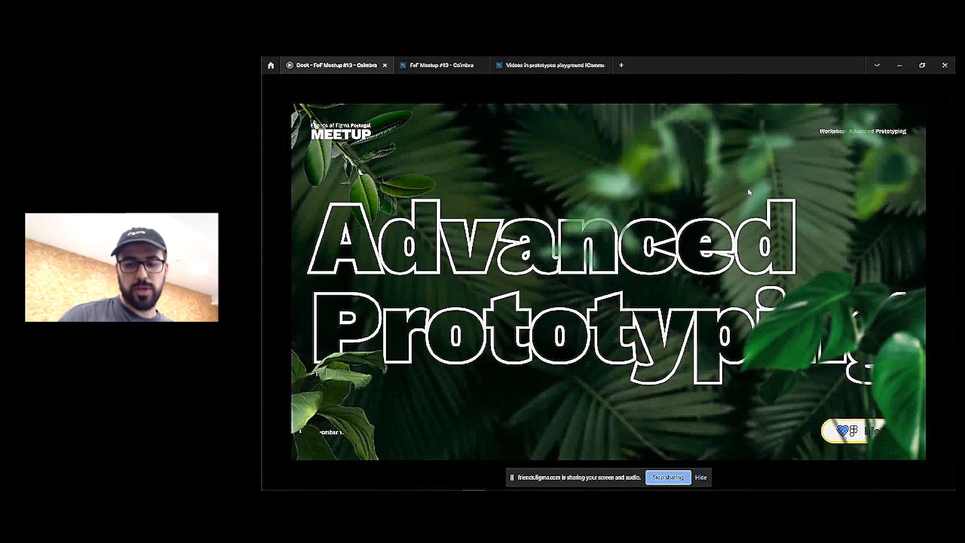
Advance through LEVEL 0 and HOW DOES IT WORK to STATES or KEYFRAMES, hiding the screen-sharing bar
key("Right")
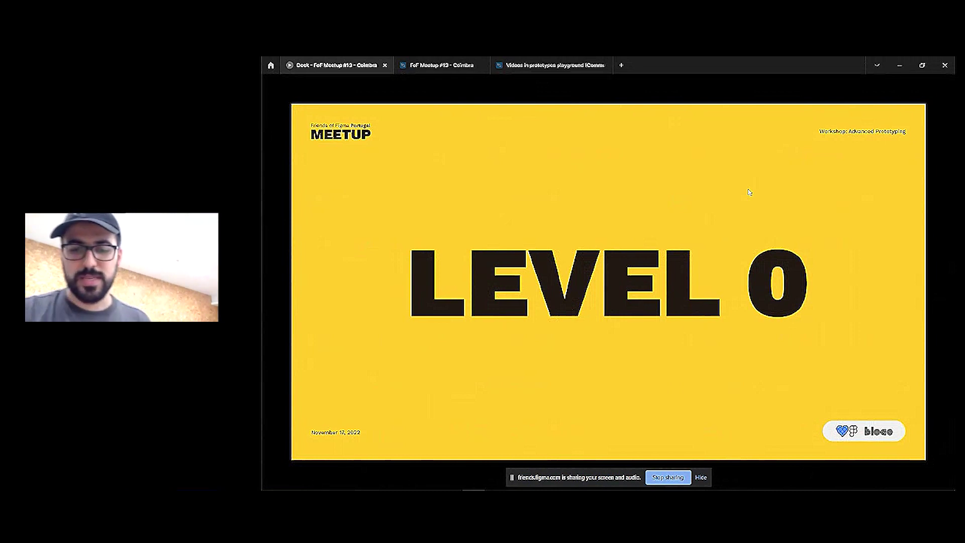
left_click(703, 479)
mouse_move(792, 390)
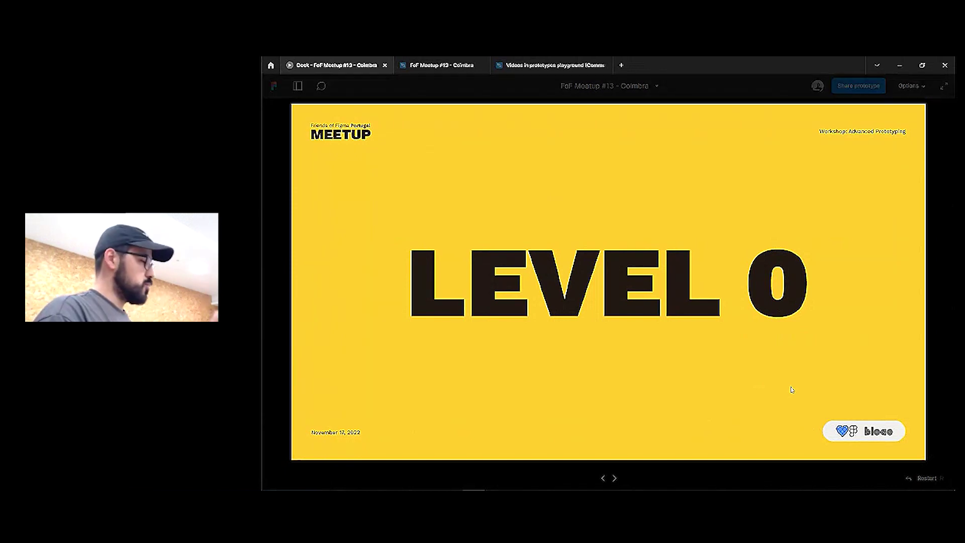
key("Right")
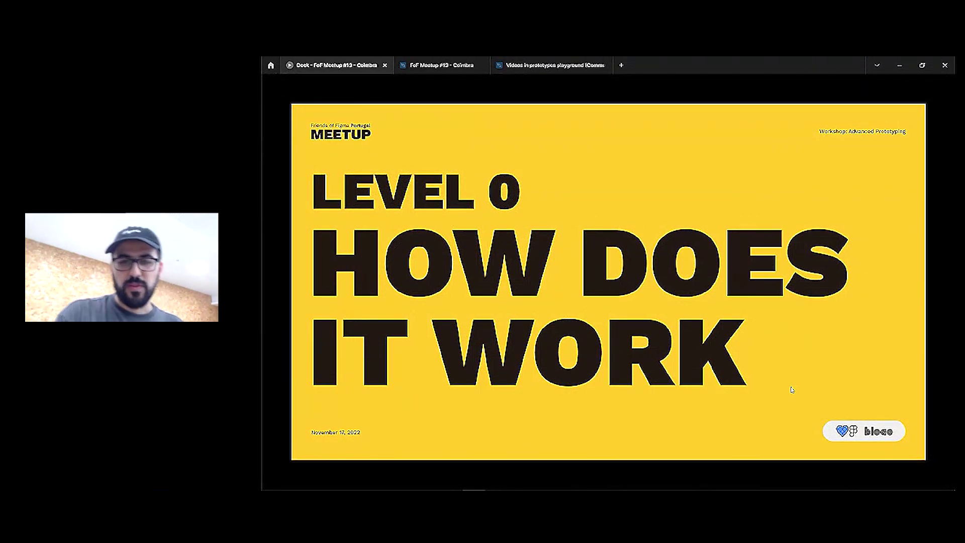
key("Right")
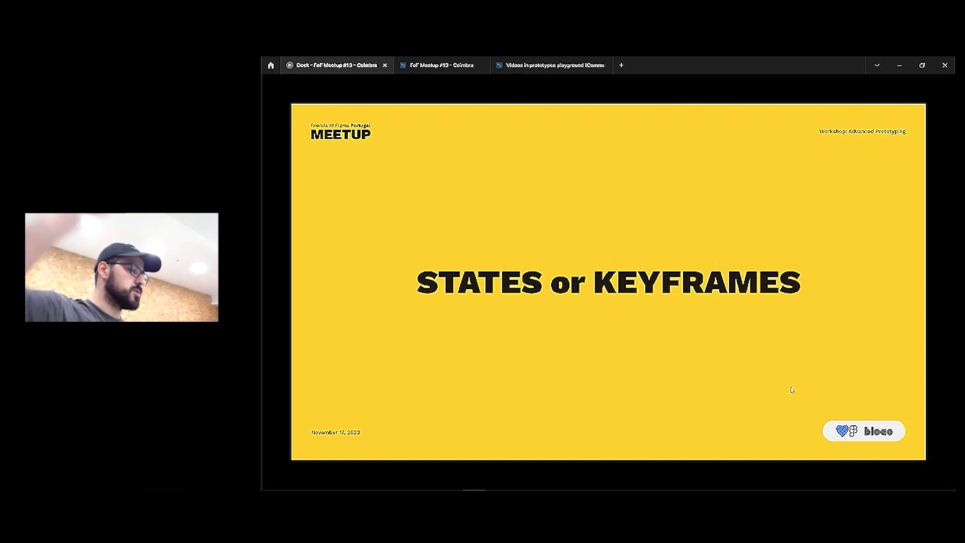
Play both steps of the square-to-diamond keyframe animation, then reach AT THE FRAME LEVEL
key("Right")
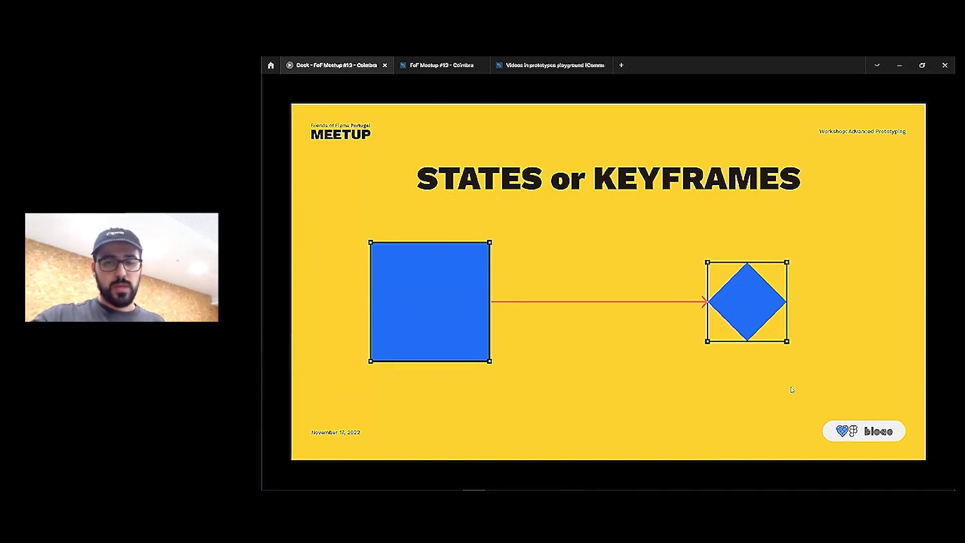
key("Right")
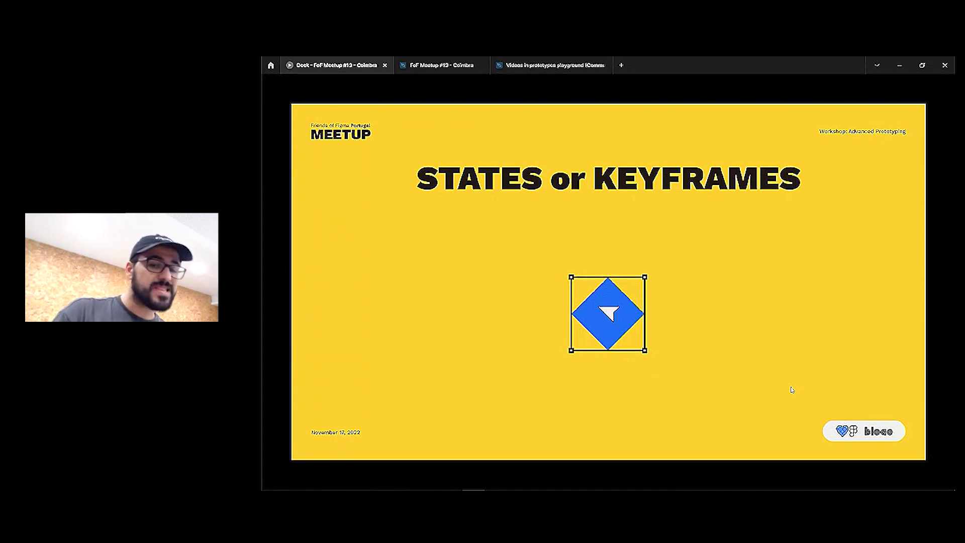
key("Right")
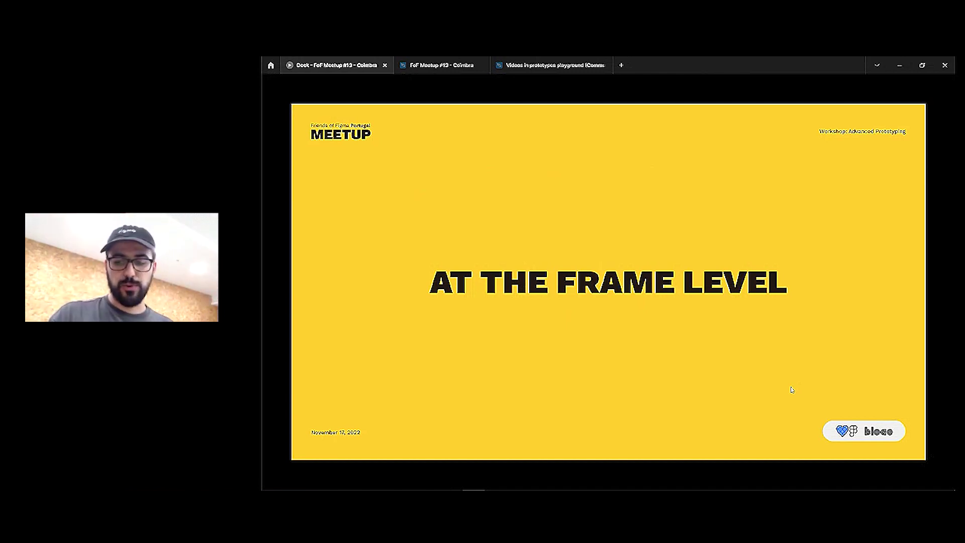
Compare the yellow and orange sliding-diamond variants, then advance to AT THE COMPONENT LEVEL
key("Right")
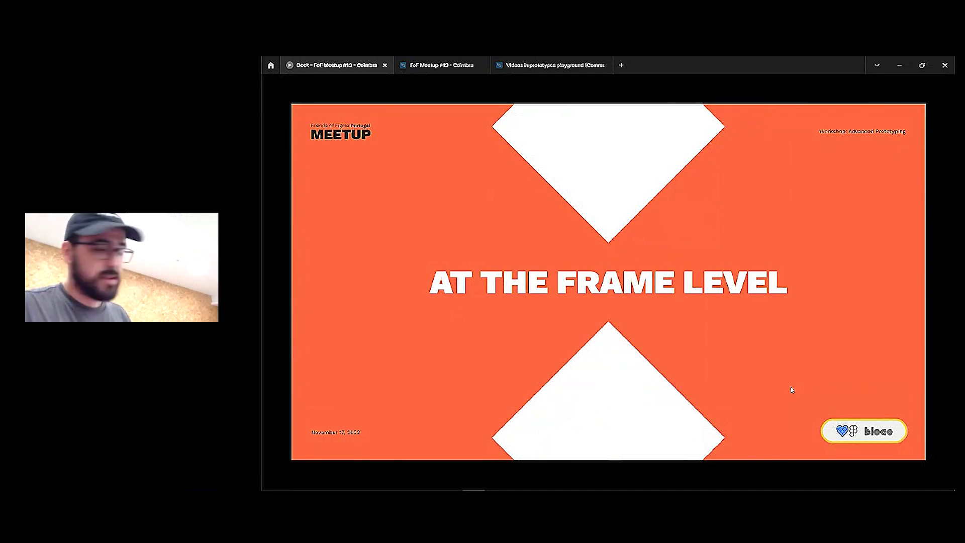
key("Left")
key("Right")
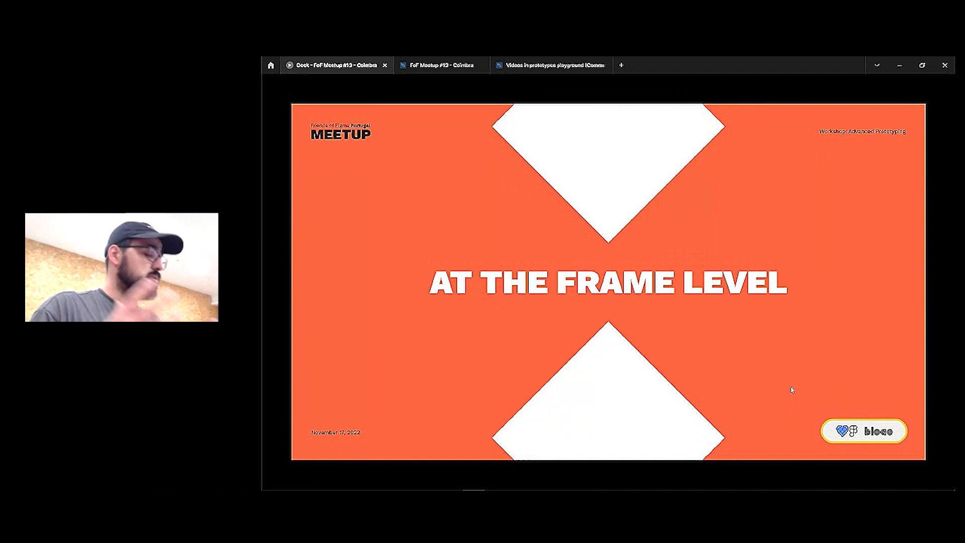
key("Right")
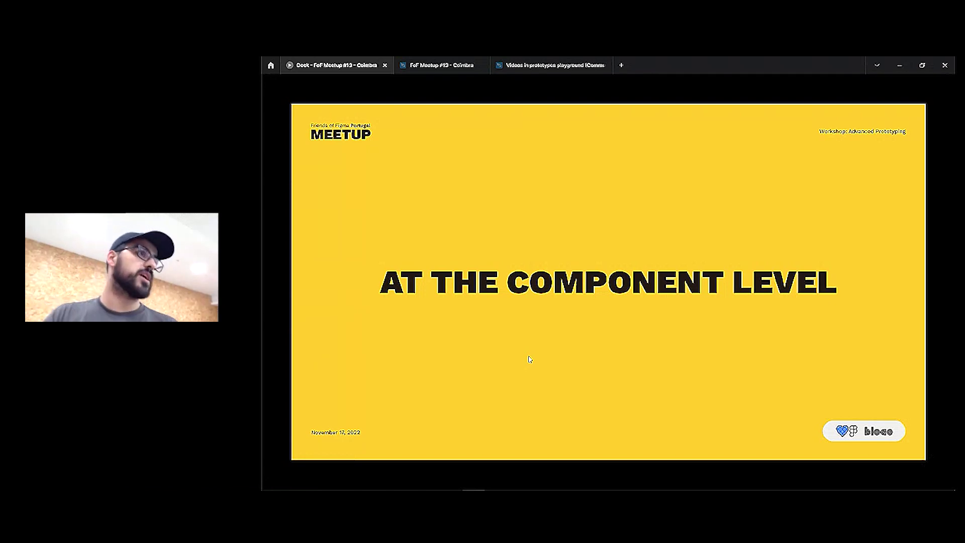
On the INTERACTION TYPES slide, demonstrate the On Click and While Pressing circles
key("Right")
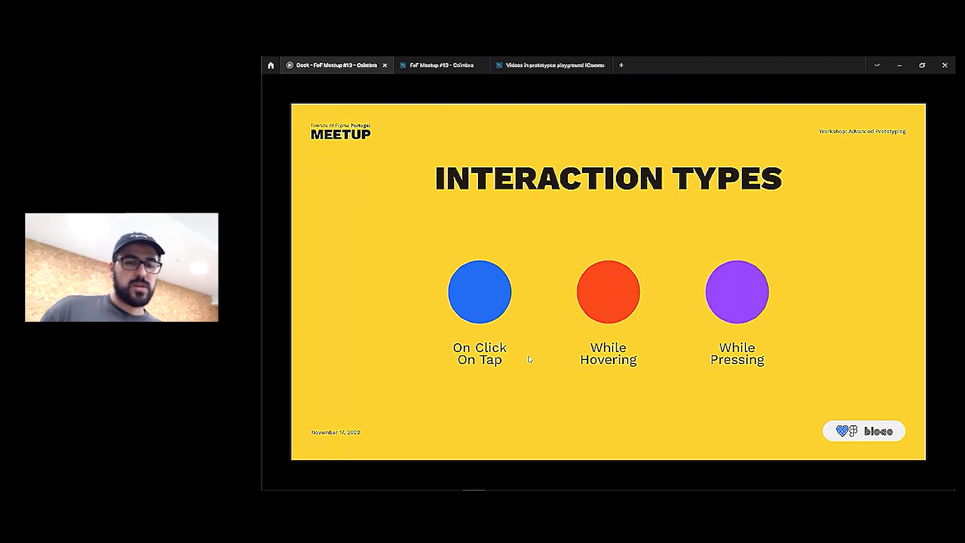
left_click(489, 306)
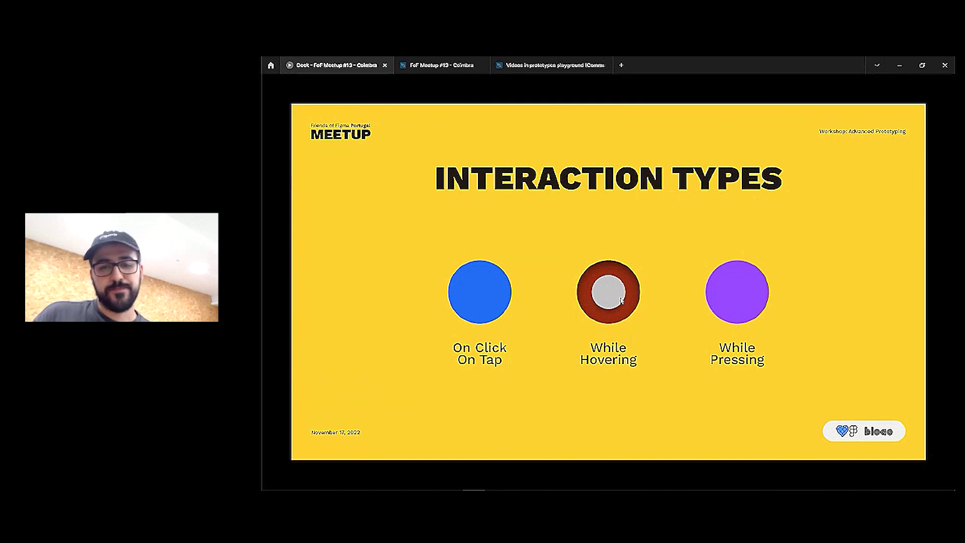
left_click(729, 298)
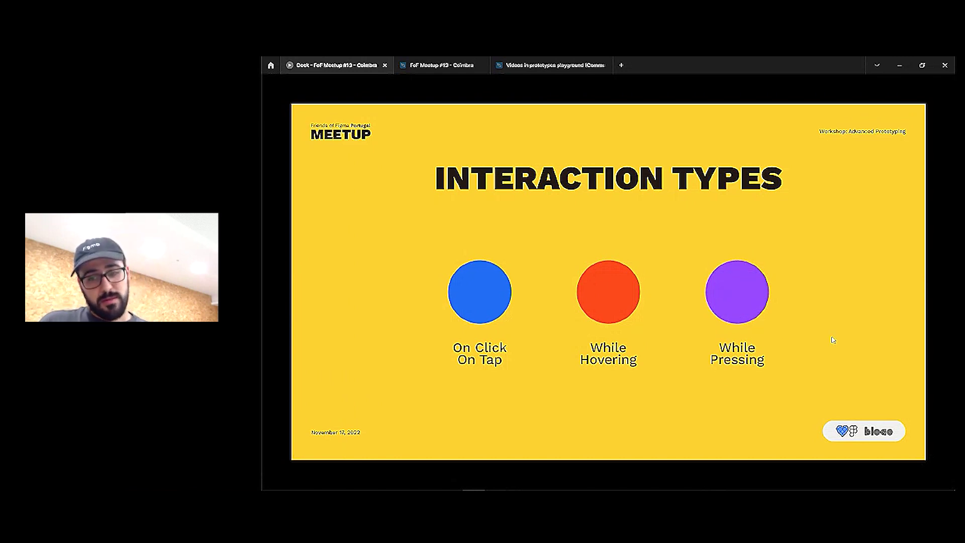
Drag the On Drag slider knob to mid-track, then move to the Key/ Gamepad slide
key("Right")
left_click_drag(481, 297, 459, 293)
key("Right")
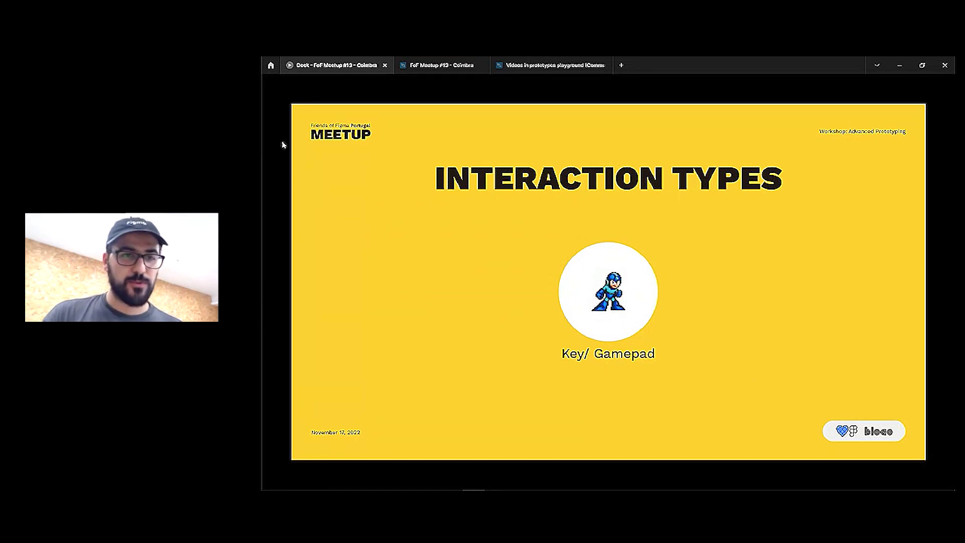
left_click(453, 65)
scroll(321, 212, "down", 1)
left_click(298, 231)
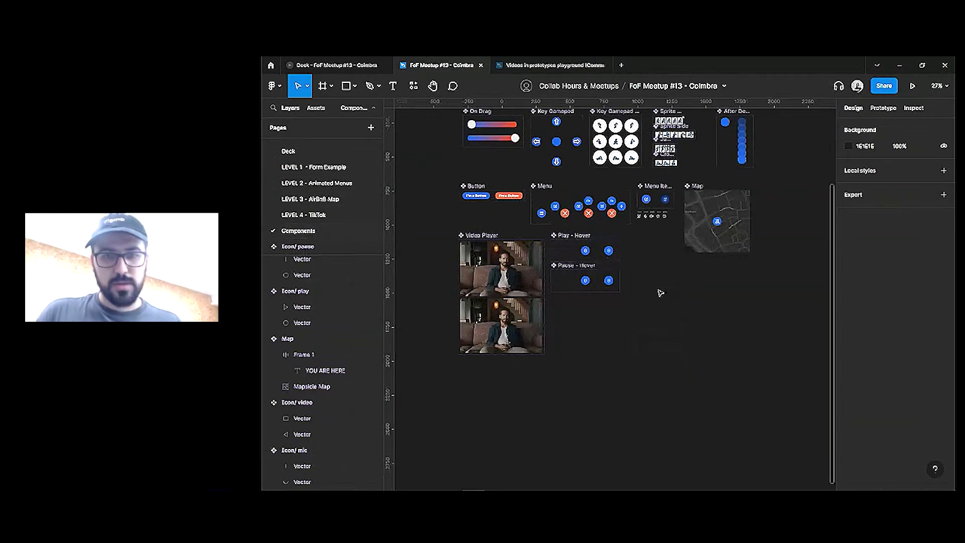
scroll(646, 150, "up", 3)
scroll(668, 196, "up", 1)
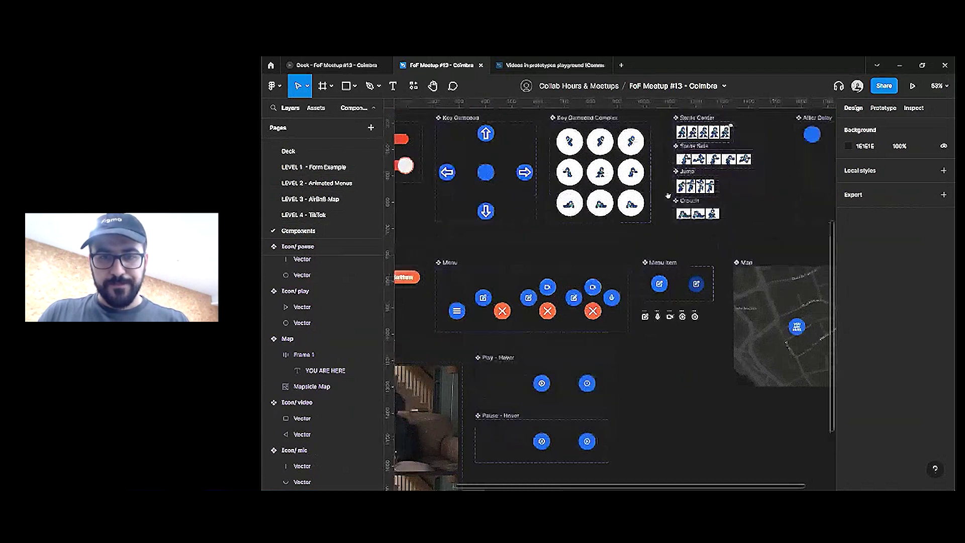
scroll(664, 226, "up", 2)
scroll(653, 246, "up", 5)
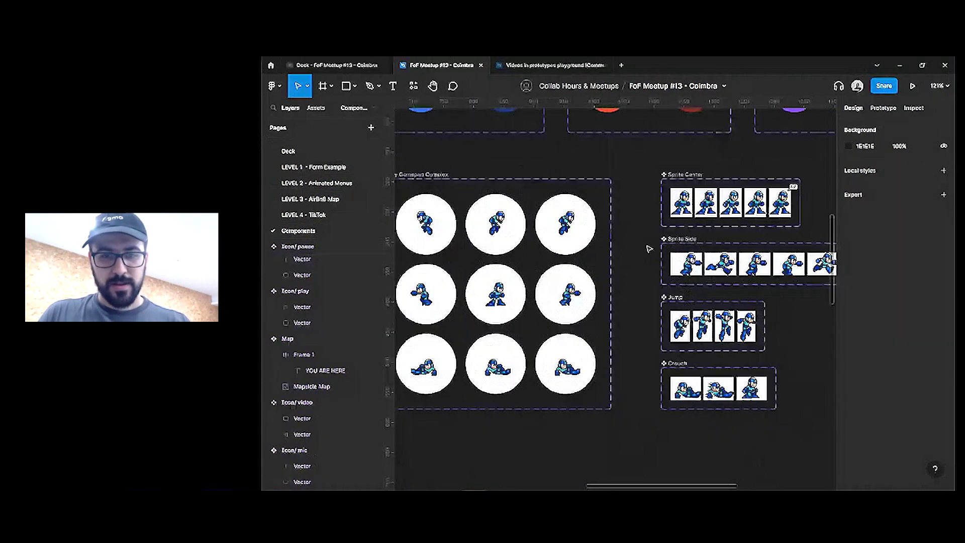
key("ctrl+backslash")
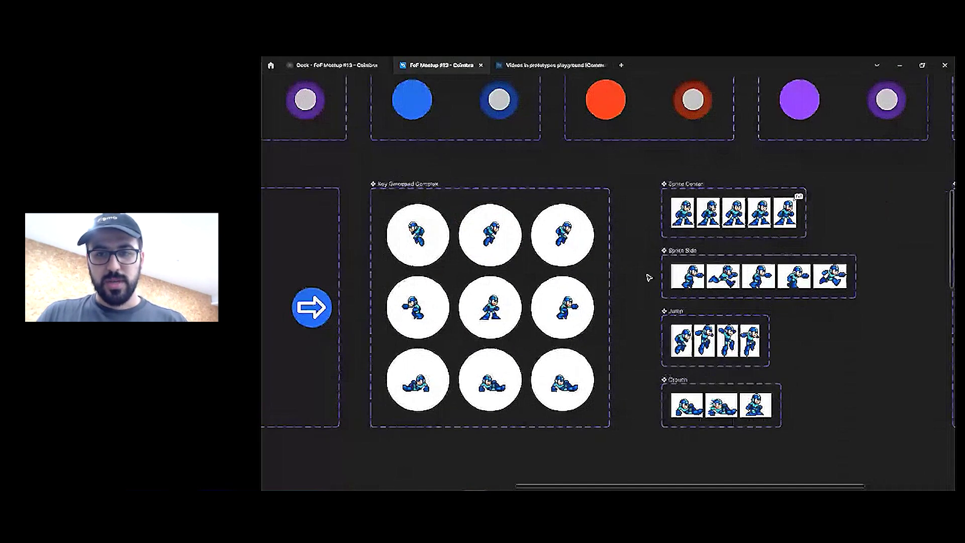
scroll(638, 270, "up", 1)
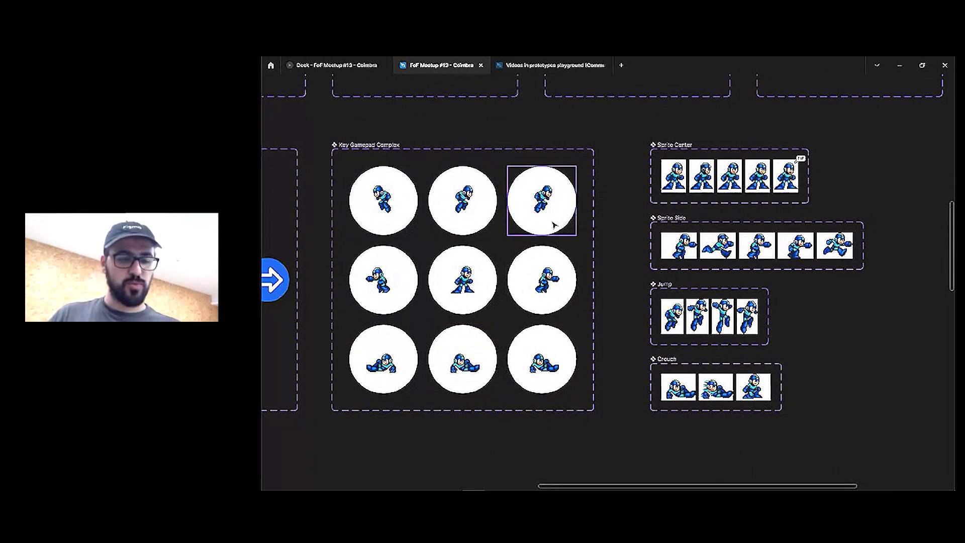
key("ctrl+backslash")
key("shift+e")
key("ctrl+backslash")
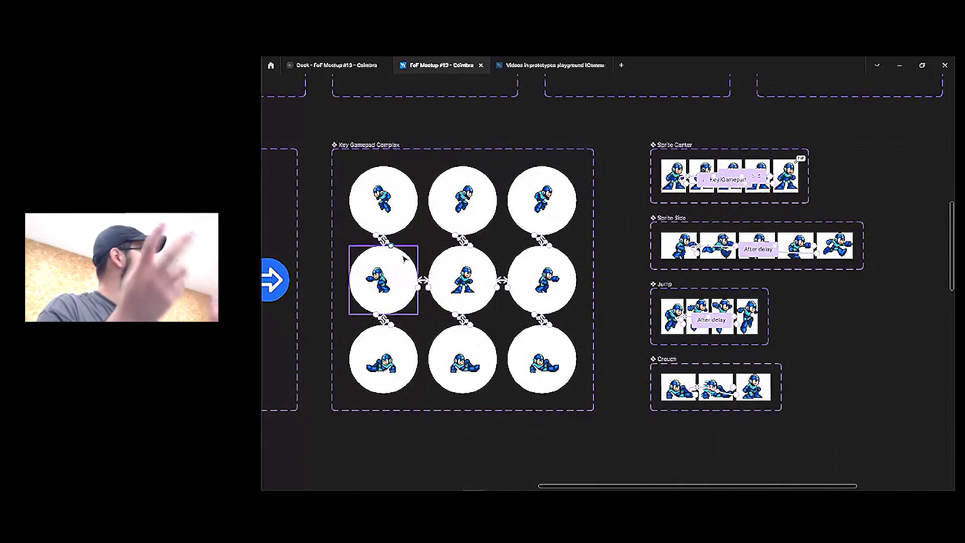
key("ctrl+backslash")
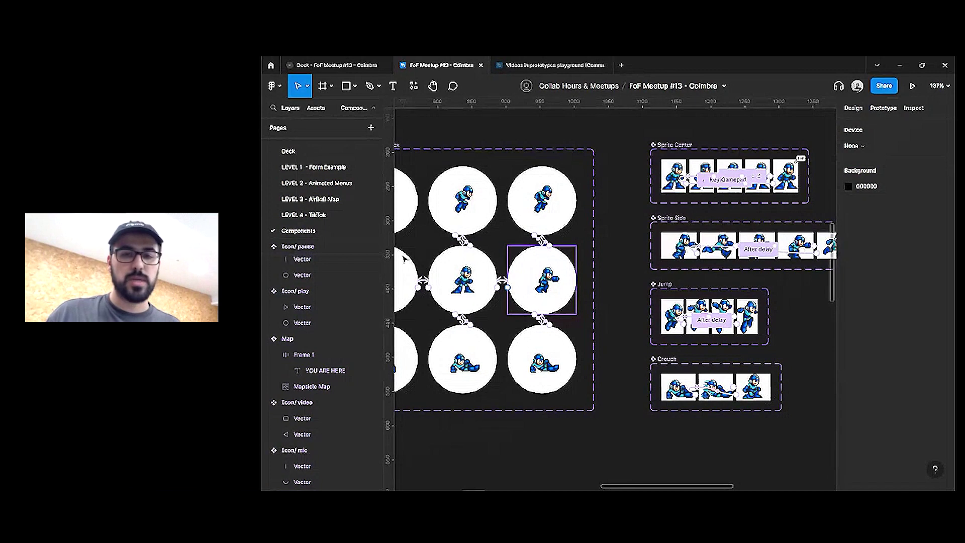
left_click(363, 68)
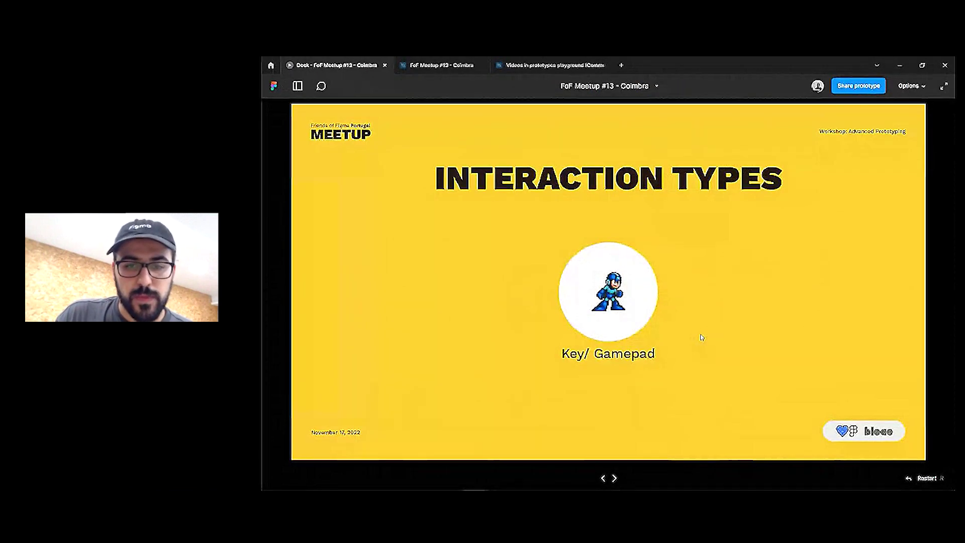
Advance to the Mouse Enter, Mouse Leave, Mouse Down and Mouse Up slide
key("Right")
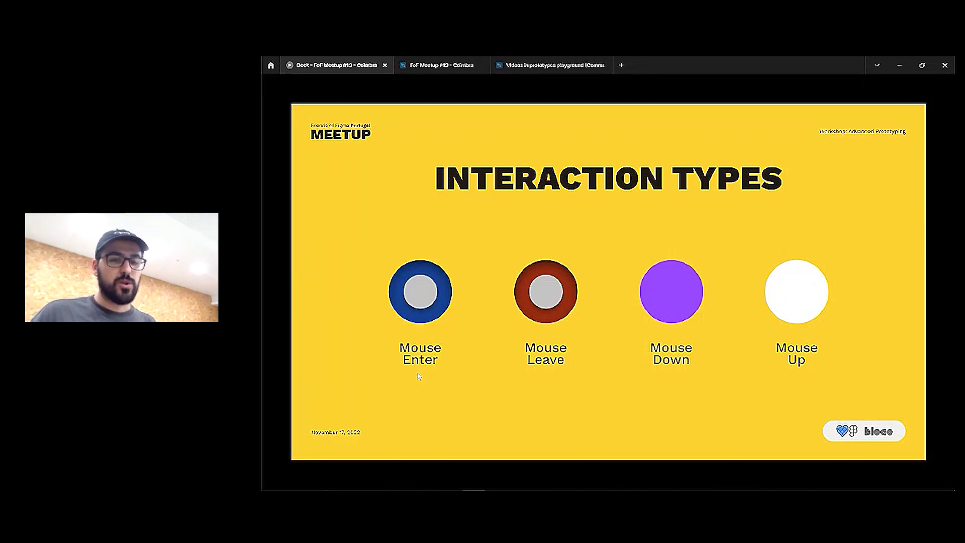
Demonstrate the Mouse Down and Mouse Up circles, then advance past After Delay to LEVEL 1
left_click(671, 292)
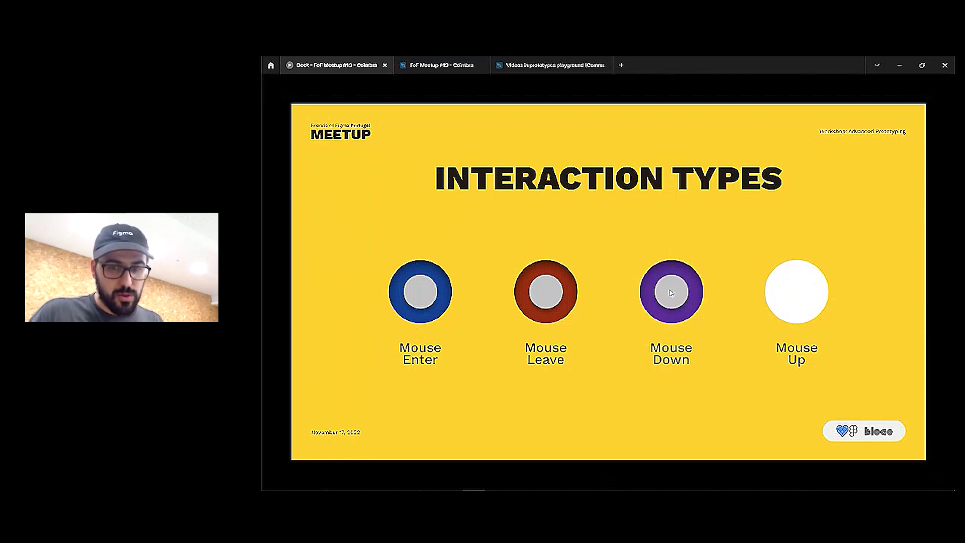
key("Right")
key("Left")
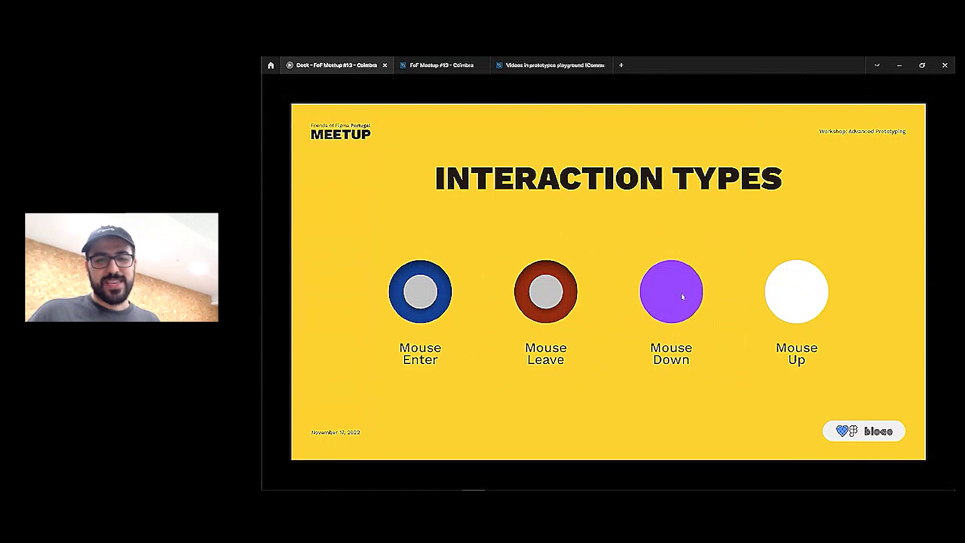
left_click(682, 296)
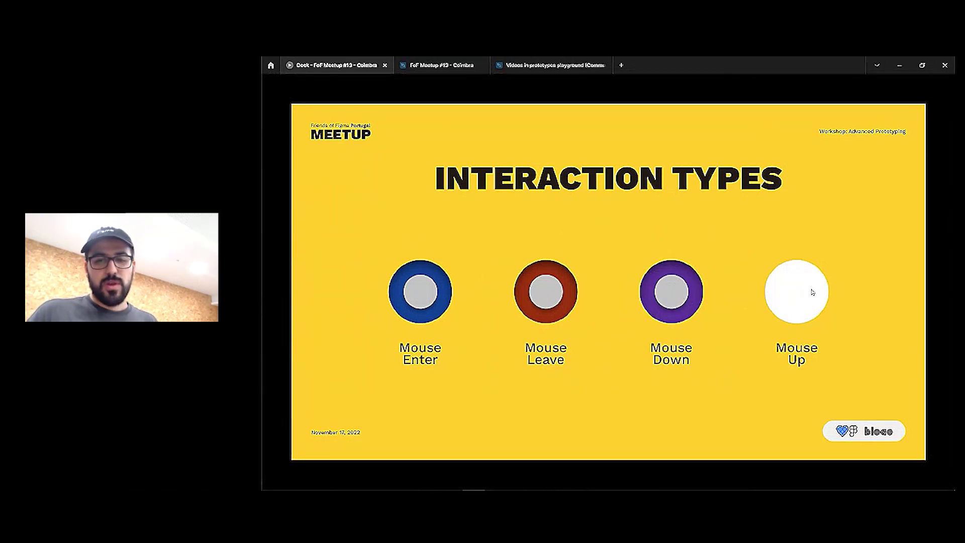
left_click(788, 297)
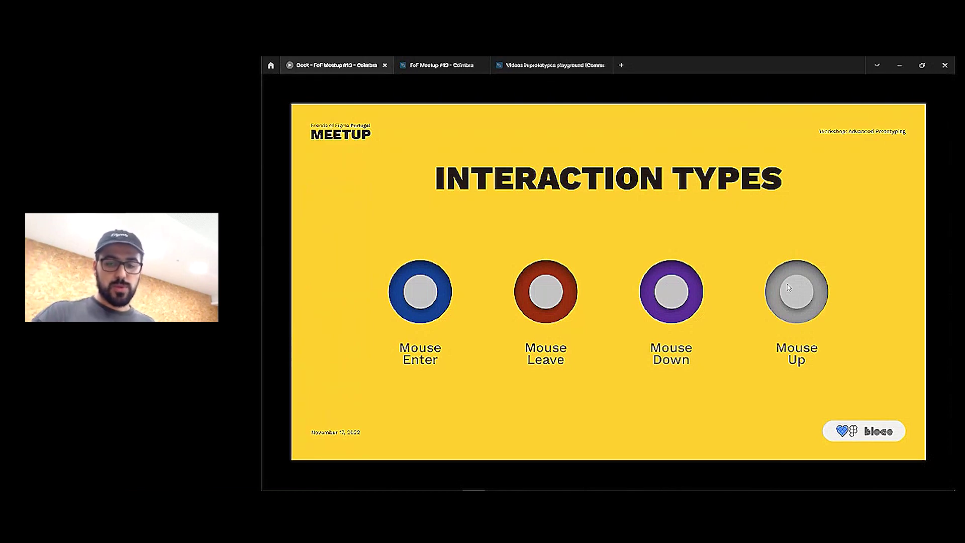
key("Right")
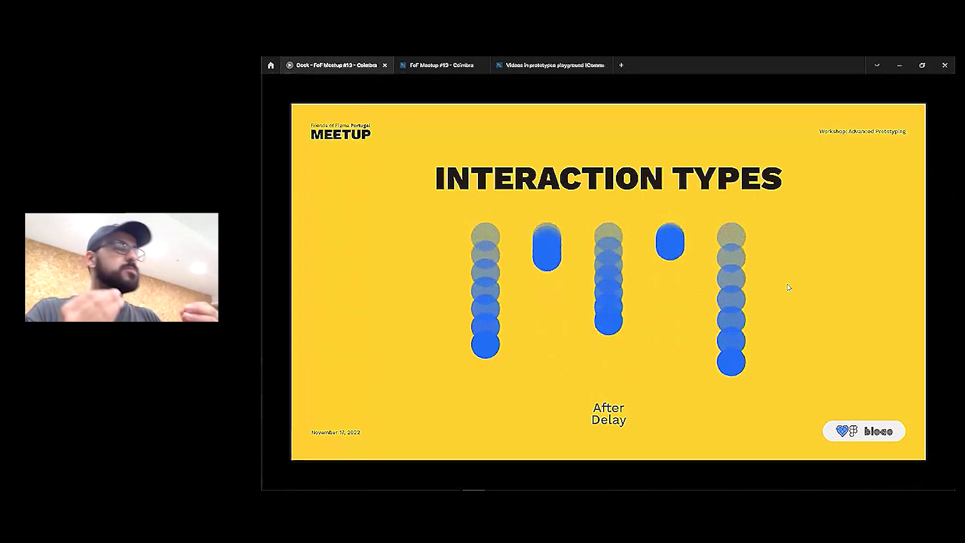
key("Right")
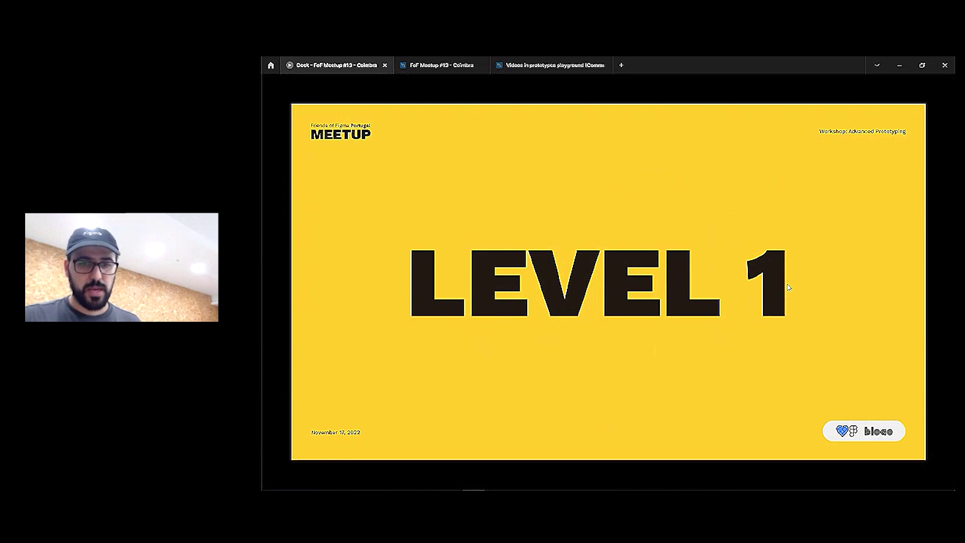
Move from the LEVEL 1 title toward the LEVEL 1 SCALABLE COMPONENTS slide
key("Right")
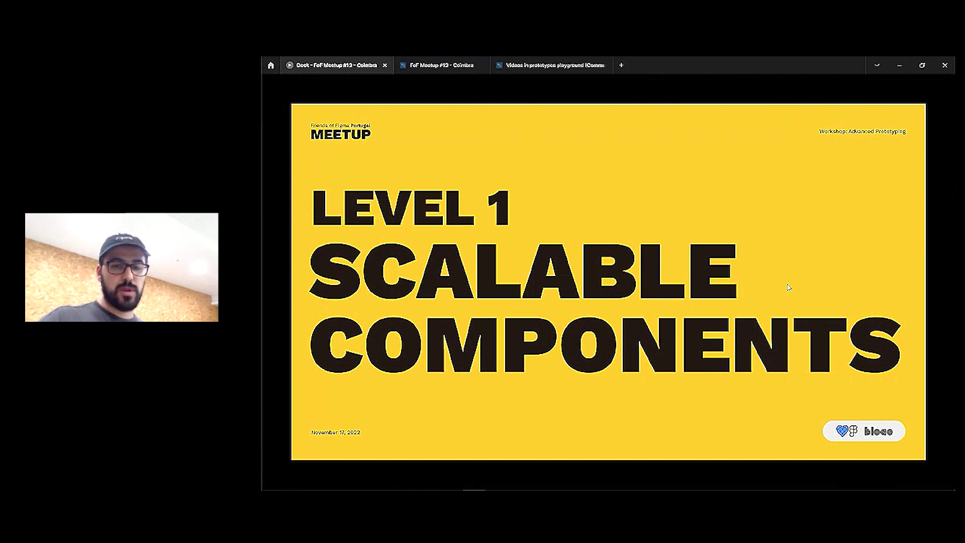
Show the pressed state of the 'I'm a Button' sample, then reach LET'S GET PRACTICAL
key("Right")
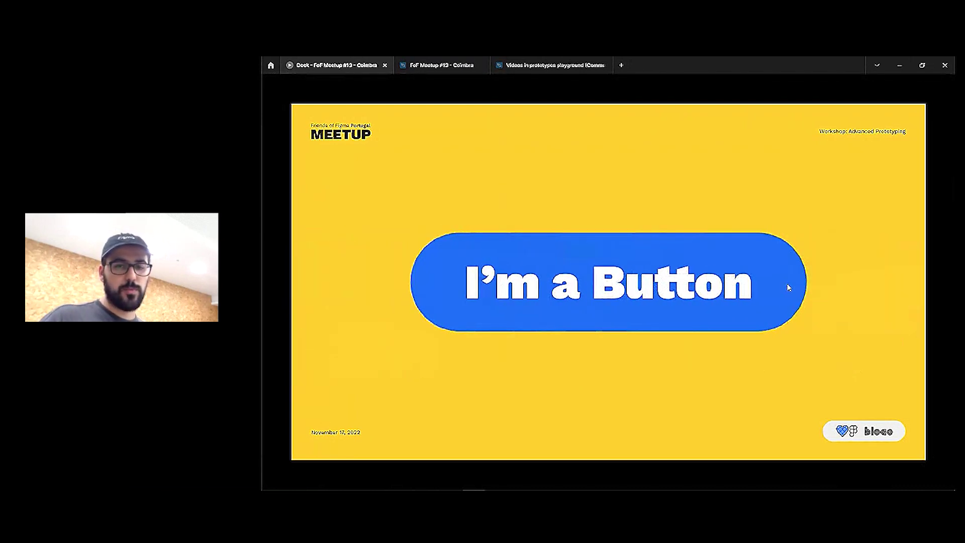
left_click(655, 325)
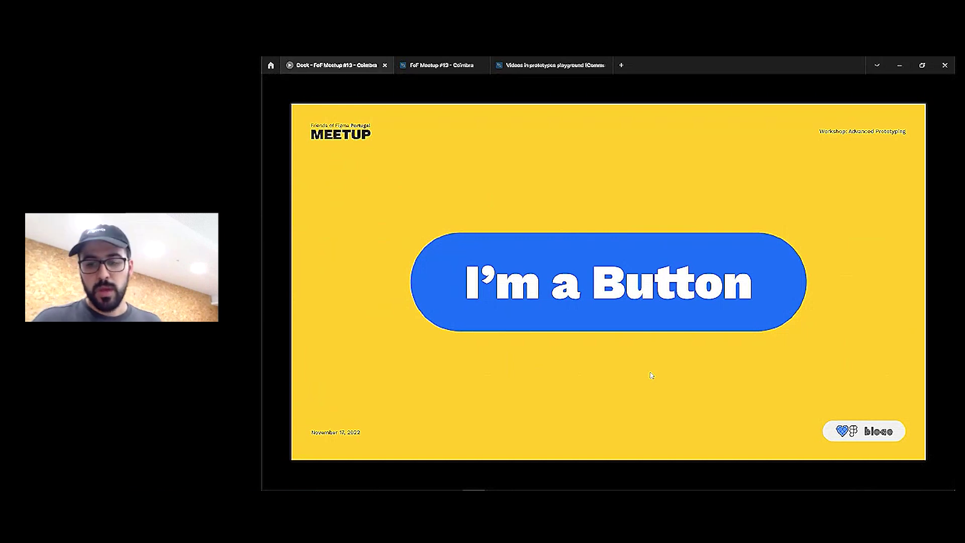
key("Right")
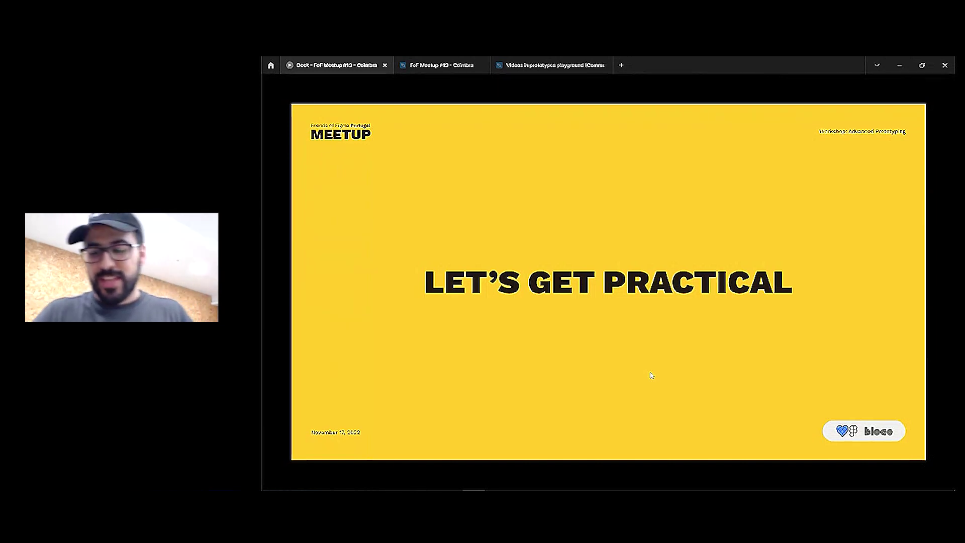
Reveal the 'Set up your FoF Account' form, then switch to the FoF Meetup #13 - Coimbra tab
key("Right")
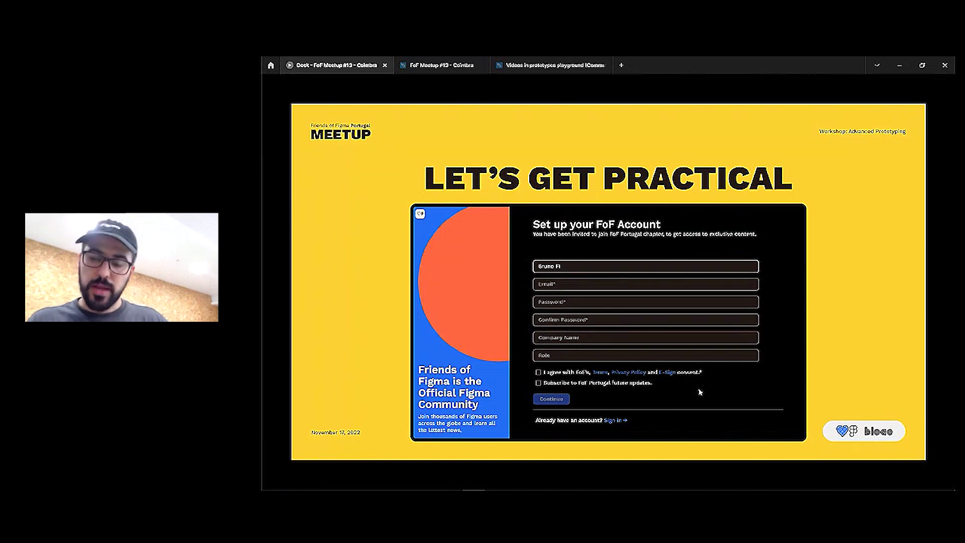
left_click(431, 68)
Open the LEVEL 1 - Form Example page and zoom in on the REFERENCE 'Set up your FoF Account' form
left_click(347, 167)
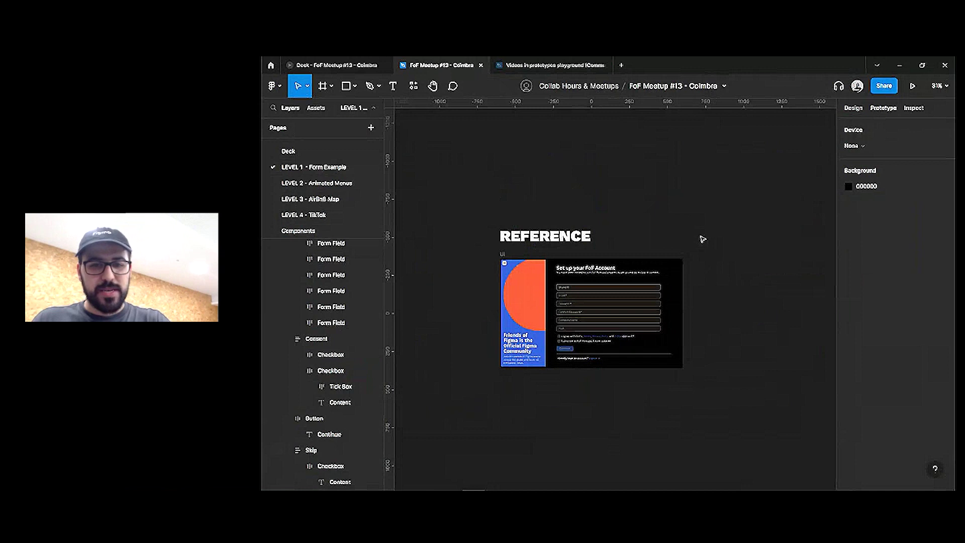
left_click_drag(706, 244, 669, 217)
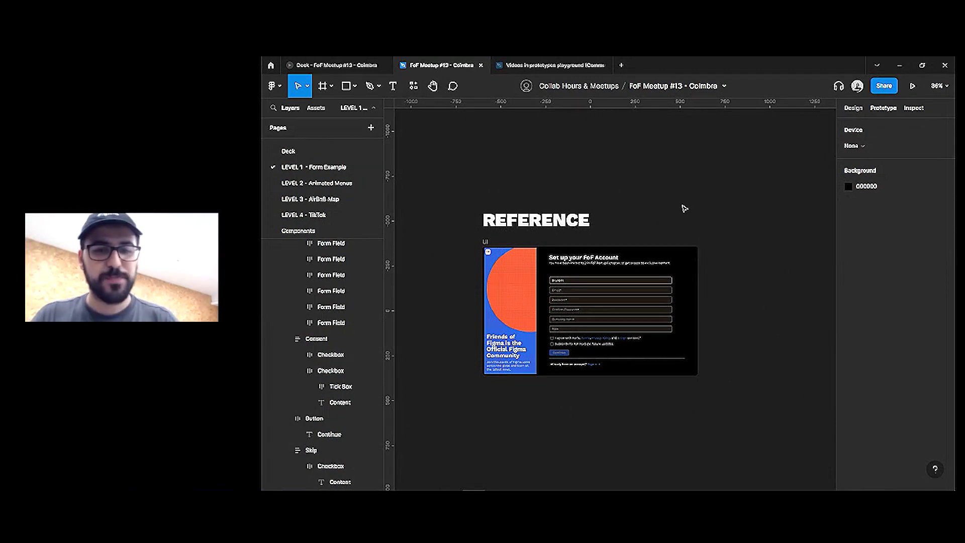
scroll(684, 208, "up", 3)
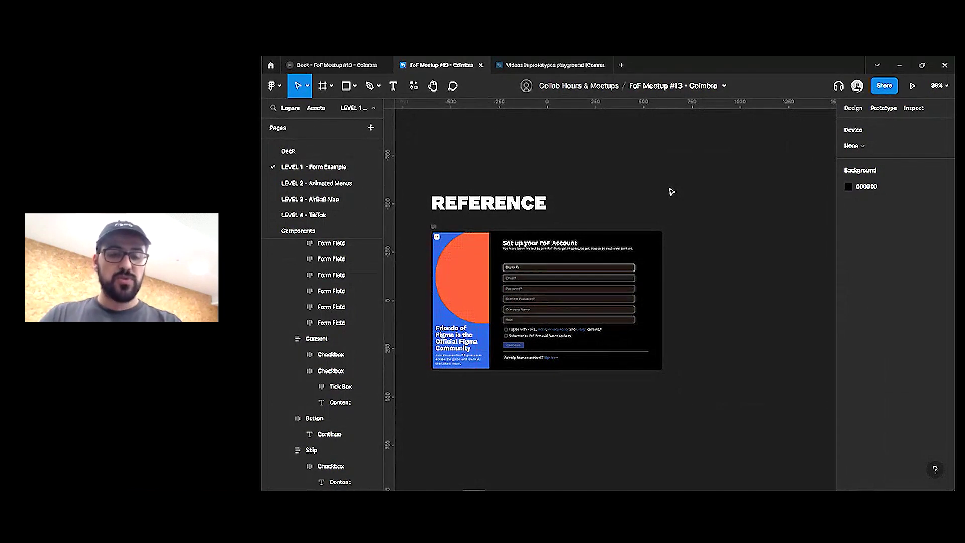
scroll(520, 261, "up", 3)
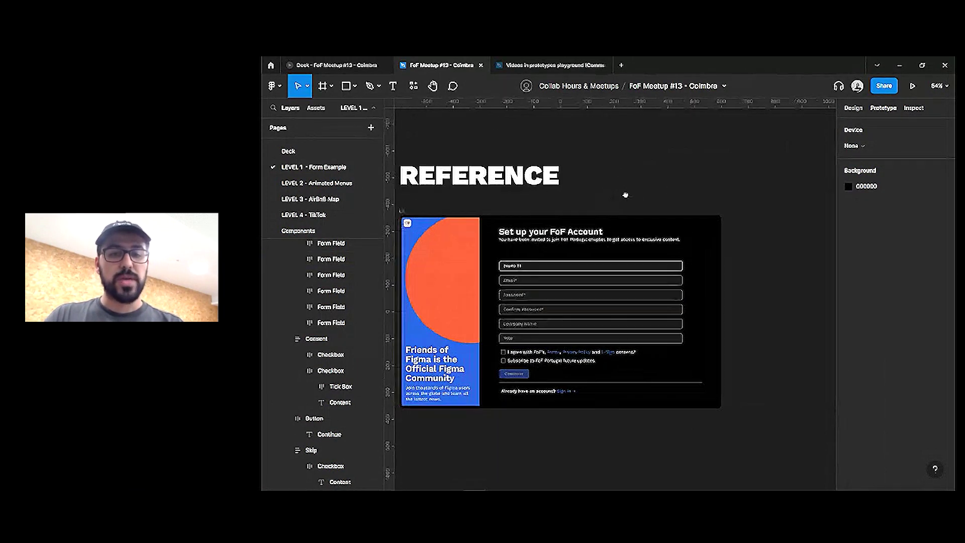
scroll(626, 195, "up", 2)
scroll(679, 166, "left", 1)
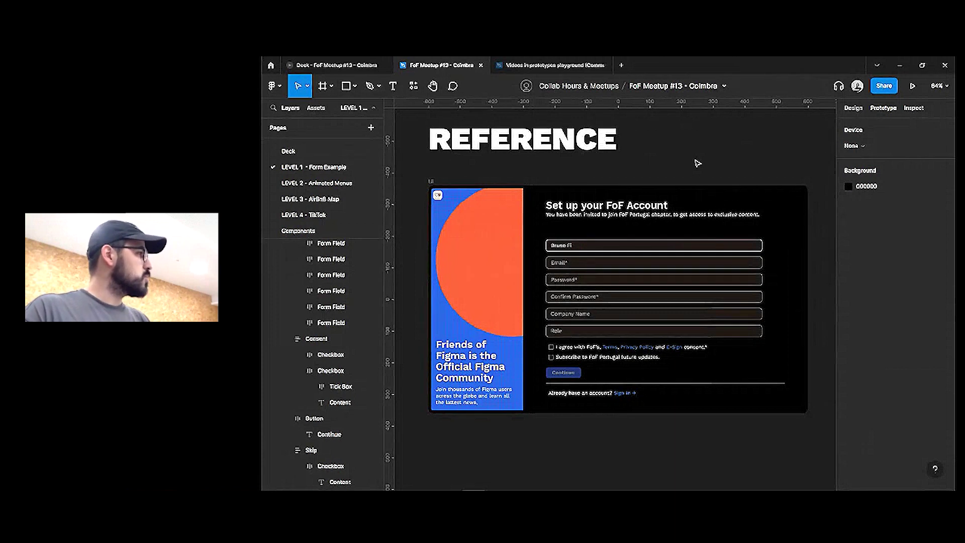
Paste copies of the name and Email form fields onto empty canvas, narrowed to about 212 wide
double_click(582, 251)
left_click(582, 250)
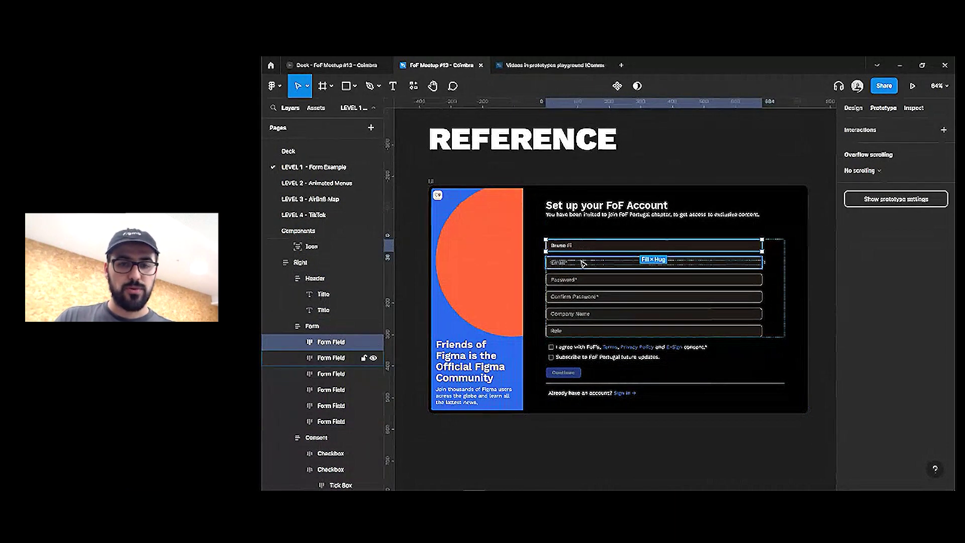
left_click(611, 263, "shift")
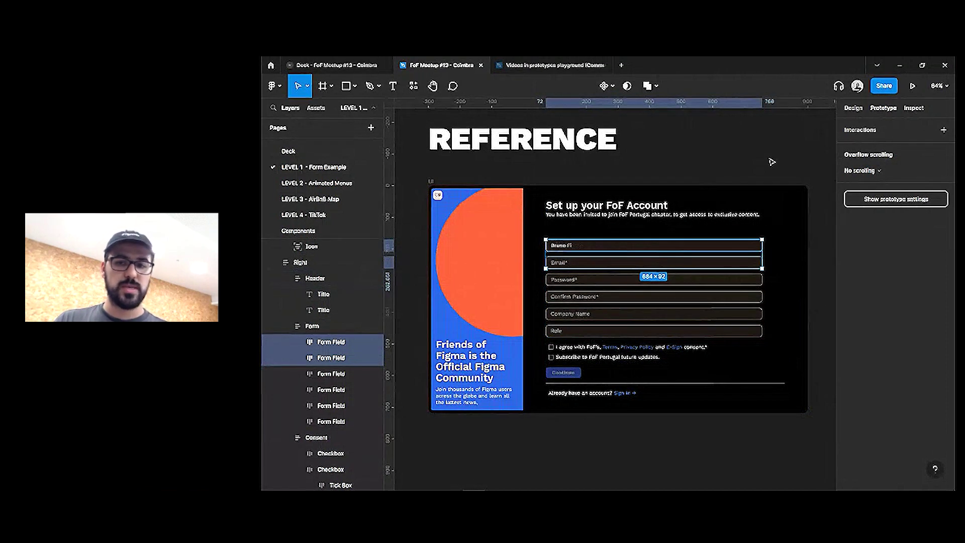
left_click(771, 159)
scroll(607, 198, "right", 10)
key("ctrl+v")
key("shift+2")
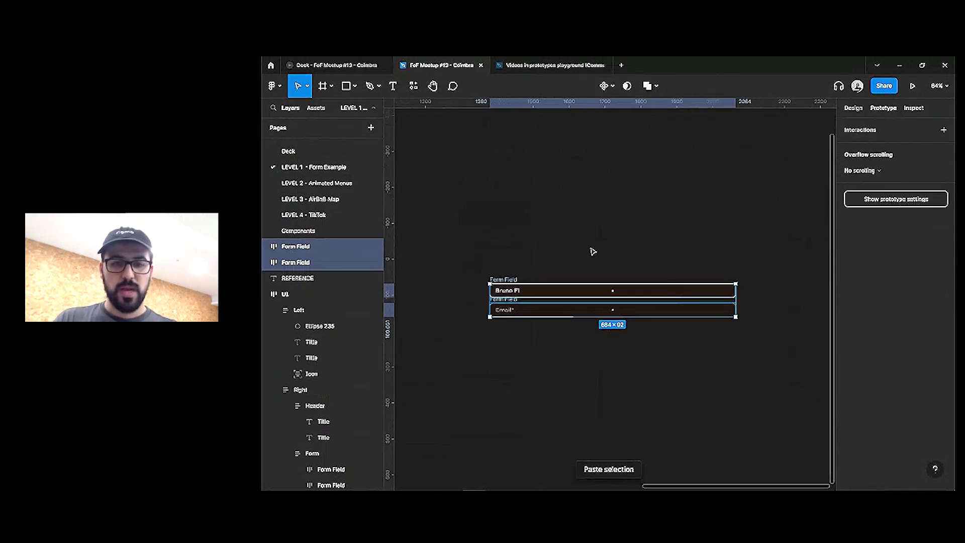
left_click_drag(793, 298, 522, 296)
left_click_drag(488, 217, 589, 216)
Add a text layer reading 'Name' above the copied fields
left_click(553, 262)
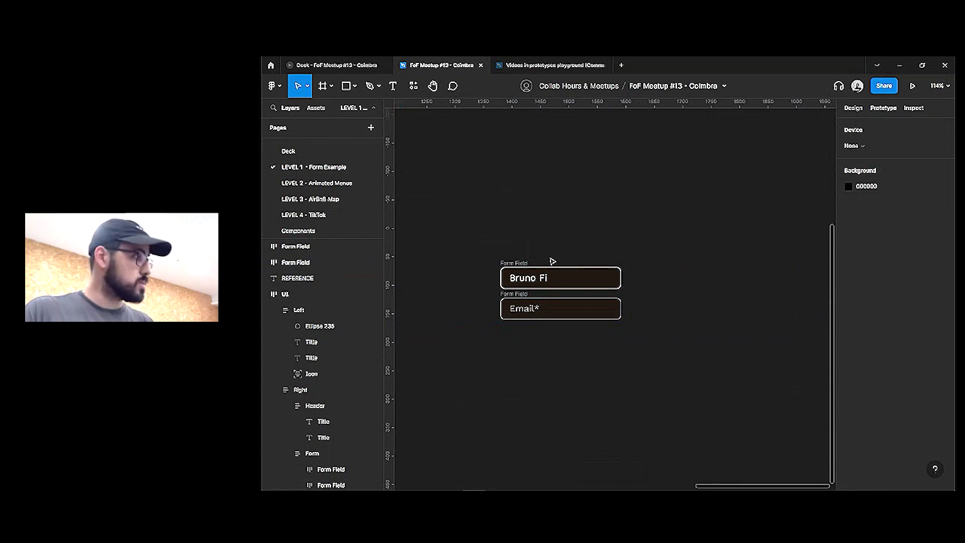
key("t")
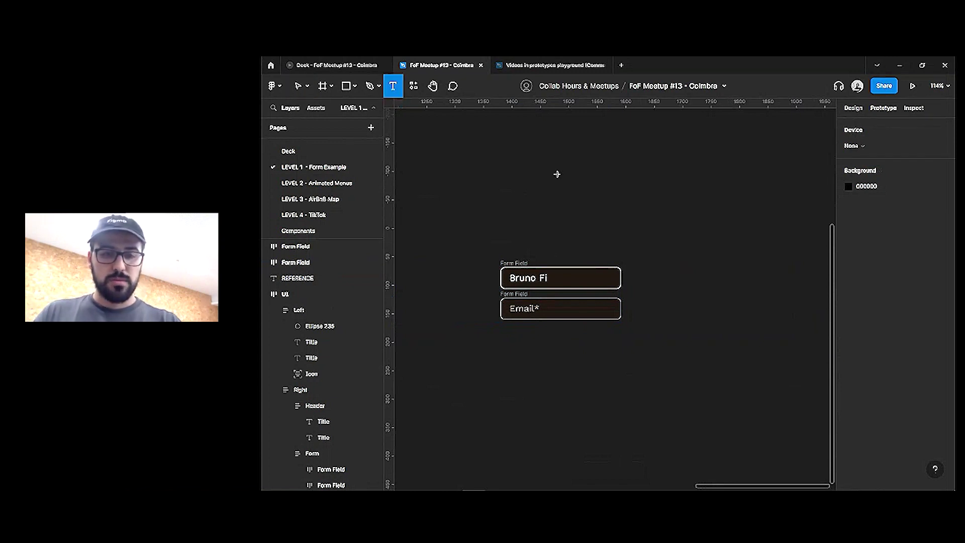
left_click(548, 159)
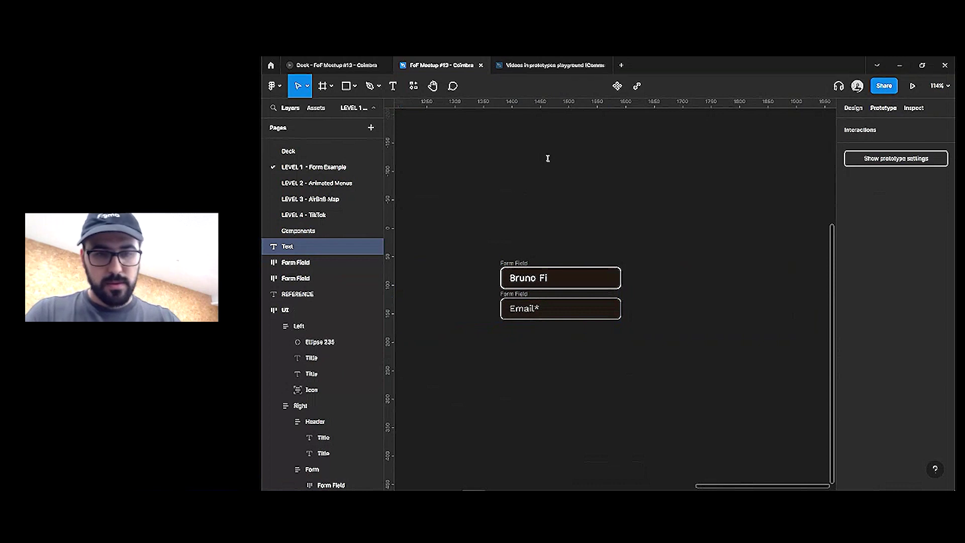
type("Name")
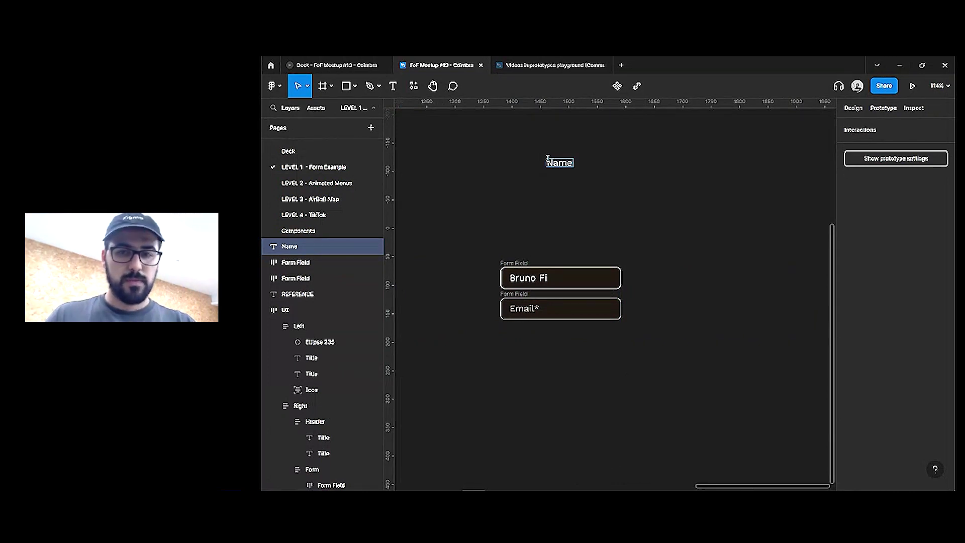
key("Escape")
Wrap the Name text in an auto-layout frame with Shift+A
left_click(853, 109)
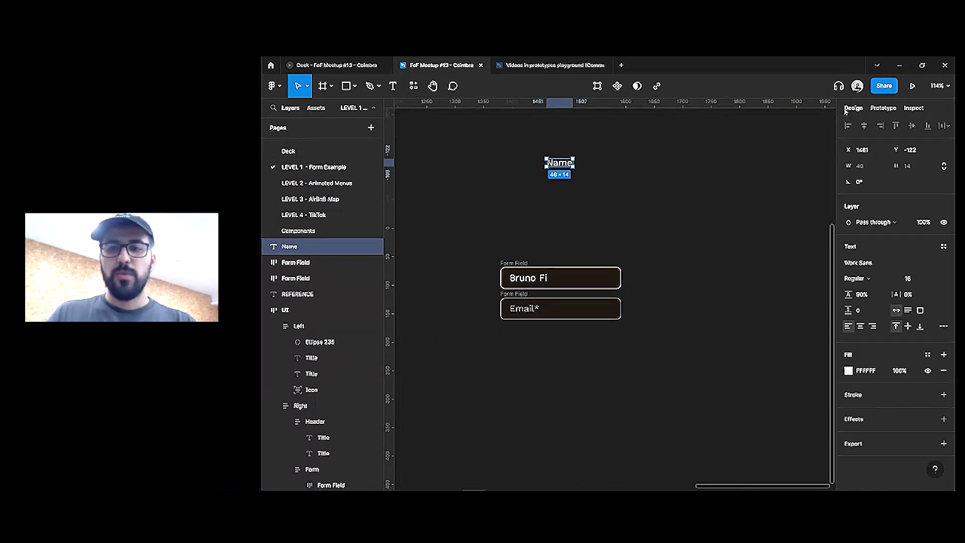
left_click(664, 162)
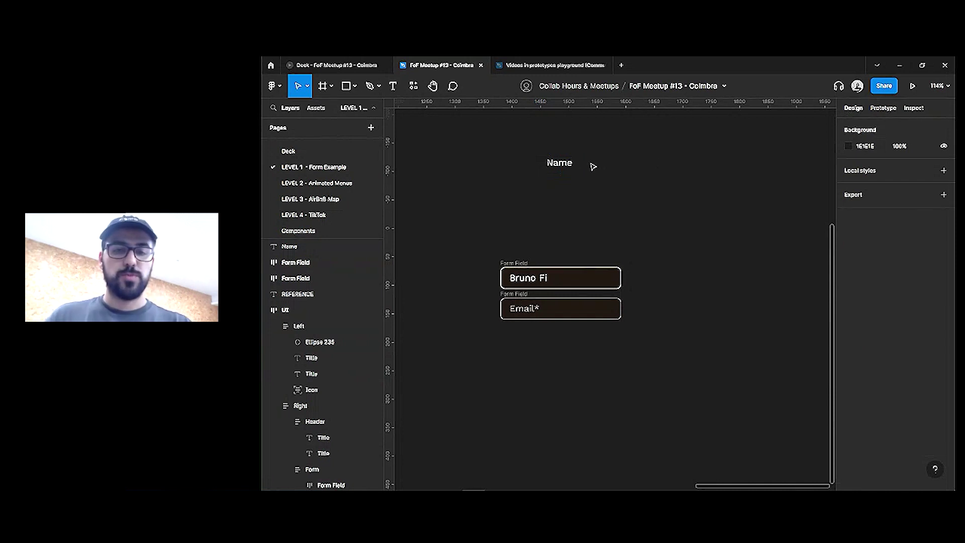
left_click(557, 159)
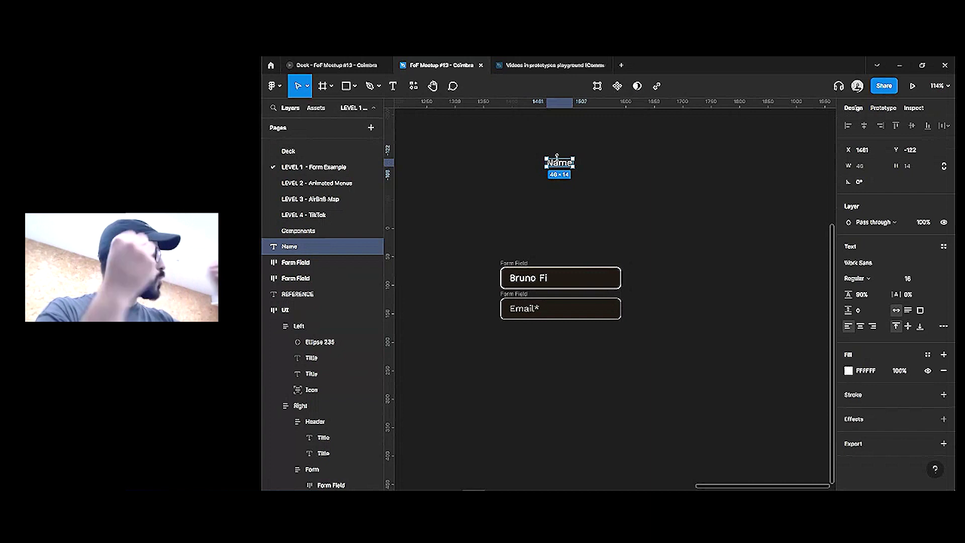
key("shift+a")
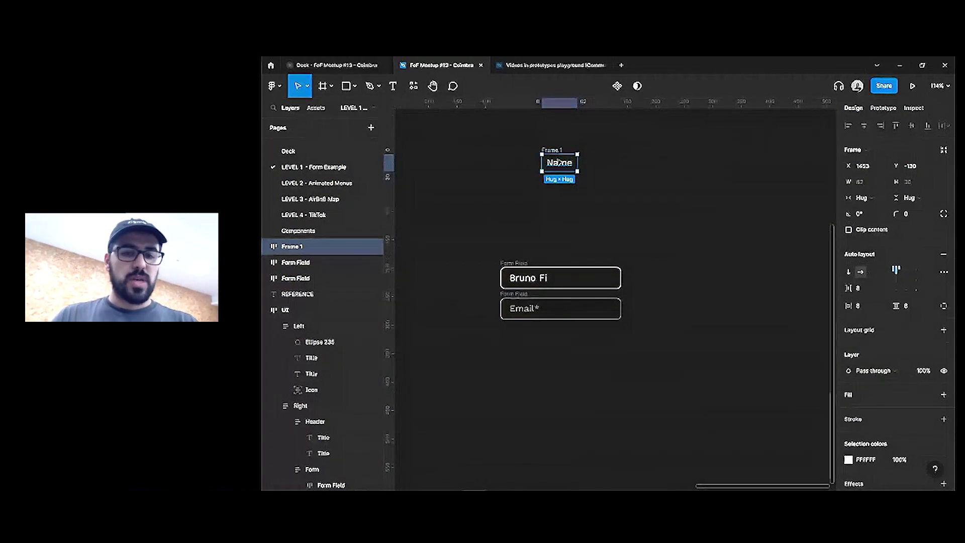
Give the Name frame a black 000000 fill
scroll(881, 186, "down", 2)
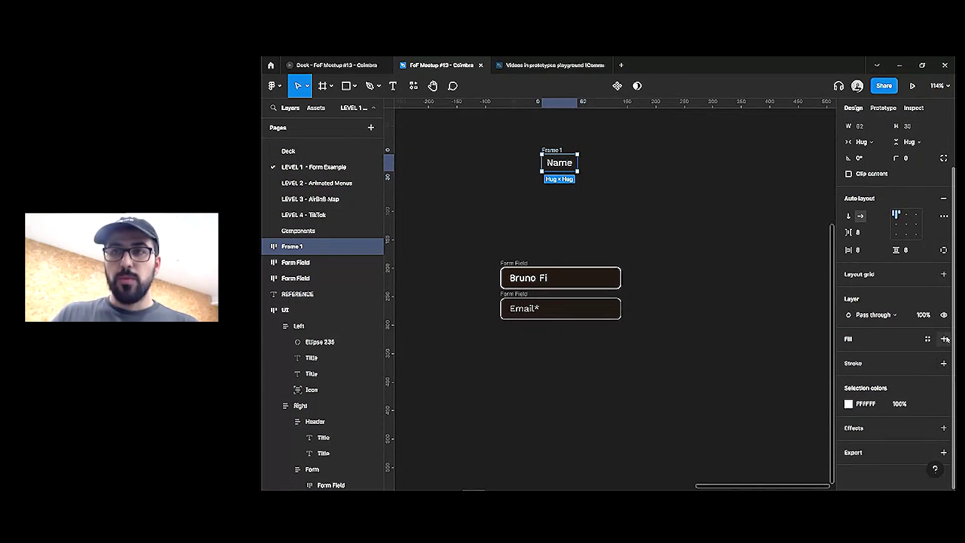
left_click(944, 339)
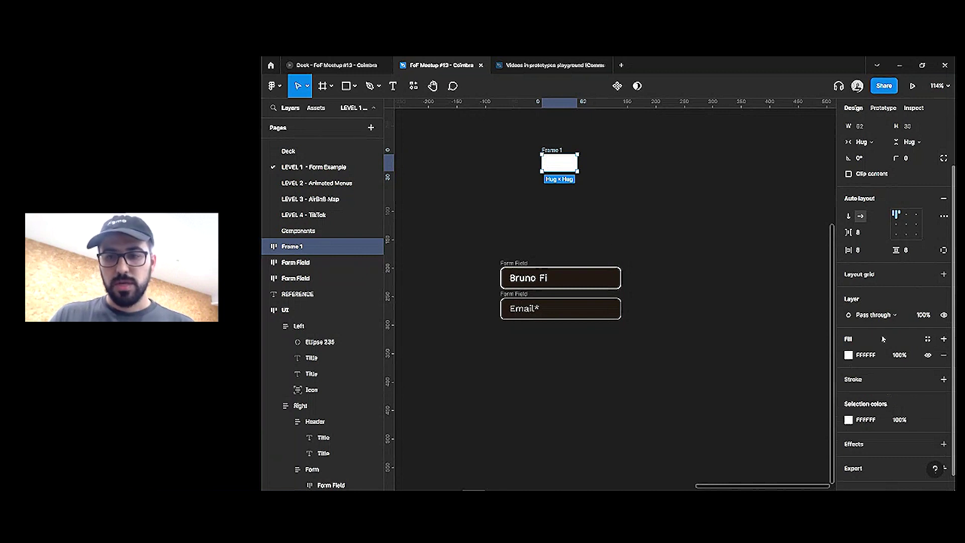
left_click(848, 355)
left_click(717, 360)
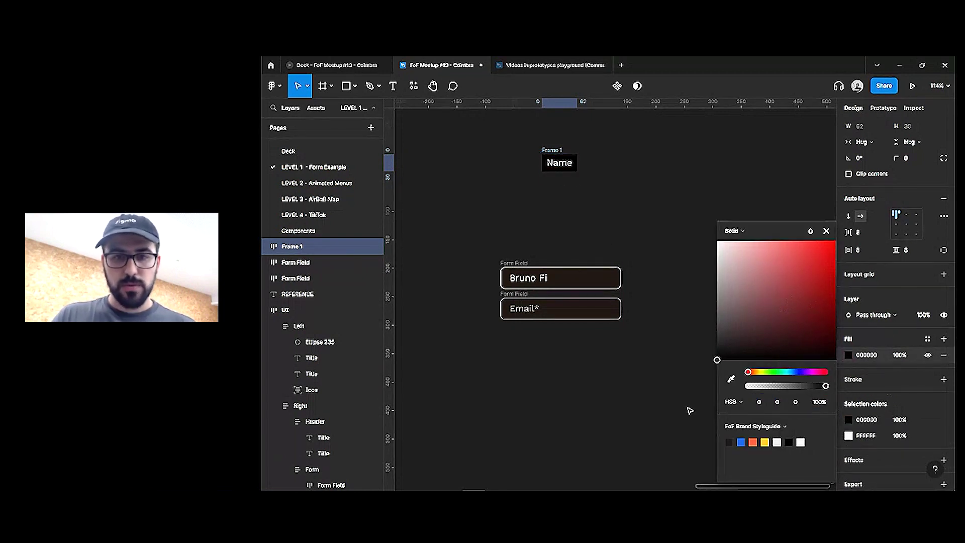
Add a 1 px white FFFFFF stroke to the Name frame
left_click(944, 381)
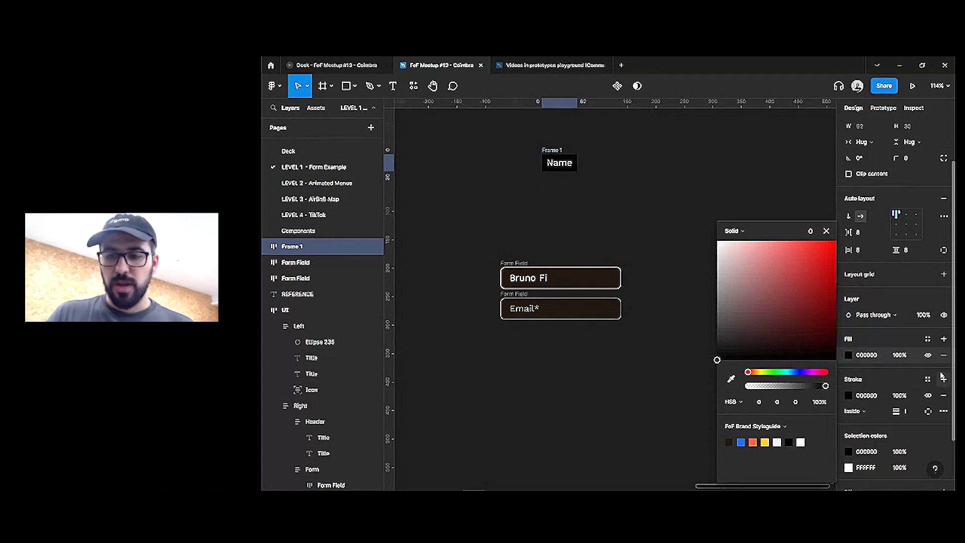
type("1")
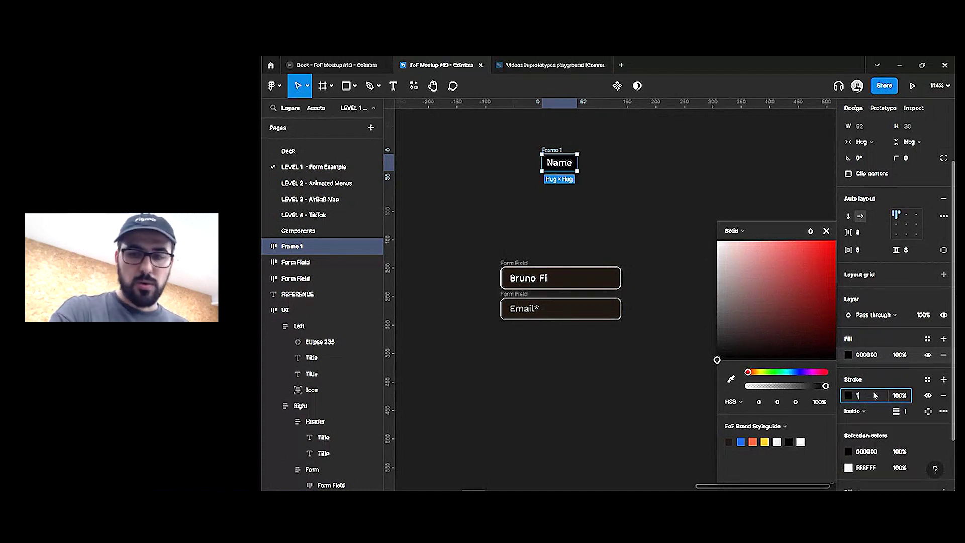
key("Return")
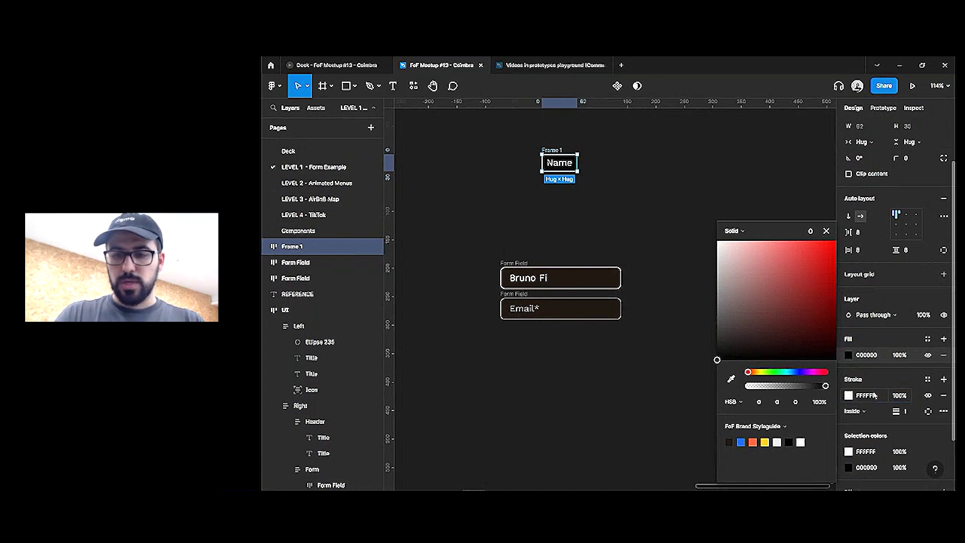
left_click(827, 230)
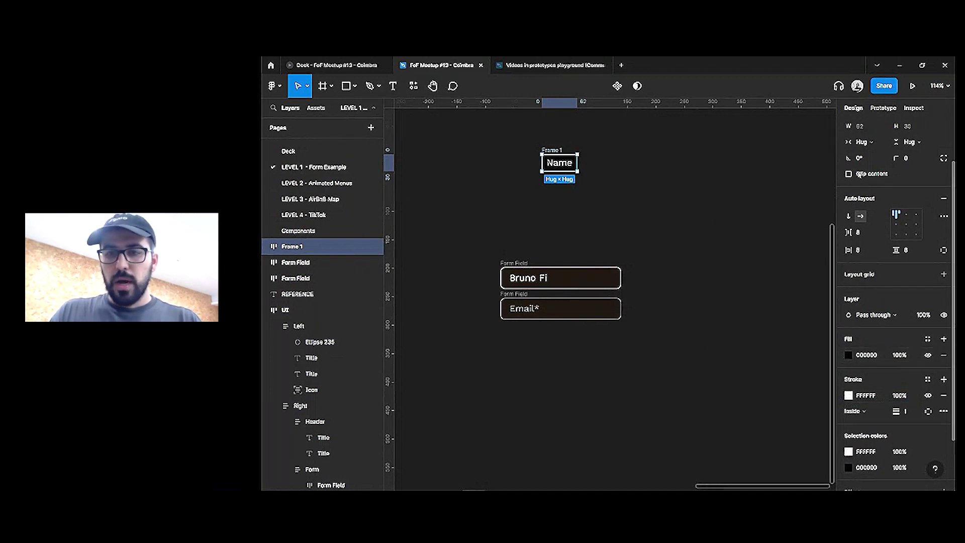
scroll(536, 149, "up", 5)
Round Frame 1's corners to a radius of 10
left_click(657, 144)
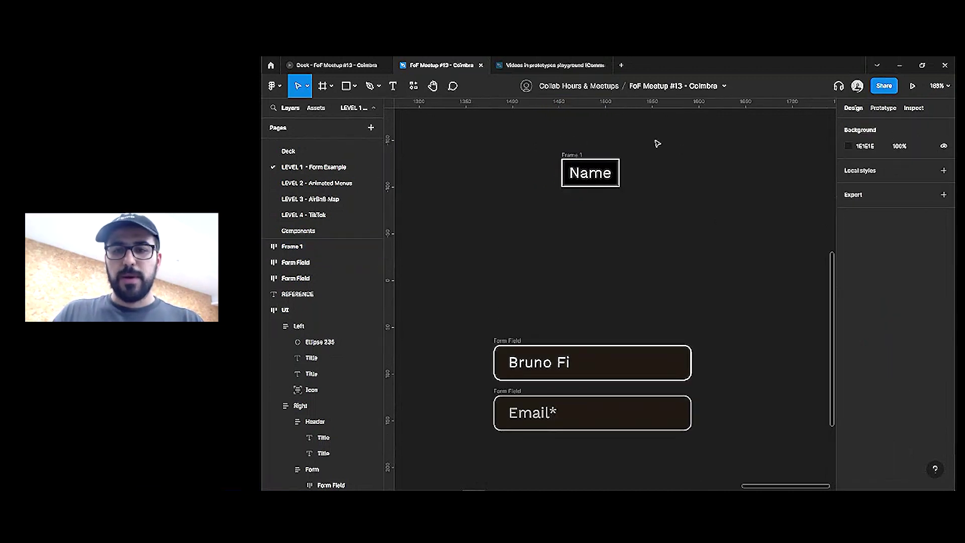
scroll(620, 233, "up", 3)
scroll(619, 233, "up", 3)
left_click(586, 261)
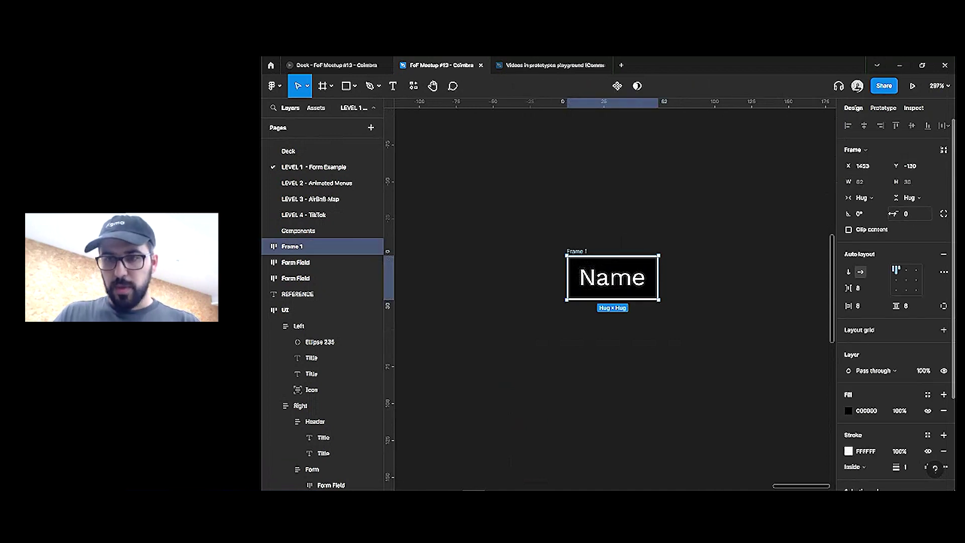
left_click_drag(897, 213, 305, 212)
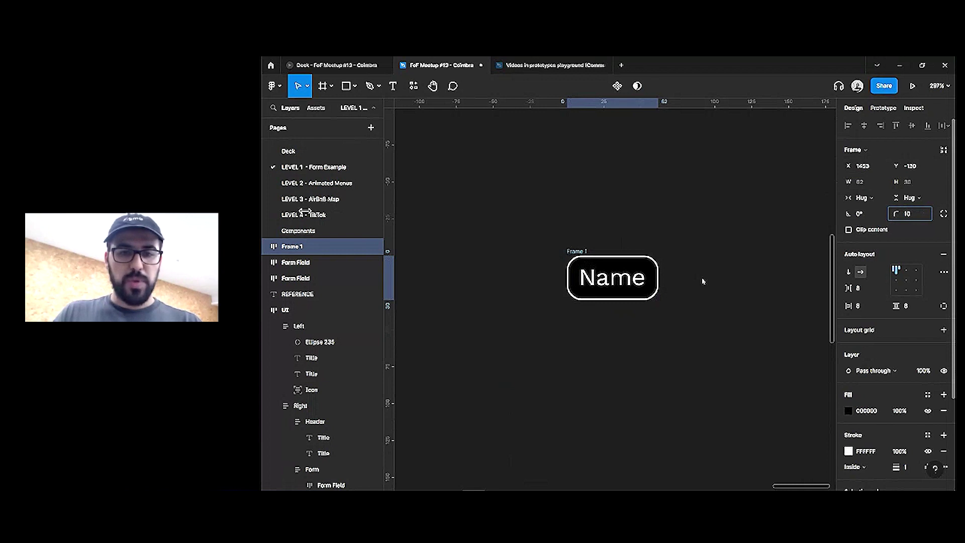
scroll(703, 281, "down", 2)
Replace the Name text with throwaway test text
double_click(573, 248)
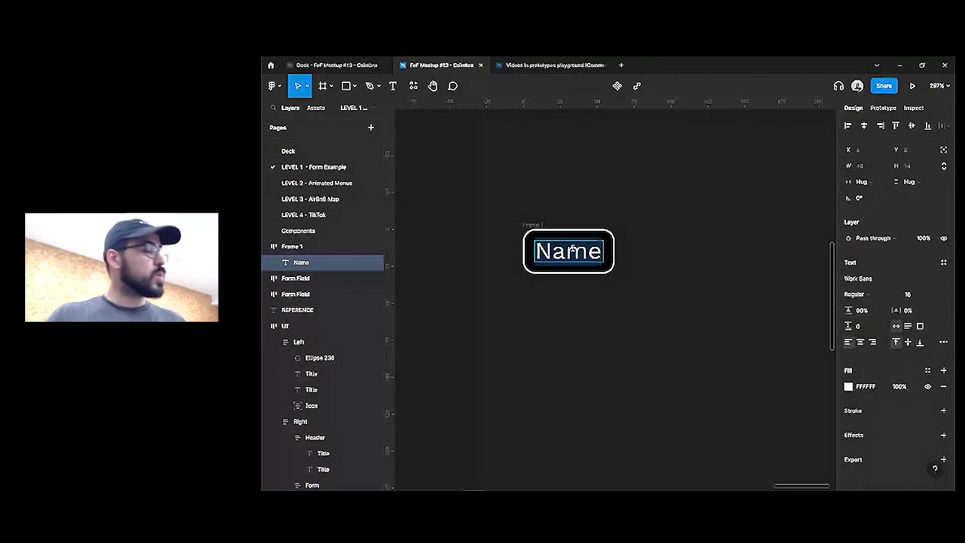
type("iuaveuivusrouvgdgiuegicvivwy")
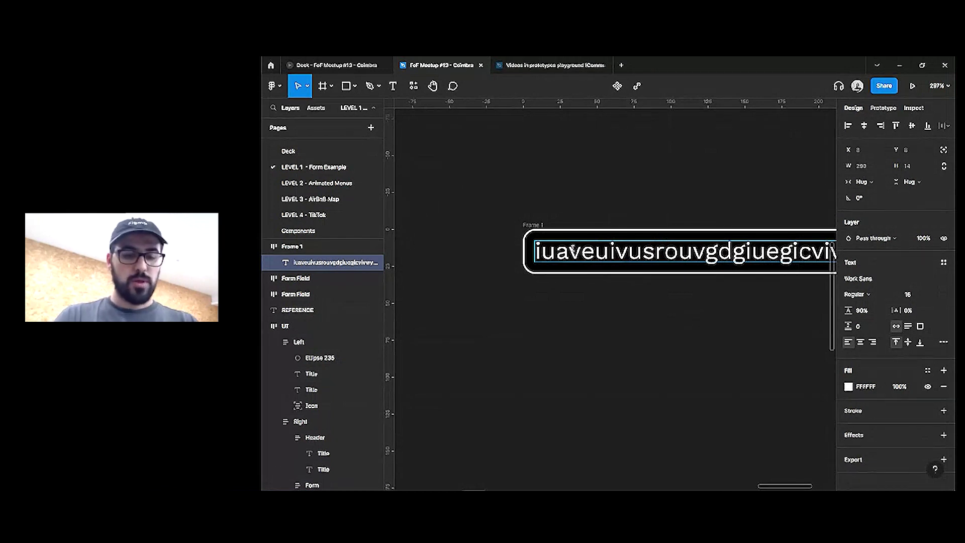
key("ctrl+a")
key("BackSpace")
type("laveiesvuuwiaeuis")
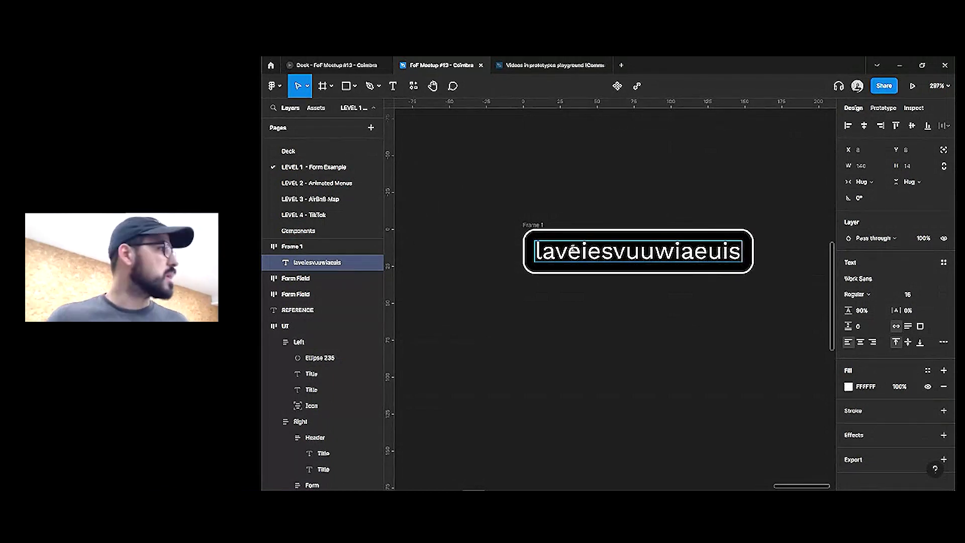
Delete Frame 1 from the canvas
scroll(543, 216, "down", 3)
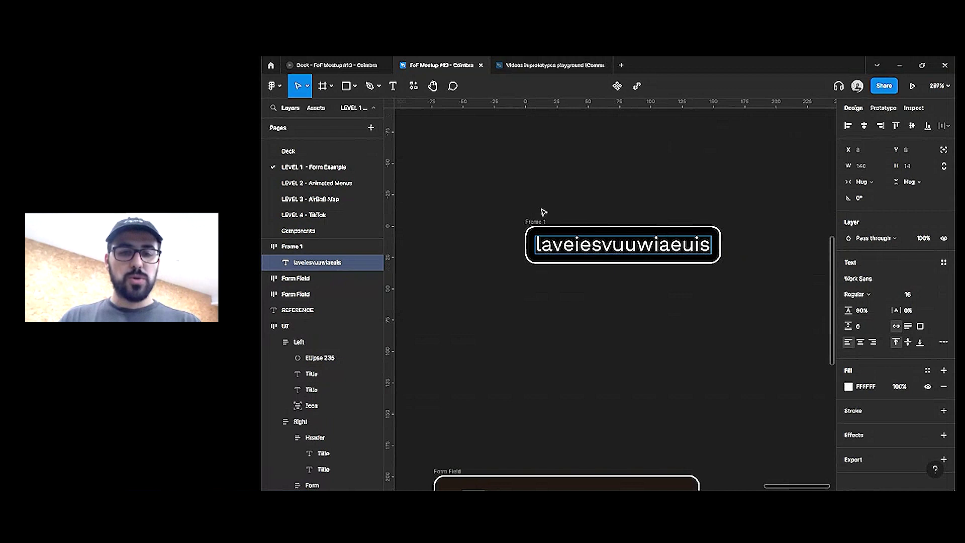
left_click(546, 220)
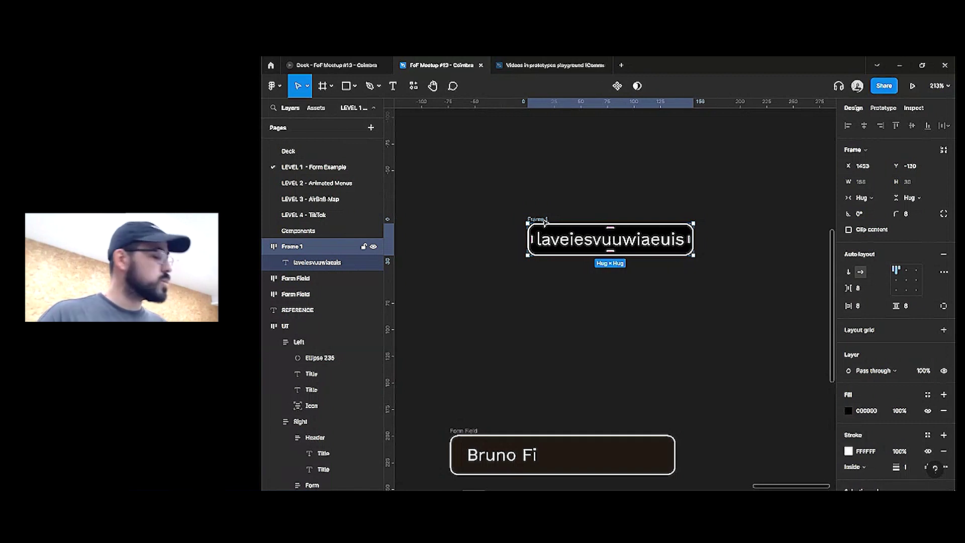
key("Delete")
scroll(544, 221, "down", 4)
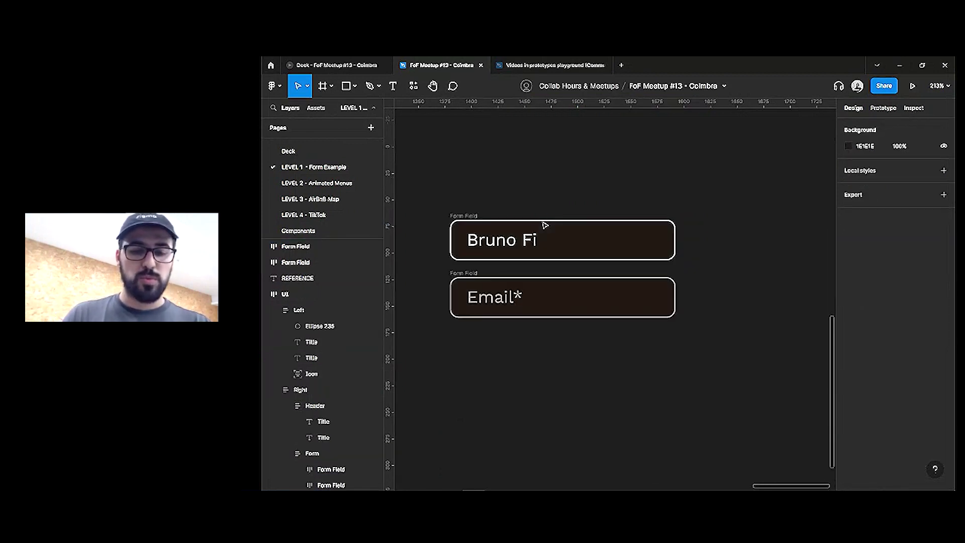
Set both fields' title texts to Fill container width
double_click(510, 245)
left_click(498, 293, "shift")
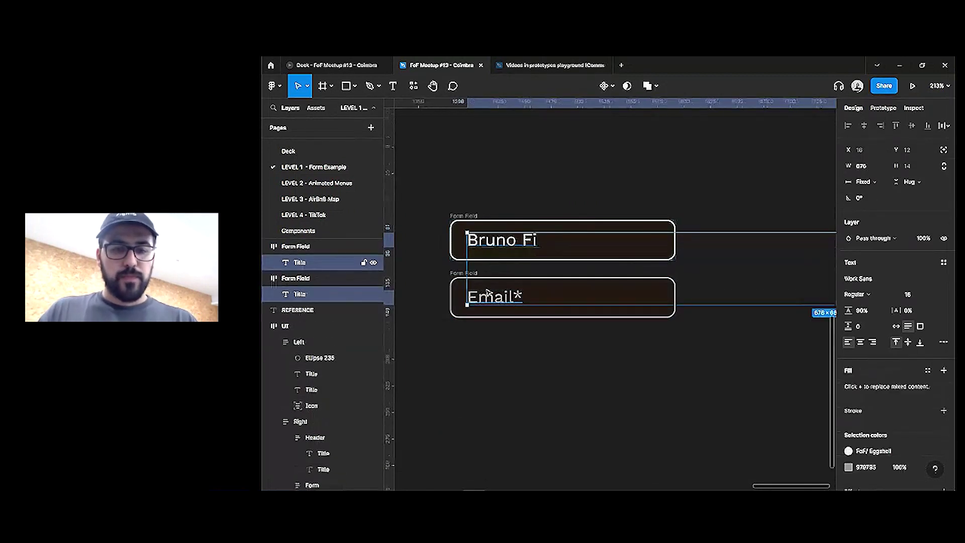
left_click_drag(452, 201, 739, 370)
key("Return")
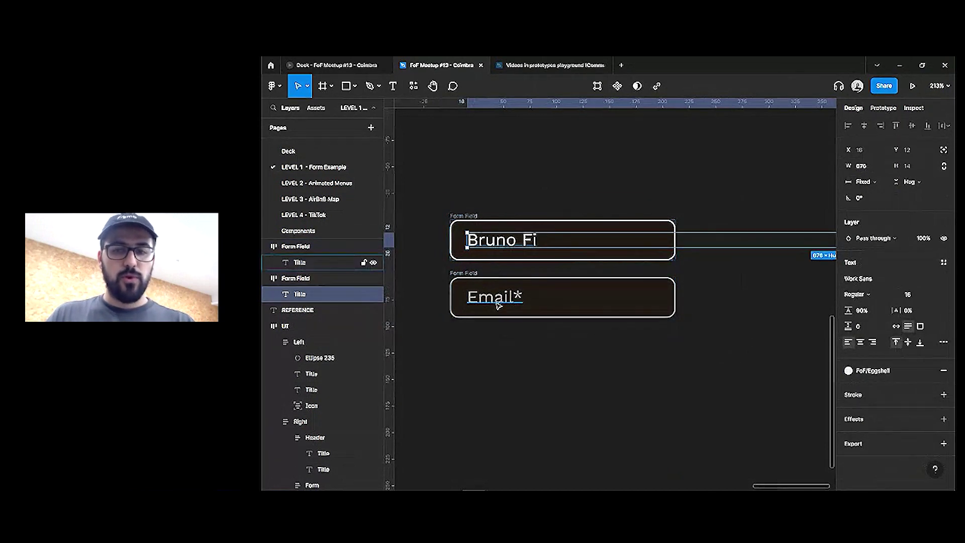
left_click(496, 296, "shift")
left_click(860, 188)
left_click(872, 203)
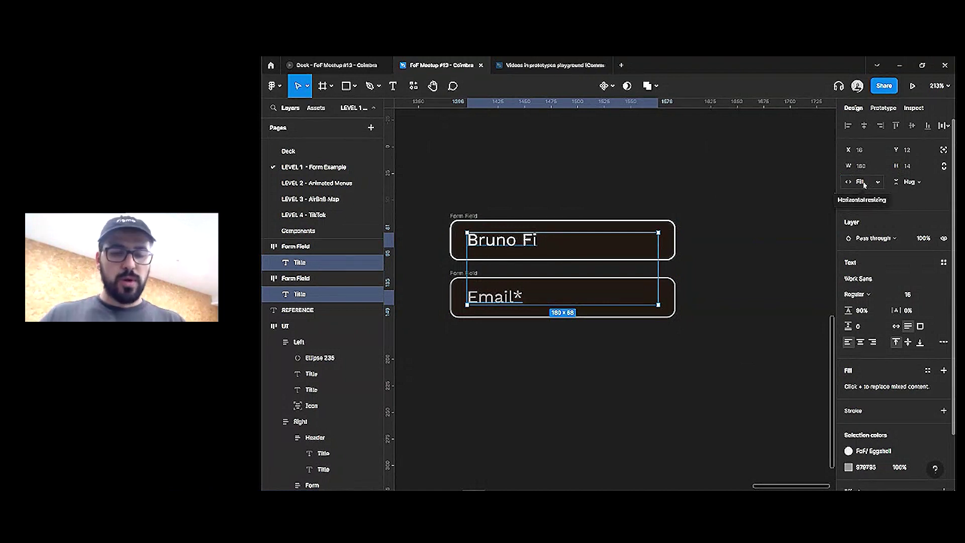
Change both field texts to read 'Label'
double_click(511, 241)
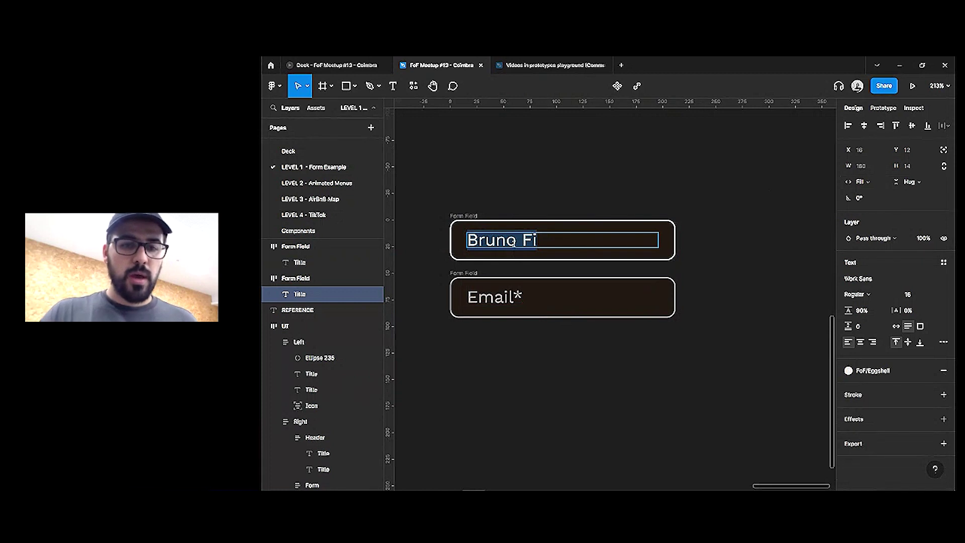
type("Nam")
key("BackSpace")
key("BackSpace")
key("BackSpace")
type("Label")
double_click(510, 297)
key("BackSpace")
type("Label")
scroll(522, 302, "left", 1)
key("Escape")
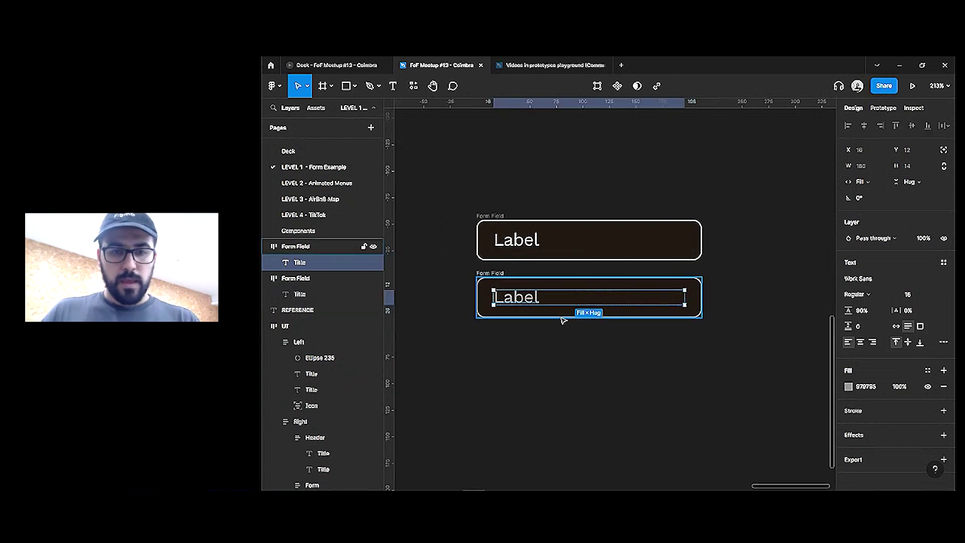
left_click(527, 246, "shift")
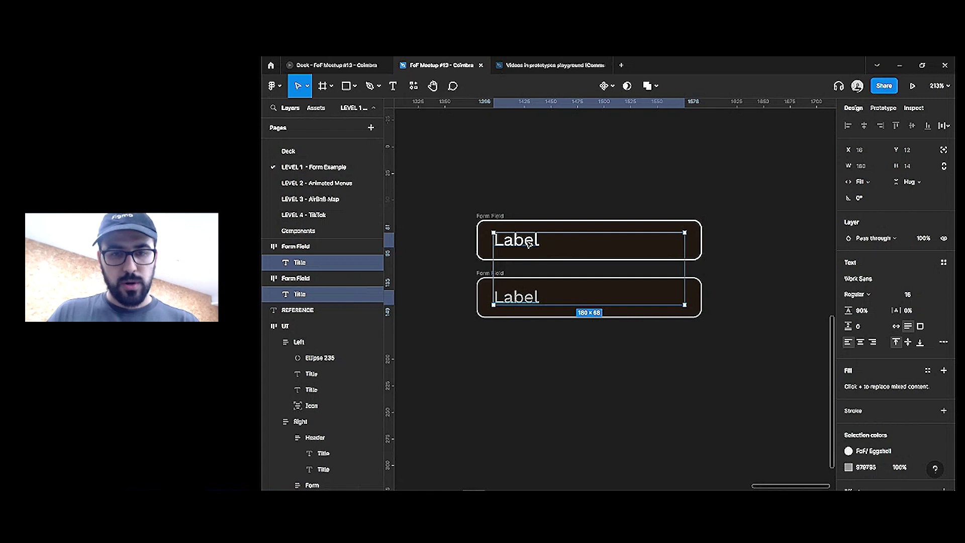
Duplicate the Label texts as '*', keeping only the second field's asterisk
key("ctrl+d")
double_click(609, 240)
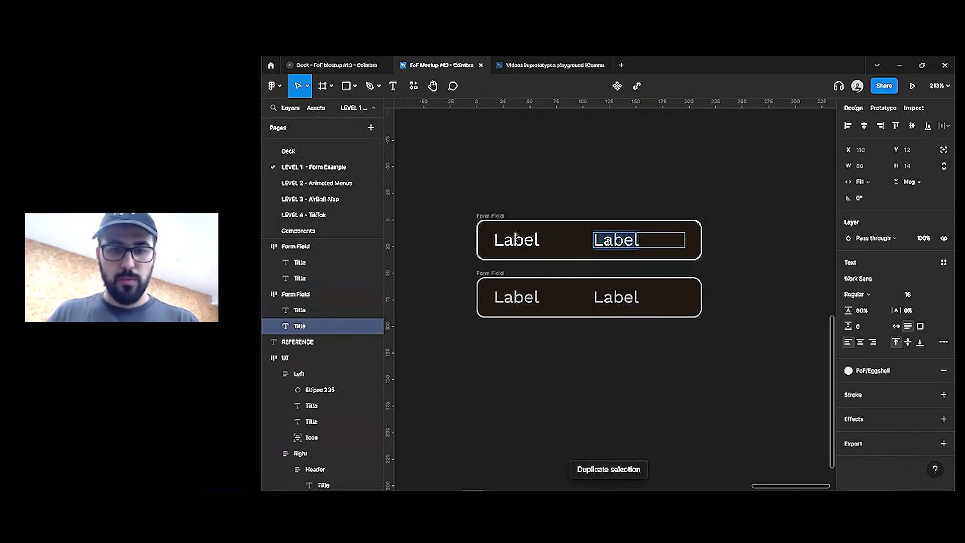
type("*")
left_click(617, 297)
double_click(616, 296)
type("*")
key("Escape")
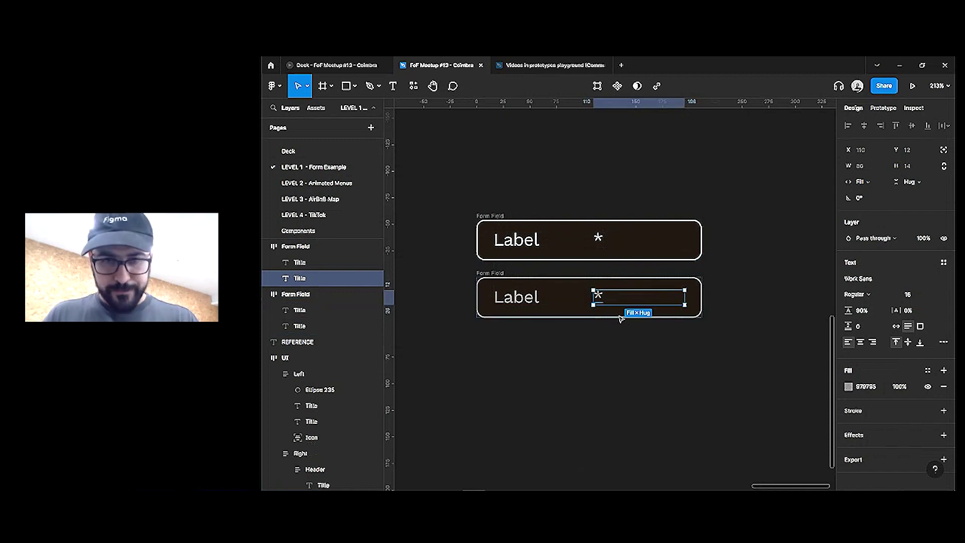
left_click(598, 236, "shift")
left_click(603, 244)
key("Delete")
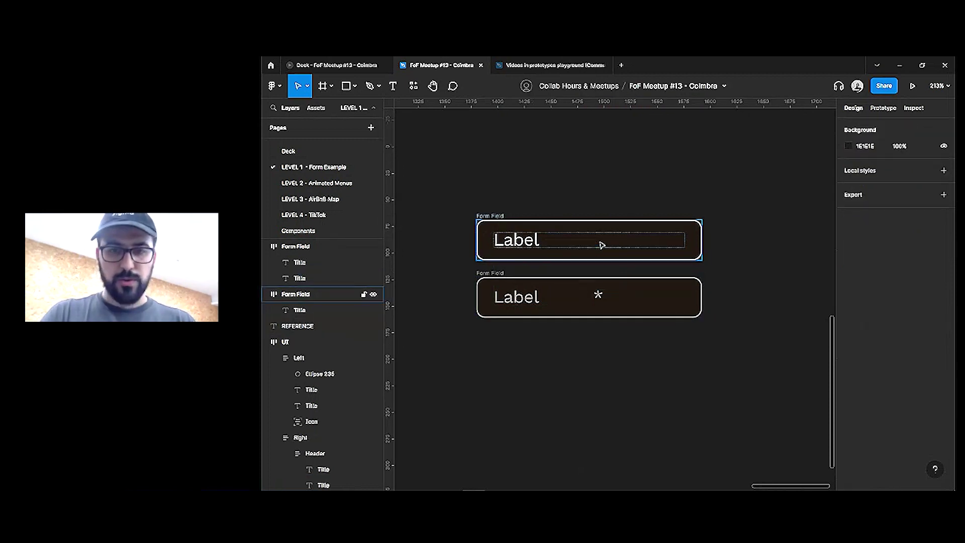
Set the asterisk to Hug contents and move it before the Label text
left_click(600, 295)
left_click(875, 182)
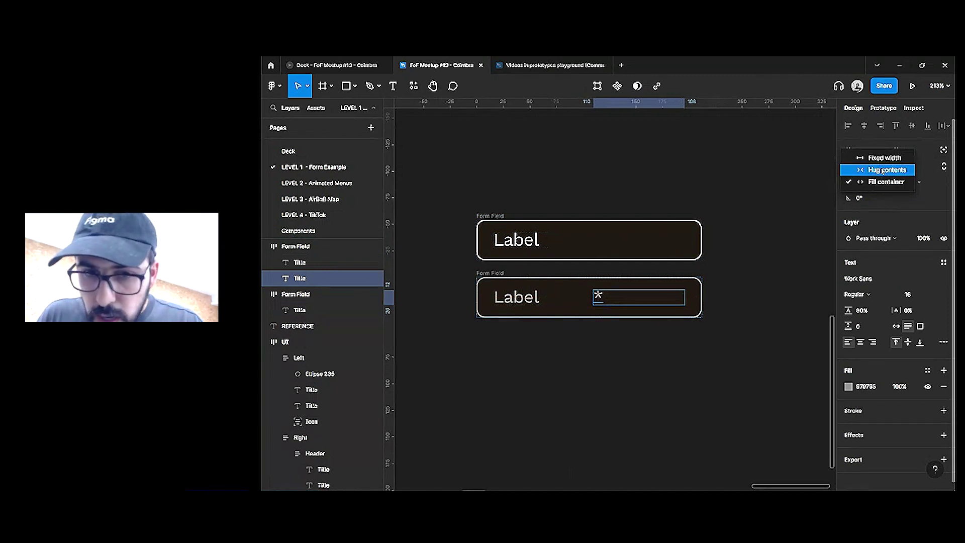
left_click(883, 170)
key("Left")
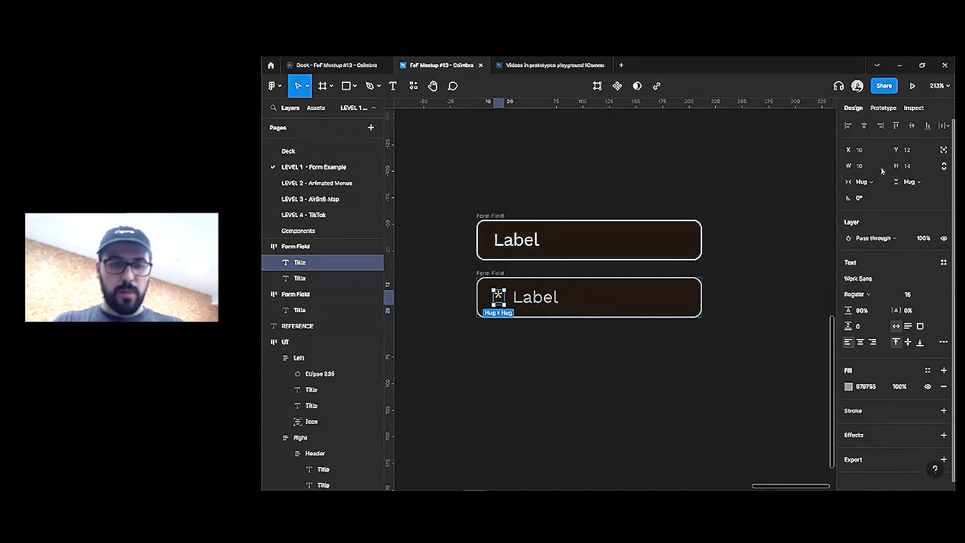
left_click(625, 391)
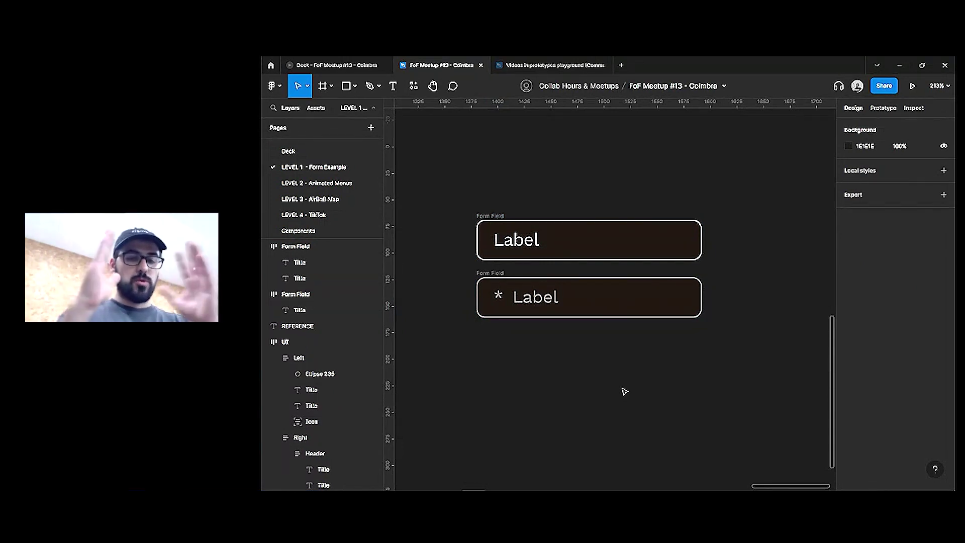
left_click(575, 307)
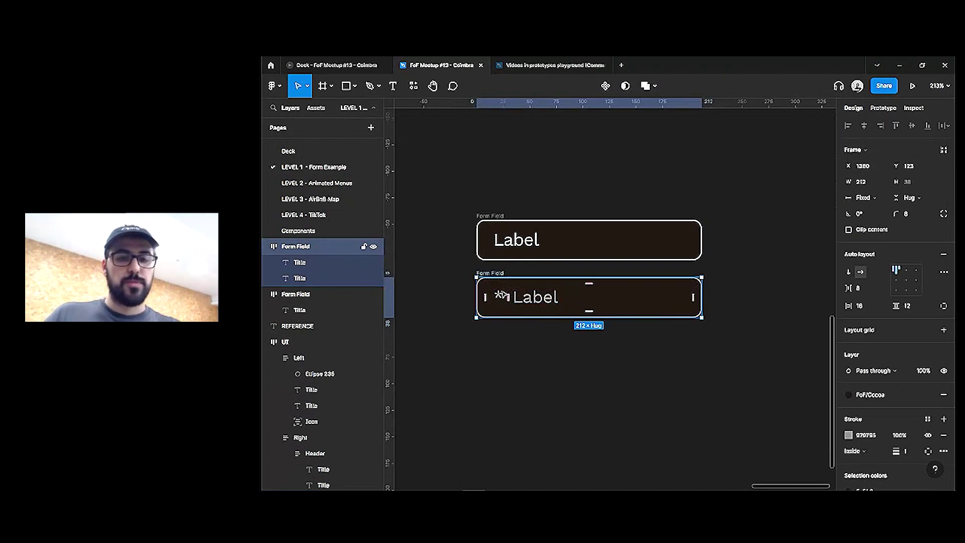
Rename the asterisk layer to 'Mandatory'
left_click_drag(446, 188, 769, 364)
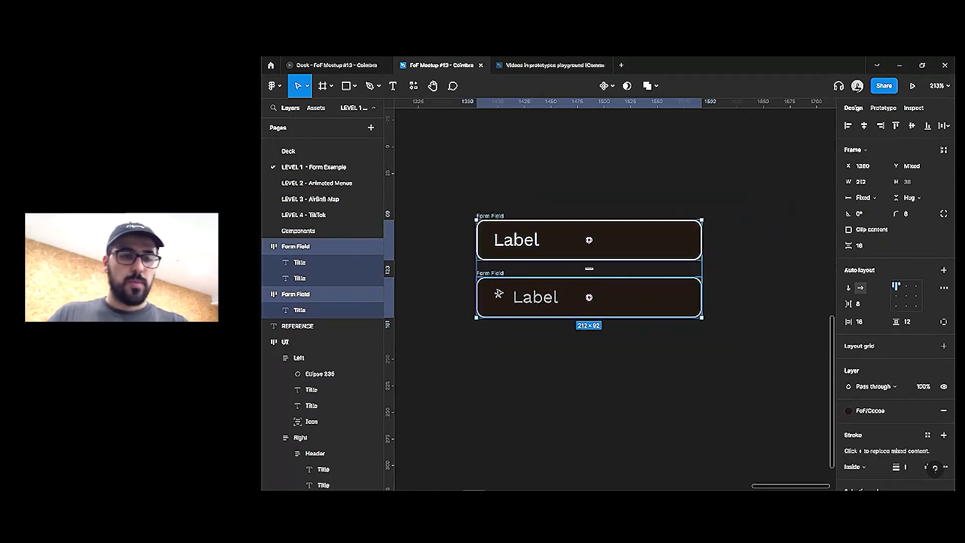
double_click(543, 297)
left_click(528, 244, "shift")
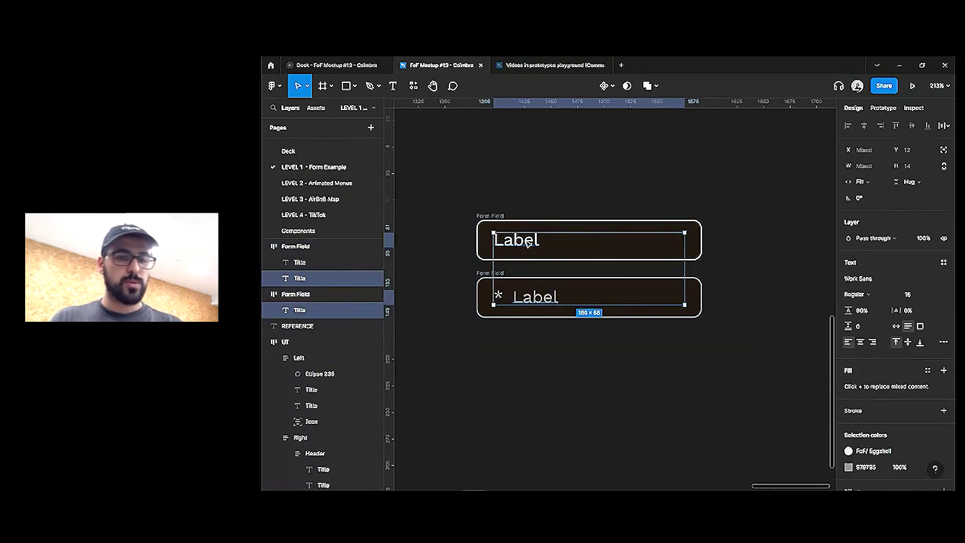
left_click(504, 299)
key("ctrl+r")
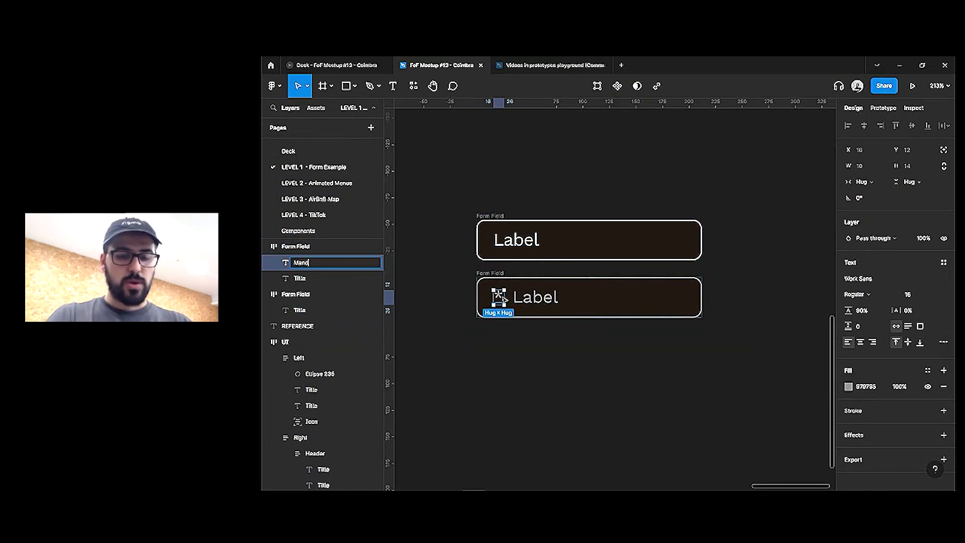
type("Mandato")
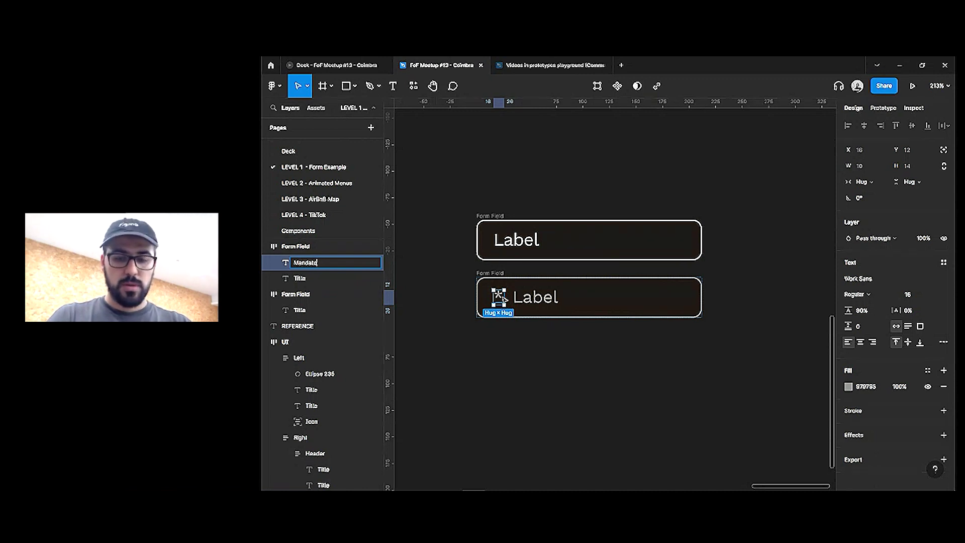
type("ry")
key("Return")
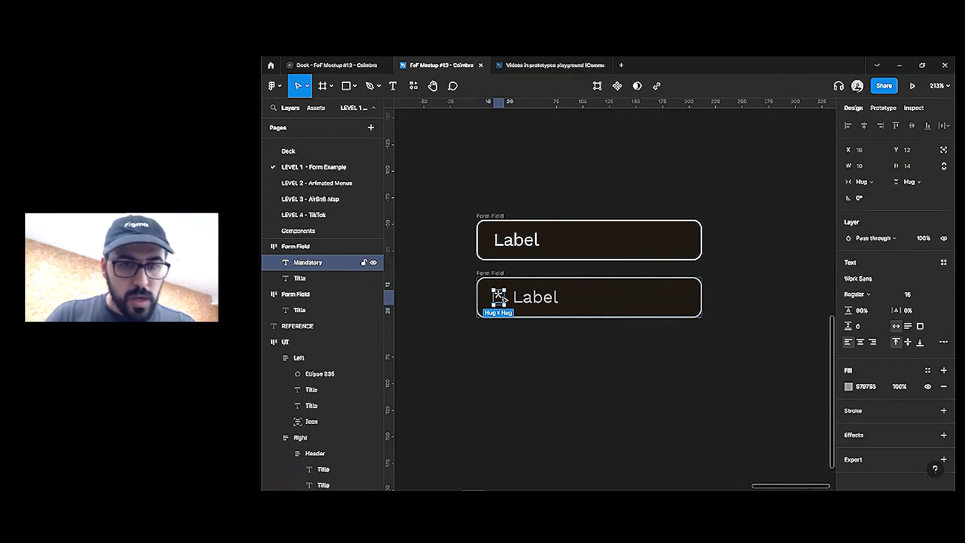
Set both Label texts to Hug contents instead of Fill container
left_click(586, 366)
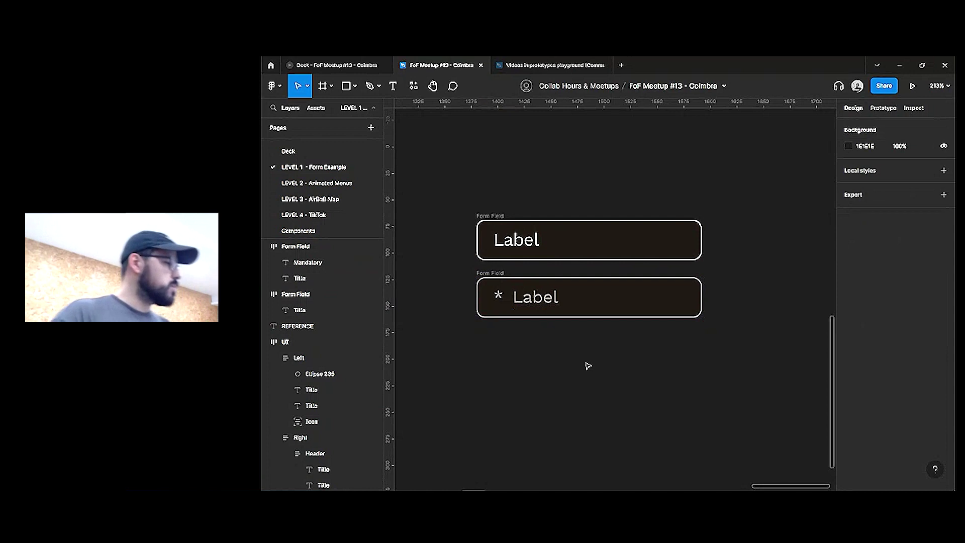
left_click(550, 296)
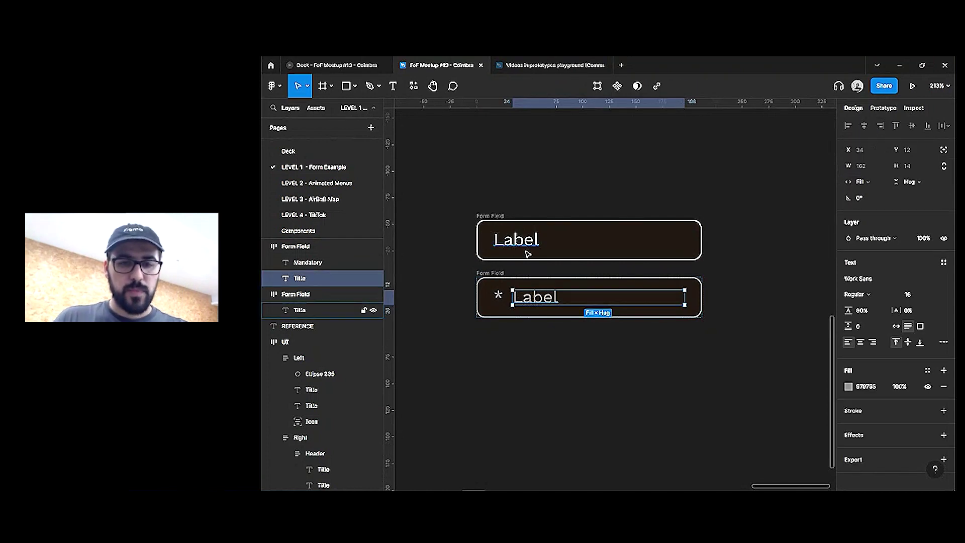
left_click(527, 246, "shift")
left_click(877, 182)
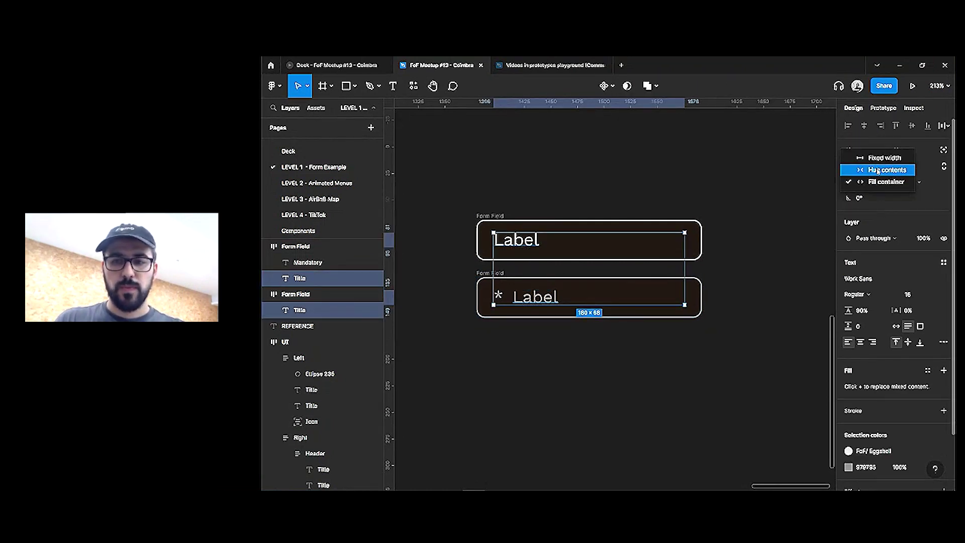
left_click(877, 168)
left_click(574, 176)
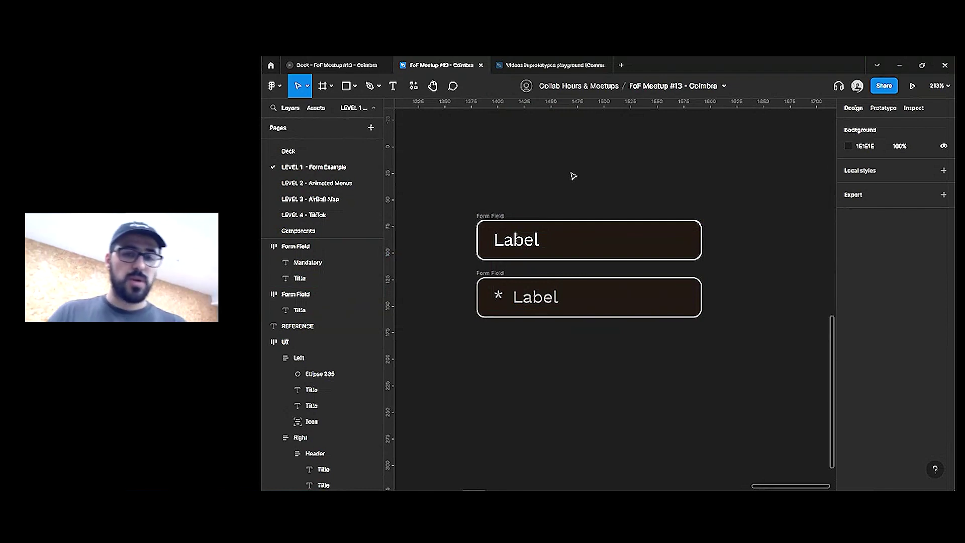
double_click(524, 243)
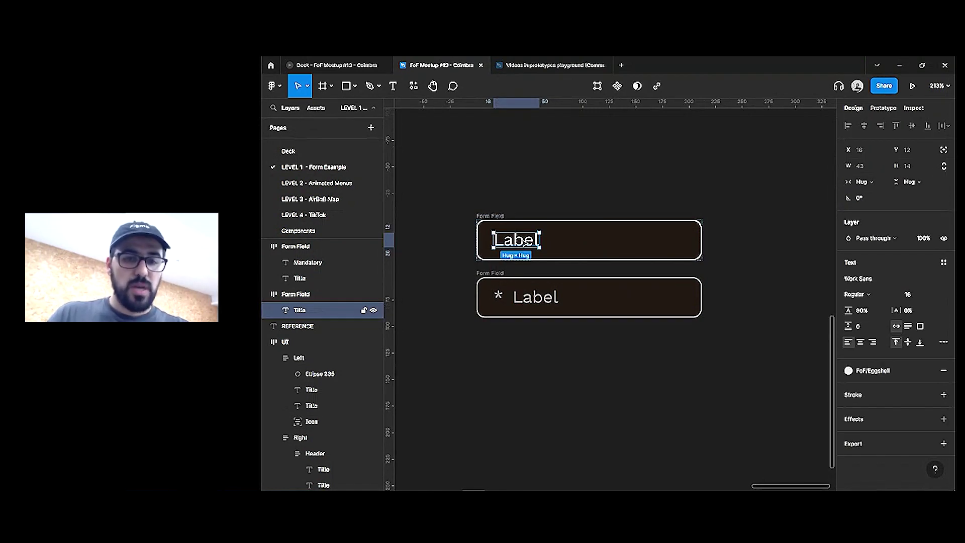
scroll(504, 246, "up", 1)
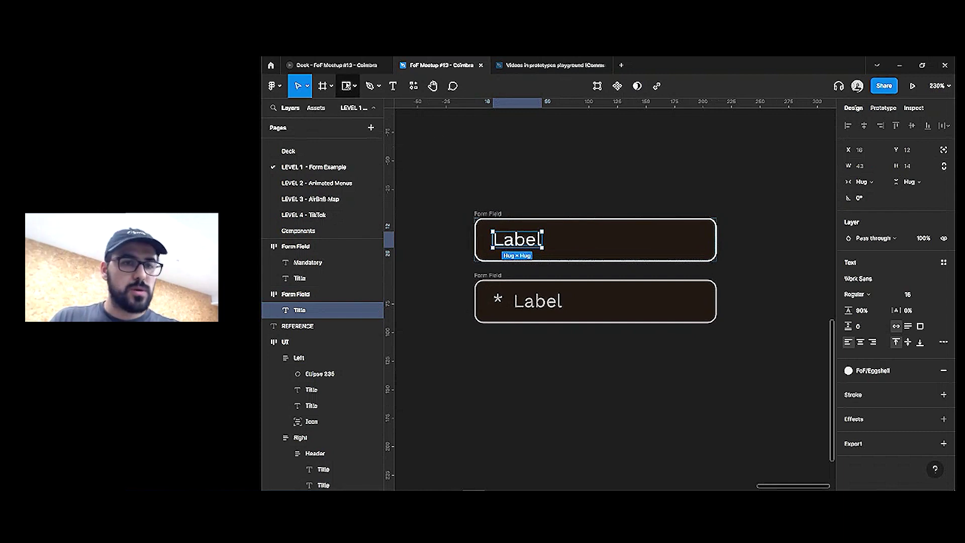
key("r")
scroll(486, 147, "up", 4)
Draw a thin 2×14 bar above the form fields with a white FFFFFF fill
left_click_drag(492, 190, 497, 227)
left_click(865, 167)
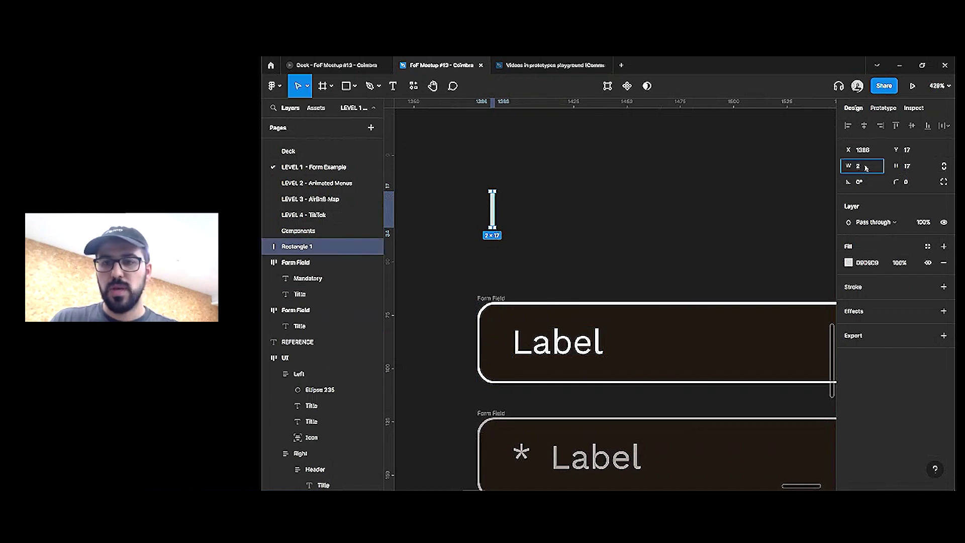
left_click(919, 167)
type("1")
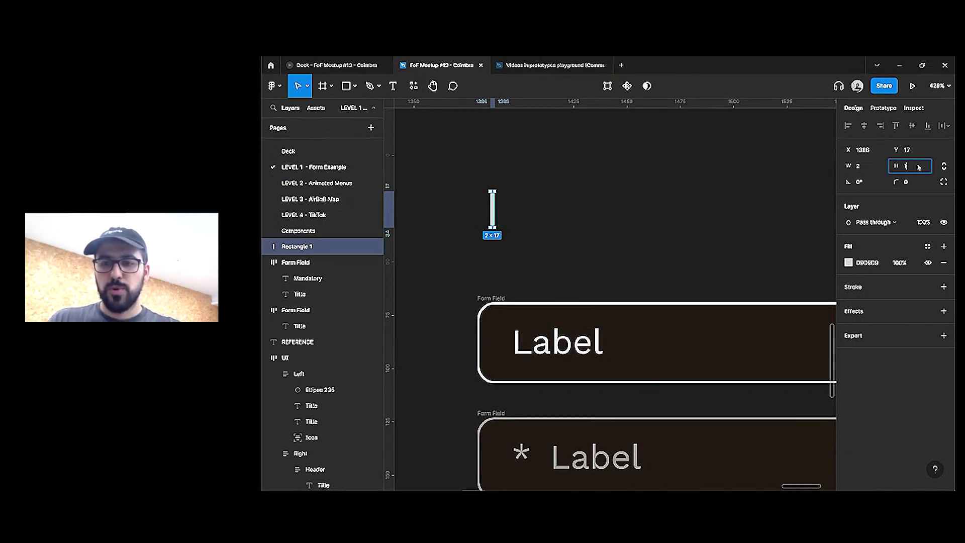
key("Tab")
left_click(887, 262)
type("FFFFFF")
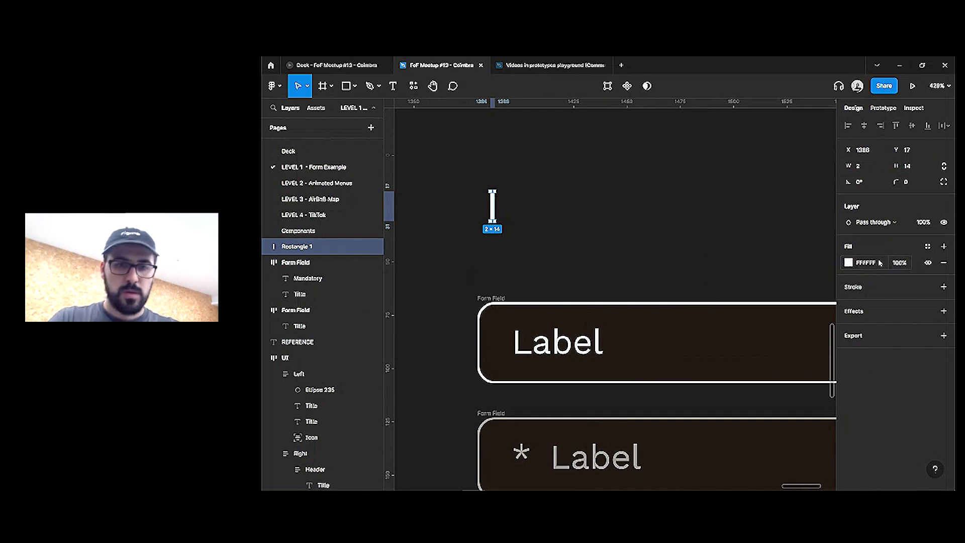
key("Return")
scroll(454, 204, "up", 3)
Duplicate the bar to its right at 0% opacity and select both bars
left_click_drag(520, 202, 541, 204)
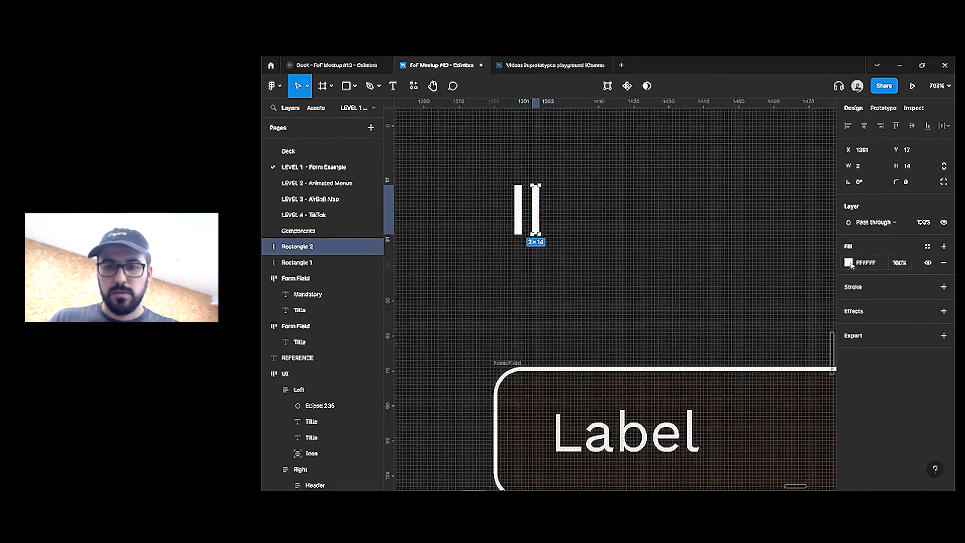
left_click(923, 224)
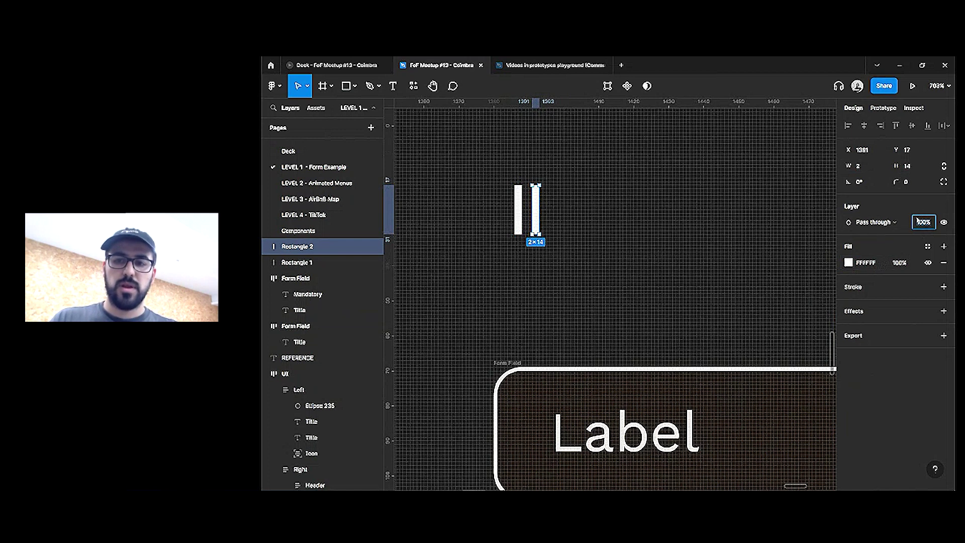
type("0")
key("Return")
left_click_drag(587, 142, 496, 262)
Rename both bars to 'Ticker'
key("ctrl+r")
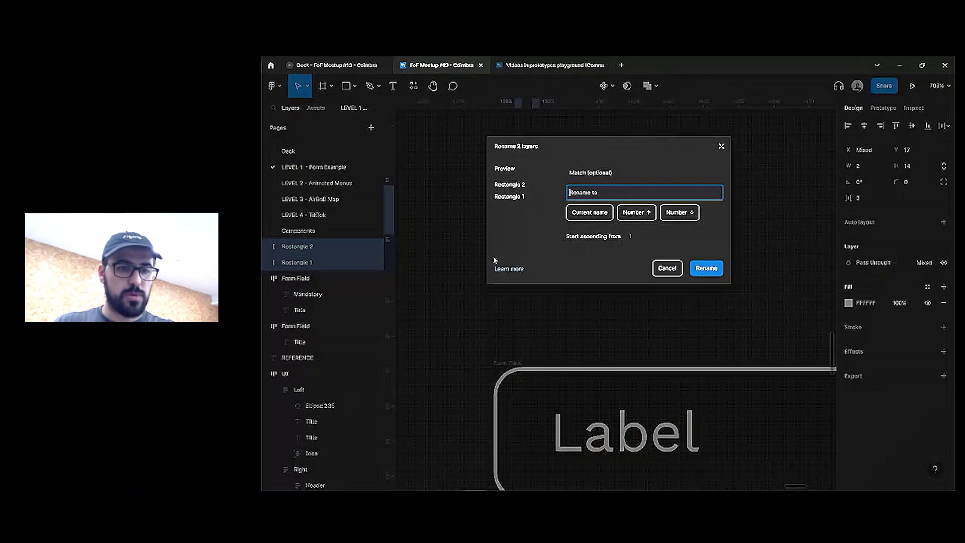
left_click(667, 269)
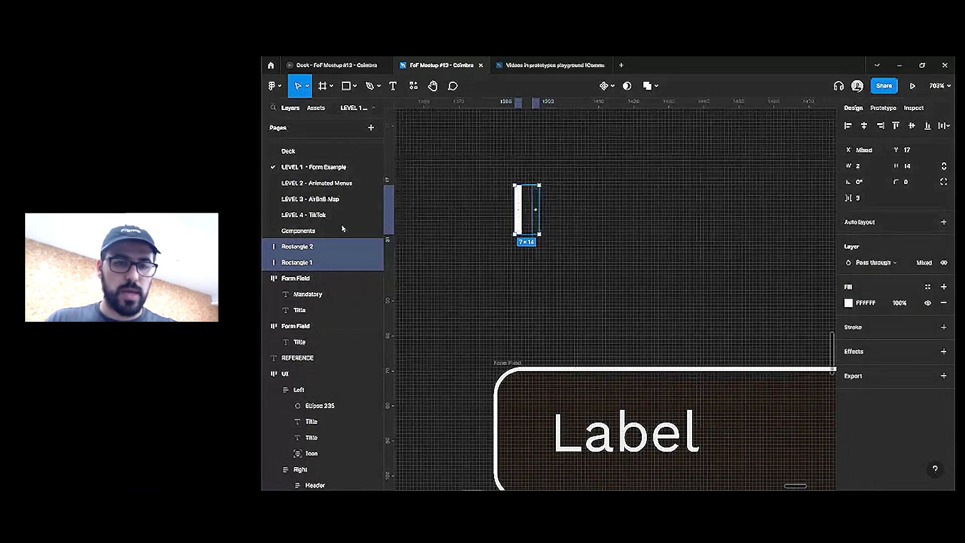
key("ctrl+r")
type("Ticker")
key("Return")
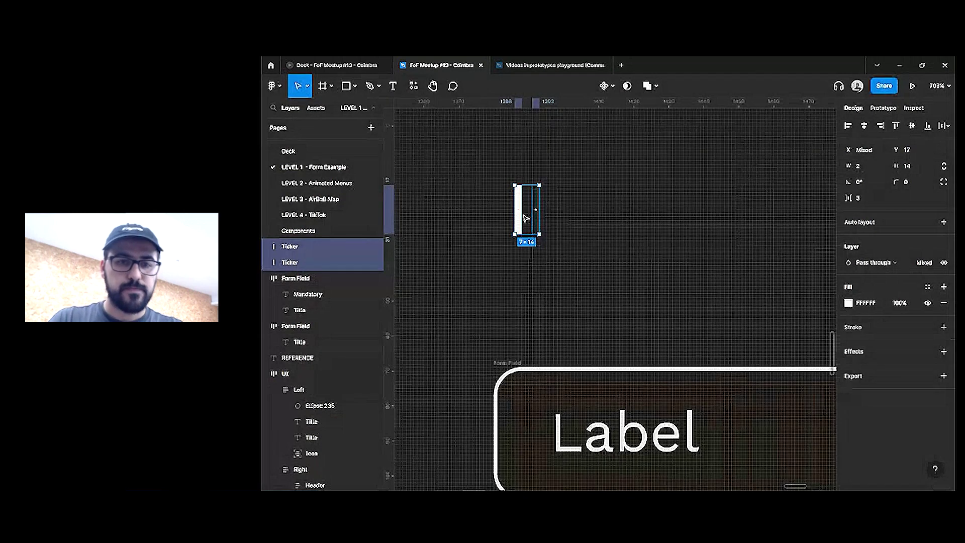
Combine the two Ticker bars into a component set and nudge it right
left_click(613, 87)
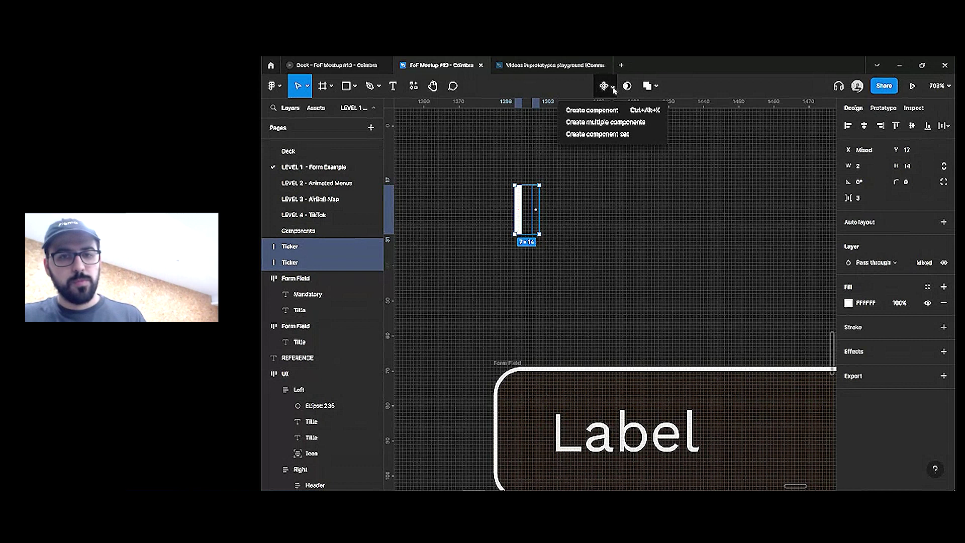
left_click(614, 139)
left_click_drag(557, 162, 592, 147)
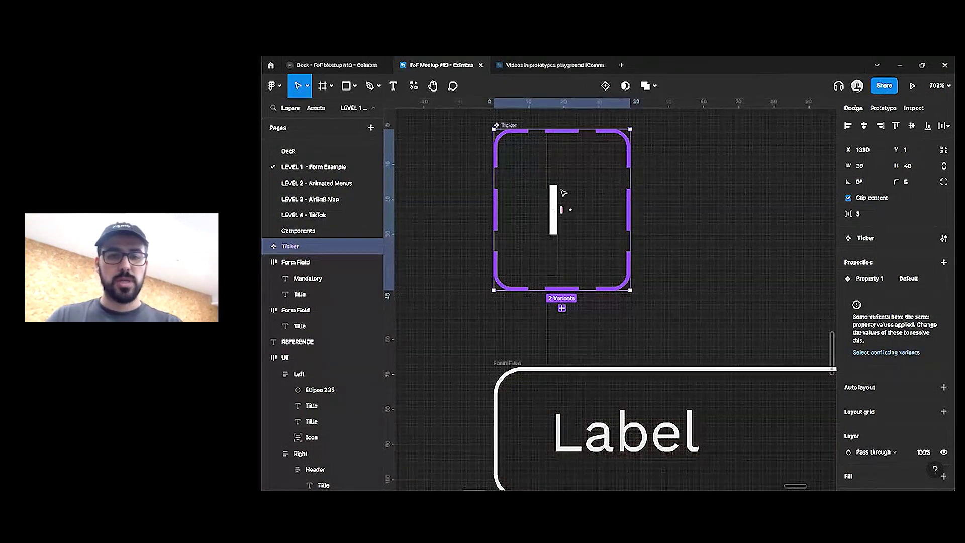
In prototype mode, connect the white Ticker variant to the transparent variant
left_click(553, 207)
left_click(574, 199)
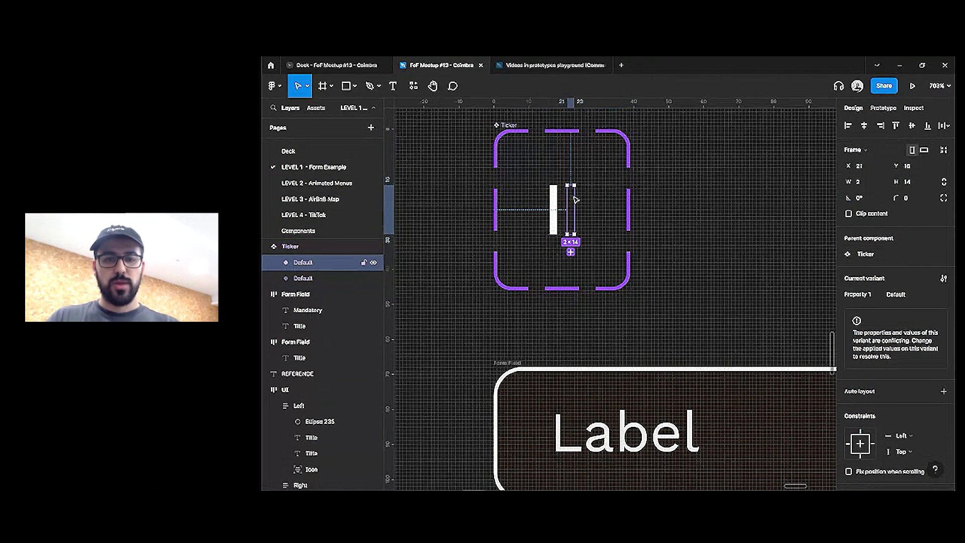
key("shift+e")
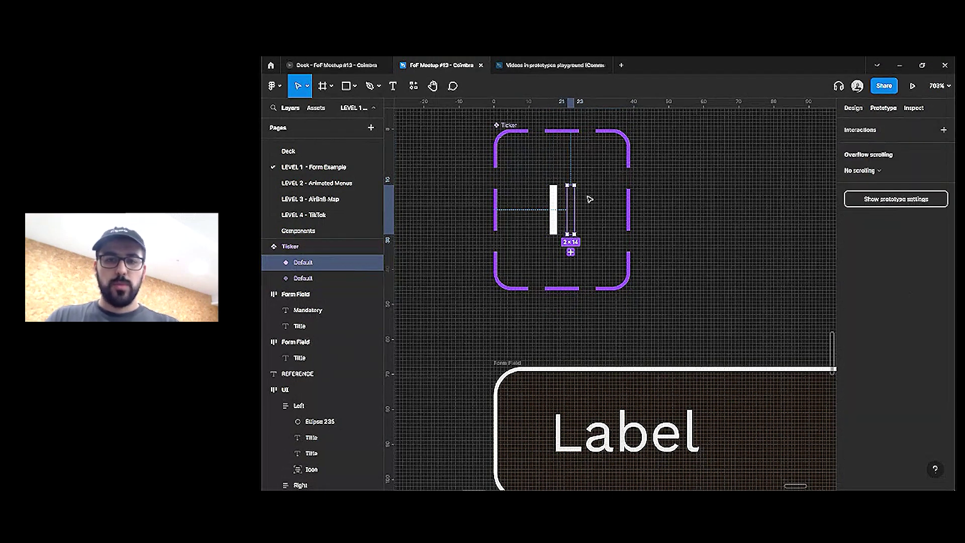
left_click(554, 207)
left_click_drag(579, 212, 555, 208)
left_click(574, 209)
Set the interaction trigger to After delay with a 500ms duration
left_click_drag(536, 177, 582, 243)
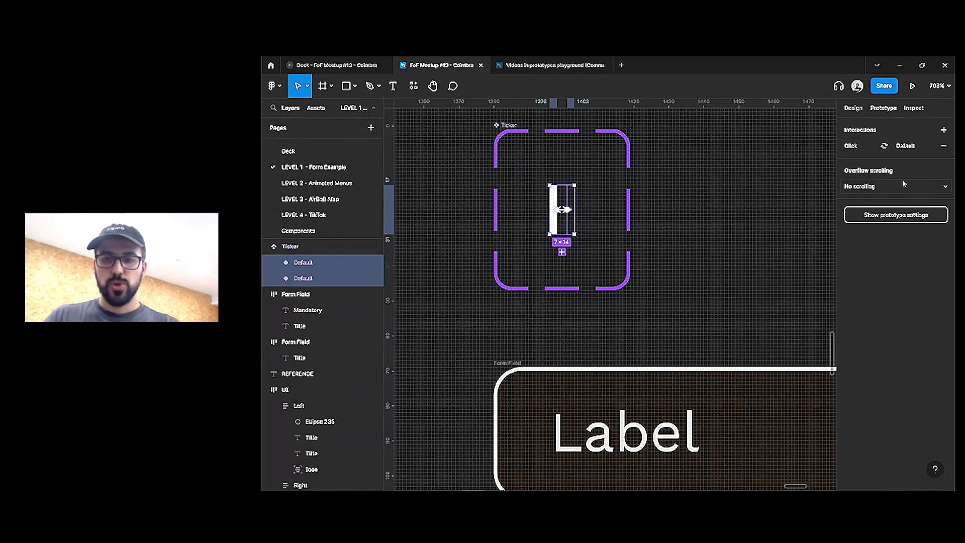
left_click(855, 146)
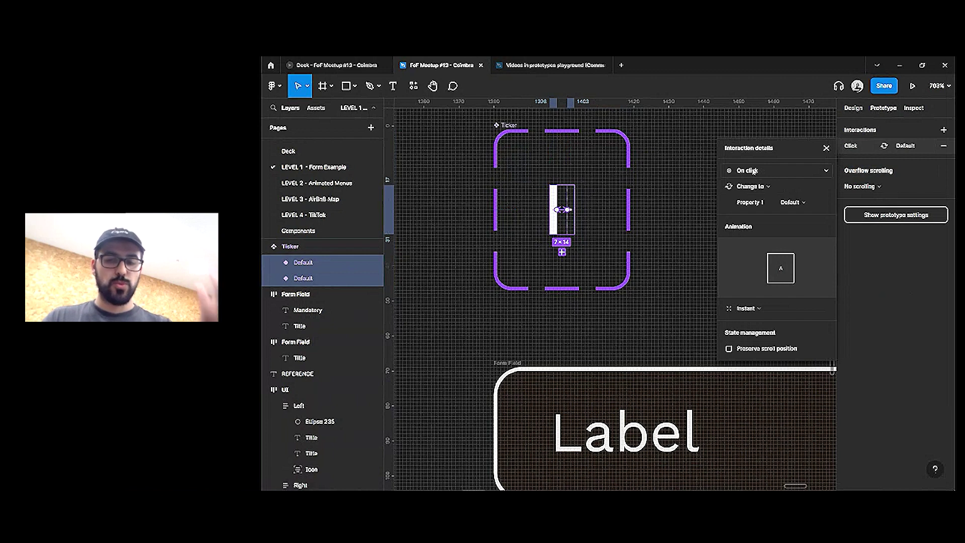
left_click(754, 171)
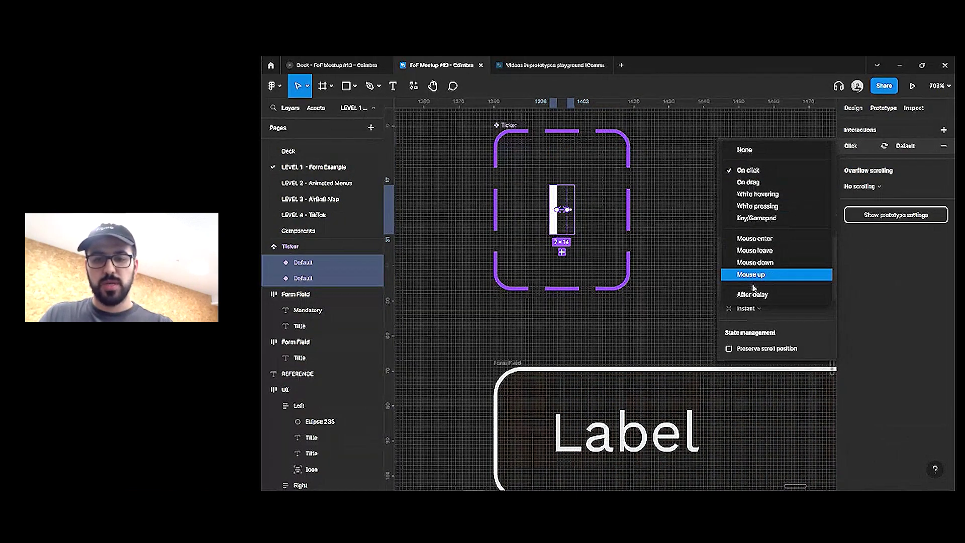
left_click(754, 291)
left_click(750, 171)
left_click(788, 194)
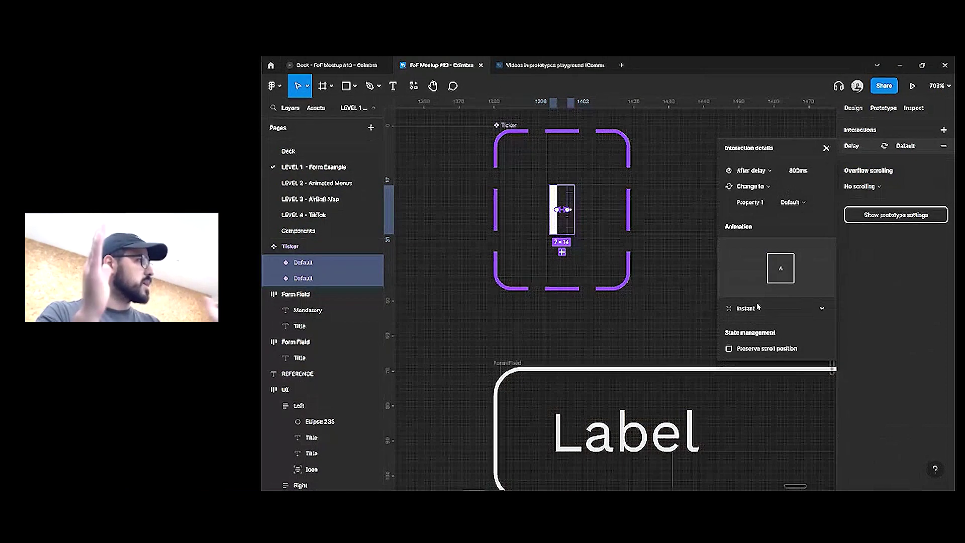
left_click(815, 171)
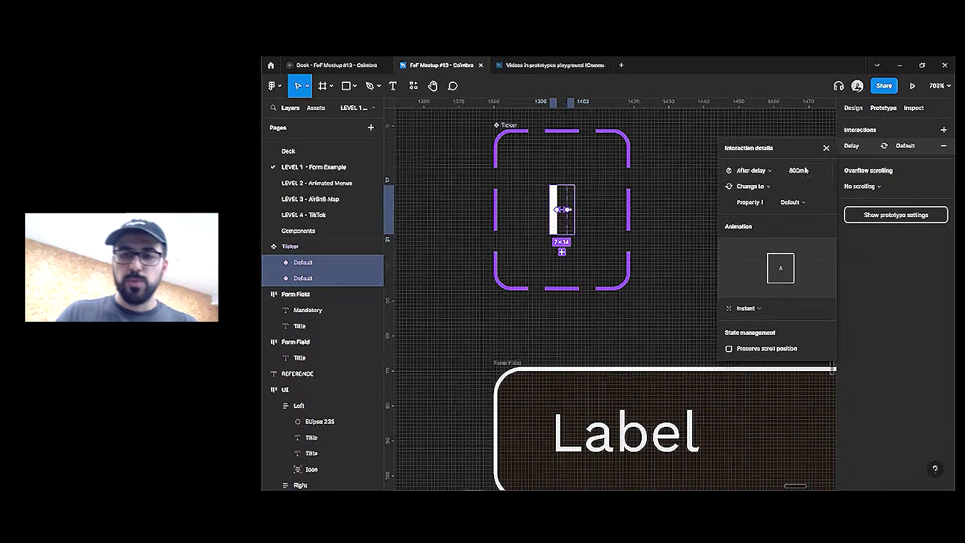
type("500")
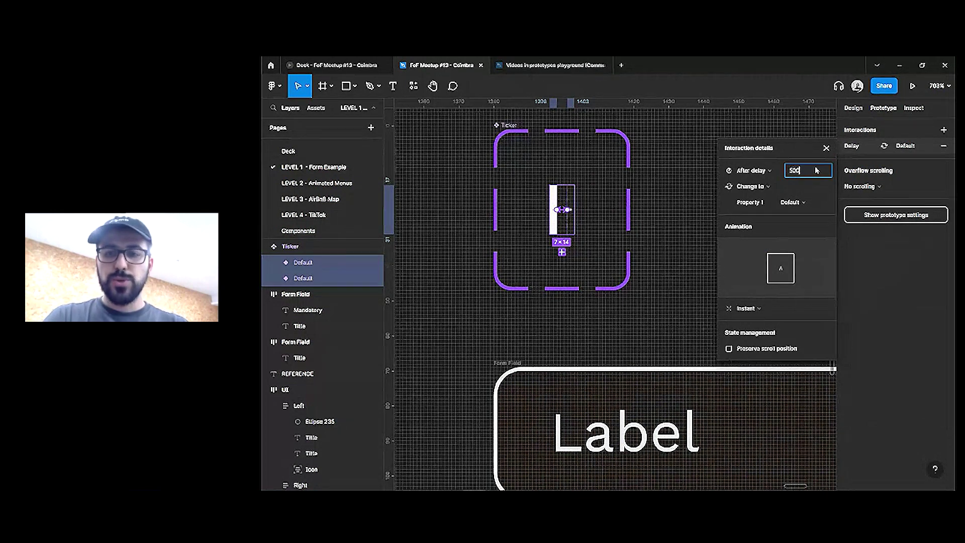
key("Return")
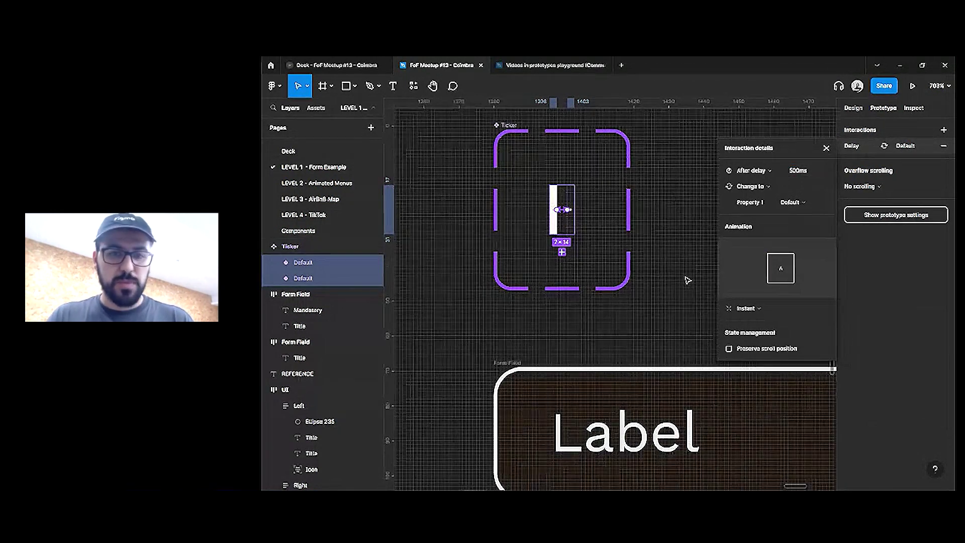
left_click(638, 278)
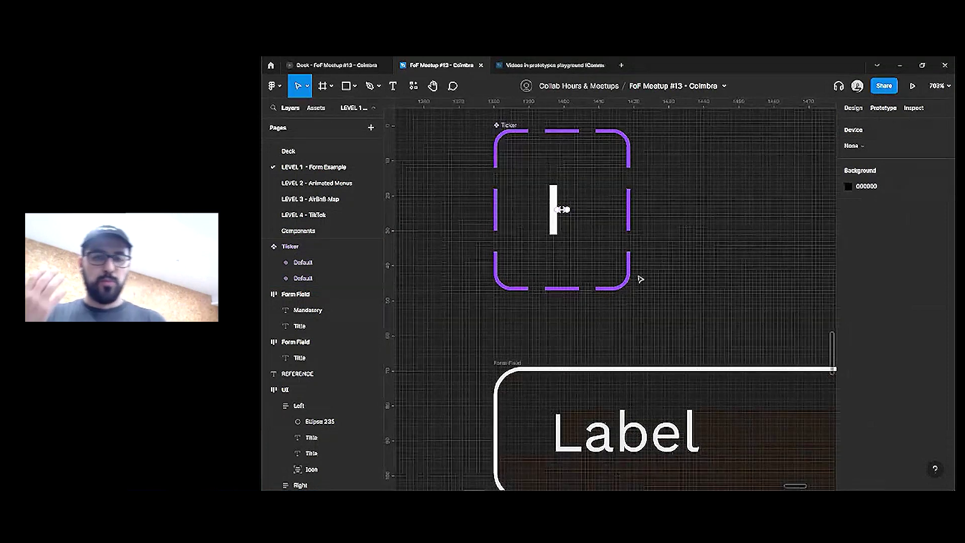
Draw a new frame left of the Ticker components and give it a black 000000 fill
scroll(597, 209, "down", 3)
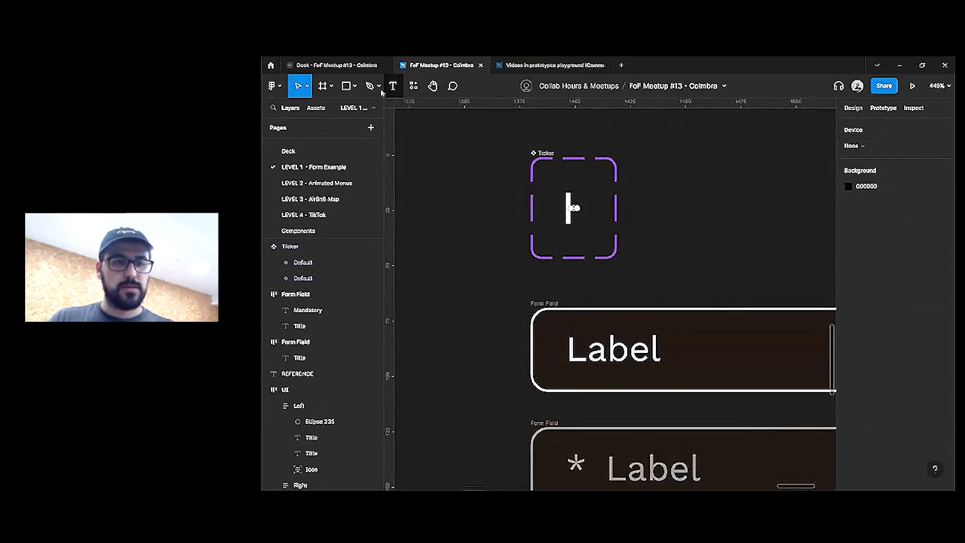
left_click(322, 86)
scroll(570, 143, "down", 3)
scroll(604, 168, "left", 5)
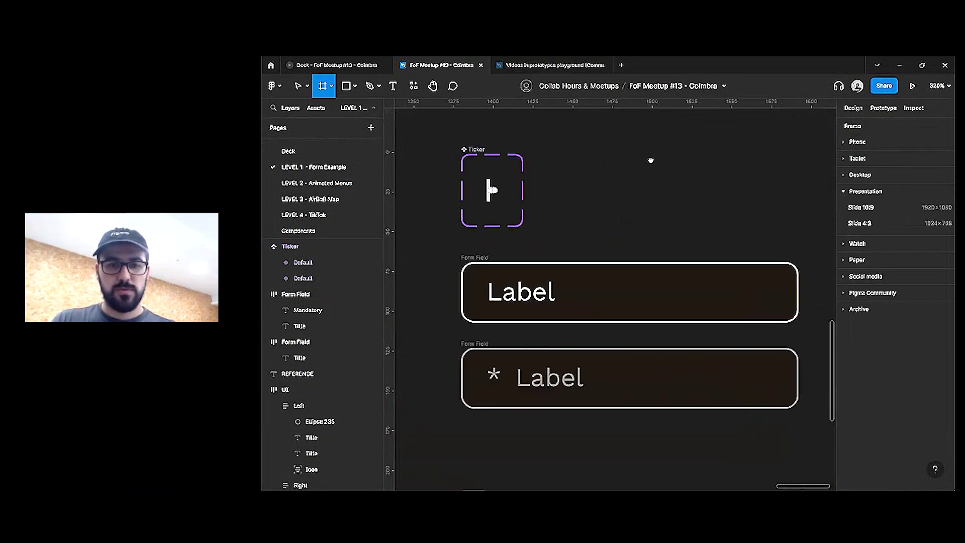
scroll(566, 186, "left", 2)
mouse_move(472, 152)
left_mouse_down()
mouse_move(625, 263)
mouse_move(660, 310)
left_mouse_up()
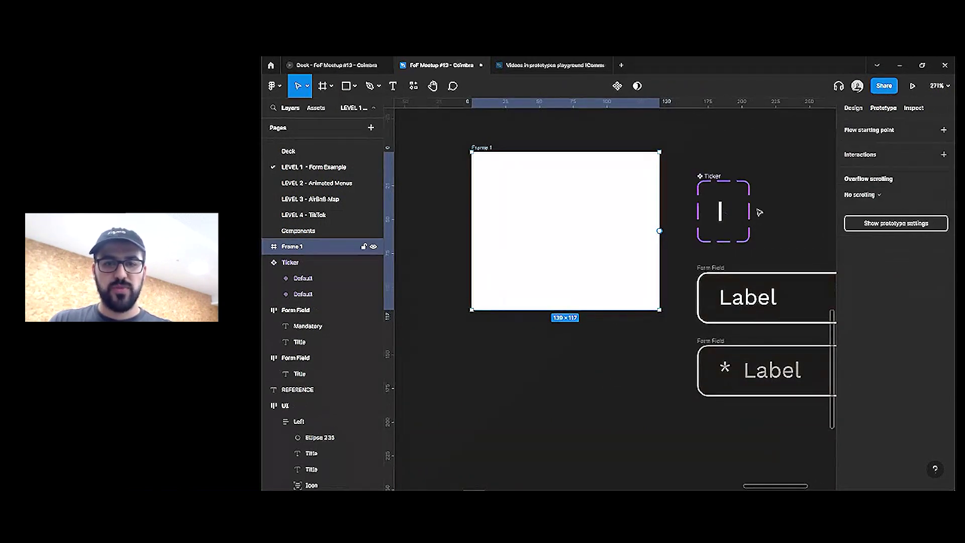
left_click(853, 107)
left_click(866, 344)
type("000000")
key("Return")
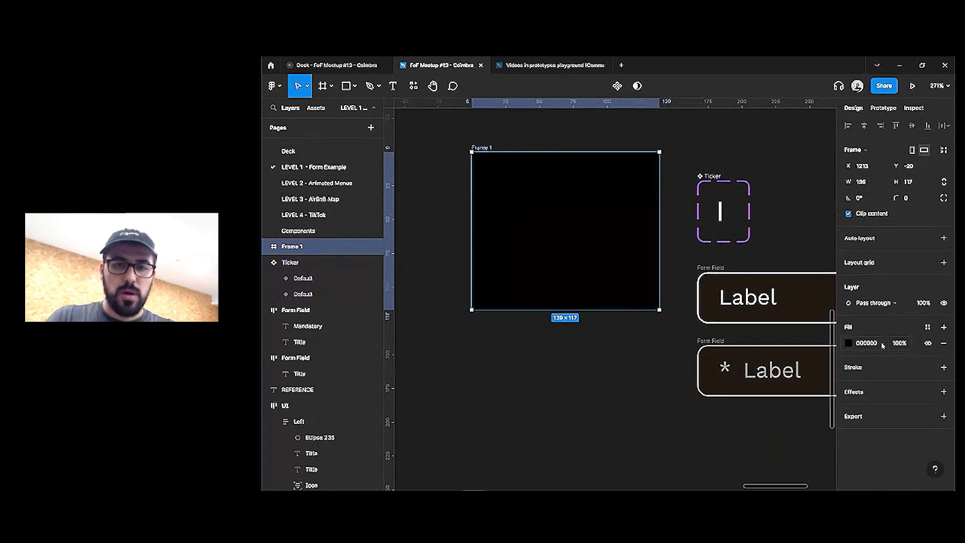
Put a Ticker instance in the black frame, preview the prototype, and return to the design
left_click_drag(723, 214, 563, 231)
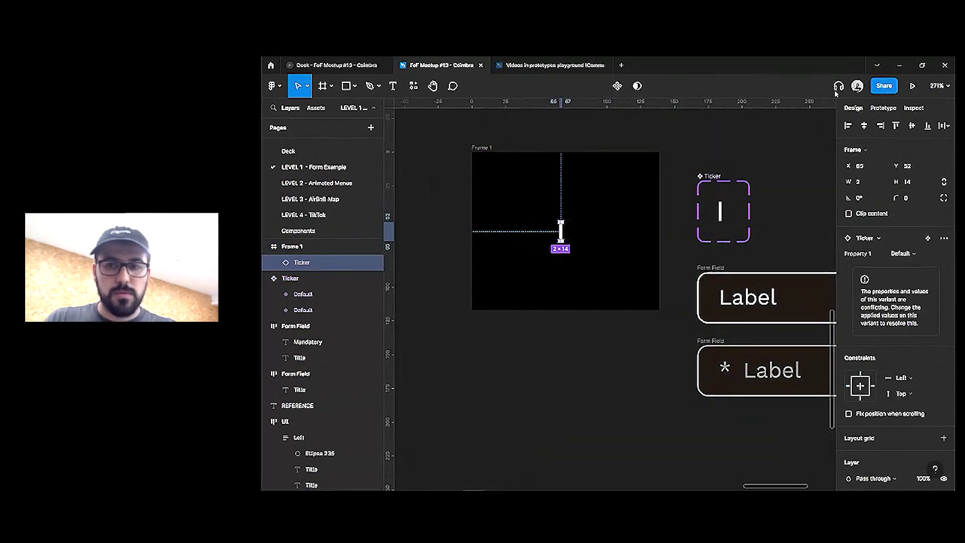
left_click(912, 86)
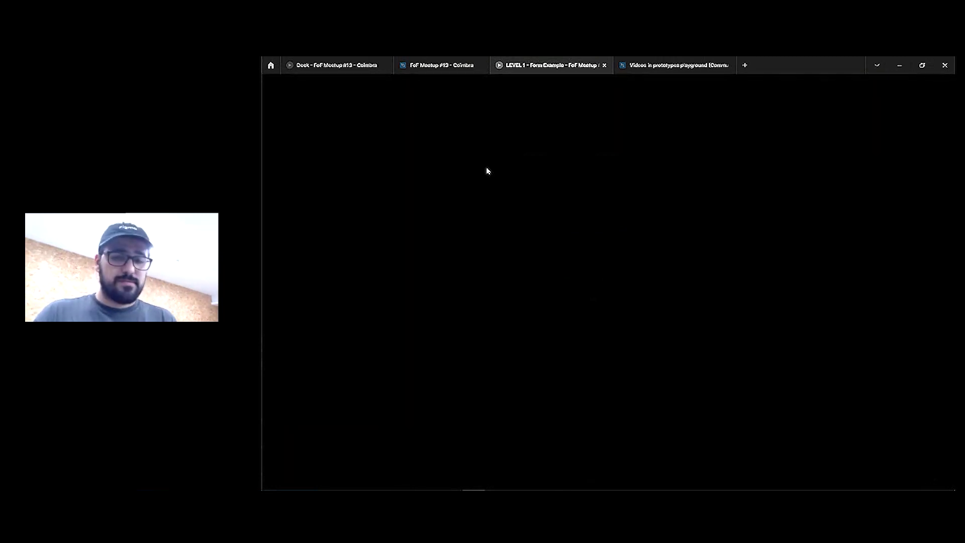
left_click(443, 65)
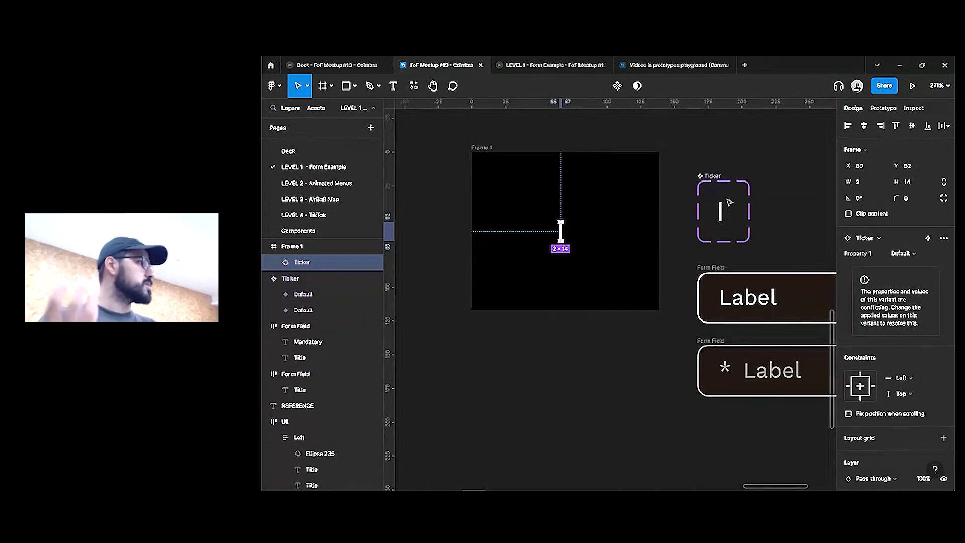
scroll(670, 152, "right", 5)
scroll(671, 153, "down", 1)
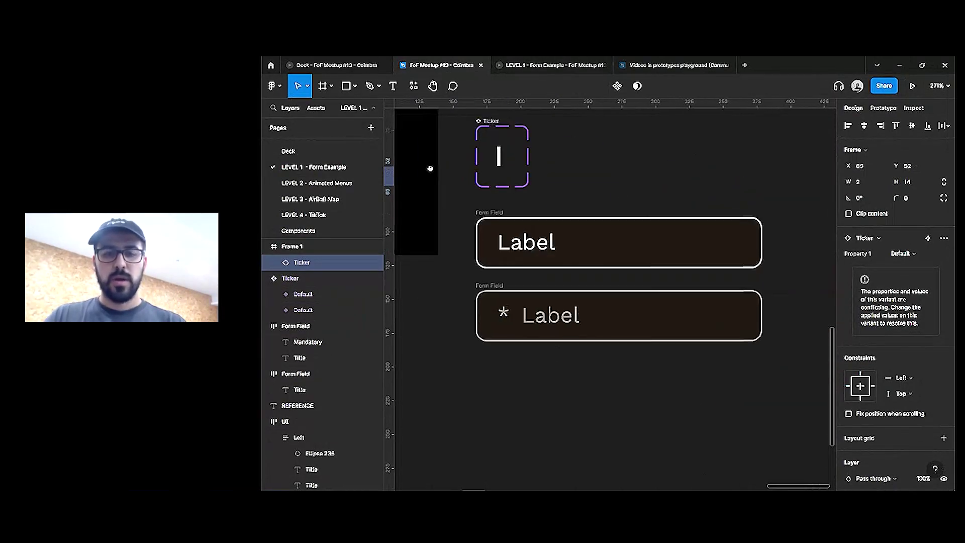
Copy the ticker from Frame 1 and paste it into the plain Form Field
left_click(536, 229)
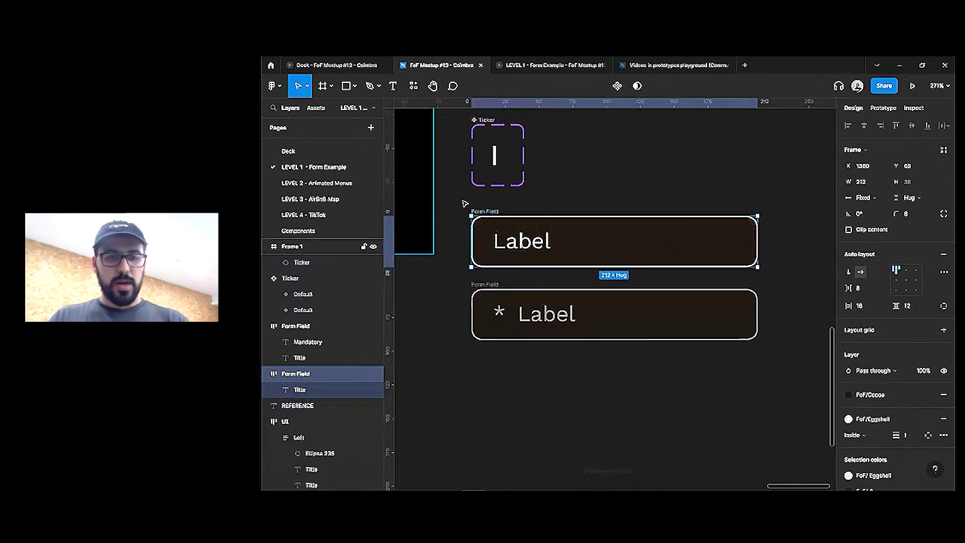
scroll(701, 182, "left", 5)
left_click(562, 186)
key("ctrl+c")
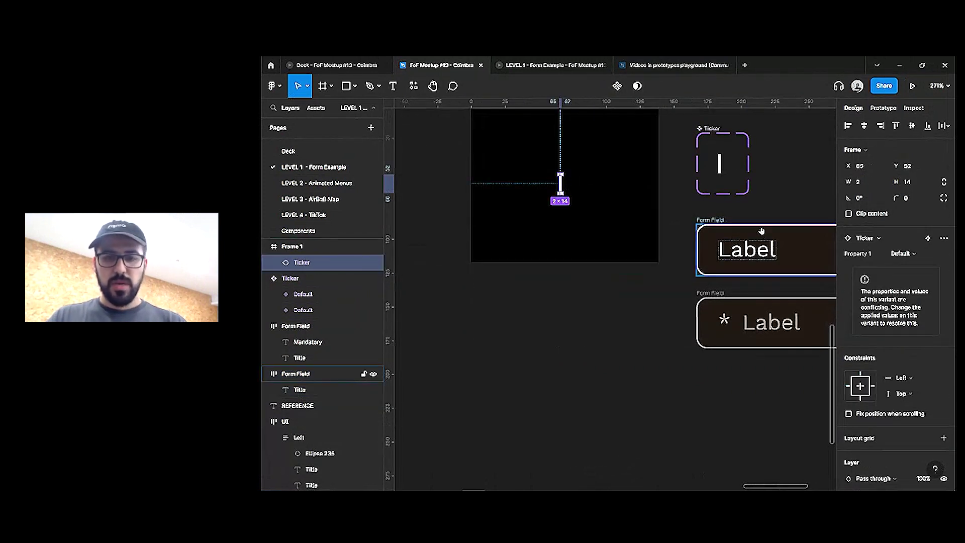
scroll(761, 232, "right", 3)
left_click(669, 241)
key("ctrl+v")
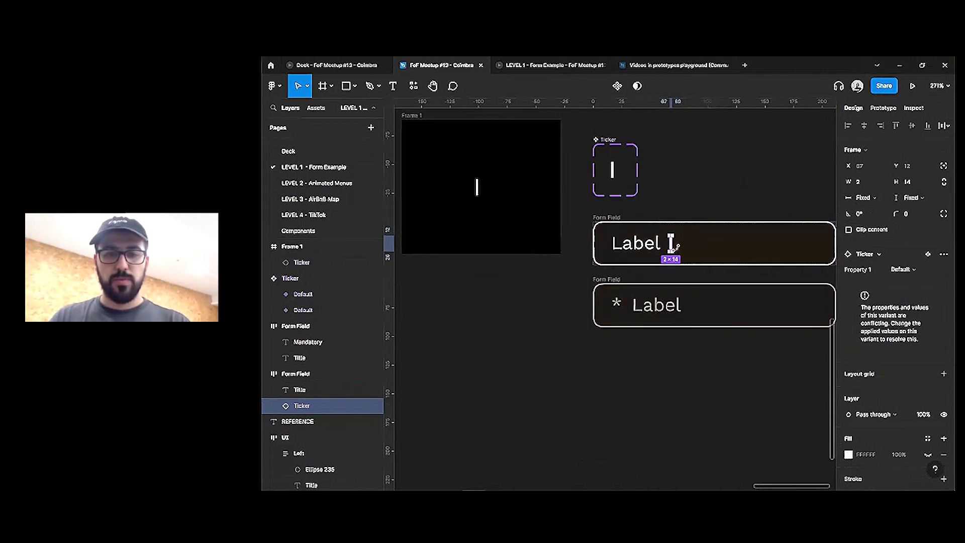
left_click(627, 168)
Move the mandatory Form Field above the plain one
left_click(594, 121)
scroll(619, 102, "down", 2)
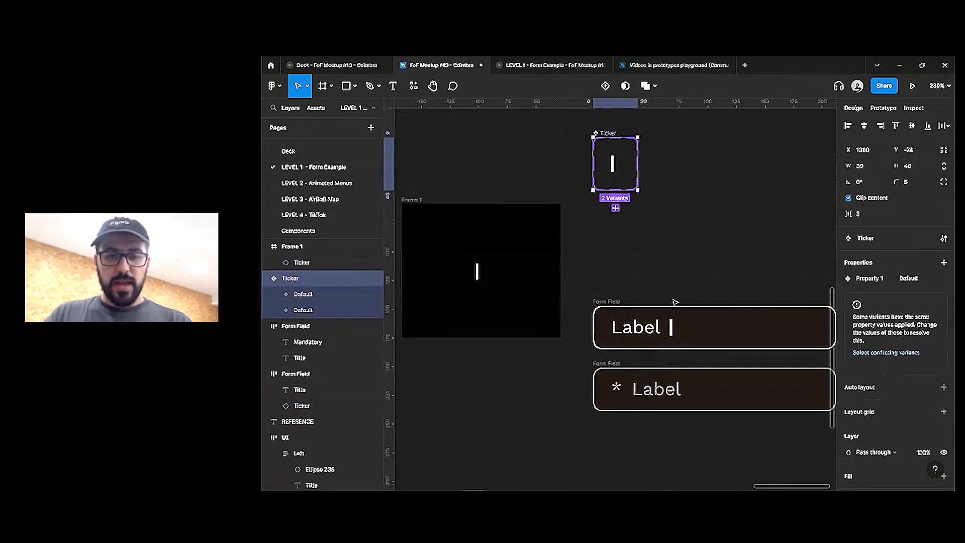
scroll(593, 201, "down", 3)
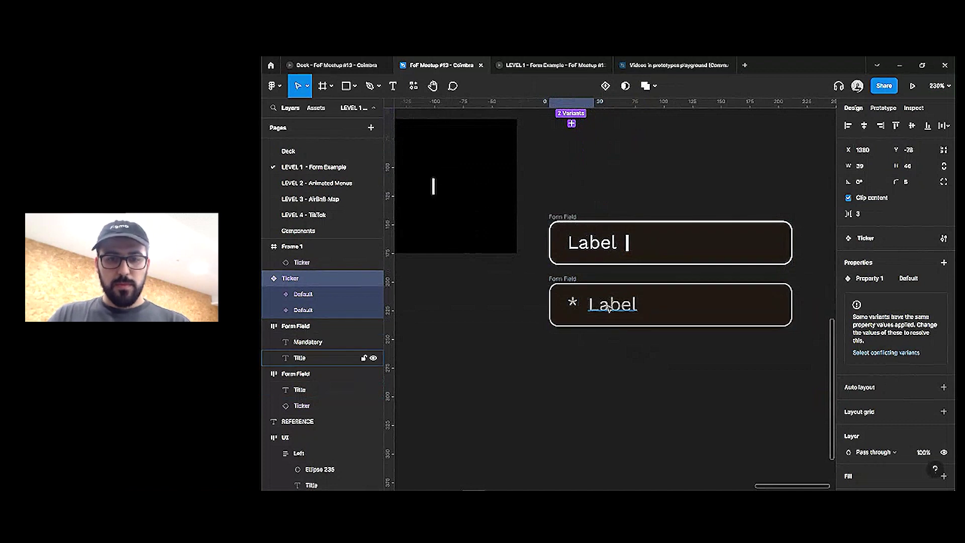
left_click_drag(574, 284, 593, 153)
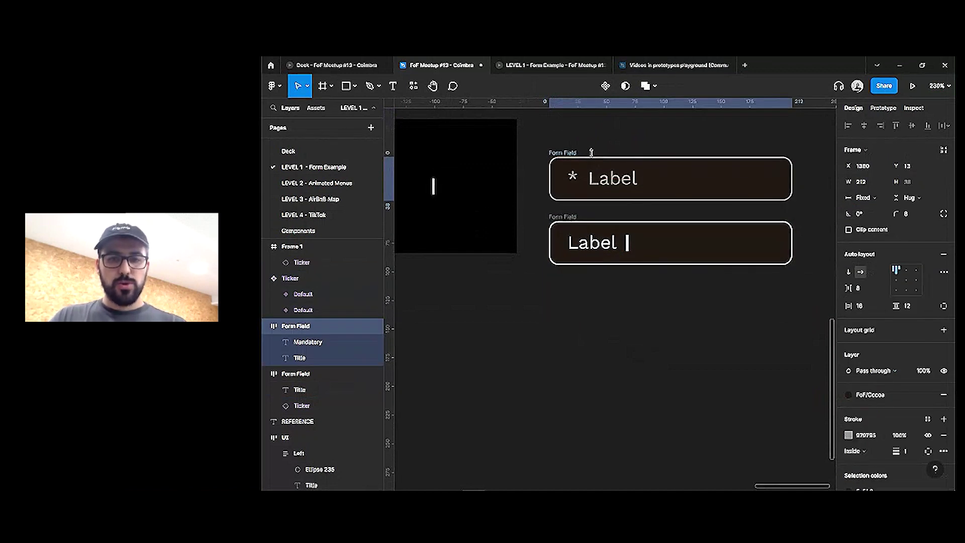
scroll(605, 271, "up", 4)
scroll(654, 276, "down", 2)
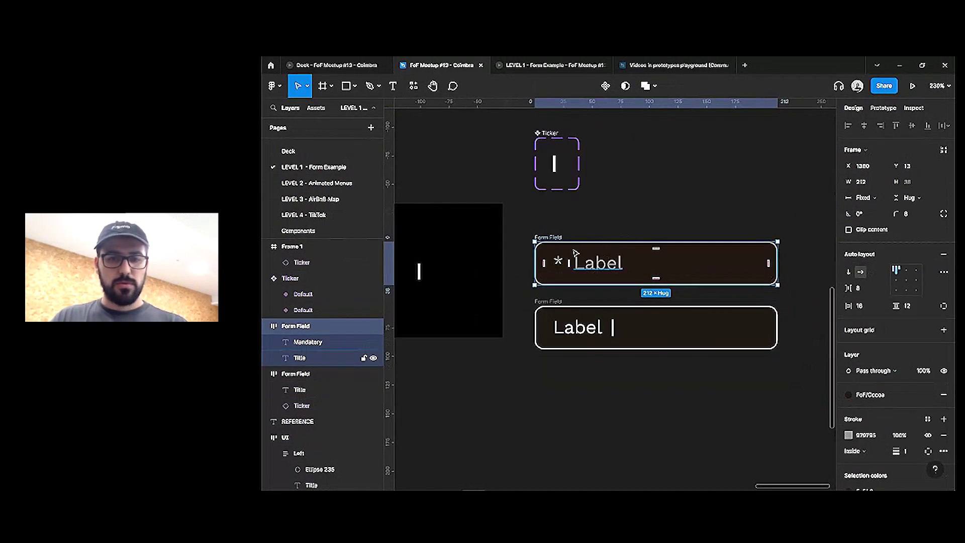
Duplicate the plain field below, hide its Label text, and even out the three fields' spacing
left_click_drag(563, 307, 565, 328)
double_click(598, 342)
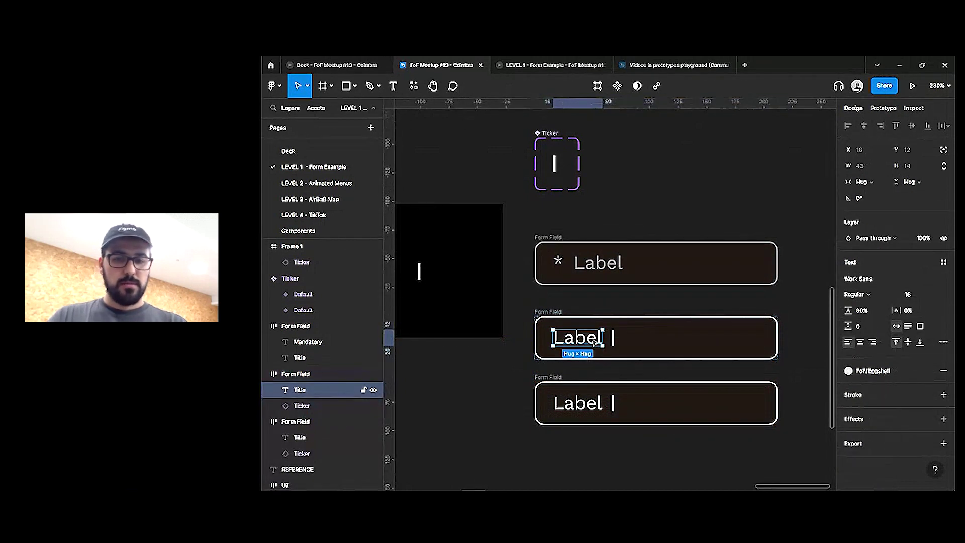
key("ctrl+shift+h")
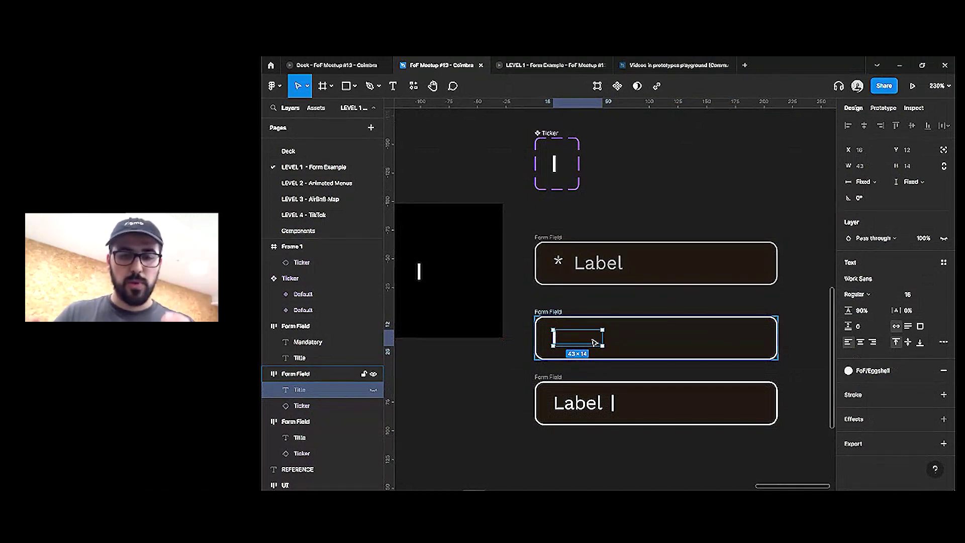
left_click_drag(653, 264, 654, 273)
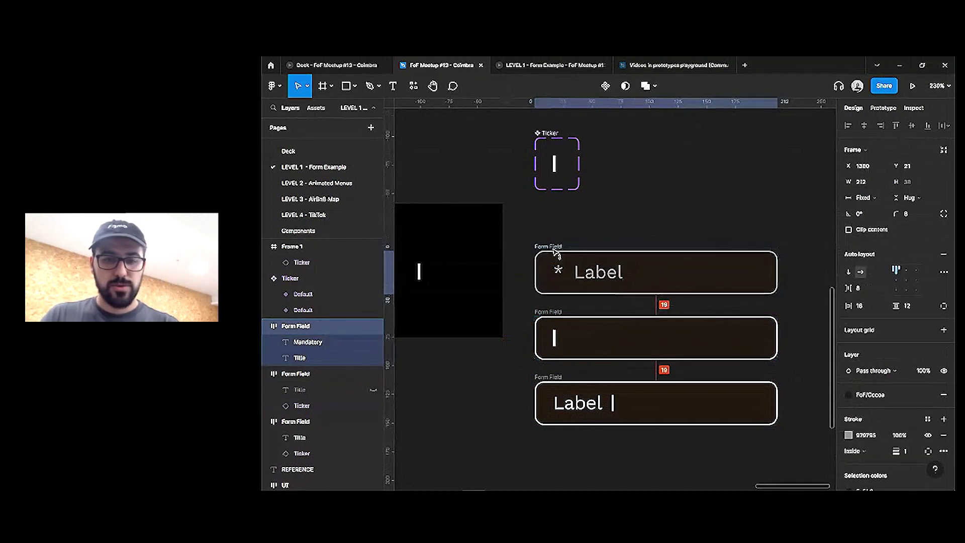
left_click_drag(532, 228, 810, 448)
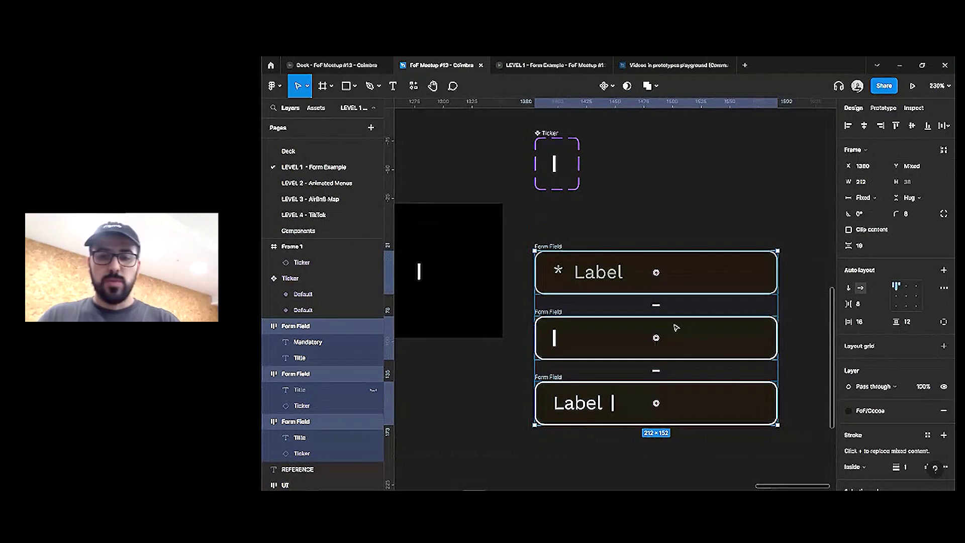
Turn the mandatory, ticker-only and Label-plus-ticker fields into one component set with Create component set
scroll(634, 332, "down", 1)
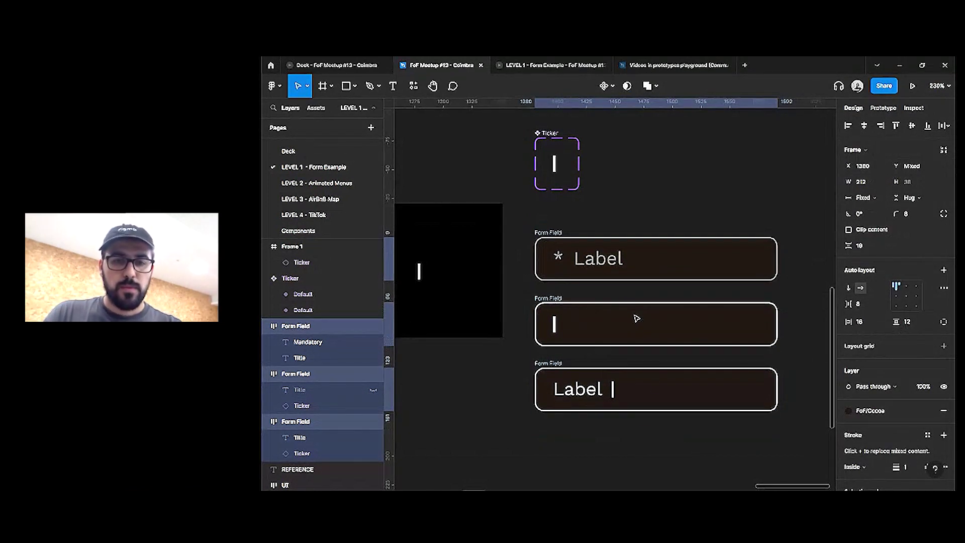
left_click(613, 87)
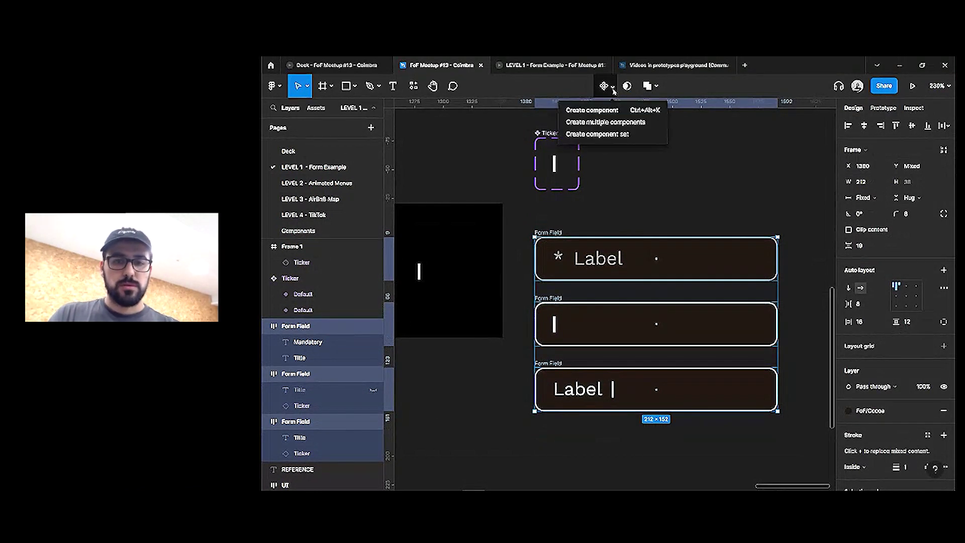
left_click(609, 135)
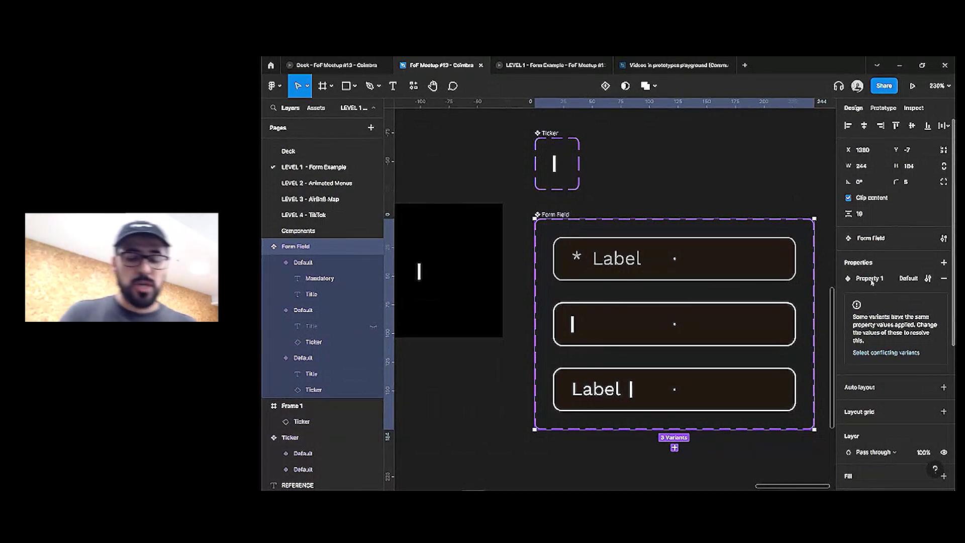
Rename Property 1 to State and set the mandatory variant's State to Inactive
double_click(869, 278)
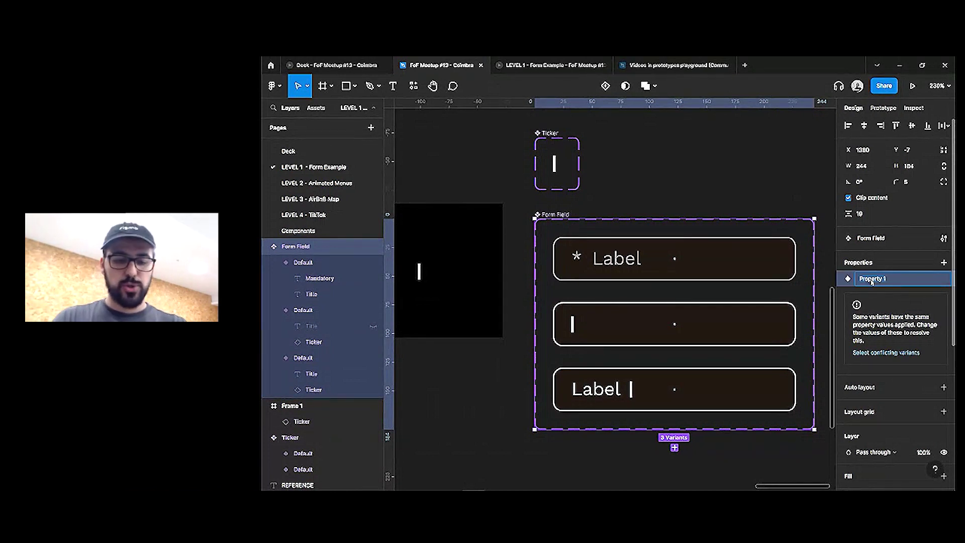
type("State")
key("Return")
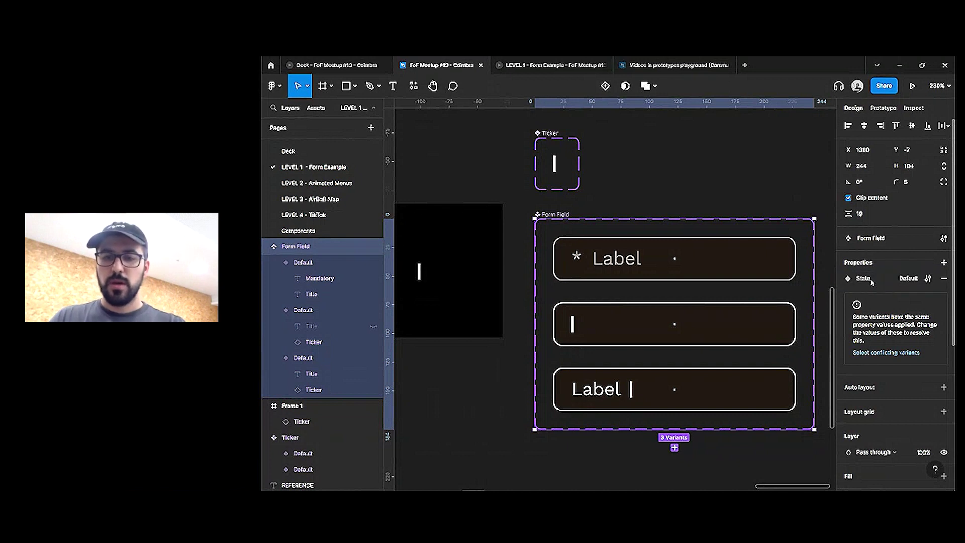
left_click(620, 250)
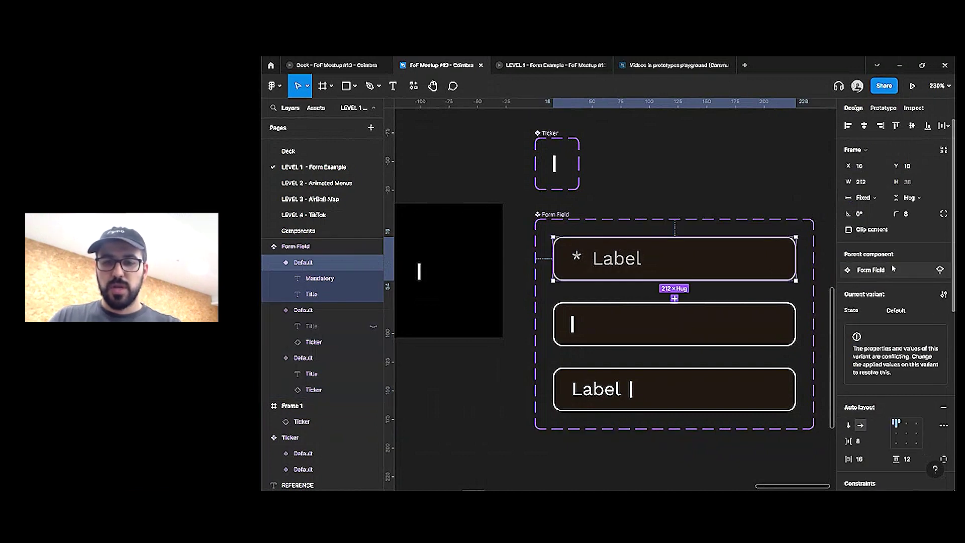
left_click(905, 312)
type("In")
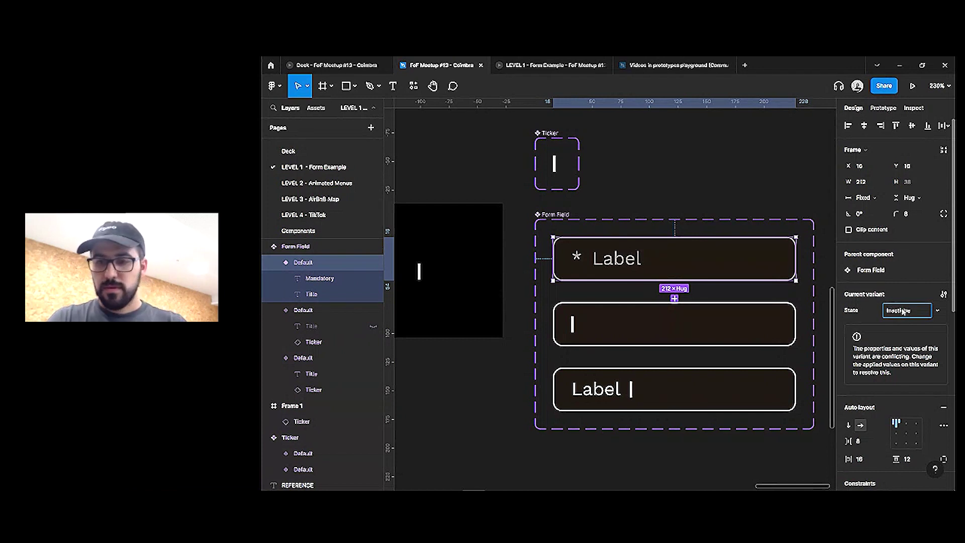
type("active")
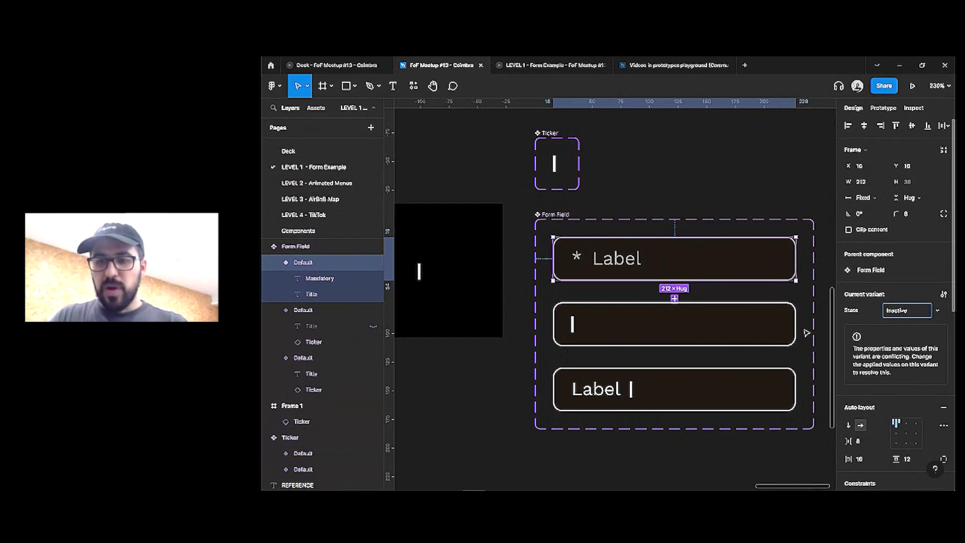
left_click(743, 323)
Set the ticker-only variant's State to Focused and the Label-plus-ticker variant's to Filled
left_click(916, 315)
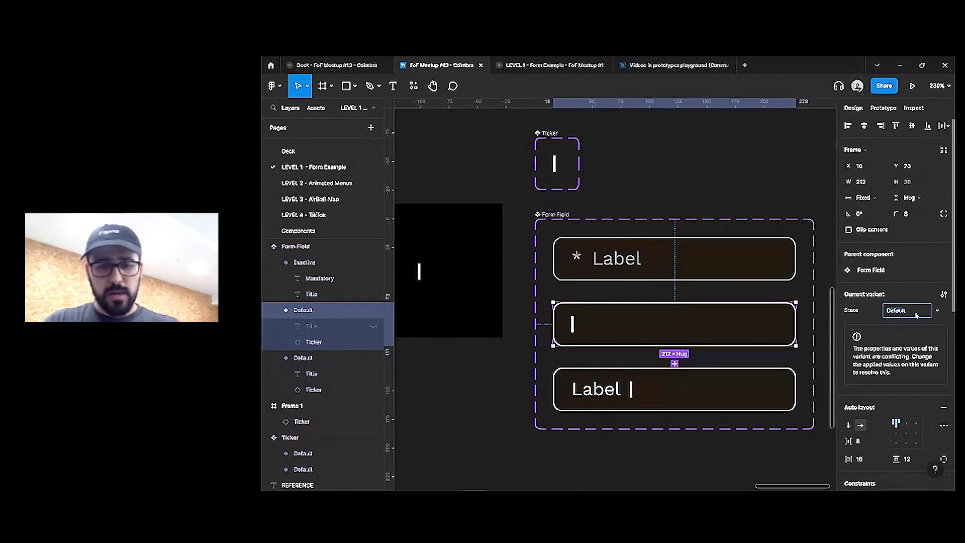
type("I")
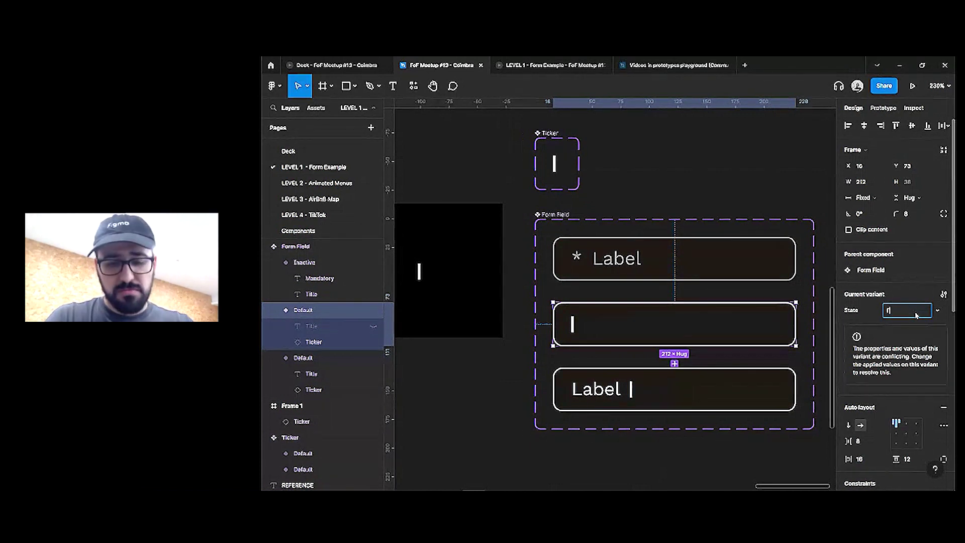
type("ocused")
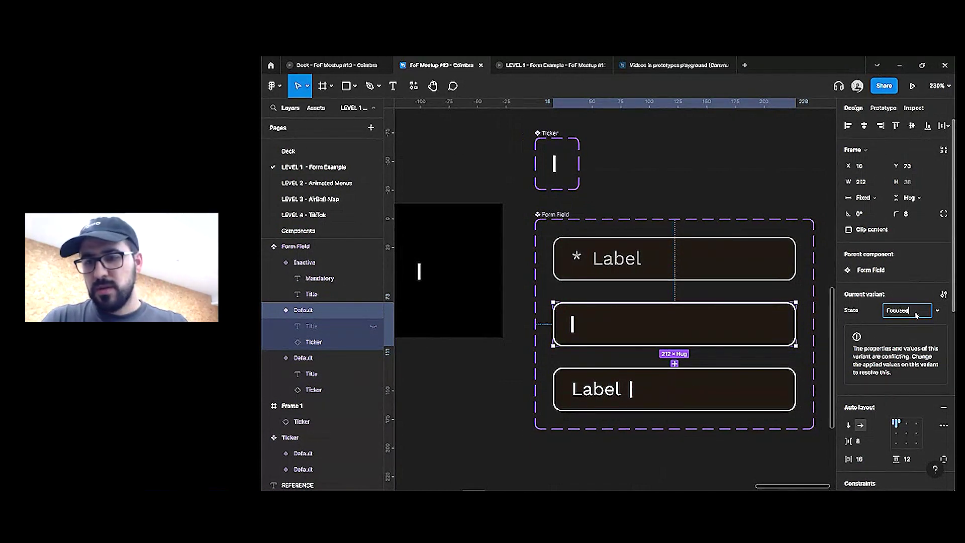
key("Return")
left_click(642, 402)
left_click(912, 312)
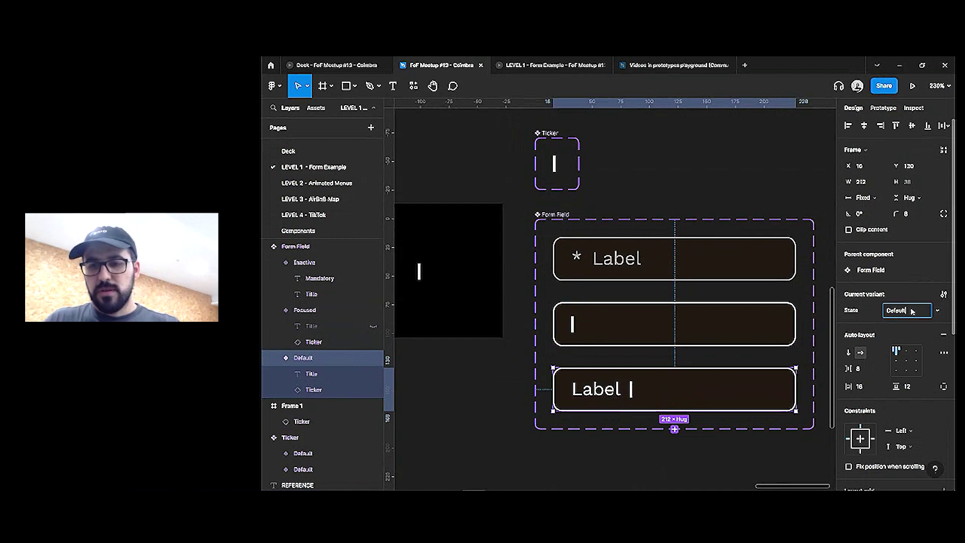
type("Filled")
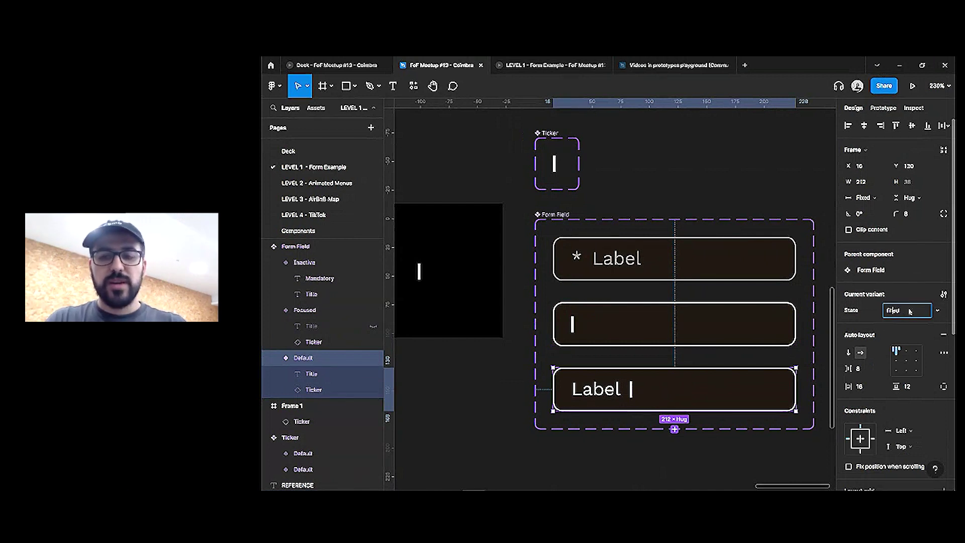
key("Return")
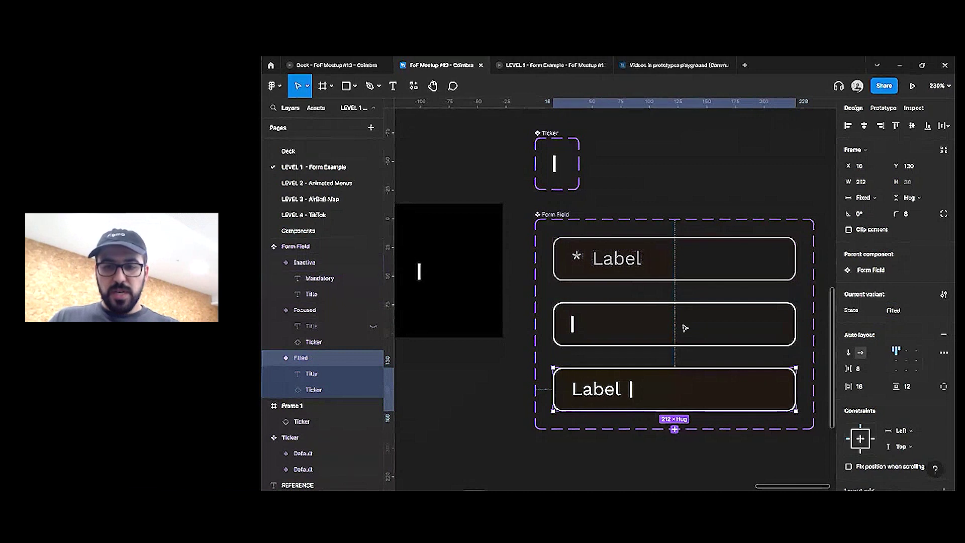
left_click(678, 268)
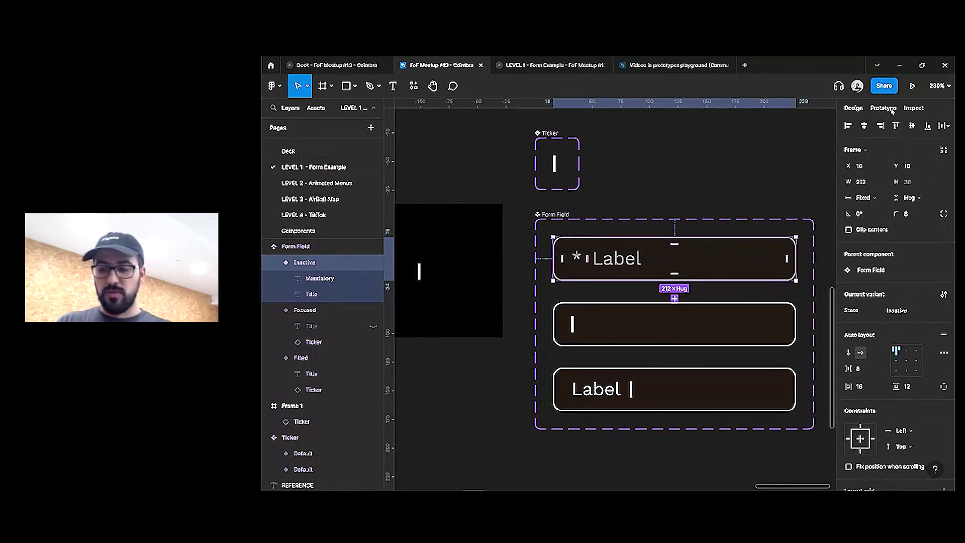
Add prototype links from Inactive to Focused and from Focused to Filled
left_click(893, 111)
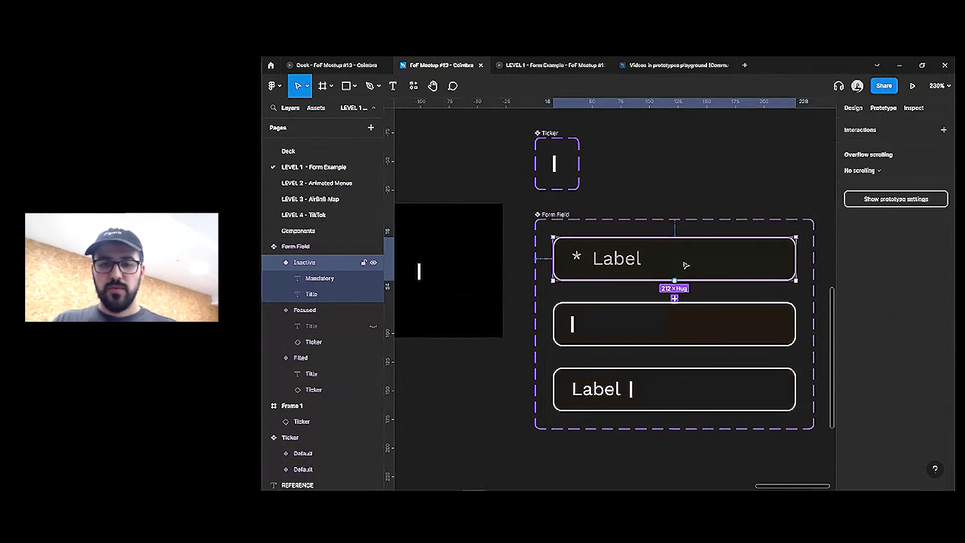
left_click_drag(674, 280, 668, 327)
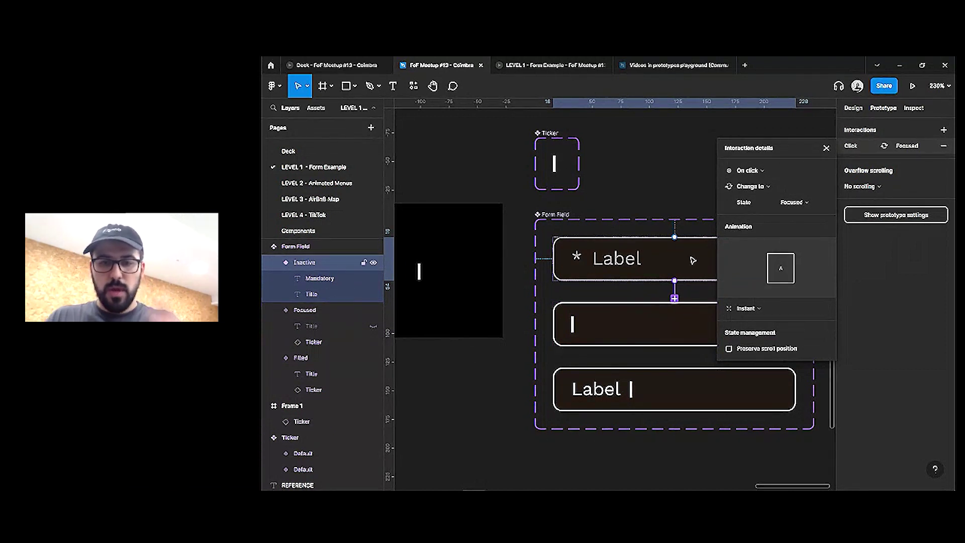
left_click(675, 331)
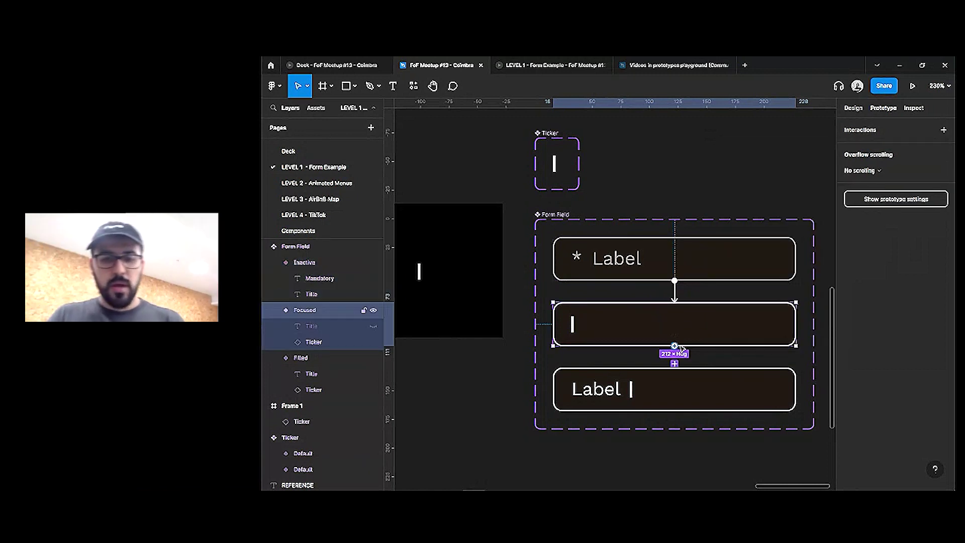
left_click_drag(675, 363, 675, 390)
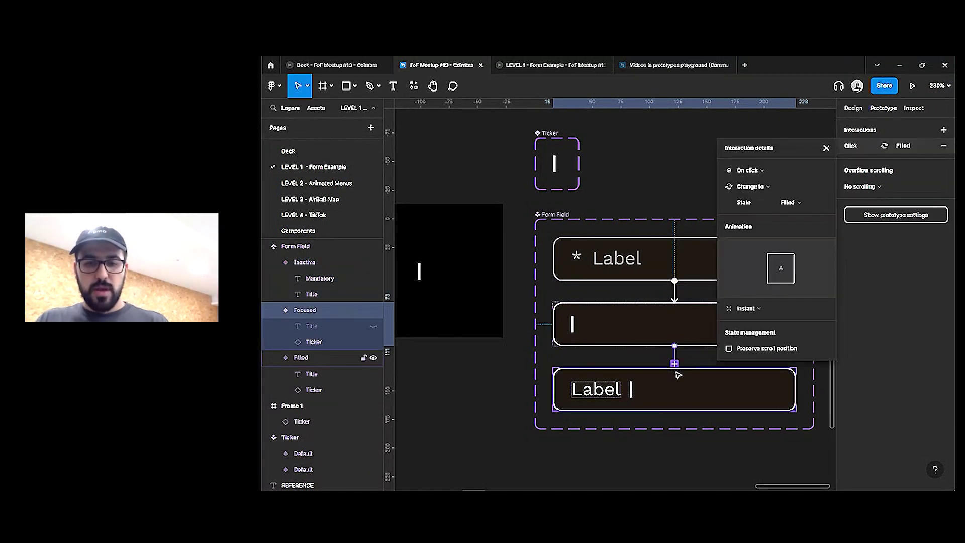
Make the Focused-to-Filled change fire After delay 150ms using Smart animate
left_click(749, 167)
left_click(752, 295)
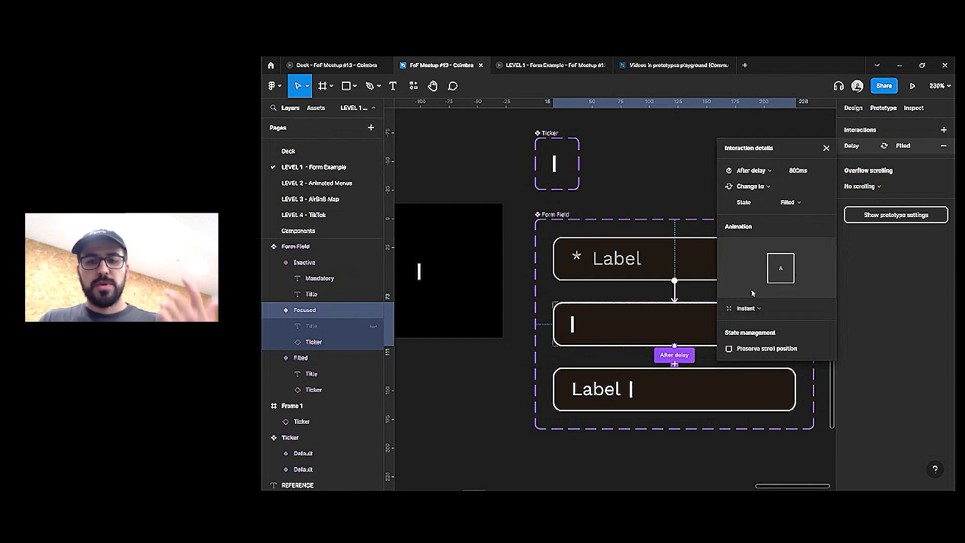
left_click(824, 173)
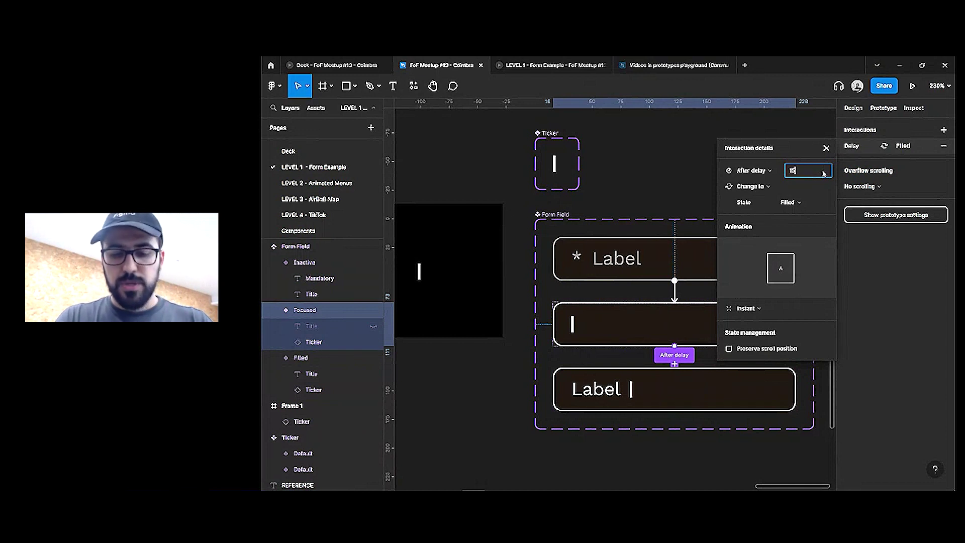
key("Return")
left_click(740, 309)
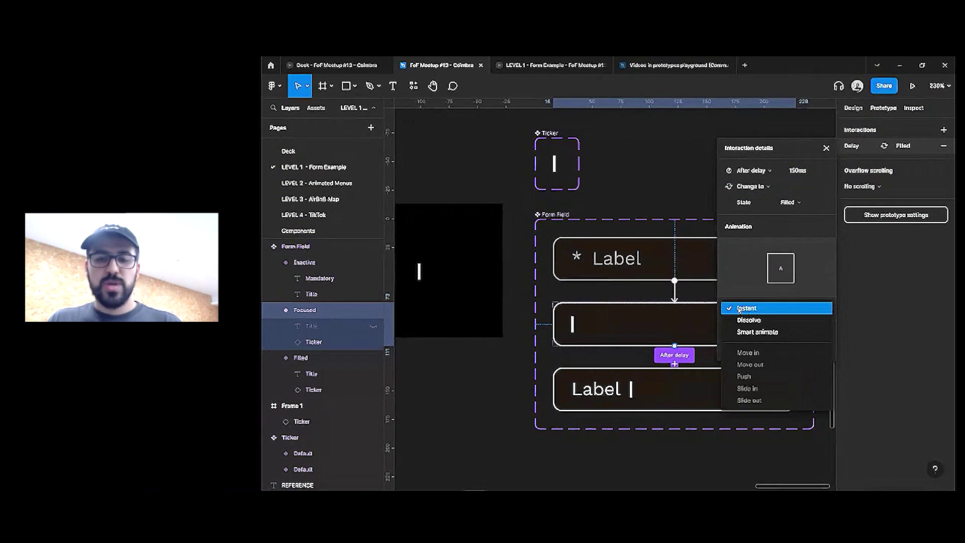
left_click(759, 333)
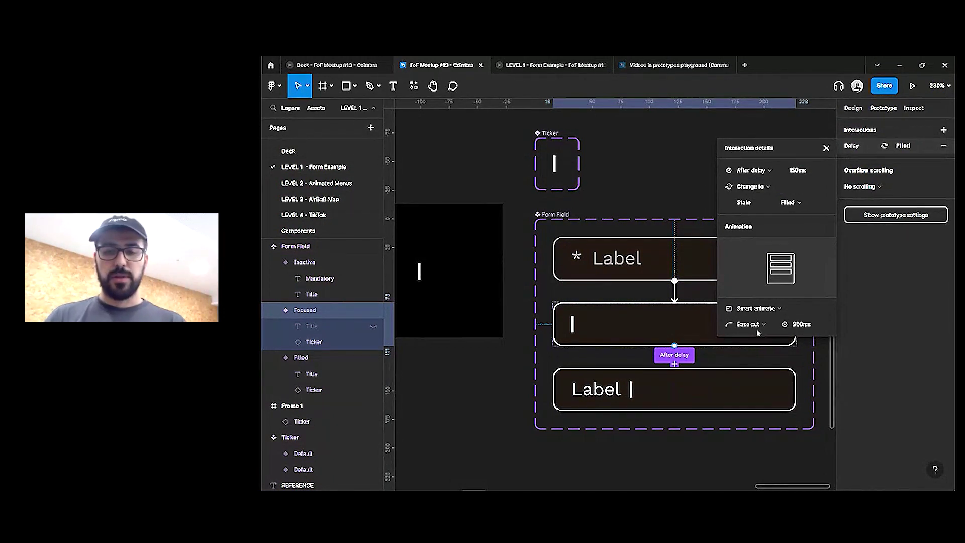
Give the Focused-to-Filled transition a 500ms duration and a Custom easing curve
left_click(801, 325)
type("500")
key("Return")
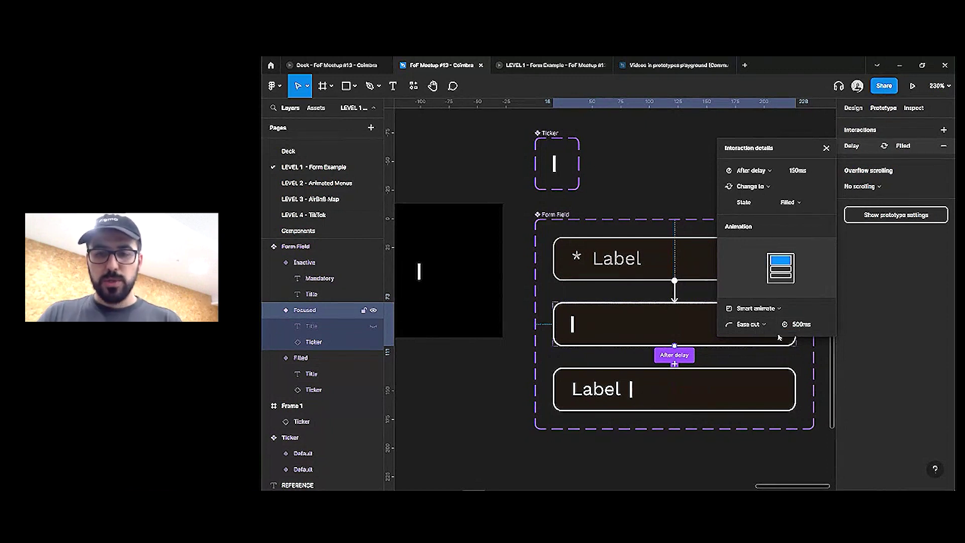
left_click(749, 324)
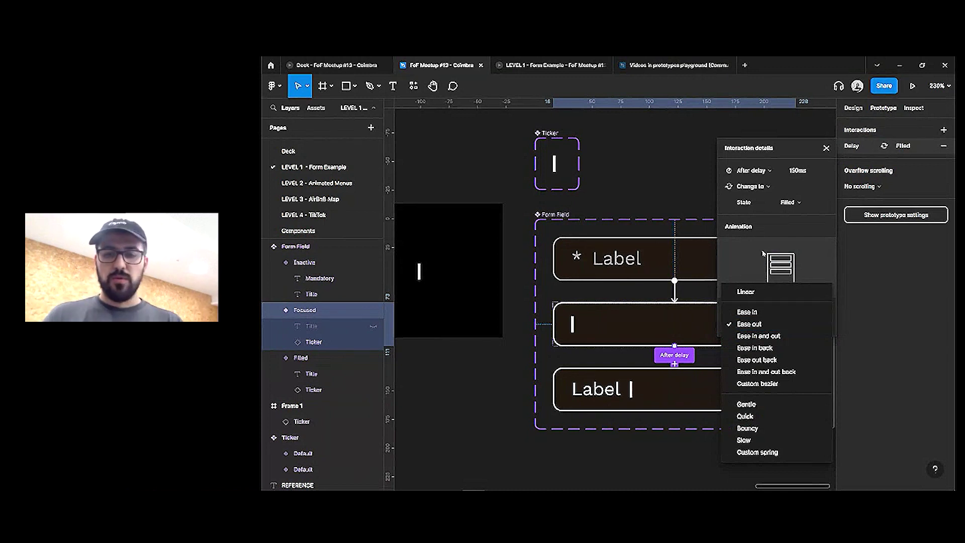
left_click(759, 323)
left_click(765, 324)
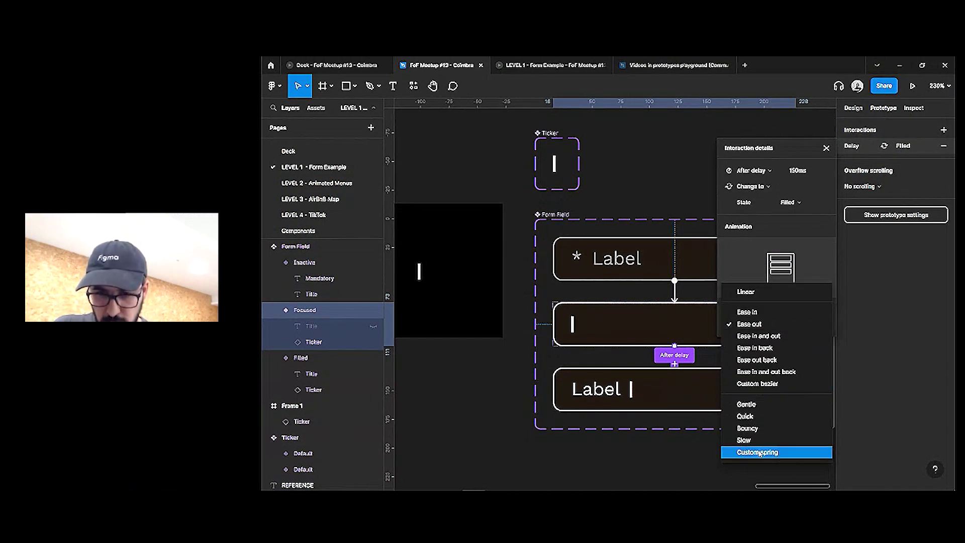
left_click(766, 384)
scroll(819, 345, "down", 3)
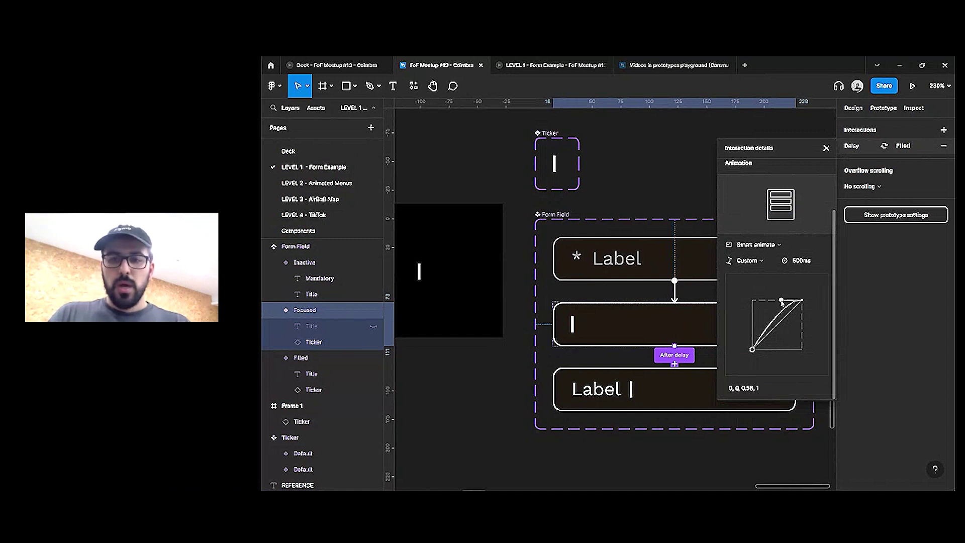
left_click(705, 431)
Link the Filled variant back to Inactive On click with an Instant animation
left_click(713, 440)
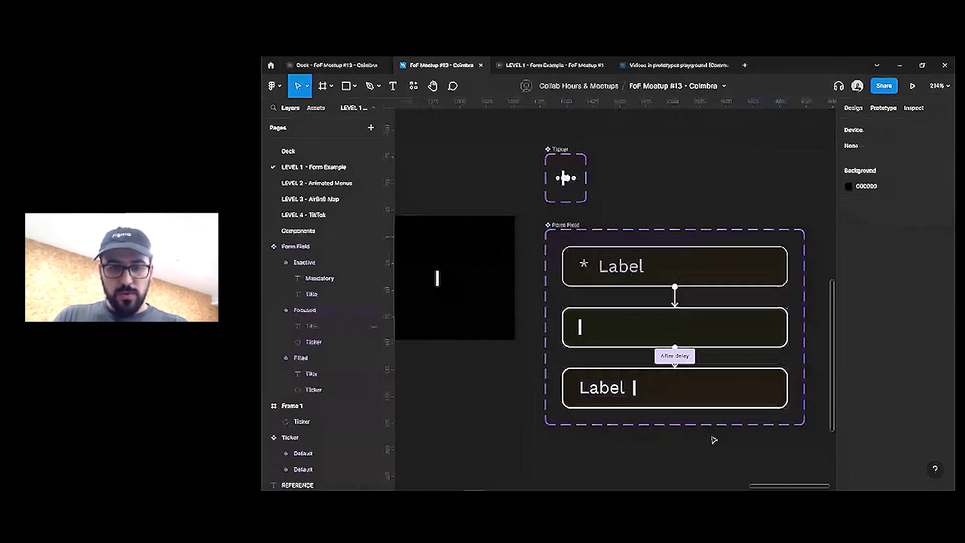
scroll(713, 440, "right", 2)
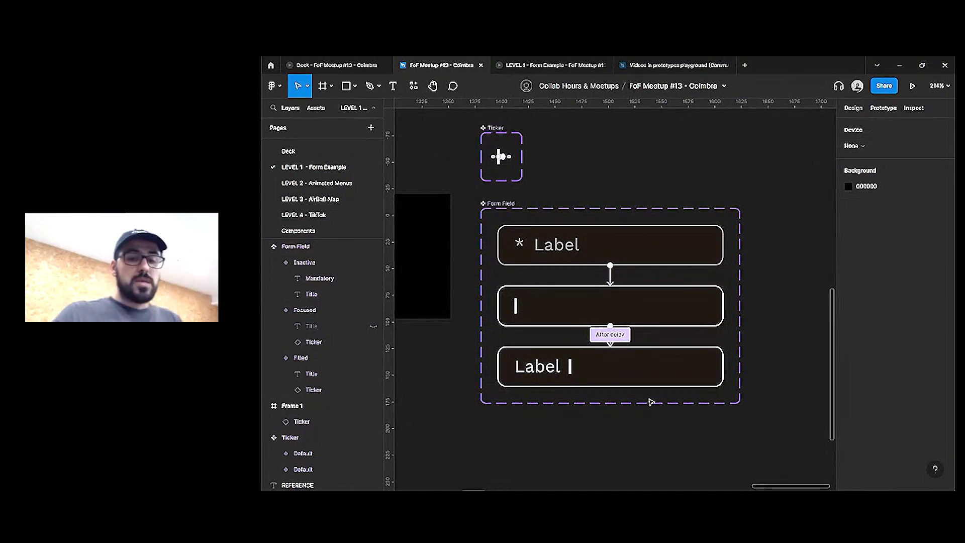
left_click(648, 375)
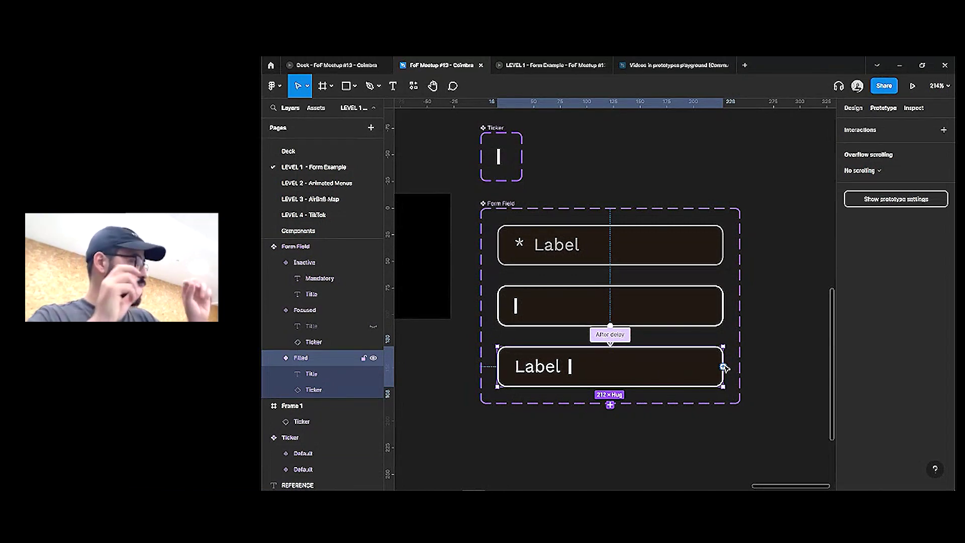
left_click_drag(723, 367, 706, 253)
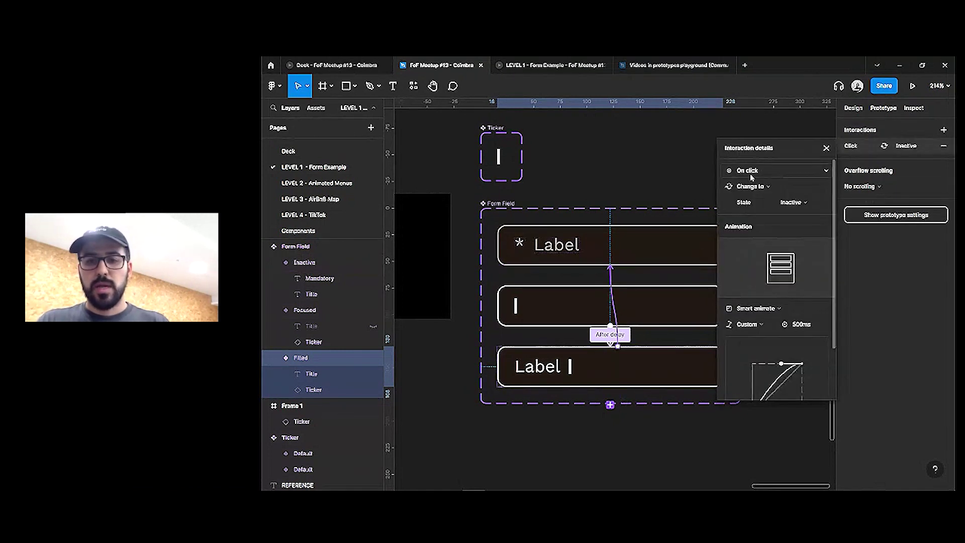
left_click(748, 324)
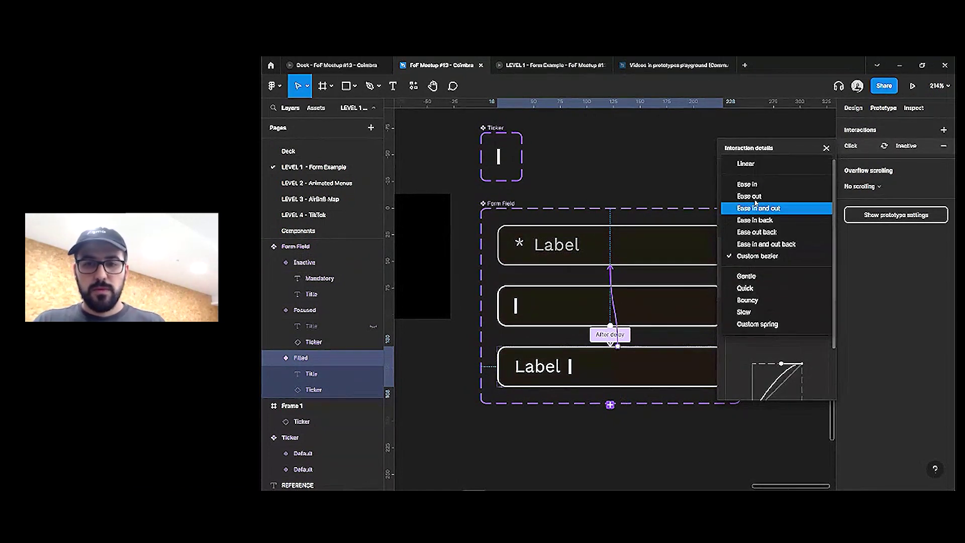
key("Escape")
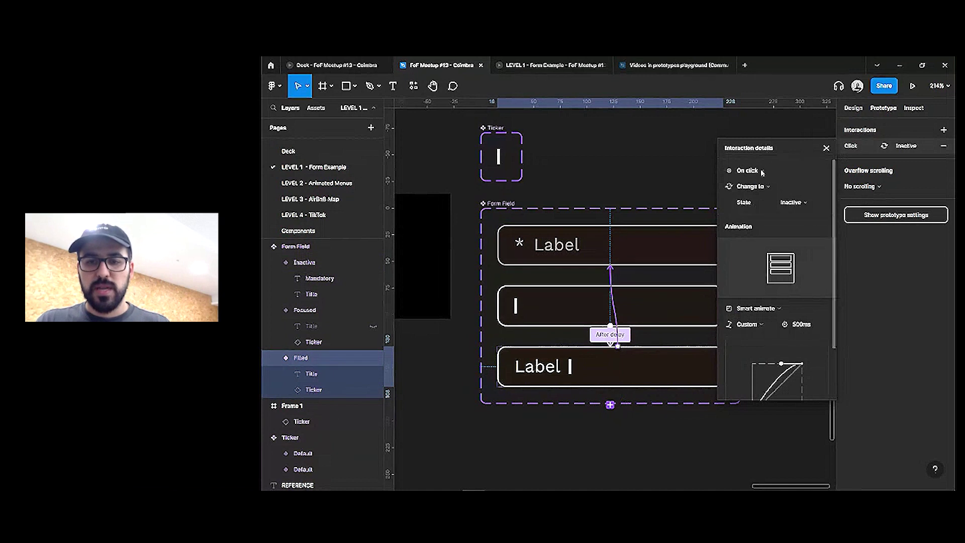
left_click(754, 308)
left_click(754, 283)
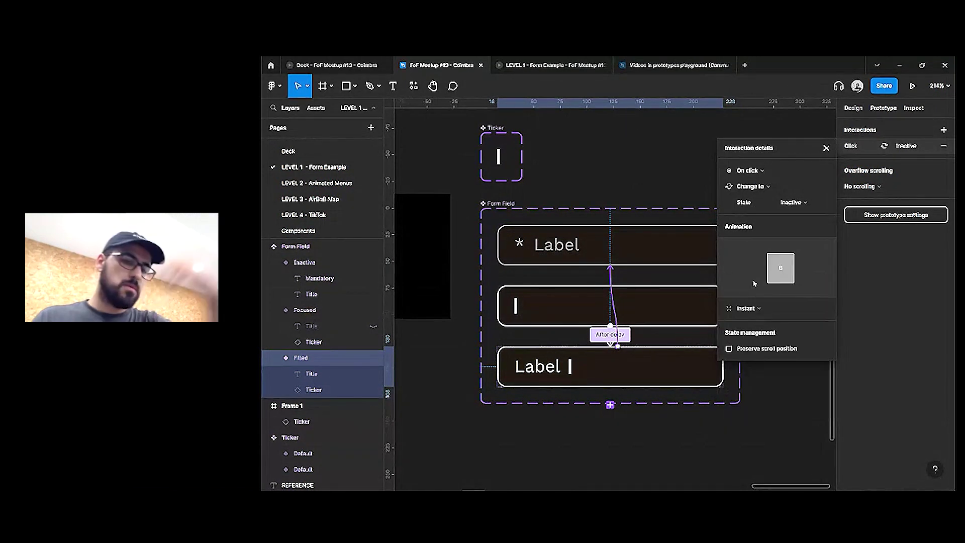
left_click(592, 209)
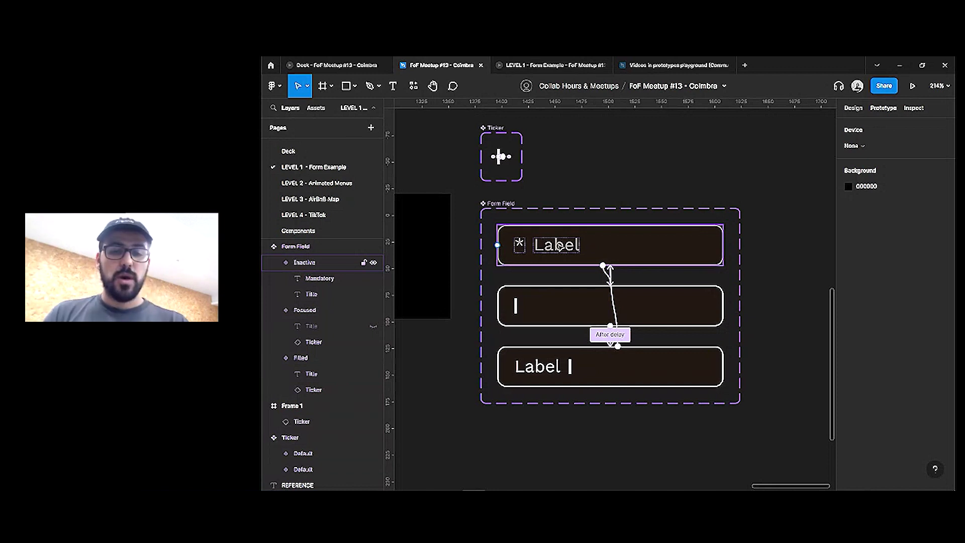
Turn the Inactive field's Label text into a Form Label text property
left_click(559, 246)
double_click(557, 245)
left_click(854, 109)
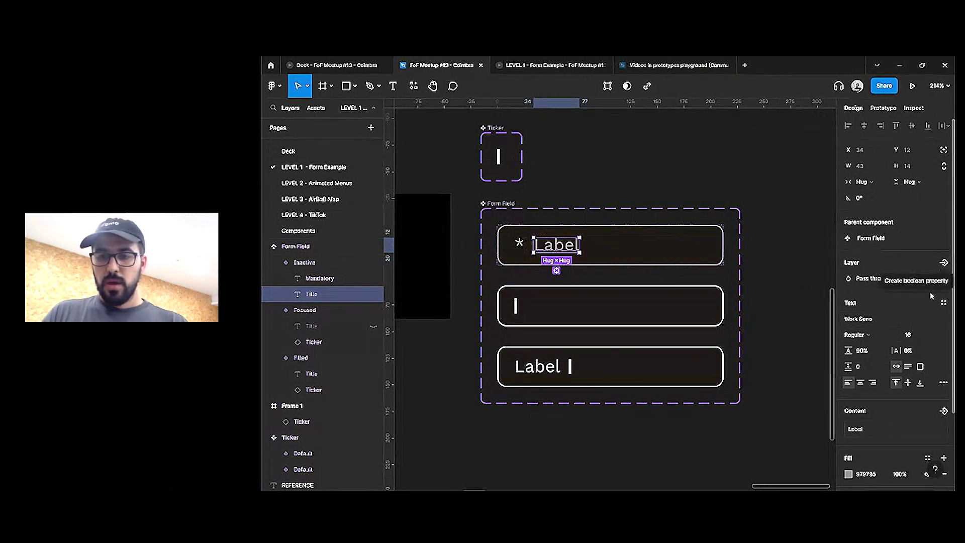
scroll(900, 322, "down", 2)
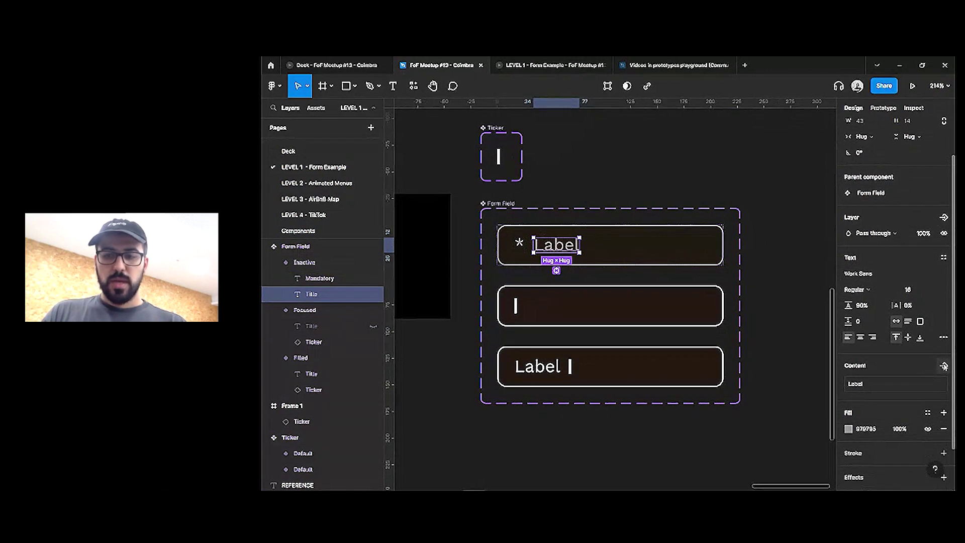
left_click(945, 367)
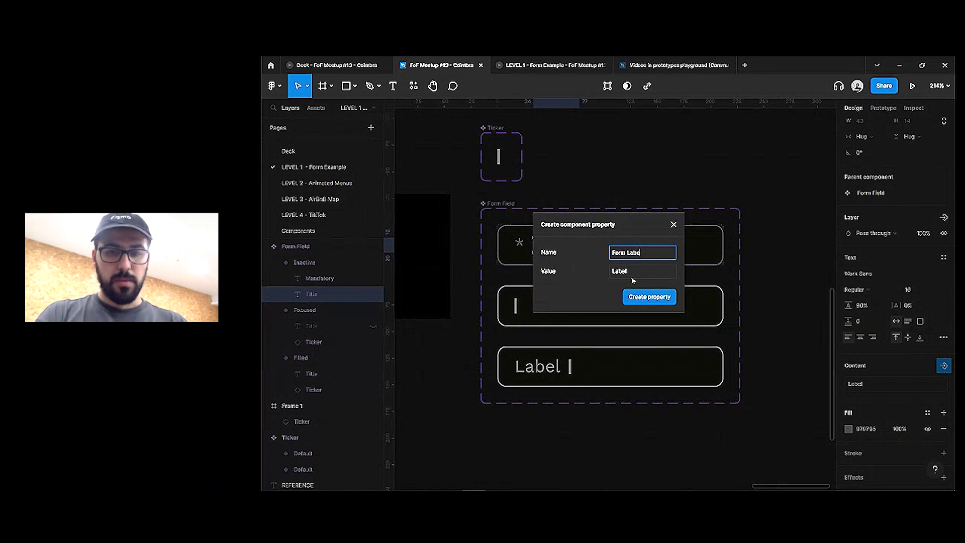
left_click(650, 297)
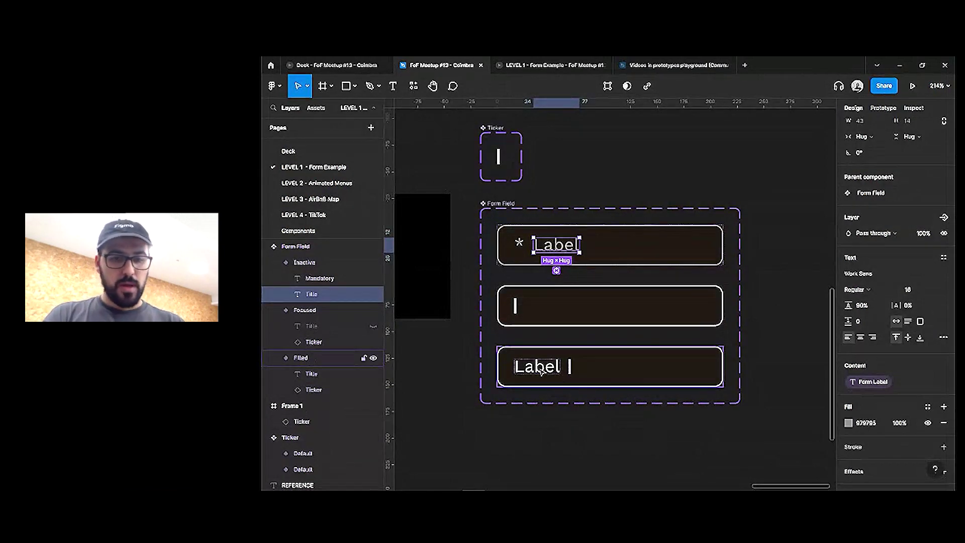
Bind the Focused and Filled title texts to a new Form Content property defaulting to 'Content'
left_click(520, 307)
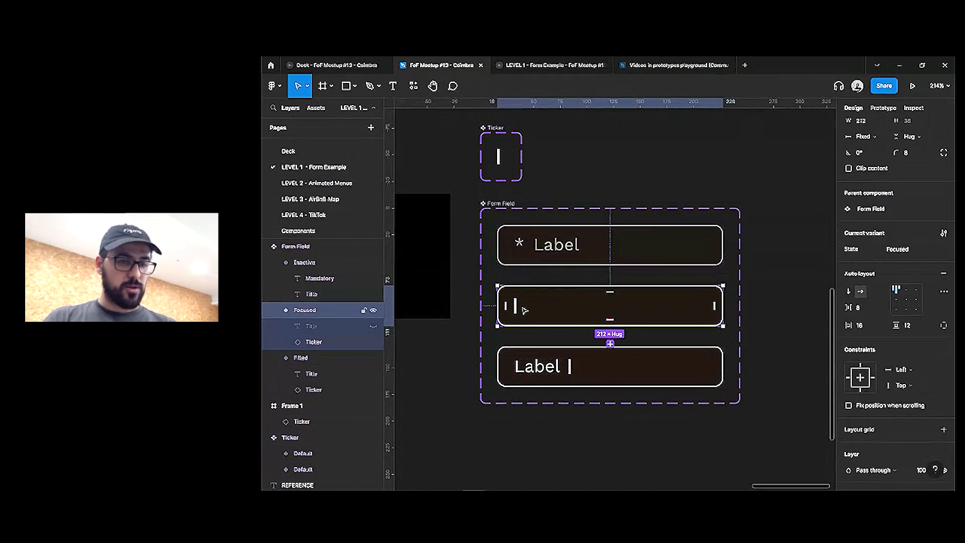
left_click(310, 328)
left_click(321, 374, "shift")
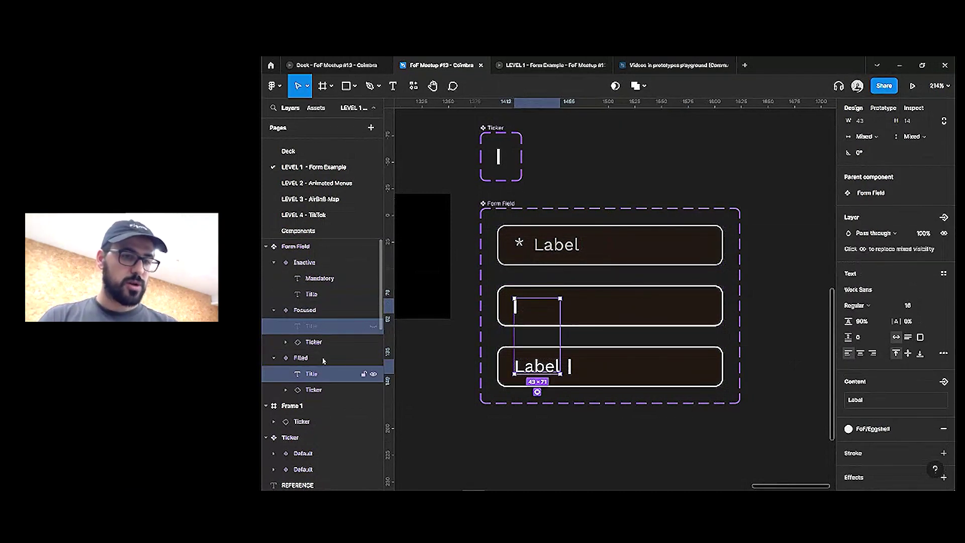
left_click(943, 382)
left_click(870, 422)
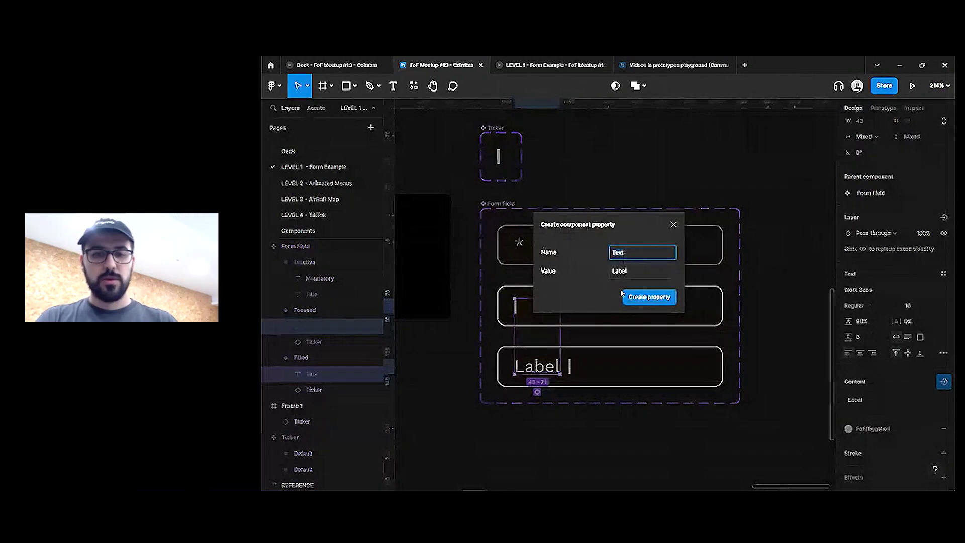
type("Form Conten")
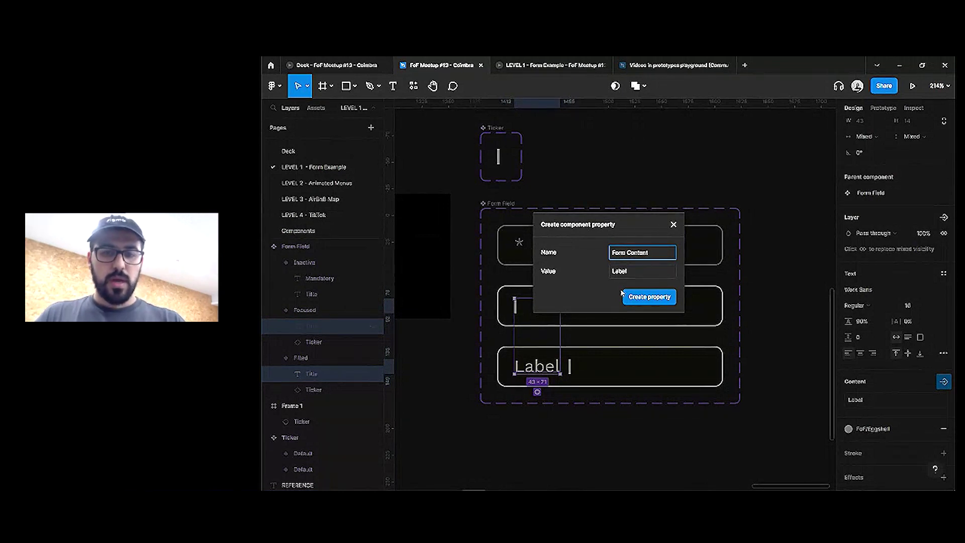
left_click(639, 277)
type("Content")
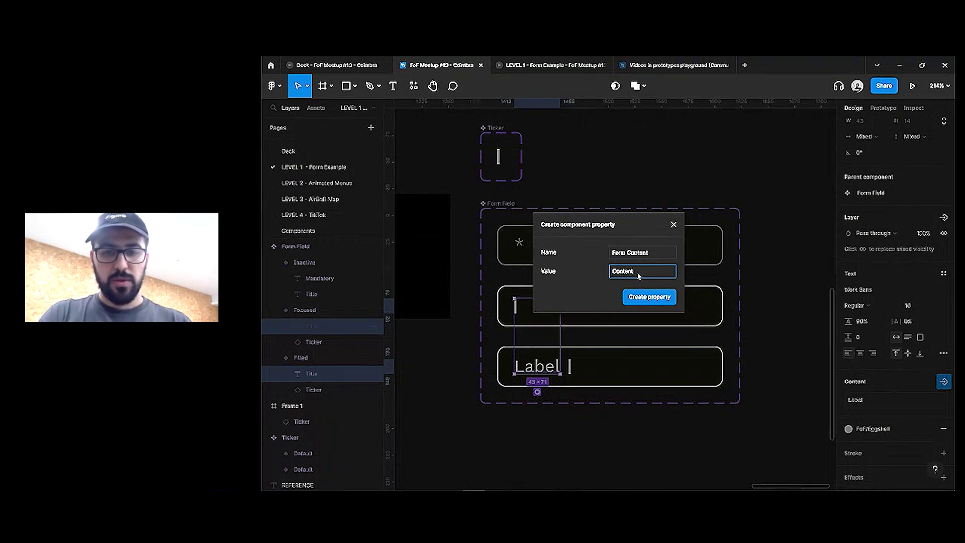
left_click(647, 296)
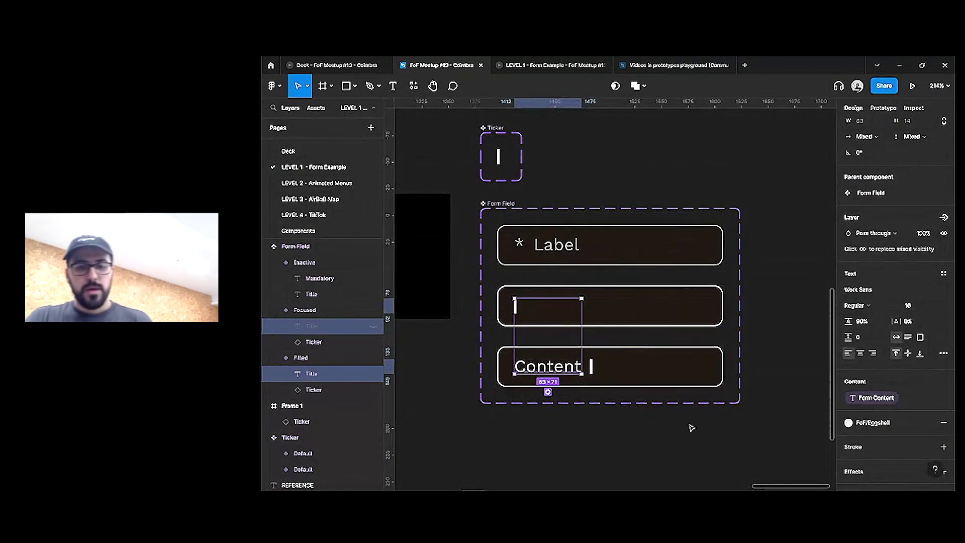
left_click(689, 425)
Place a Form Field instance below the component set and switch it to Focused, then Filled
left_click_drag(625, 226, 512, 425)
scroll(666, 209, "down", 3)
scroll(512, 425, "down", 2)
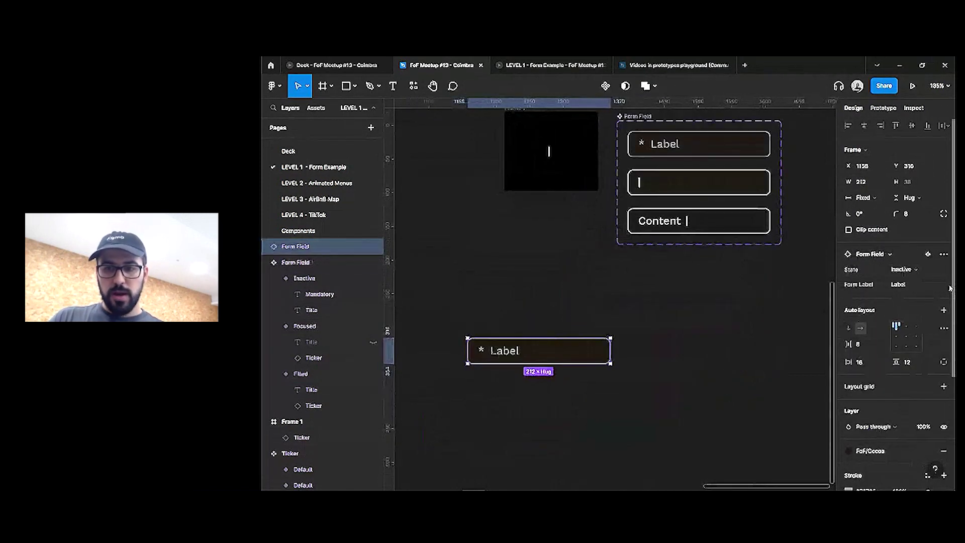
left_click(916, 276)
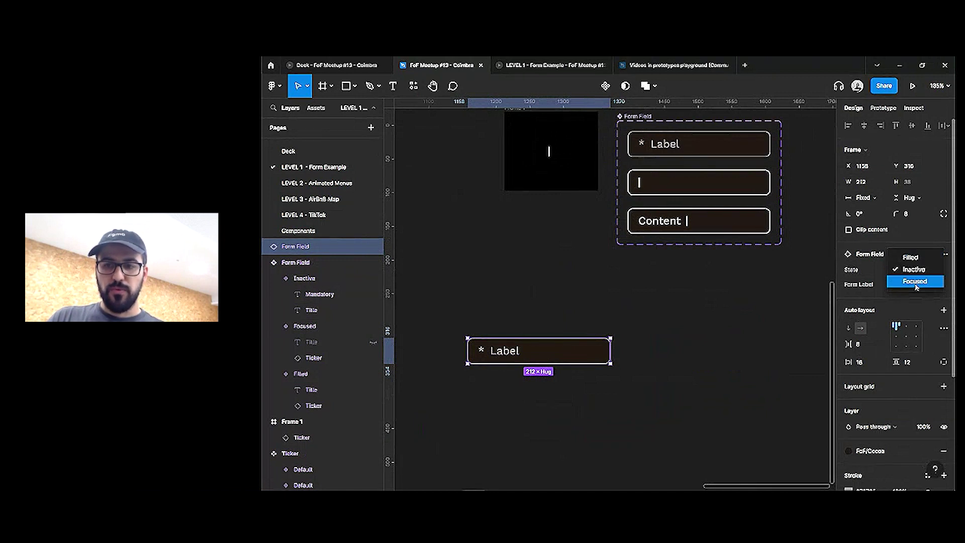
left_click(915, 281)
left_click(903, 269)
left_click(907, 246)
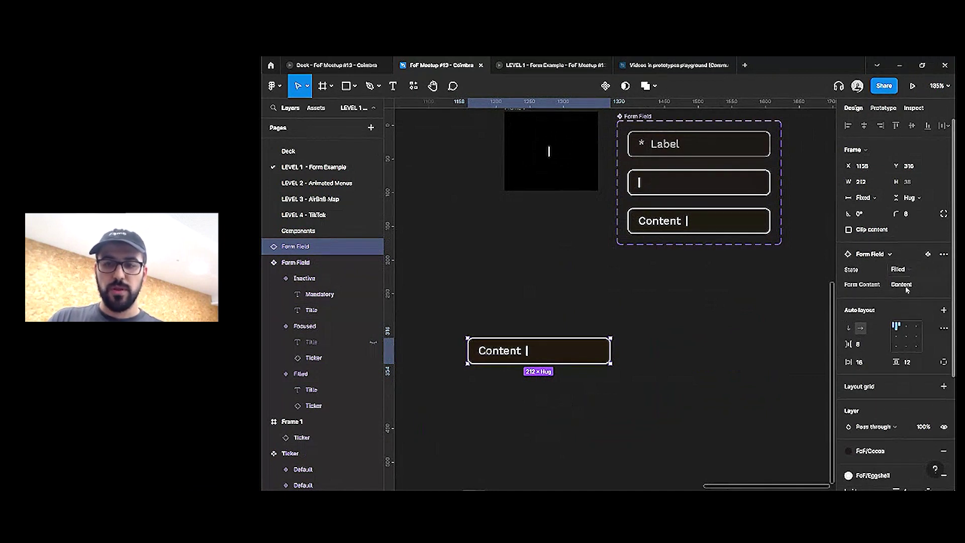
Check the instance's Form Content text, keep the Filled state, and scroll to the sign-up form
left_click(906, 285)
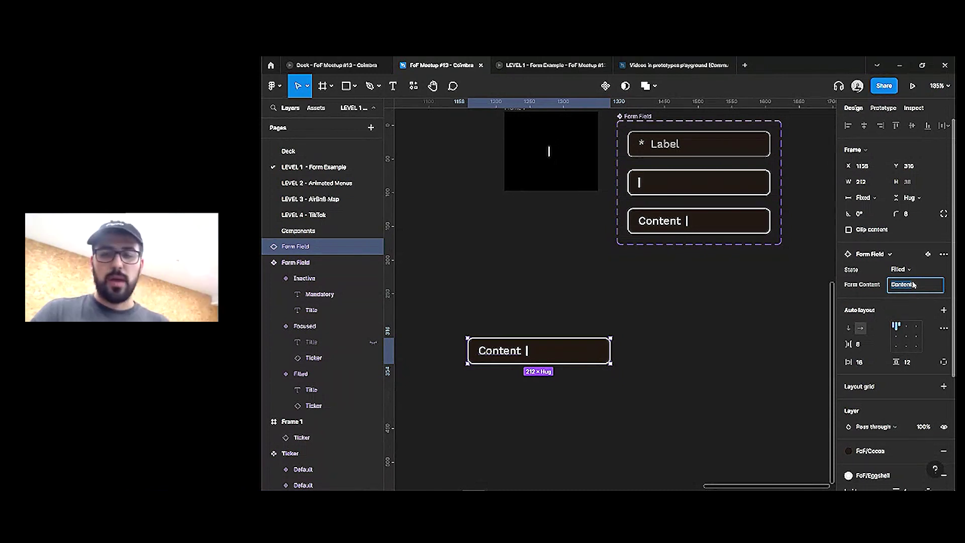
left_click(910, 272)
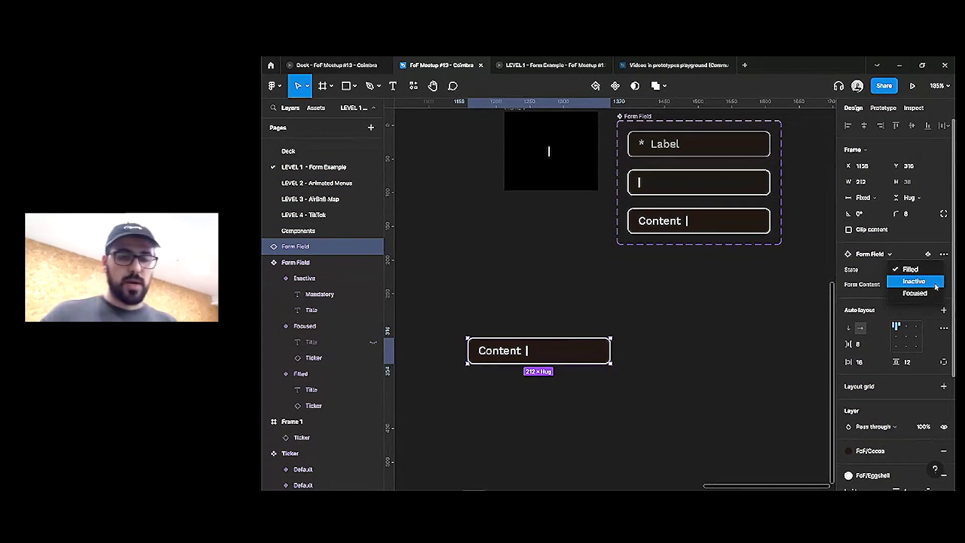
left_click(674, 273)
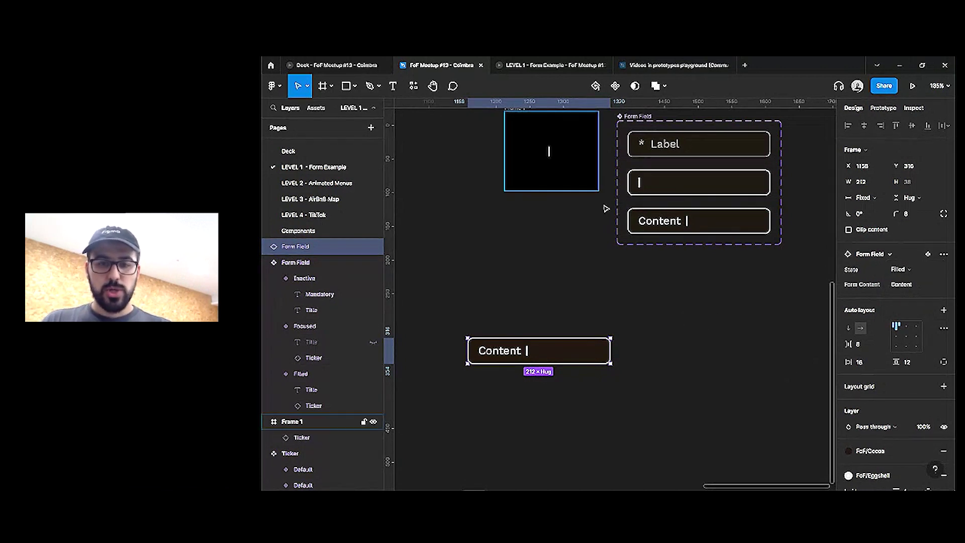
scroll(605, 211, "down", 3)
scroll(583, 296, "left", 5)
scroll(694, 319, "down", 2)
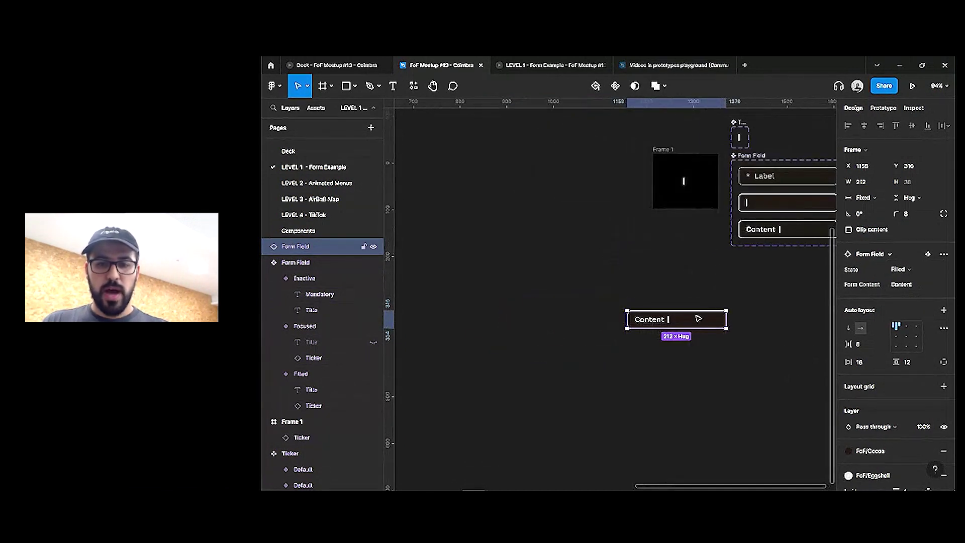
scroll(648, 222, "left", 10)
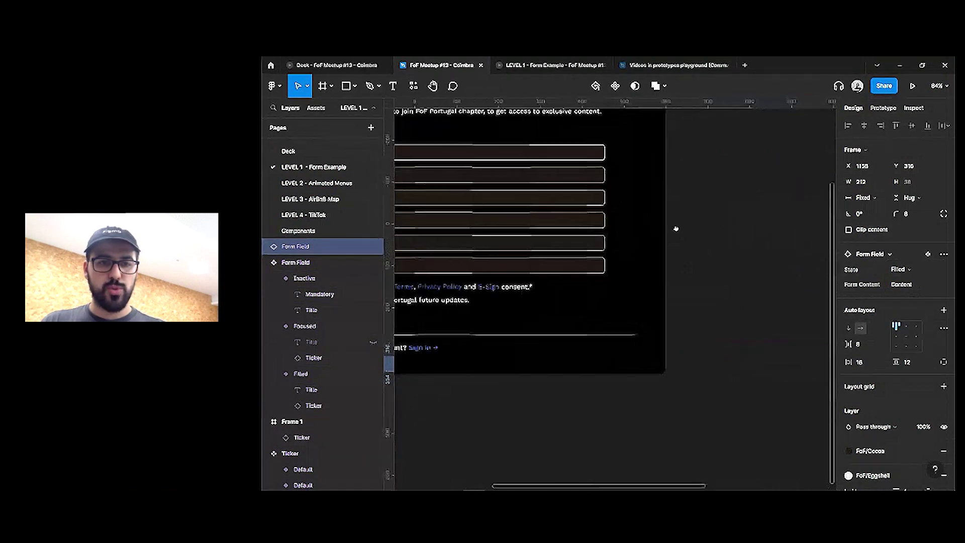
scroll(606, 220, "down", 5)
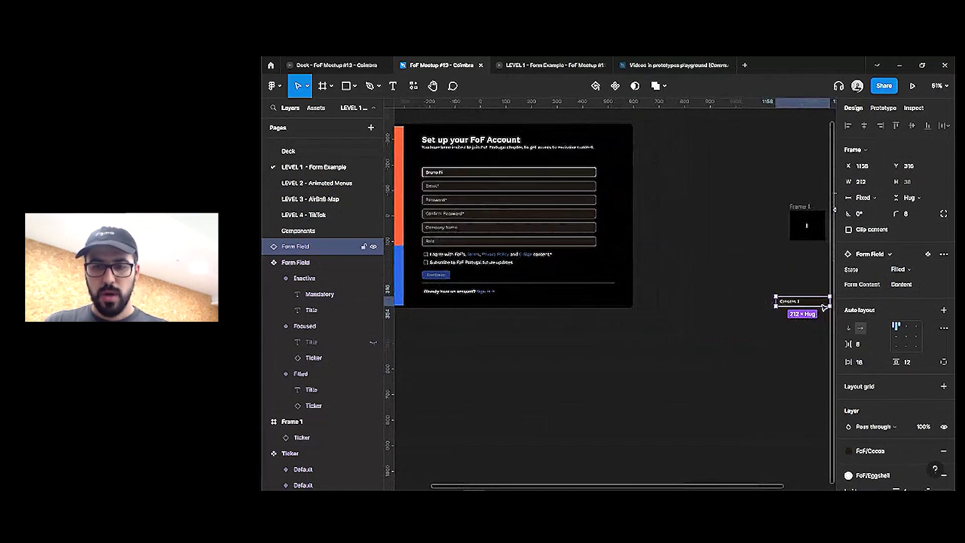
Paste-replace the six 'Set up your FoF Account' rows with Form Field instances set to Inactive
left_click(485, 174)
key("Return")
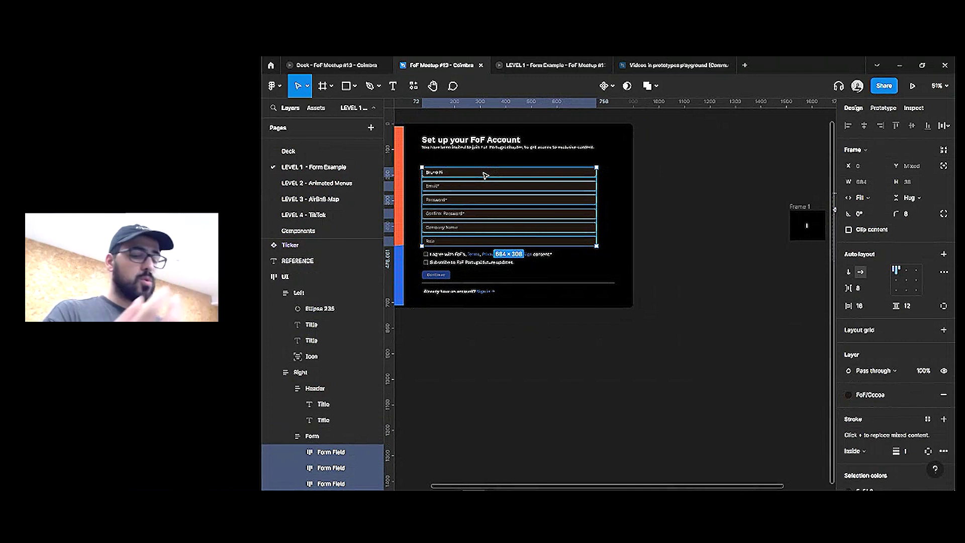
key("ctrl+shift+r")
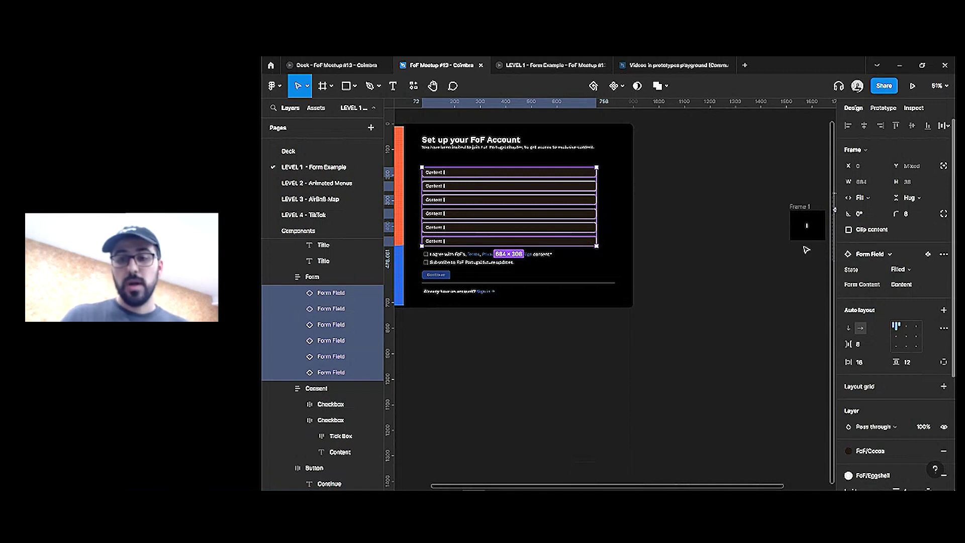
left_click(900, 271)
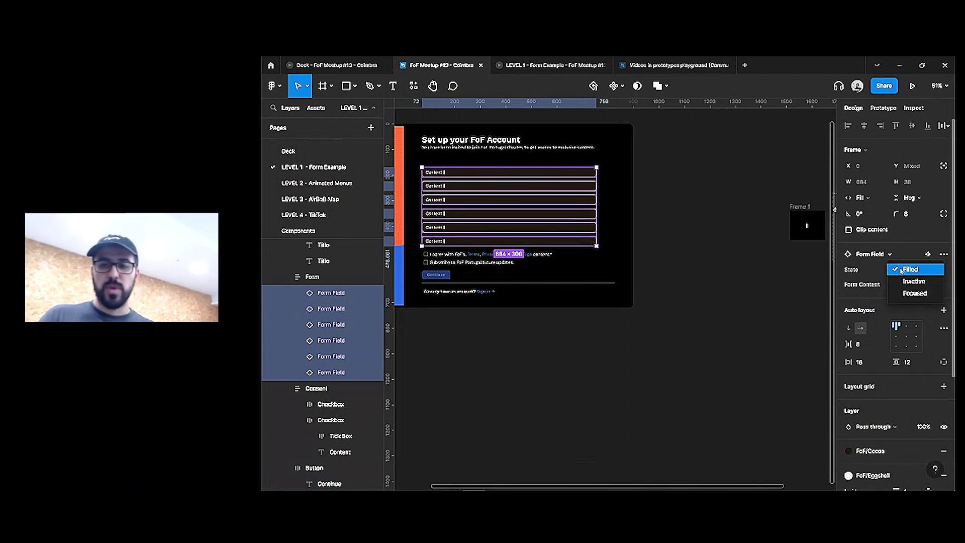
left_click(902, 280)
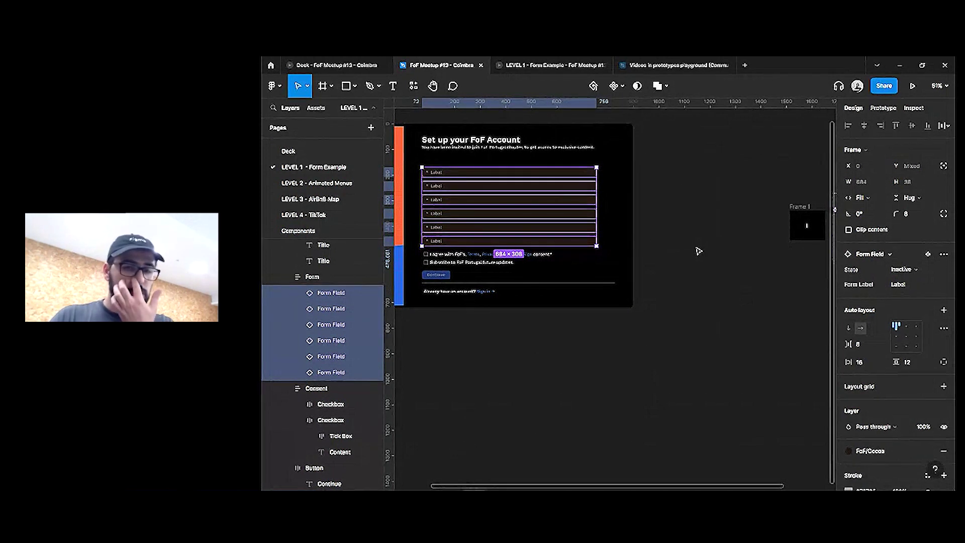
left_click(707, 297)
scroll(560, 263, "up", 5)
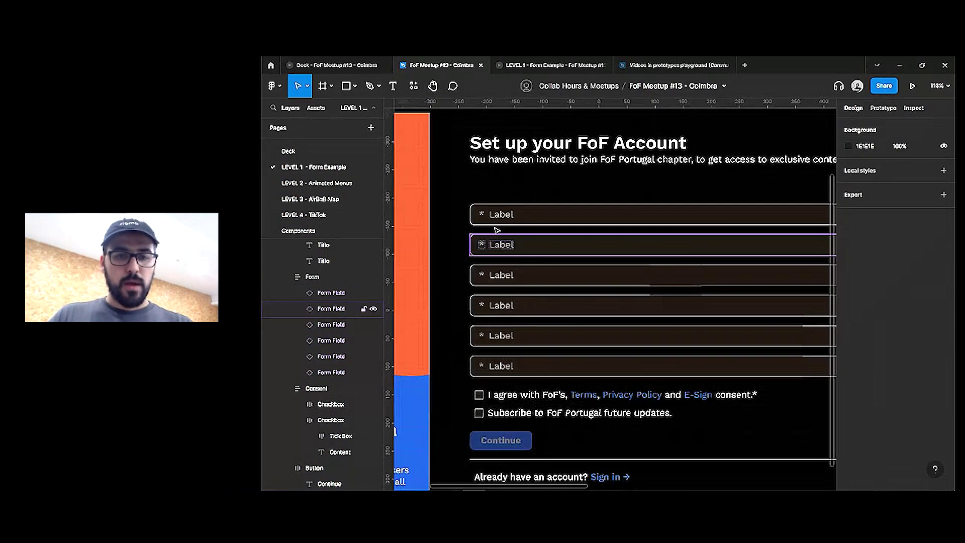
Label the first two form fields Name and Email
left_click(589, 227)
scroll(590, 226, "down", 2)
left_click(590, 221)
left_click(590, 222)
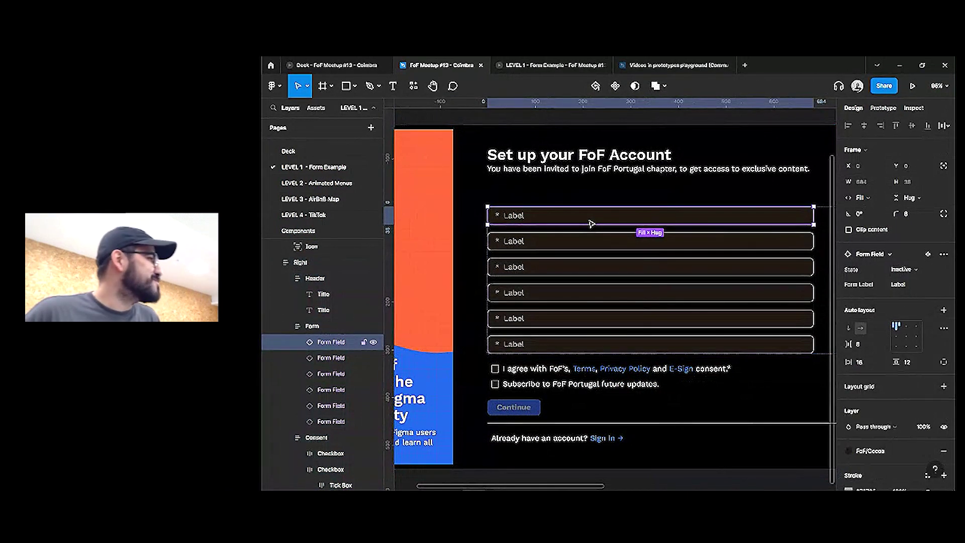
left_click(905, 288)
type("Name")
left_click(551, 244)
left_click(902, 286)
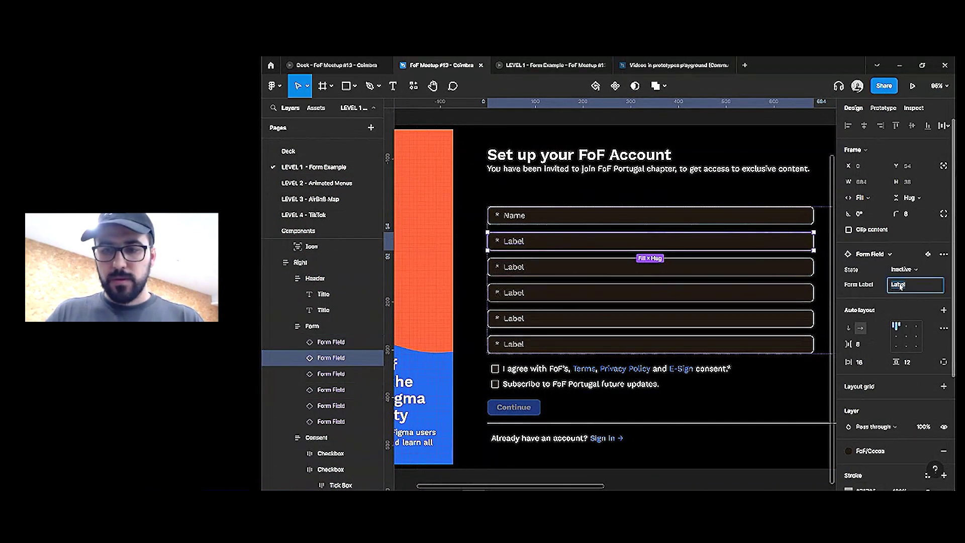
type("Email")
Label the third and fourth fields Password and Repeat Password
left_click(551, 269)
left_click(897, 286)
type("P")
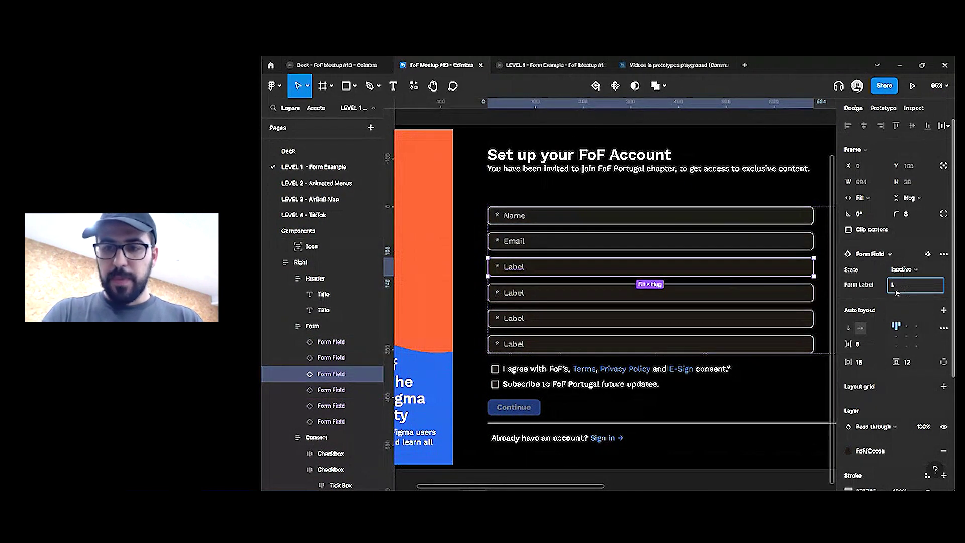
type("assword")
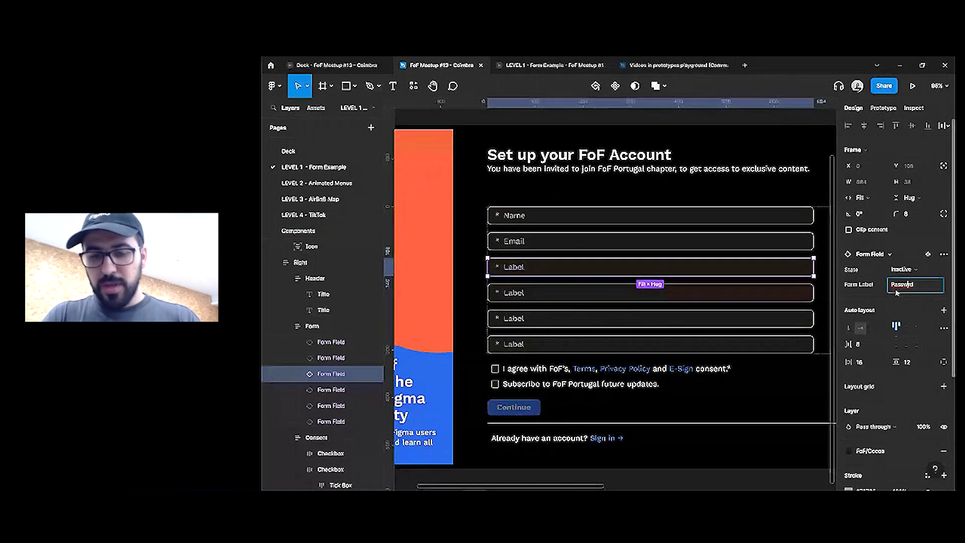
left_click(682, 296)
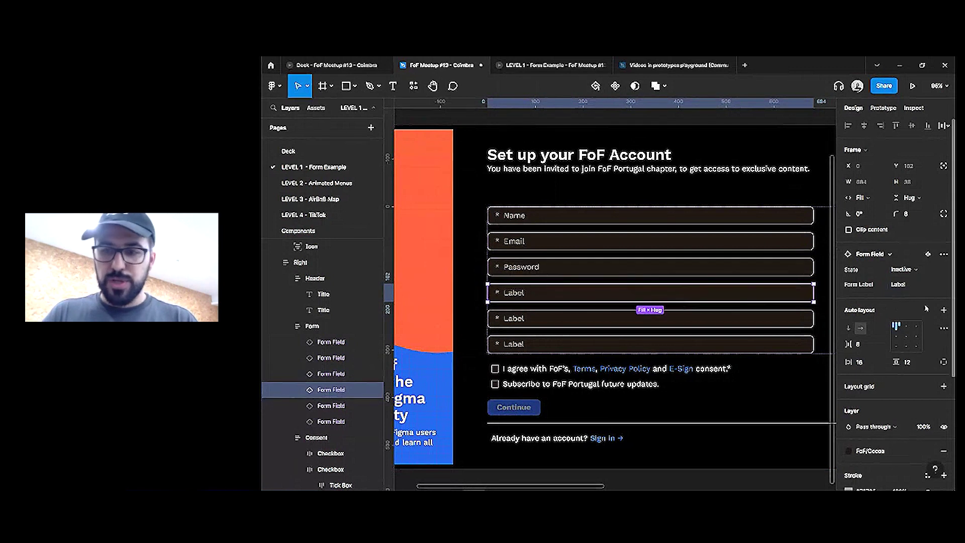
key("ctrl+v")
key("Home")
type("Re")
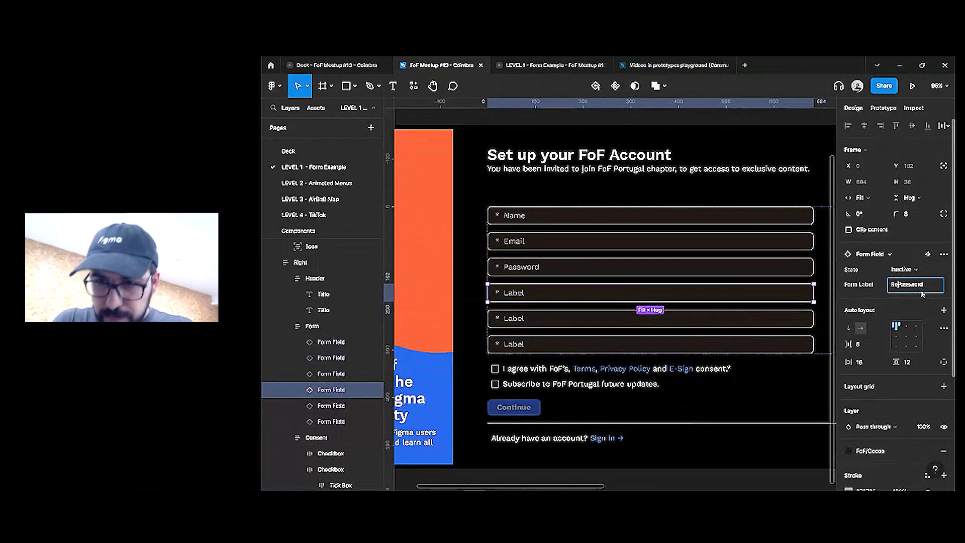
type("peat")
key("Return")
Label the fifth and sixth fields Company and Role
left_click(611, 319)
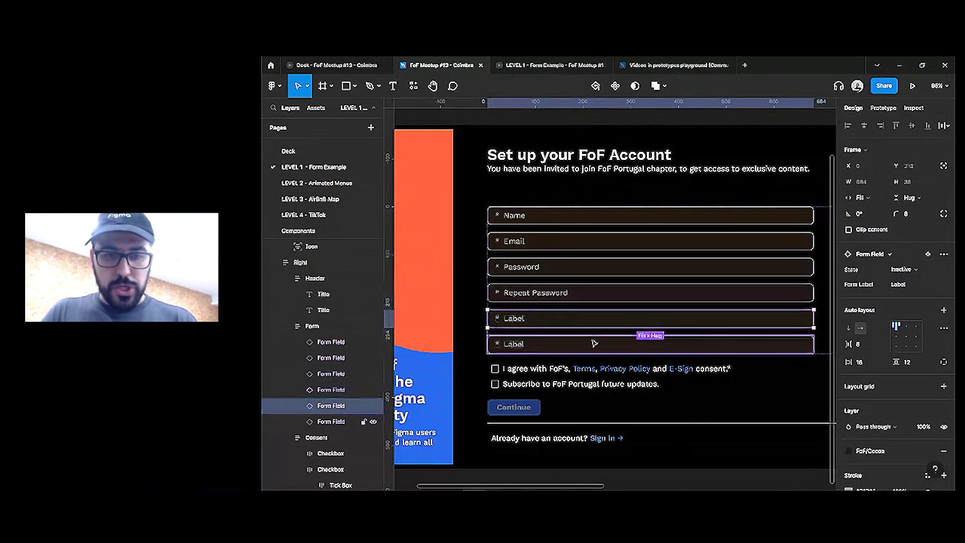
left_click(611, 341, "shift")
left_click(915, 284)
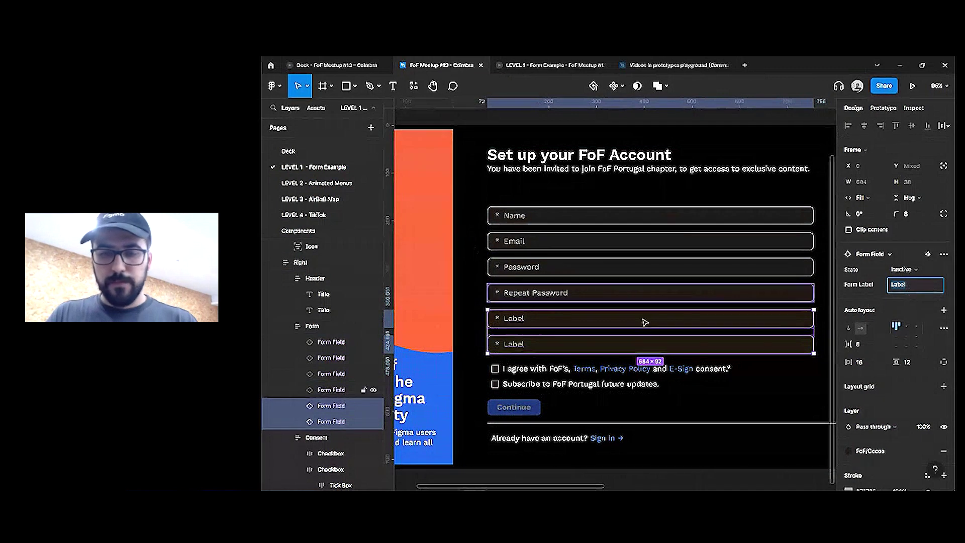
type("Company")
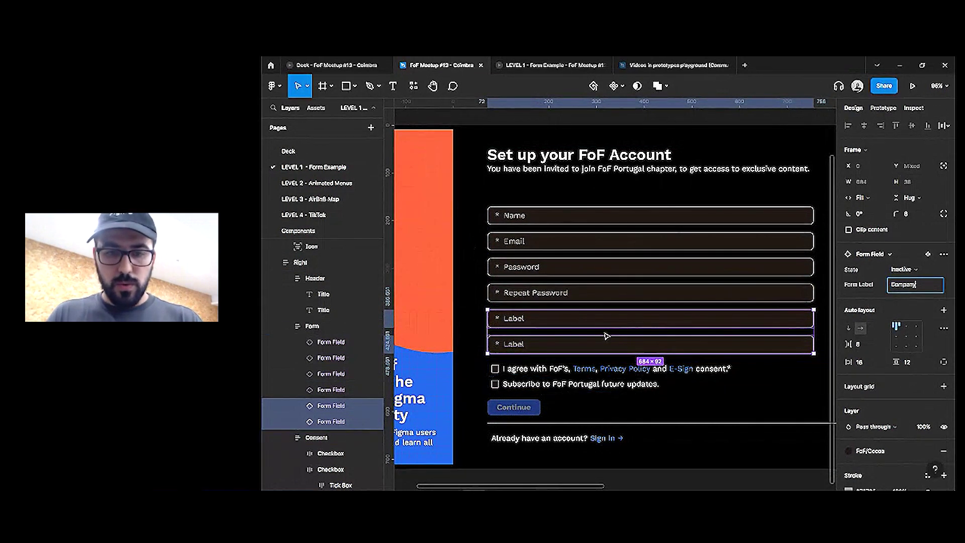
key("Return")
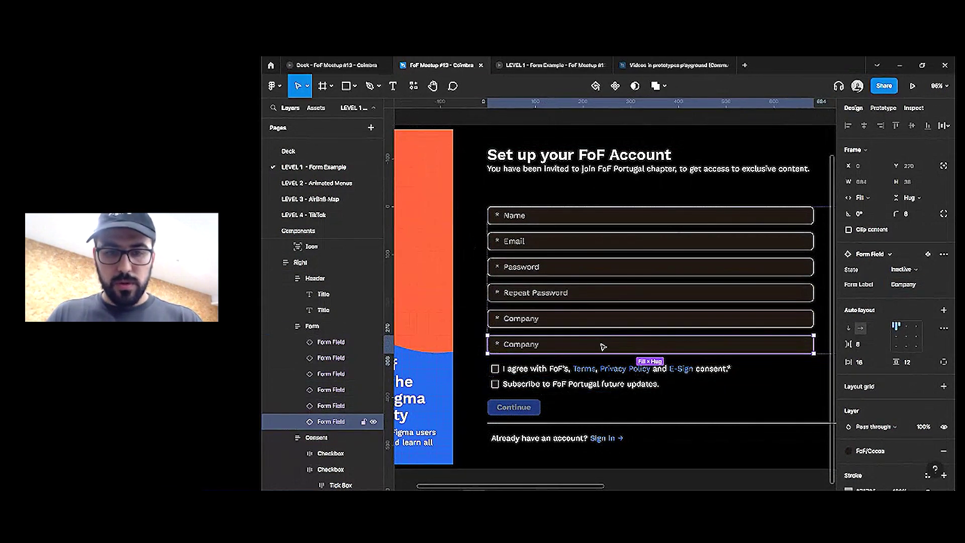
type("Role")
key("Return")
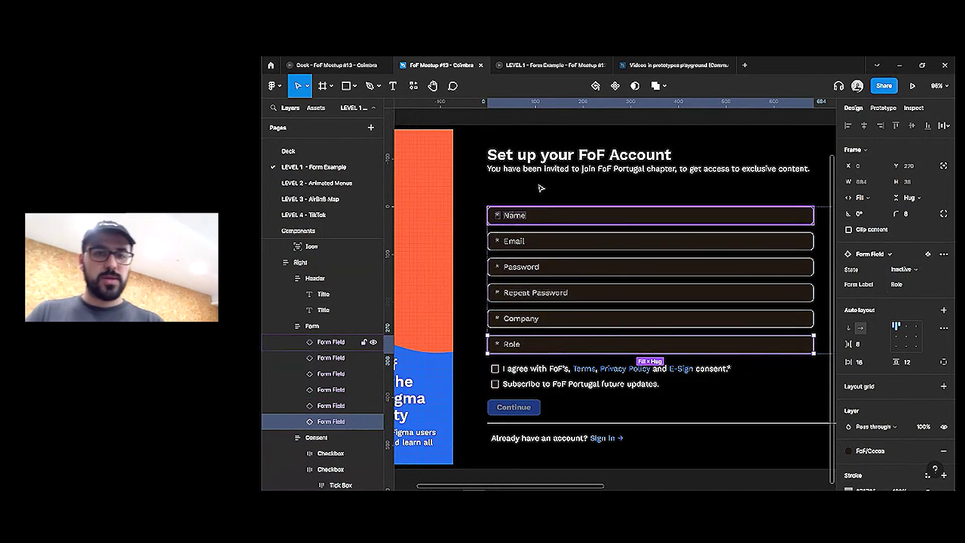
scroll(539, 187, "down", 4)
left_click(483, 130)
scroll(483, 130, "up", 2)
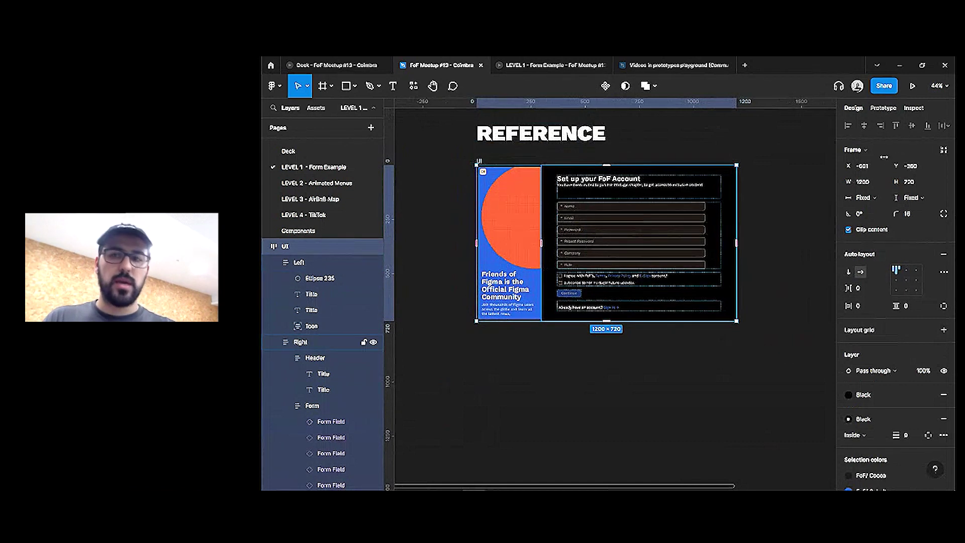
Preview the sign-up form prototype, pin and unpin the LEVEL 1 tab, and move it after Deck
left_click(913, 85)
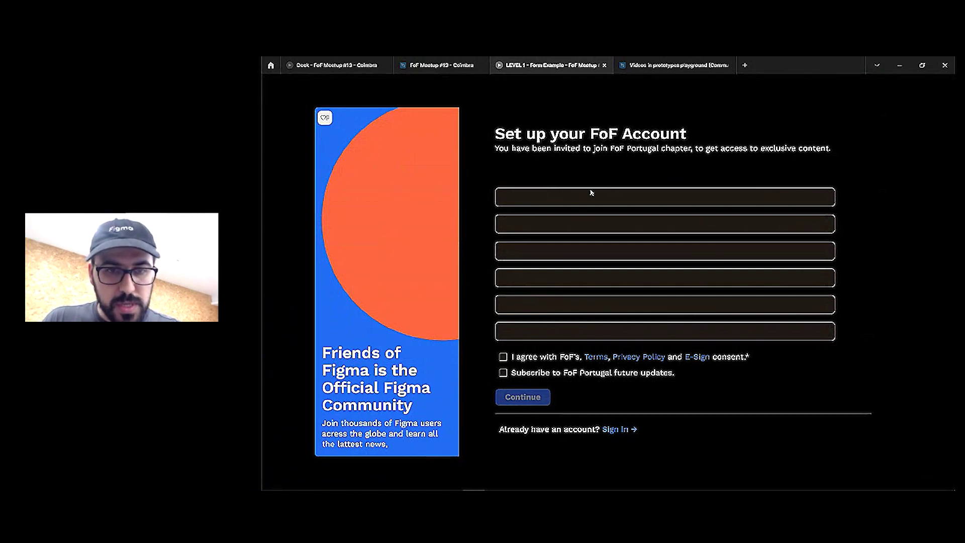
left_click(566, 199)
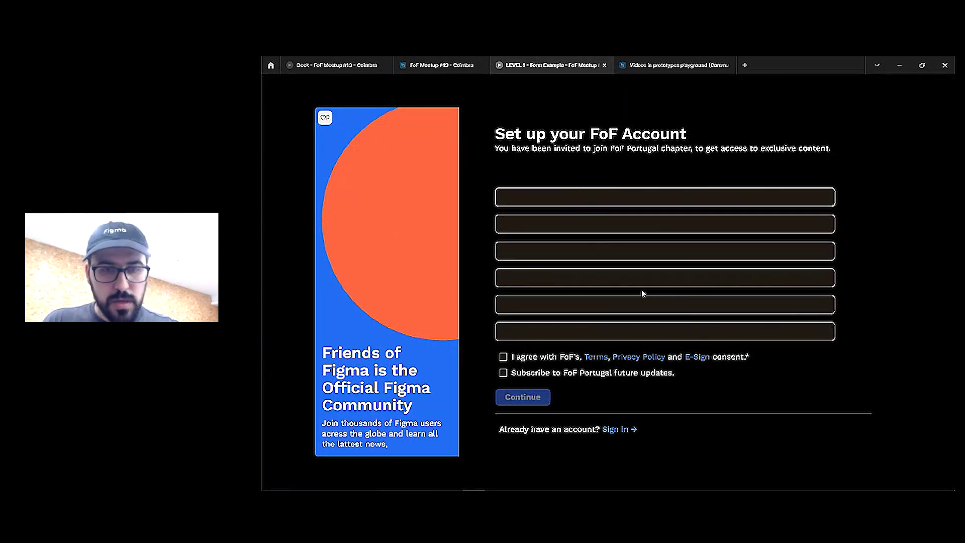
right_click(553, 69)
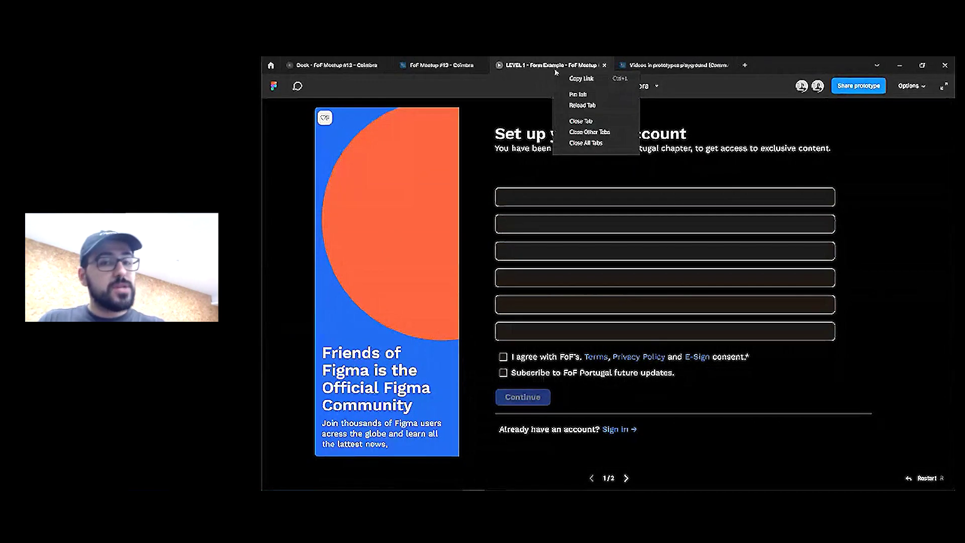
left_click(577, 96)
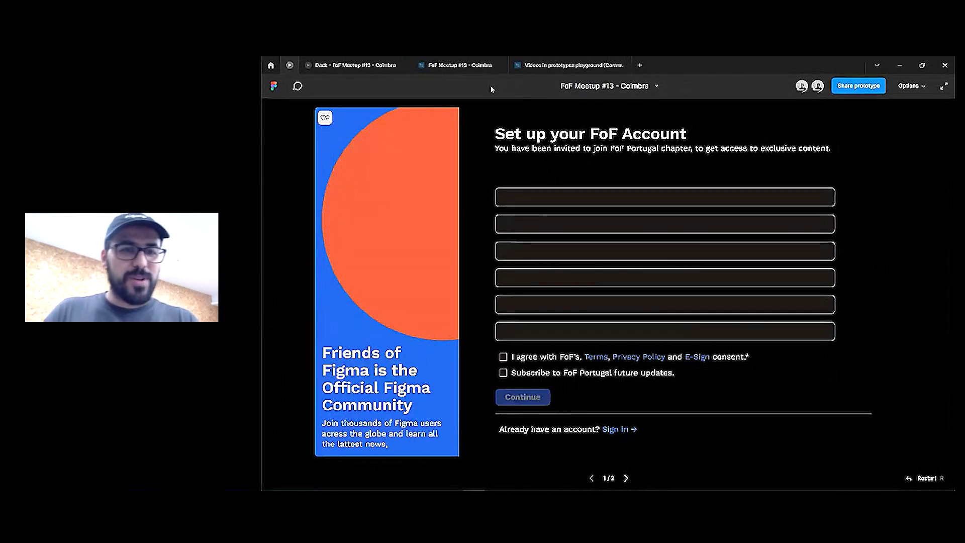
right_click(290, 65)
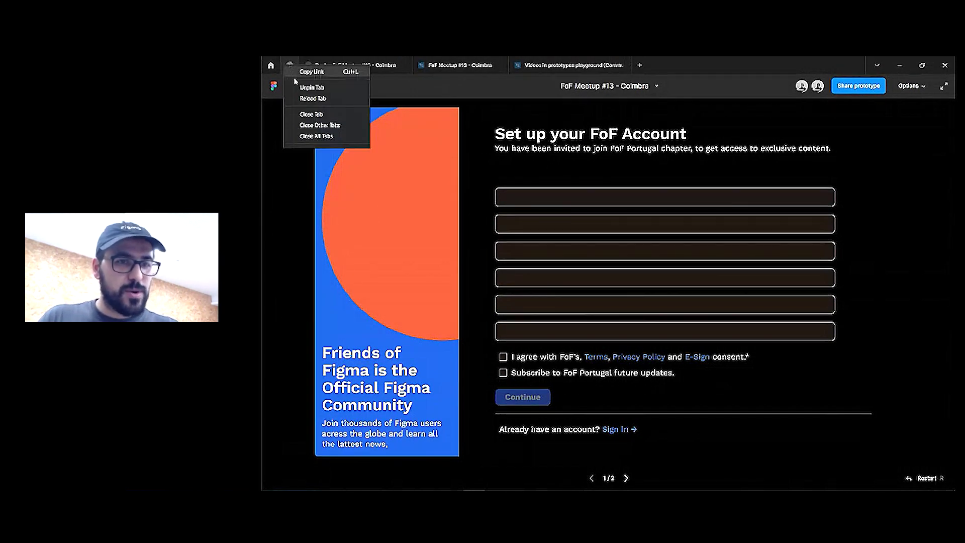
left_click(311, 88)
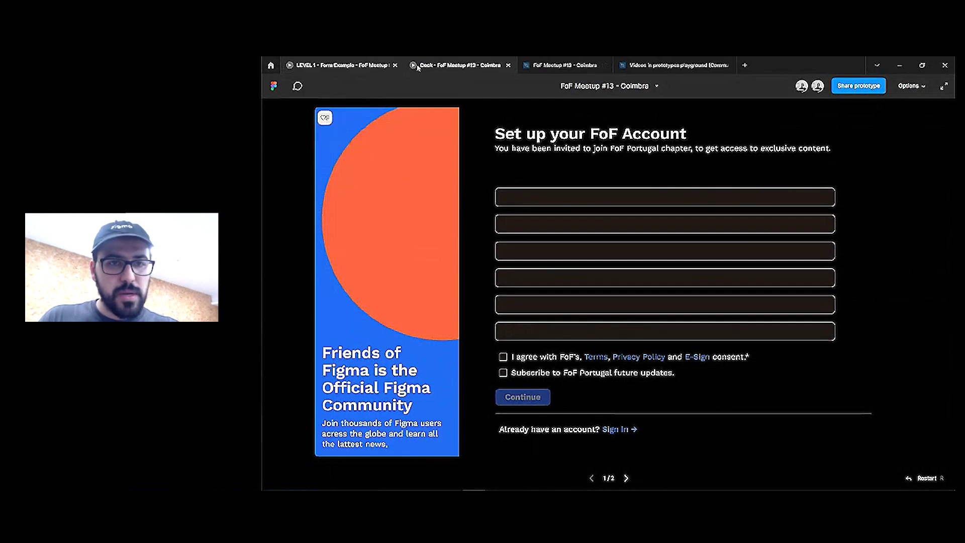
right_click(353, 65)
left_click_drag(348, 67, 451, 61)
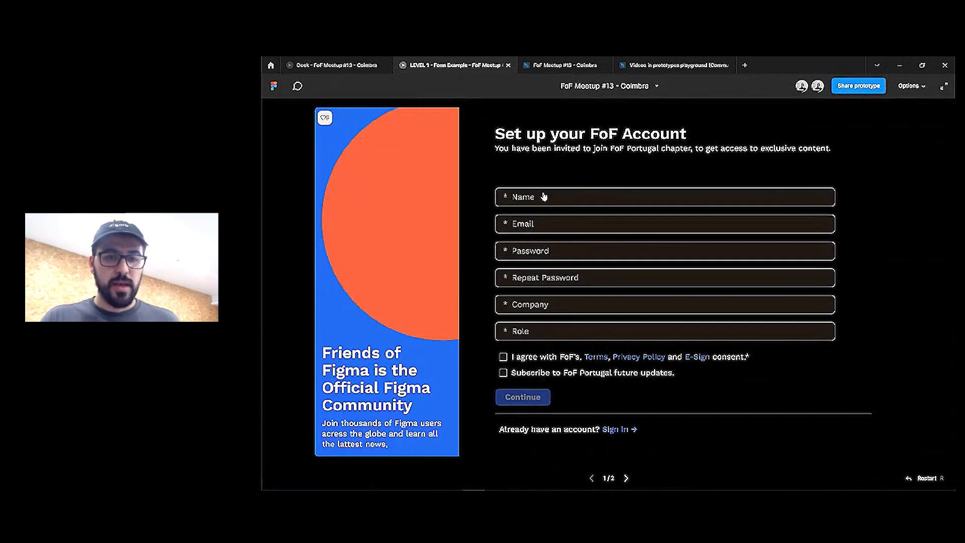
Try all six prototype fields, restart the prototype, and return to FoF Meetup #13
left_click(543, 197)
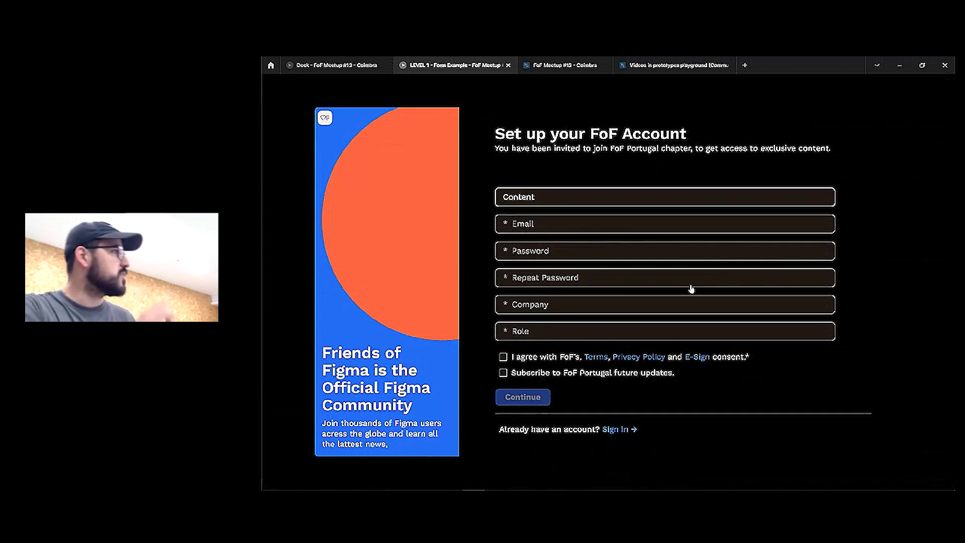
left_click(641, 229)
left_click(635, 251)
left_click(607, 282)
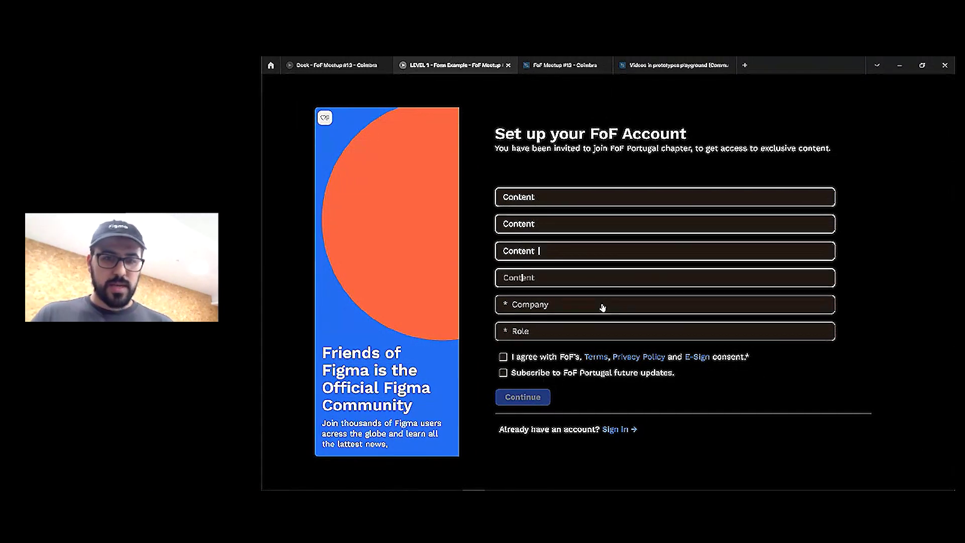
left_click(602, 306)
left_click(559, 328)
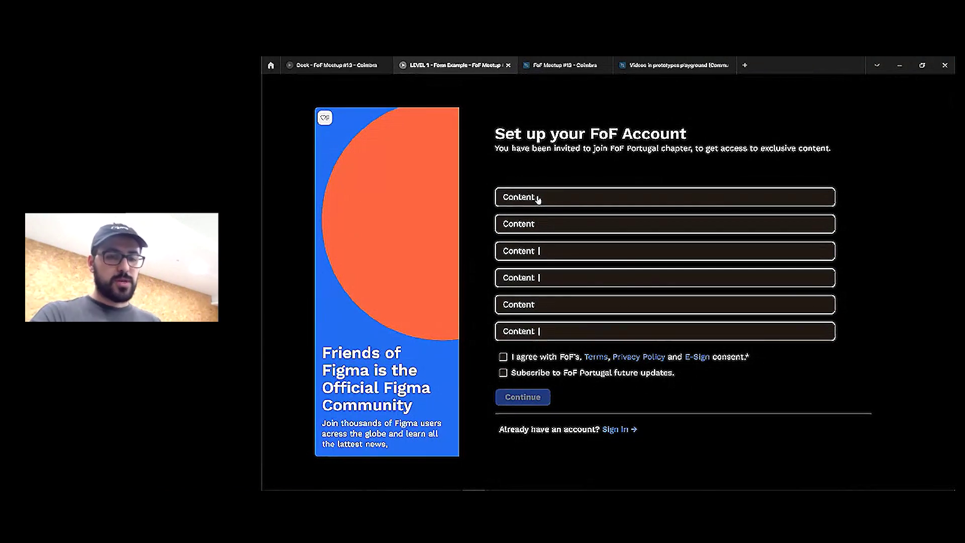
key("r")
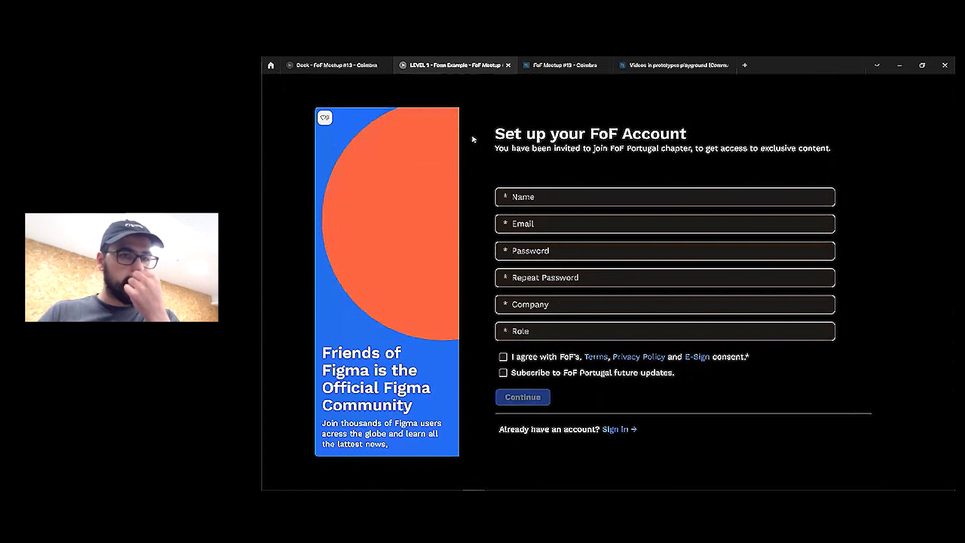
left_click(566, 65)
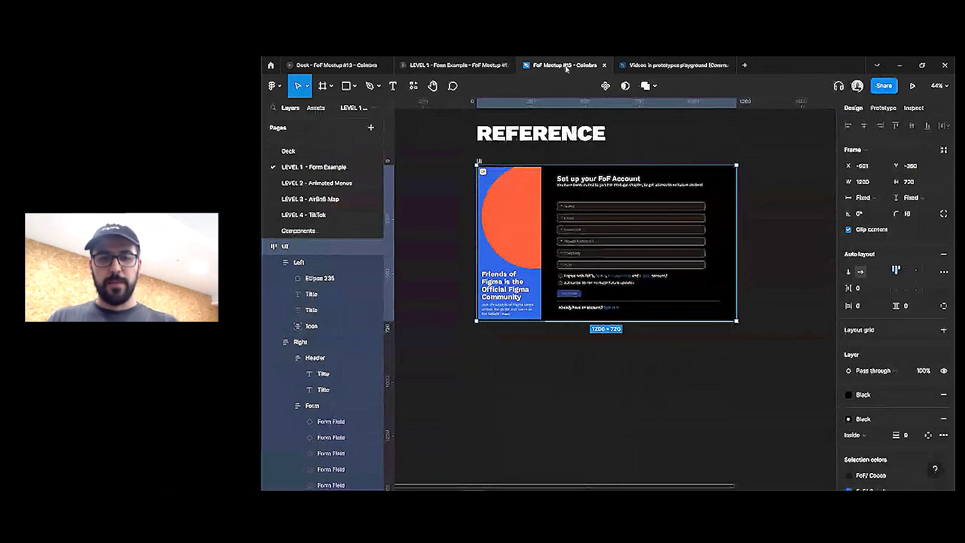
Give the asterisk layer a Mandatory boolean property defaulting to True
scroll(784, 196, "right", 10)
scroll(598, 291, "up", 5)
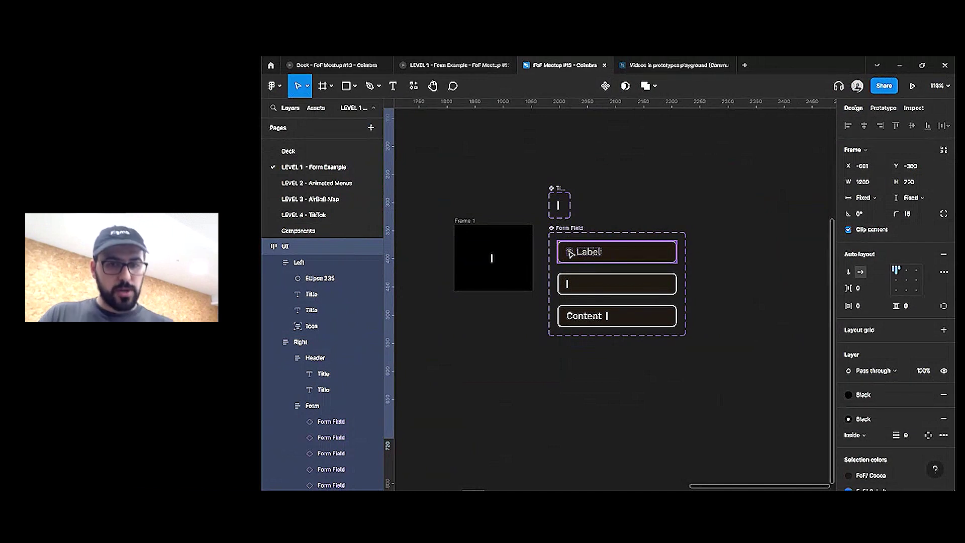
left_click(570, 254)
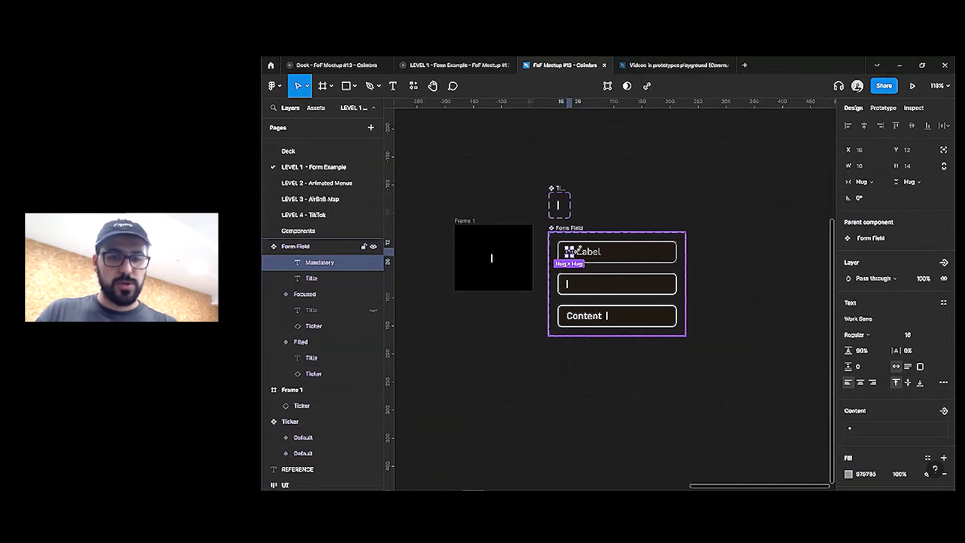
scroll(920, 366, "down", 2)
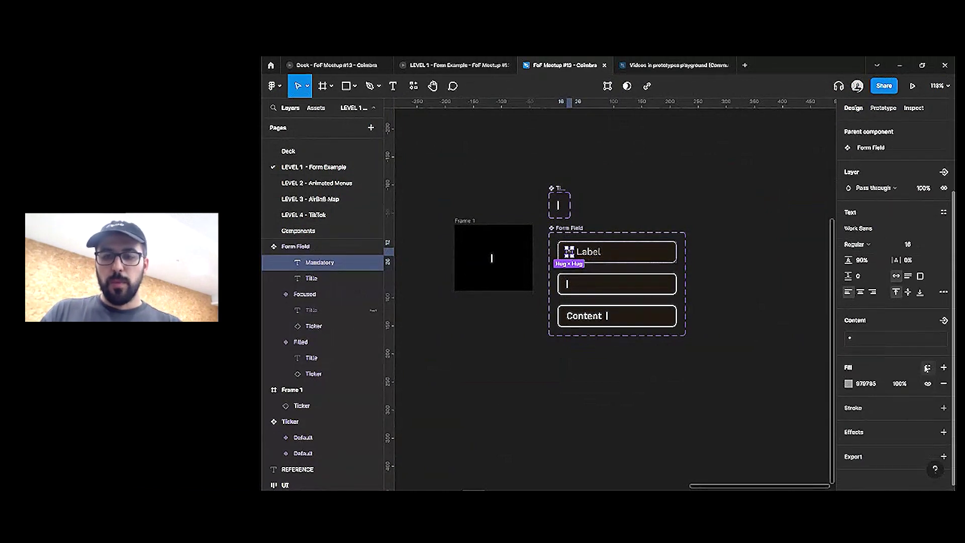
scroll(925, 326, "up", 3)
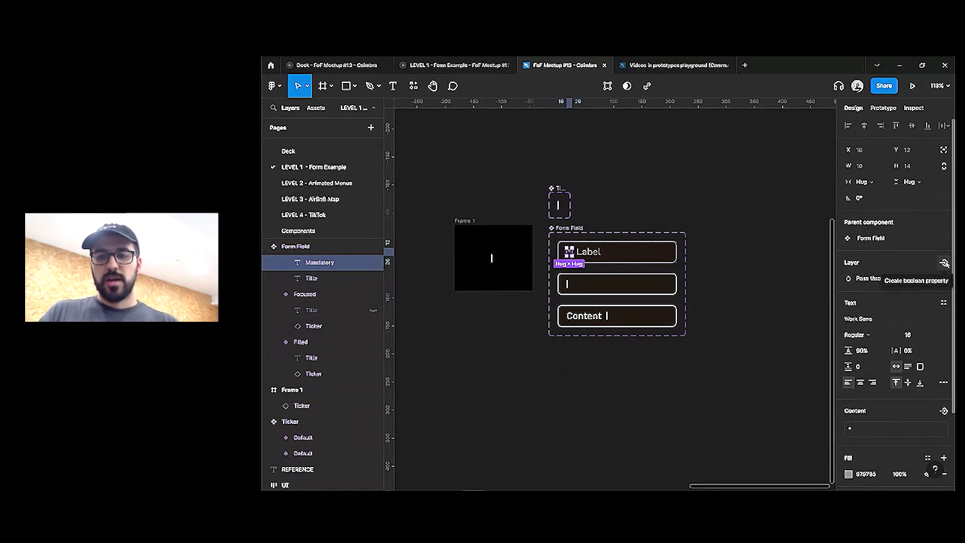
left_click(944, 263)
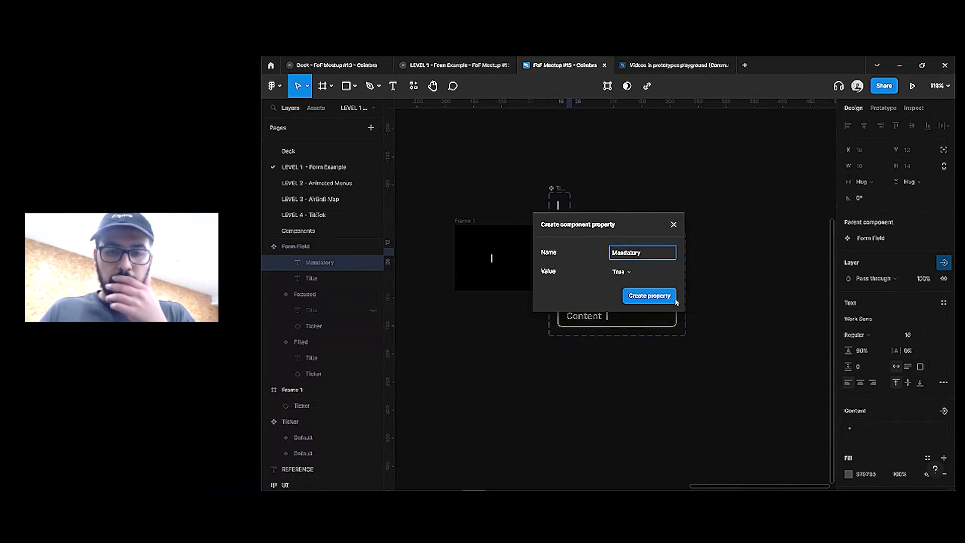
left_click(650, 296)
scroll(735, 267, "down", 3)
left_click(497, 290)
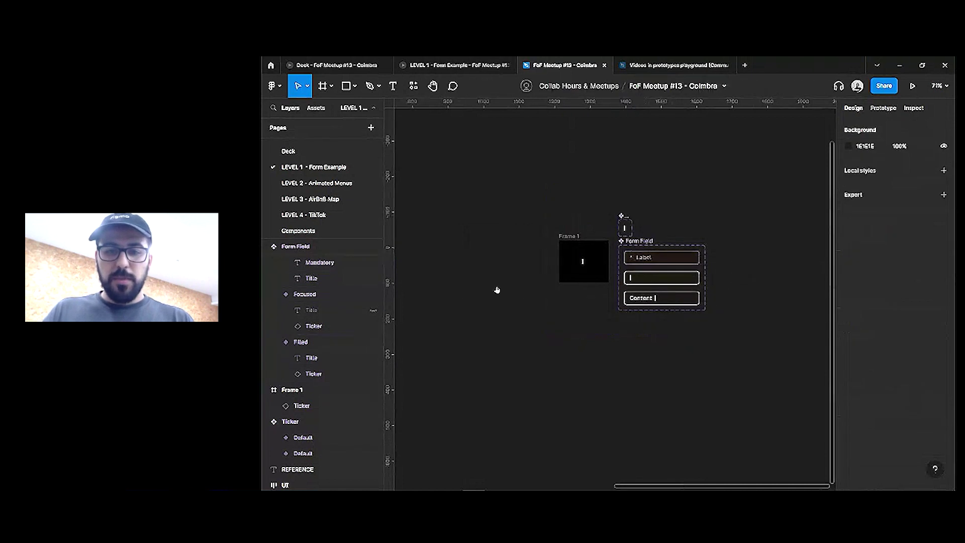
scroll(496, 290, "left", 10)
scroll(541, 333, "up", 3)
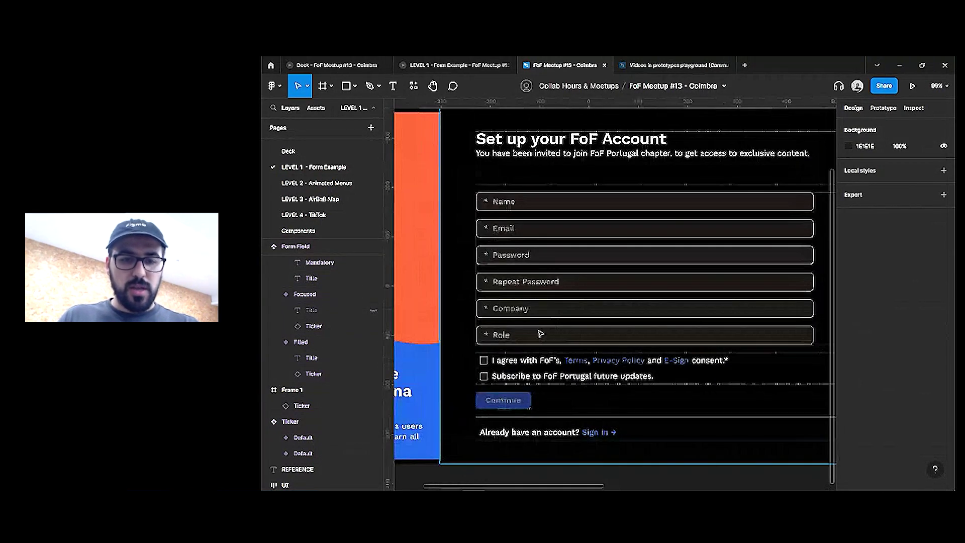
Switch Mandatory off for both the Company and Role field instances
left_click(541, 333)
left_click(540, 312, "shift")
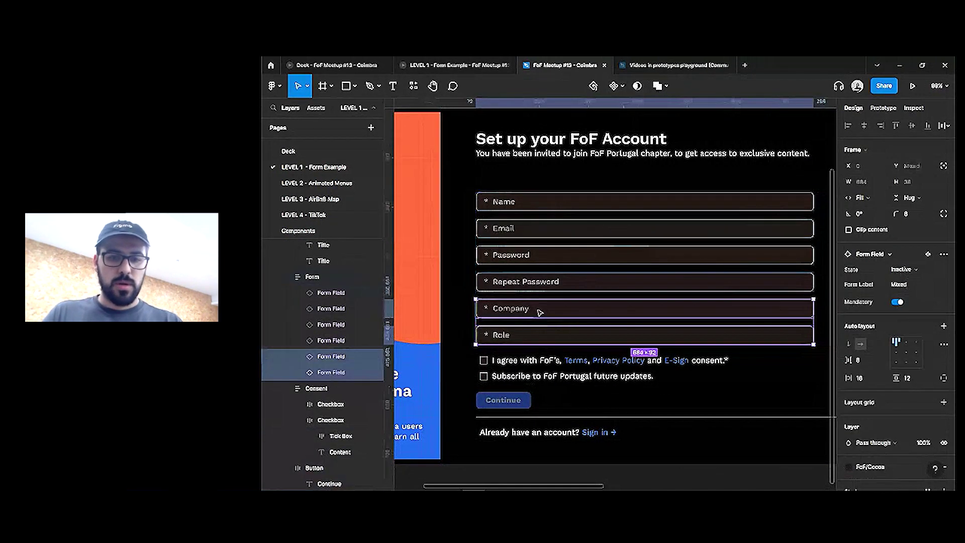
left_click(898, 302)
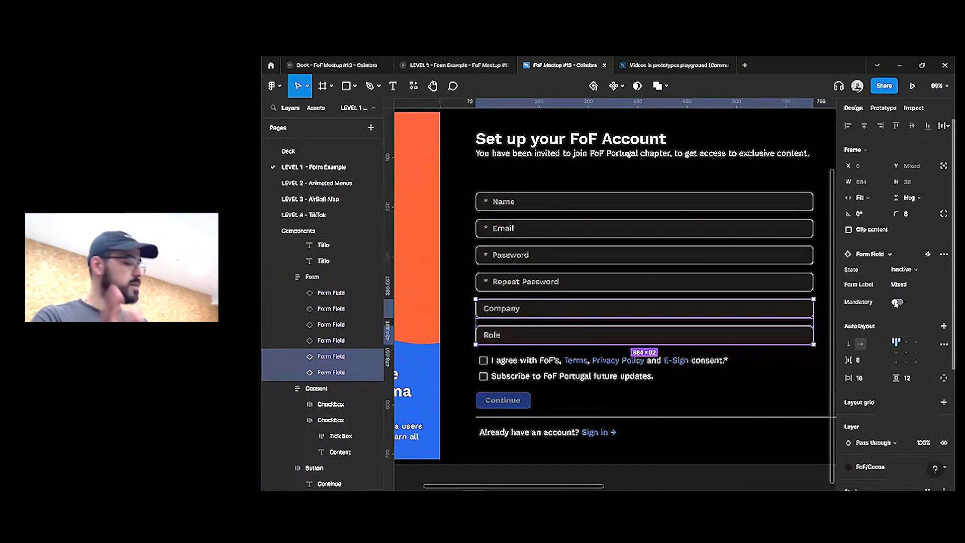
scroll(556, 255, "down", 5, "ctrl")
left_click(798, 286)
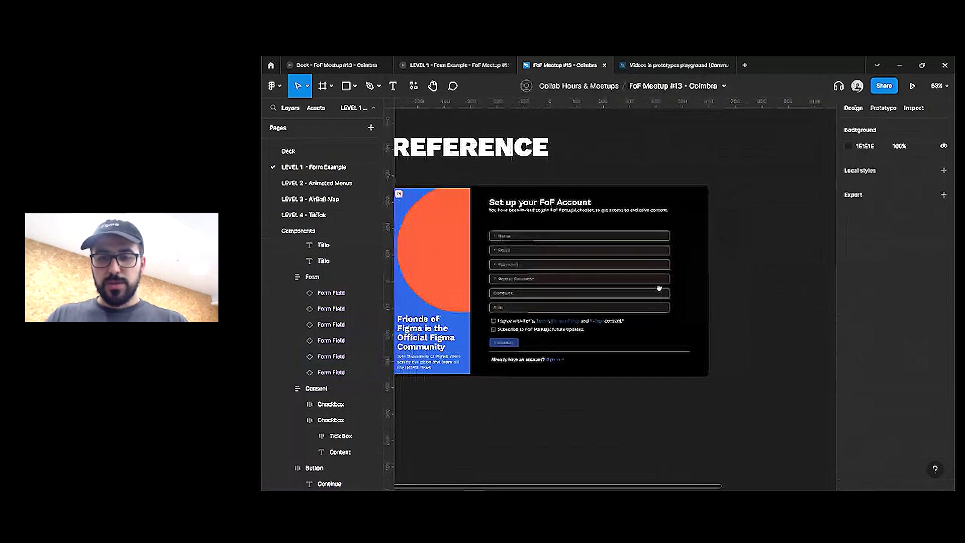
scroll(683, 301, "right", 5)
scroll(704, 311, "up", 5, "ctrl")
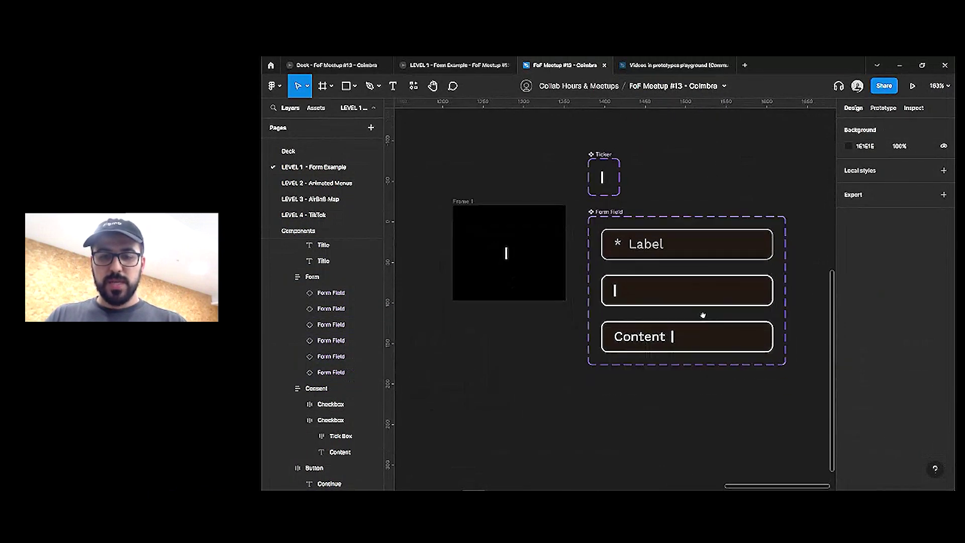
Duplicate the Filled variant as a new State named Final
left_click(704, 334)
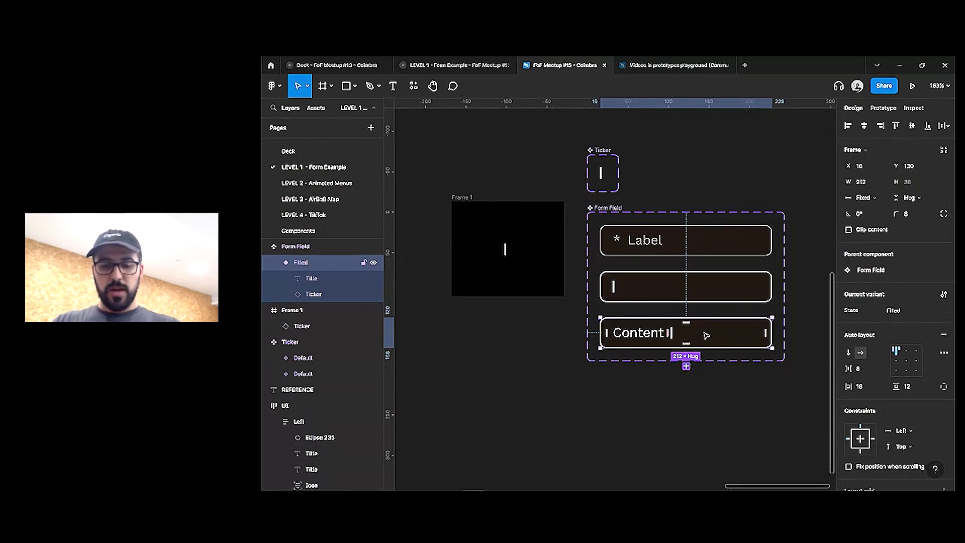
key("ctrl+d")
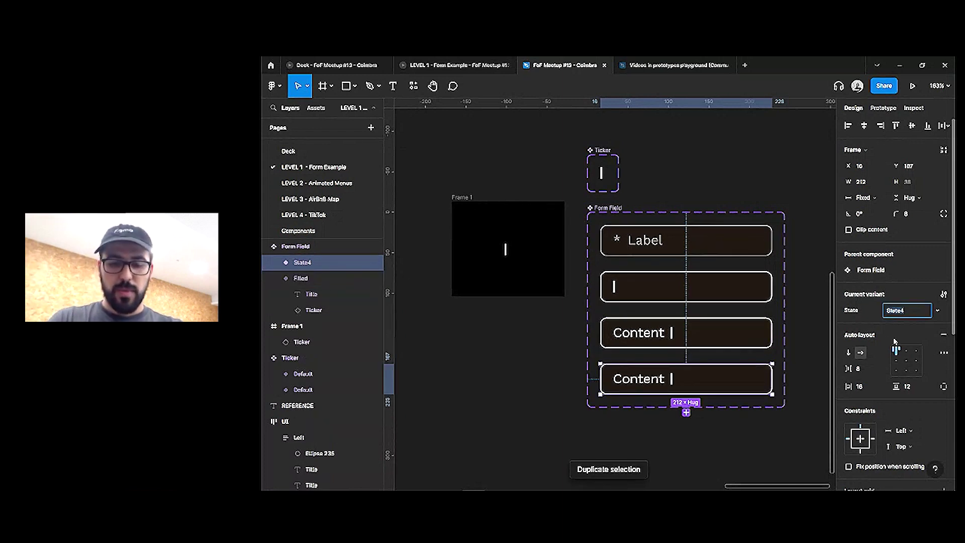
type("Final")
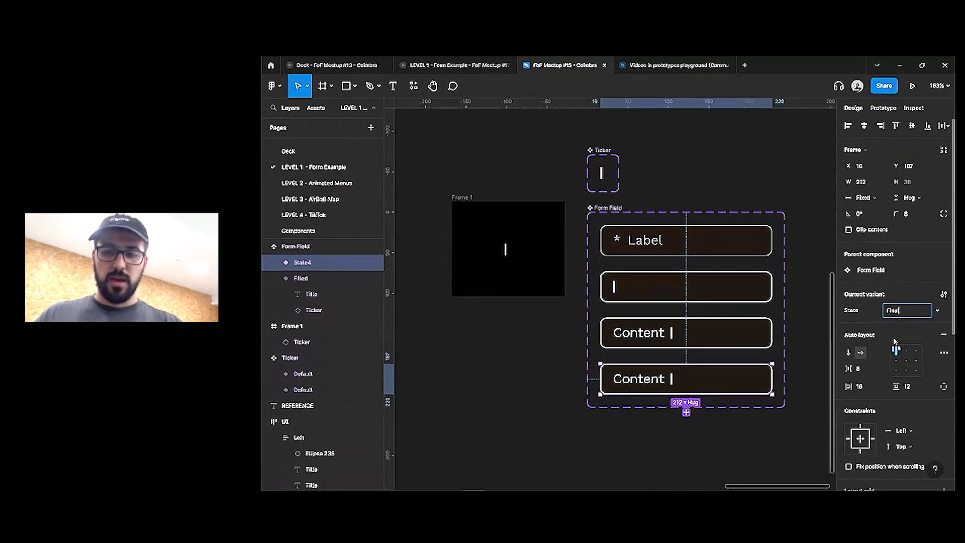
key("Return")
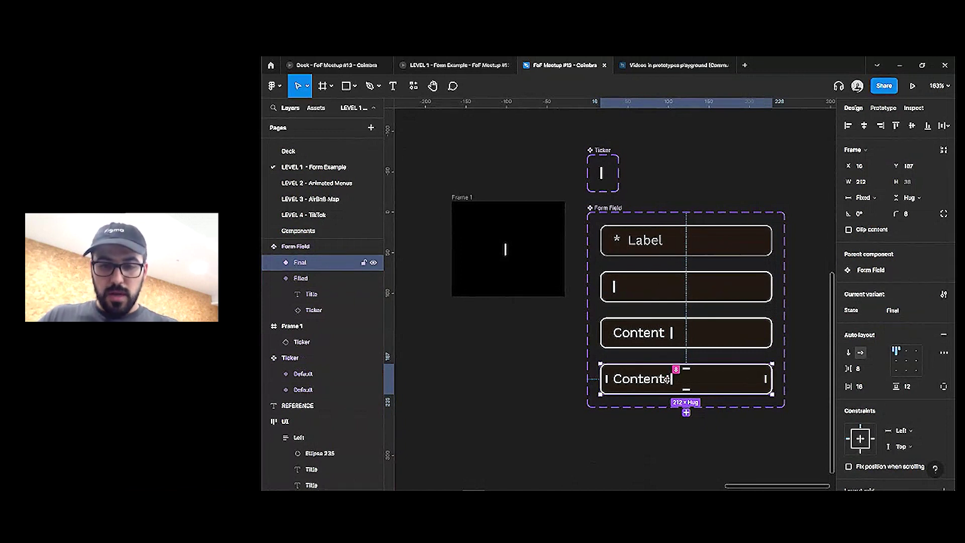
Hide the Ticker layer in the Final variant
scroll(672, 379, "up", 5)
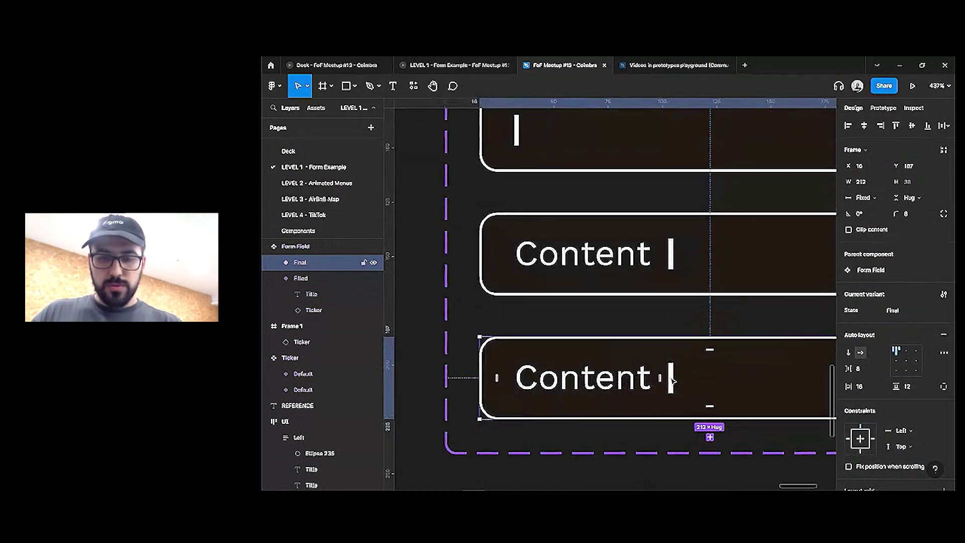
left_click(672, 379)
key("ctrl+shift+h")
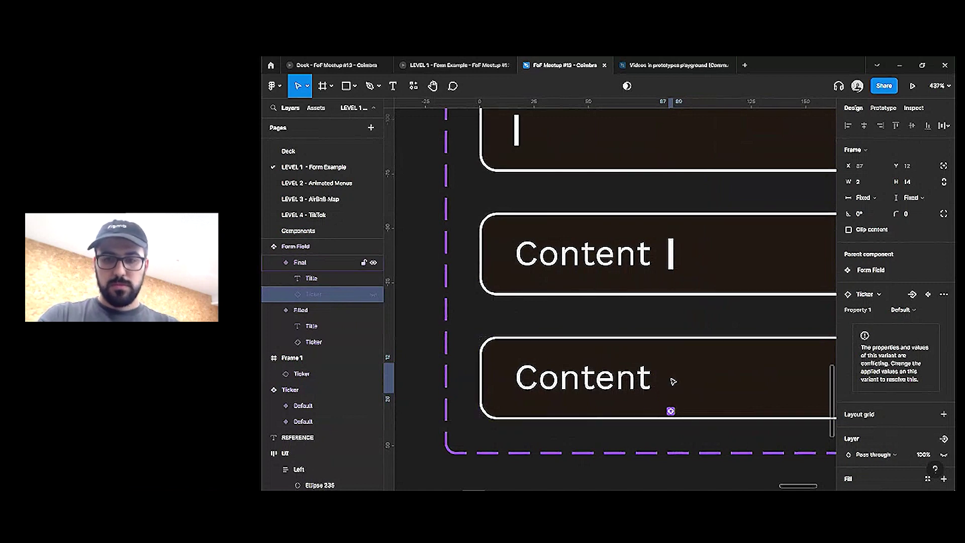
scroll(663, 362, "down", 2)
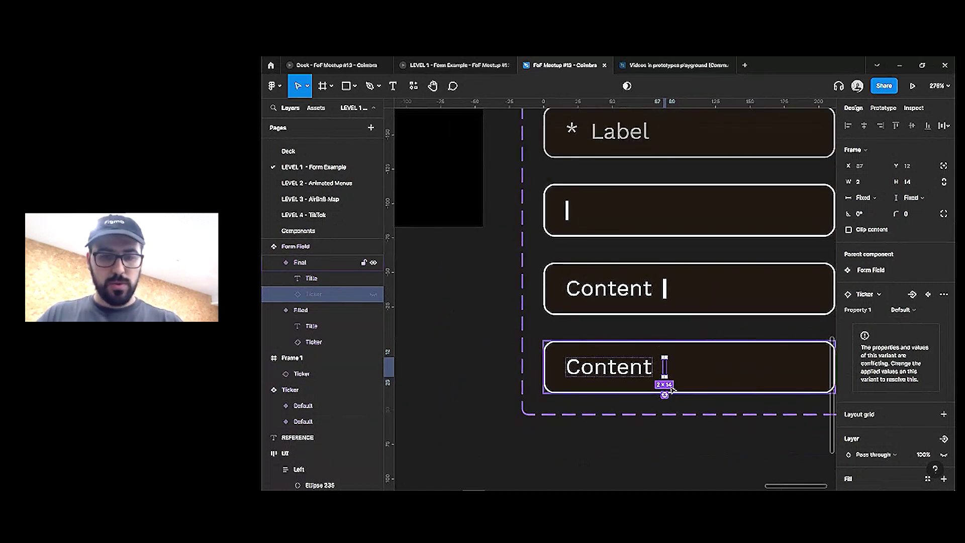
left_click(771, 334)
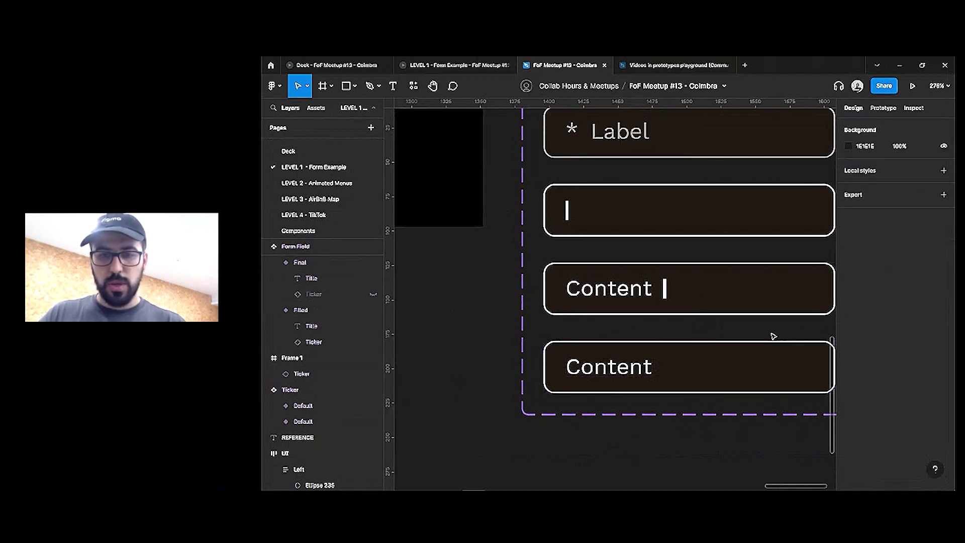
scroll(704, 341, "down", 2)
left_click(642, 291)
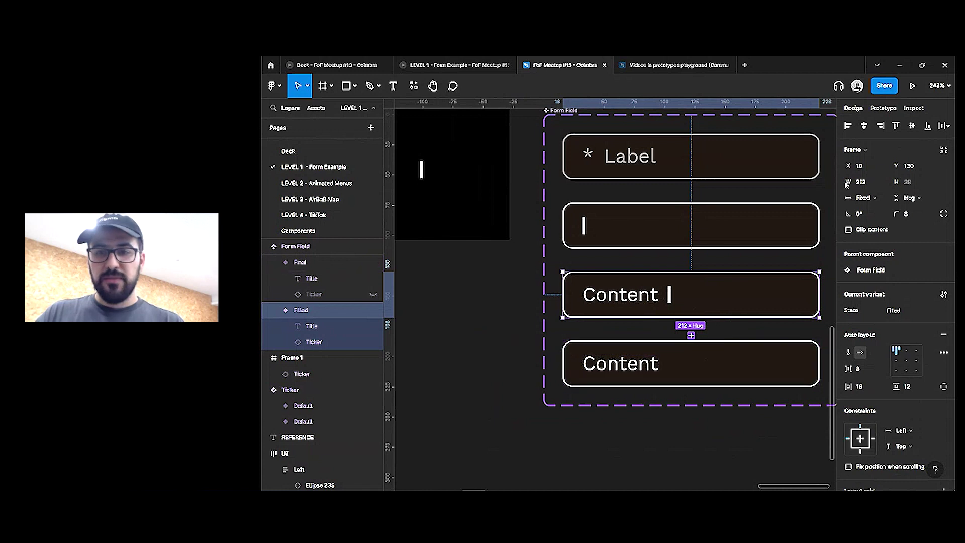
Link Filled to Final with an After delay 500ms trigger and Instant transition
key("shift+e")
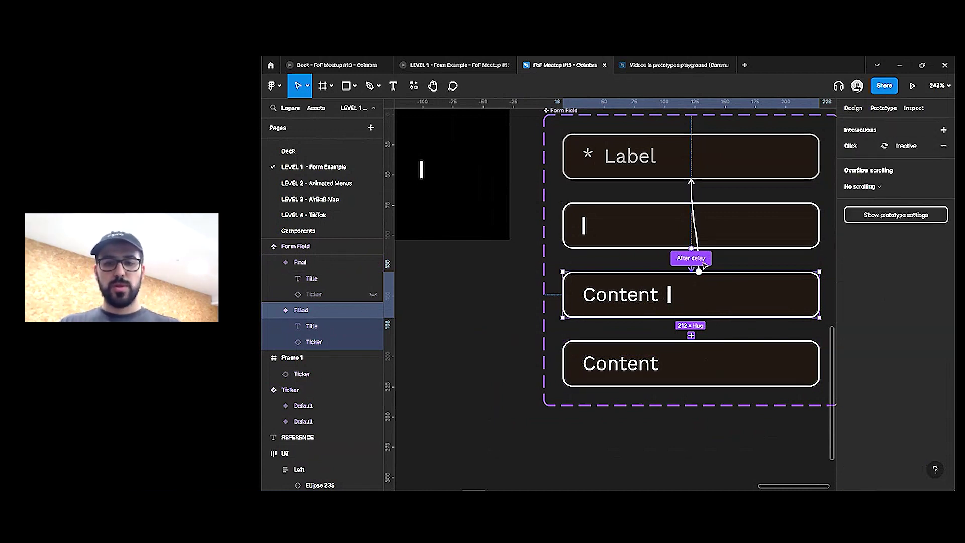
left_click_drag(692, 335, 692, 360)
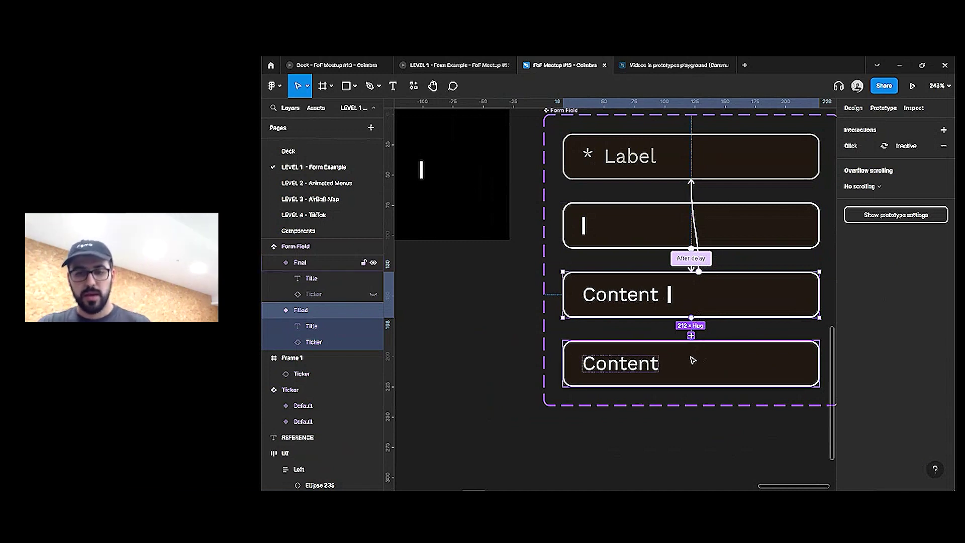
left_click(748, 170)
left_click(763, 284)
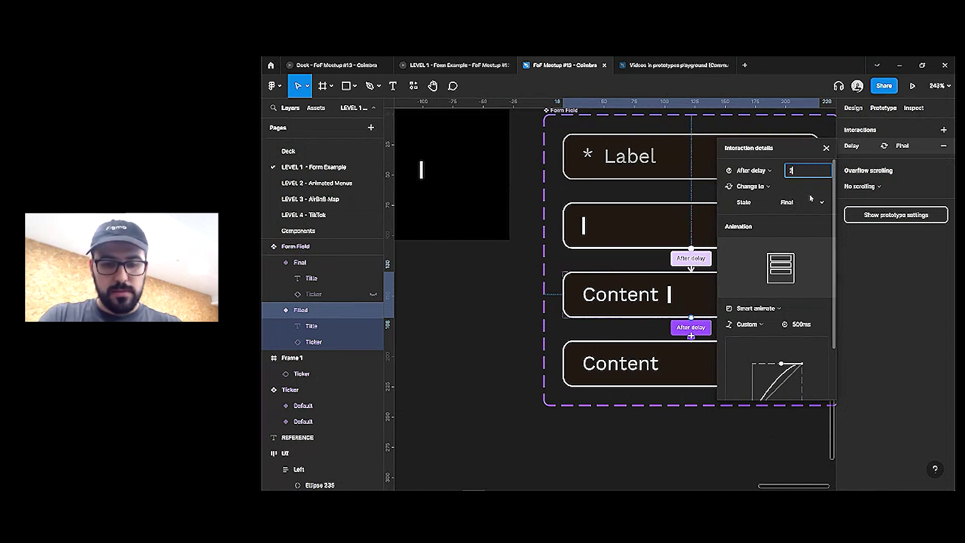
key("Return")
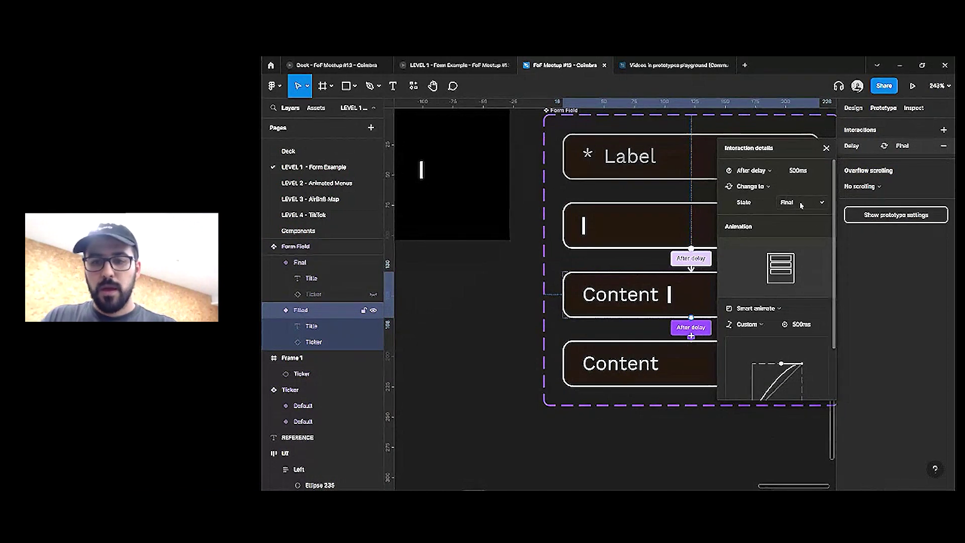
left_click(758, 309)
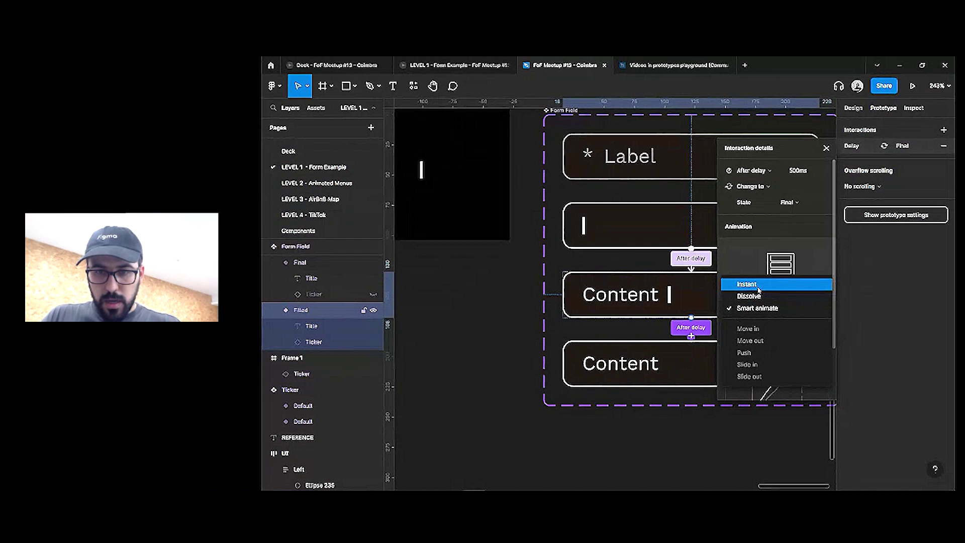
left_click(759, 285)
left_click(694, 360)
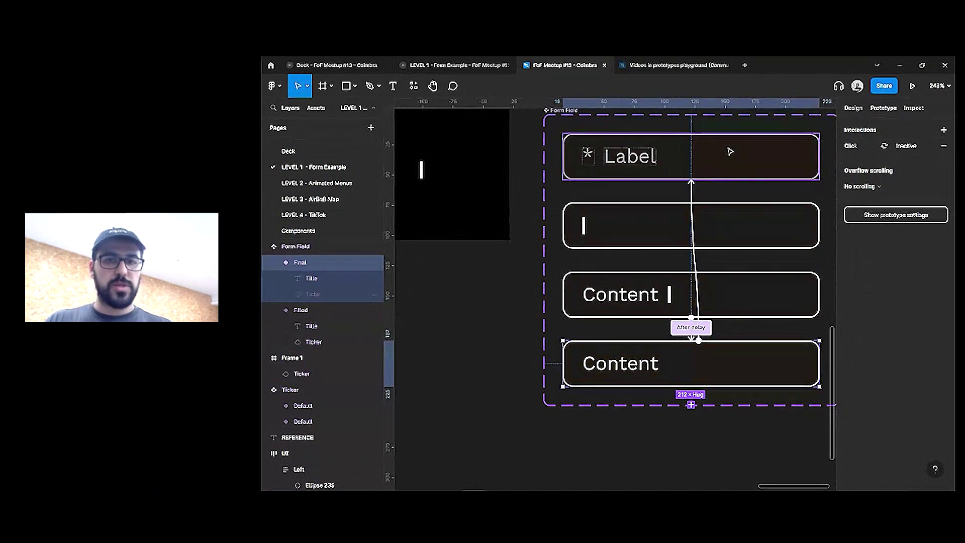
left_click(362, 69)
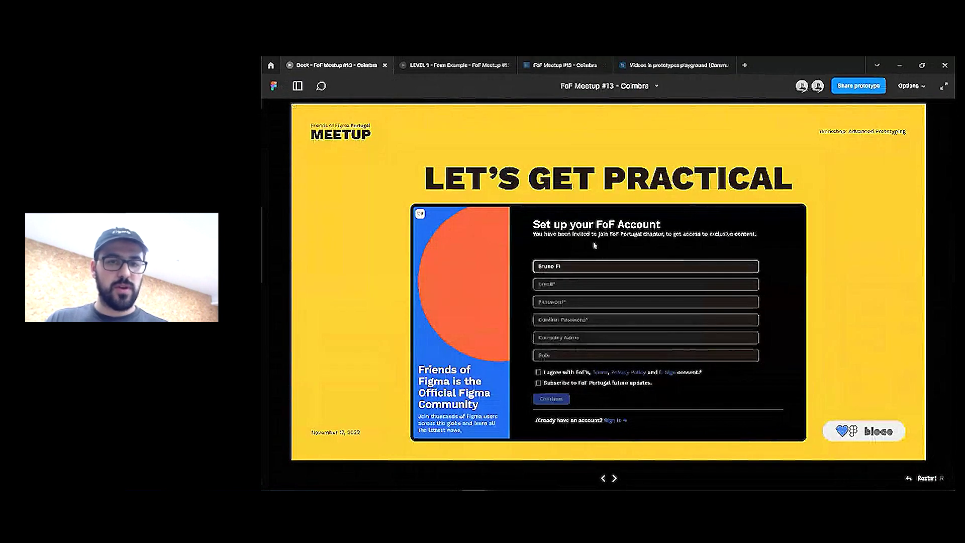
left_click(416, 63)
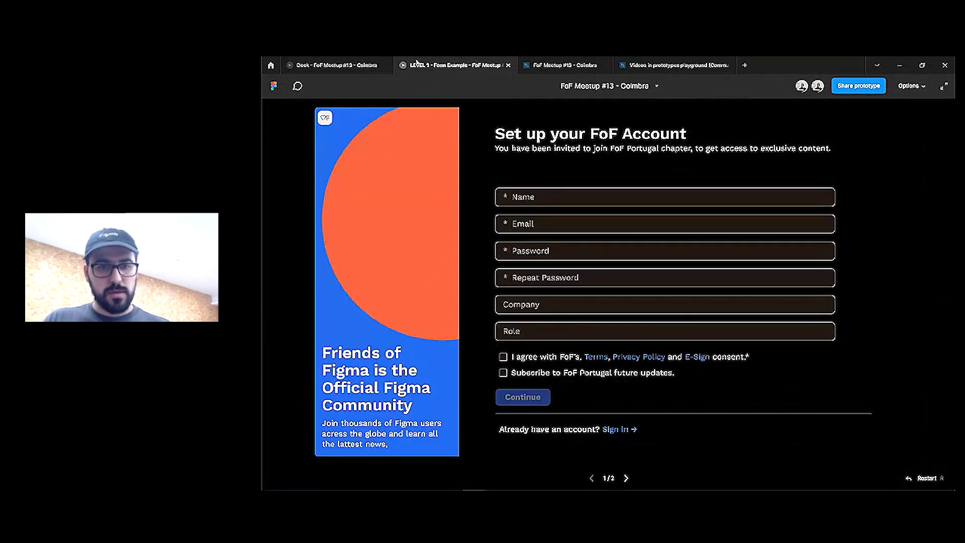
left_click(549, 200)
left_click(560, 197)
left_click(560, 197)
left_click(560, 223)
left_click(560, 254)
left_click(564, 277)
left_click(563, 306)
left_click(557, 331)
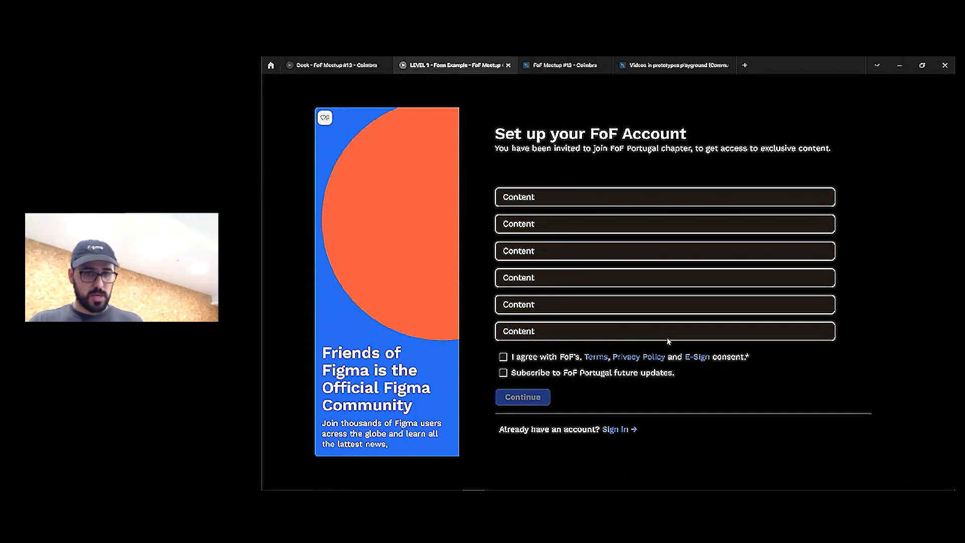
left_click(334, 65)
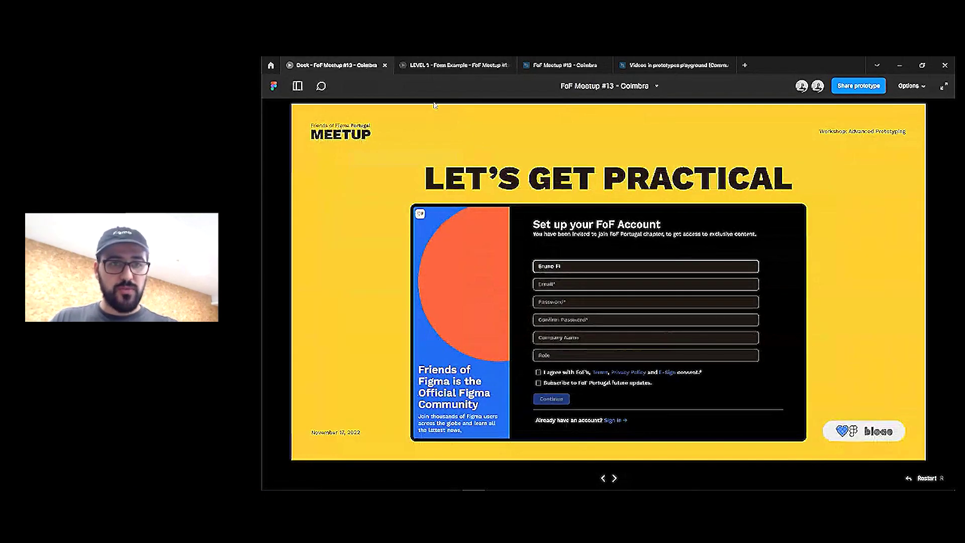
left_click(565, 65)
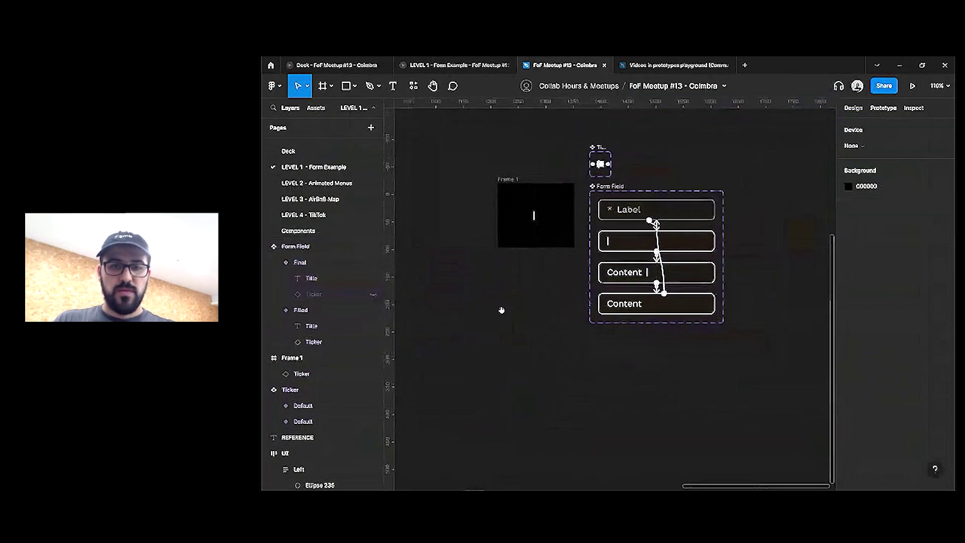
Set the State of all six Form Field instances in the Form group to Filled
scroll(501, 310, "right", 10)
left_click(607, 320)
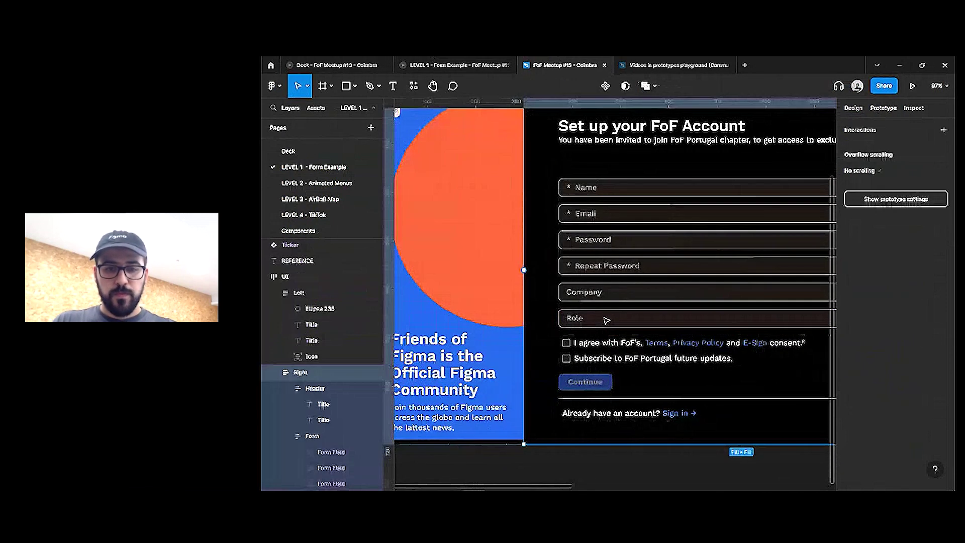
left_click(606, 320)
key("Return")
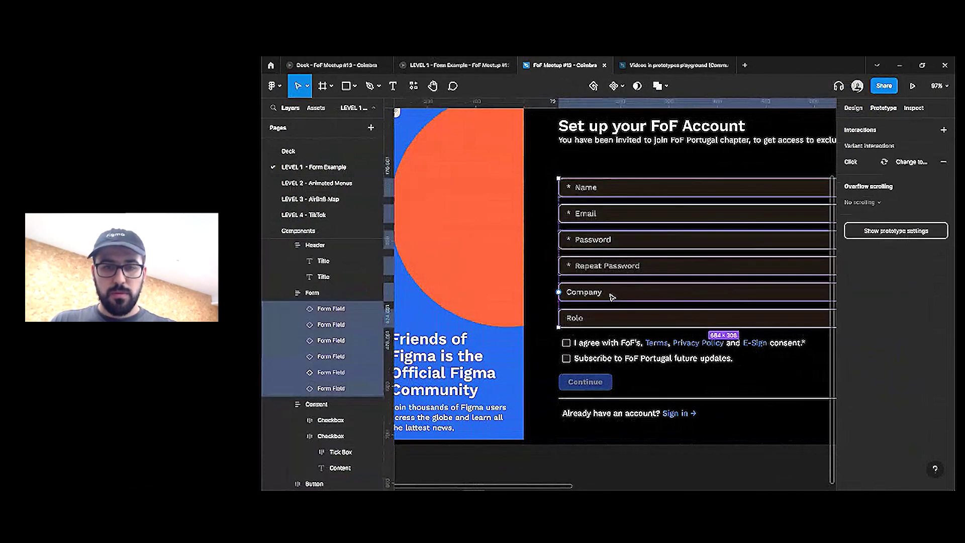
left_click(853, 108)
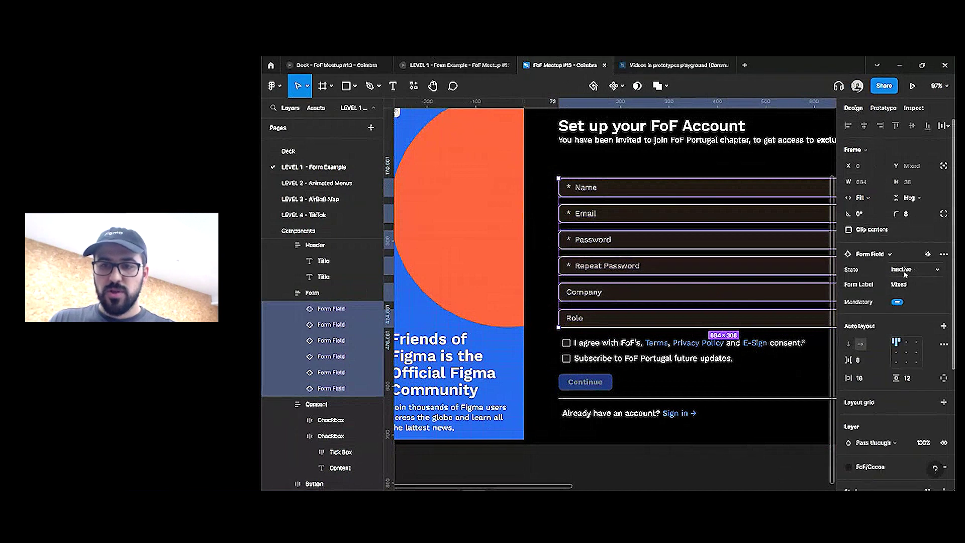
left_click(908, 272)
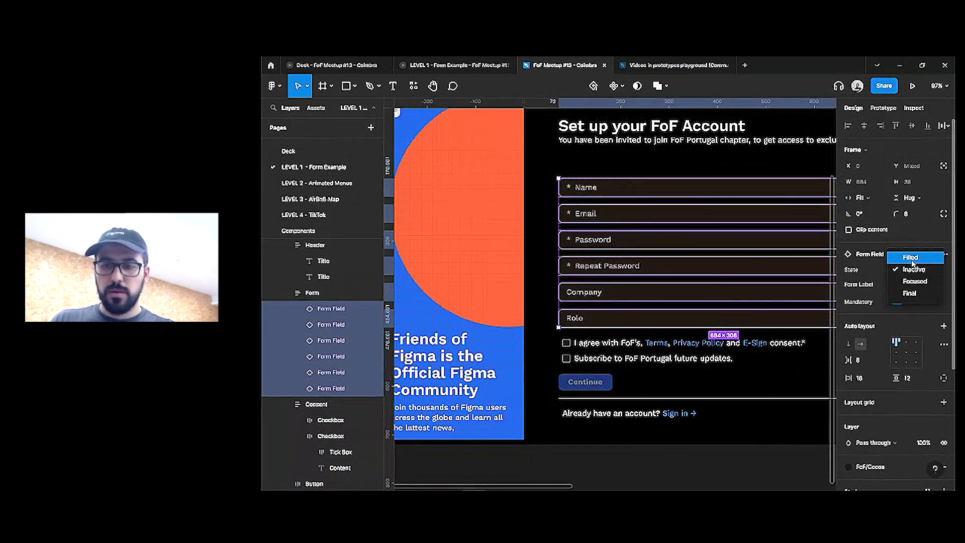
left_click(913, 258)
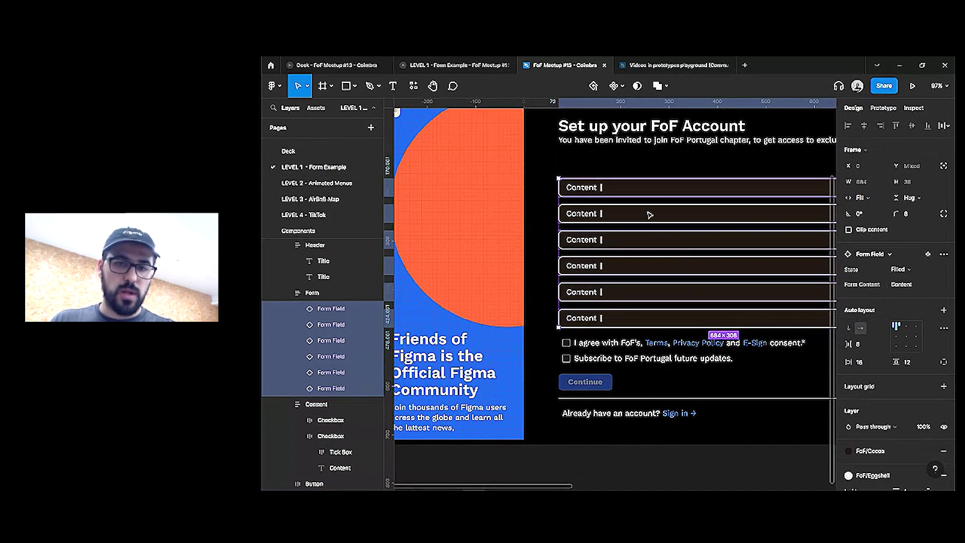
Enter a sample full name, an e-mail address, and '*****' in both password fields
double_click(578, 187)
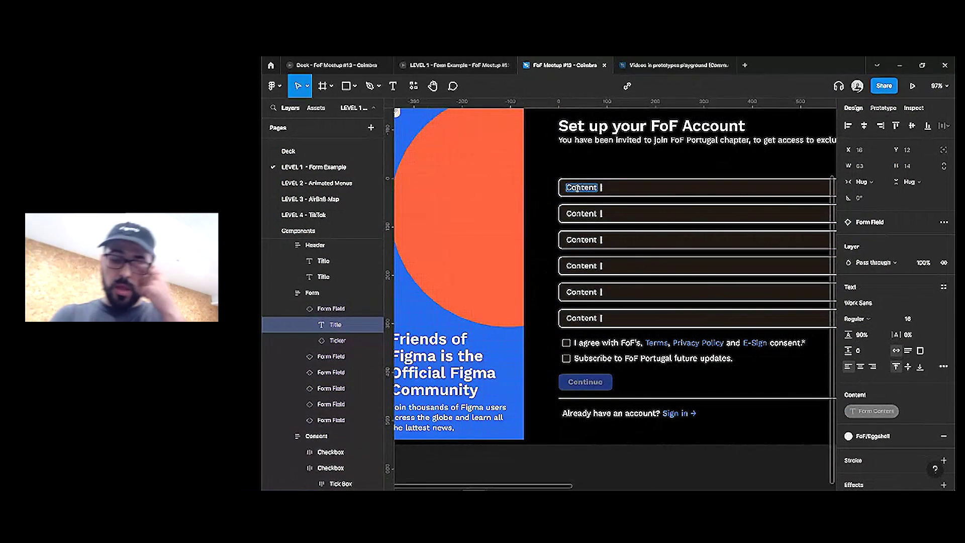
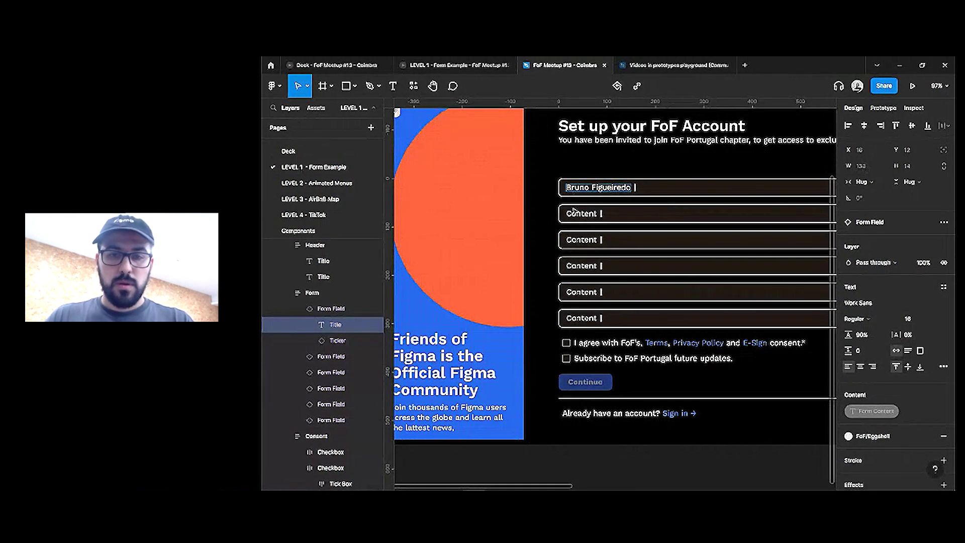
double_click(579, 212)
type("mail@mail.com")
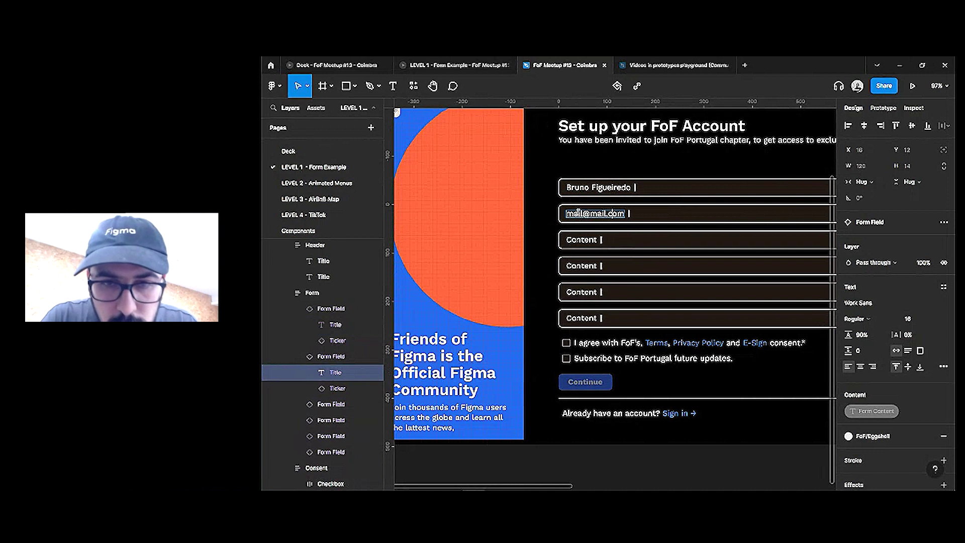
double_click(578, 240)
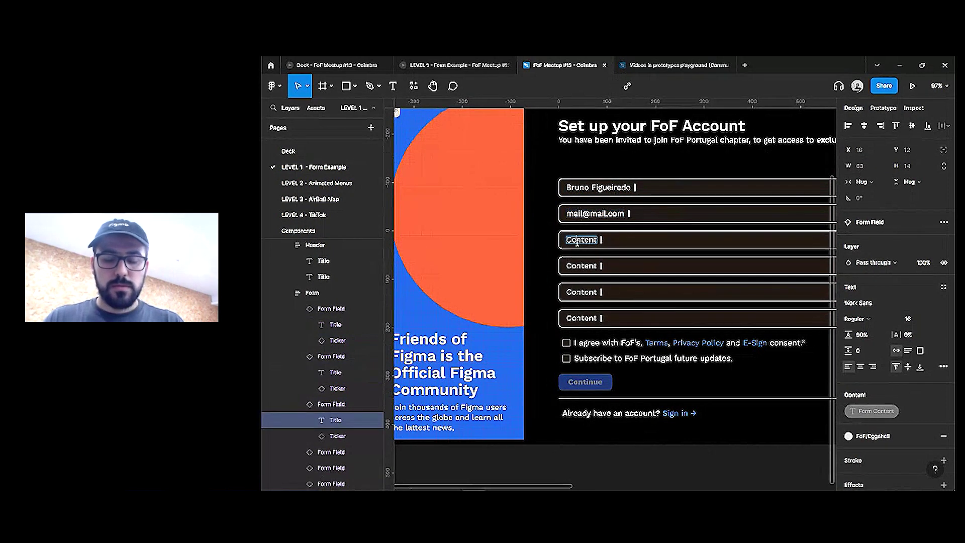
type("*****")
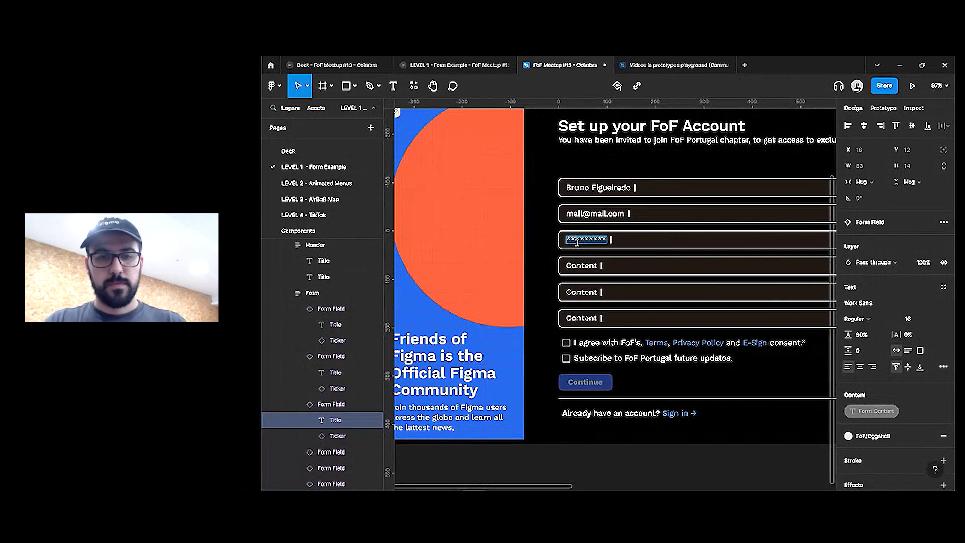
double_click(582, 266)
type("********")
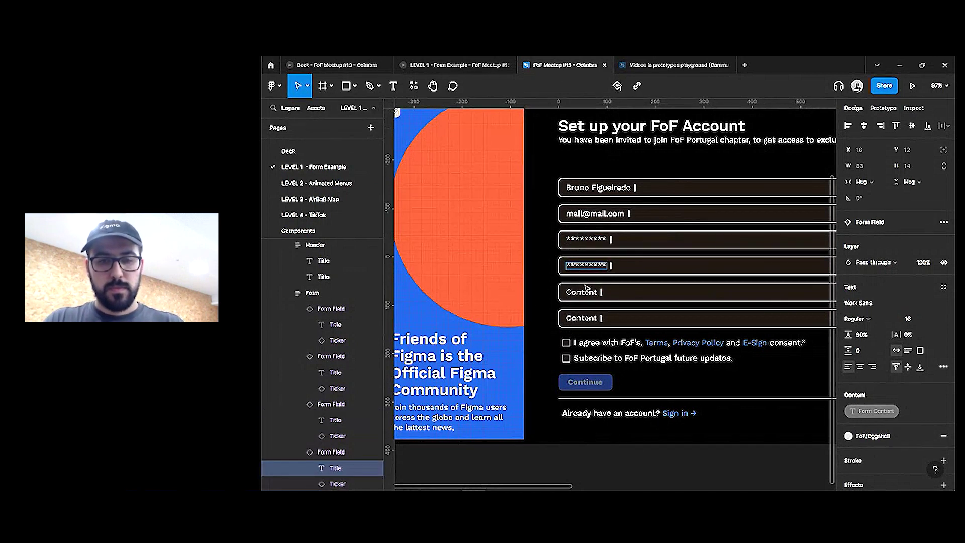
double_click(587, 292)
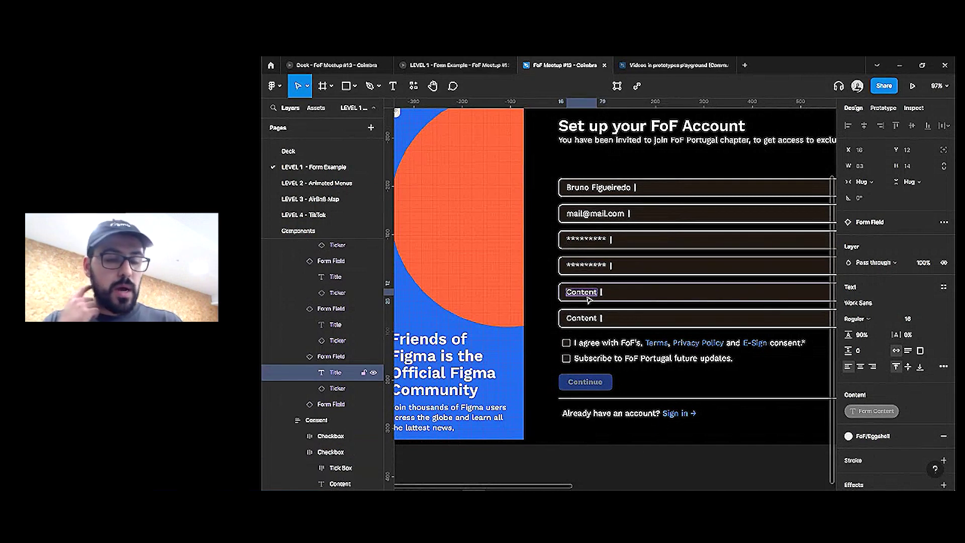
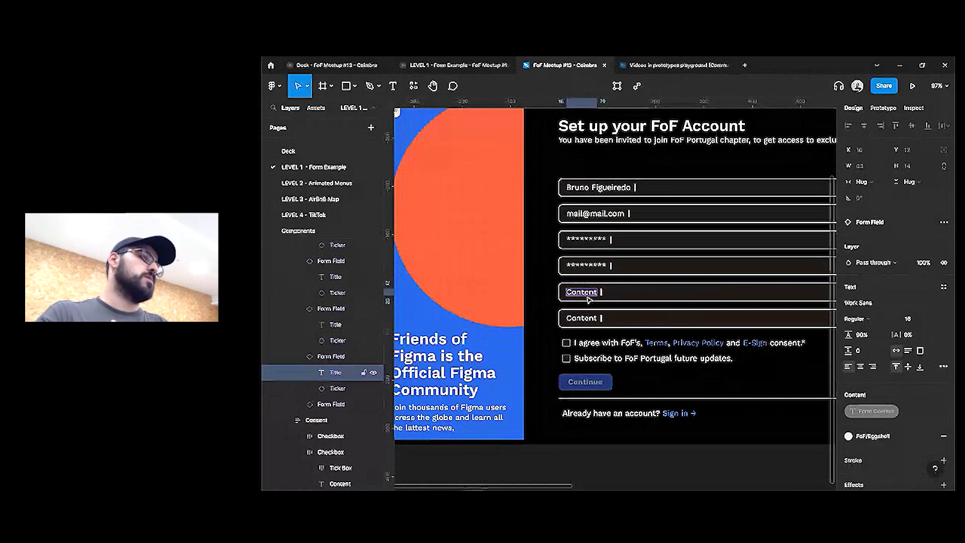
Change the fifth field's content to 'FoF' and the sixth field's to 'Communi'
double_click(589, 297)
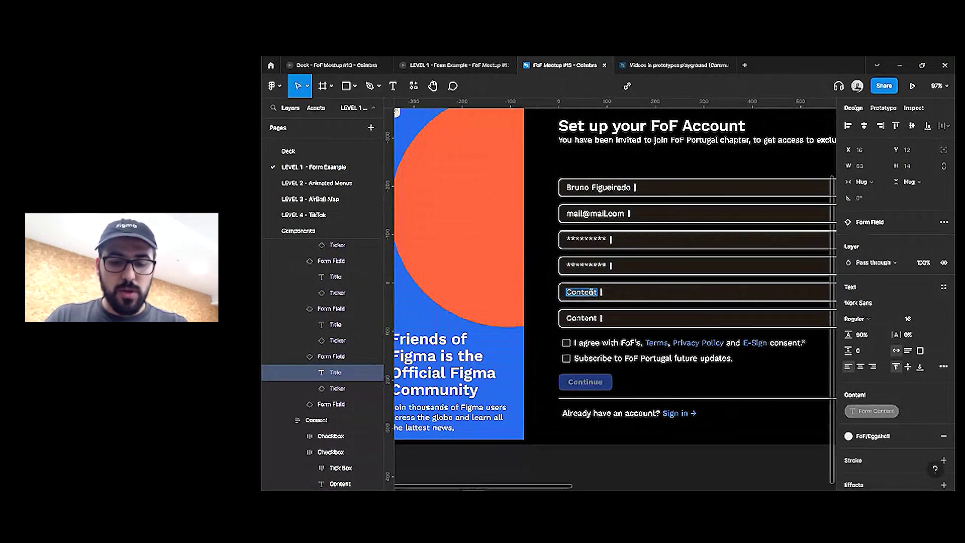
type("FoF")
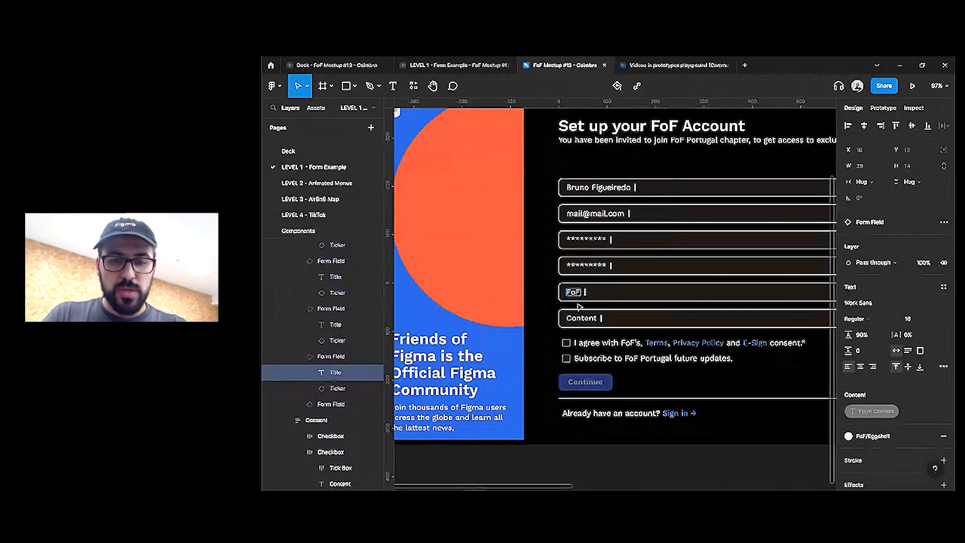
double_click(581, 318)
type("Communicate Advoca")
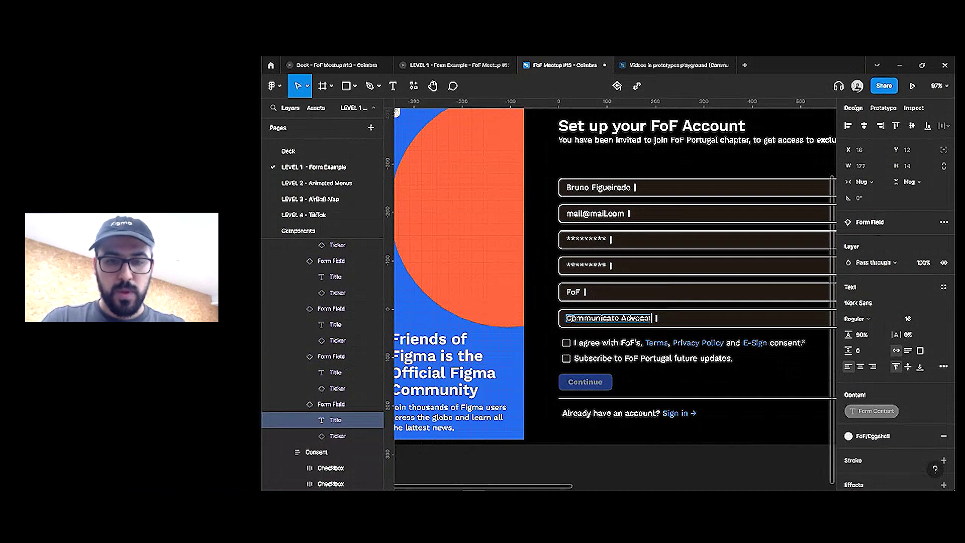
key("Escape")
Set all six Form Field instances to the Inactive state
scroll(590, 332, "down", 5)
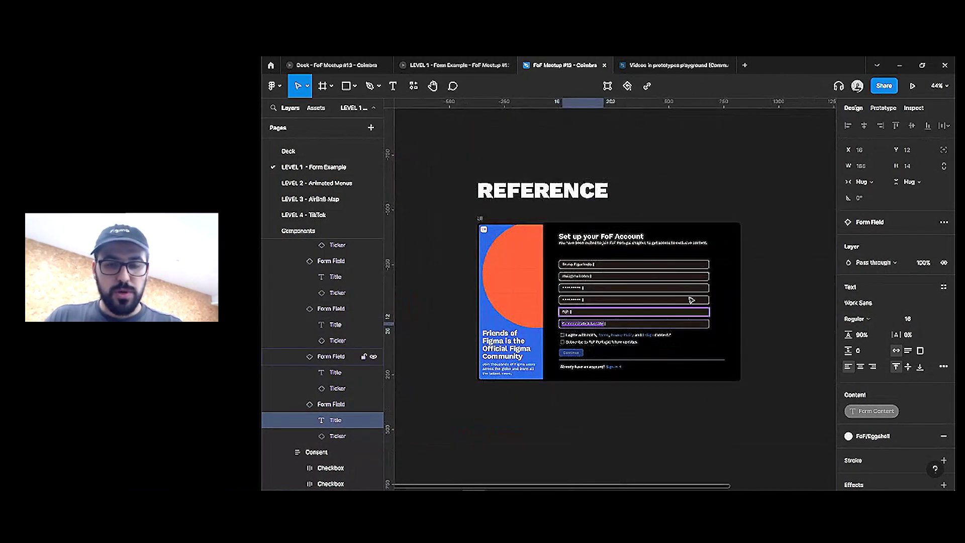
left_click(673, 266)
key("ctrl+a")
left_click(899, 270)
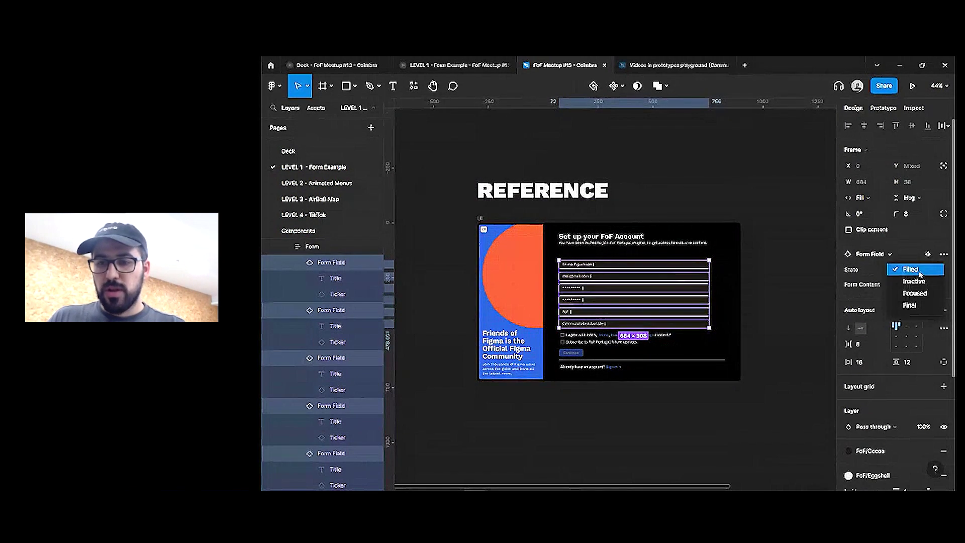
left_click(921, 283)
left_click(701, 179)
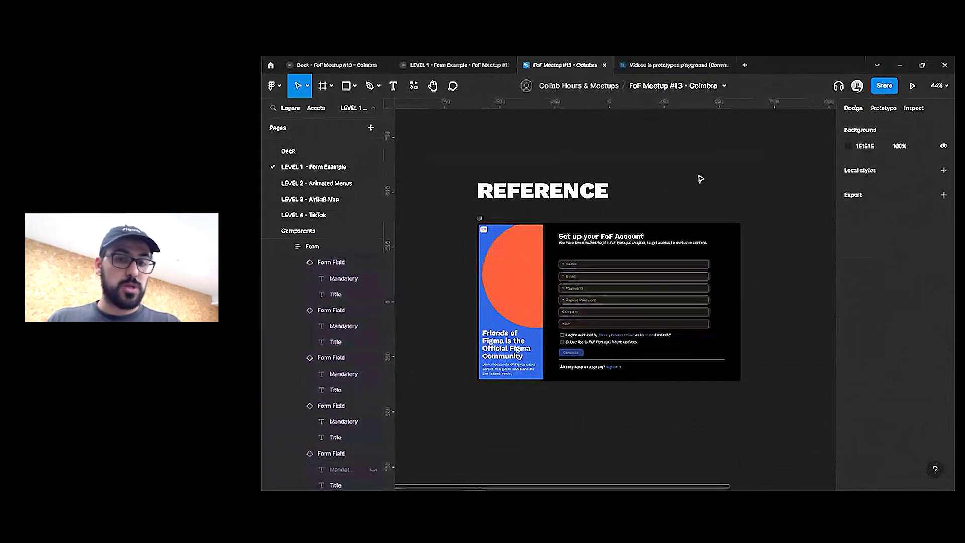
Try the Level 1 prototype's Email, Password and Repeat Password fields, then exit the viewer
left_click(417, 74)
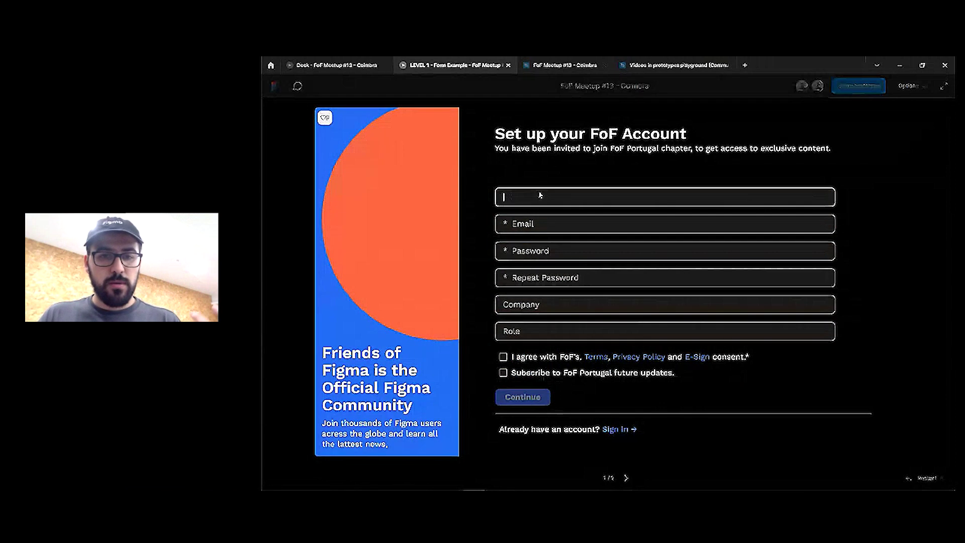
left_click(586, 223)
left_click(586, 254)
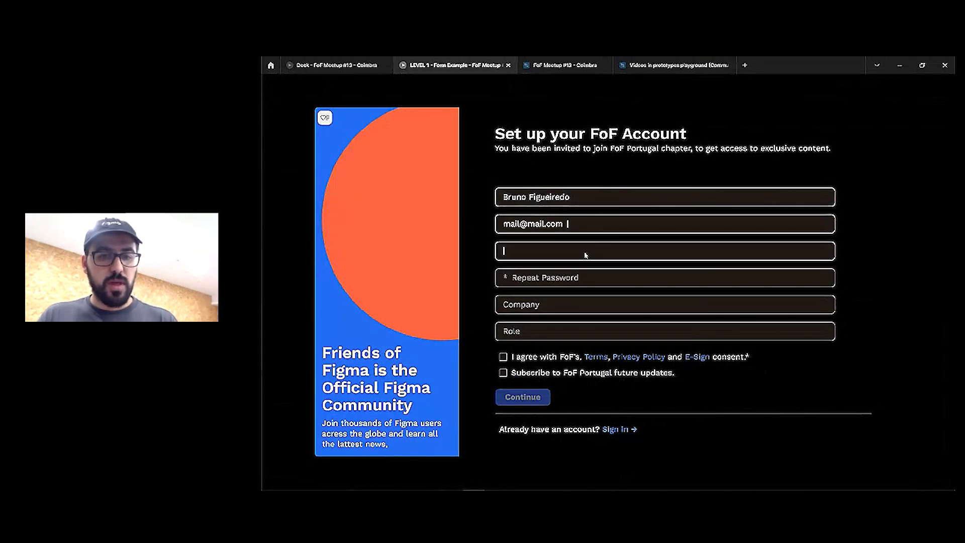
left_click(590, 282)
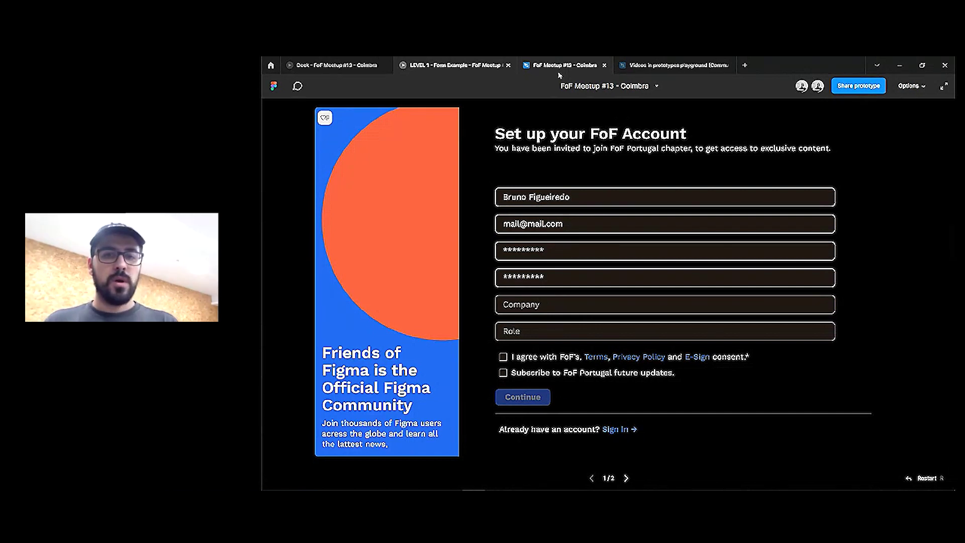
key("Escape")
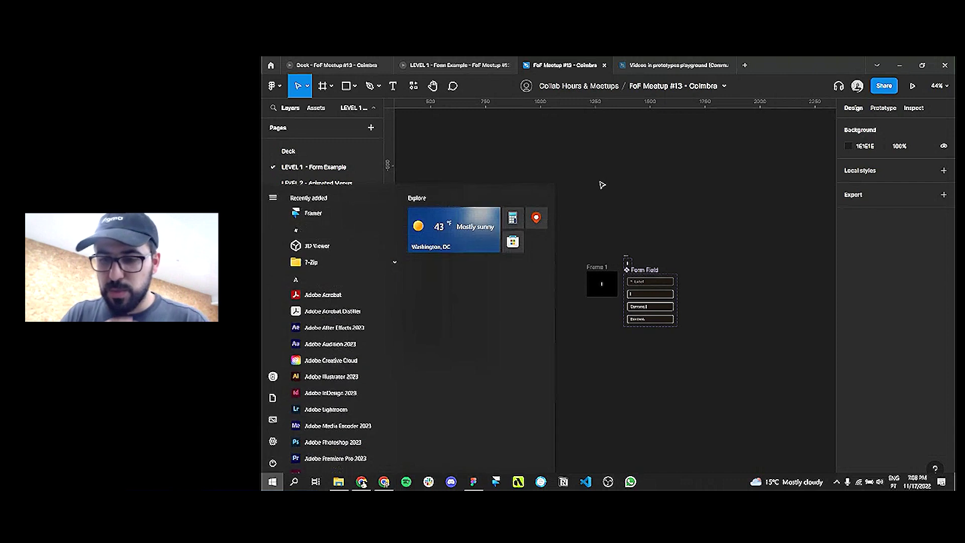
Select the first consent checkbox's tick box in the form
scroll(649, 339, "up", 2)
scroll(754, 318, "left", 10)
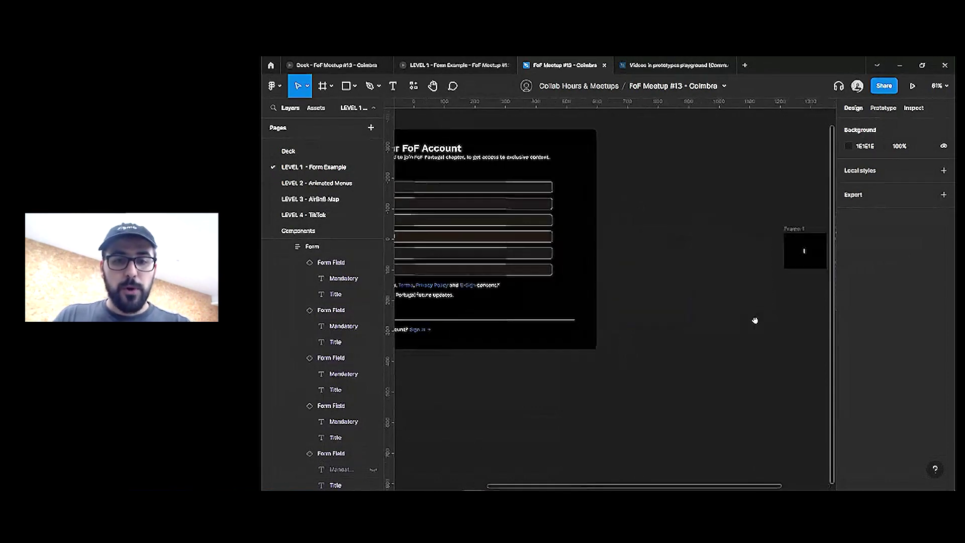
scroll(519, 318, "up", 5)
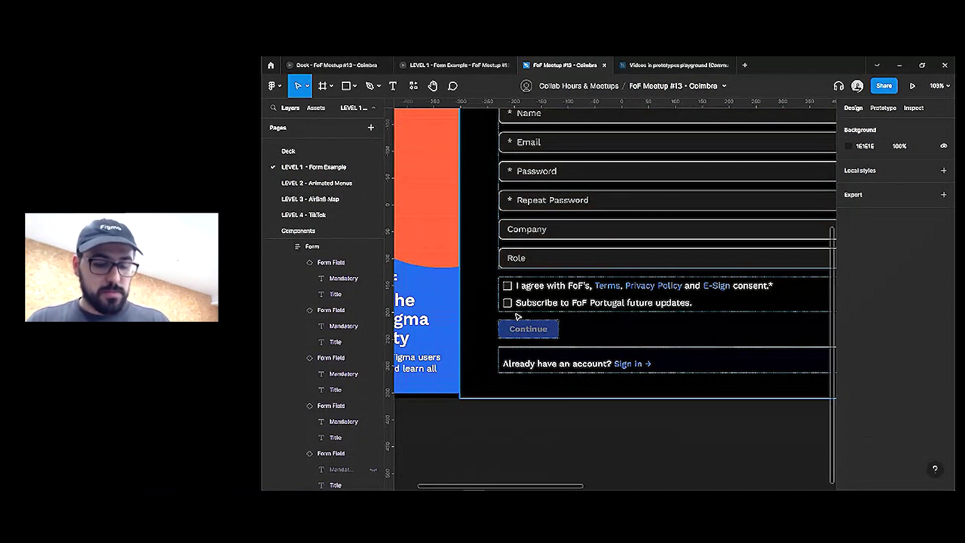
left_click(506, 286, "ctrl")
scroll(692, 268, "down", 5)
scroll(691, 268, "right", 10)
scroll(543, 216, "up", 5)
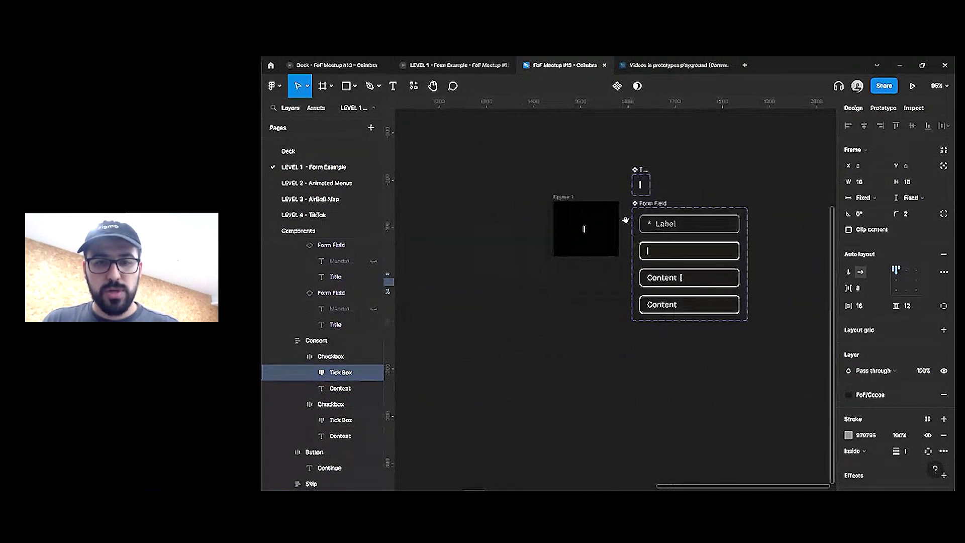
scroll(625, 220, "down", 2)
Rename Frame 1 to 'Tester'
left_click(560, 194)
double_click(561, 193)
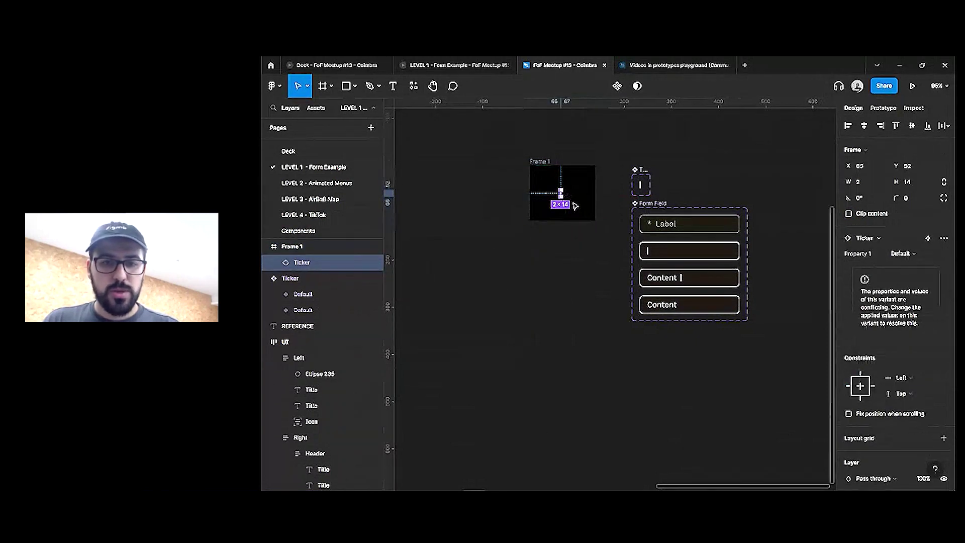
double_click(541, 162)
type("Tester")
key("Return")
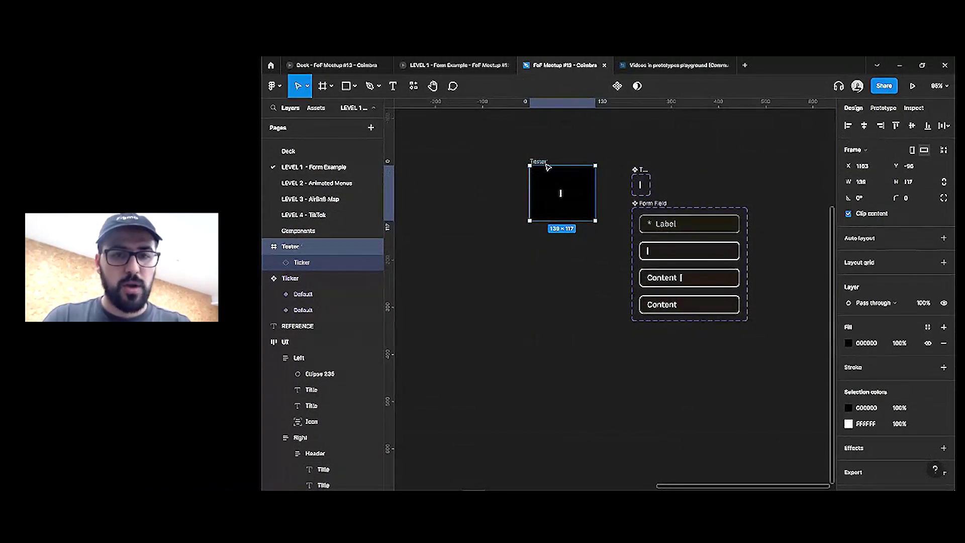
Paste the copied tick box onto the canvas
left_click(564, 219)
left_click(560, 192)
left_click(553, 176)
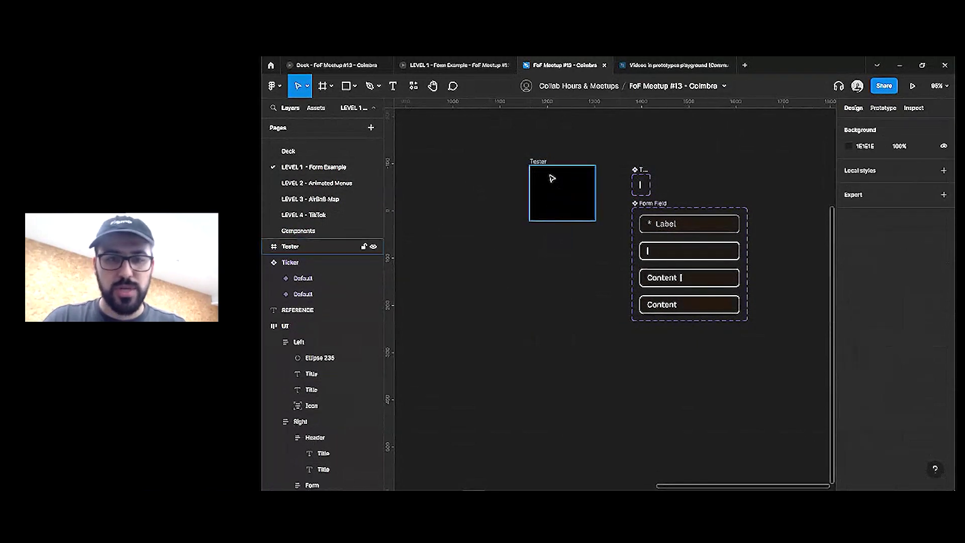
key("ctrl+v")
scroll(613, 301, "up", 5)
Duplicate the pasted tick box and draw an 8×8 ellipse dot inside the copy
left_click_drag(625, 302, 471, 252)
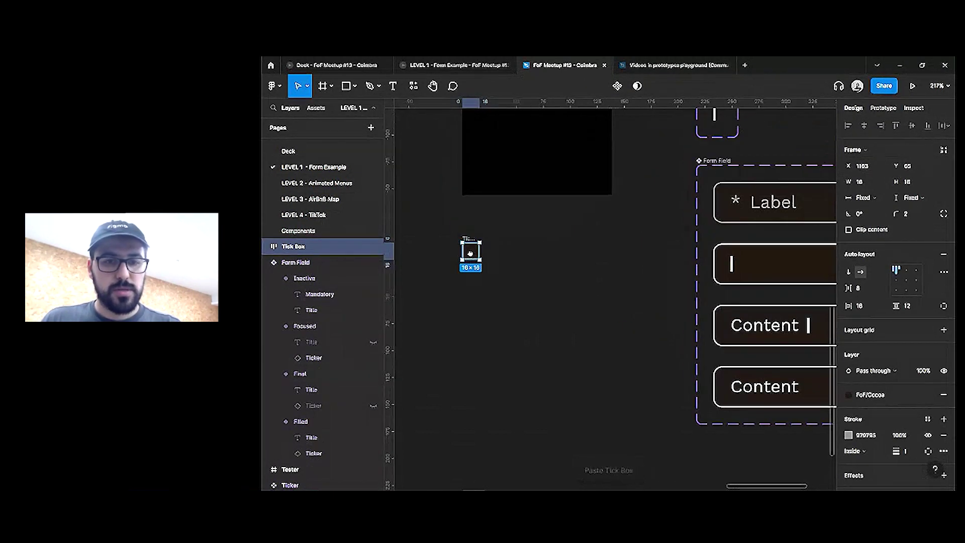
key("ctrl+d")
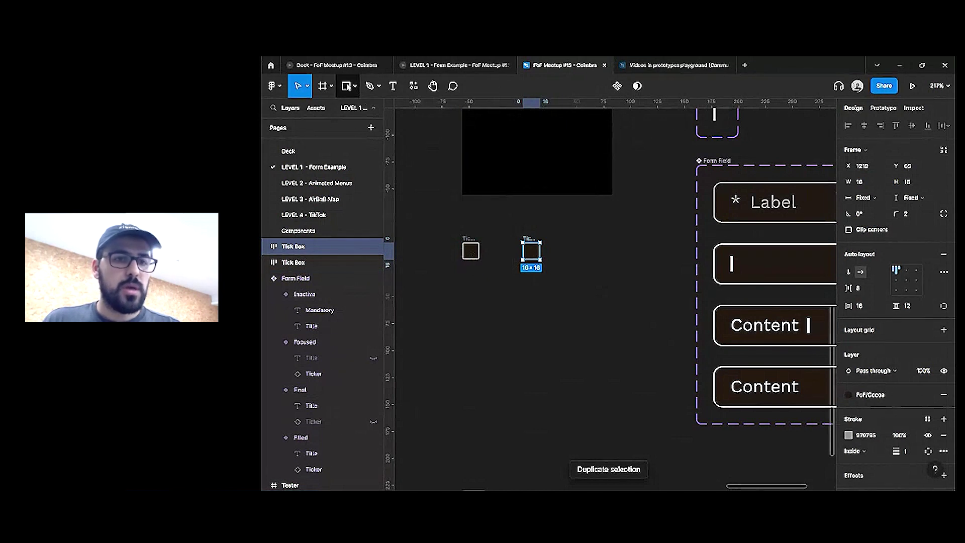
left_click(355, 86)
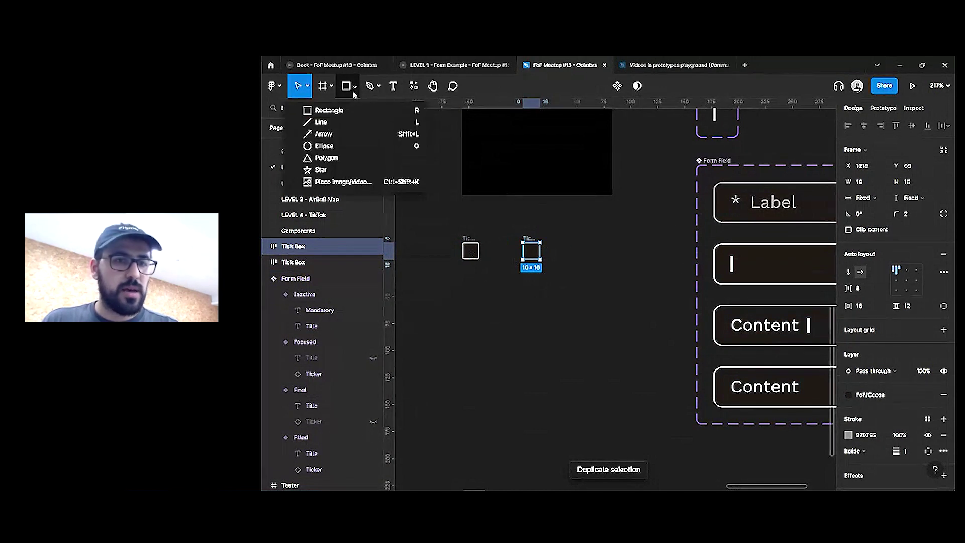
left_click(322, 144)
scroll(527, 250, "up", 3)
left_click_drag(536, 253, 551, 267)
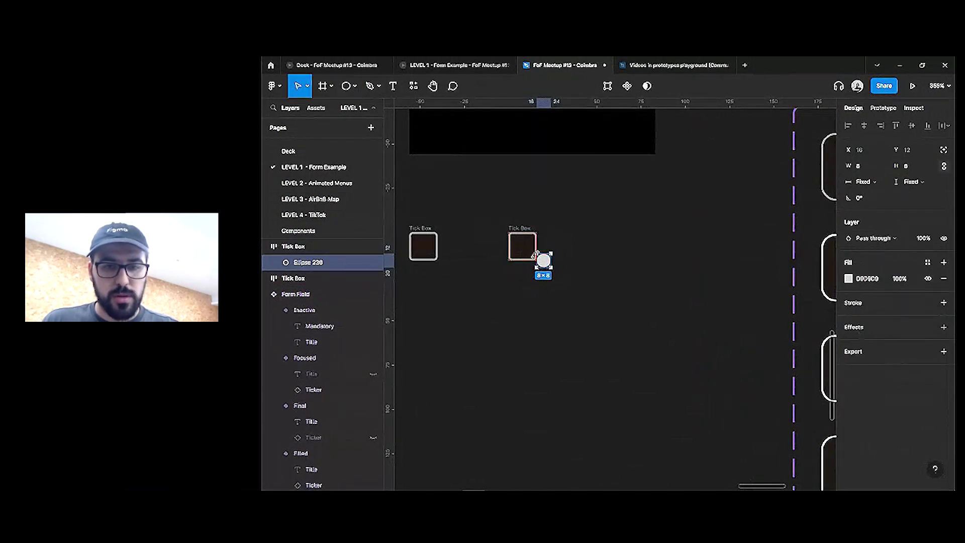
Centre both tick boxes' contents with horizontal padding 0
left_click(519, 228)
left_click(420, 228, "shift")
left_click(867, 325)
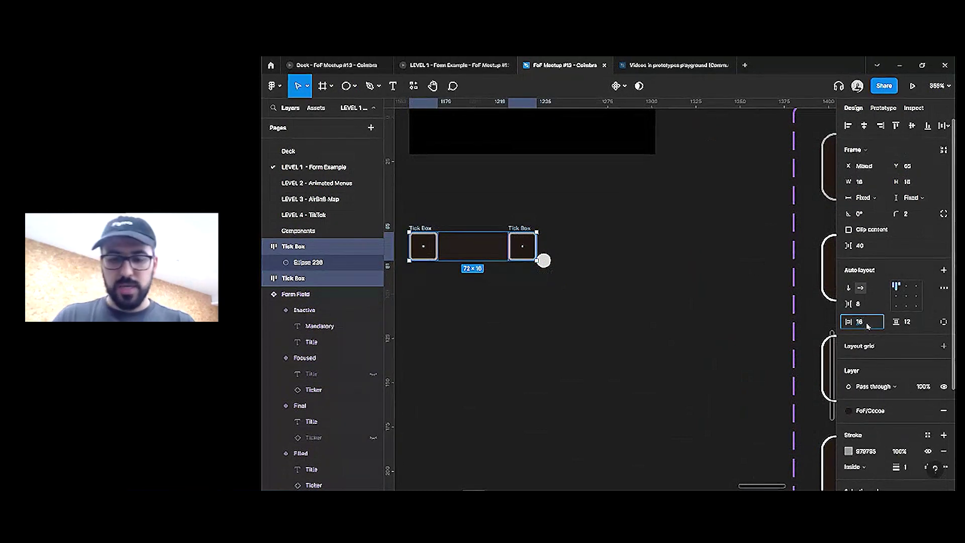
left_click(906, 296)
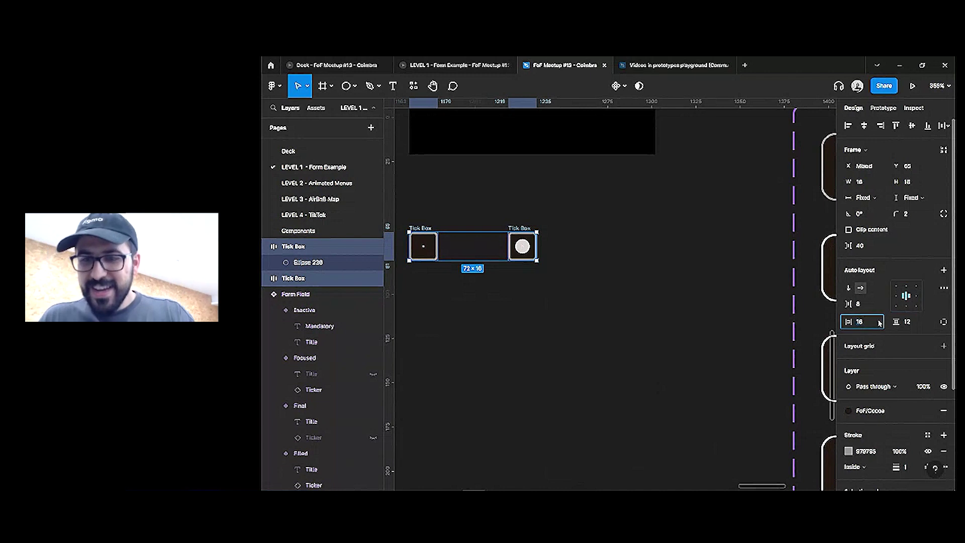
type("0")
key("Tab")
type("0")
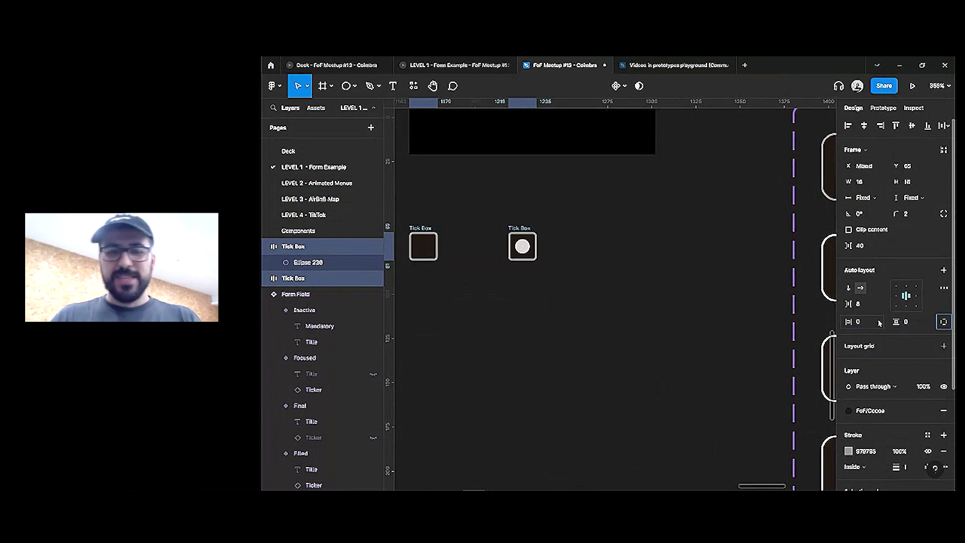
Place the dotted tick box beside the empty one and give its dot the blue brand fill style
left_click(550, 213)
left_click(525, 257)
left_click_drag(525, 258, 470, 260)
key("Return")
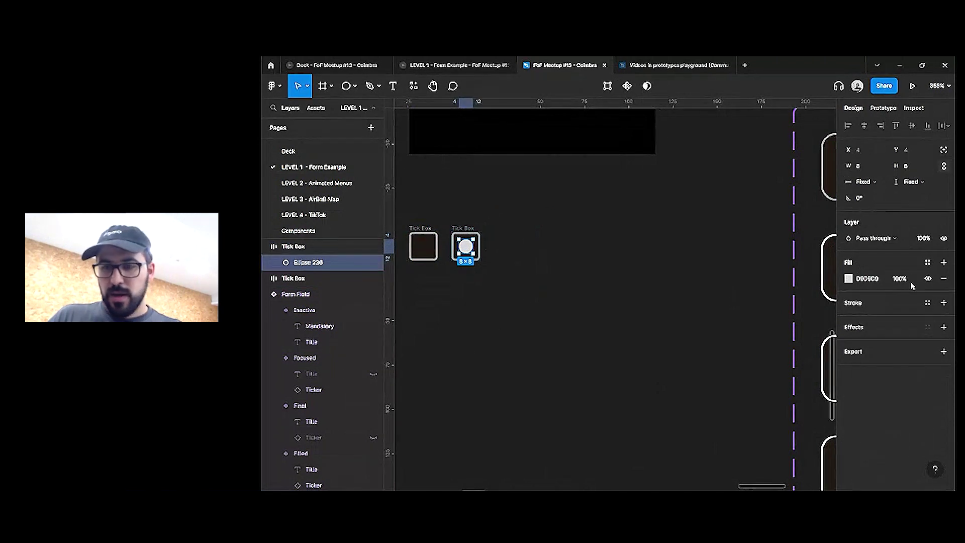
left_click(928, 262)
left_click(873, 373)
left_click(571, 308)
Select both tick boxes together for making a component set
scroll(588, 292, "left", 2)
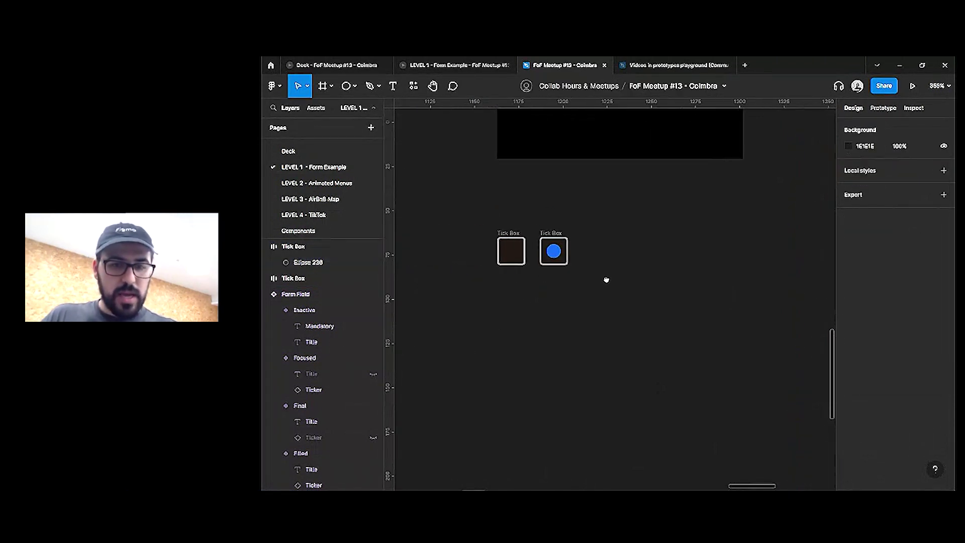
left_click_drag(486, 217, 614, 283)
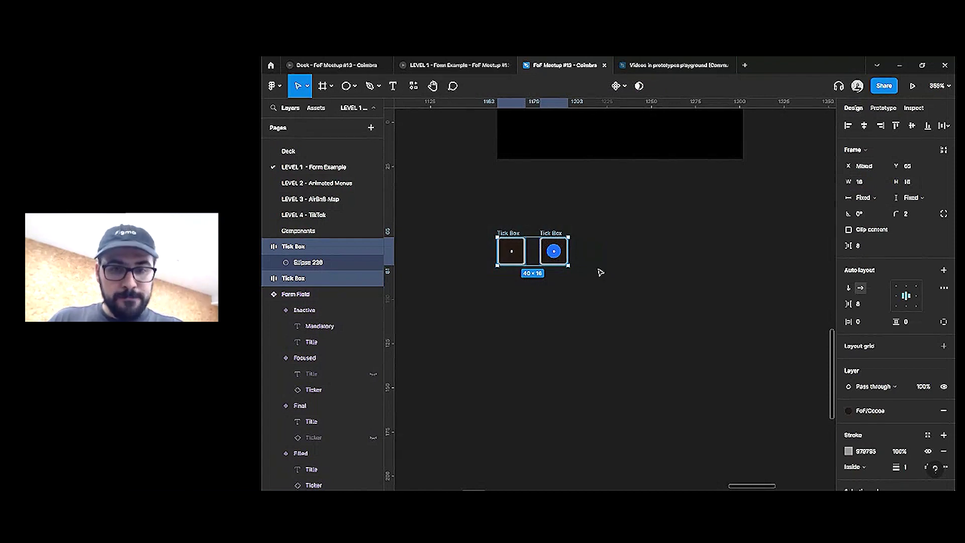
scroll(591, 260, "down", 3)
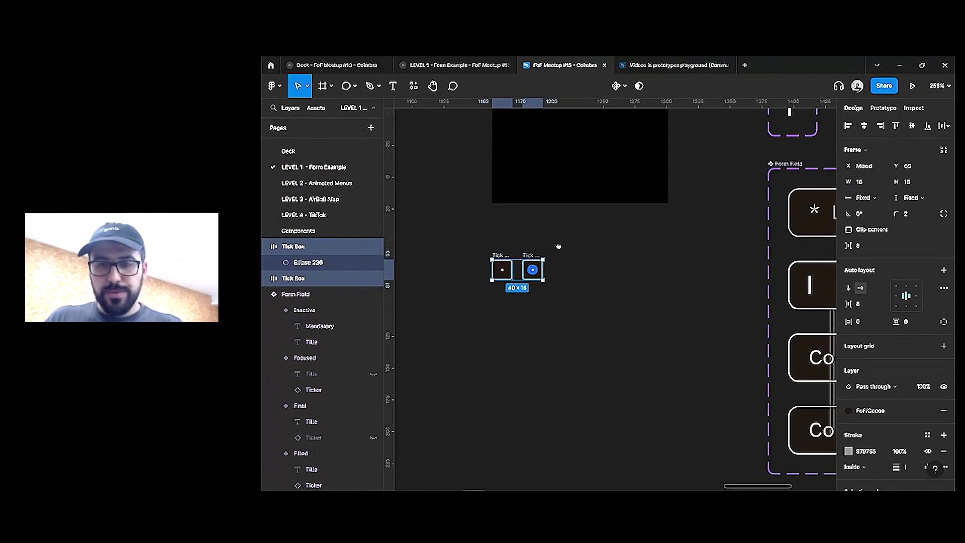
left_click(562, 256)
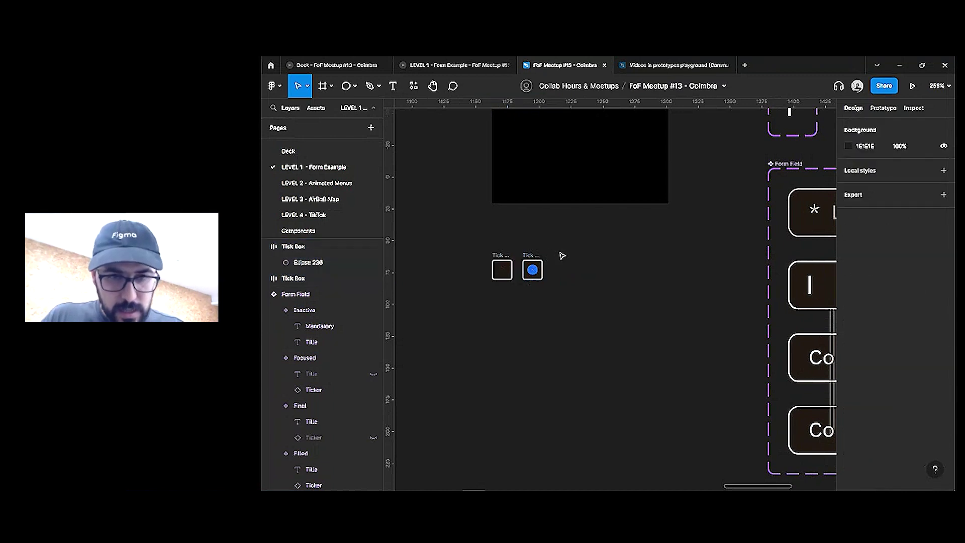
left_click_drag(472, 242, 620, 312)
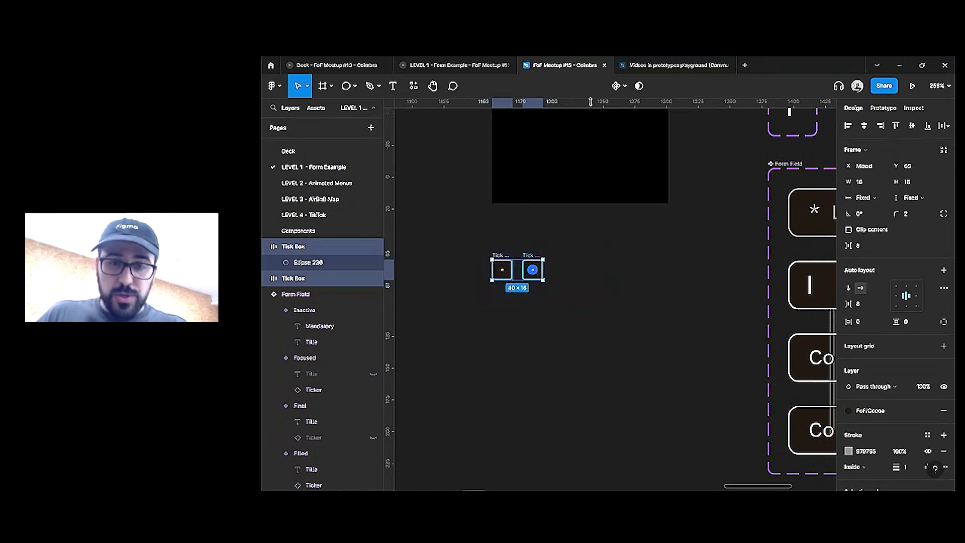
left_click(625, 87)
Combine the tick boxes into a component set named 'Checkbox'
left_click(611, 135)
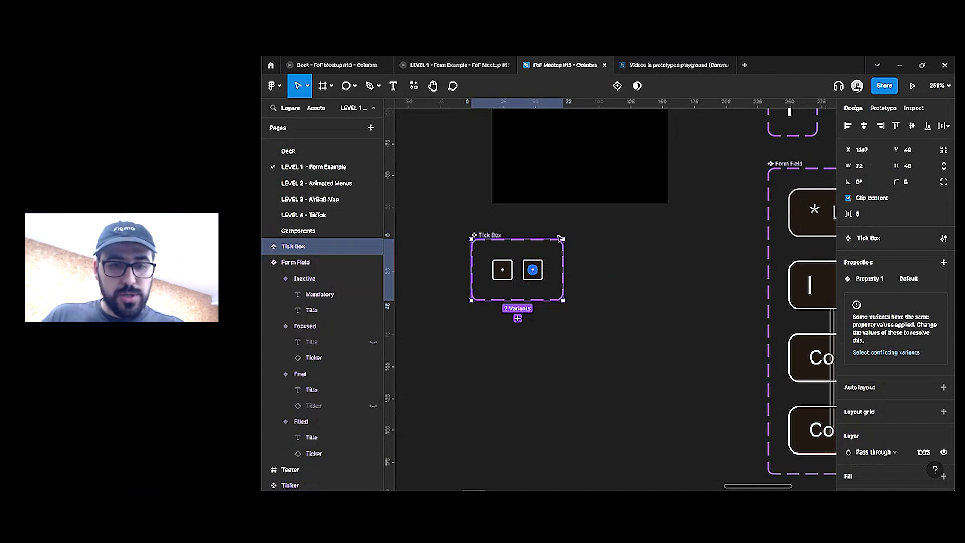
left_click_drag(555, 249, 551, 240)
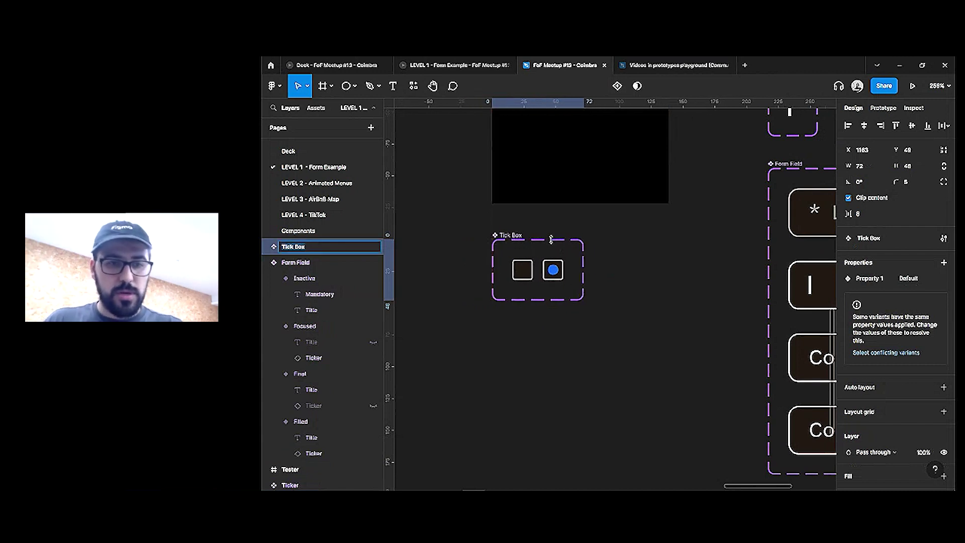
type("Checkbox")
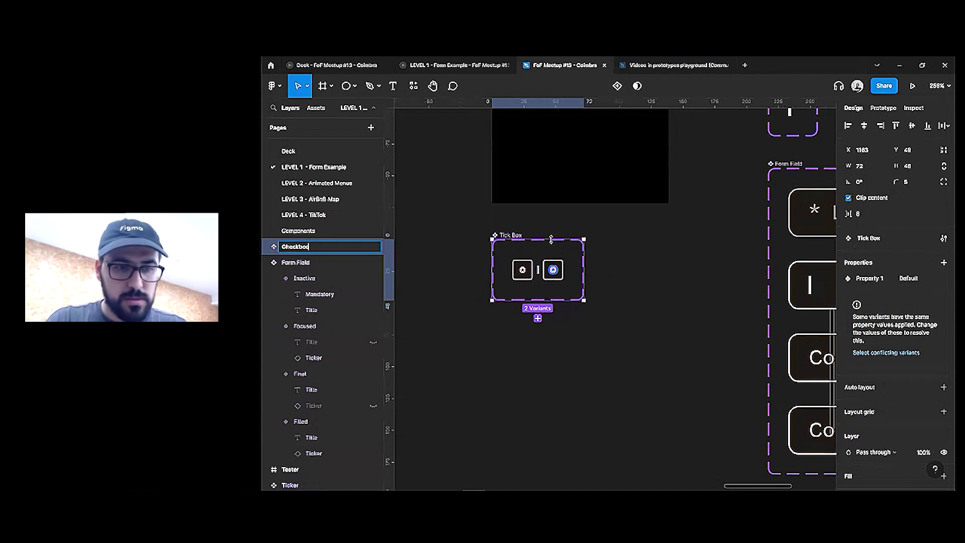
key("Return")
Add an On click, Change to interaction from the empty variant to the filled one
left_click(892, 108)
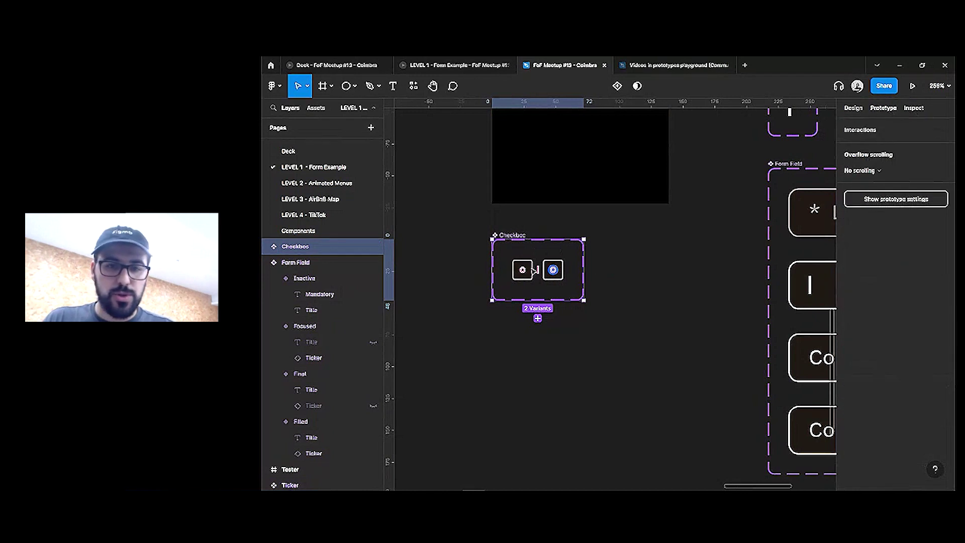
left_click(525, 262)
mouse_move(533, 270)
left_mouse_down()
mouse_move(553, 270)
mouse_move(525, 270)
left_mouse_up()
left_click(553, 270)
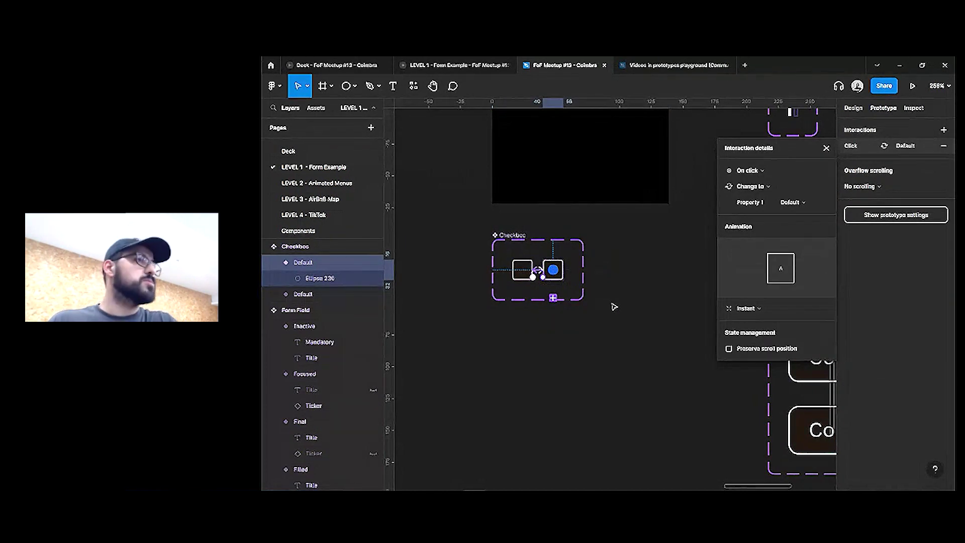
left_click(626, 306)
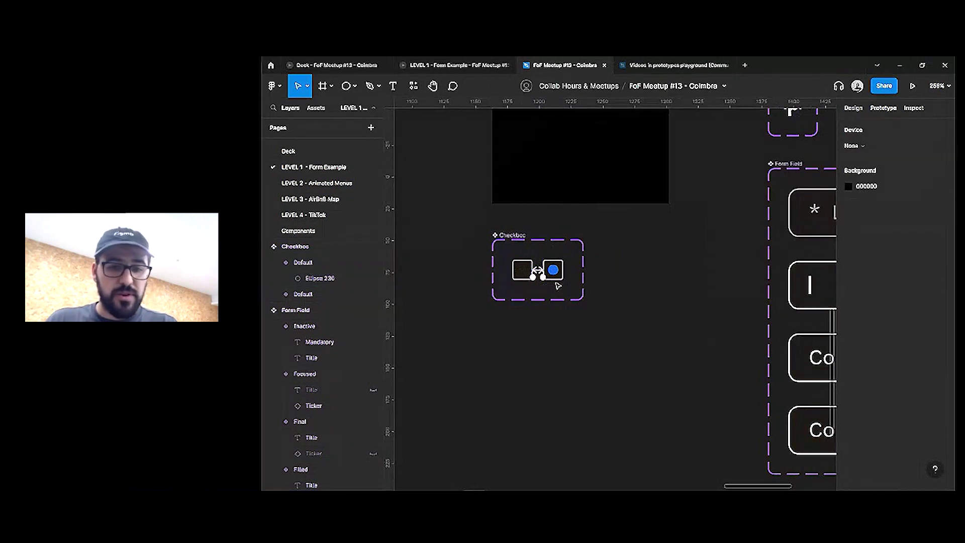
left_click(529, 277)
scroll(538, 297, "down", 5)
Select the tick boxes in both consent rows of the form
scroll(628, 311, "right", 6)
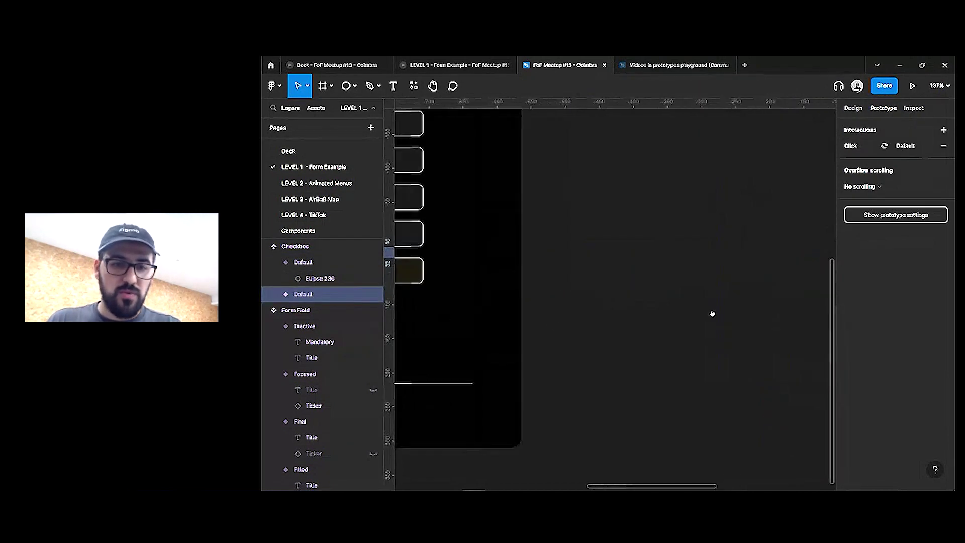
scroll(653, 309, "up", 4)
left_click(514, 264)
left_click(516, 281, "shift")
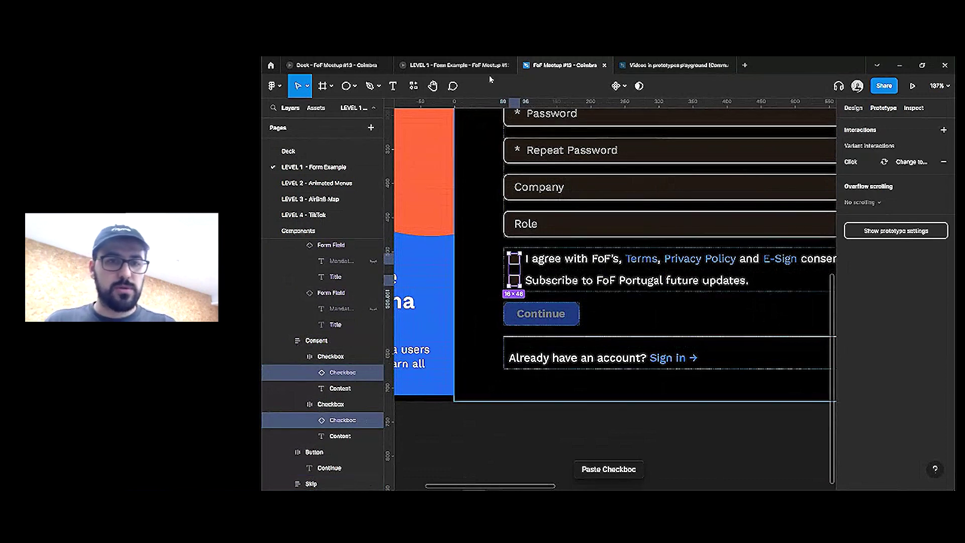
Preview the sign-up prototype and toggle the consent checkboxes
left_click(455, 64)
left_click(503, 372)
left_click(504, 357)
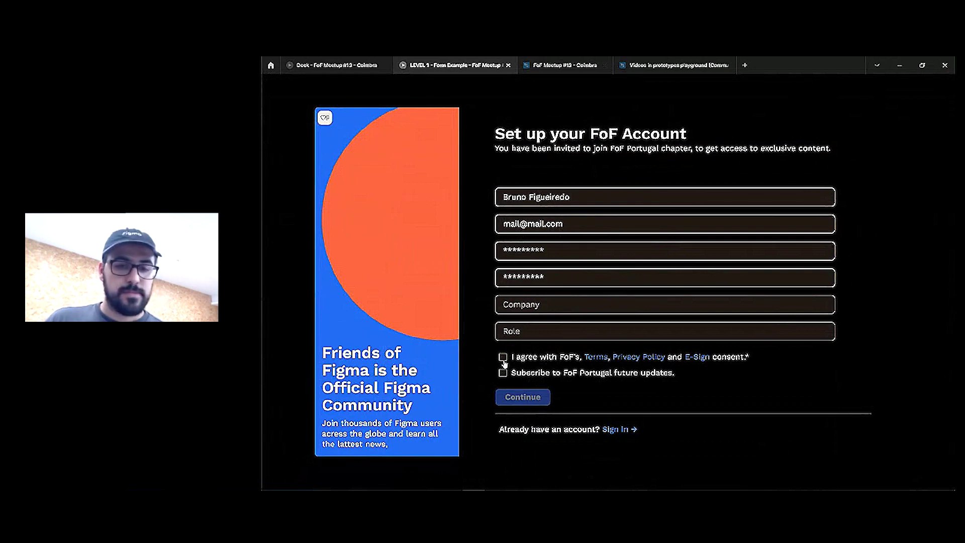
left_click(560, 66)
Delete the stray checkbox inside the Continue button
scroll(560, 312, "up", 1)
left_click(572, 314)
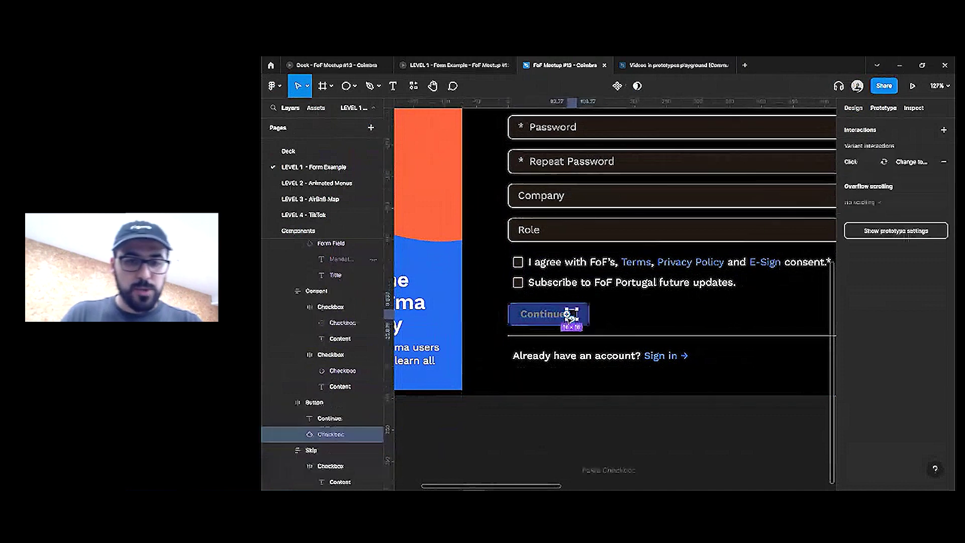
key("Delete")
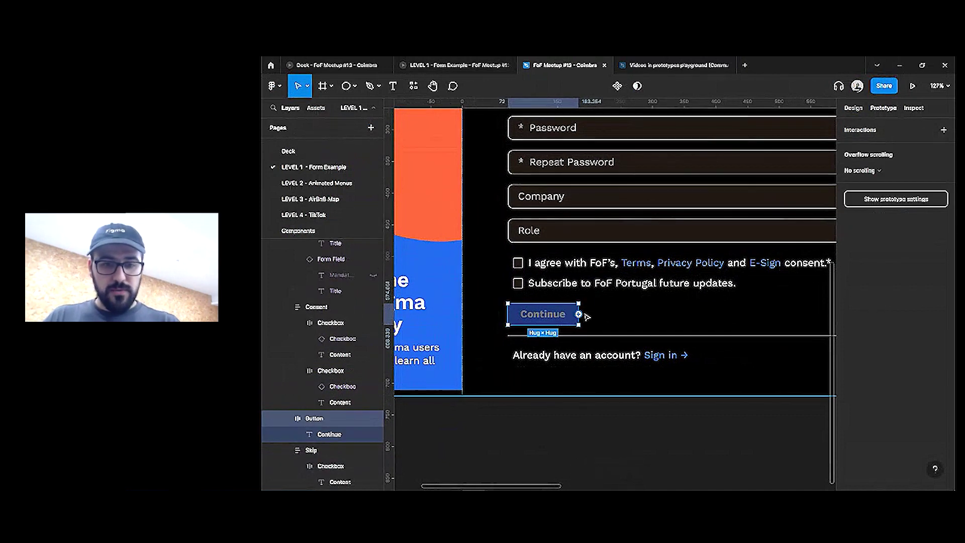
key("shift+2")
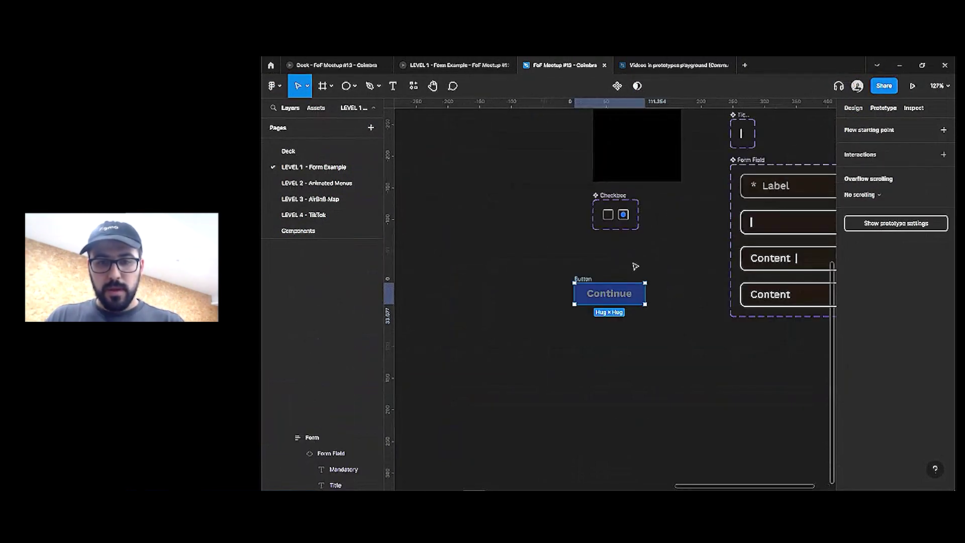
Paste a Continue copy below the original with FoF/Cobalt fill and White text
key("ctrl+v")
scroll(628, 291, "up", 5)
left_click_drag(688, 236, 691, 308)
left_click(853, 107)
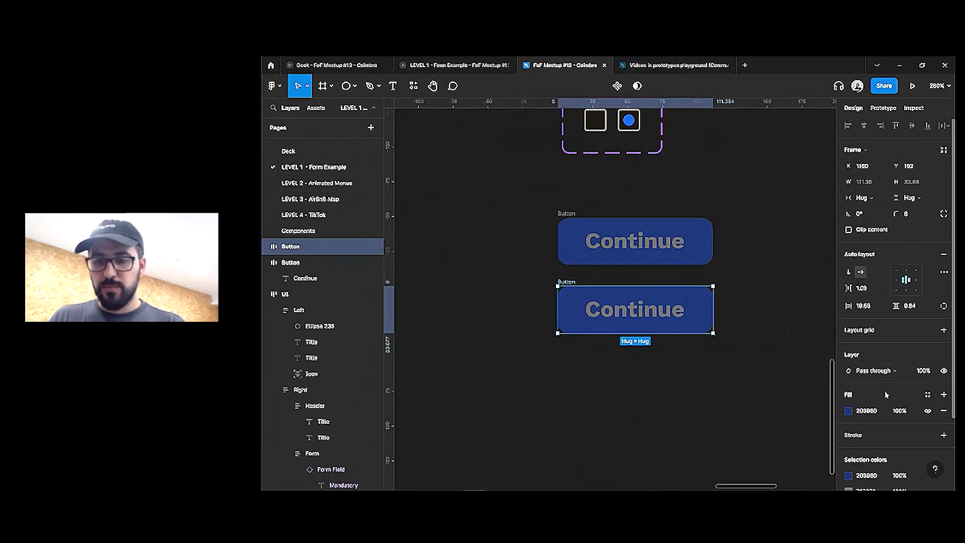
left_click(928, 395)
left_click(872, 475)
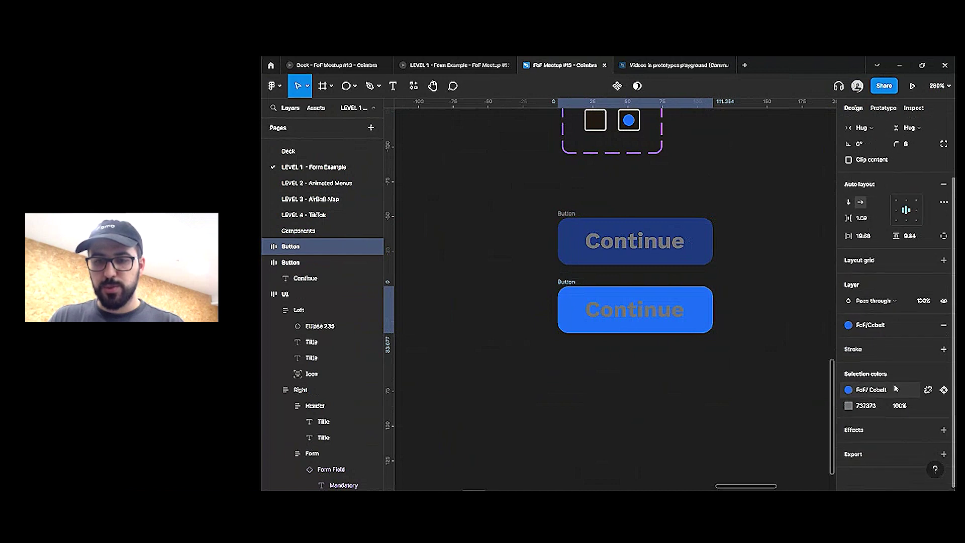
left_click(927, 404)
left_click(759, 437)
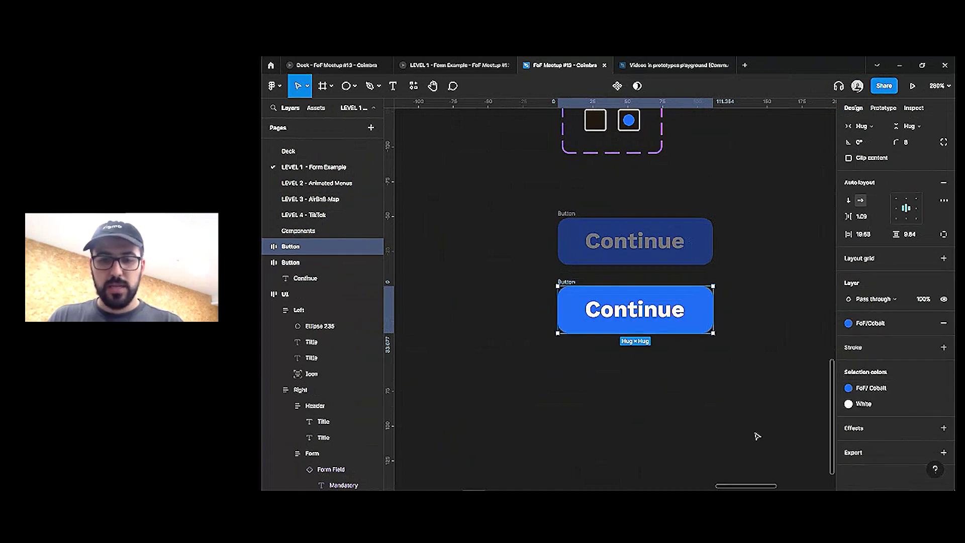
Duplicate the cobalt button and change the duplicate's fill to FoF/Tangerine
key("ctrl+d")
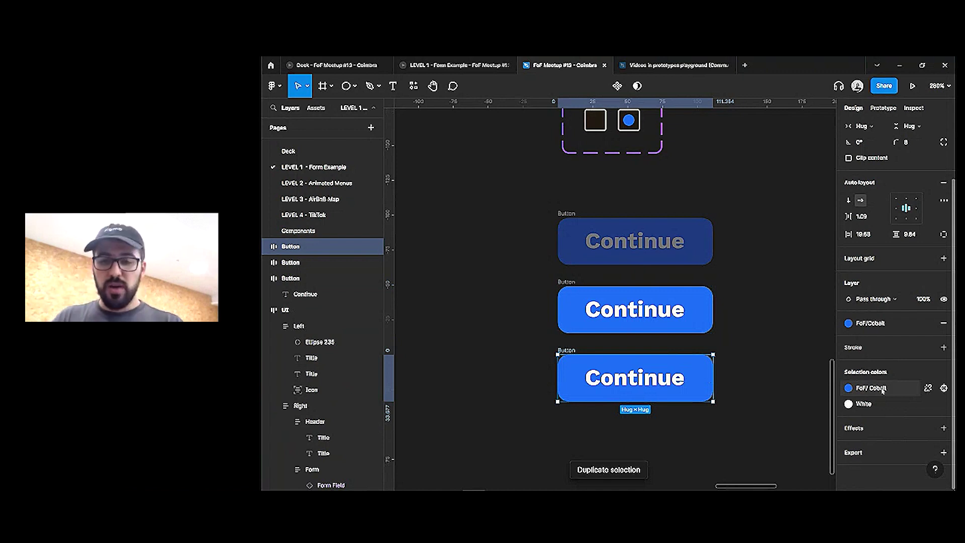
left_click(883, 390)
left_click(775, 470)
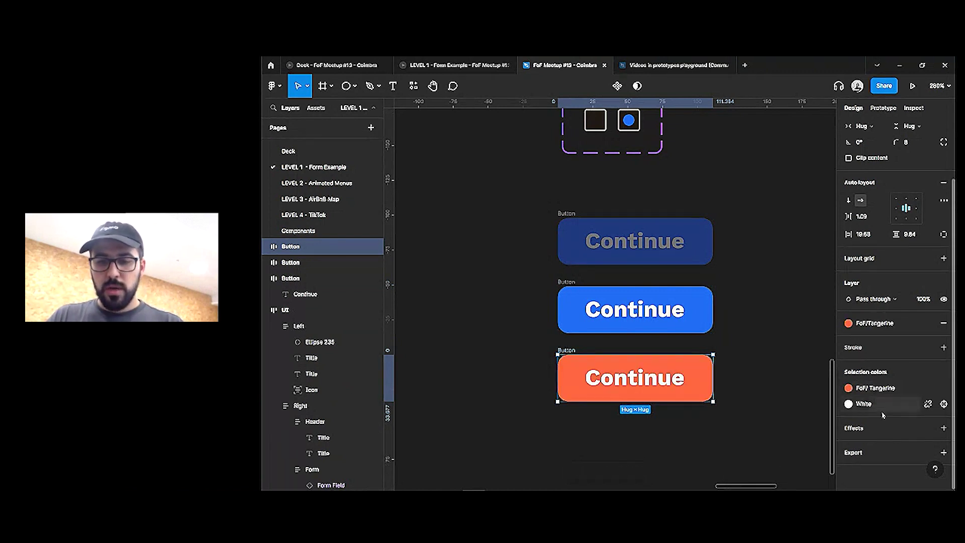
left_click(864, 404)
left_click(697, 350)
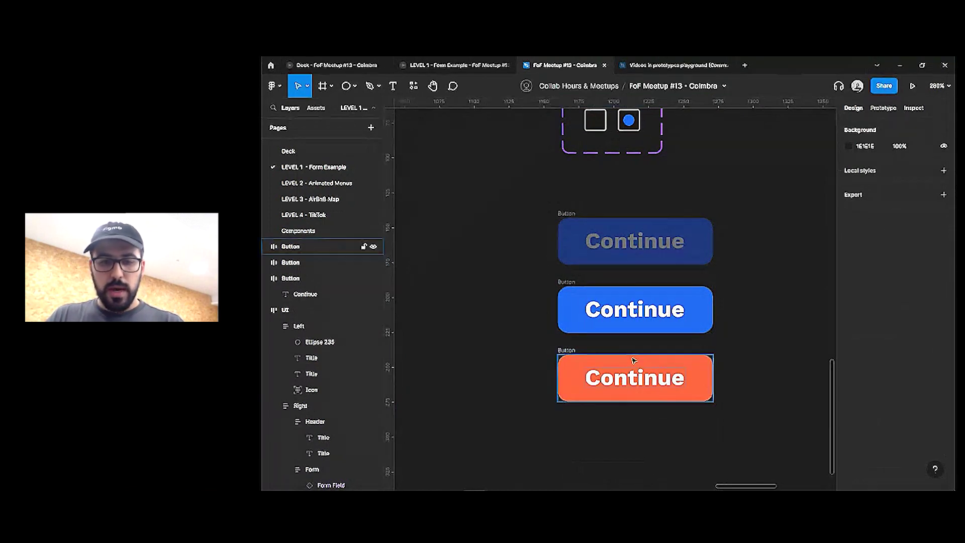
Give the orange button a 2-px White inside stroke, then select all three buttons
left_click(701, 361)
left_click(928, 419)
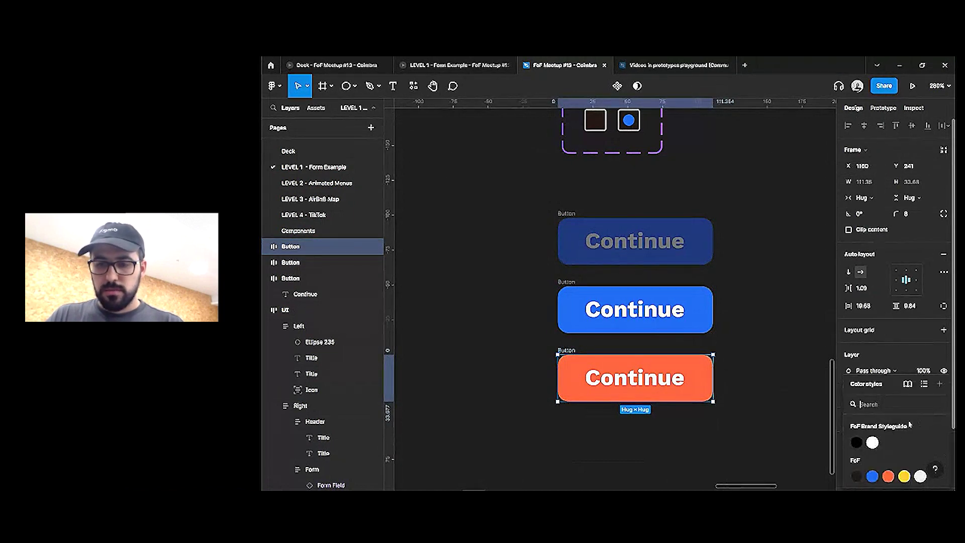
left_click(873, 442)
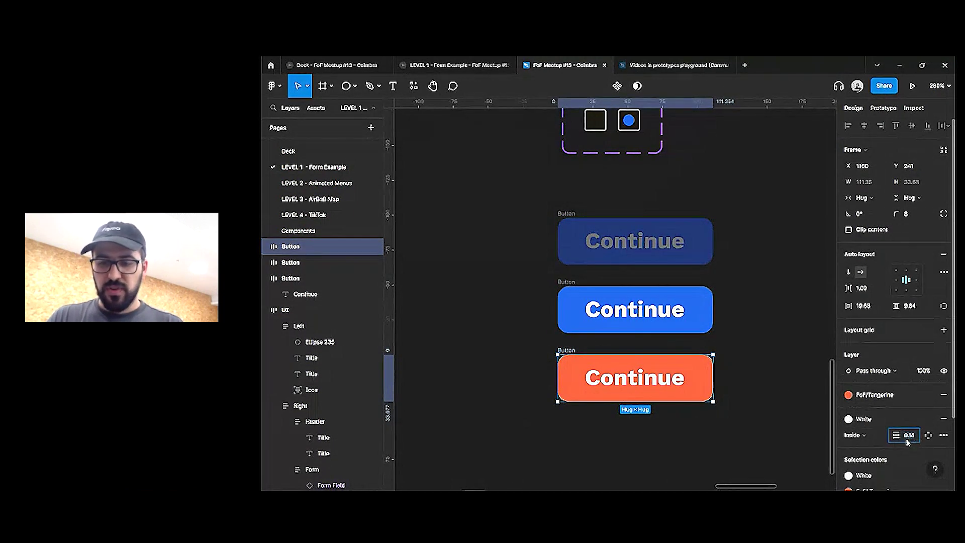
key("Return")
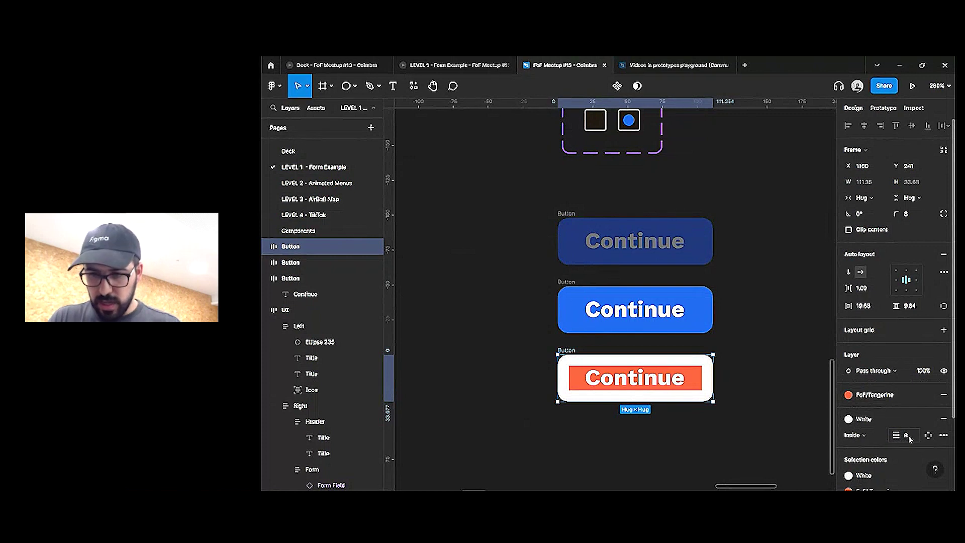
key("Down")
key("Down")
key("Down")
key("Down")
key("Down")
key("Down")
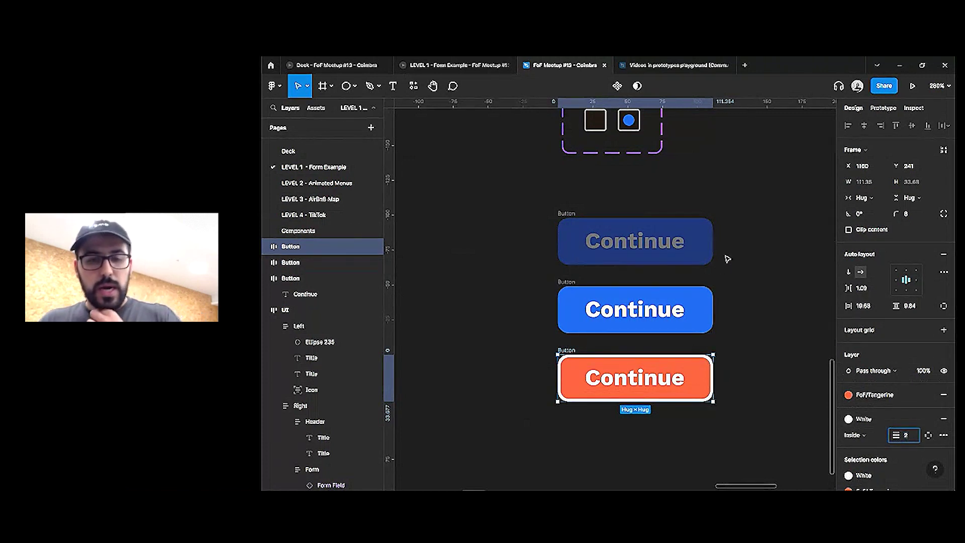
left_click_drag(767, 172, 504, 450)
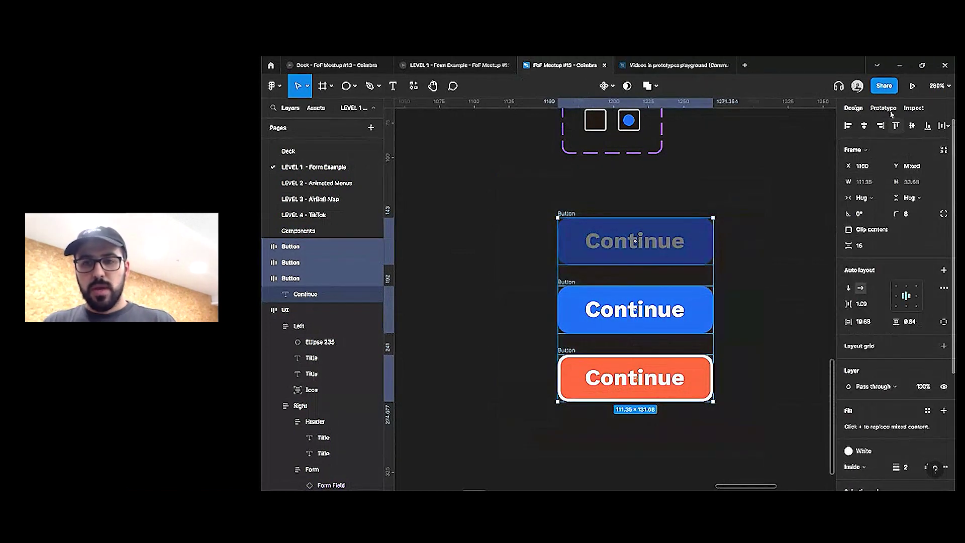
Combine the three buttons into a component set and rename its property to 'Type'
left_click(607, 86)
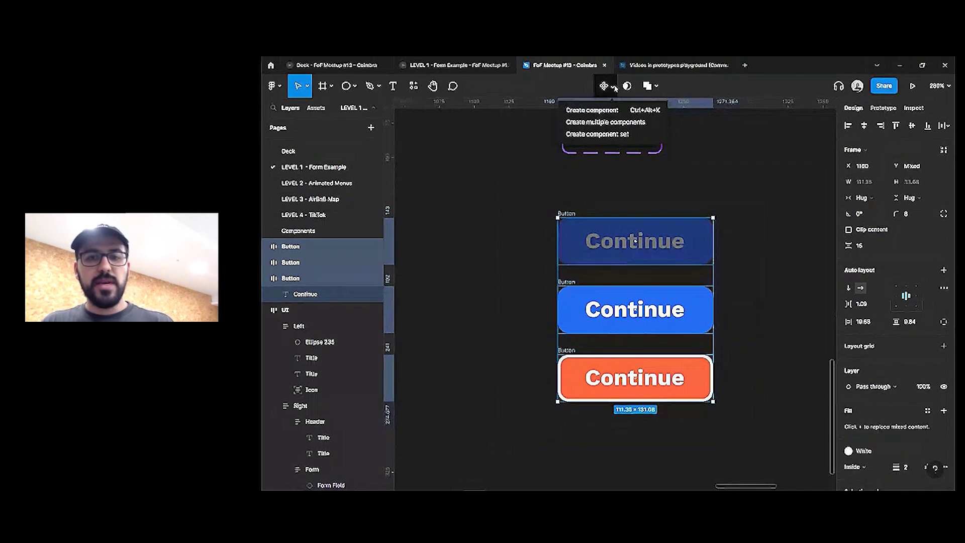
left_click(618, 134)
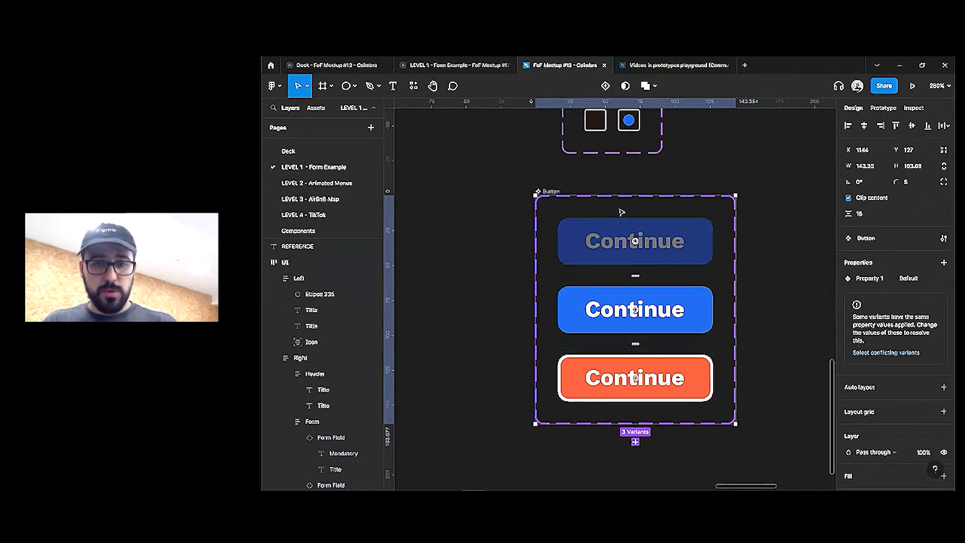
double_click(881, 279)
key("Return")
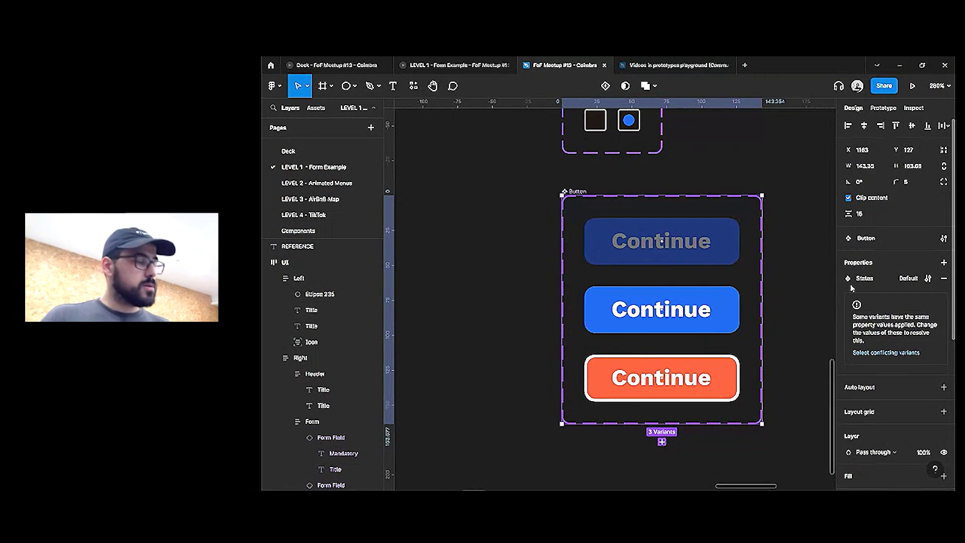
double_click(871, 280)
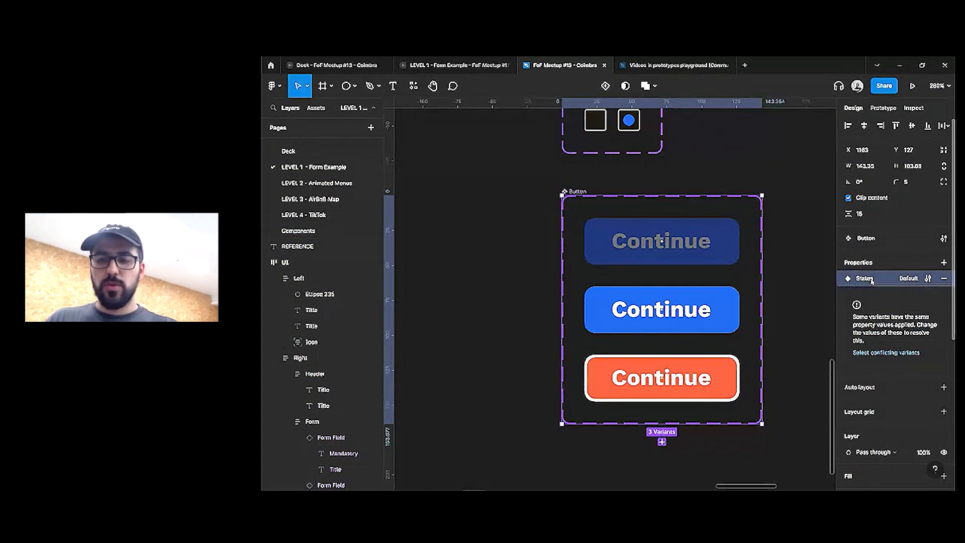
type("Typ")
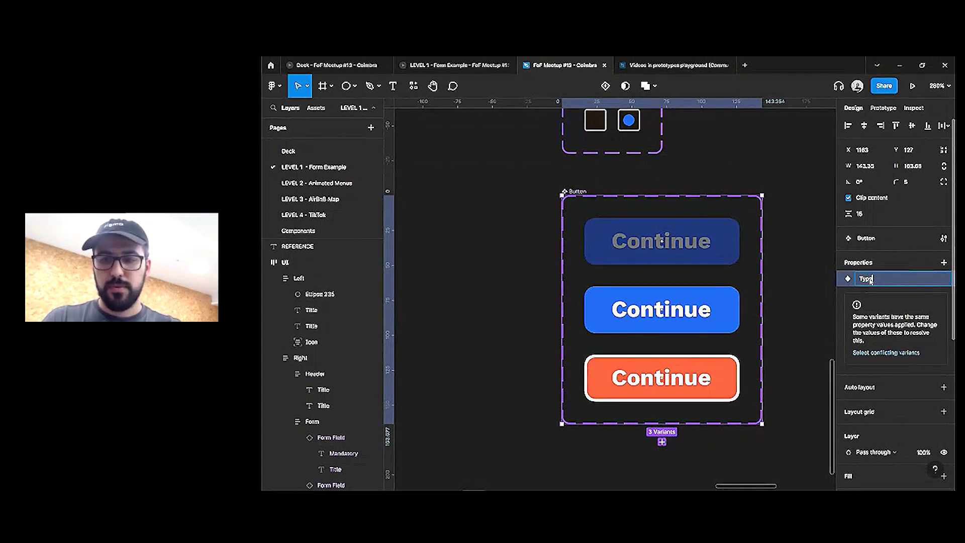
type("e")
key("Return")
Add a new variant property named 'Hover'
left_click(944, 263)
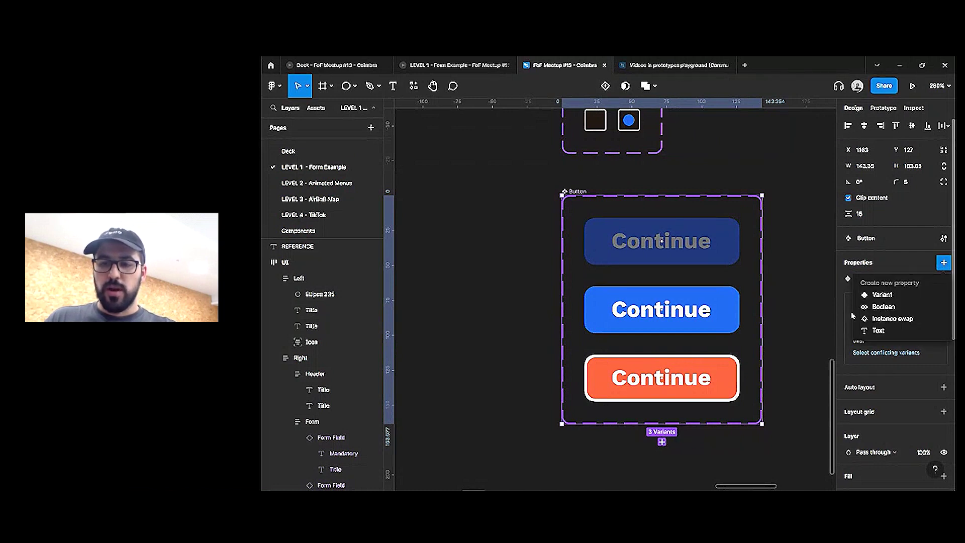
left_click(881, 295)
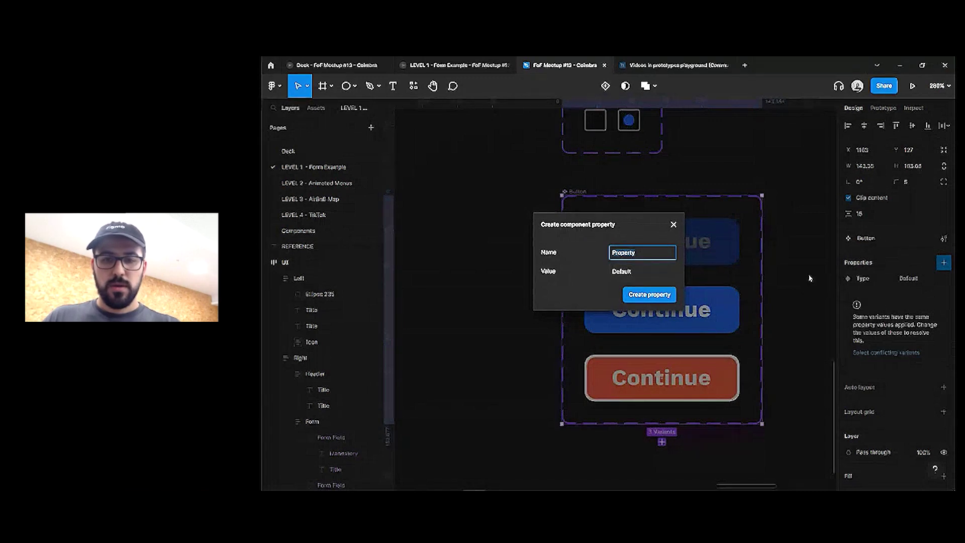
type("Hover")
key("Return")
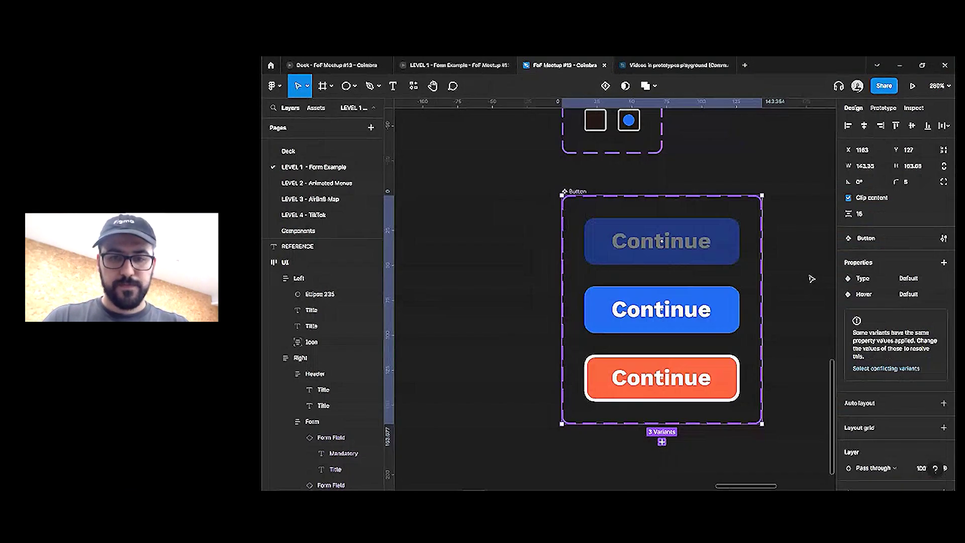
left_click(701, 308)
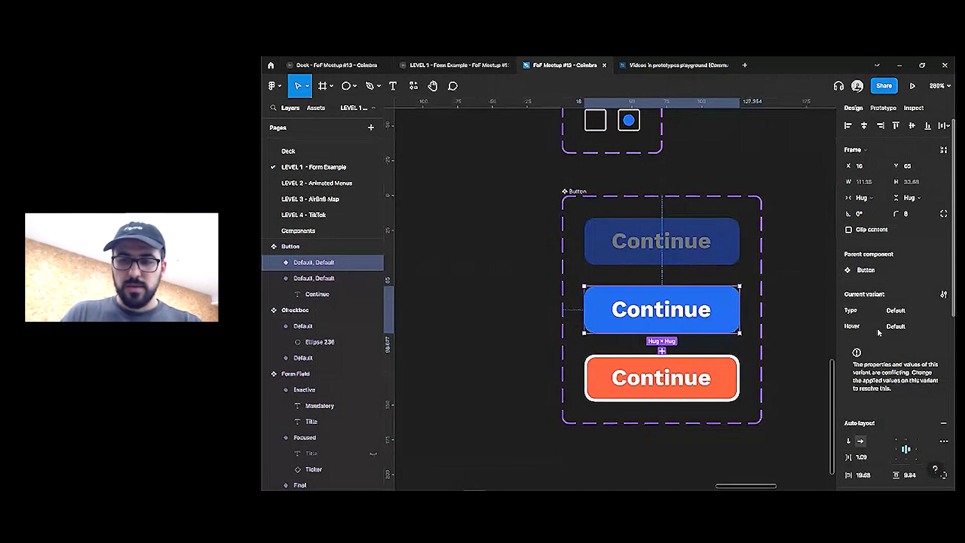
Set Type to Active on the cobalt and orange variants and Inactive on the dark one
left_click(679, 377, "shift")
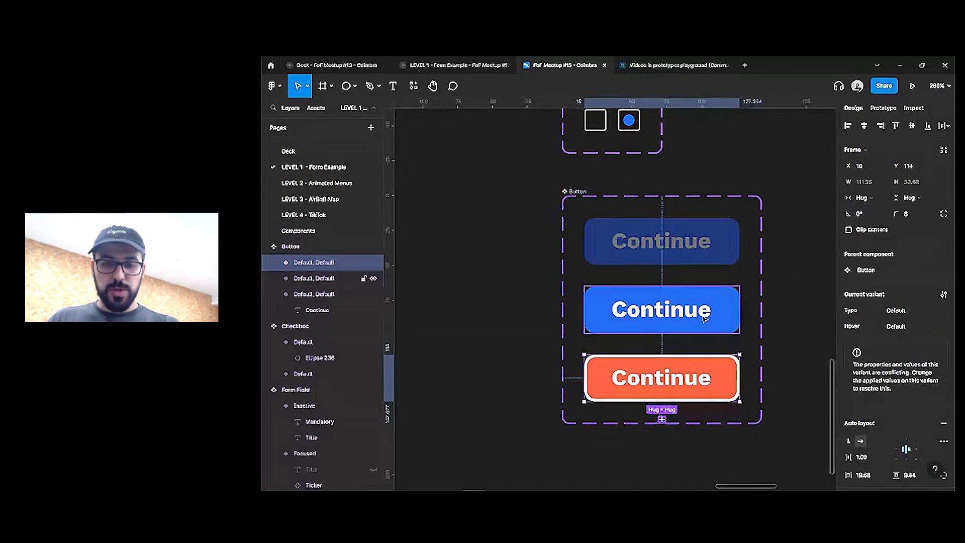
left_click(888, 328)
type("act")
key("BackSpace")
key("BackSpace")
key("BackSpace")
type("Act")
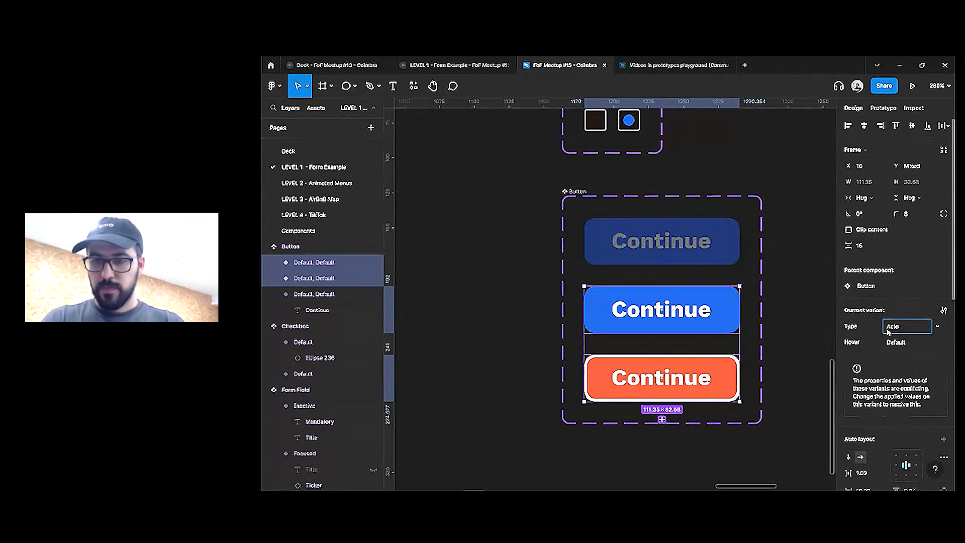
type("ive")
key("Return")
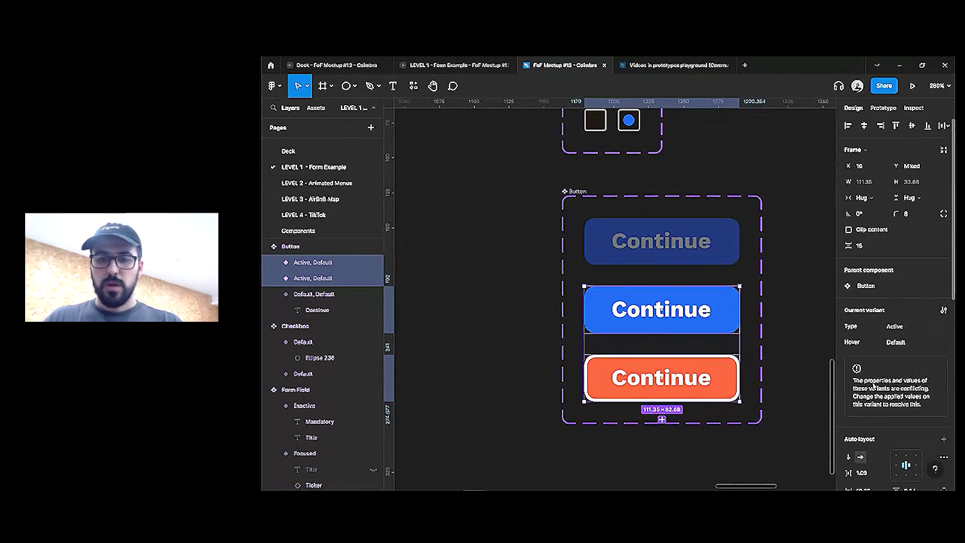
left_click(714, 254)
left_click(900, 310)
type("Inactive")
key("Return")
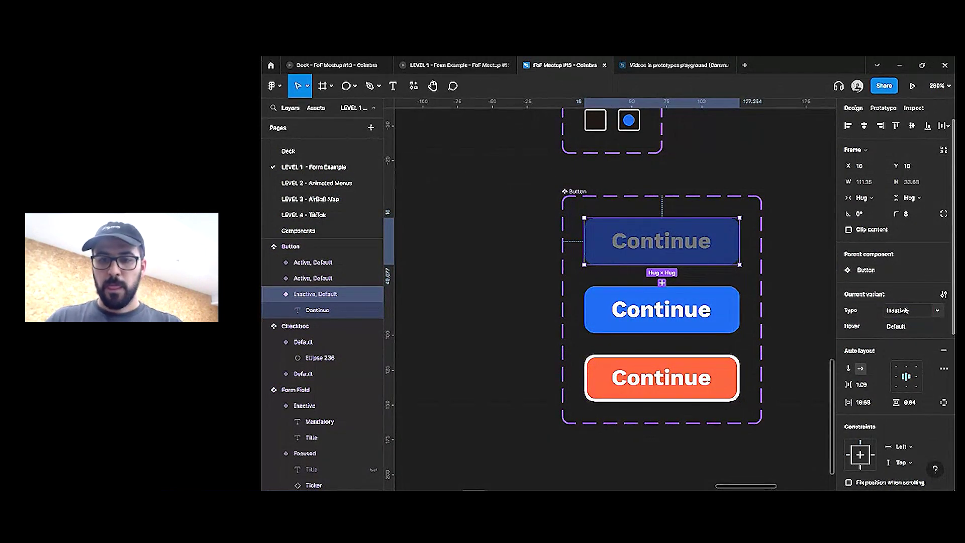
Set Hover to off on the dark and blue variants, on for orange, then create a Button instance
left_click(673, 289, "shift")
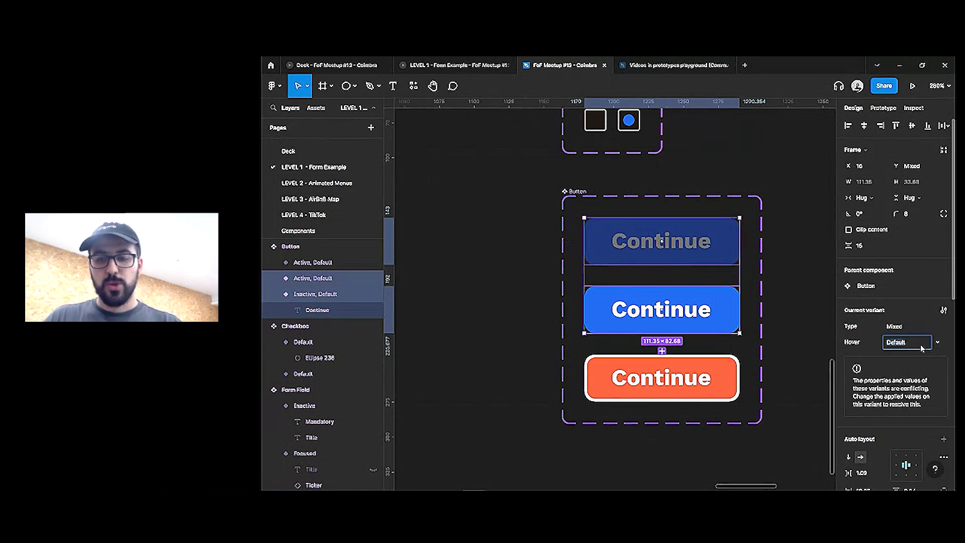
type("off")
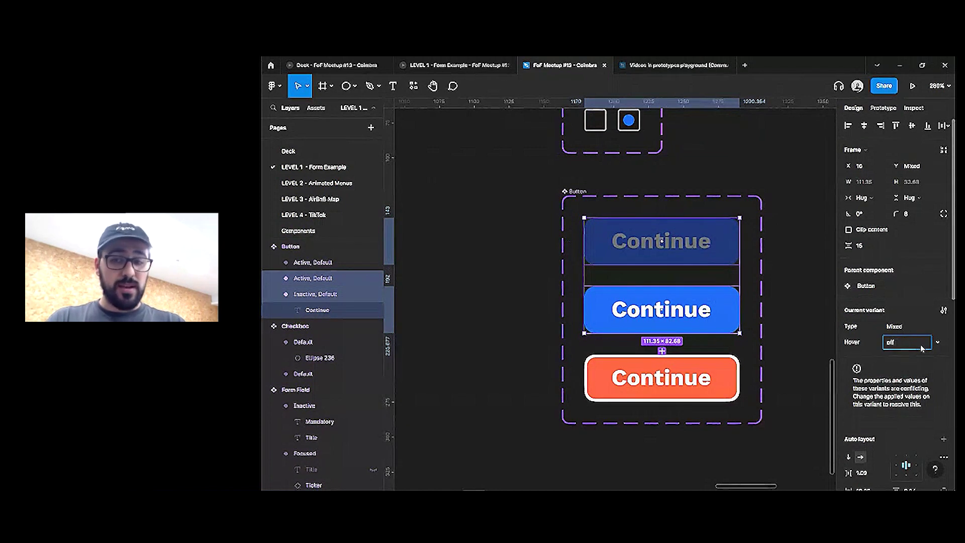
key("Return")
key("shift+Tab")
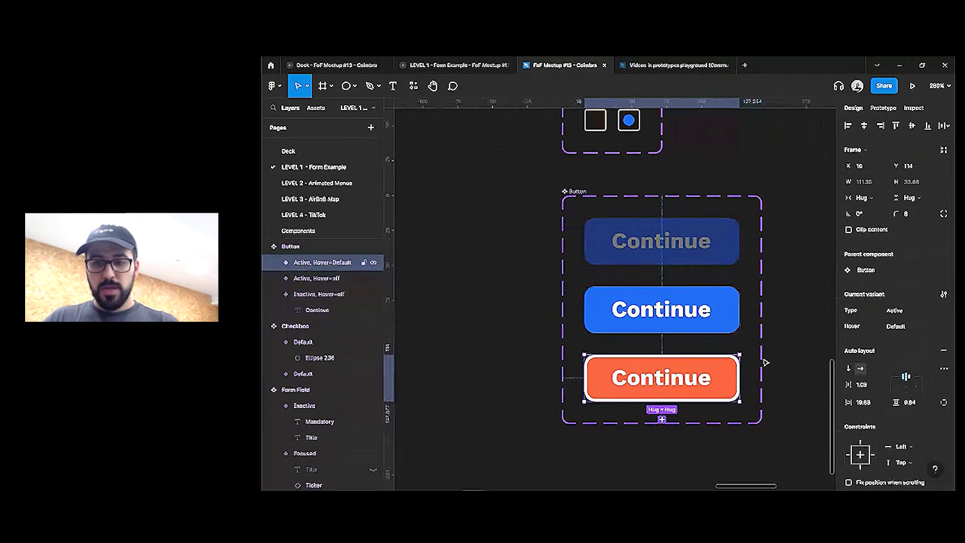
type("on")
key("Return")
key("Tab")
key("Tab")
key("ctrl+d")
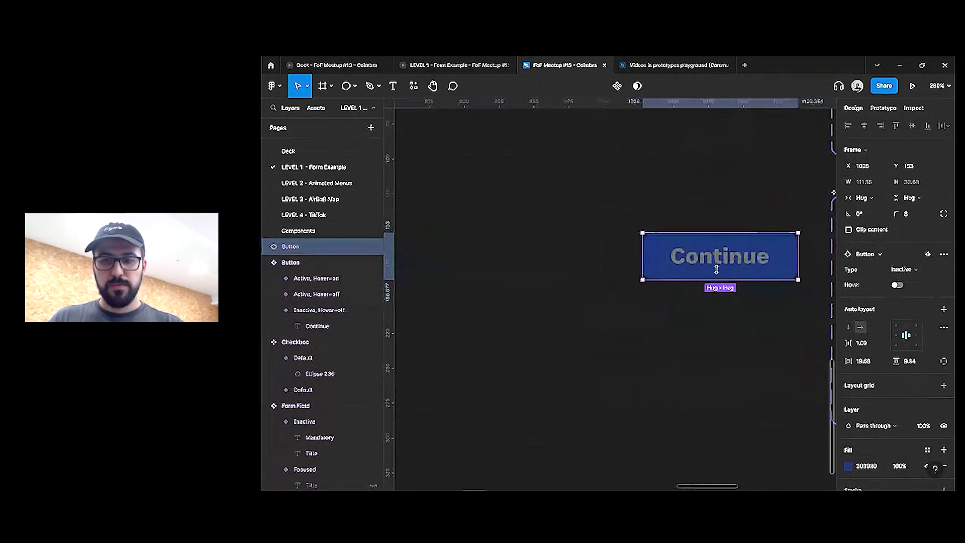
Set the Button instance Type to Active and toggle Hover on and off to preview the orange style
left_click(902, 270)
left_click(903, 281)
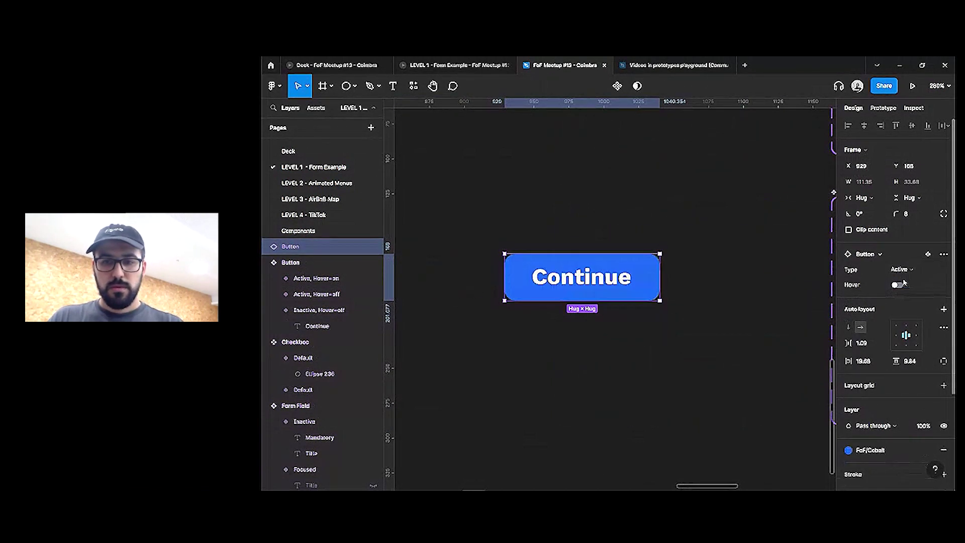
left_click(898, 285)
left_click(897, 285)
left_click(898, 285)
left_click(898, 285)
left_click(897, 285)
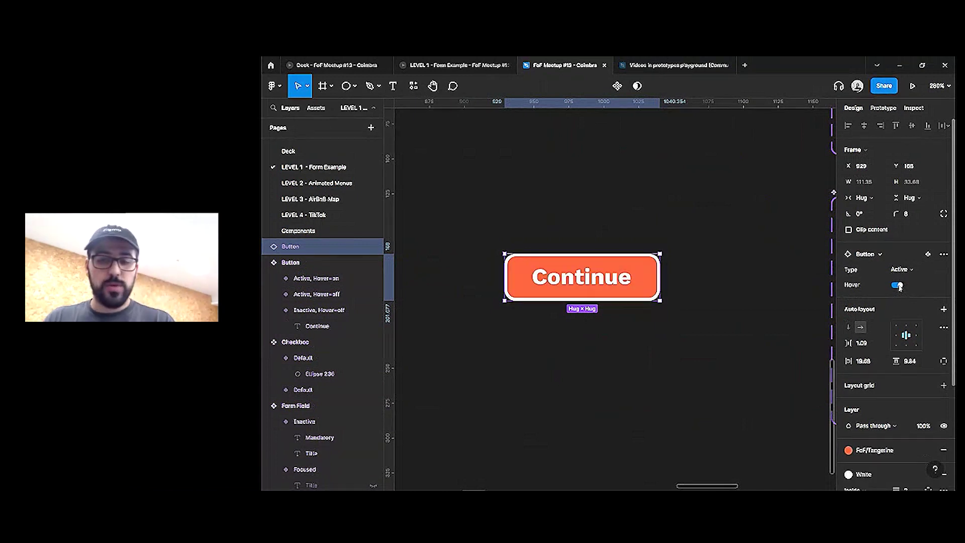
left_click(898, 286)
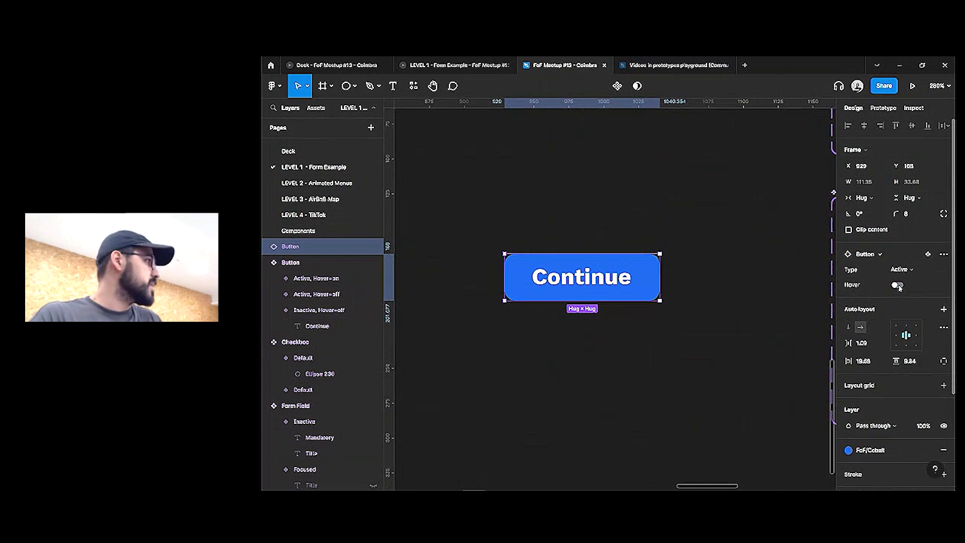
Delete the test Continue instance from the canvas
left_click(728, 271)
scroll(727, 267, "right", 3)
left_click(575, 273)
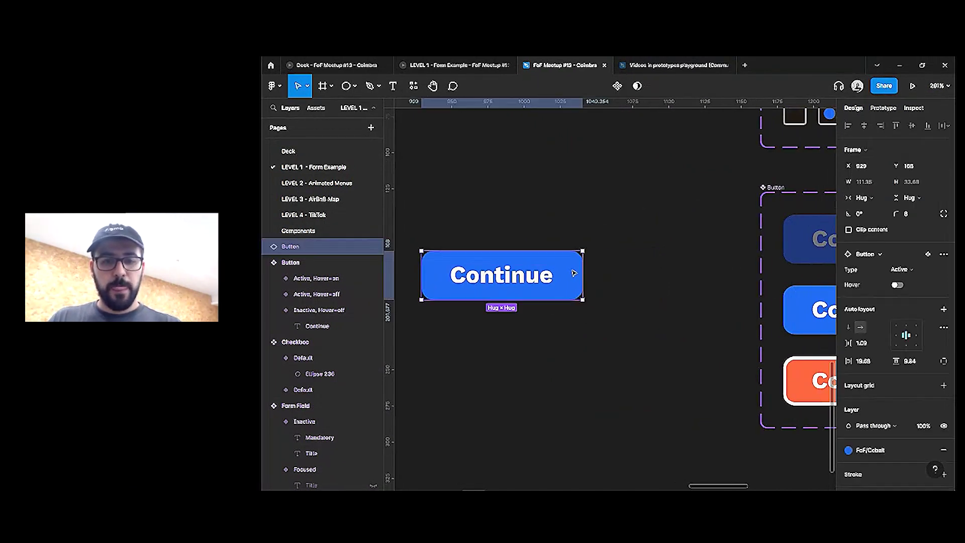
key("Delete")
scroll(591, 271, "right", 4)
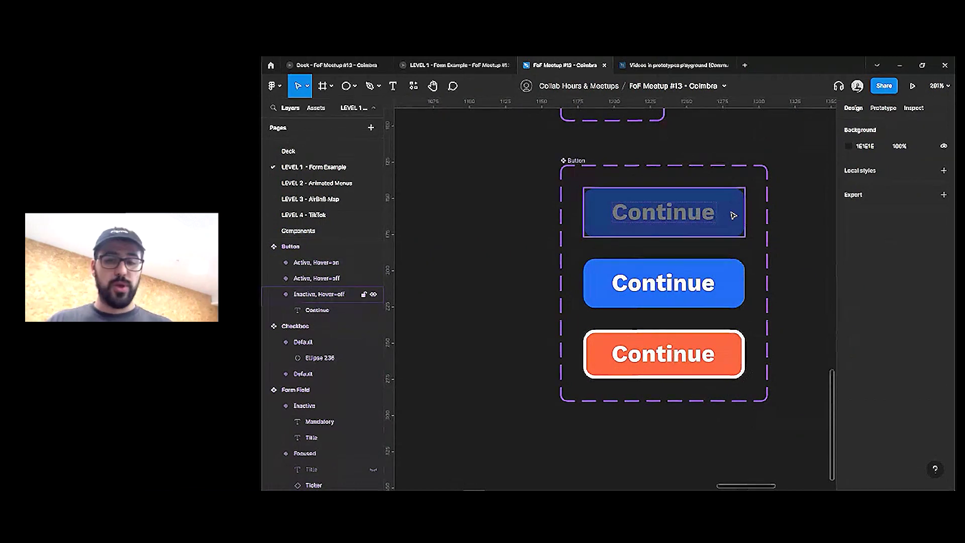
Link the blue Continue variant to the hover variant with a While hovering trigger and Instant transition
left_click(744, 304)
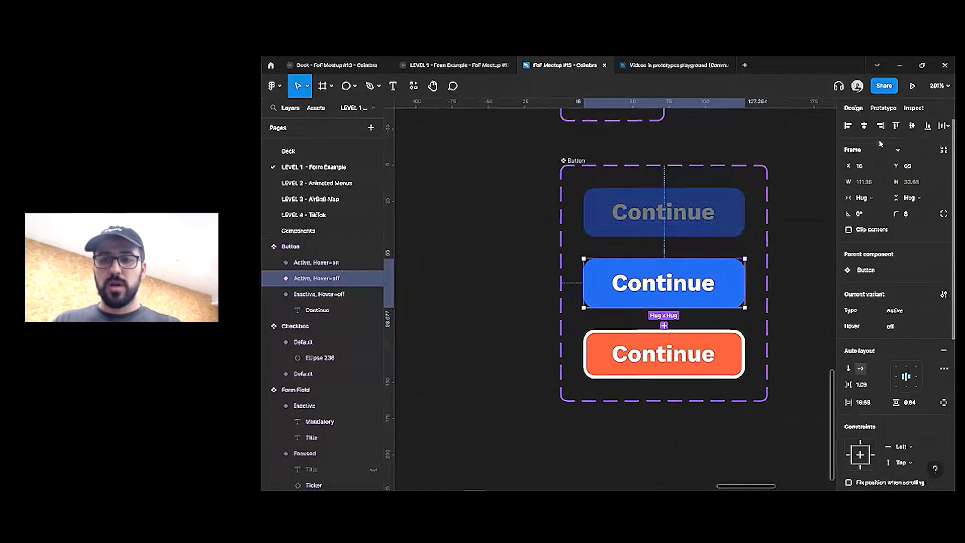
key("shift+e")
left_click_drag(664, 308, 669, 355)
left_click(747, 169)
left_click(755, 195)
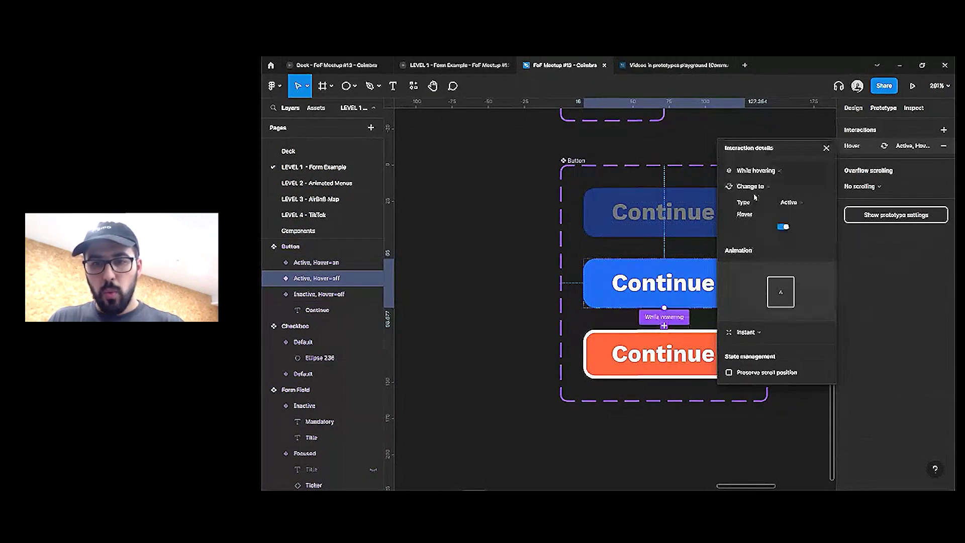
left_click(757, 333)
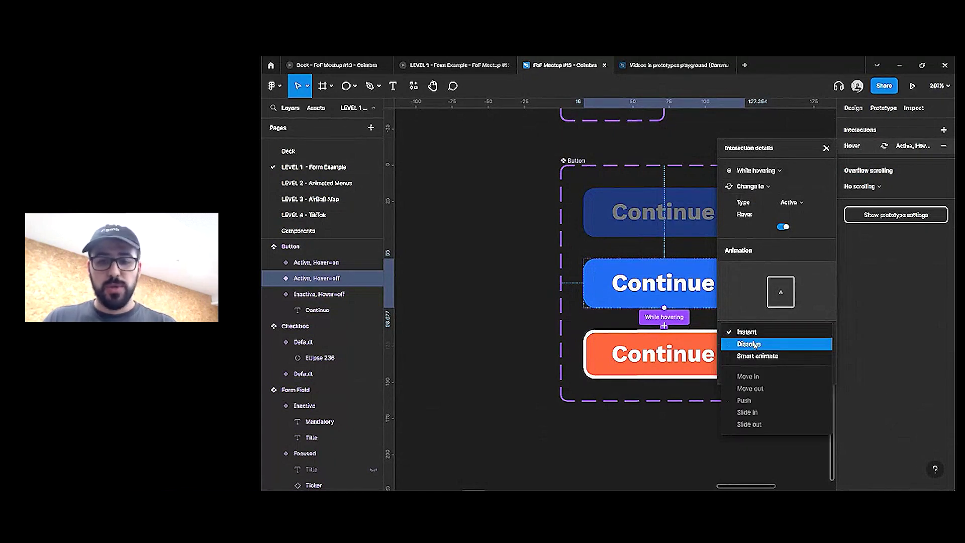
left_click(755, 343)
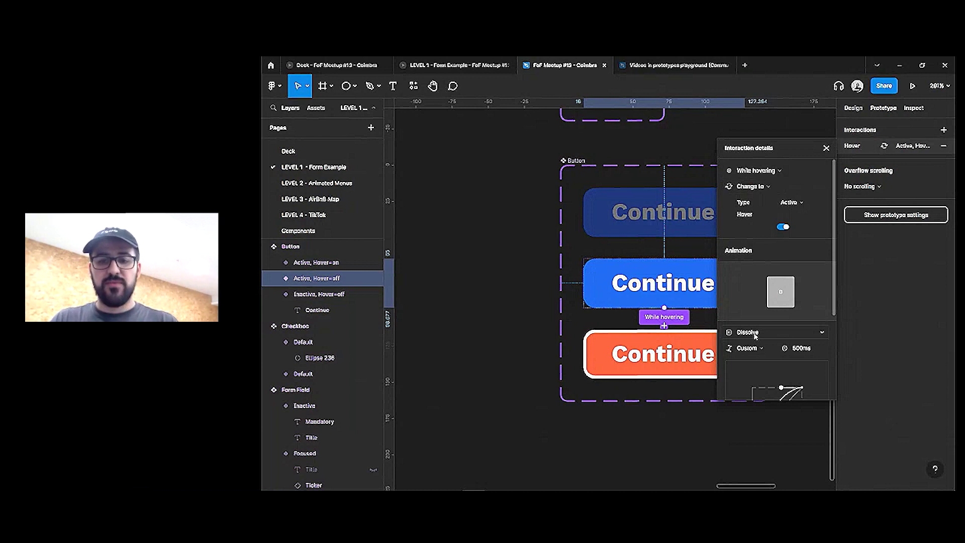
left_click(755, 334)
left_click(746, 320)
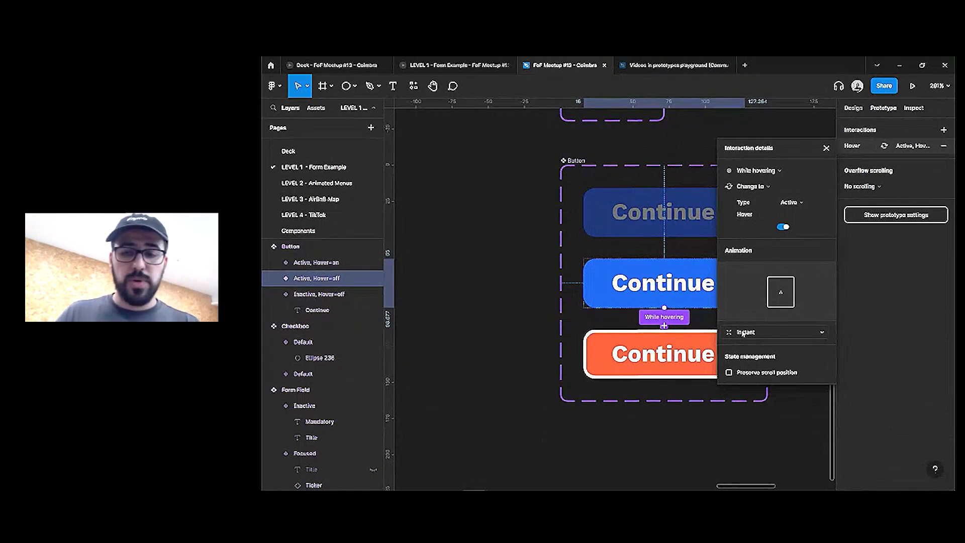
left_click(546, 300)
Replace the sign-up form's Continue button with the Button component
scroll(671, 293, "down", 3)
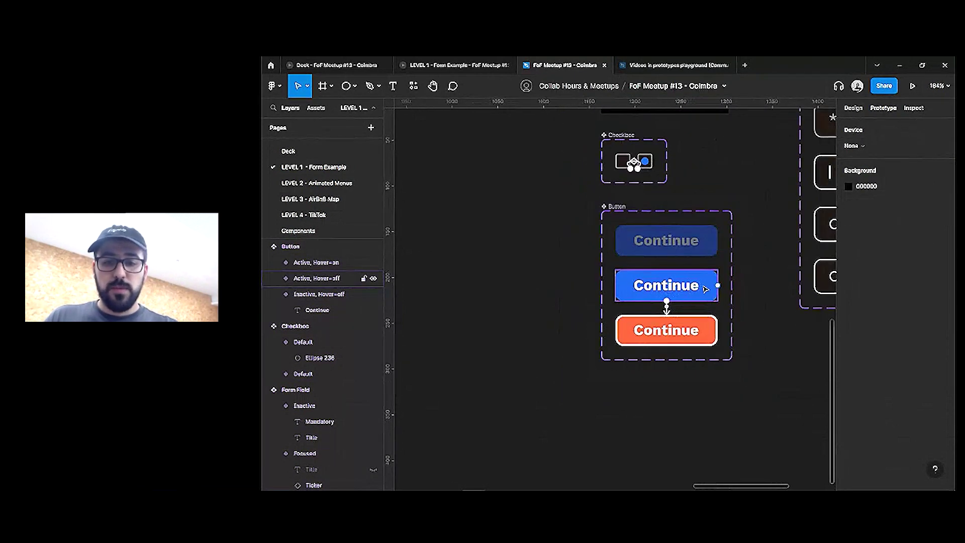
left_click(666, 291)
left_click(694, 244)
scroll(711, 269, "down", 5)
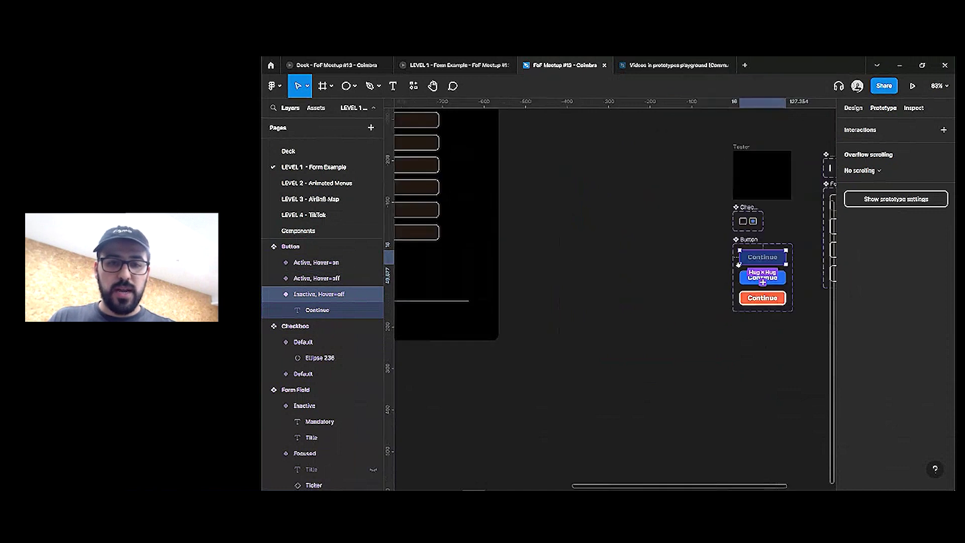
scroll(496, 298, "up", 4)
left_click(496, 292)
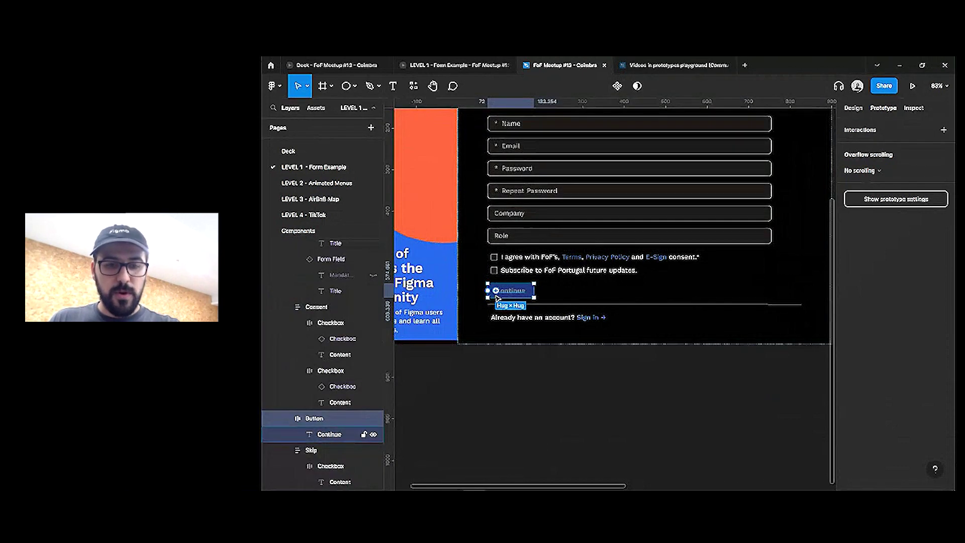
key("ctrl+shift+r")
scroll(533, 327, "down", 2)
left_click(573, 360)
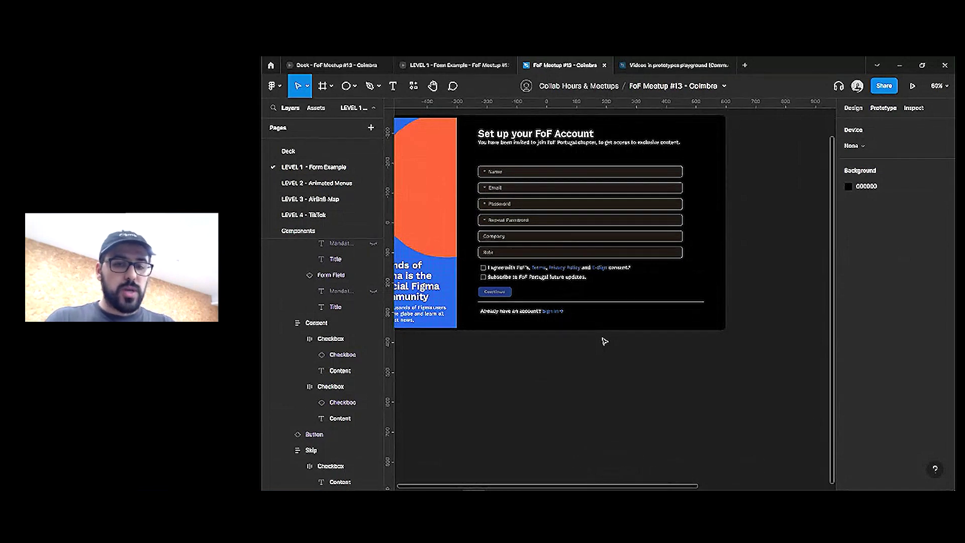
scroll(593, 357, "right", 2)
scroll(593, 357, "up", 1)
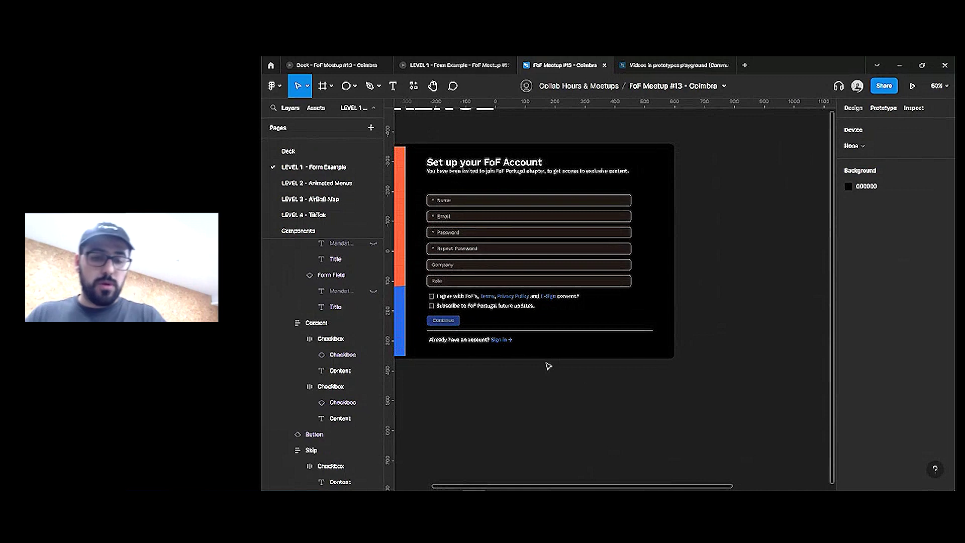
Paste a copy of the I agree consent text onto the canvas
left_click(490, 297, "ctrl")
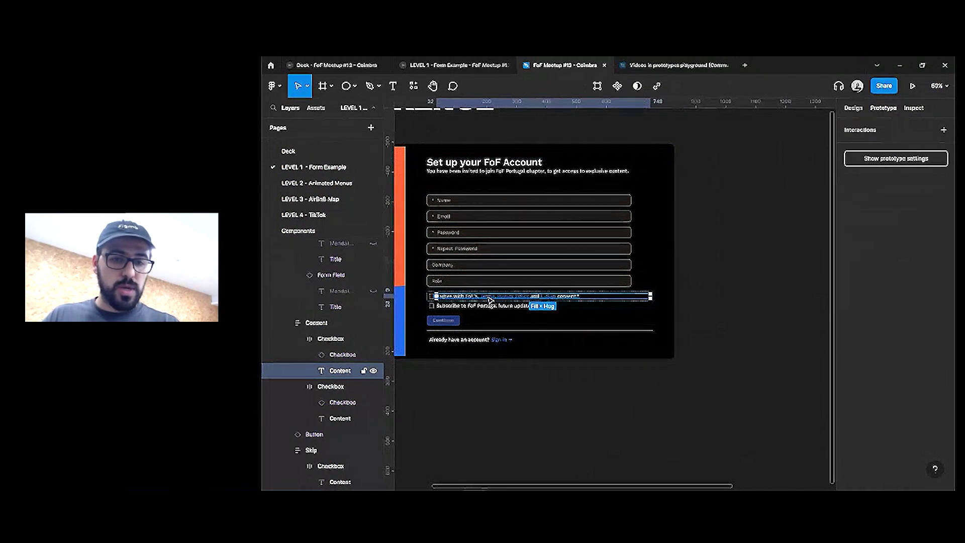
scroll(490, 297, "up", 5)
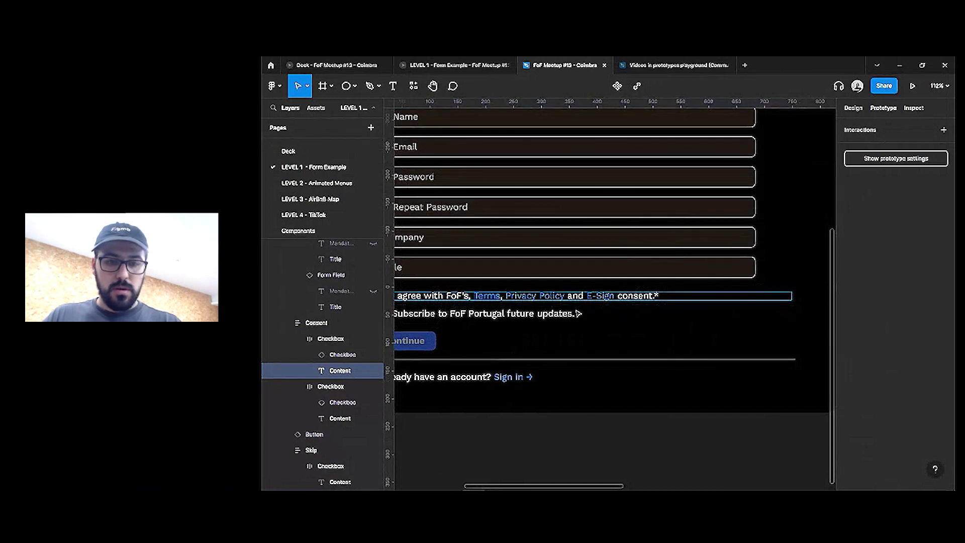
scroll(579, 314, "down", 5)
scroll(676, 368, "right", 3)
scroll(593, 343, "up", 5)
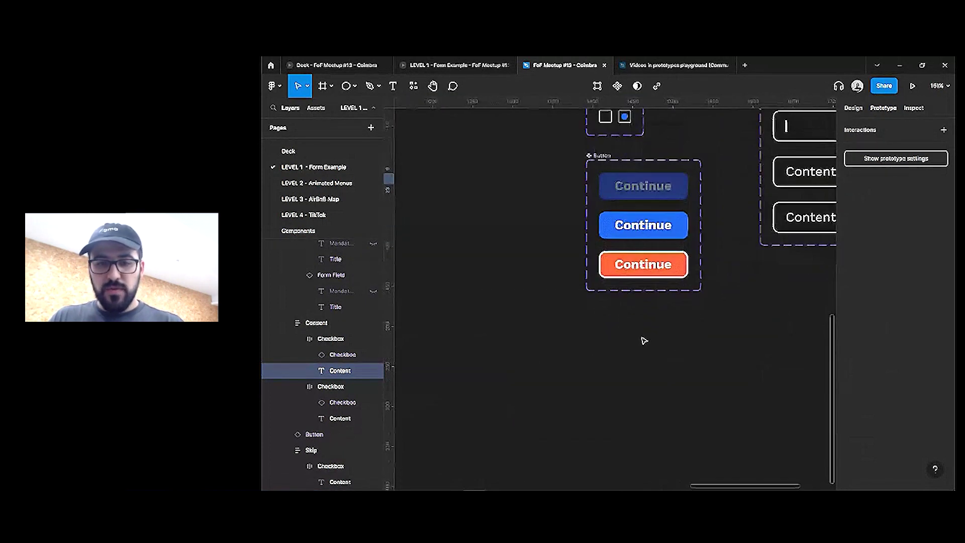
key("ctrl+v")
Narrow the pasted text, change it to 'Link', and duplicate it below the original
scroll(616, 305, "down", 5)
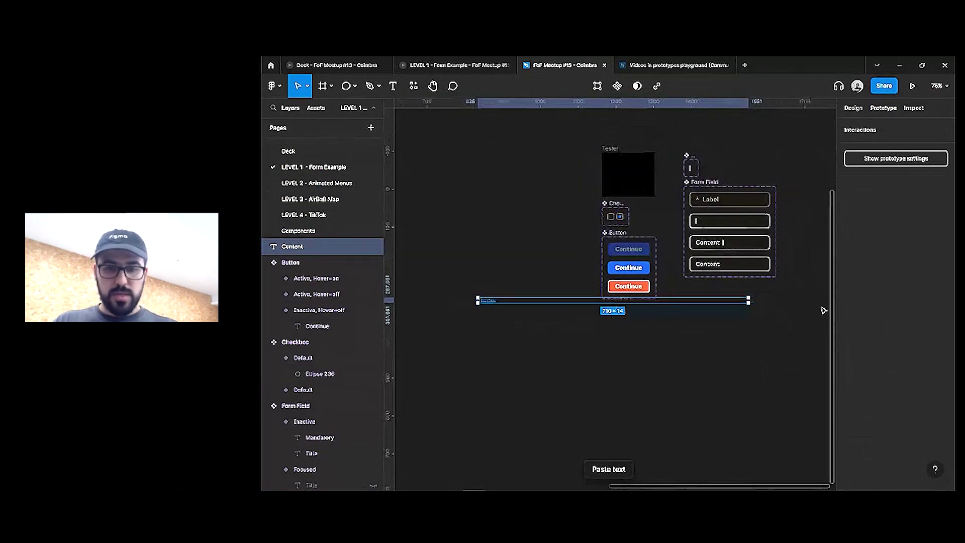
left_click_drag(751, 304, 617, 311)
double_click(617, 312)
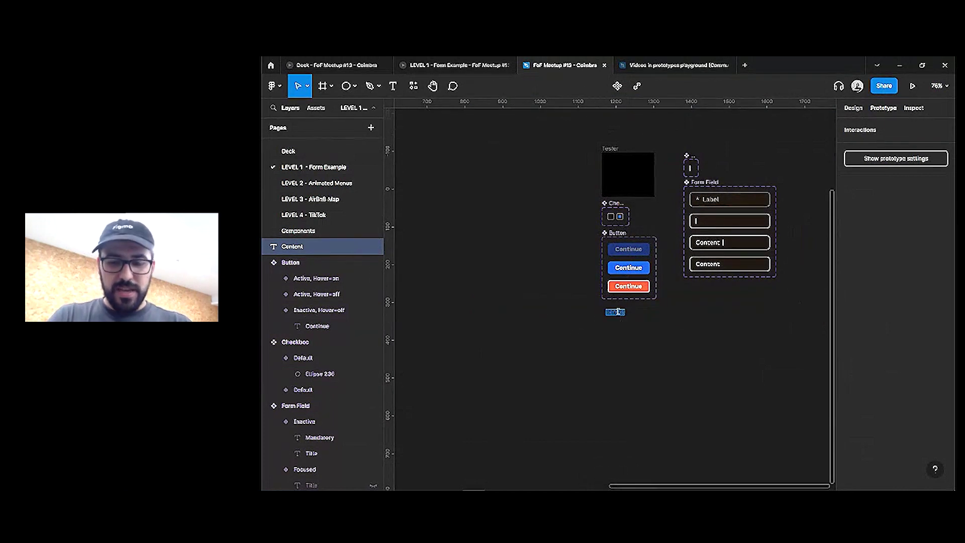
type("Link")
key("Escape")
scroll(612, 318, "up", 5)
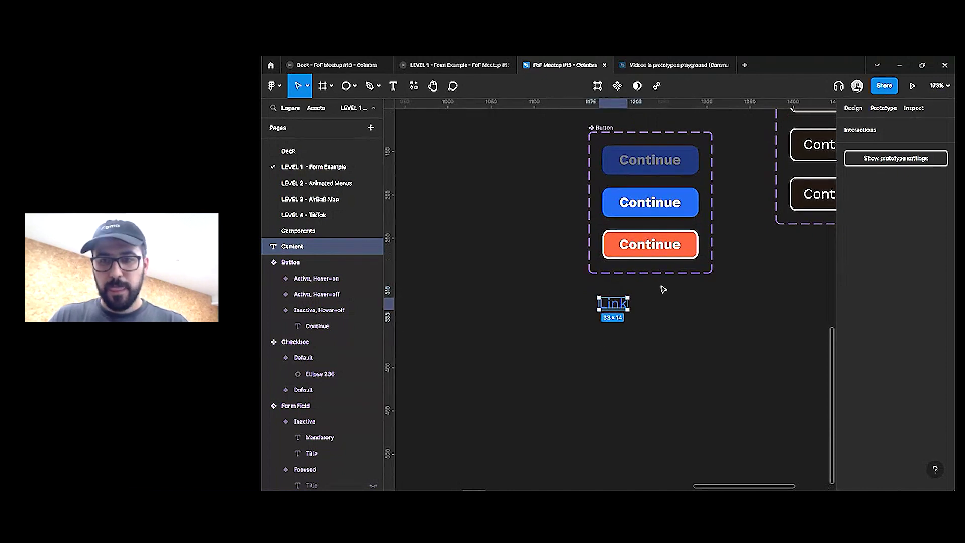
key("ctrl+d")
left_click_drag(607, 308, 610, 327)
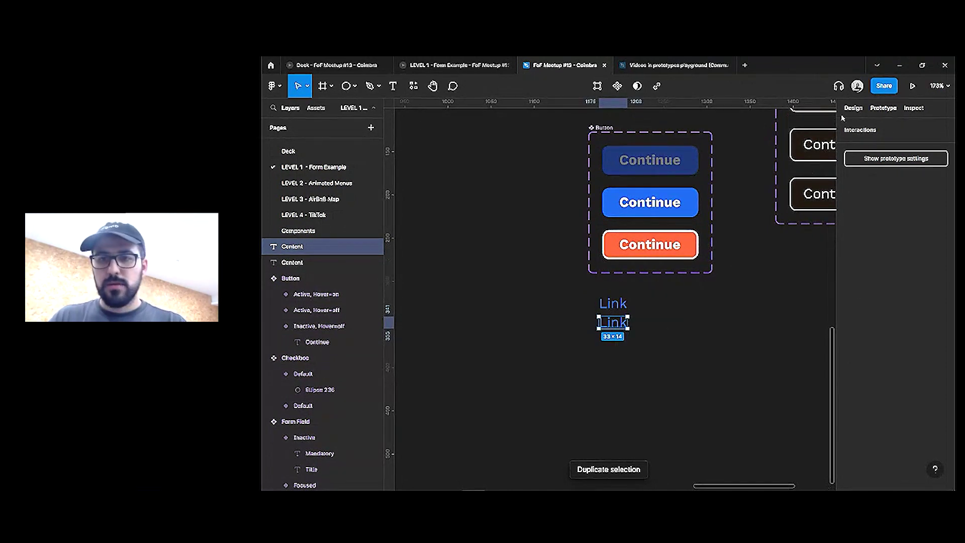
left_click(855, 113)
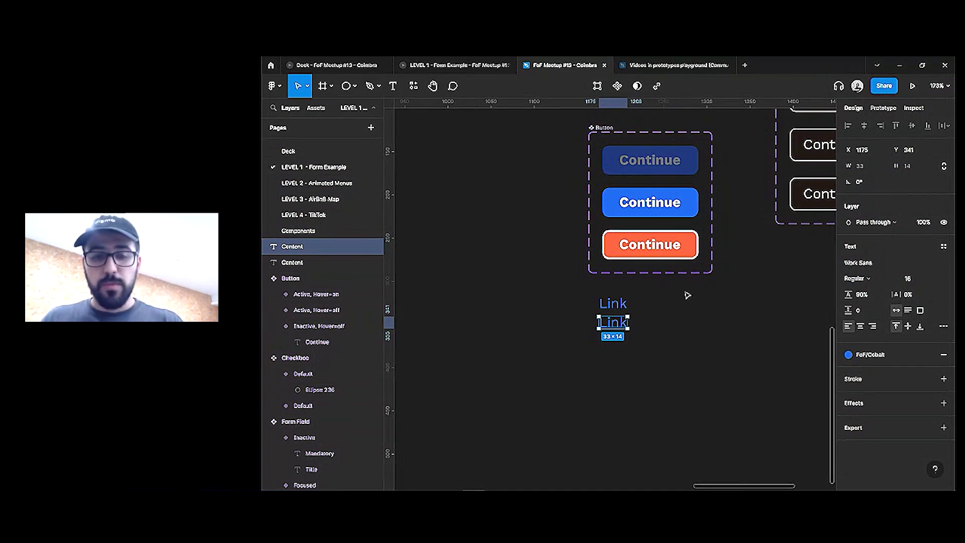
Combine both Link texts into a component set named Link
left_click_drag(687, 295, 589, 348)
left_click(612, 86)
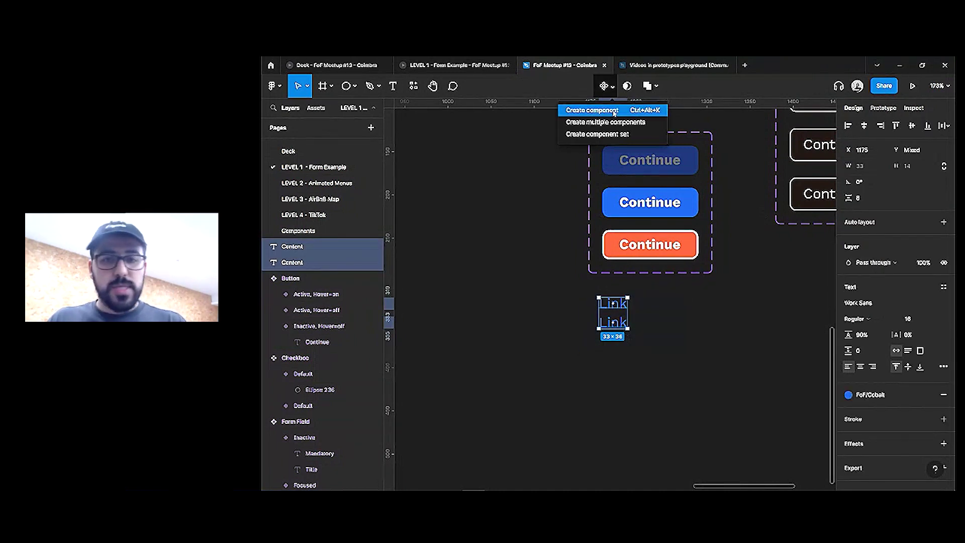
left_click(598, 134)
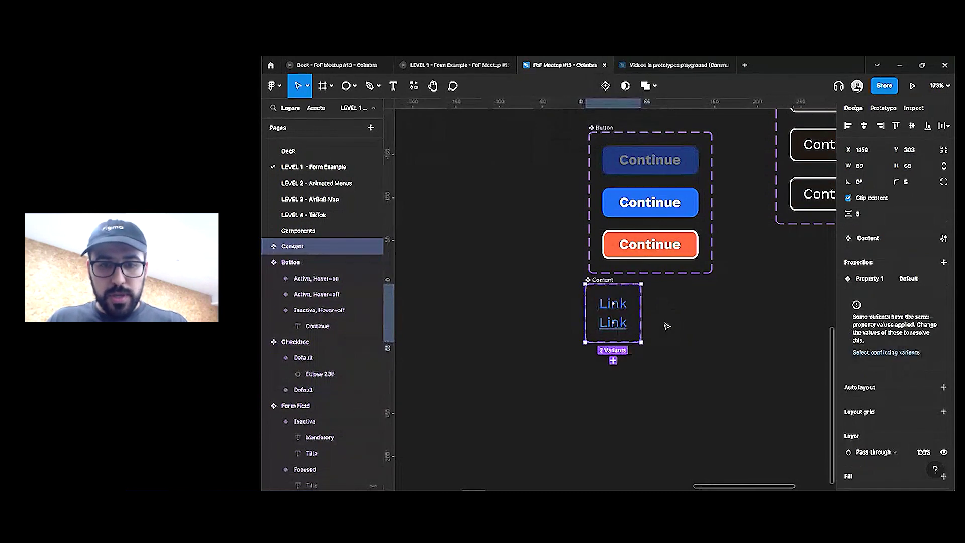
key("Return")
Connect the top Link variant to the bottom one with a While hovering trigger
left_click(608, 301)
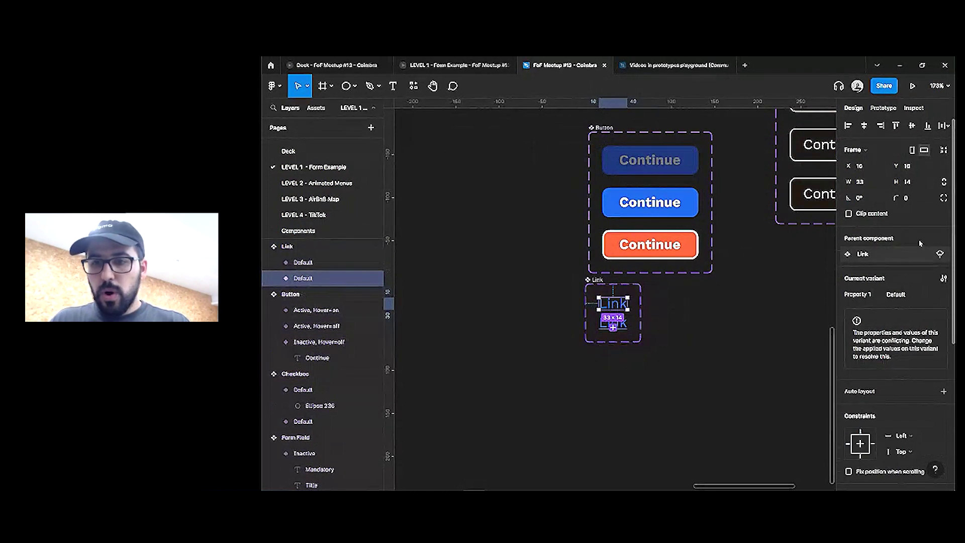
left_click(883, 108)
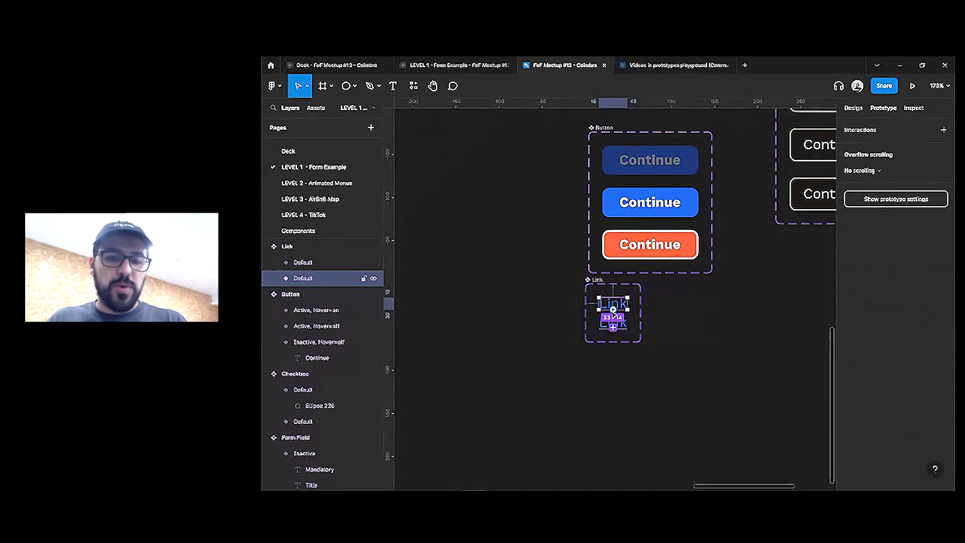
left_click_drag(629, 303, 613, 323)
left_click(704, 330)
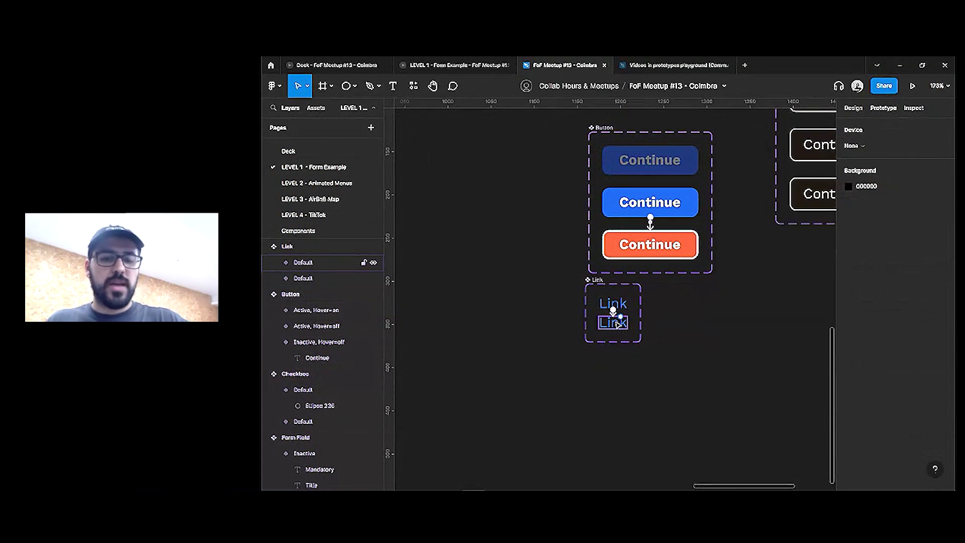
left_click(617, 324)
left_click(874, 146)
left_click(772, 170)
left_click(762, 192)
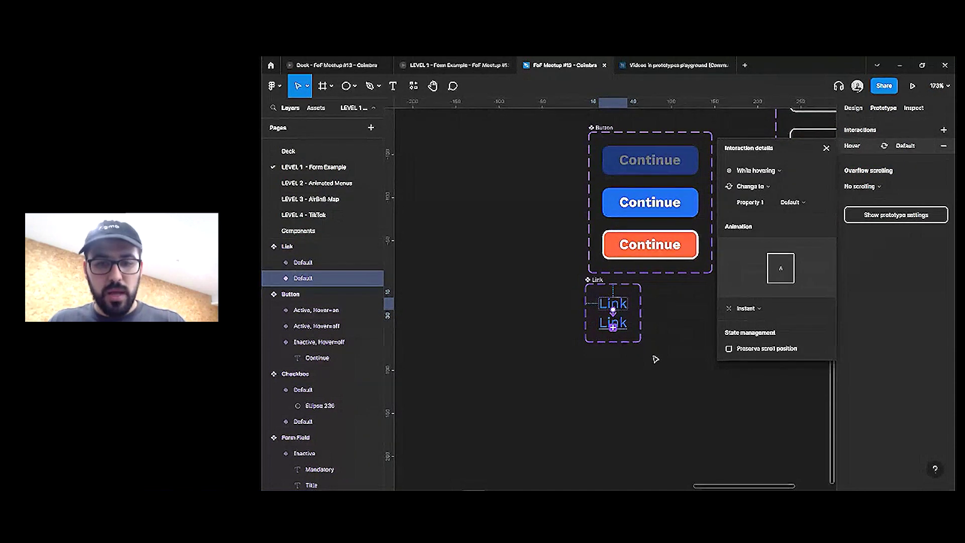
left_click(656, 359)
left_click(610, 308)
scroll(511, 352, "down", 5)
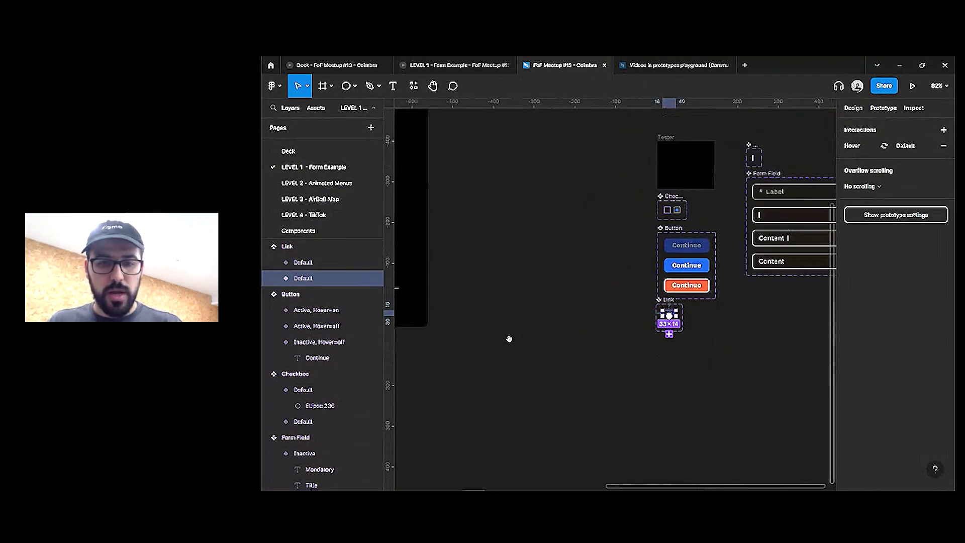
scroll(728, 338, "left", 5)
scroll(728, 338, "up", 2)
Remove ' Sign in →' from the account prompt and paste a Link instance after it
scroll(628, 299, "up", 1)
left_click(628, 298)
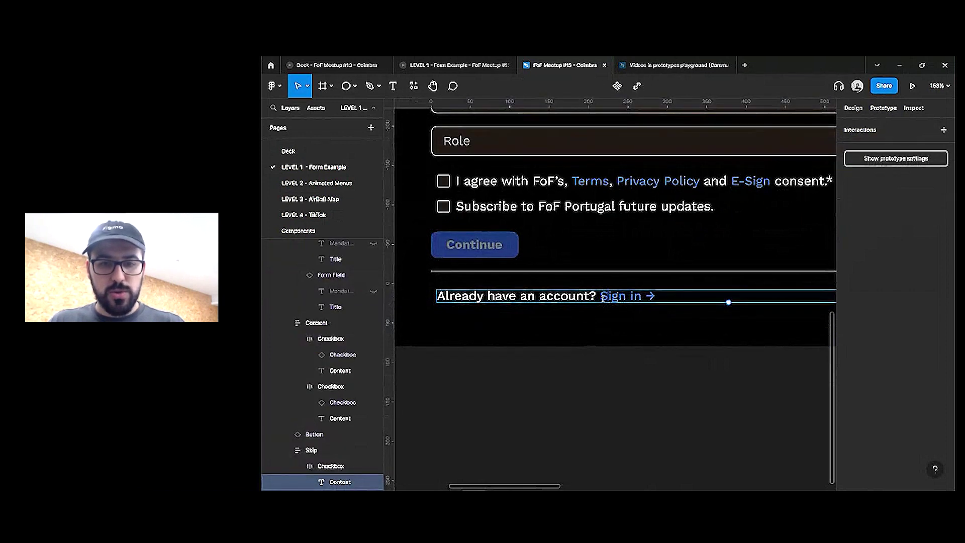
double_click(728, 304)
key("BackSpace")
key("BackSpace")
key("BackSpace")
key("BackSpace")
key("BackSpace")
key("BackSpace")
key("BackSpace")
key("BackSpace")
key("BackSpace")
key("BackSpace")
key("Escape")
key("ctrl+v")
scroll(586, 323, "right", 4)
scroll(586, 322, "down", 3)
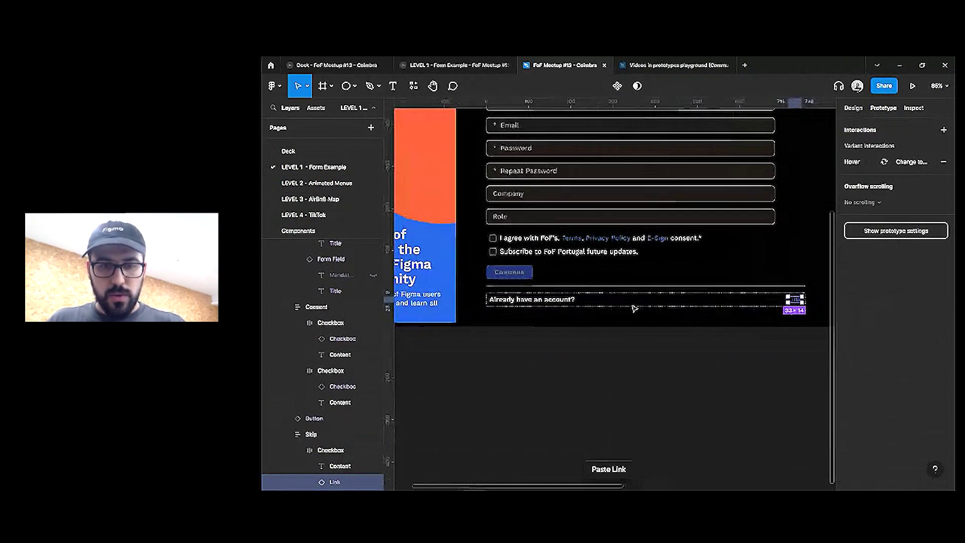
Set the 'Already have an account?' text width to Hug
left_click(632, 301)
left_click(853, 108)
left_click(878, 183)
left_click(885, 171)
Change the Link instance text to 'Sign in' followed by a → symbol
double_click(586, 301)
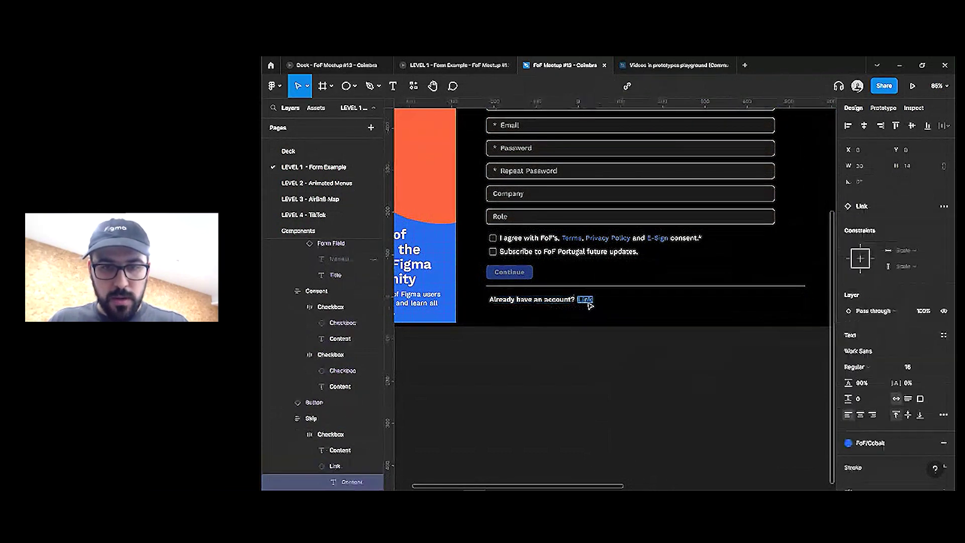
type("Sign in")
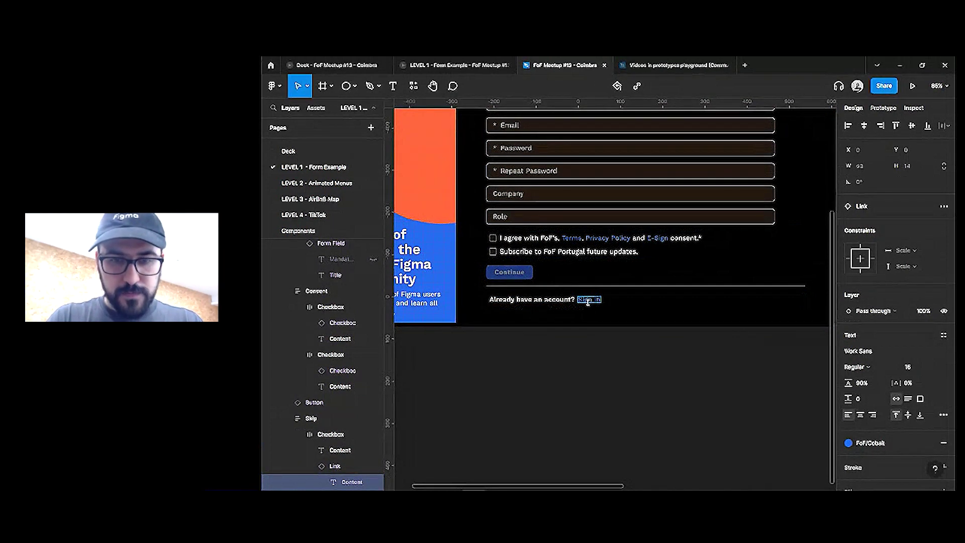
key("super+period")
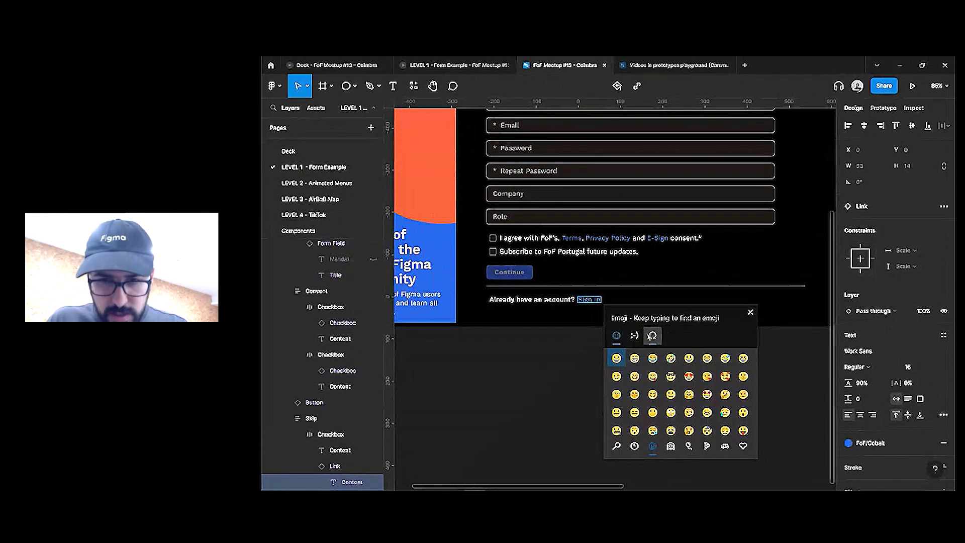
left_click(653, 335)
left_click(634, 358)
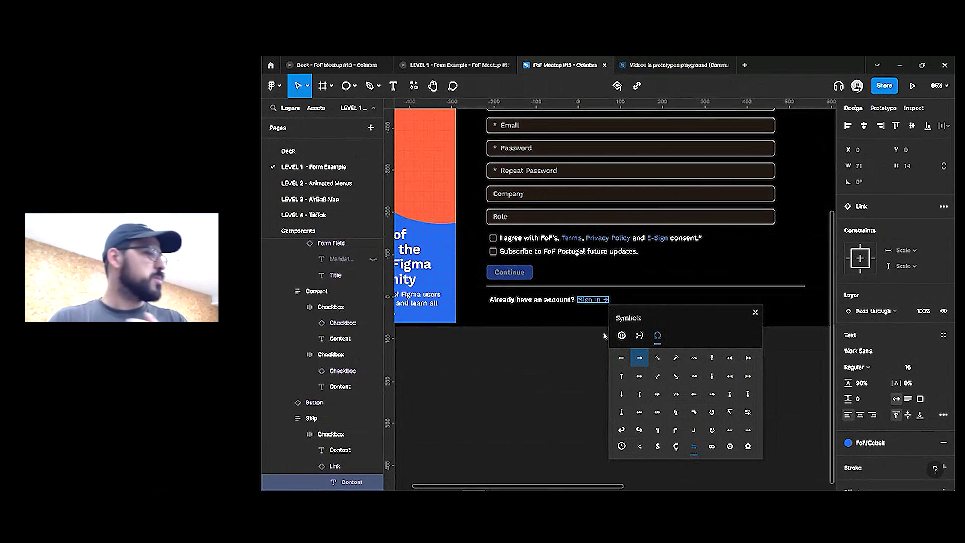
key("Escape")
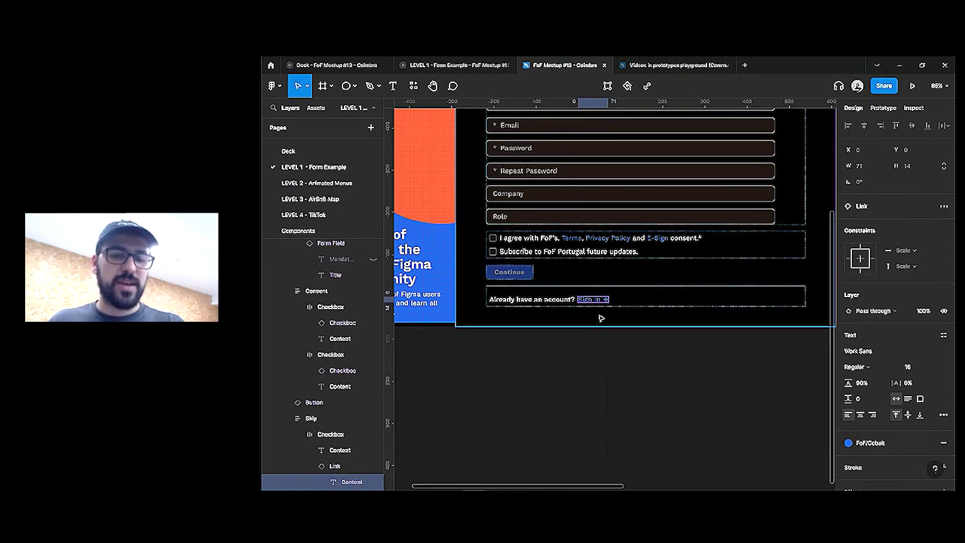
scroll(587, 254, "up", 3)
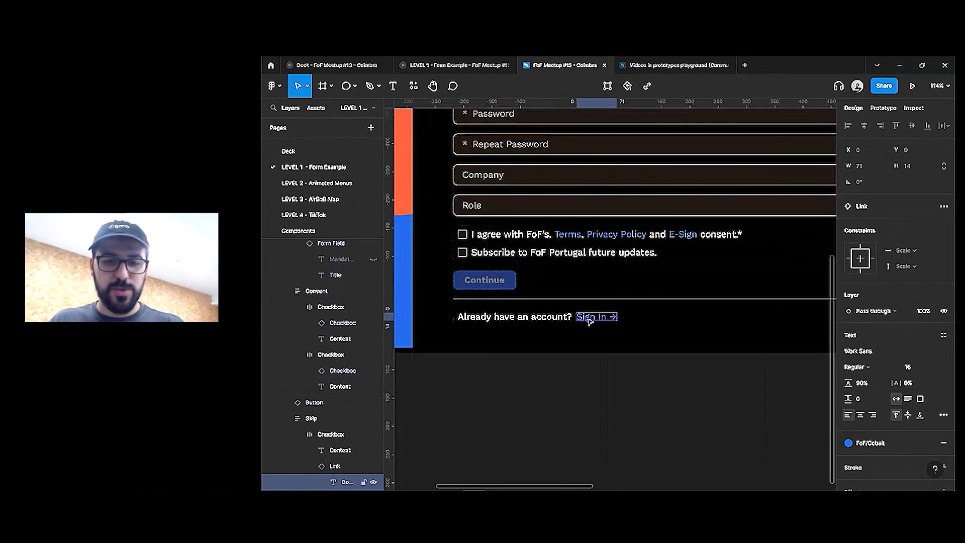
Set the Sign in → link weight to Bold, then change it to SemiBold
left_click(861, 367)
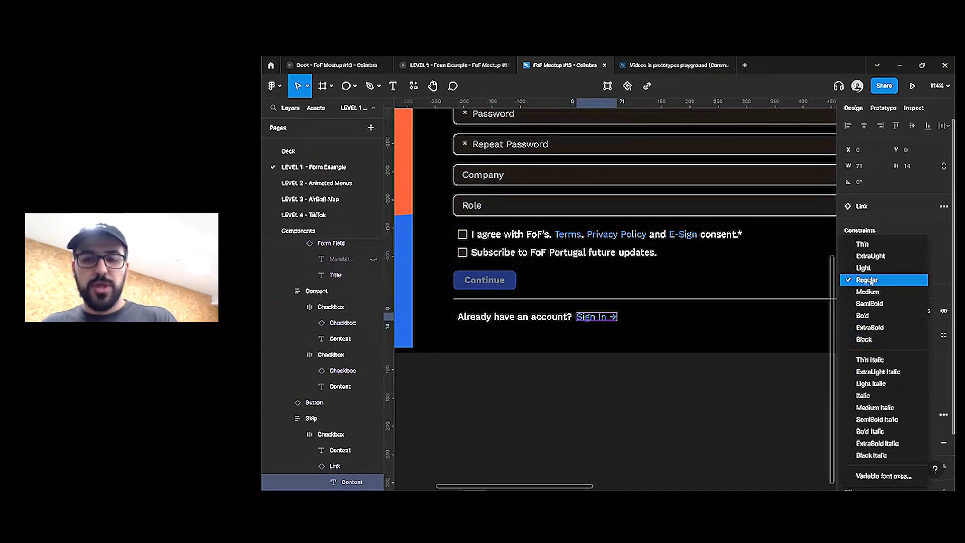
left_click(862, 316)
left_click(626, 401)
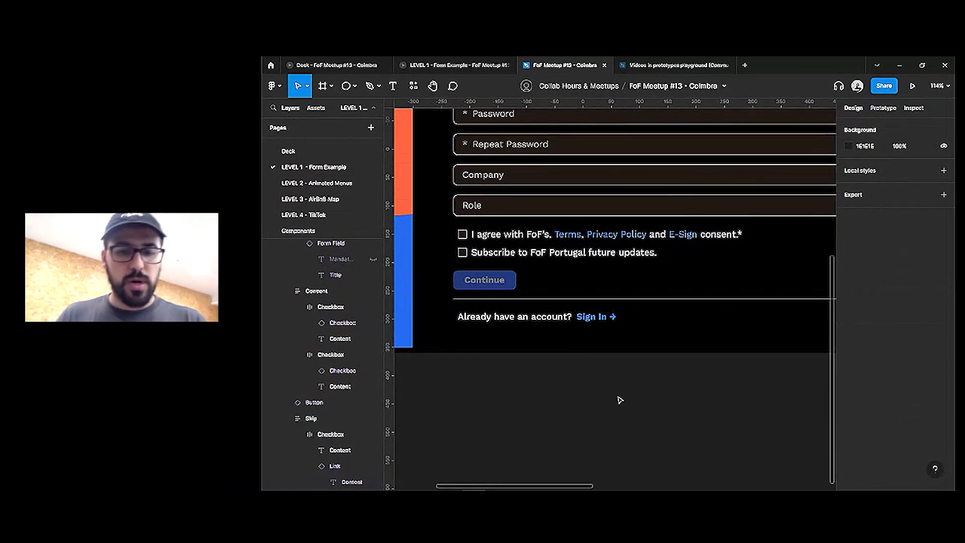
left_click(596, 317)
left_click(863, 370)
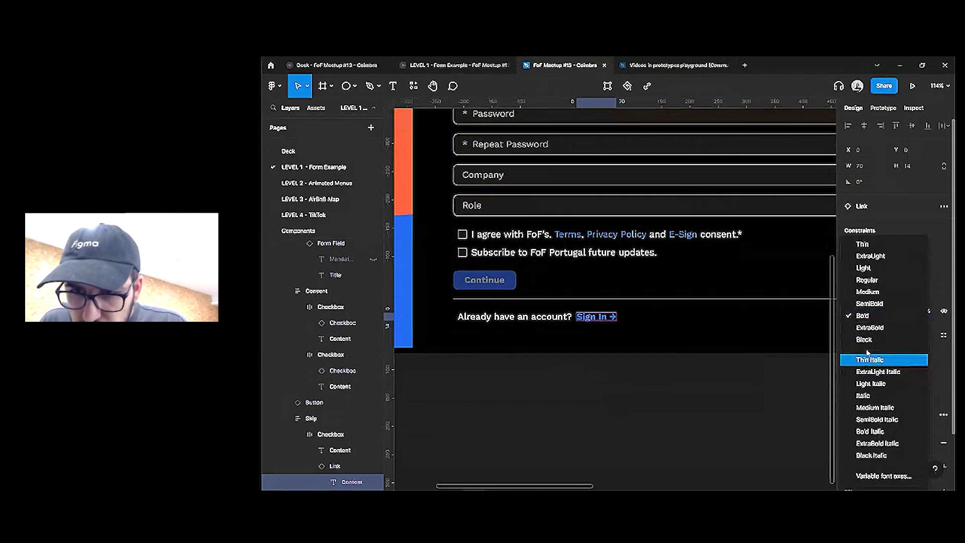
left_click(877, 303)
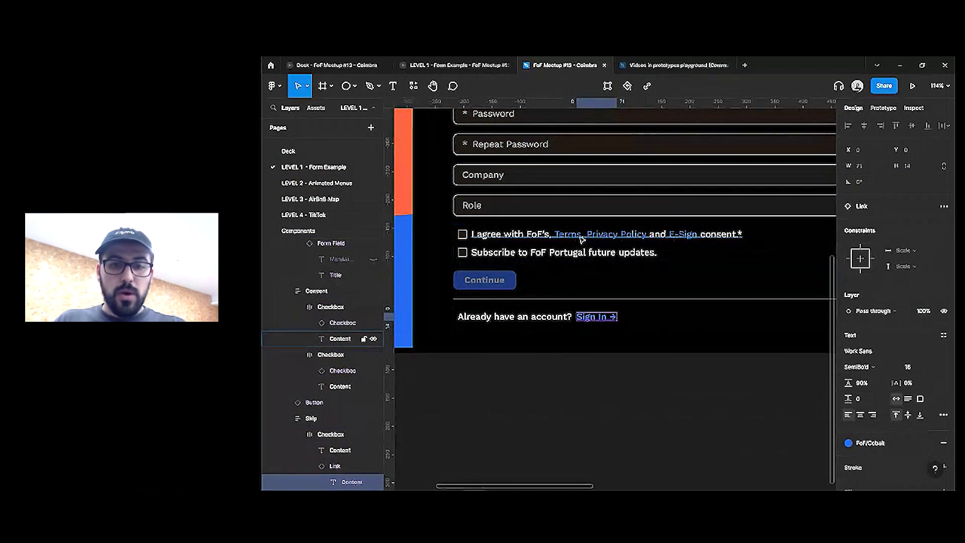
left_click(647, 234)
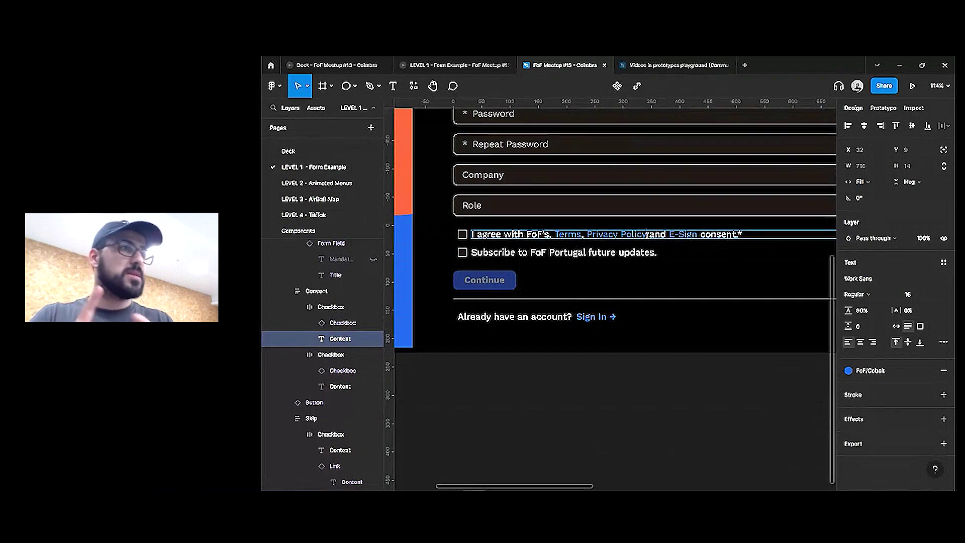
Try deleting 'Terms' onward from the consent text, undo, and paste a Link instance into the row
scroll(645, 233, "down", 3)
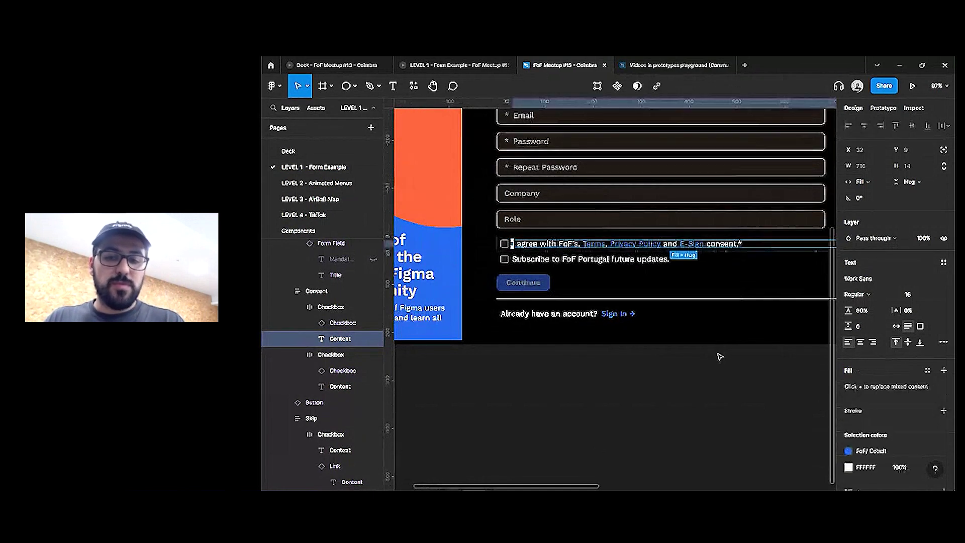
key("Escape")
double_click(624, 261)
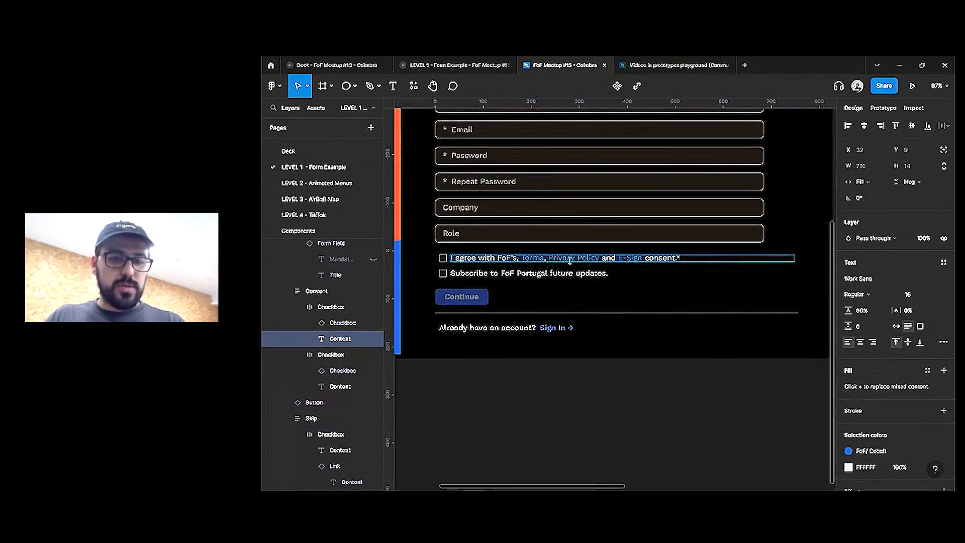
left_click(521, 257)
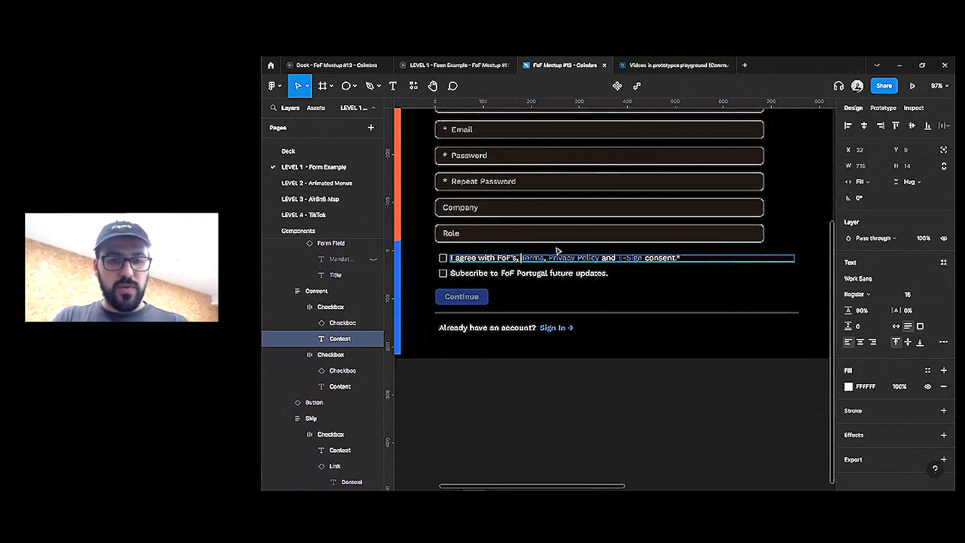
key("shift+End")
key("Delete")
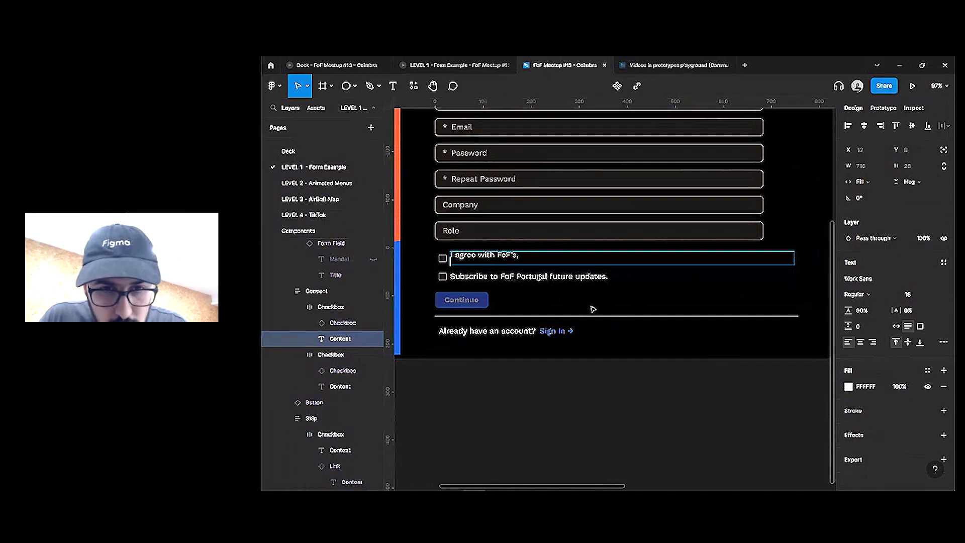
key("ctrl+z")
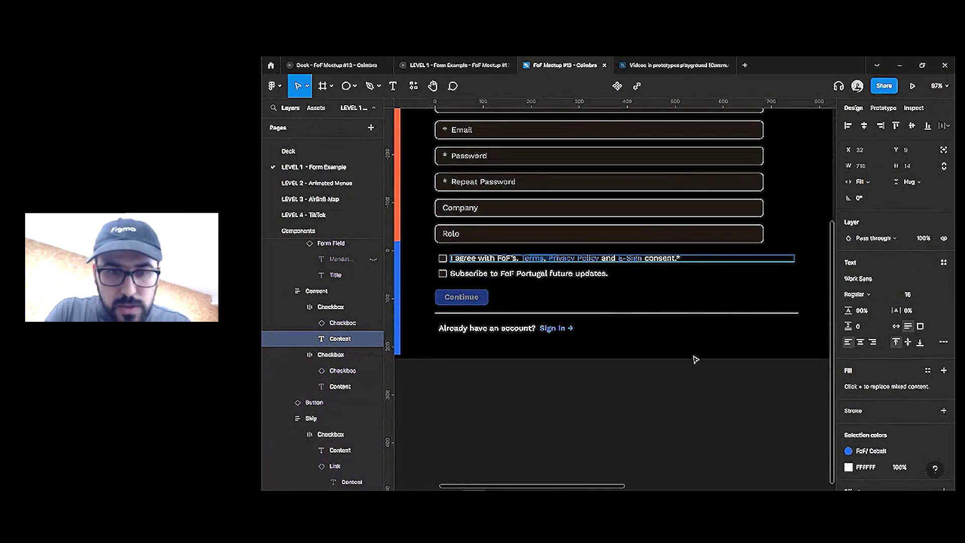
key("Escape")
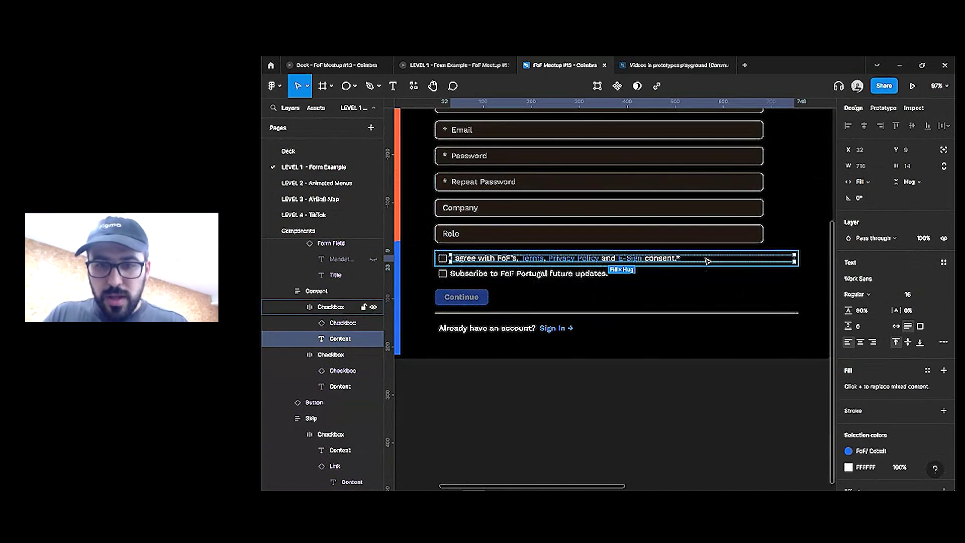
key("ctrl+v")
Delete 'Terms' from the consent sentence and duplicate the Terms link
left_click(530, 258)
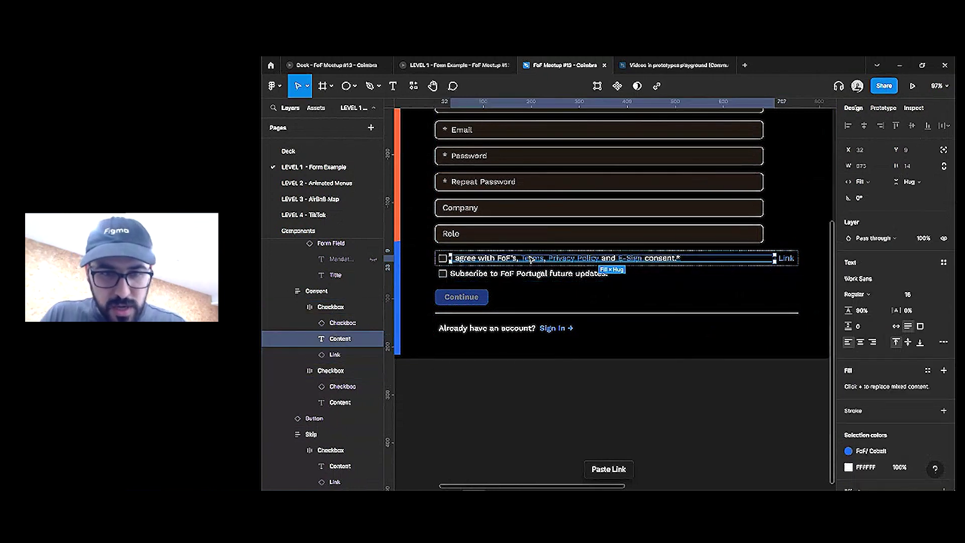
double_click(534, 257)
key("BackSpace")
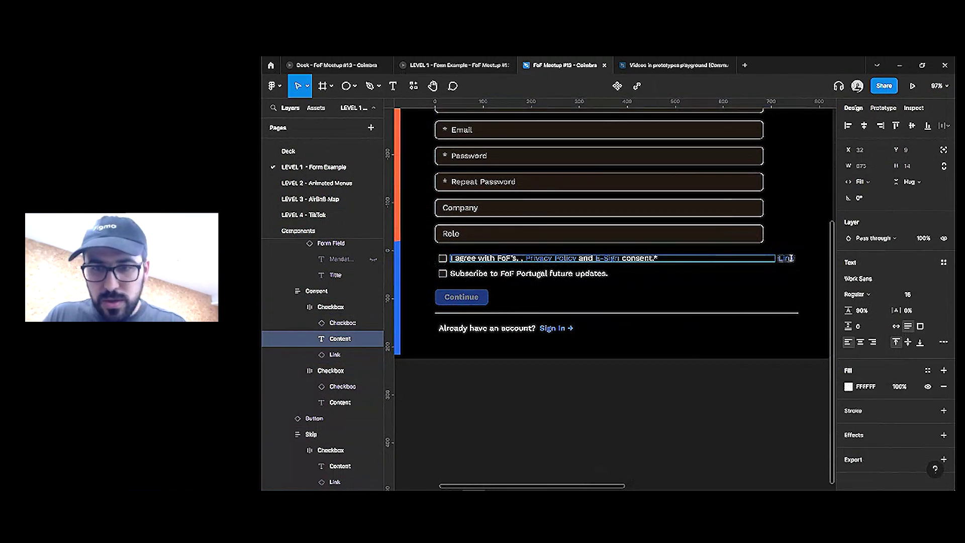
double_click(790, 258)
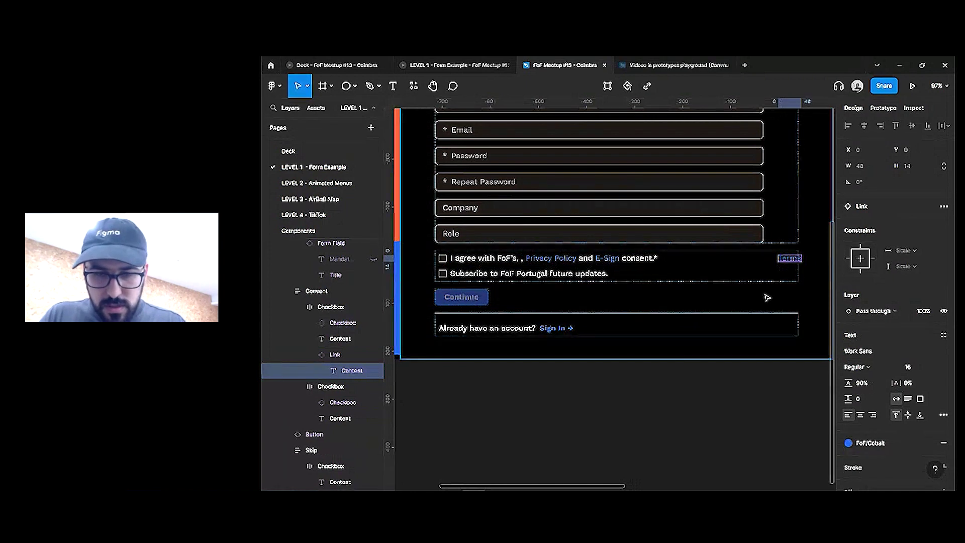
key("ctrl+d")
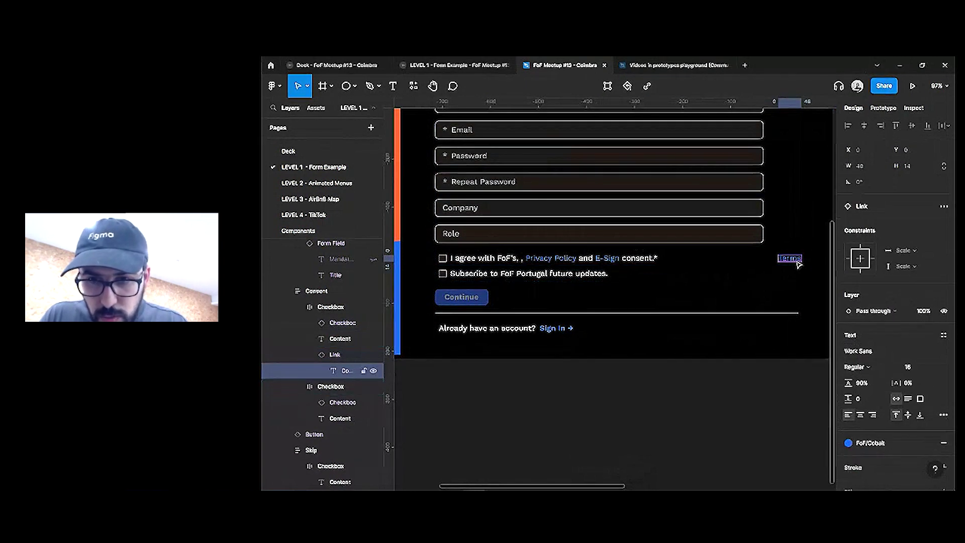
left_click(794, 258)
double_click(794, 259)
key("ctrl+d")
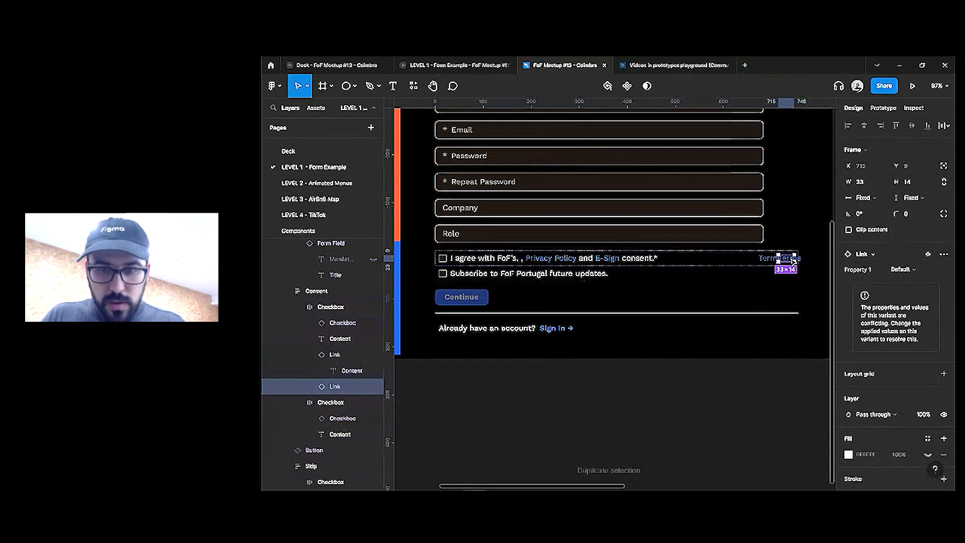
Delete 'Privacy Policy' and the stray dots from the consent text and set it to Hug
left_click(563, 258)
double_click(578, 258)
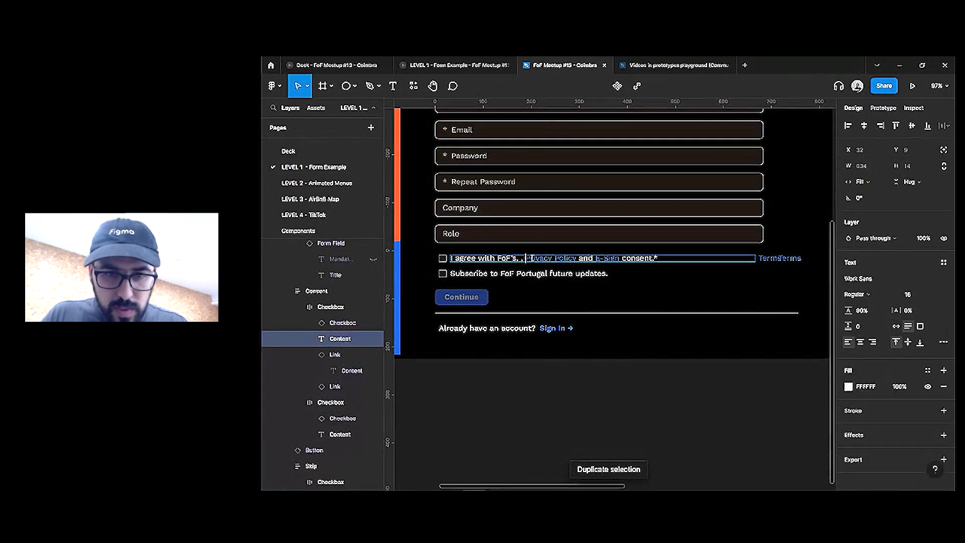
double_click(797, 259)
left_click(594, 273)
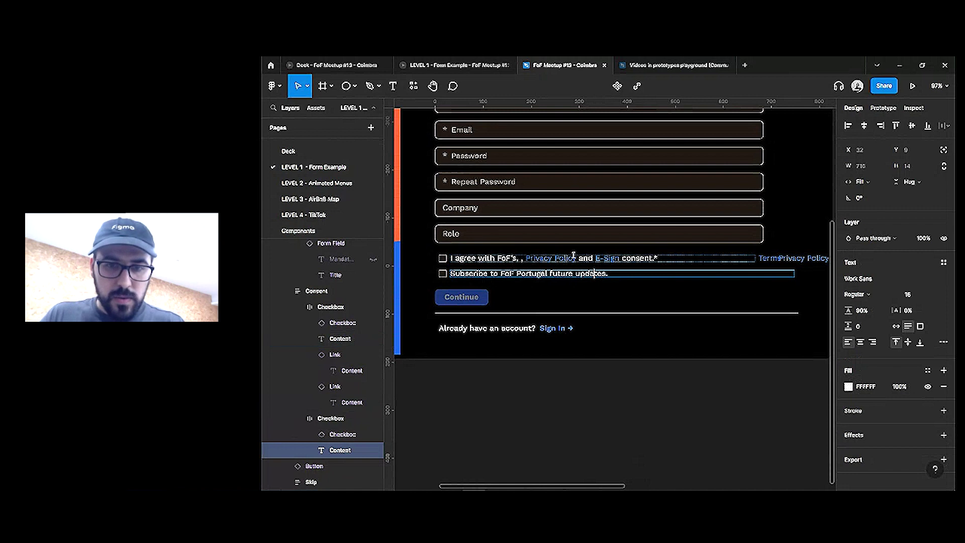
left_click(587, 257)
key("BackSpace")
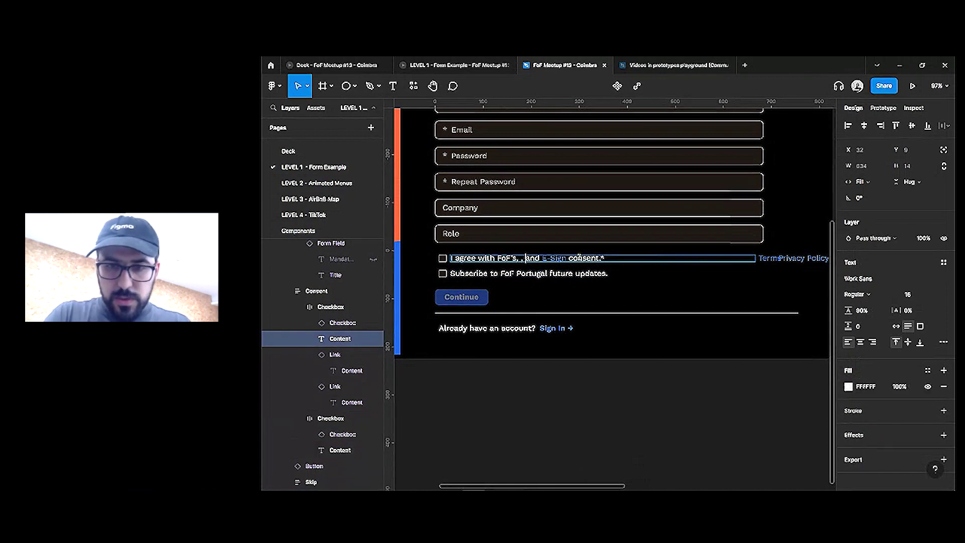
left_click(861, 181)
left_click(870, 170)
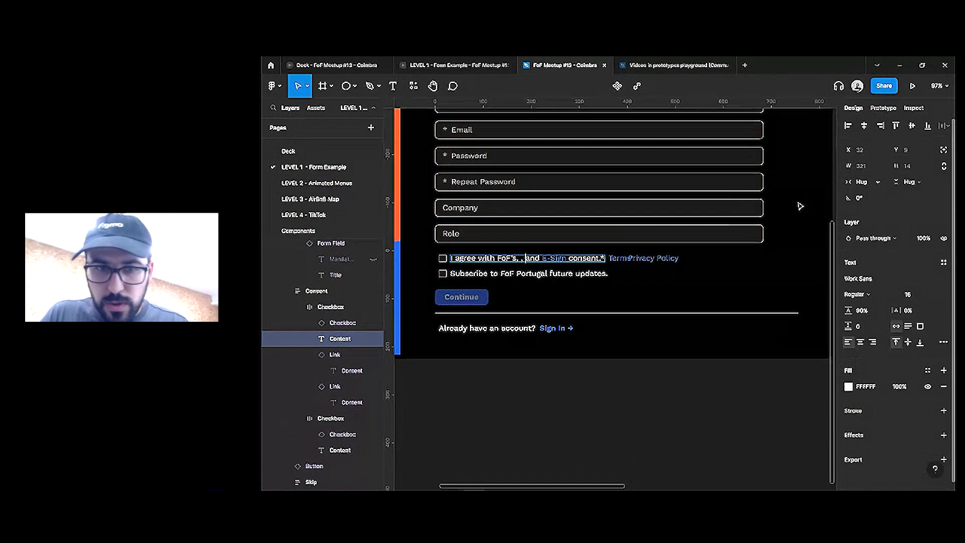
double_click(525, 262)
key("BackSpace")
key("BackSpace")
key("BackSpace")
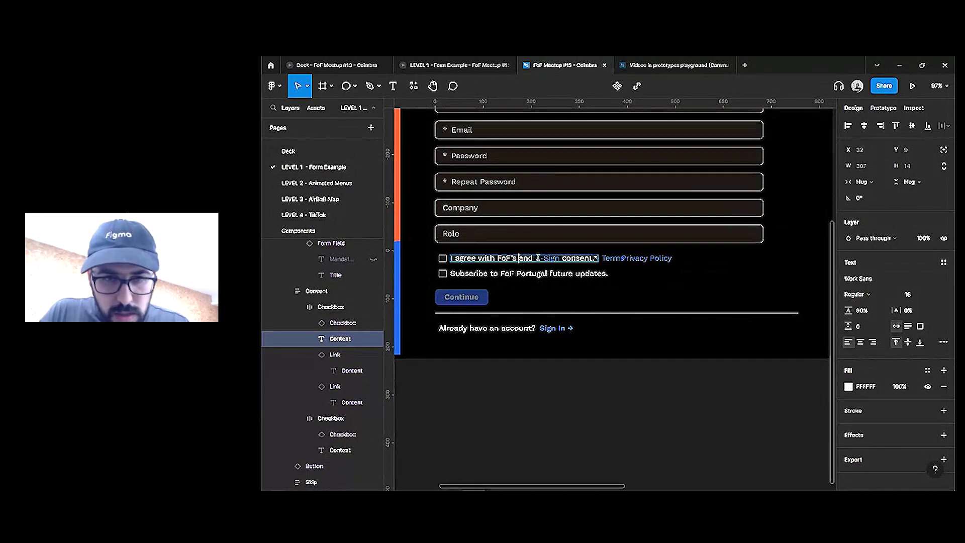
left_click(553, 273)
Set both the Terms and Privacy Policy links to Fill container, then pan to the Link component
left_click(649, 258)
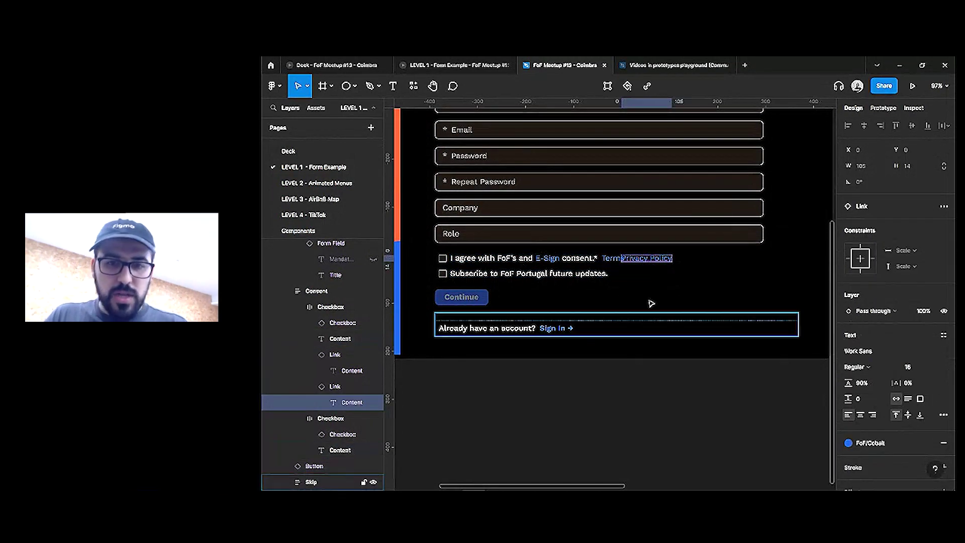
left_click(607, 260, "shift")
left_click(905, 198)
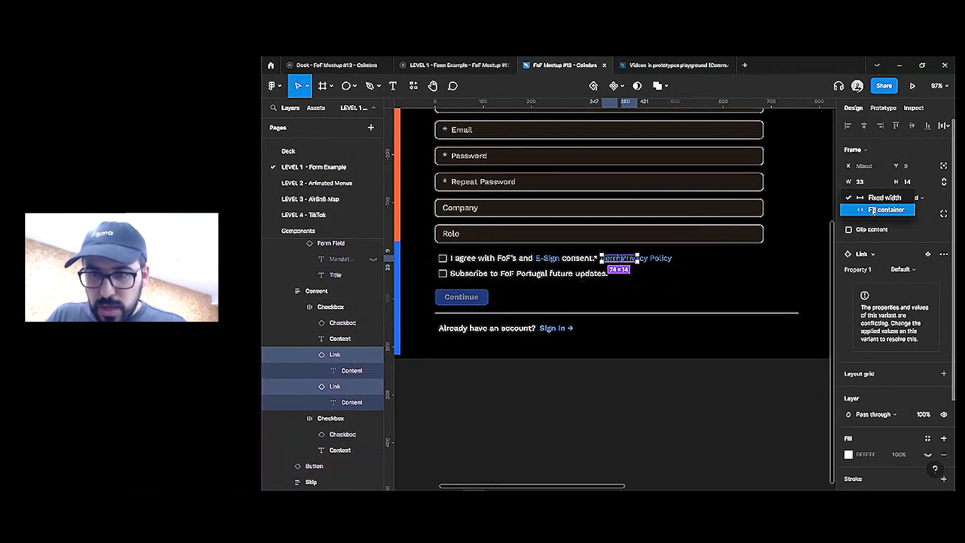
left_click(881, 210)
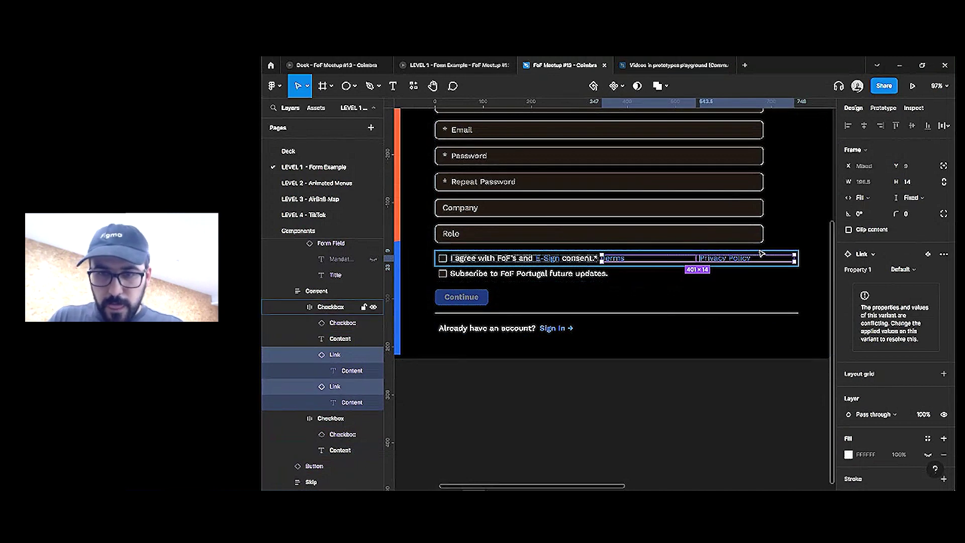
key("Return")
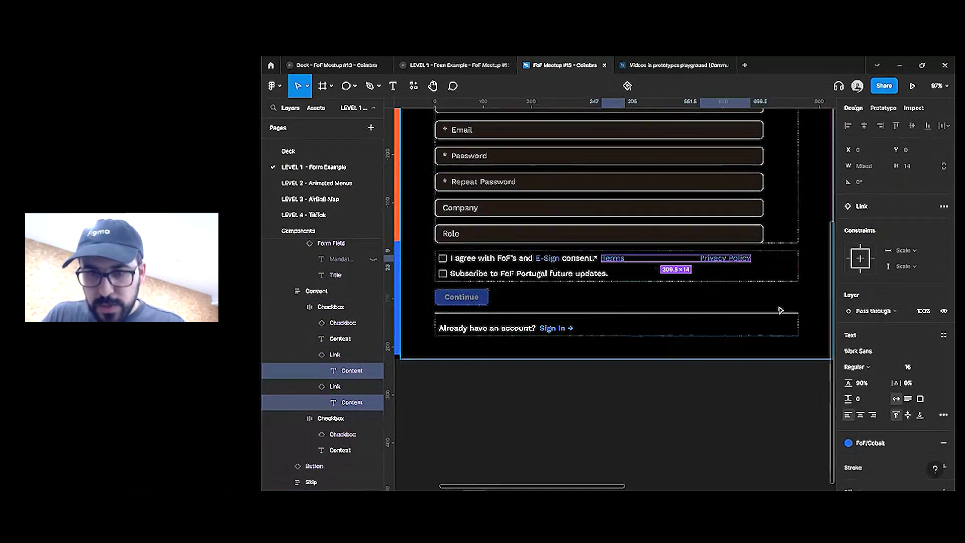
left_click(638, 376)
scroll(545, 371, "right", 10)
Add a second Default variant to the Link component set
left_click(677, 351)
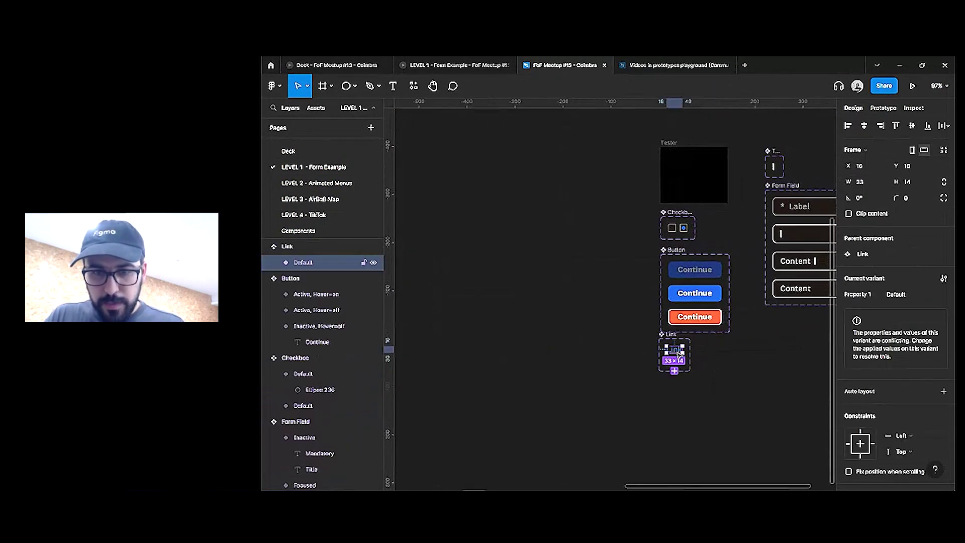
left_click(674, 371)
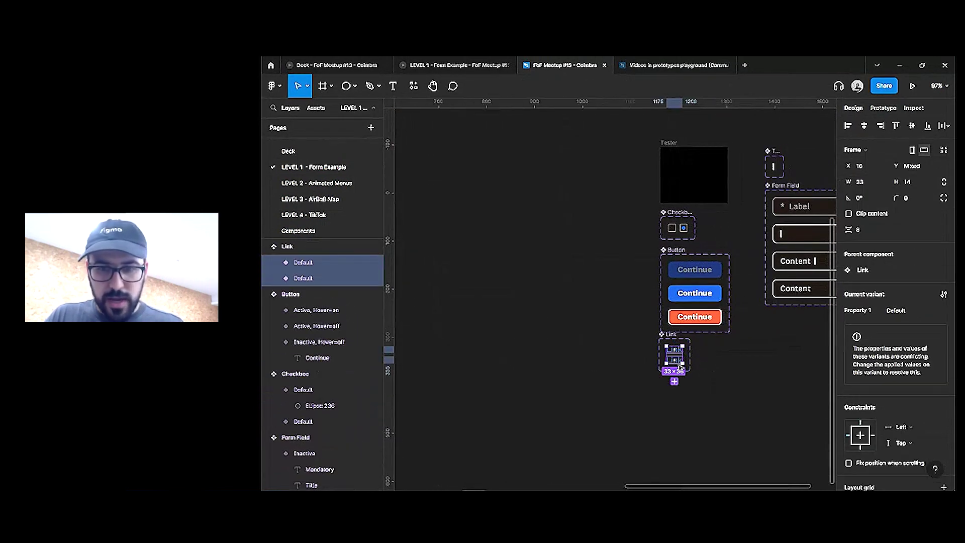
scroll(676, 367, "up", 5)
scroll(933, 377, "down", 3)
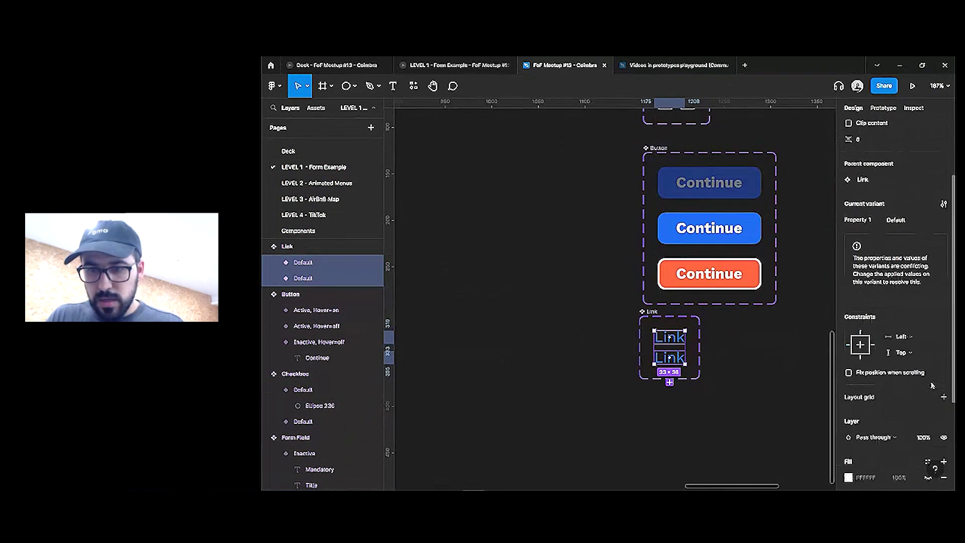
Apply auto layout to the Link variant and return to the sign-up form
left_click(722, 408)
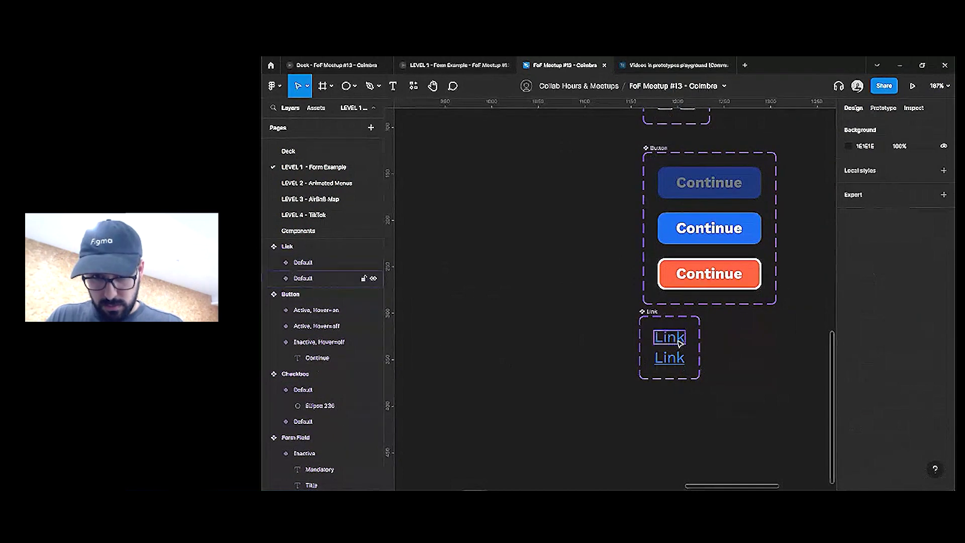
left_click(670, 337)
key("shift+a")
left_click(679, 362)
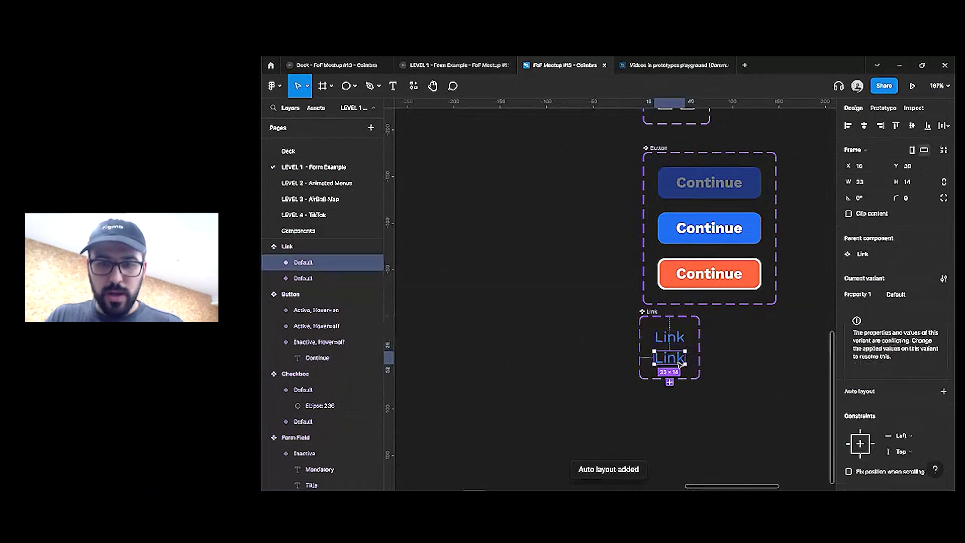
scroll(713, 383, "down", 5)
left_click(649, 403)
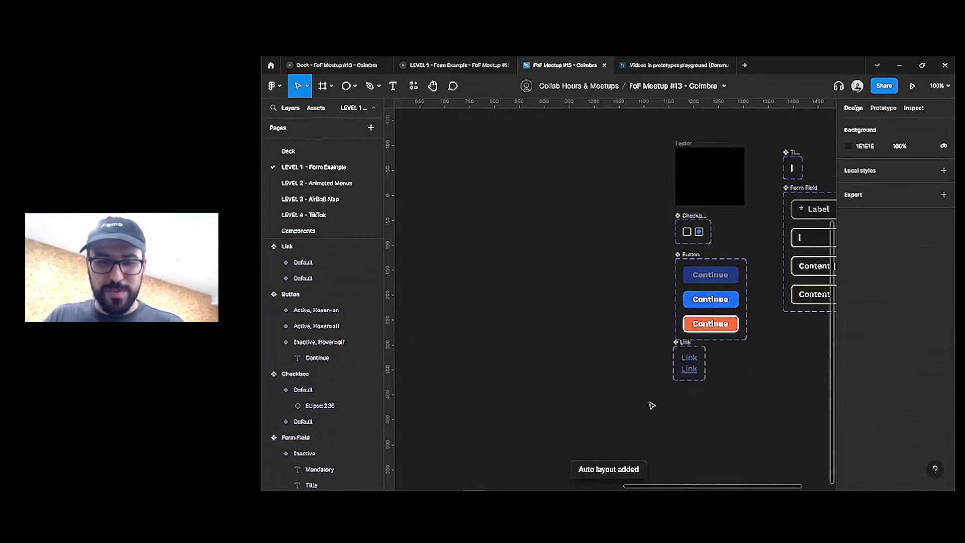
scroll(456, 315, "up", 5)
scroll(455, 316, "down", 3)
scroll(625, 314, "up", 4)
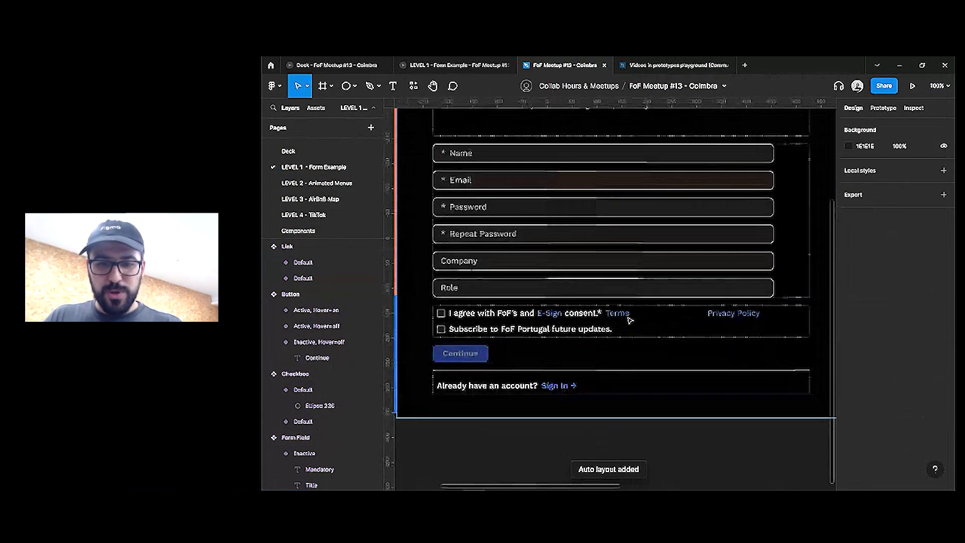
Set the consent checkbox row's width to Hug contents
left_click(629, 320)
left_click(629, 319)
key("Return")
left_click(877, 182)
left_click(887, 214)
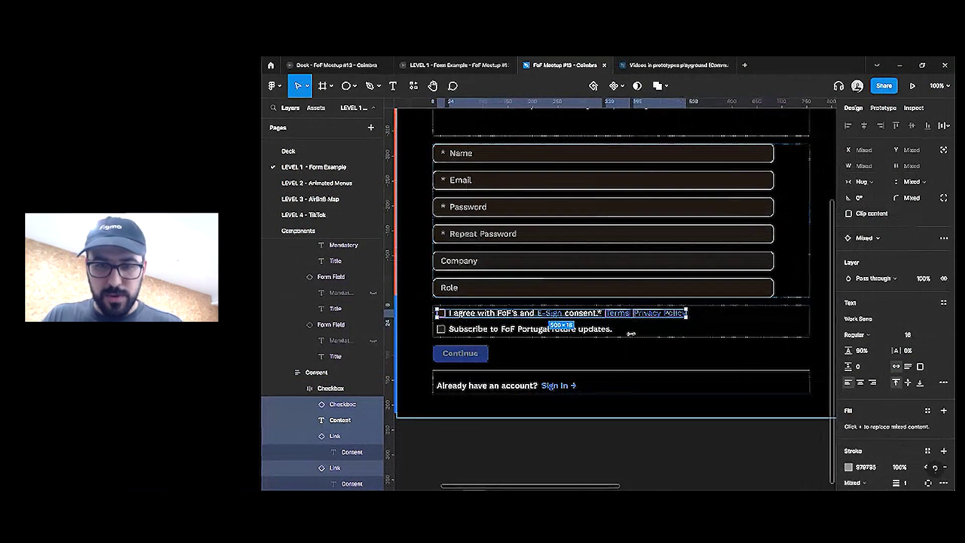
Duplicate the Privacy Policy link and delete 'E-Sign' from the consent sentence text
left_click(674, 313)
key("ctrl+d")
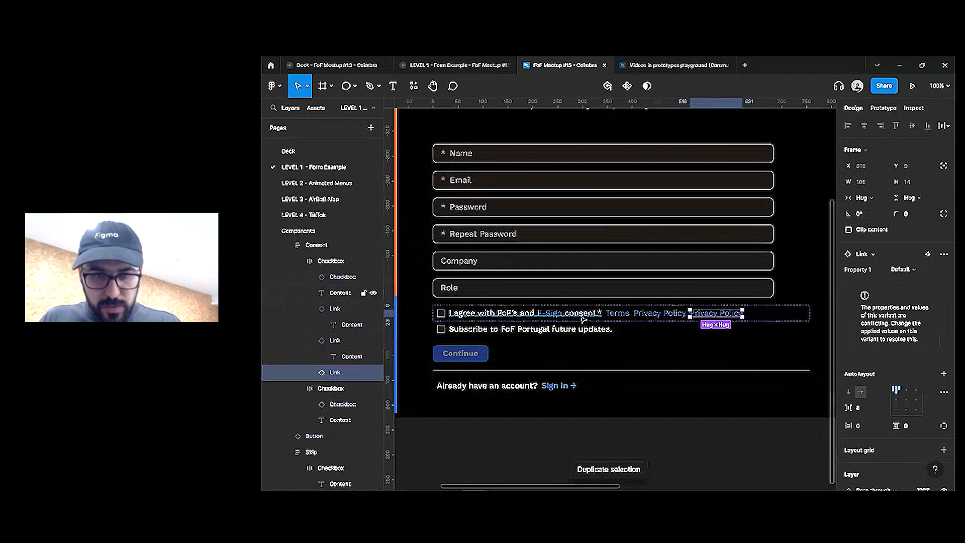
left_click(546, 314)
double_click(547, 314)
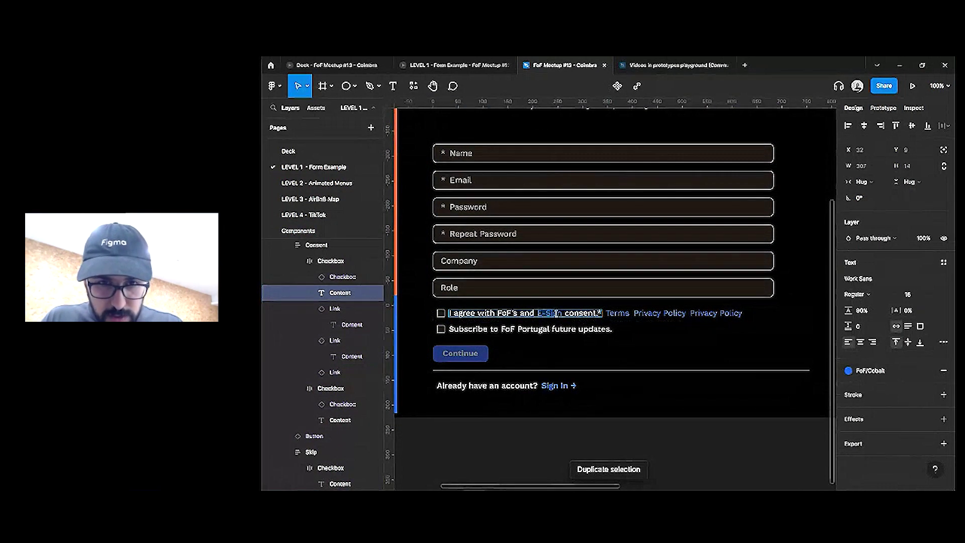
left_click_drag(560, 314, 521, 311)
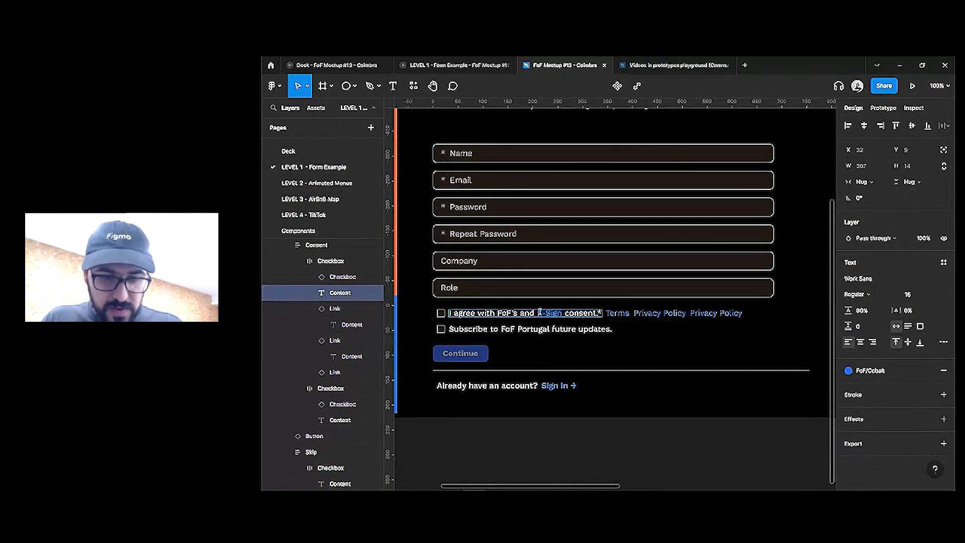
key("BackSpace")
left_click(700, 312)
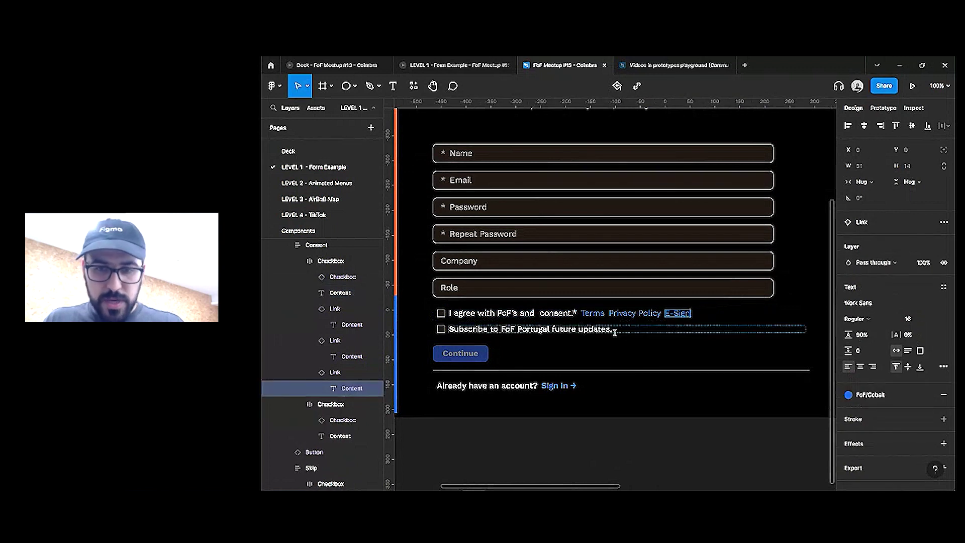
left_click(573, 313)
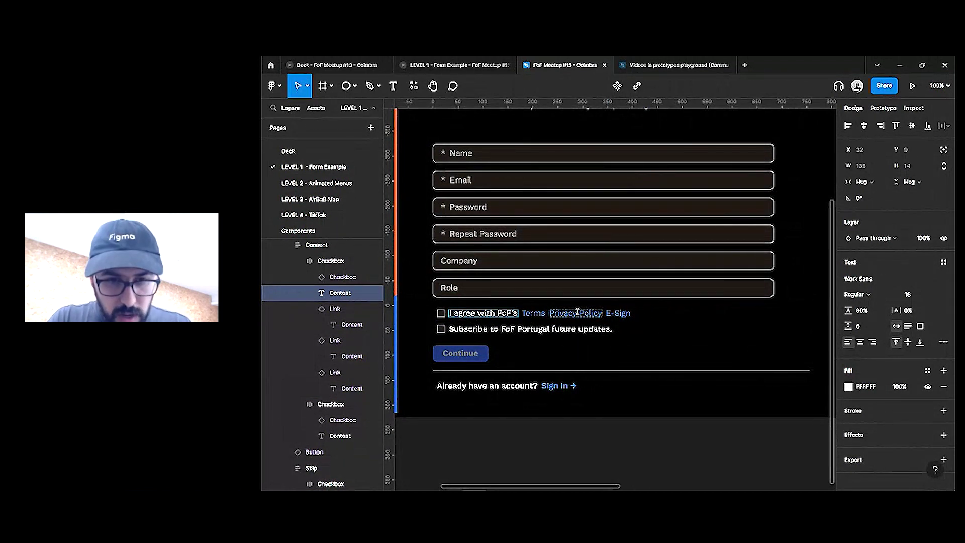
left_click(685, 312)
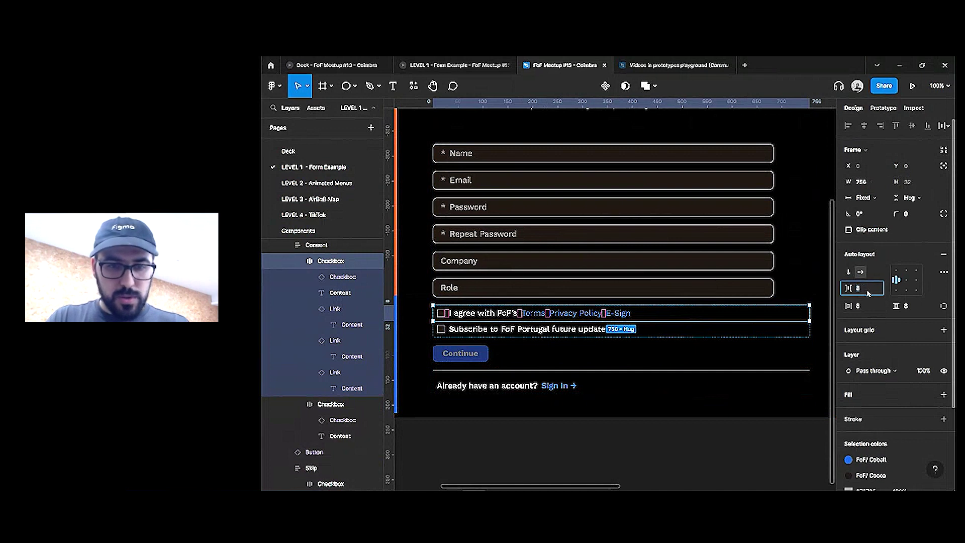
Wrap the I agree text and the Terms, Privacy Policy and E-Sign links in an auto-layout frame
left_click(537, 315)
left_click(483, 312, "shift")
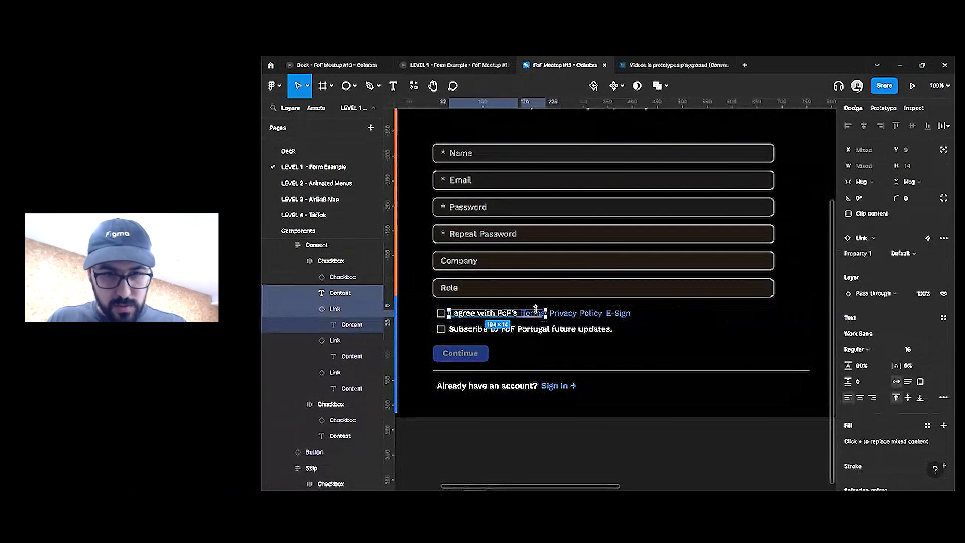
left_click(574, 314, "shift")
left_click(619, 313, "shift")
key("shift+a")
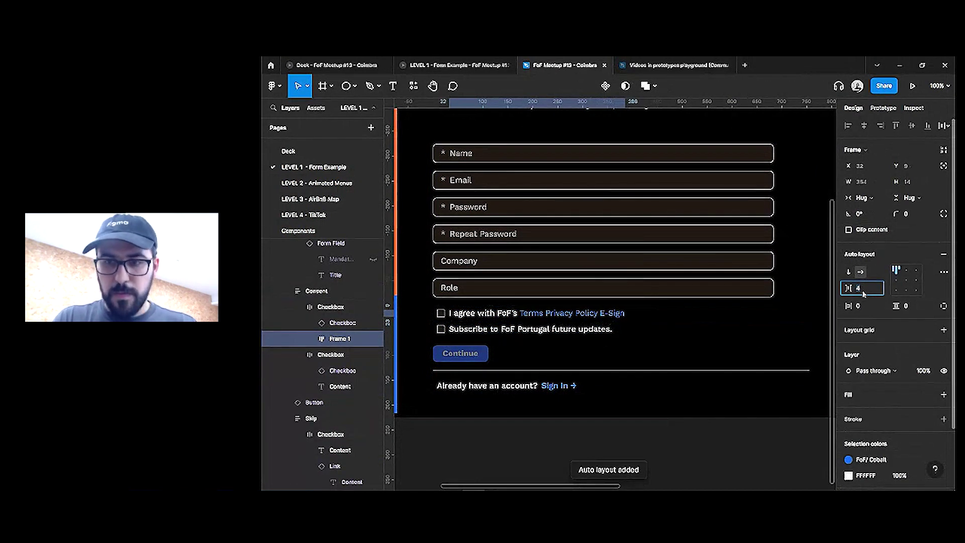
left_click(651, 315)
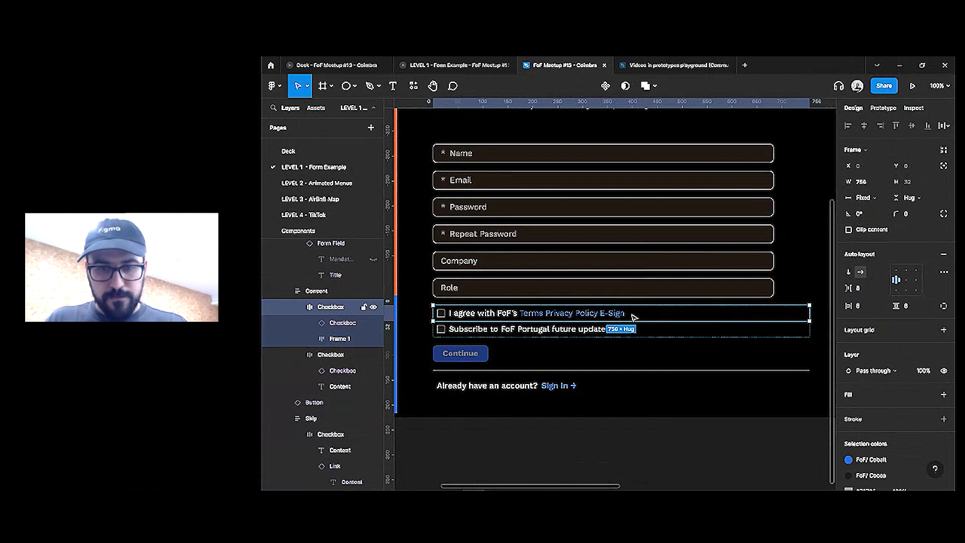
left_click(616, 317)
key("Escape")
Paste the consent text into the sentence frame and make a hug-width copy after FoF's
left_click(607, 317)
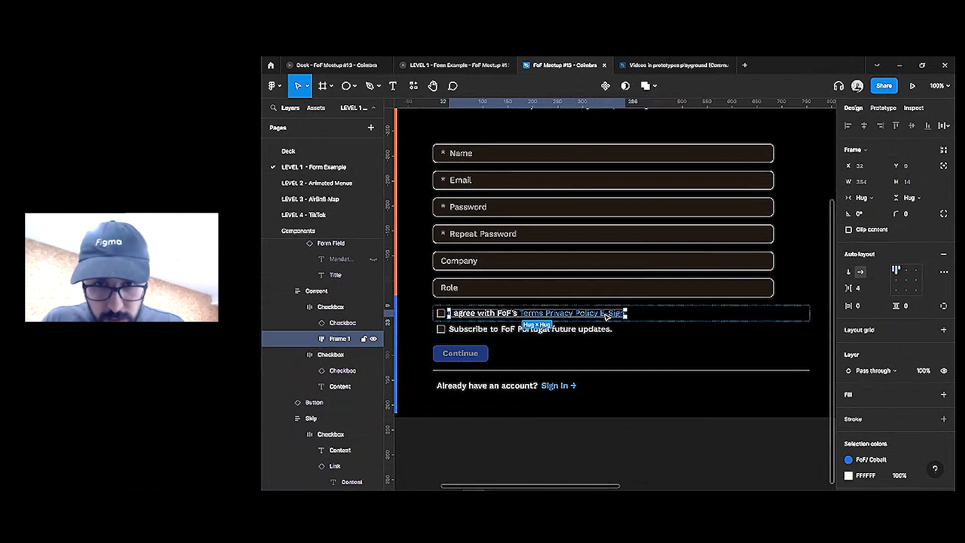
type("consent.")
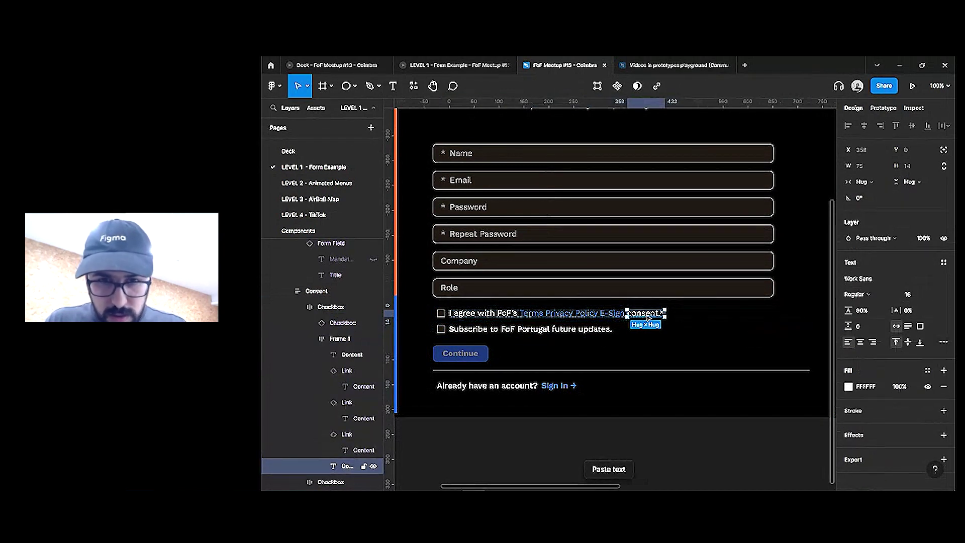
key("ctrl+d")
key("Left")
key("Left")
key("Left")
key("Left")
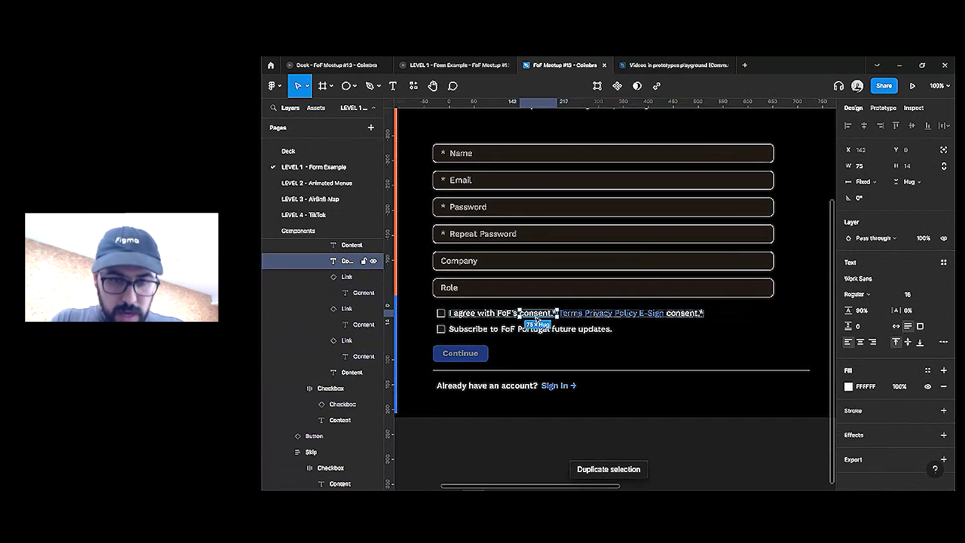
double_click(536, 317)
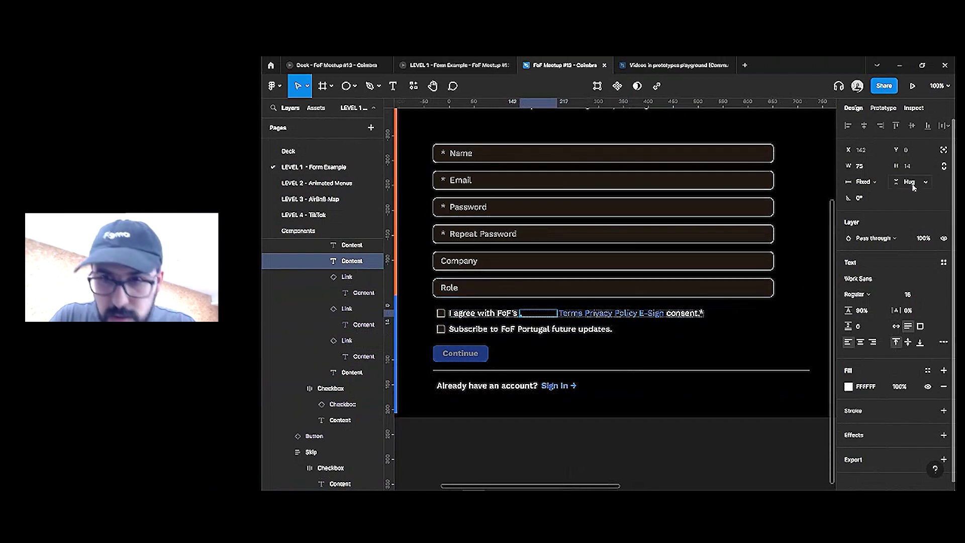
left_click(867, 182)
left_click(877, 194)
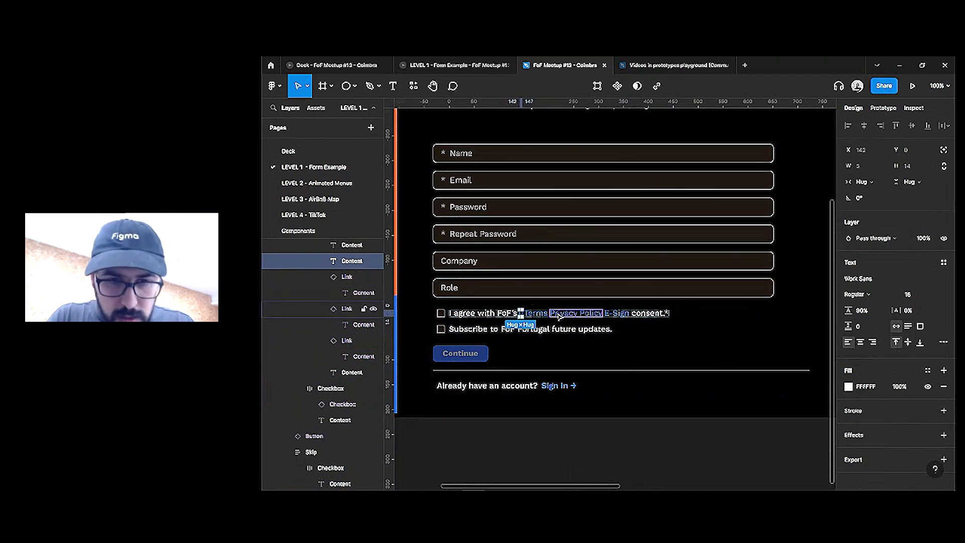
Duplicate the comma to follow Privacy Policy and change the copy to read 'and'
key("Right")
key("ctrl+d")
key("Right")
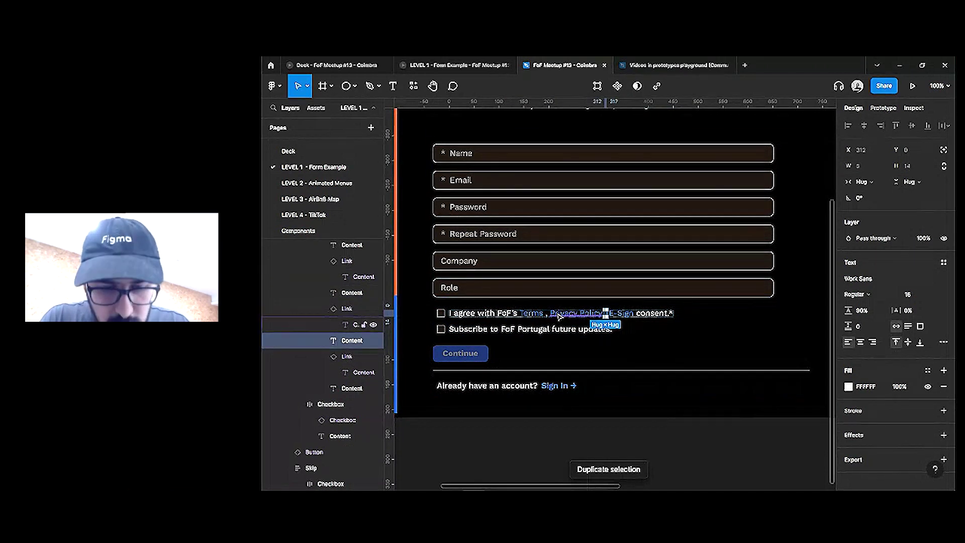
scroll(606, 315, "up", 5)
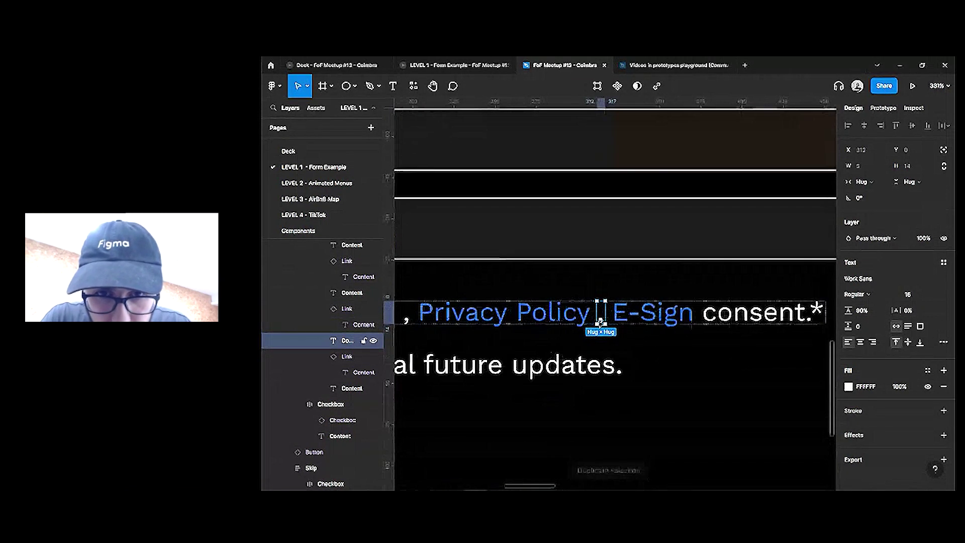
double_click(601, 322)
type("and")
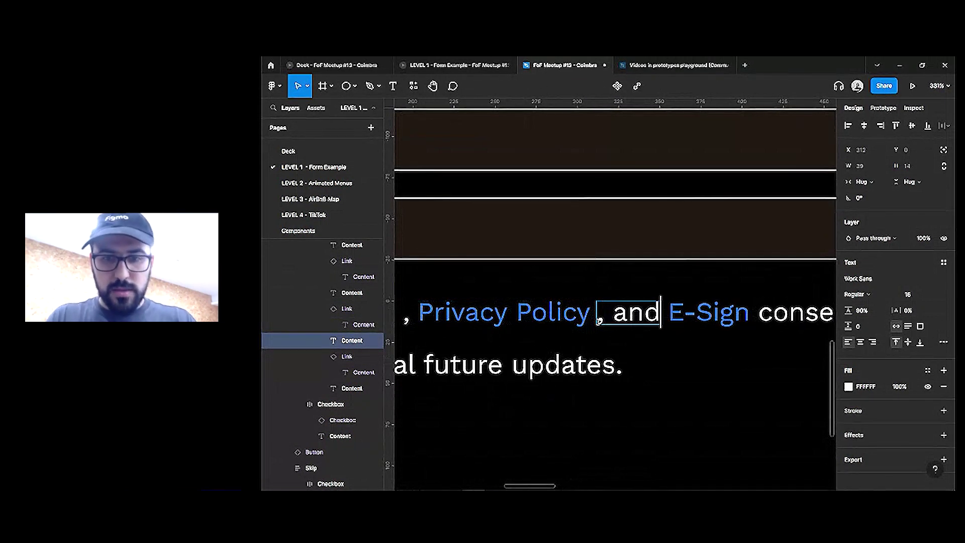
scroll(612, 254, "down", 5)
scroll(668, 332, "down", 10)
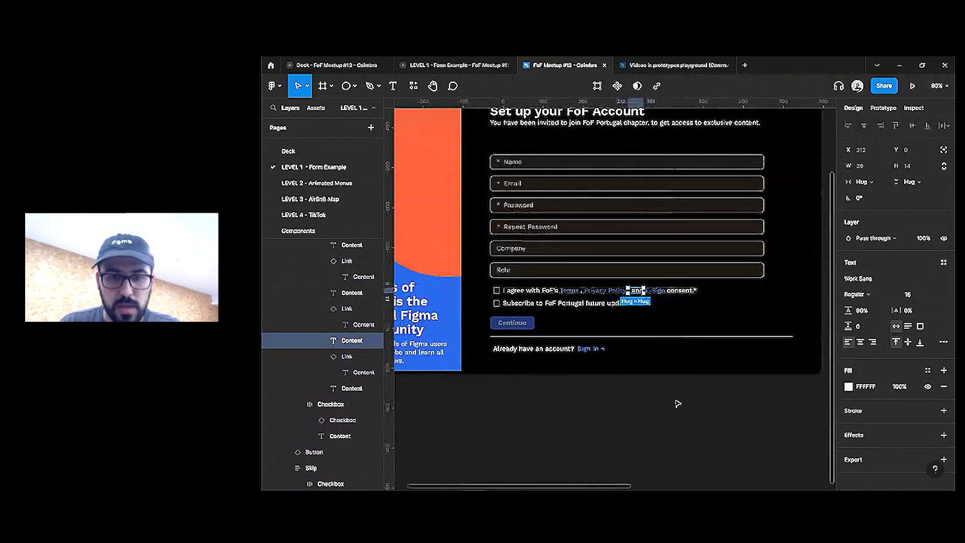
Fit the form frame in a panel-free view and reload the LEVEL 1 prototype tab
left_click(661, 429)
left_click(584, 315)
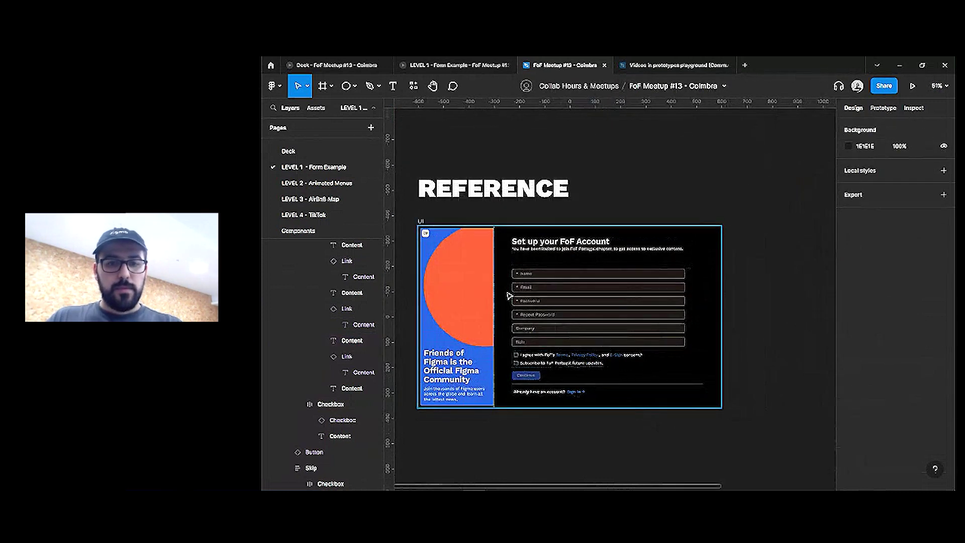
key("shift+2")
key("ctrl+backslash")
key("shift+2")
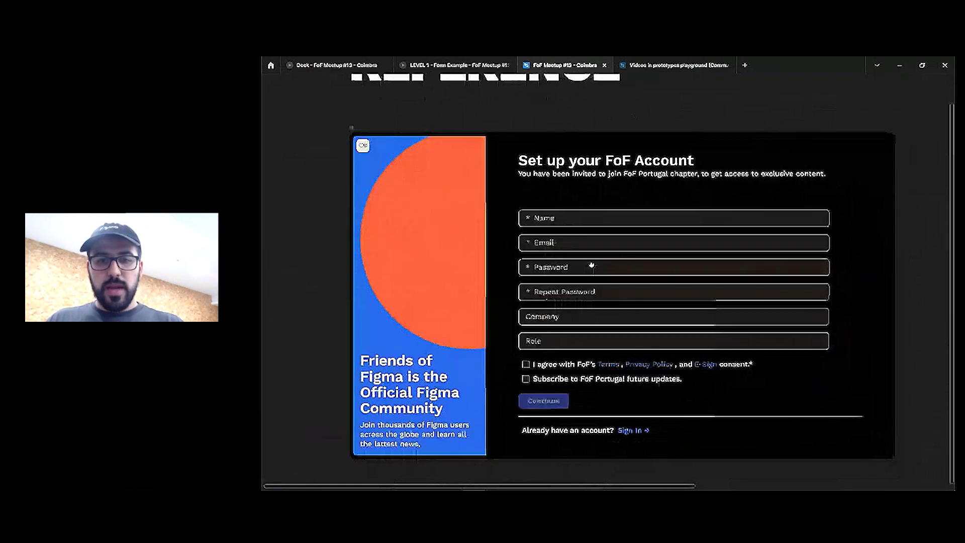
left_click(433, 67)
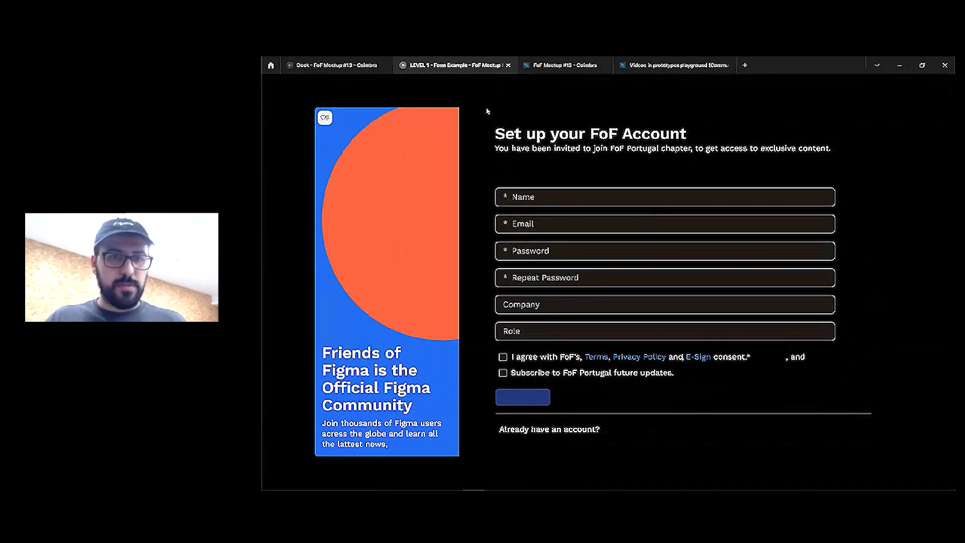
right_click(454, 69)
left_click(483, 104)
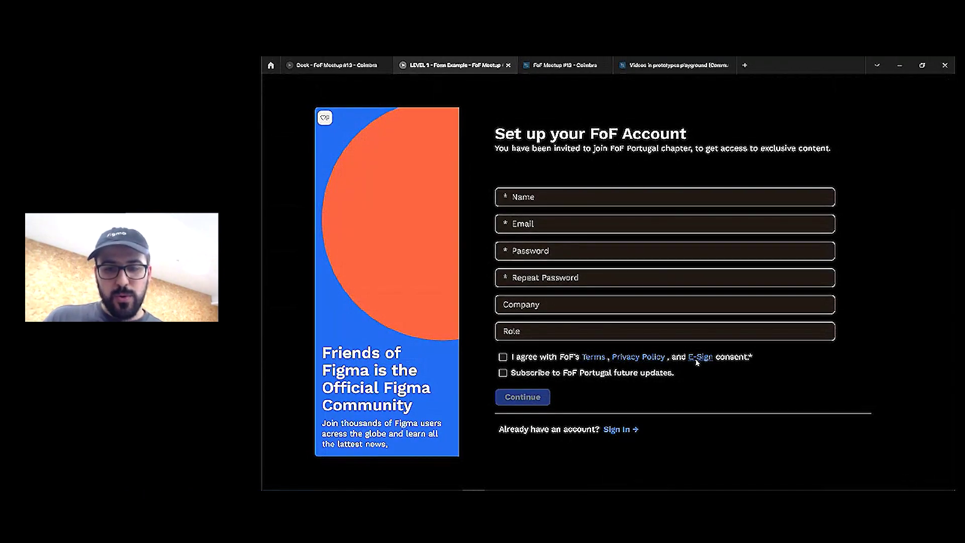
Fill in Name, Email, Password, Repeat Password, Company and Role, then tick the consent checkbox
left_click(534, 196)
left_click(533, 224)
left_click(533, 252)
left_click(531, 278)
left_click(522, 309)
left_click(518, 335)
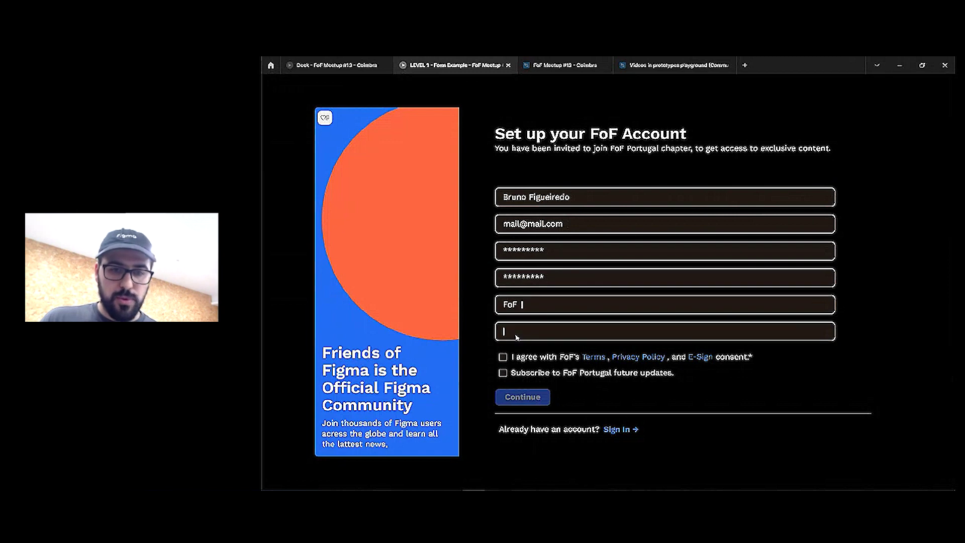
left_click(504, 358)
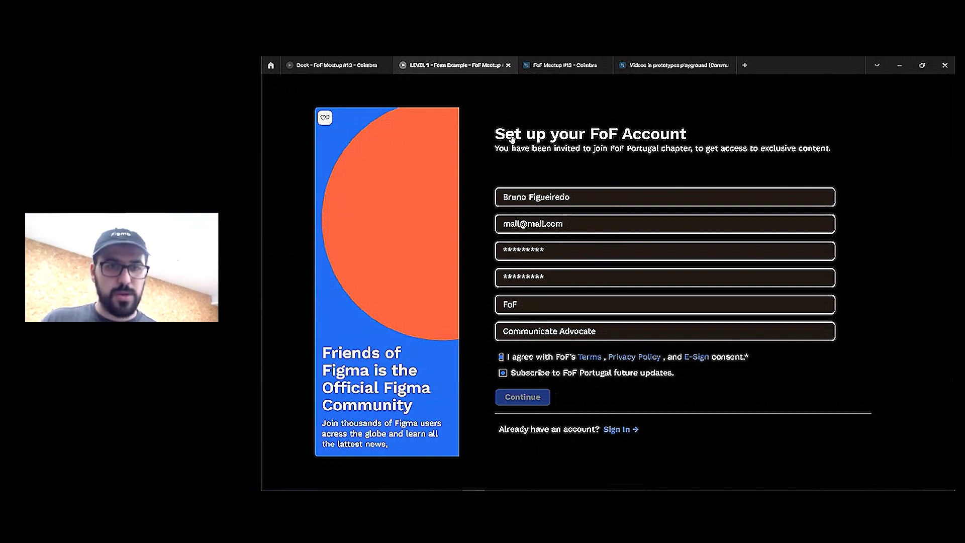
Back in the design file, give the consent checkbox a Fixed width instead of Hug
left_click(529, 67)
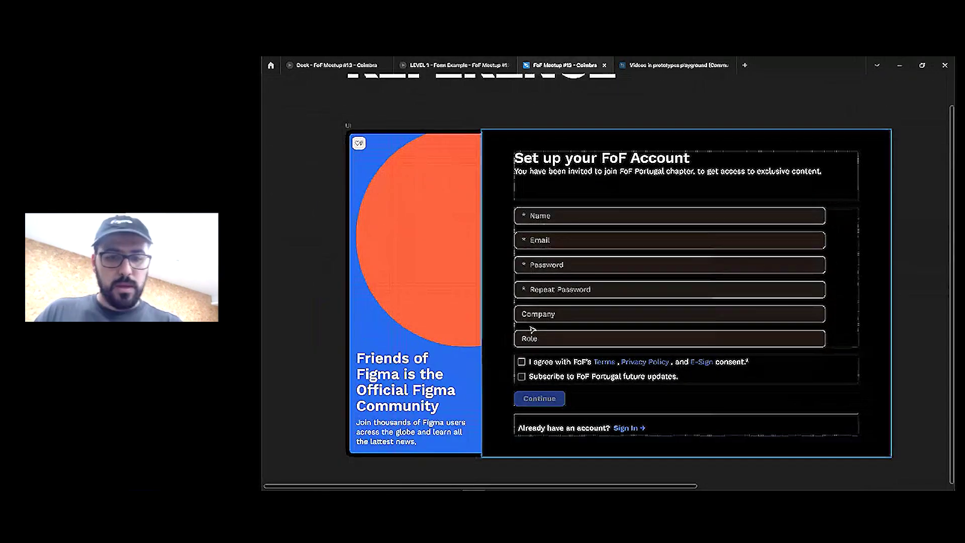
left_click(523, 365)
left_click(522, 365)
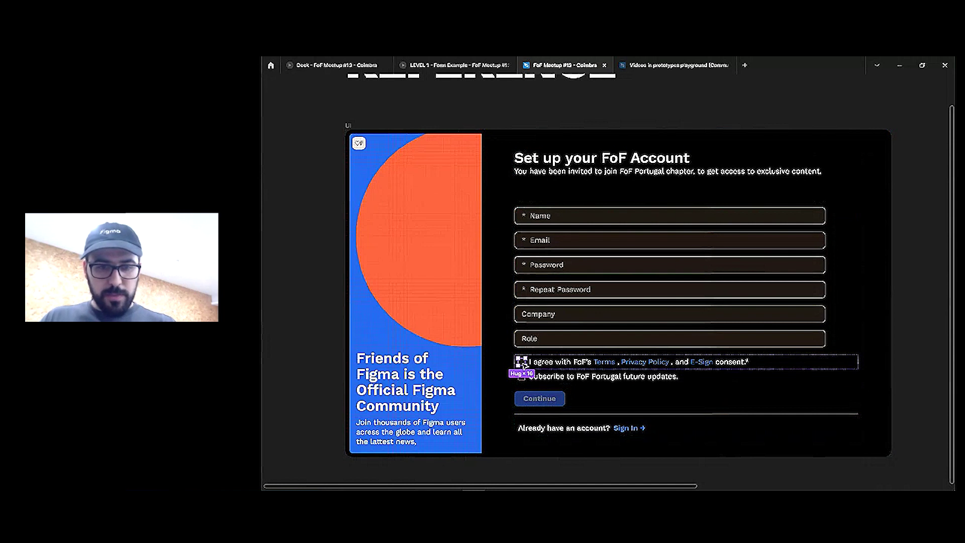
key("ctrl+backslash")
left_click(522, 376)
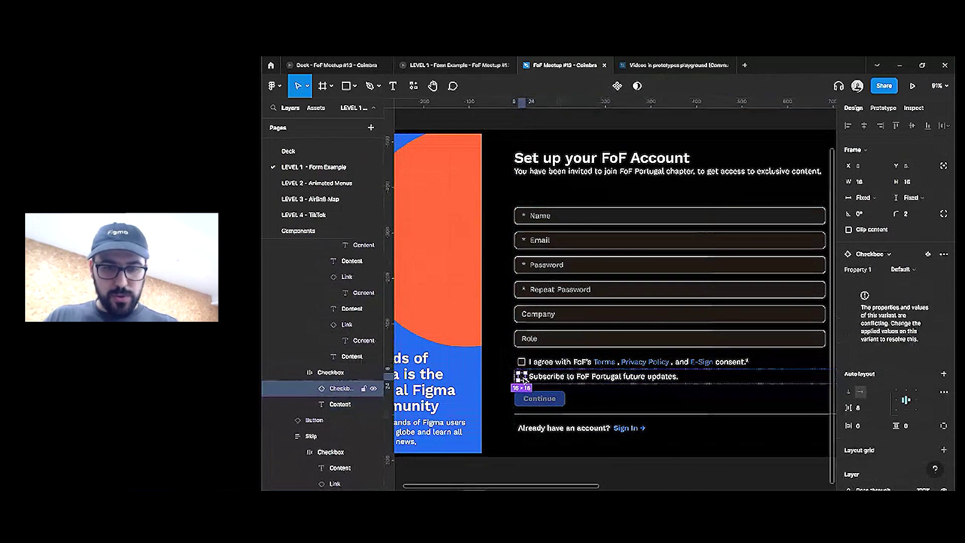
left_click(523, 362)
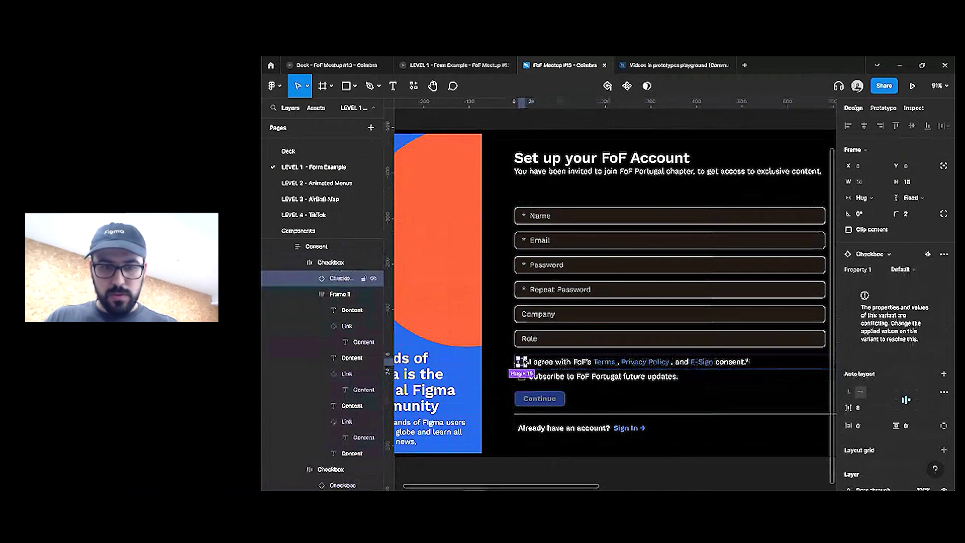
left_click(879, 197)
left_click(882, 186)
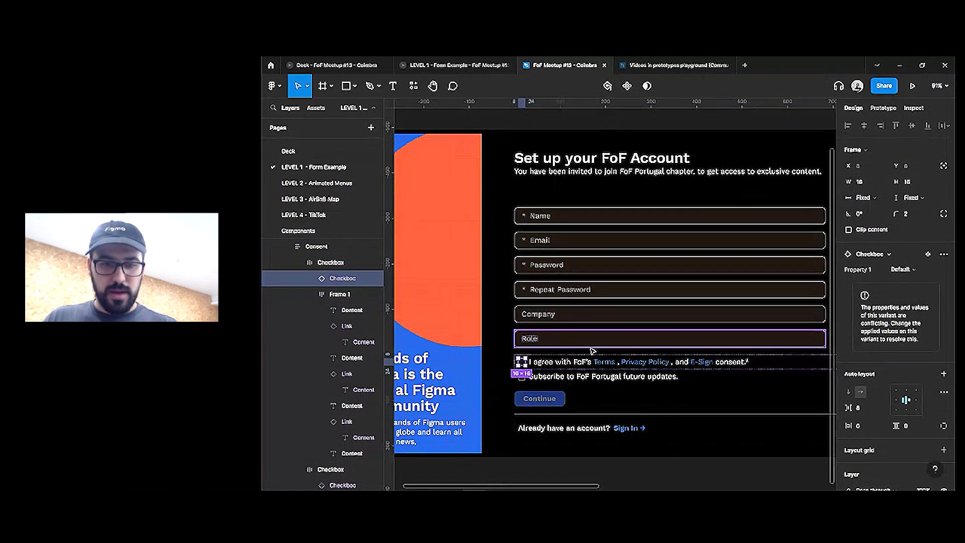
Move the Right frame out of the UI board
scroll(591, 347, "down", 2)
left_click(721, 390)
left_click_drag(721, 390, 624, 347)
scroll(625, 352, "down", 3)
scroll(579, 320, "down", 3)
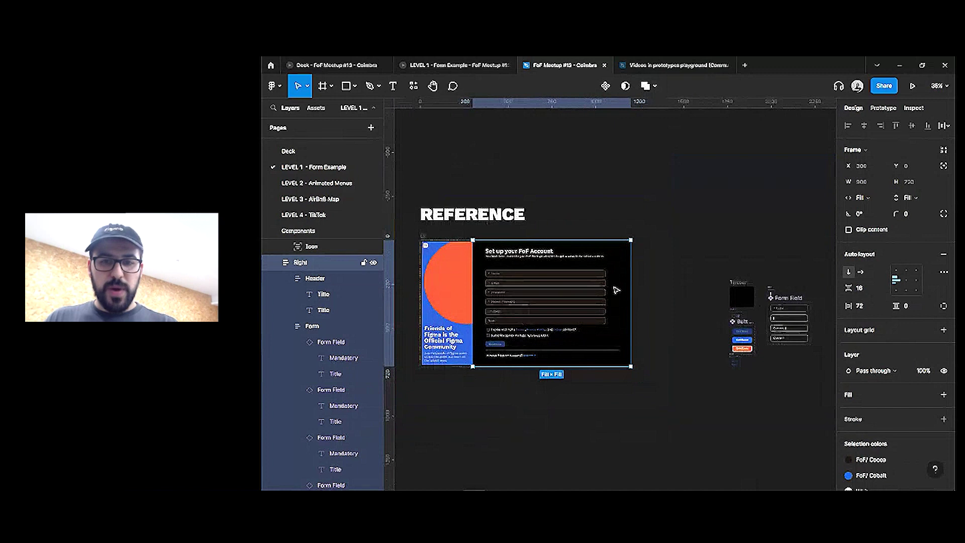
left_click_drag(587, 253, 664, 287)
left_click(407, 203)
scroll(407, 203, "down", 2)
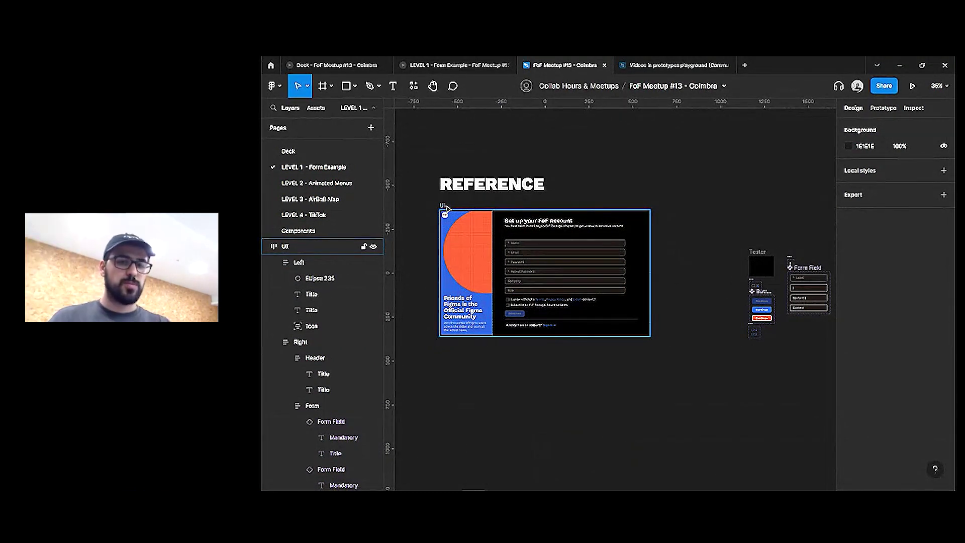
Duplicate the UI frame below the original and set the copy's Continue button Type to Active
left_click_drag(447, 214, 447, 350)
scroll(561, 368, "up", 2)
scroll(561, 368, "up", 2)
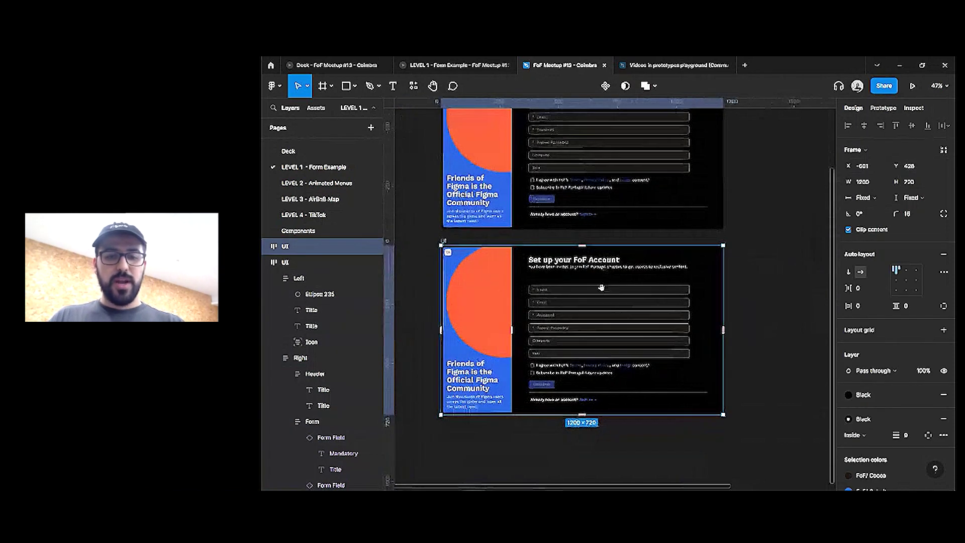
left_click(541, 384, "ctrl")
left_click(902, 269)
left_click(905, 282)
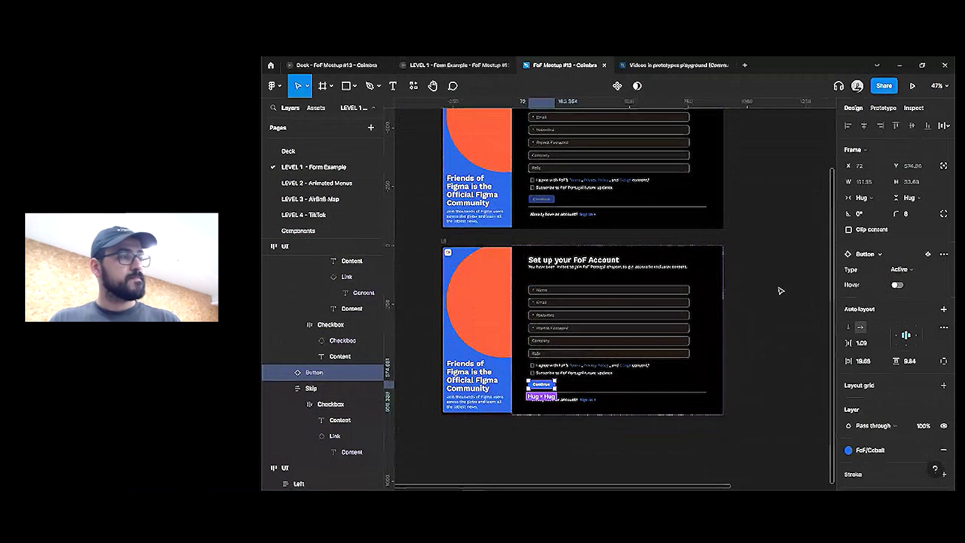
left_click(767, 241)
In Prototype mode, link the lower frame's consent checkbox click to the upper frame
left_click(884, 107)
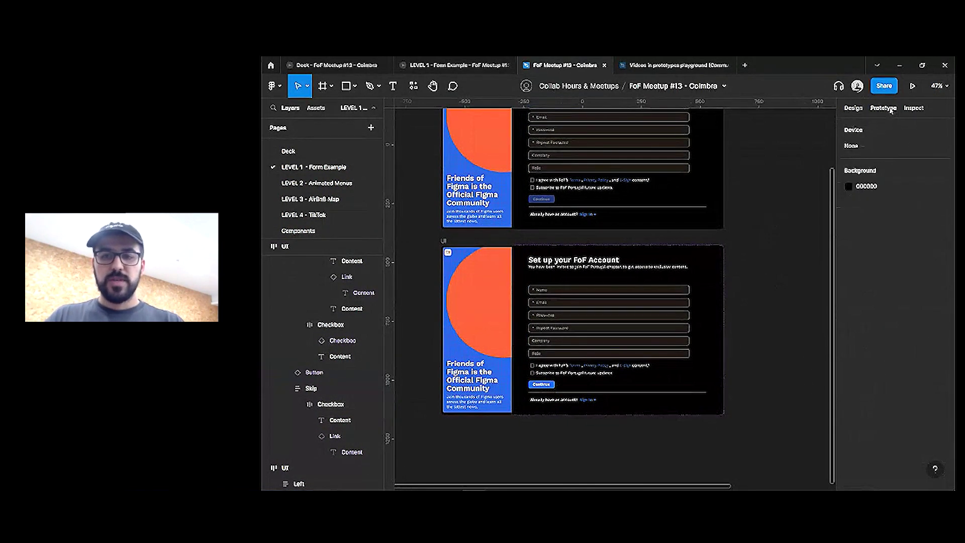
left_click(535, 184, "ctrl")
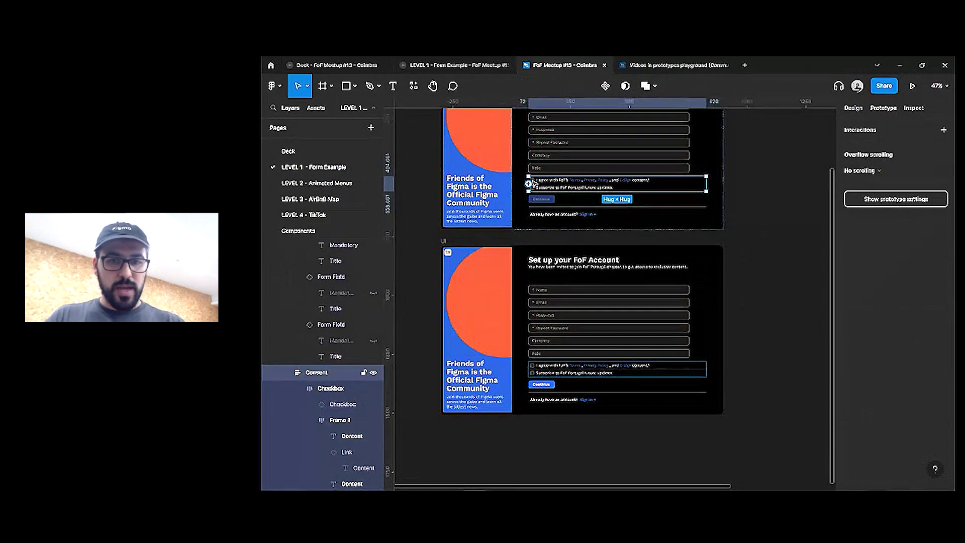
scroll(536, 184, "up", 5)
left_click(536, 182, "ctrl")
left_click(536, 182, "ctrl")
scroll(536, 182, "down", 2)
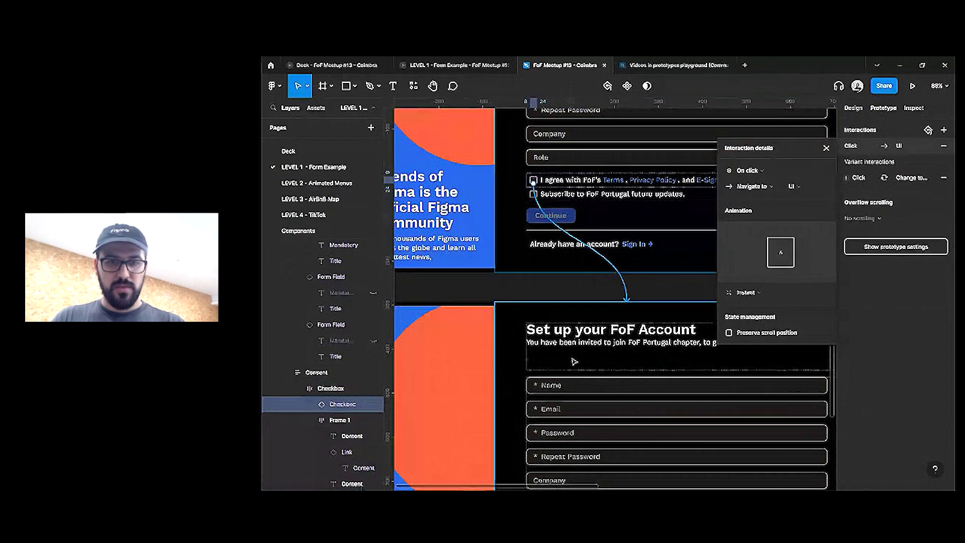
scroll(560, 301, "down", 3)
left_click(538, 385)
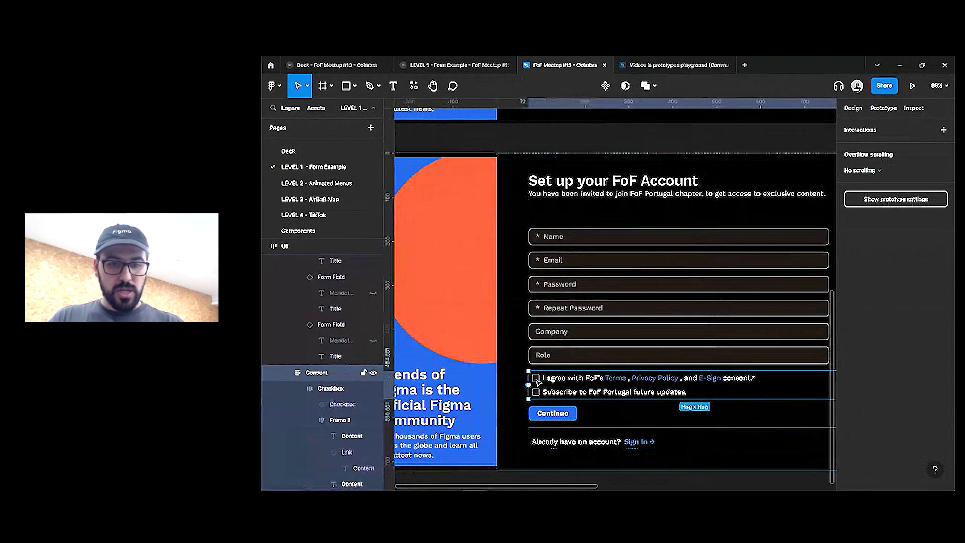
left_click(535, 377, "ctrl")
left_click_drag(535, 377, 628, 201)
left_click(853, 108)
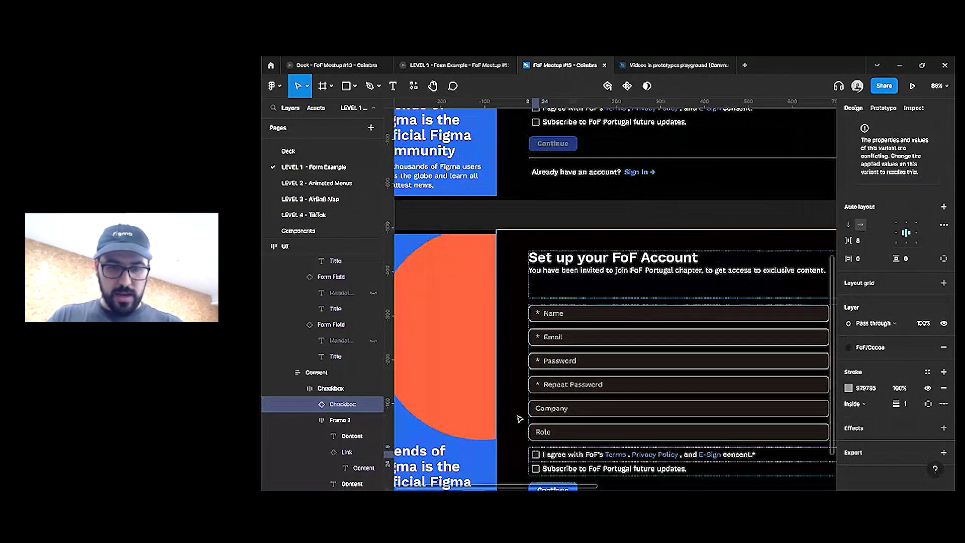
scroll(536, 365, "up", 2)
left_click(536, 363)
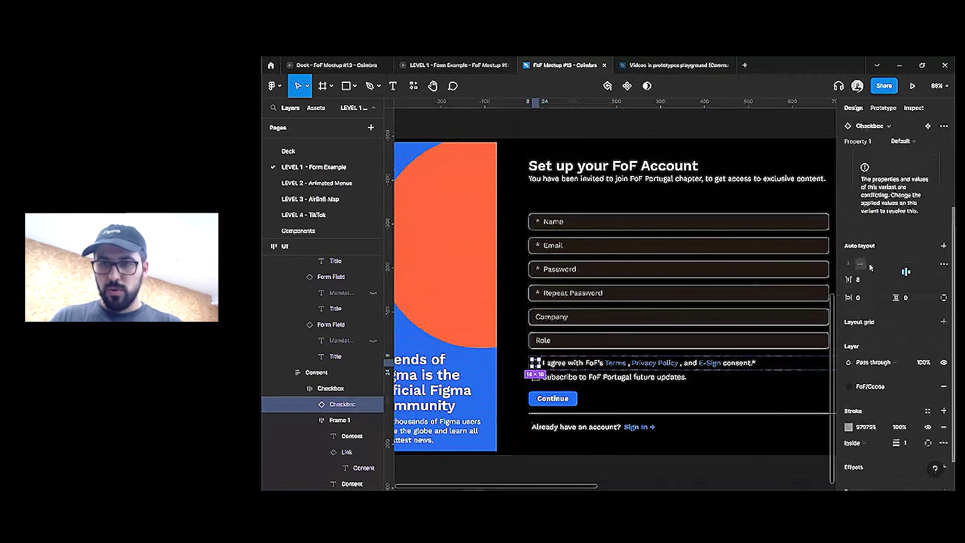
scroll(611, 291, "down", 5)
Name the Checkbox component variants' State values 'off' and 'on'
key("Escape")
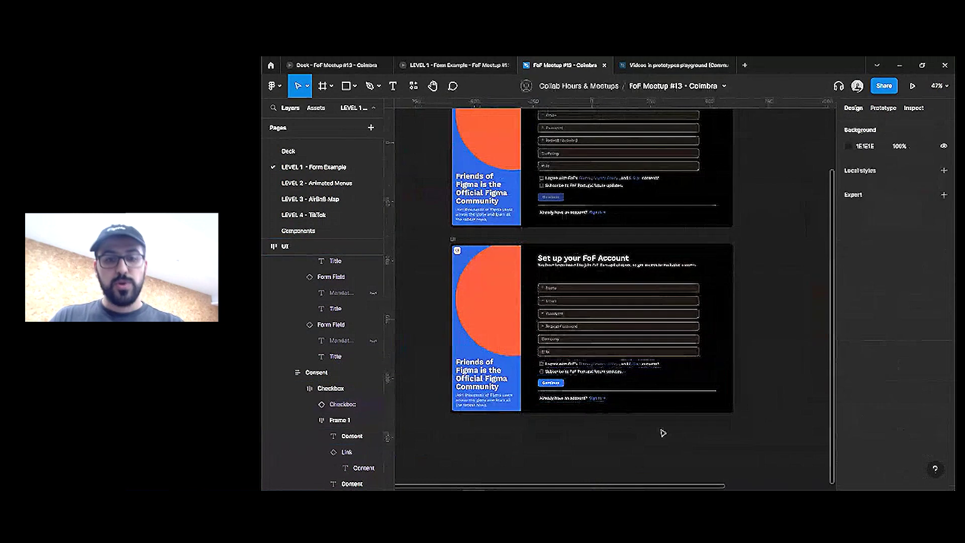
scroll(611, 292, "right", 5)
scroll(634, 225, "up", 10)
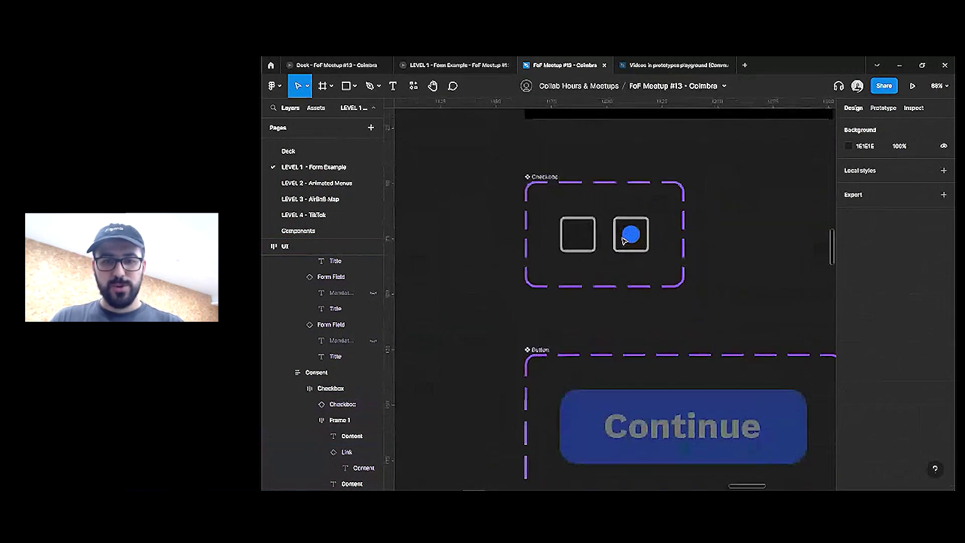
left_click(577, 231)
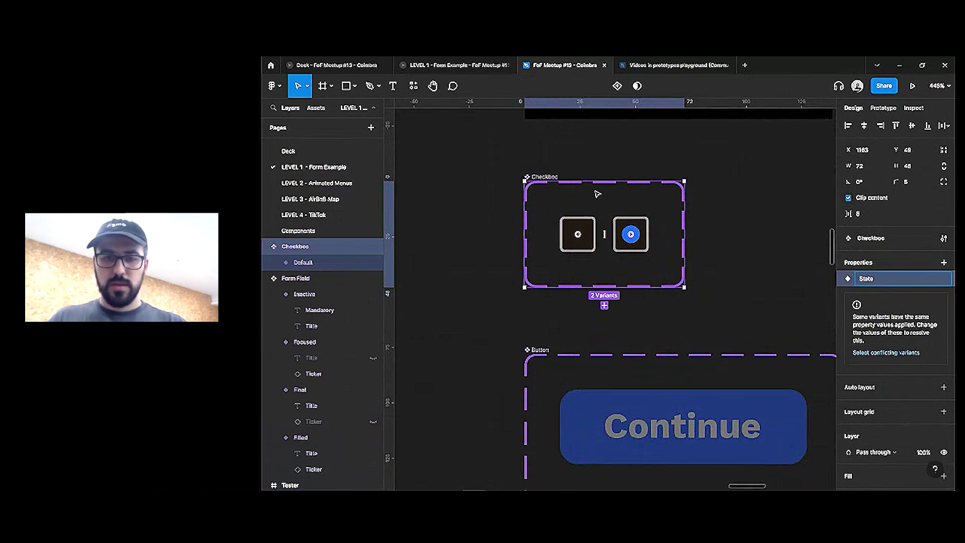
left_click(593, 222)
left_click(915, 309)
type("o")
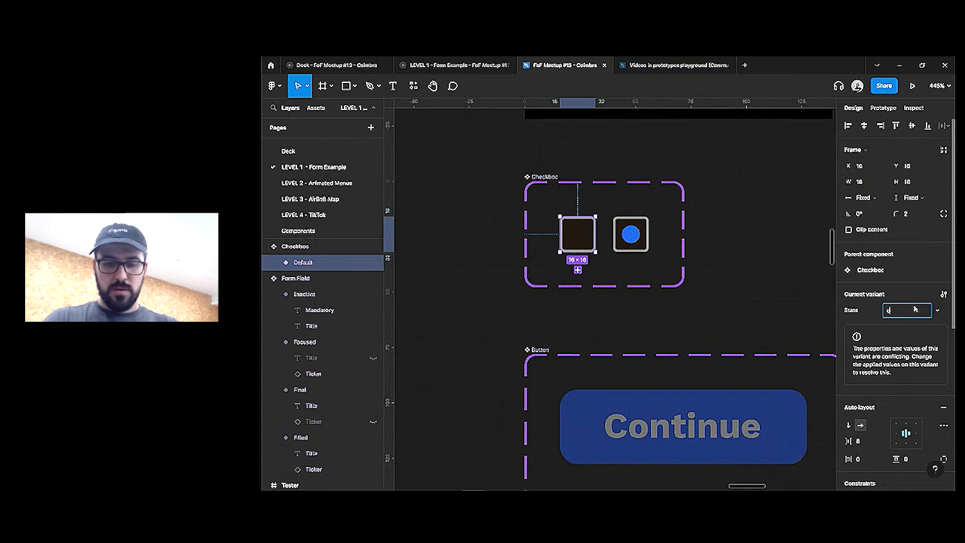
type("ff")
key("Return")
key("shift+Tab")
type("on")
key("Return")
Drill into the form's consent row down to the Checkbox instance
scroll(717, 268, "down", 3)
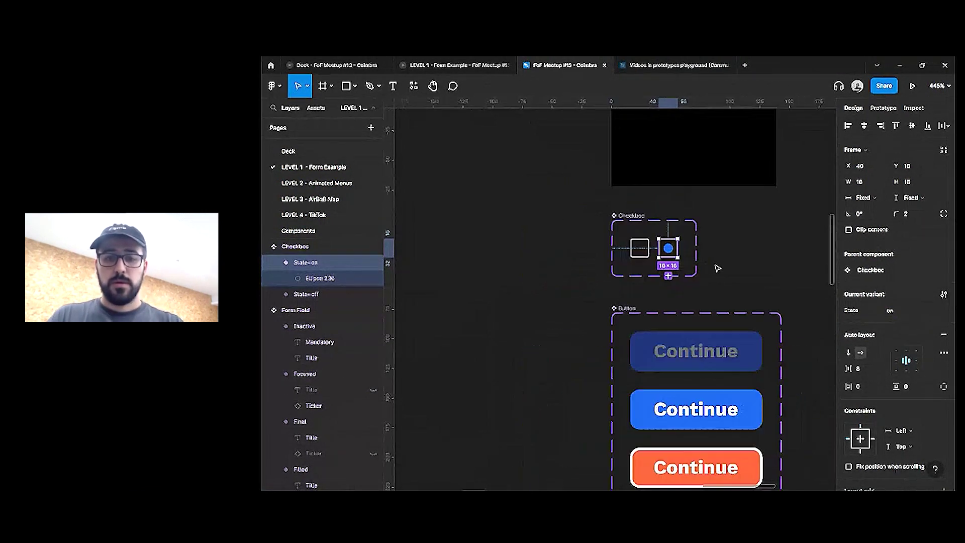
scroll(717, 269, "down", 3)
left_click(560, 362)
scroll(560, 362, "up", 5)
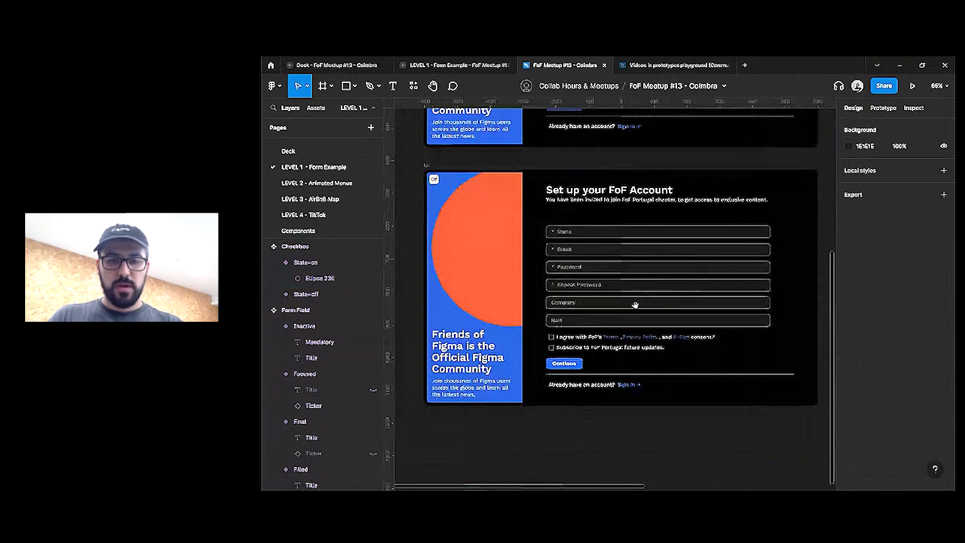
double_click(550, 342)
double_click(549, 342)
double_click(549, 341)
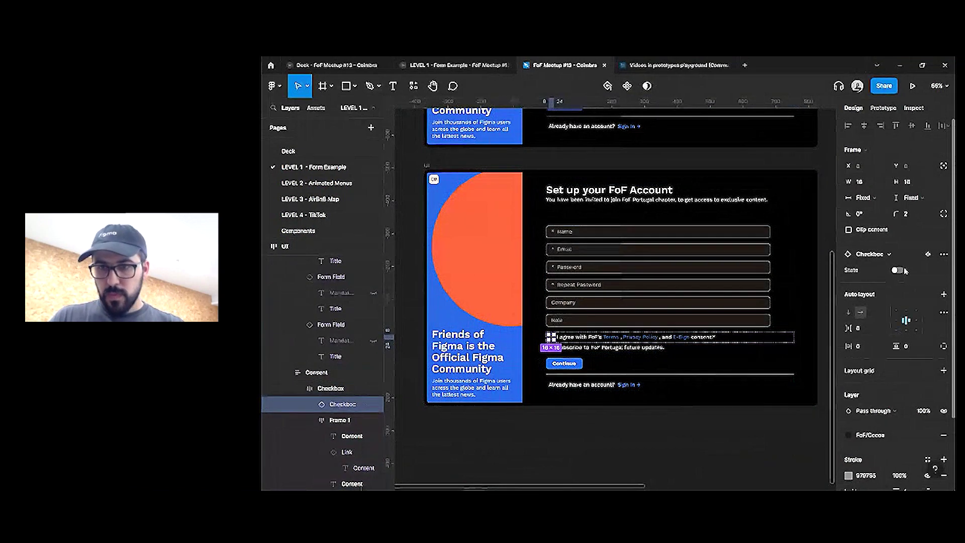
Restart the running prototype, focus Name and tick the consent box to enable Continue
left_click(449, 66)
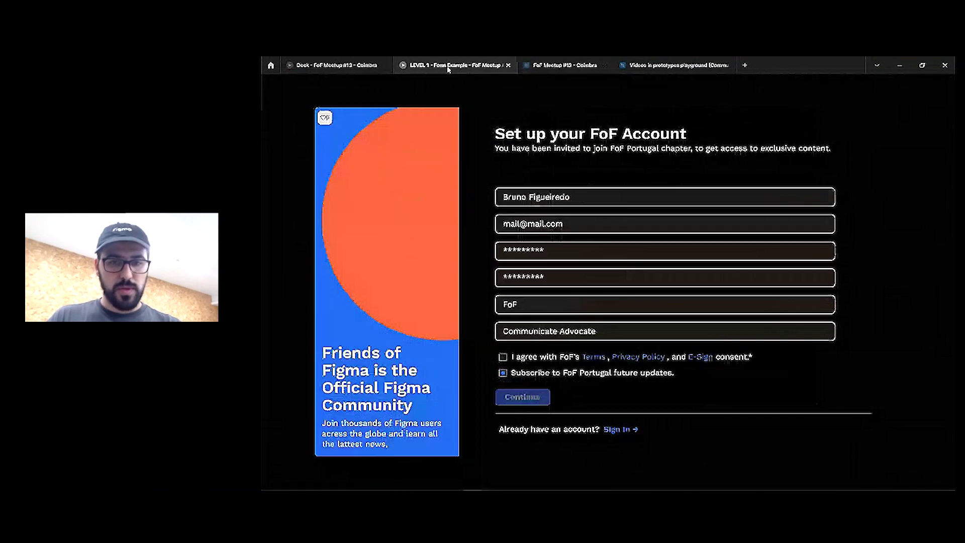
key("r")
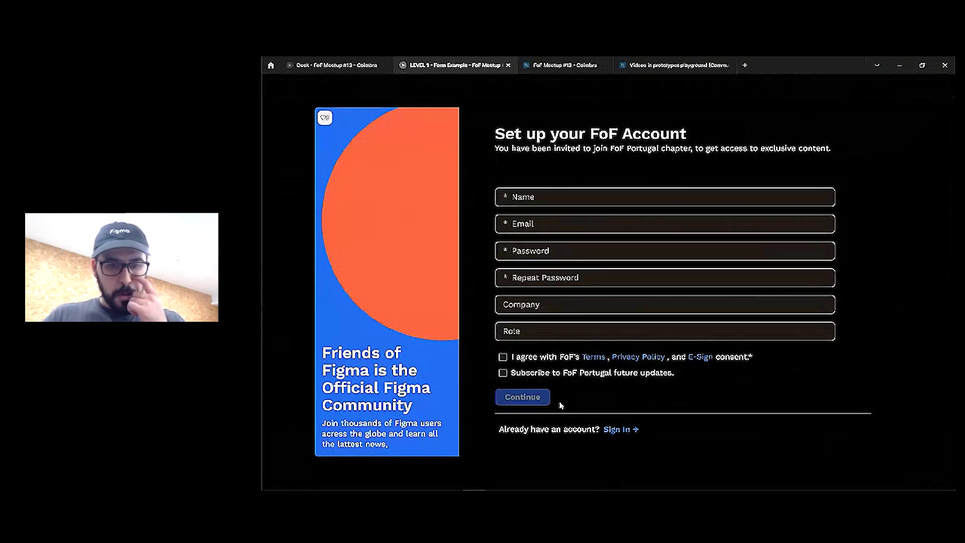
left_click(530, 198)
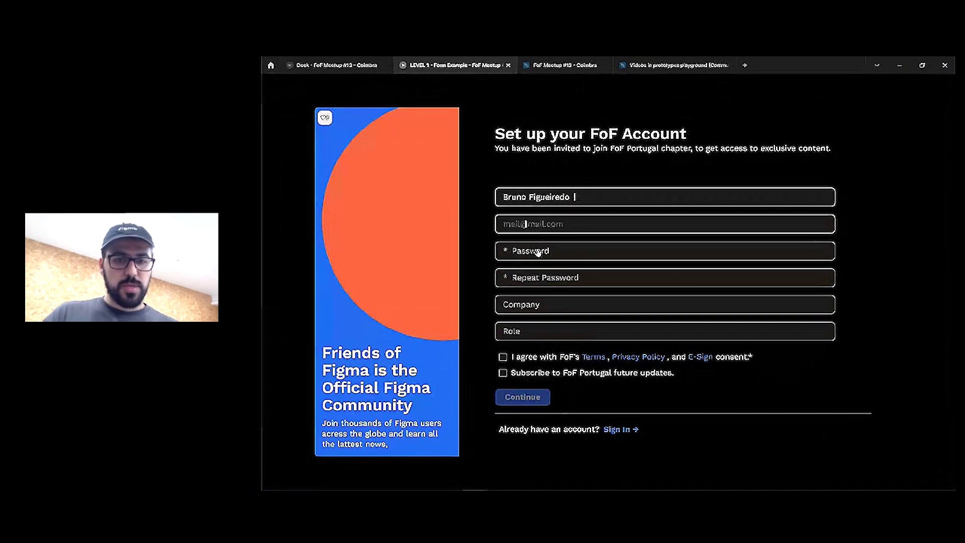
left_click(504, 358)
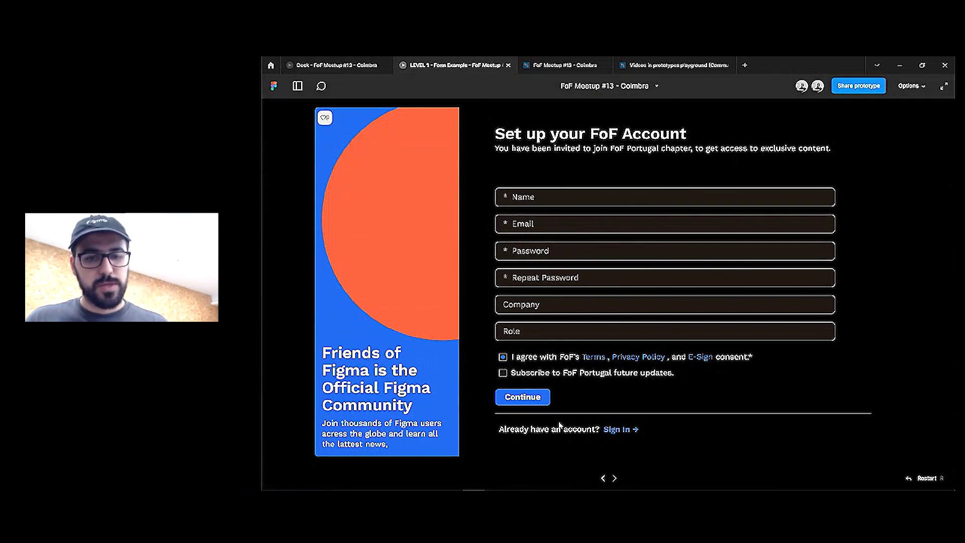
left_click(513, 401)
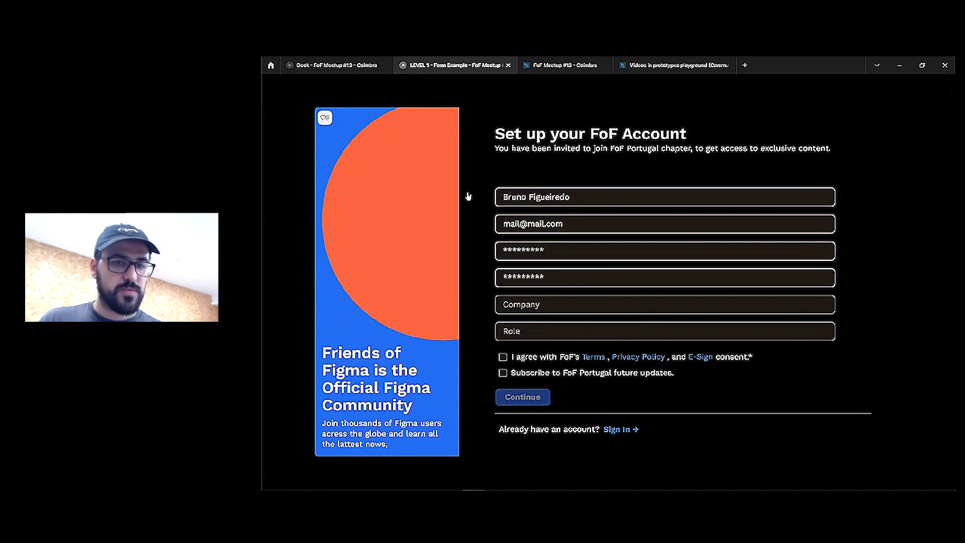
Return from the deck to the design file and select the form fields group
key("ctrl+shift+Tab")
key("ctrl+Tab")
key("ctrl+Tab")
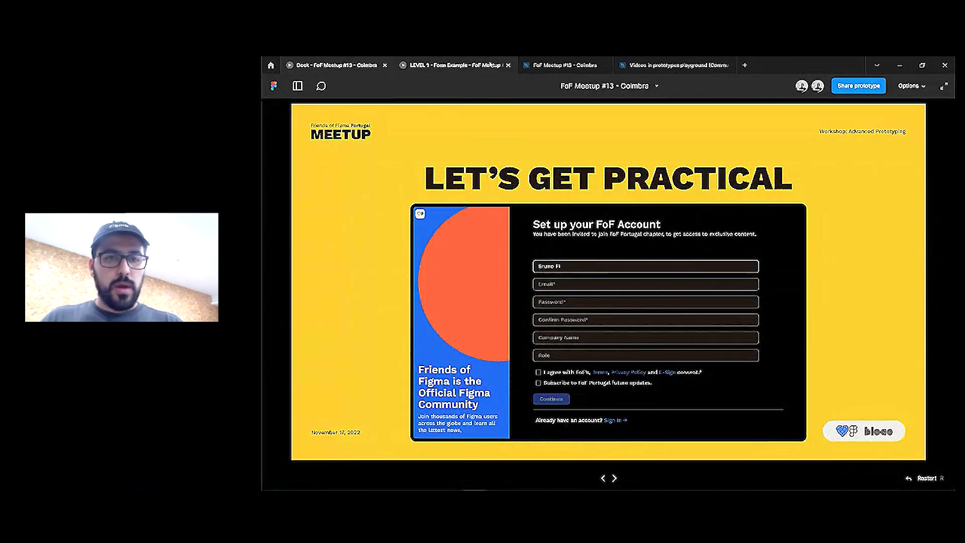
left_click(593, 233)
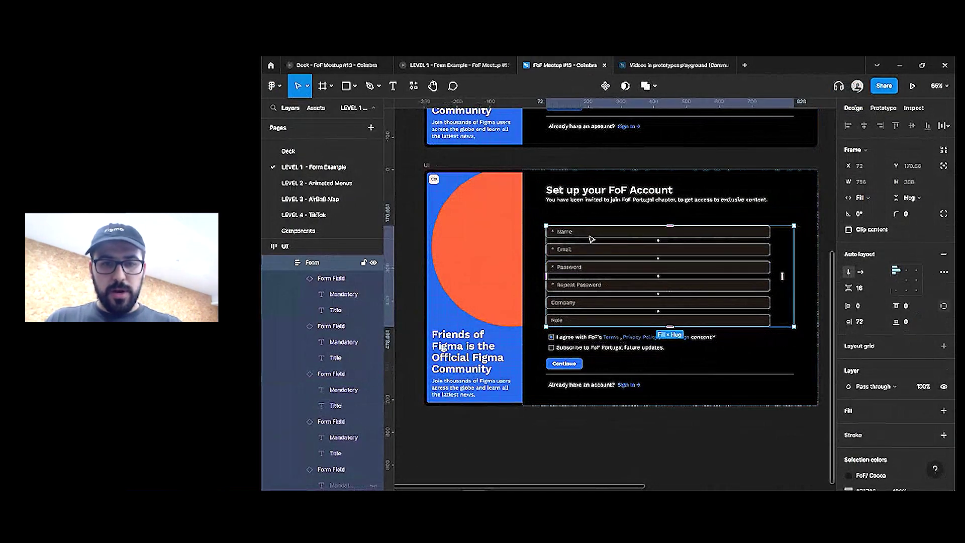
Set the Name, Email, Password and Repeat Password fields to the Filled state
left_click(594, 233)
left_click(598, 250, "shift")
left_click(596, 267, "shift")
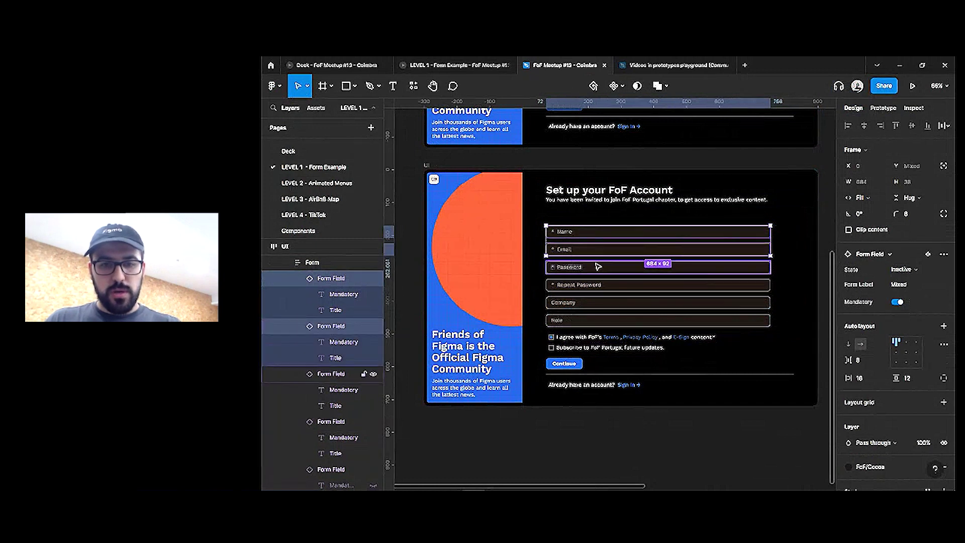
left_click(600, 285, "shift")
left_click(903, 269)
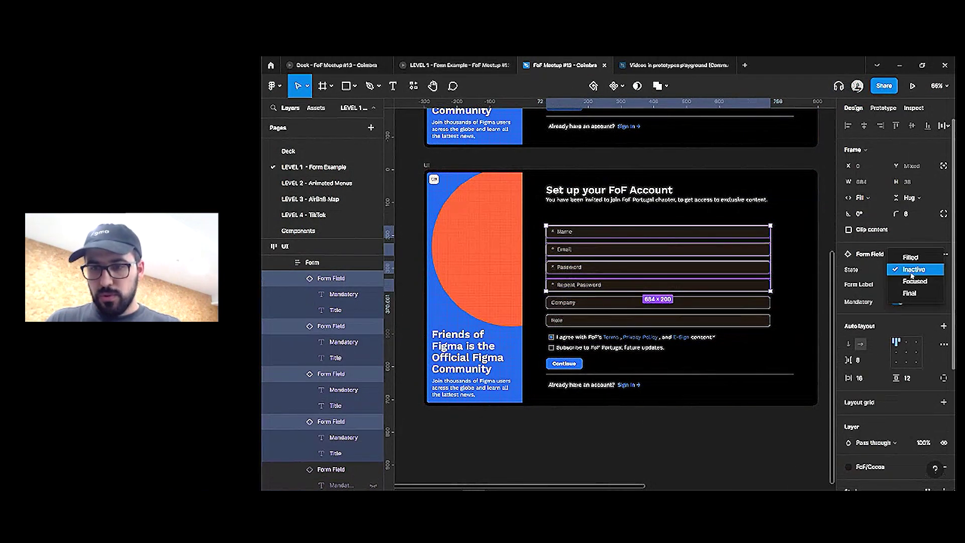
left_click(902, 257)
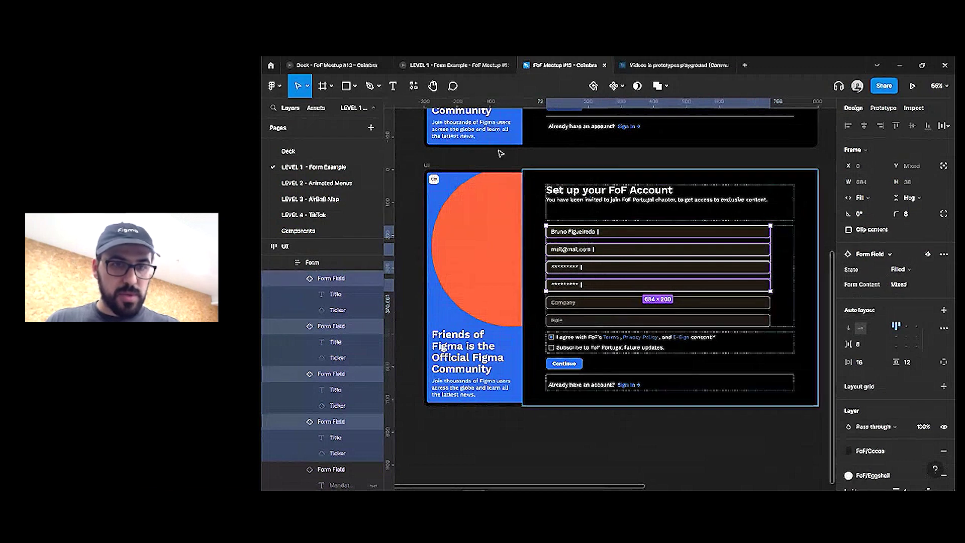
Retest the prototype by restarting it and ticking the consent box, then return to the design file
left_click(479, 67)
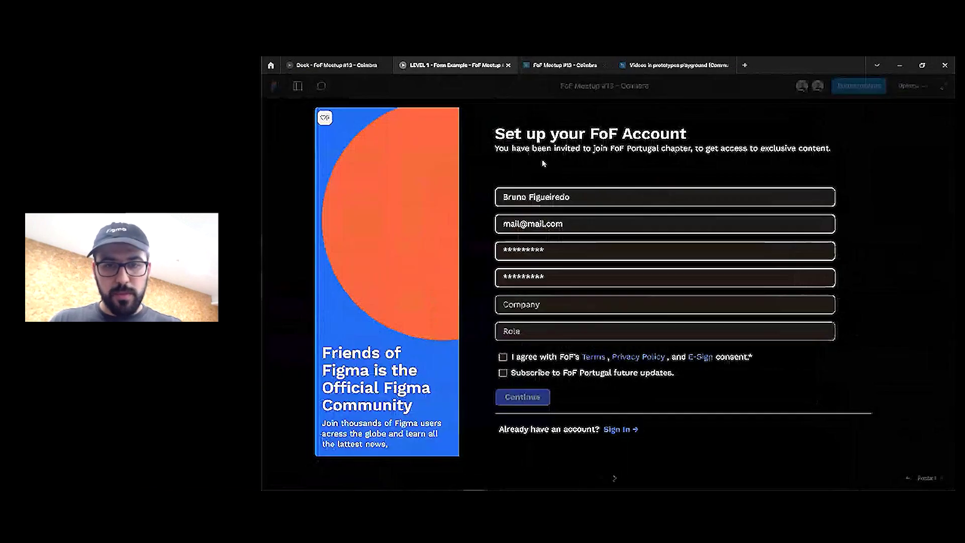
left_click(503, 357)
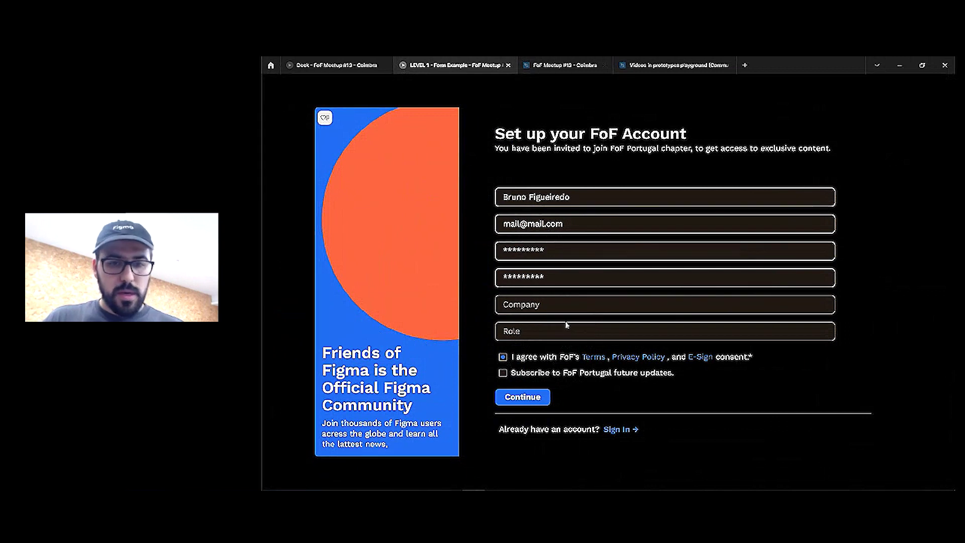
key("r")
left_click(539, 200)
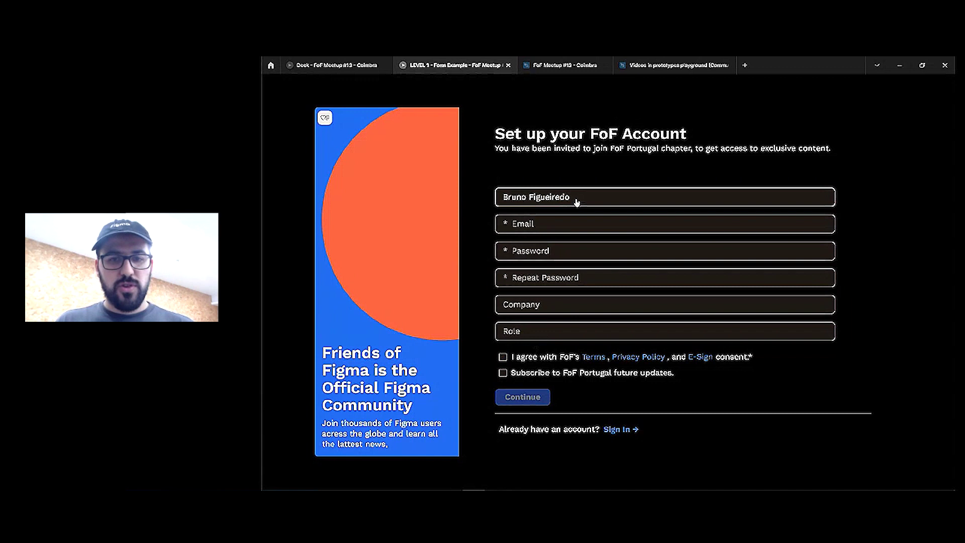
key("r")
left_click(503, 357)
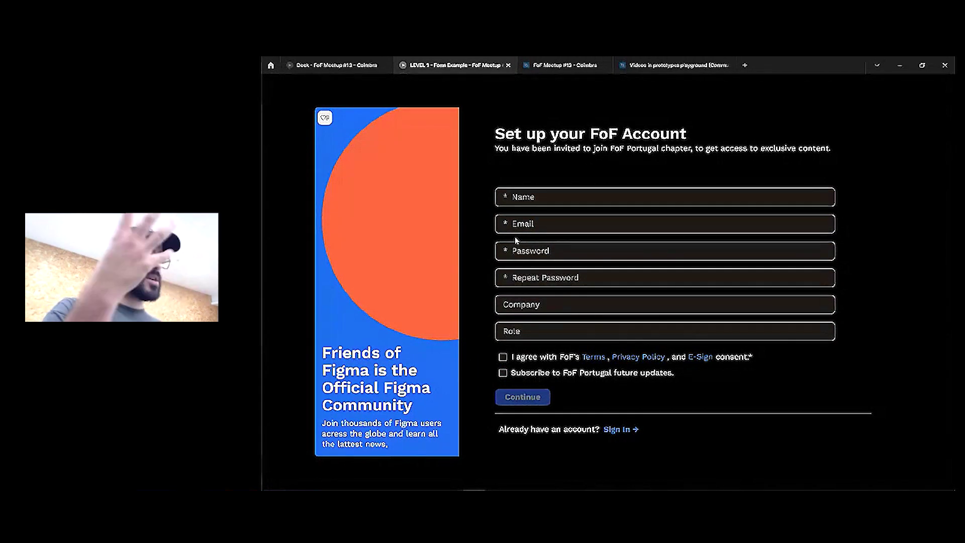
left_click(543, 67)
Close the LEVEL 1 - Form Example prototype tab and return to the meetup Deck
left_click(498, 66)
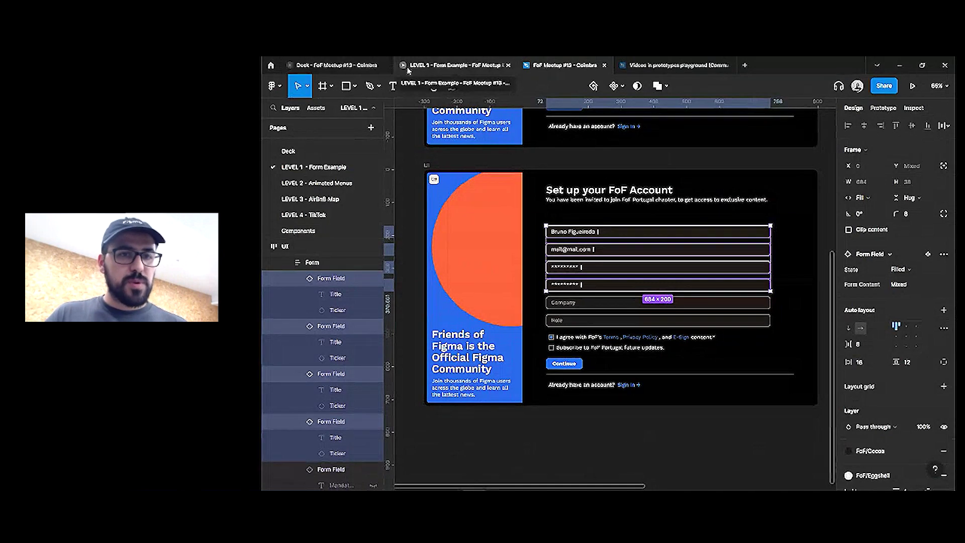
left_click(508, 65)
left_click(336, 65)
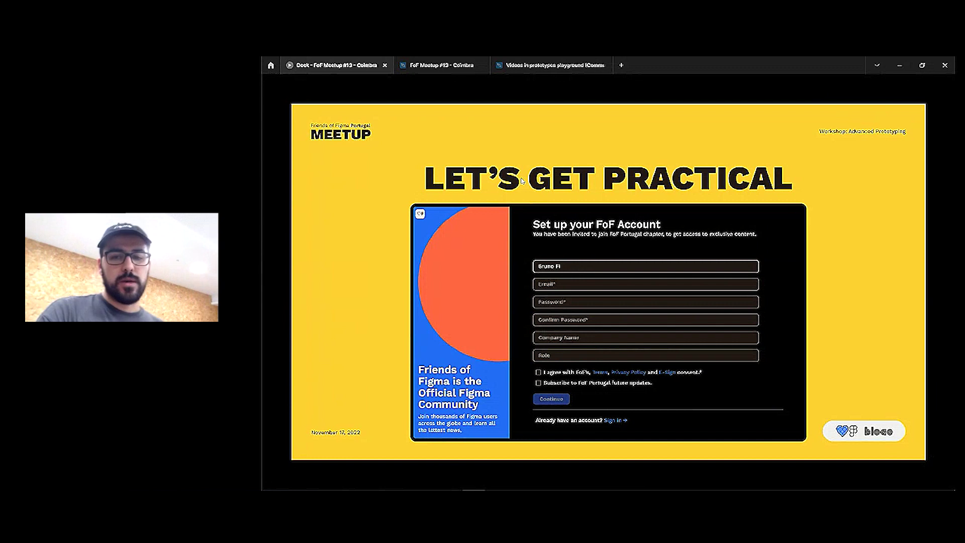
Step forward to the LEVEL 2 slide and back to LET'S GET PRACTICAL
key("Right")
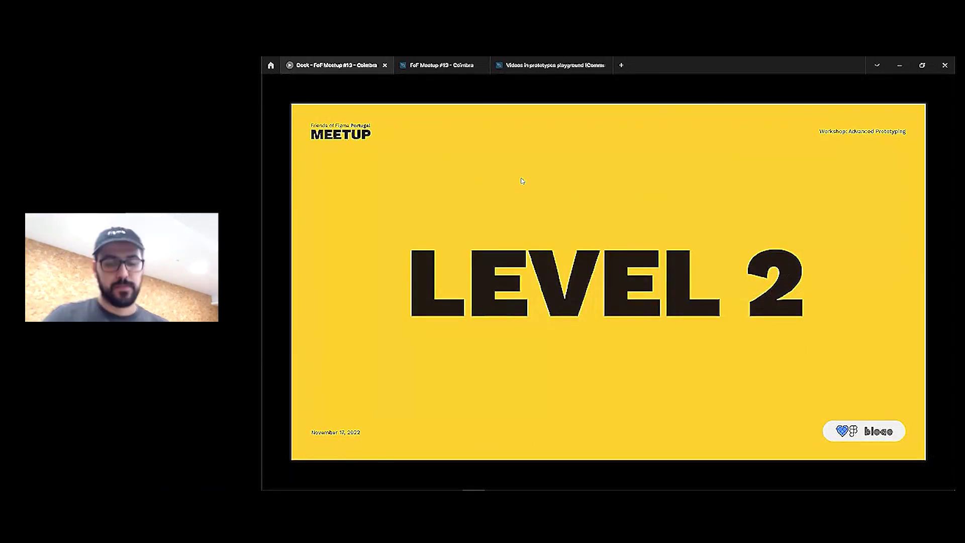
key("Left")
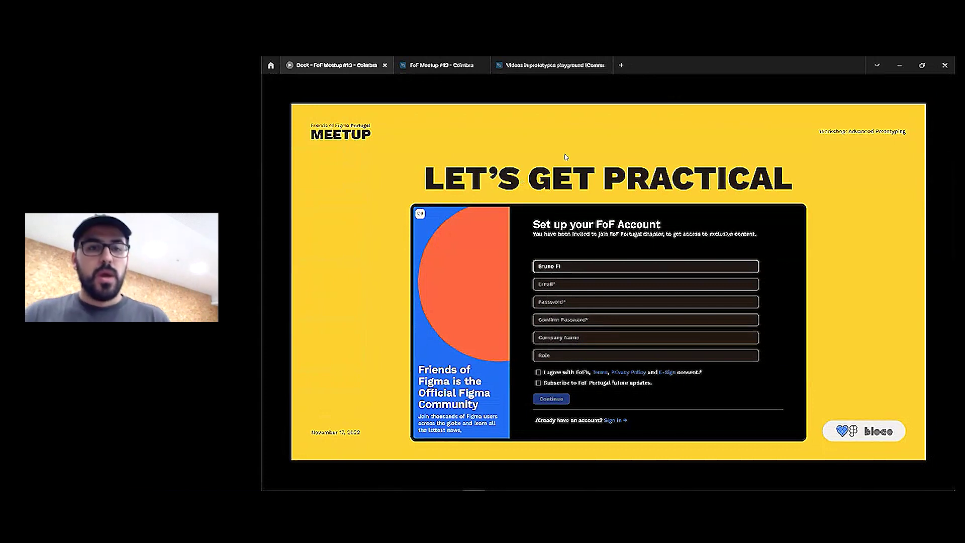
Back in the design file, view both stacked sign-up forms and select the filled form's fields
left_click(445, 68)
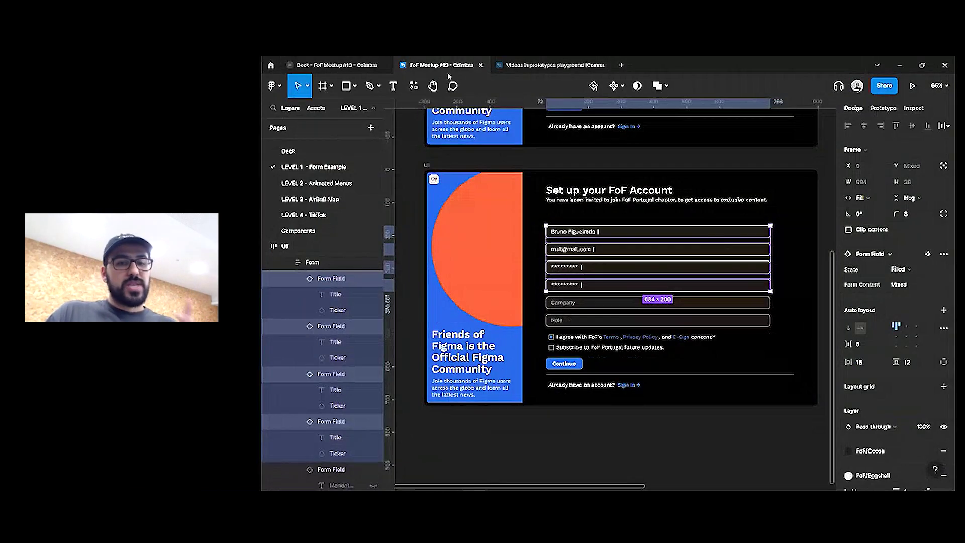
scroll(678, 209, "down", 3)
scroll(714, 215, "up", 2)
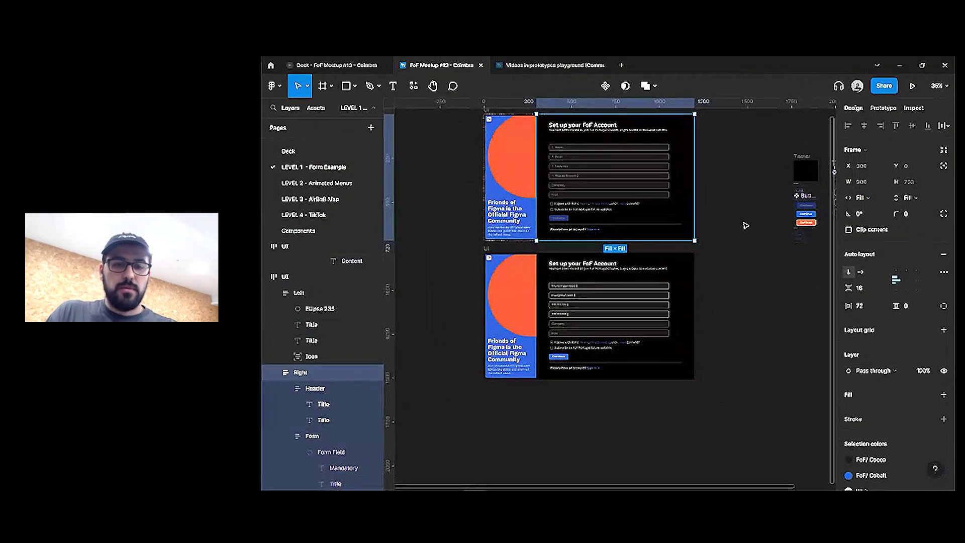
left_click(749, 223)
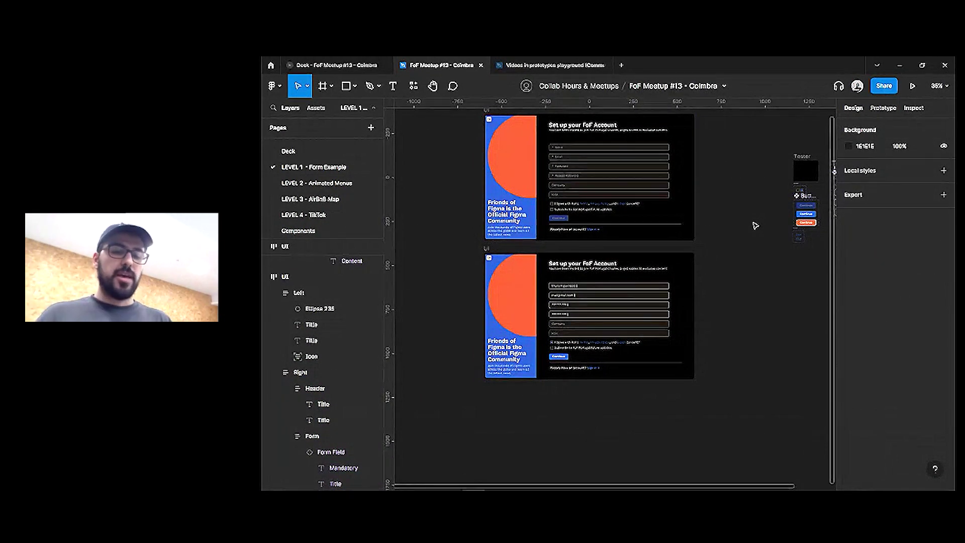
double_click(593, 287)
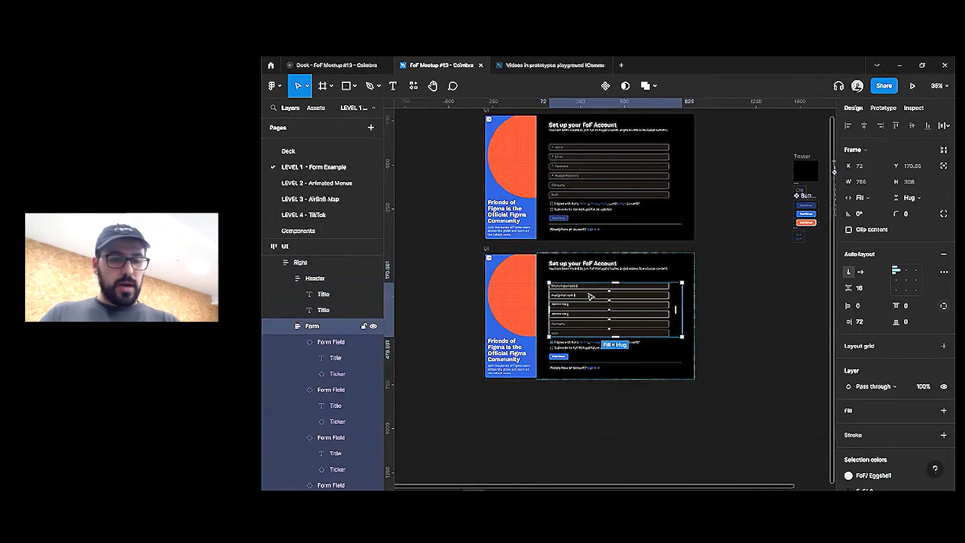
left_click(591, 296)
left_click(592, 288)
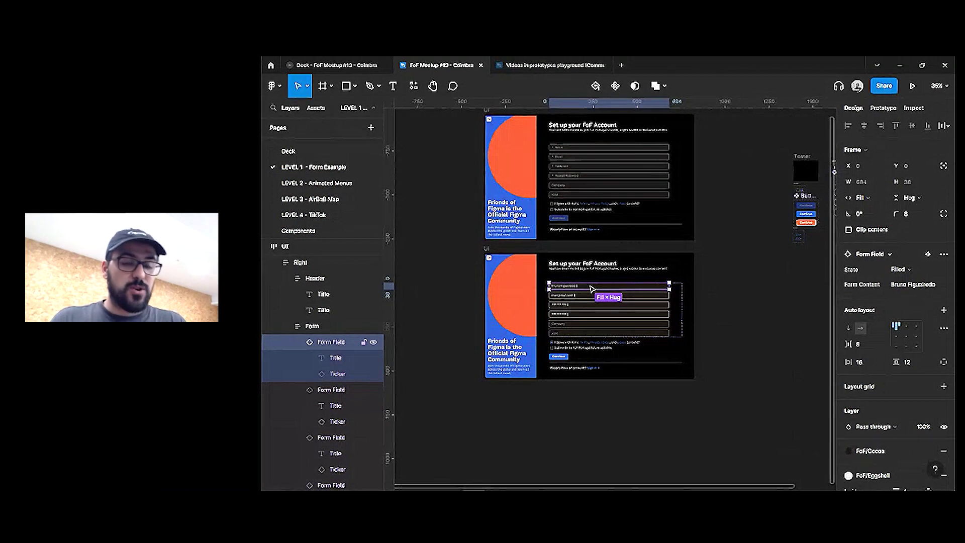
Select the Name field in both the empty and filled forms and start Rename 2 layers
left_click(621, 149)
scroll(623, 152, "up", 3)
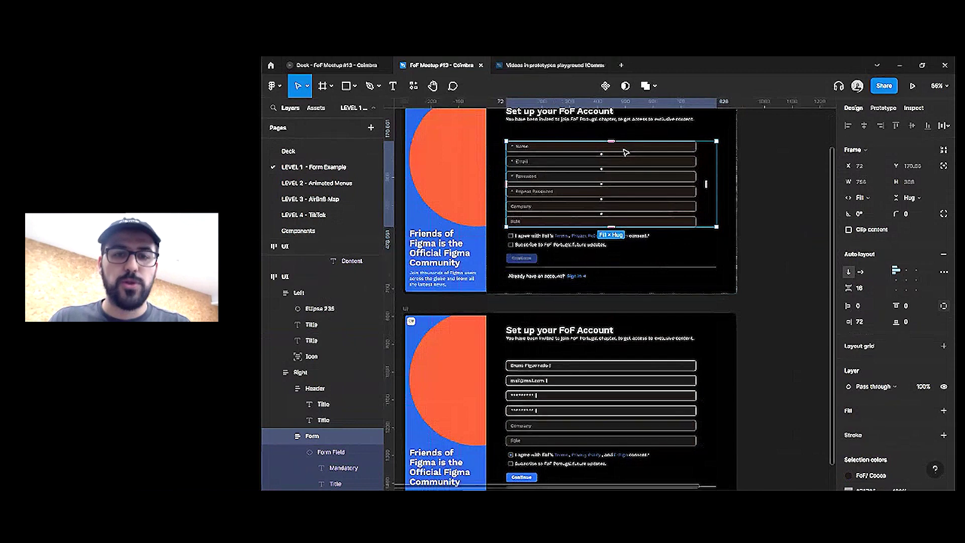
left_click(624, 151)
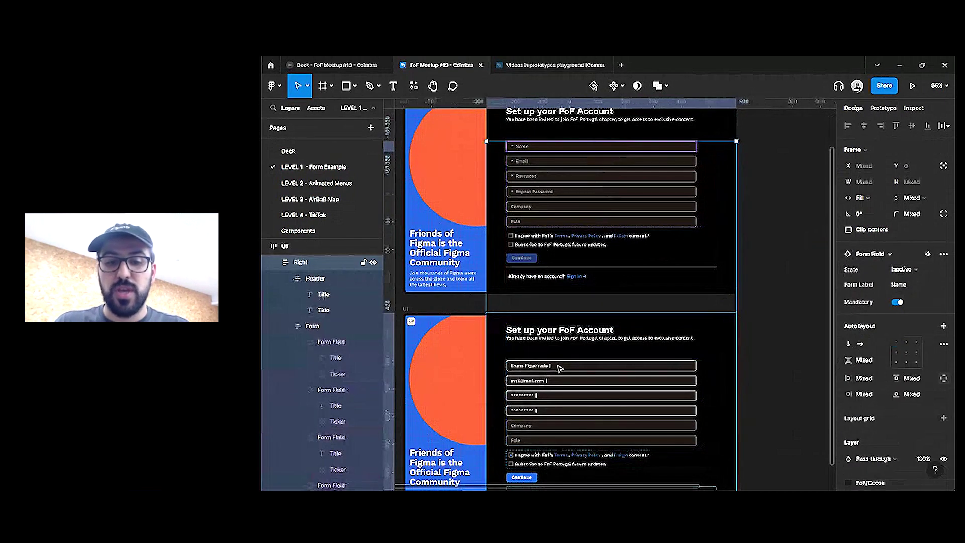
left_click(558, 364, "shift")
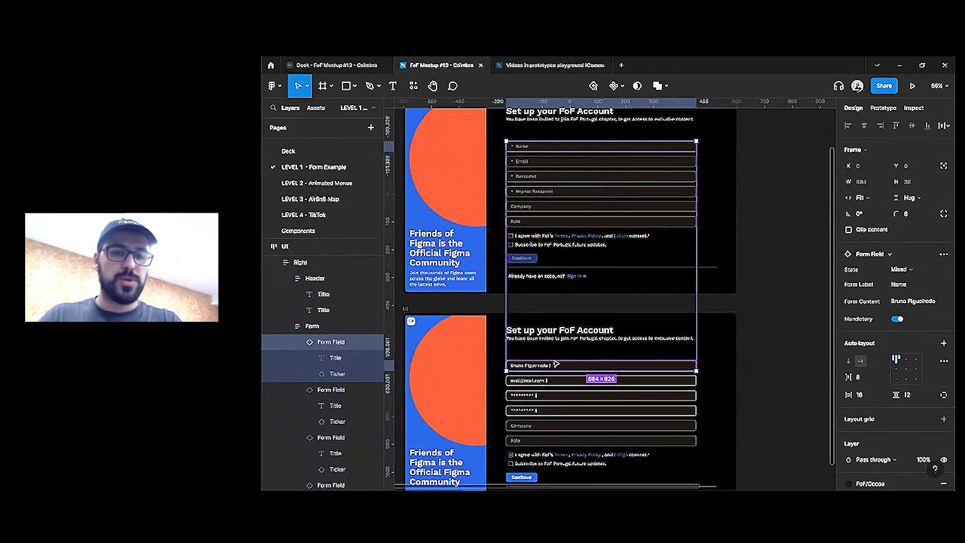
key("ctrl+r")
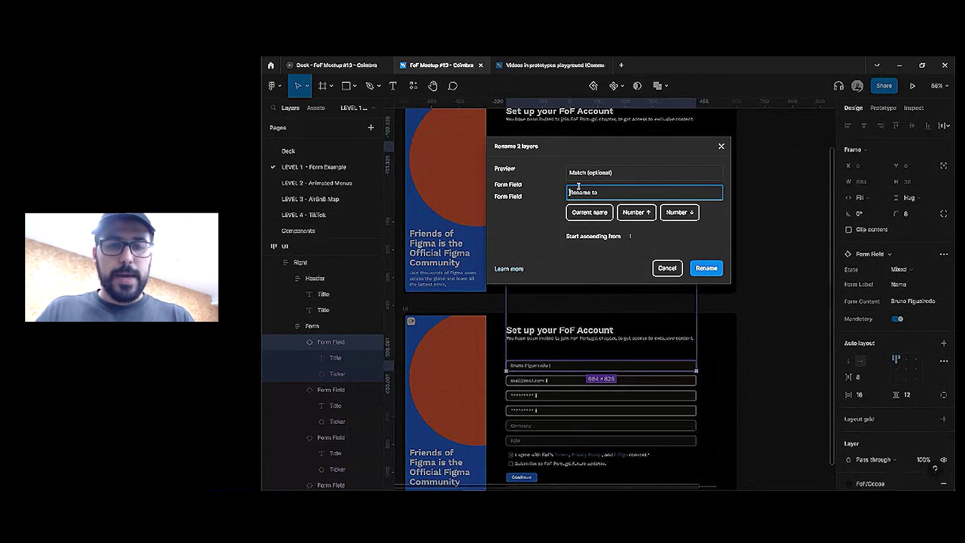
Rename both first field layers to Name and set the filled form's Name field to Inactive
type("Name")
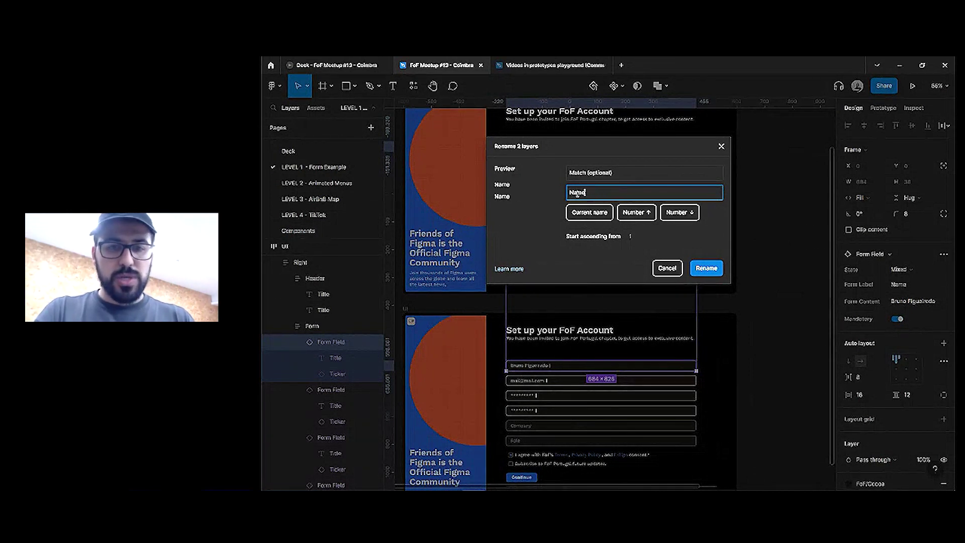
key("Return")
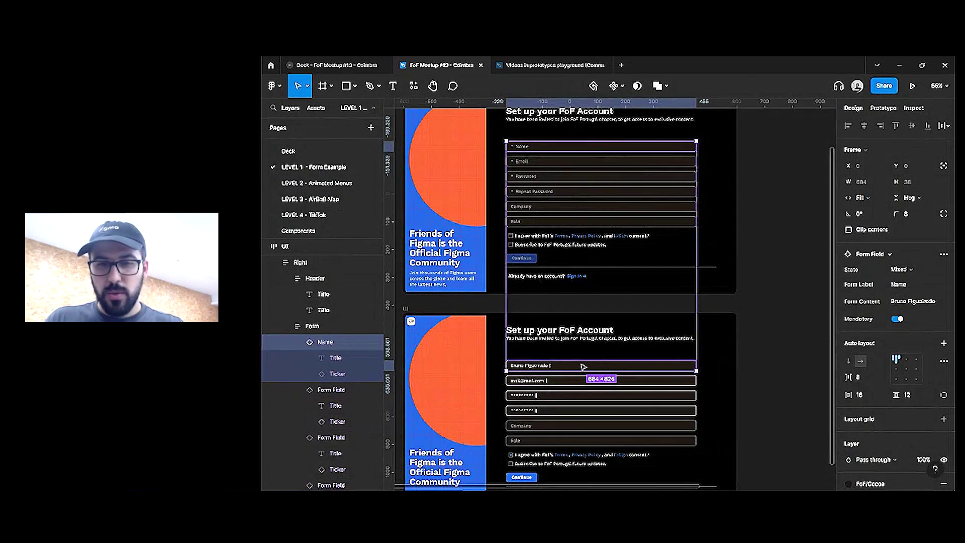
left_click(584, 367)
left_click(899, 270)
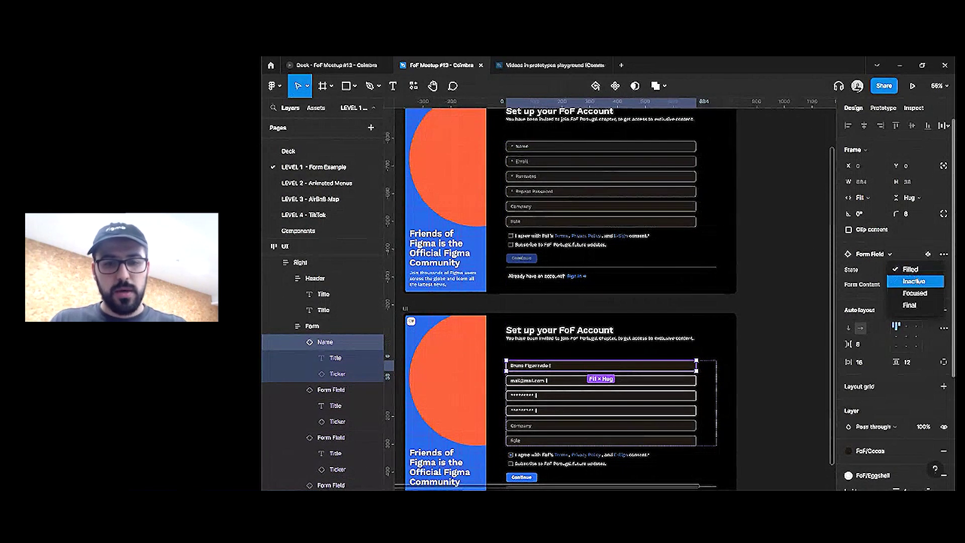
left_click(903, 280)
left_click(453, 151)
Present the top sign-up form, fill Name, tick I agree to enable Continue, then restart
scroll(453, 151, "up", 1)
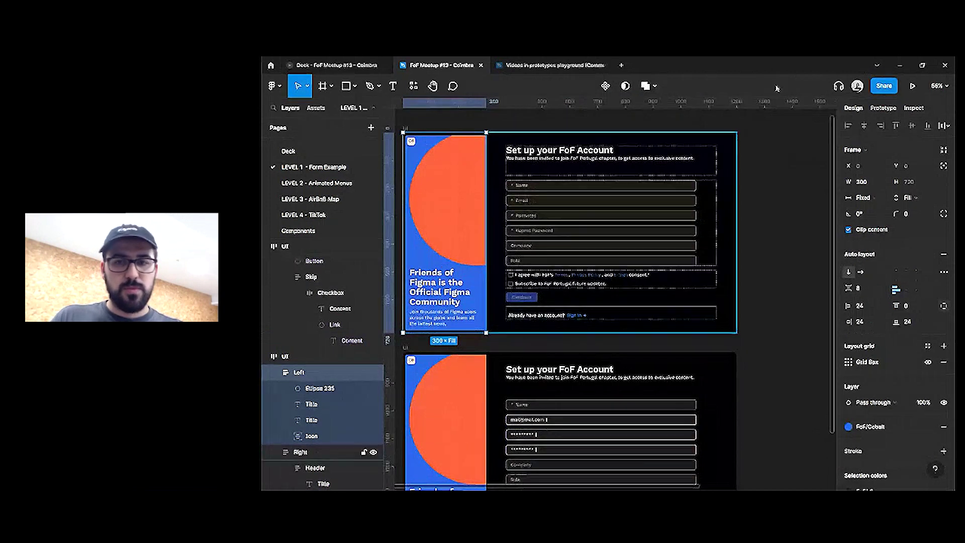
left_click(913, 86)
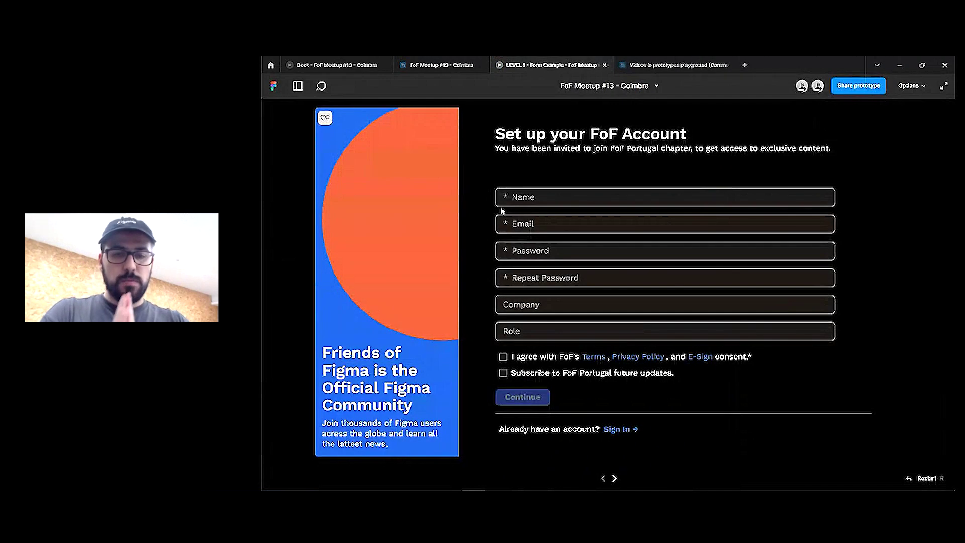
left_click(546, 202)
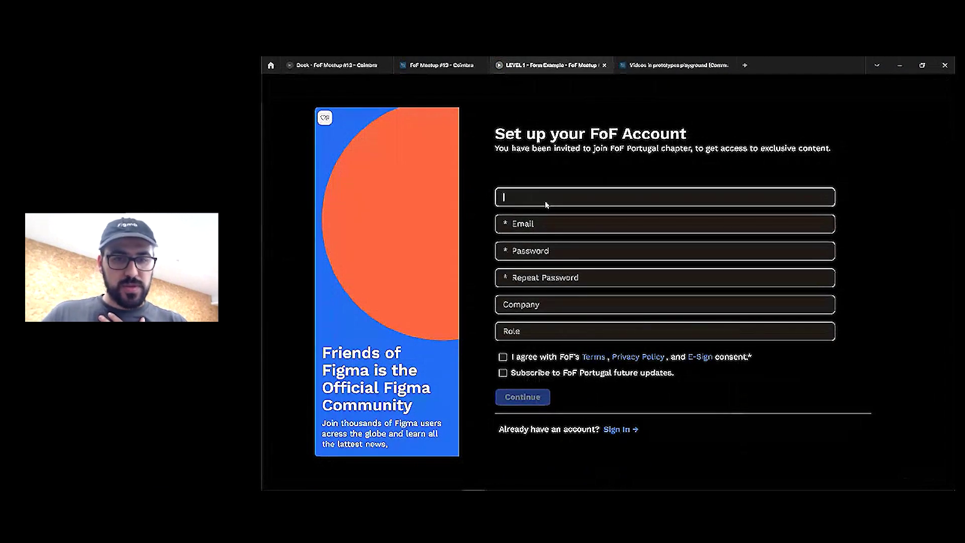
left_click(503, 357)
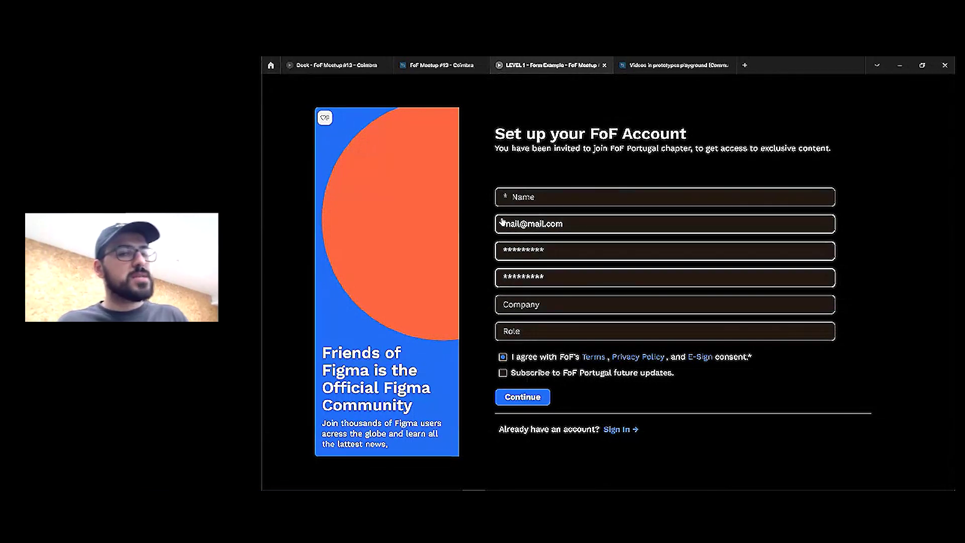
key("r")
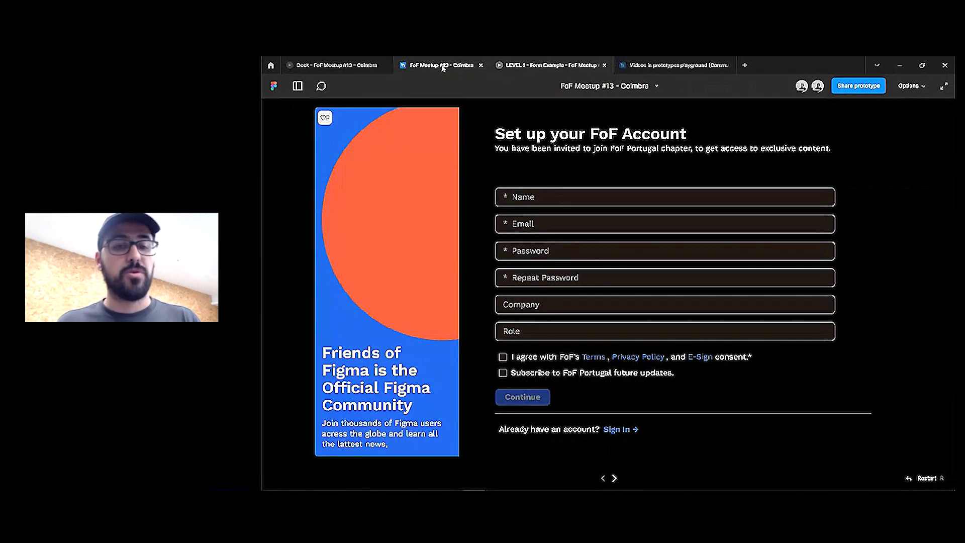
Fill Name, Email, Password, Repeat Password, Company and Role, then tick the consent box
left_click(537, 204)
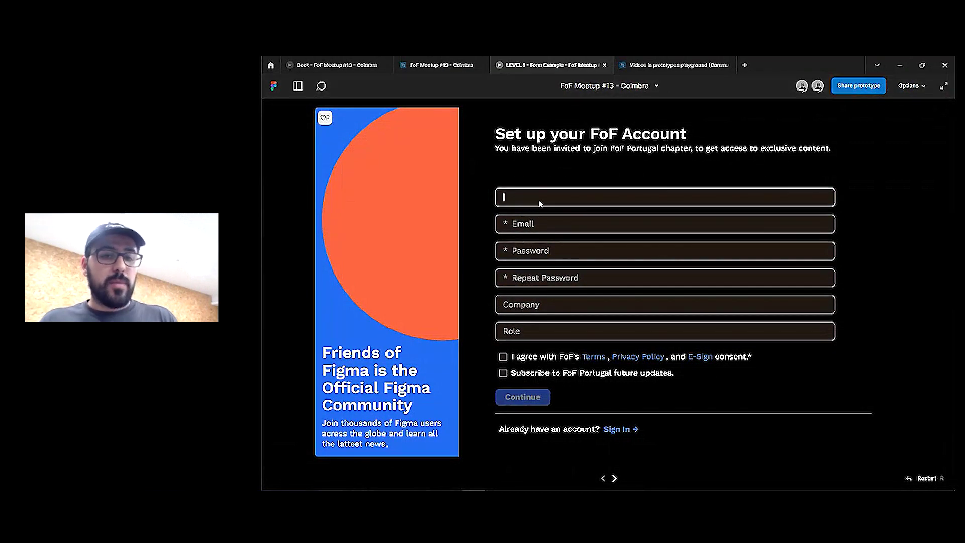
left_click(536, 225)
left_click(534, 250)
left_click(529, 279)
left_click(523, 305)
left_click(523, 330)
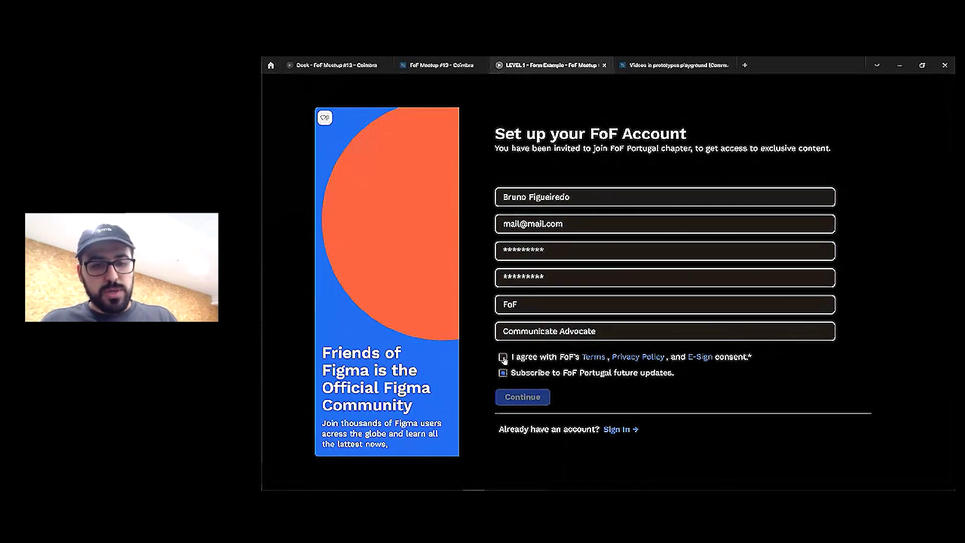
left_click(503, 357)
Refill Name, Company FoF and Role Communicate Advocate, then return to the design file
left_click(545, 197)
left_click(525, 304)
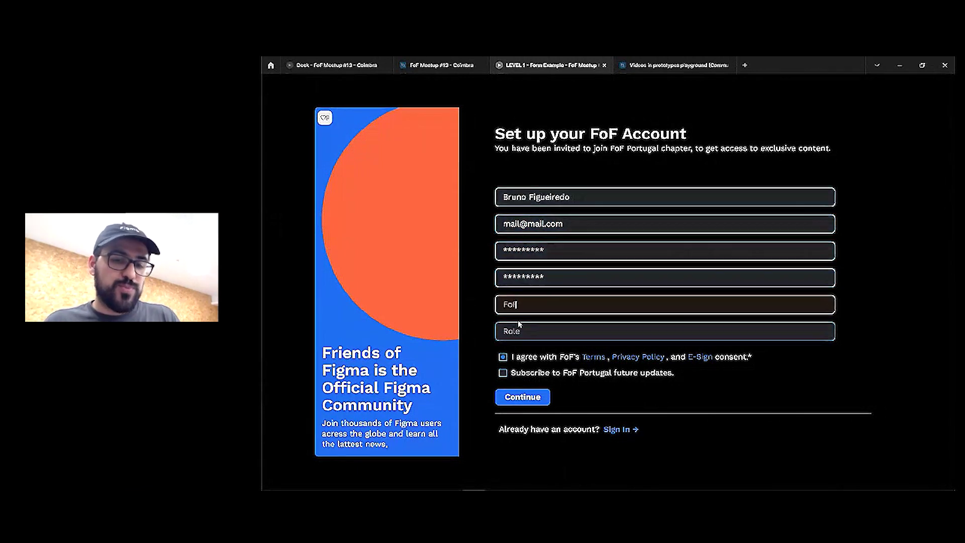
left_click(523, 331)
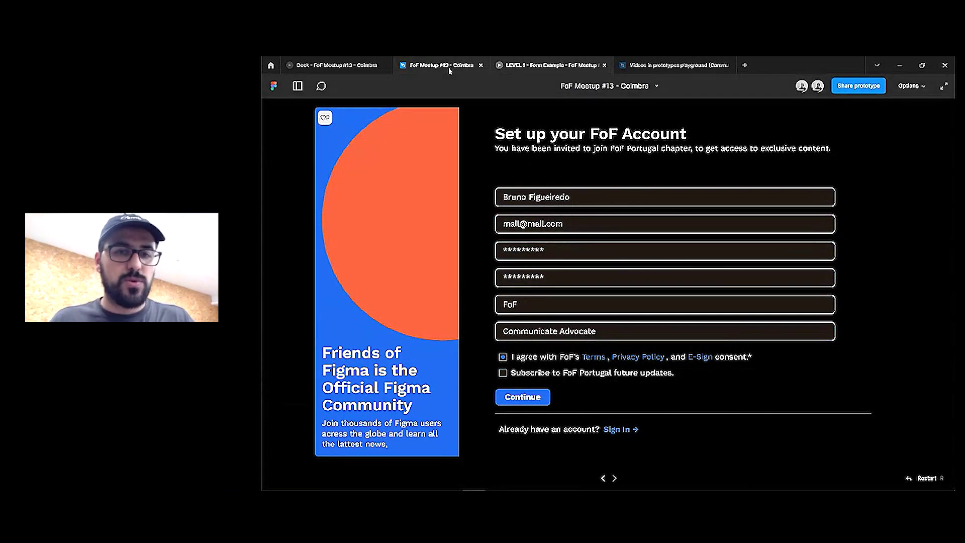
left_click(449, 71)
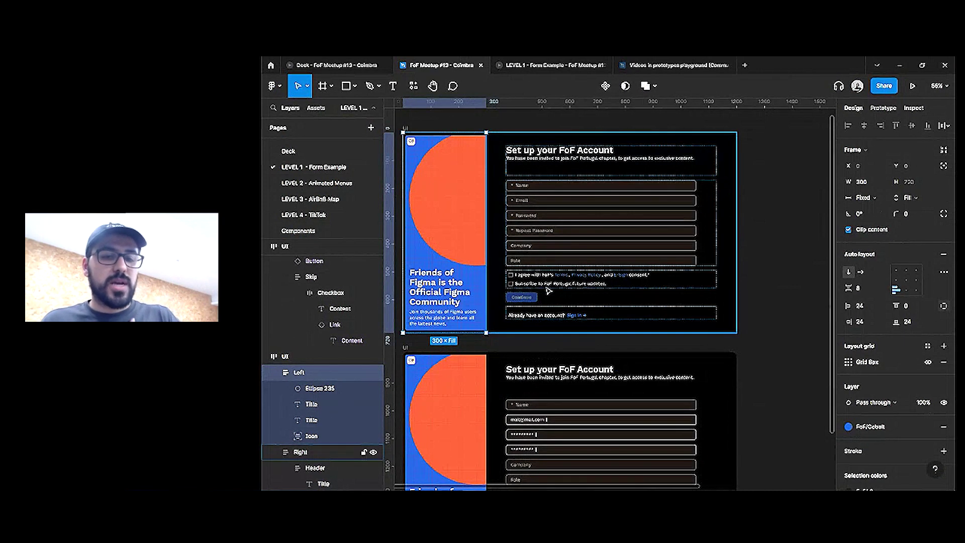
Select the consent checkbox group together with the Continue button in the top form
double_click(526, 285)
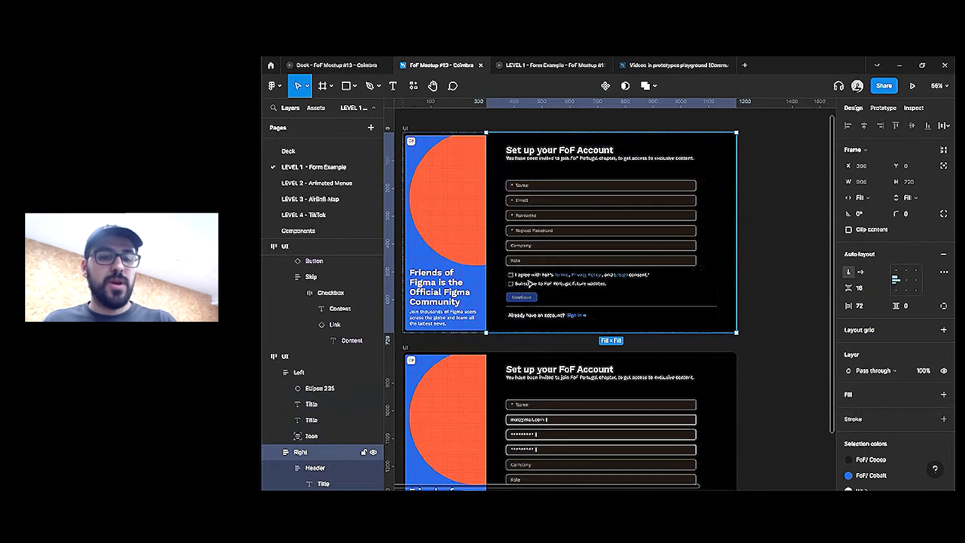
left_click(527, 300, "shift")
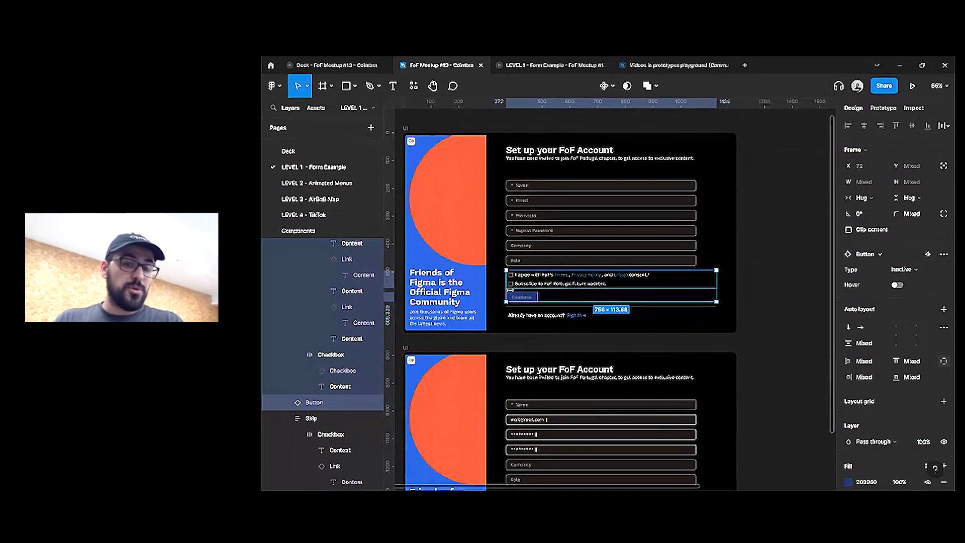
scroll(434, 177, "down", 1)
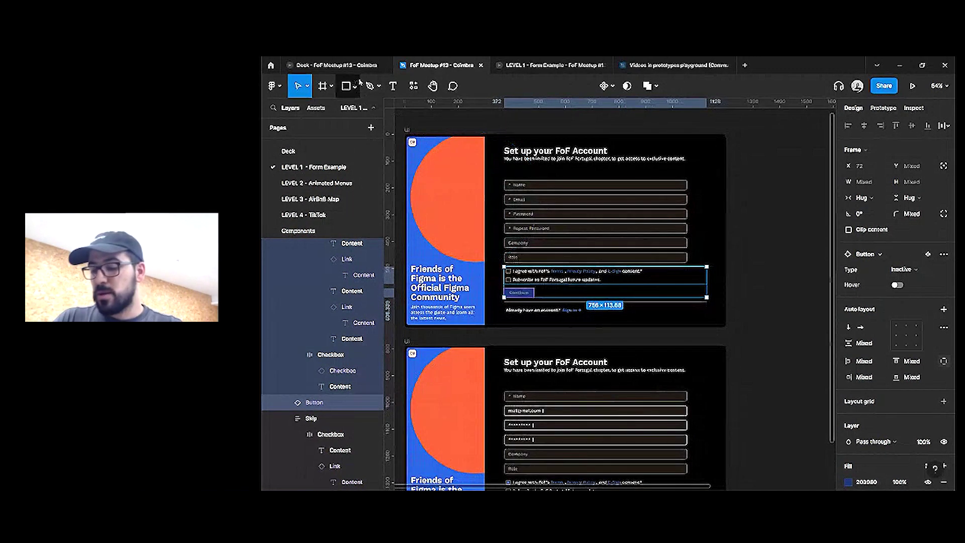
key("super")
key("super")
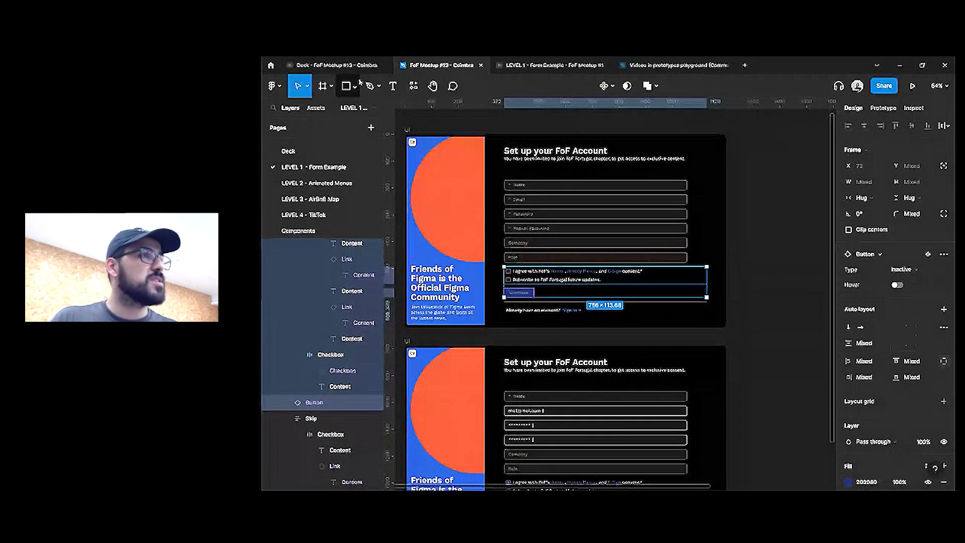
In the deck, advance past the LEVEL 2 and Animated States slides to the menu demo
left_click(335, 65)
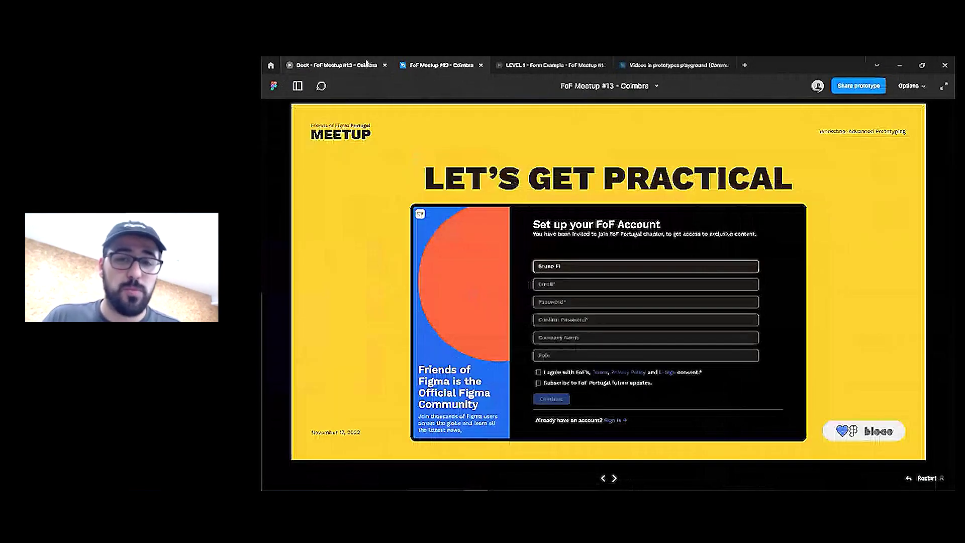
key("Right")
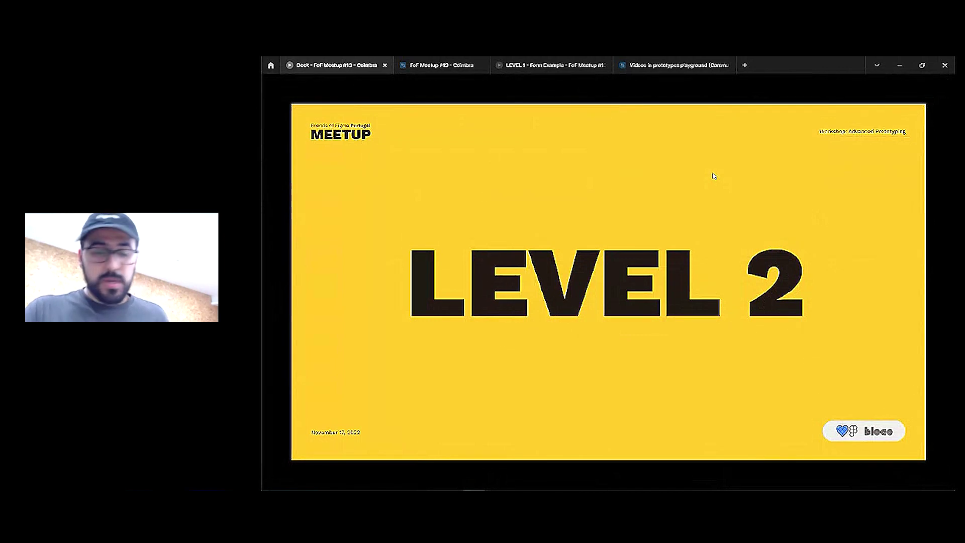
key("Right")
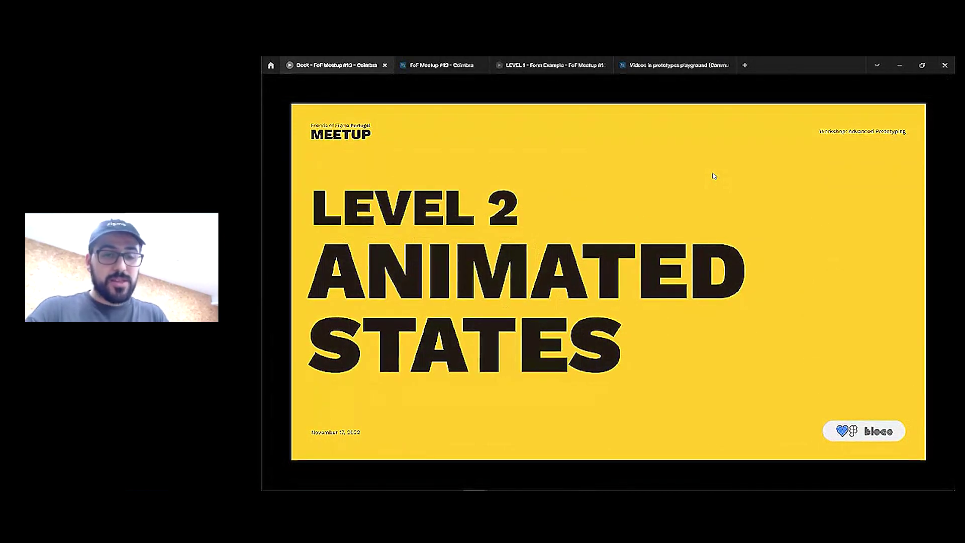
key("Right")
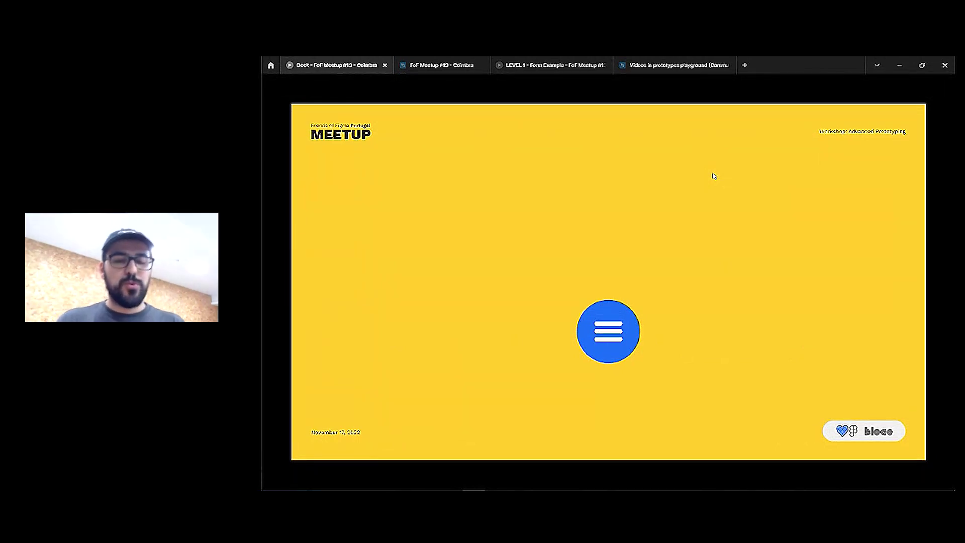
Open and close the radial menu twice, then advance to the two-phone practical slide
left_click(612, 340)
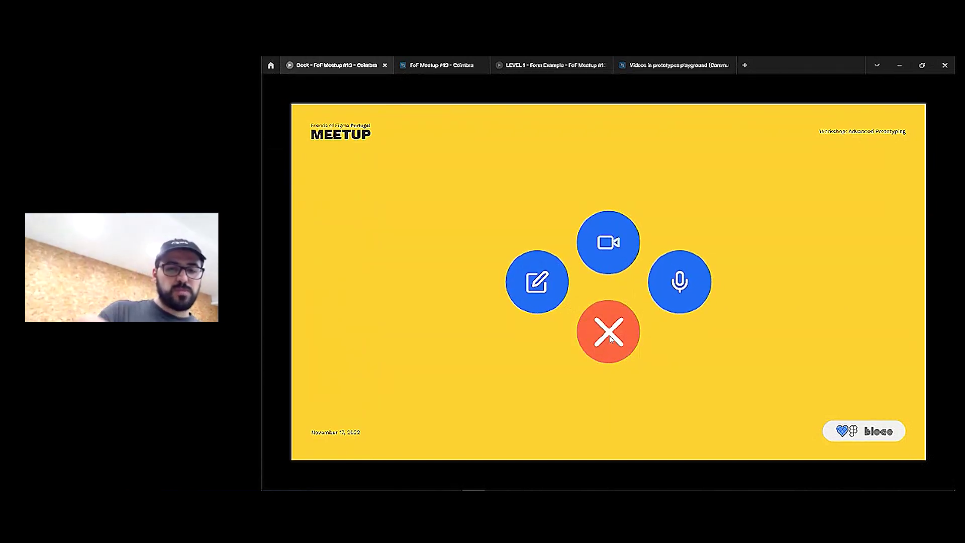
left_click(636, 330)
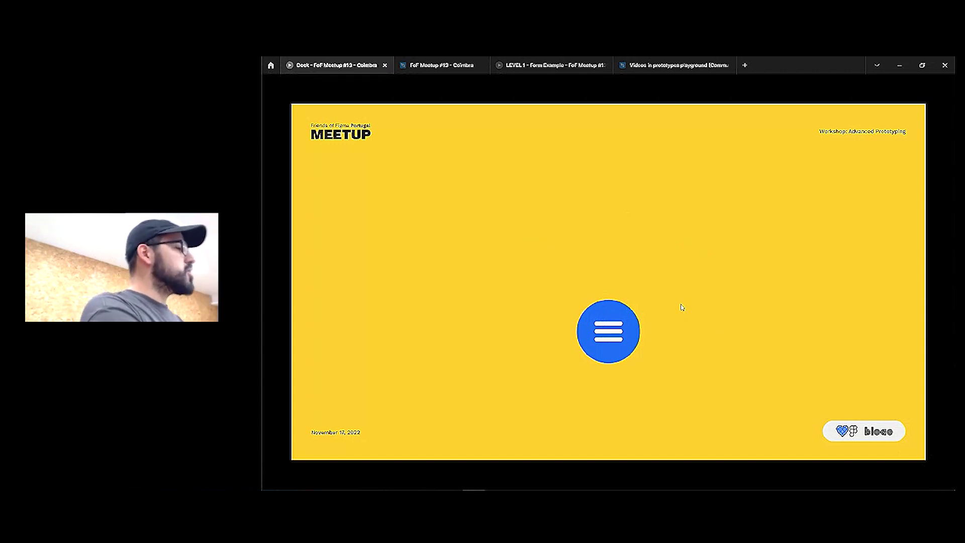
left_click(601, 337)
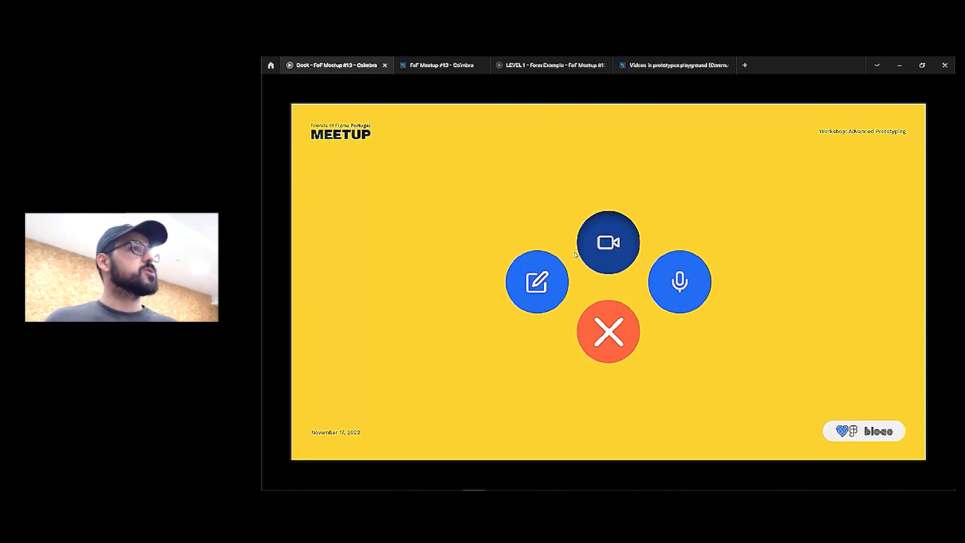
left_click(614, 340)
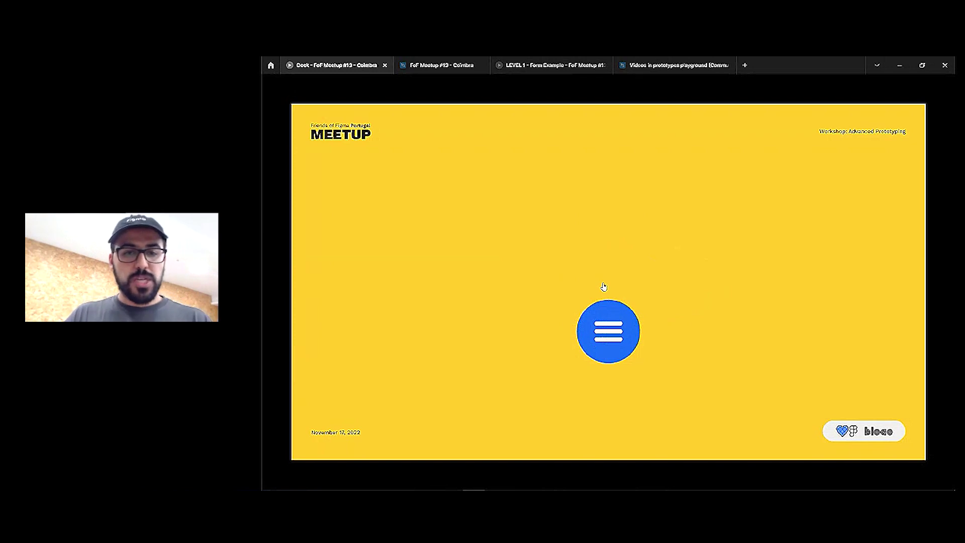
key("Right")
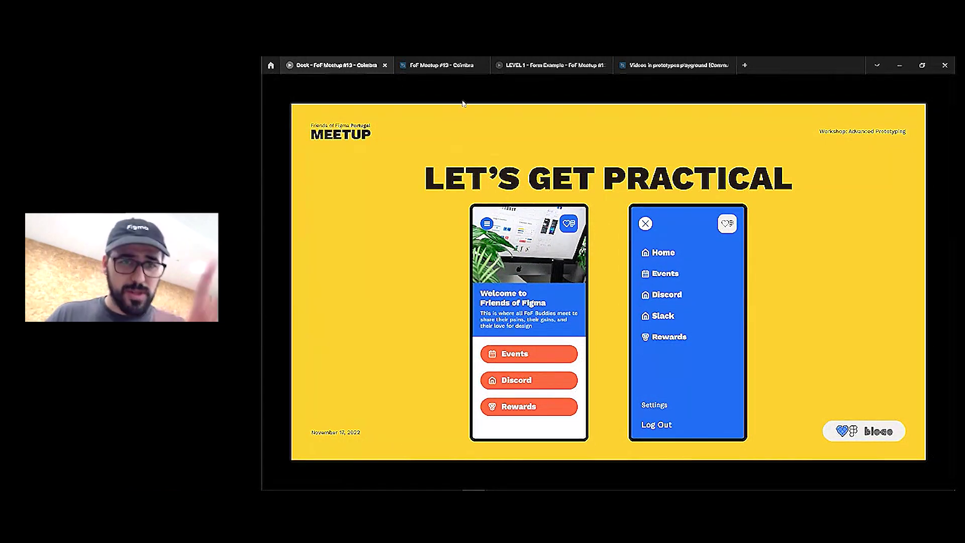
Switch to the FoF Meetup #13 - Coimbra file and open the LEVEL 2 - Animated Menus page
left_click(441, 65)
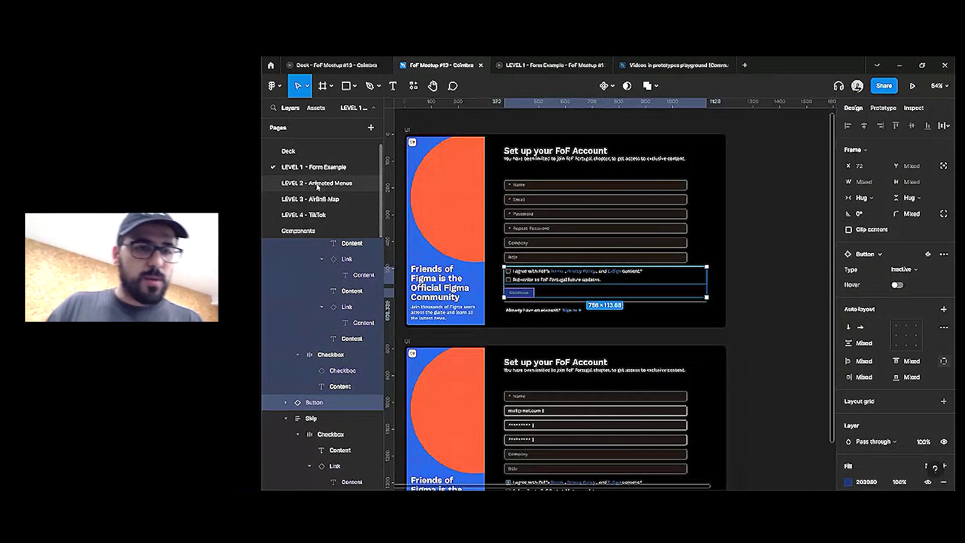
left_click(319, 184)
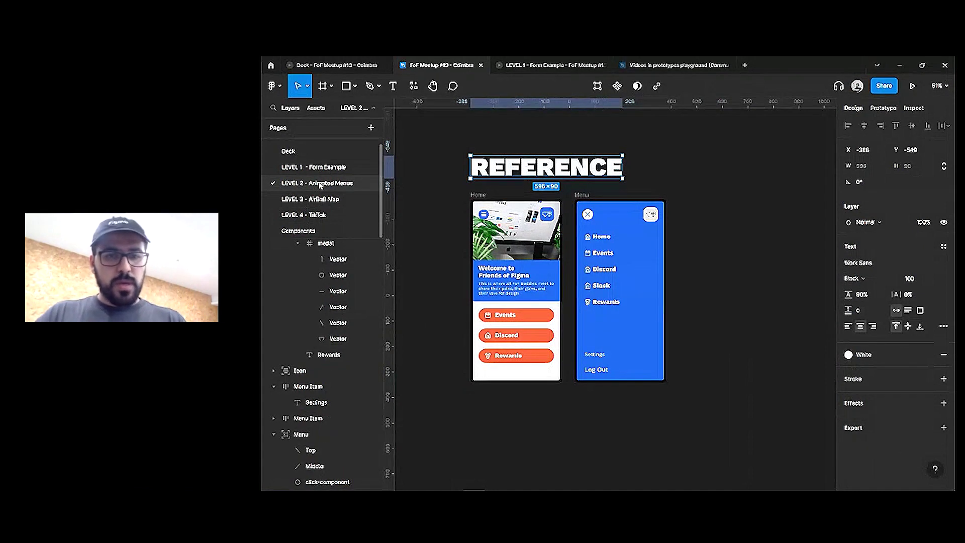
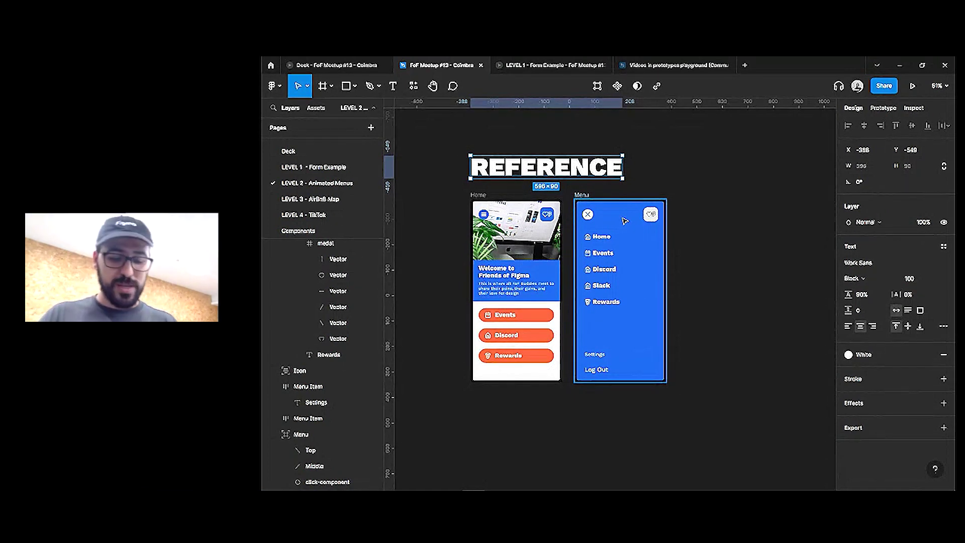
Select the Events button in the Home screen
left_click(688, 221)
scroll(586, 199, "down", 1)
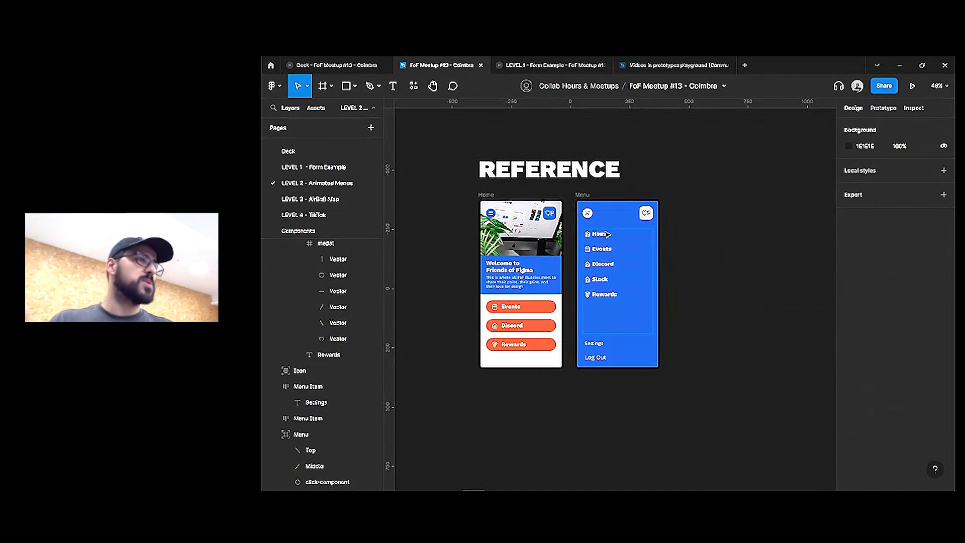
scroll(535, 310, "up", 2)
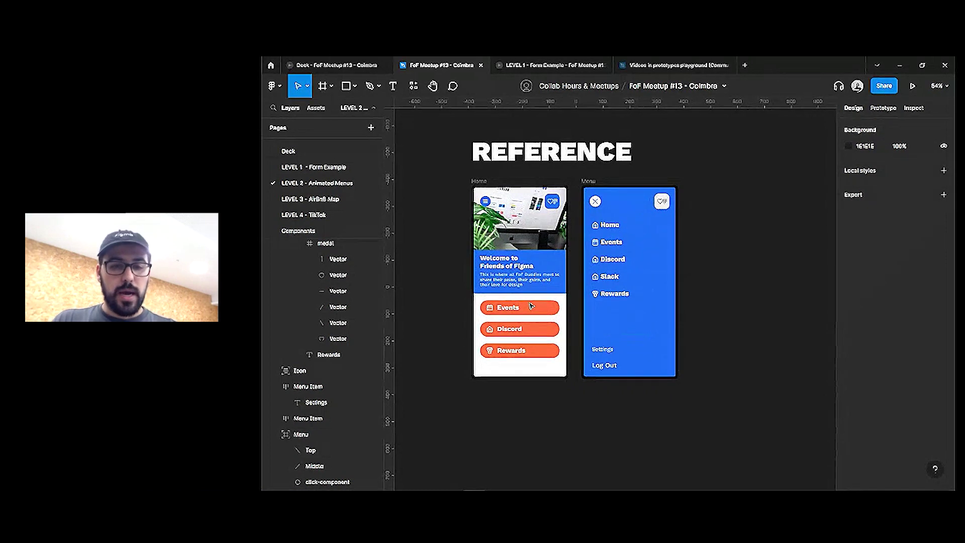
double_click(534, 311)
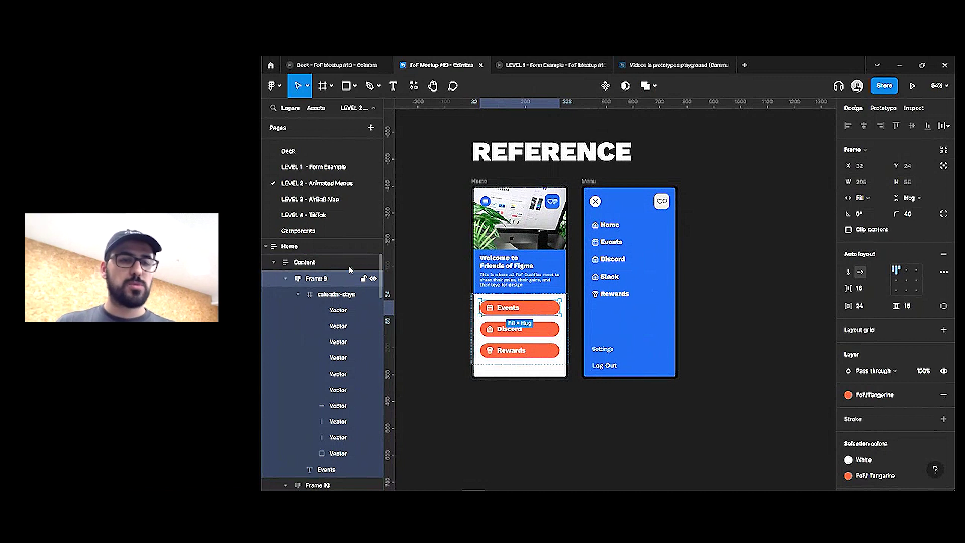
Select the three-variant Button component set on the LEVEL 1 - Form Example page
left_click(334, 168)
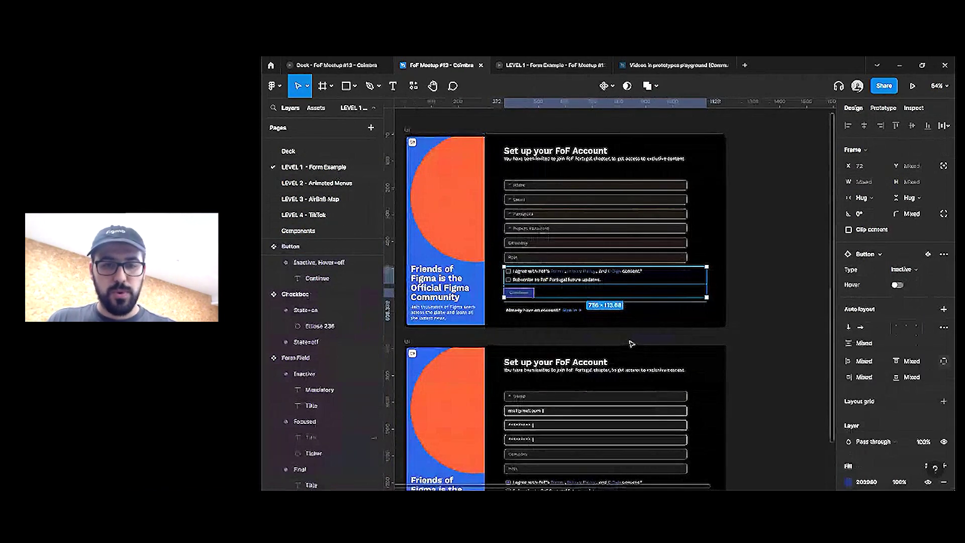
scroll(632, 344, "down", 4)
left_click(728, 334)
scroll(726, 308, "up", 3)
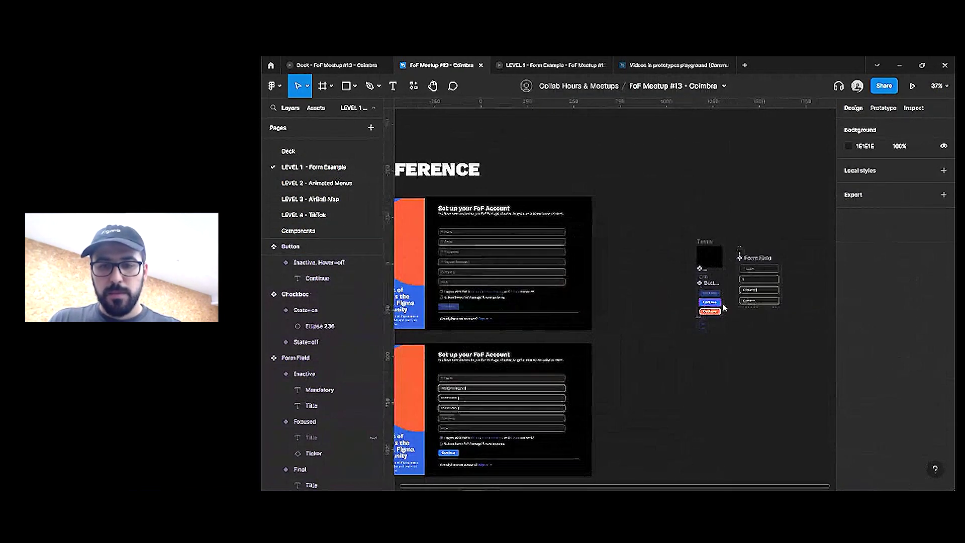
scroll(724, 307, "up", 2)
left_click(690, 277)
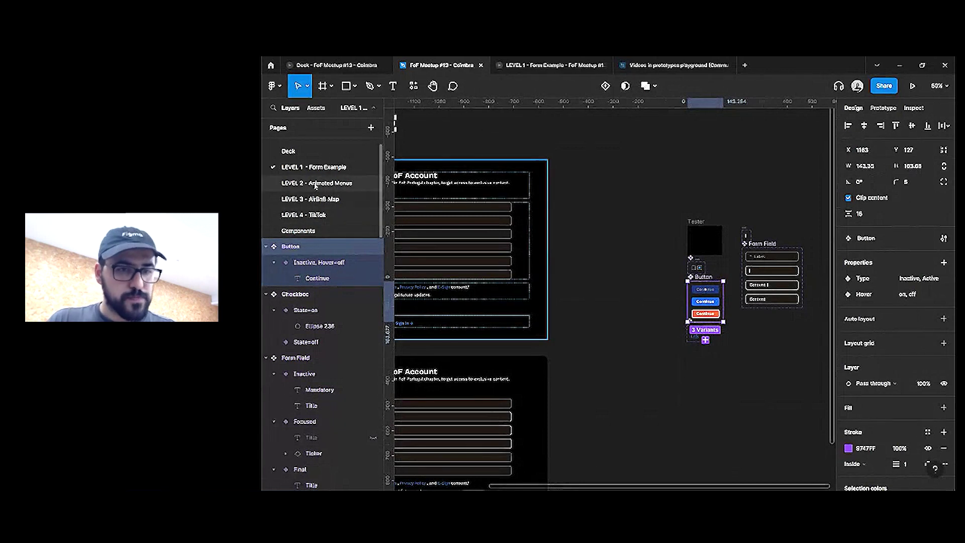
Paste the Button set on LEVEL 2 - Animated Menus and drag it beside the Menu frame
left_click(315, 184)
key("ctrl+v")
left_click_drag(568, 337, 706, 249)
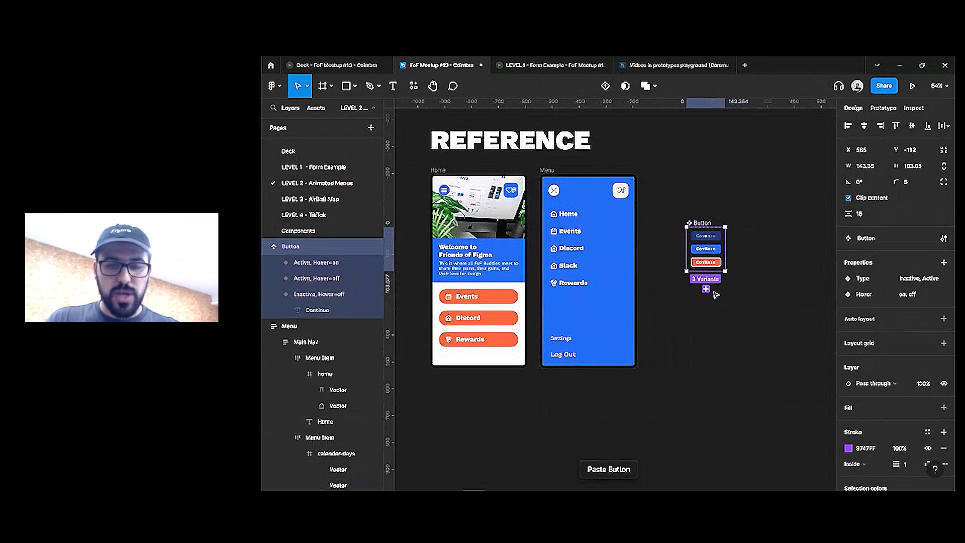
Select the Events button and dismiss its context menu without choosing anything
left_click(496, 298)
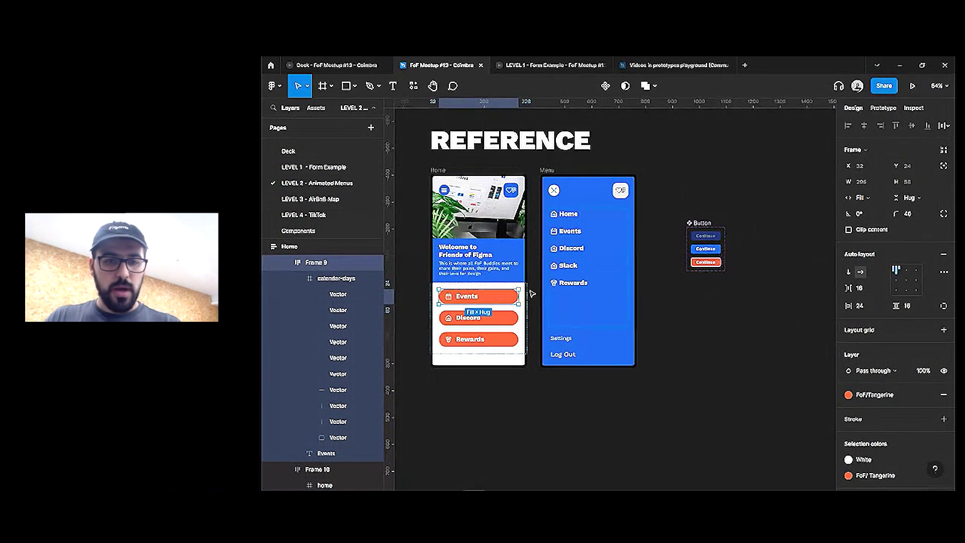
right_click(493, 295)
mouse_move(549, 207)
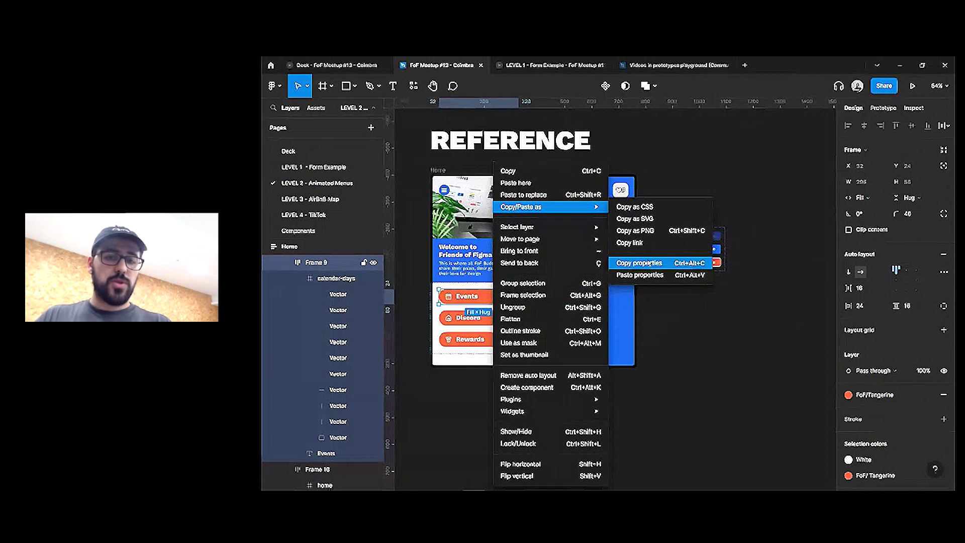
left_click(487, 295)
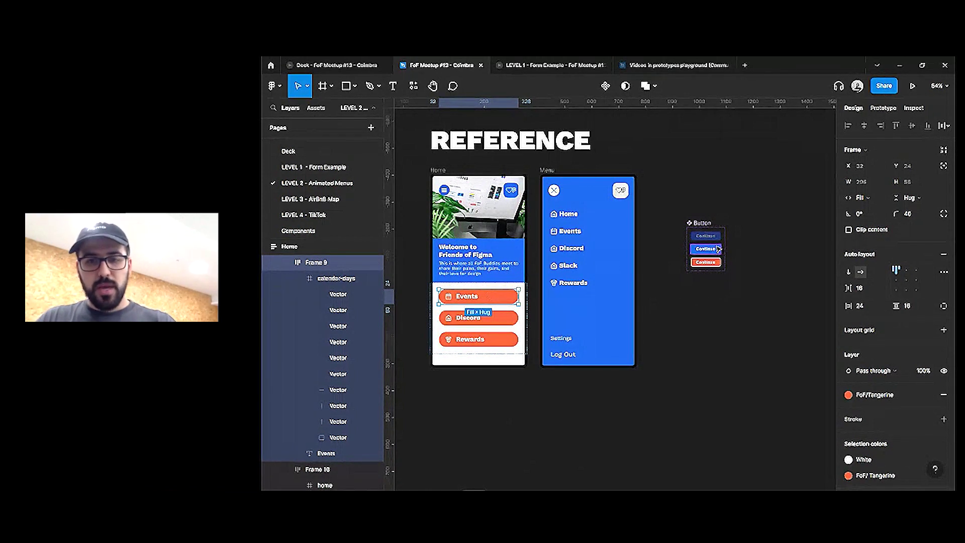
Resize the Button component set to fit and space its variants 24 apart
left_click_drag(725, 271, 719, 230)
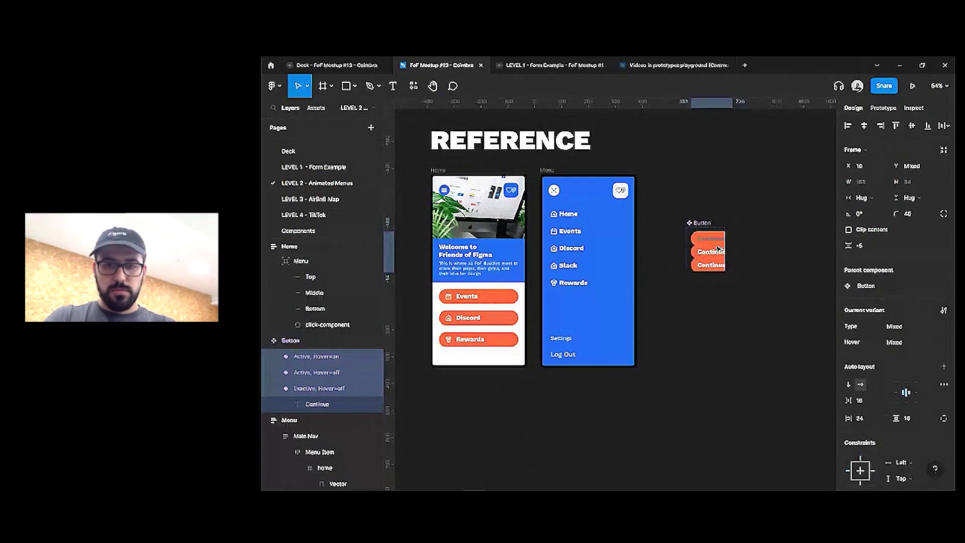
key("Escape")
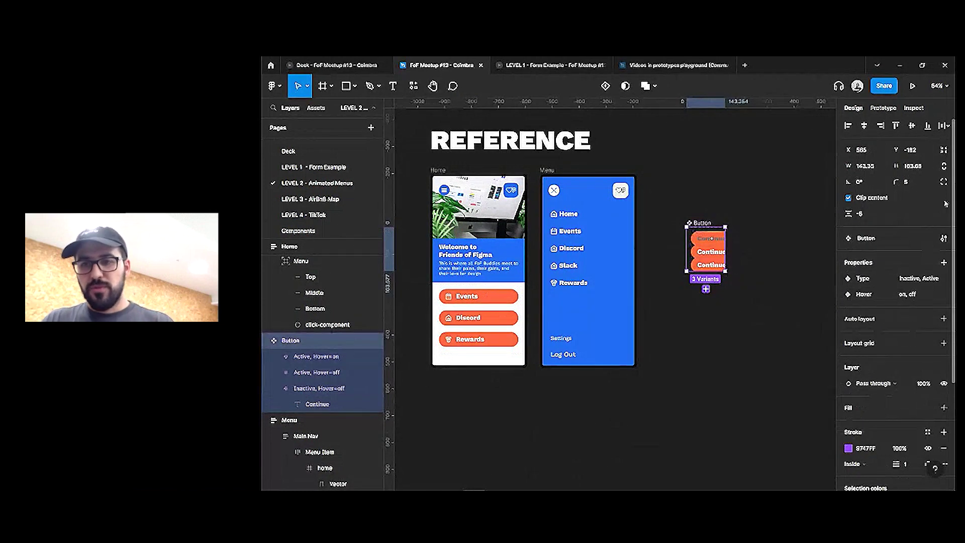
key("ctrl+alt+shift+r")
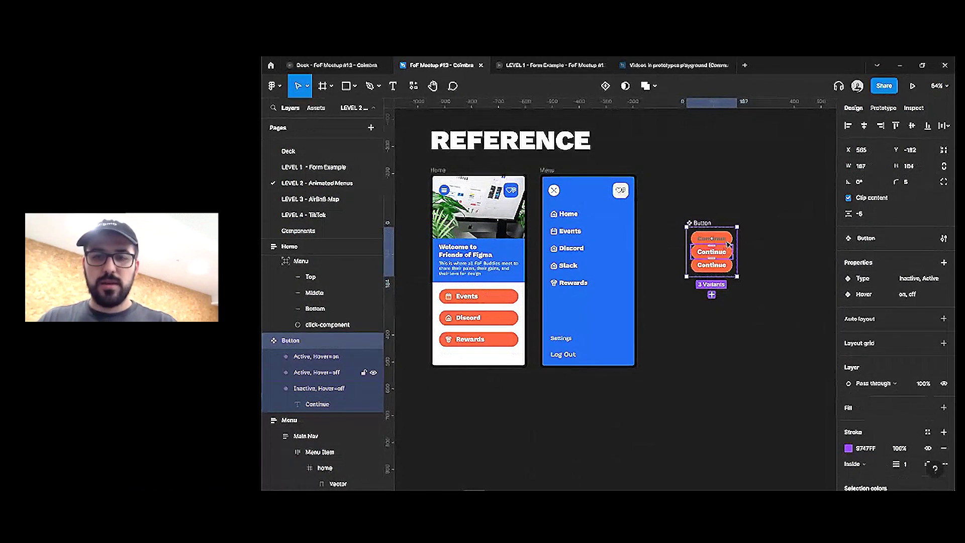
left_click_drag(712, 241, 712, 246)
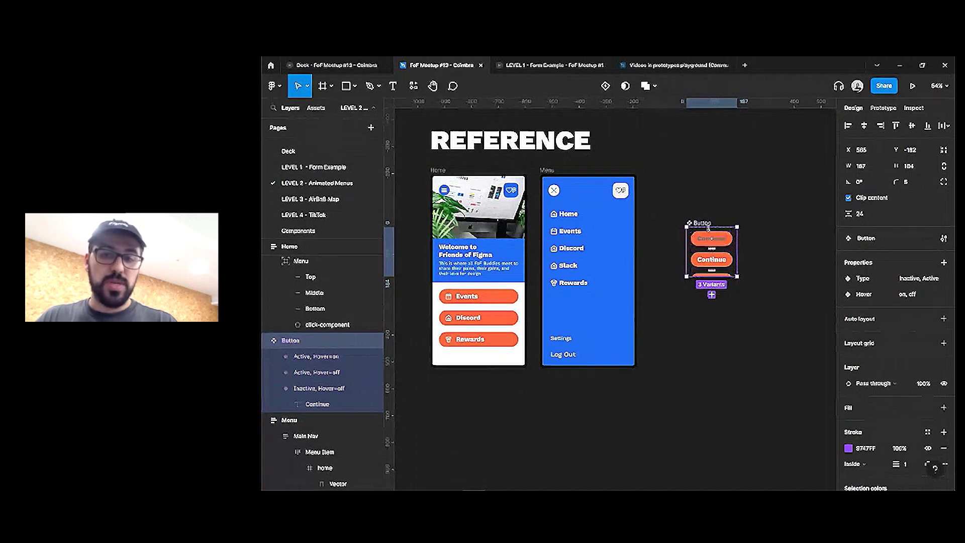
left_click(944, 150)
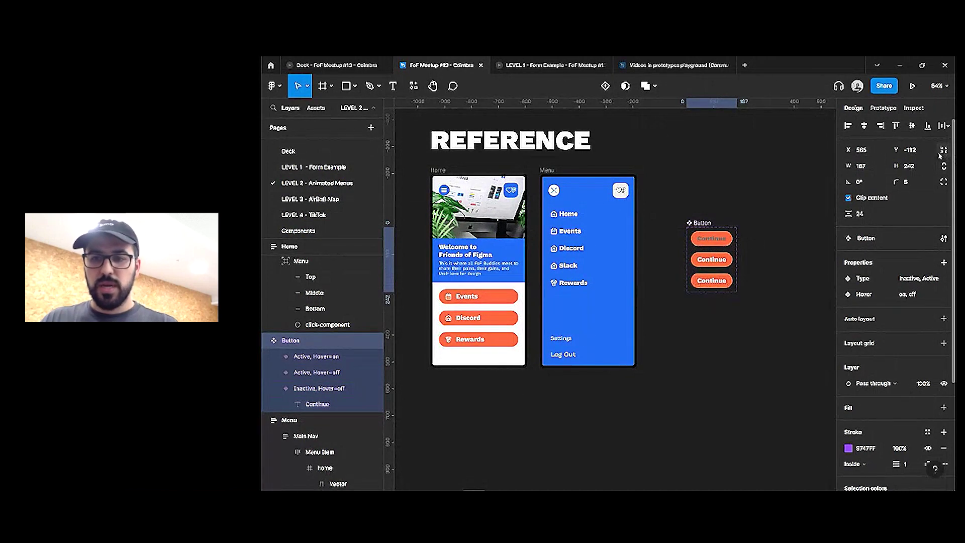
Delete the Inactive, Hover=off variant
scroll(753, 285, "up", 3)
left_click(714, 228)
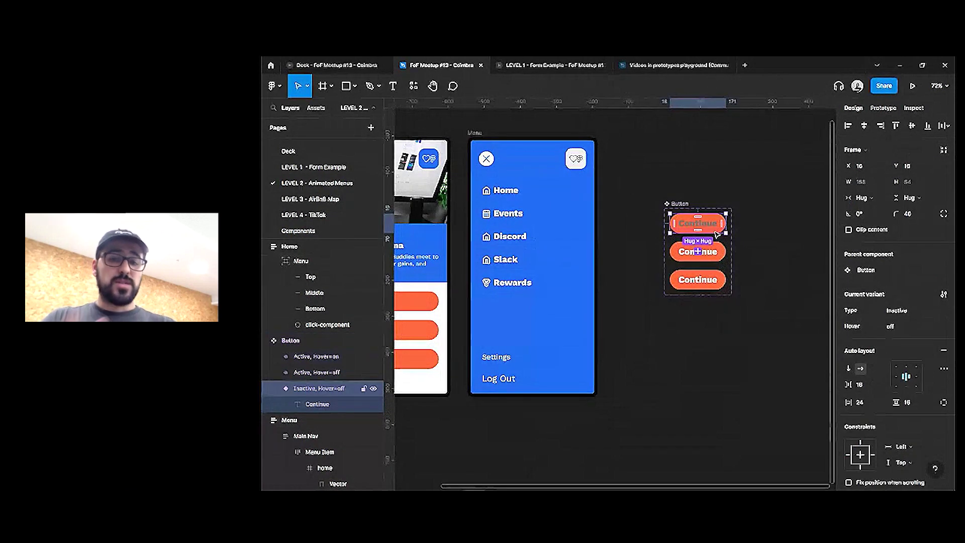
key("Delete")
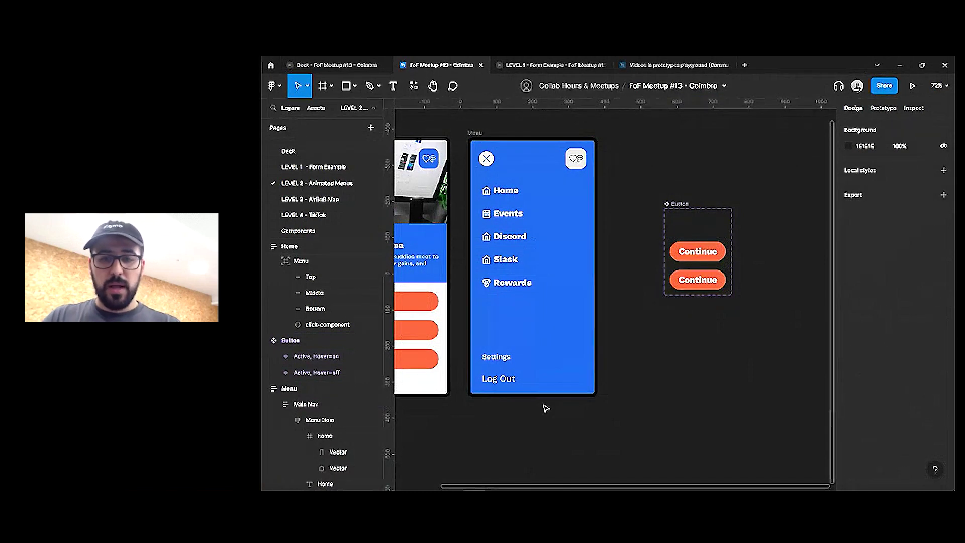
Paste the Events calendar icon into the top Continue button, left of its label
scroll(654, 302, "left", 5)
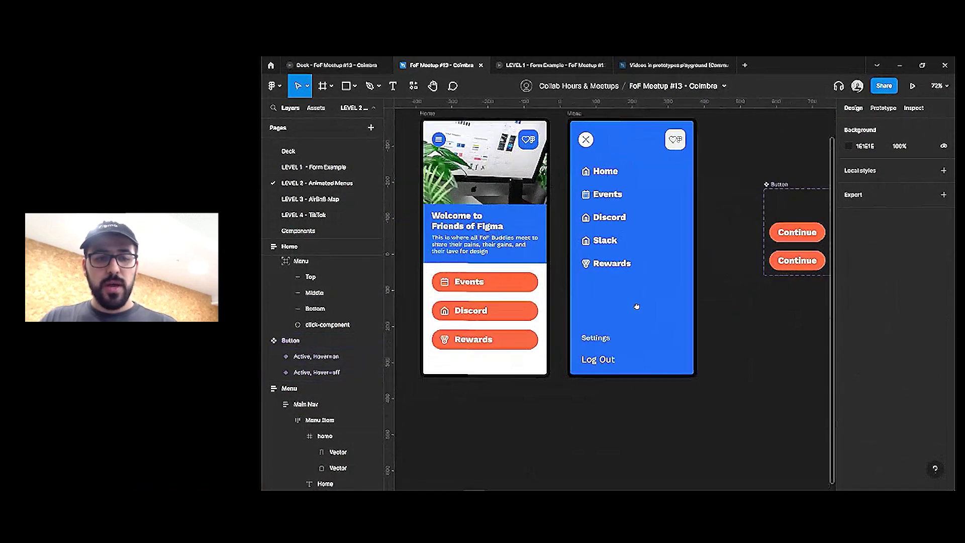
scroll(636, 306, "left", 2)
left_click(467, 288, "ctrl")
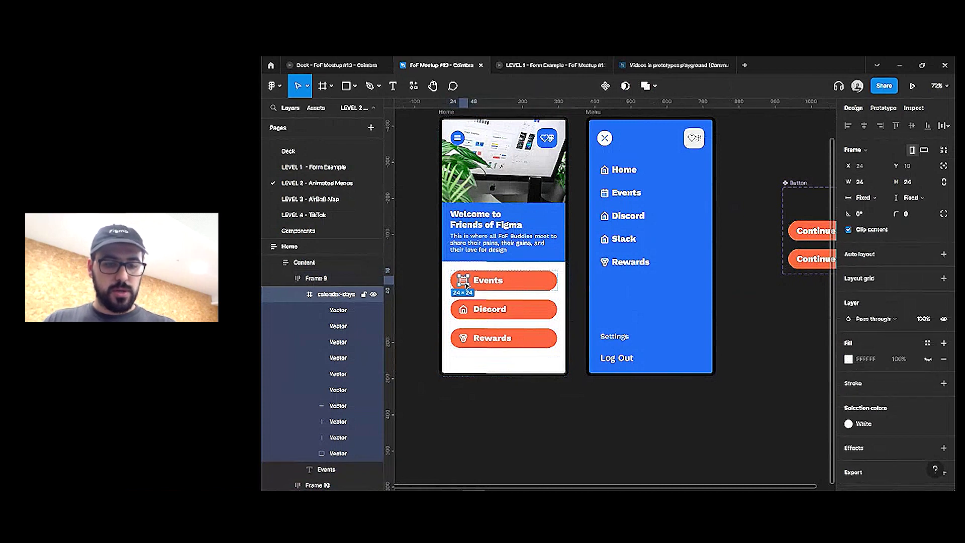
scroll(725, 259, "right", 3)
left_click(749, 227, "ctrl")
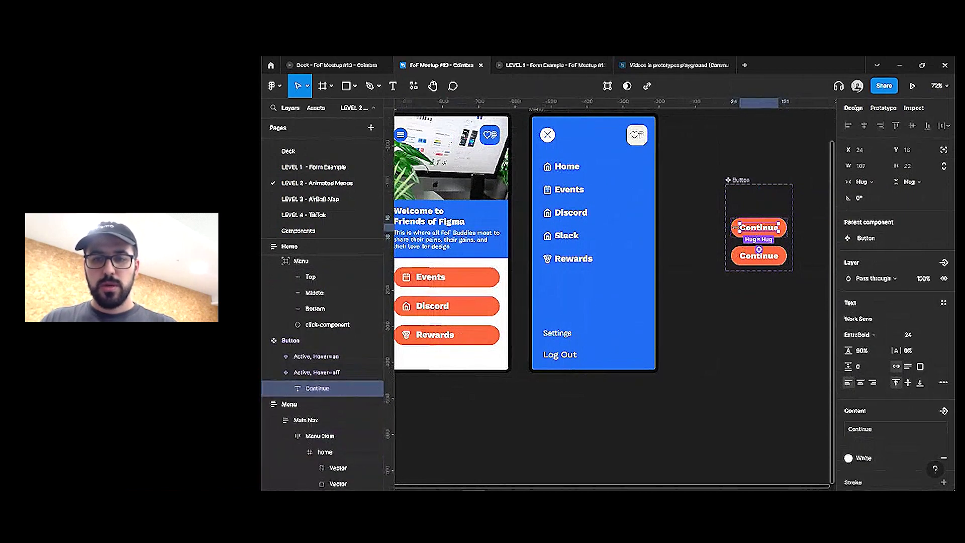
key("ctrl+v")
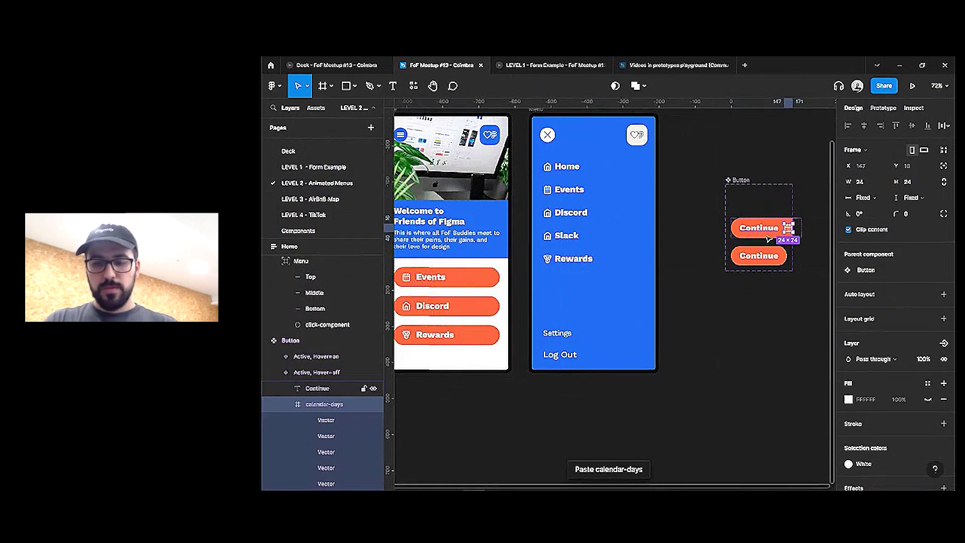
key("Left")
Paste the calendar icon before the bottom Continue button's label, keeping the original alignment
left_click(759, 256, "ctrl")
key("ctrl+v")
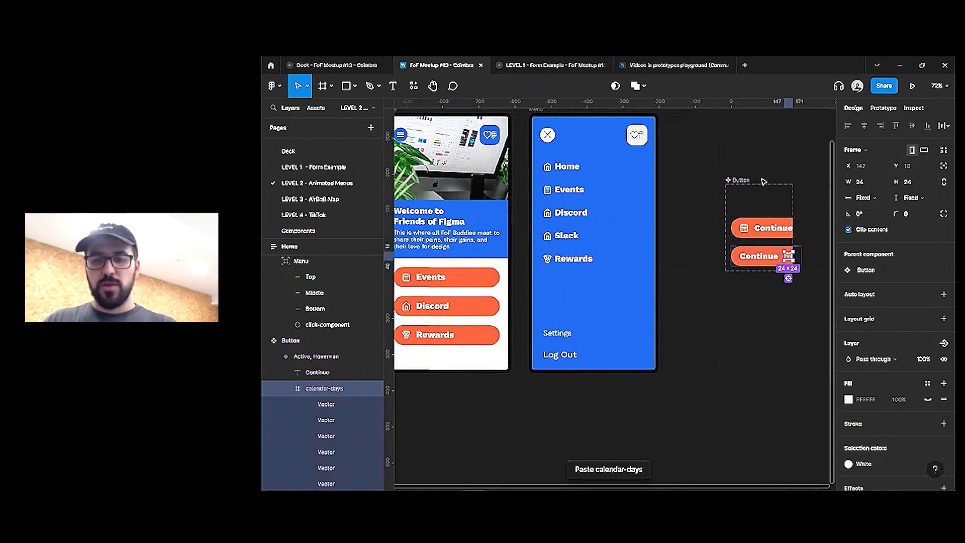
key("Left")
left_click(742, 180)
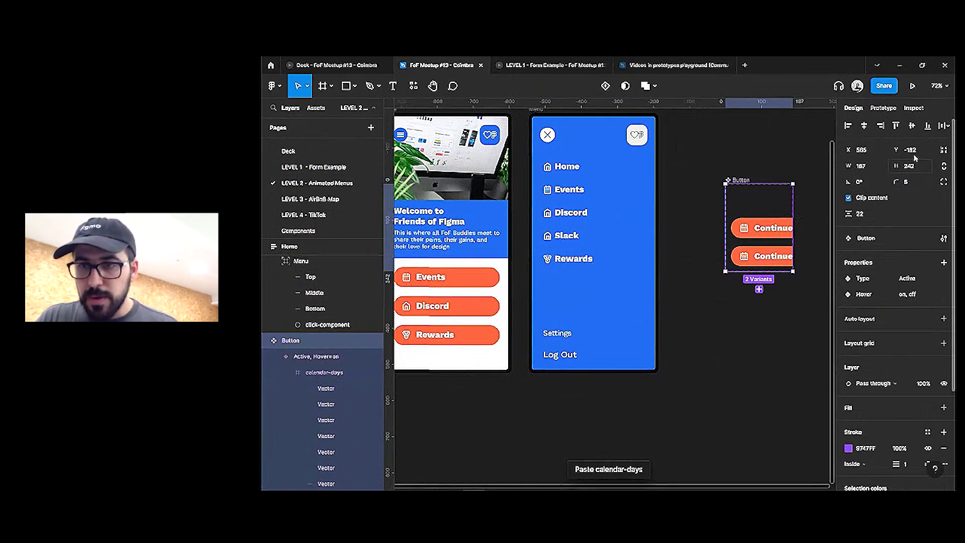
left_click(866, 126)
key("ctrl+z")
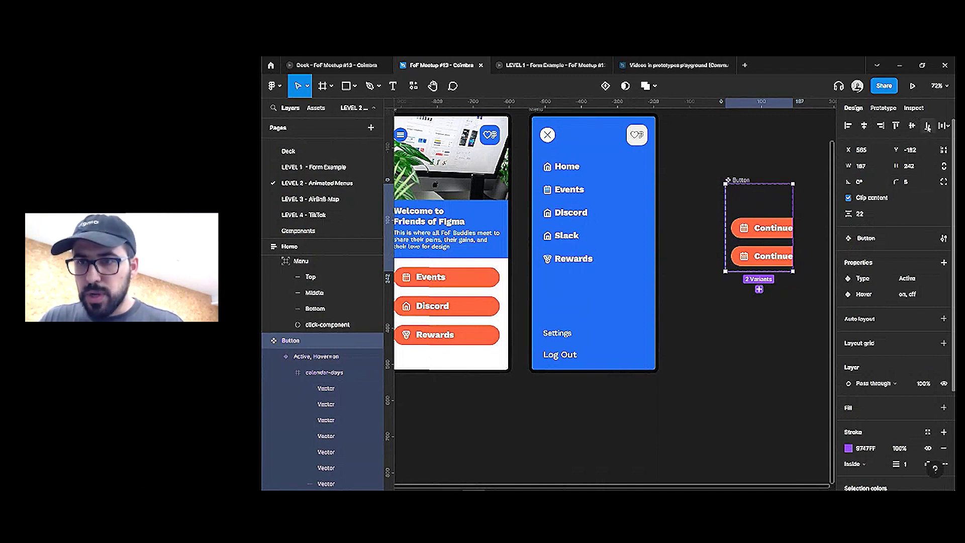
key("Escape")
Select the bottom hover Continue variant and show its design properties
scroll(603, 251, "right", 2)
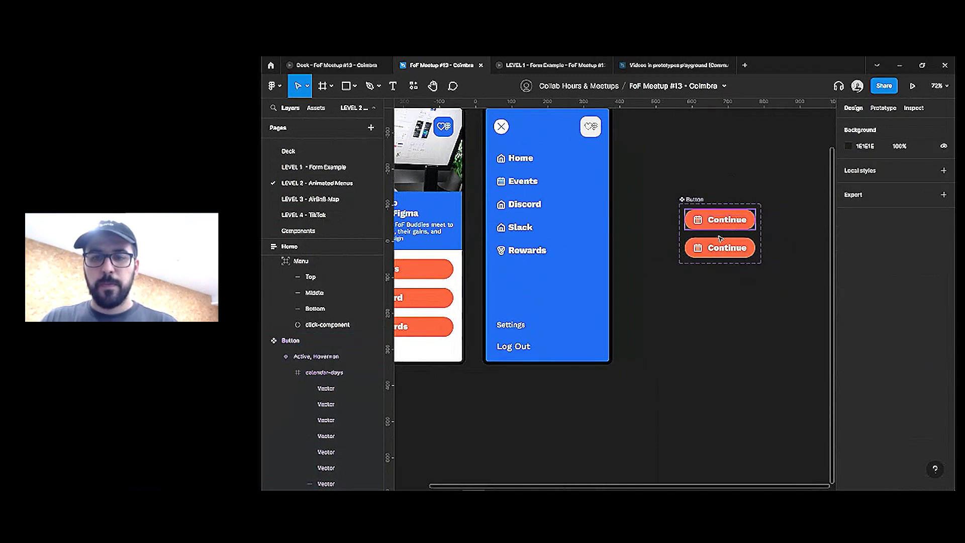
left_click(881, 109)
scroll(662, 260, "up", 3)
left_click(724, 241)
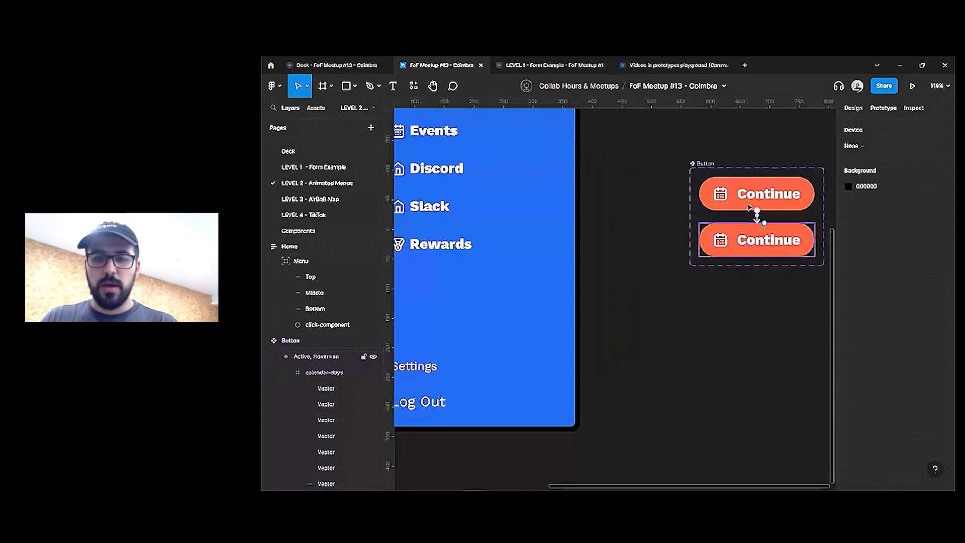
left_click(763, 230)
left_click(853, 108)
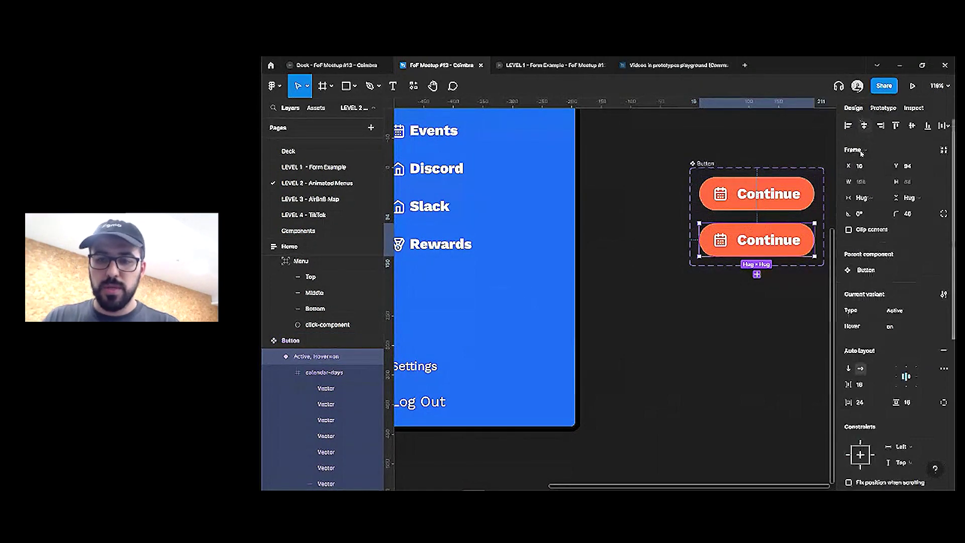
Add a white stroke with thickness 2 to the hover variant
scroll(945, 422, "down", 4)
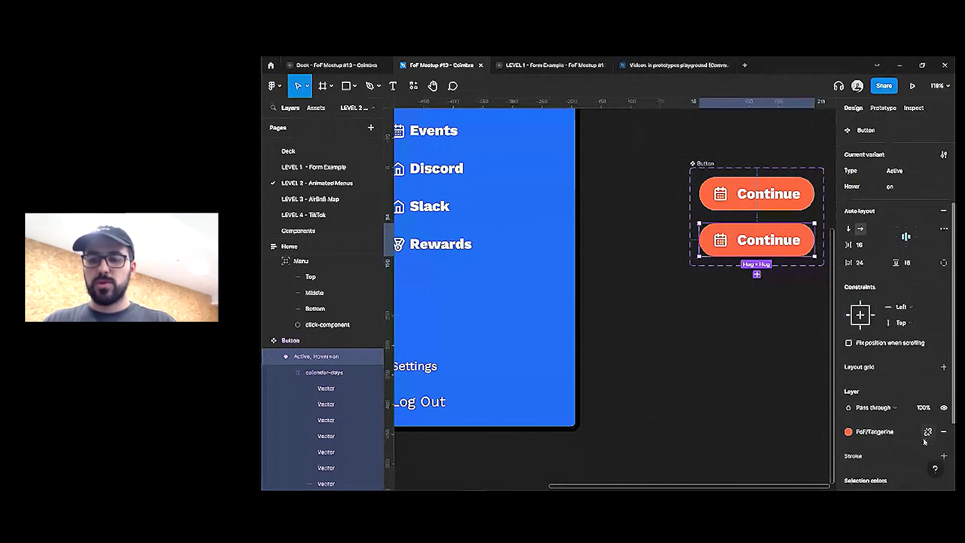
left_click(944, 414)
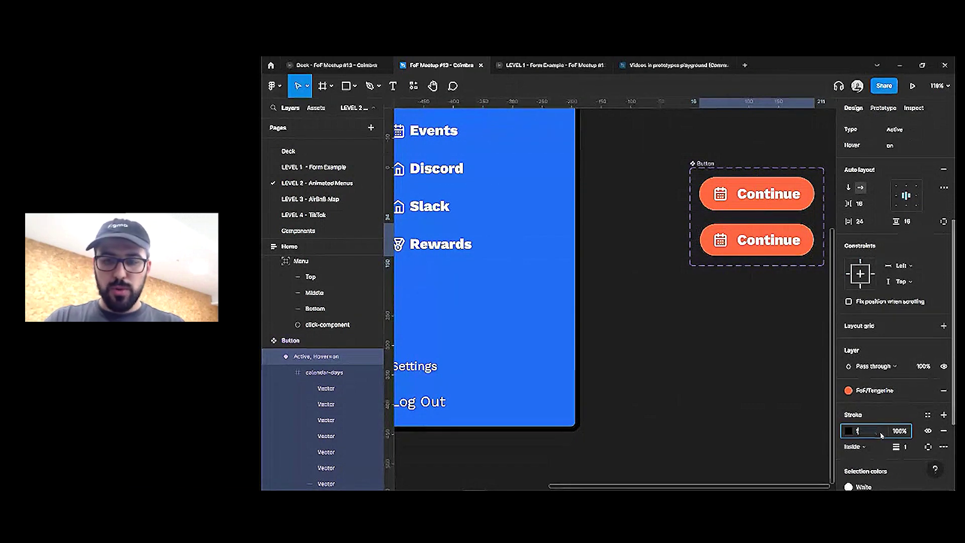
left_click(905, 447)
type("2")
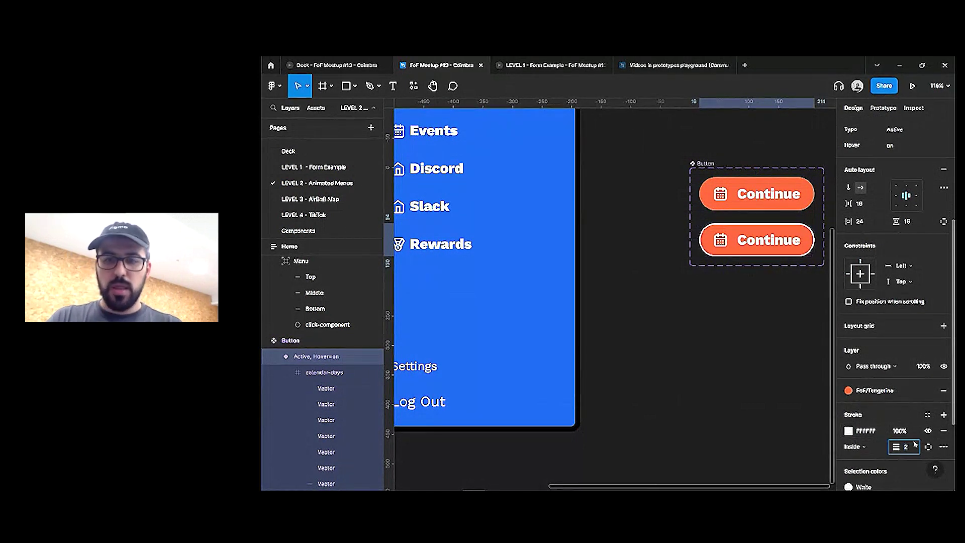
Detach the FoF/Tangerine fill style and add a second 20% black fill on top
left_click(928, 415)
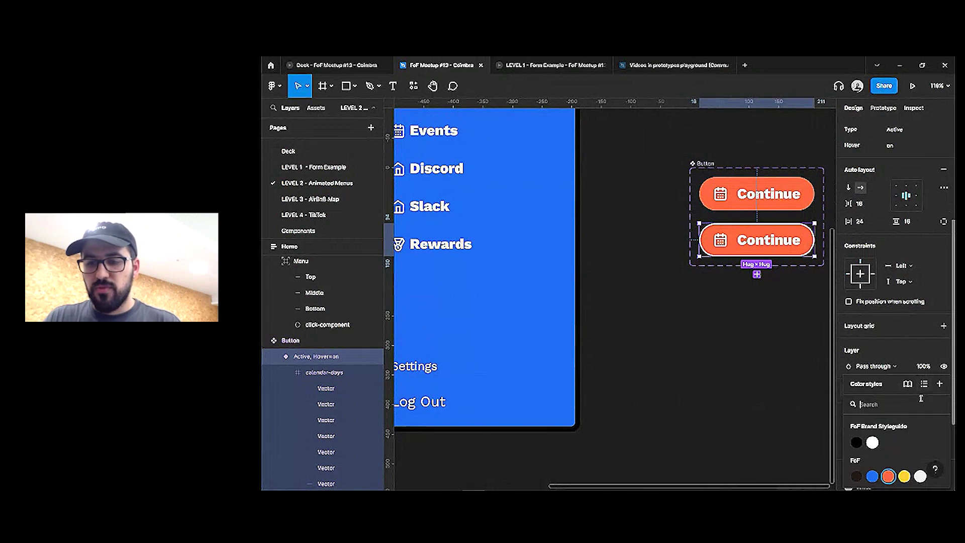
left_click(913, 355)
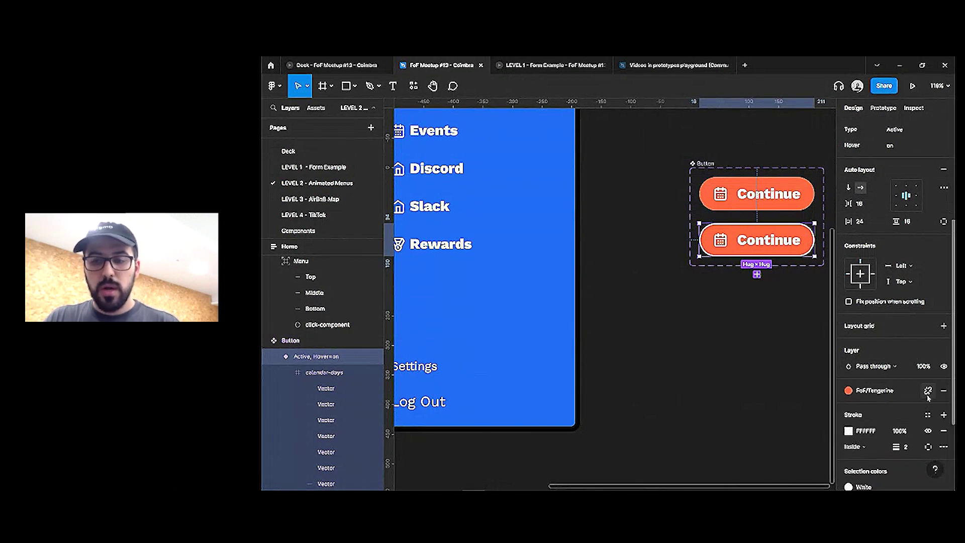
left_click(928, 391)
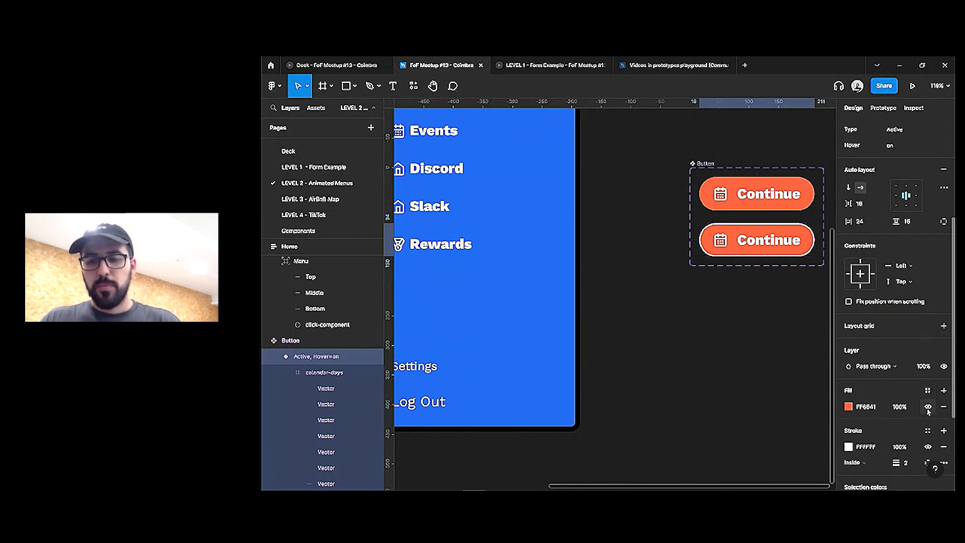
left_click(944, 391)
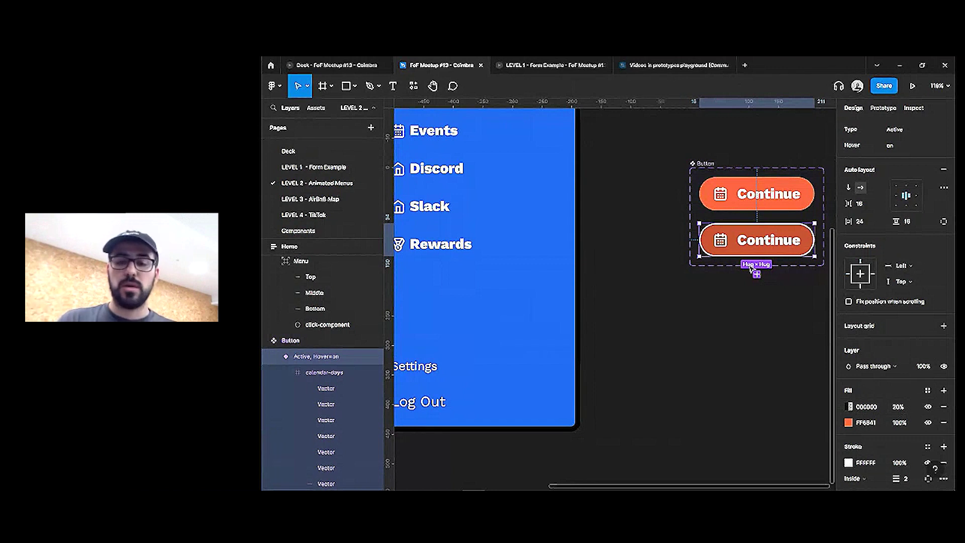
Copy the Events, Discord and Rewards buttons out beside the Home screen
scroll(731, 292, "down", 3)
left_click(748, 226)
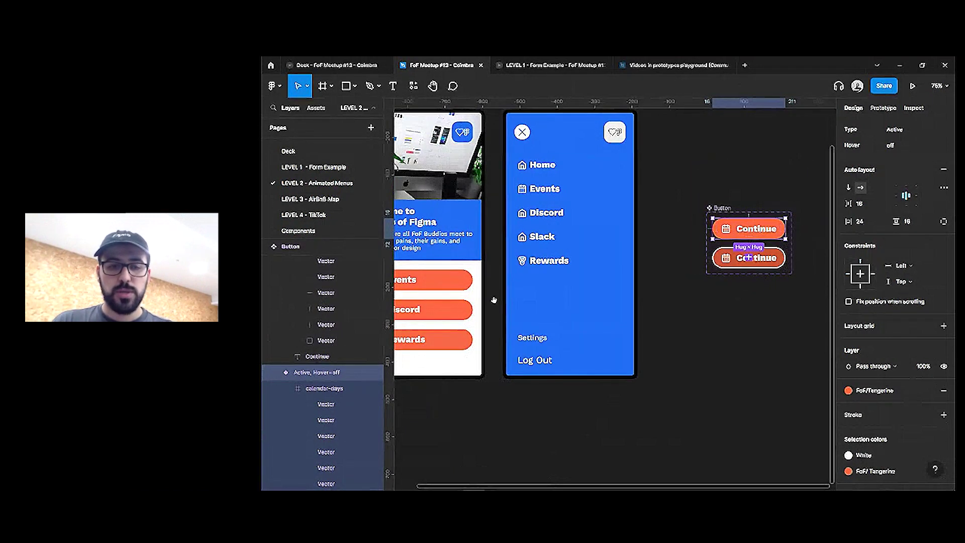
scroll(585, 257, "left", 4)
left_click(585, 257)
left_click(591, 285, "shift")
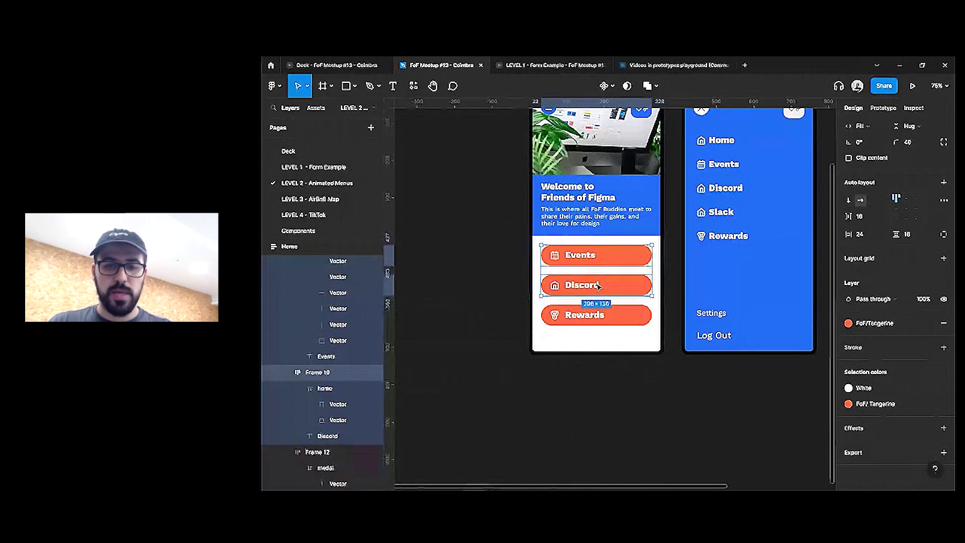
left_click(598, 316, "shift")
left_click_drag(610, 286, 447, 285)
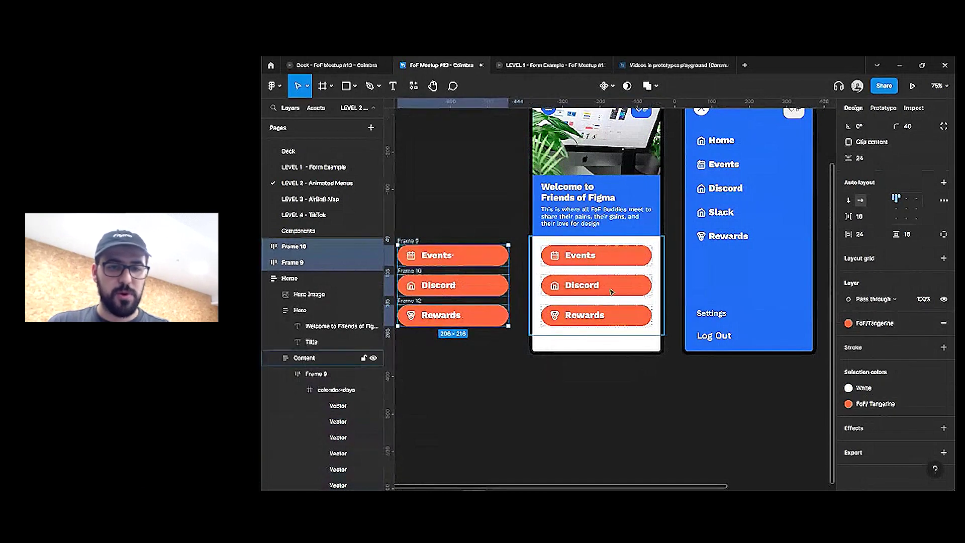
Replace the Content buttons with Continue button instances set to Fill container width
left_click(613, 262)
double_click(613, 261)
key("ctrl+a")
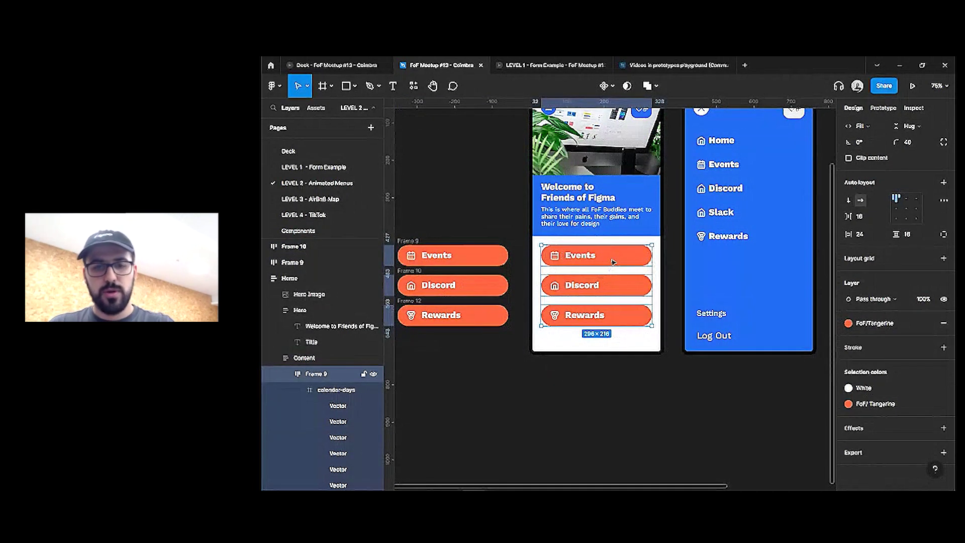
key("ctrl+shift+r")
left_click(872, 198)
left_click(879, 216)
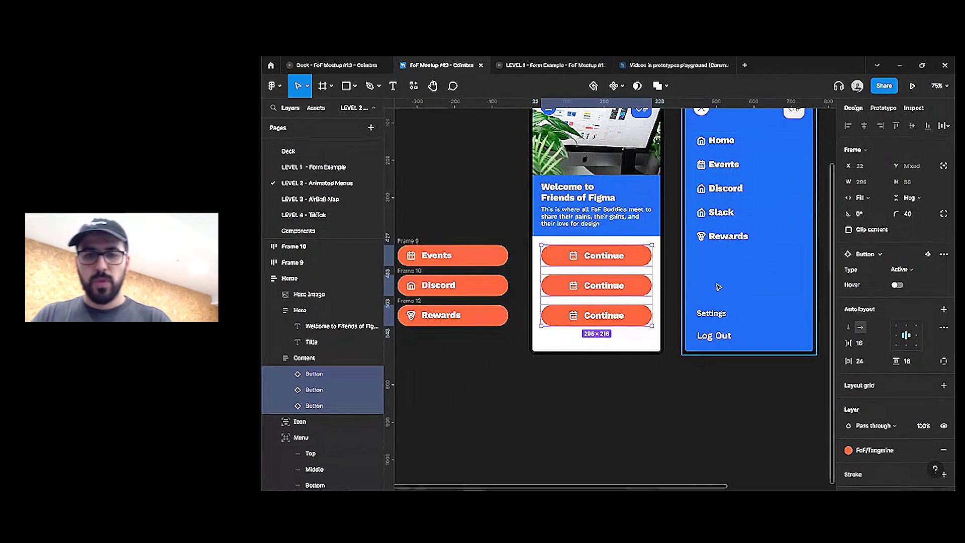
Clear the selection and select the Button component set
scroll(718, 286, "down", 3)
left_click(635, 342)
scroll(634, 343, "right", 2)
left_click(768, 216)
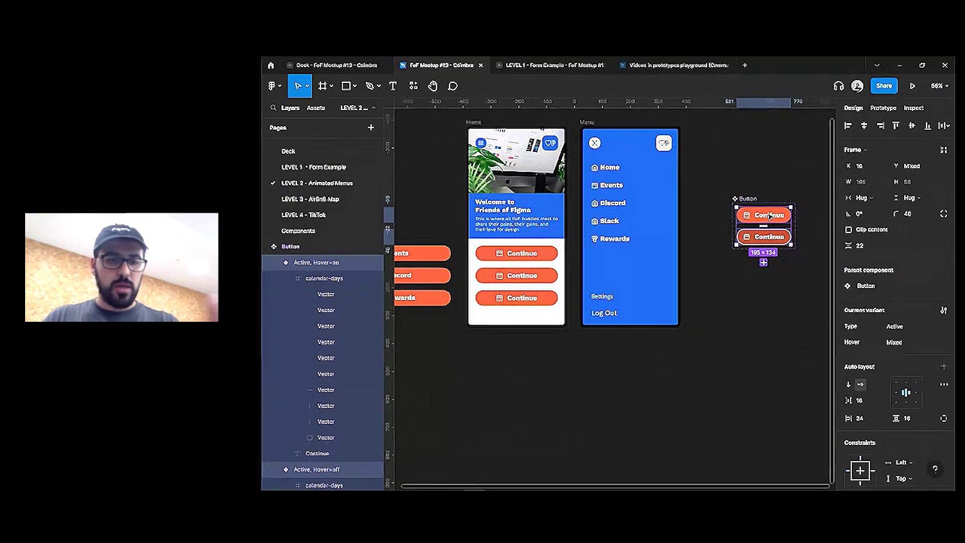
scroll(892, 205, "down", 5)
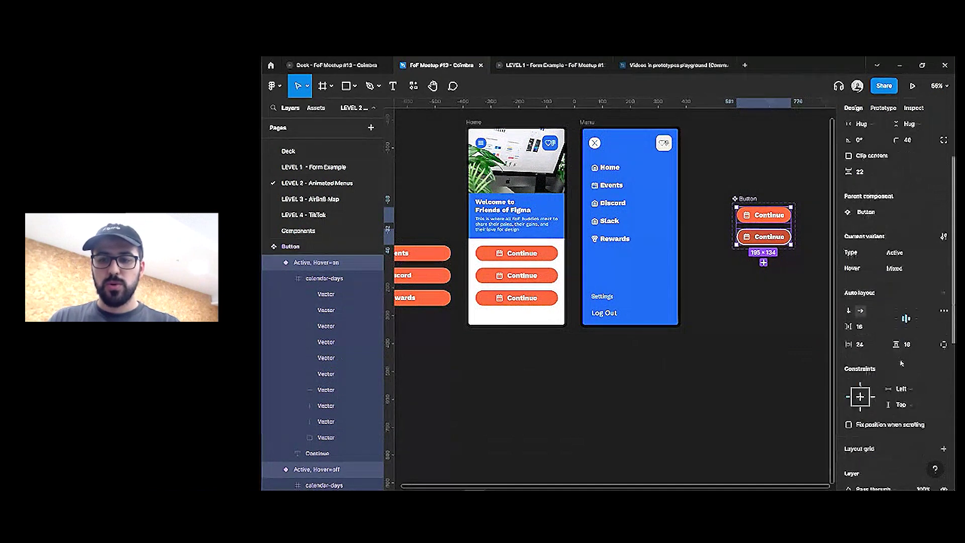
Left-align the Continue button's icon and label in its auto layout
left_click(898, 166)
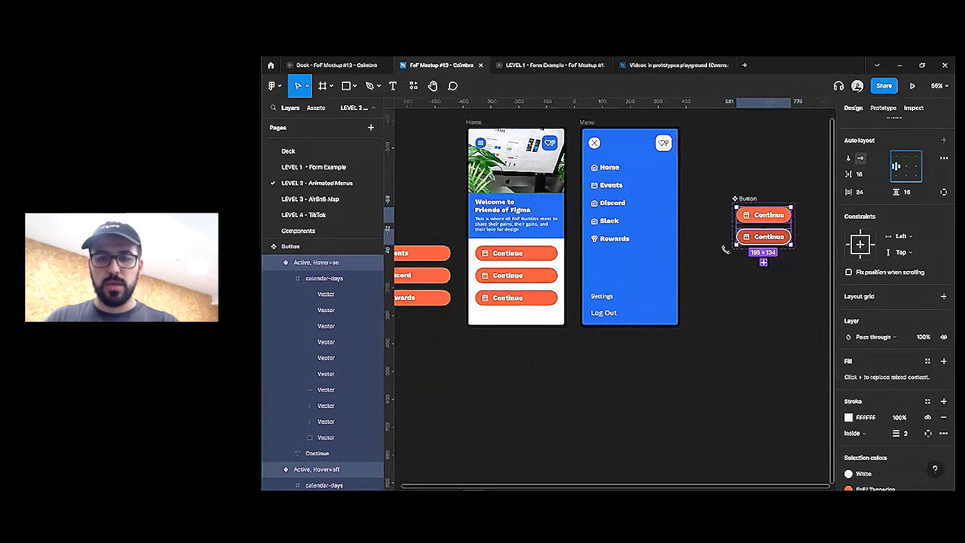
left_click(736, 271)
left_click_drag(732, 274, 746, 278)
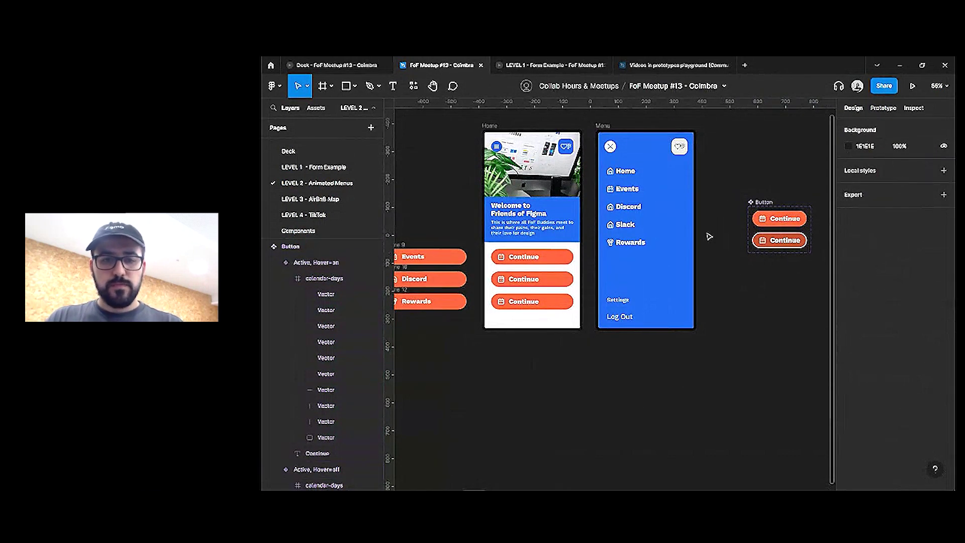
Relabel the three Home buttons Events, Discord and Rewards
double_click(522, 257)
type("Evnts")
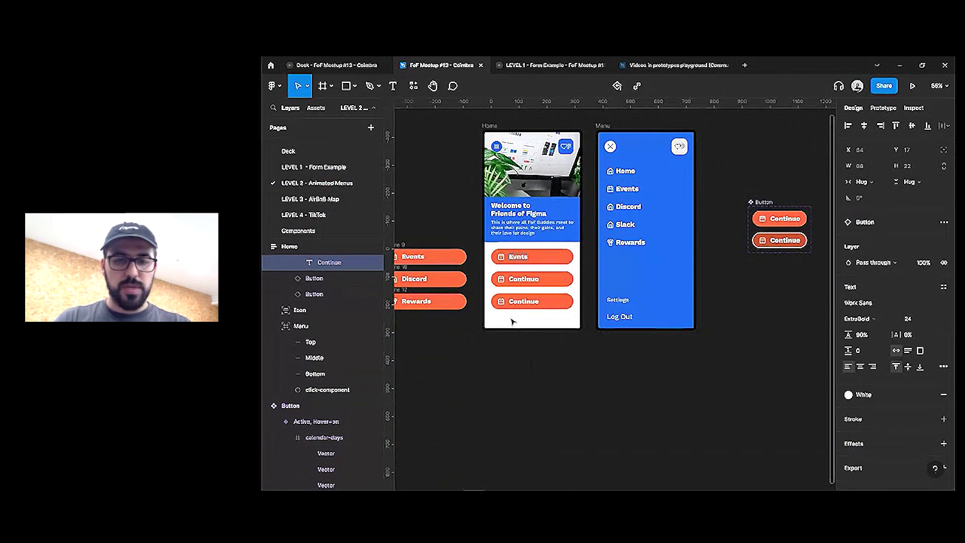
key("BackSpace")
key("BackSpace")
key("BackSpace")
type("ents")
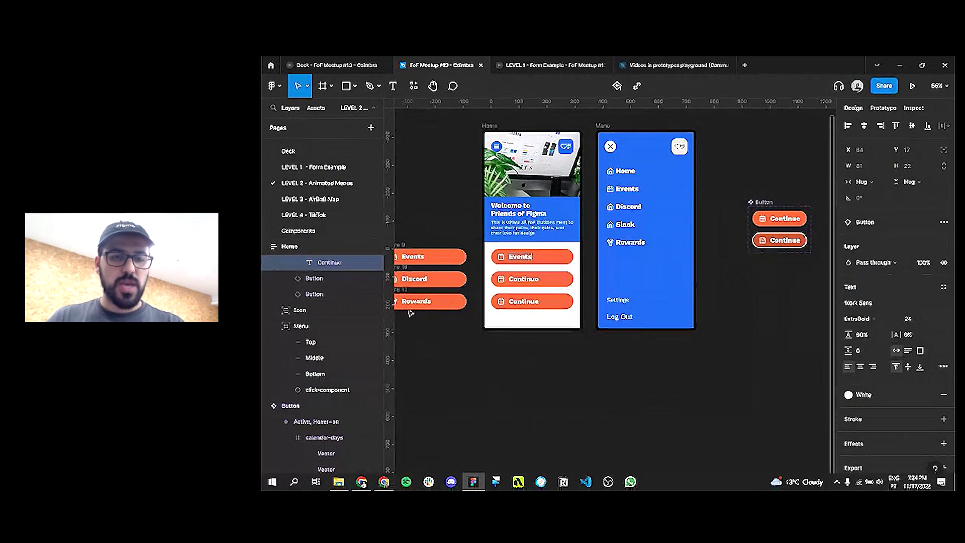
double_click(414, 279)
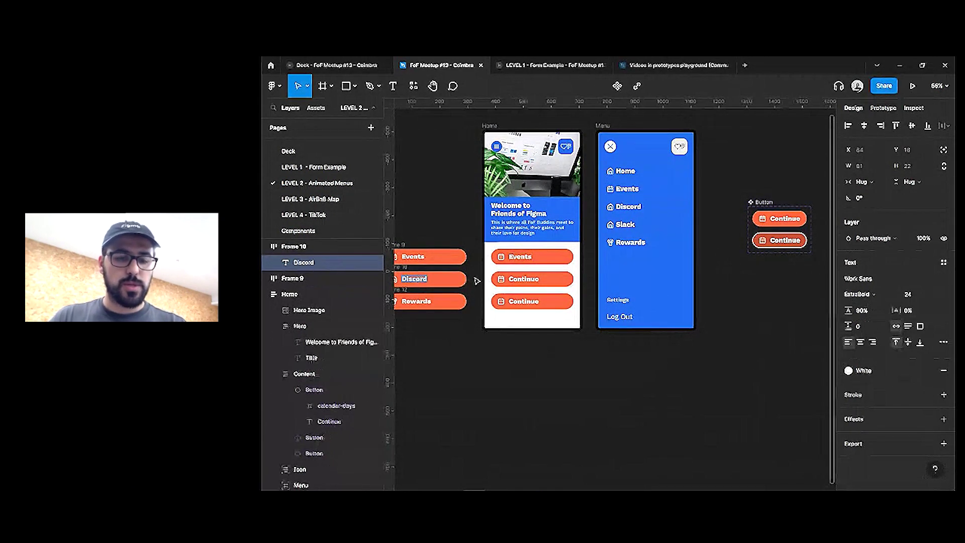
double_click(514, 280)
double_click(422, 300)
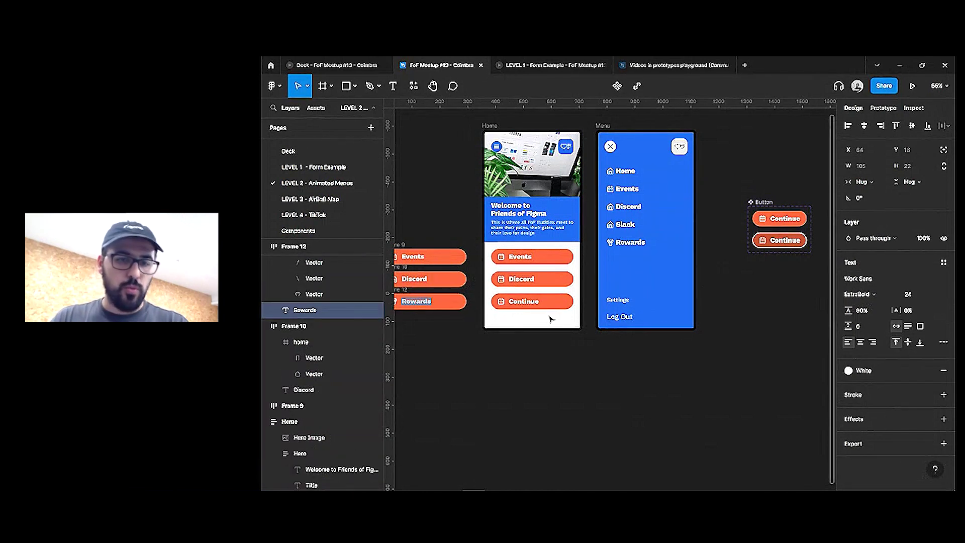
double_click(536, 301)
key("Escape")
scroll(548, 345, "left", 2)
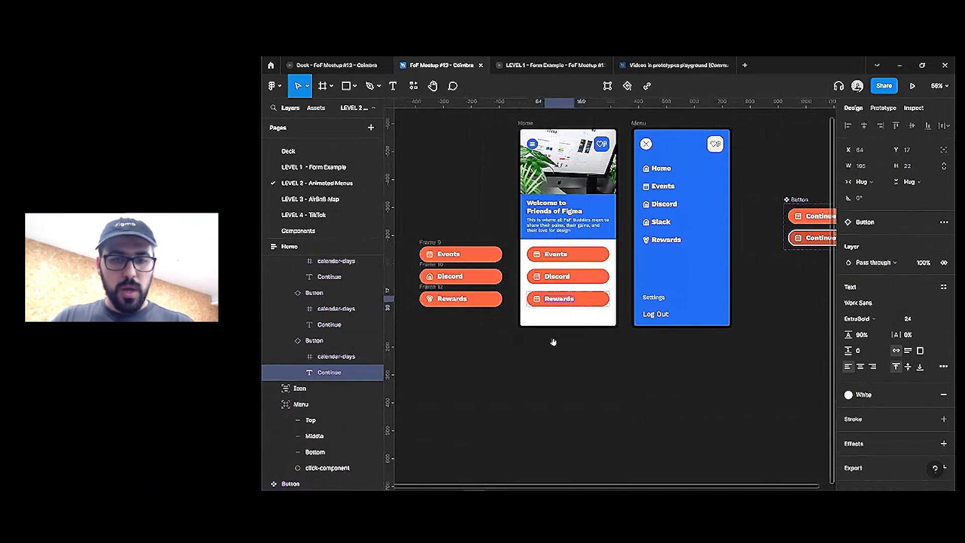
left_click(558, 347)
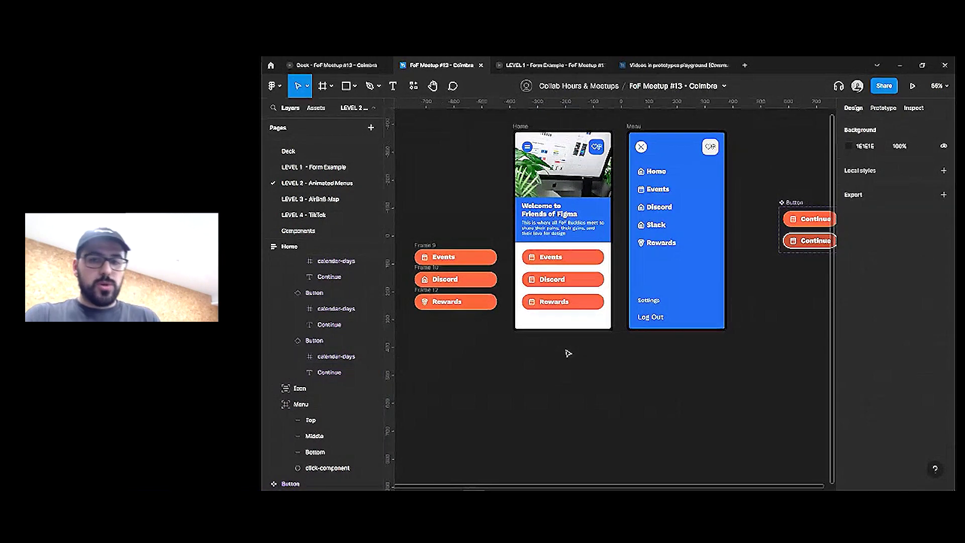
Cut the calendar, home and medal icons out of the three copied buttons
left_click(532, 281)
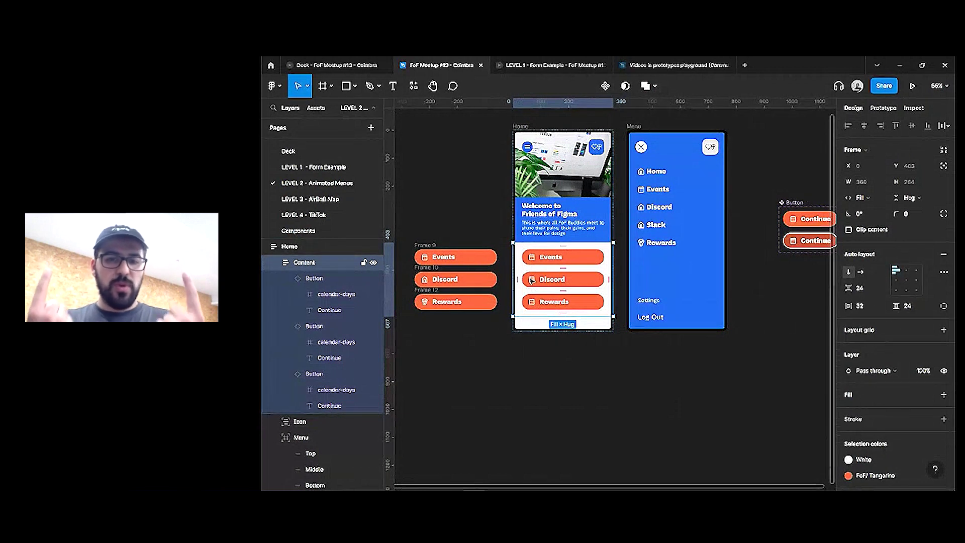
left_click(425, 257)
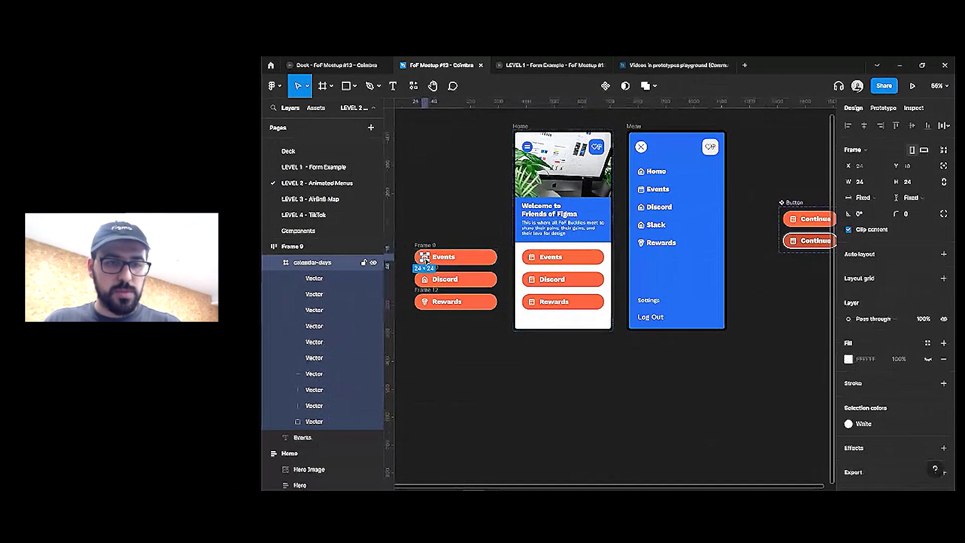
left_click(425, 279, "shift")
left_click(425, 301, "shift")
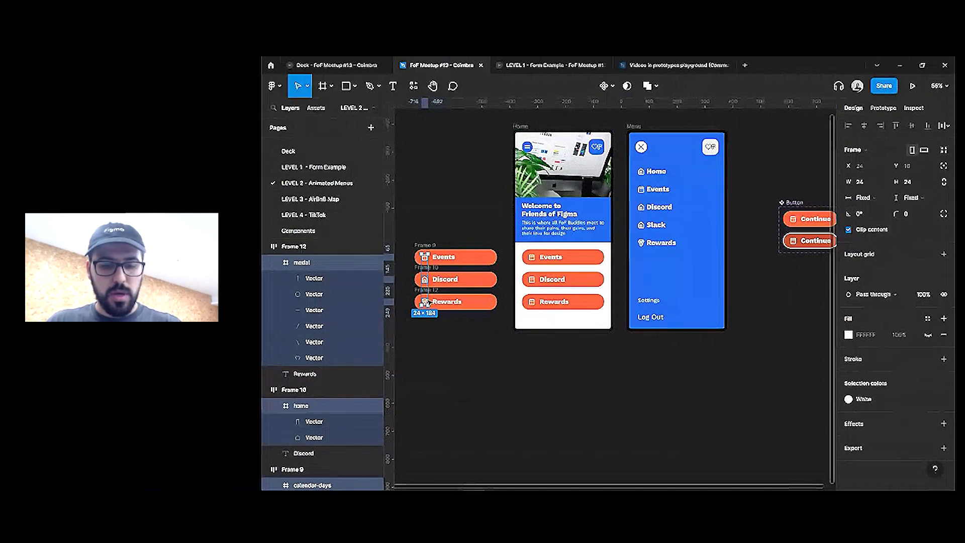
key("Delete")
Paste the three icons beside the Button component and start a batch rename
scroll(578, 276, "up", 5)
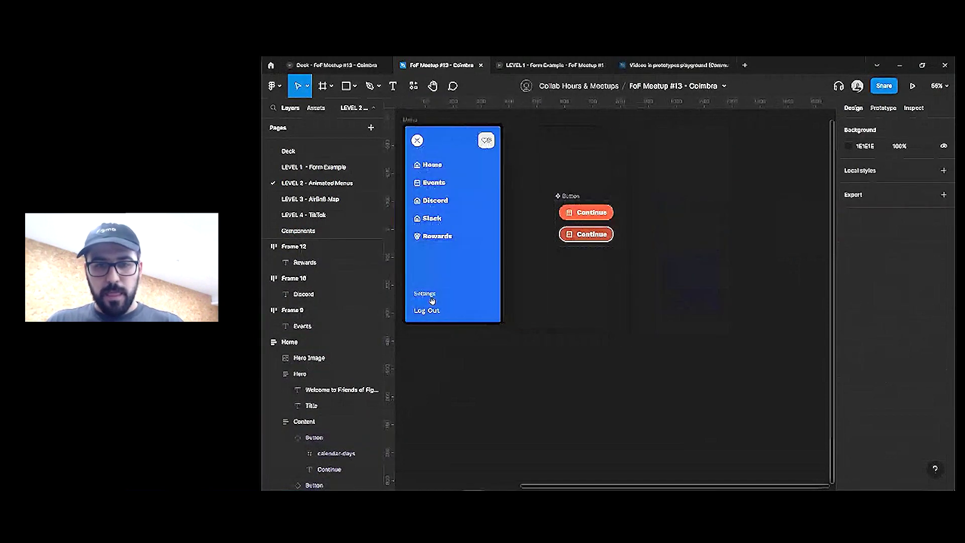
key("ctrl+v")
scroll(613, 264, "up", 5)
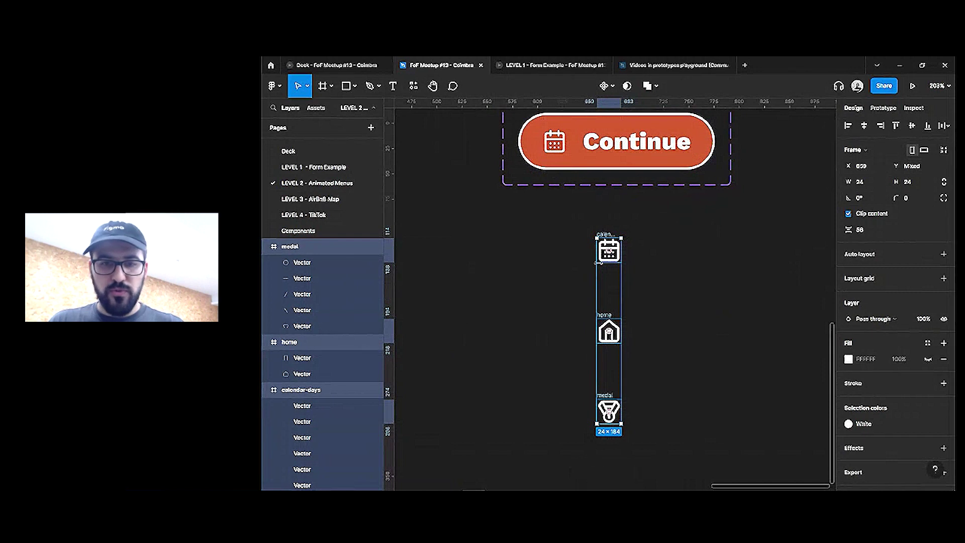
scroll(604, 271, "up", 3)
scroll(621, 306, "down", 3)
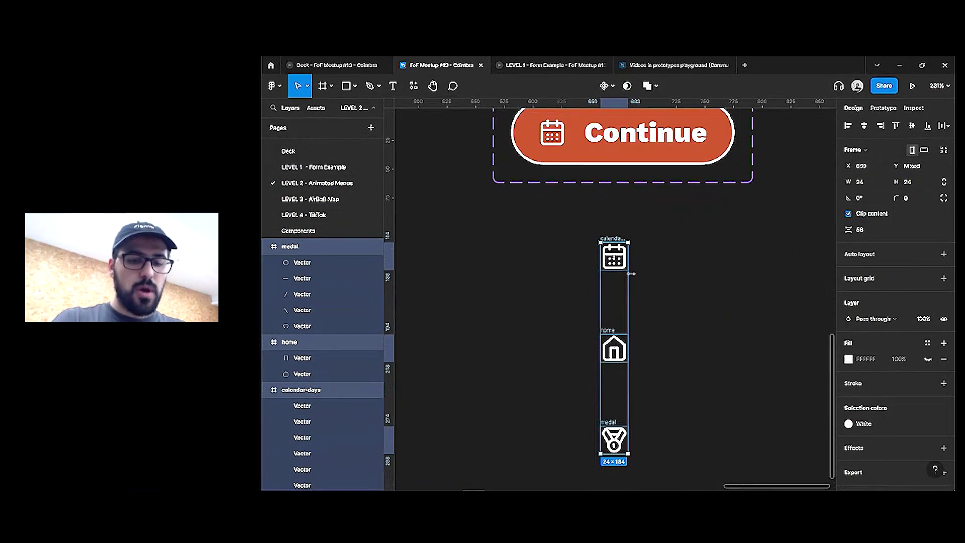
key("ctrl+r")
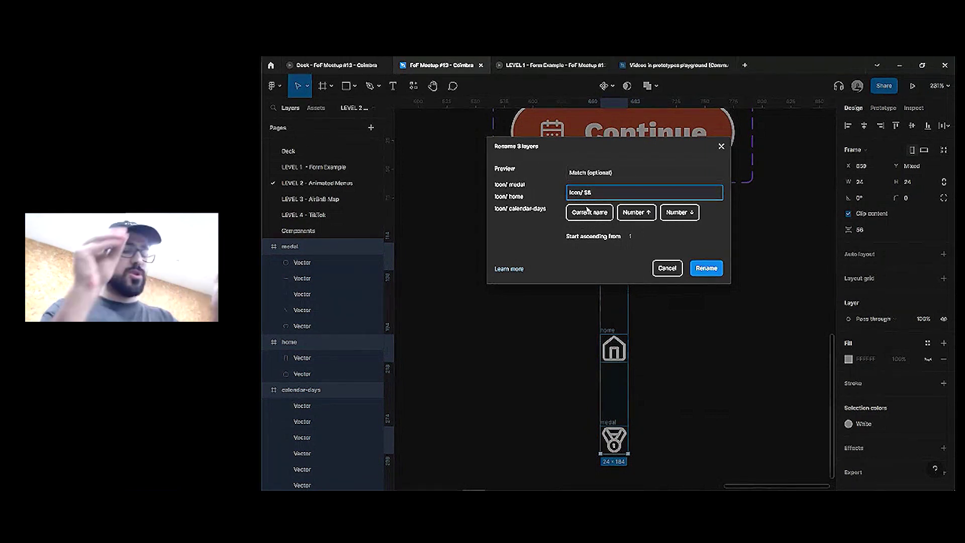
Apply the 'Icon/ $&' rename pattern and create multiple components from the three icons
left_click(701, 269)
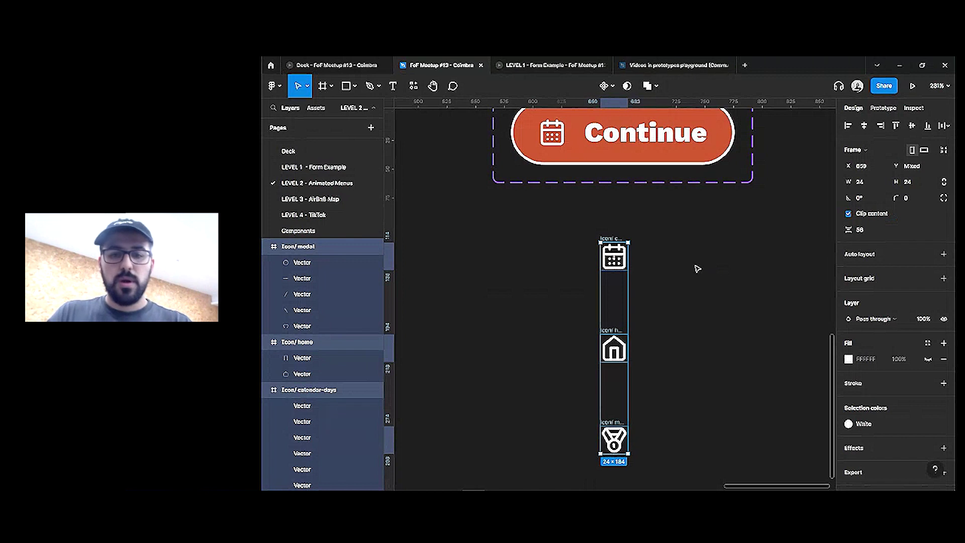
left_click(607, 86)
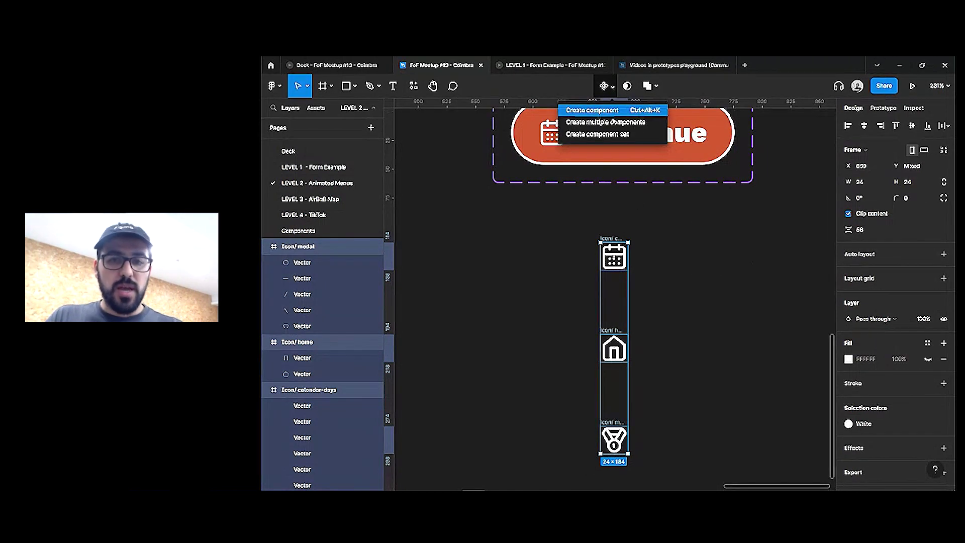
left_click(615, 124)
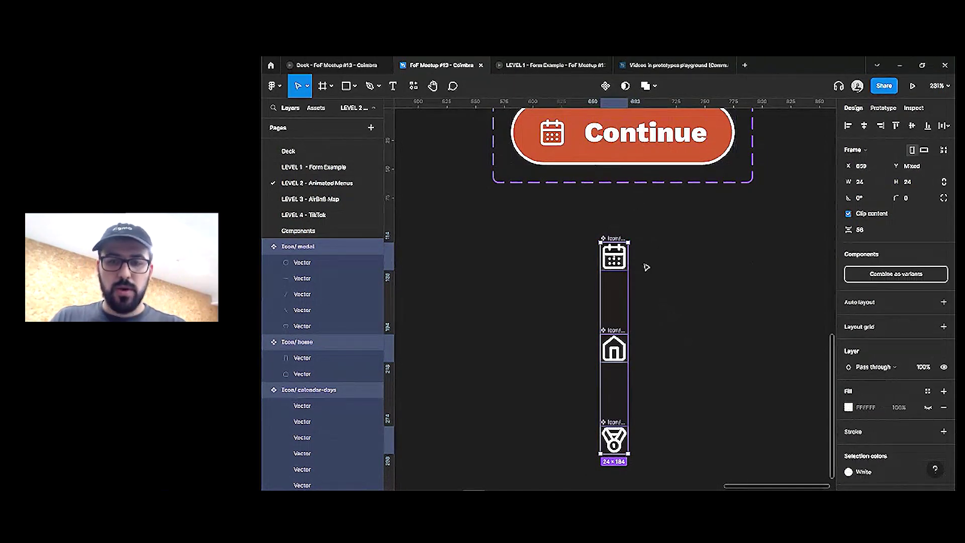
Stack the home and medal icons under the calendar icon and move them beside the Continue buttons
left_click(636, 298)
left_click(615, 348)
left_click_drag(614, 348, 615, 300)
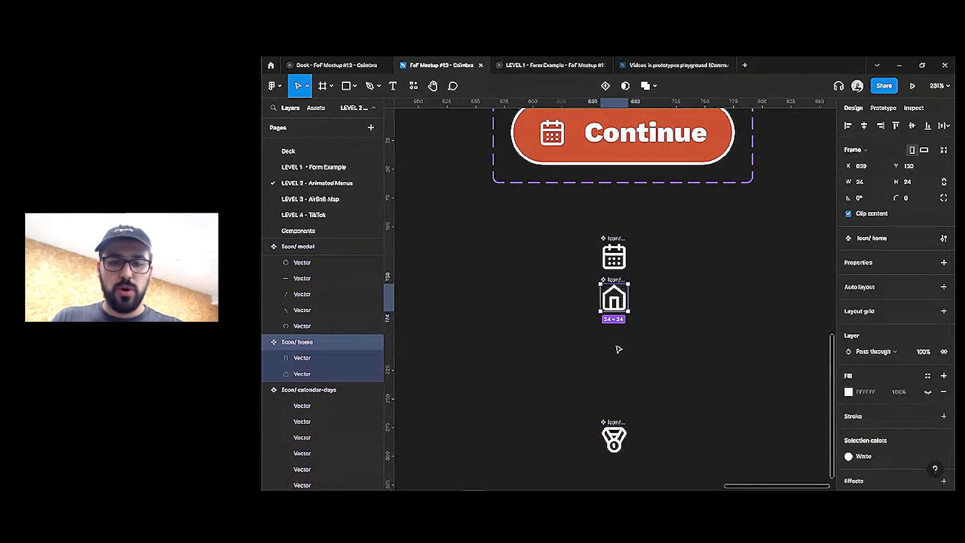
left_click_drag(620, 419, 621, 319)
left_click_drag(676, 210, 535, 424)
scroll(613, 427, "down", 3)
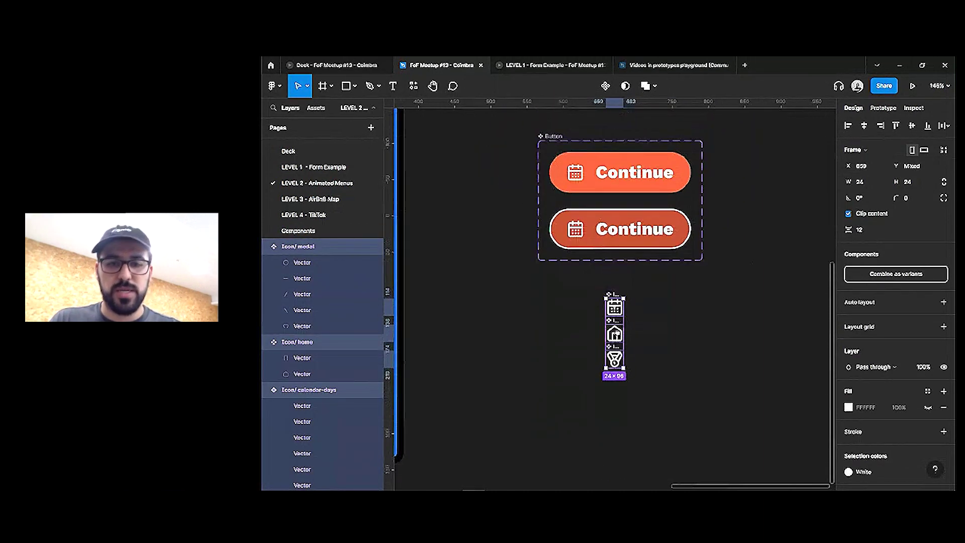
left_click_drag(619, 328, 758, 185)
Swap both Continue variants' calendar icons for the Icon/ calendar-days component
left_click(758, 185)
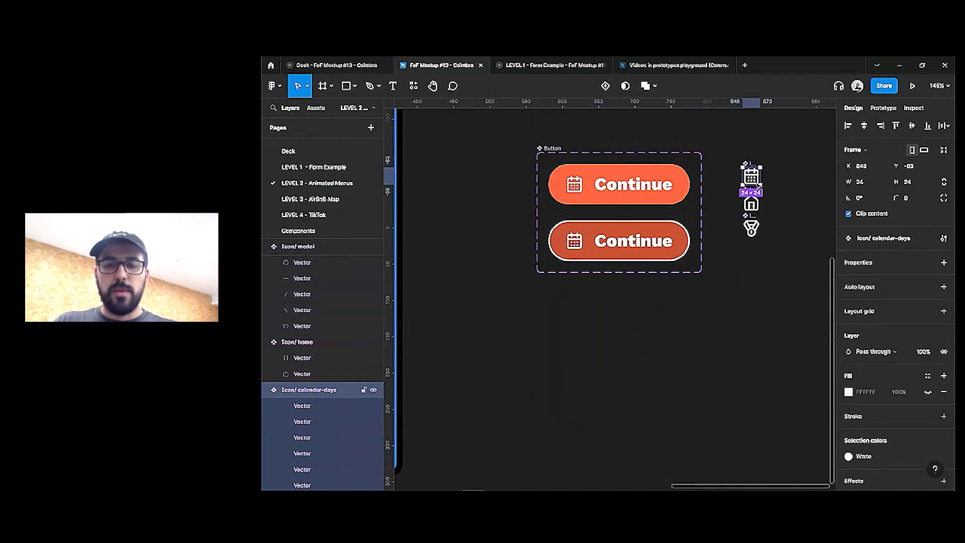
left_click(574, 184, "ctrl")
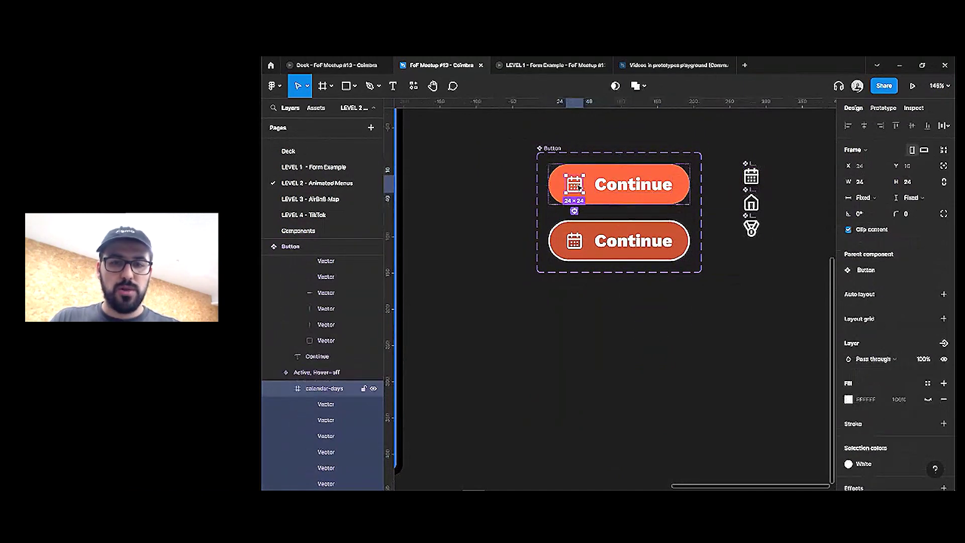
left_click(576, 241, "ctrl+shift")
key("ctrl+shift+r")
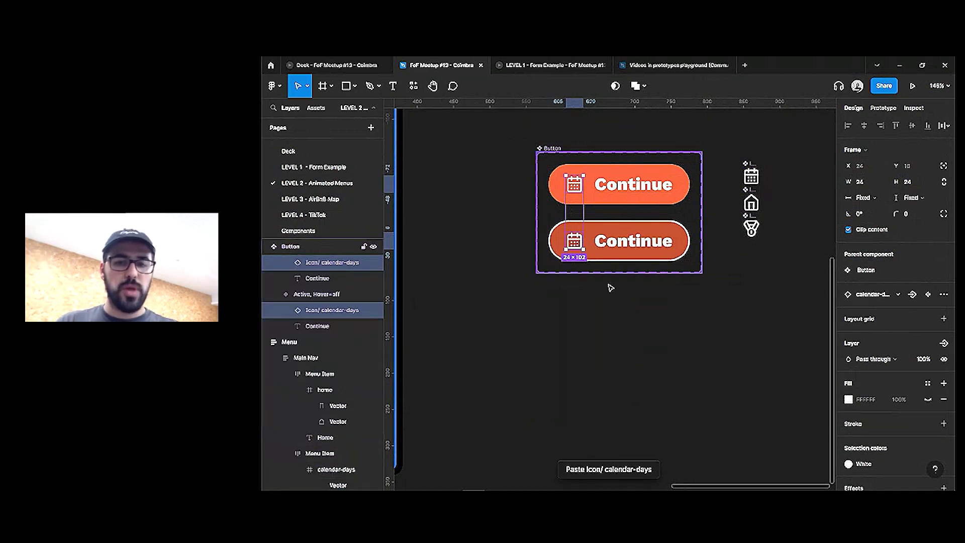
Select the icon instances in both Continue variants
scroll(610, 286, "down", 3)
left_click(527, 330)
scroll(528, 330, "left", 5)
scroll(578, 297, "left", 3)
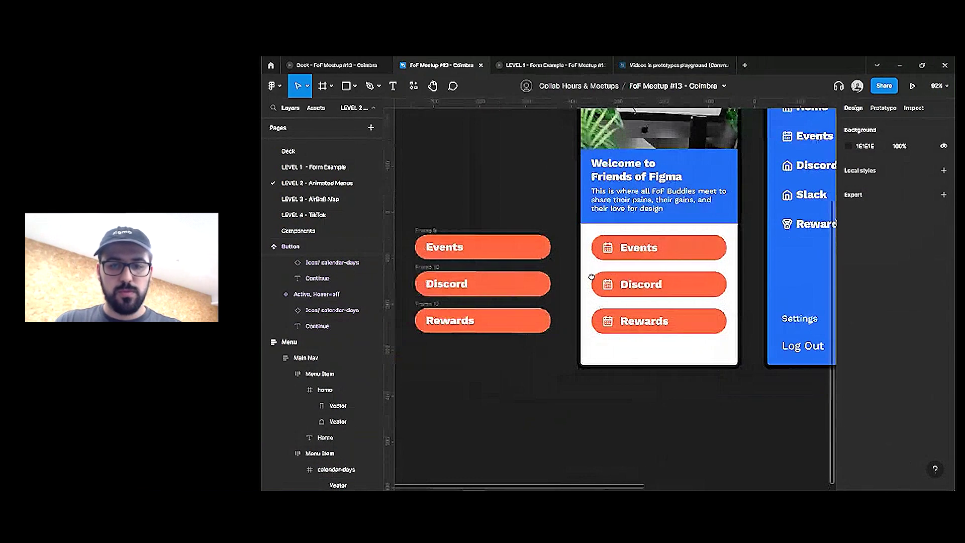
left_click(608, 284, "ctrl")
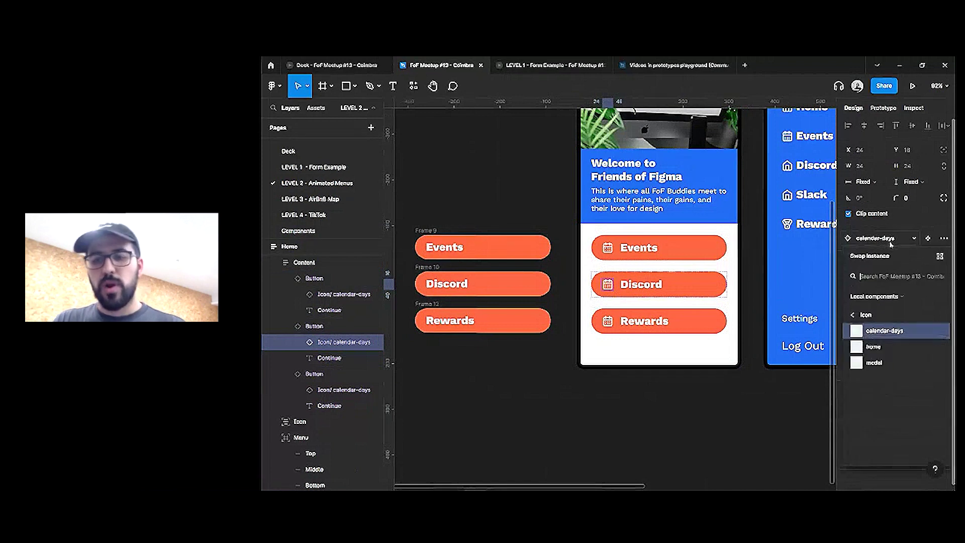
left_click(667, 400)
scroll(654, 352, "right", 5)
scroll(626, 291, "up", 3)
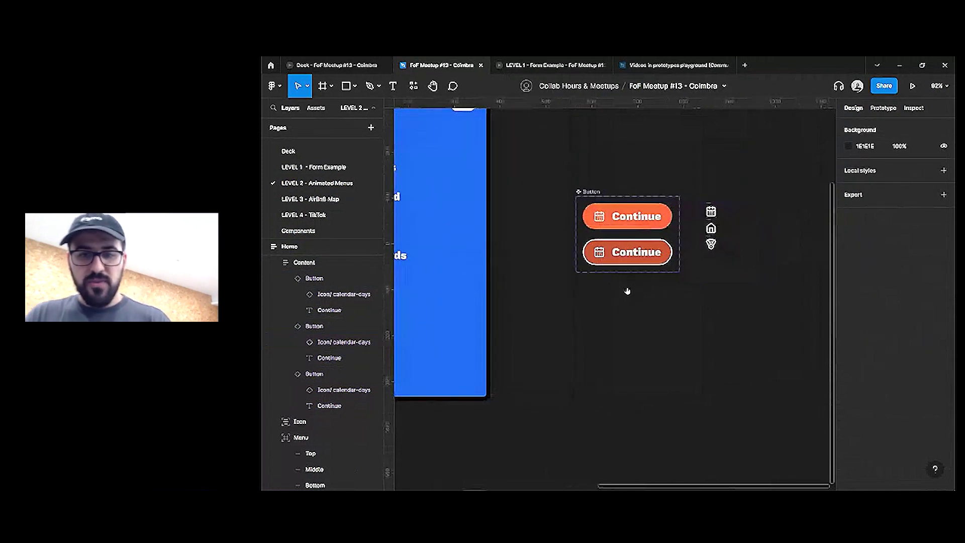
scroll(606, 250, "up", 2)
double_click(605, 248)
left_click(605, 192, "shift")
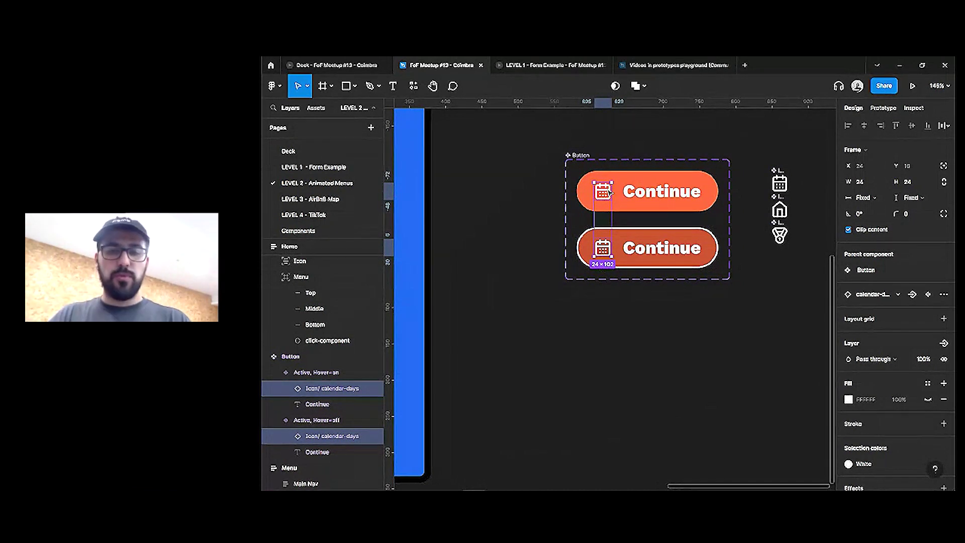
Create an instance-swap property named Icon with no preferred values, then start a boolean property
left_click(915, 297)
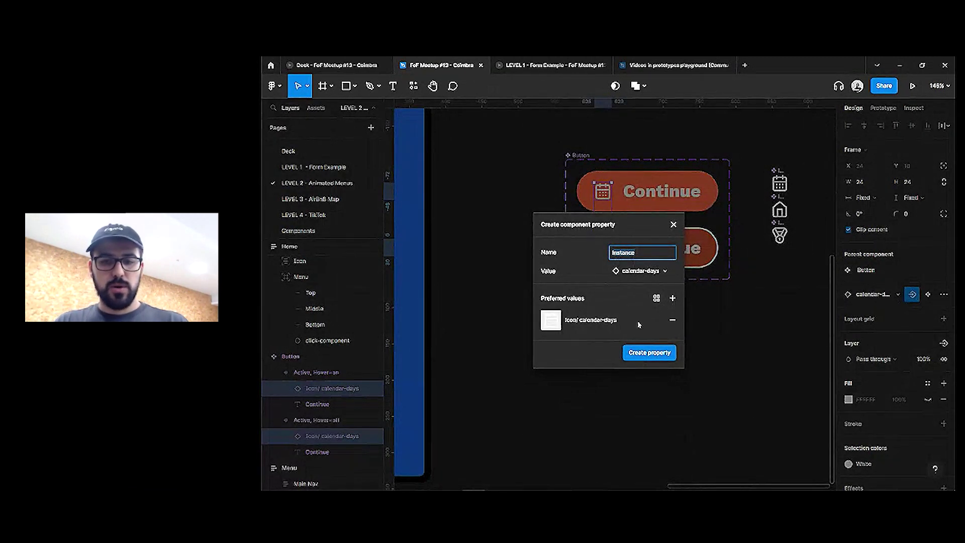
left_click(674, 320)
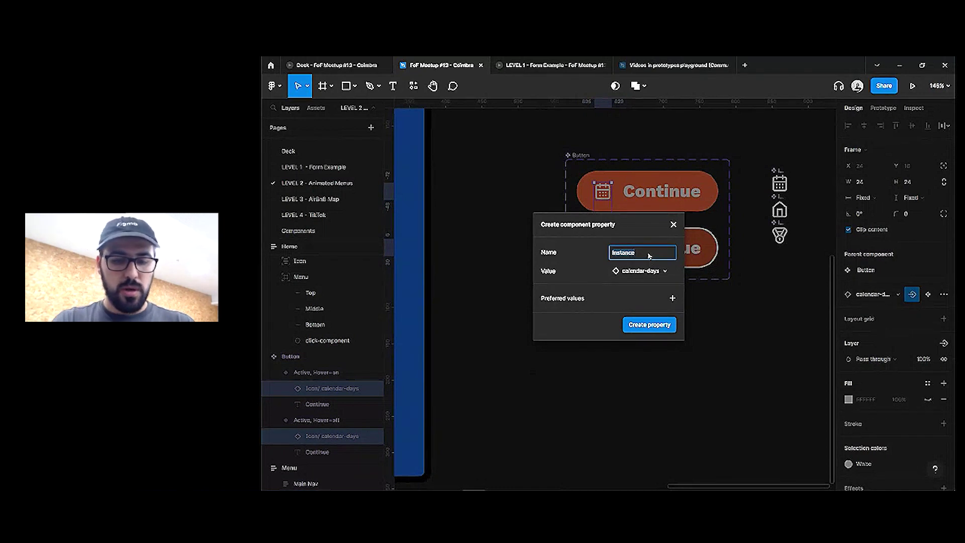
type("Icon")
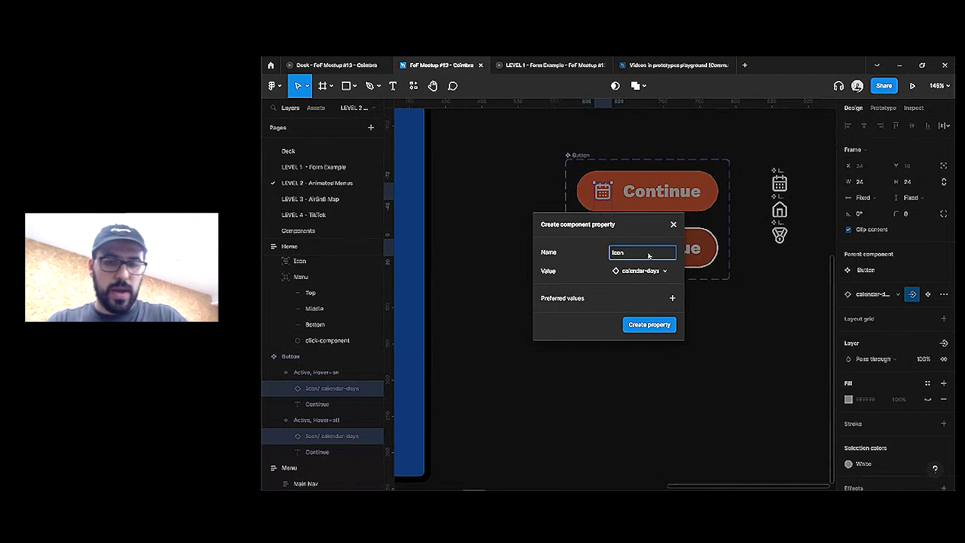
key("Return")
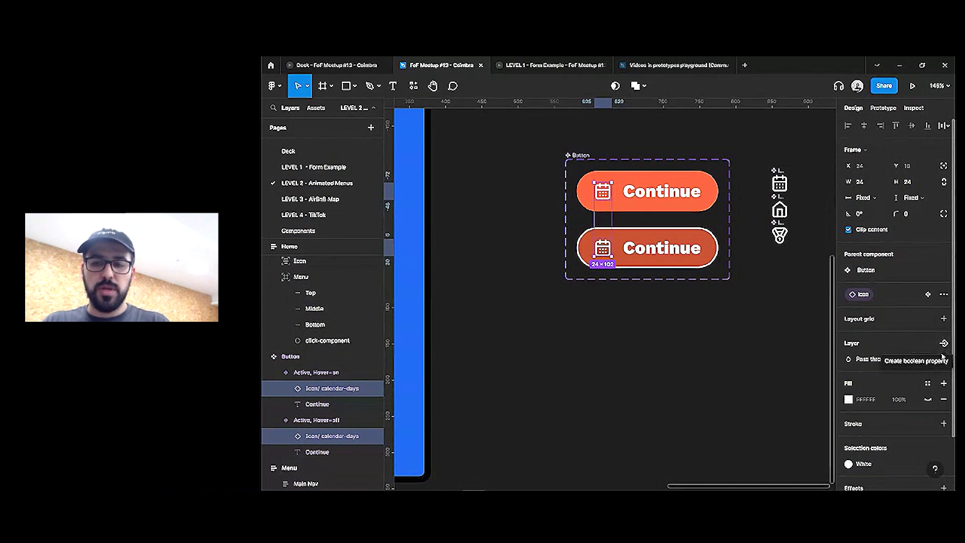
left_click(943, 343)
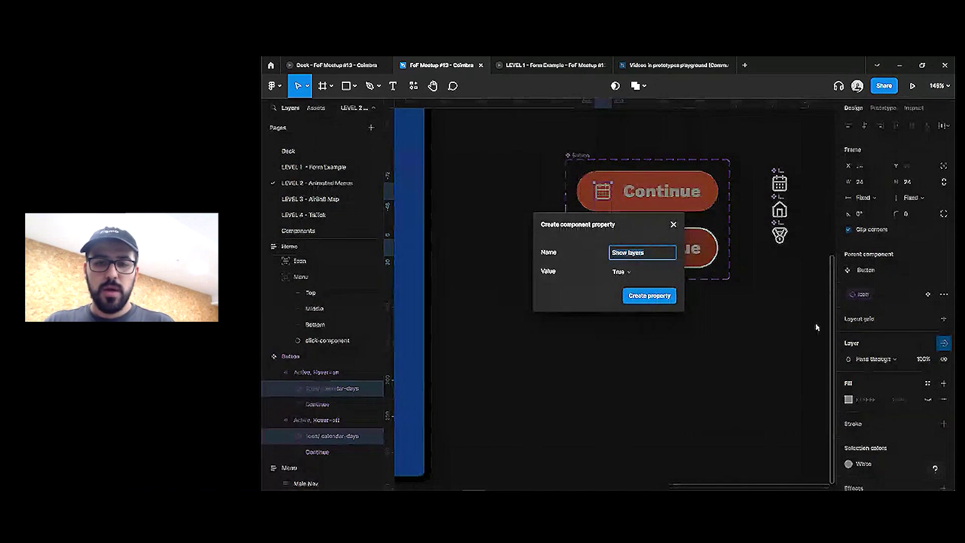
Create a boolean property named Show Icon on the Button component
type("Show Icon")
left_click(647, 295)
scroll(653, 295, "down", 3)
left_click(707, 323)
Toggle Show Icon off and back on for the Events button instance
scroll(631, 271, "left", 10)
left_click(582, 249)
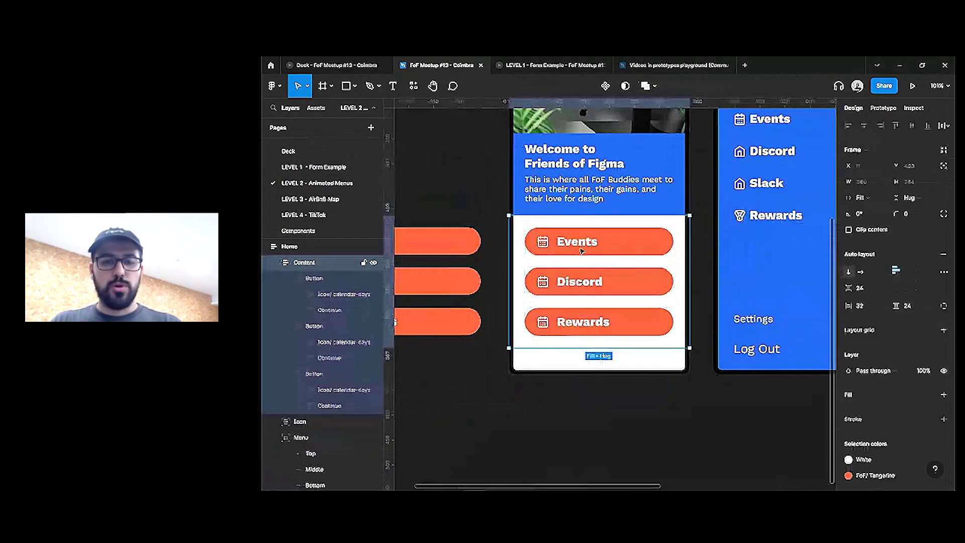
left_click(582, 249)
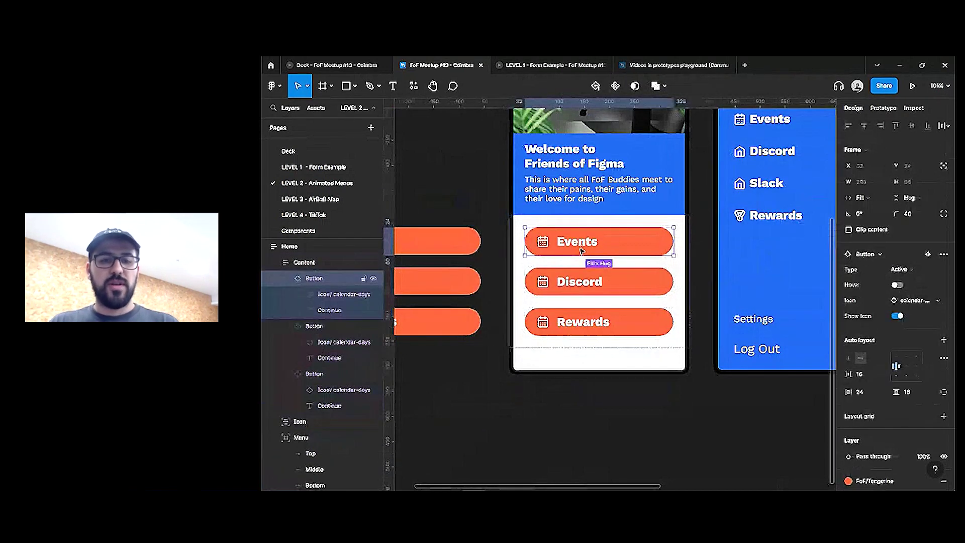
left_click(898, 316)
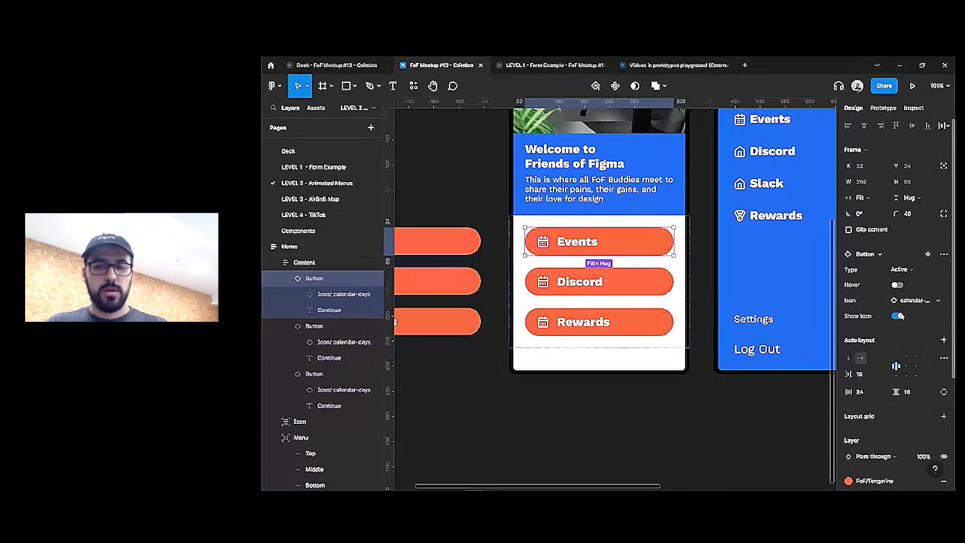
left_click(898, 300)
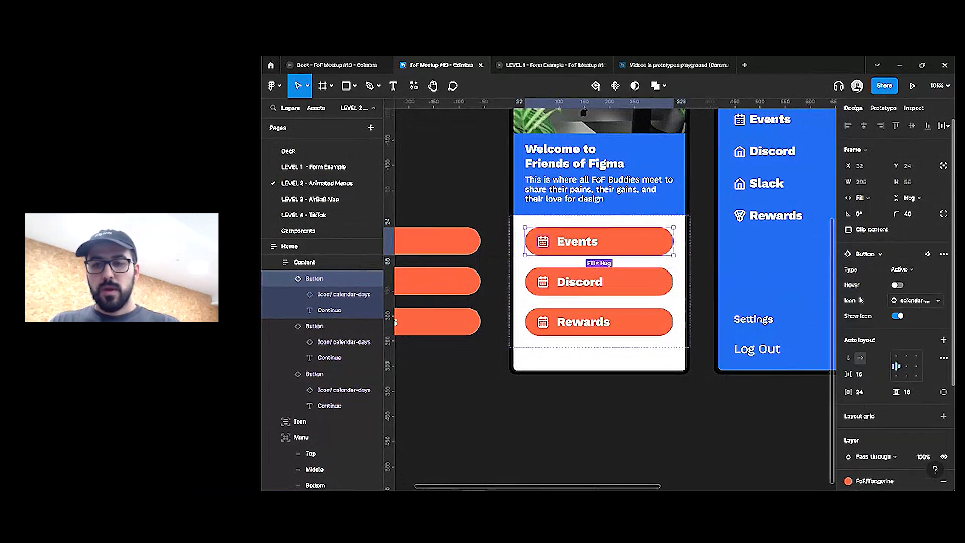
left_click(692, 367)
scroll(692, 366, "down", 3)
scroll(464, 384, "right", 5)
scroll(660, 228, "up", 3)
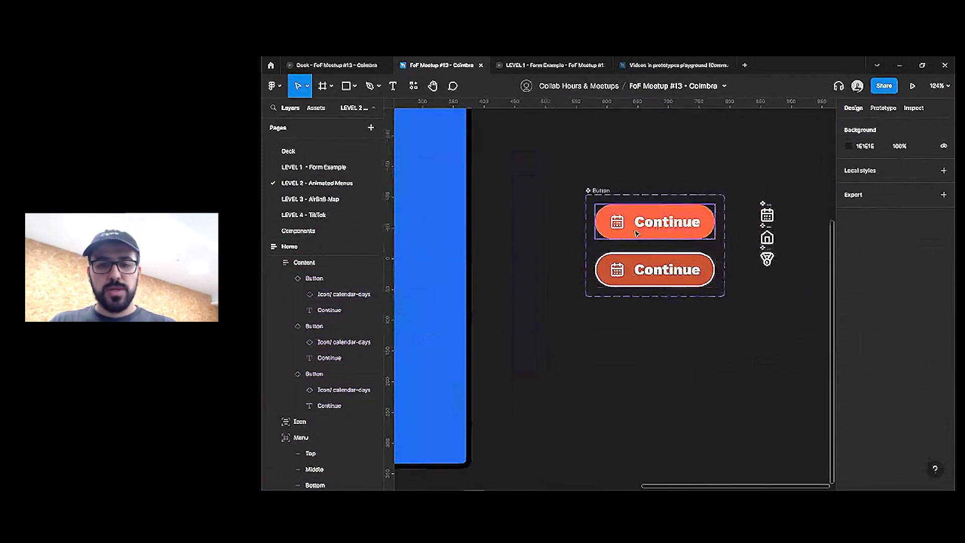
Move Show Icon above Icon and rename Icon to '⇆ Icon' with an arrow symbol
left_click(660, 228)
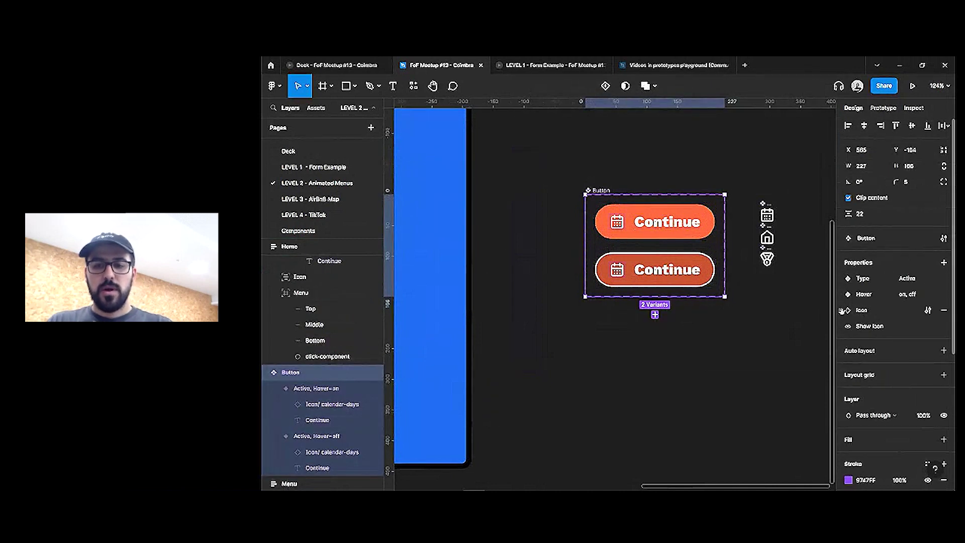
left_click_drag(841, 326, 843, 309)
double_click(861, 327)
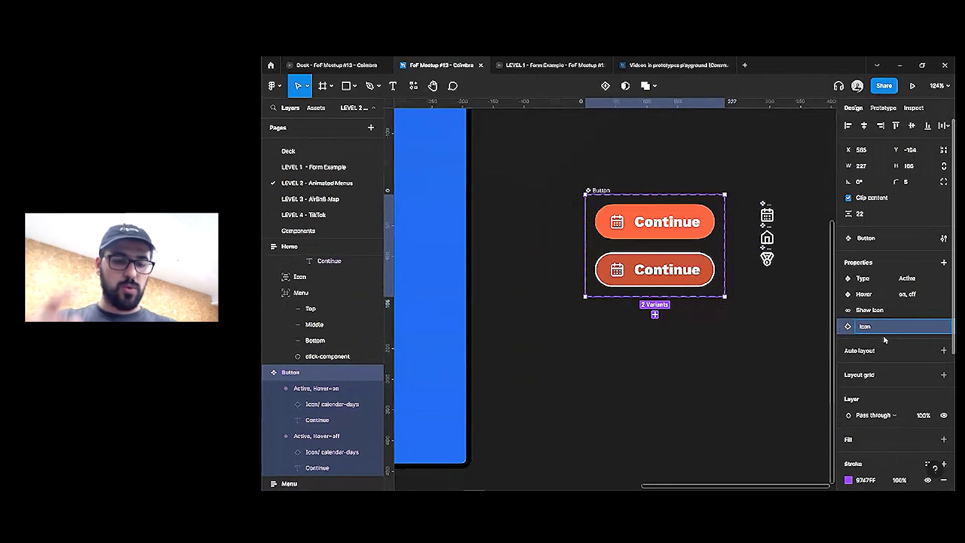
key("super+period")
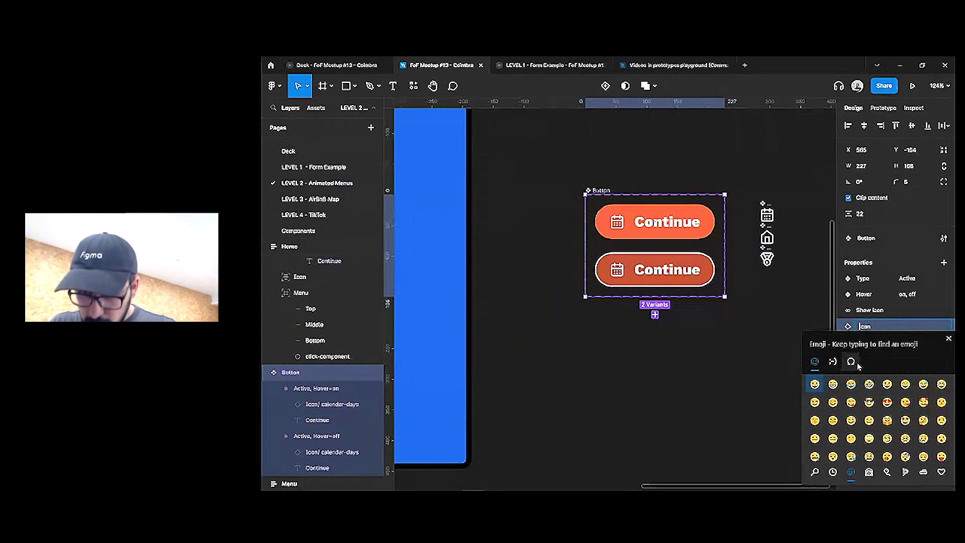
left_click(851, 361)
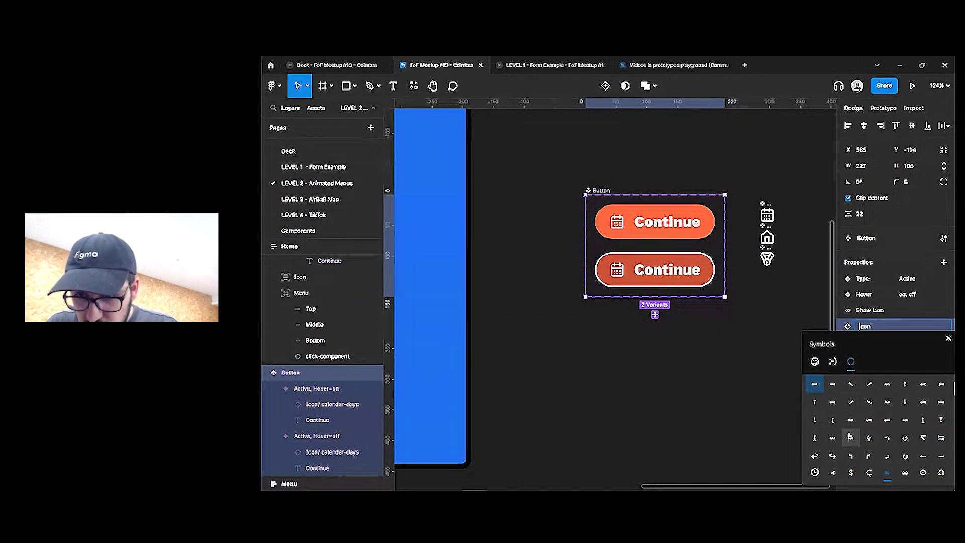
left_click(832, 455)
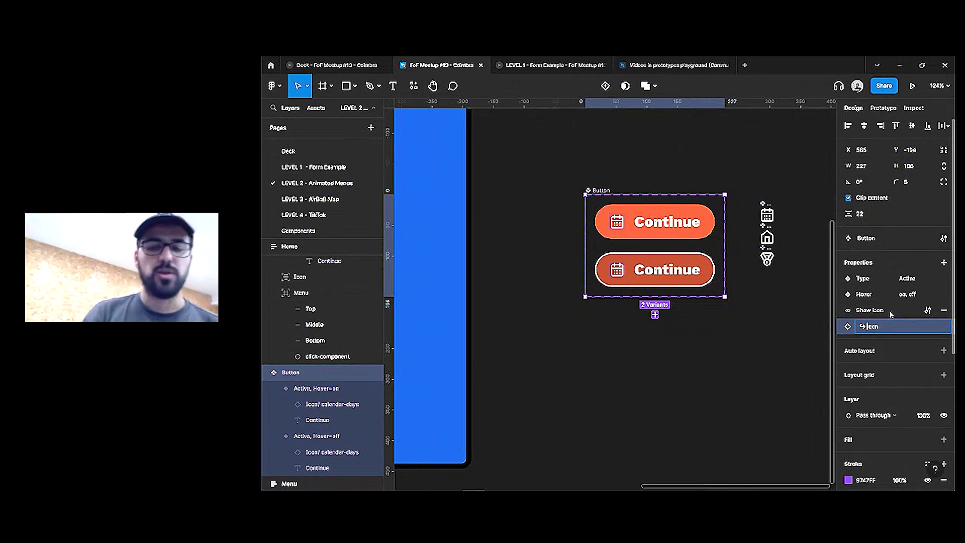
left_click(645, 353)
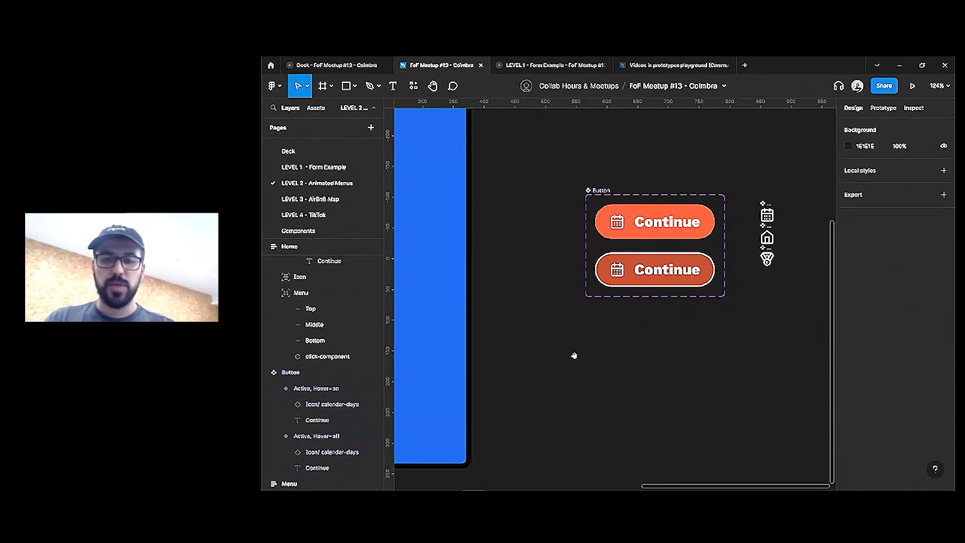
Swap the Discord button's icon to the home icon
scroll(574, 356, "left", 7)
double_click(565, 257)
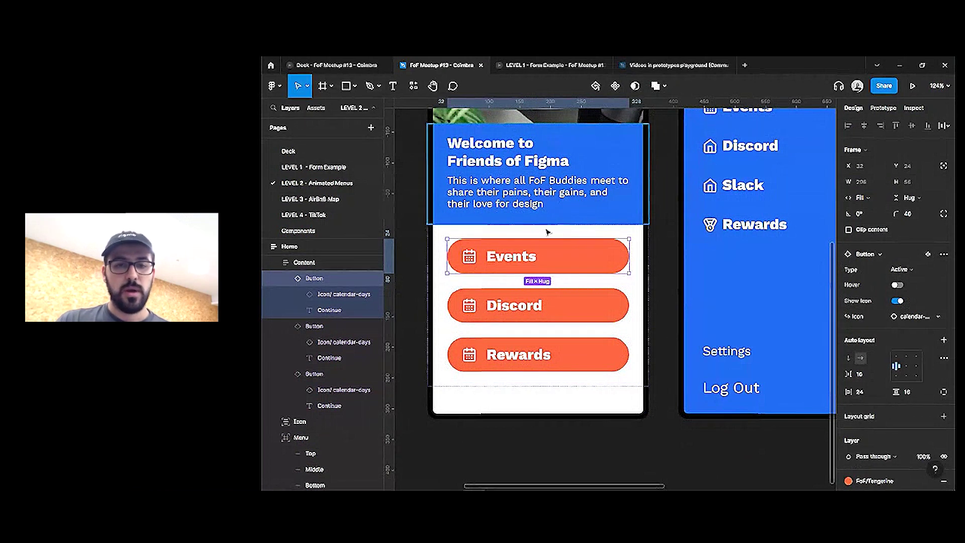
left_click(557, 313)
left_click(924, 316)
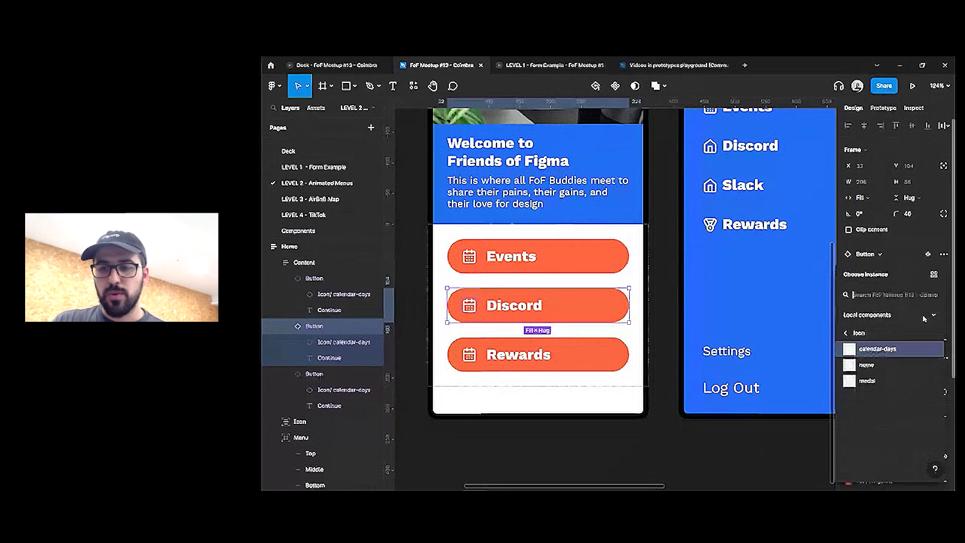
left_click(867, 364)
Swap the Rewards button's icon to the medal icon
left_click(578, 355)
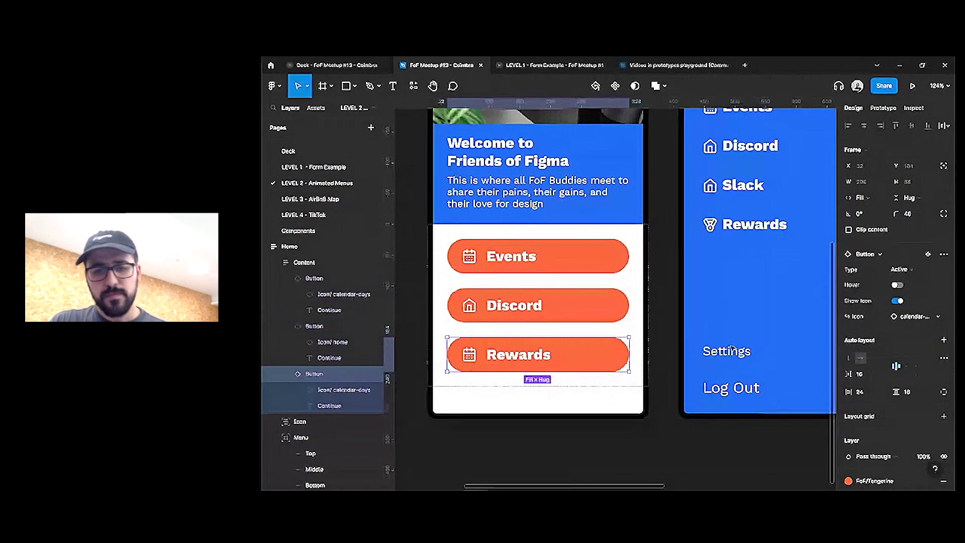
left_click(905, 316)
left_click(867, 381)
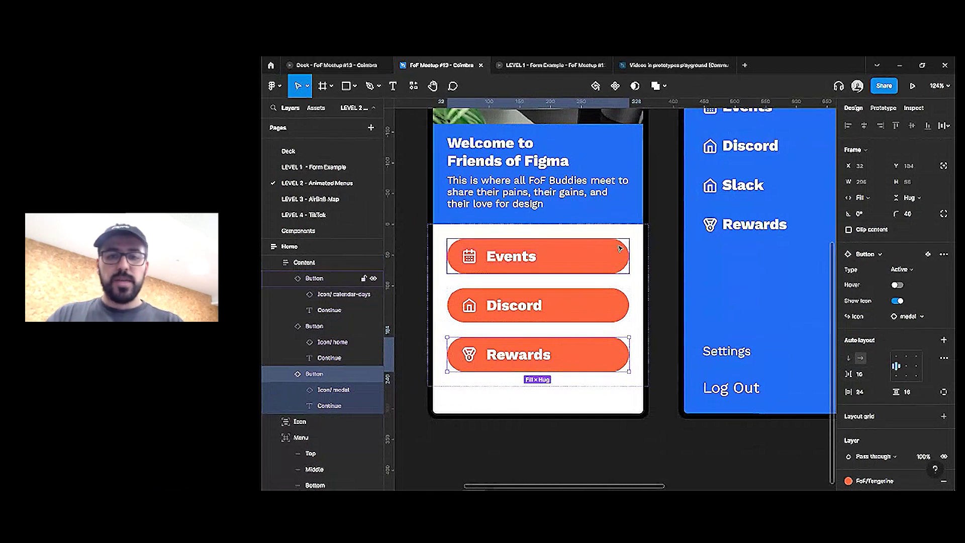
scroll(650, 224, "down", 5)
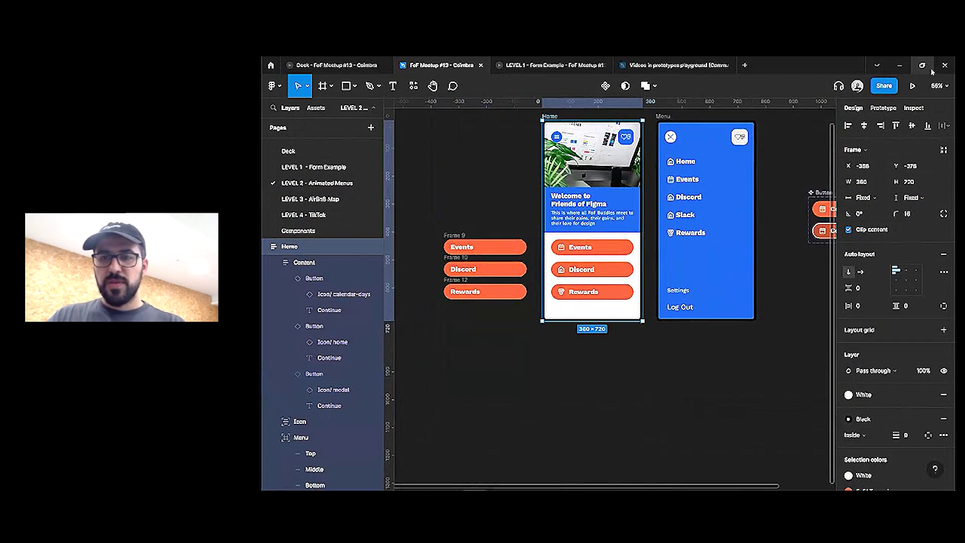
Open the prototype preview and close the LEVEL 1 - Form Example and Videos in prototypes playground tabs
left_click(918, 88)
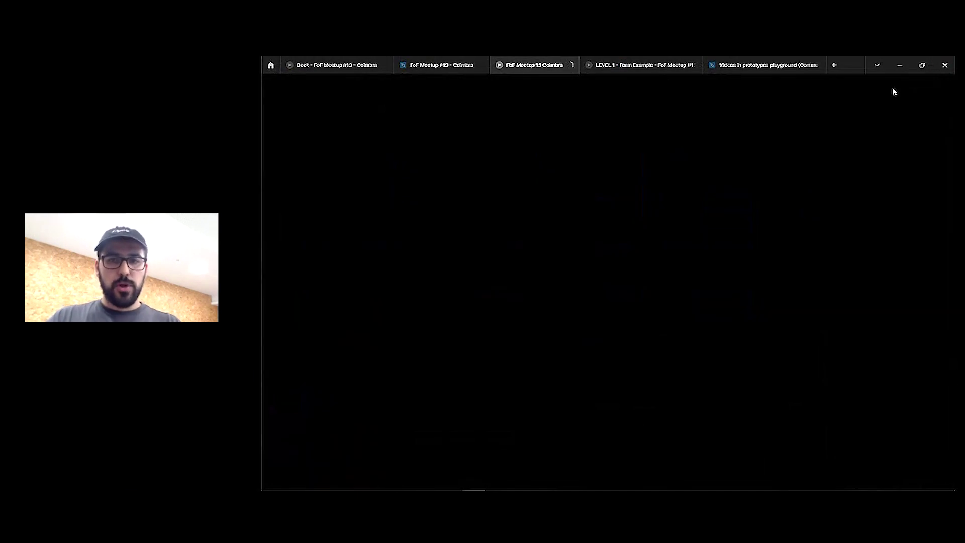
left_click(695, 65)
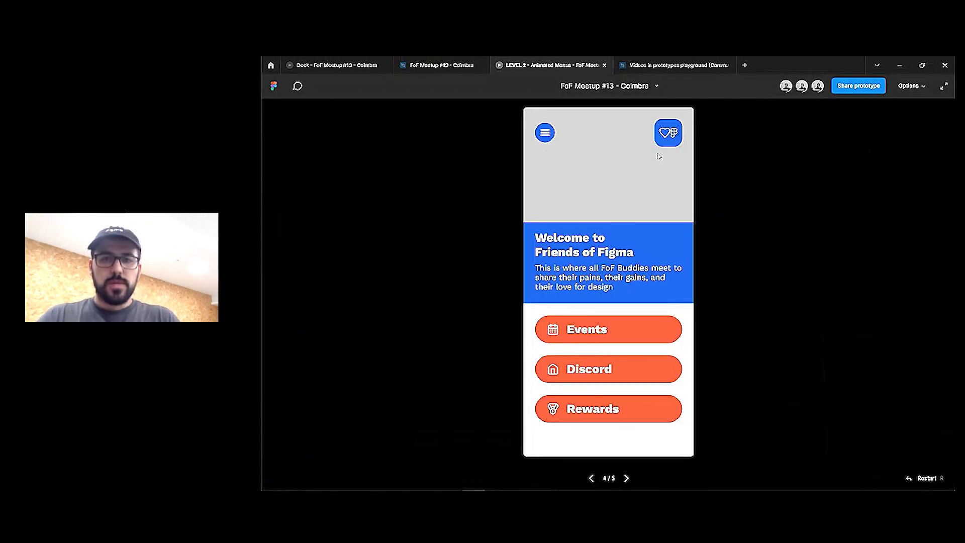
left_click(732, 66)
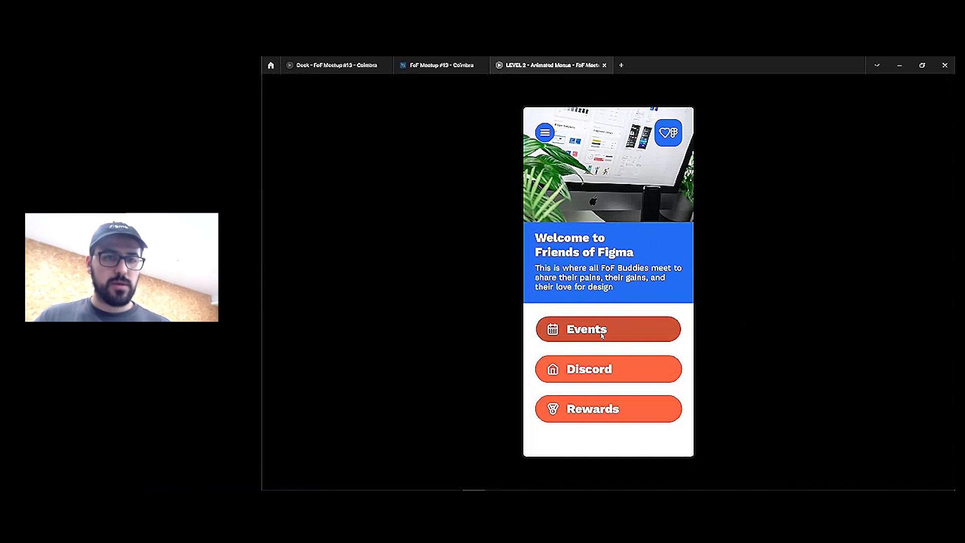
Recheck the Home screen in the prototype tab, then return to the design editor
left_click(441, 65)
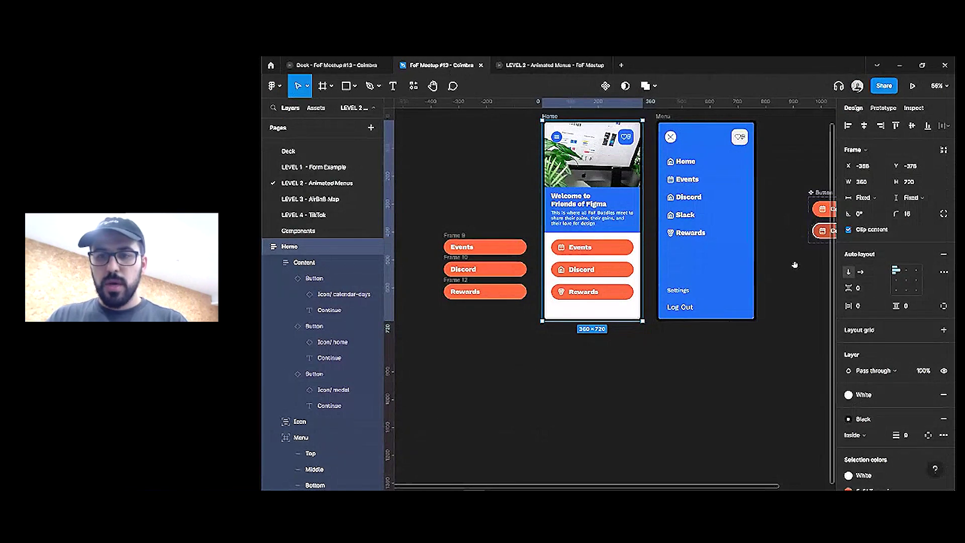
scroll(795, 265, "right", 2)
left_click(805, 228)
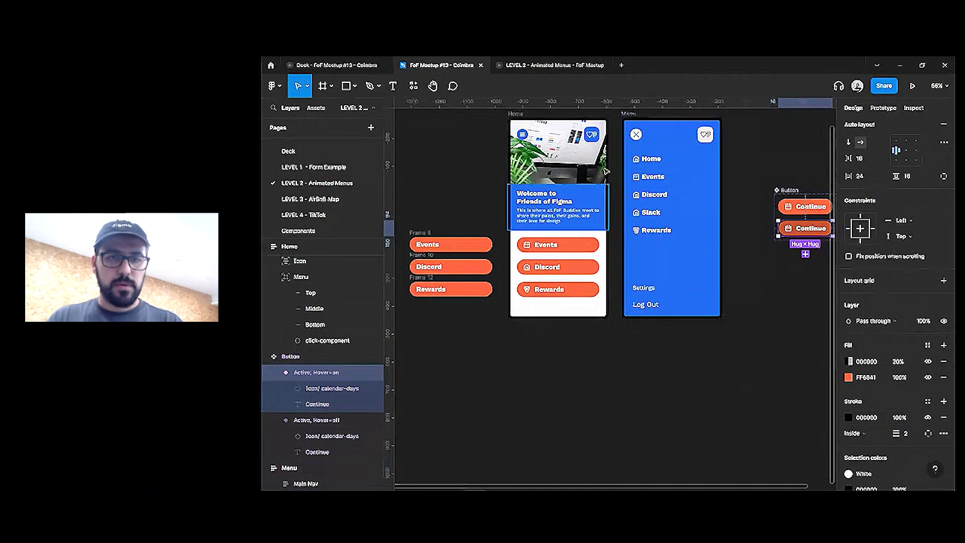
left_click(570, 64)
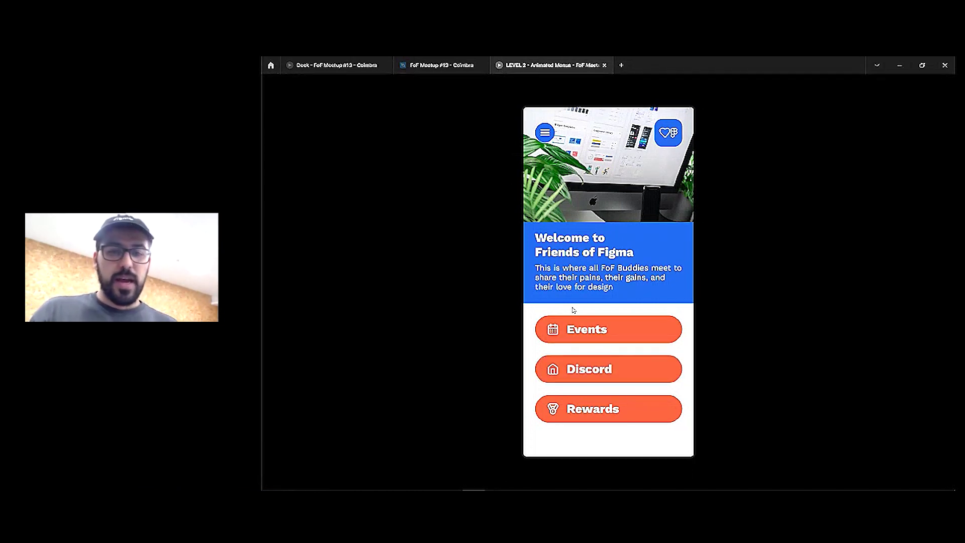
left_click(408, 71)
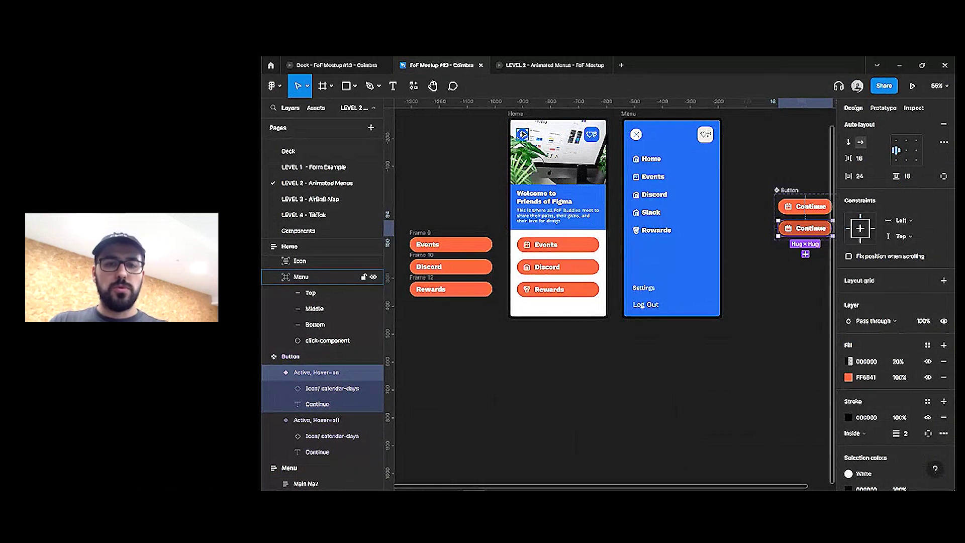
Alt-drag a copy of the Main Nav's Home menu item onto the empty canvas
left_click(301, 277)
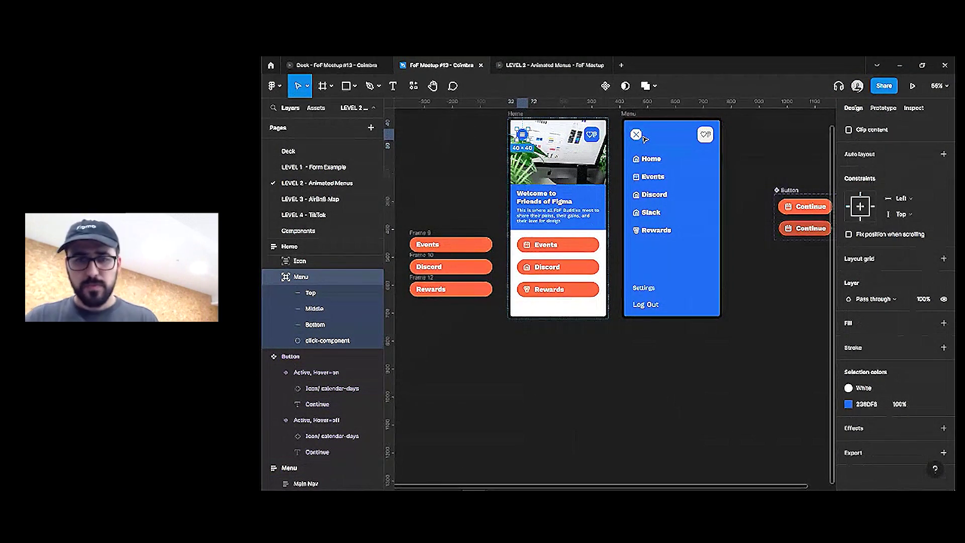
left_click(650, 166)
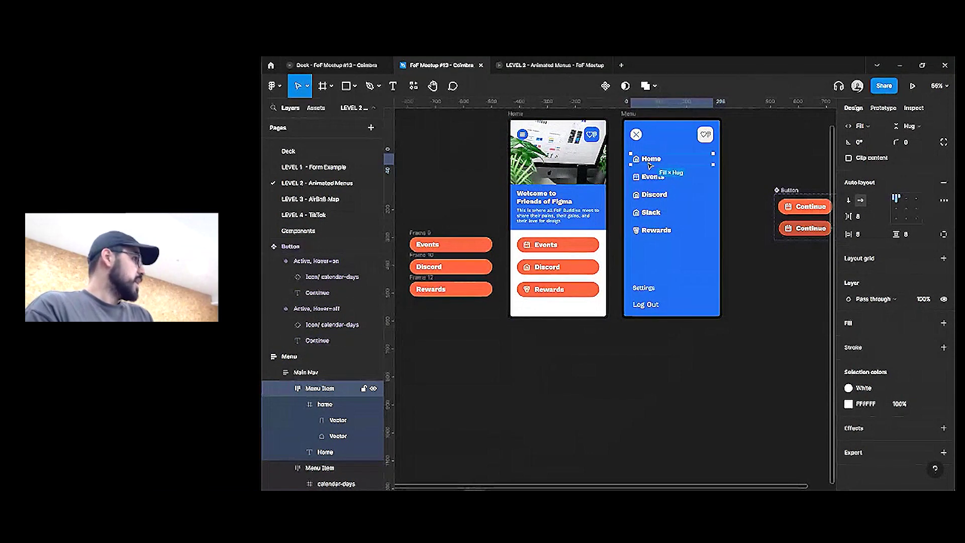
left_click_drag(650, 166, 626, 273)
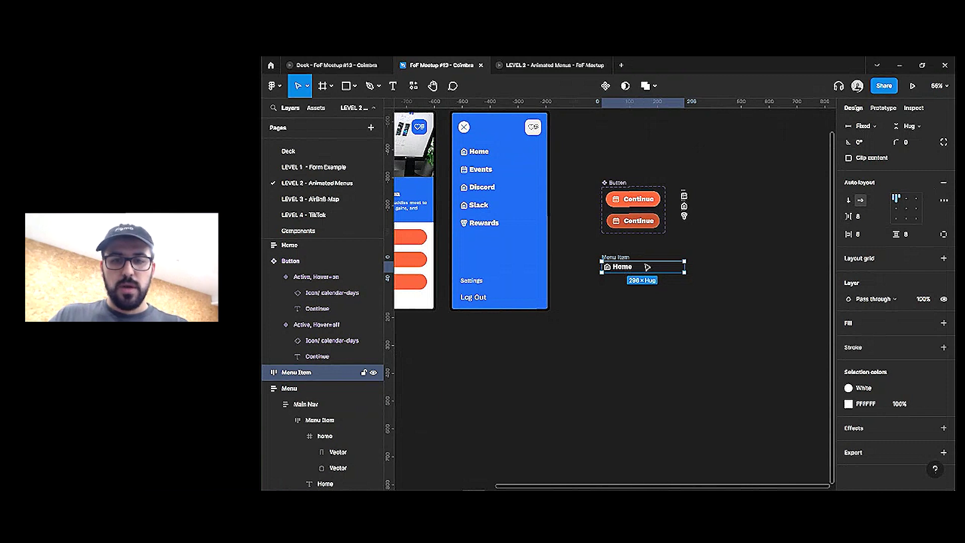
Duplicate the standalone Home Menu Item just above the original
left_click_drag(648, 267, 642, 280)
double_click(621, 281)
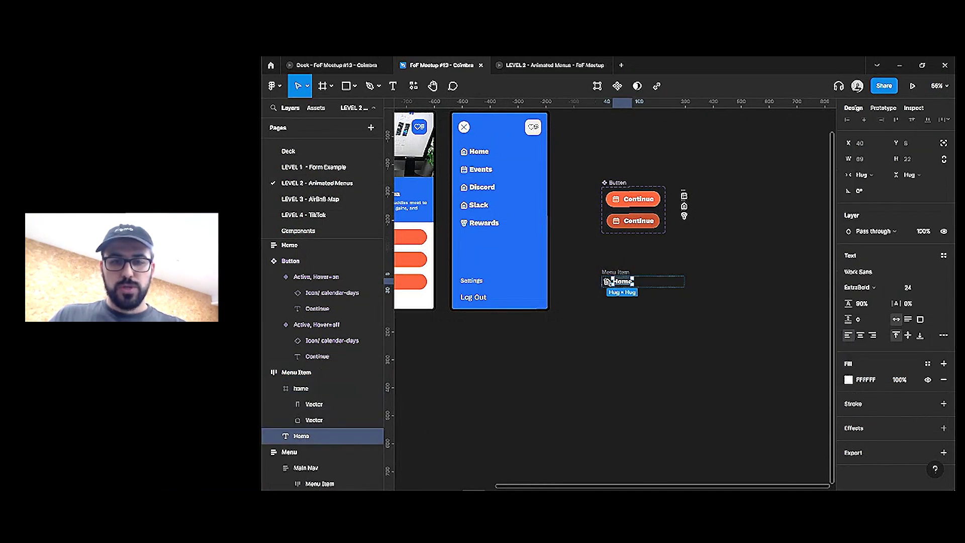
left_click(607, 282, "shift")
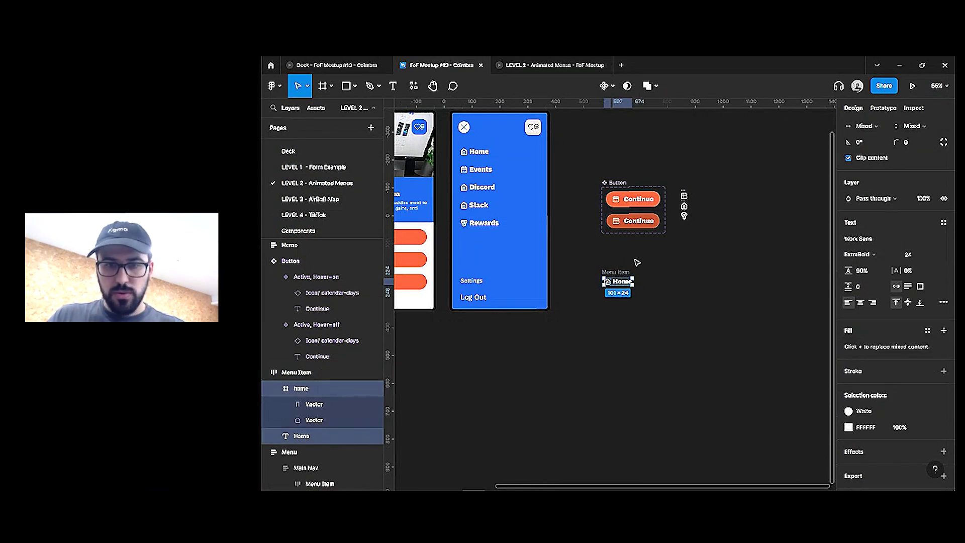
left_click(617, 273)
left_click_drag(648, 284, 648, 267, "alt")
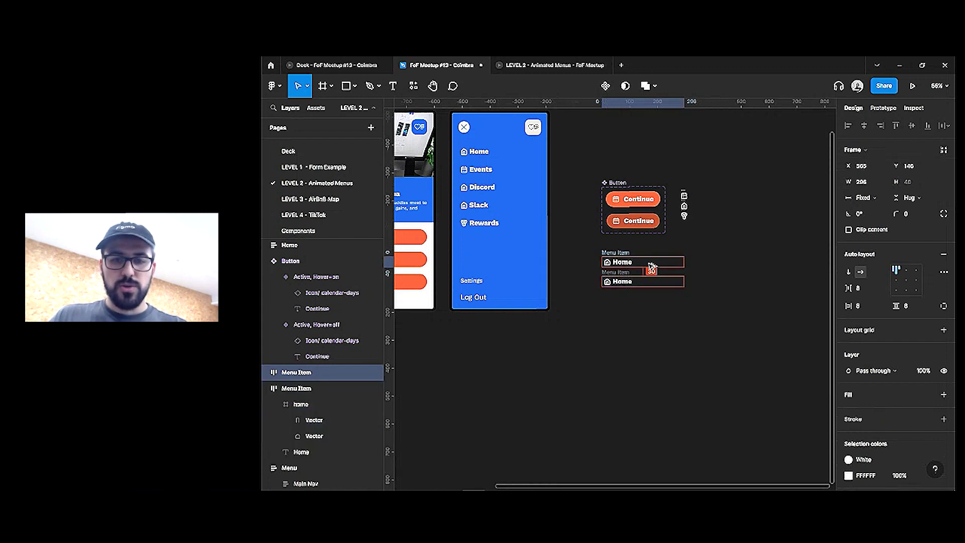
Make the upper copy's icon and label absolute, shifted left, at 0% opacity
double_click(619, 262)
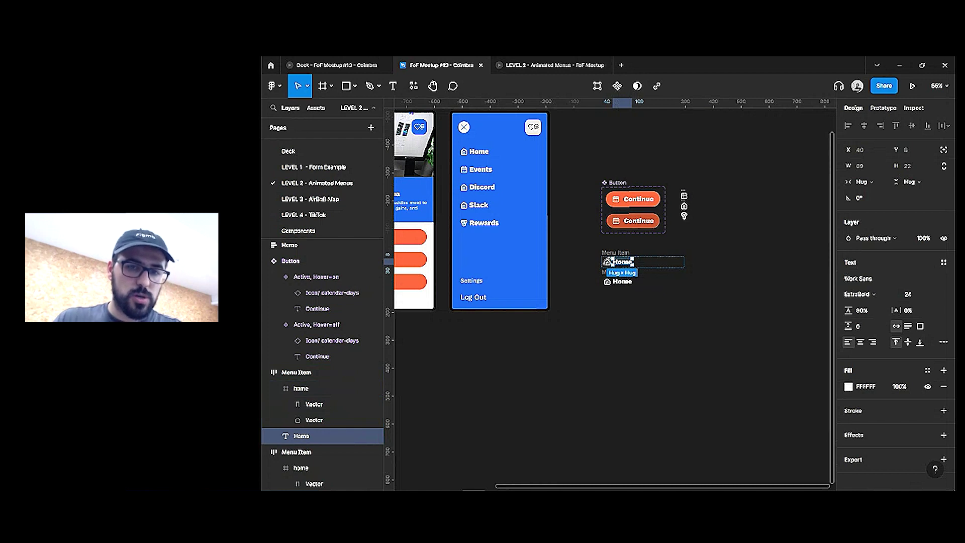
scroll(607, 262, "up", 5)
left_click(605, 277, "shift")
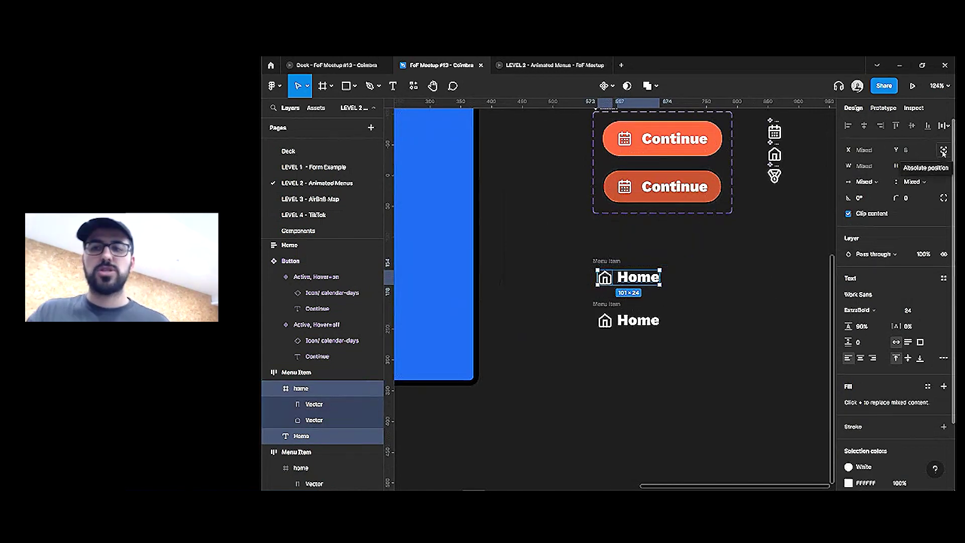
left_click(943, 151)
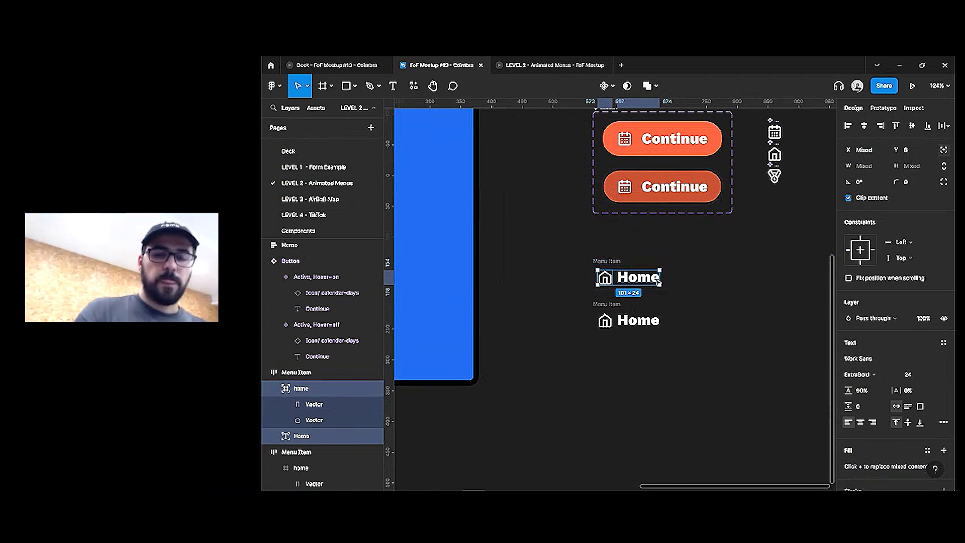
left_click_drag(649, 284, 579, 279)
scroll(927, 449, "down", 3)
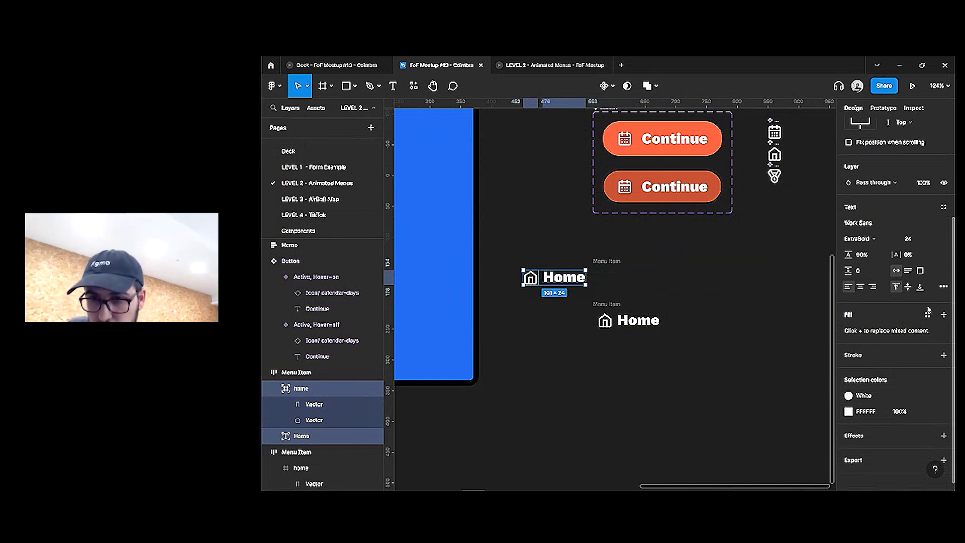
scroll(924, 303, "up", 2)
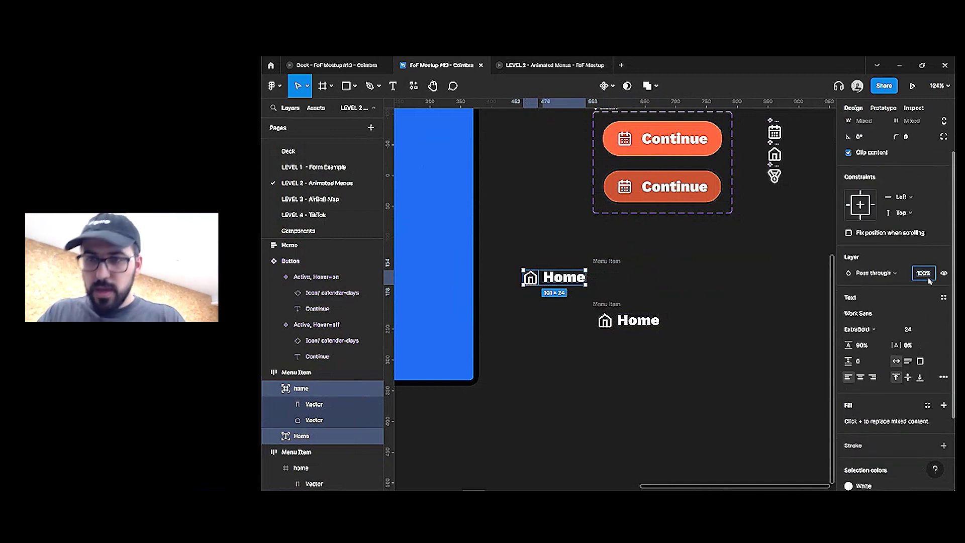
type("0")
key("Return")
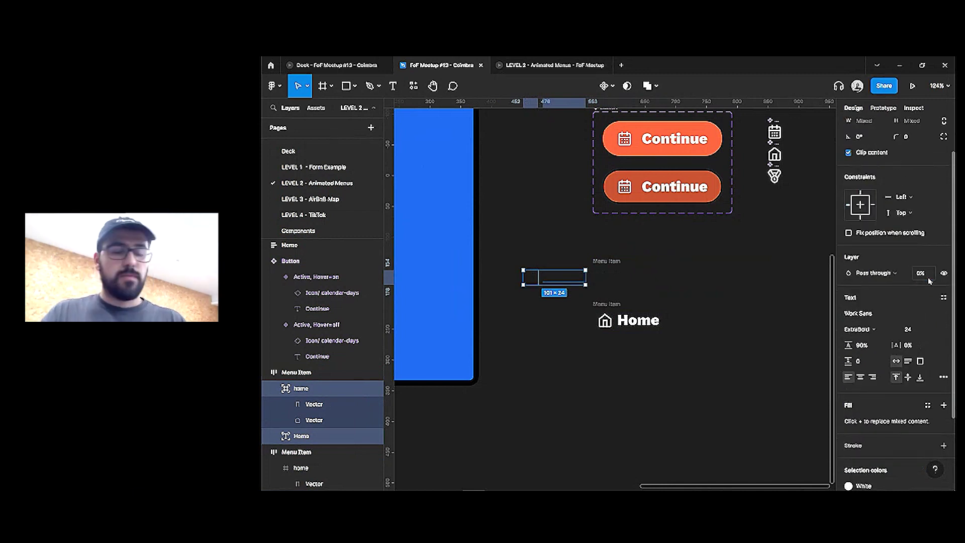
left_click_drag(579, 240, 817, 364)
Combine both Menu Item frames into a component set with two Default variants
left_click(609, 86)
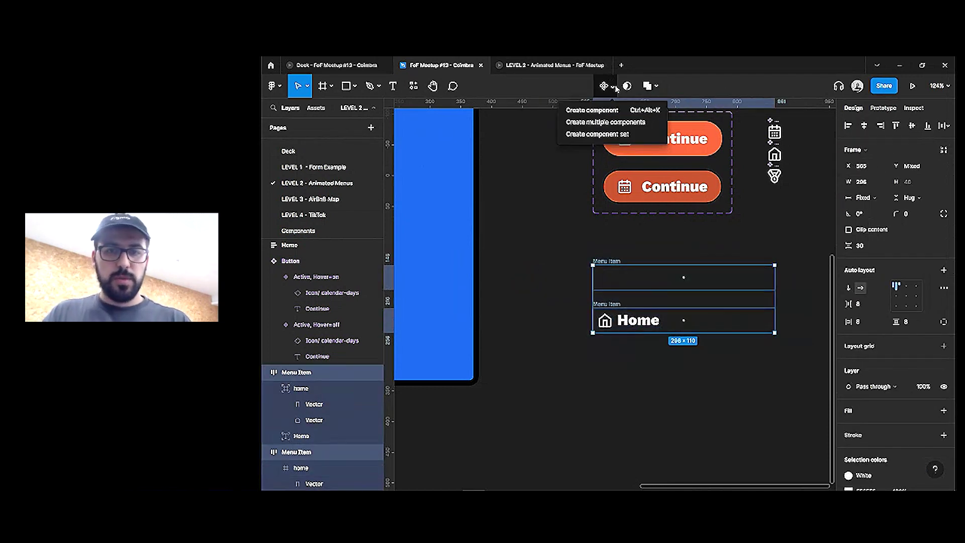
left_click(617, 135)
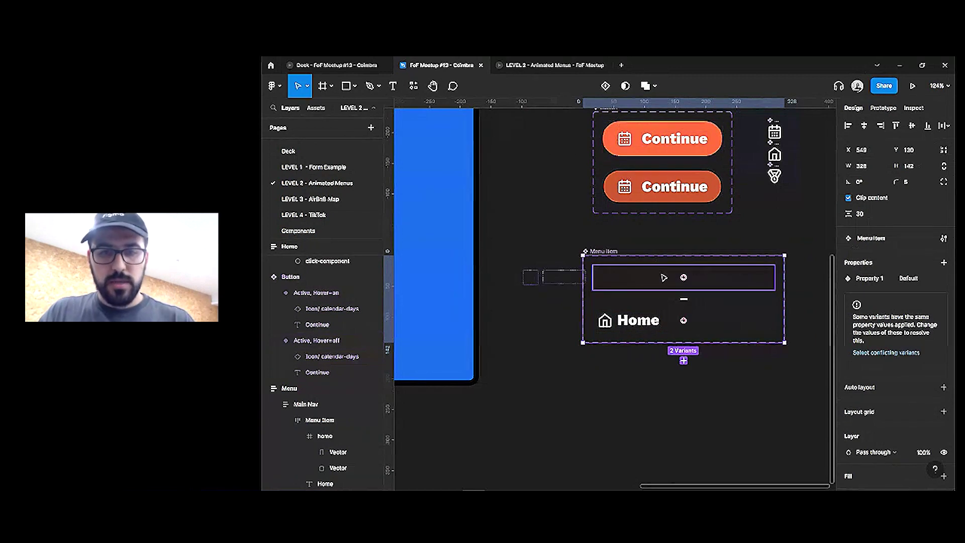
scroll(704, 282, "down", 3)
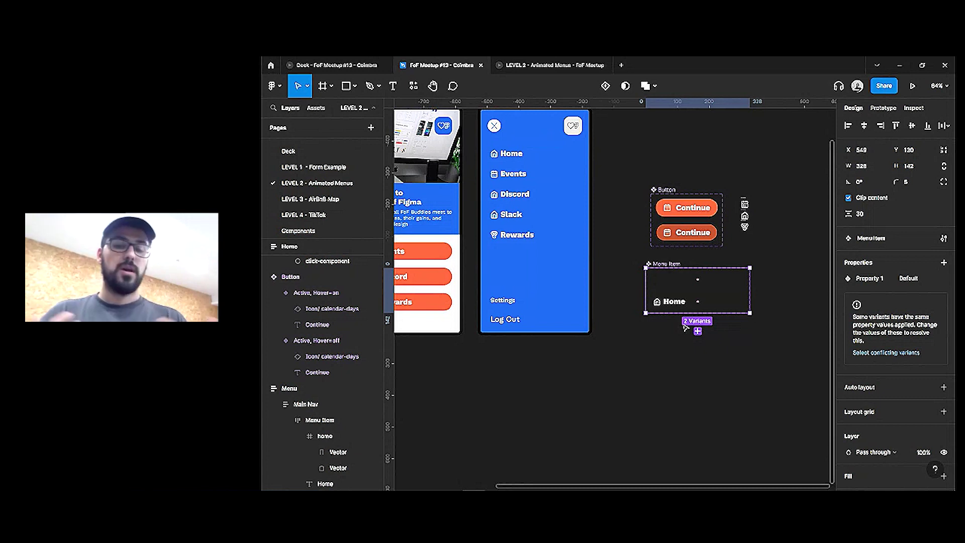
left_click(652, 281)
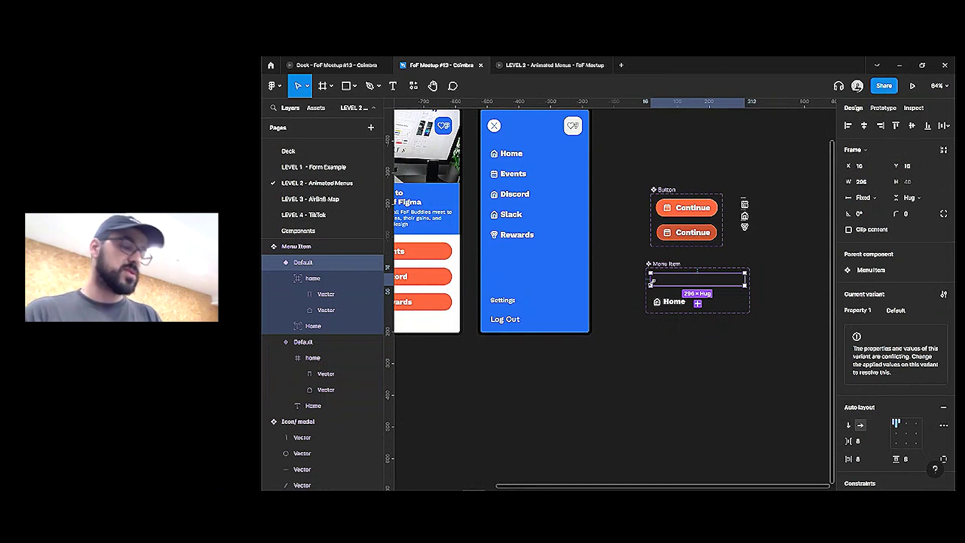
Rename the first variant's State value to 1
key("super")
key("Escape")
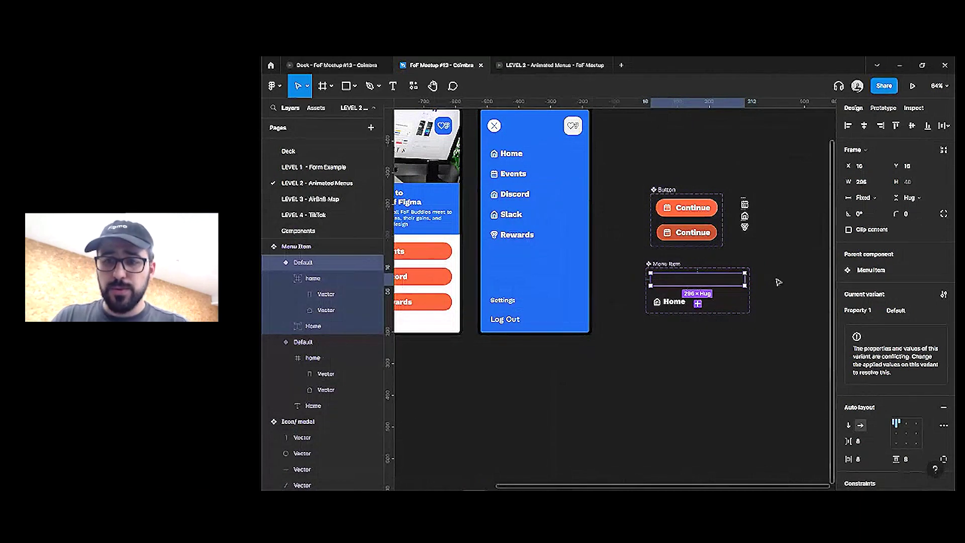
scroll(758, 296, "up", 2)
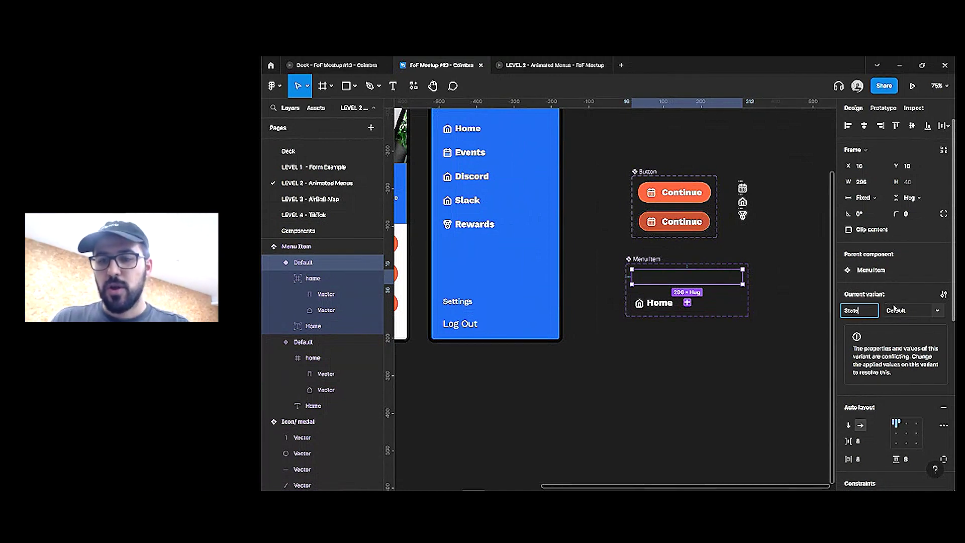
type("1")
key("Return")
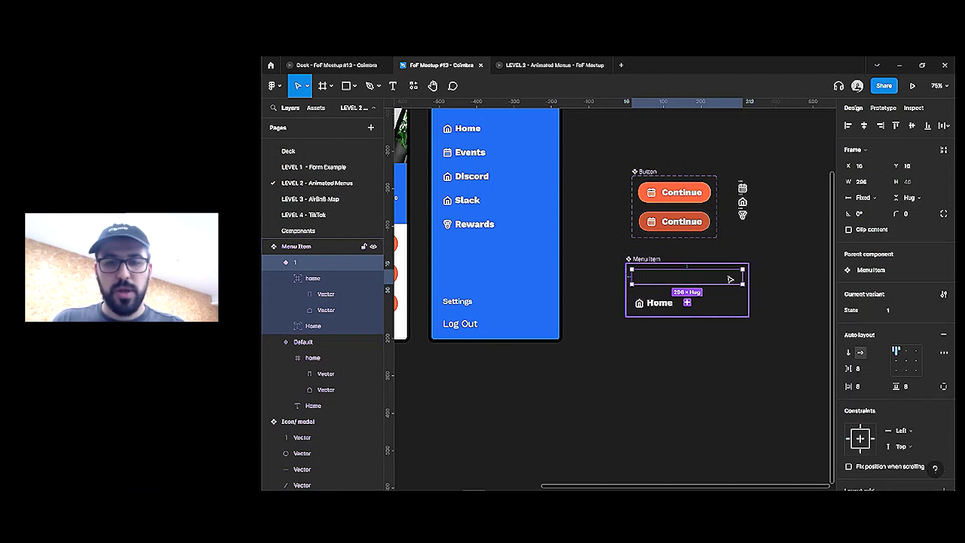
Duplicate the variant and set the copies' State values to 2 and 3
key("ctrl+d")
key("ctrl+d")
key("ctrl+d")
key("ctrl+d")
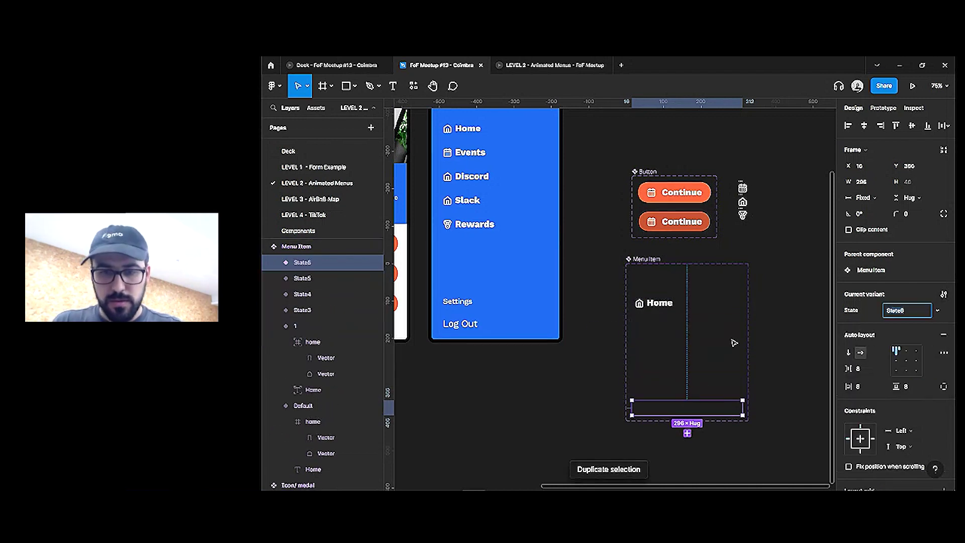
left_click(903, 312)
type("2")
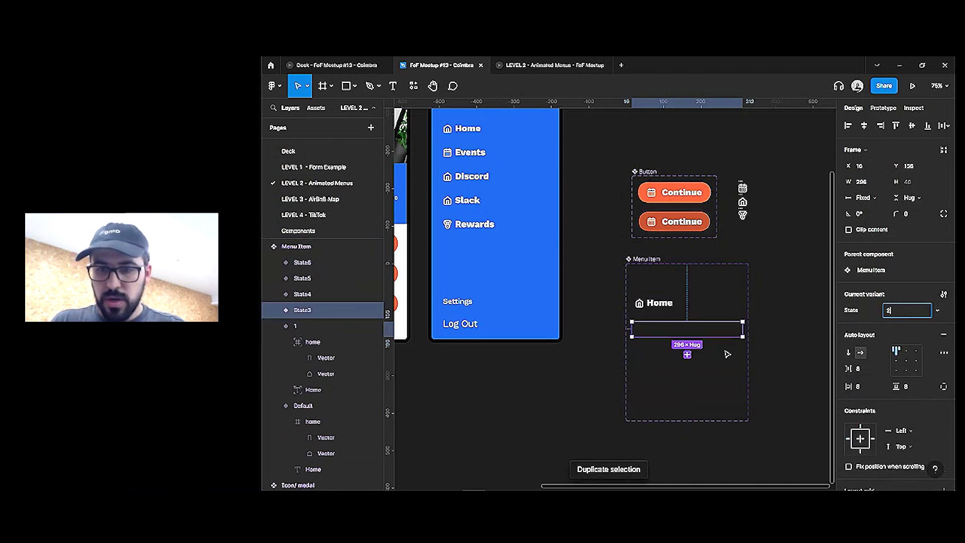
key("Return")
left_click(743, 355)
left_click(928, 310)
type("3")
key("Return")
Set the next variants' State values to 4 and 5
key("Tab")
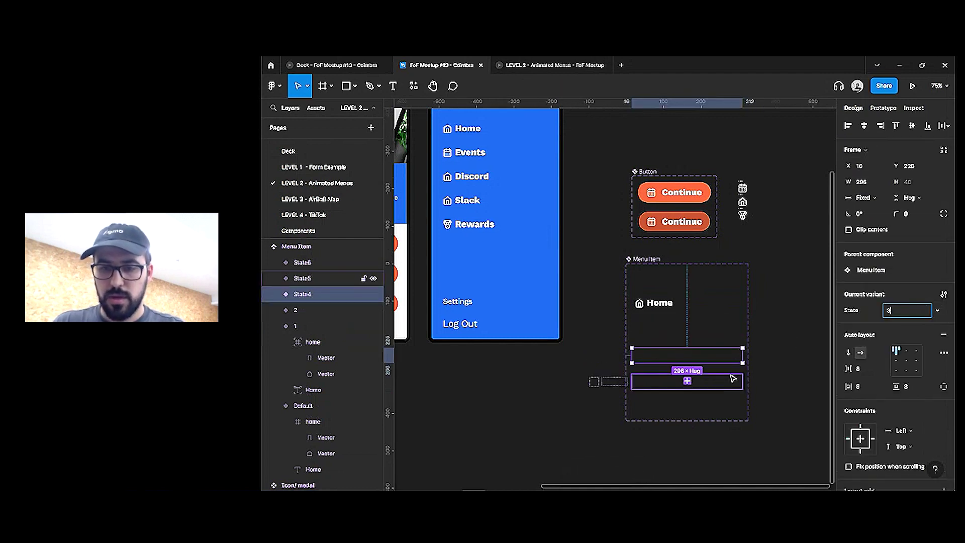
type("4")
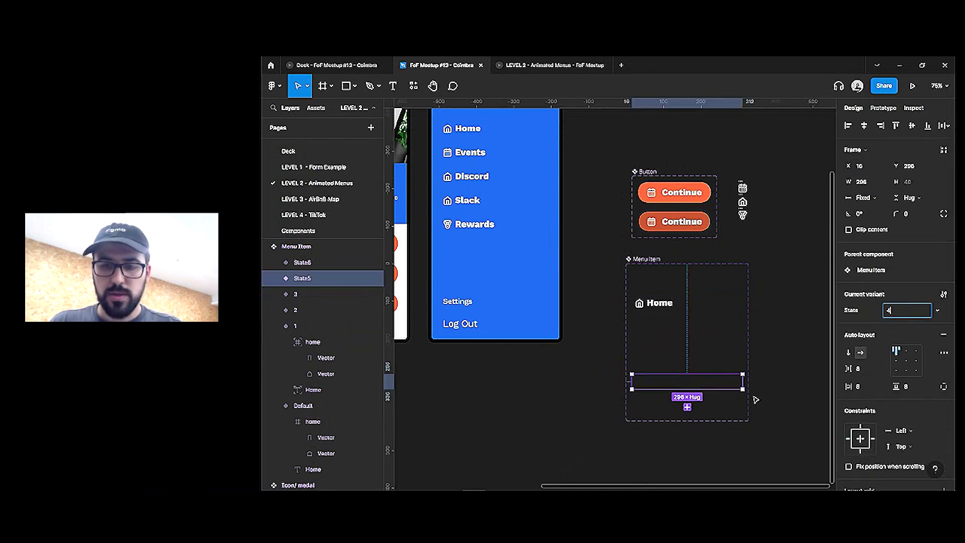
key("Return")
key("Tab")
left_click(936, 311)
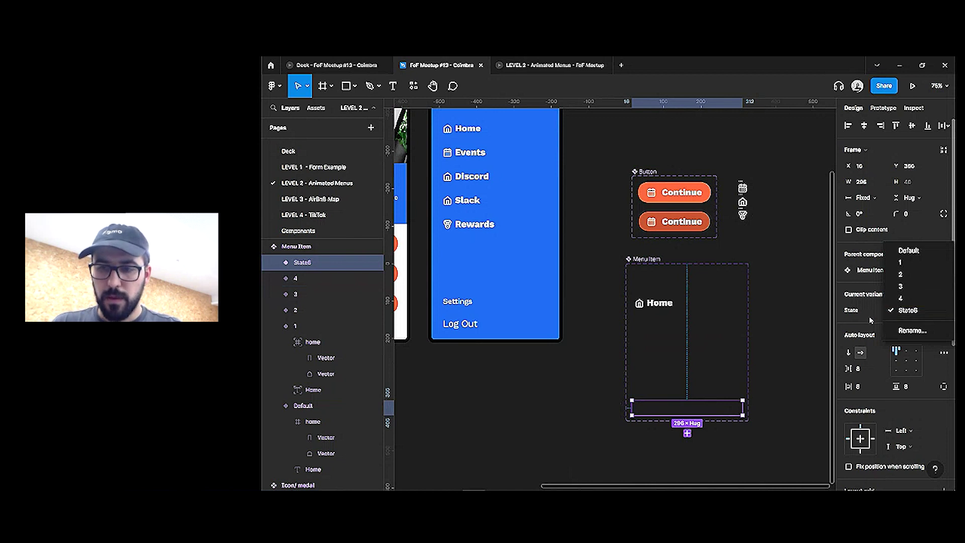
left_click(903, 312)
type("5")
key("Return")
key("Tab")
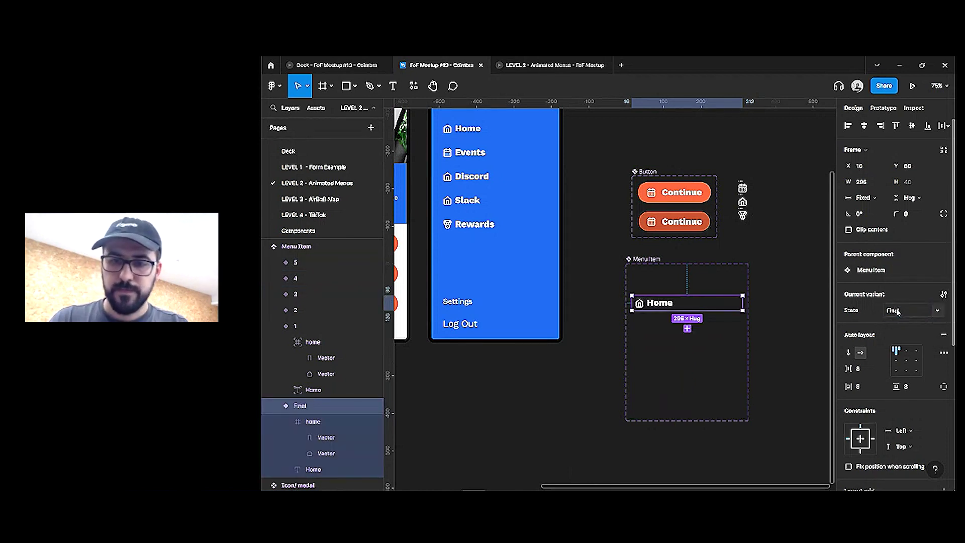
Add auto layout to the Menu Item set and move the Final variant to the bottom
key("ctrl+a")
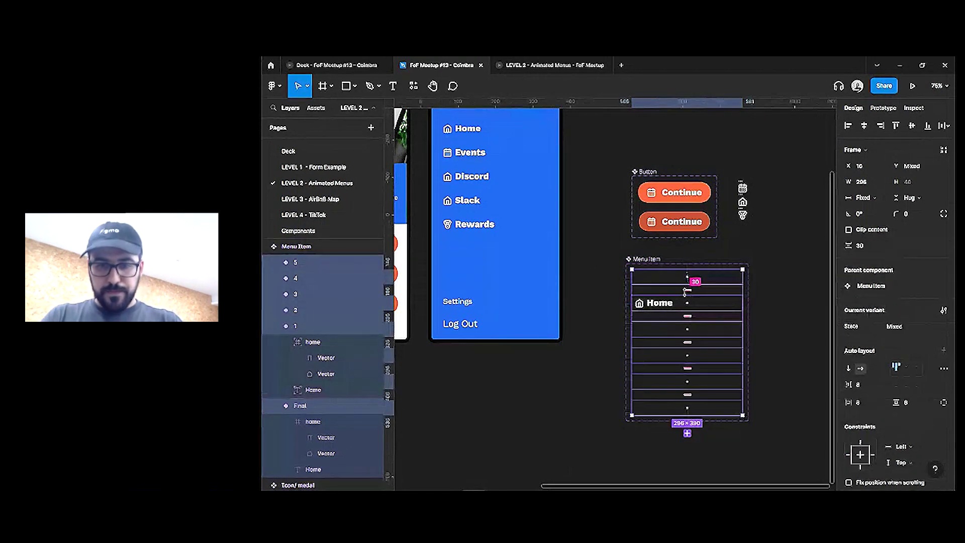
left_click(704, 301)
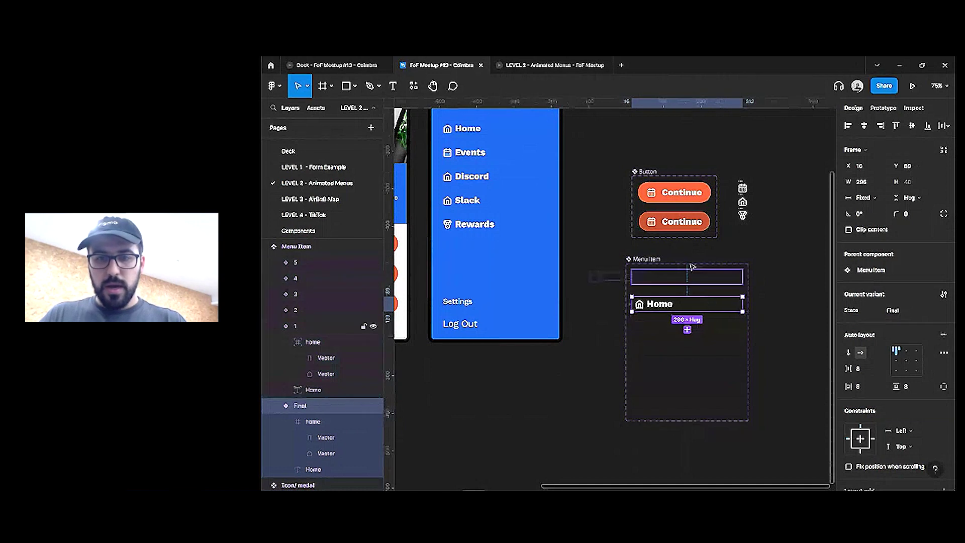
left_click(699, 310)
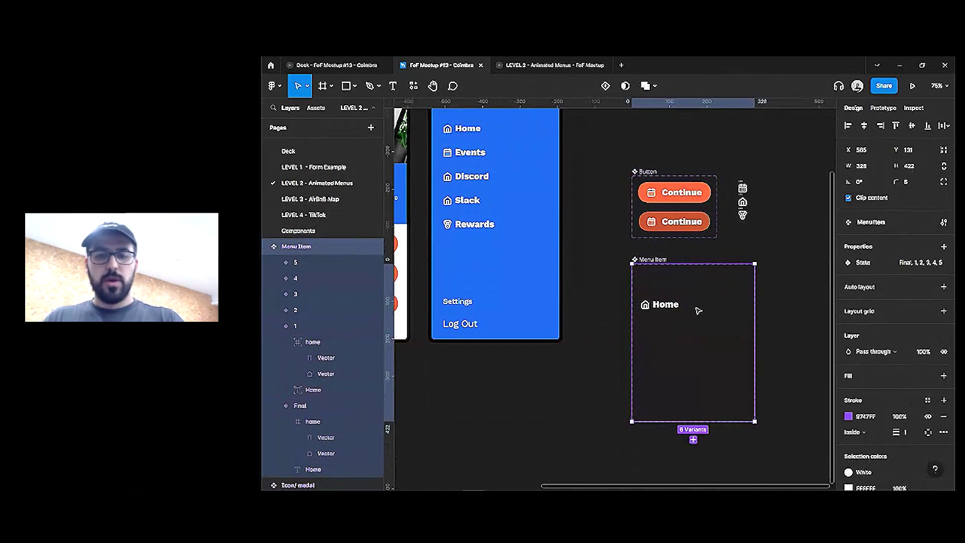
left_click(943, 287)
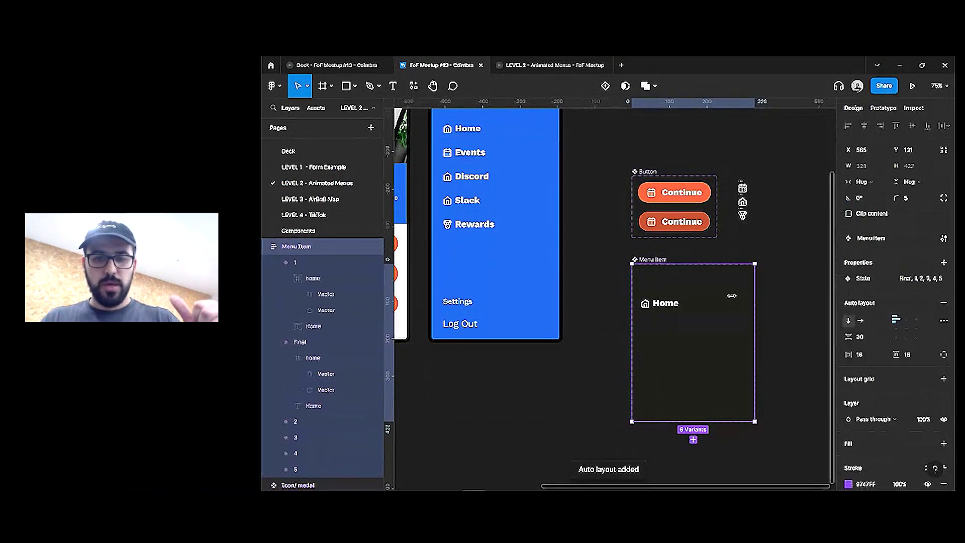
left_click(701, 304)
key("Down")
key("Down")
key("Down")
key("Down")
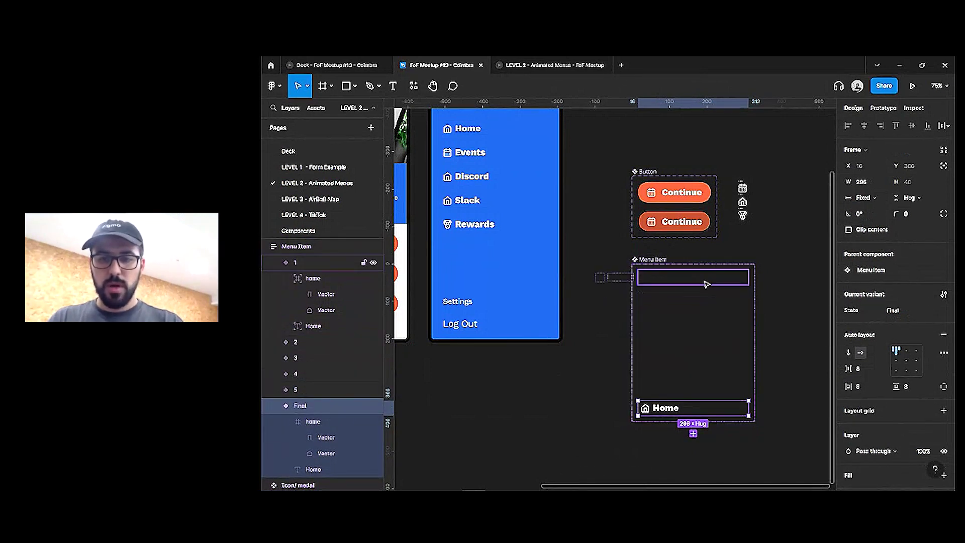
Verify the variant order 1–5 then Final, and expand the variants' child layers
left_click(702, 278)
left_click(706, 304)
left_click(709, 327)
left_click(708, 353)
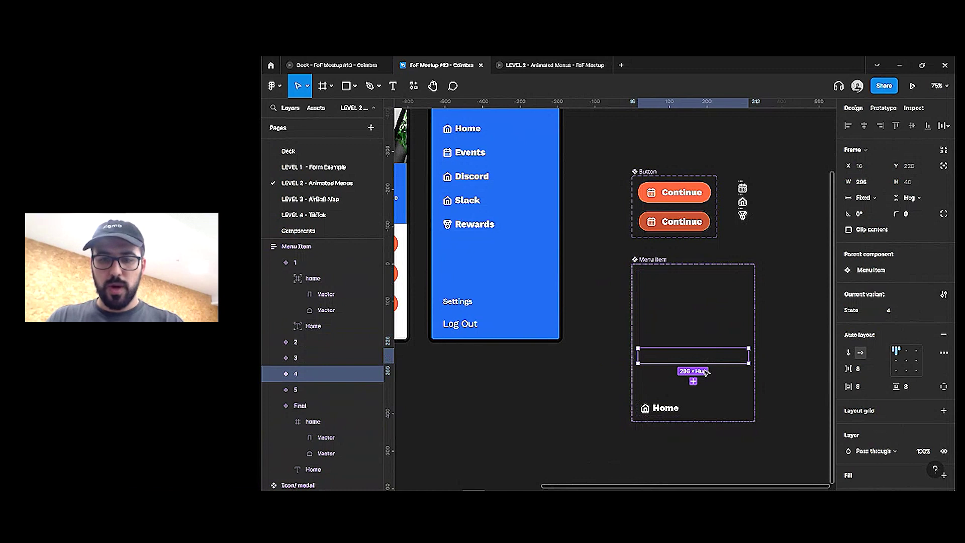
left_click(706, 381)
double_click(661, 408)
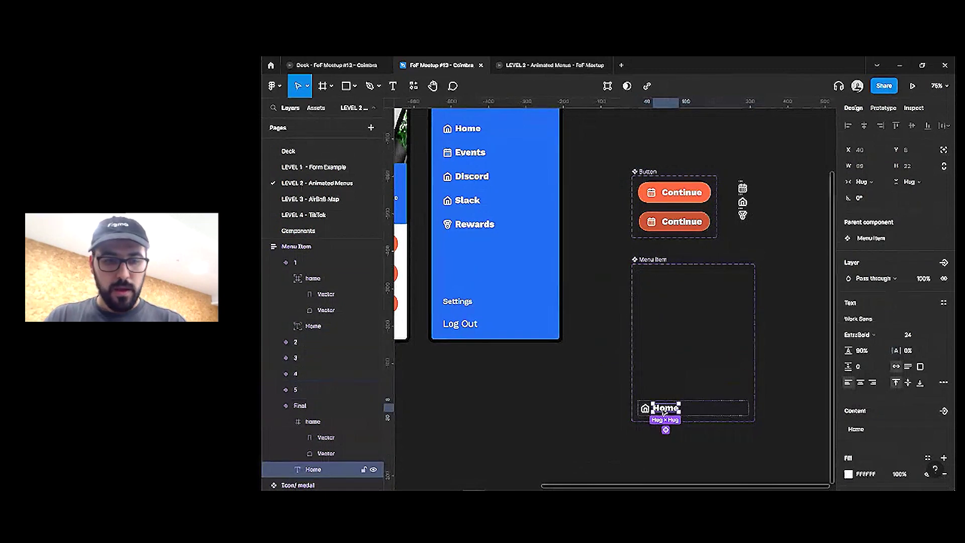
left_click(284, 402)
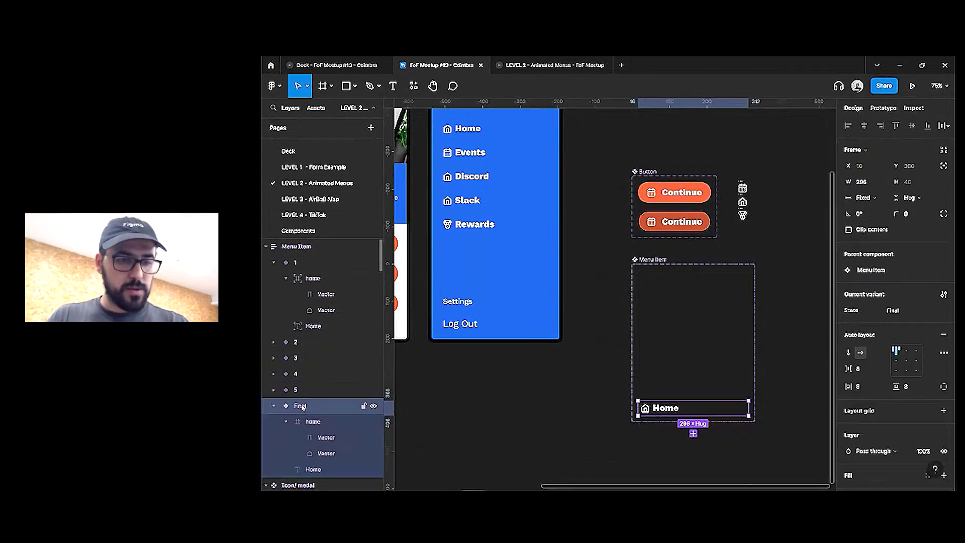
key("ctrl+a")
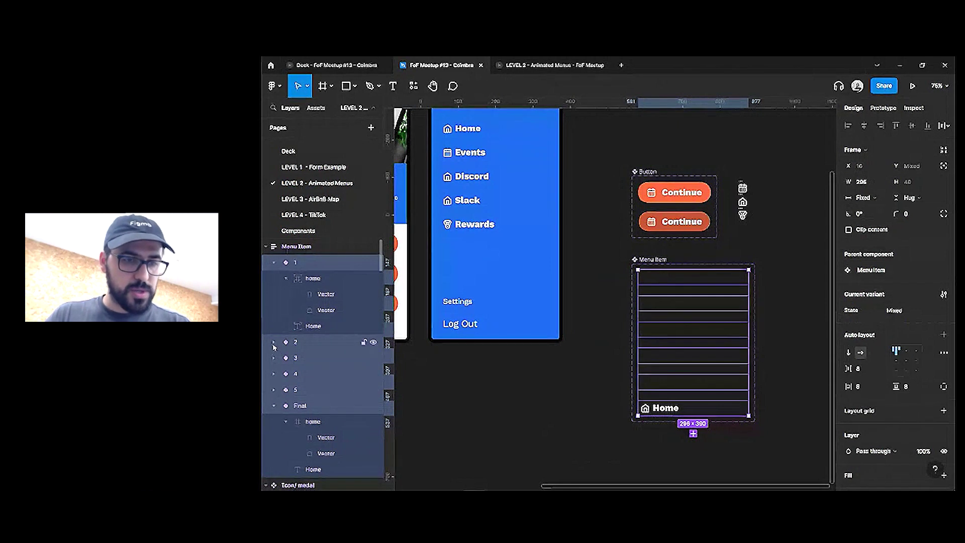
left_click(272, 357)
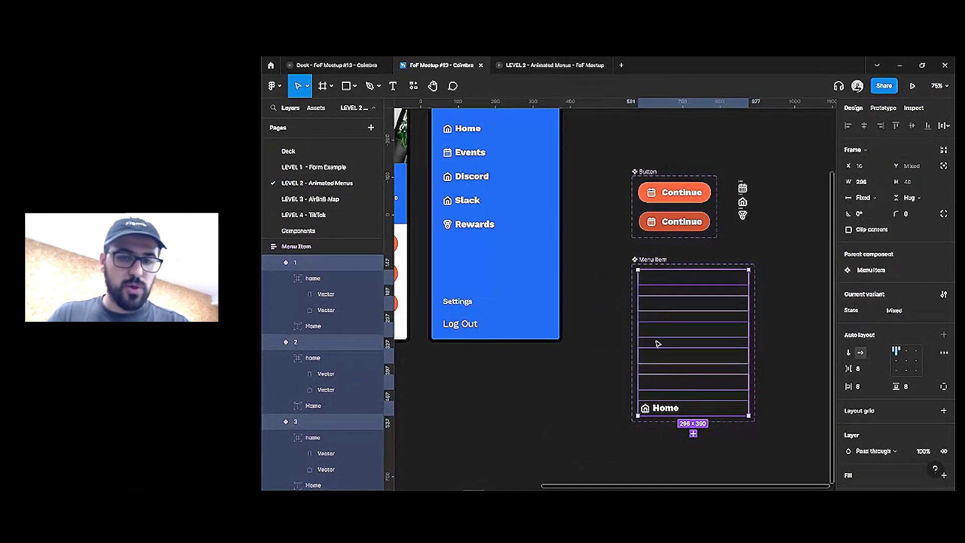
scroll(678, 342, "down", 1)
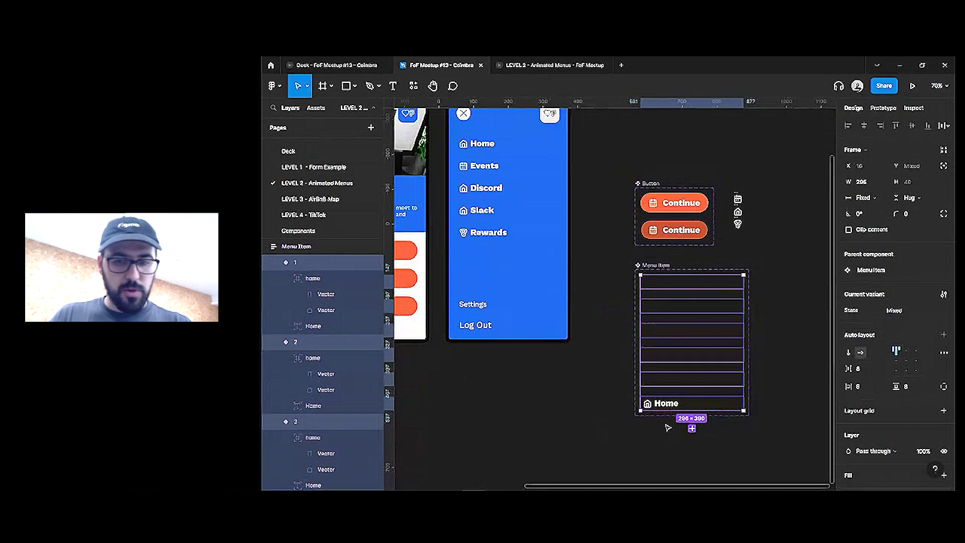
double_click(670, 408)
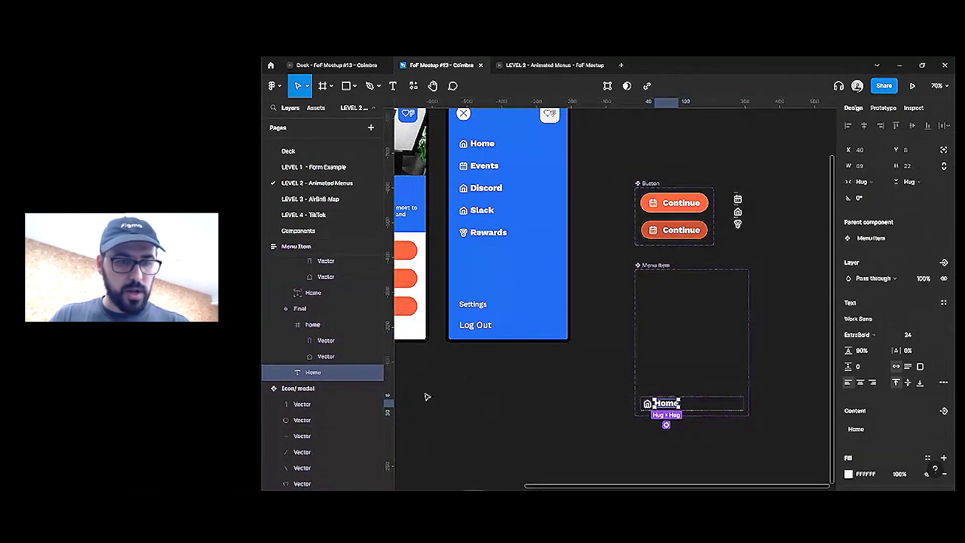
Batch-rename all six variants' Home text layers to Label with Ctrl+R
left_click(326, 296, "shift")
key("ctrl+d")
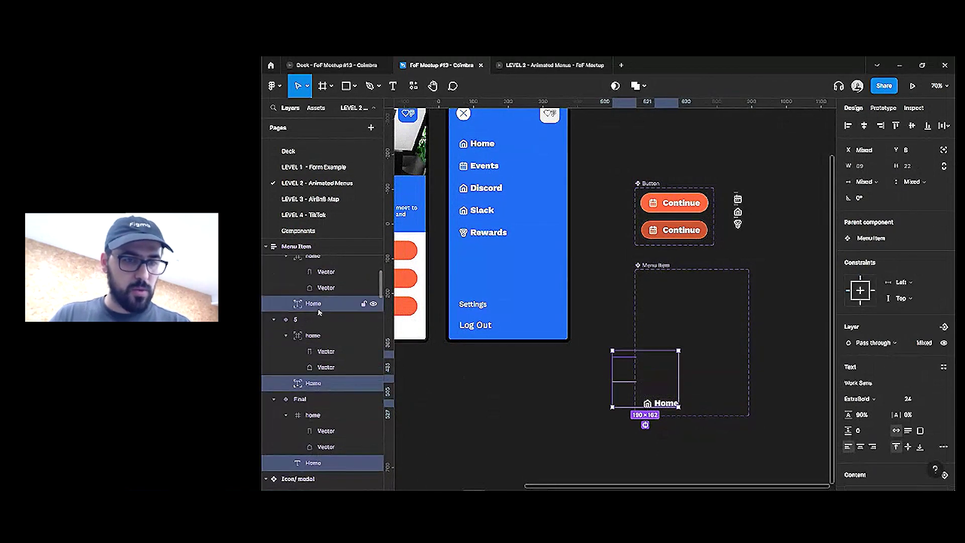
key("ctrl+d")
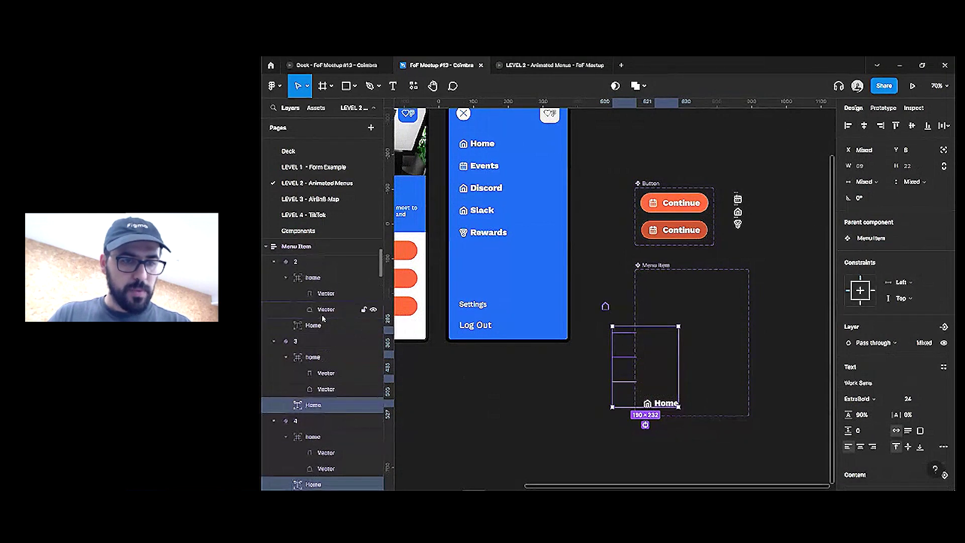
key("ctrl+d")
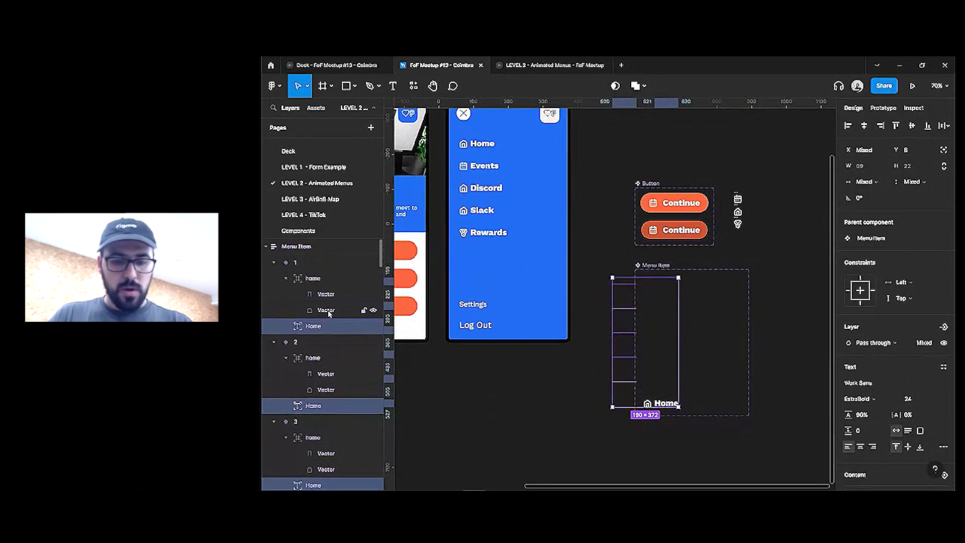
key("ctrl+r")
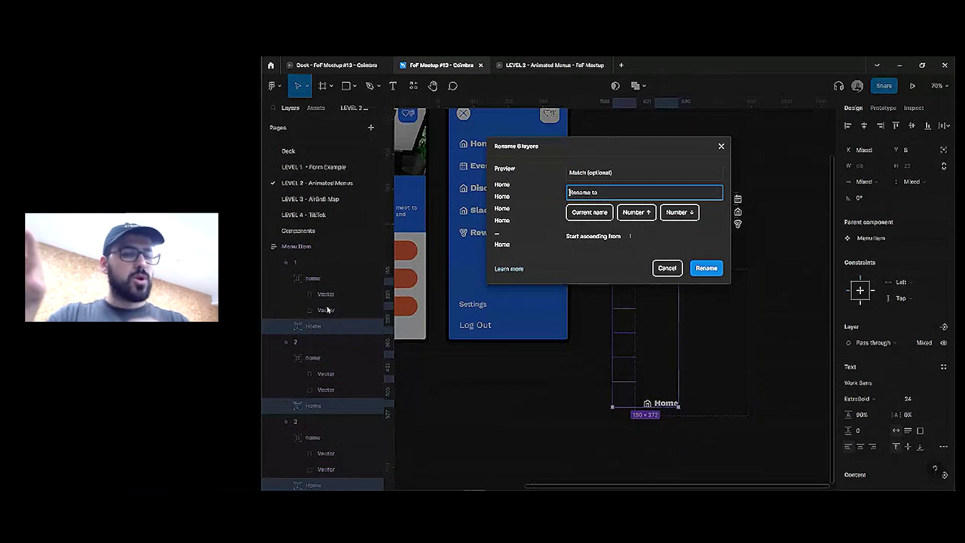
type("La")
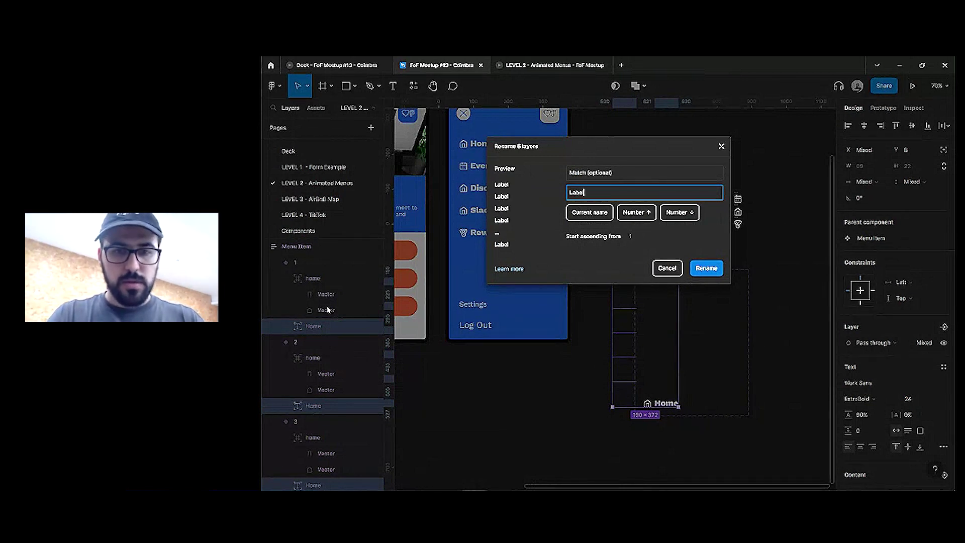
type("bel")
key("Return")
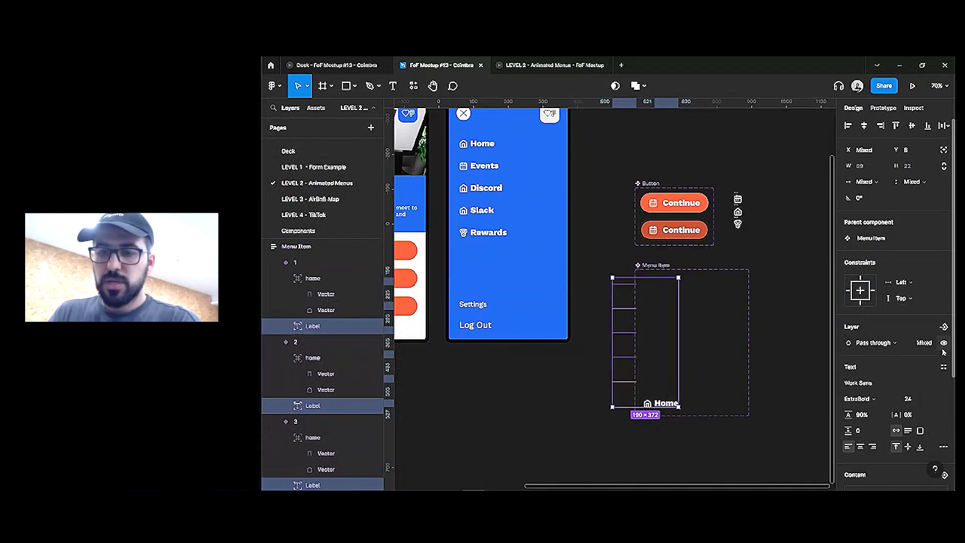
Link the Label layers' content to a new Label text component property
scroll(944, 352, "down", 3)
left_click(944, 340)
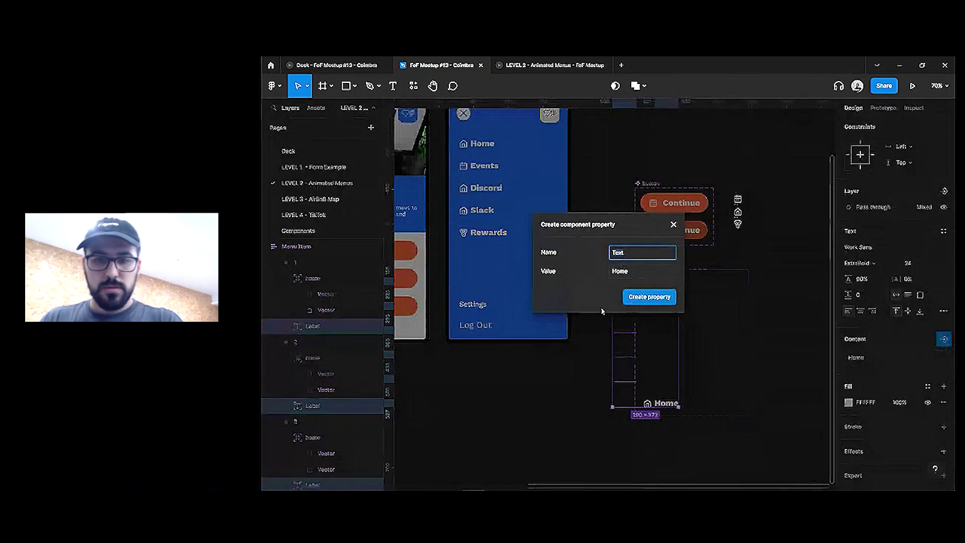
key("Return")
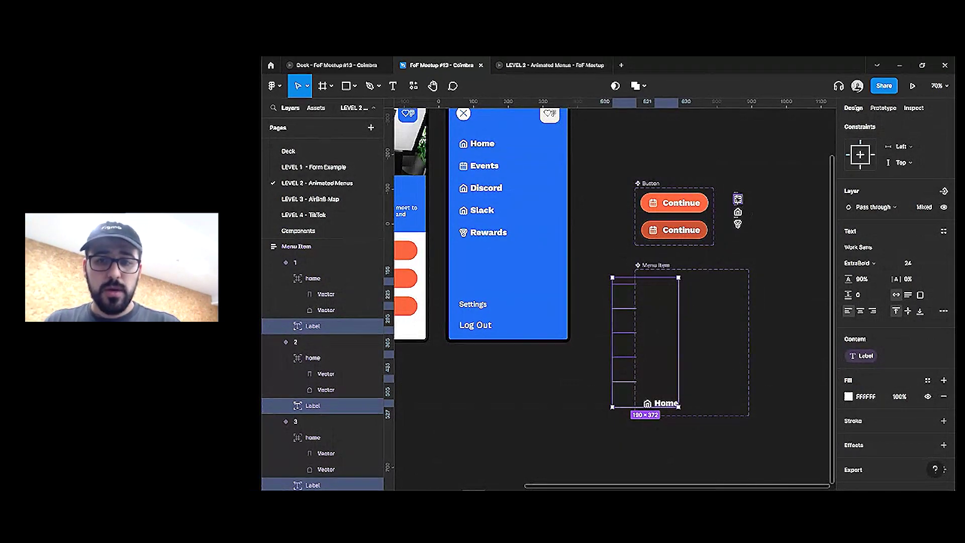
left_click(737, 199)
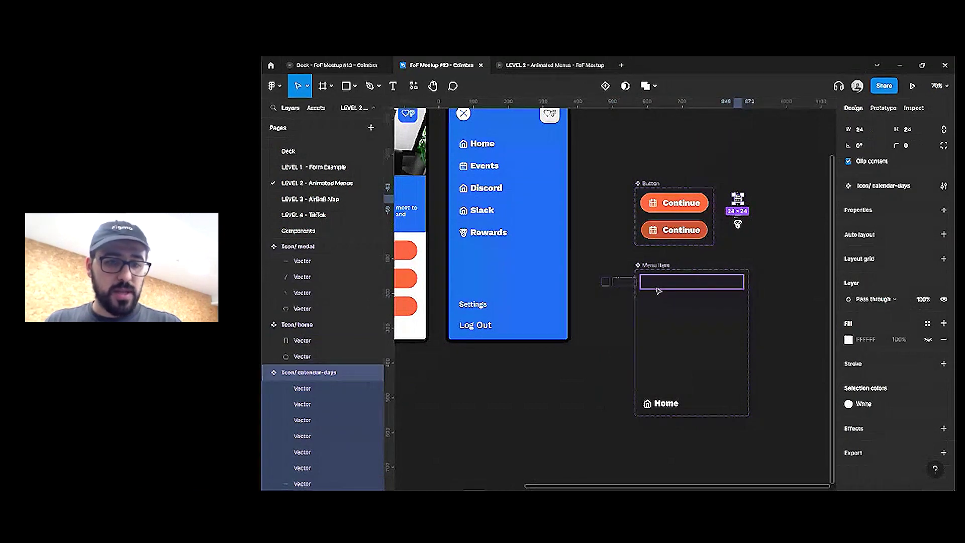
Replace the home icons in all six Menu Item variants with the calendar icon
left_click(659, 291)
left_click(314, 281)
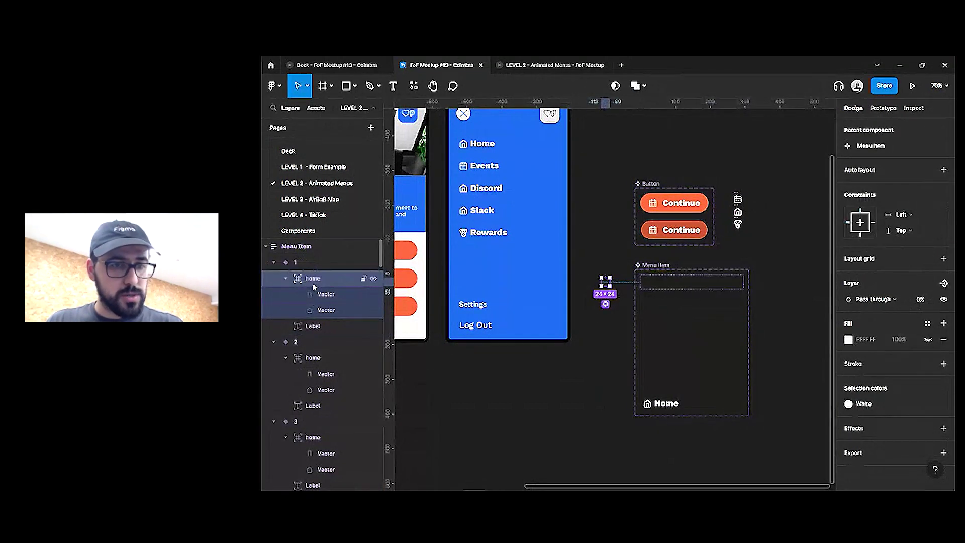
left_click(312, 358, "shift")
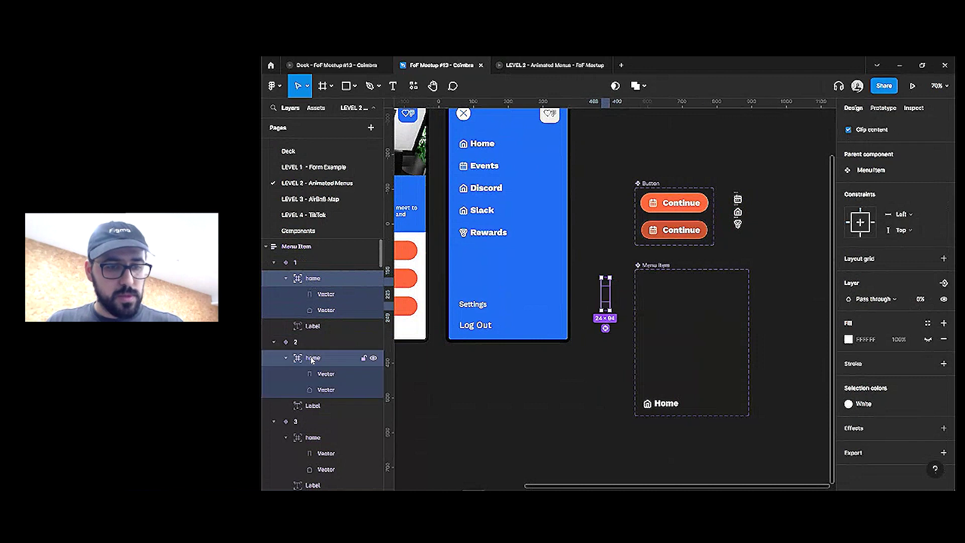
scroll(312, 359, "down", 2)
left_click(314, 376, "shift")
scroll(314, 384, "down", 2)
left_click(315, 382, "shift")
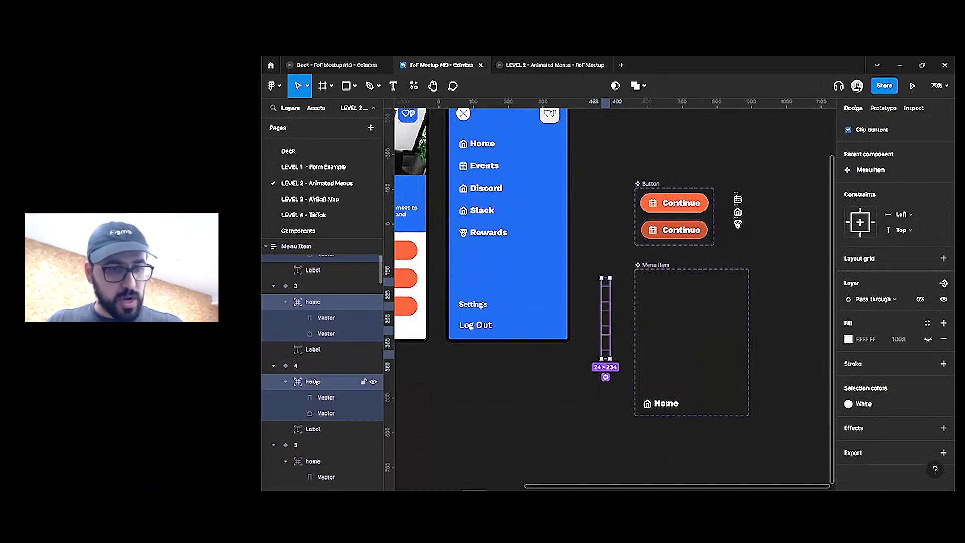
scroll(316, 382, "down", 2)
left_click(316, 371, "shift")
scroll(317, 370, "down", 2)
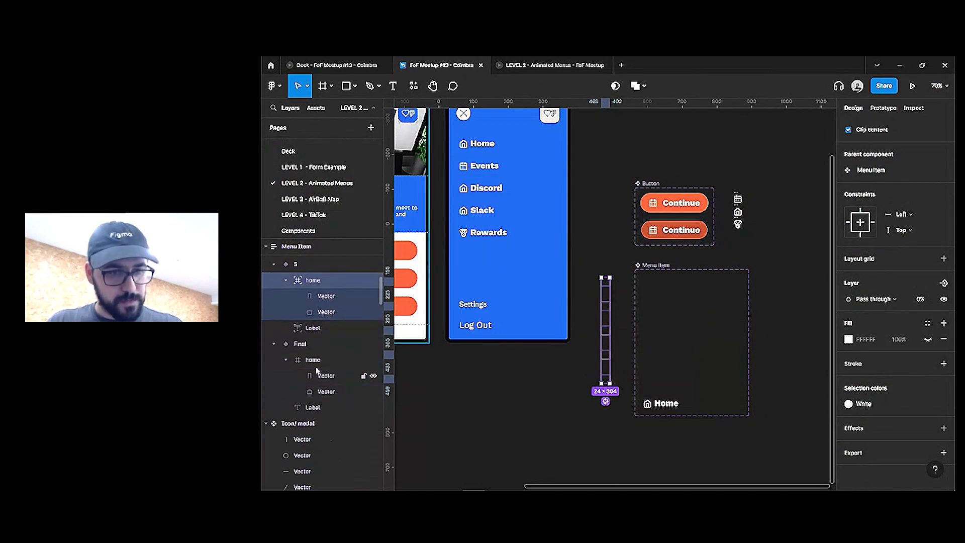
left_click(318, 360, "shift")
key("ctrl+shift+r")
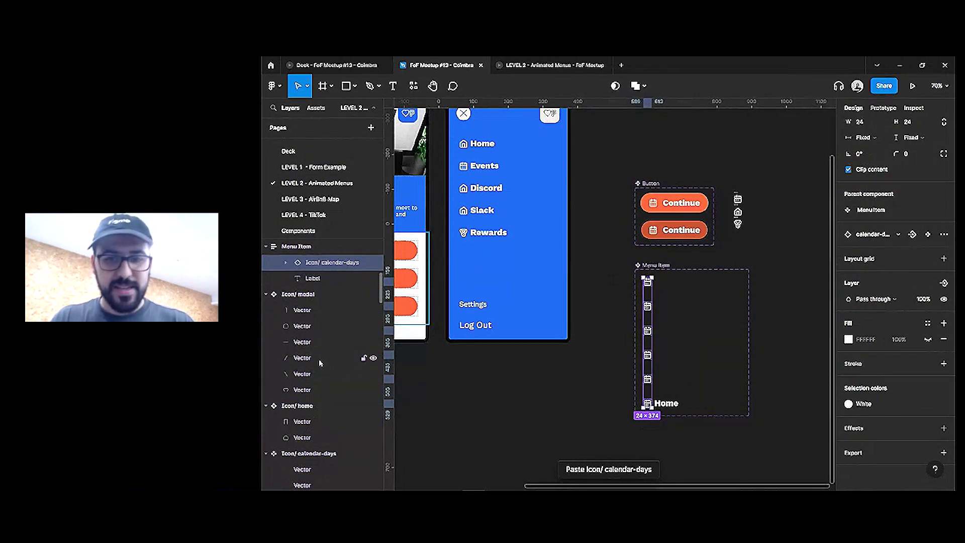
Make the calendar icons absolutely positioned, 0% opacity, and shifted left out of the rows
left_click(648, 381)
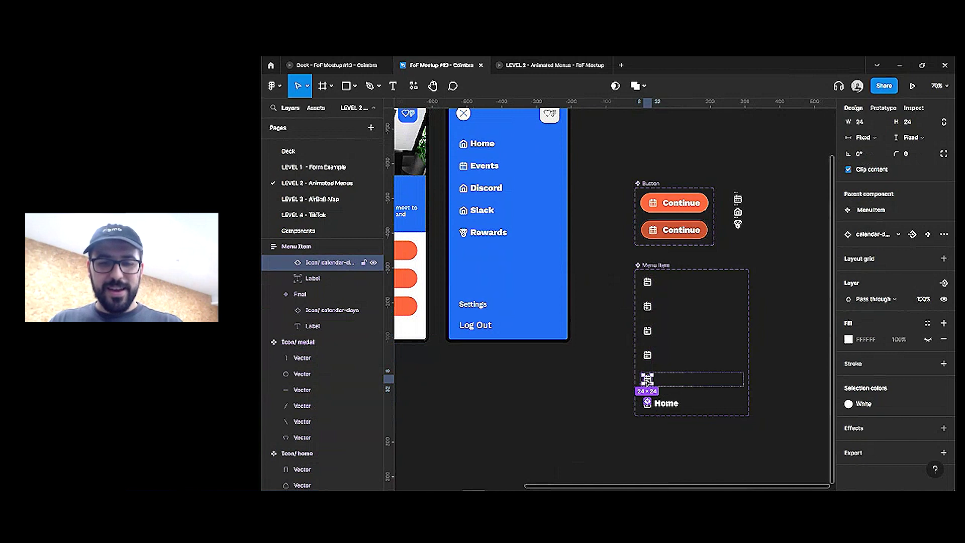
left_click(648, 355, "shift")
left_click(648, 331, "shift")
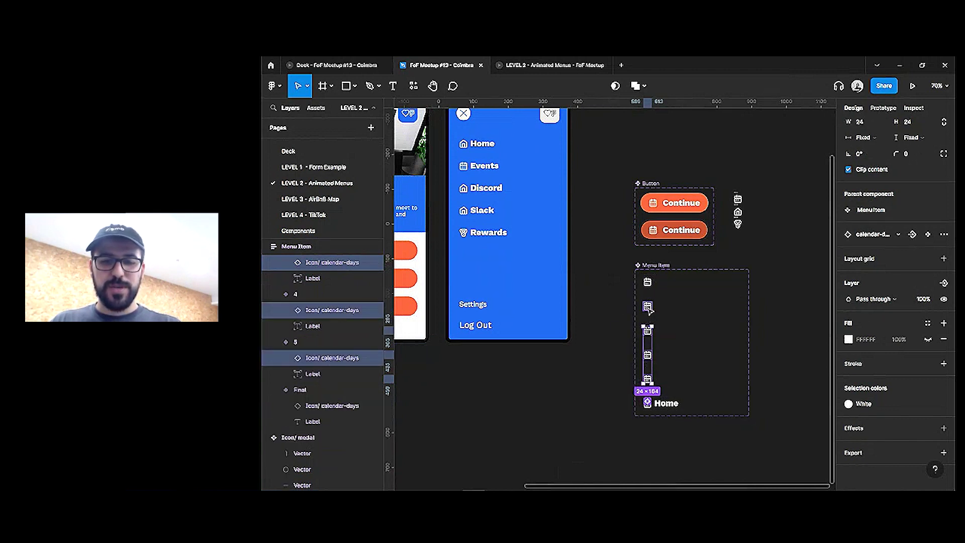
left_click(648, 307, "shift")
left_click(648, 282, "shift")
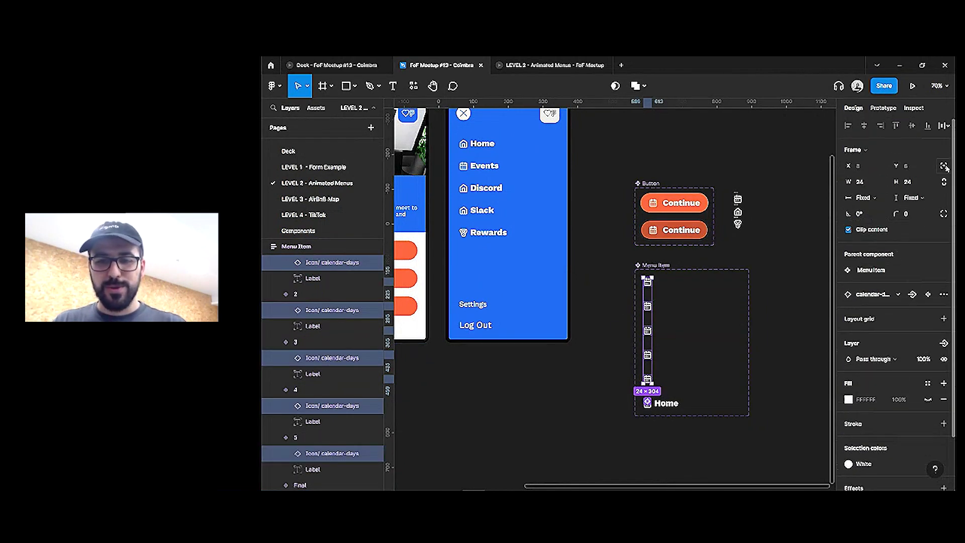
left_click(945, 167)
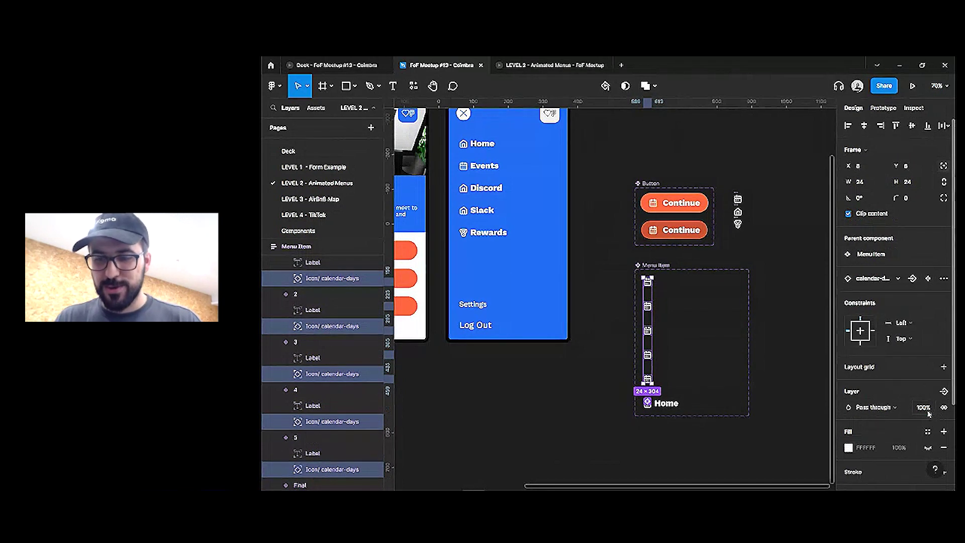
type("0")
key("Return")
key("shift+Left")
key("shift+Left")
key("shift+Left")
key("shift+Left")
key("shift+Left")
key("shift+Left")
key("shift+Left")
key("shift+Left")
key("shift+Left")
key("shift+Left")
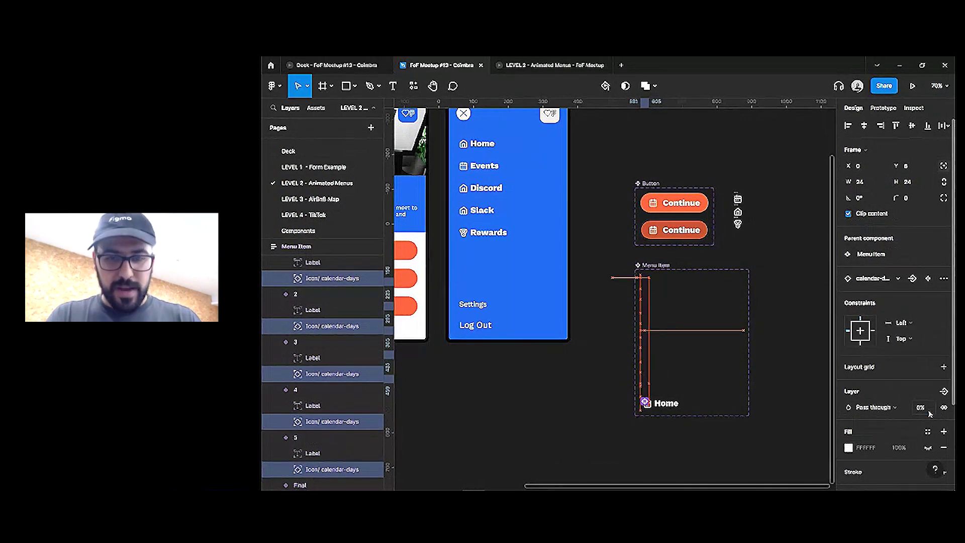
key("Left")
key("Left")
key("Left")
key("Left")
key("Left")
key("Left")
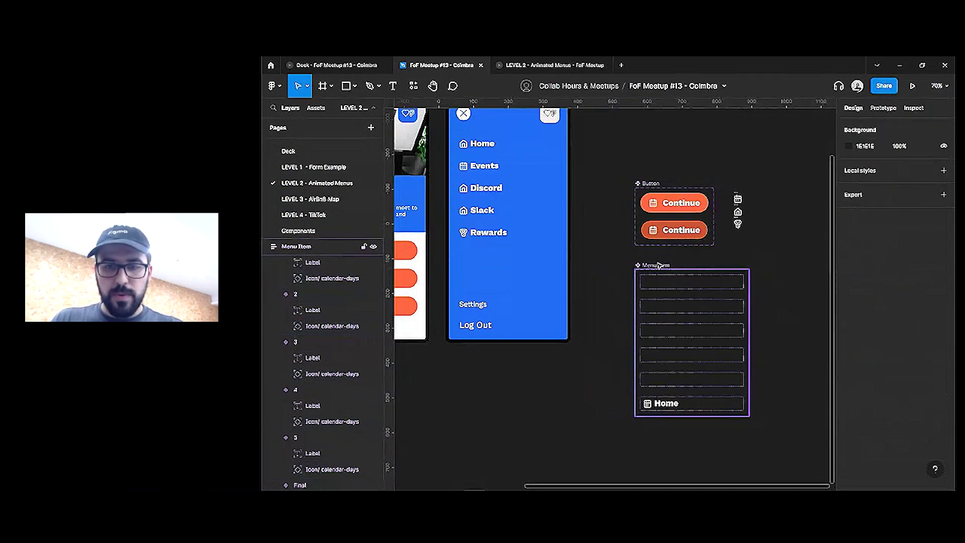
Create an instance-swap property named Icon for the selected icons
left_click(649, 403, "shift")
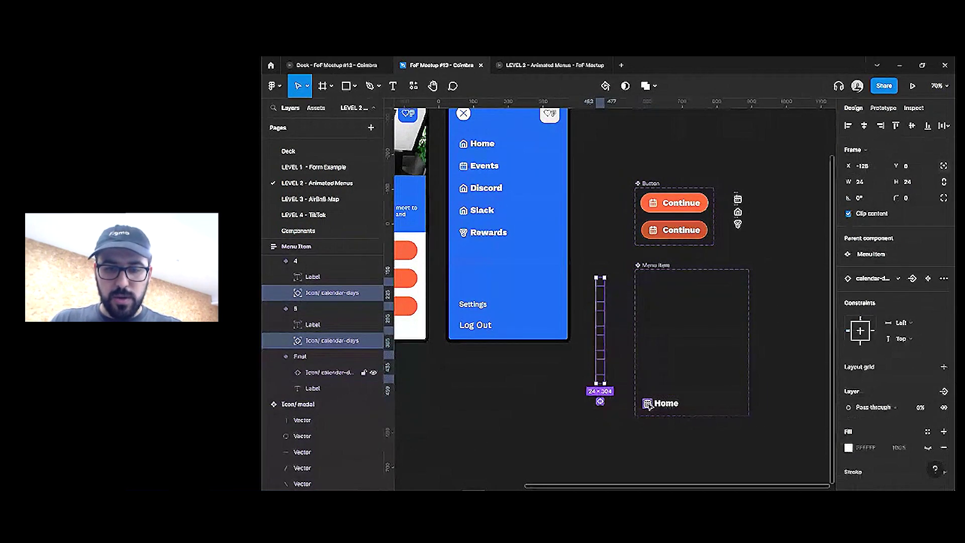
left_click(912, 294)
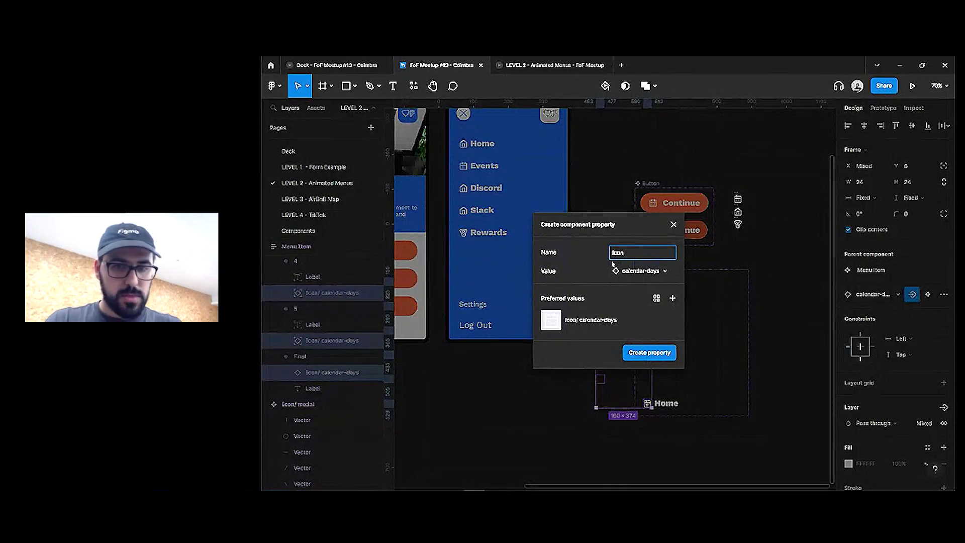
type("Icon")
key("Return")
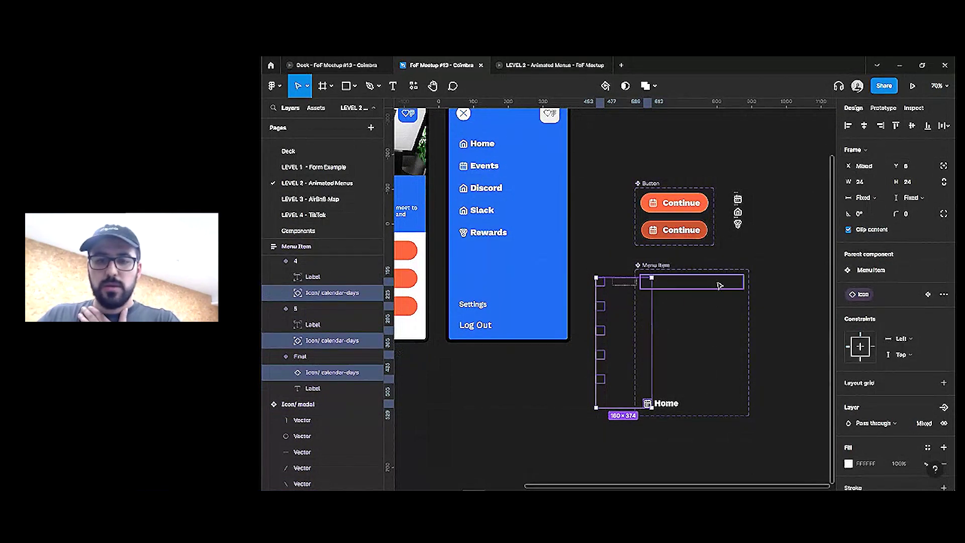
left_click(722, 282)
left_click(886, 108)
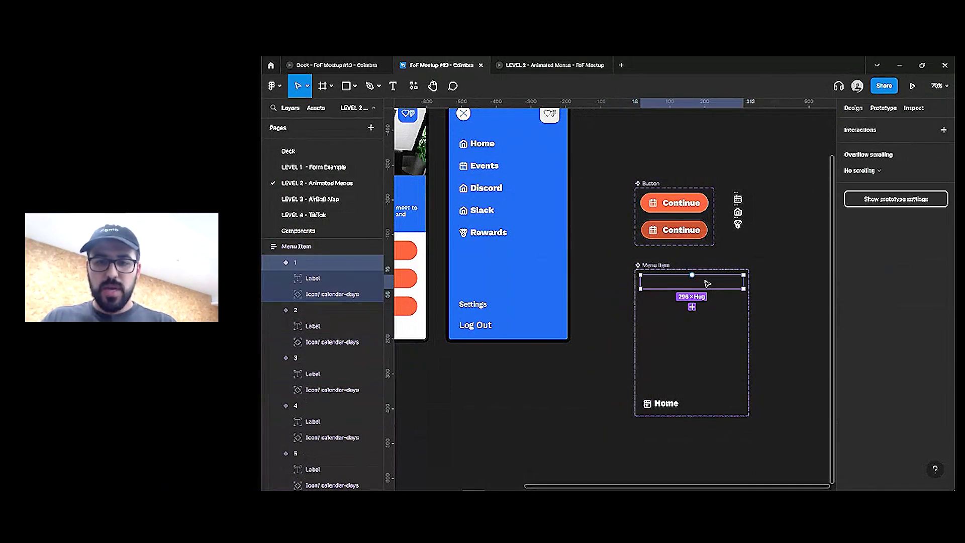
Connect Menu Item variant 1 to variant 2 with an After delay trigger
left_click_drag(693, 289, 696, 302)
left_click(751, 170)
left_click(776, 293)
left_click(805, 174)
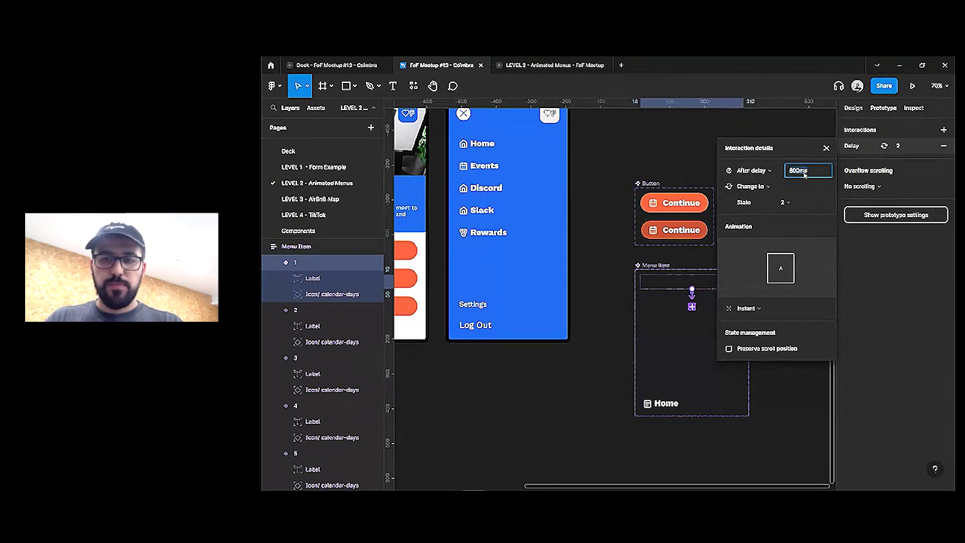
type("000")
left_click(706, 300)
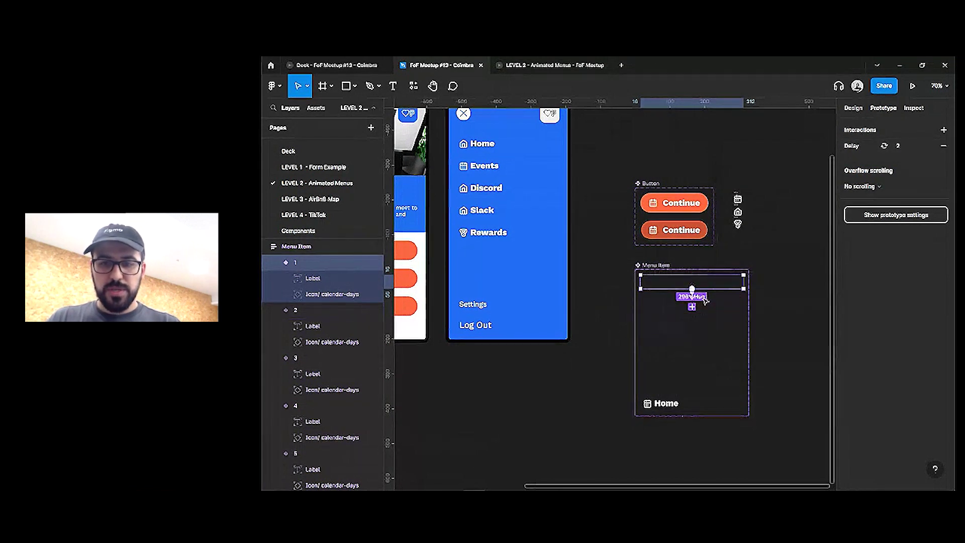
Link variants 2, 3 and 4 on to variant 5, each triggering After delay 100ms
left_click(701, 305)
left_click(693, 329)
left_click(692, 356)
left_click(692, 355)
left_click(692, 380)
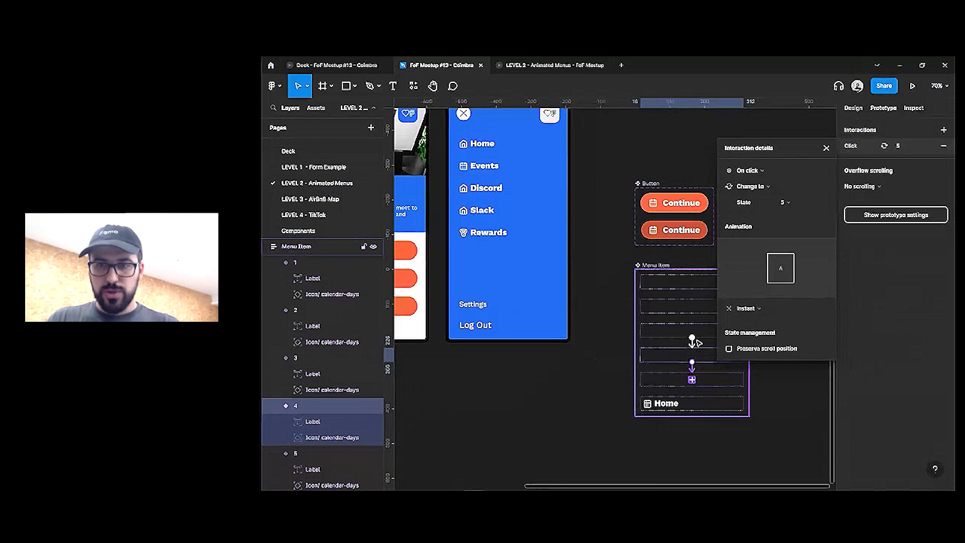
left_click(698, 342, "shift")
left_click(749, 170)
left_click(741, 294)
left_click(792, 171)
type("100")
key("Tab")
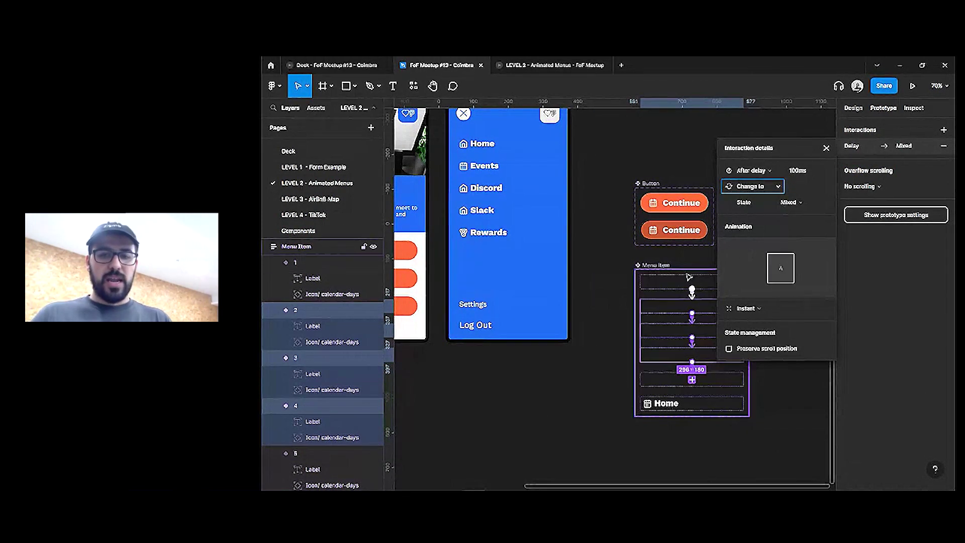
left_click(686, 283)
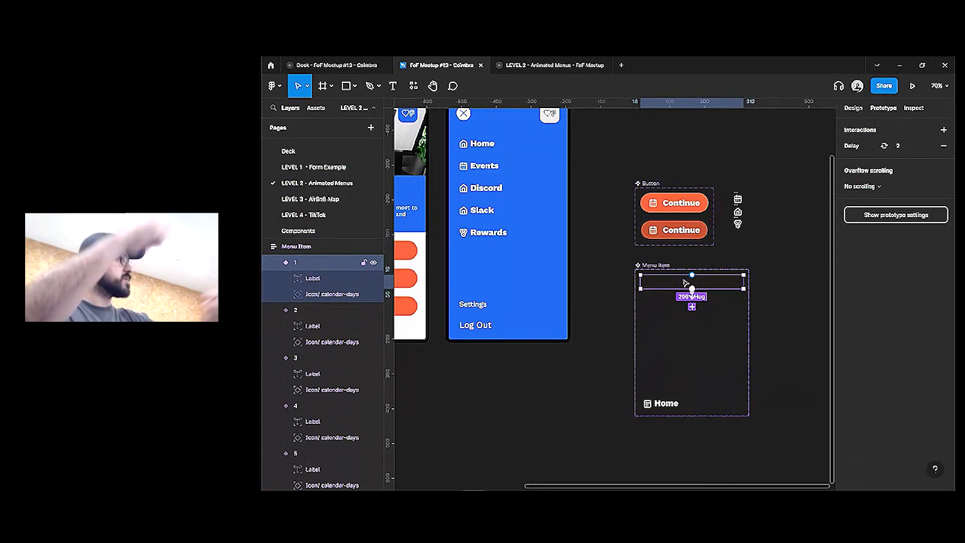
Link variant 5 to Final after a 100ms delay using Smart animate
left_click(701, 380)
left_click_drag(694, 387, 692, 402)
left_click(756, 171)
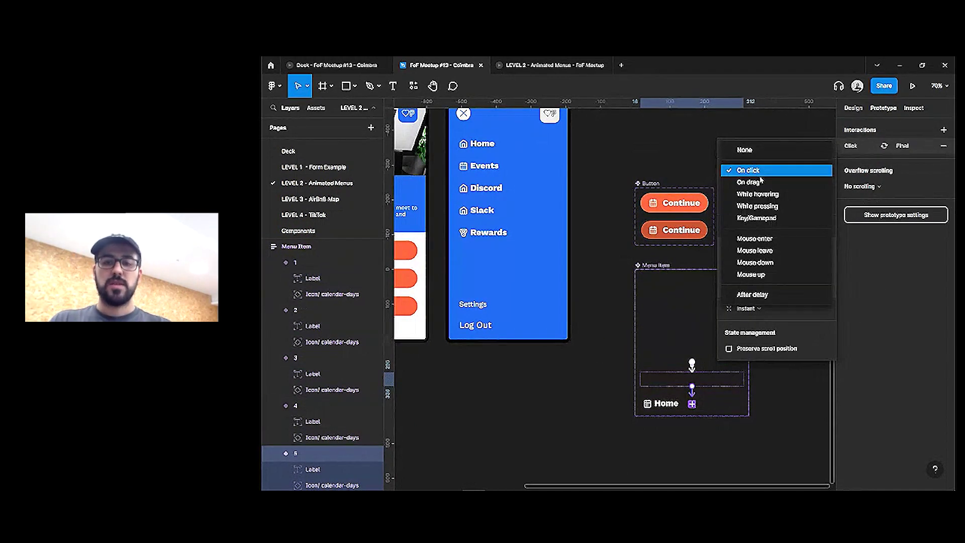
left_click(758, 295)
left_click(804, 173)
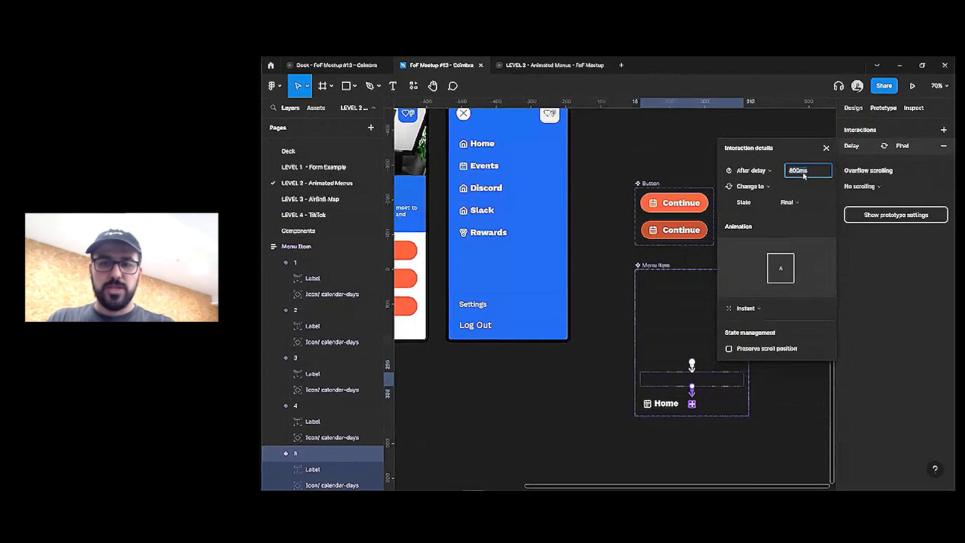
key("Return")
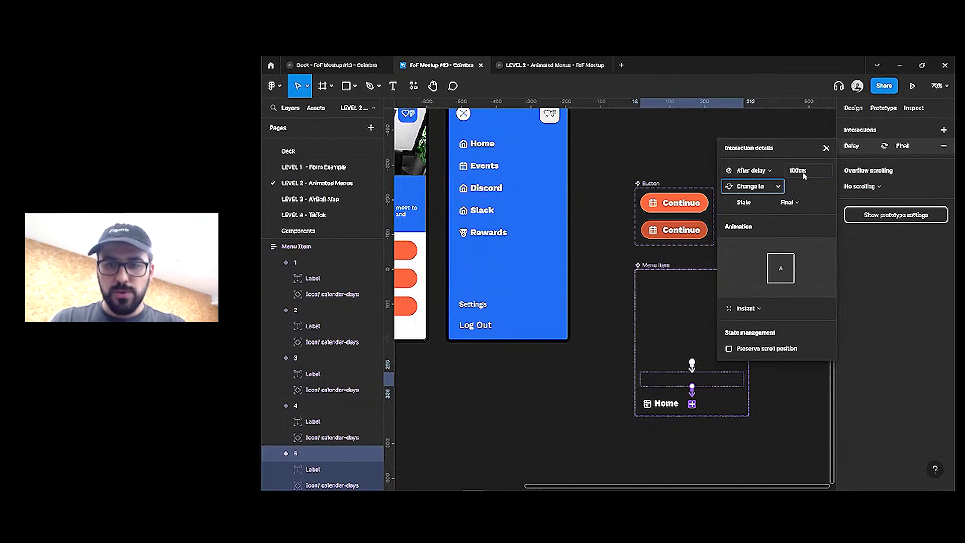
left_click(746, 308)
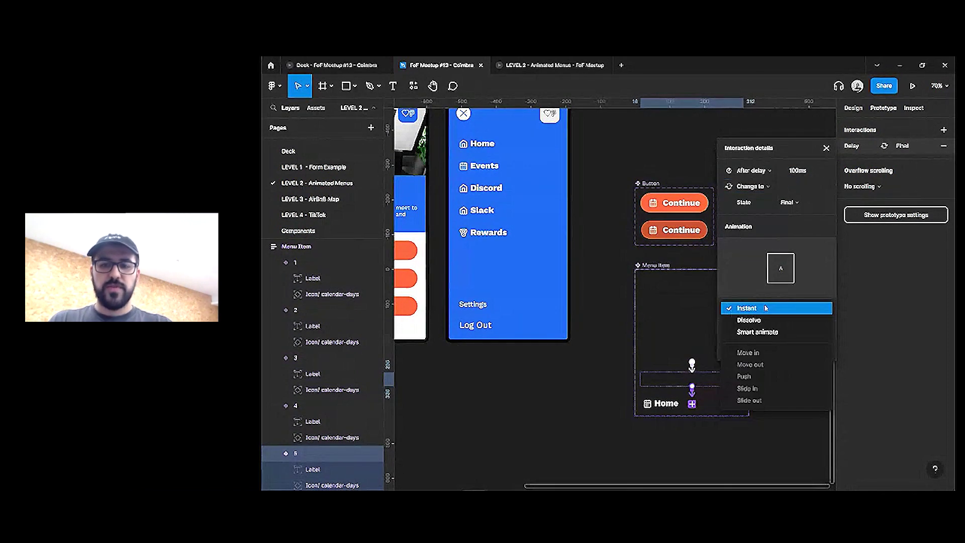
left_click(762, 334)
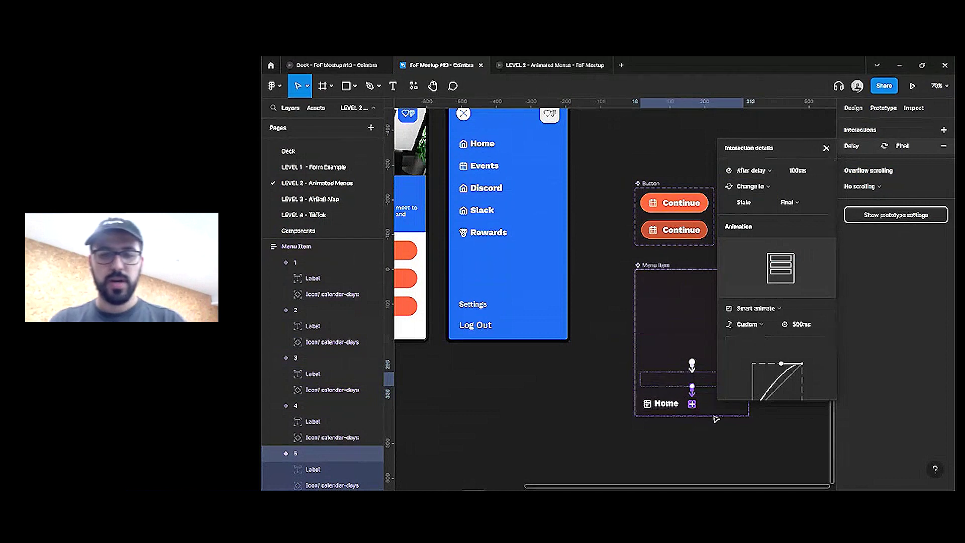
left_click(592, 297)
scroll(644, 383, "down", 2)
Copy the Menu Item instances and paste-replace the five nav links in Main Nav with them (Ctrl+Shift+R)
double_click(523, 189)
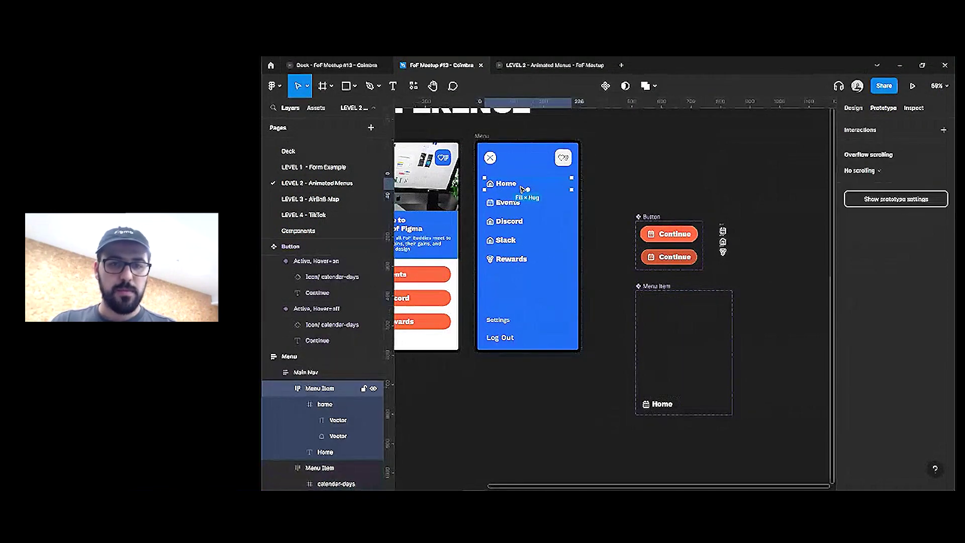
left_click_drag(520, 276, 786, 191)
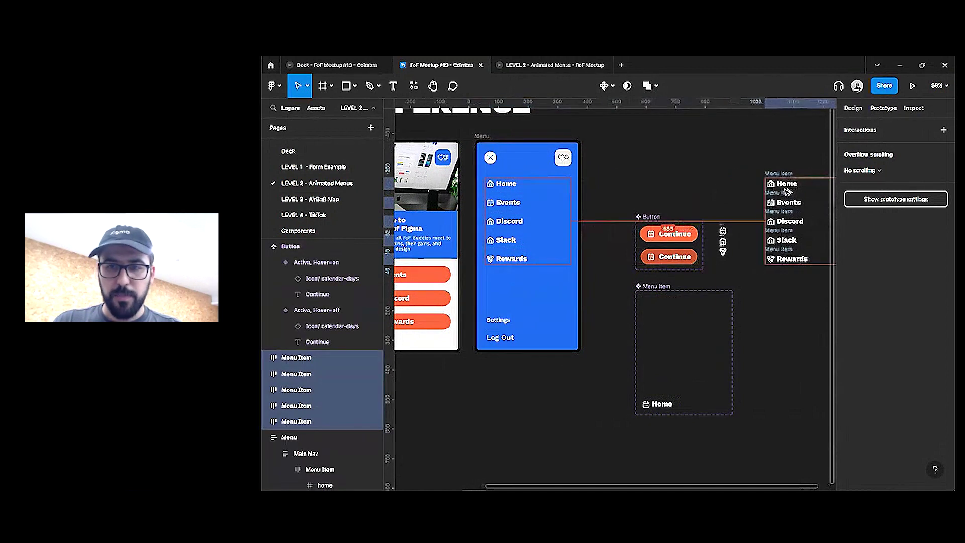
left_click(776, 345)
left_click(683, 301)
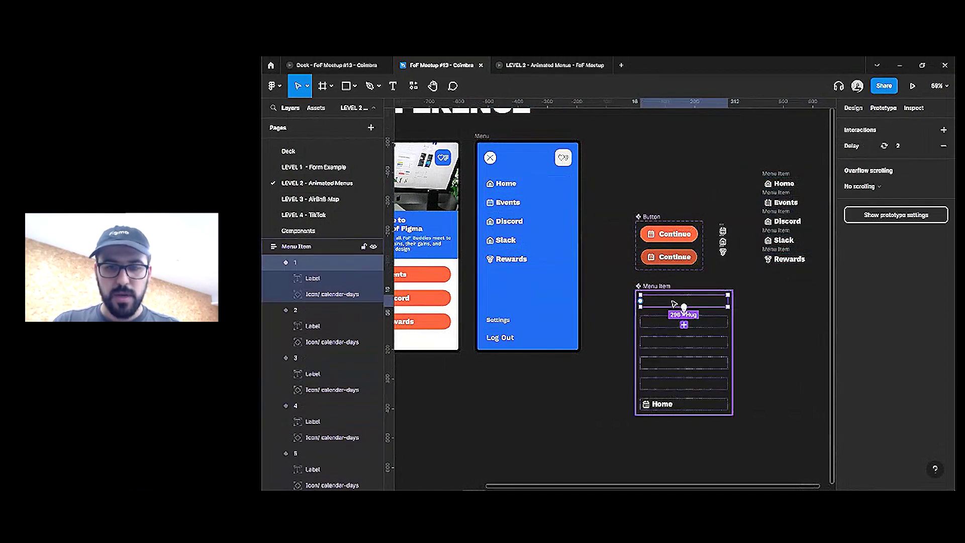
key("ctrl+c")
left_click(561, 246)
key("Return")
key("ctrl+shift+r")
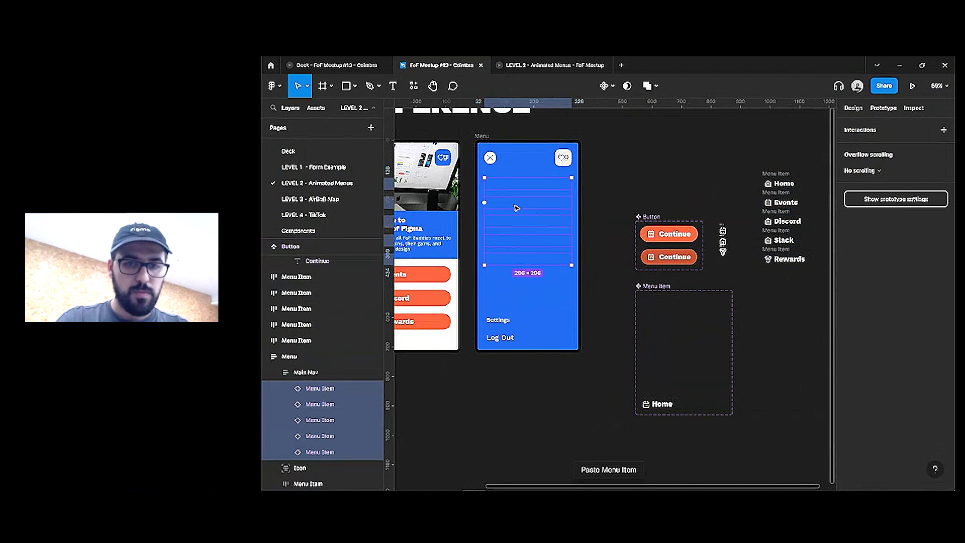
left_click(513, 191)
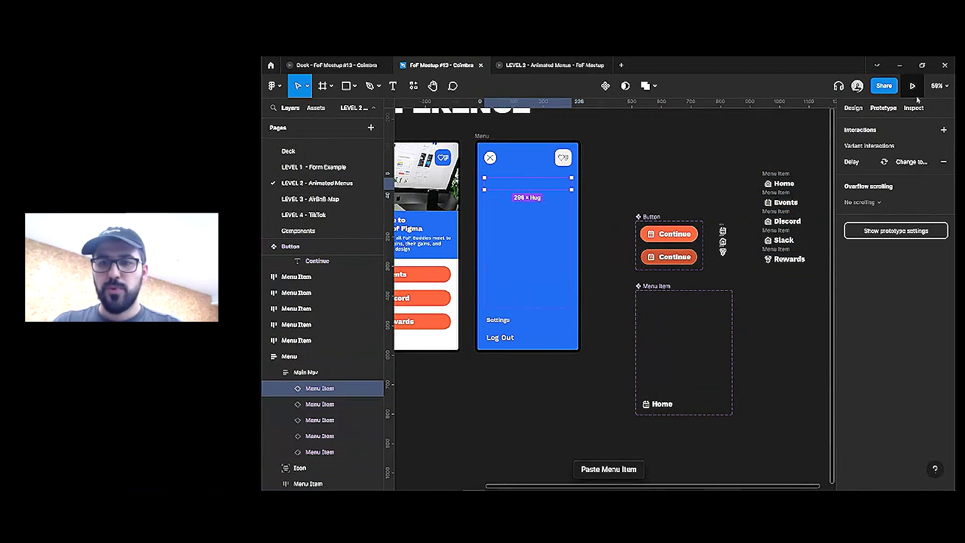
Set the first four Main Nav items' states to 5, 4, 3 and 2
left_click(854, 107)
left_click(905, 269)
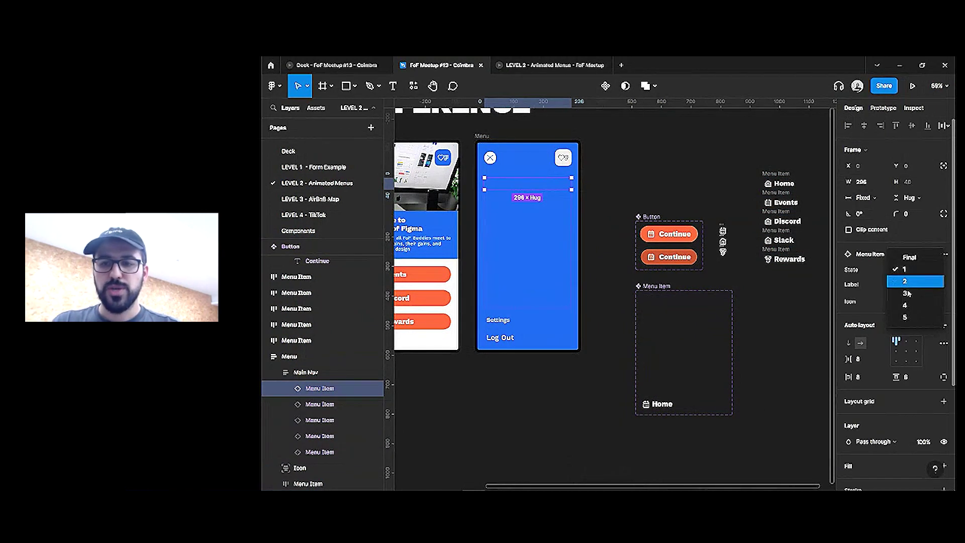
left_click(907, 318)
left_click(496, 202)
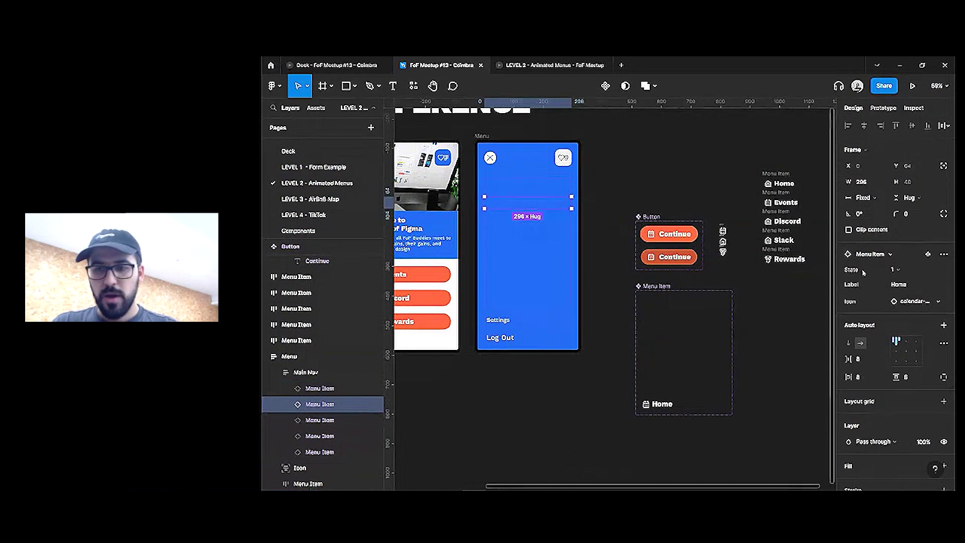
left_click(895, 269)
left_click(905, 305)
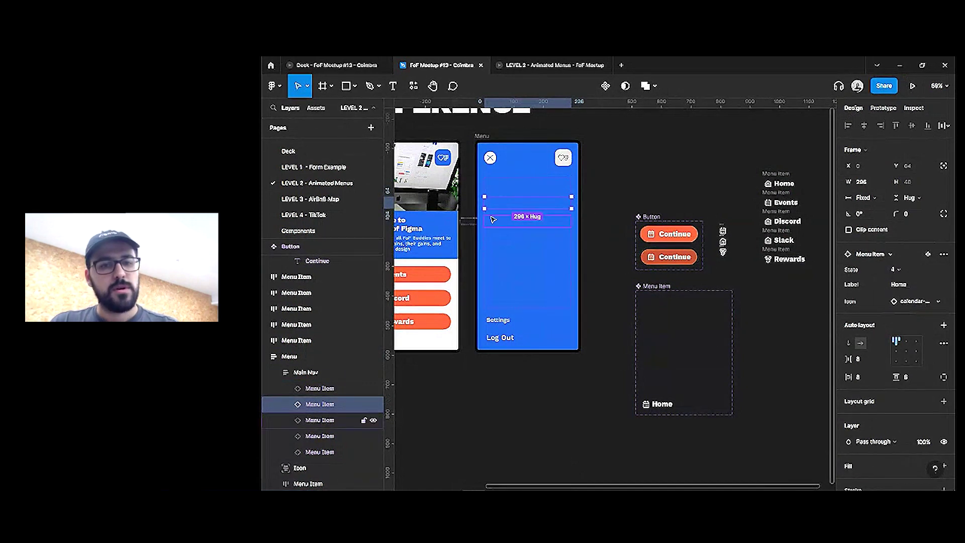
left_click(528, 222)
left_click(900, 271)
left_click(900, 270)
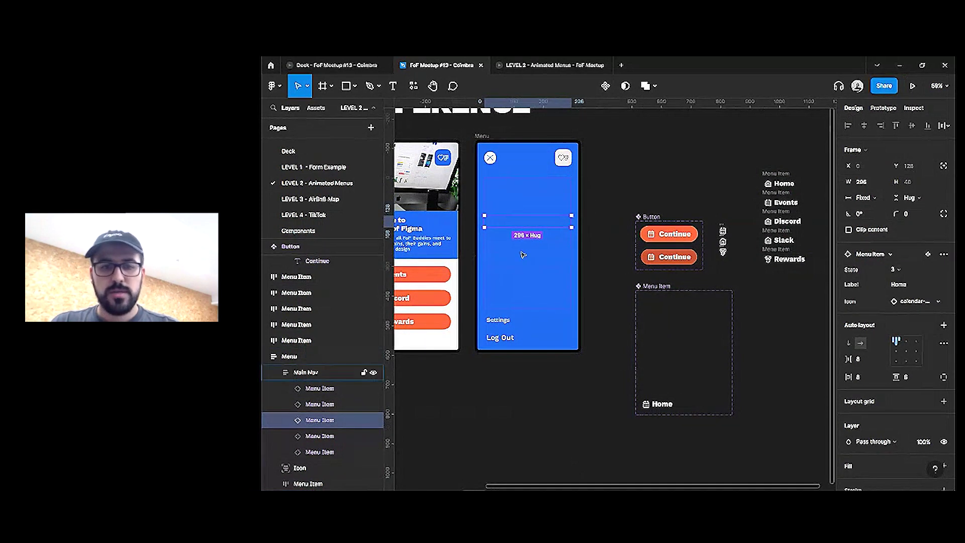
left_click(528, 240)
left_click(922, 271)
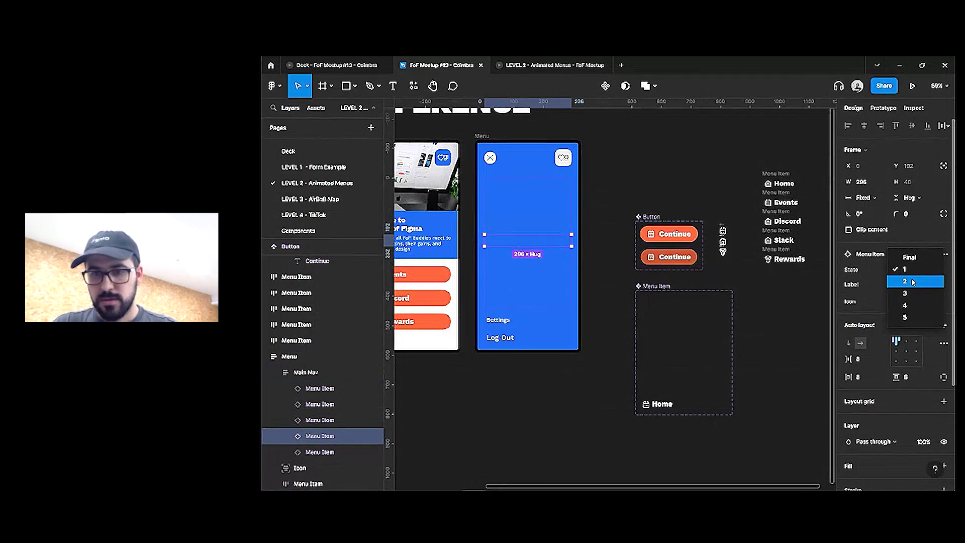
left_click(908, 304)
left_click(510, 261)
left_click(509, 262)
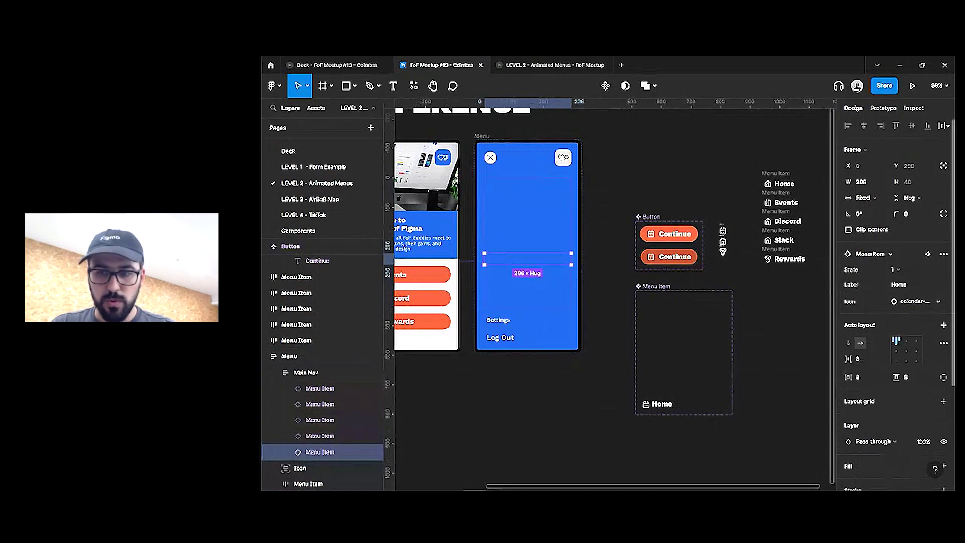
Review the icons and edit the labels of the first three Main Nav items
left_click(540, 185)
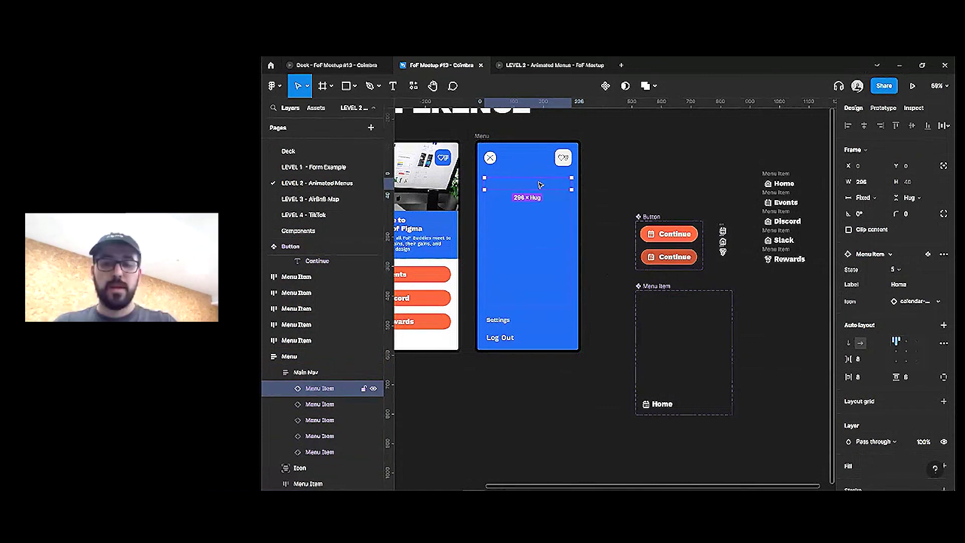
left_click(915, 301)
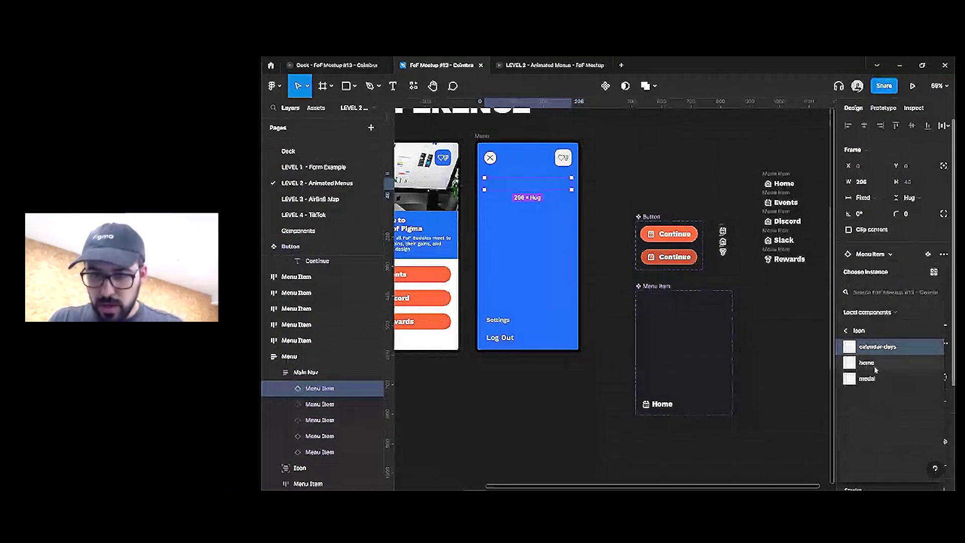
key("Escape")
key("Tab")
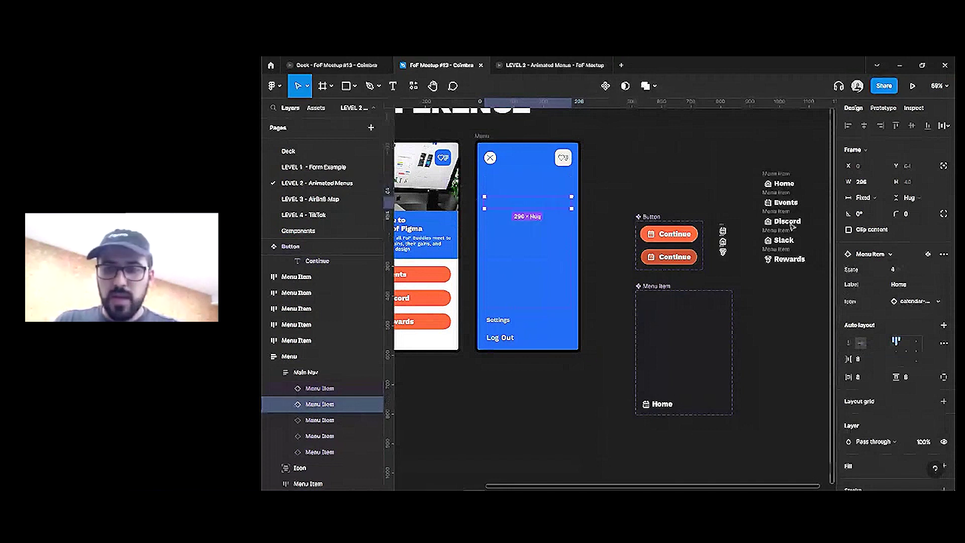
left_click(909, 289)
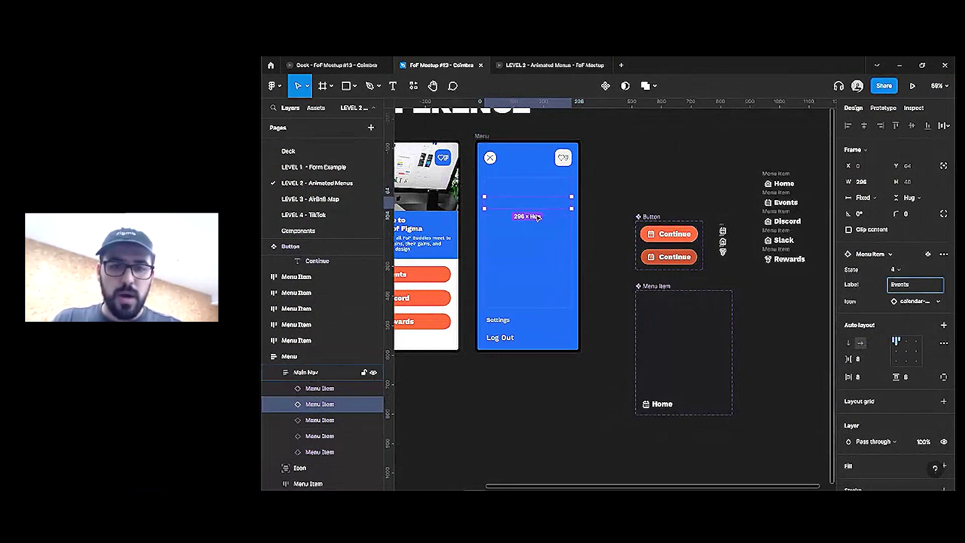
key("Tab")
left_click(909, 285)
type("Dis")
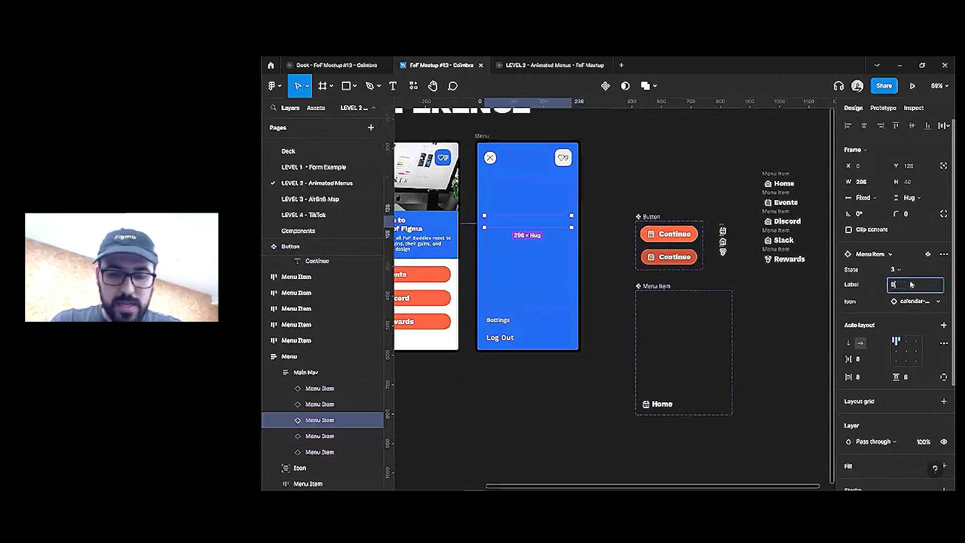
key("BackSpace")
key("BackSpace")
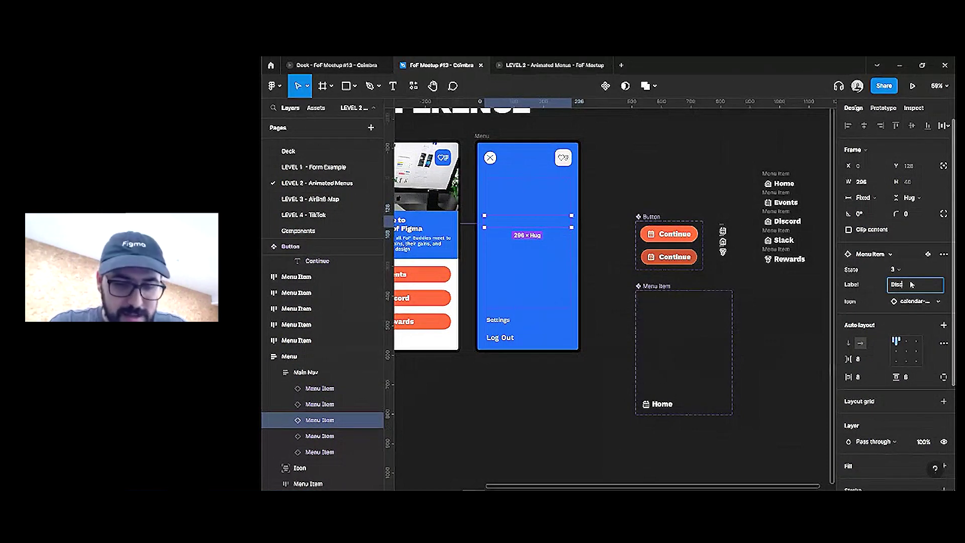
left_click(913, 301)
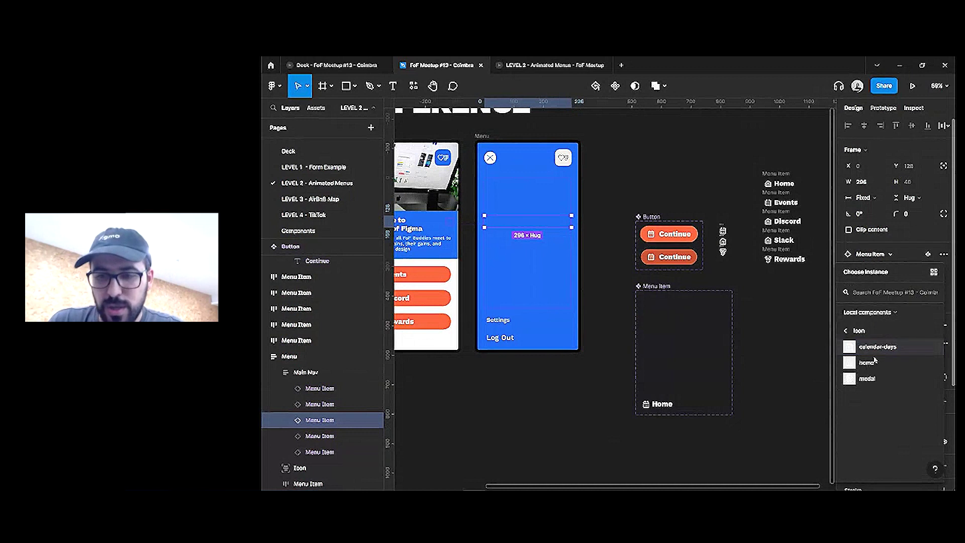
key("Escape")
Label the fourth Main Nav item Slack
left_click(370, 436)
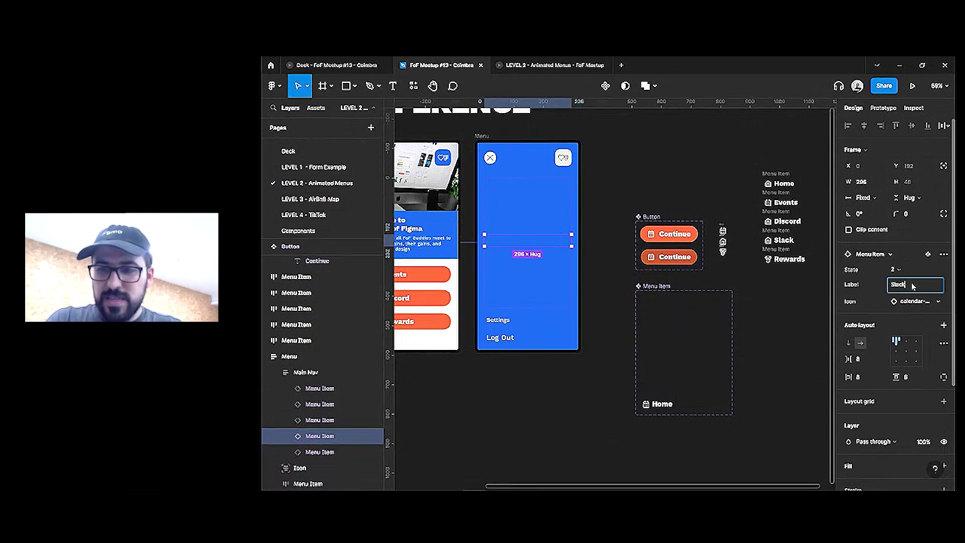
left_click(921, 301)
key("Escape")
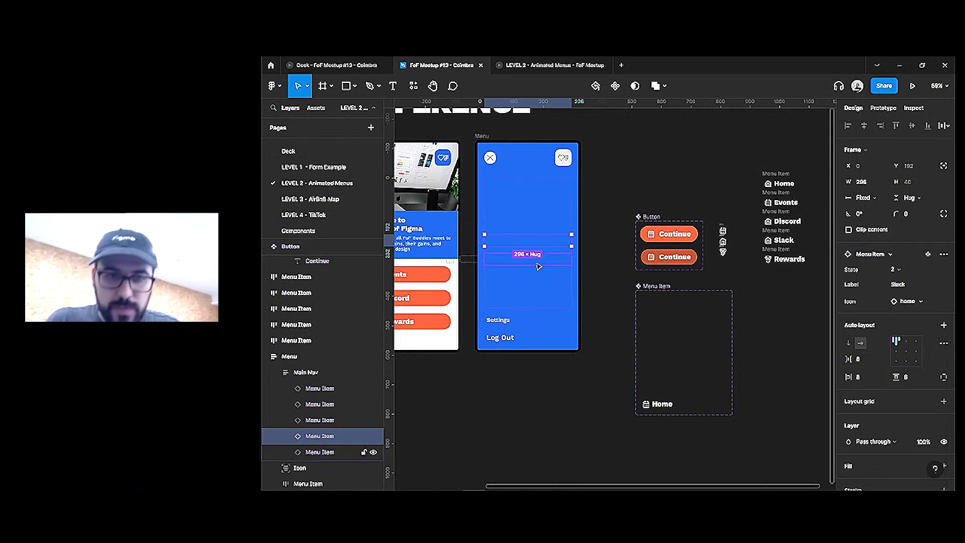
key("Tab")
Label the fifth item Rewards and swap its icon to the medal
left_click(905, 284)
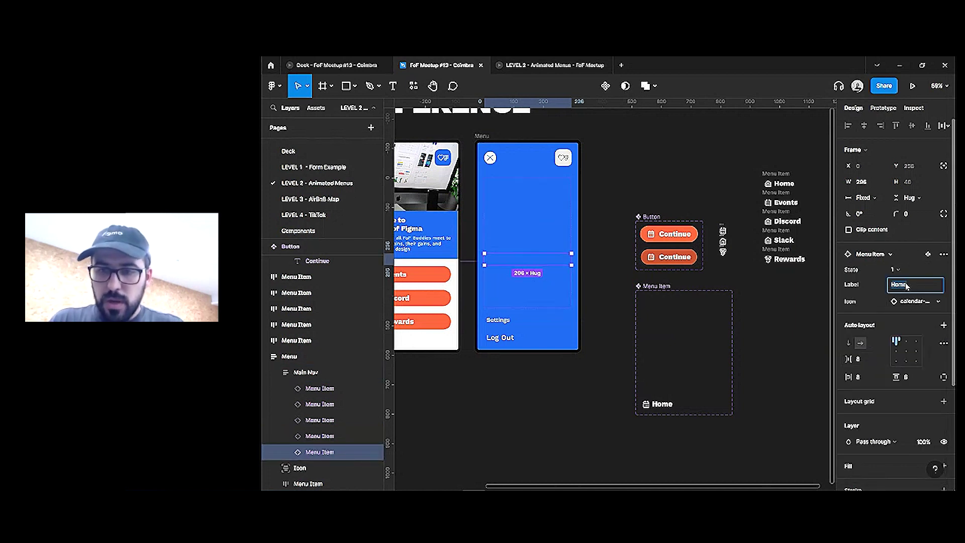
type("Rewards")
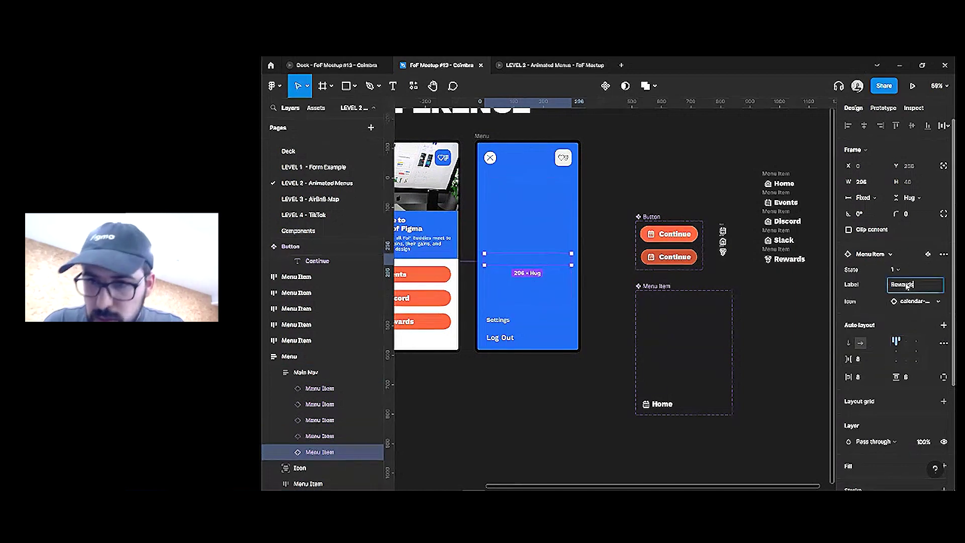
left_click(915, 301)
left_click(886, 379)
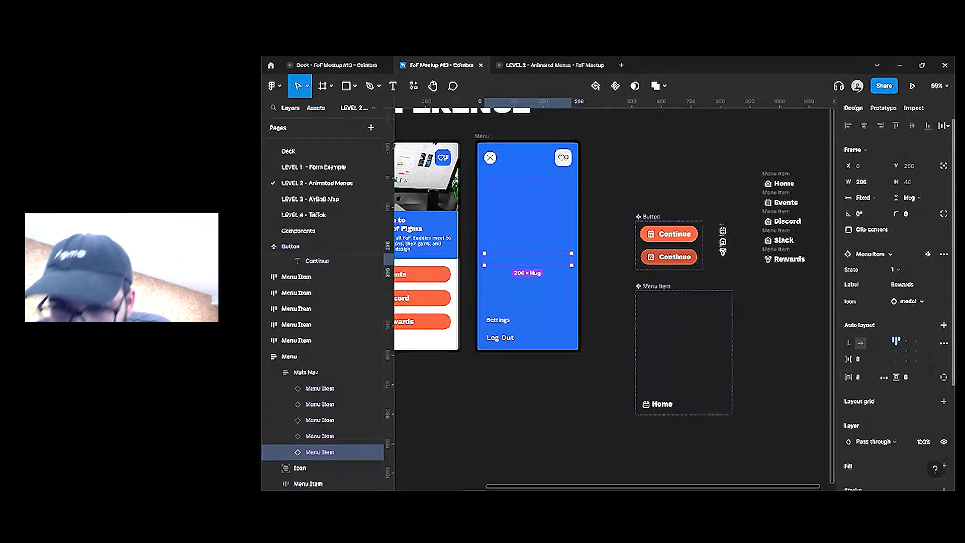
left_click(727, 273)
Wrap the three loose icons in a new frame sized 88×174
left_click_drag(727, 273, 716, 221)
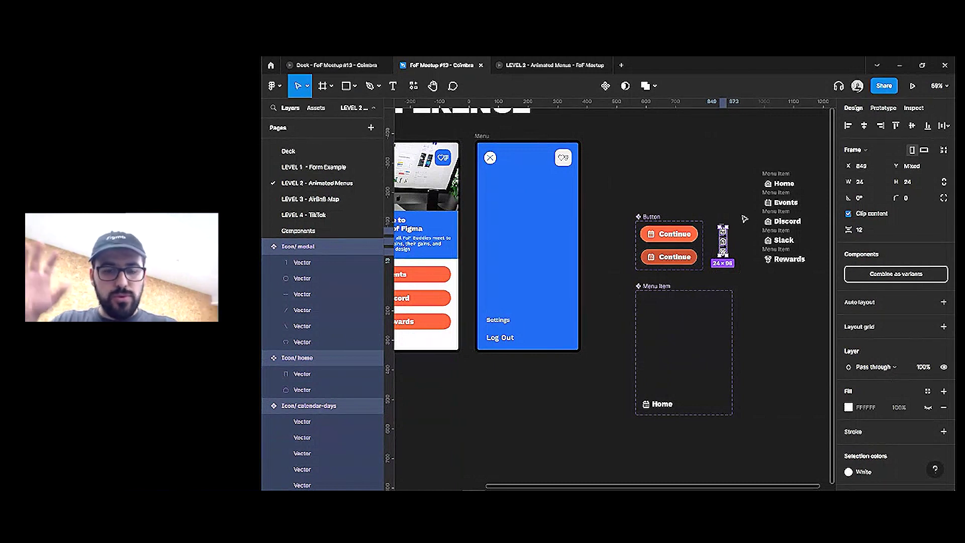
left_click_drag(742, 212, 706, 287)
key("ctrl+alt+g")
scroll(750, 217, "up", 5)
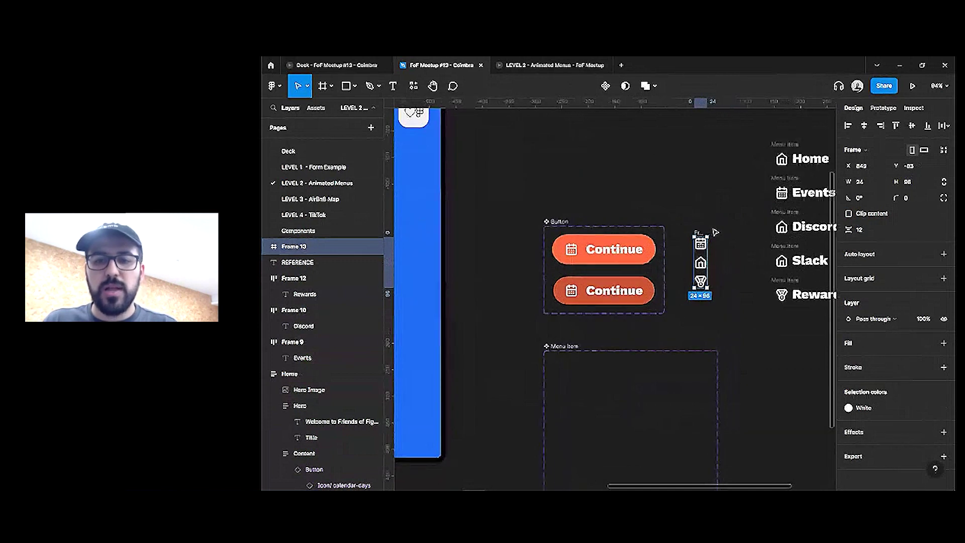
left_click_drag(707, 236, 724, 217)
Rename the frame Icon and give it a solid 000000 black fill
key("ctrl+r")
type("I")
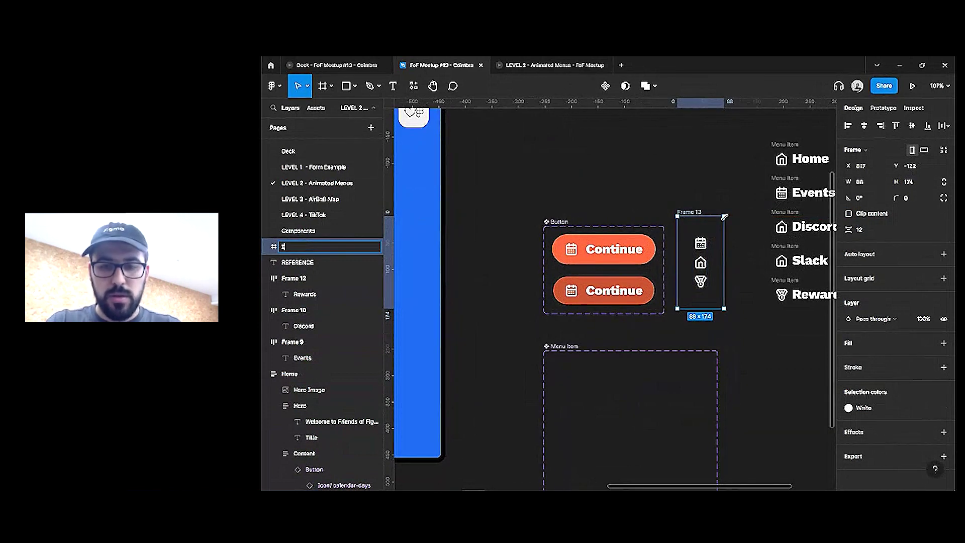
type("con")
key("Return")
left_click(944, 343)
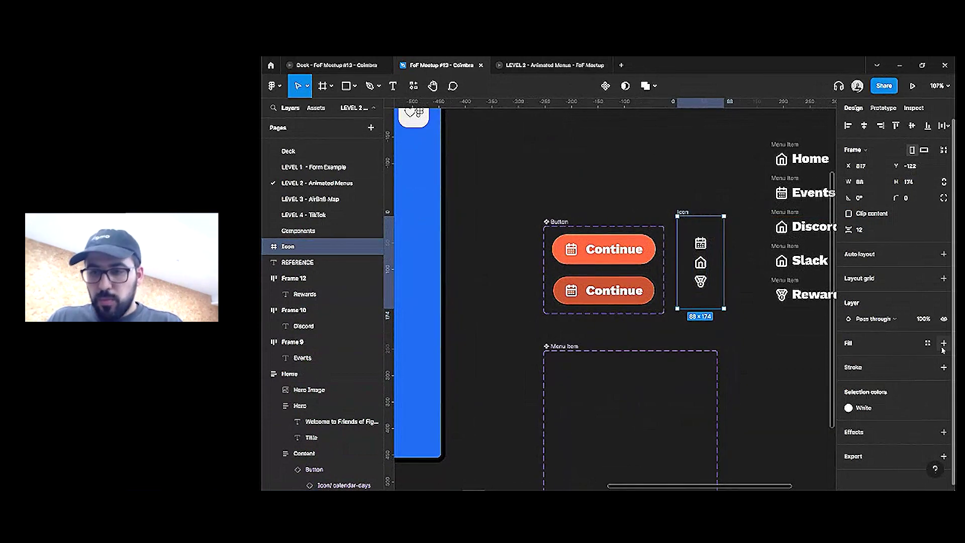
left_click(880, 360)
type("0")
key("Return")
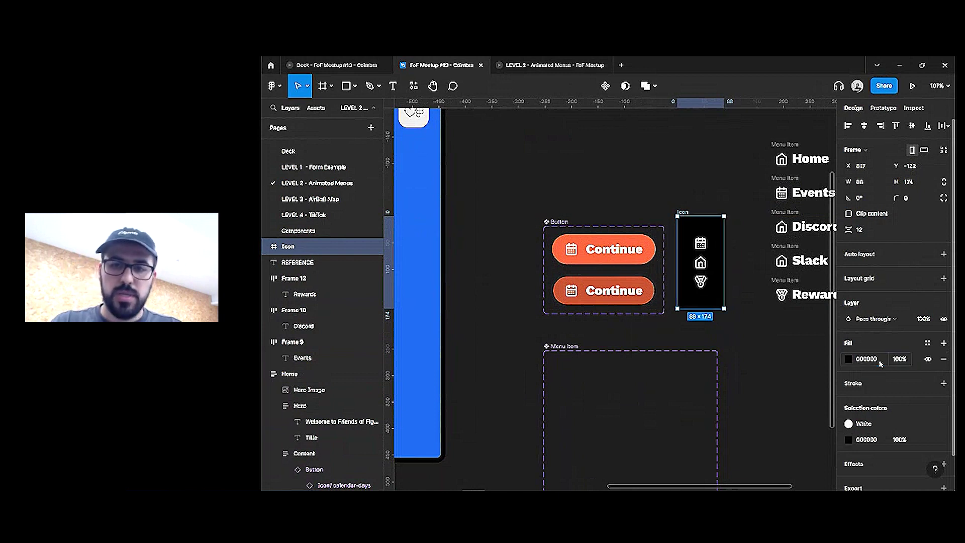
left_click(572, 251)
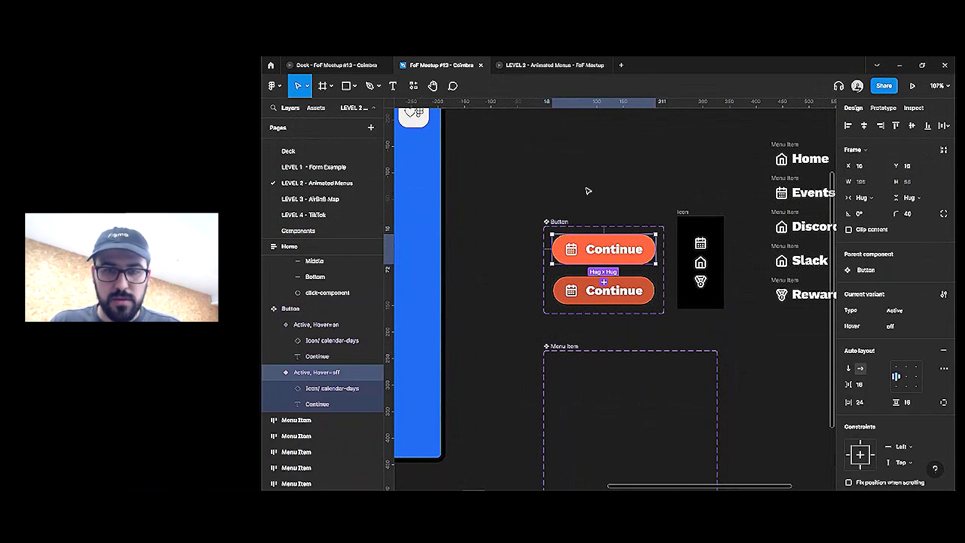
left_click(586, 189)
scroll(588, 201, "down", 3)
scroll(450, 185, "left", 3)
left_click(455, 202)
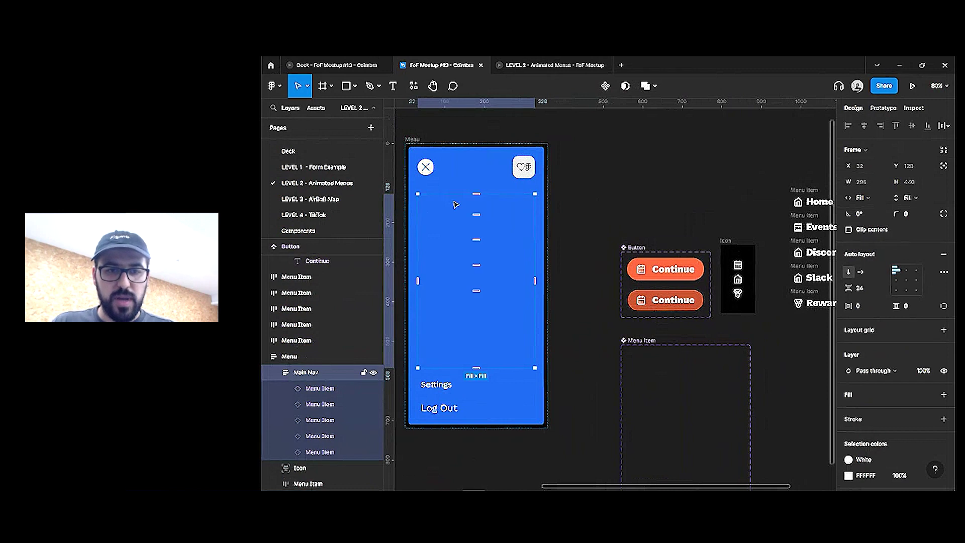
left_click(455, 205)
left_click(918, 302)
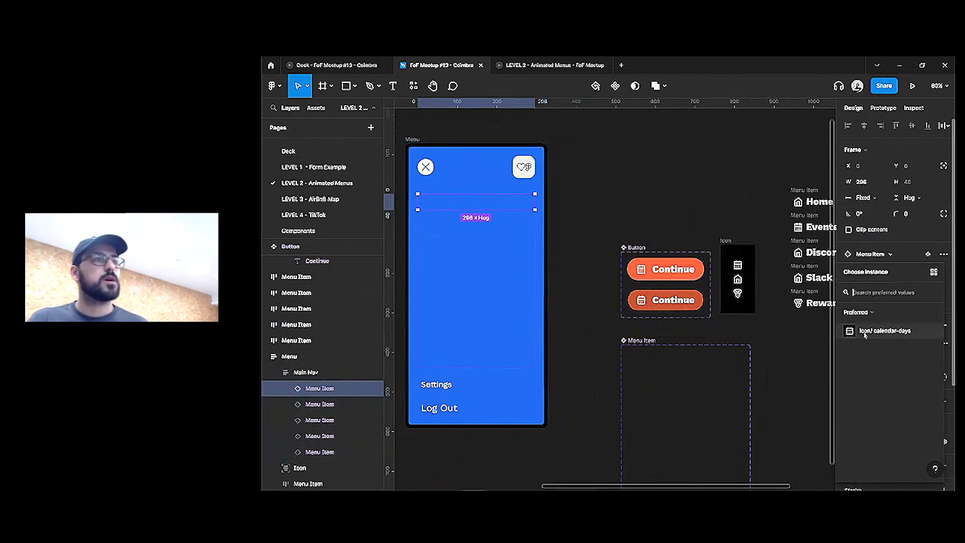
left_click(933, 272)
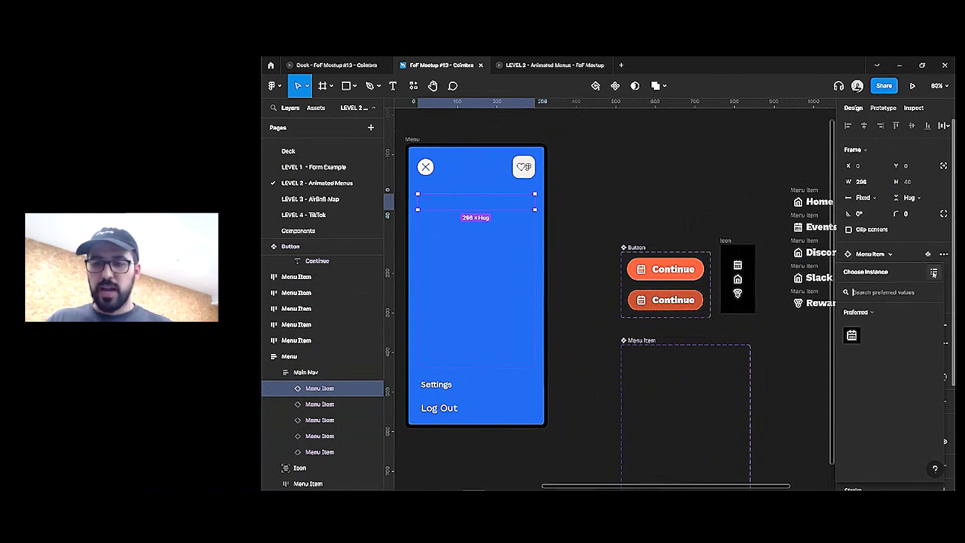
left_click(580, 184)
scroll(644, 291, "down", 3)
scroll(644, 291, "right", 2)
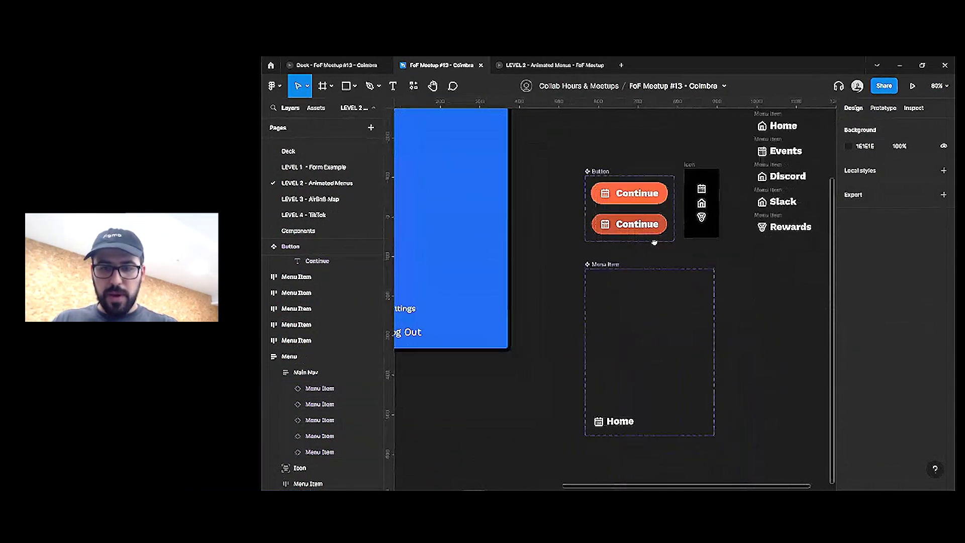
left_click(644, 290)
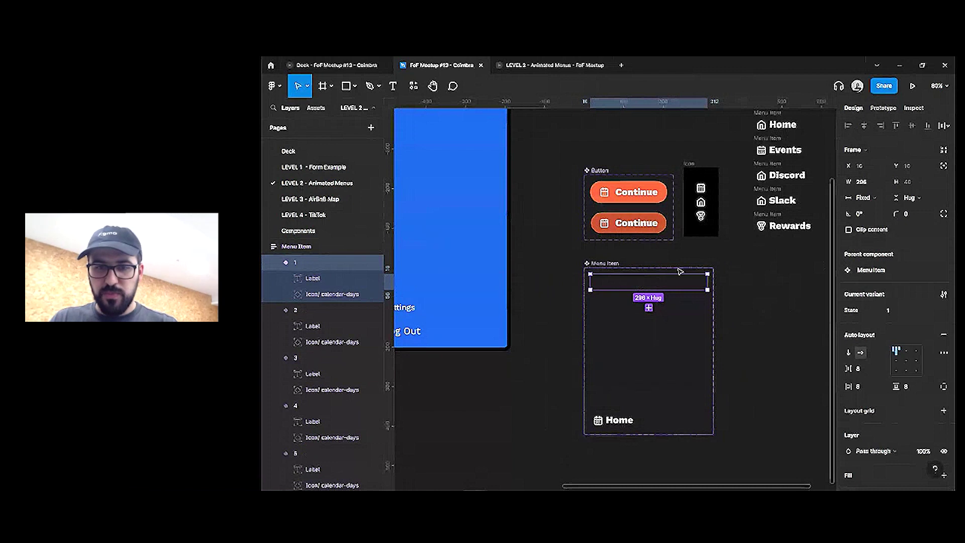
key("Escape")
left_click(928, 310)
scroll(523, 155, "up", 2)
scroll(523, 155, "left", 2)
left_click(524, 155)
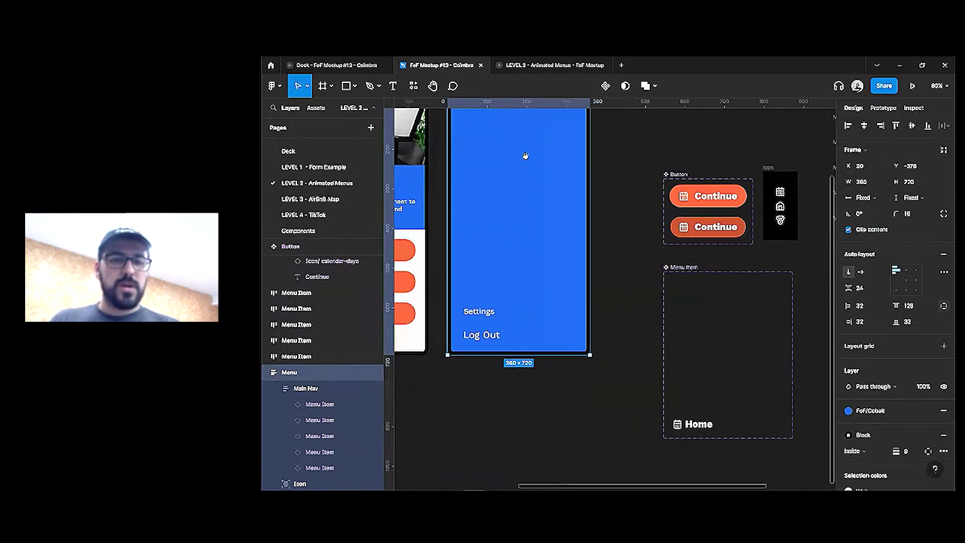
left_click(480, 186)
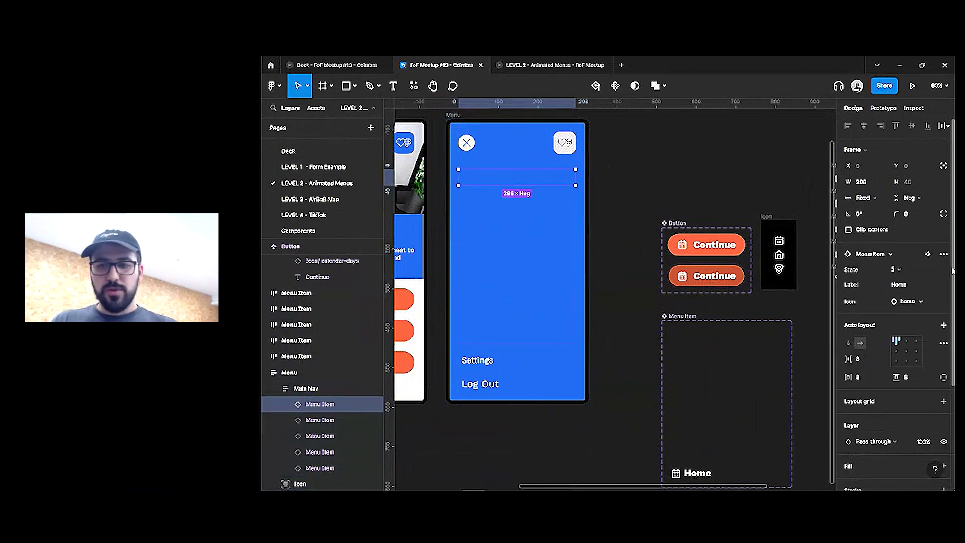
left_click(905, 336)
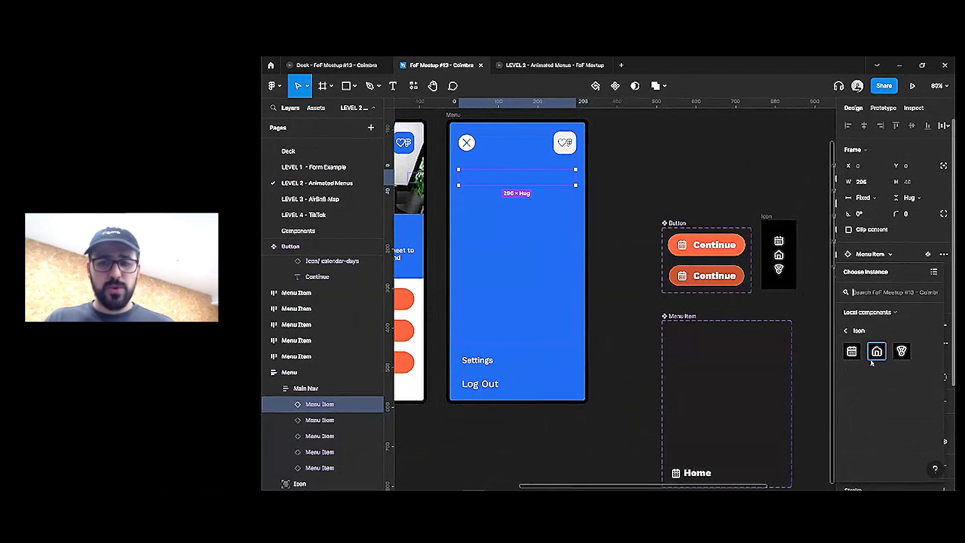
left_click(934, 271)
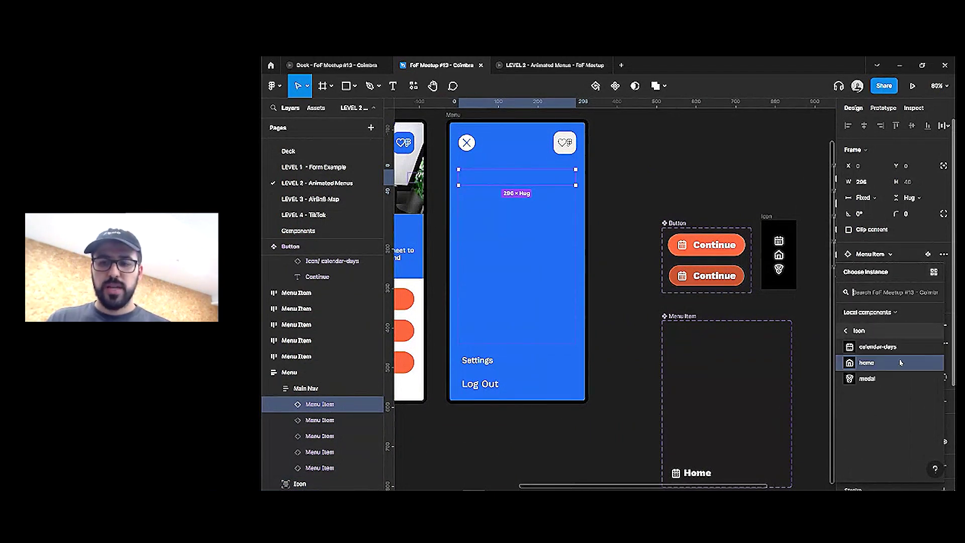
left_click(934, 271)
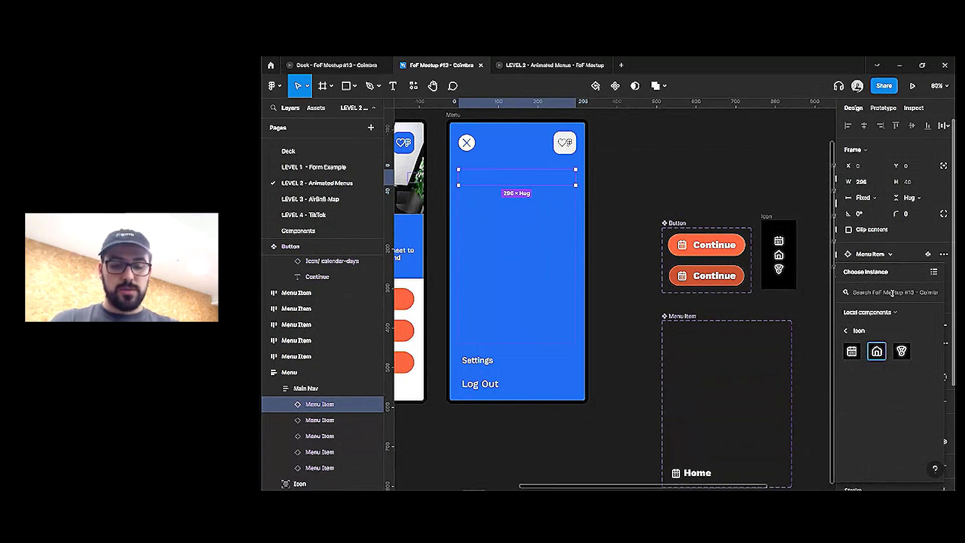
type("me")
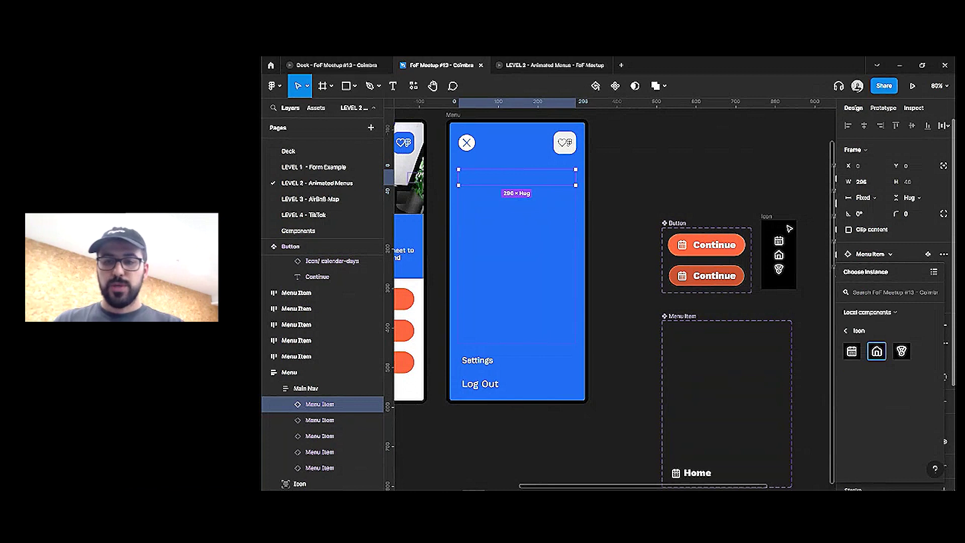
left_click(733, 187)
scroll(604, 194, "down", 2)
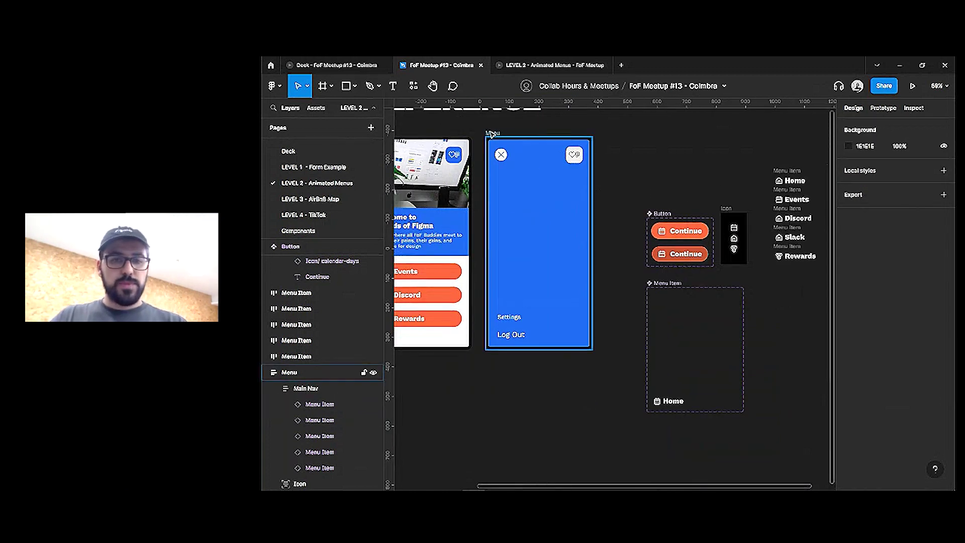
left_click(491, 133)
Present the Menu frame and reload the prototype tab to show the latest edits
left_click(913, 86)
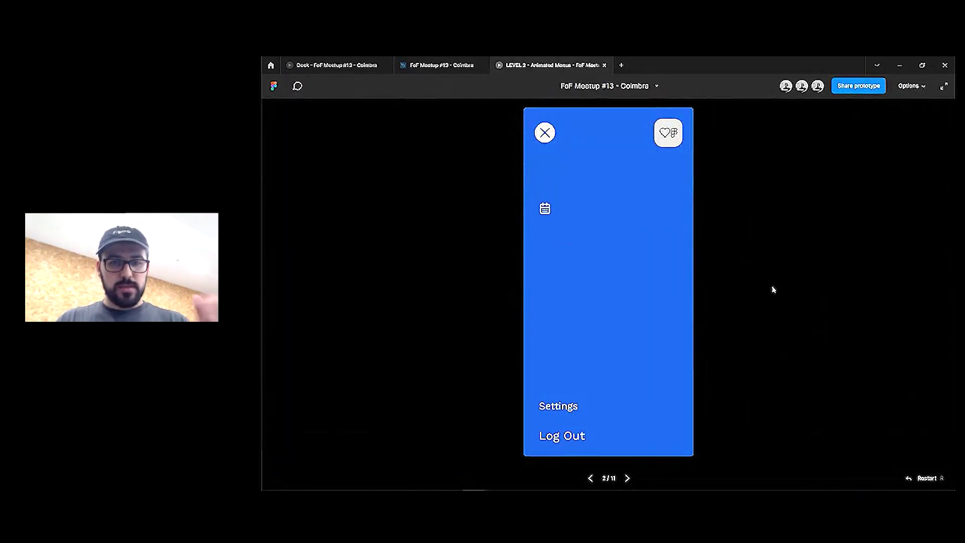
right_click(576, 72)
left_click(606, 104)
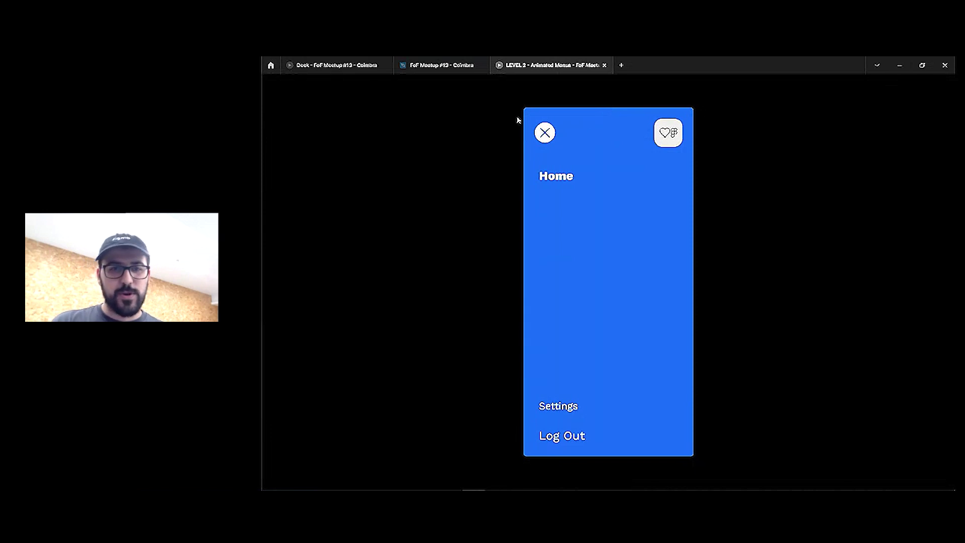
Test navigating from the menu to the home screen and back in the prototype
left_click(453, 68)
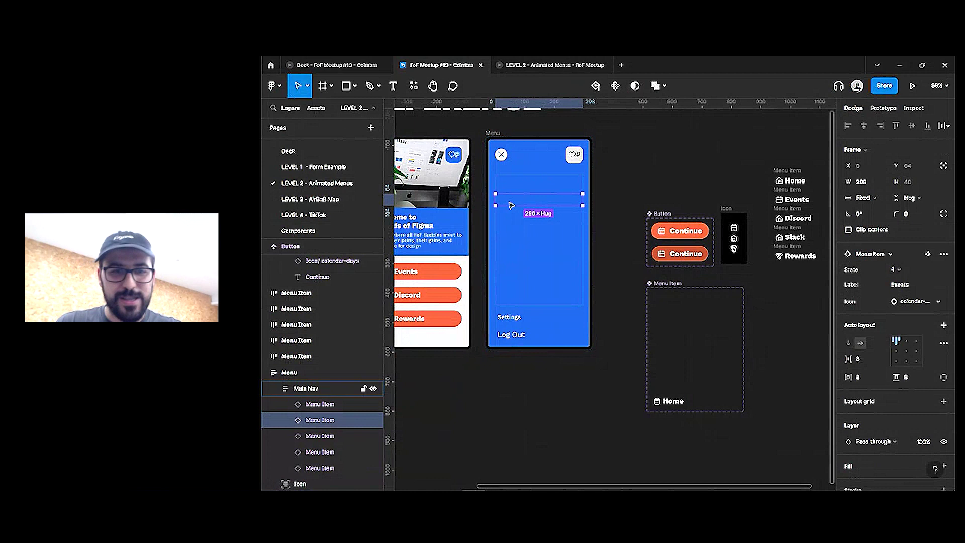
left_click(516, 72)
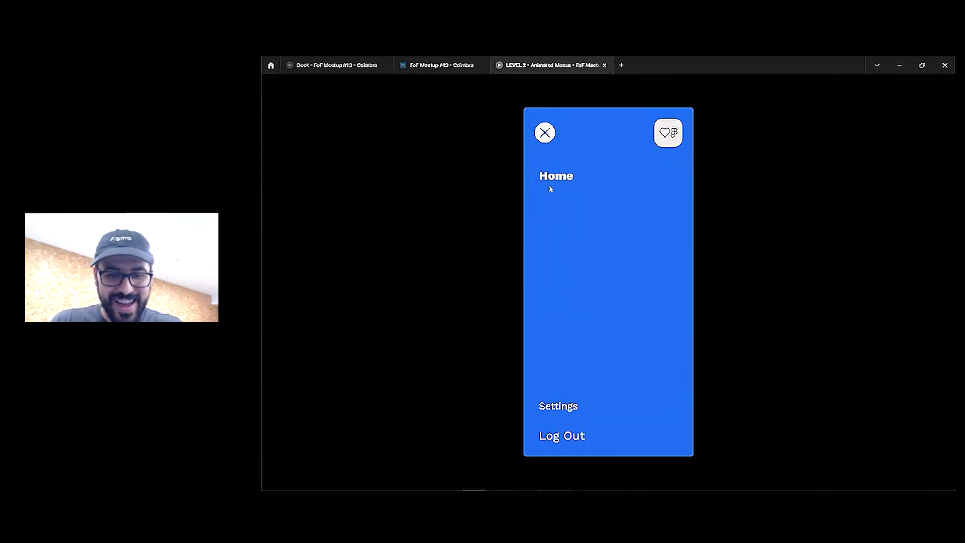
left_click(550, 190)
left_click(550, 189)
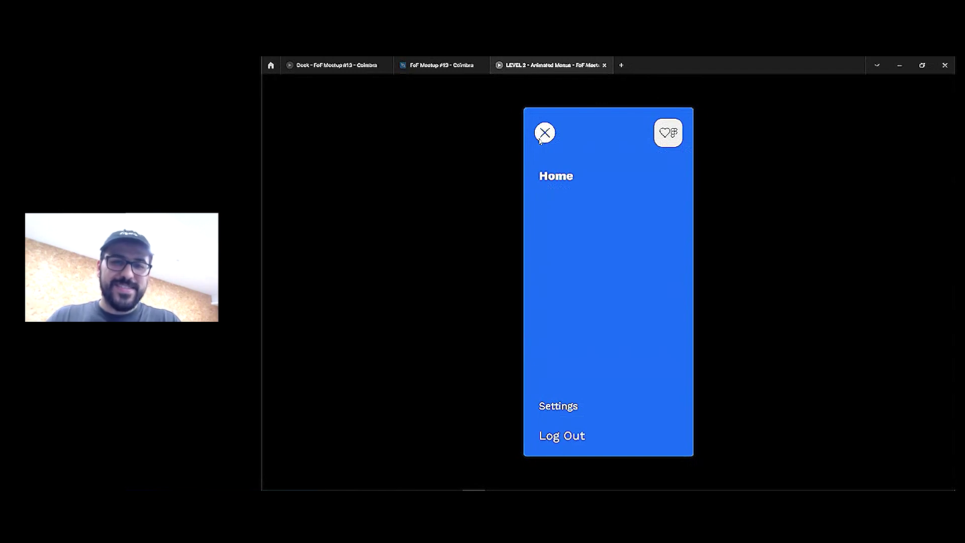
Inspect Menu Item variants 1 to 5 and their prototype interactions, then recheck the prototype
left_click(442, 64)
left_click(696, 306)
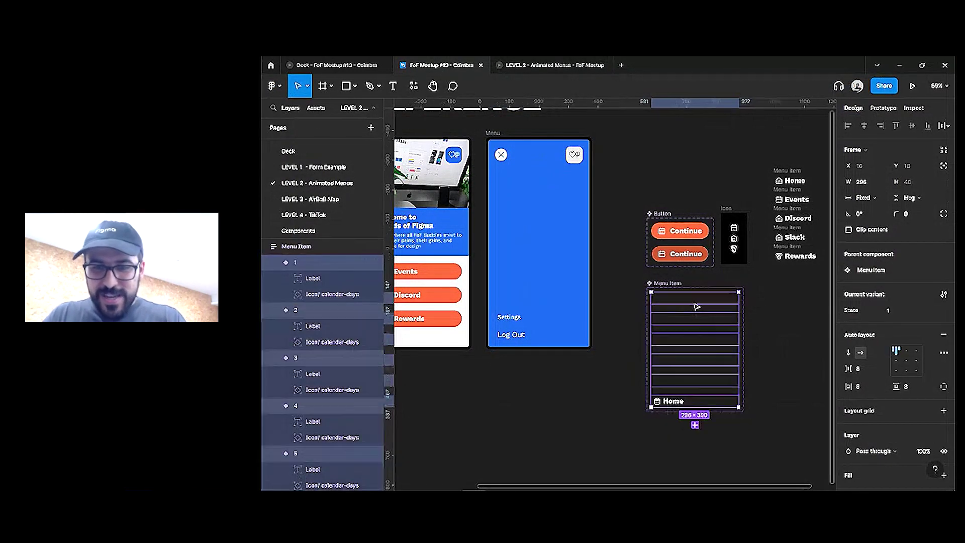
left_click(695, 301)
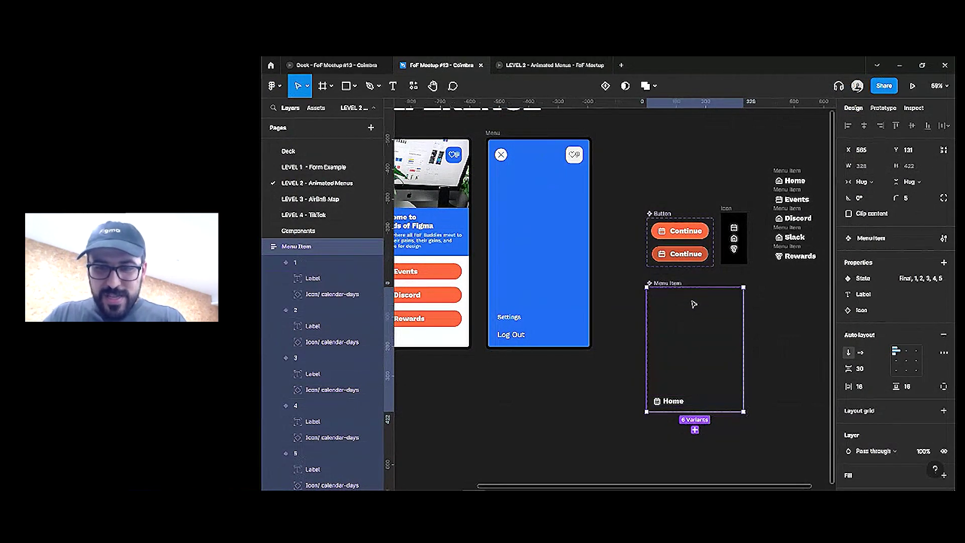
key("shift+e")
left_click(729, 319)
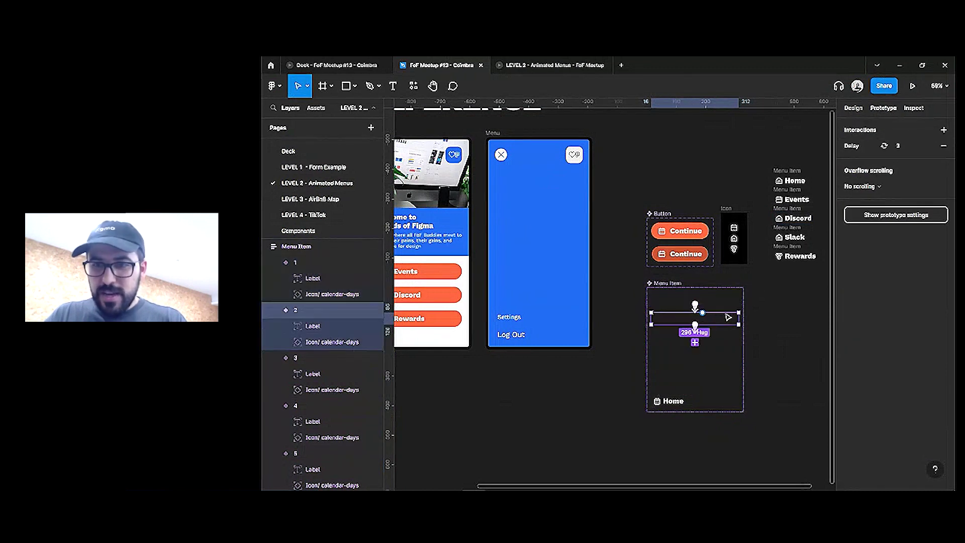
left_click(730, 339)
left_click(730, 360)
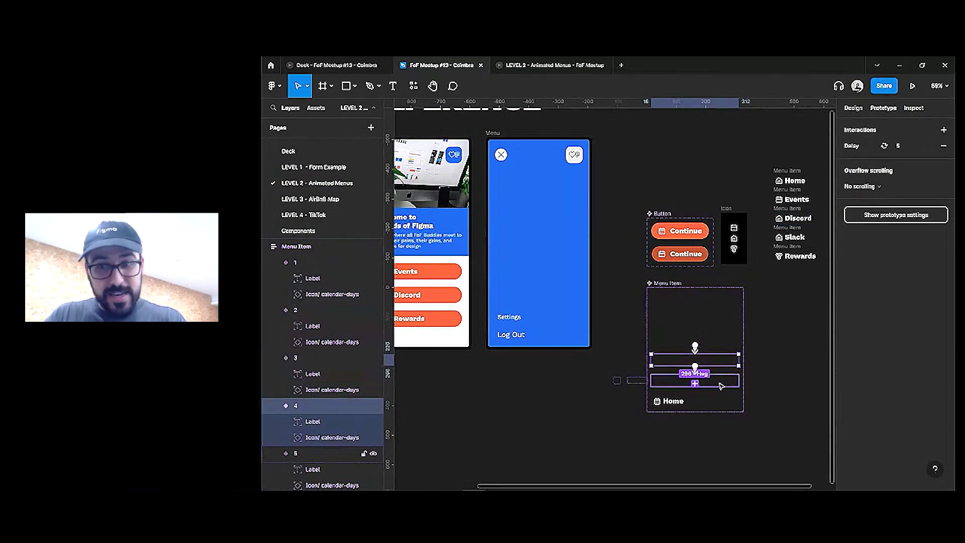
left_click(724, 384)
left_click(714, 321)
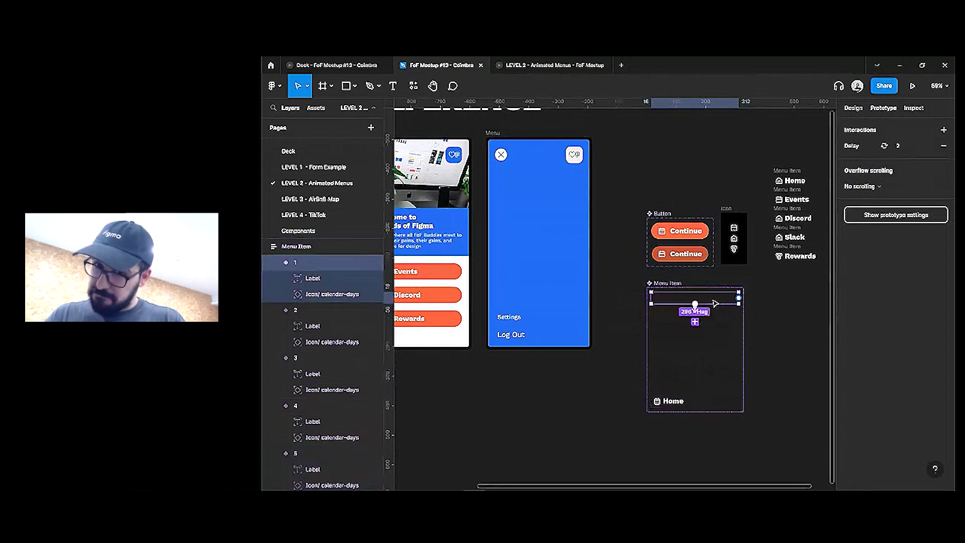
left_click(528, 182)
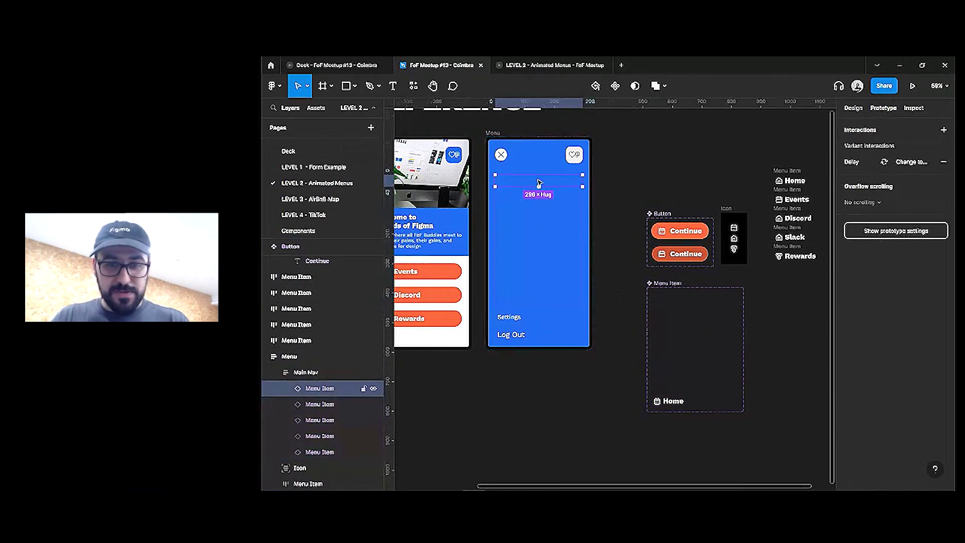
left_click(553, 65)
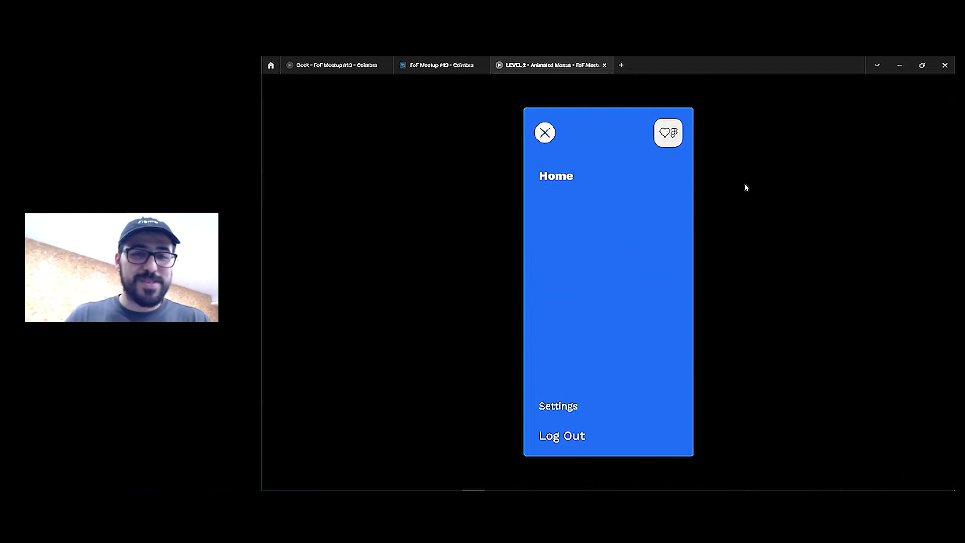
Set all five Main Nav menu items to state 5 and restart the prototype
left_click(433, 65)
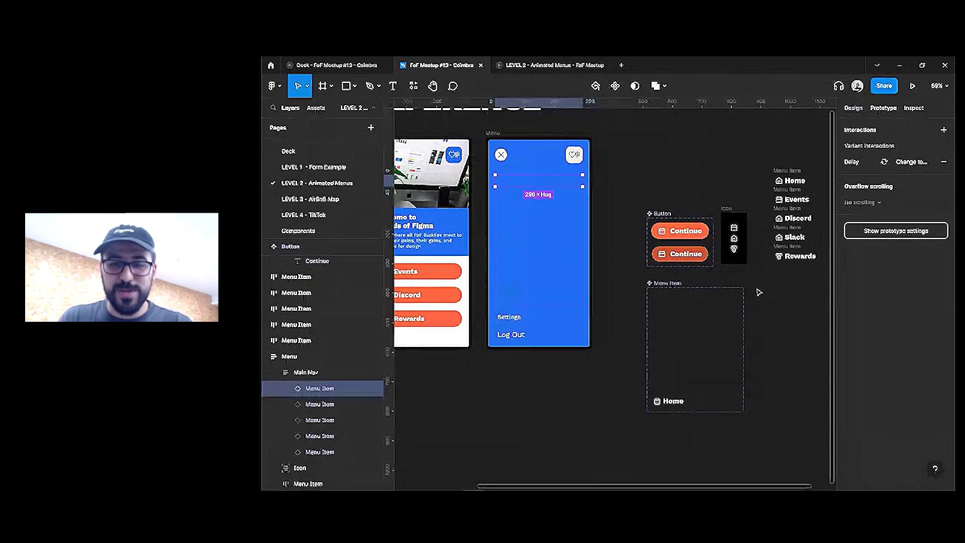
left_click(697, 302)
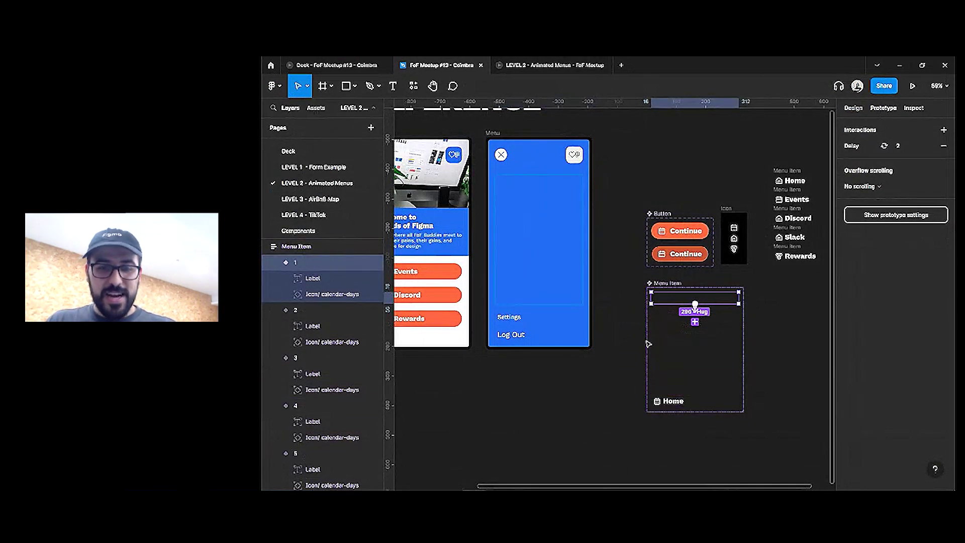
left_click(525, 187)
key("ctrl+a")
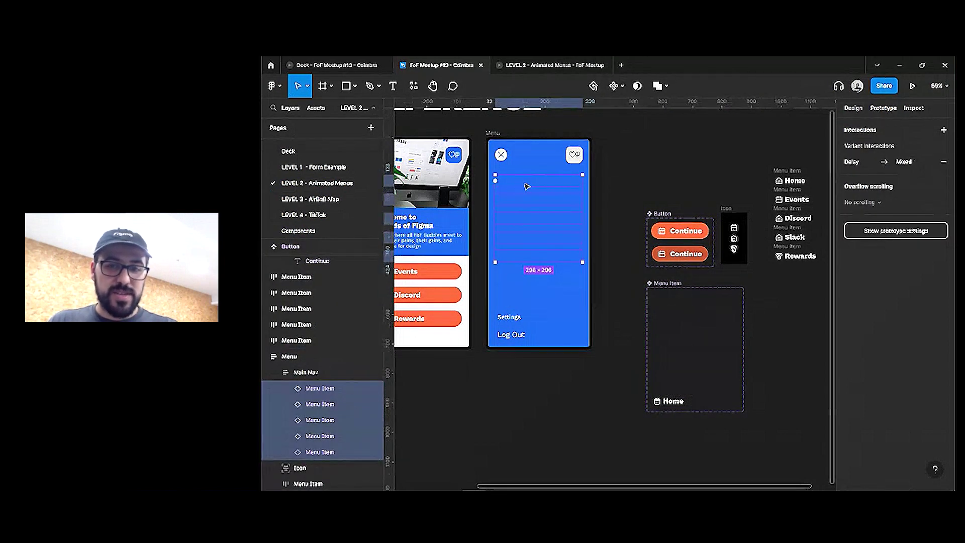
left_click(853, 108)
left_click(913, 271)
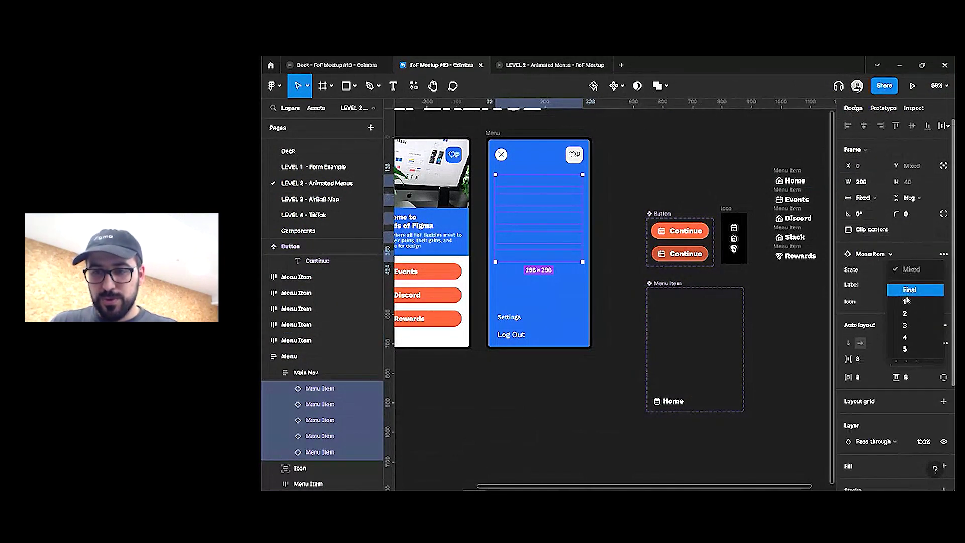
left_click(908, 350)
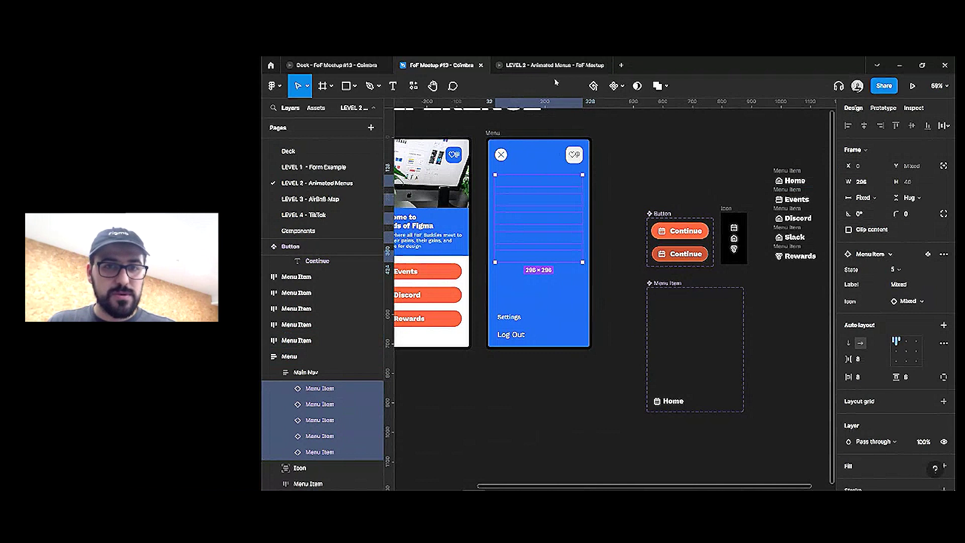
key("ctrl+Tab")
key("r")
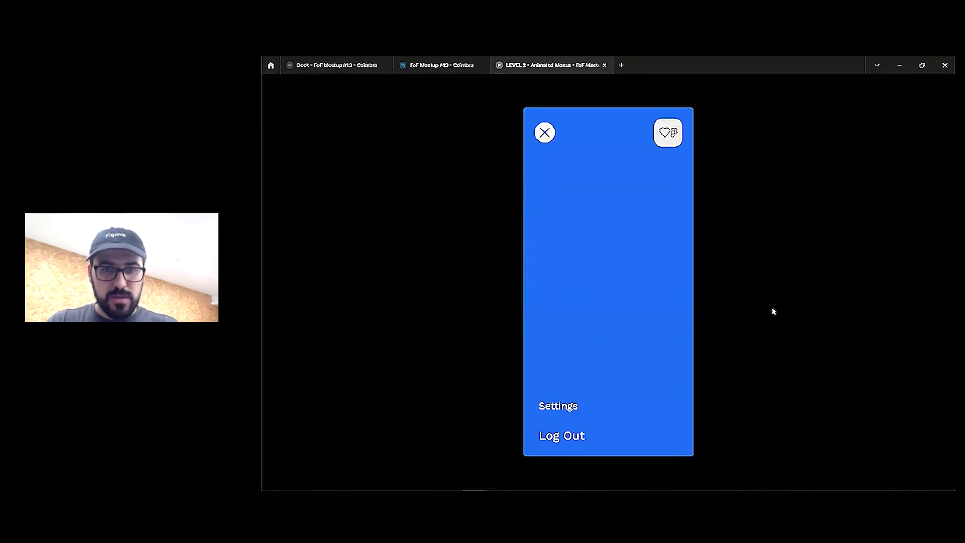
Rename the Main Nav item layers Home, Events, Discord, Slack and Rewards, checking the prototype menu
left_click(441, 65)
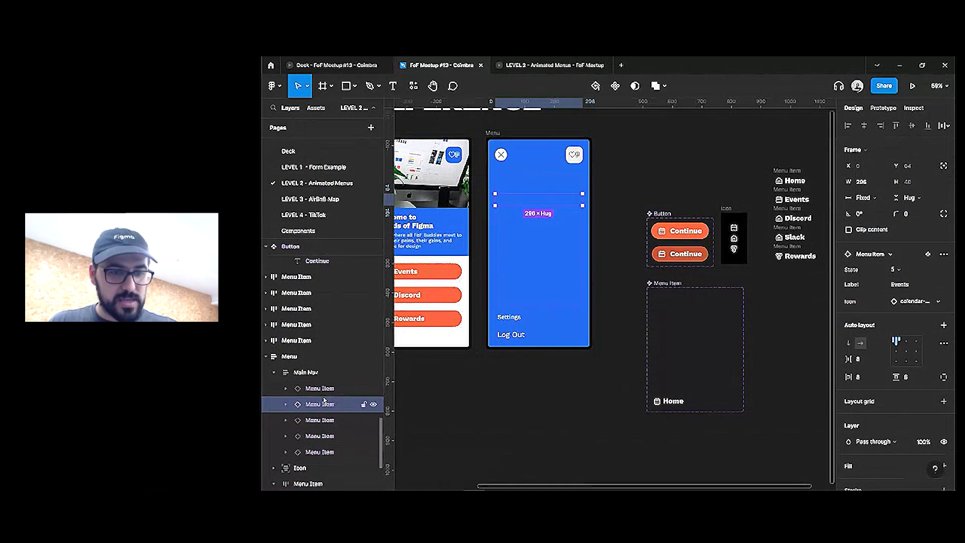
left_click(324, 436)
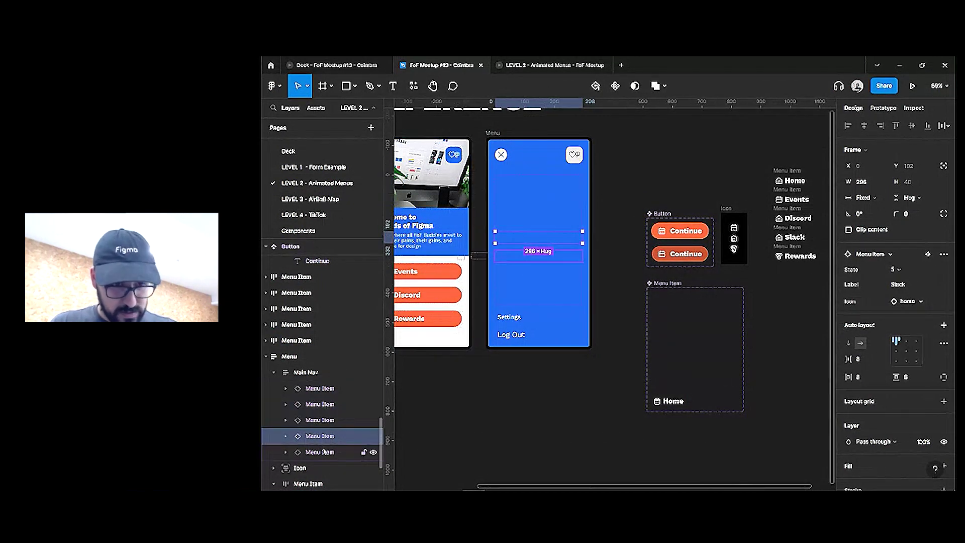
double_click(325, 452)
double_click(327, 390)
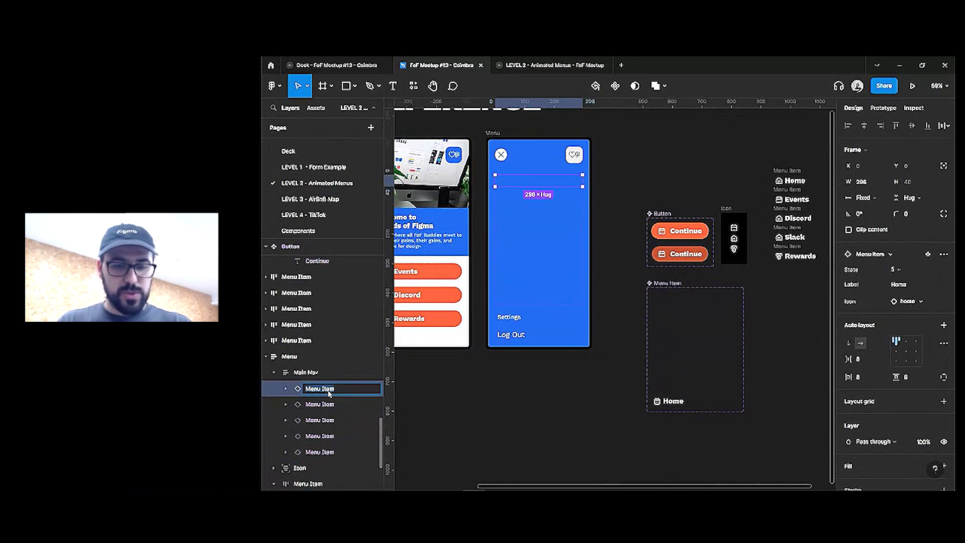
double_click(335, 405)
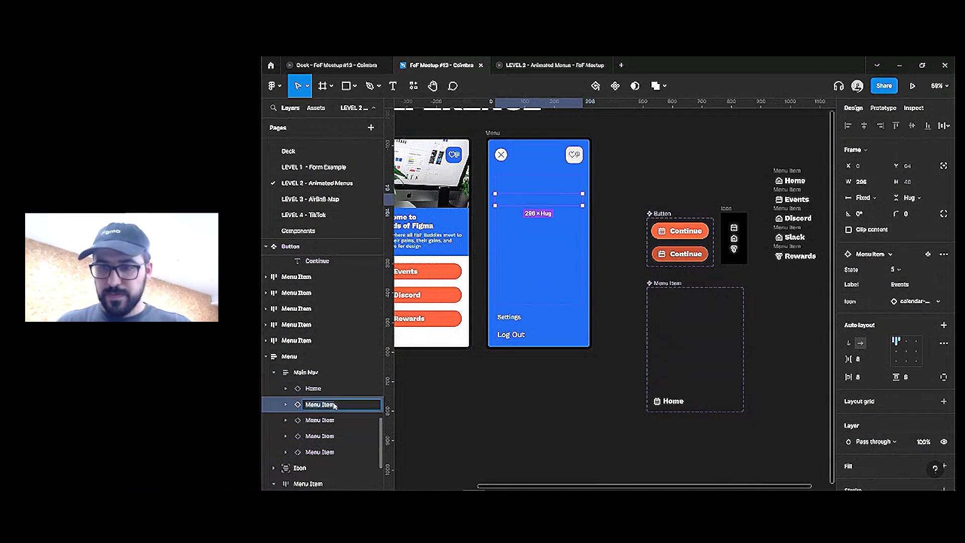
double_click(343, 421)
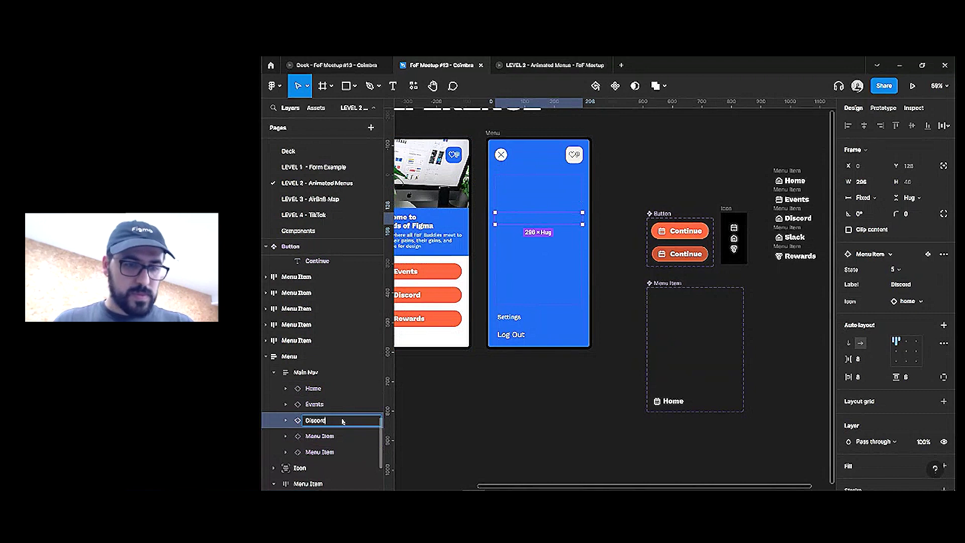
double_click(330, 435)
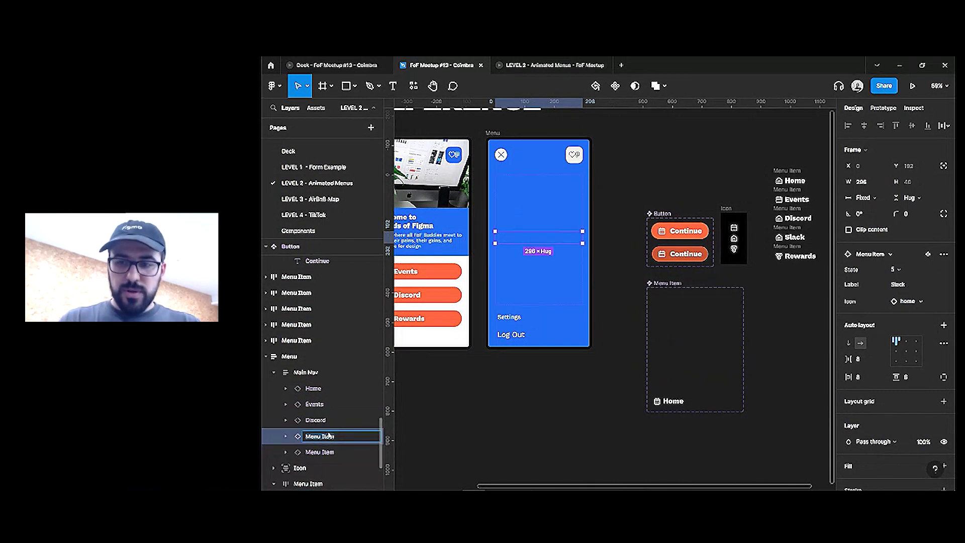
key("Return")
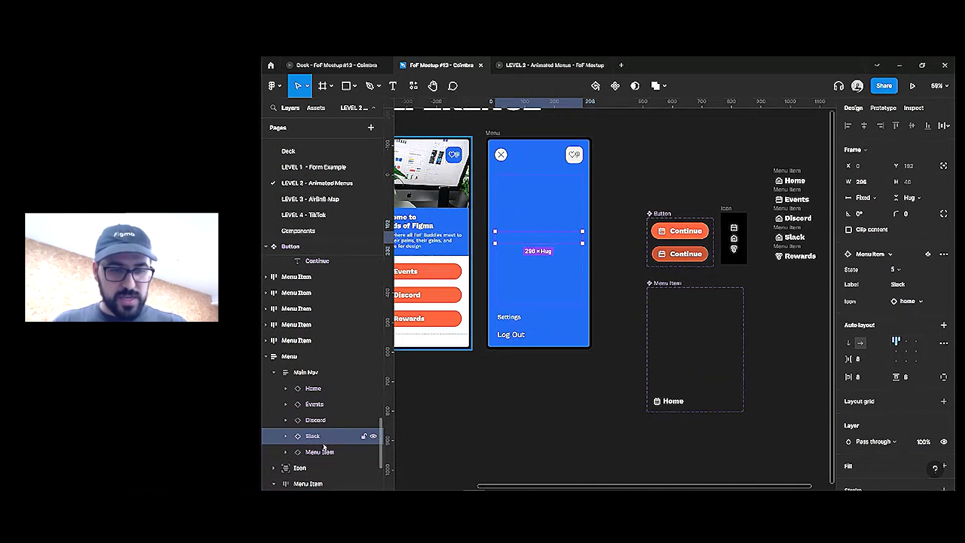
double_click(322, 452)
type("Rewards")
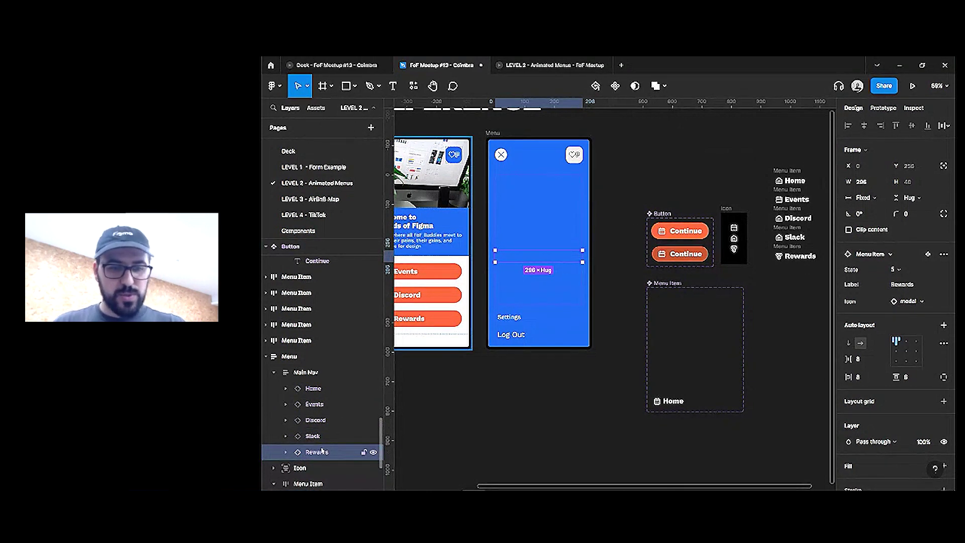
left_click(550, 65)
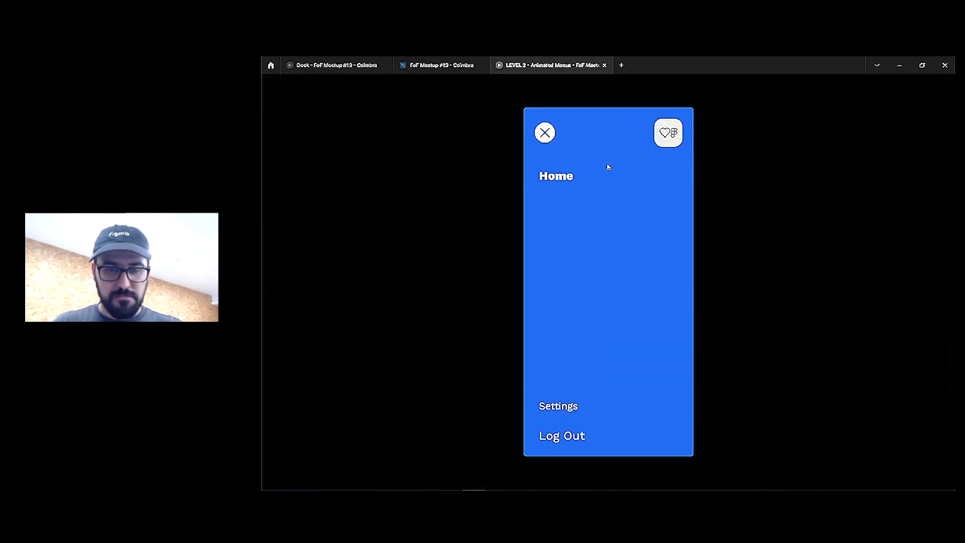
left_click(441, 65)
Check Main Nav's height sizing options, leaving them unchanged
left_click(553, 210)
left_click(578, 181)
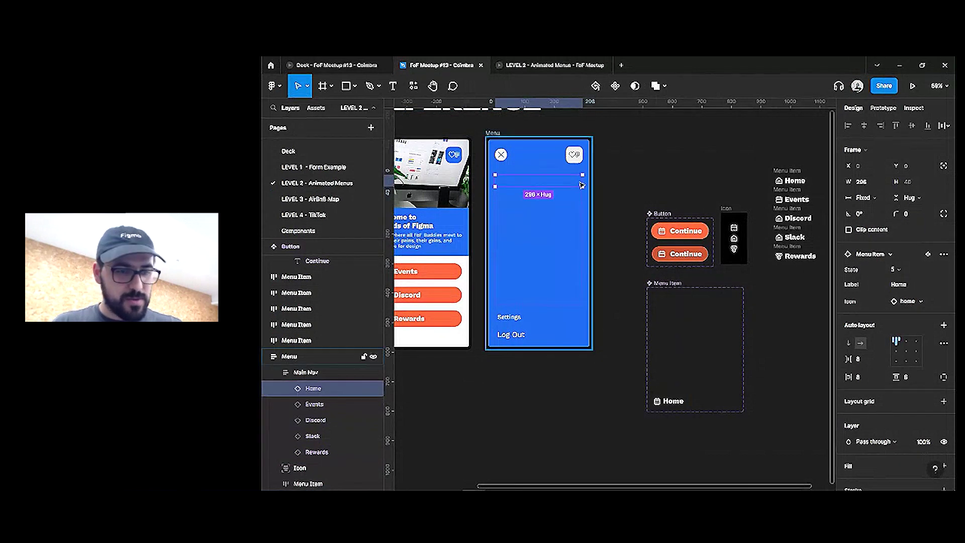
left_click(306, 372)
left_click(907, 197)
left_click(900, 196)
Set all five Main Nav menu items to Fixed height and verify them in the prototype
double_click(544, 192)
key("ctrl+a")
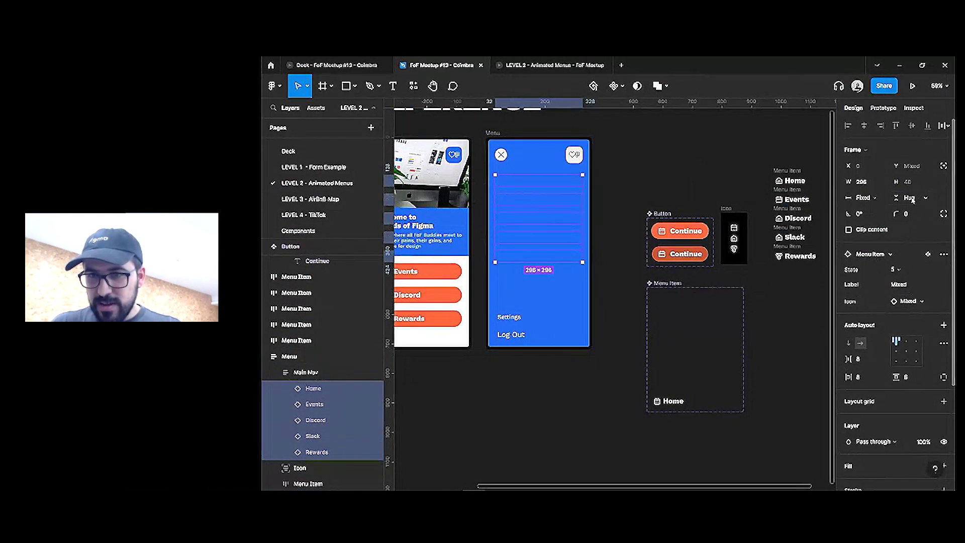
left_click(908, 197)
left_click(910, 210)
left_click(905, 201)
left_click(905, 185)
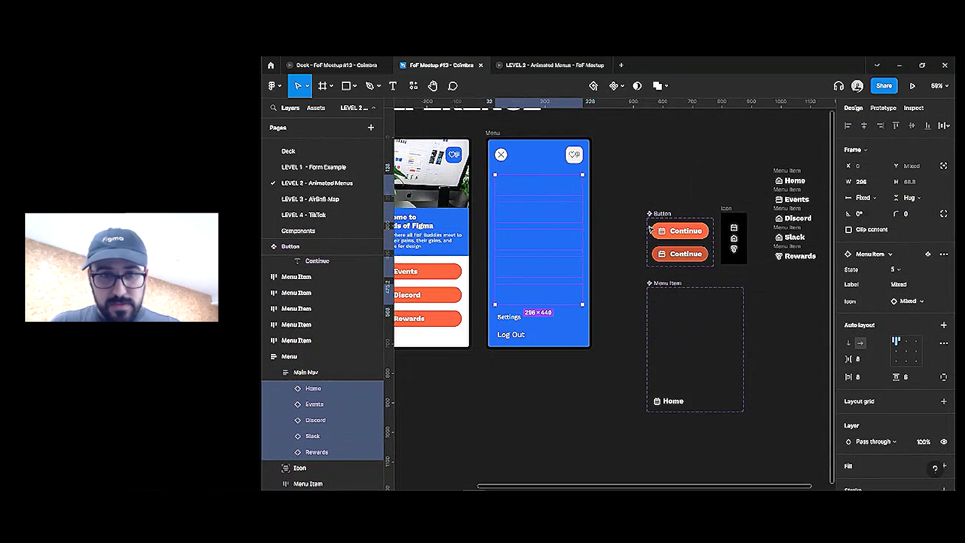
left_click(908, 198)
left_click(905, 186)
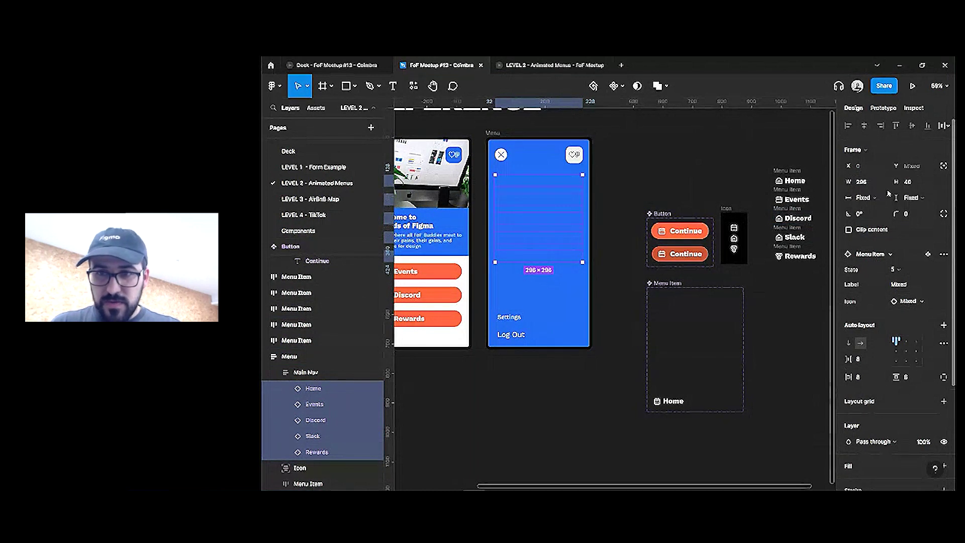
left_click(533, 74)
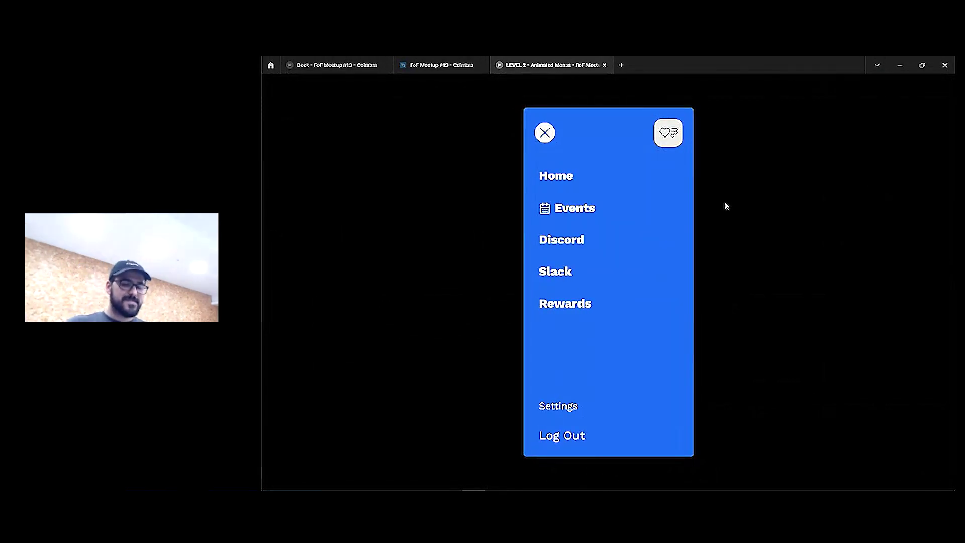
left_click(453, 65)
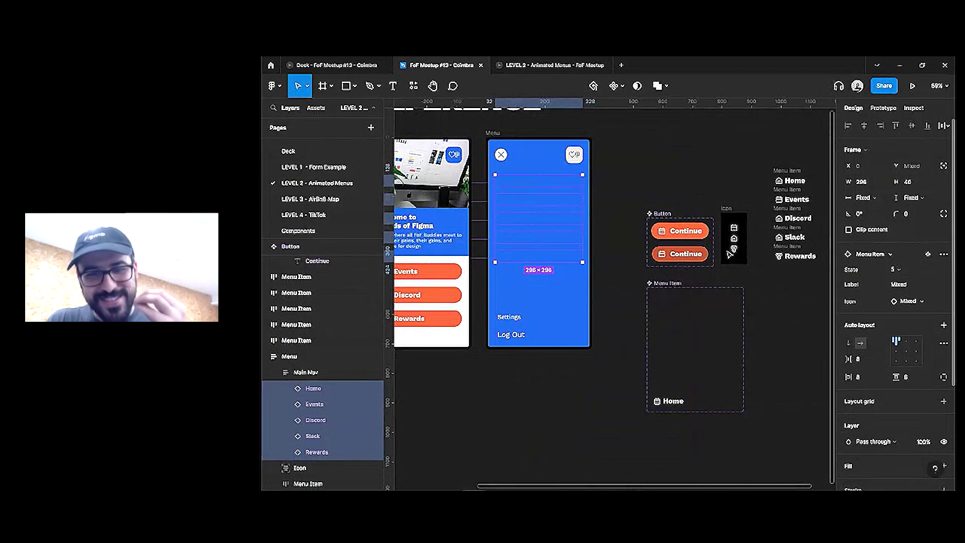
Set the Events, Discord, Slack and Rewards menu items to State 4
left_click(568, 199)
left_click(568, 221, "shift")
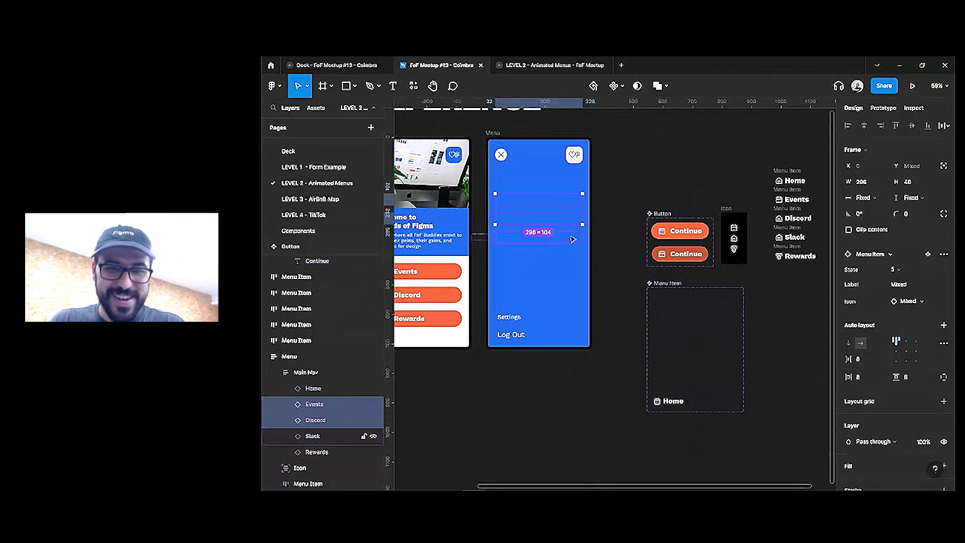
left_click(568, 237, "shift")
left_click(568, 256, "shift")
left_click(900, 269)
left_click(905, 257)
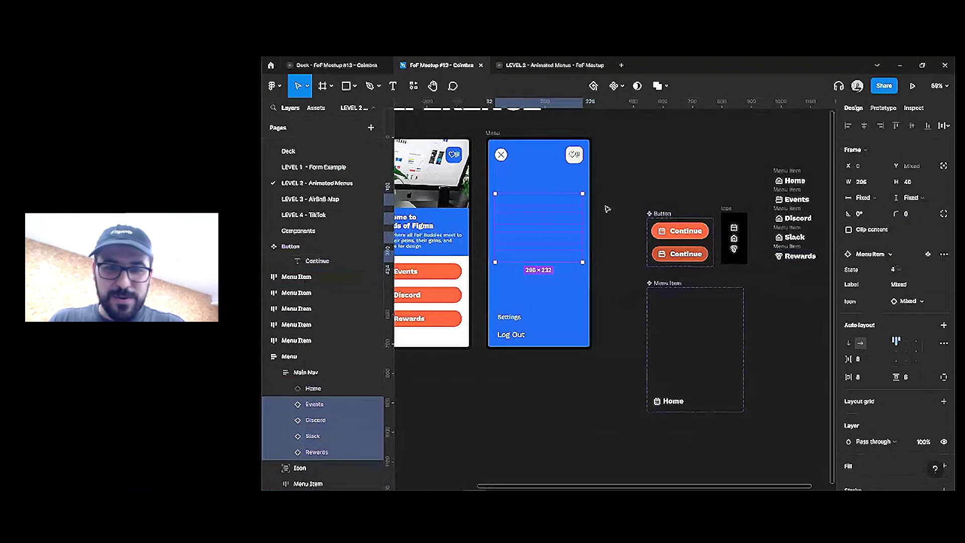
Narrow the selection step by step to give Discord State 3, Slack State 2, Rewards State 1
left_click(556, 201, "shift")
left_click(903, 267)
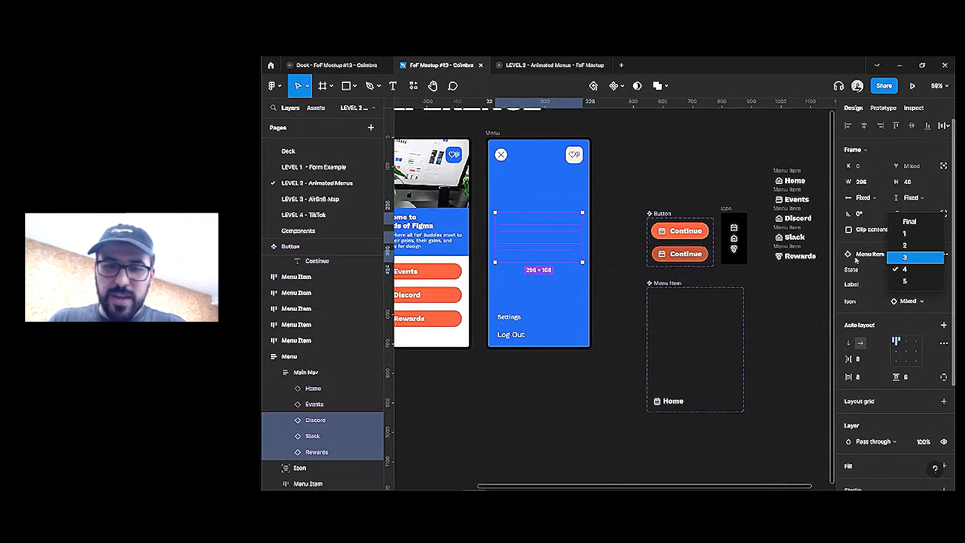
key("Return")
left_click(562, 221, "shift")
left_click(900, 269)
left_click(905, 262)
left_click(543, 242, "shift")
left_click(900, 269)
left_click(905, 257)
Reload the prototype tab to preview the updated Menu screen
left_click(537, 67)
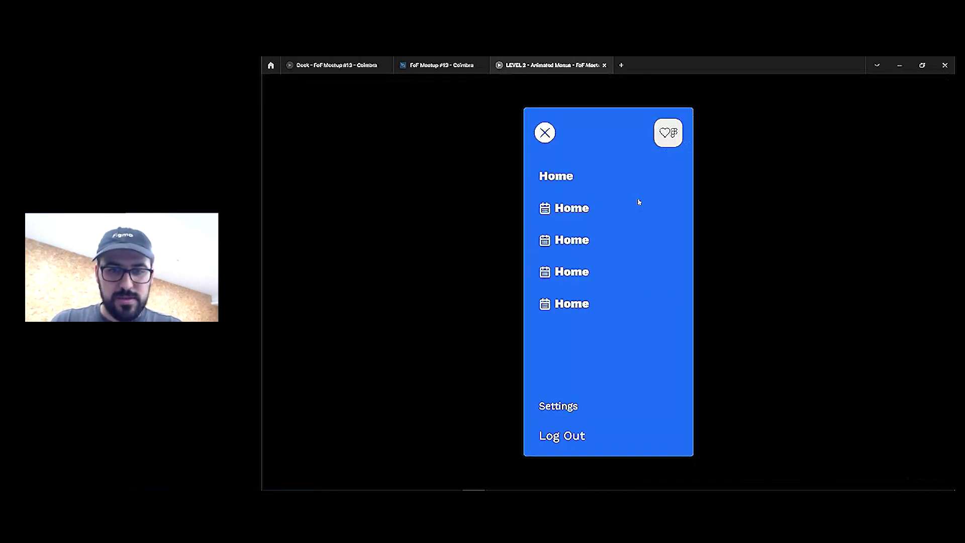
right_click(535, 61)
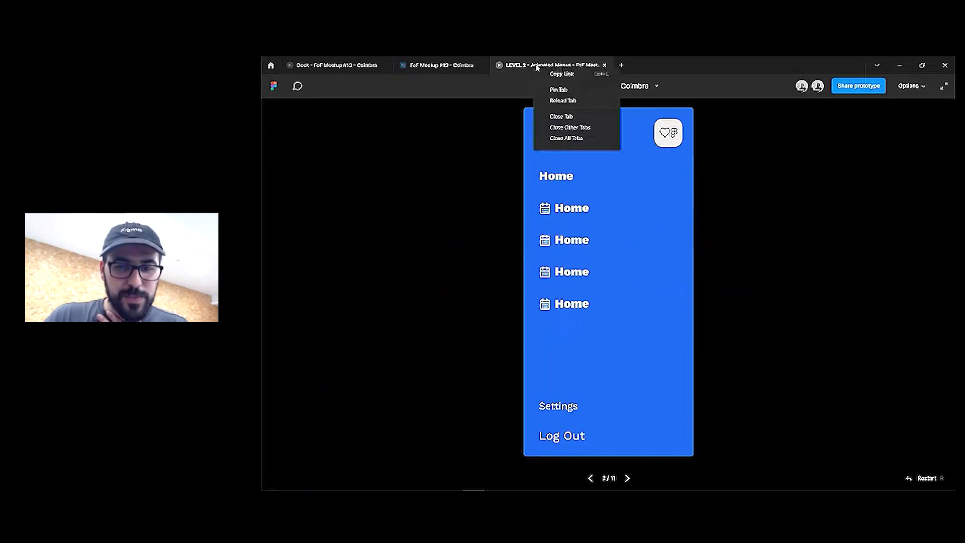
left_click(564, 101)
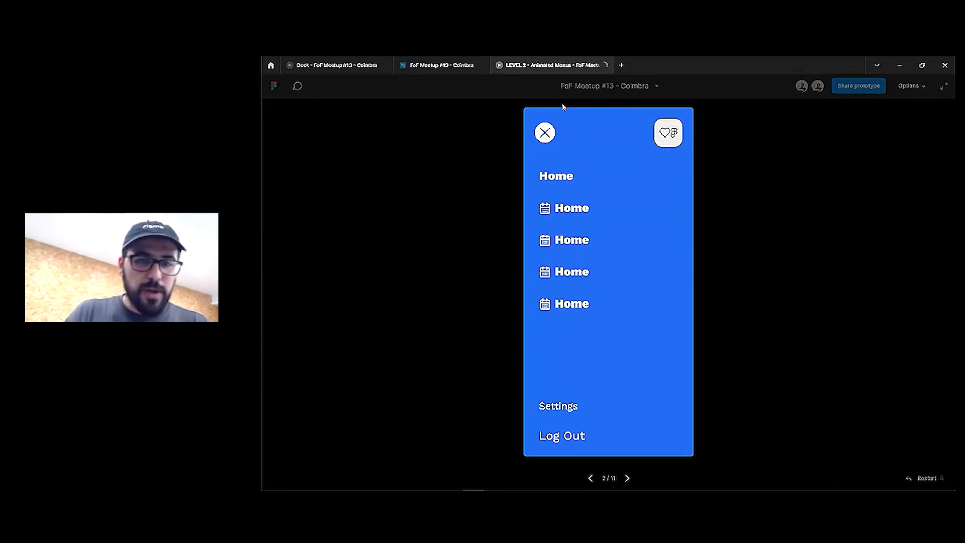
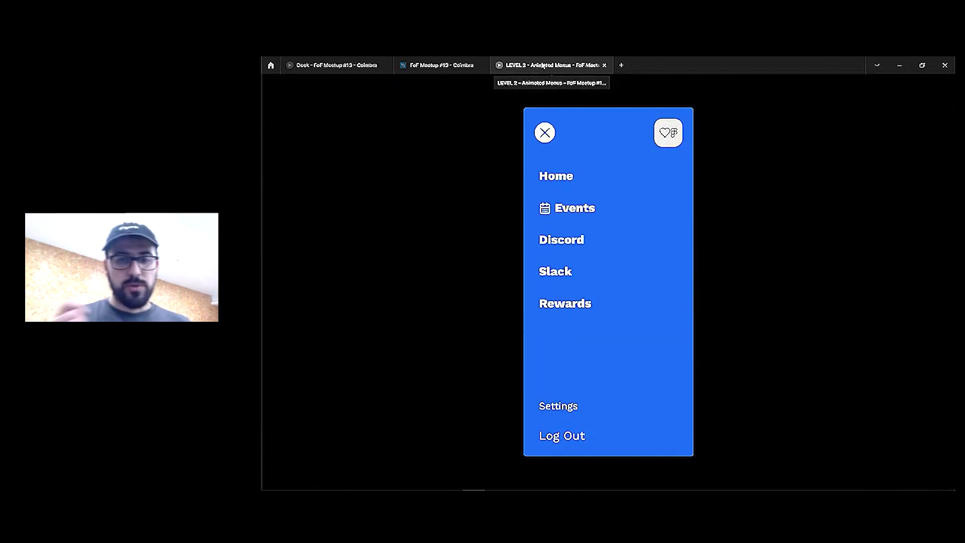
Leave the LEVEL 2 – Animated Menus preview for the FoF Meetup #13 - Coimbra file
left_click(452, 65)
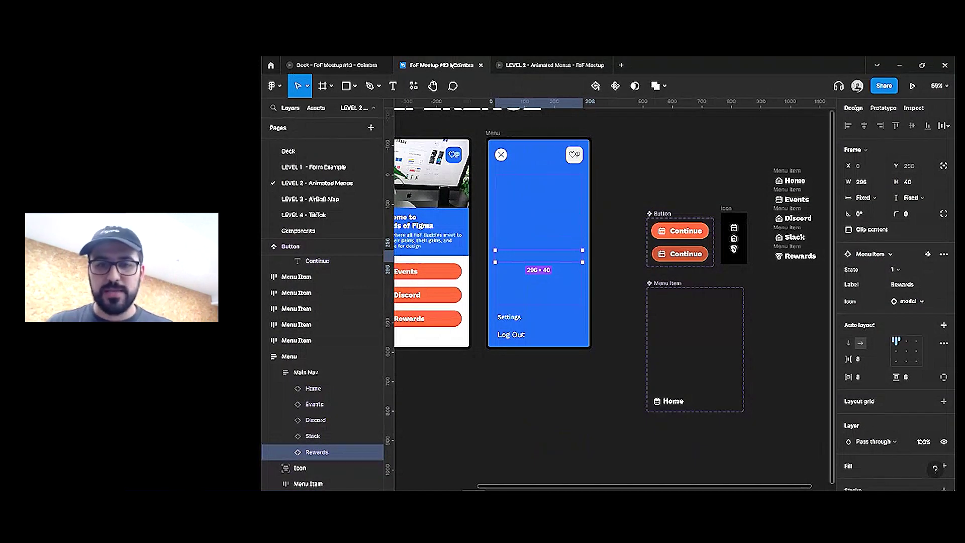
Set all five Main Nav menu items to the Final state
key("ctrl+a")
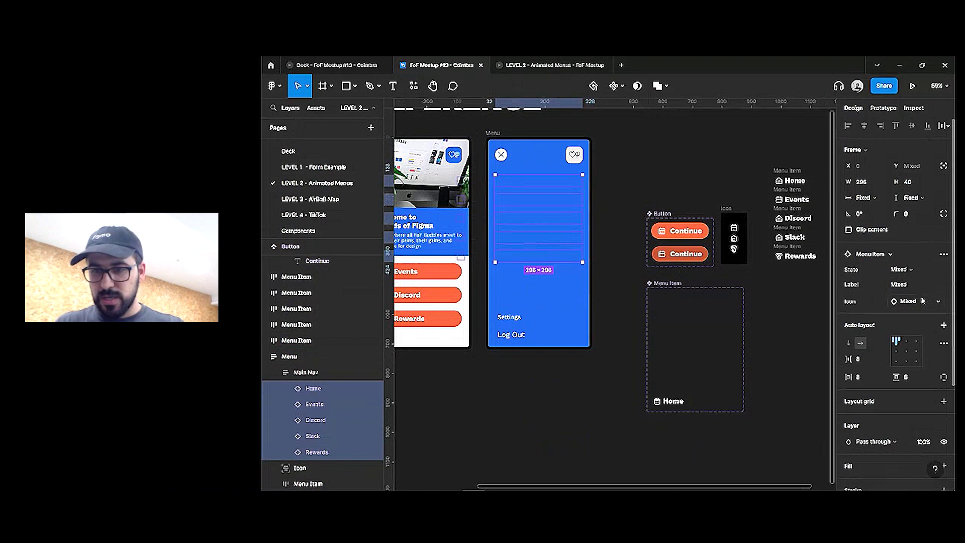
left_click(903, 269)
left_click(913, 286)
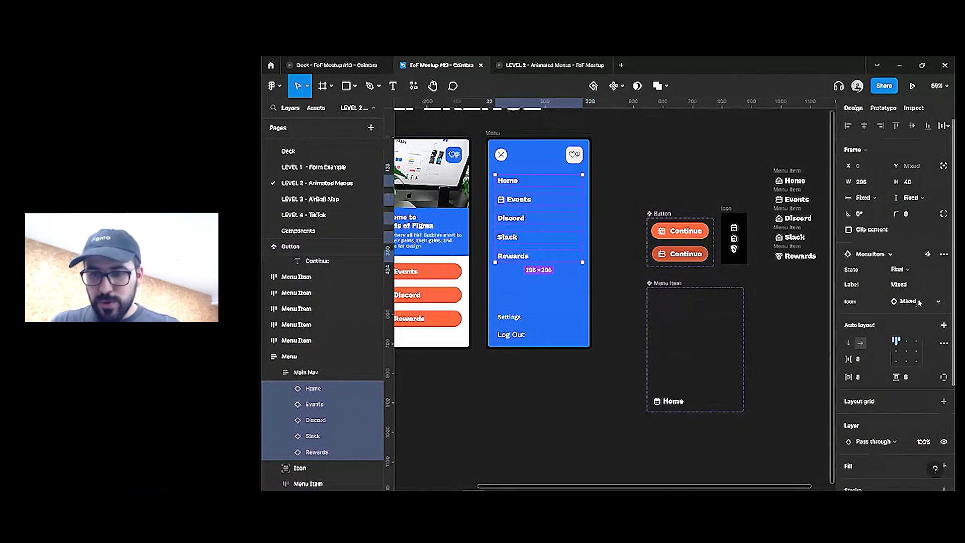
Locate the icon layer inside the Menu Item component's Final variant
left_click(550, 255)
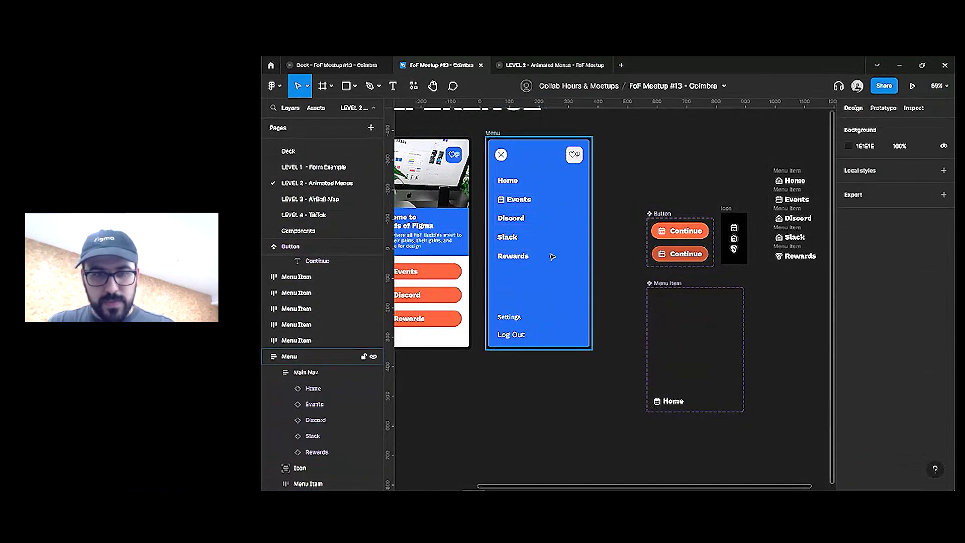
left_click(531, 258)
left_click(325, 388, "shift")
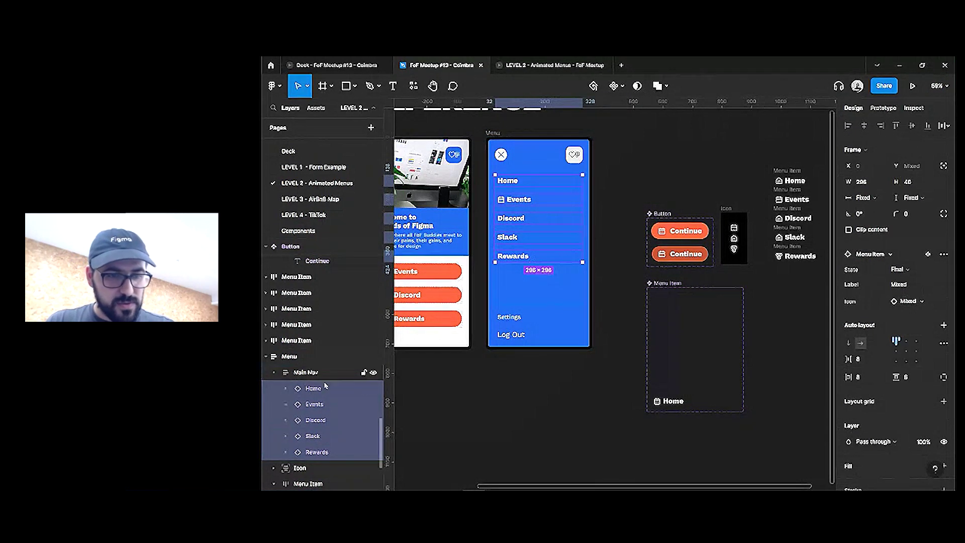
left_click(286, 389, "alt")
left_click(322, 404)
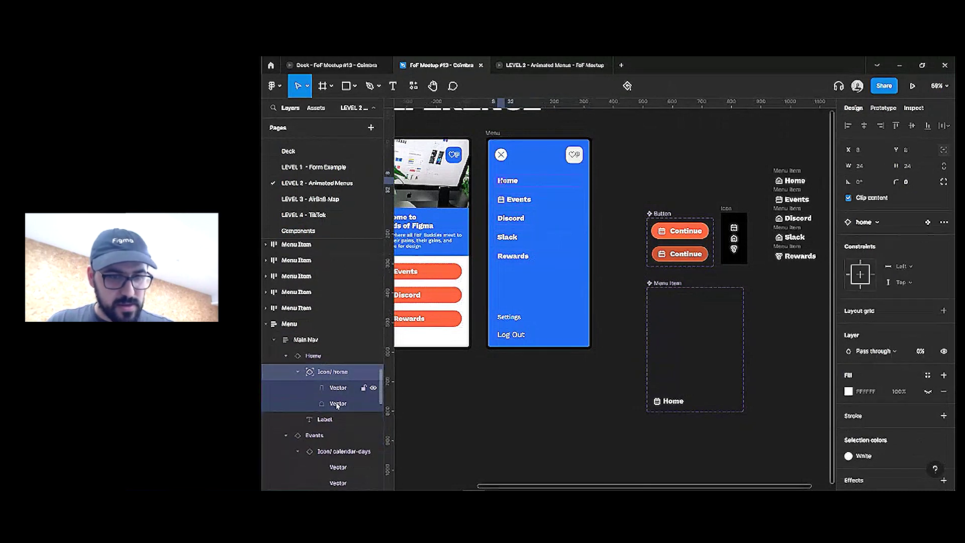
scroll(338, 406, "down", 3)
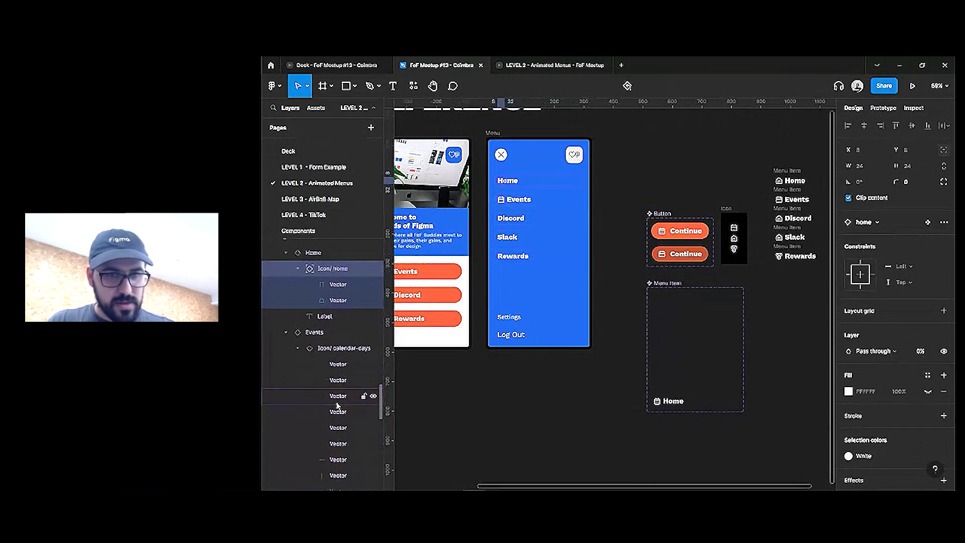
left_click(657, 401, "ctrl")
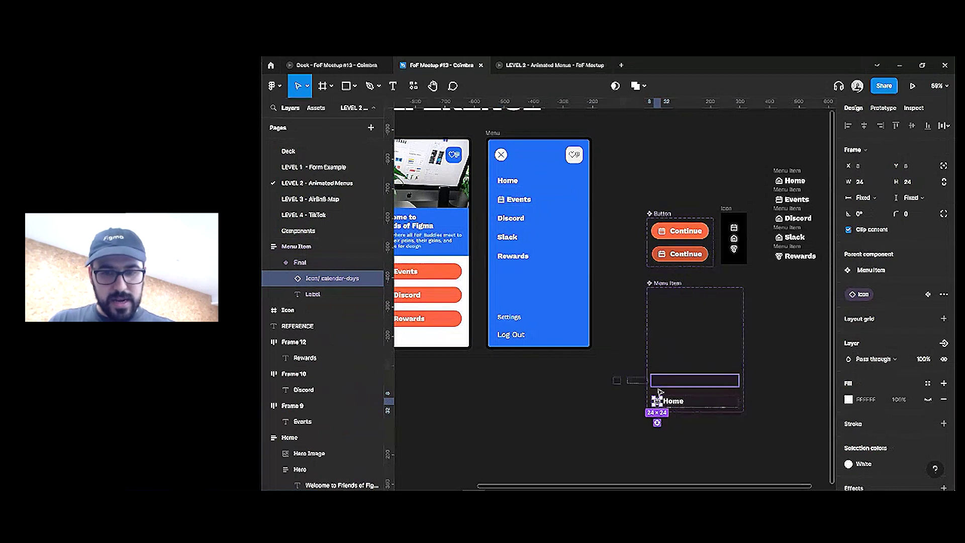
left_click(338, 266)
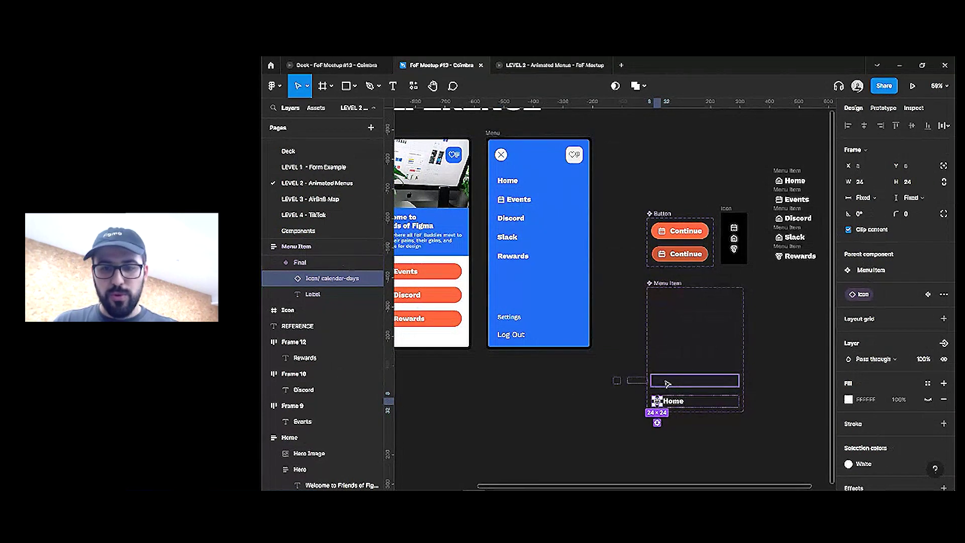
key("ctrl+d")
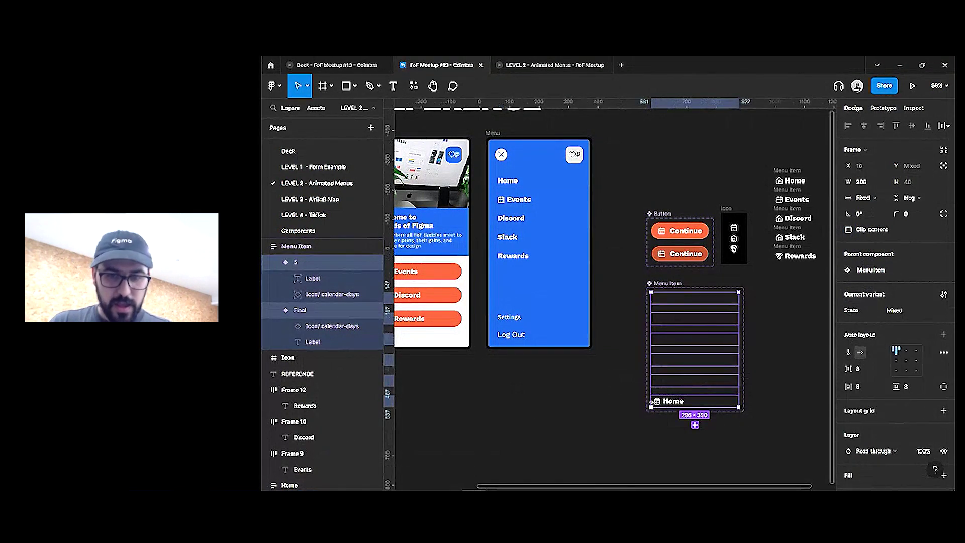
double_click(657, 401)
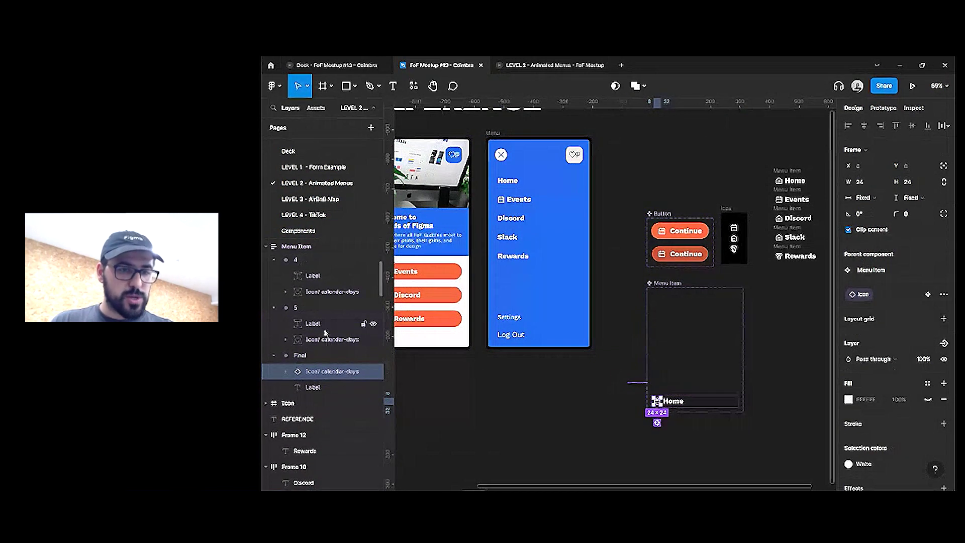
Batch-rename the icon layers of Menu Item variants 1–5 to 'Icon'
left_click(321, 340, "shift")
left_click(324, 292, "shift")
scroll(327, 327, "up", 2)
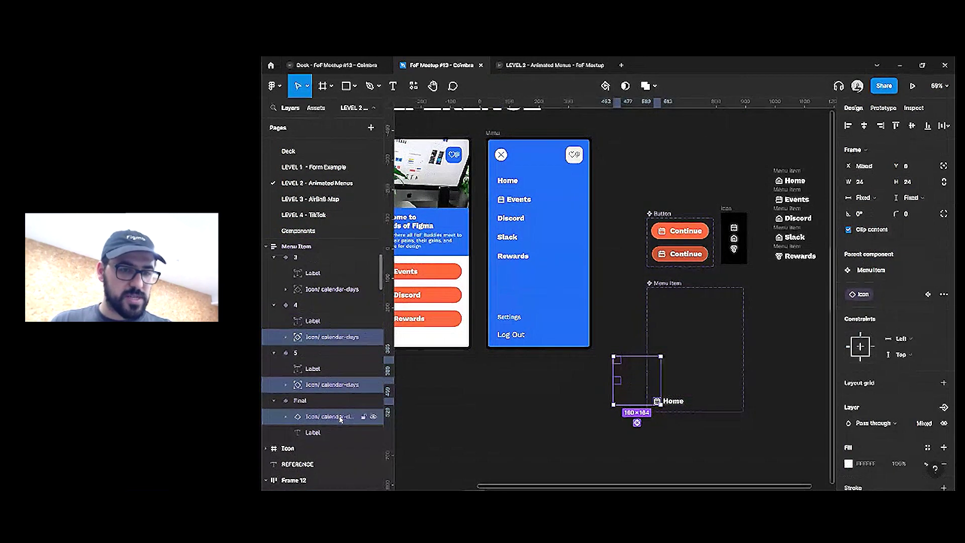
scroll(334, 375, "up", 1)
left_click(329, 335, "shift")
scroll(329, 341, "up", 1)
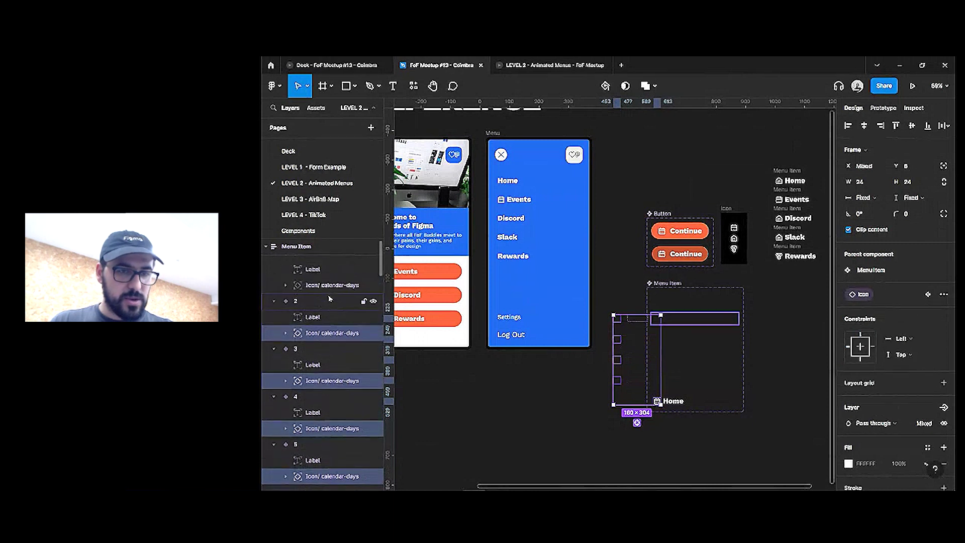
left_click(327, 342, "shift")
left_click(329, 295, "shift")
key("ctrl+r")
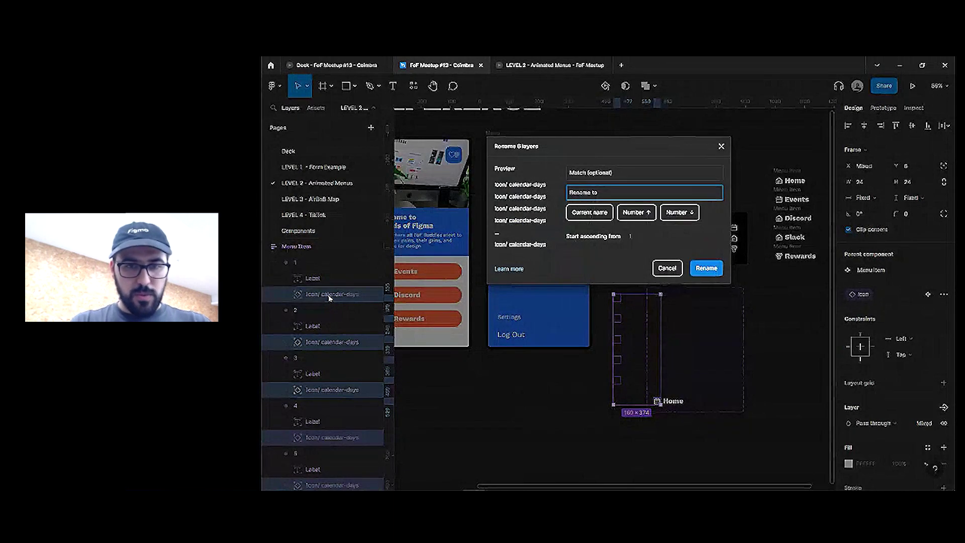
type("Icon")
key("Return")
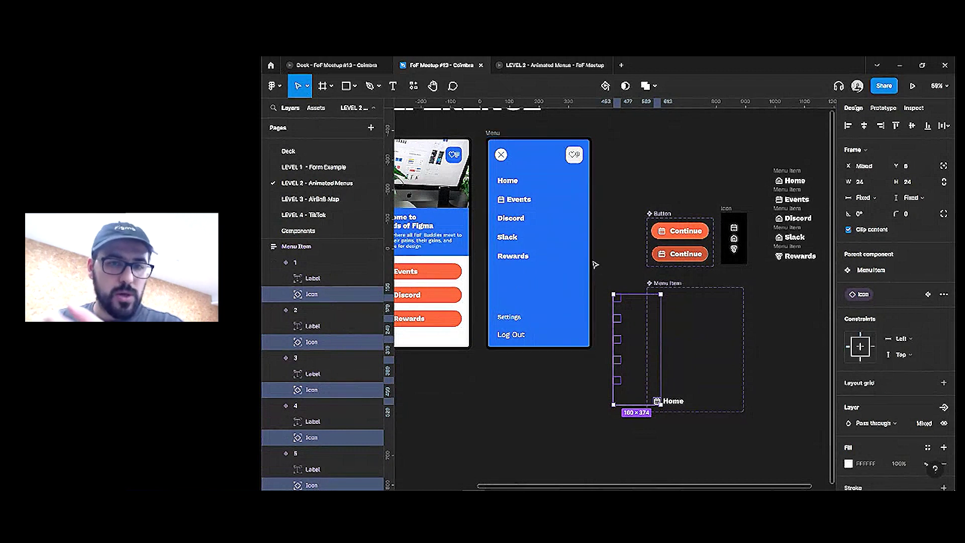
Rename the Home menu item's icon layer to 'Icon'
double_click(505, 201)
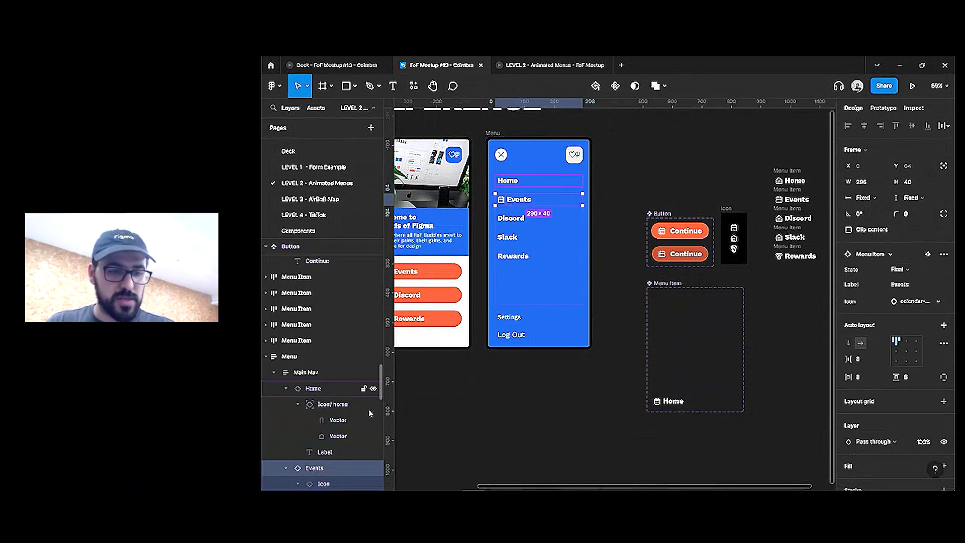
key("ctrl+a")
scroll(347, 382, "down", 2)
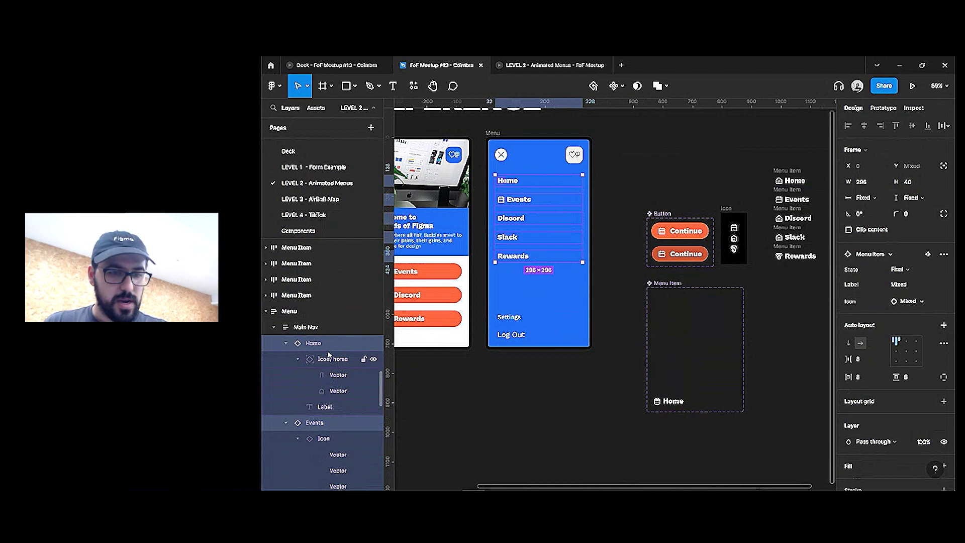
scroll(328, 355, "down", 2)
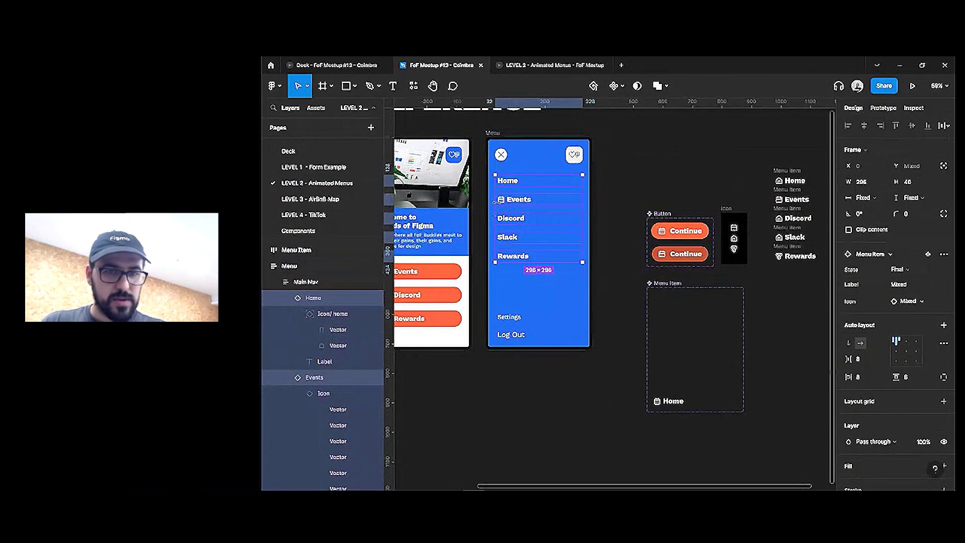
double_click(324, 313)
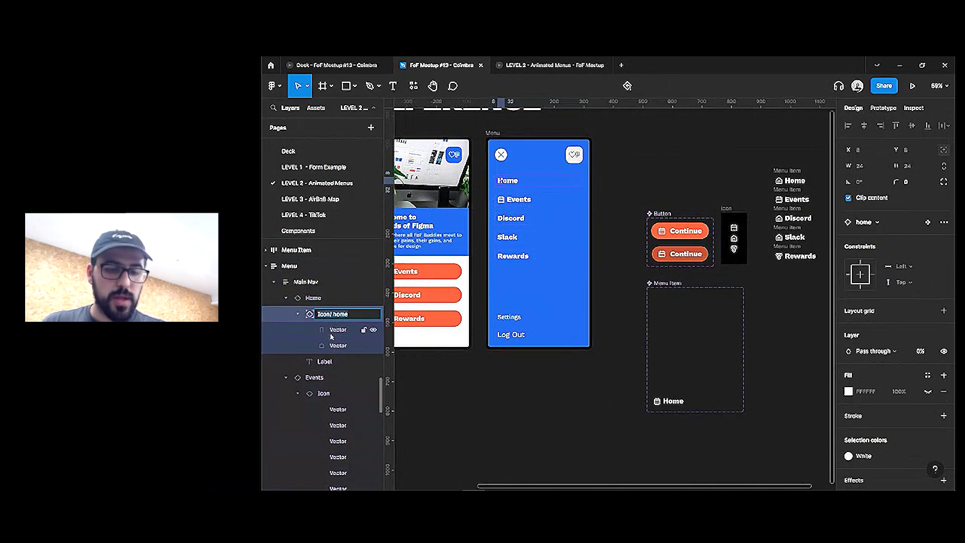
type("Icon")
key("Return")
Rename the Discord, Slack and Rewards icon layers to 'Icon'
scroll(329, 382, "down", 5)
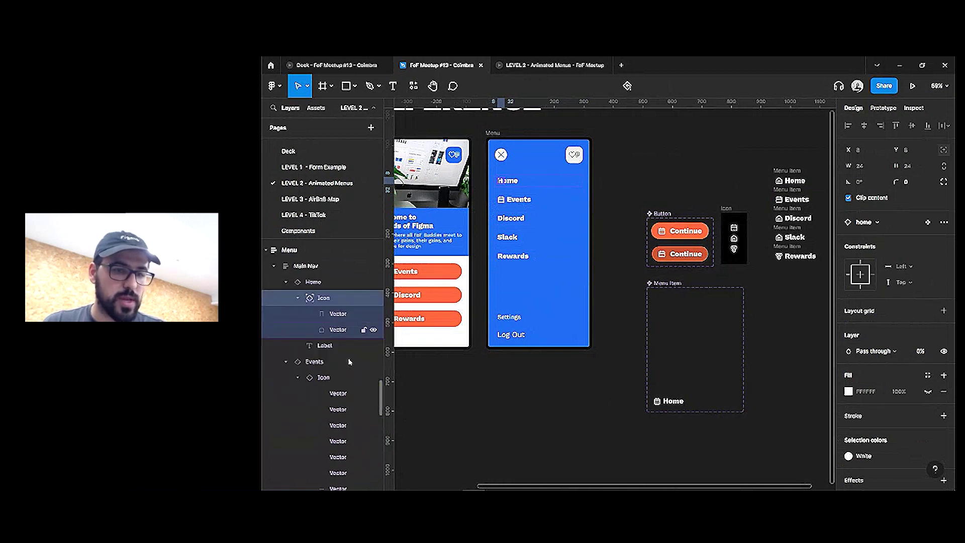
scroll(324, 441, "down", 3)
left_click(342, 374)
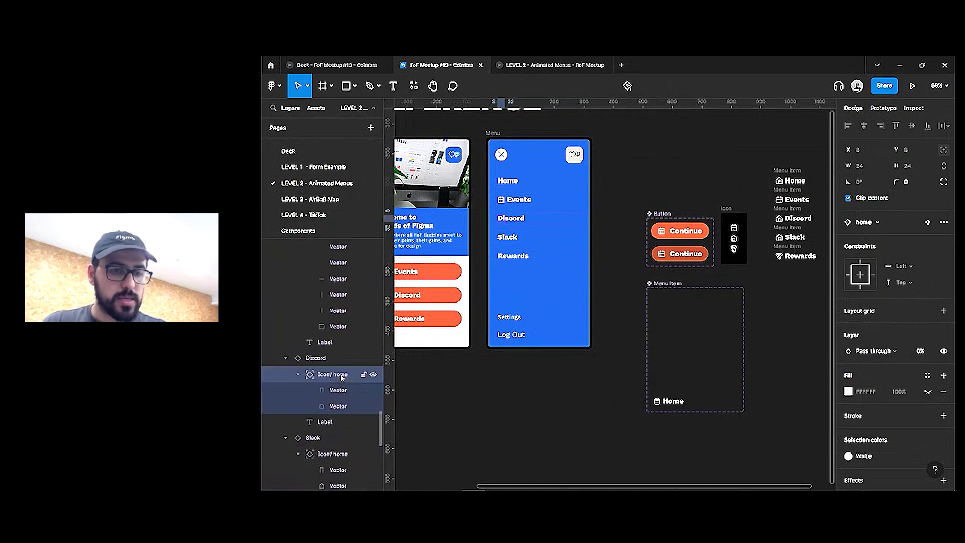
type("Icon")
key("Return")
scroll(322, 397, "down", 3)
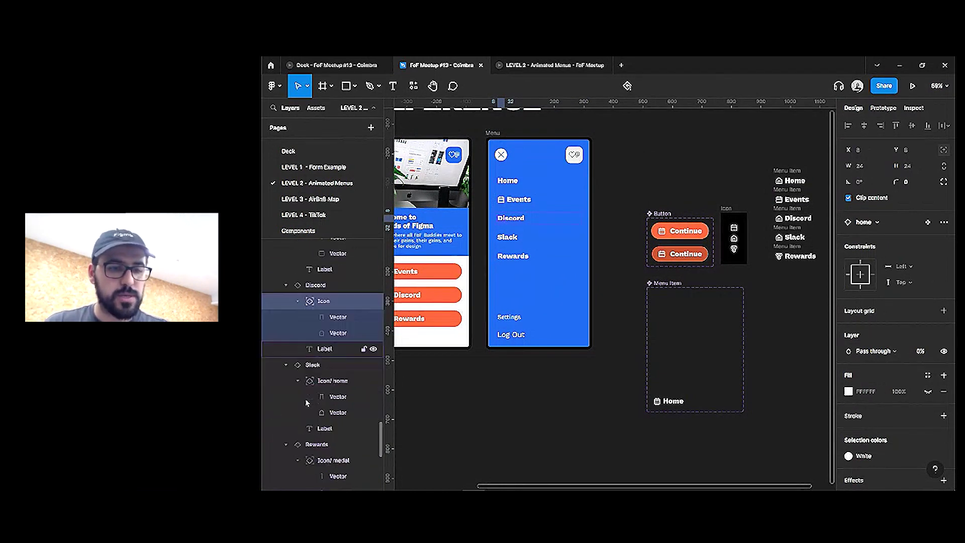
double_click(332, 319)
key("Return")
double_click(333, 398)
type("Icon")
key("Return")
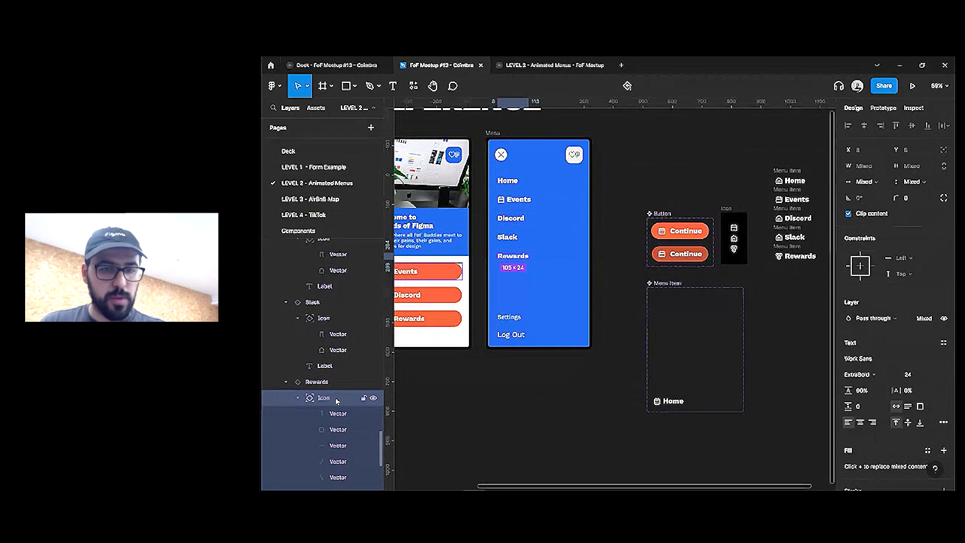
Keep the menu items containing the icons in the Final state
key("shift+Return")
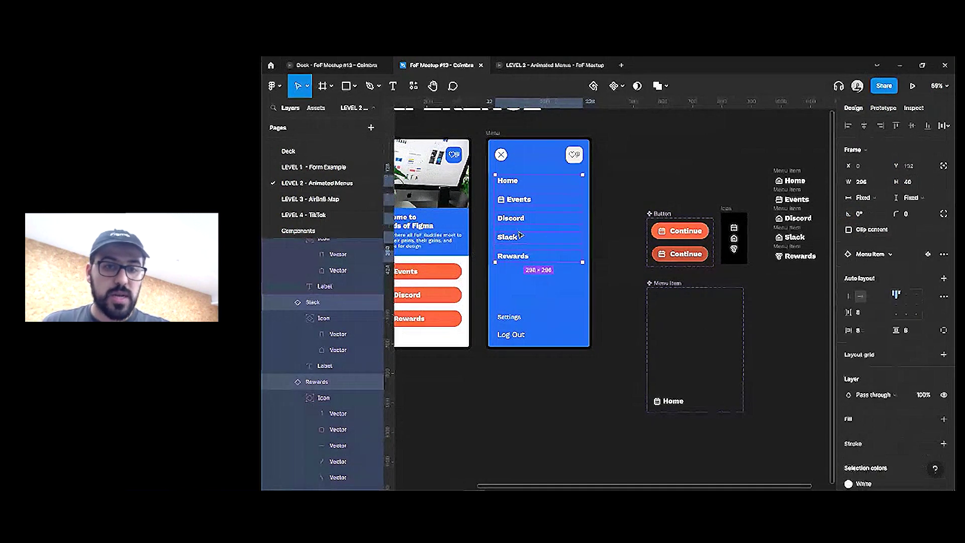
left_click(900, 269)
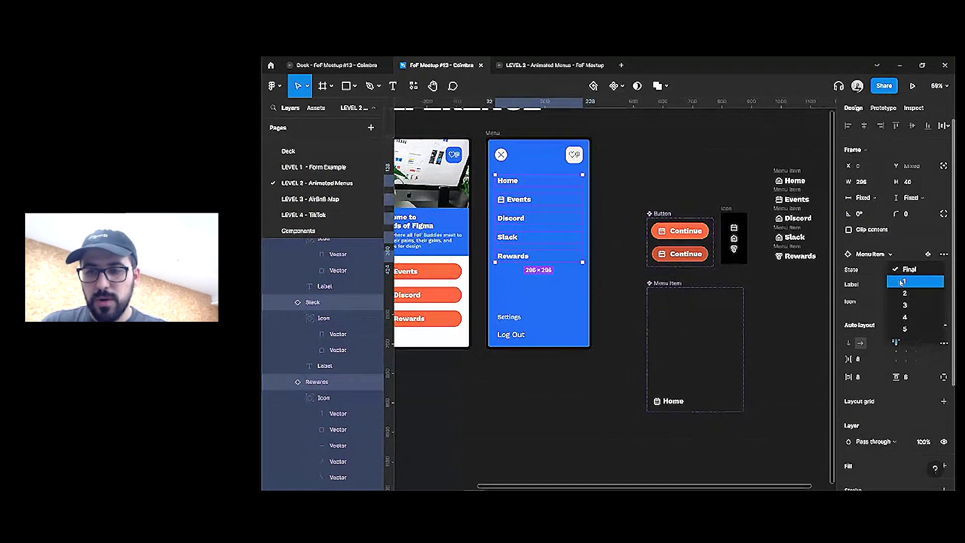
left_click(910, 257)
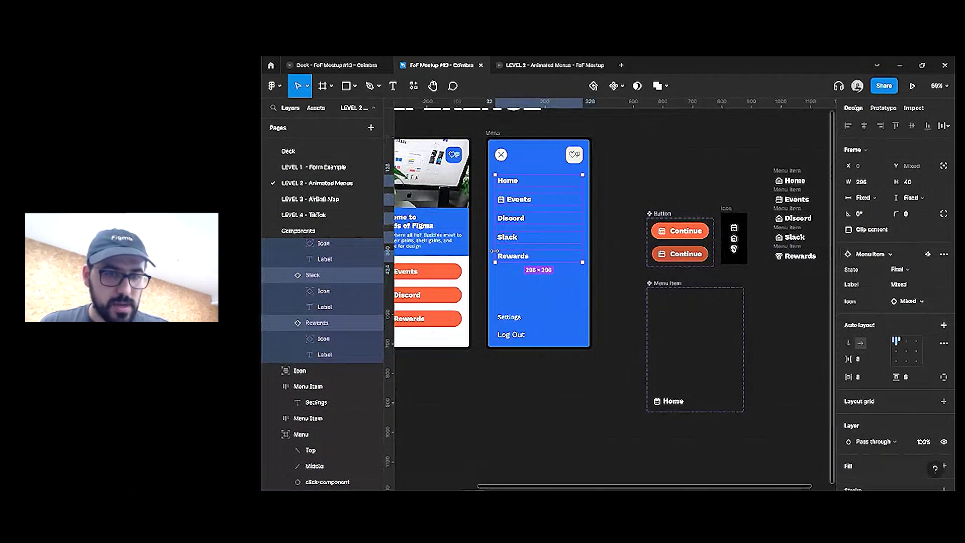
Move the calendar icon into the Menu Item component, then select Main Nav's five items
left_click(320, 338)
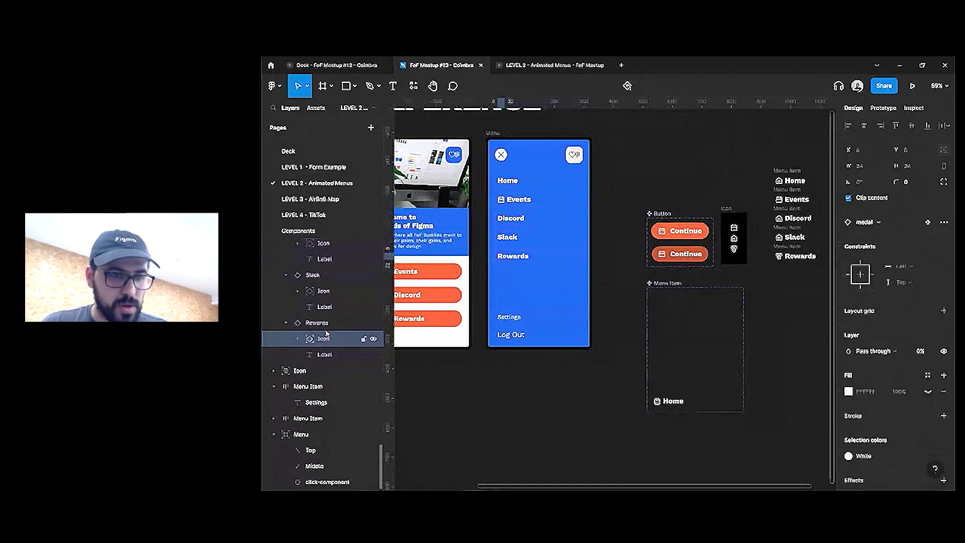
left_click(324, 291, "shift")
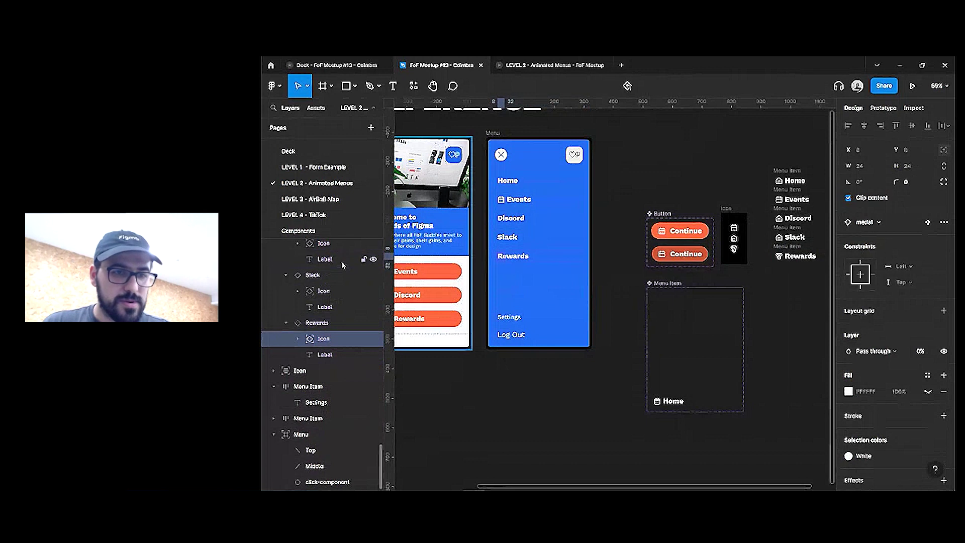
scroll(327, 286, "up", 2)
scroll(326, 283, "up", 2)
left_click(325, 285, "shift")
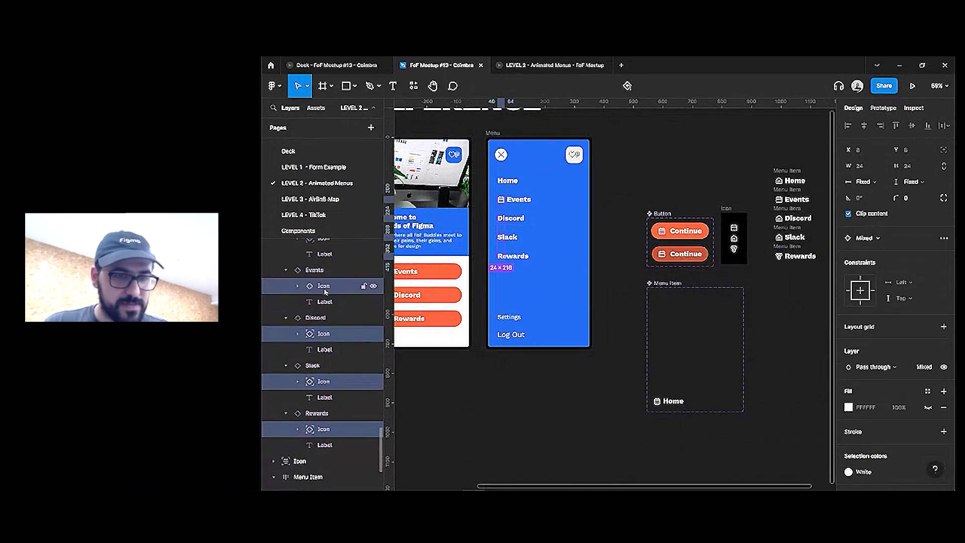
scroll(324, 286, "up", 2)
left_click(324, 283, "shift")
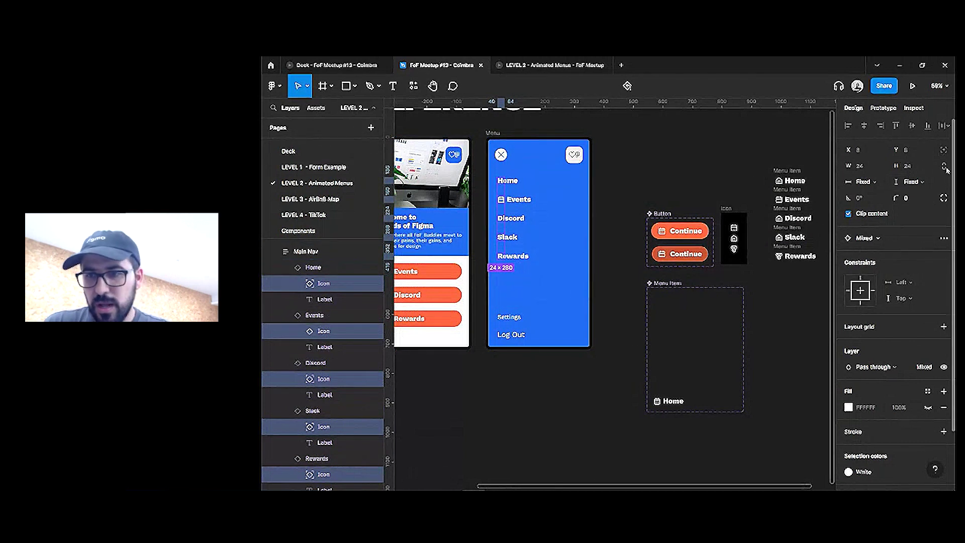
left_click_drag(661, 253, 658, 404)
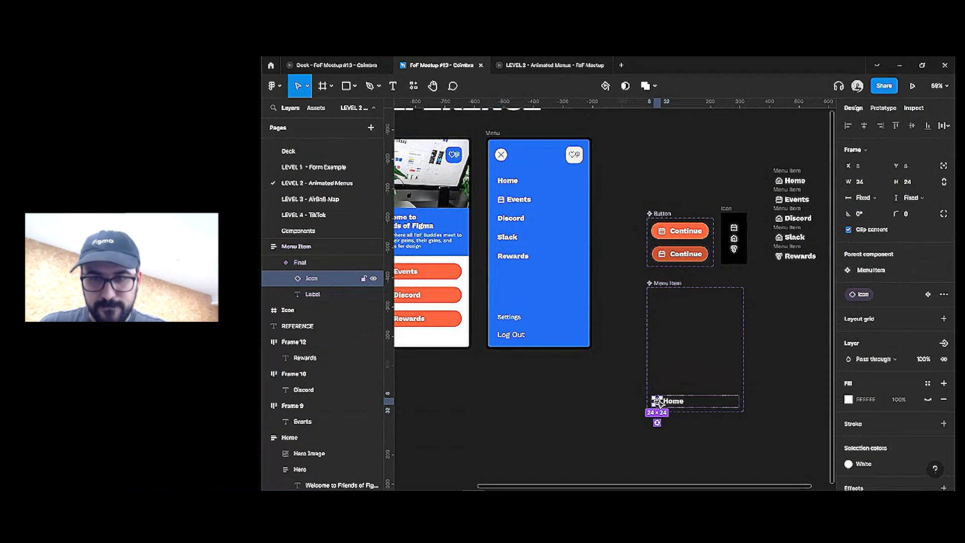
left_click(524, 249)
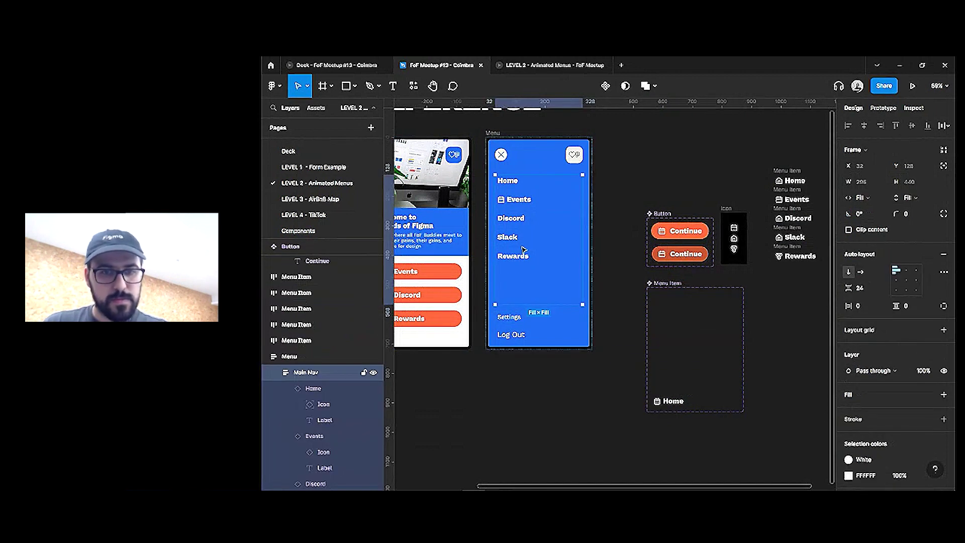
key("Return")
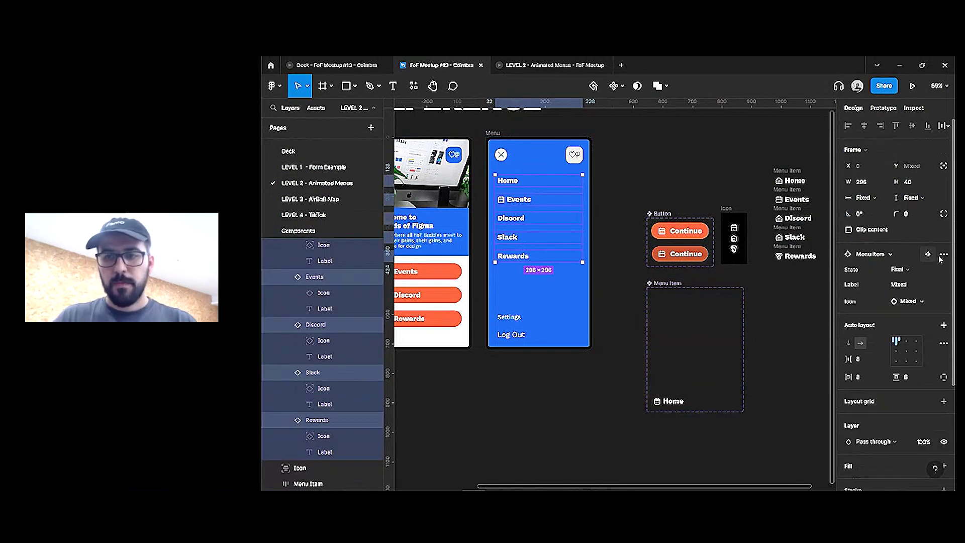
Reset all overrides on the five items and make the second item Events with a house icon
left_click(943, 255)
left_click(884, 294)
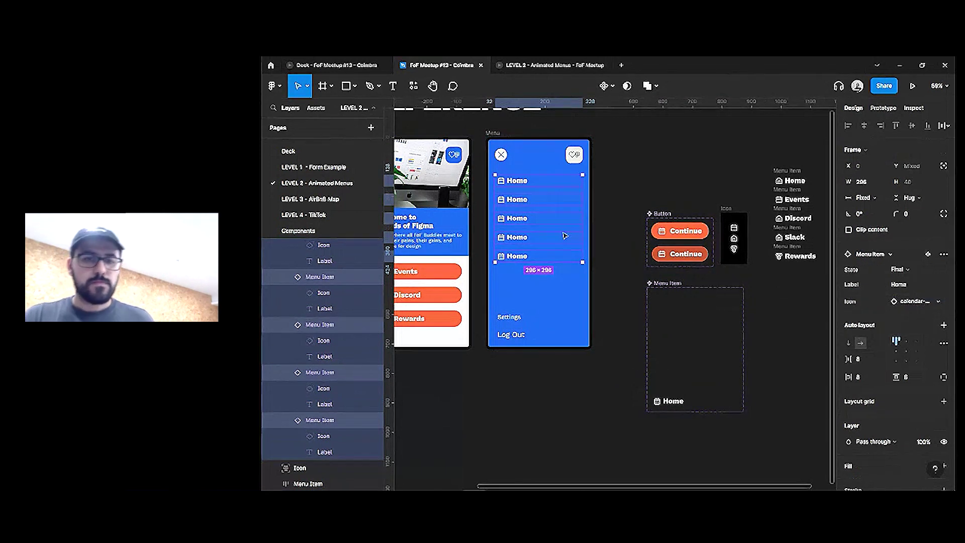
double_click(803, 200)
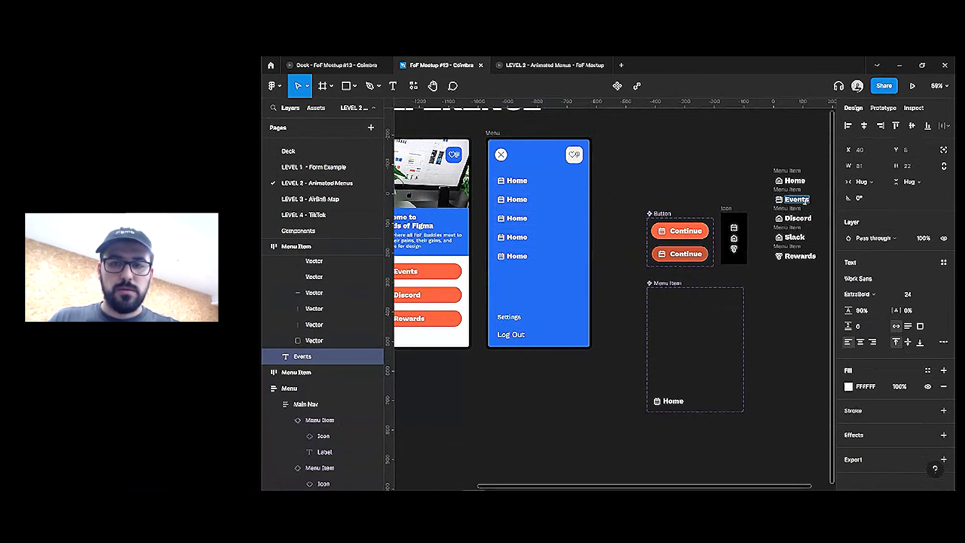
double_click(511, 200)
type("Events")
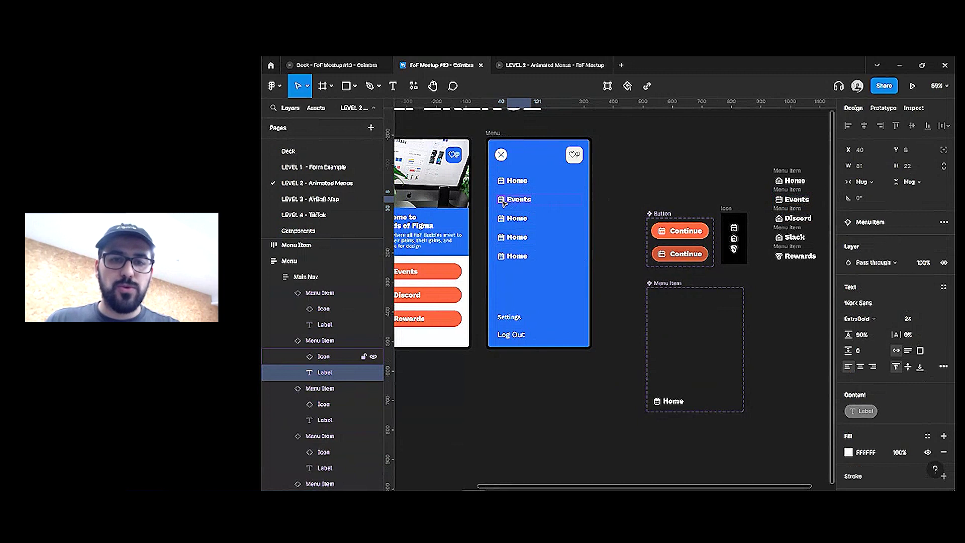
left_click(501, 200)
left_click(891, 238)
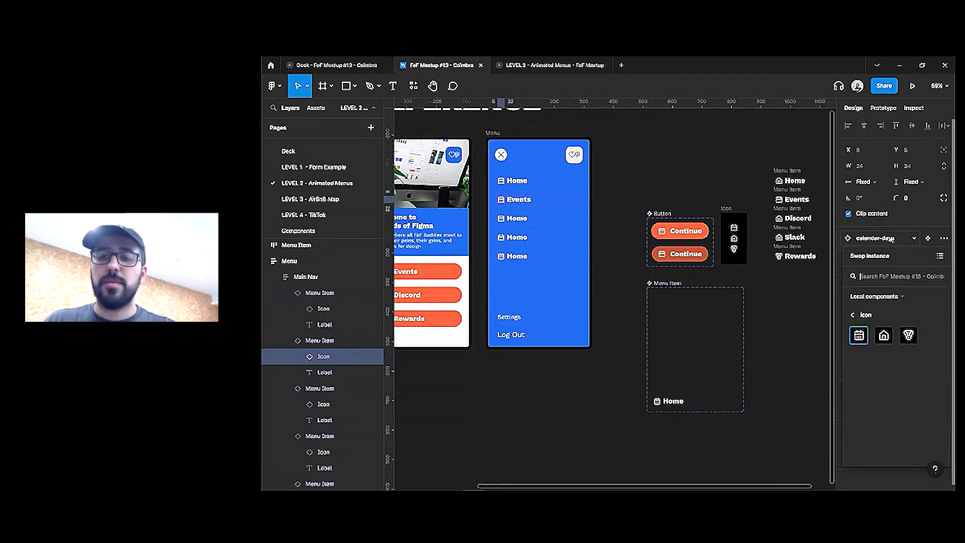
left_click(884, 335)
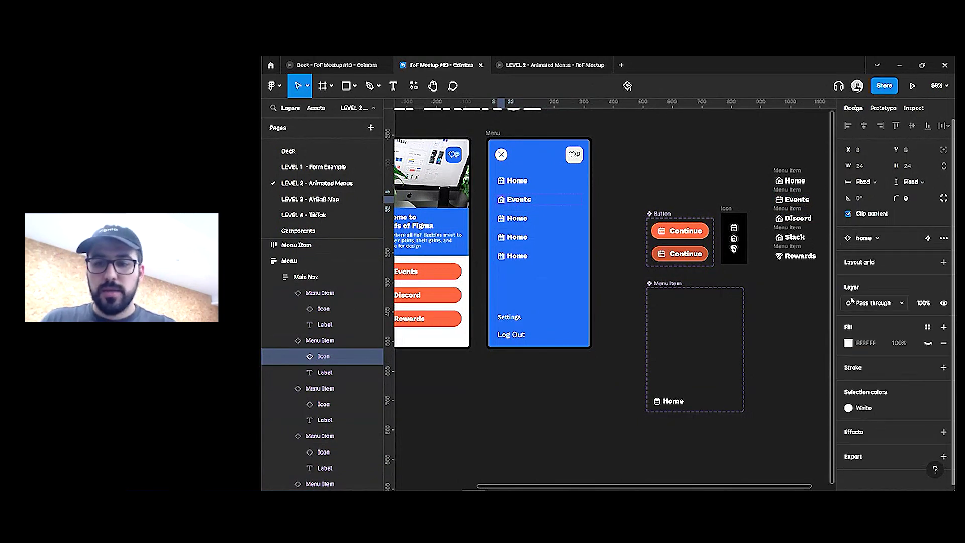
Give the first menu item the house icon
left_click(502, 181)
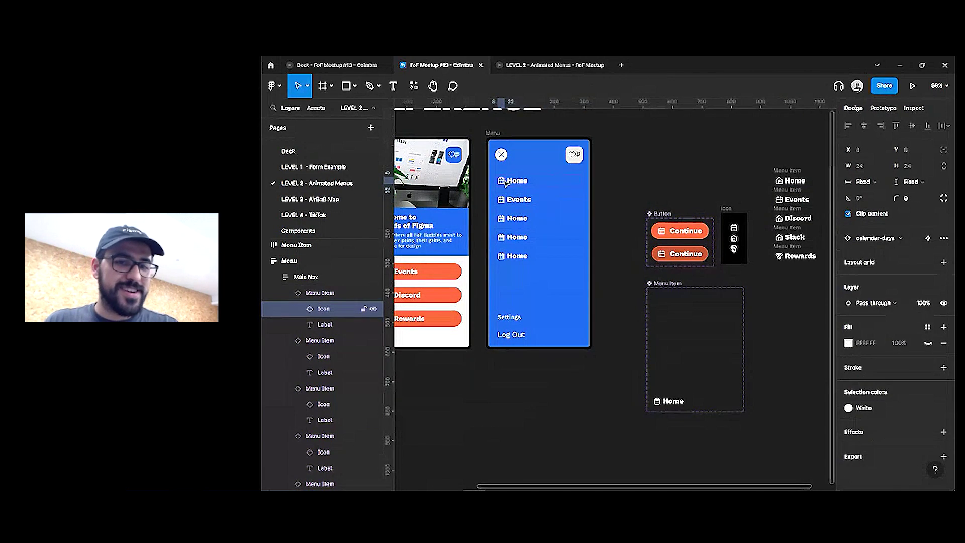
left_click(862, 238)
left_click(884, 336)
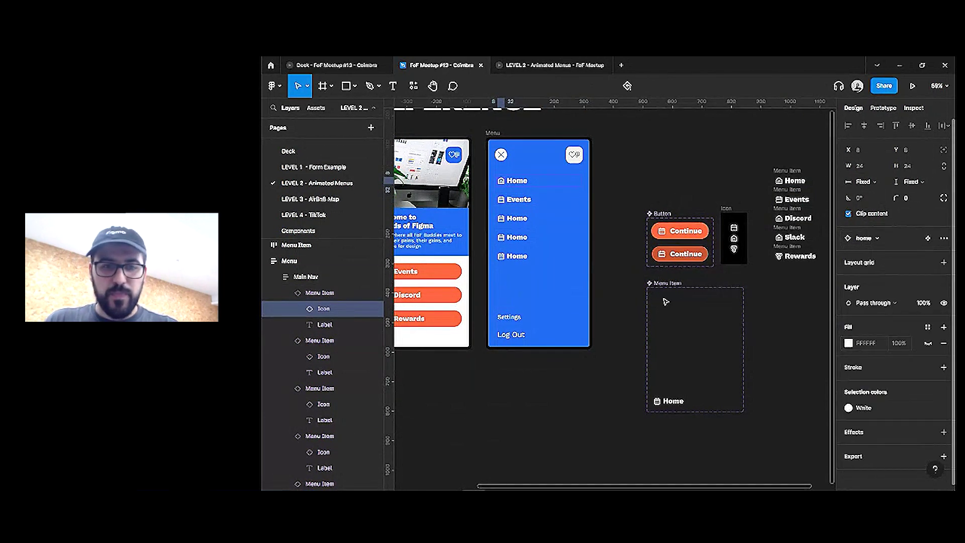
left_click(518, 219)
left_click(902, 300)
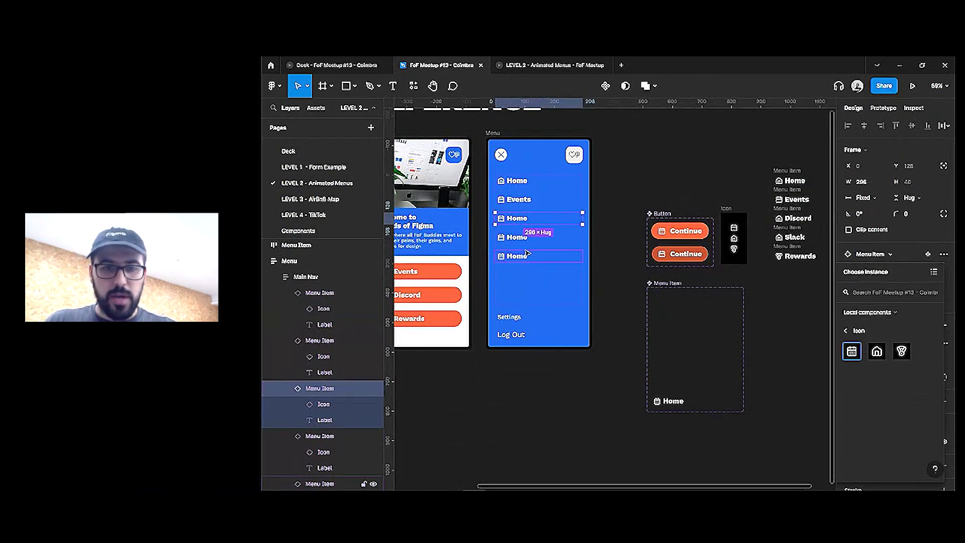
Label the third item Discord and the fourth item Slack
double_click(517, 222)
left_click(794, 227)
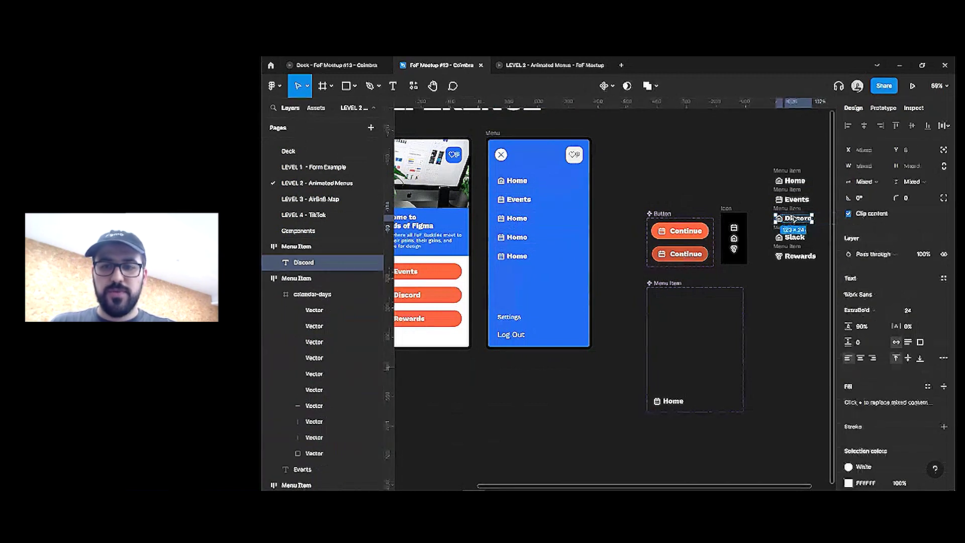
double_click(518, 219)
double_click(517, 218)
type("Discord")
left_click(793, 237)
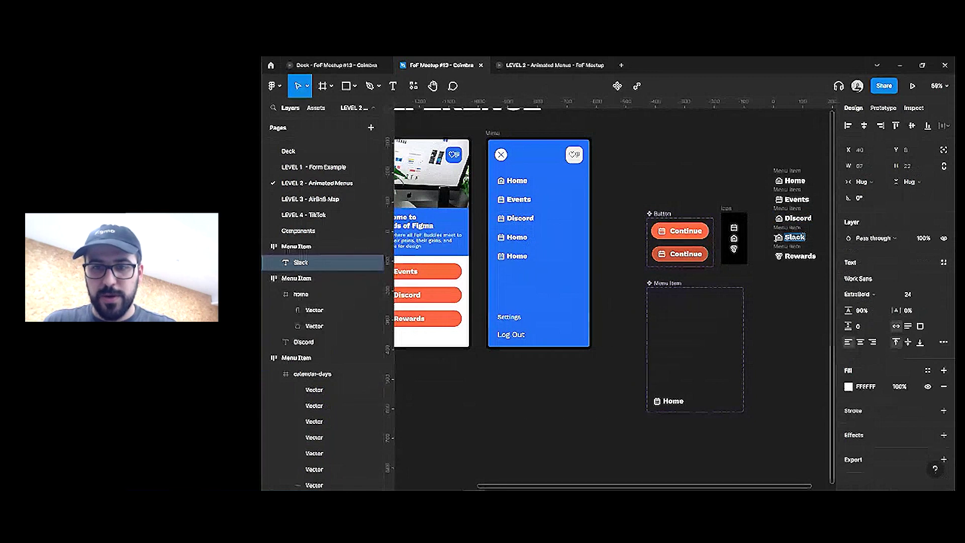
double_click(516, 237)
type("Slack")
Give the Discord and Slack items the house icon
left_click(520, 218)
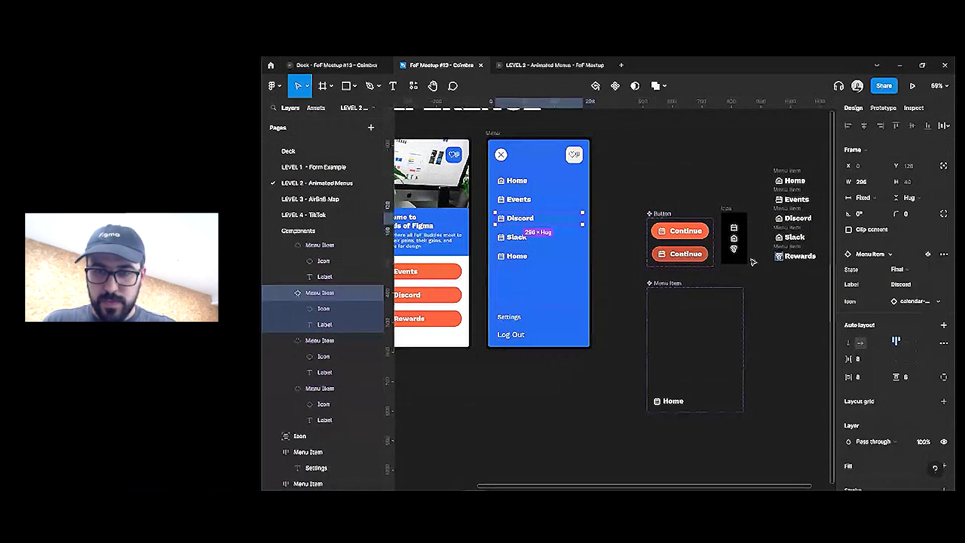
left_click(517, 237, "shift")
left_click(875, 254)
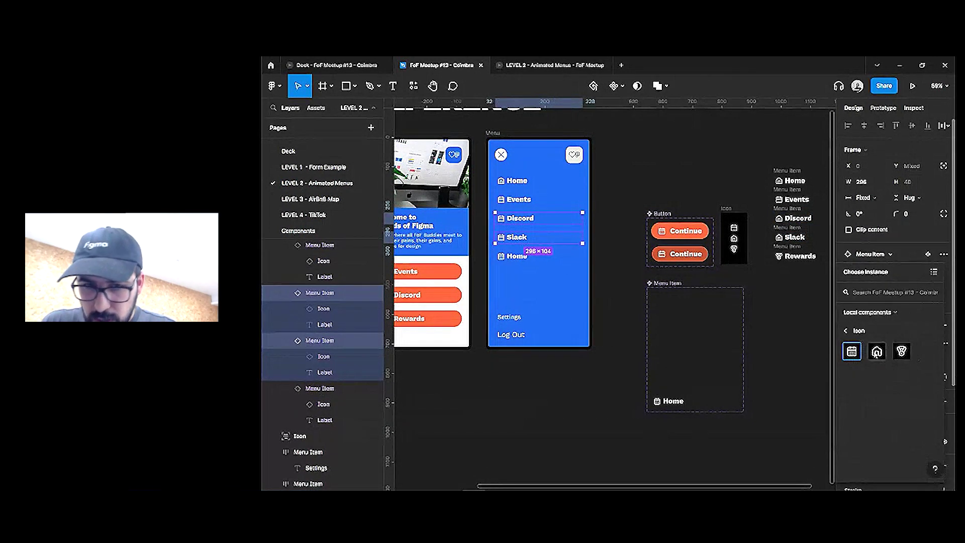
left_click(877, 351)
Give the fifth item the medal icon and label it Rewards
left_click(558, 256)
left_click(904, 302)
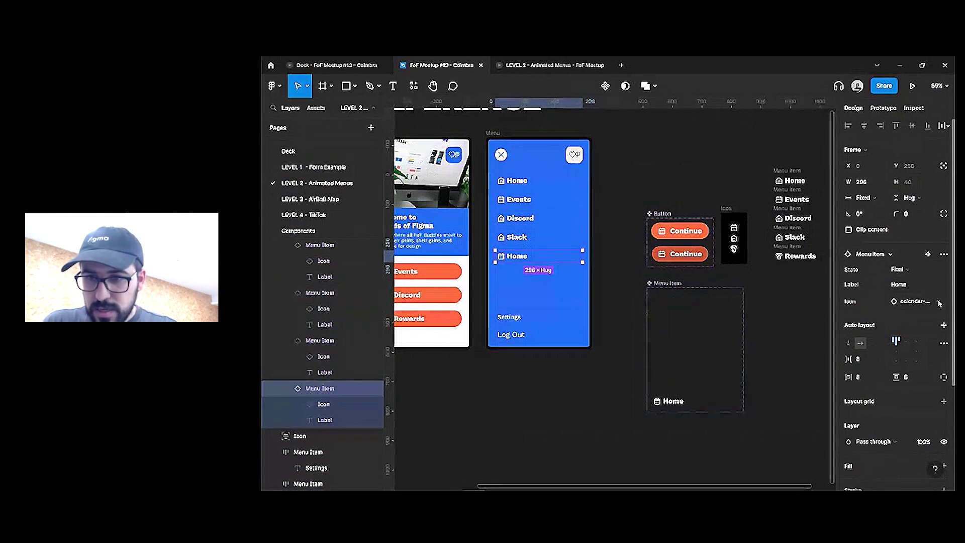
left_click(902, 351)
double_click(517, 256)
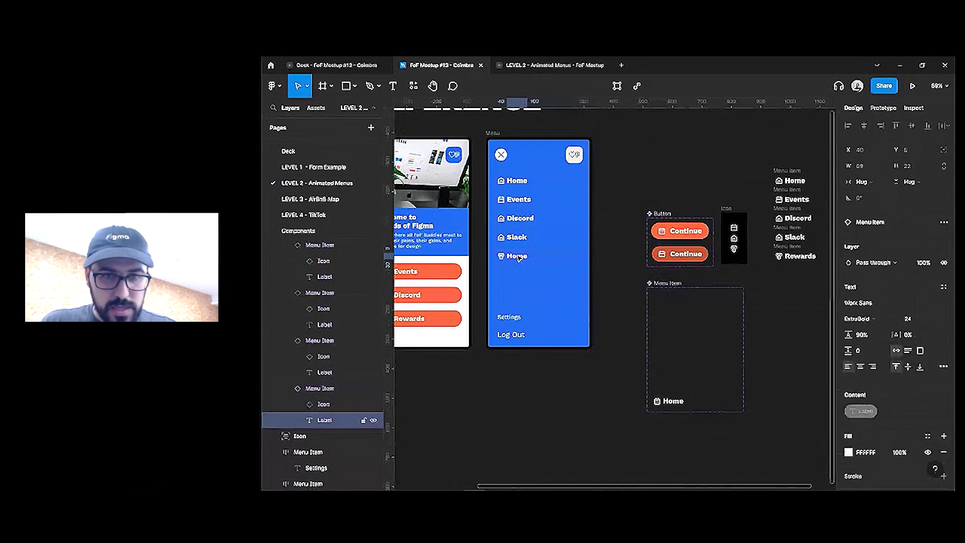
type("Rewards")
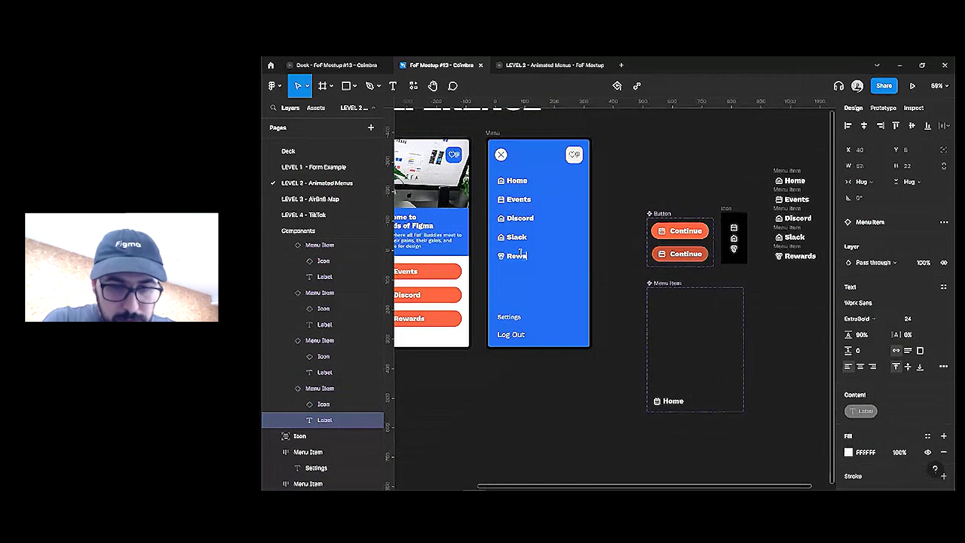
key("Escape")
key("Escape")
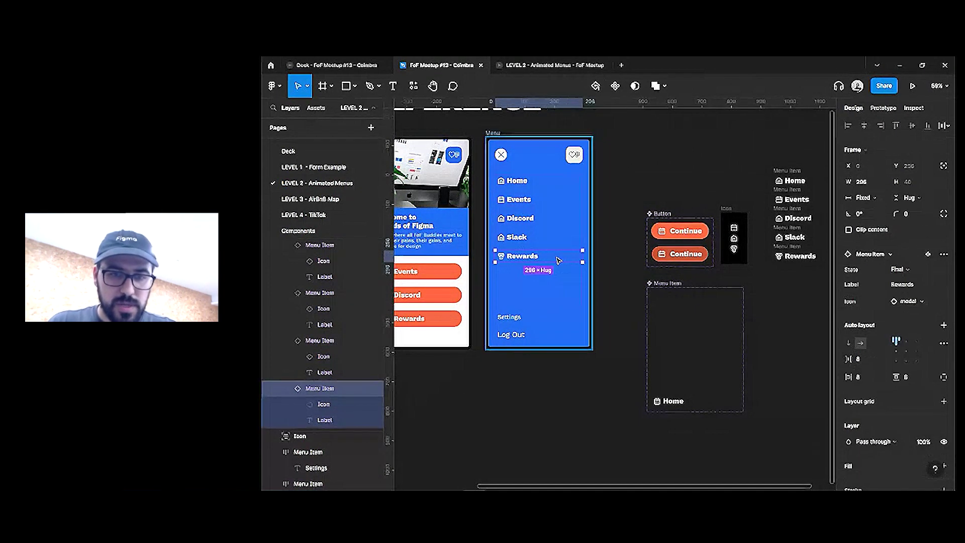
key("ctrl+a")
Set staggered States (Home 5, Events 4, Discord 3, Slack 2, Rewards 1), then preview the prototype
left_click(906, 272)
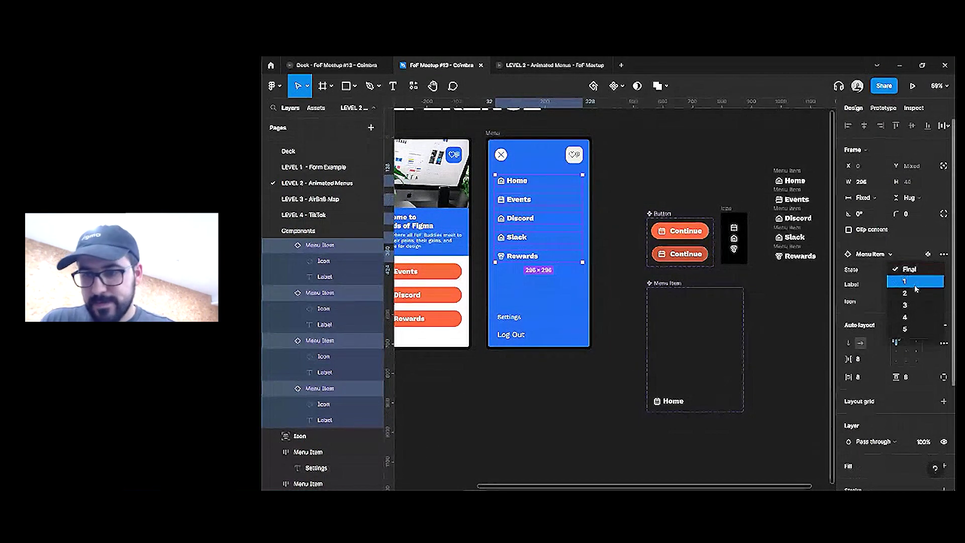
left_click(916, 327)
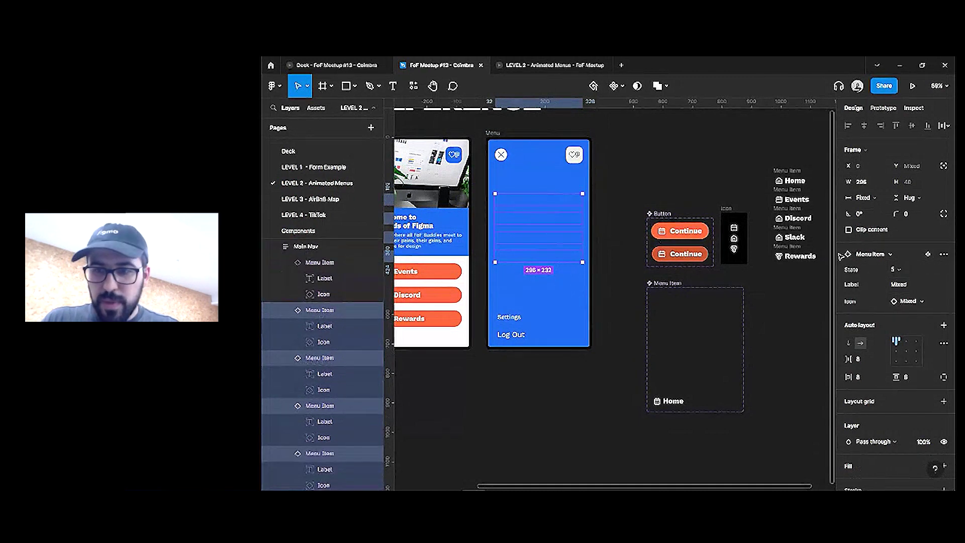
left_click(900, 270)
left_click(905, 257)
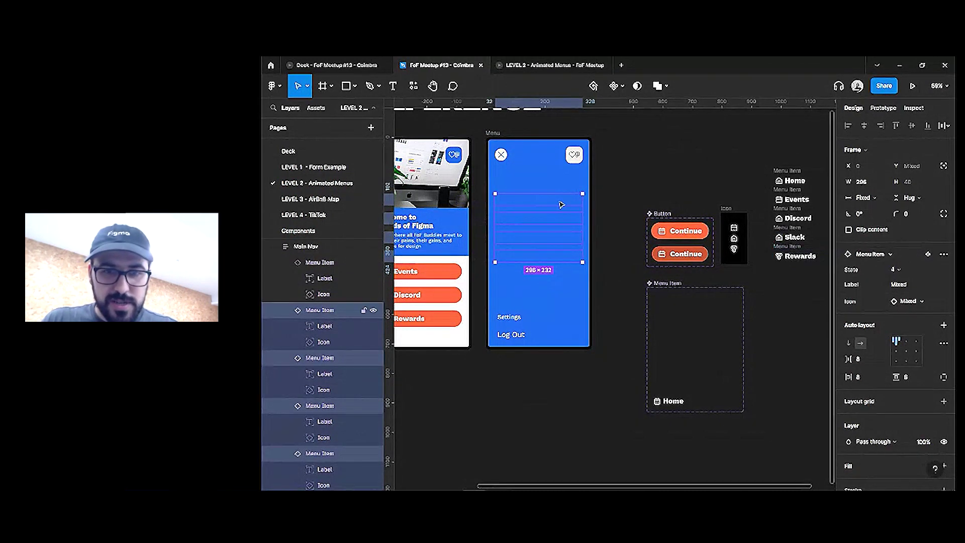
left_click(900, 270)
left_click(905, 255)
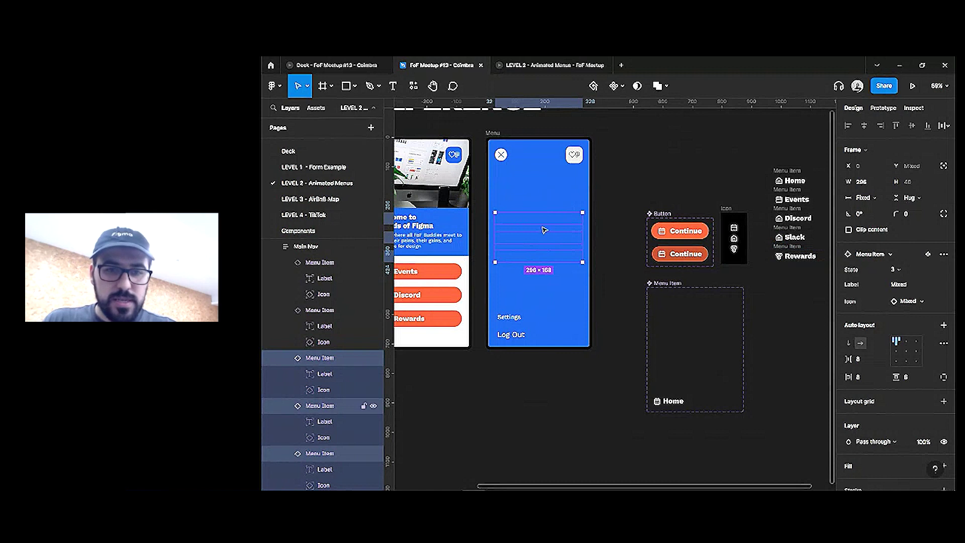
left_click(900, 270)
left_click(905, 256)
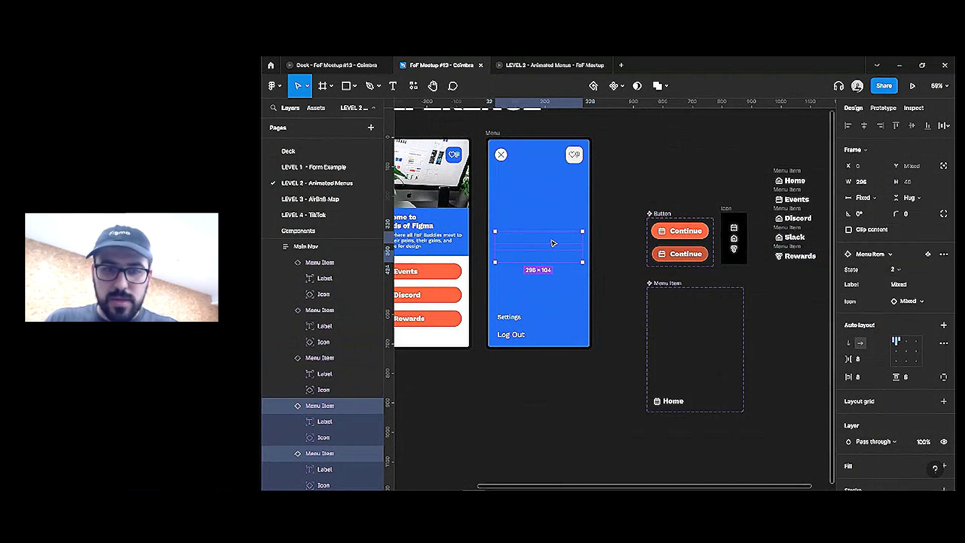
left_click(900, 270)
left_click(905, 257)
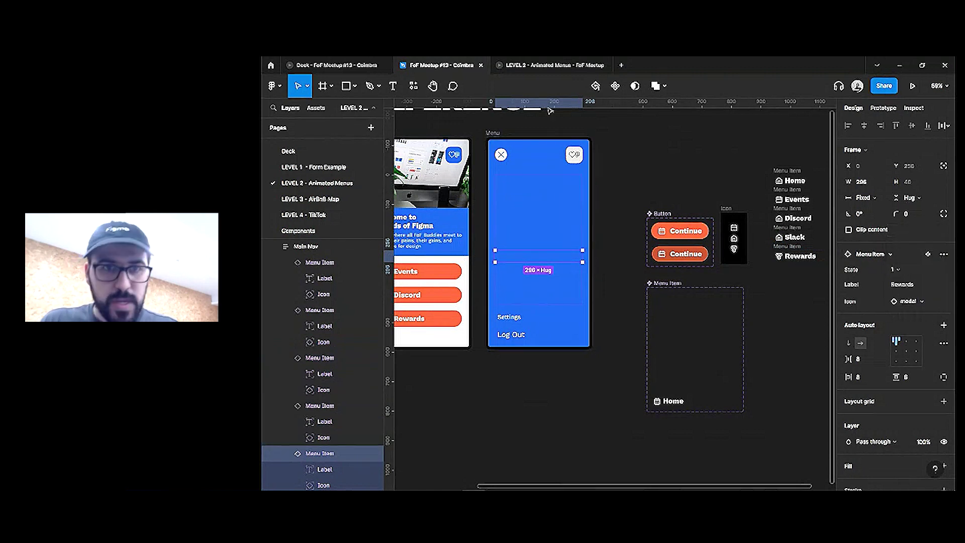
left_click(525, 64)
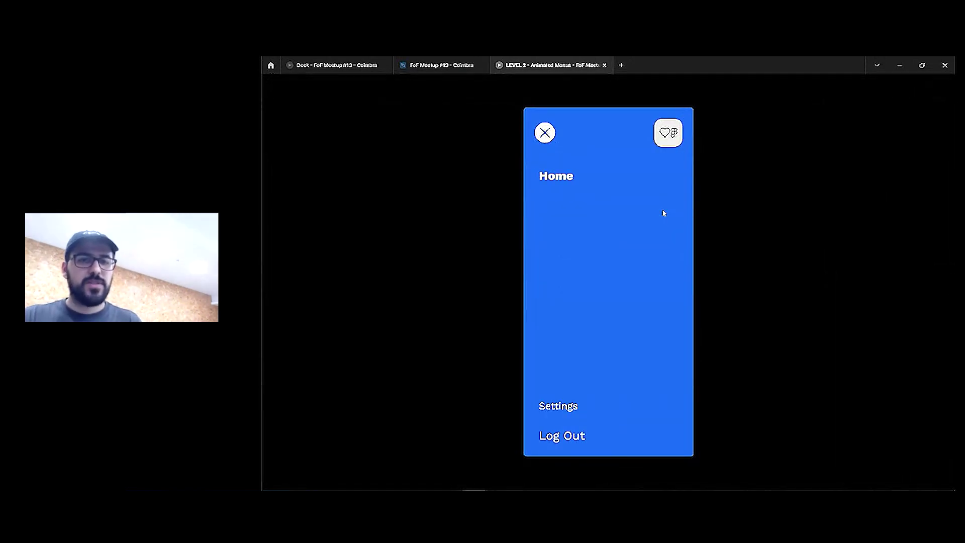
Reload the prototype tab to replay Home's animation, then go back to the FoF Meetup #13 - Coimbra file
right_click(558, 70)
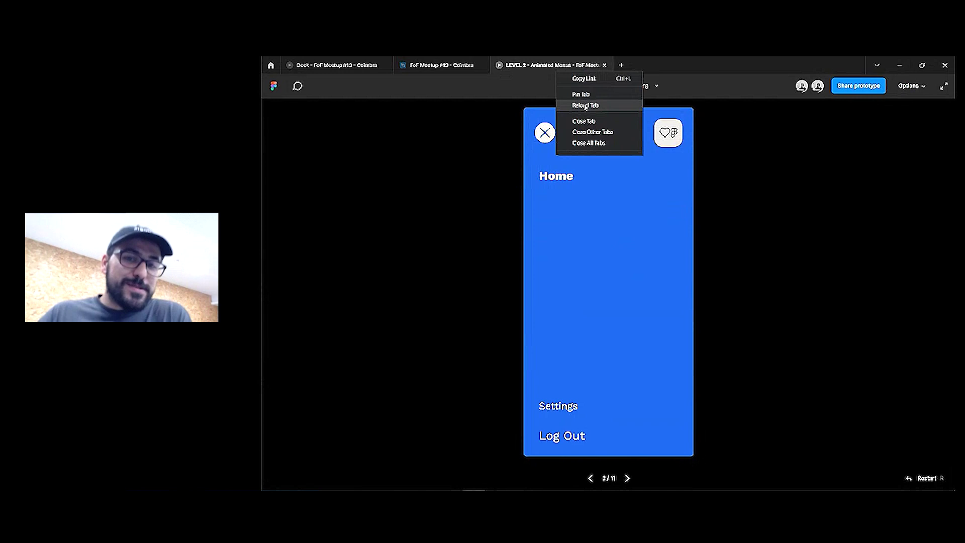
left_click(585, 106)
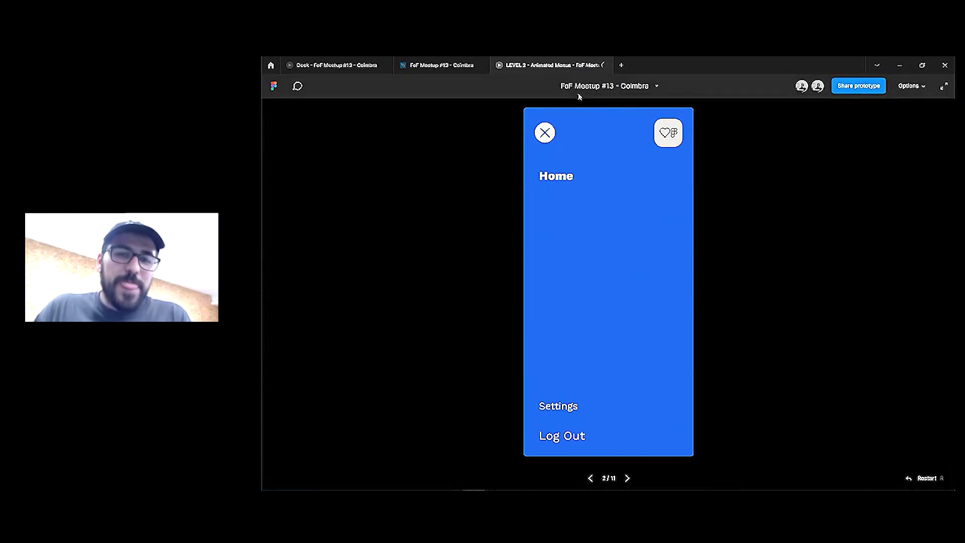
key("super")
key("super")
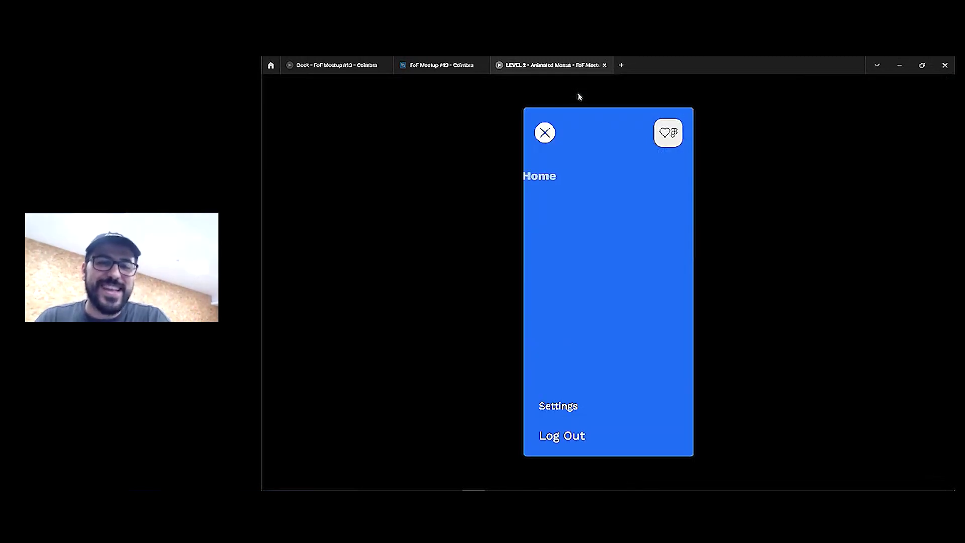
left_click(441, 65)
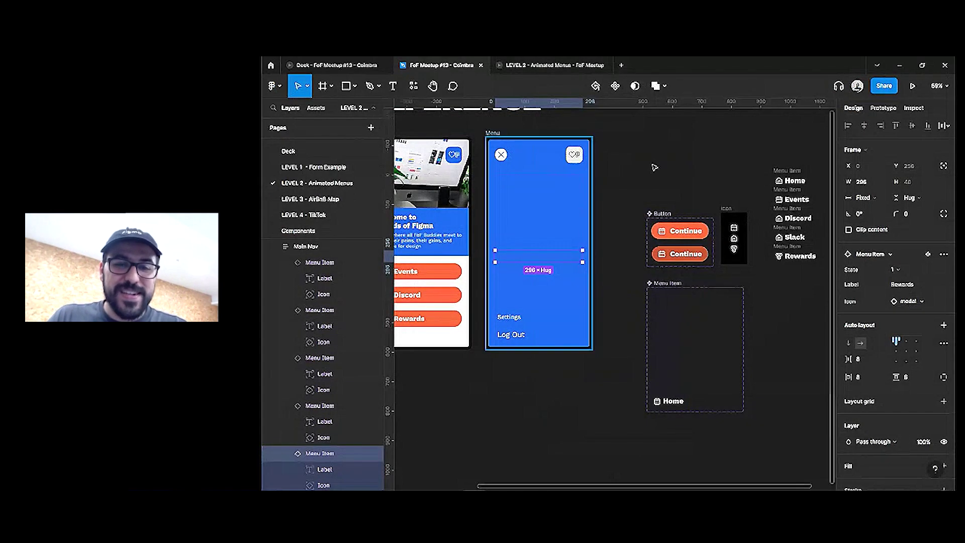
Set every menu item's State to 5 and clear the selection
key("ctrl+a")
left_click(902, 269)
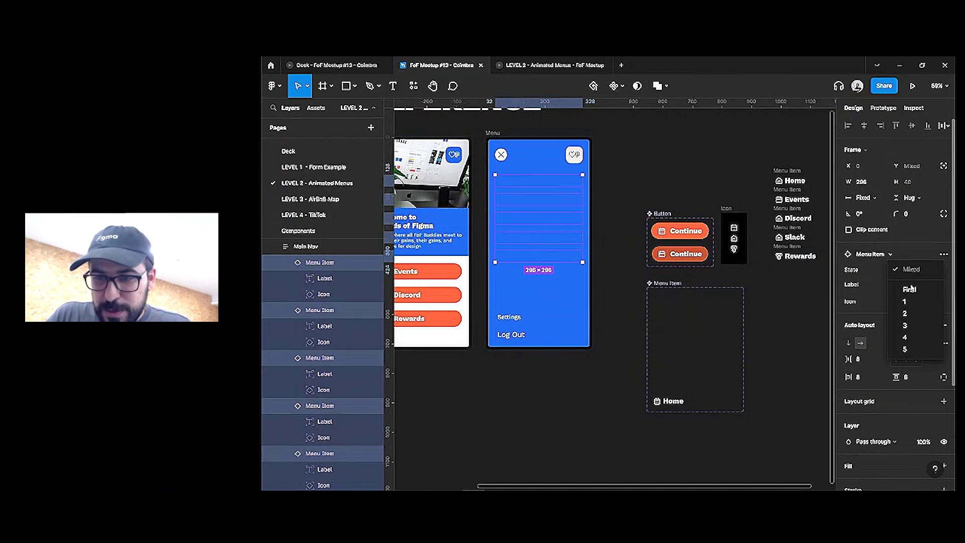
left_click(904, 347)
left_click(639, 248)
Reload the LEVEL 2 prototype preview and return to the design file
left_click(550, 65)
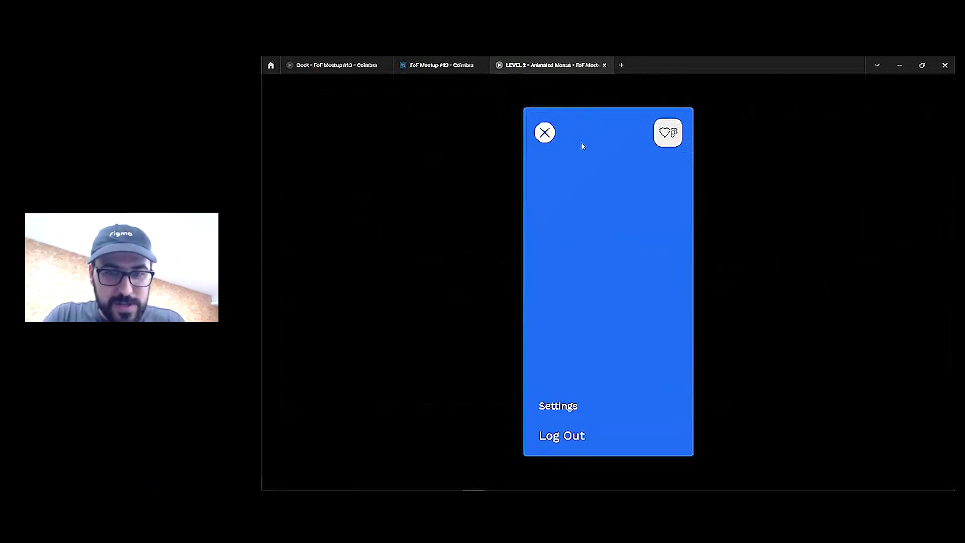
right_click(540, 65)
left_click(577, 102)
left_click(442, 70)
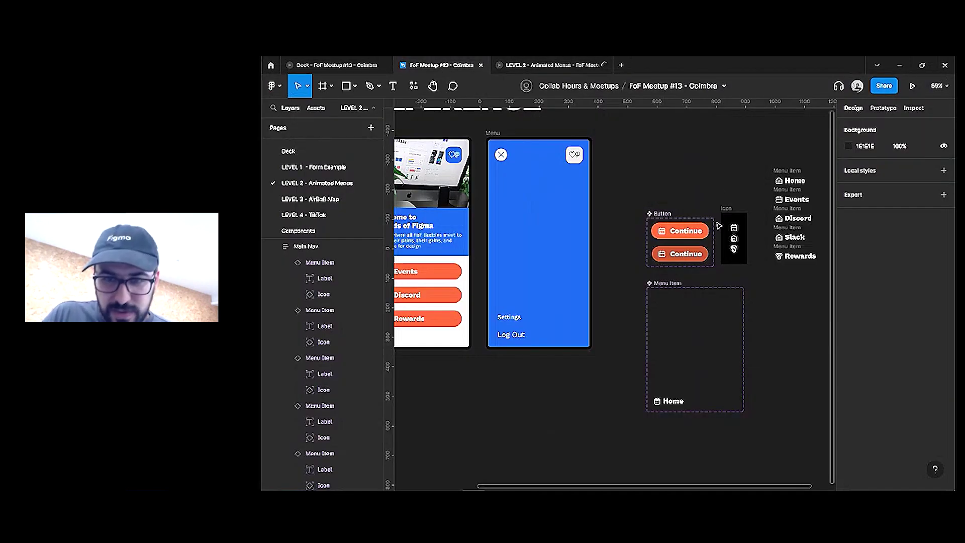
Collapse the five Menu Item rows under Main Nav in the Layers panel
left_click(694, 298)
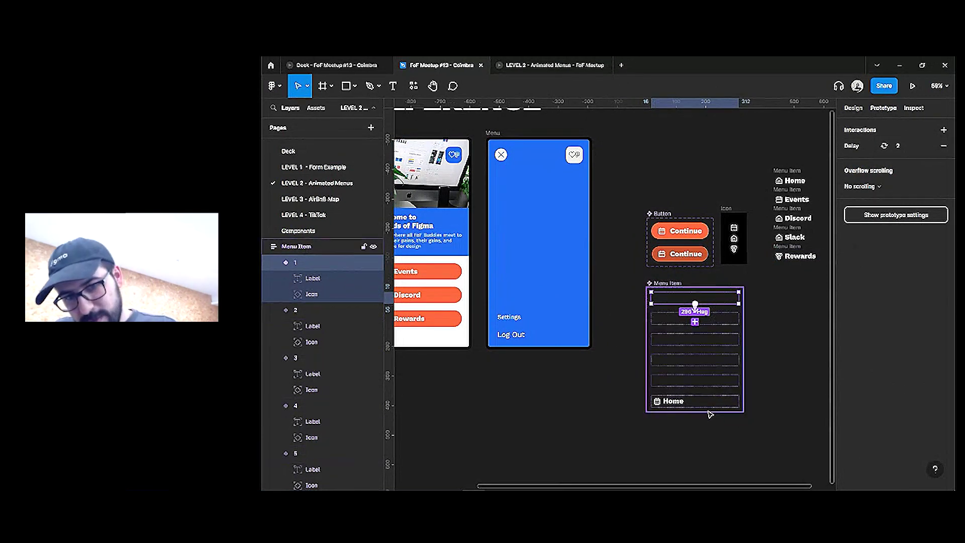
left_click(554, 271)
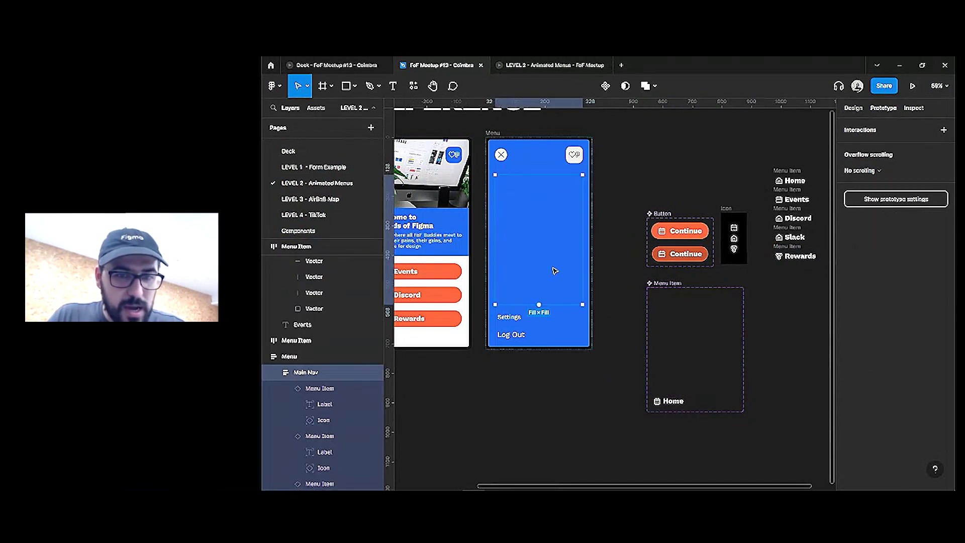
left_click(276, 391)
left_click(286, 388)
left_click(286, 404)
left_click(286, 421)
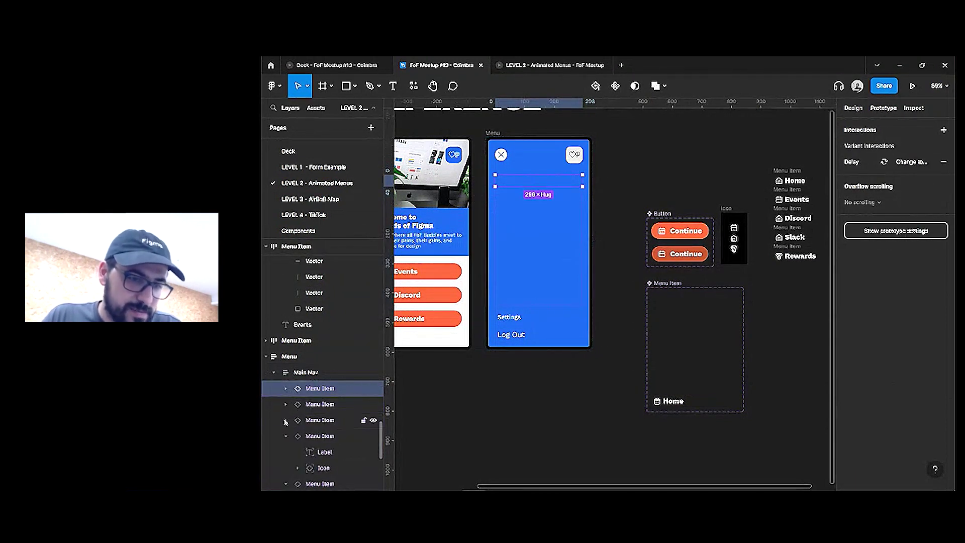
left_click(286, 435)
left_click(286, 452)
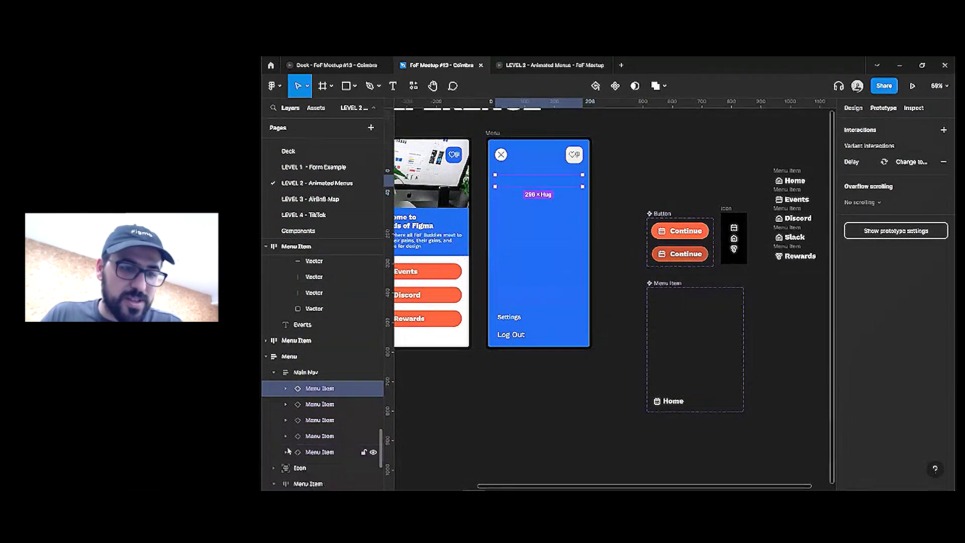
Name the layers Home, Events, Discord, Slack and Rewards
double_click(309, 391)
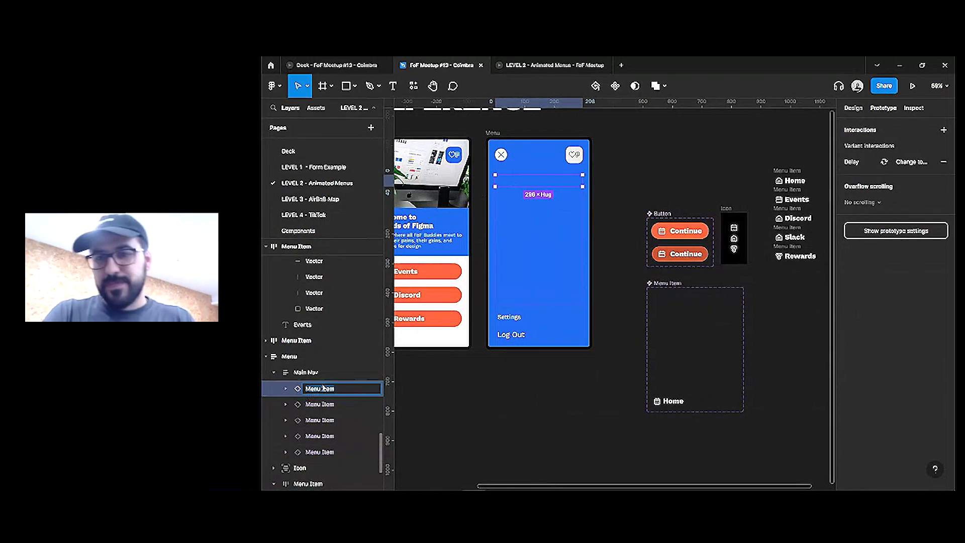
type("Home")
double_click(325, 409)
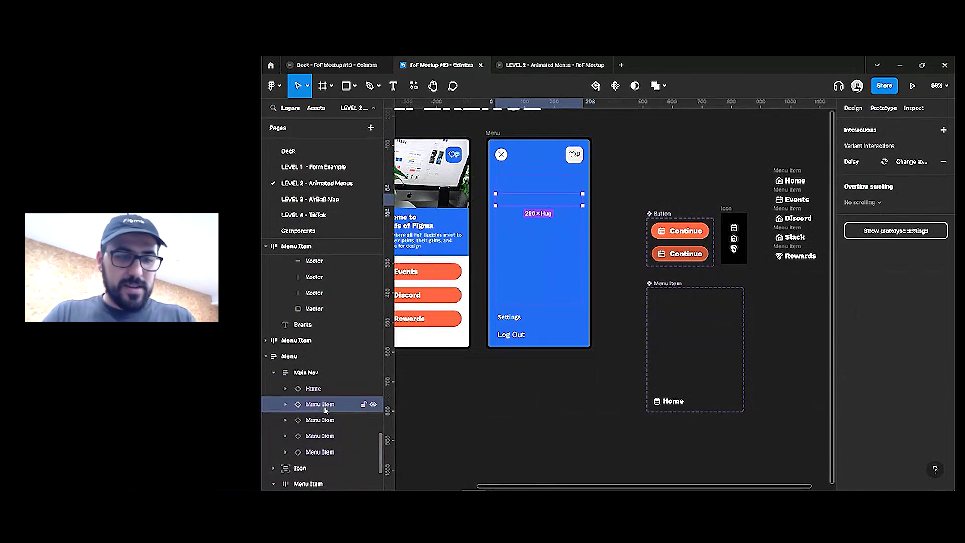
type("Events")
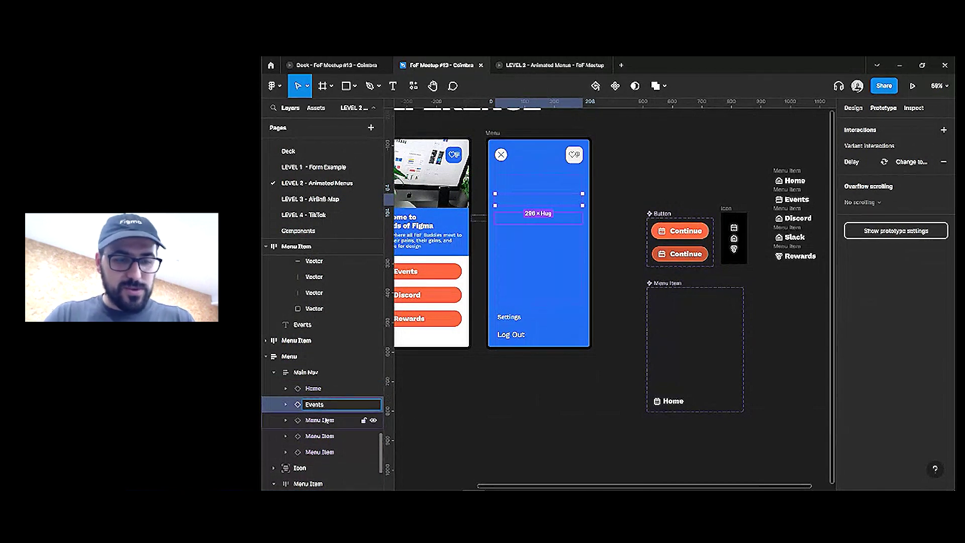
double_click(326, 420)
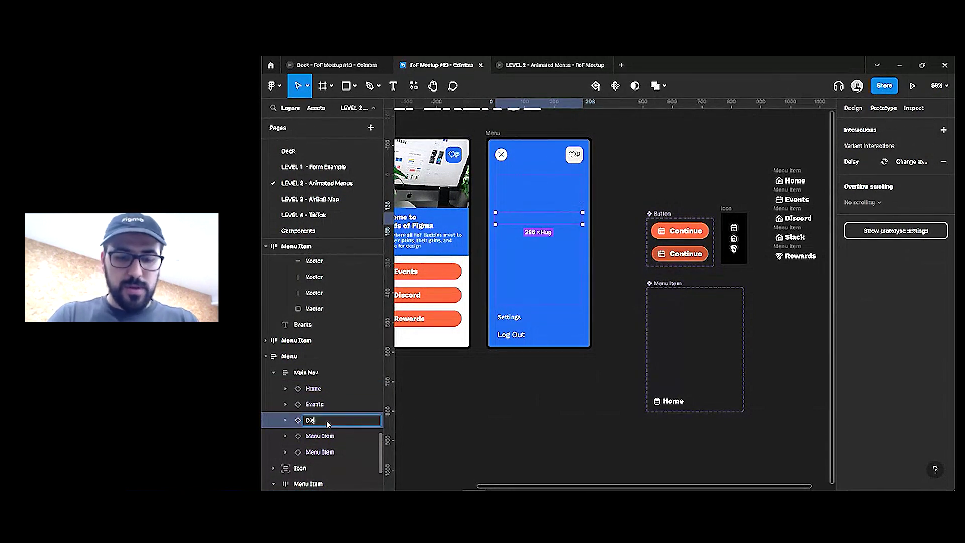
double_click(324, 436)
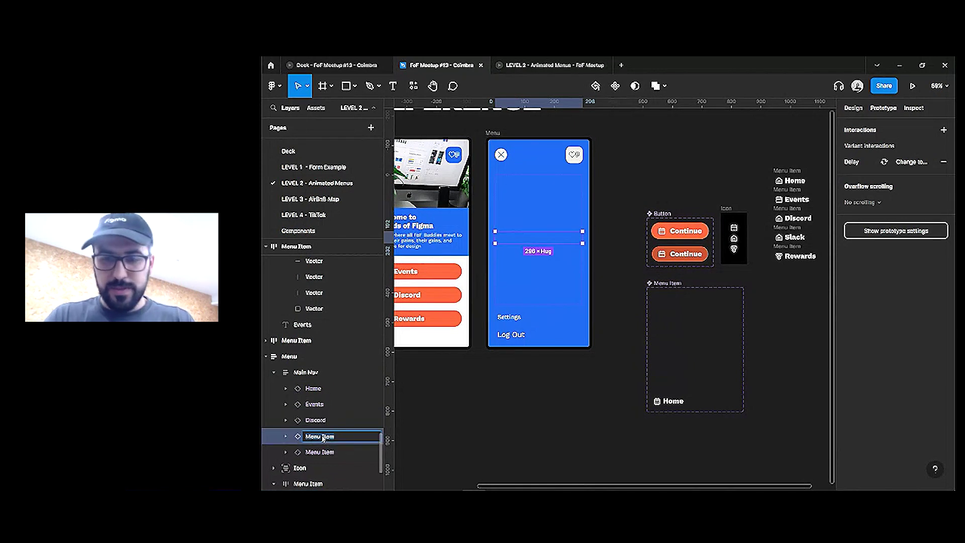
type("Slack")
double_click(325, 452)
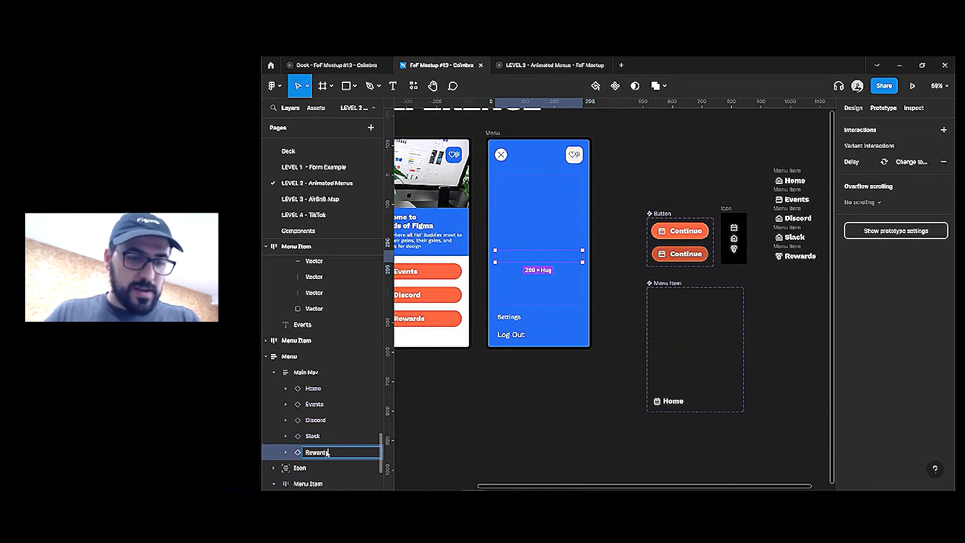
type("Rewards")
left_click(533, 231)
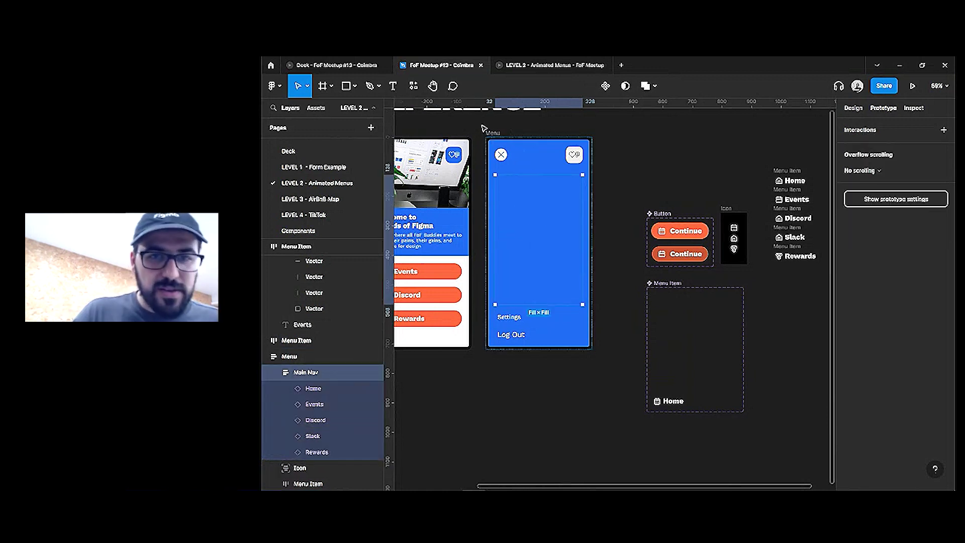
Reload the LEVEL 2 prototype tab, then go back to the FoF Meetup #13 - Coimbra file
left_click(544, 66)
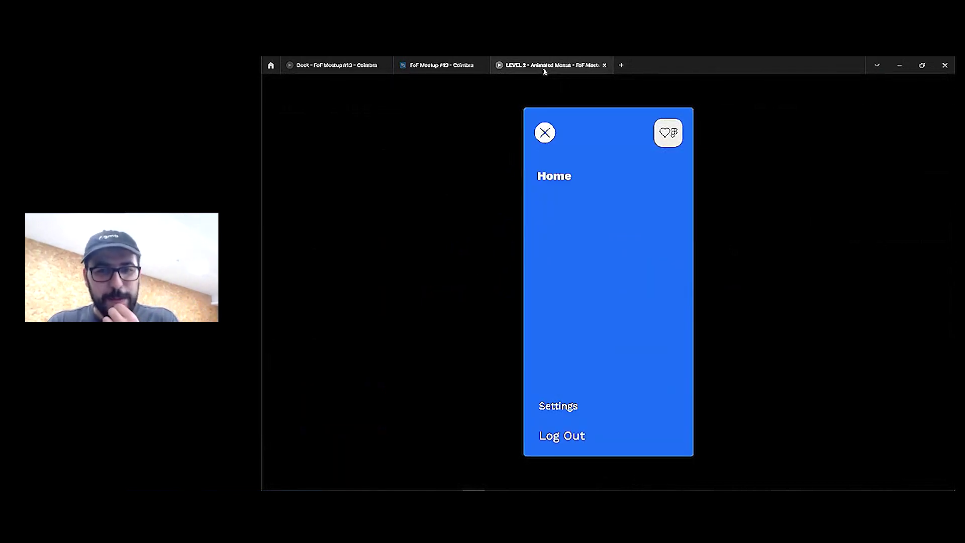
right_click(545, 59)
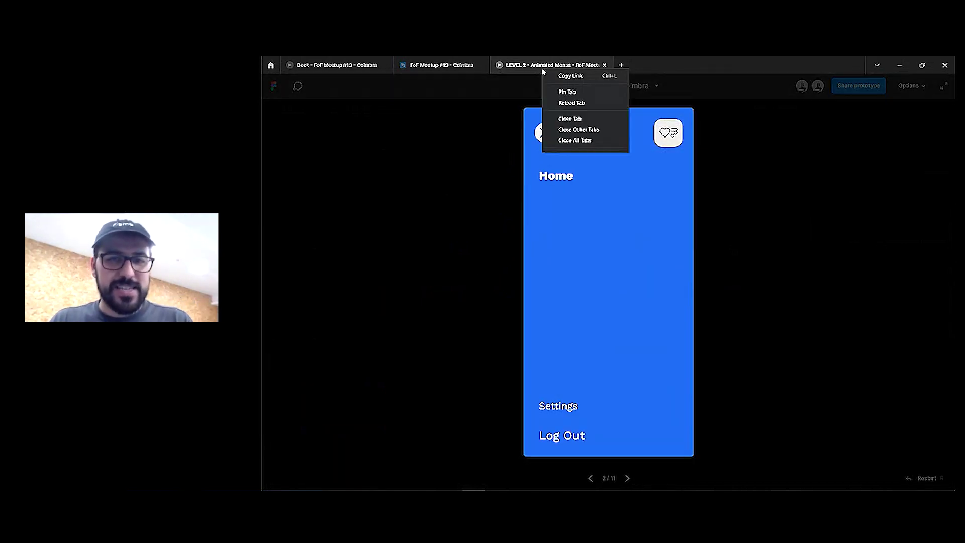
left_click(567, 103)
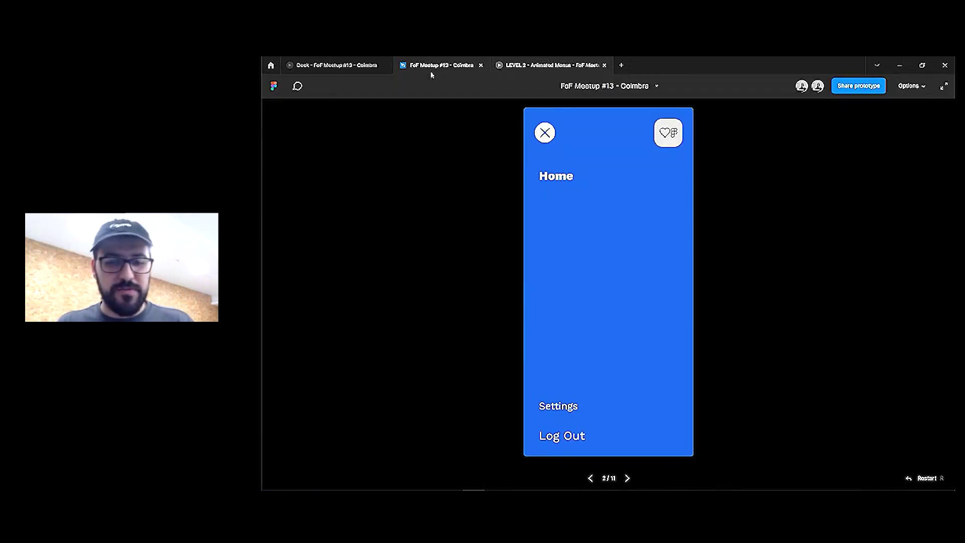
left_click(430, 73)
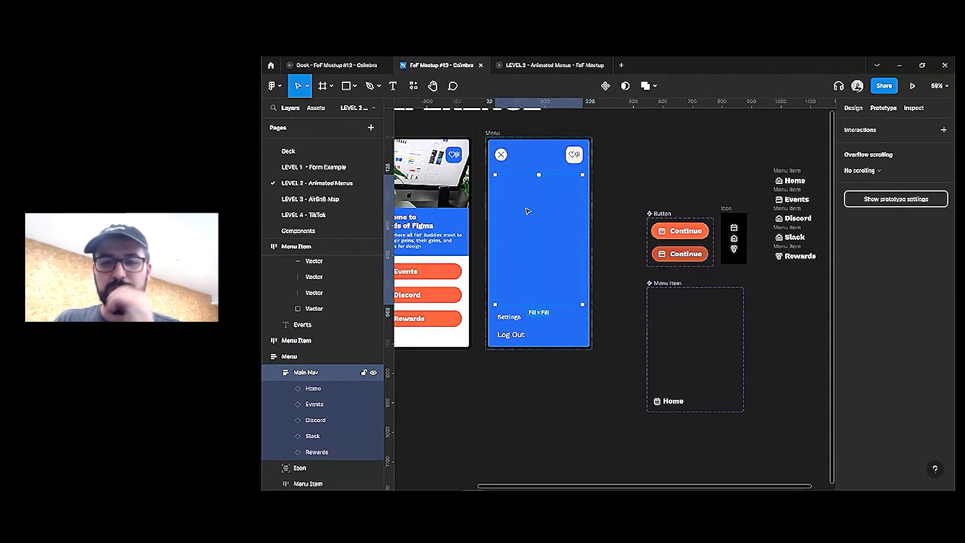
Select all five Main Nav menu items and check their icon property in Design
left_click(532, 237)
key("ctrl+a")
left_click(853, 109)
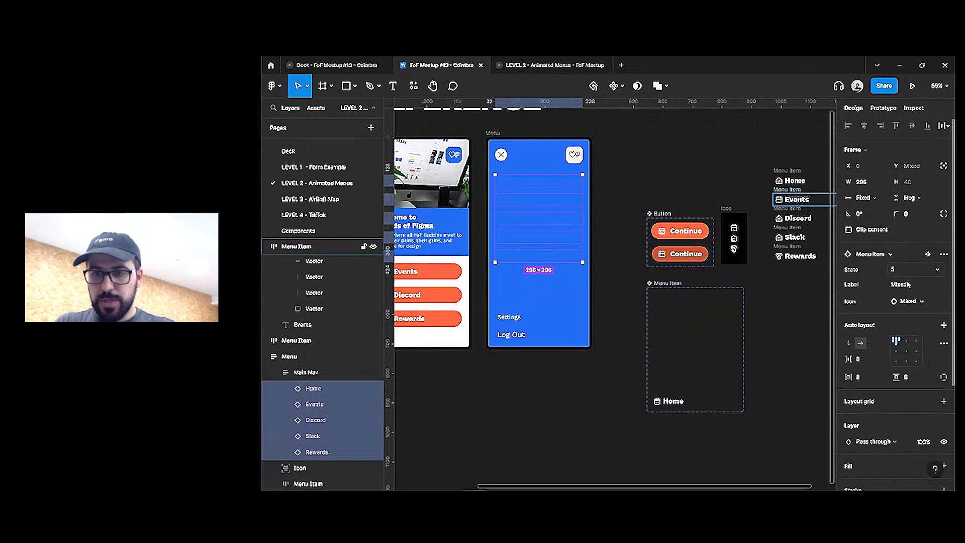
left_click(910, 301)
left_click(791, 297)
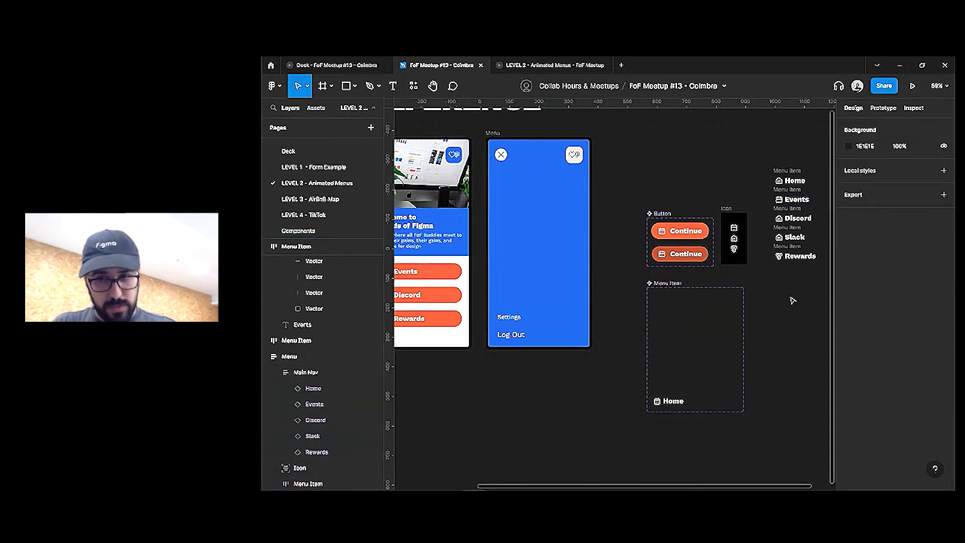
Select the Menu screen's close icon and Home's hamburger icon, then switch to the running prototype
left_click(502, 154)
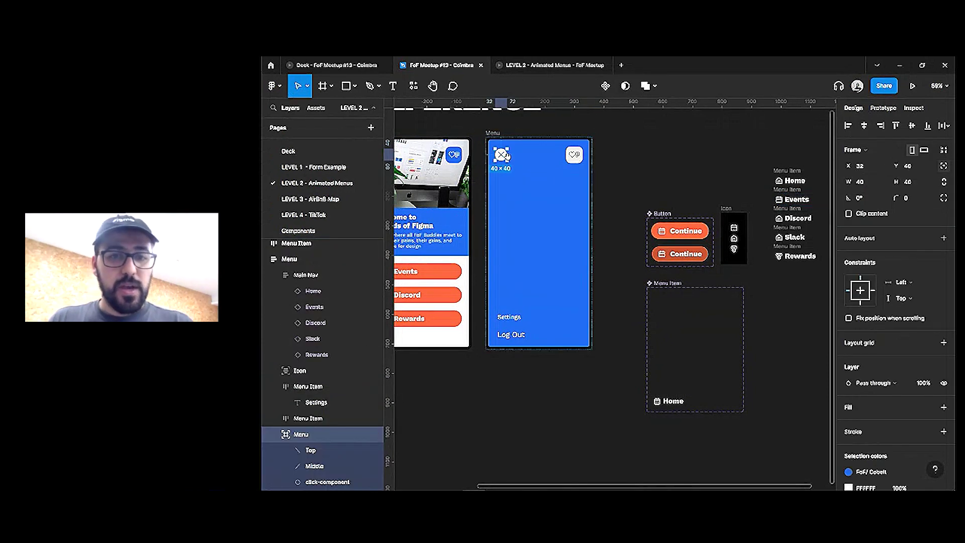
scroll(506, 156, "left", 5)
left_click(579, 159)
scroll(579, 159, "right", 3)
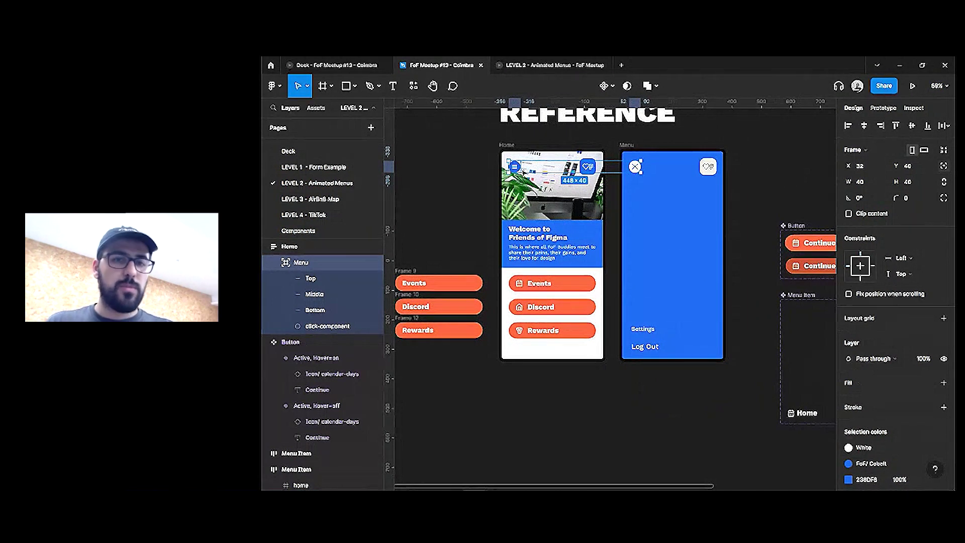
left_click(551, 65)
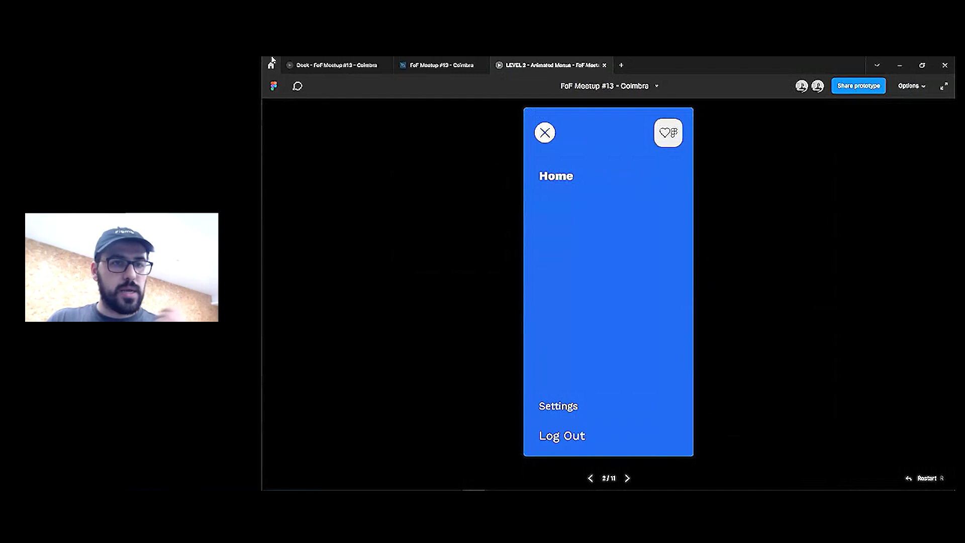
Show the deck slide where the hamburger circle opens a radial menu, then return to the design file
left_click(322, 65)
key("Right")
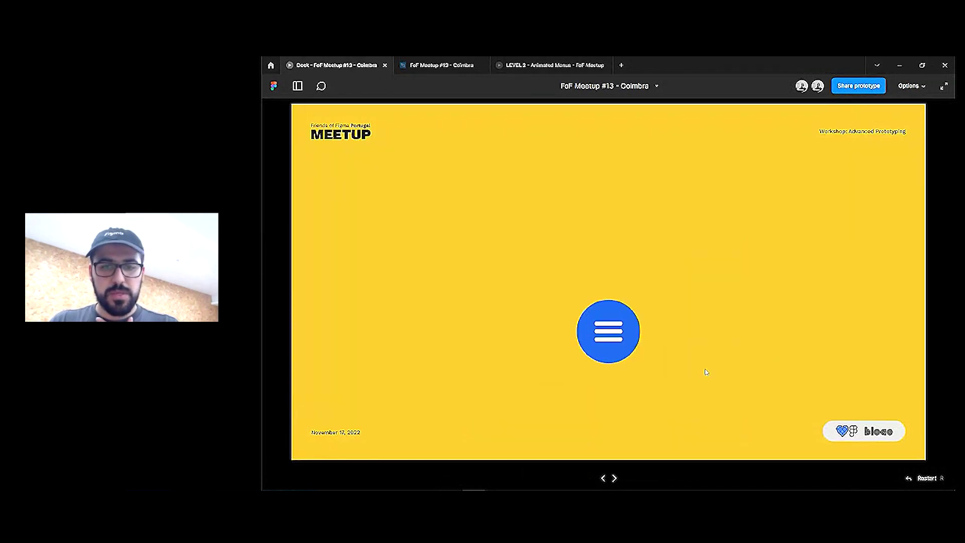
left_click(593, 344)
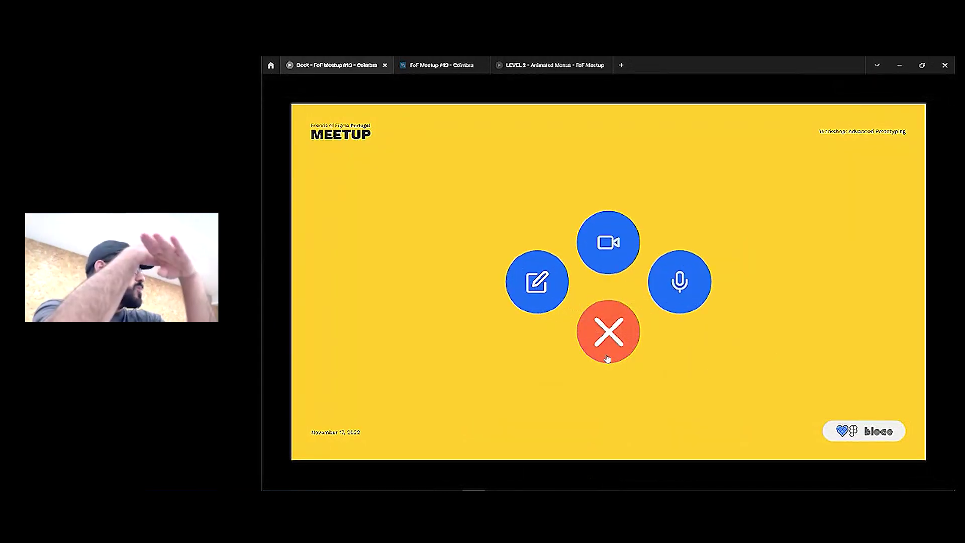
mouse_move(481, 87)
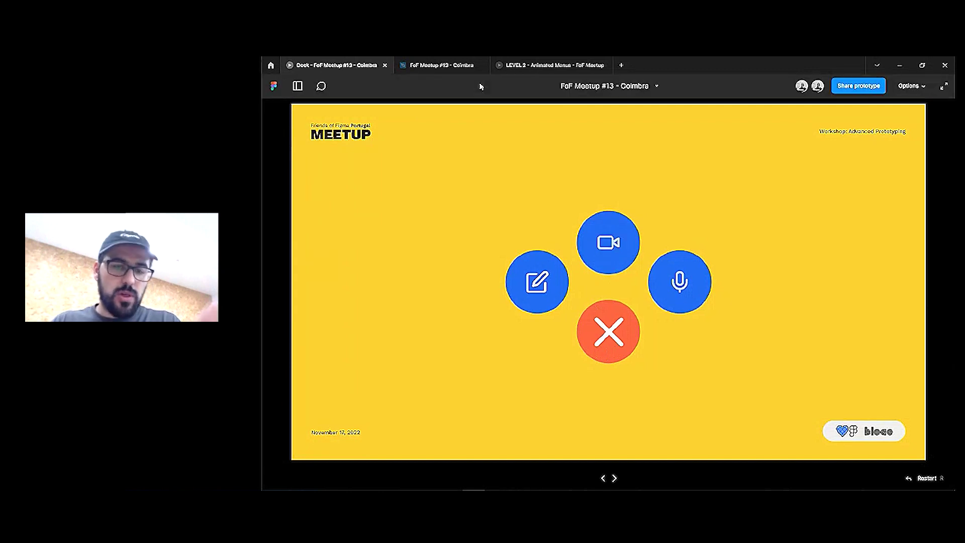
left_click(437, 66)
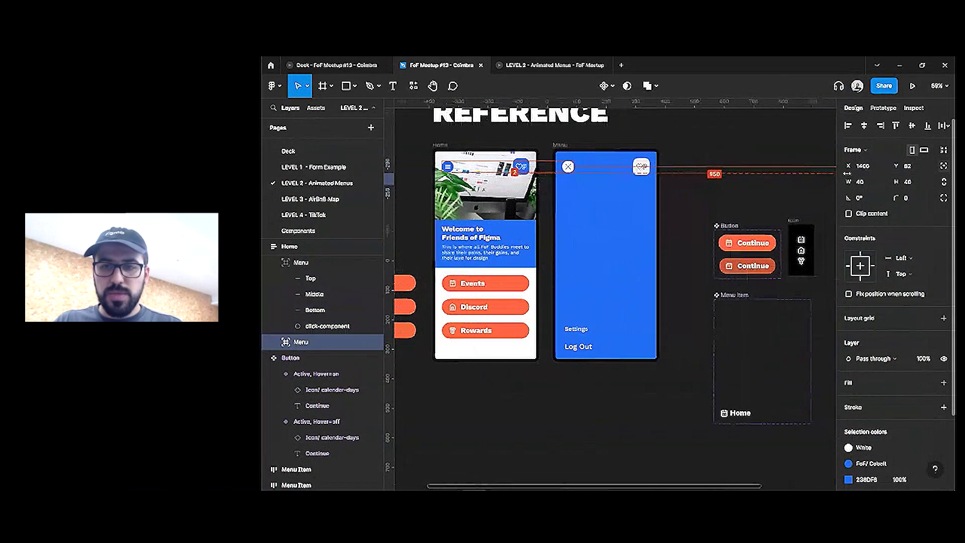
Move the X icon variant beside the hamburger and select the X's Middle line layer
scroll(521, 170, "right", 10)
key("Escape")
left_click(747, 177)
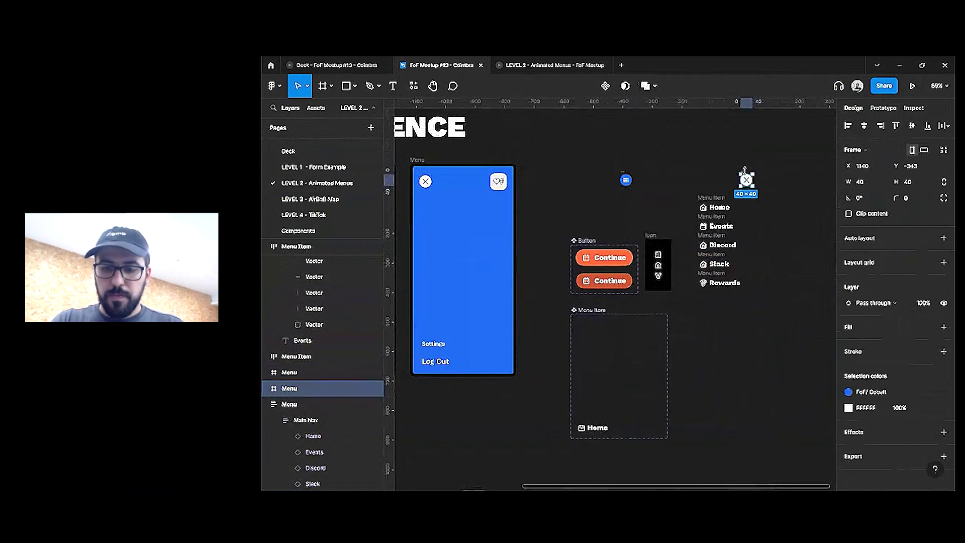
left_click_drag(748, 184, 646, 183)
scroll(645, 181, "up", 10)
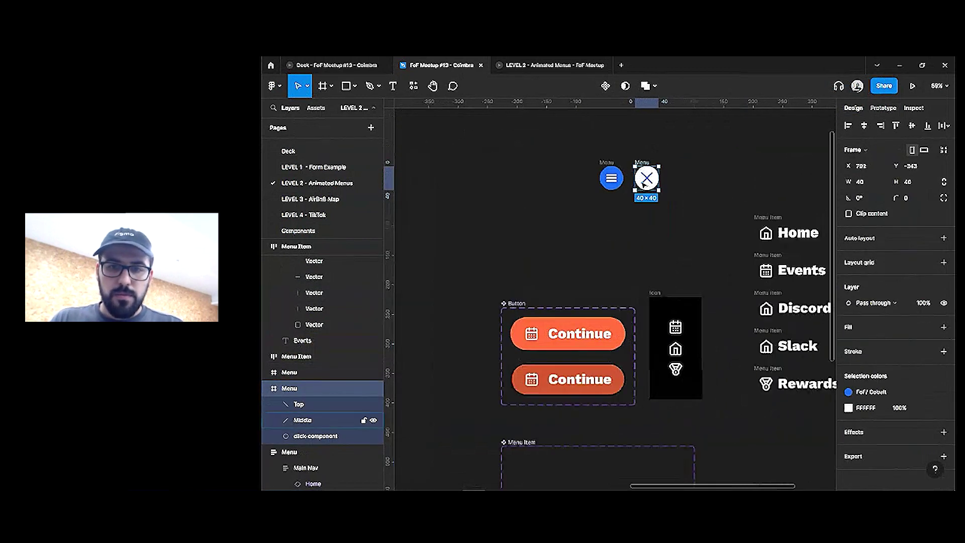
double_click(669, 177)
left_click(672, 184)
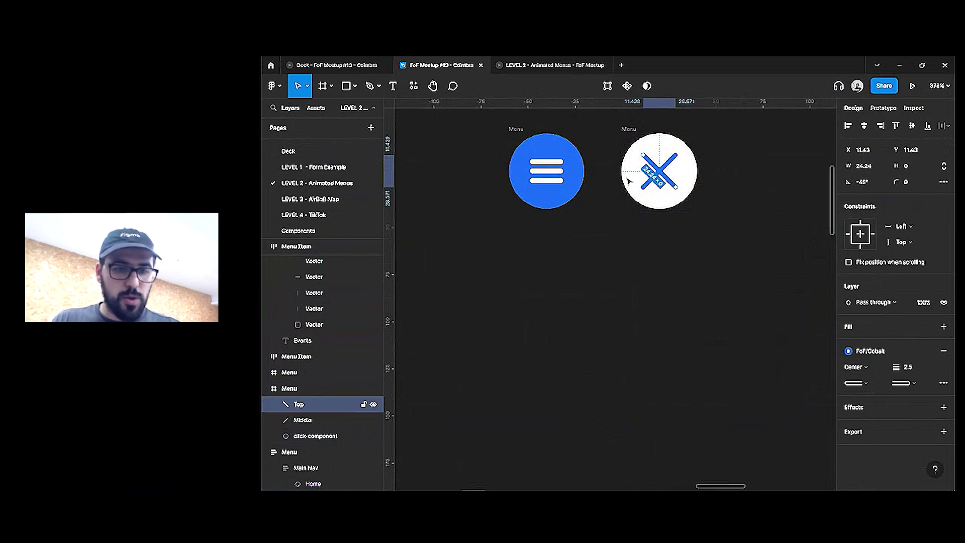
left_click(547, 166)
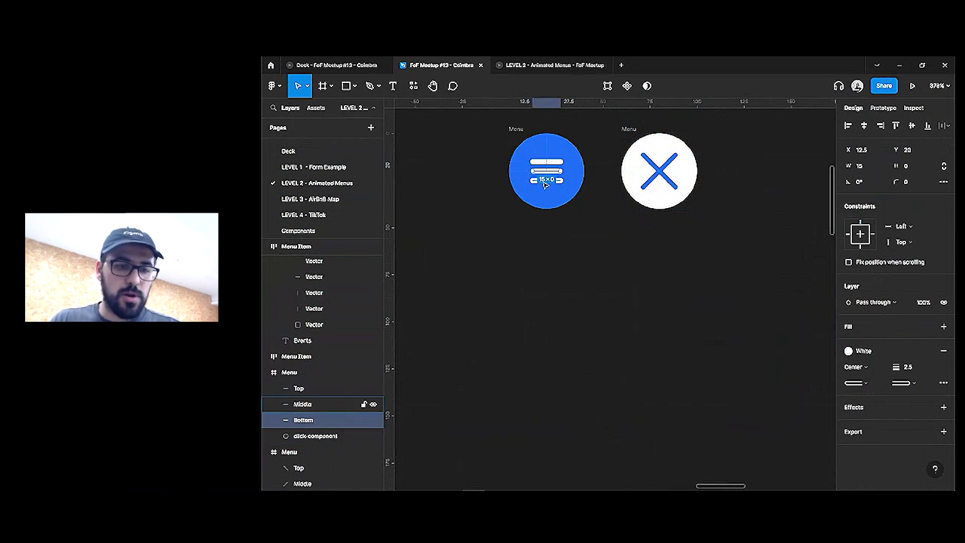
left_click(671, 185)
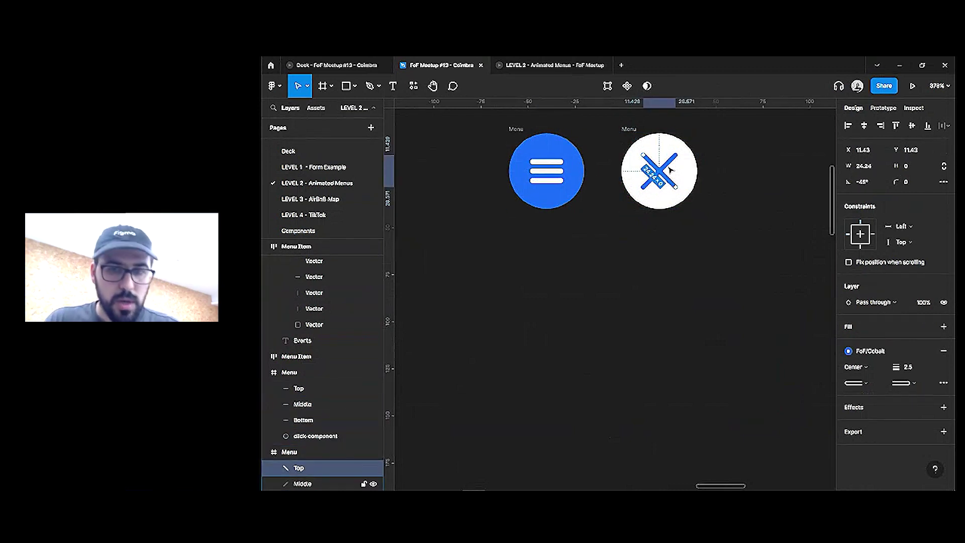
left_click(665, 171)
Rename the X's Middle line layer to 'Bottom' and marquee-select both Menu frames
double_click(310, 374)
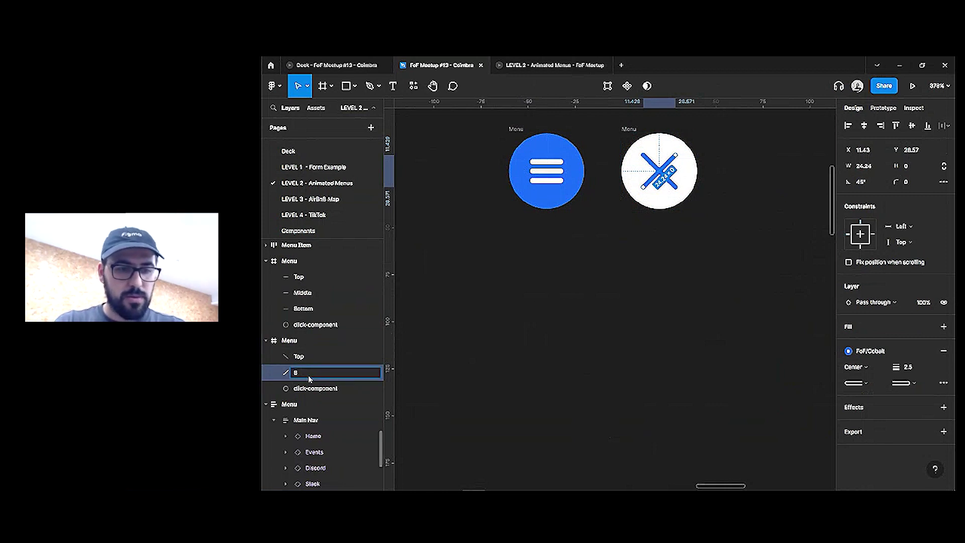
type("Bottom")
key("Return")
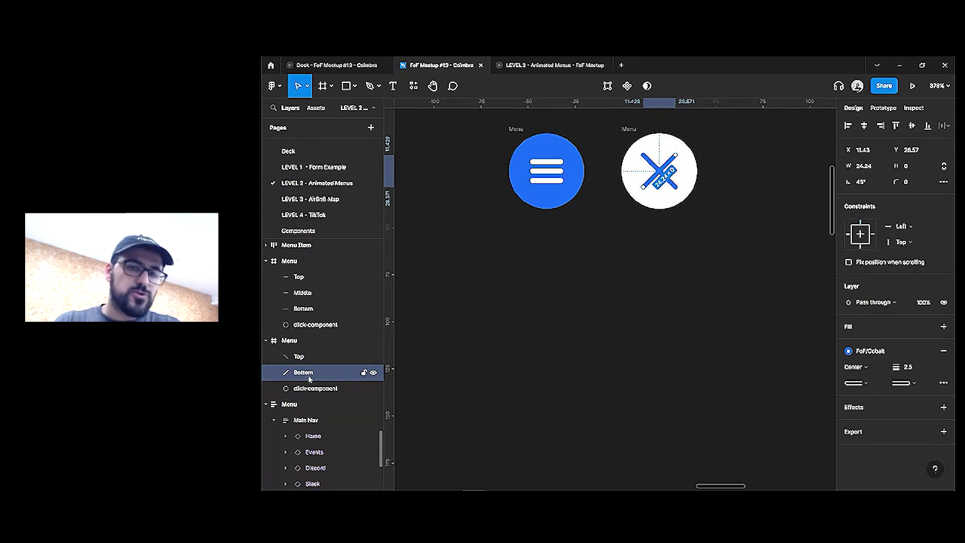
key("Escape")
key("Escape")
scroll(588, 171, "down", 2)
scroll(714, 155, "down", 3)
left_click_drag(717, 134, 498, 283)
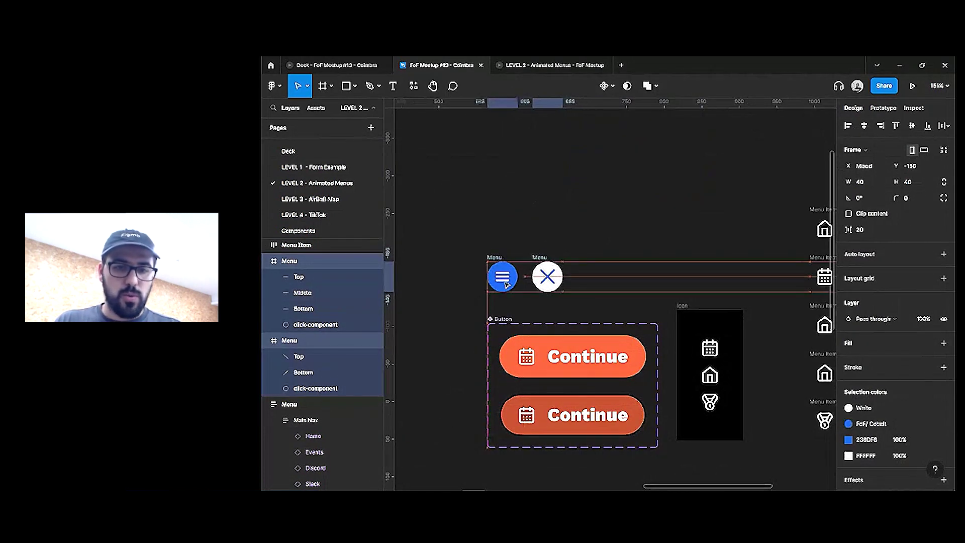
Combine both Menu frames into one component set
scroll(543, 244, "left", 1)
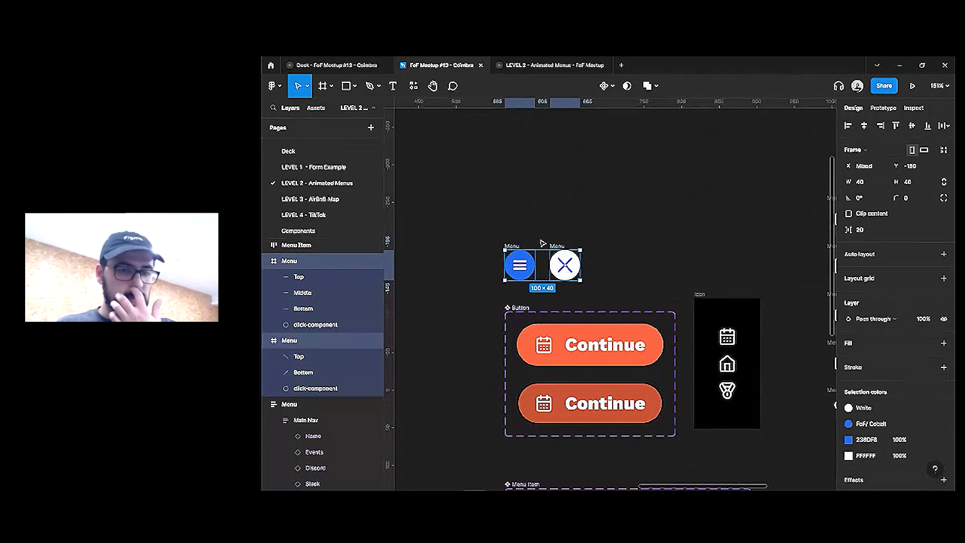
left_click(608, 86)
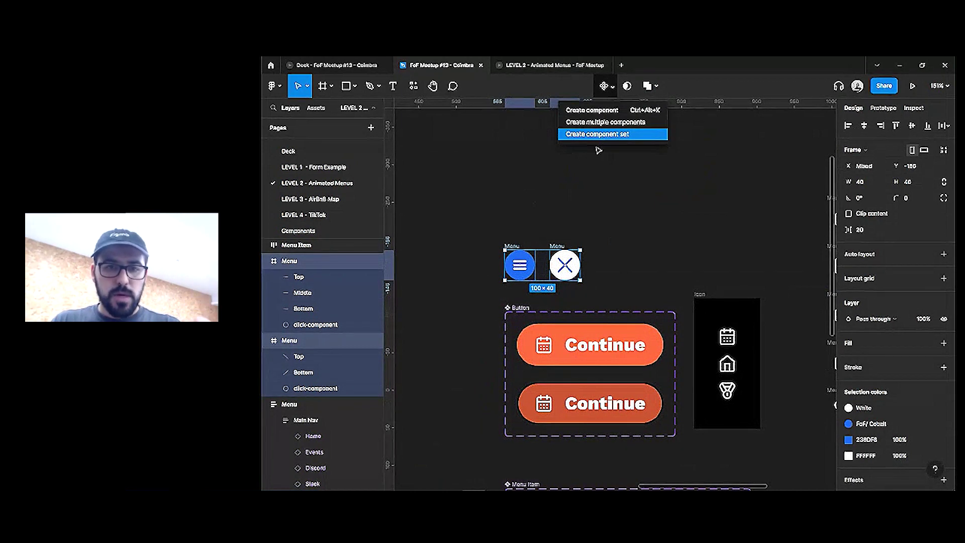
left_click(598, 134)
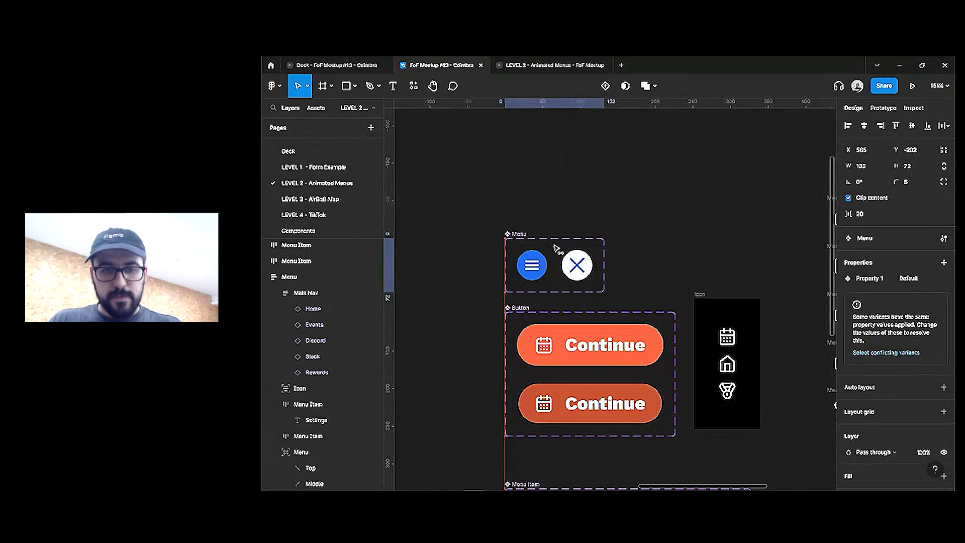
Link the two variants to each other with On click, Change to, Smart animate, Ease out back
left_click(532, 266)
left_click(886, 109)
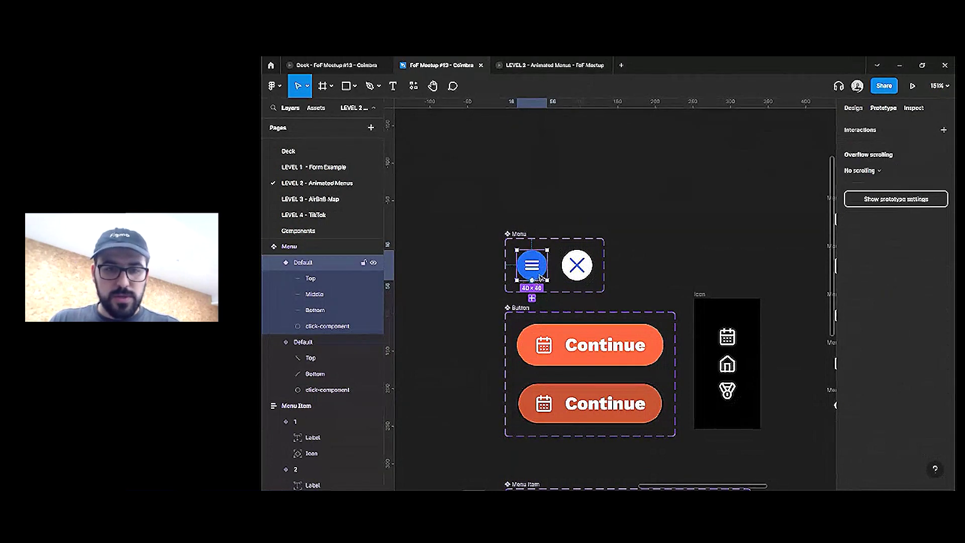
left_click_drag(570, 271, 573, 269)
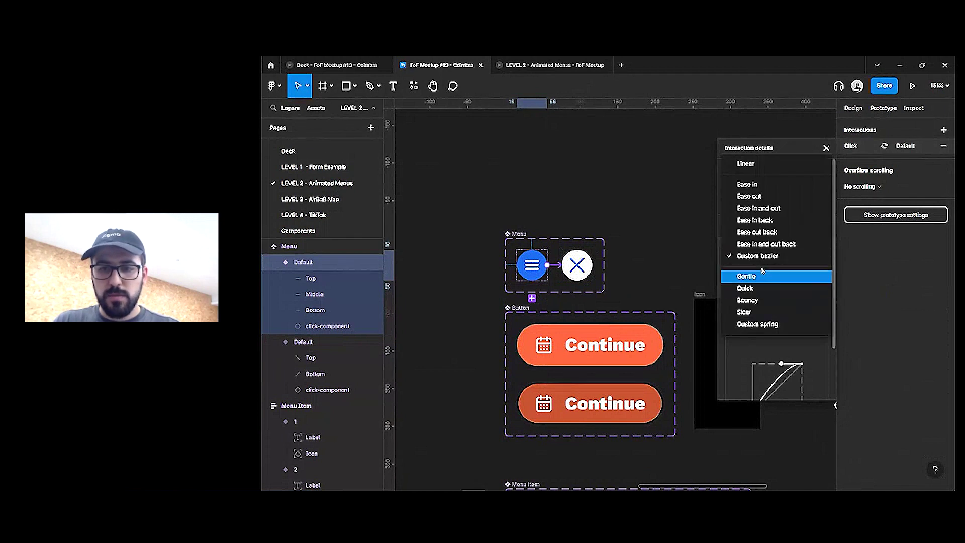
left_click(770, 235)
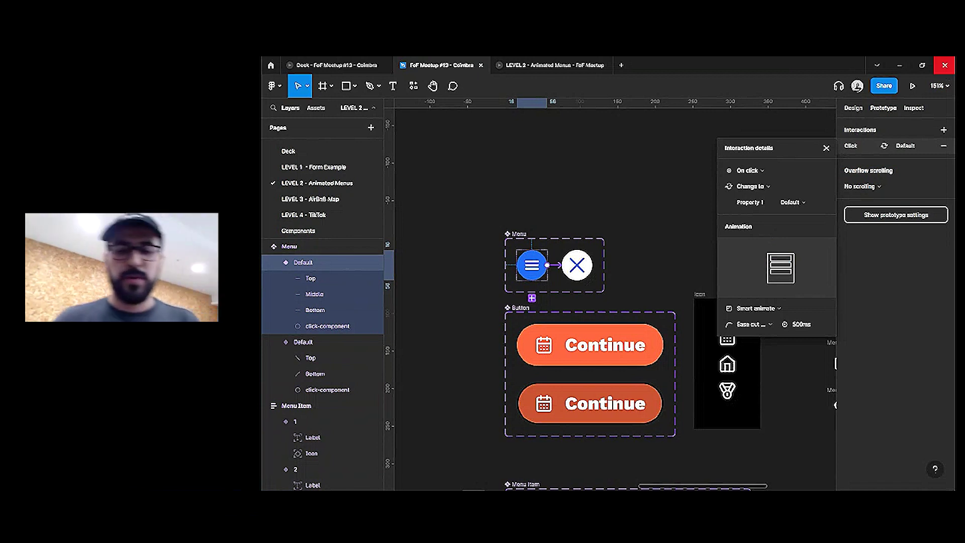
left_click(574, 266)
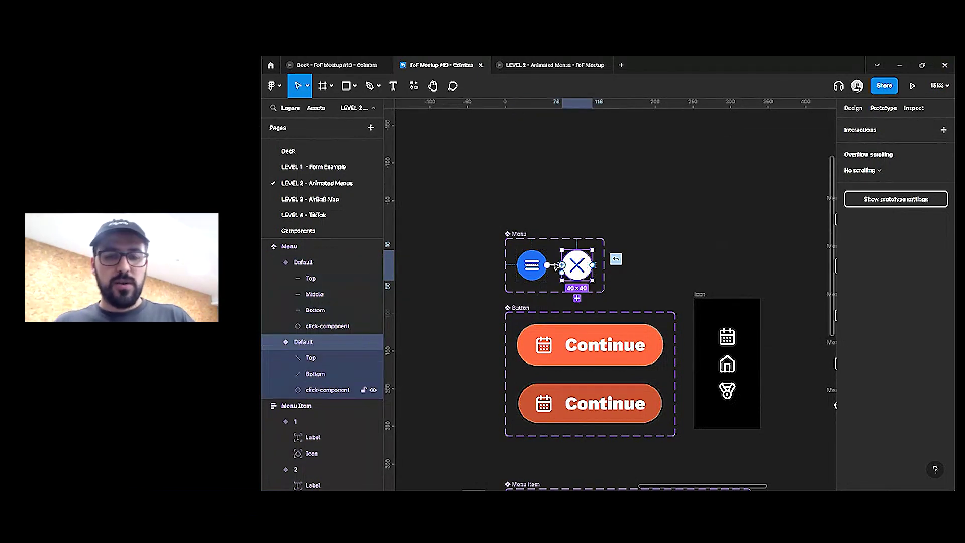
left_click(554, 266)
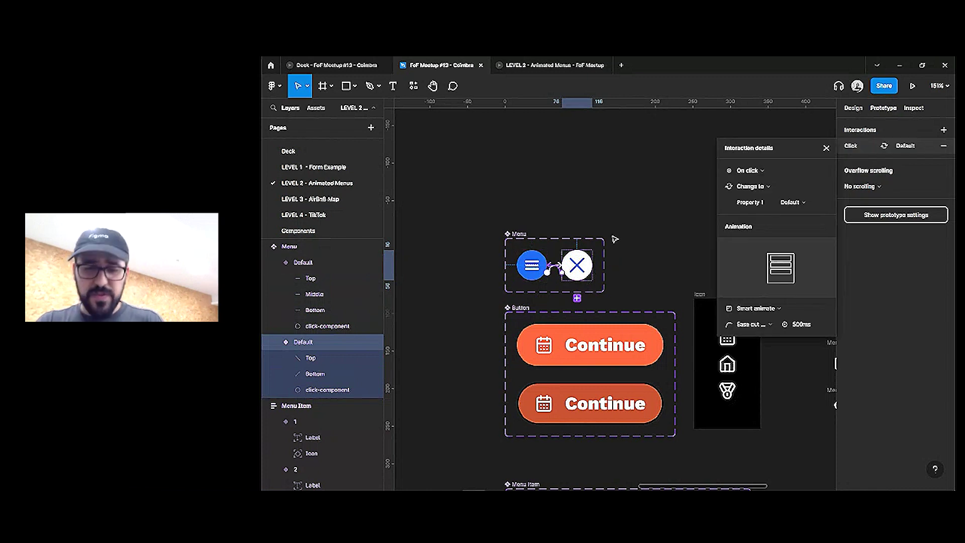
scroll(614, 239, "down", 5)
left_click(595, 211)
Paste a hamburger Menu instance into the Home screen at its top-left
left_click(565, 235)
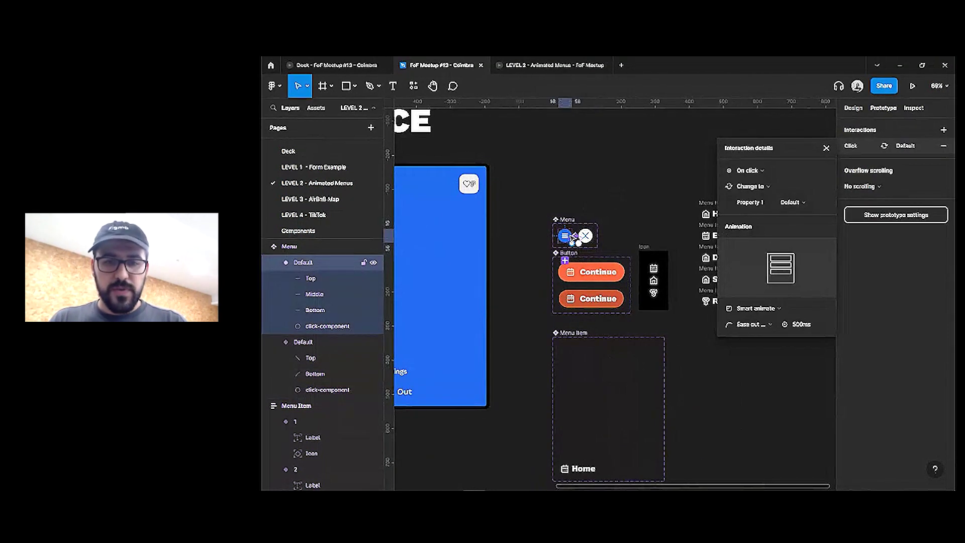
scroll(543, 182, "left", 5)
key("ctrl+v")
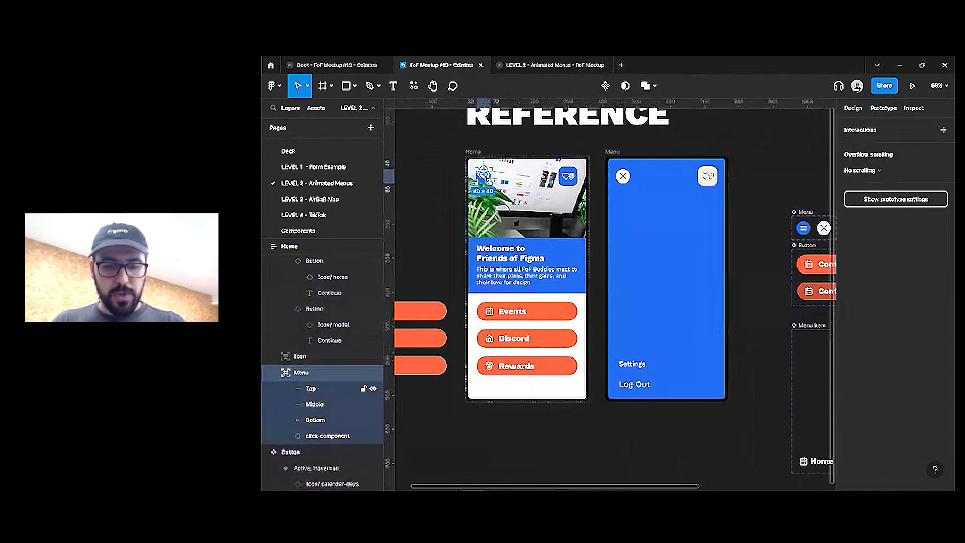
left_click_drag(472, 390, 484, 176)
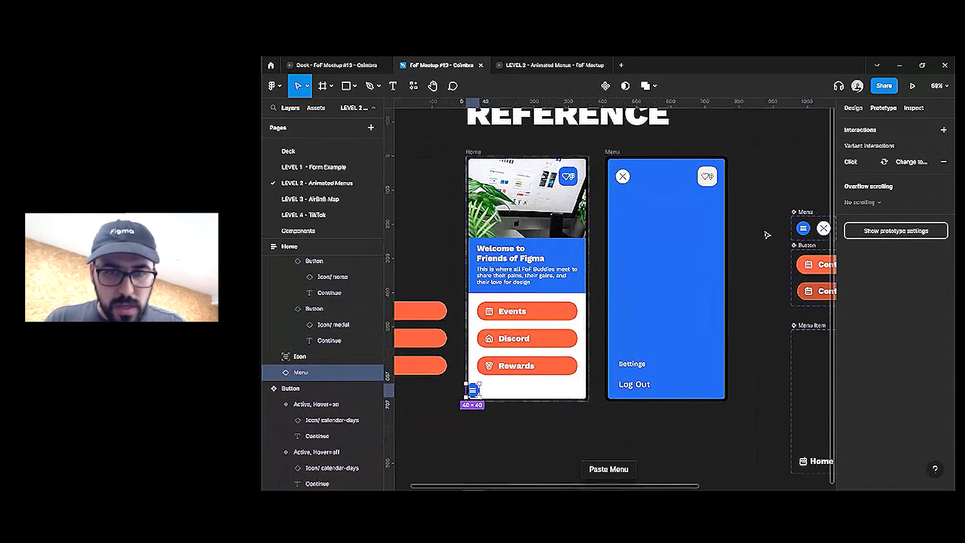
left_click(803, 227)
key("ctrl+z")
key("ctrl+z")
key("ctrl+v")
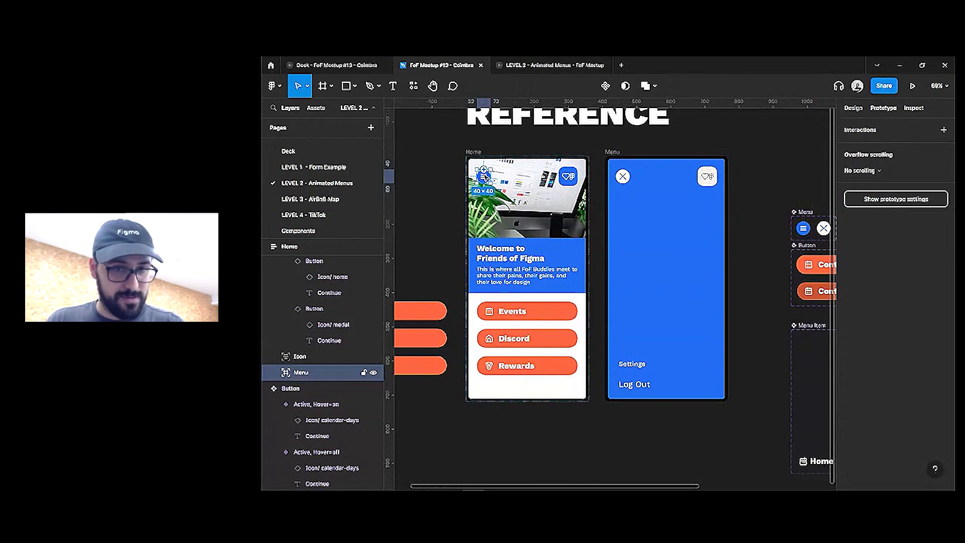
left_click(858, 108)
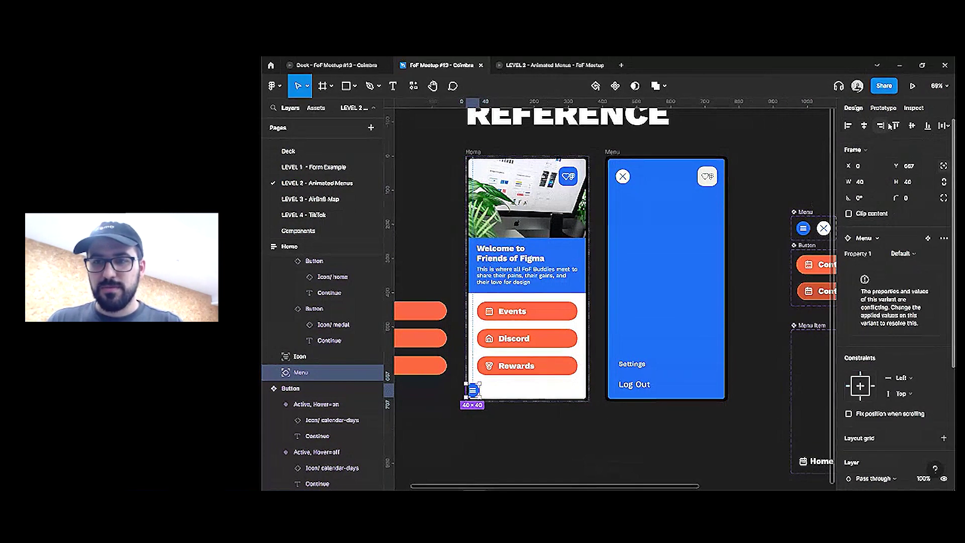
key("ctrl+z")
key("ctrl+z")
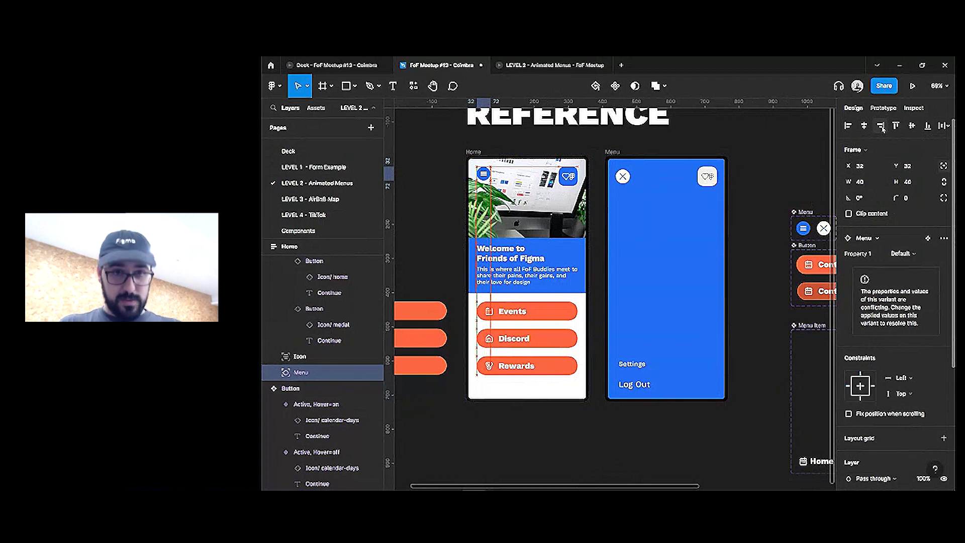
left_click(585, 179)
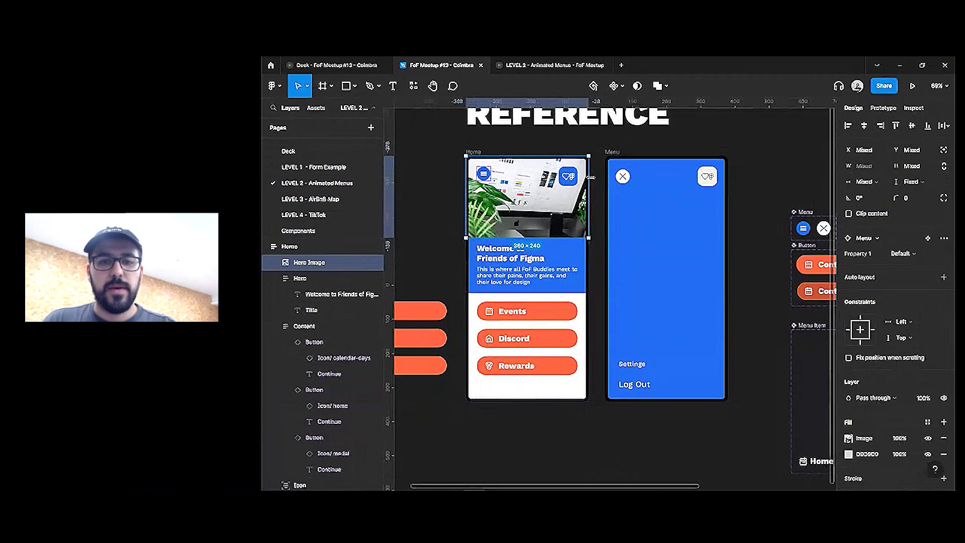
Place a Menu instance in the Menu screen and rename the variants 1 and 2
left_click(622, 176)
key("ctrl+shift+r")
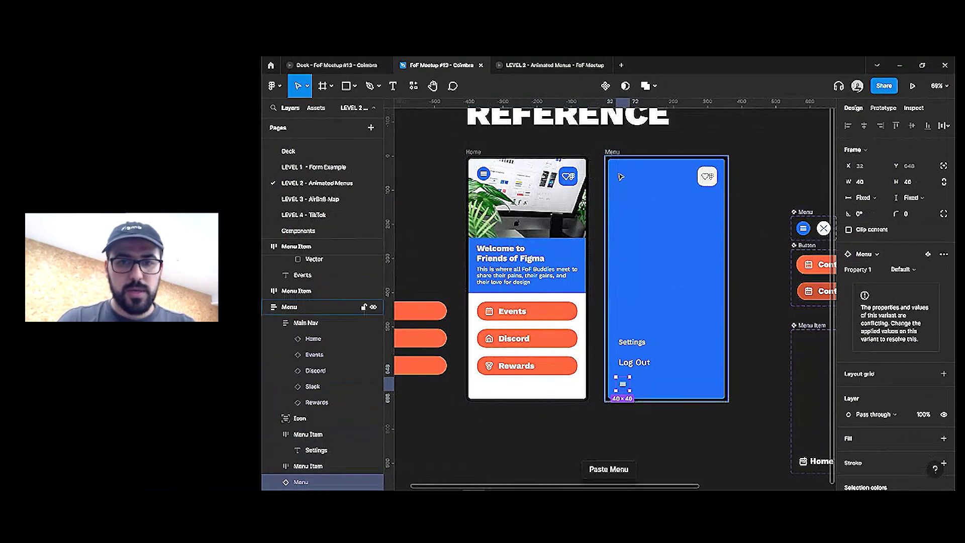
left_click(915, 270)
left_click(803, 228)
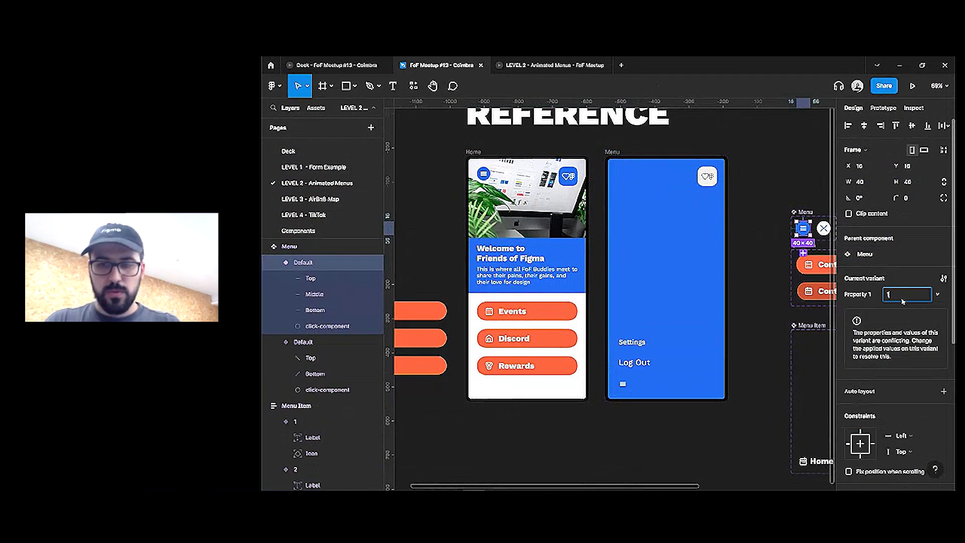
key("Return")
key("Tab")
type("2")
Switch the Menu screen's icon to variant 2, make it absolute, and align it top-left
left_click(622, 384)
left_click(905, 270)
left_click(905, 256)
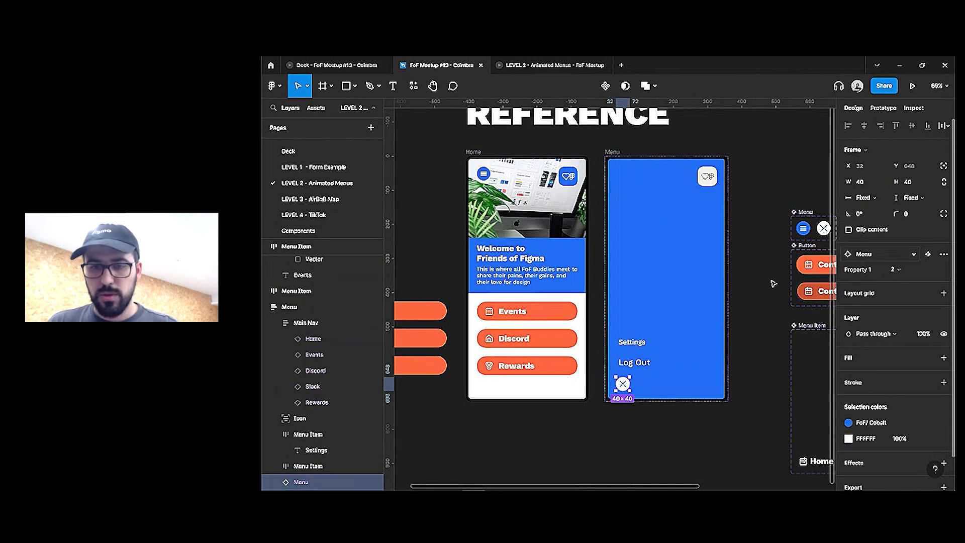
left_click(944, 167)
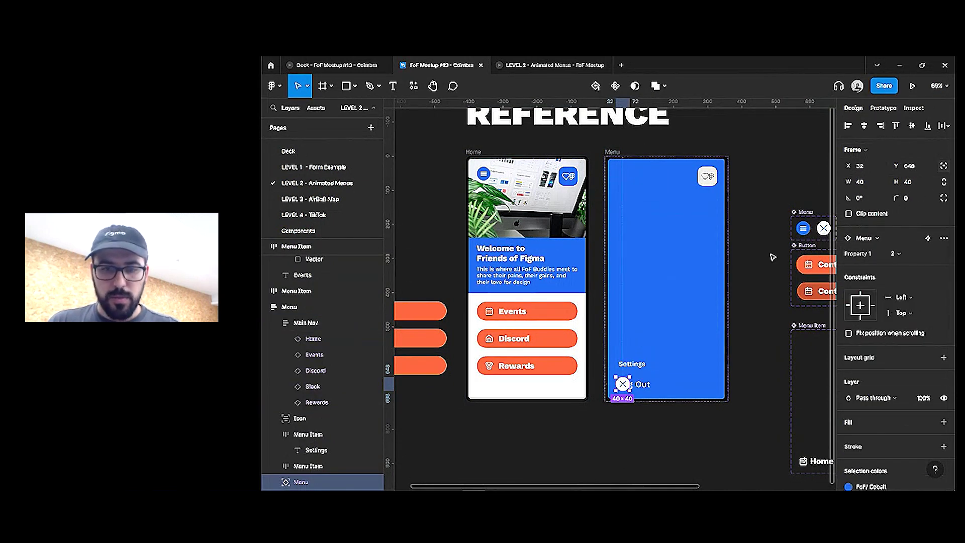
left_click(848, 125)
left_click(896, 125)
left_click_drag(612, 164, 624, 175)
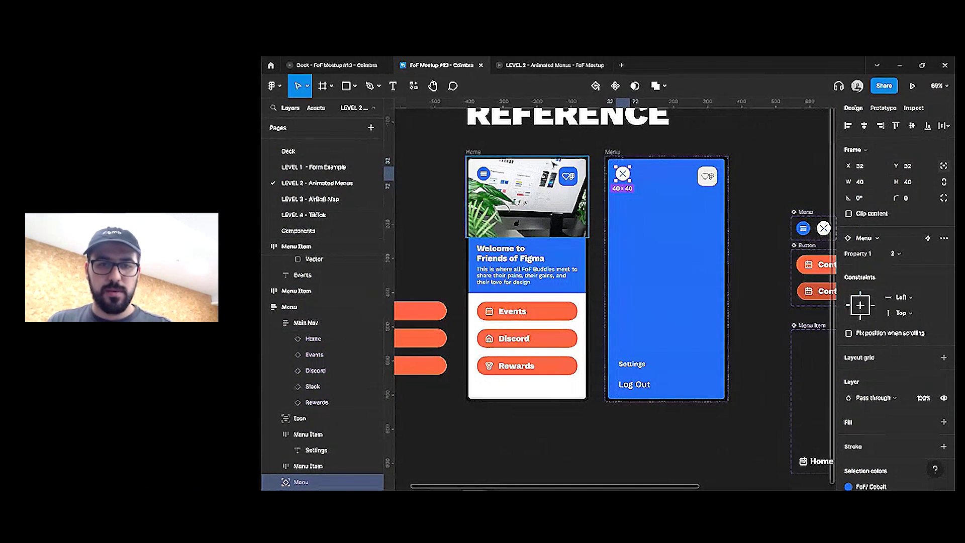
left_click(655, 147)
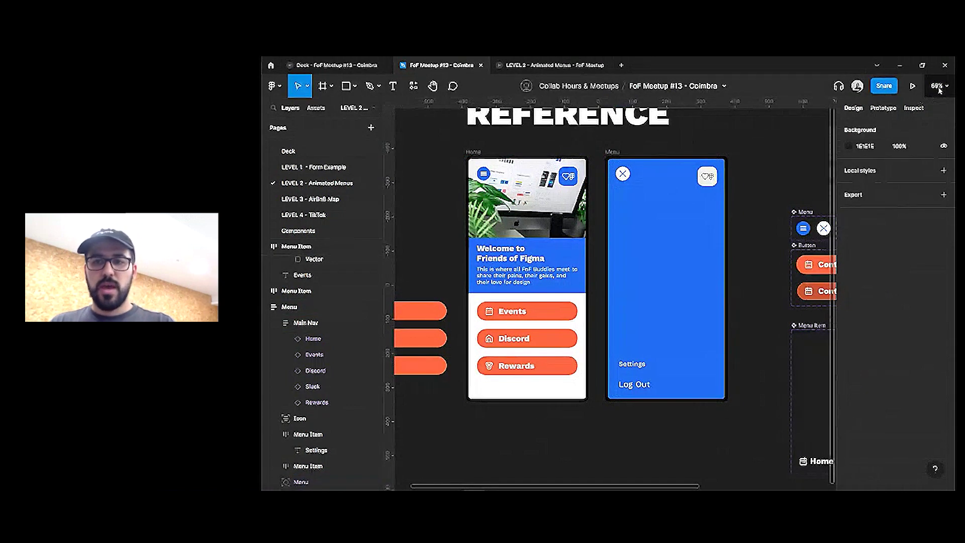
Link Home's menu icon to Menu as an Open overlay animated with Move in
left_click(483, 173)
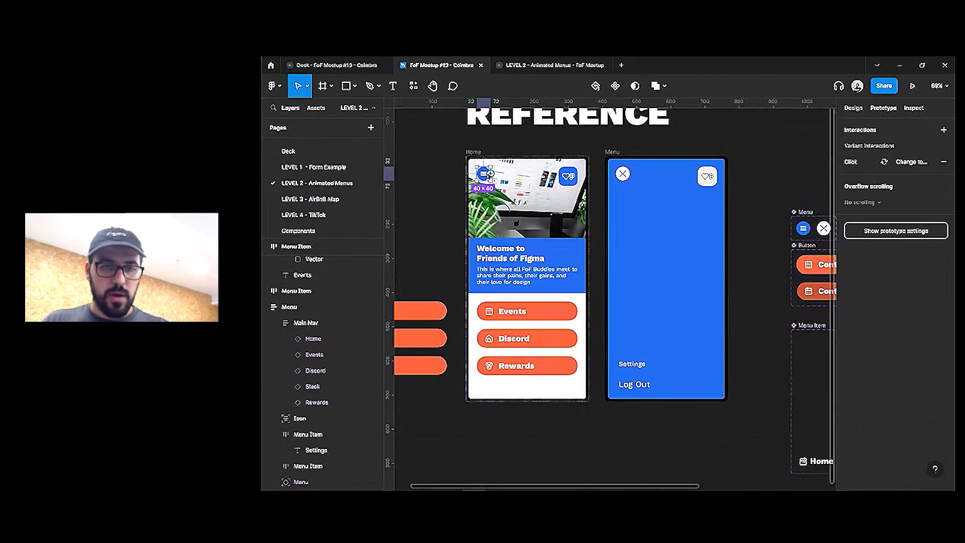
left_click_drag(493, 174, 607, 171)
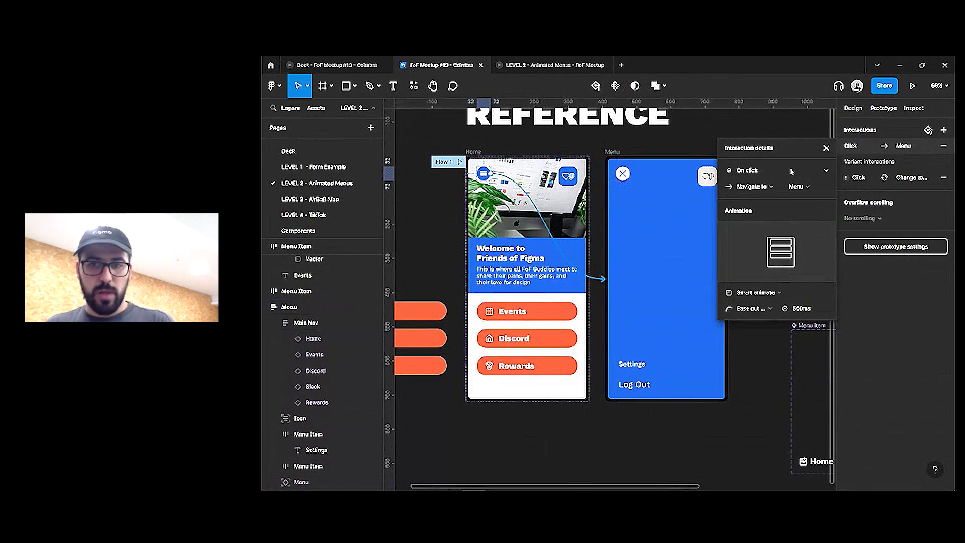
left_click(757, 187)
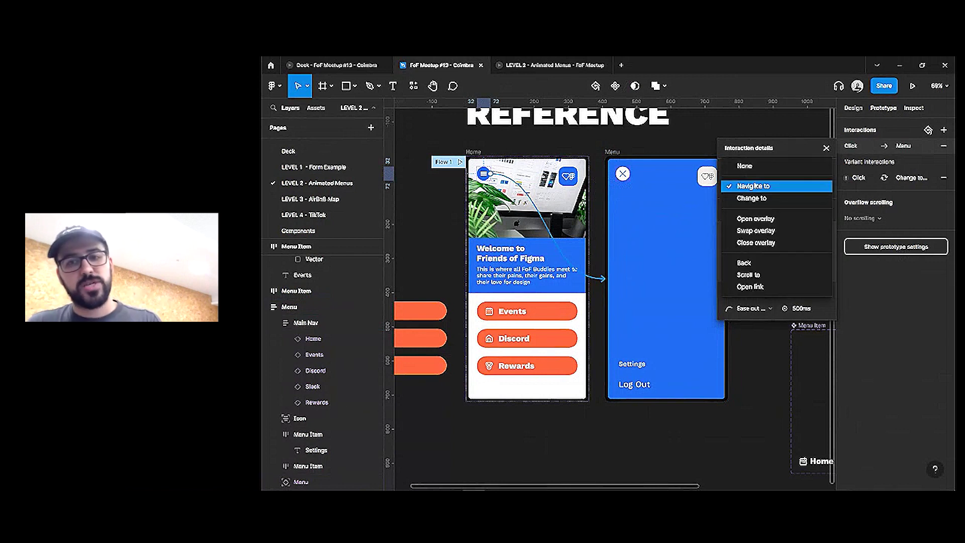
left_click(752, 220)
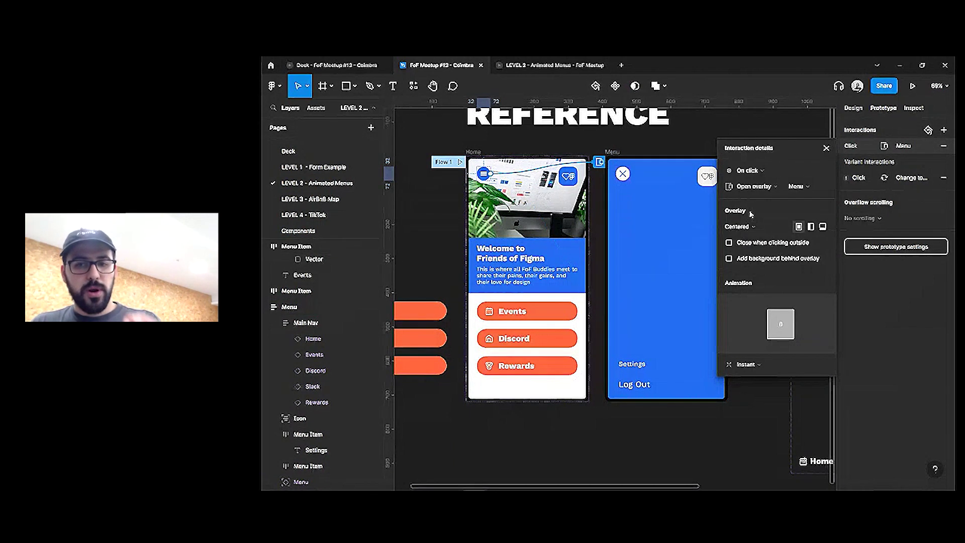
left_click(756, 363)
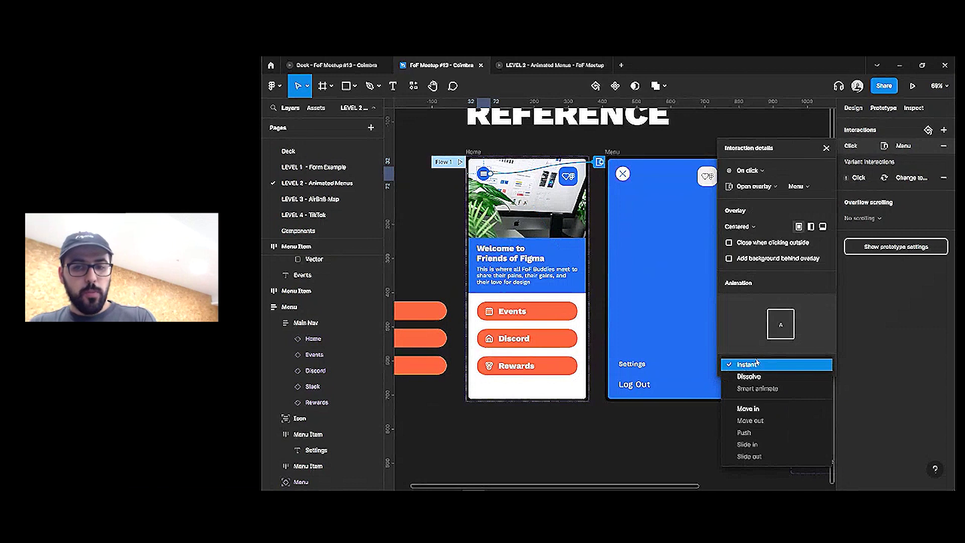
left_click(754, 408)
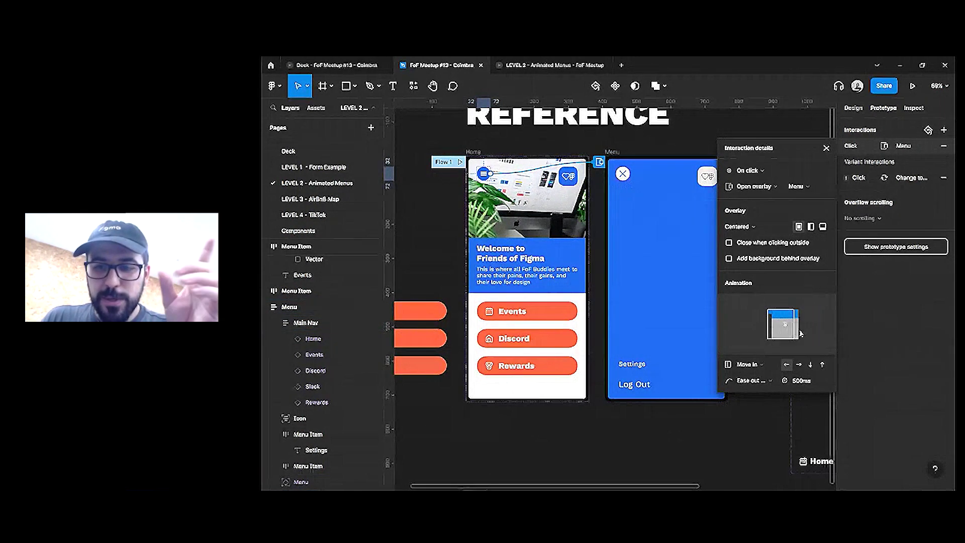
Keep Move in with a rightward direction and present the prototype from Home
left_click(747, 364)
left_click(749, 333)
left_click(754, 365)
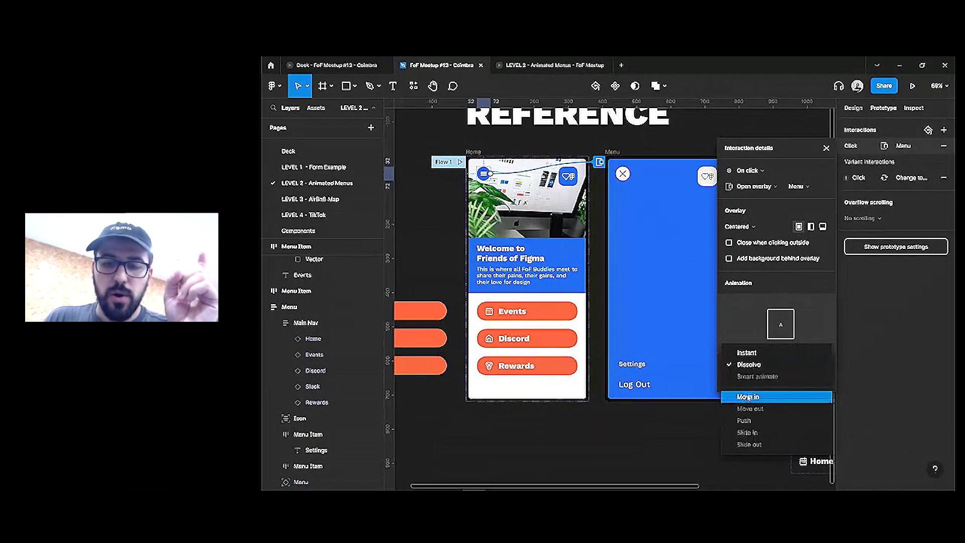
left_click(748, 397)
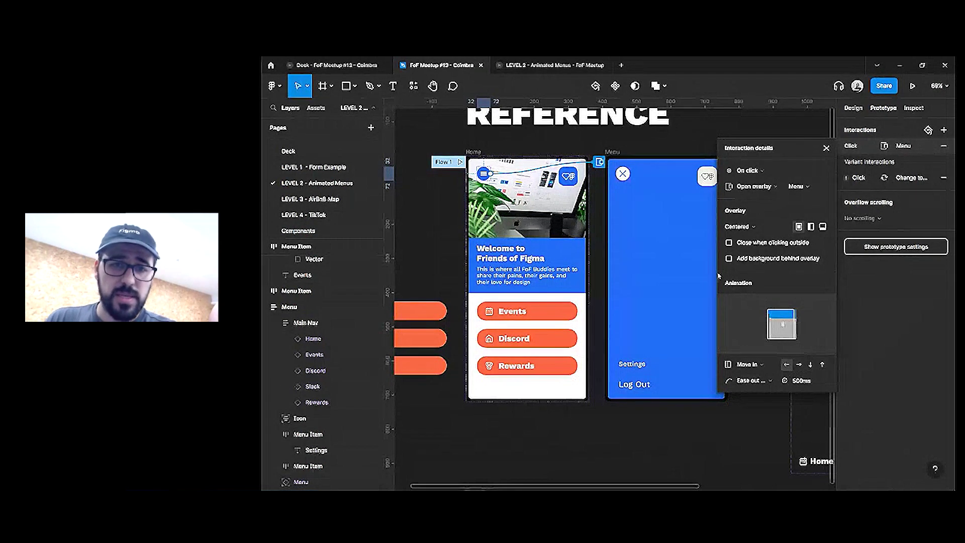
left_click(799, 364)
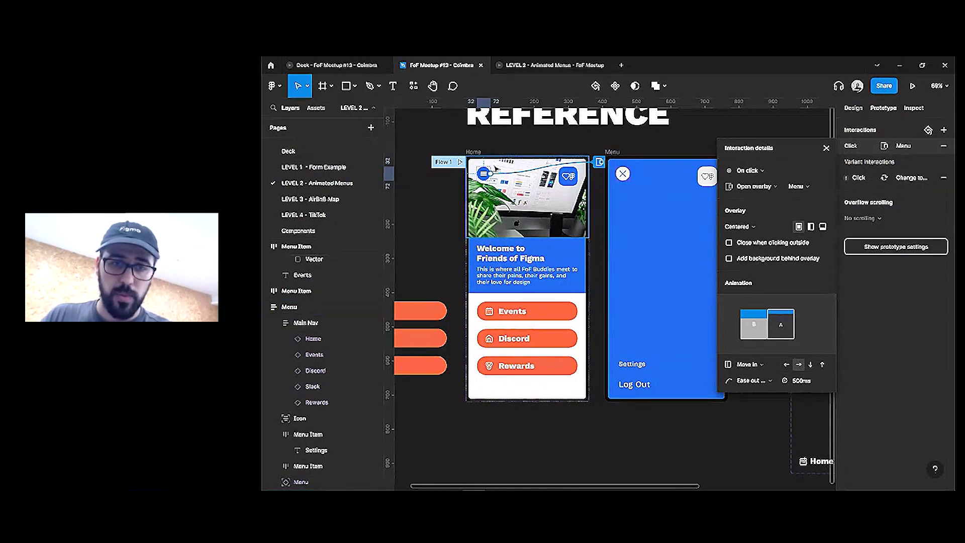
left_click(459, 162)
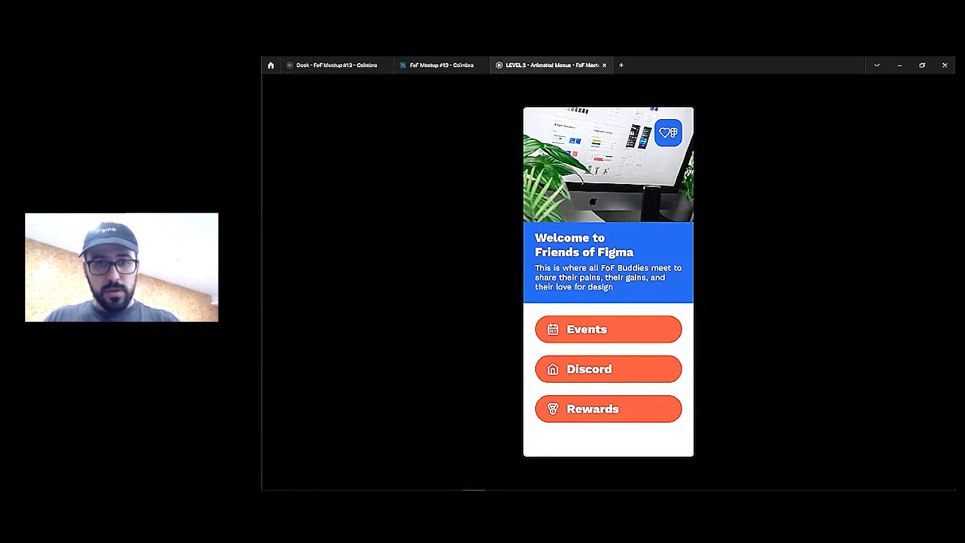
Reload the prototype, open the blue menu from the hamburger, and return to the design file
right_click(548, 65)
left_click(557, 100)
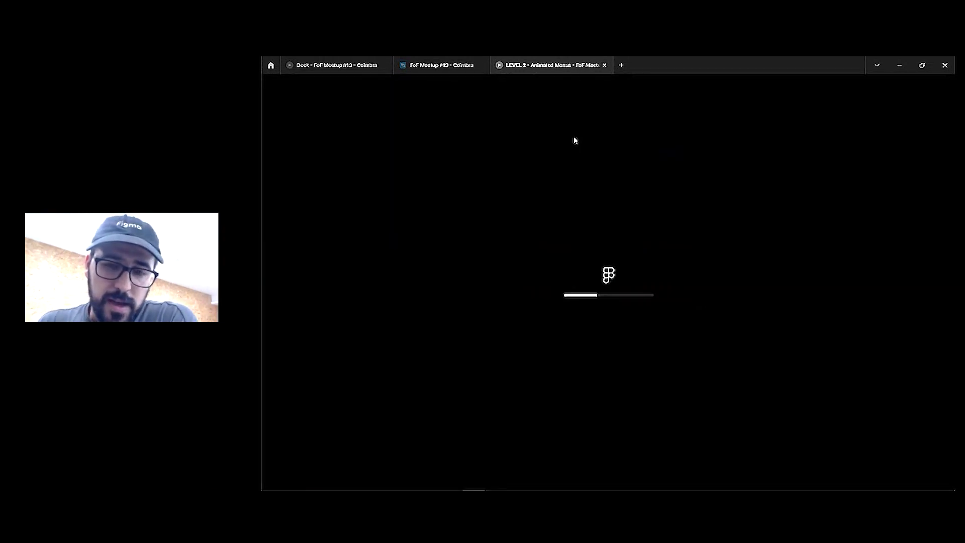
left_click(546, 132)
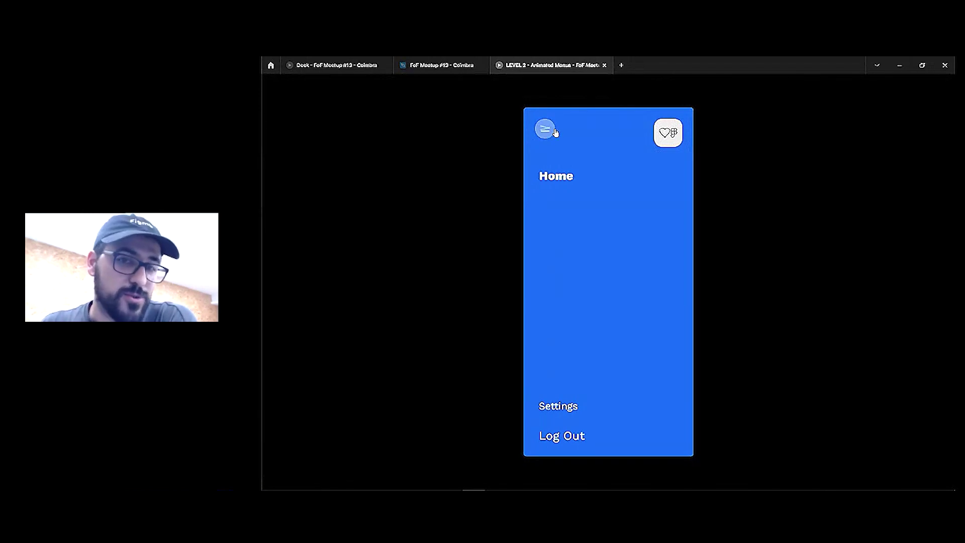
left_click(442, 65)
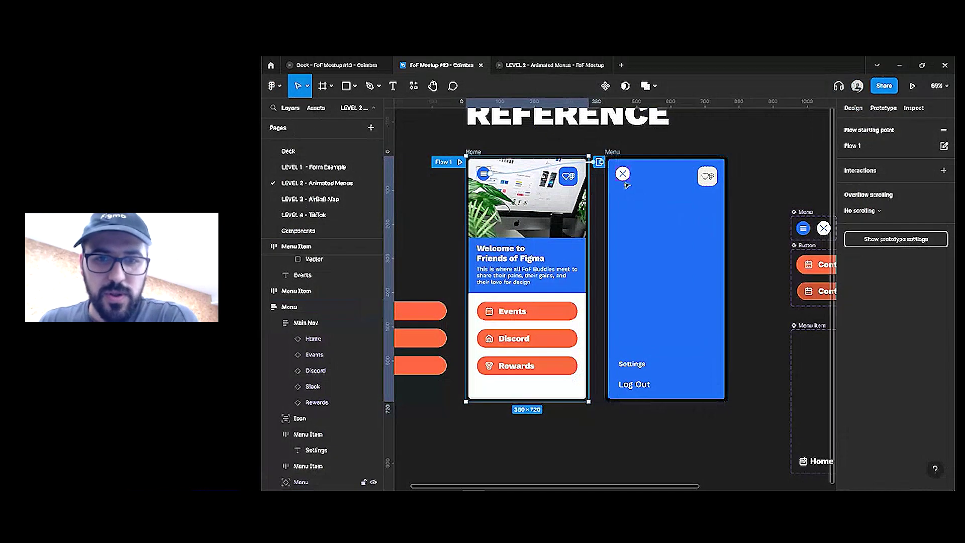
Change the hamburger interaction to Navigate to Menu with Smart animate matching layers on
left_click(553, 167)
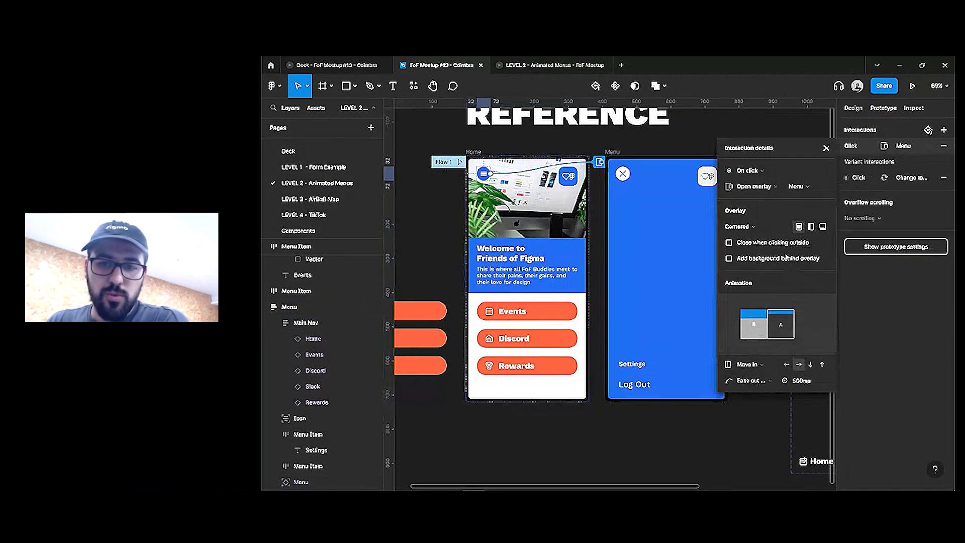
left_click(758, 185)
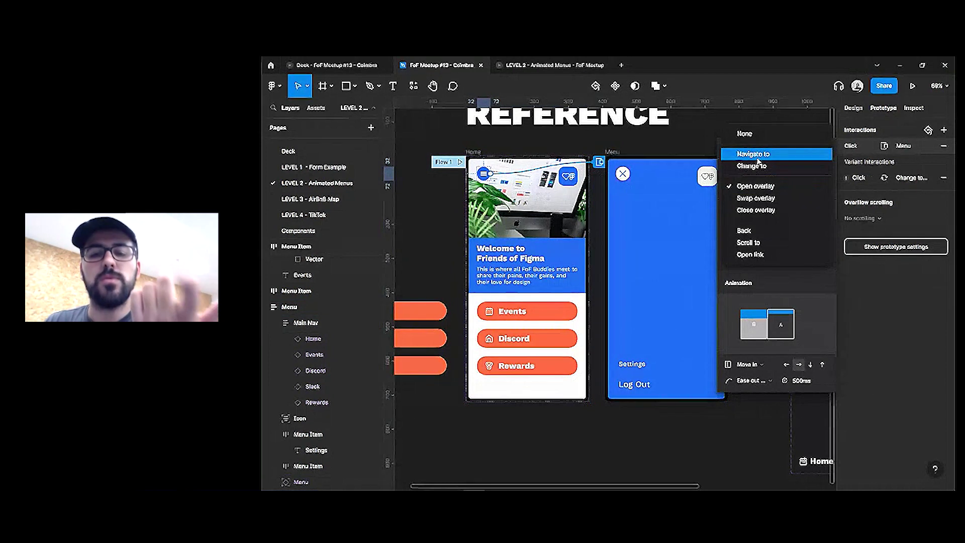
left_click(760, 160)
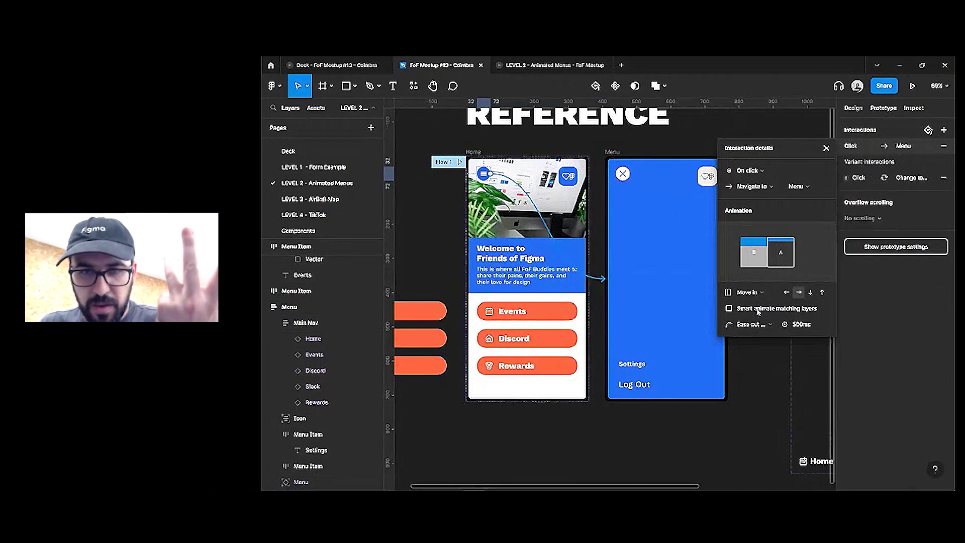
left_click(798, 309)
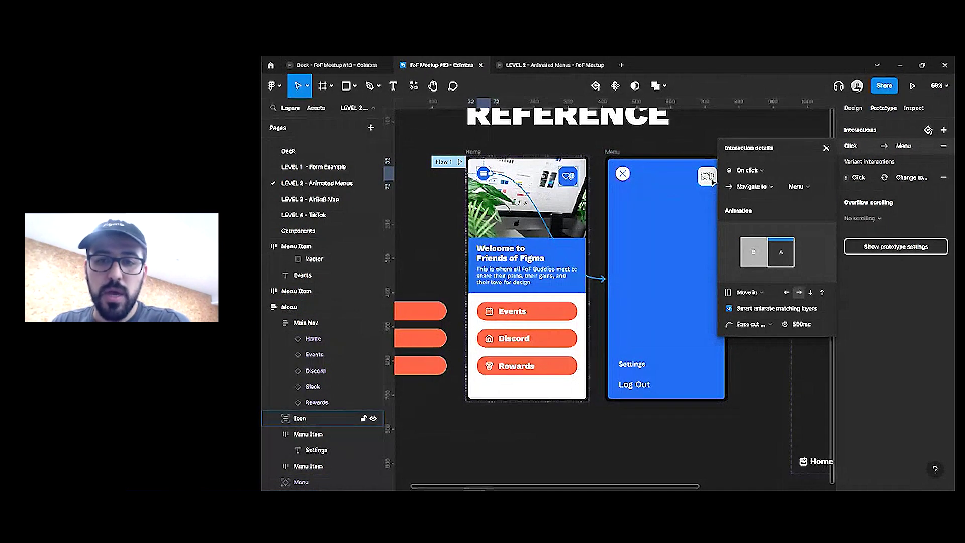
Test closing and reopening the menu in the prototype, then bring up the transition animation list
left_click(551, 65)
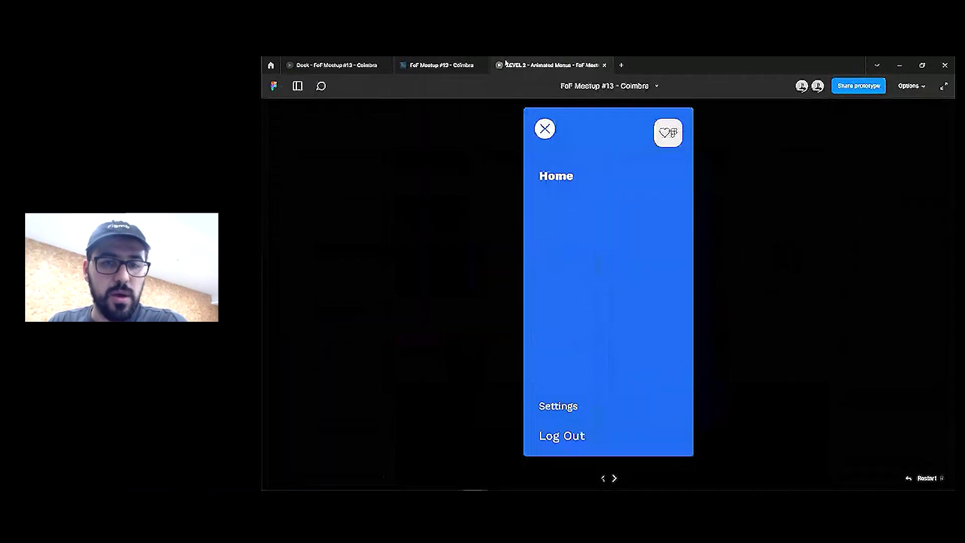
left_click(546, 130)
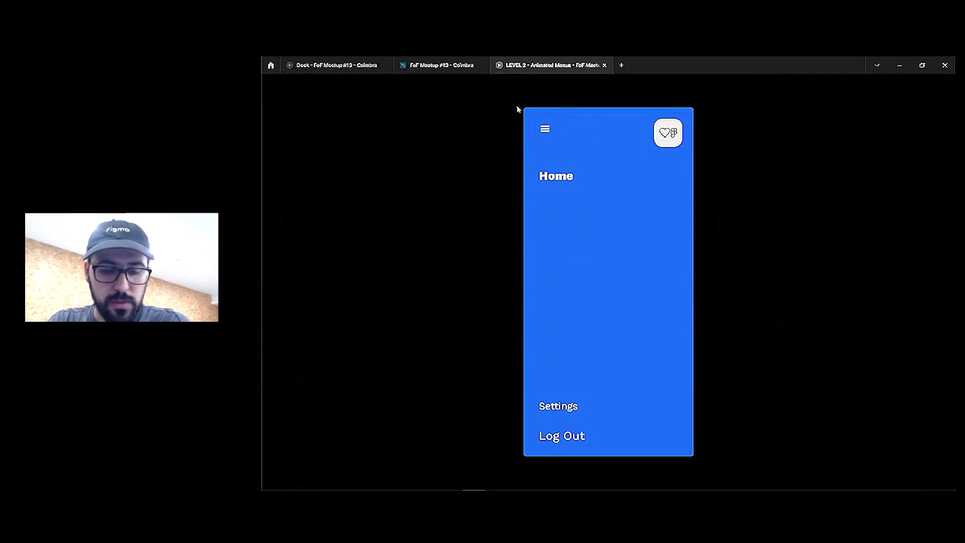
left_click(542, 127)
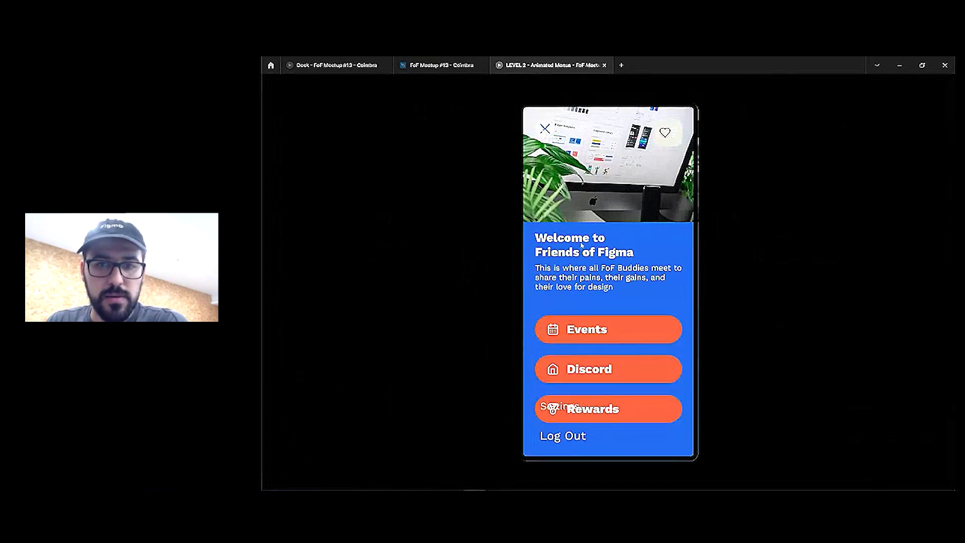
left_click(441, 65)
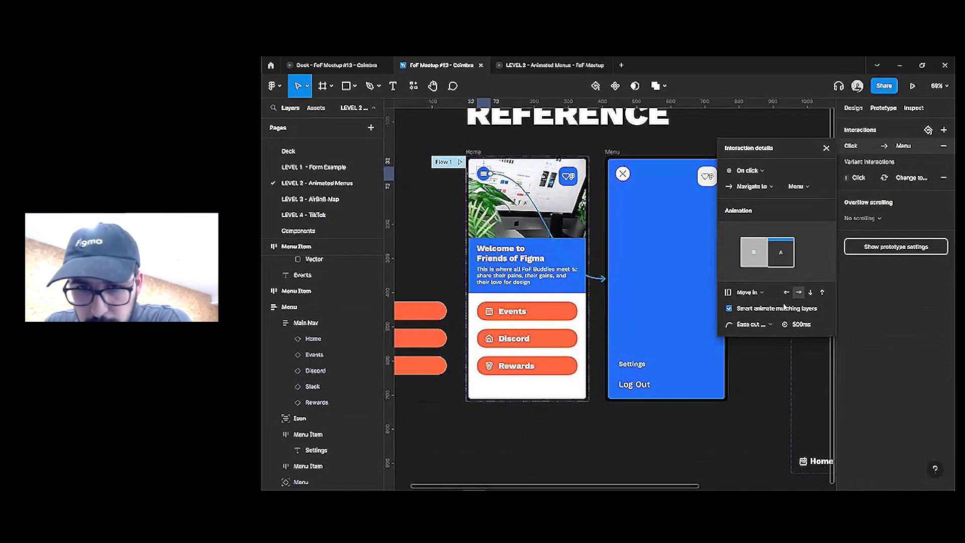
left_click(754, 293)
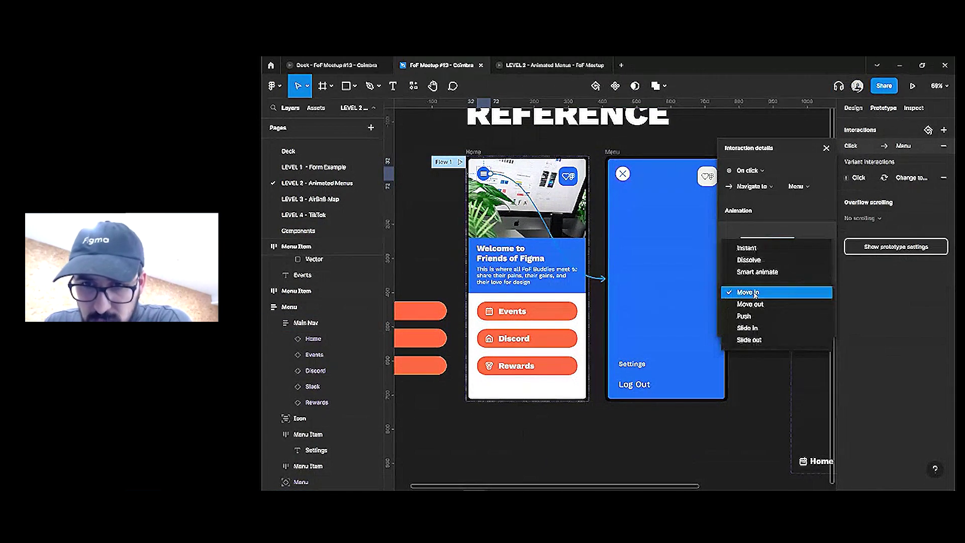
Set the menu transition to Push, then link the close X to Home with a leftward push
left_click(754, 316)
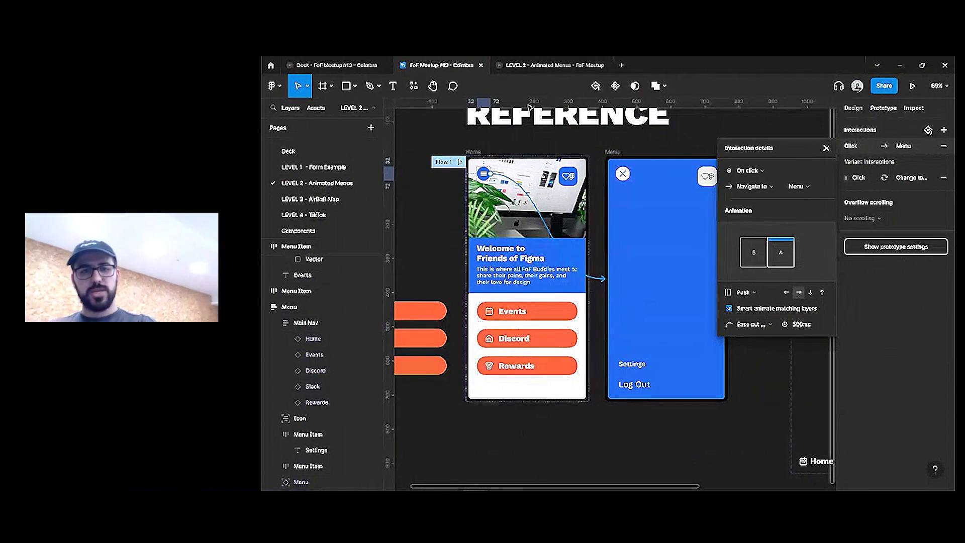
left_click(553, 64)
left_click(545, 129)
left_click(544, 132)
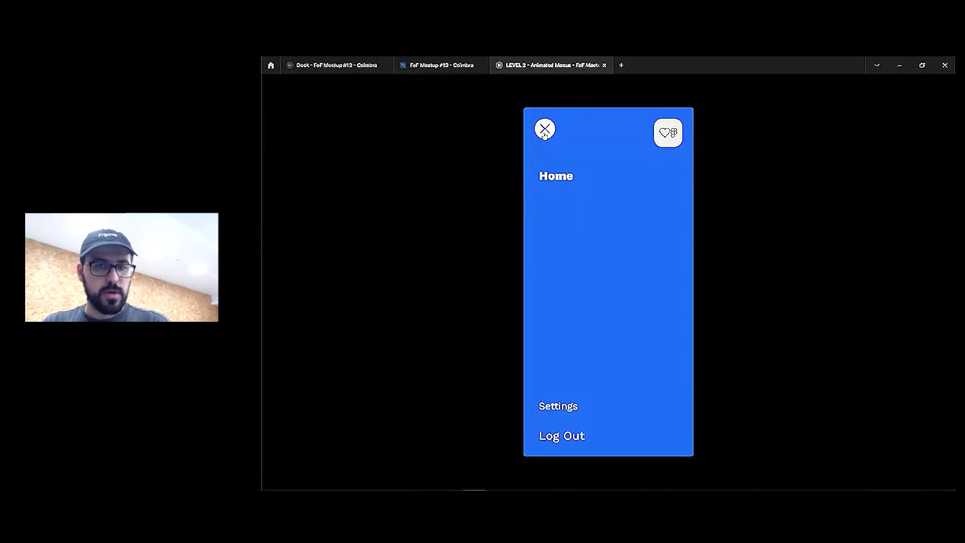
left_click(441, 65)
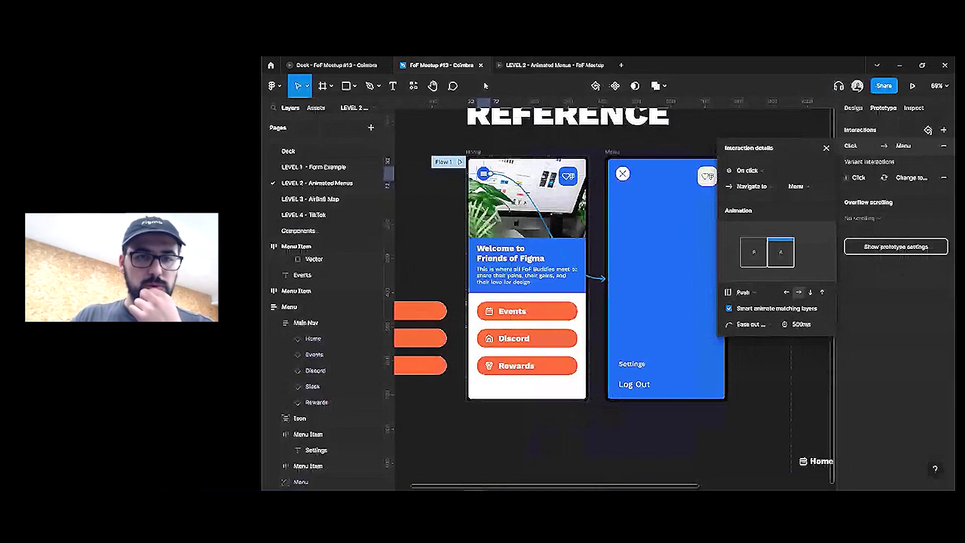
left_click_drag(635, 175, 533, 267)
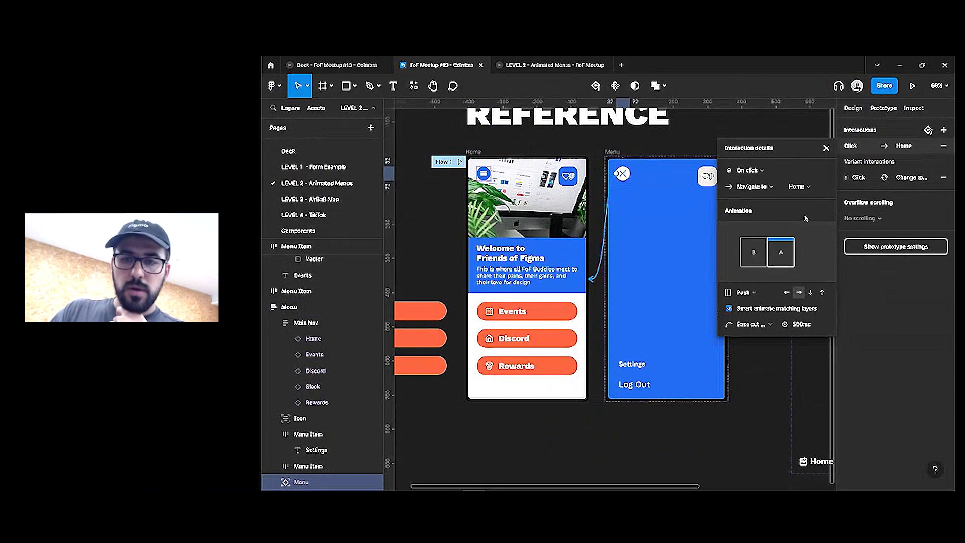
left_click(788, 293)
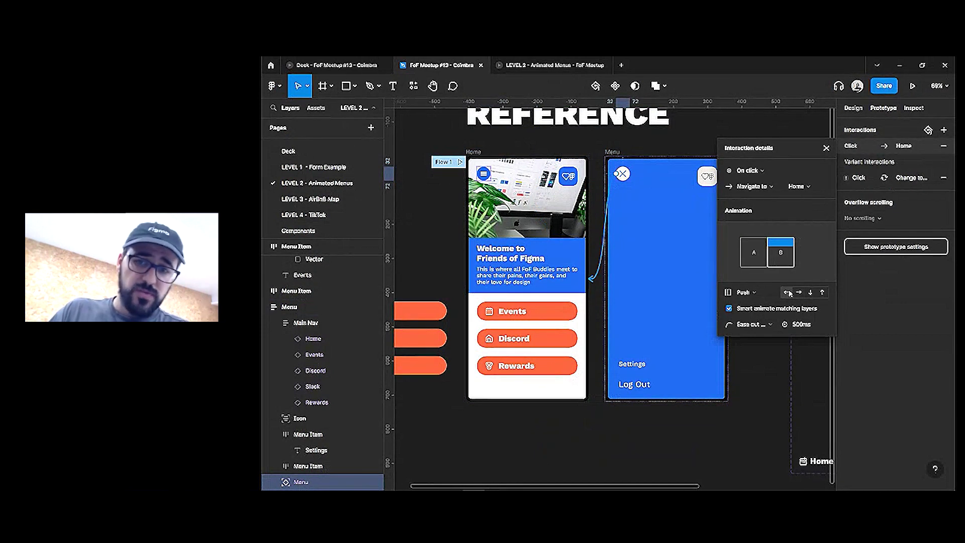
Toggle the side menu closed and open three times in the prototype, then go back to the FoF Meetup #13 file
left_click(553, 65)
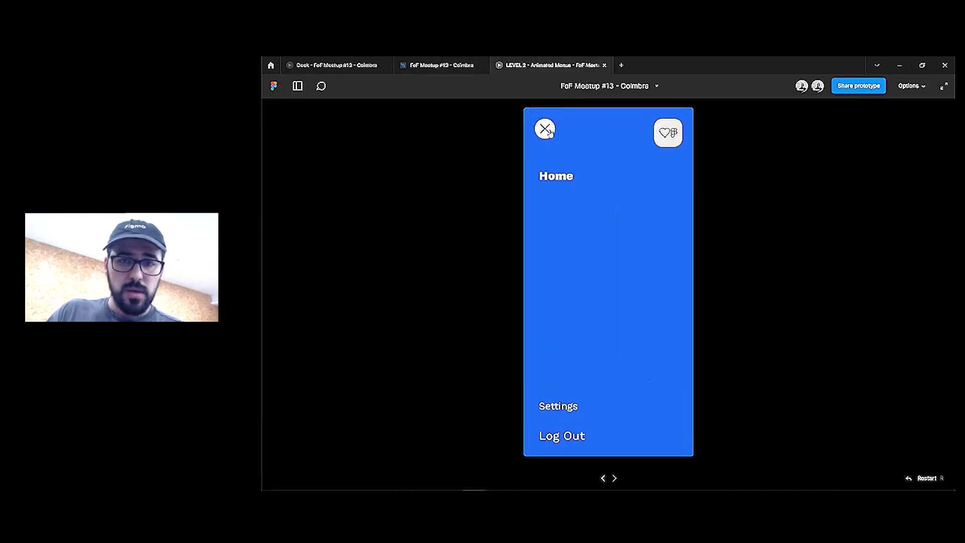
left_click(547, 129)
left_click(546, 129)
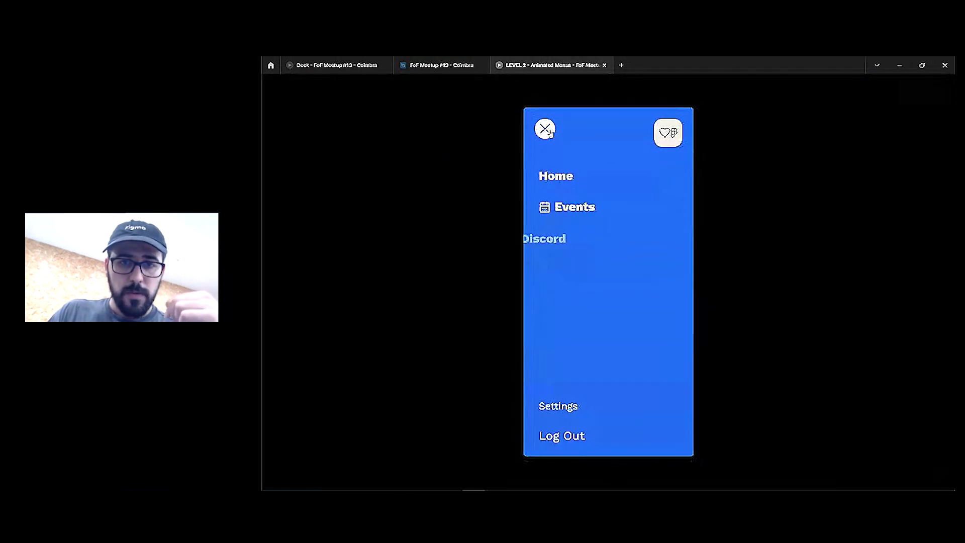
left_click(546, 130)
left_click(547, 130)
left_click(547, 130)
left_click(546, 129)
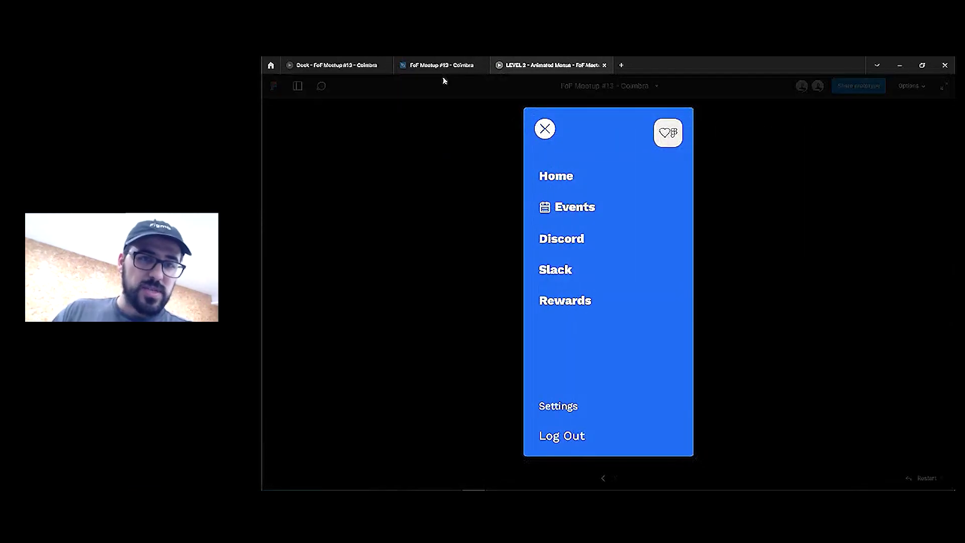
left_click(366, 66)
left_click(506, 70)
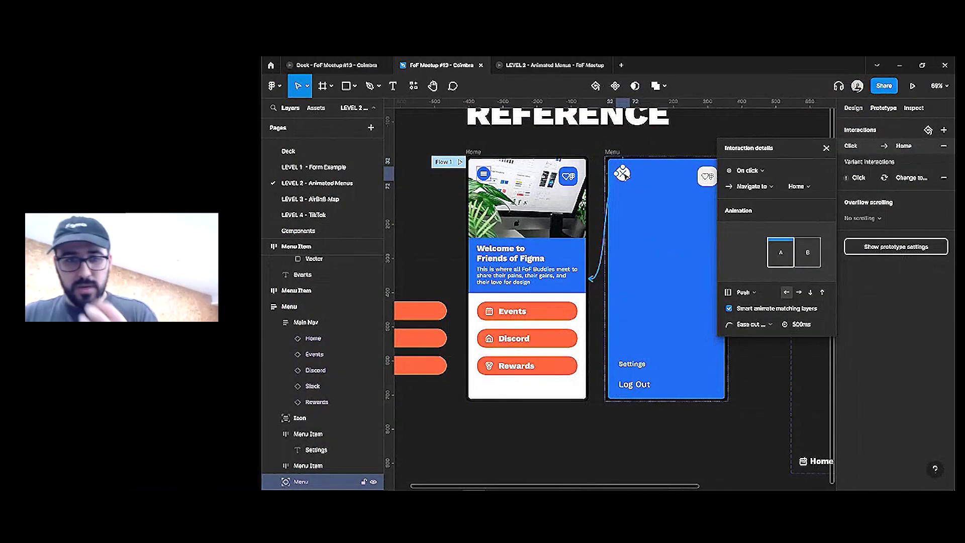
Duplicate the hamburger Menu variant to create a third variant, Variant3
left_click(681, 138)
scroll(681, 138, "right", 3)
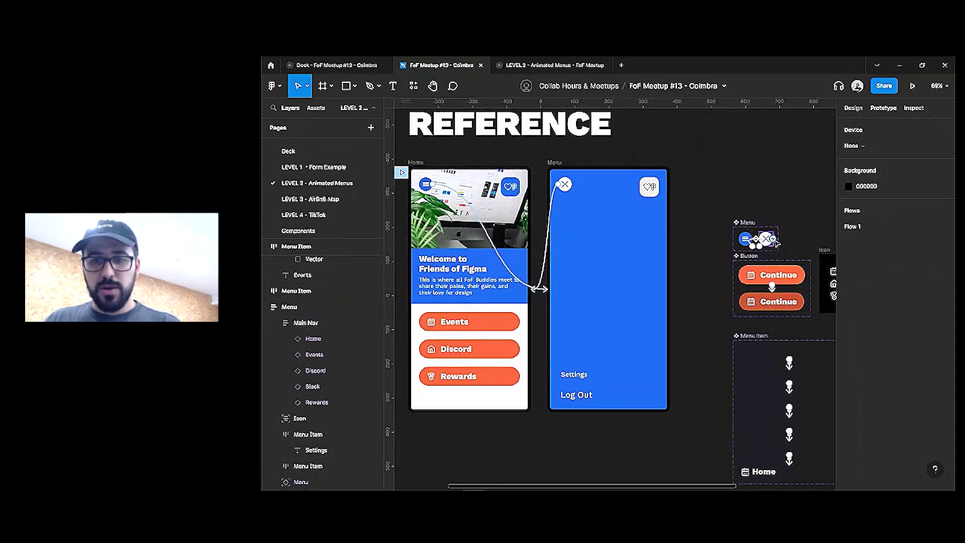
scroll(744, 236, "up", 5)
left_click(648, 234)
key("ctrl+d")
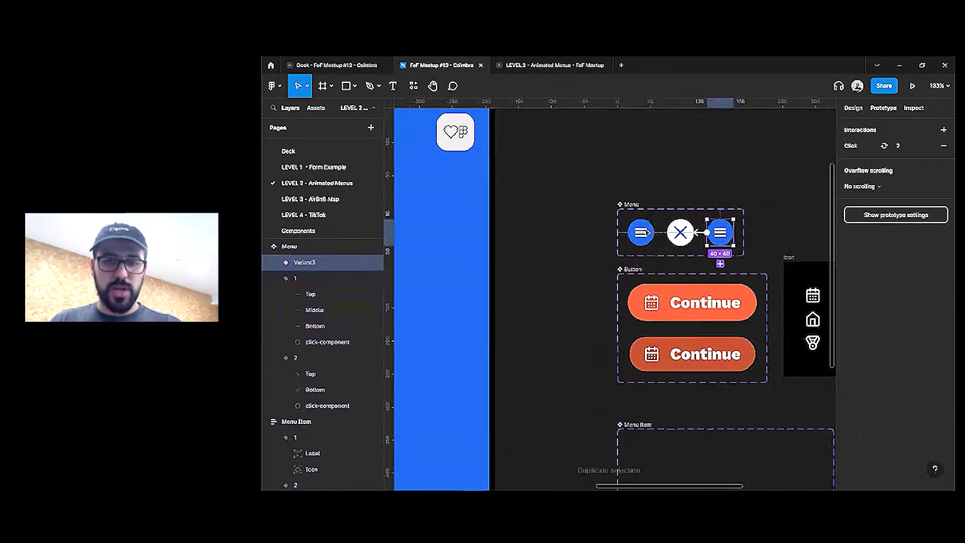
left_click(703, 206)
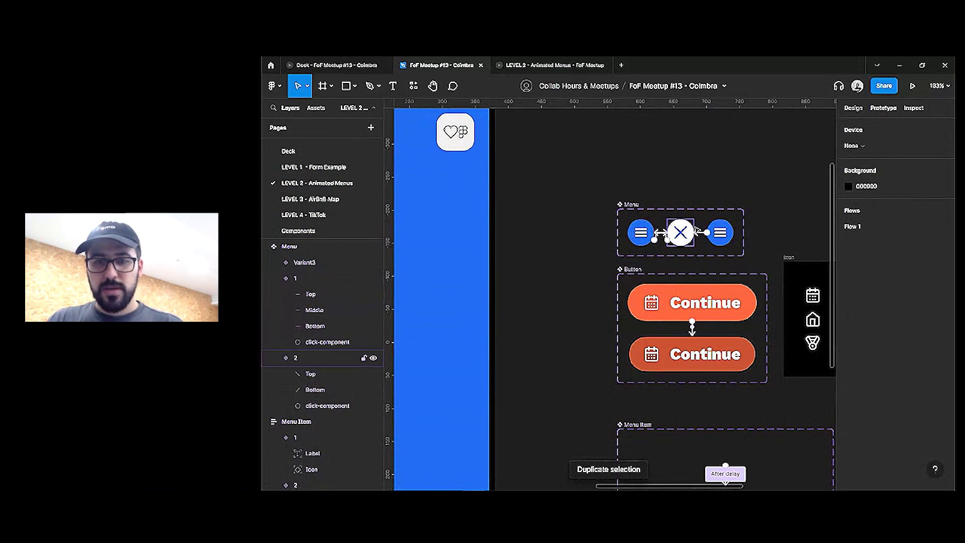
left_click(681, 233)
Add auto layout to the Menu component set and move the X variant to the row's end
left_click(629, 205)
left_click(853, 107)
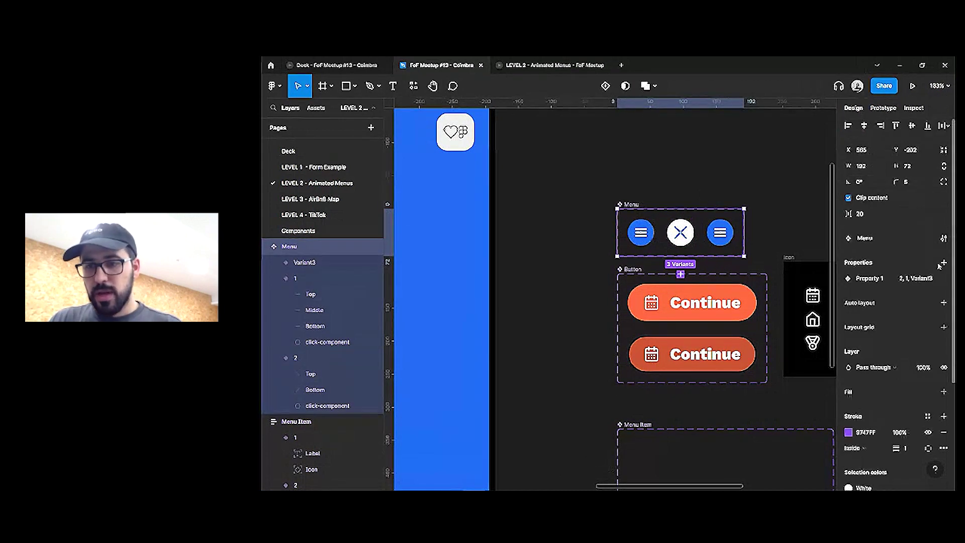
left_click(944, 303)
left_click(670, 233)
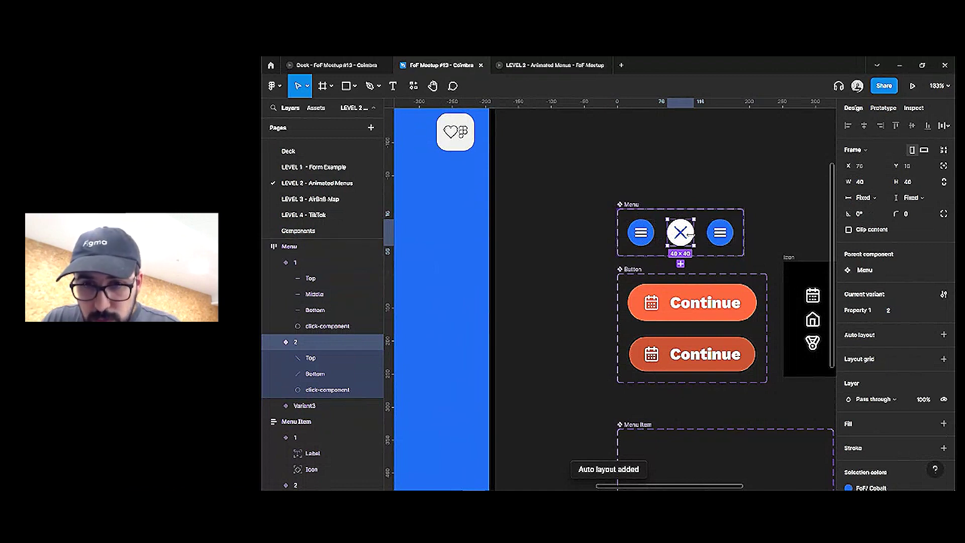
key("Right")
left_click(660, 241)
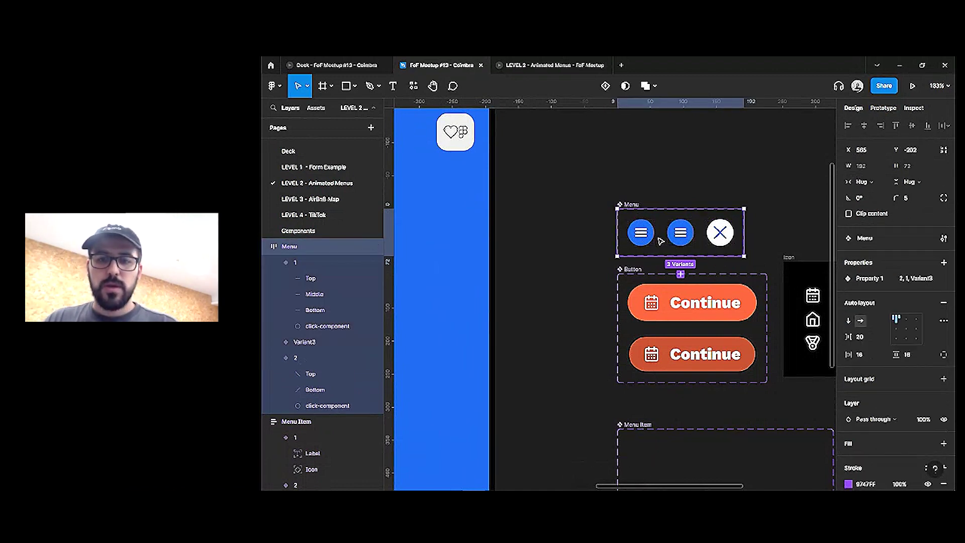
Change the middle variant's interaction trigger from On click to After delay (200ms)
left_click(882, 108)
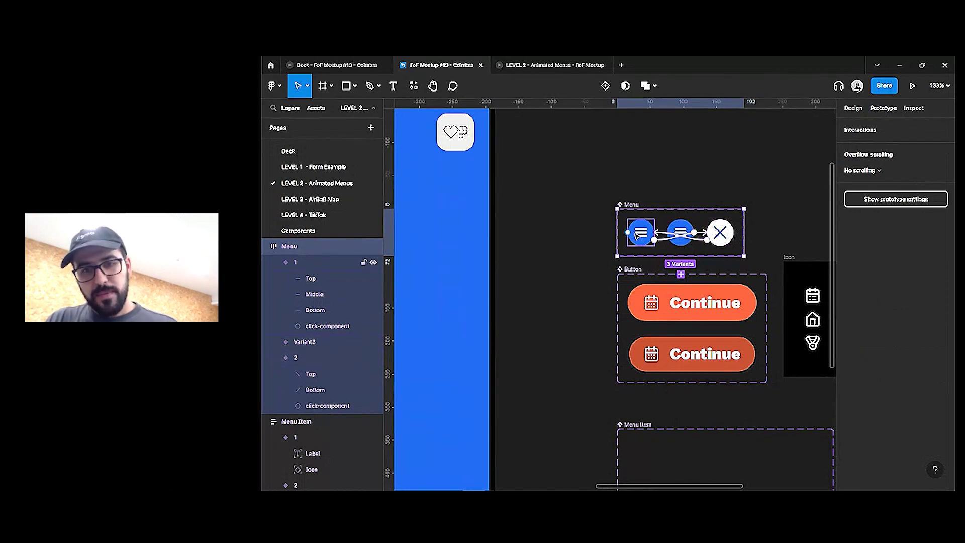
left_click(680, 232)
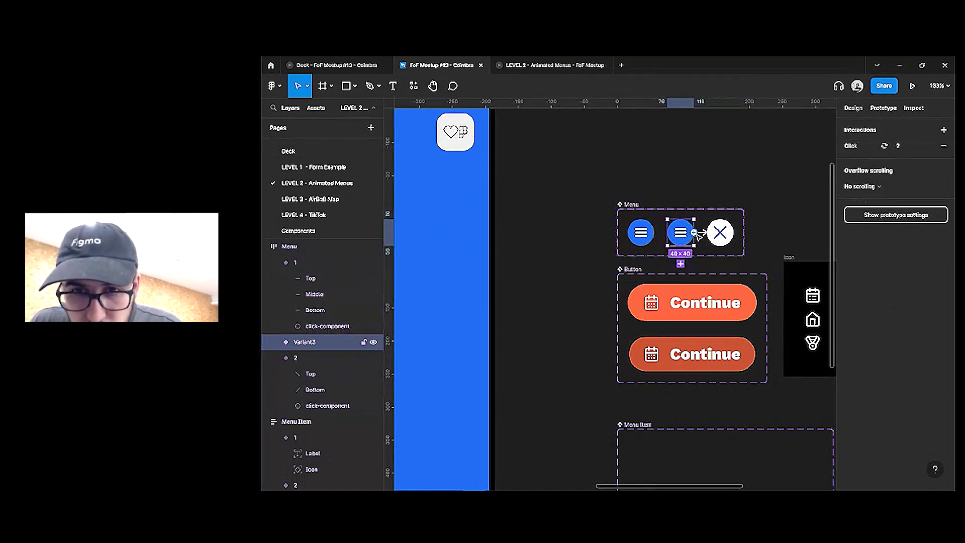
left_click(749, 170)
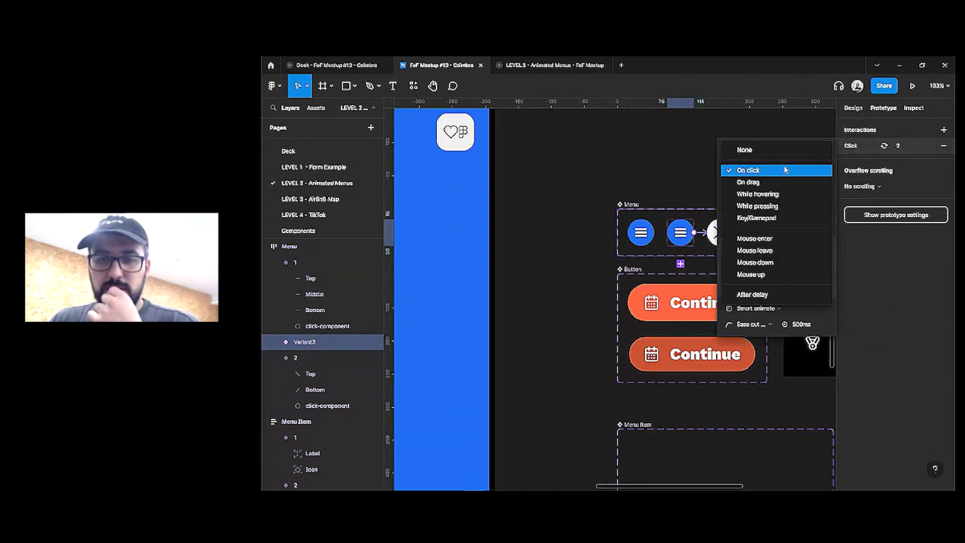
left_click(747, 295)
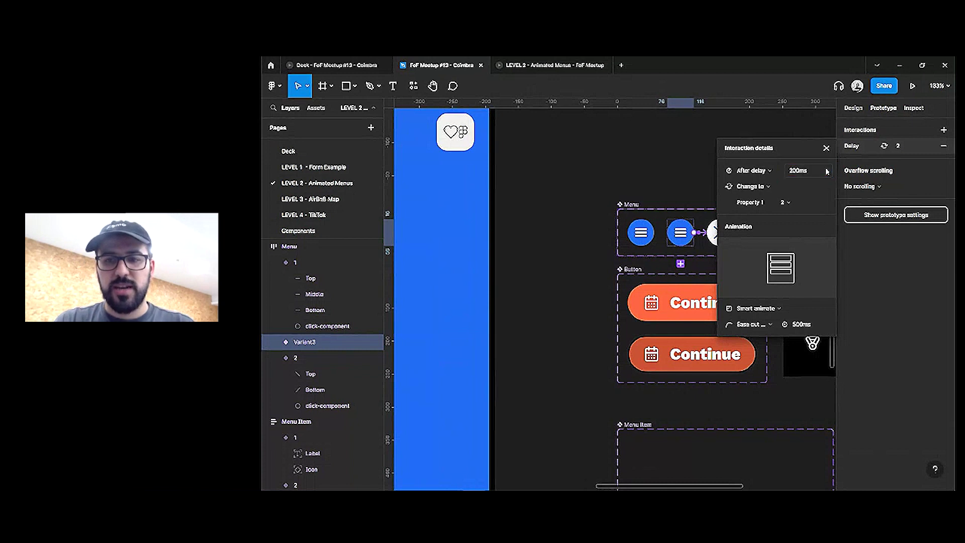
left_click(703, 211)
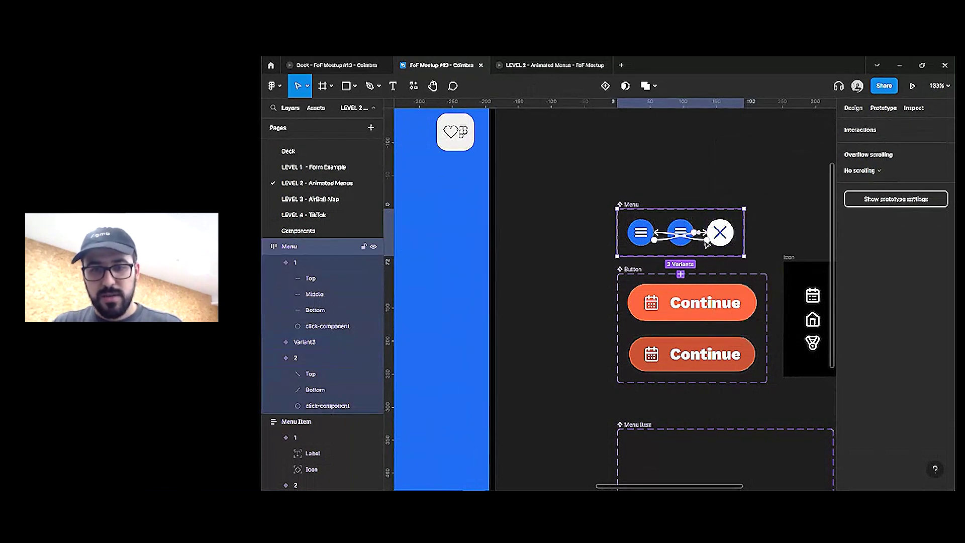
scroll(706, 244, "down", 5)
scroll(744, 211, "up", 3)
key("Escape")
scroll(784, 182, "left", 3)
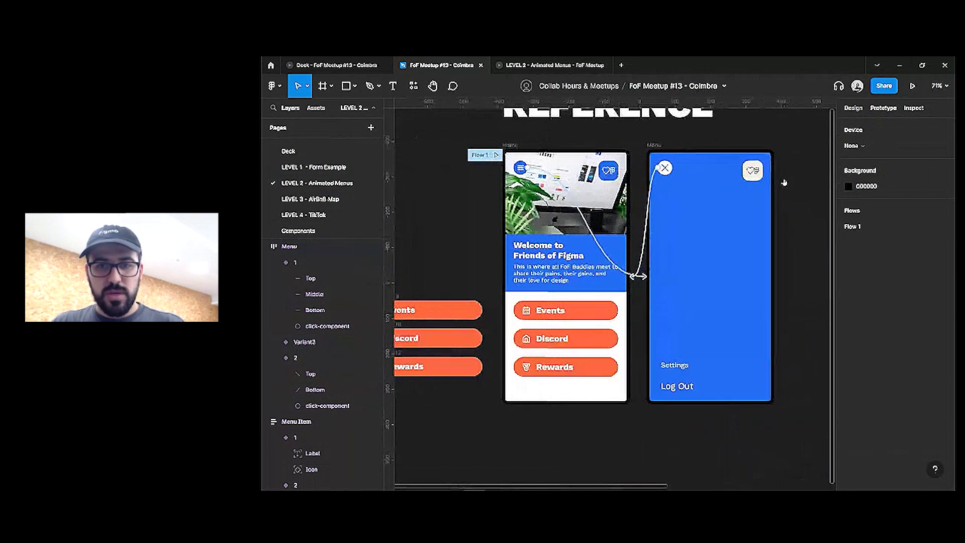
Set the Menu screen's close icon instance Property 1 to Variant3
left_click(664, 168)
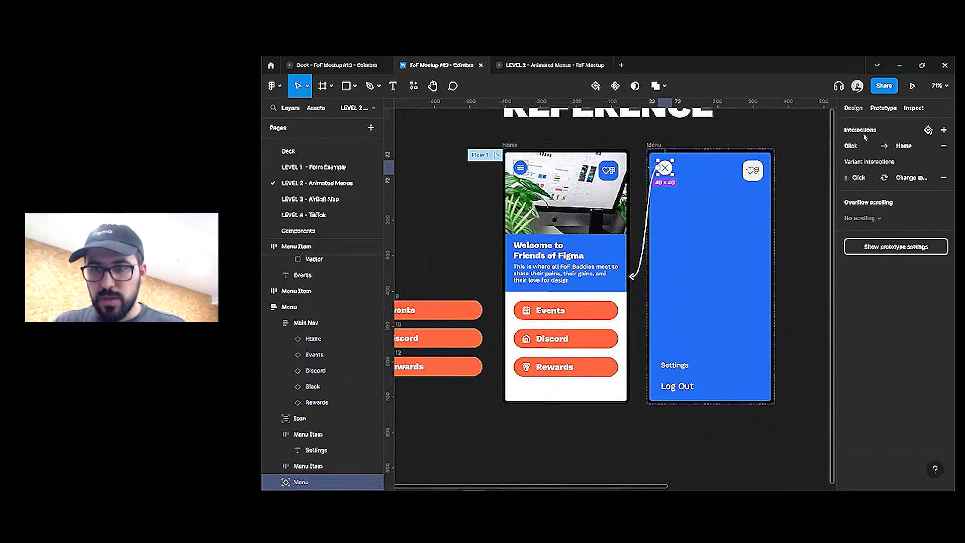
scroll(862, 125, "right", 3)
left_click(854, 108)
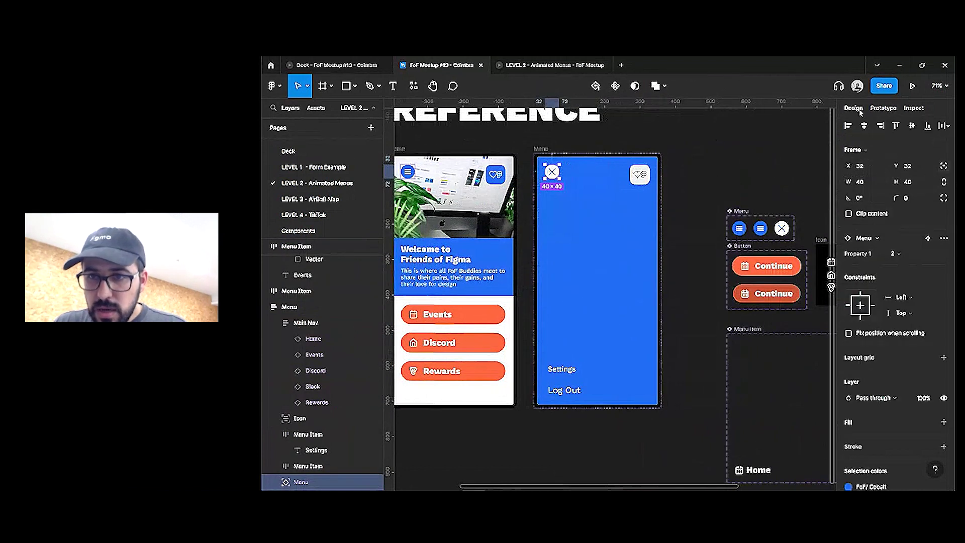
left_click(894, 254)
left_click(911, 282)
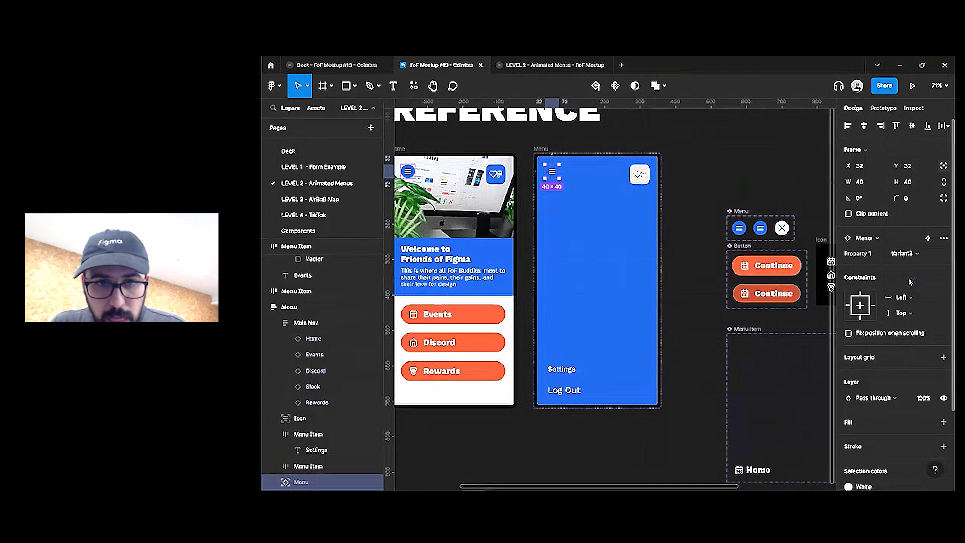
left_click(739, 166)
Close and reopen the side menu in the prototype preview, then return to the design file
key("ctrl+Tab")
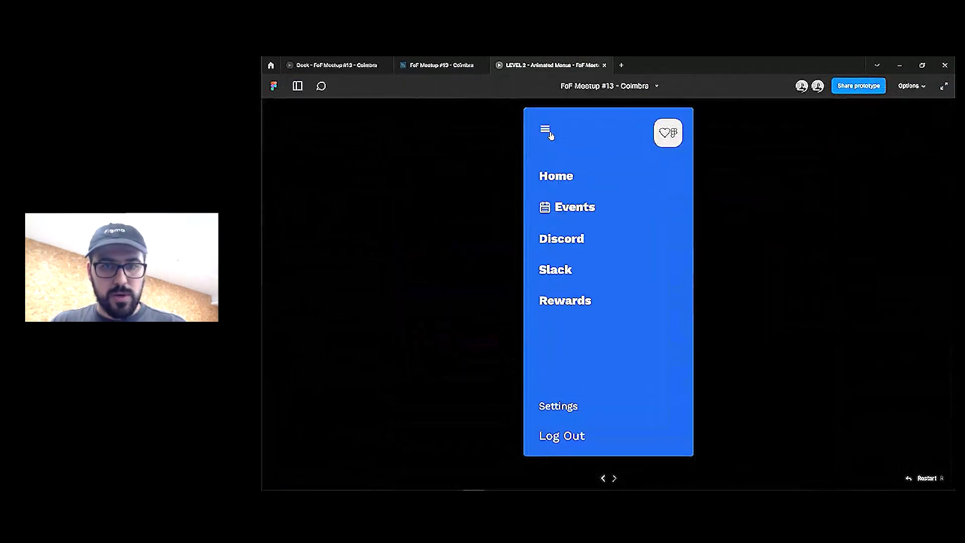
left_click(551, 134)
left_click(545, 129)
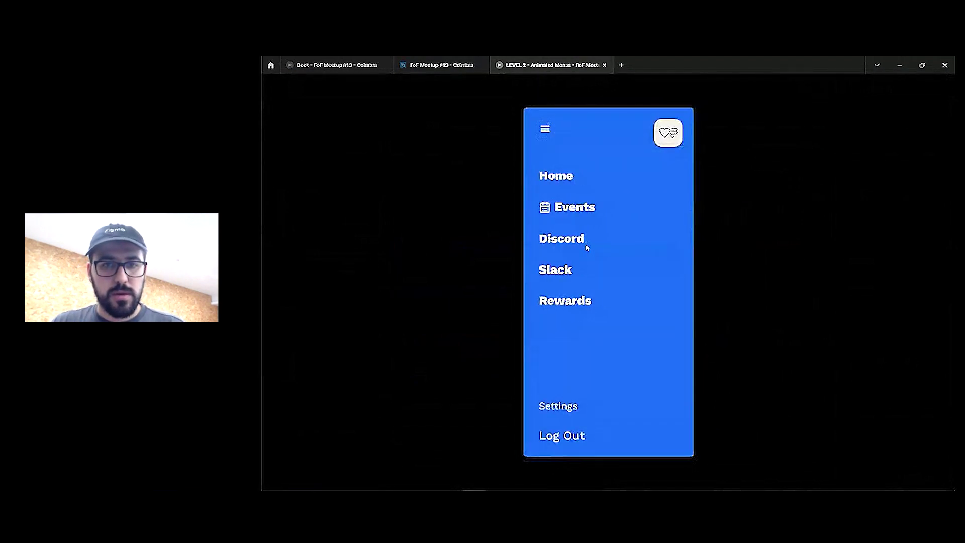
key("ctrl+shift+Tab")
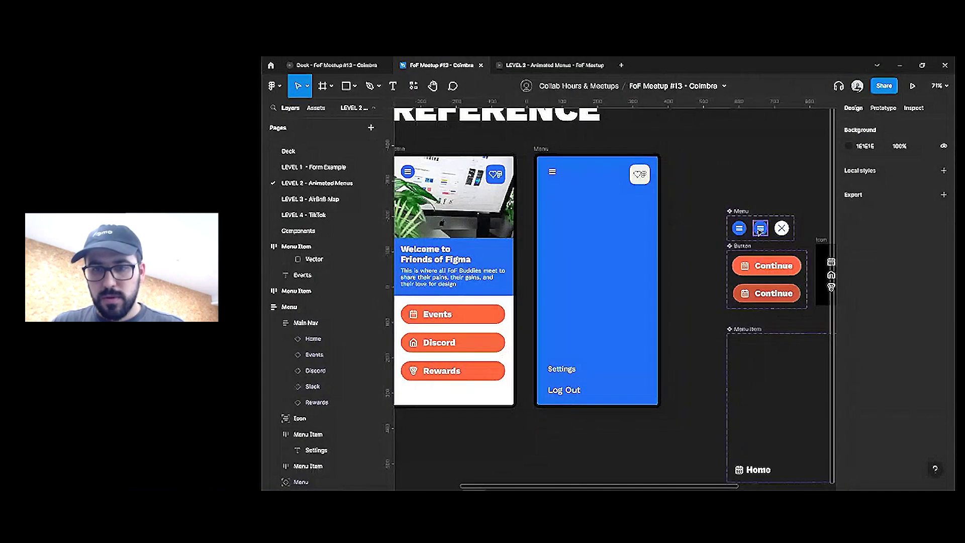
Add a prototype connection from Variant3 to the Menu screen
left_click(760, 228)
left_click(878, 108)
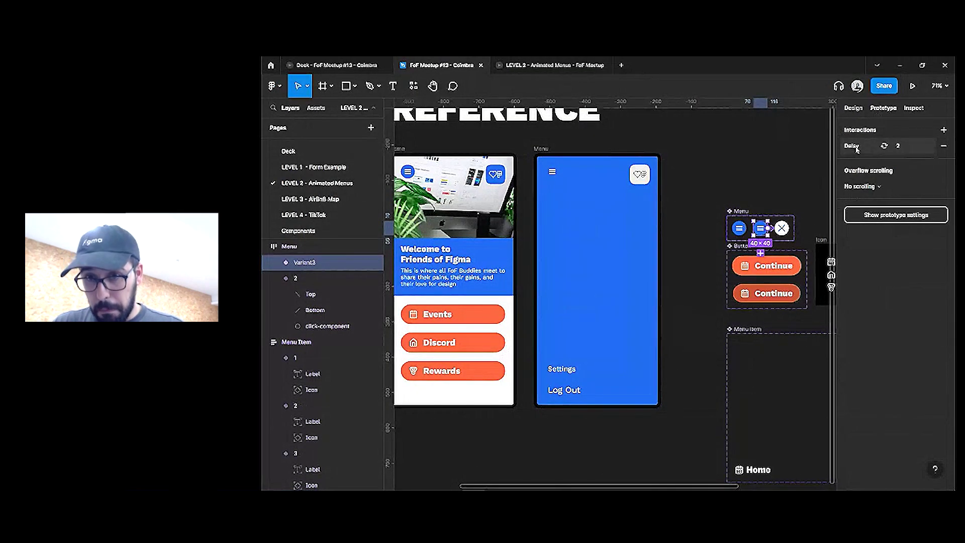
left_click(794, 183)
left_click(755, 234)
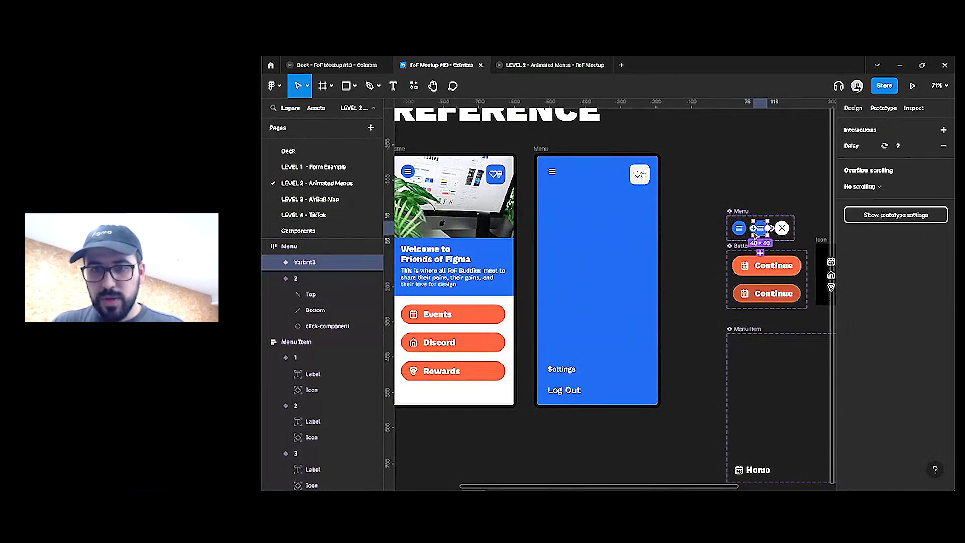
left_click_drag(760, 252, 566, 183)
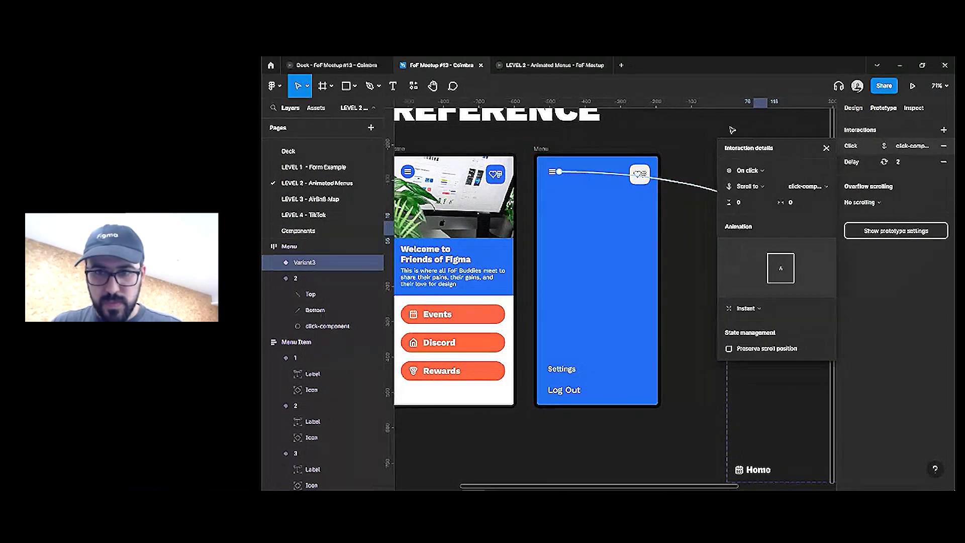
left_click(759, 210)
scroll(760, 229, "up", 5)
Rename the middle menu-icon variant to Middle
left_click(760, 228)
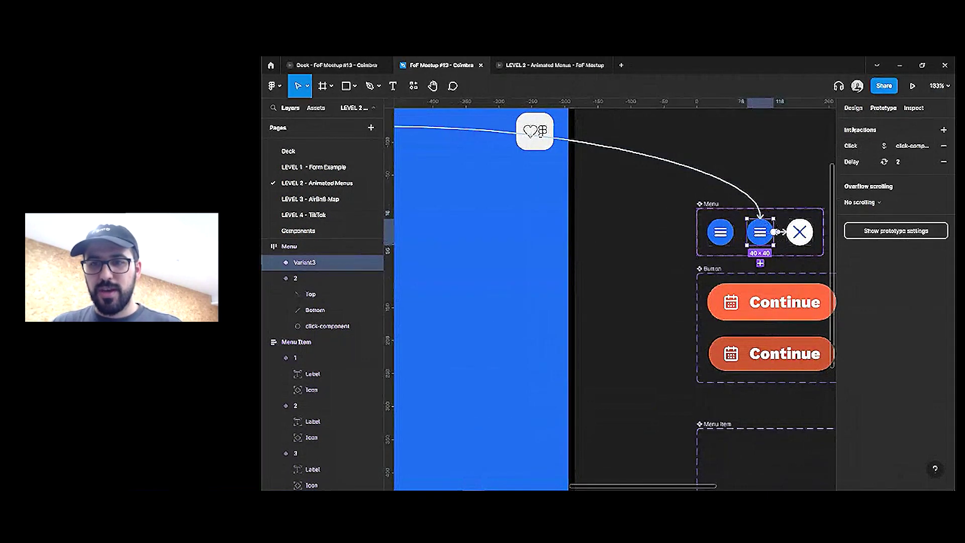
left_click(852, 109)
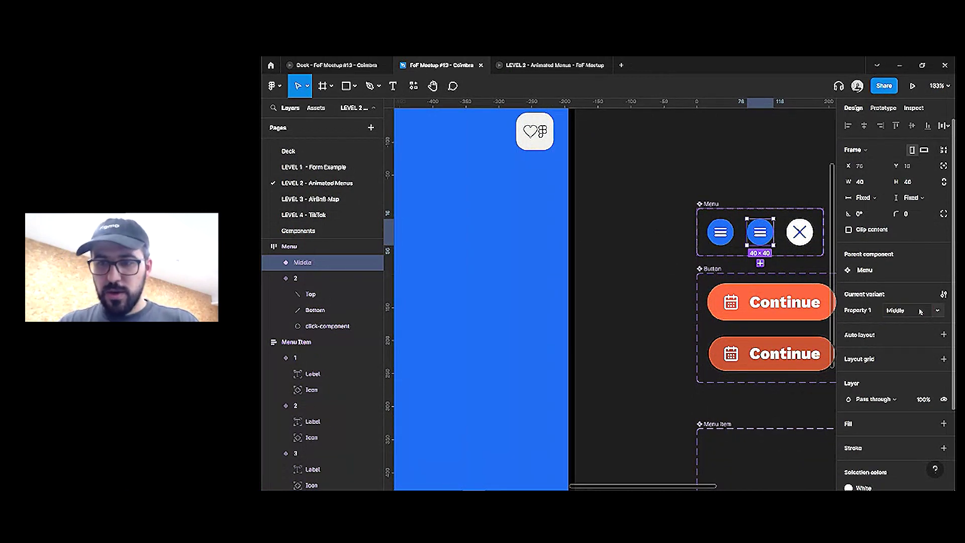
left_click(636, 151)
scroll(483, 151, "down", 2)
left_click(458, 149)
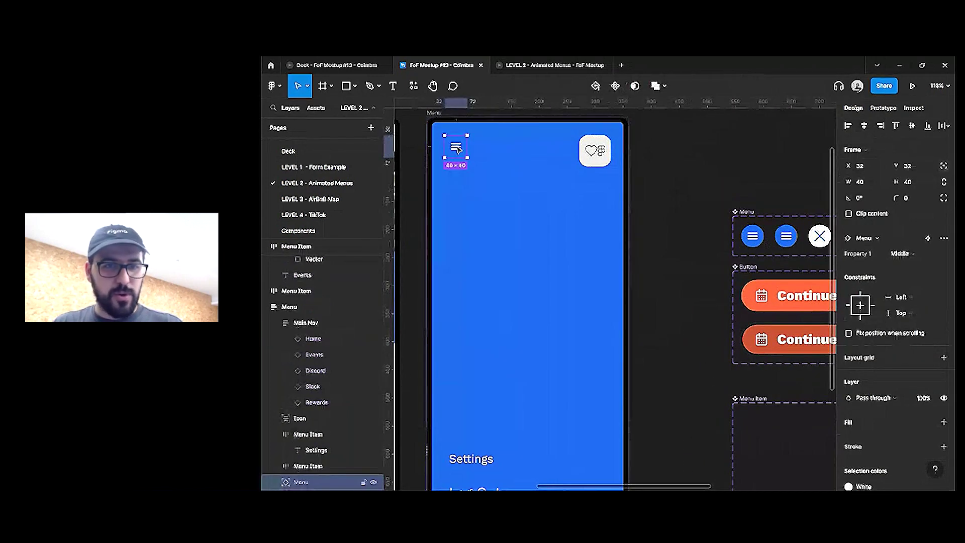
left_click(673, 201)
scroll(772, 245, "right", 1)
scroll(772, 245, "up", 1)
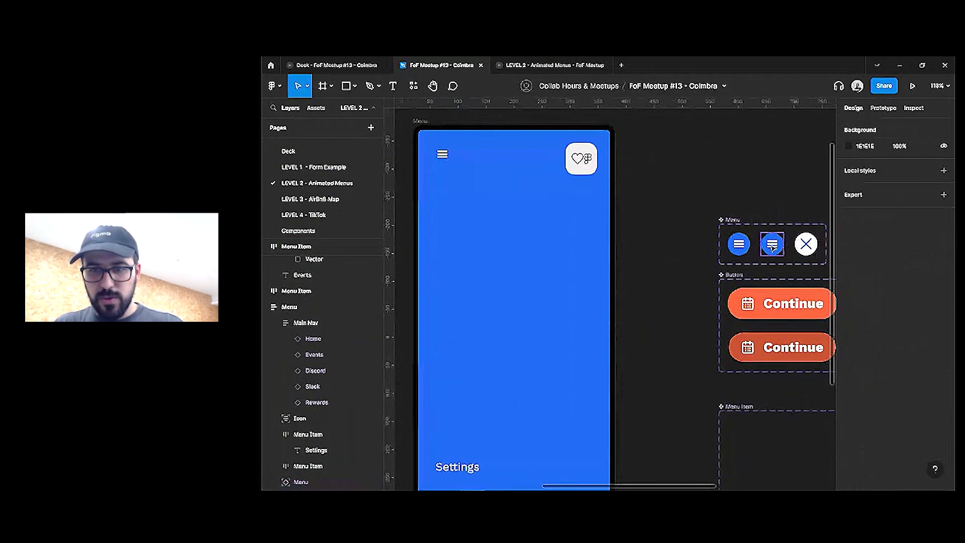
Review the prototype connections of the Middle and first menu-icon variants, then open the preview
left_click(773, 245)
key("shift+e")
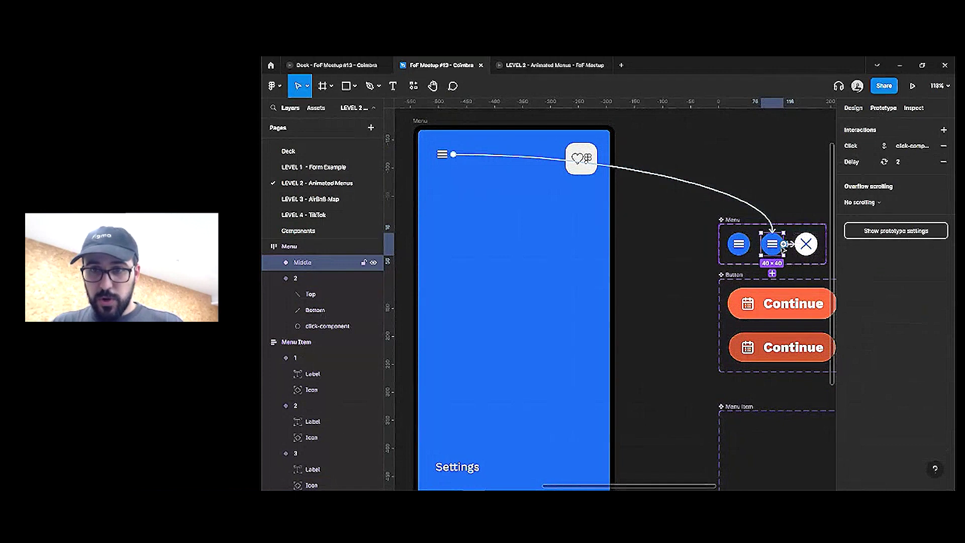
left_click(744, 250)
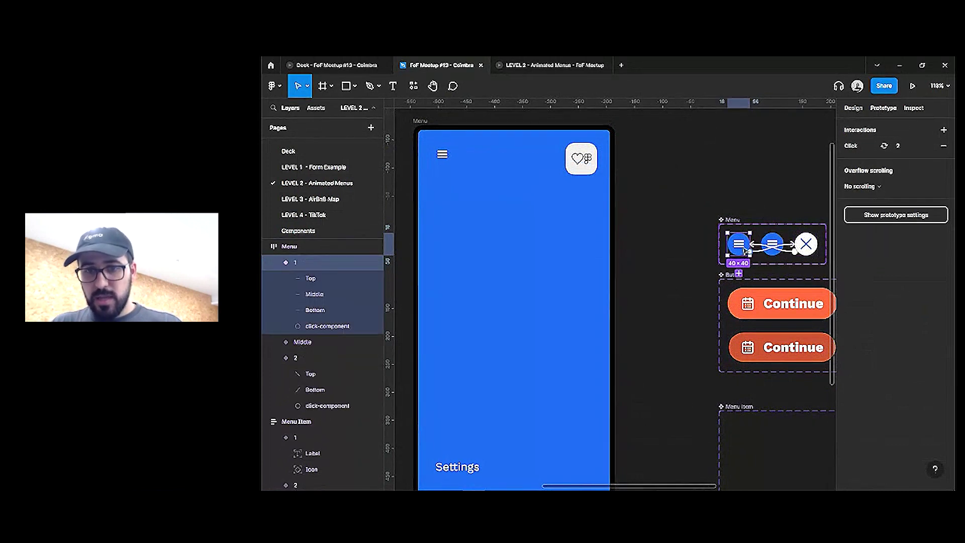
left_click(735, 190)
scroll(692, 184, "left", 2)
left_click(553, 65)
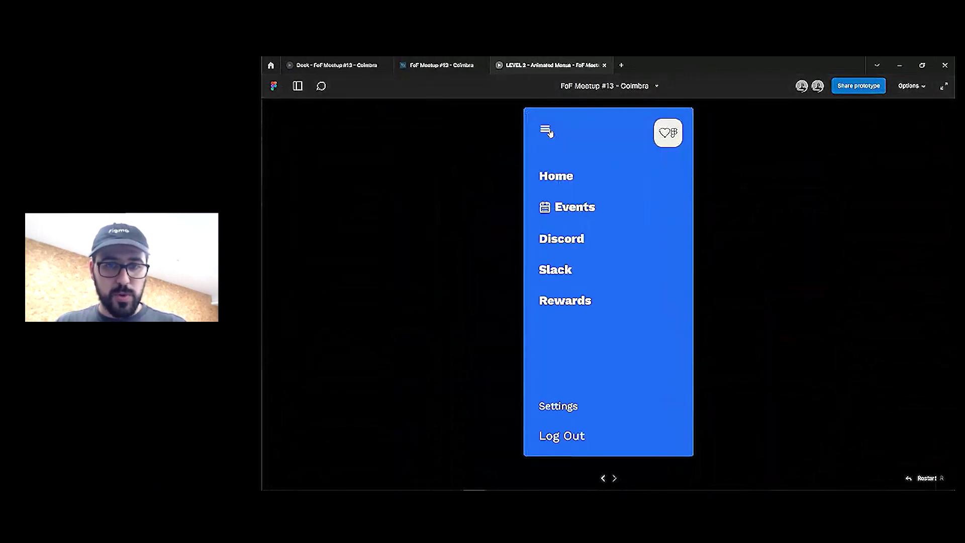
Close and reopen the menu once via the hamburger, then Reload the prototype tab
left_click(547, 131)
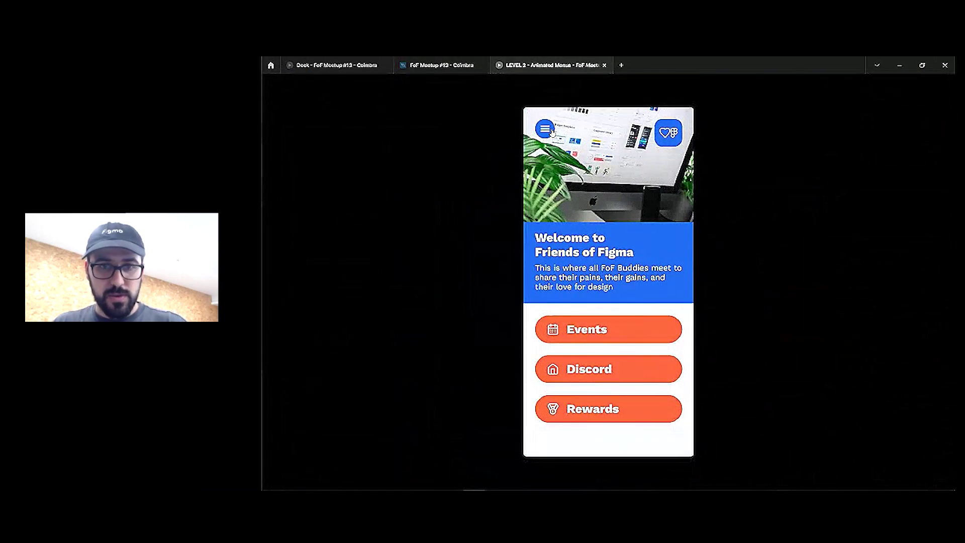
left_click(550, 132)
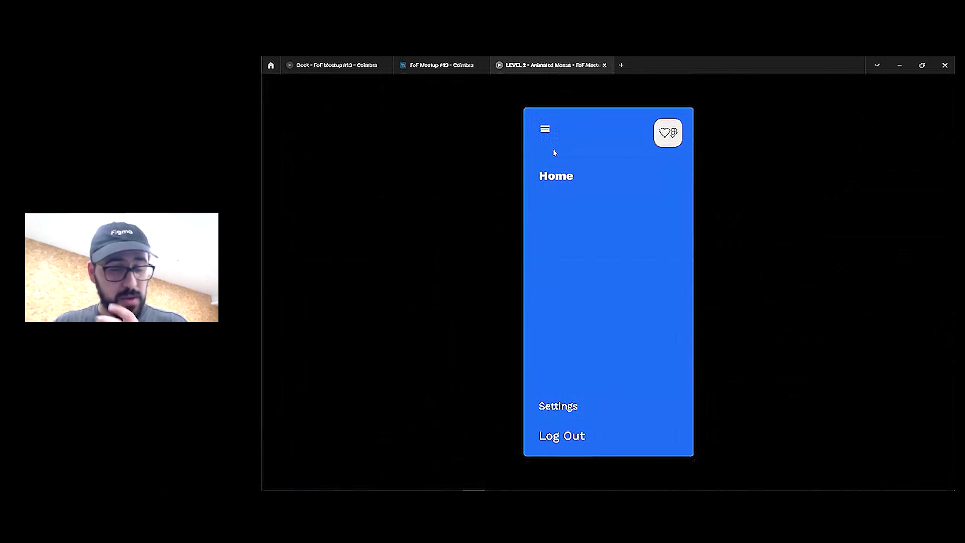
right_click(537, 67)
left_click(556, 104)
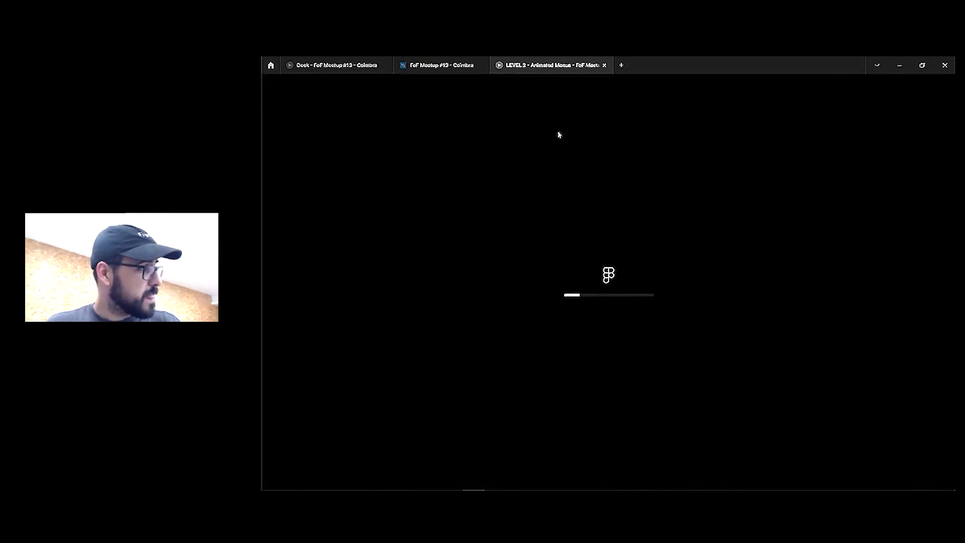
Confirm the Home screen's menu icon is set to variant 1
left_click(437, 70)
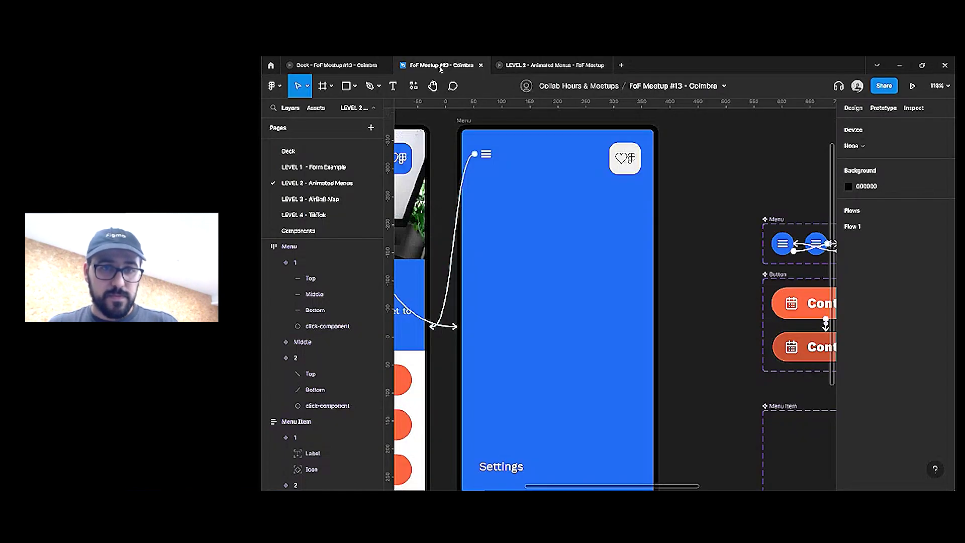
left_click(853, 107)
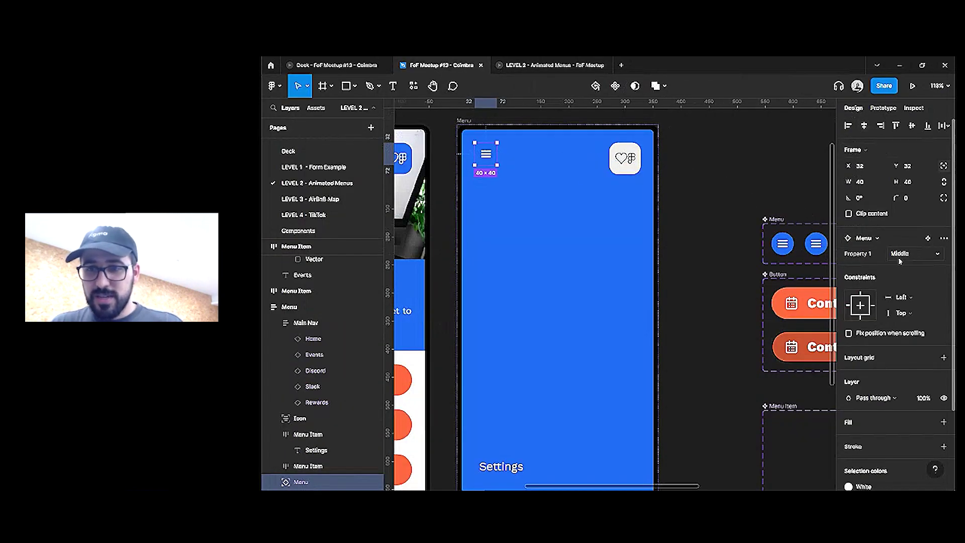
scroll(694, 205, "left", 5)
left_click(402, 159)
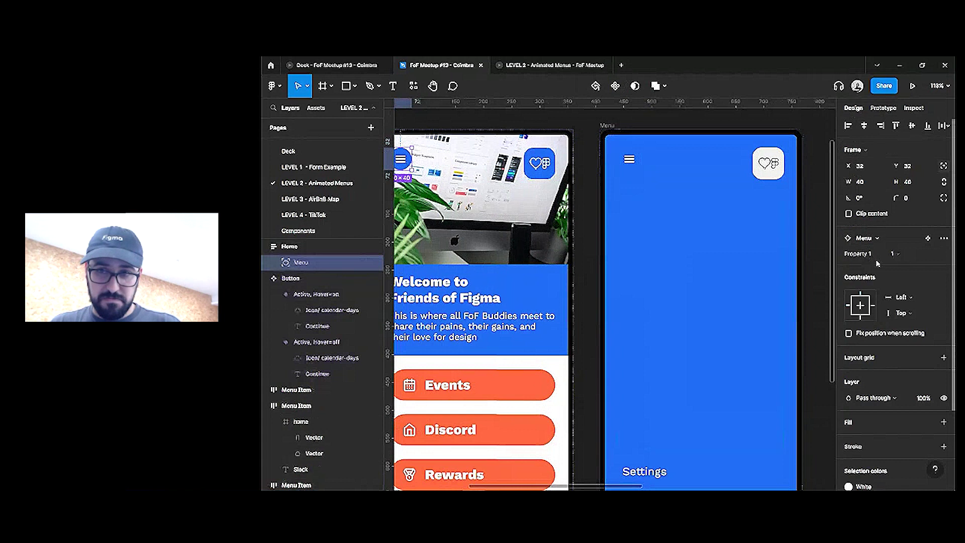
left_click(902, 254)
left_click(904, 261)
Confirm the Menu screen's icon uses Middle, then reopen the side menu in the preview
left_click(630, 160)
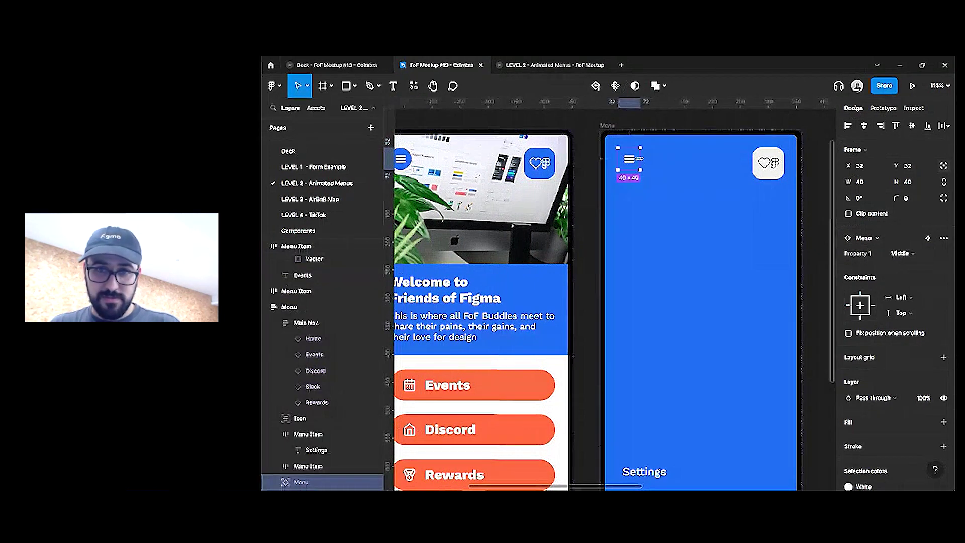
scroll(779, 251, "left", 2)
left_click(924, 256)
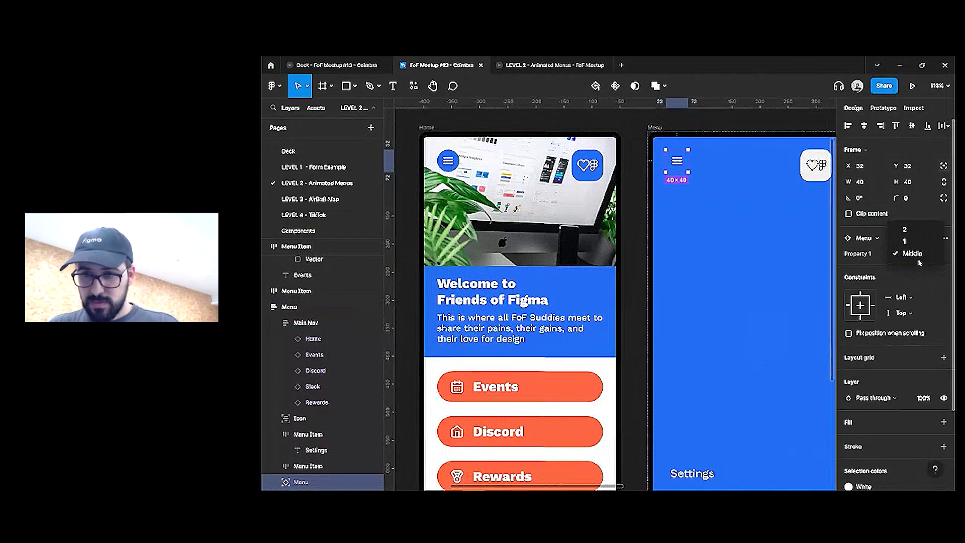
left_click(907, 252)
scroll(759, 199, "right", 4)
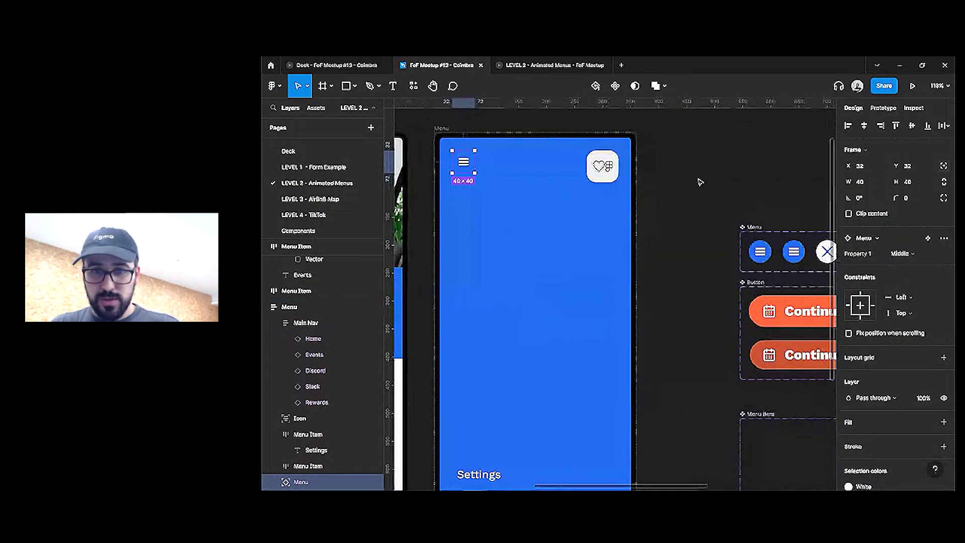
scroll(700, 183, "right", 2)
left_click(744, 239)
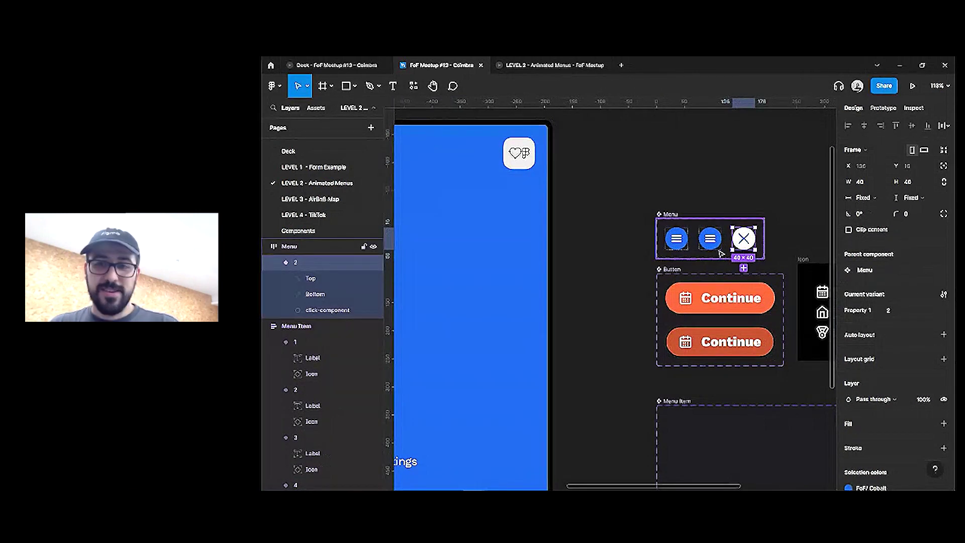
key("ctrl+alt+Return")
left_click(545, 129)
Toggle the blue menu open and closed five times to watch the hamburger-to-X animation and items
left_click(549, 132)
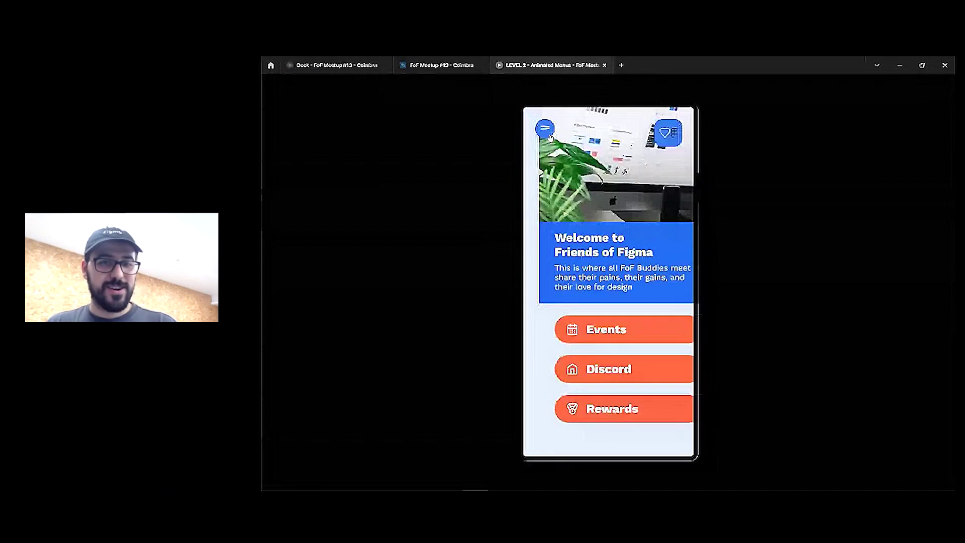
left_click(547, 134)
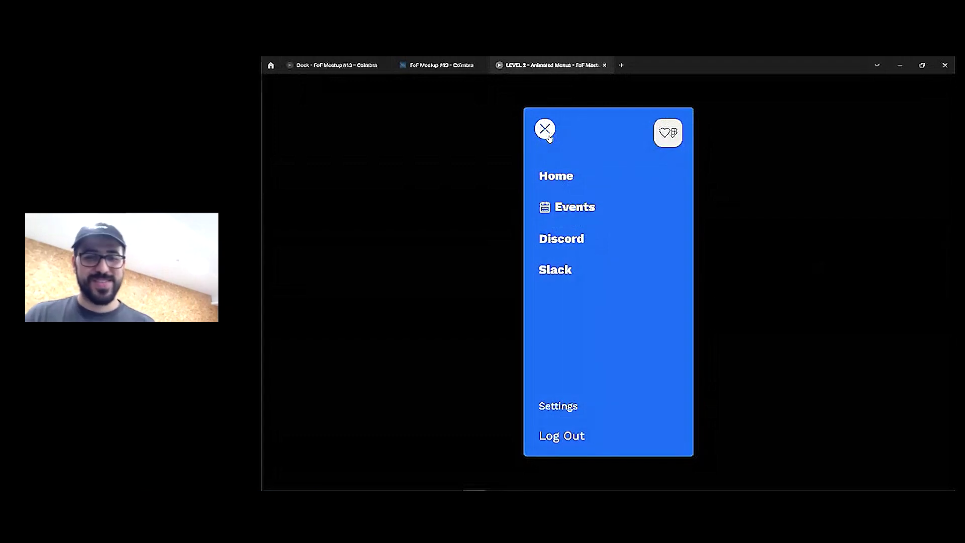
left_click(548, 135)
left_click(547, 133)
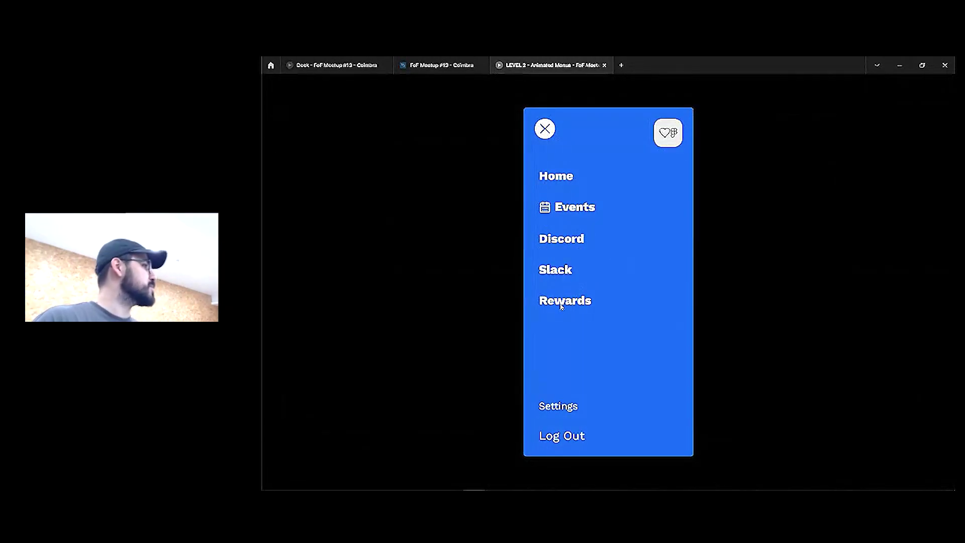
left_click(561, 307)
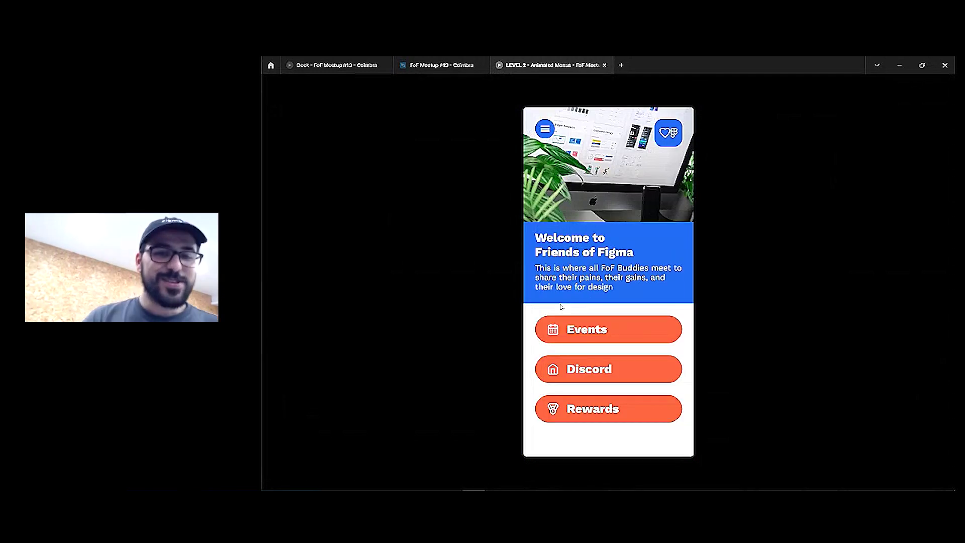
left_click(549, 132)
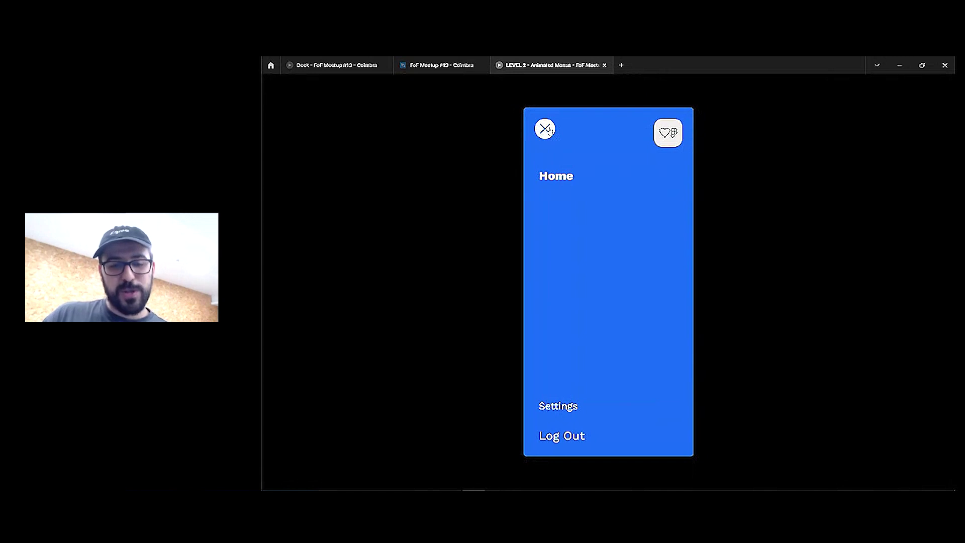
left_click(549, 131)
left_click(549, 131)
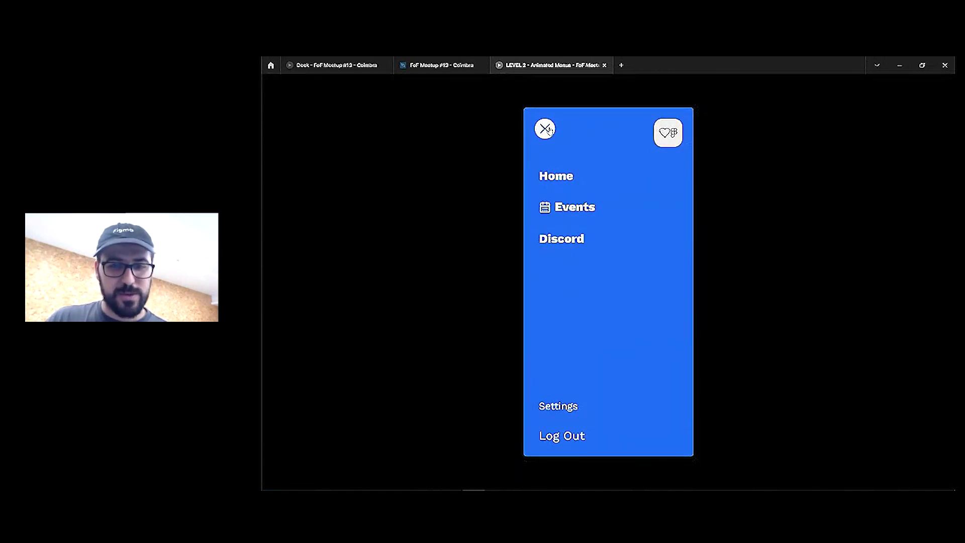
left_click(549, 131)
left_click(550, 131)
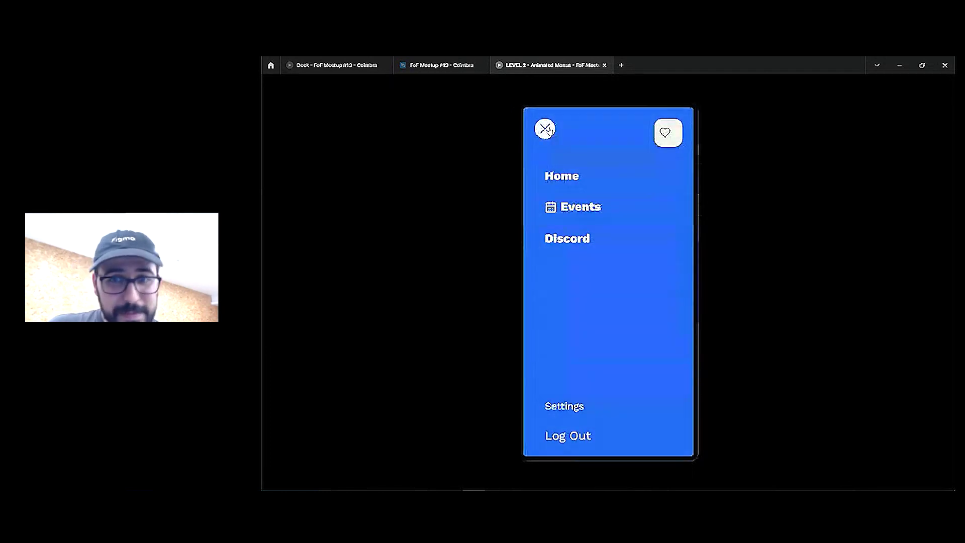
left_click(455, 66)
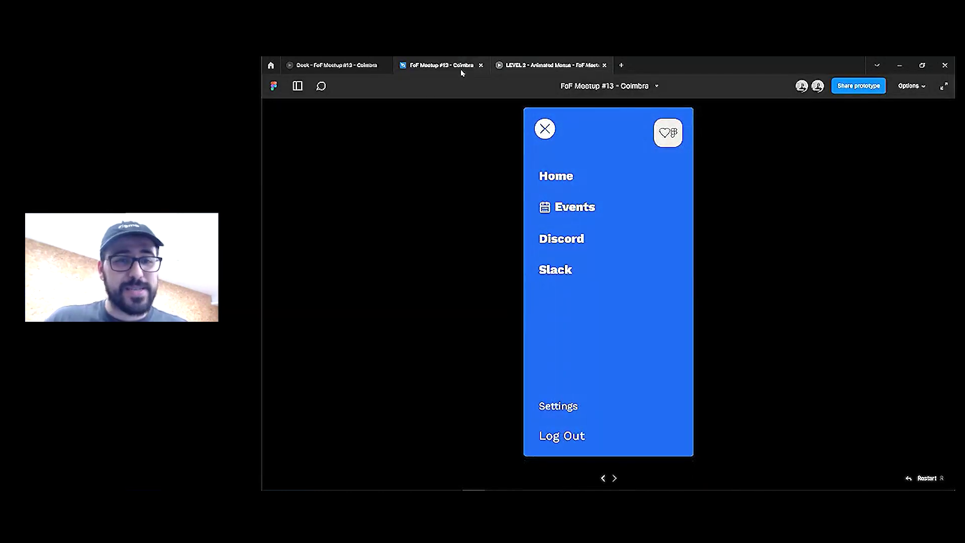
Paste a copy of the Bottom line into the X variant at 0% opacity
scroll(642, 204, "left", 8)
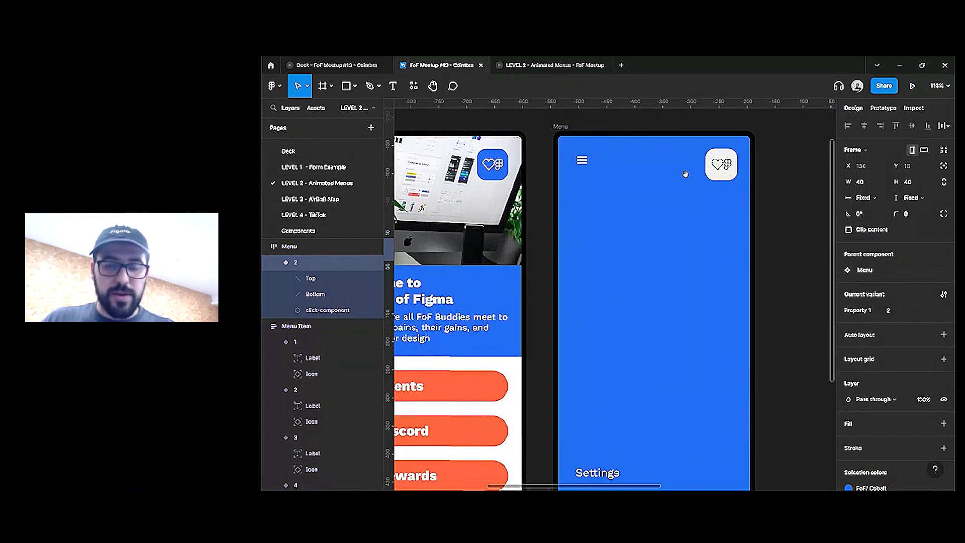
scroll(685, 174, "right", 8)
scroll(724, 236, "up", 5)
left_click(653, 234, "ctrl")
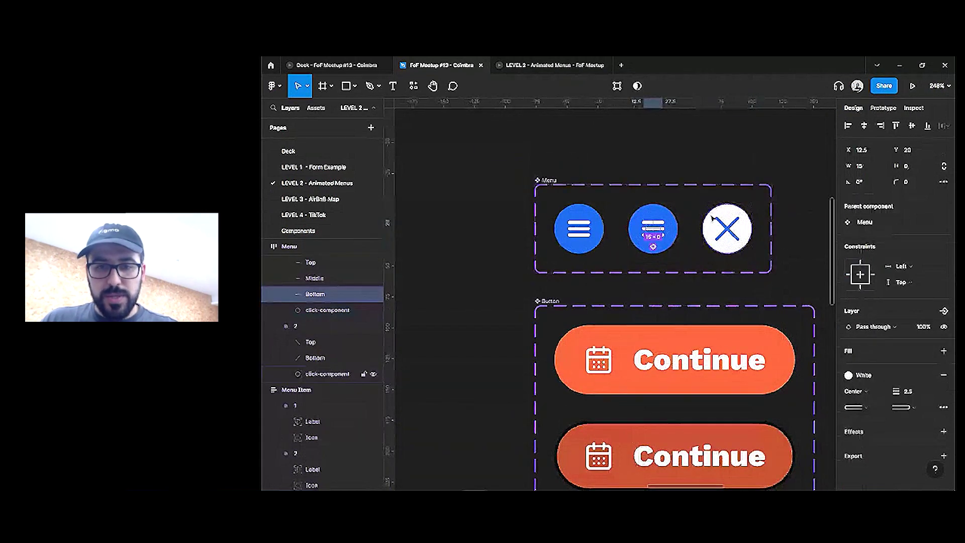
key("ctrl+c")
left_click(713, 217)
key("ctrl+v")
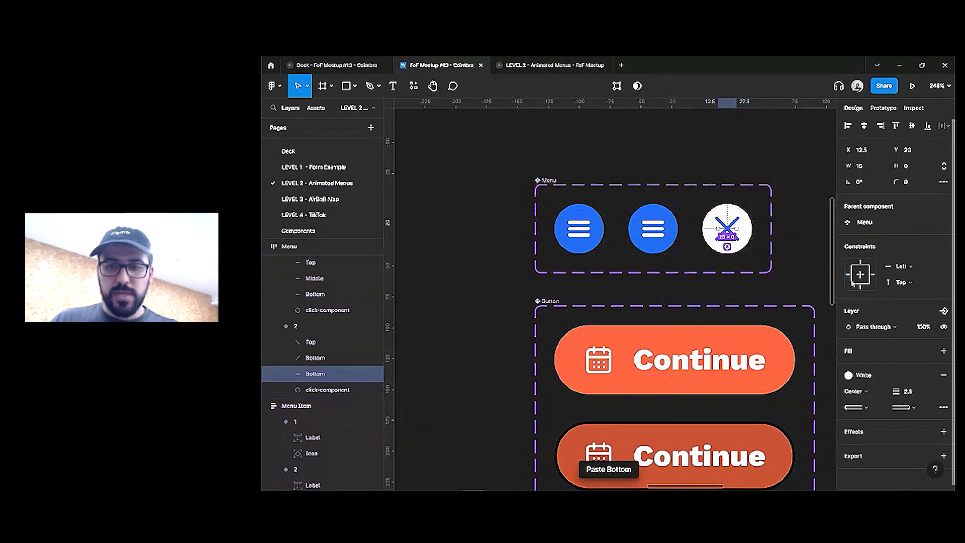
type("0")
key("Return")
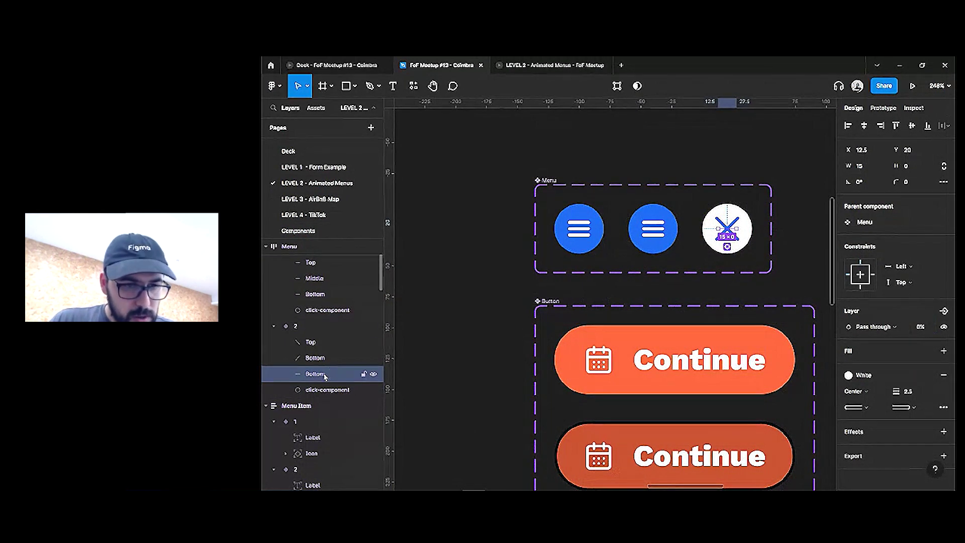
Rename the pasted layer to Middle and go back to the prototype
double_click(316, 374)
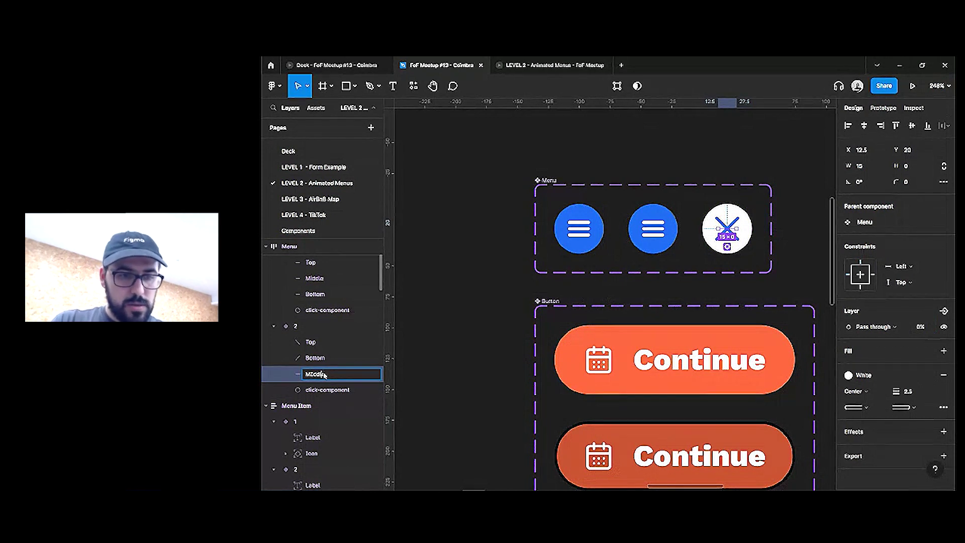
key("Return")
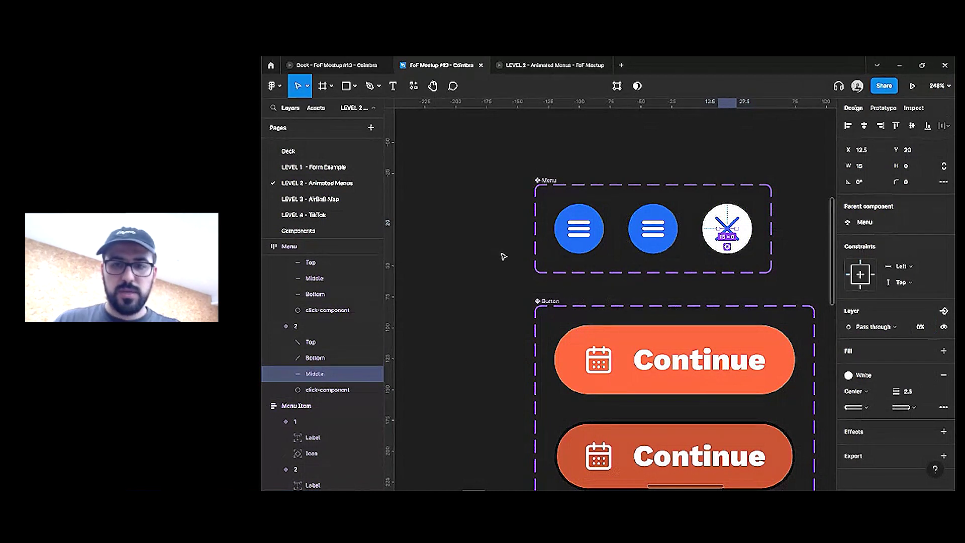
scroll(501, 256, "down", 5)
left_click(550, 65)
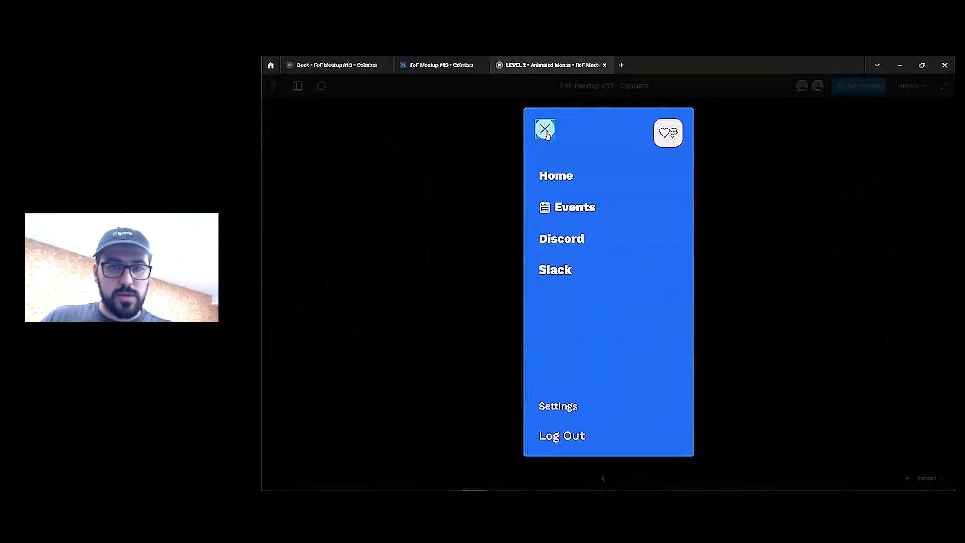
Close and reopen the blue menu four times, checking all five items through Rewards, then return to the file
left_click(547, 133)
left_click(550, 135)
left_click(550, 136)
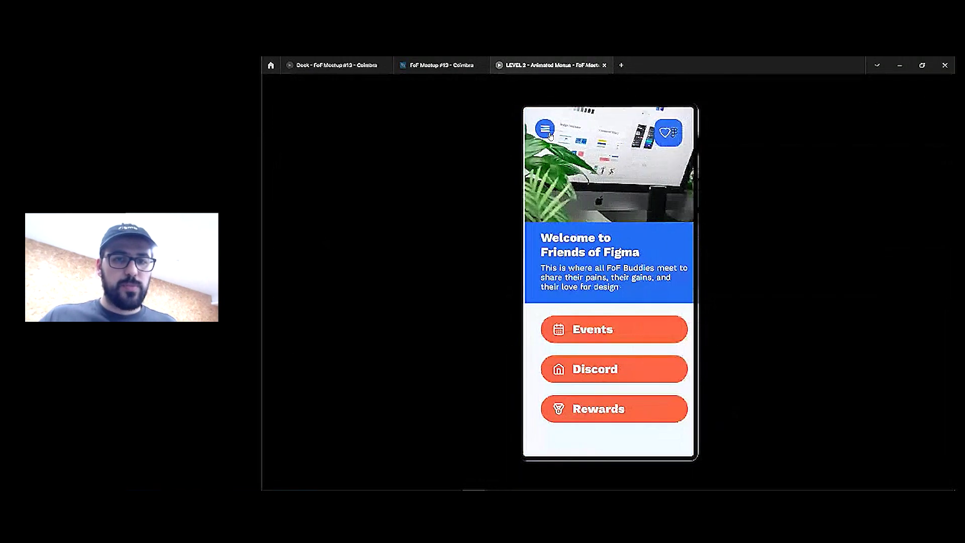
left_click(550, 136)
left_click(551, 136)
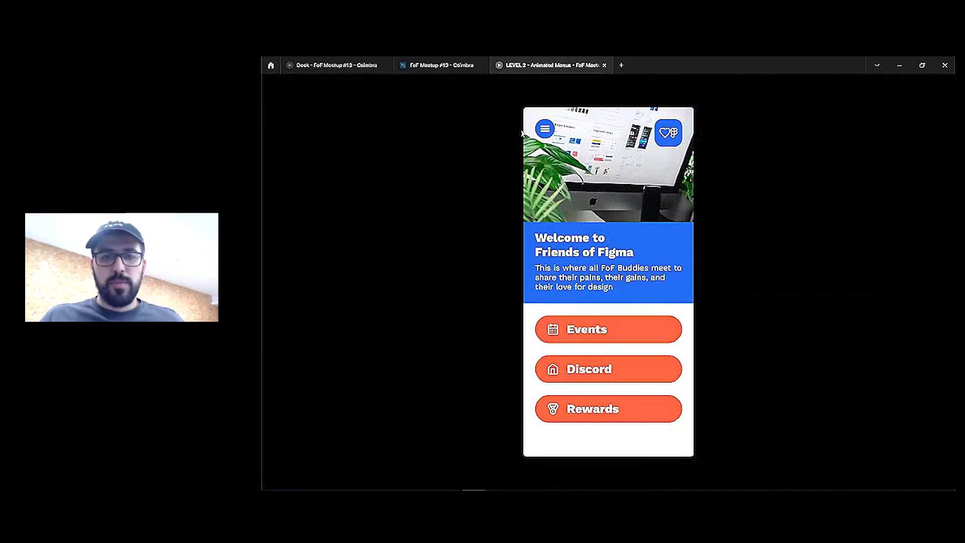
left_click(549, 133)
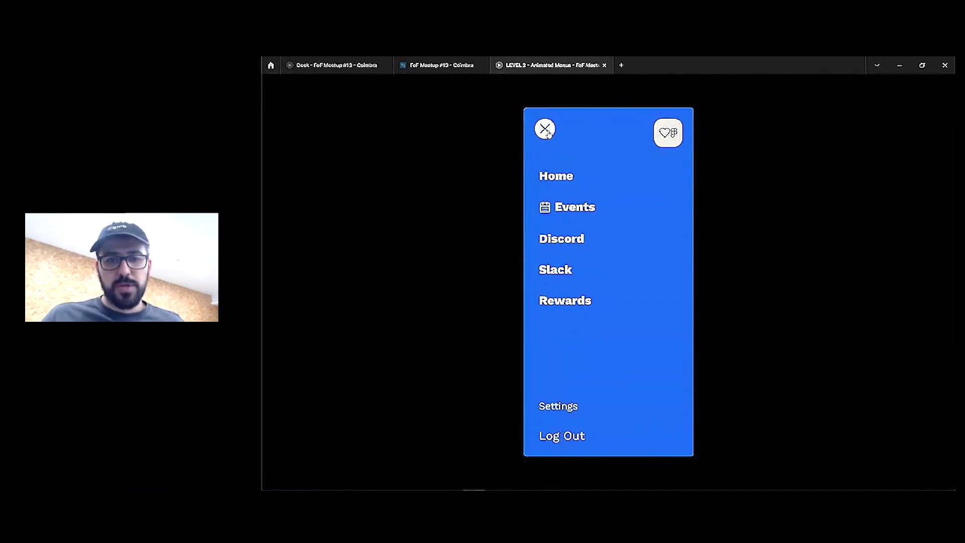
left_click(549, 132)
left_click(549, 132)
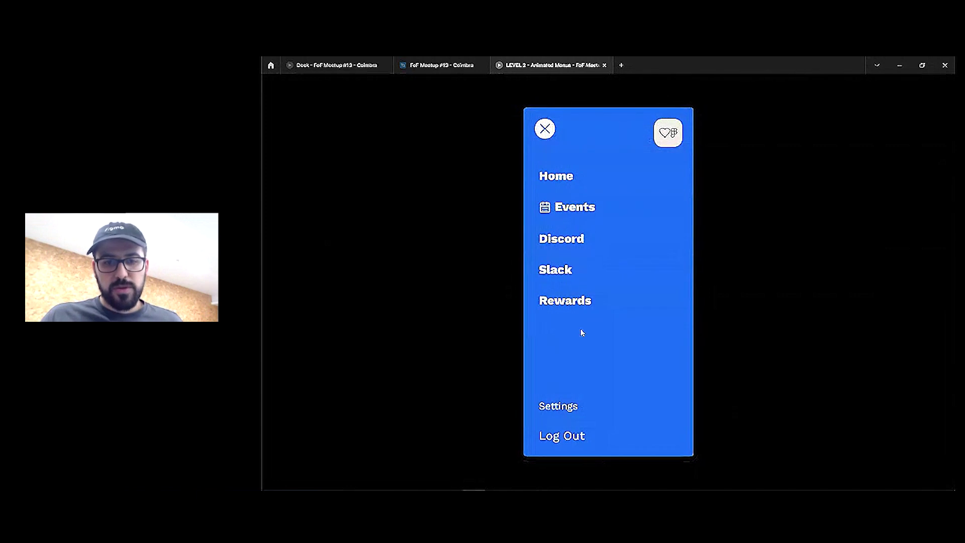
left_click(455, 68)
scroll(679, 323, "down", 3)
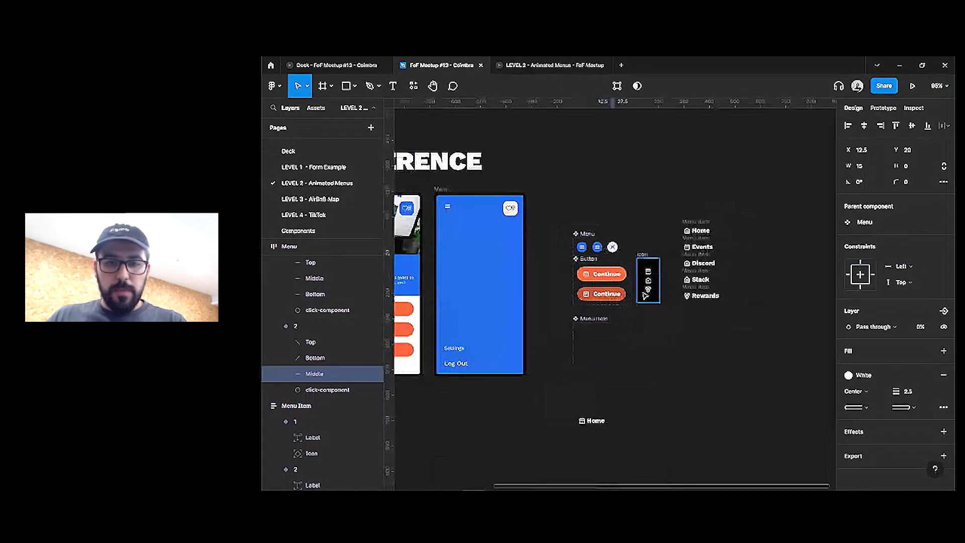
scroll(679, 323, "down", 2)
scroll(680, 323, "left", 2)
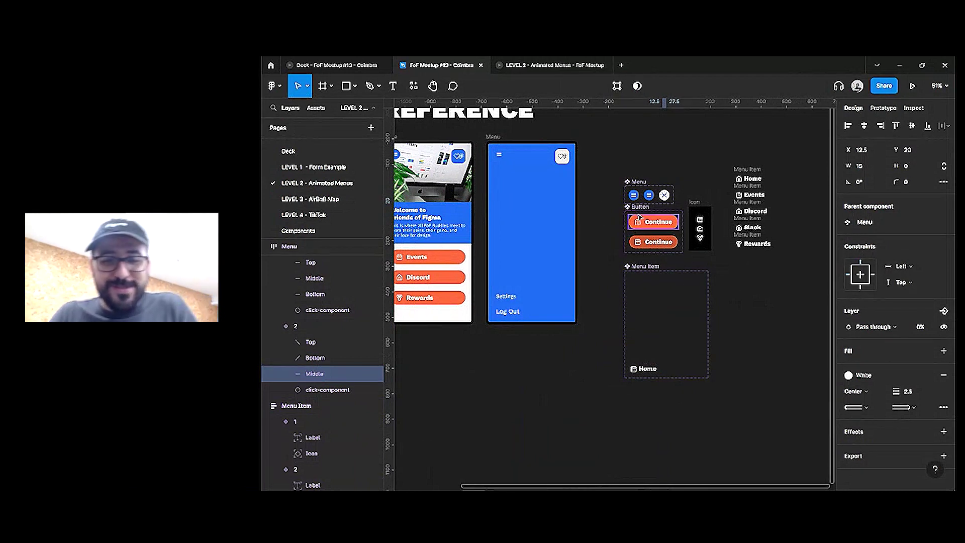
scroll(571, 245, "down", 1)
scroll(571, 245, "left", 2)
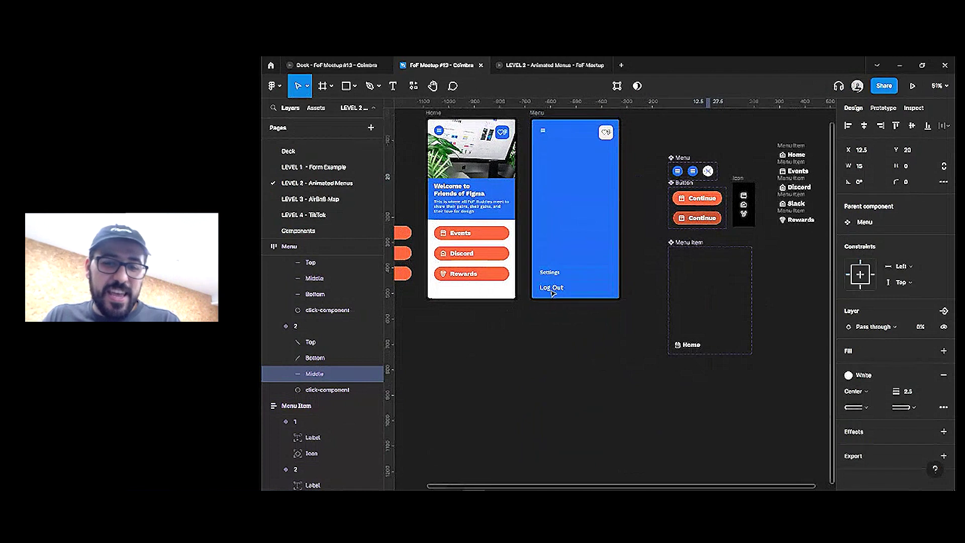
key("super")
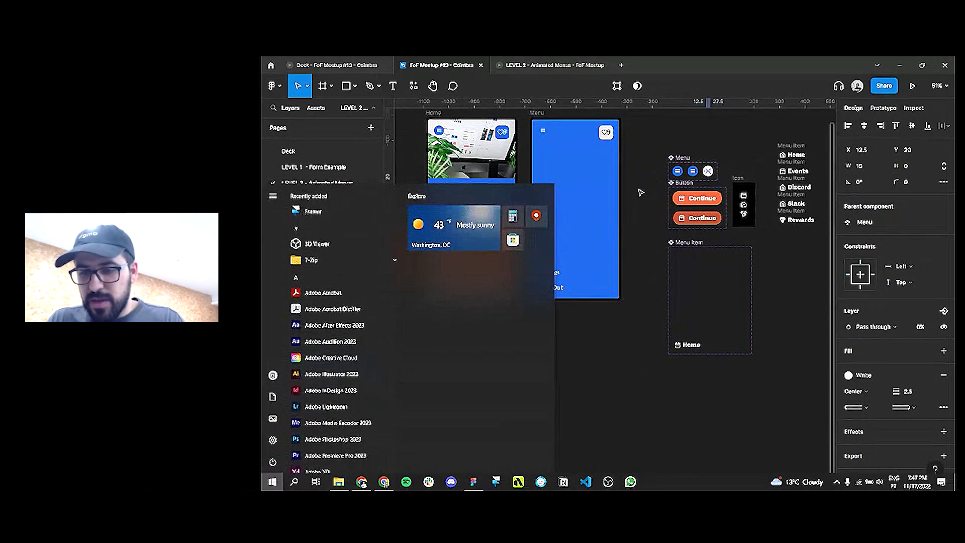
key("Escape")
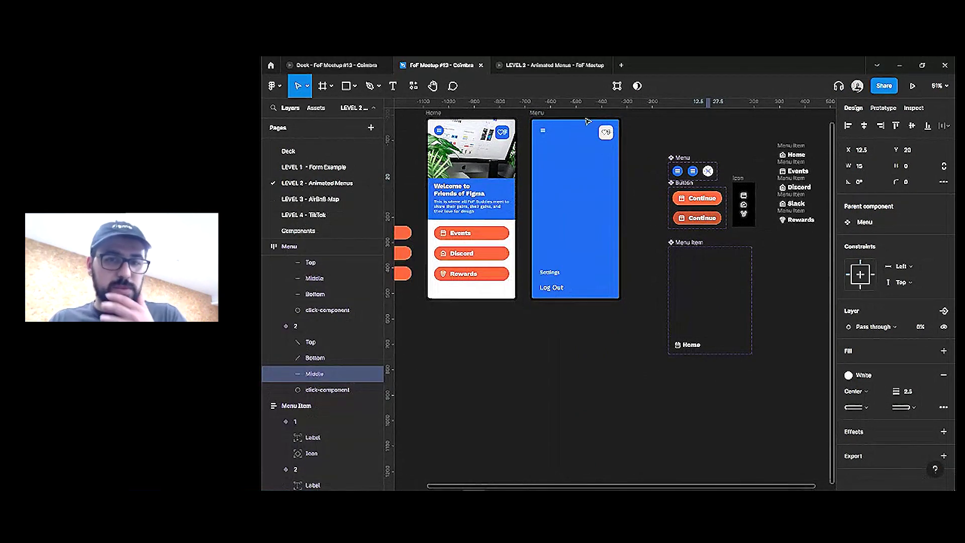
scroll(647, 134, "up", 1)
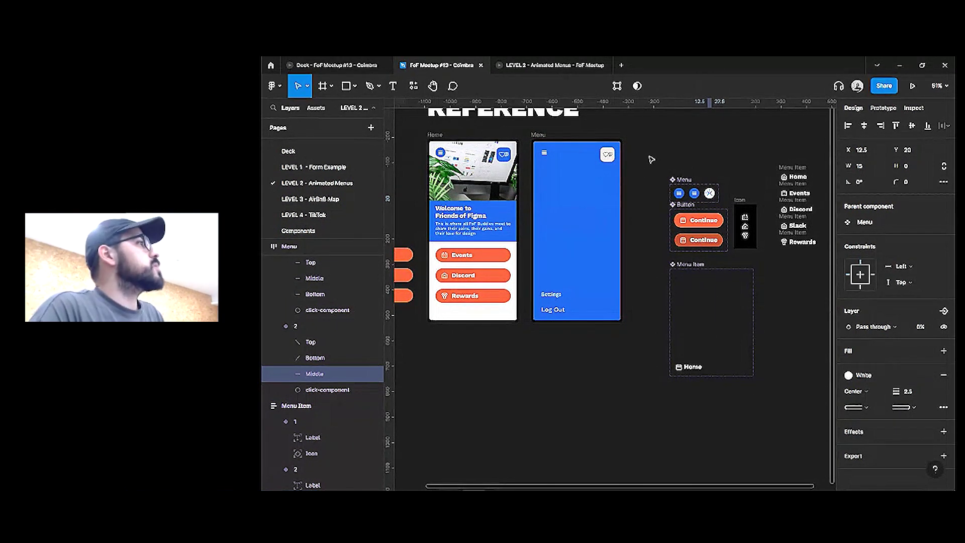
left_click(561, 209, "ctrl")
Set all five Main Nav items to the Final state
key("ctrl+a")
left_click(897, 269)
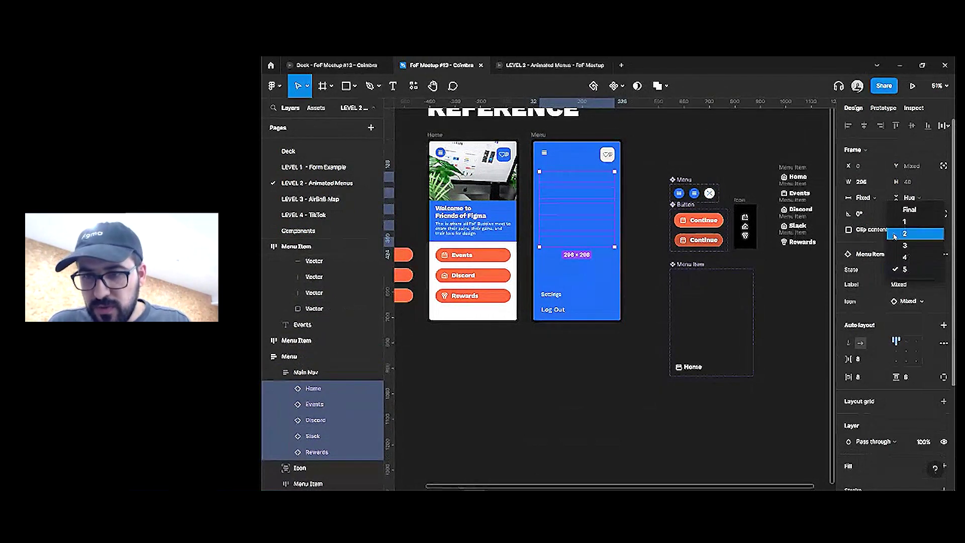
left_click(909, 210)
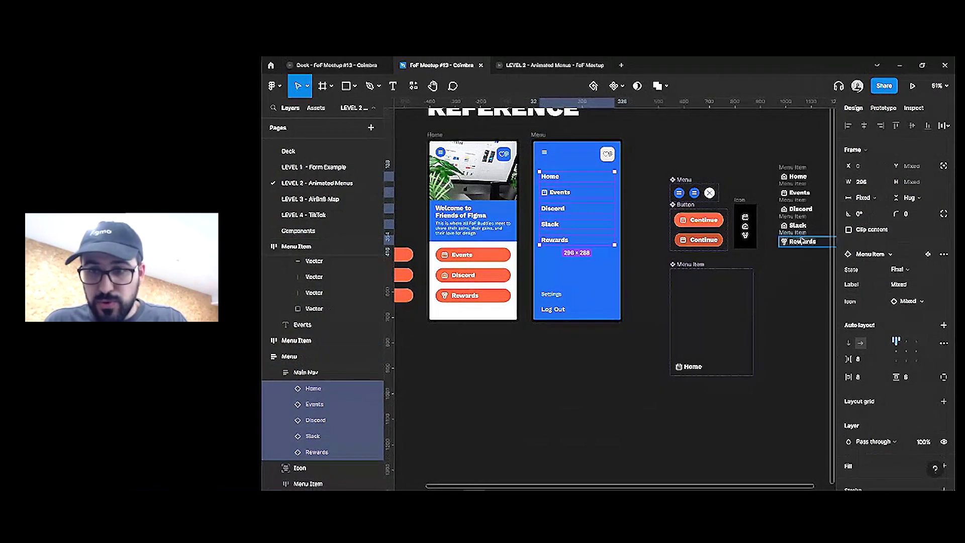
Swap the items' Icon instance to the calendar icon from the LEVEL 2 - Animated Menus Icon folder
left_click(917, 304)
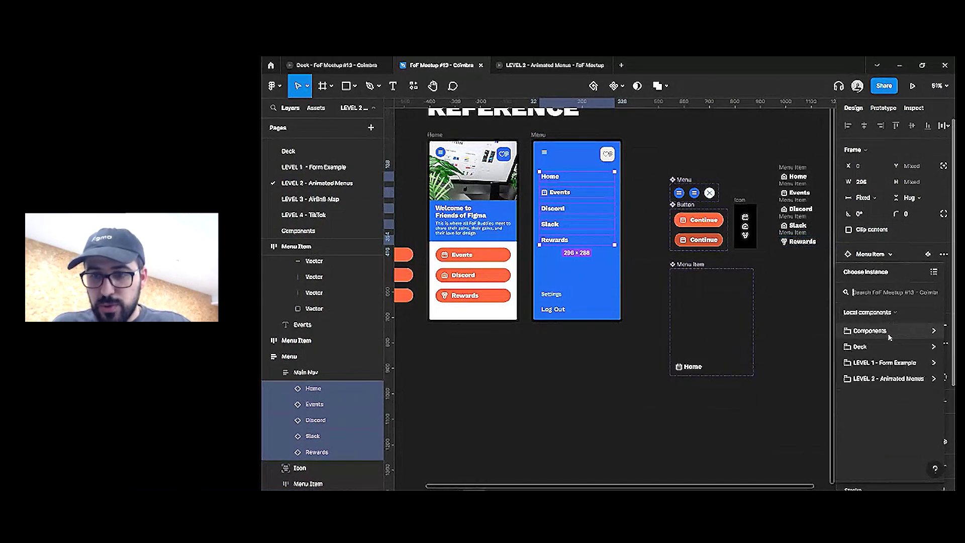
left_click(894, 379)
left_click(893, 348)
left_click(892, 348)
left_click(856, 351)
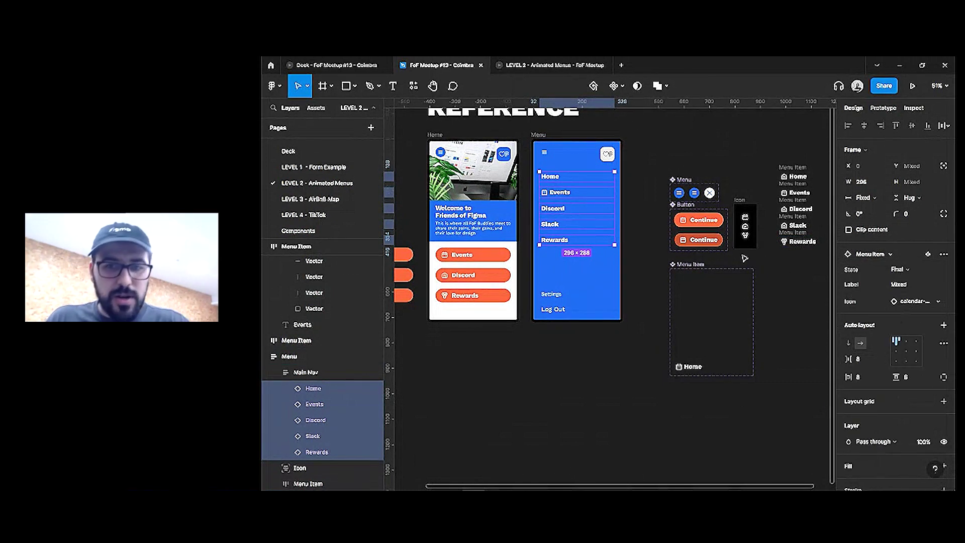
left_click(678, 366)
Select the Icon layer in all five Menu Item variants and add a 'Show icon' visibility property
double_click(679, 366)
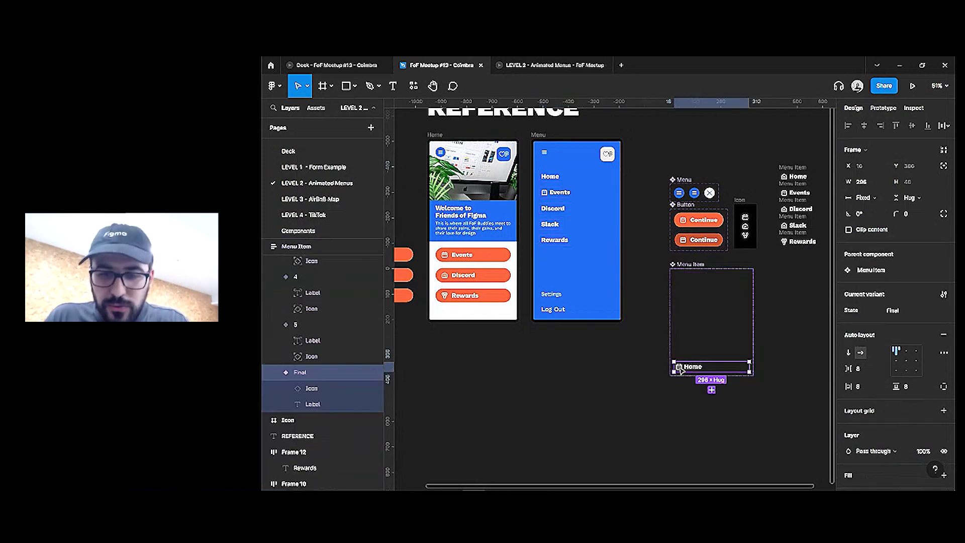
double_click(679, 366)
scroll(855, 392, "down", 2)
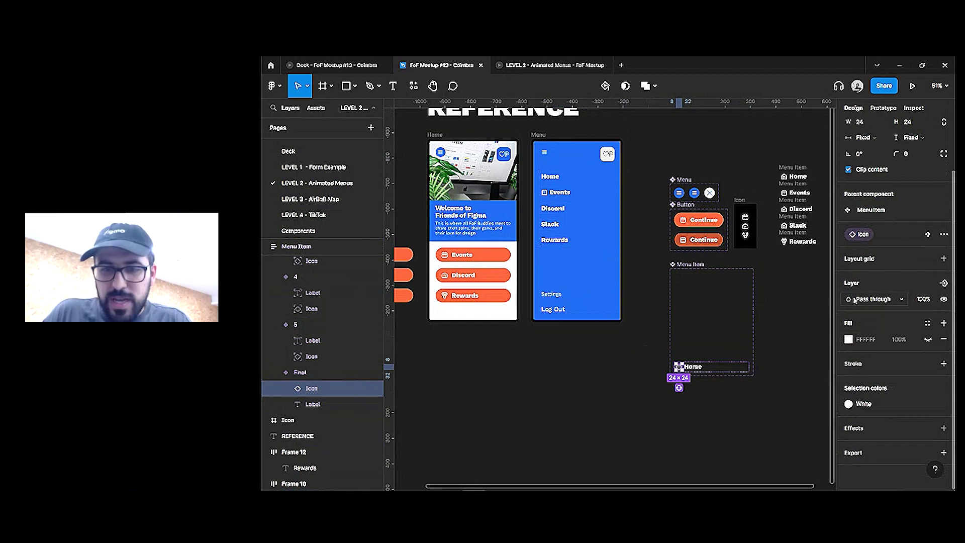
left_click(312, 356, "shift")
left_click(312, 308, "shift")
scroll(316, 301, "up", 2)
left_click(311, 305, "shift")
left_click(313, 259, "shift")
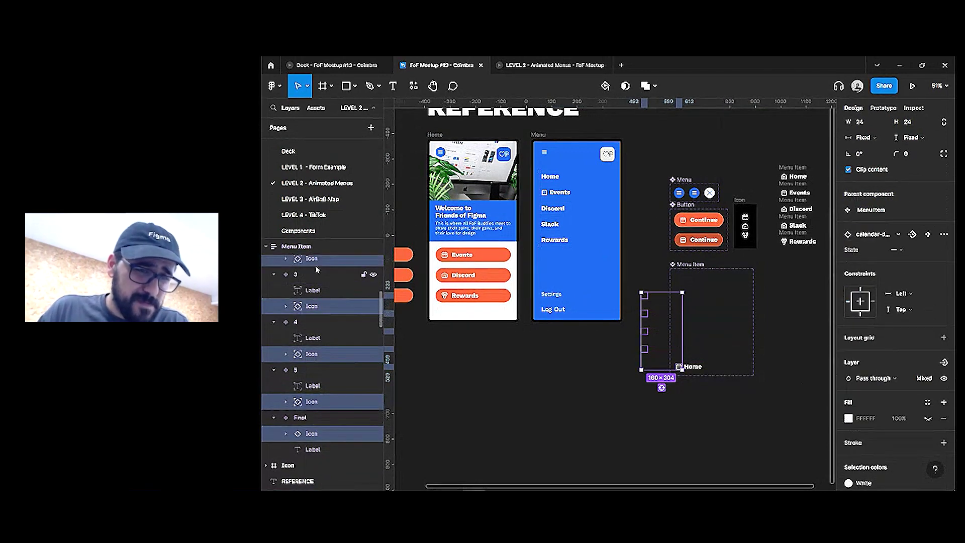
scroll(317, 281, "up", 4)
left_click(312, 300, "shift")
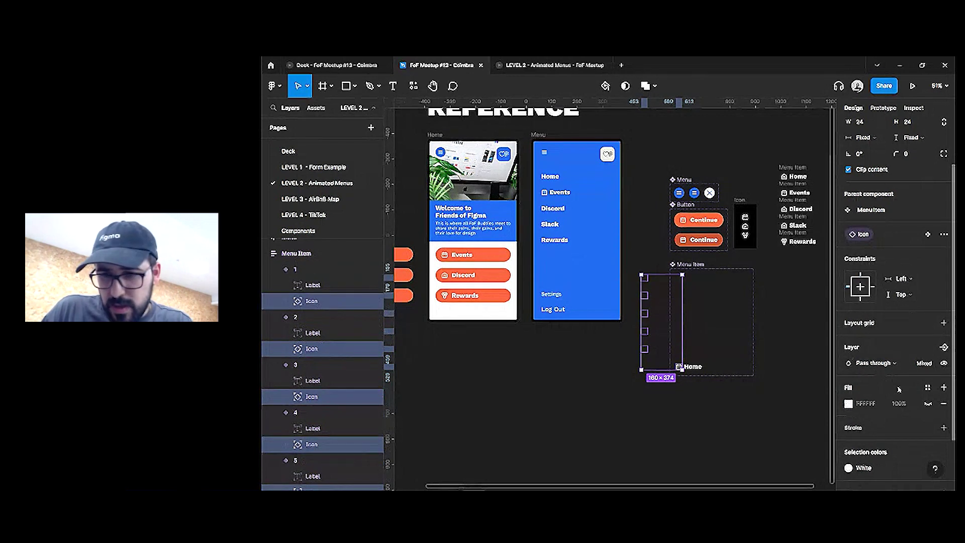
left_click(944, 346)
type("Show Icon")
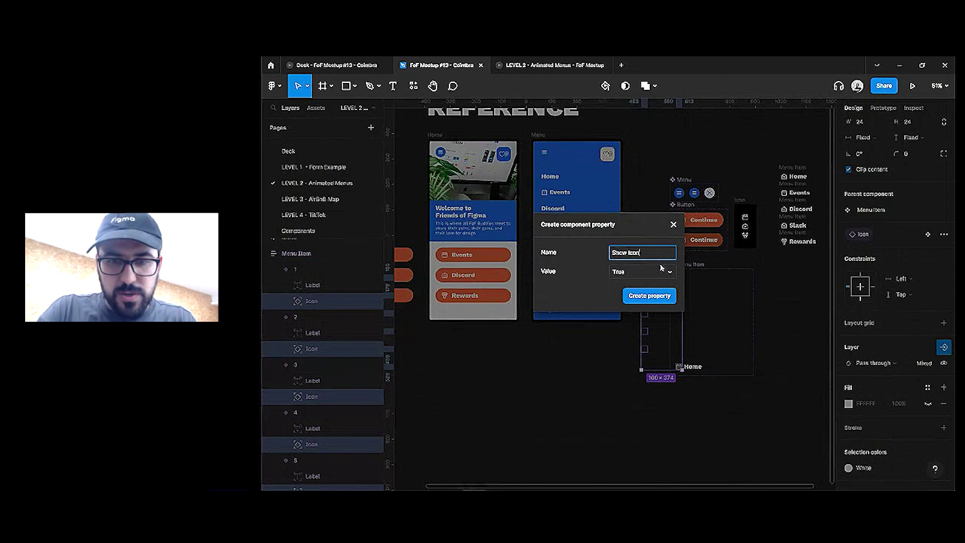
key("Return")
Check the new Show icon property on the Home item's icon and the Menu Item variants
left_click(667, 367)
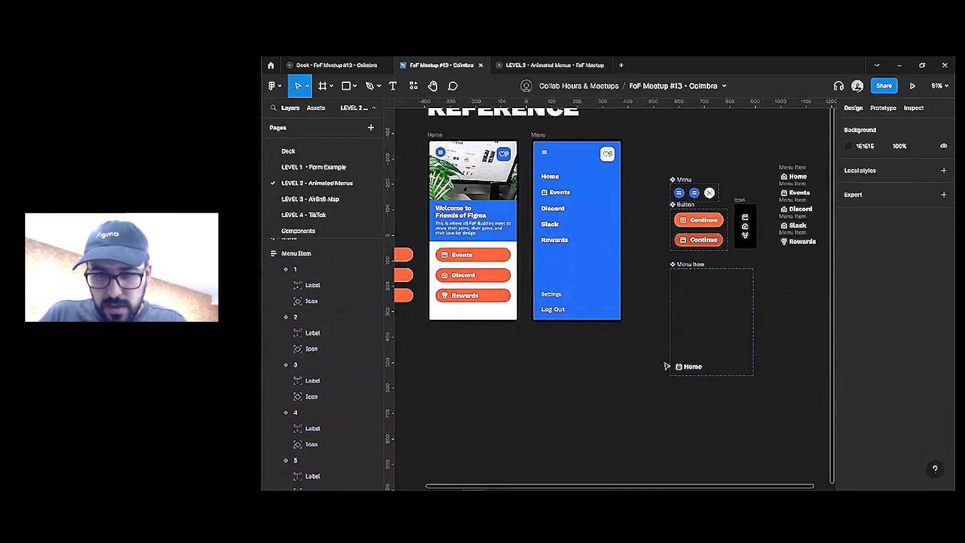
left_click(678, 367)
left_click(678, 367)
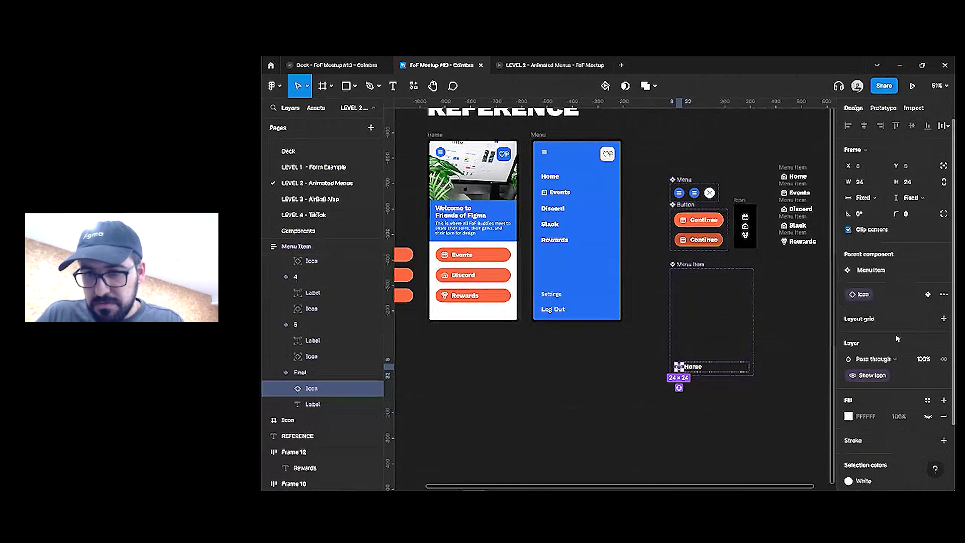
left_click(700, 352)
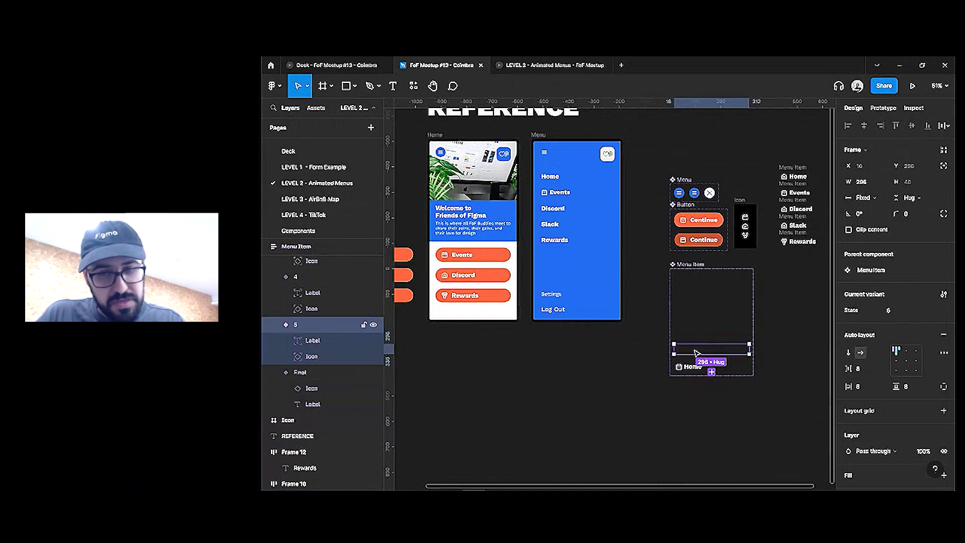
key("ctrl+a")
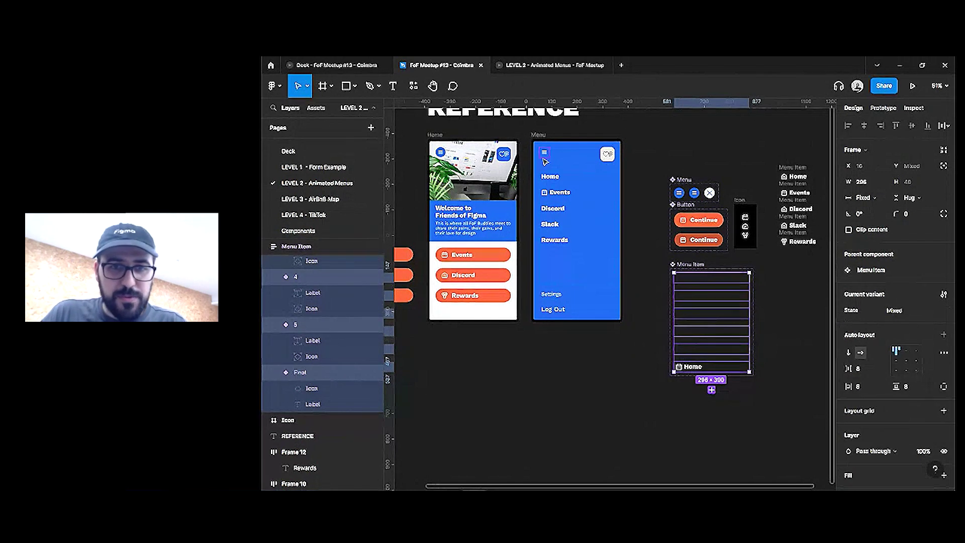
left_click(552, 180)
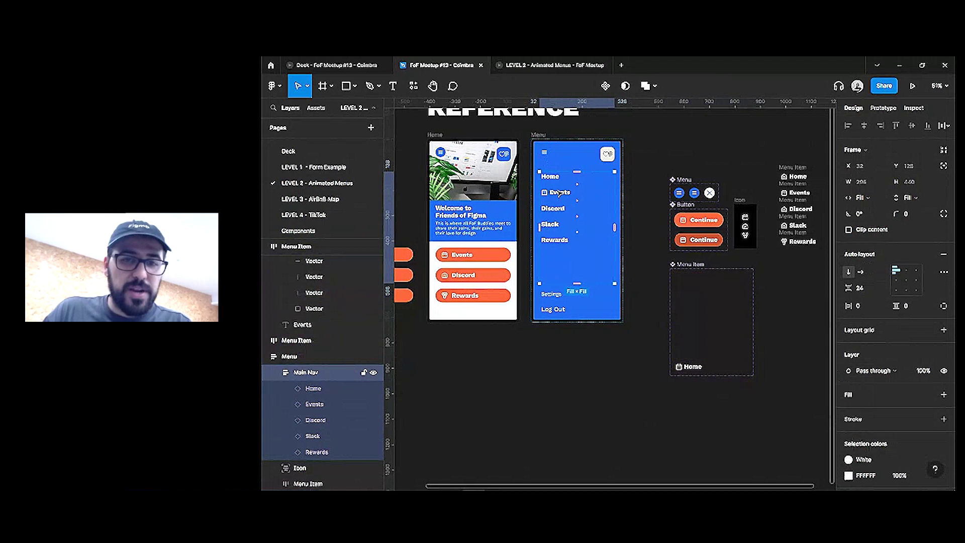
left_click(551, 65)
left_click(547, 132)
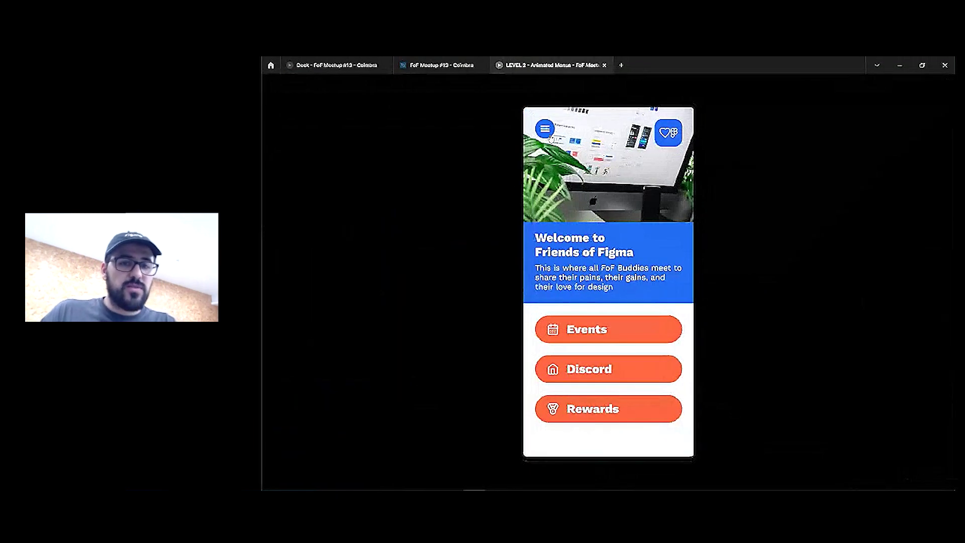
left_click(548, 134)
left_click(548, 133)
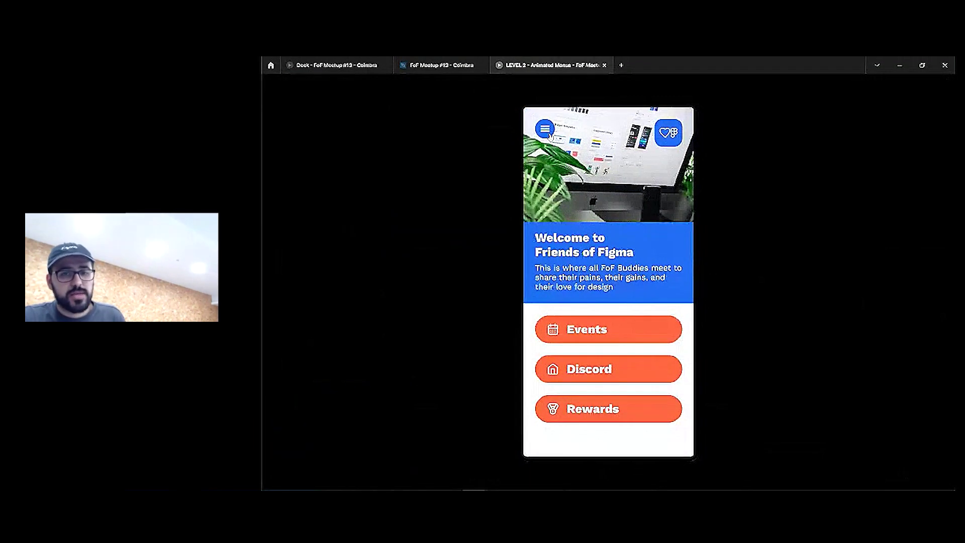
left_click(548, 133)
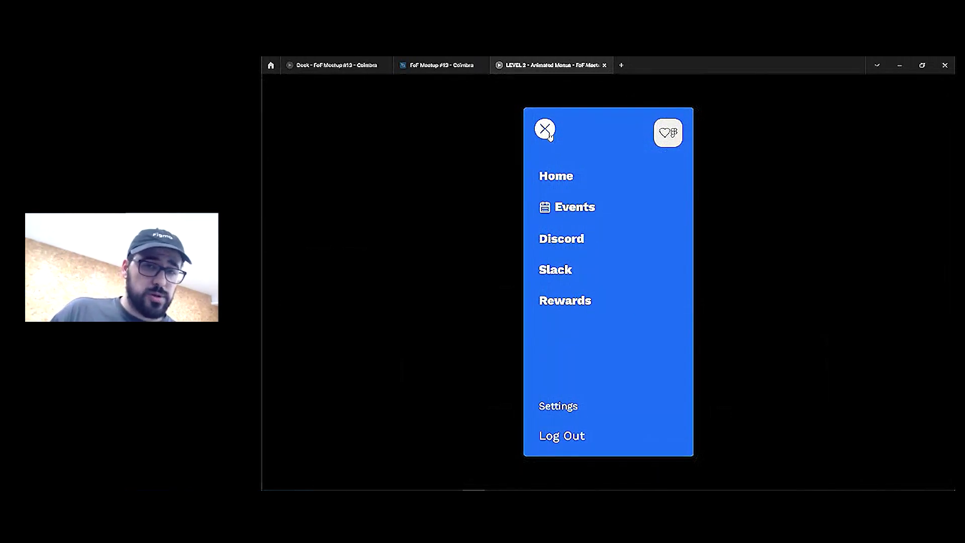
left_click(550, 134)
left_click(553, 133)
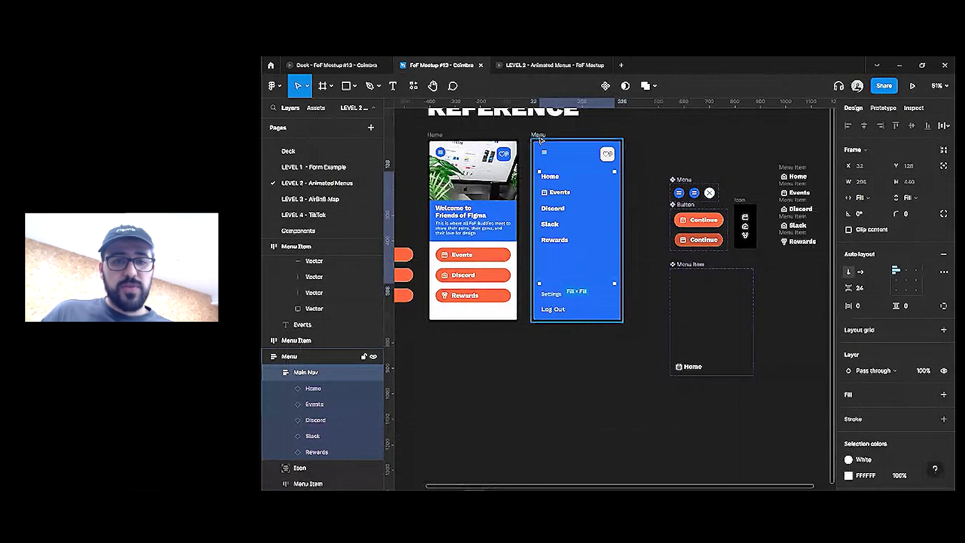
Move the hamburger out of Home and make it a main component named Menu-ALt
left_click(539, 135)
left_click(440, 152)
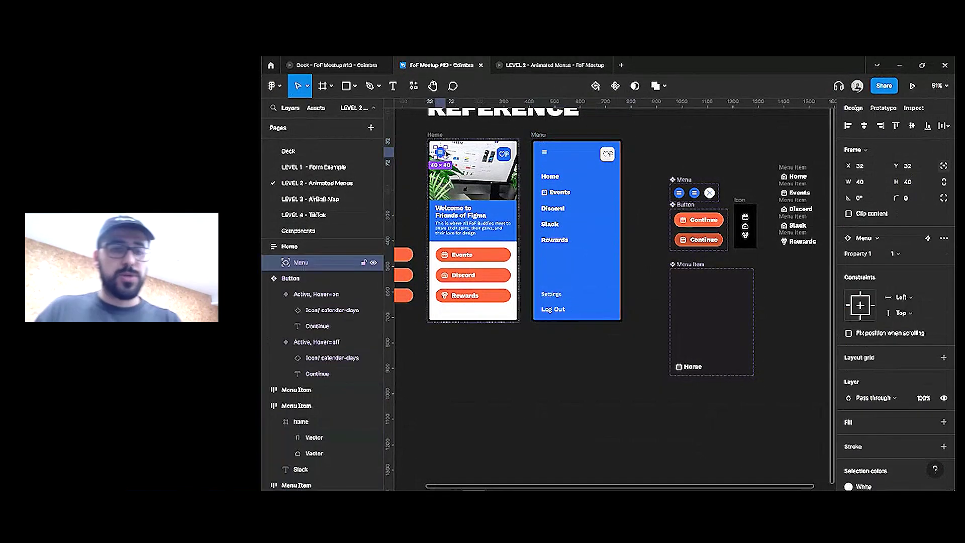
scroll(441, 152, "down", 4)
left_click_drag(442, 153, 539, 144)
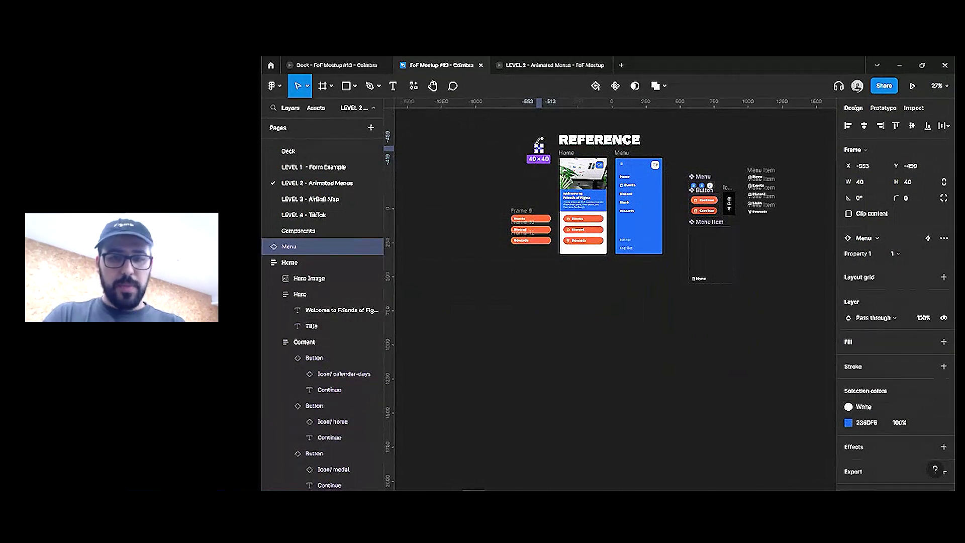
key("ctrl+alt+k")
key("ctrl+r")
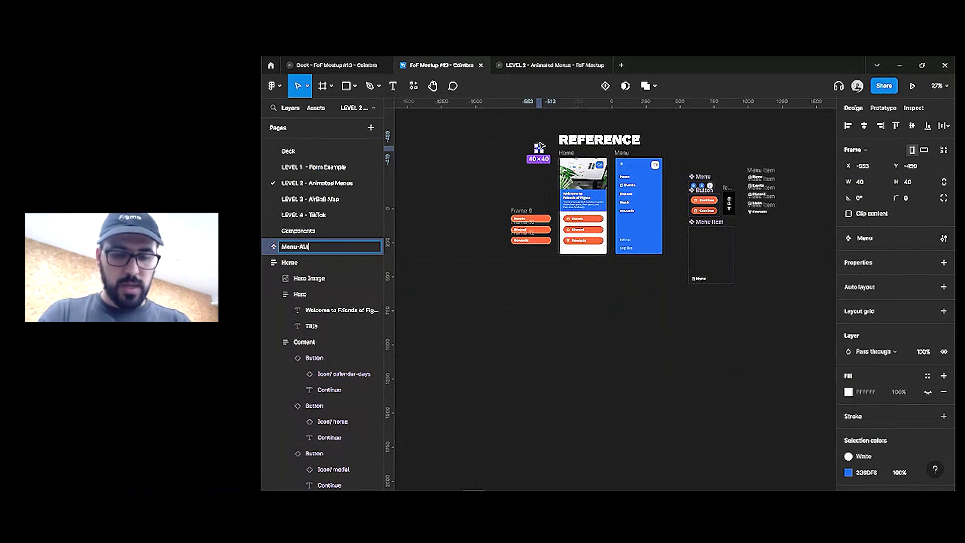
key("Return")
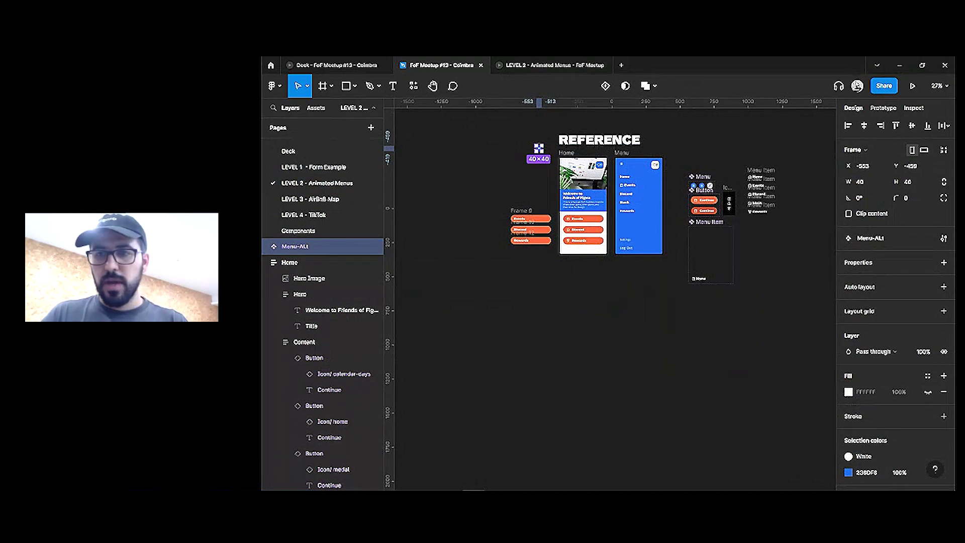
Link Menu-ALt's On click to the Menu screen and duplicate the component
key("shift+e")
key("Escape")
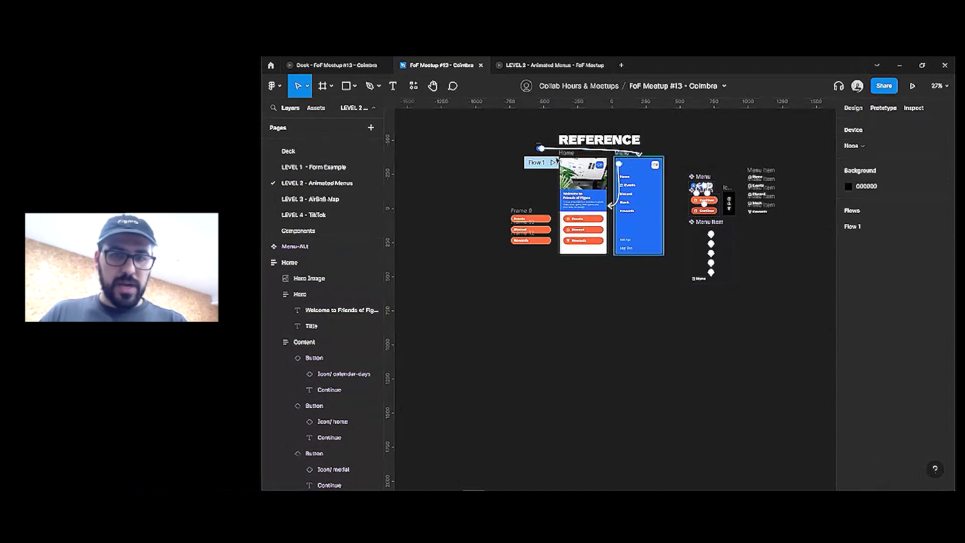
scroll(539, 147, "up", 5)
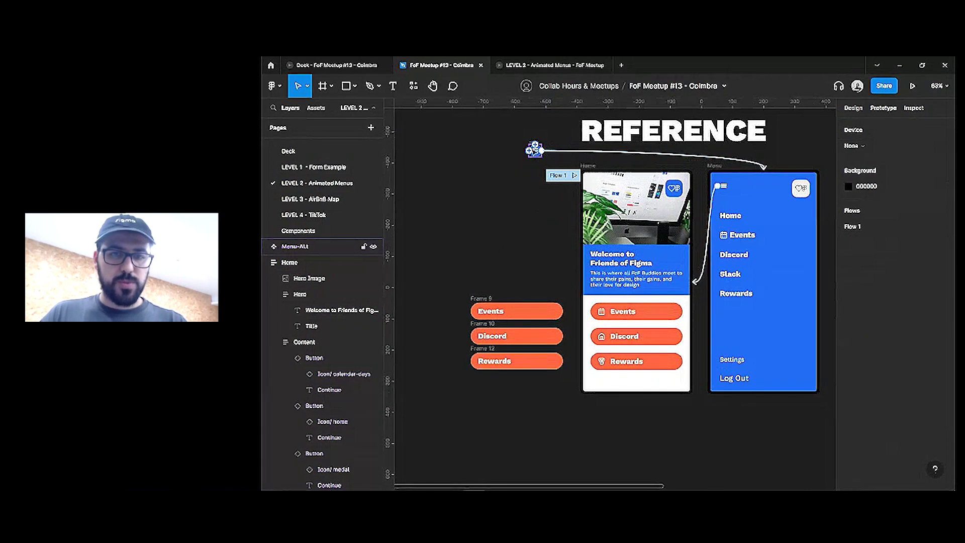
left_click(534, 149)
left_click_drag(541, 150, 645, 232)
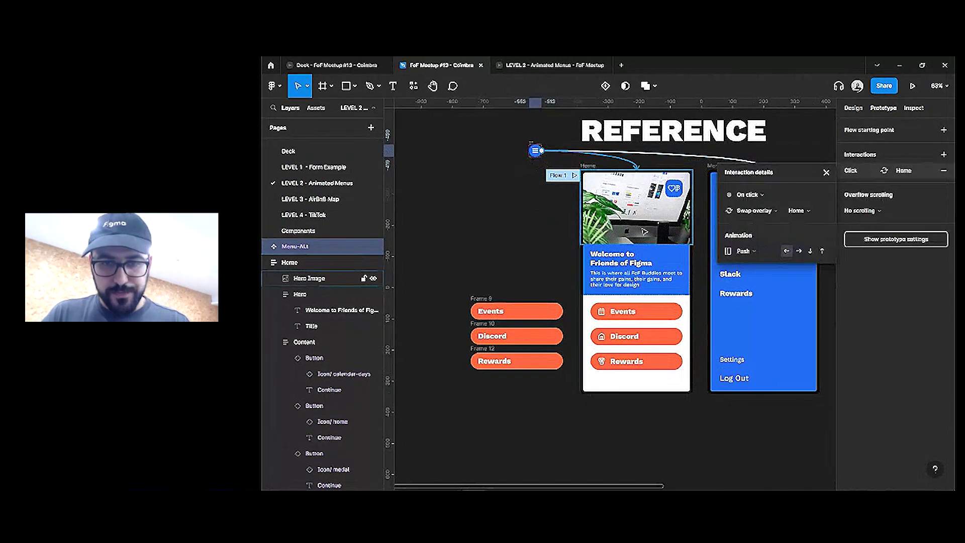
key("Escape")
left_click(615, 160)
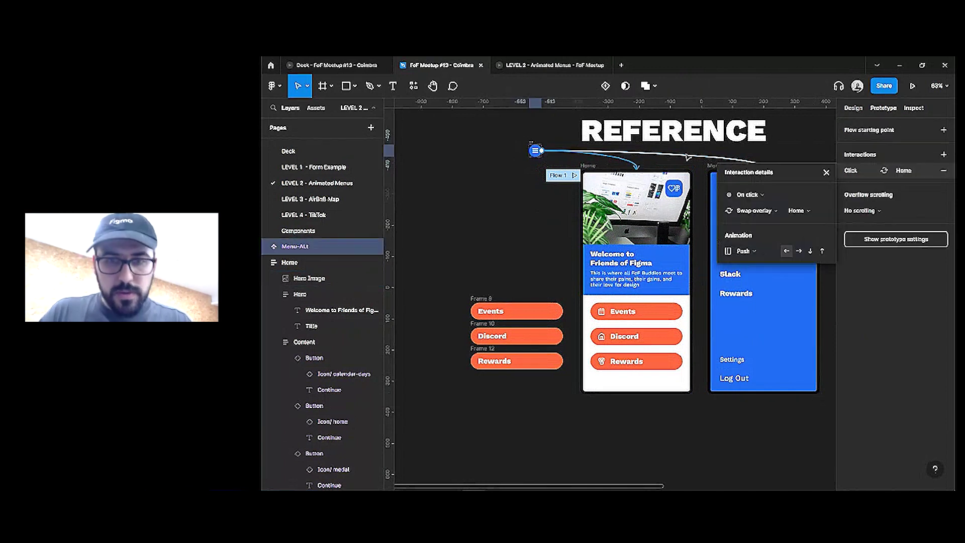
key("Escape")
left_click(853, 108)
left_click(535, 150)
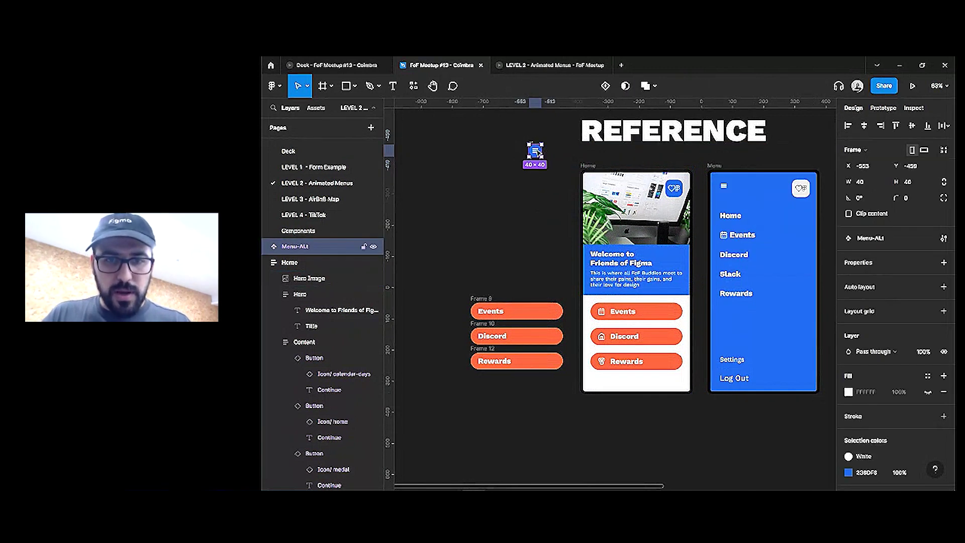
key("shift+e")
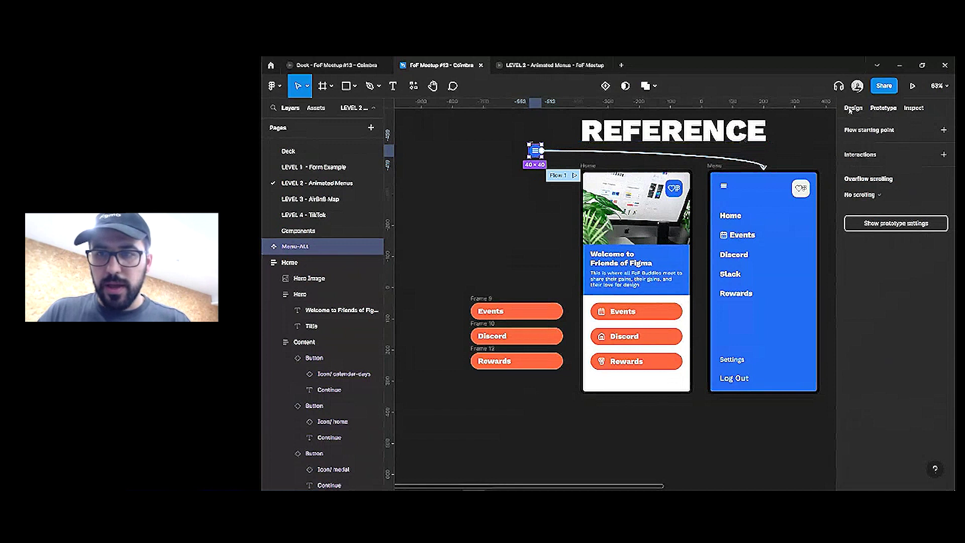
key("shift+e")
key("ctrl+d")
Place the Menu-ALt copy at Home's top-left corner at 40, 40
left_click_drag(535, 150, 587, 177)
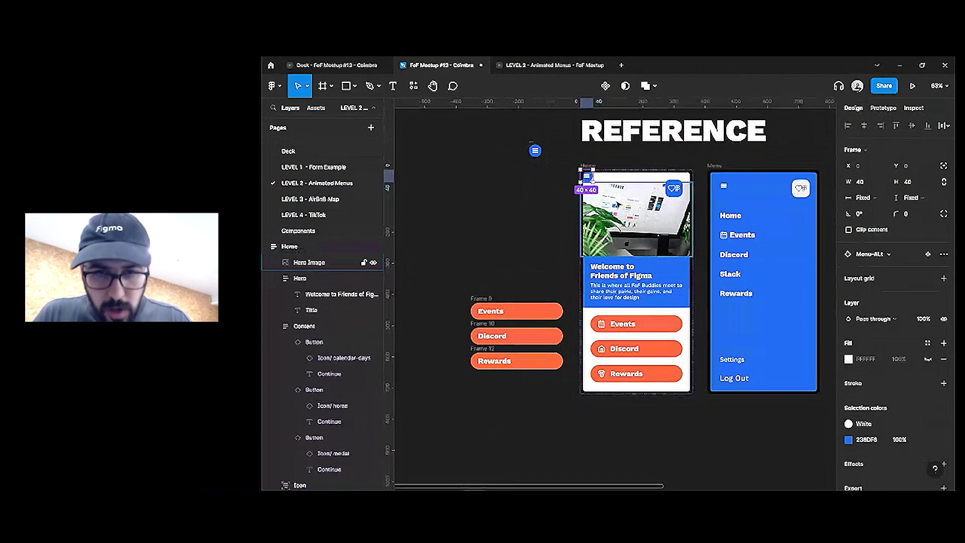
key("shift+Right")
key("shift+Right")
key("shift+Right")
key("shift+Right")
key("shift+Down")
key("shift+Down")
key("shift+Down")
key("shift+Down")
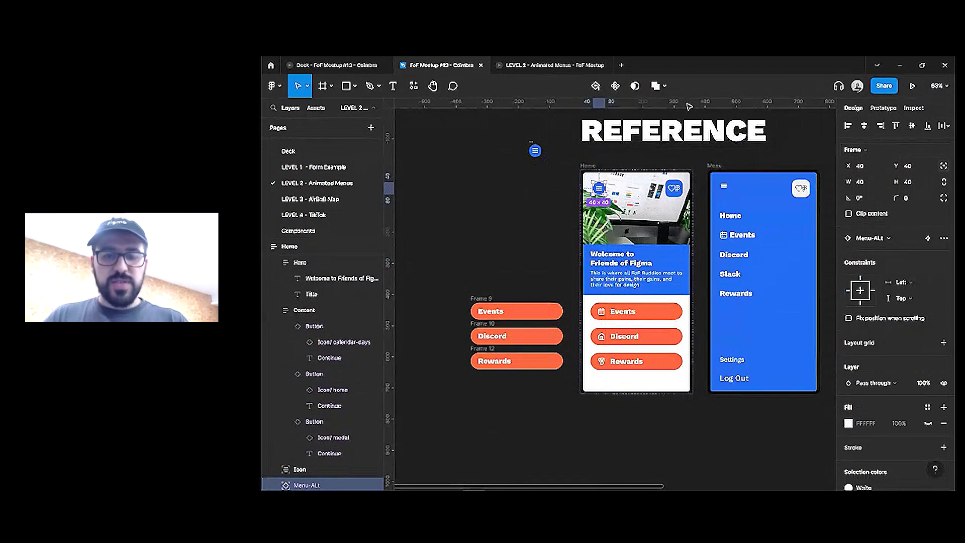
Duplicate the Home frame below the original and link the Events button to the copy
key("shift+Return")
left_click_drag(601, 199, 601, 432, "alt")
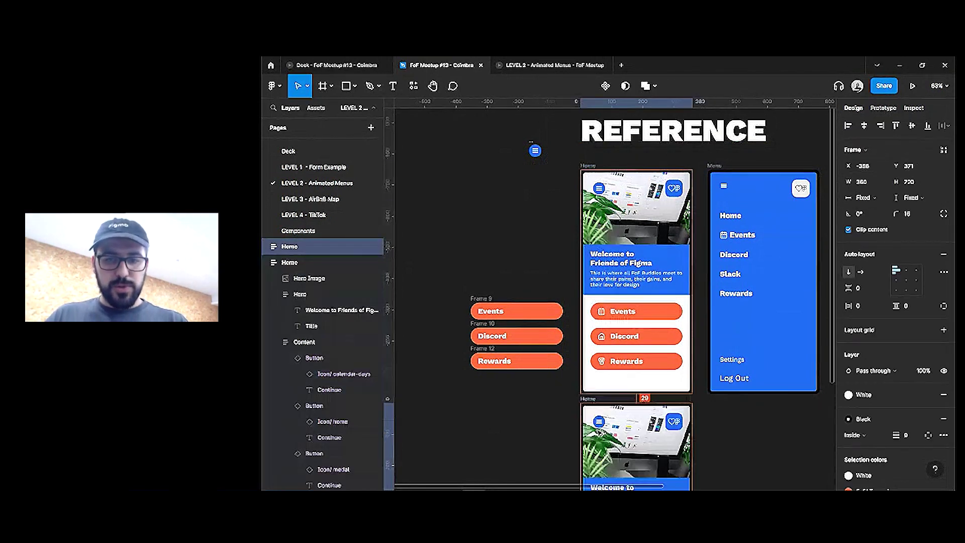
scroll(644, 302, "down", 4)
left_click(651, 145)
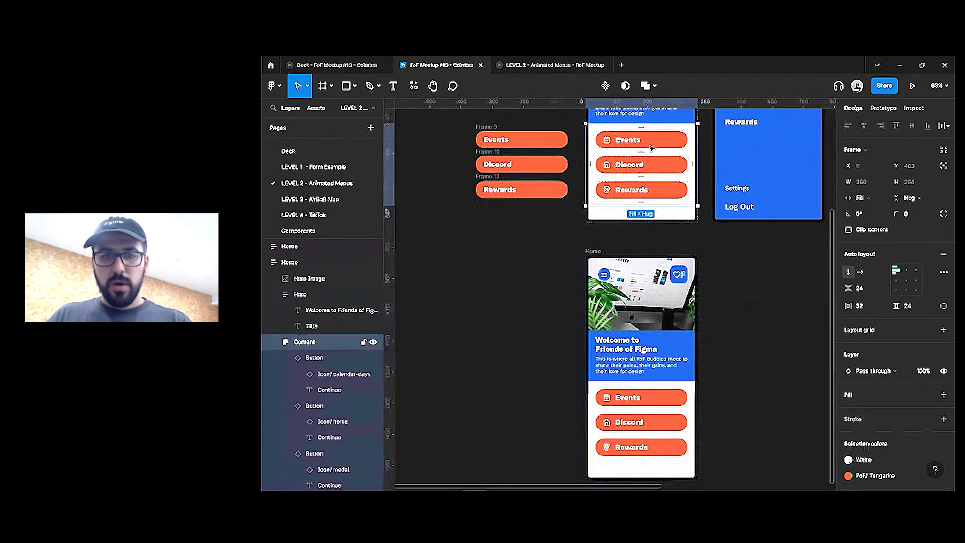
double_click(651, 143)
key("shift+e")
left_click_drag(688, 140, 641, 259)
left_click(595, 242)
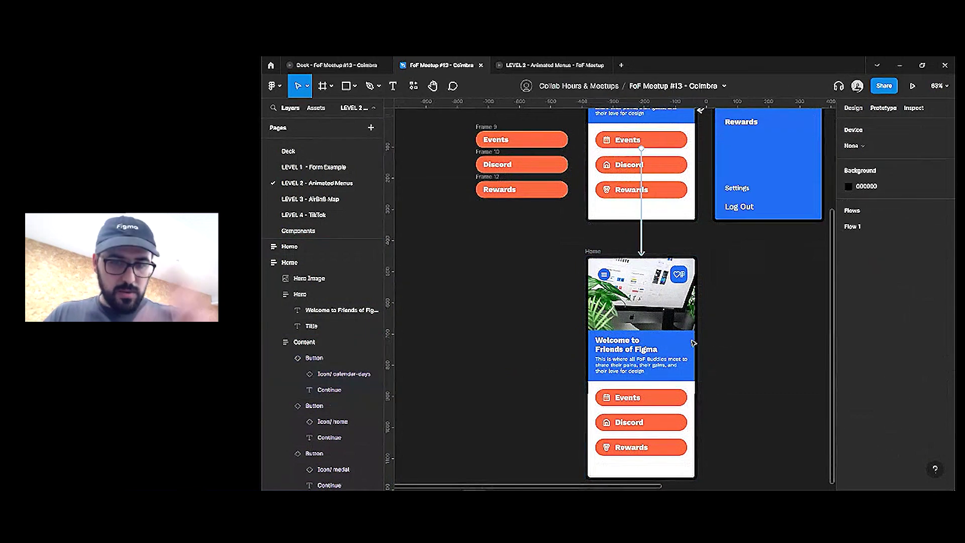
Give the Home copy a dark fill style and open the prototype preview
left_click(597, 255)
key("shift+e")
left_click(885, 395)
left_click(865, 443)
left_click(743, 274)
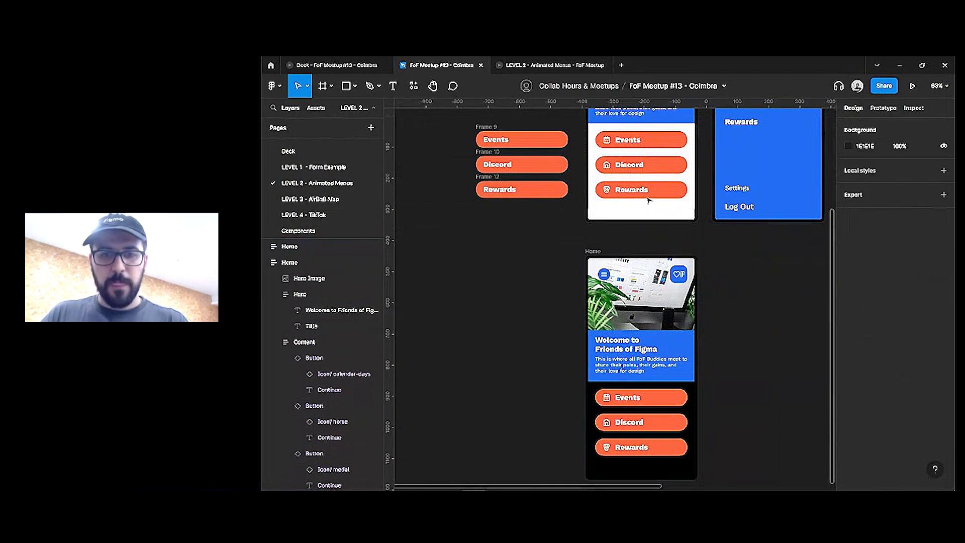
left_click(553, 64)
left_click(544, 130)
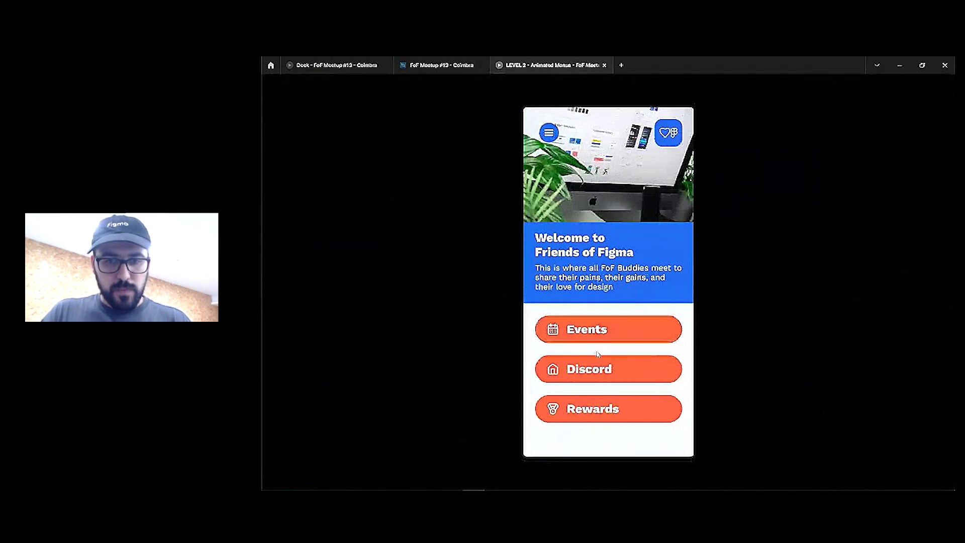
Open the blue side menu via the hamburger in the prototype, then return to the editor
left_click(549, 133)
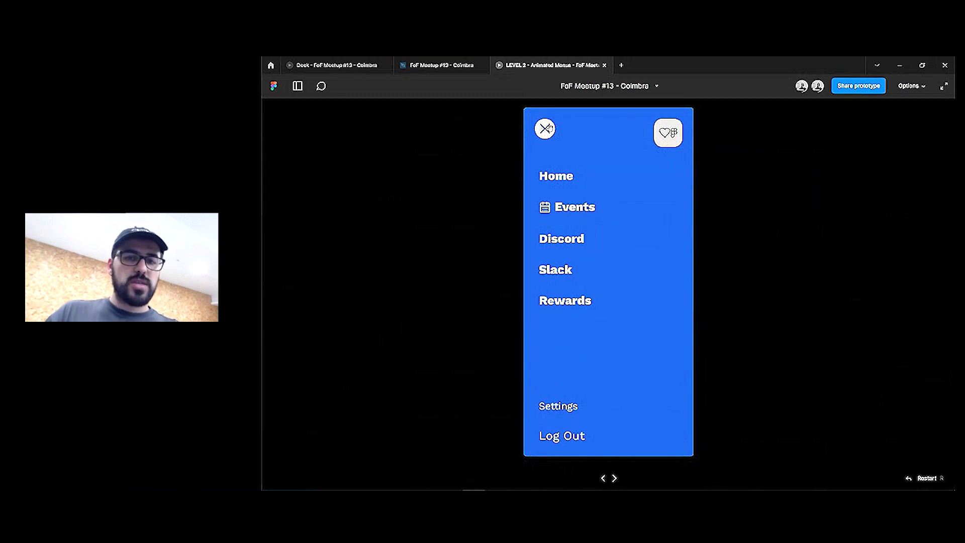
key("ctrl+shift+Tab")
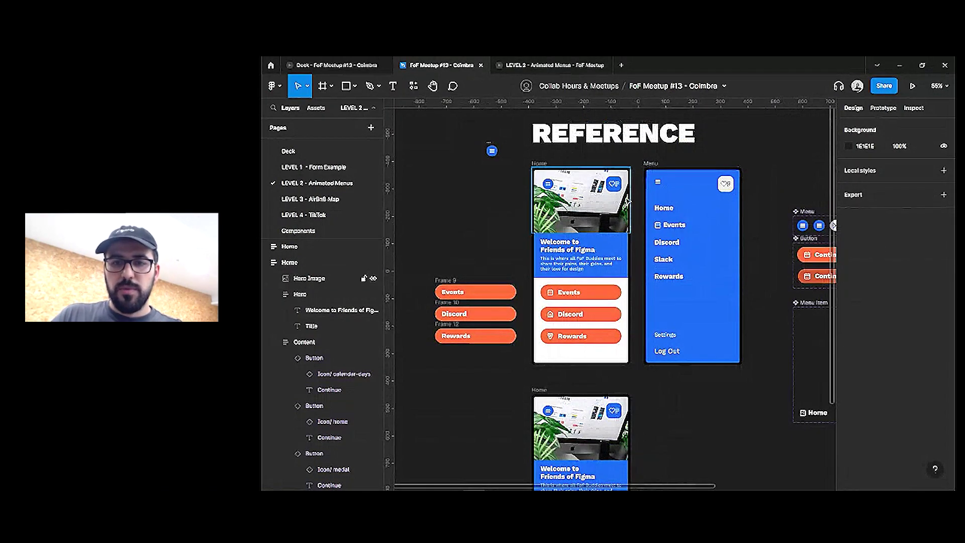
Change the Menu screen hamburger's On click action from Navigate to Home to Back, then preview
left_click(883, 107)
left_click(654, 182)
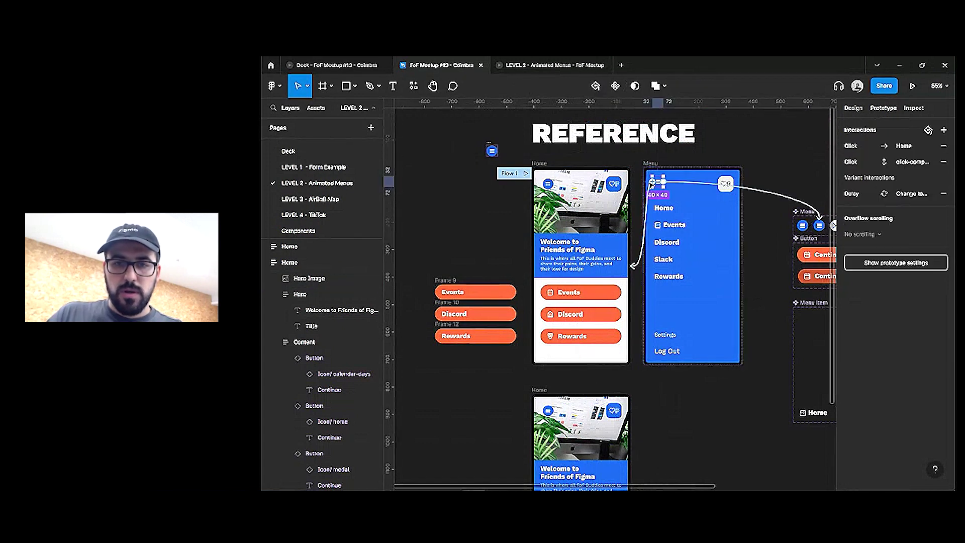
scroll(657, 186, "up", 3)
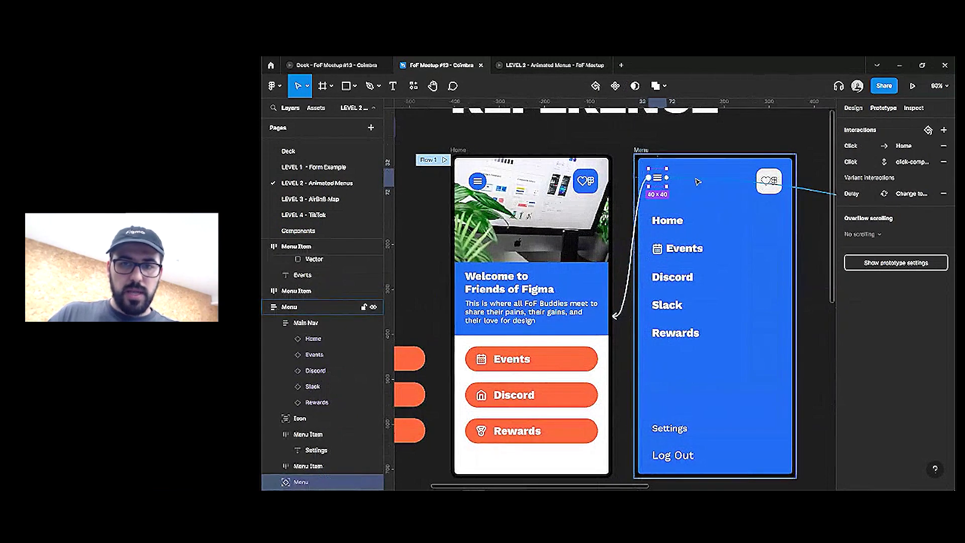
scroll(603, 212, "right", 5)
scroll(557, 234, "left", 3)
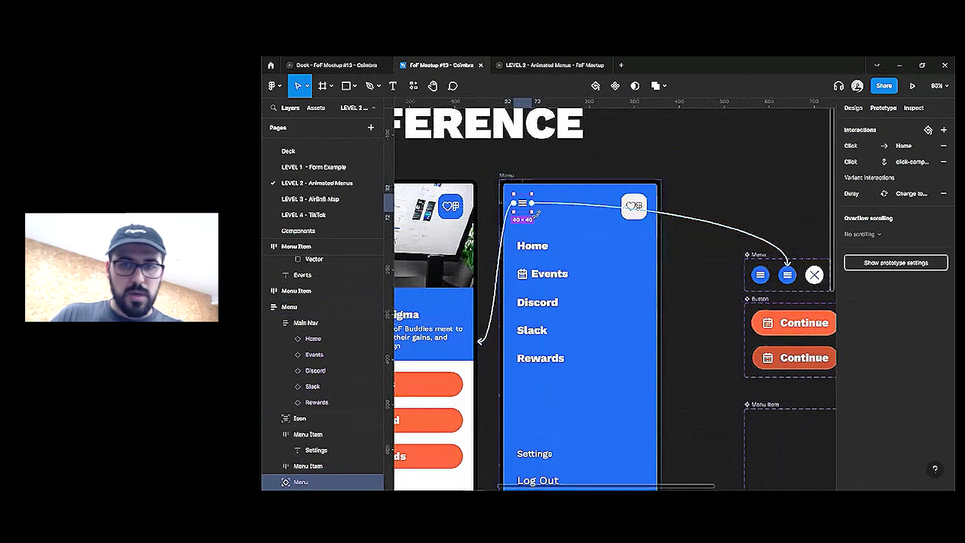
left_click(862, 146)
left_click(774, 171)
left_click(774, 176)
left_click(764, 187)
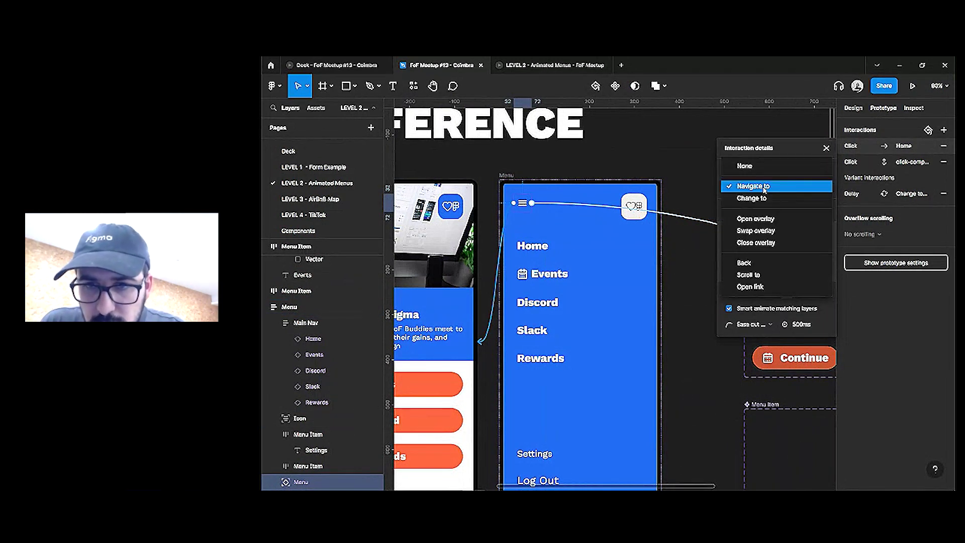
left_click(751, 264)
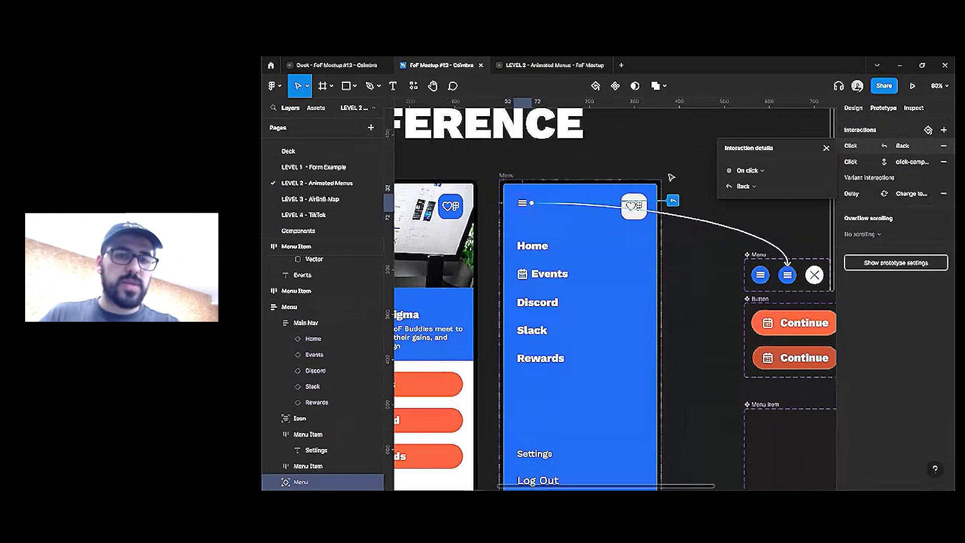
left_click(553, 66)
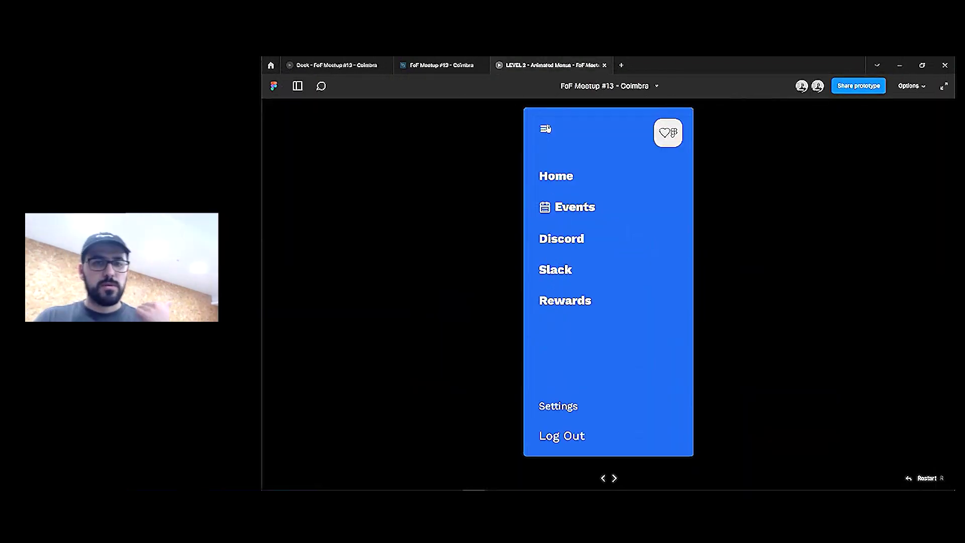
Open and close the menu several times with the hamburger and X, then return to the editor
left_click(546, 129)
left_click(546, 134)
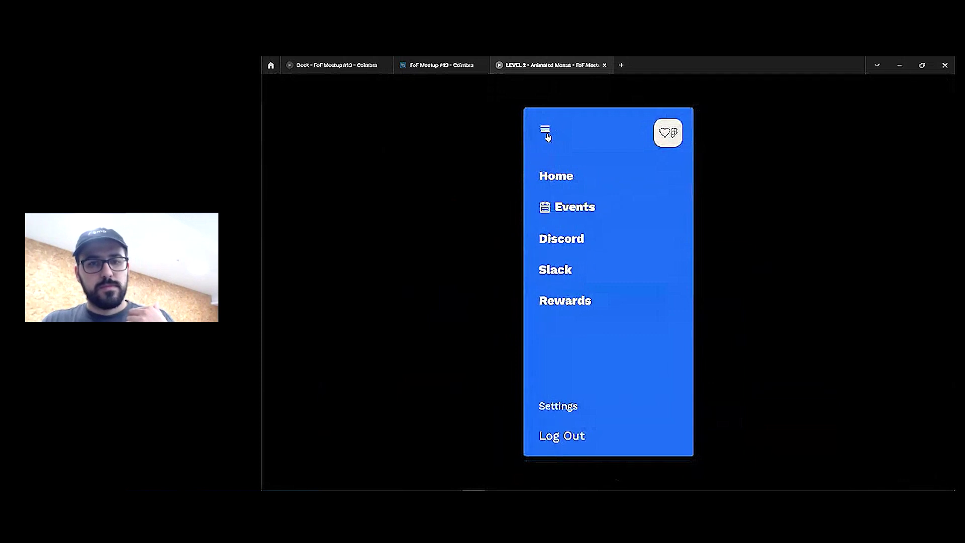
left_click(548, 137)
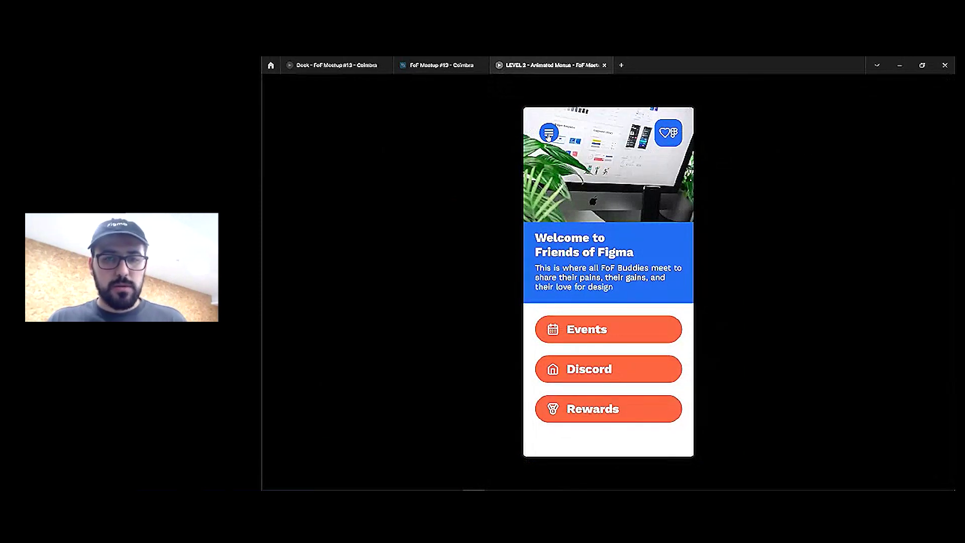
left_click(549, 134)
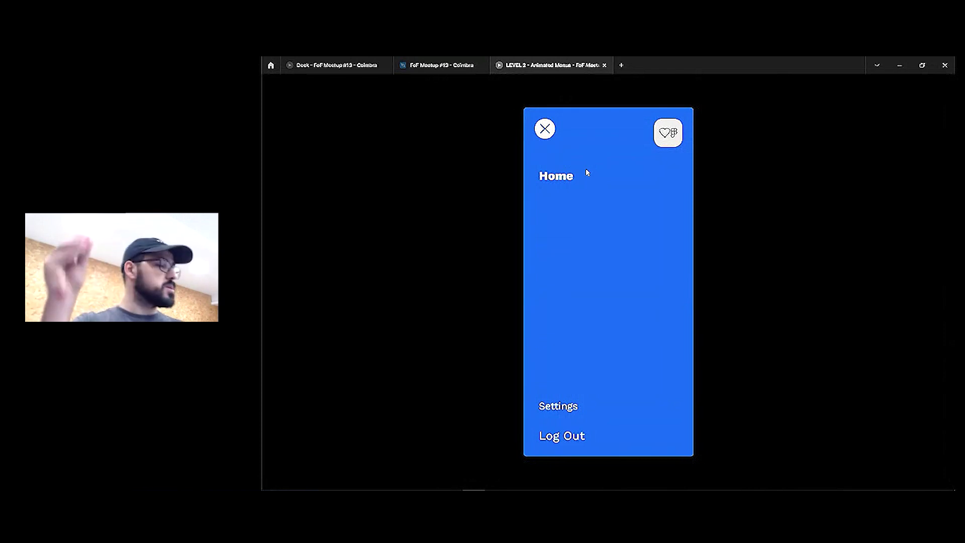
left_click(547, 130)
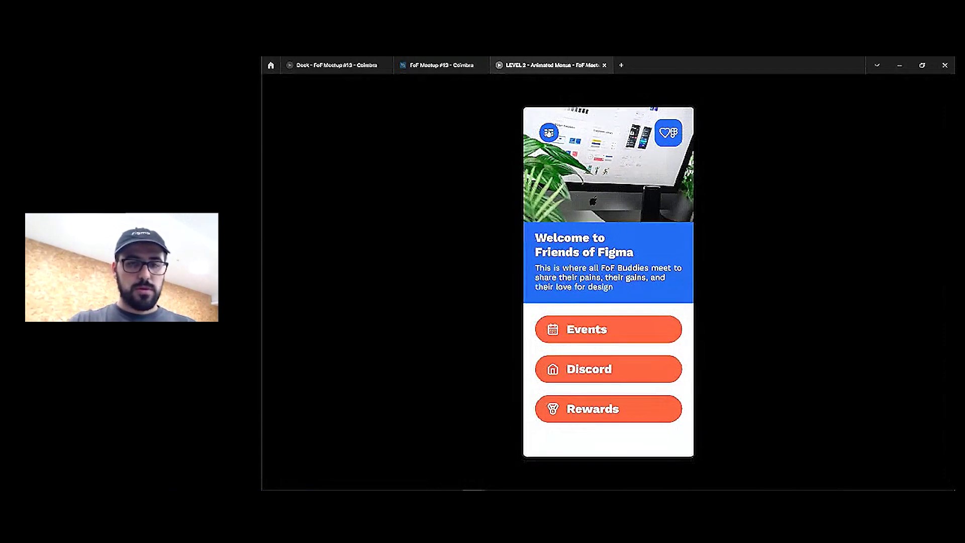
left_click(553, 139)
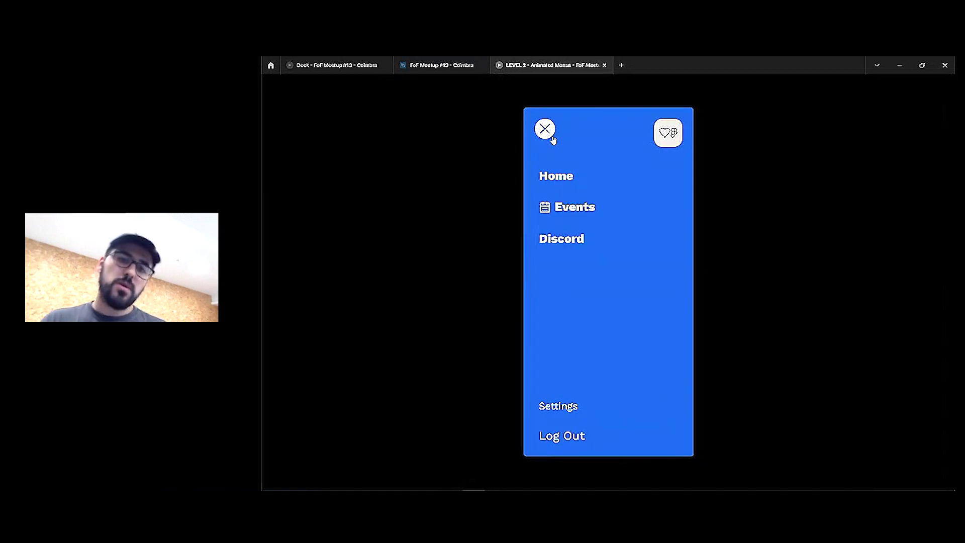
left_click(552, 139)
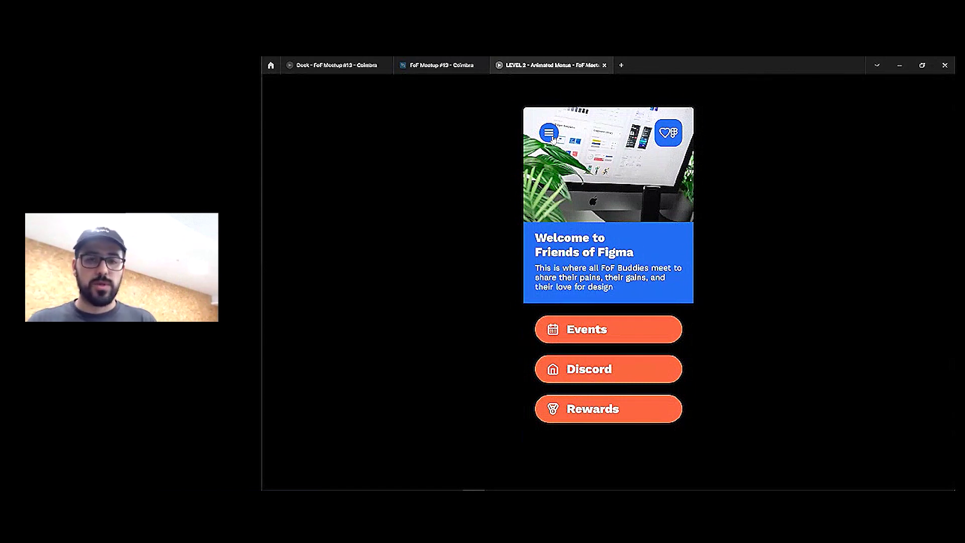
key("ctrl+shift+Tab")
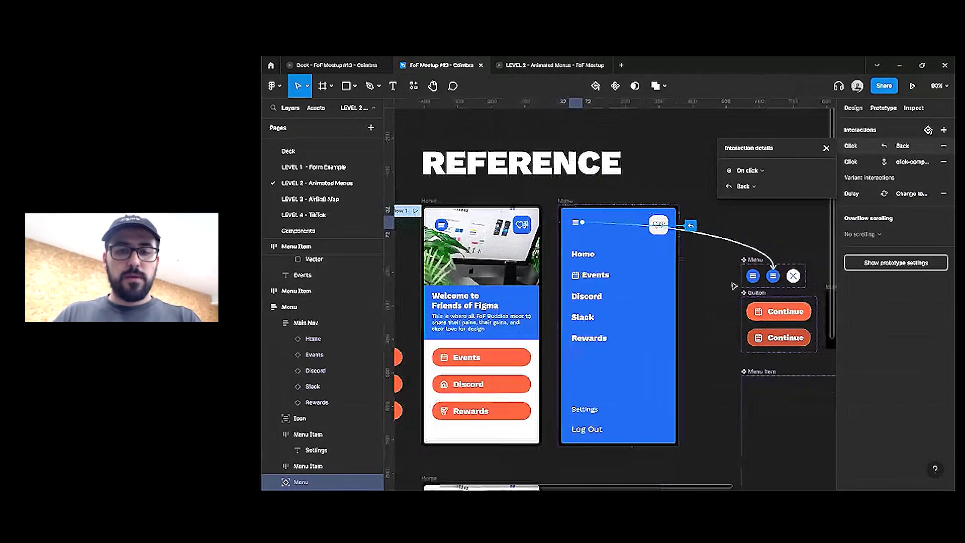
Advance the presentation deck one slide and bring the live-session browser window forward
scroll(714, 264, "down", 3)
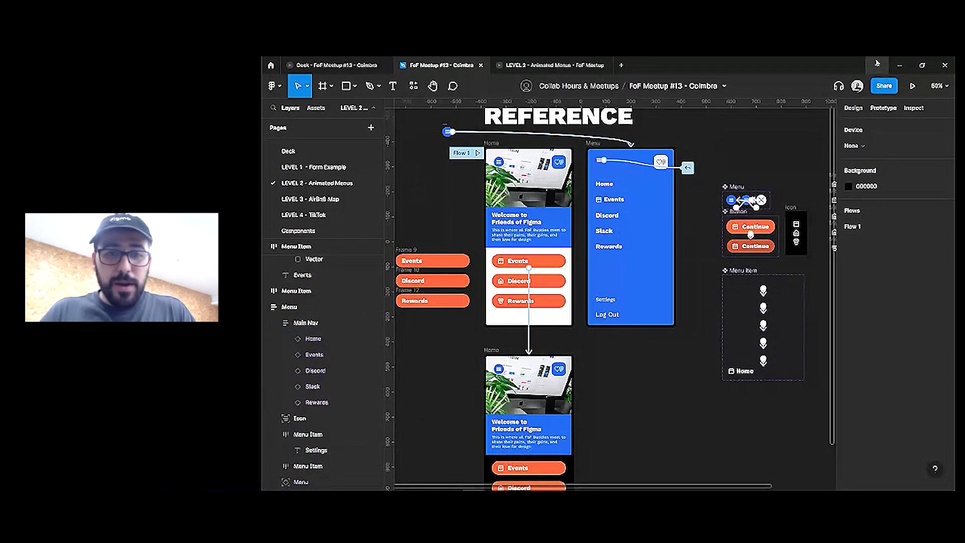
left_click(526, 64)
left_click(352, 65)
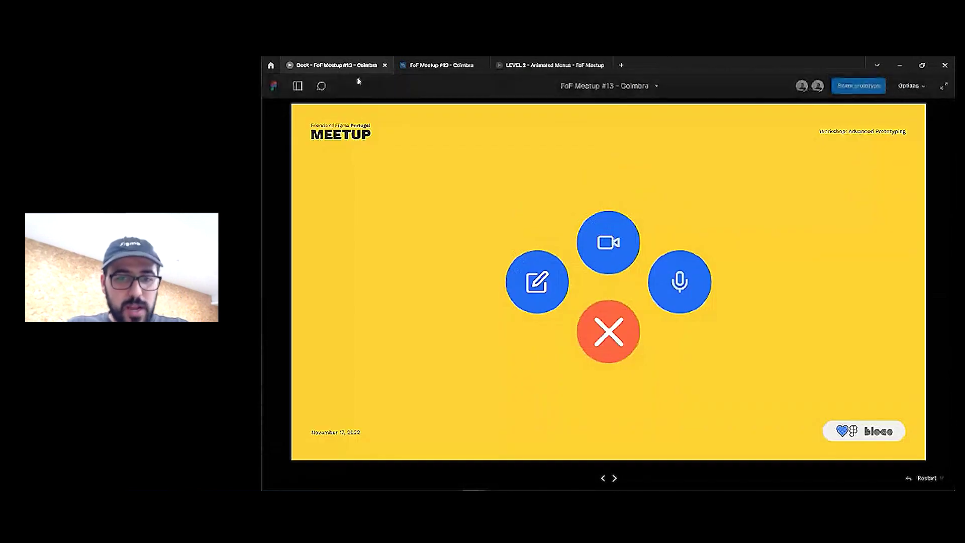
key("Right")
key("super")
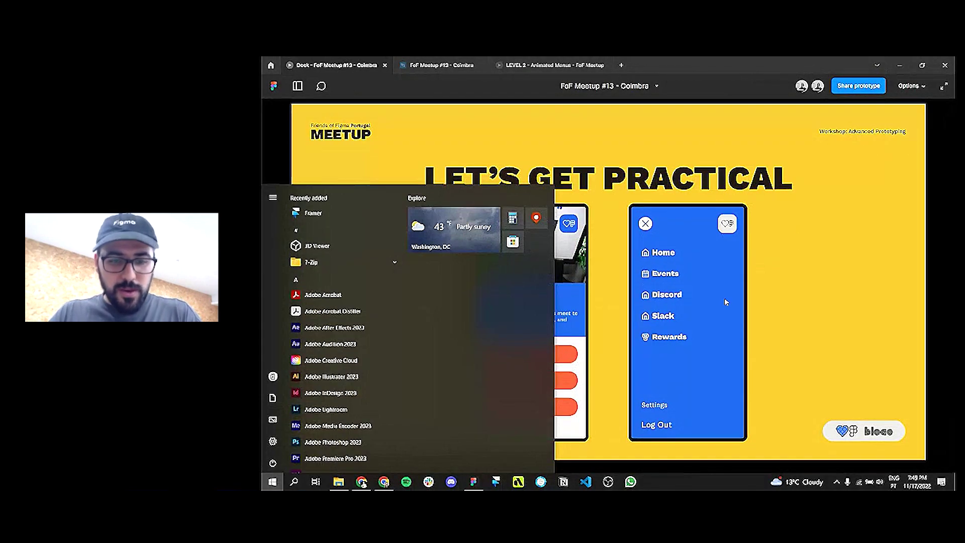
key("Escape")
key("super")
key("alt+Tab")
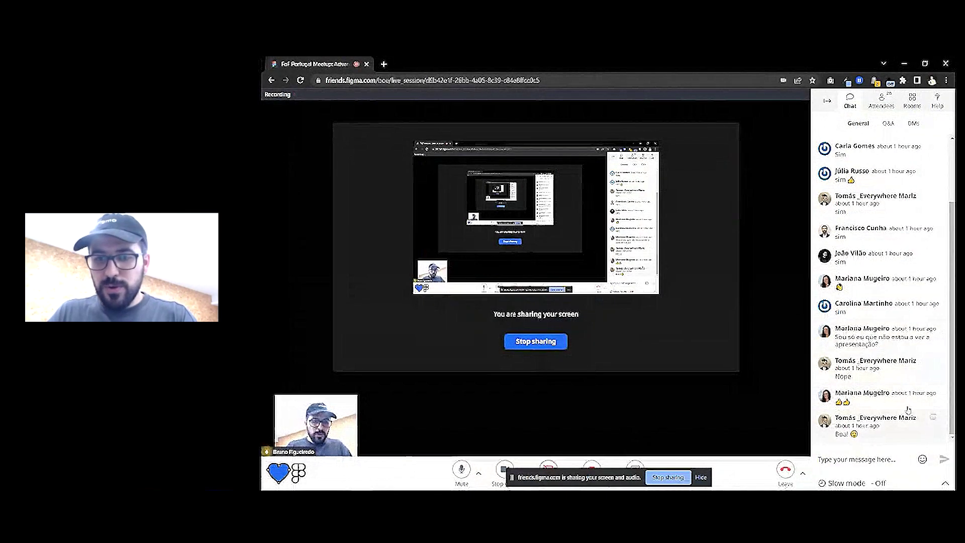
Read the audience questions in the Q&A tab, then head back to the Figma window
left_click(888, 123)
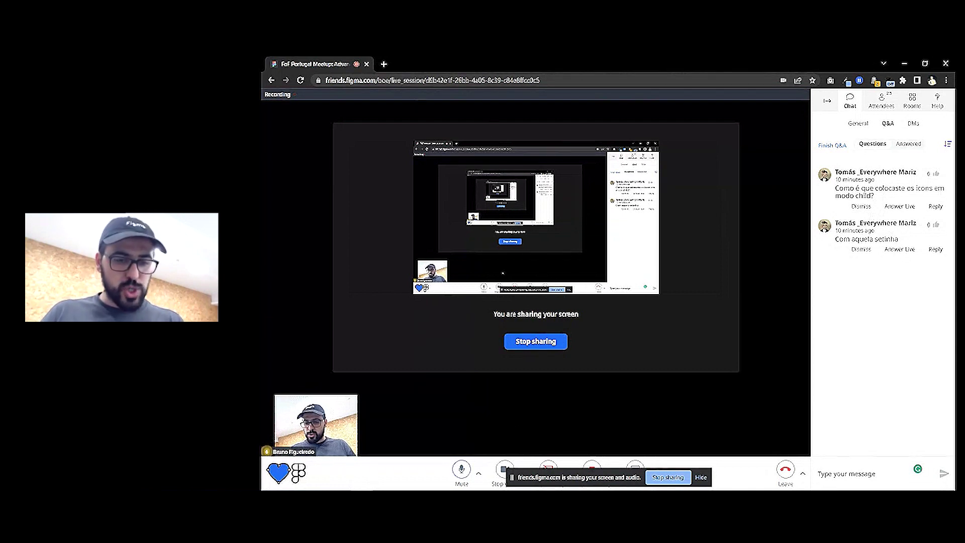
left_click(269, 483)
In the FoF Meetup #13 - Coimbra file, duplicate the Button component set into empty canvas
left_click(431, 226)
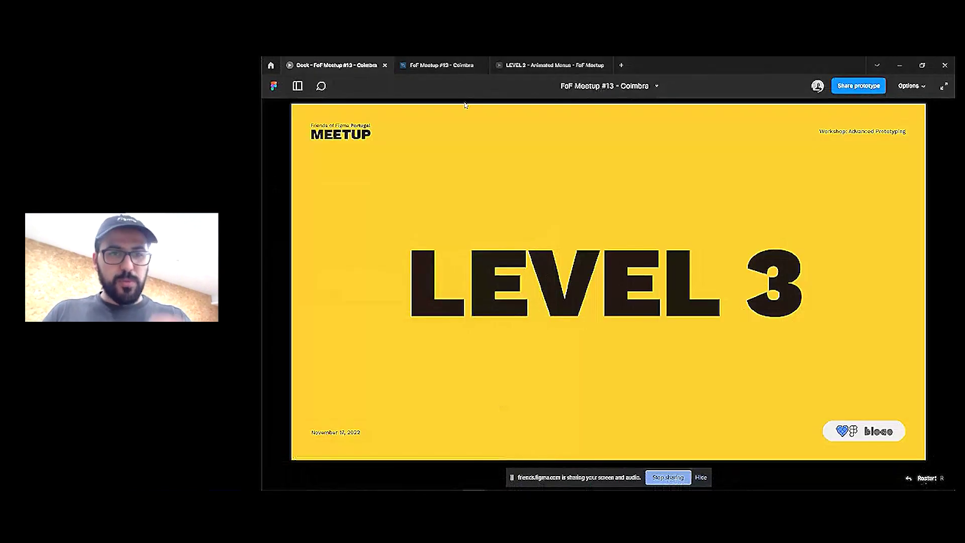
left_click(455, 66)
scroll(669, 397, "down", 2)
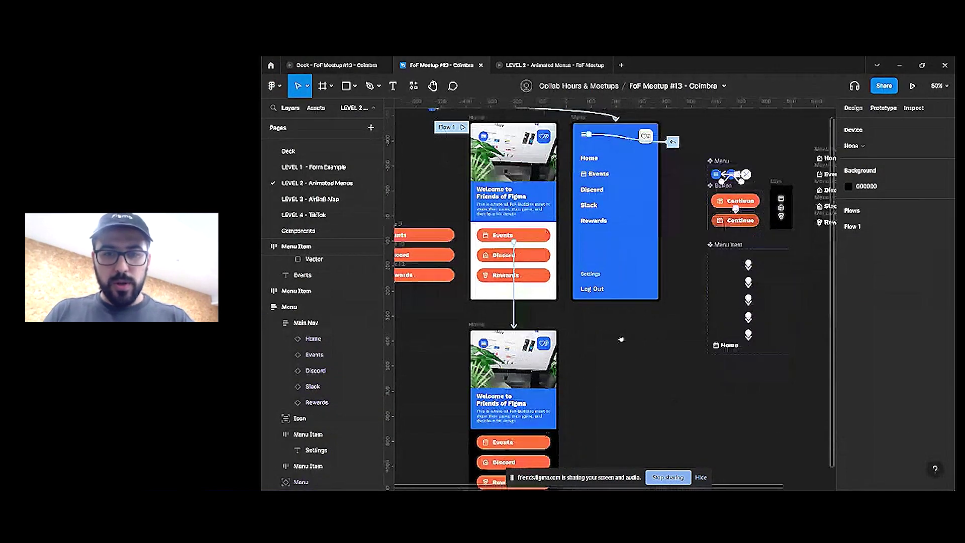
left_click(688, 169)
scroll(654, 170, "right", 3)
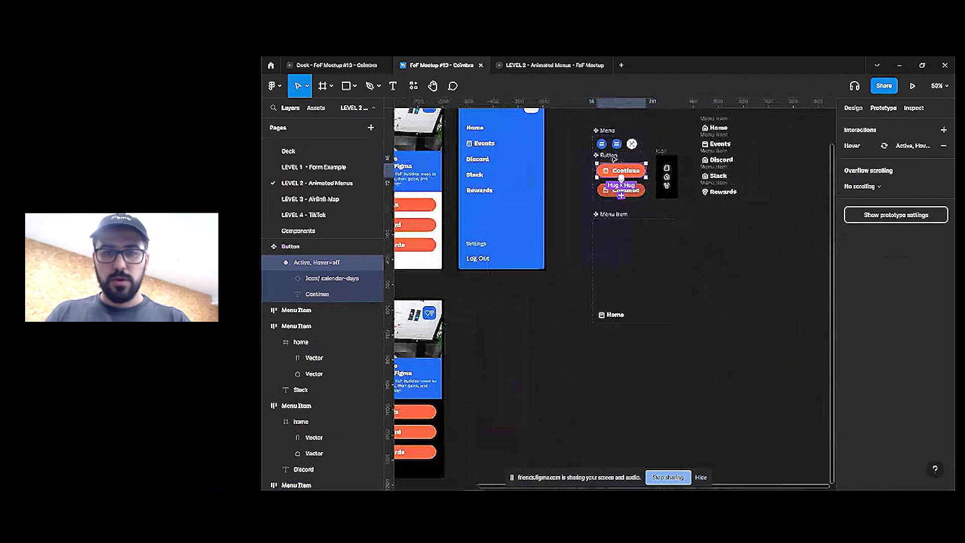
scroll(626, 171, "up", 5)
left_click(650, 193)
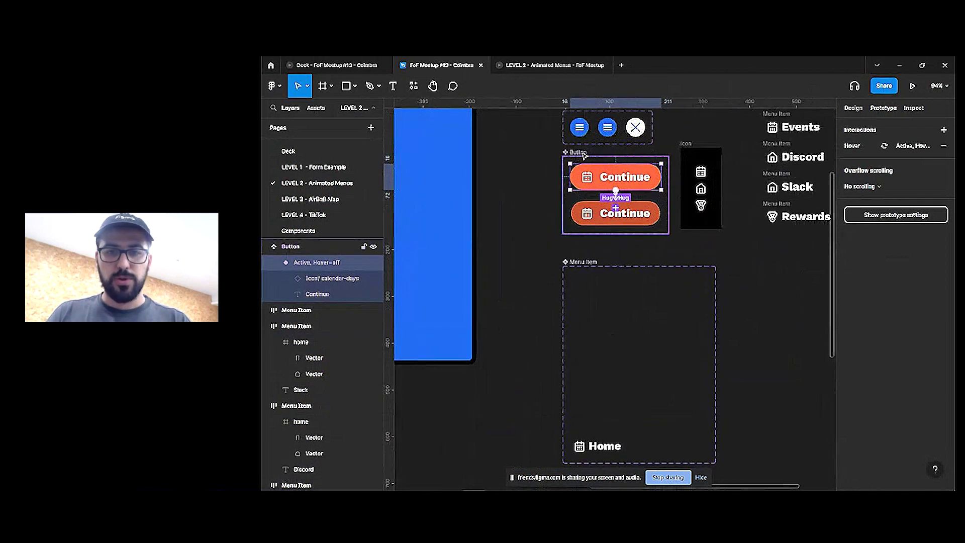
scroll(650, 192, "right", 3)
left_click_drag(518, 193, 592, 238)
scroll(553, 301, "up", 1)
scroll(553, 302, "left", 1)
key("alt+8")
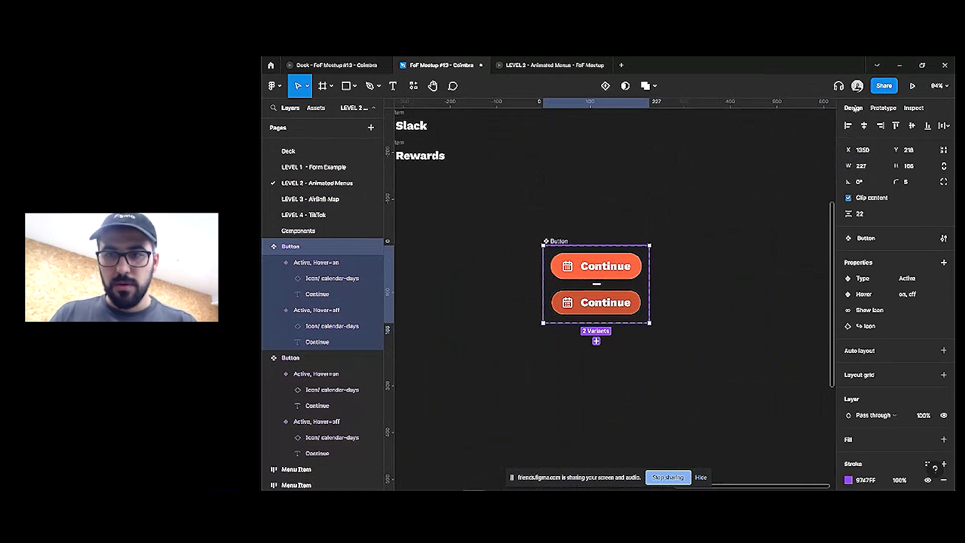
Switch to the live-session browser and show the General chat messages
left_click(362, 485)
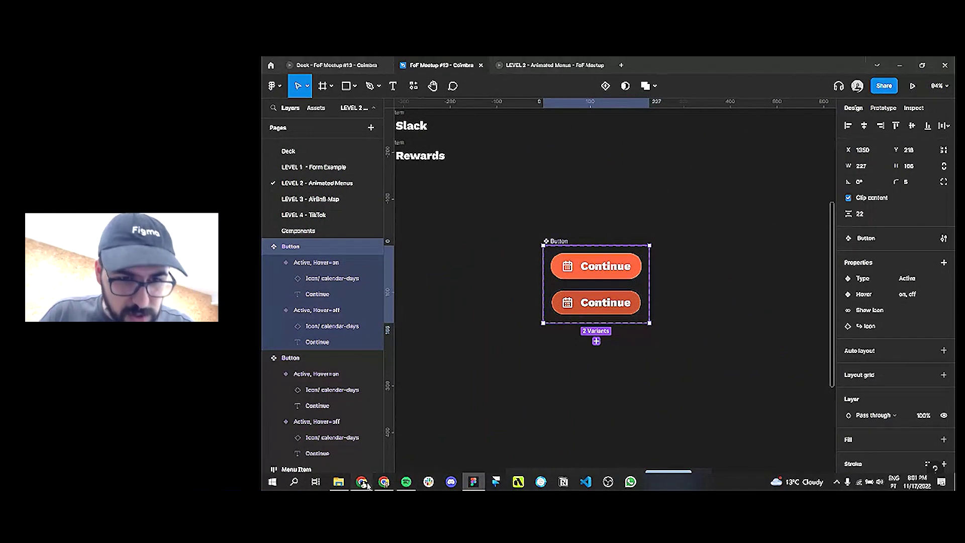
left_click(861, 124)
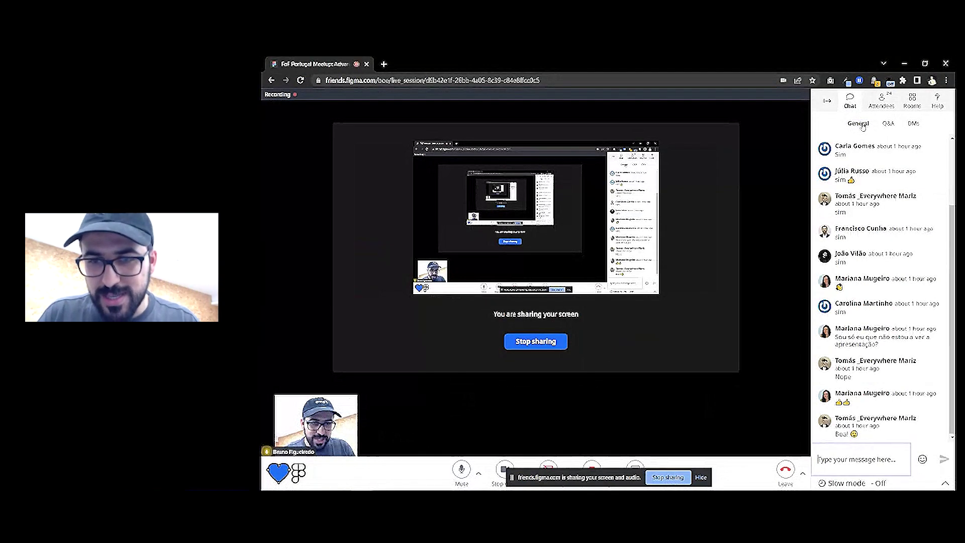
mouse_move(921, 323)
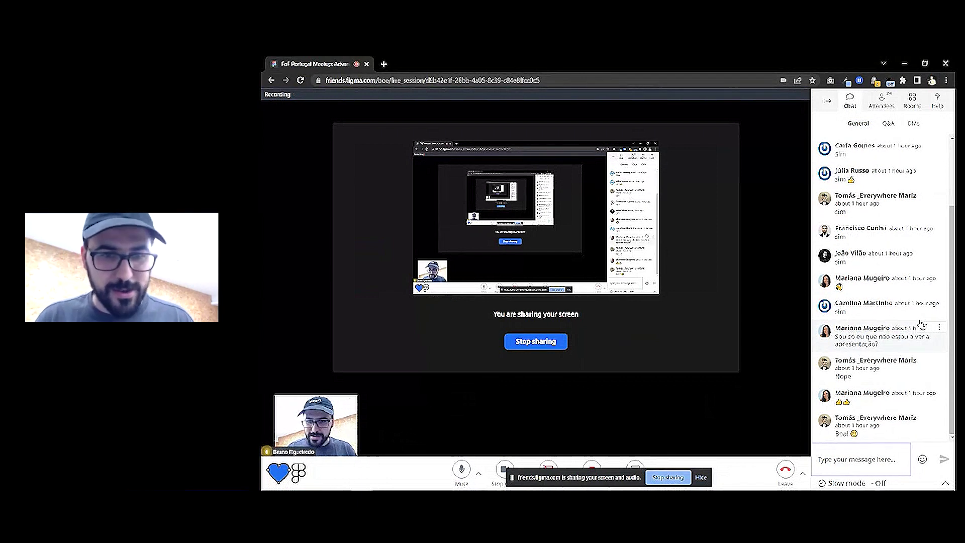
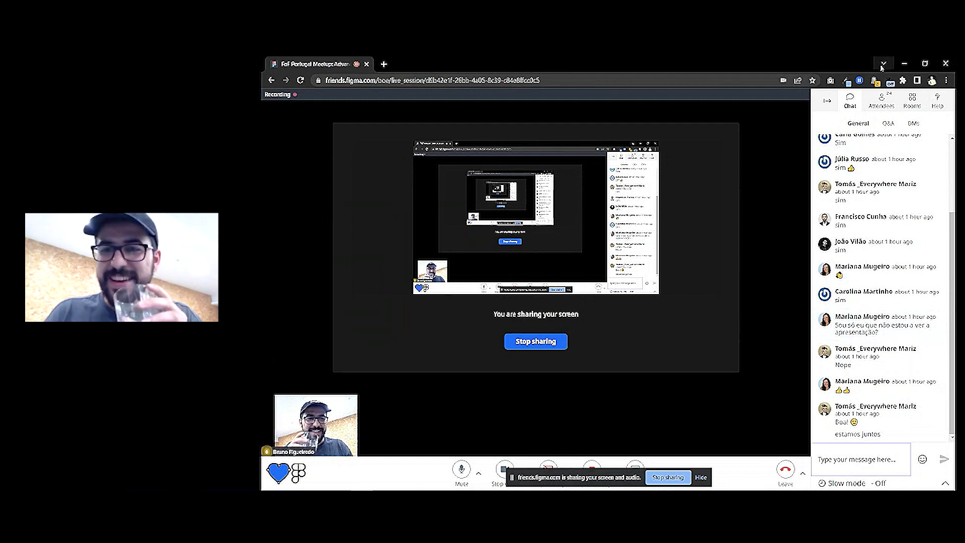
Bring the Figma file 'FoF Meetup #13 - Coimbra' in front of the live-session browser
left_click(904, 63)
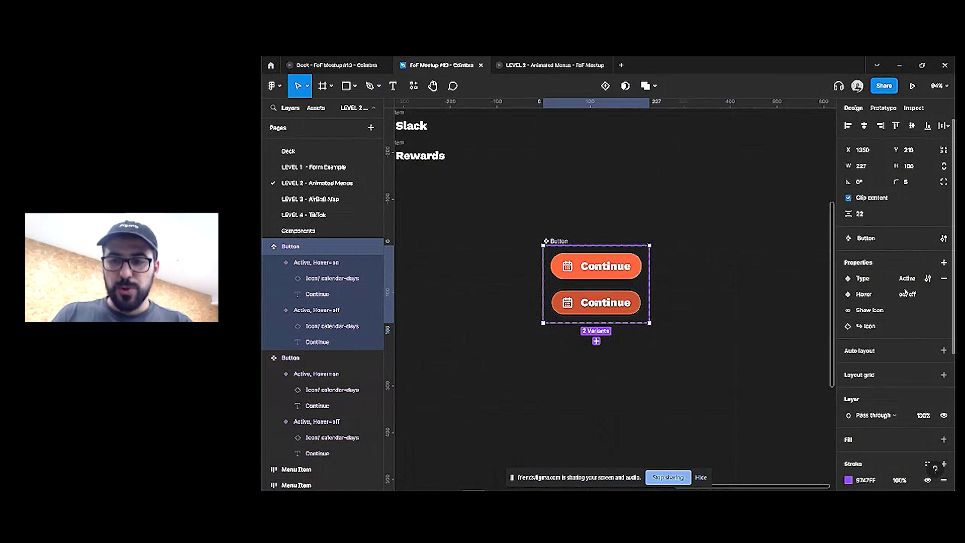
Remove the Show Icon and Icon properties and Alt-drag a copy of the Continue variant above the set
left_click(945, 312)
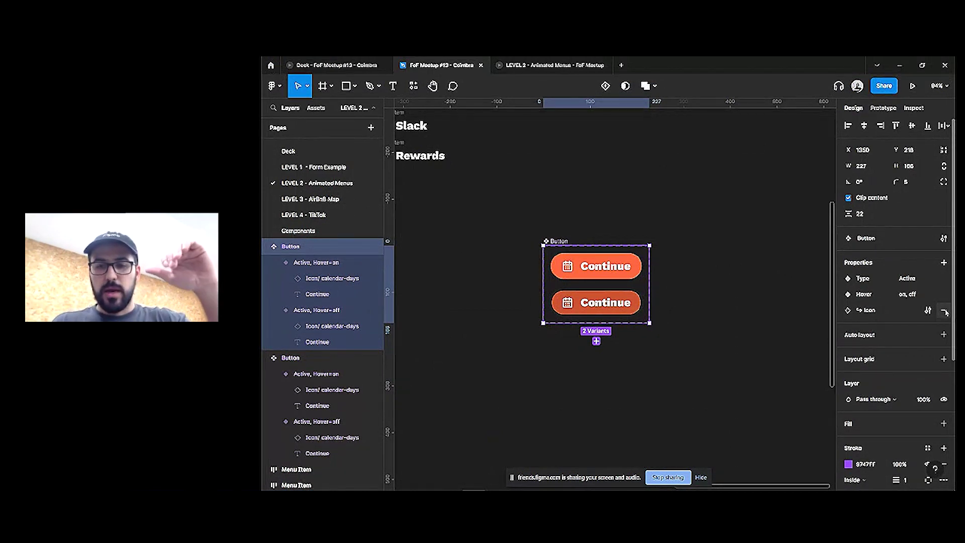
left_click(945, 312)
left_click(628, 275)
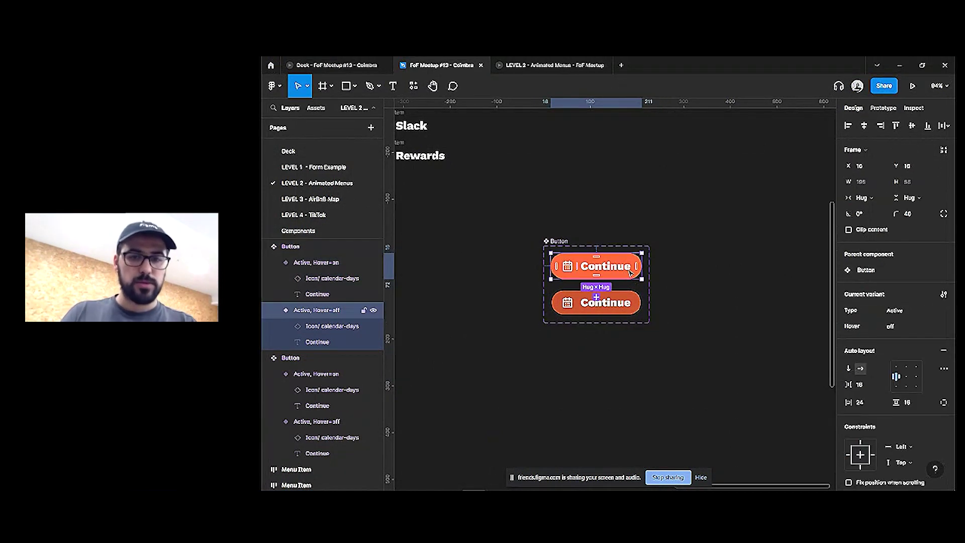
left_click_drag(632, 272, 640, 185)
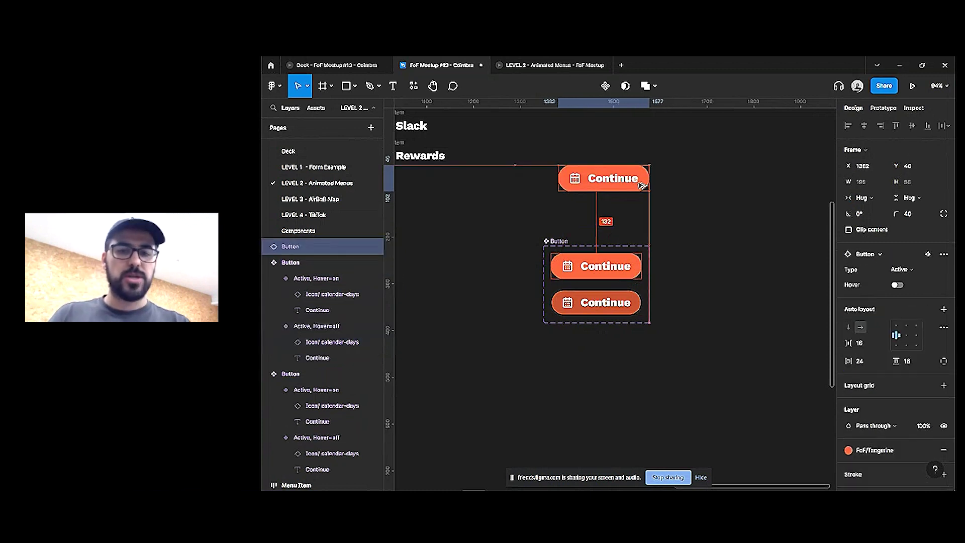
Delete the two-variant Button component set and center the standalone Continue button in view
left_click(559, 241)
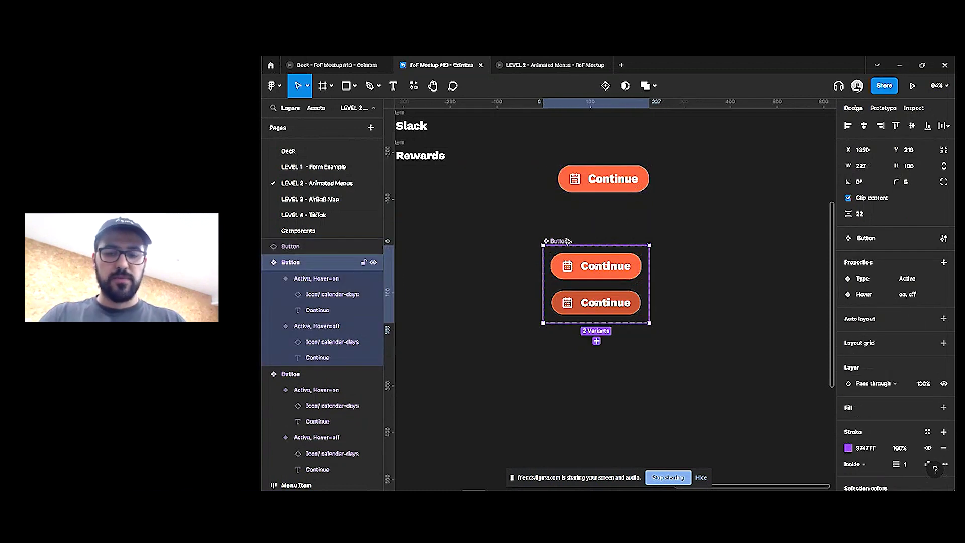
key("Delete")
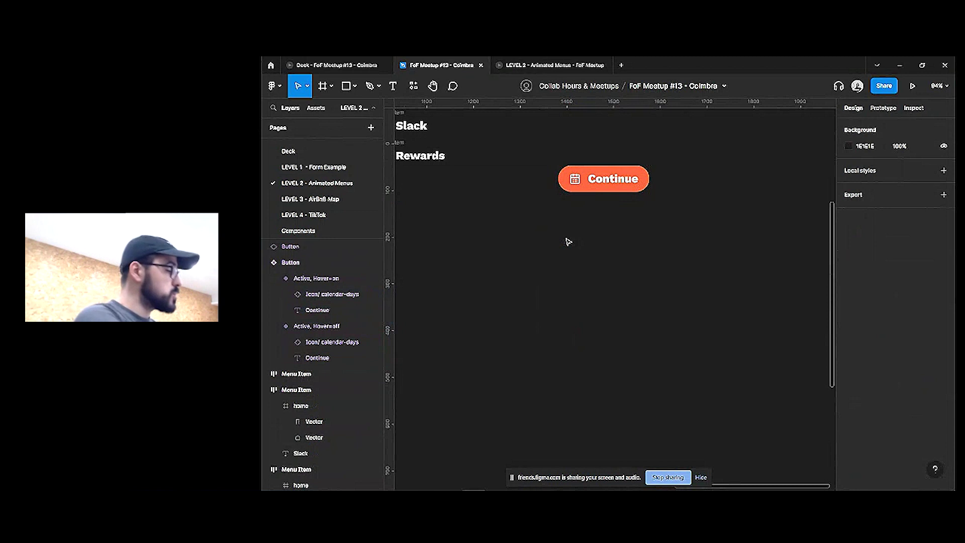
left_click(598, 185)
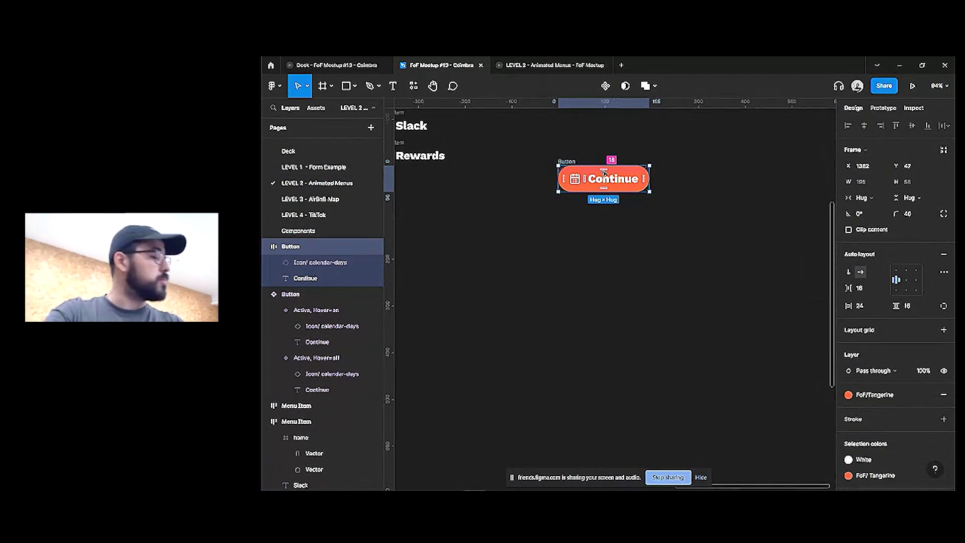
scroll(604, 173, "up", 5)
left_click_drag(595, 249, 599, 357)
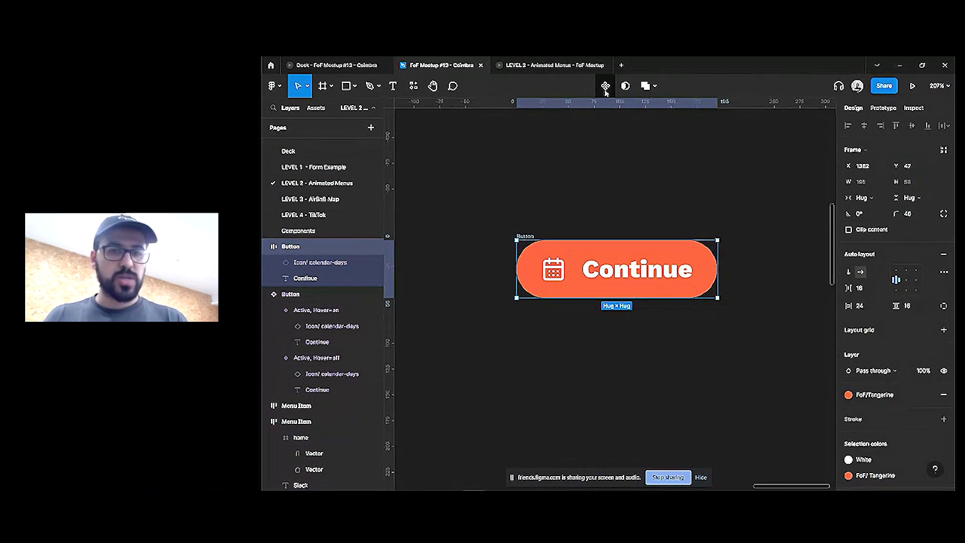
Make the Continue button a Button component and begin an instance-swap property on its calendar-days icon
left_click(605, 86)
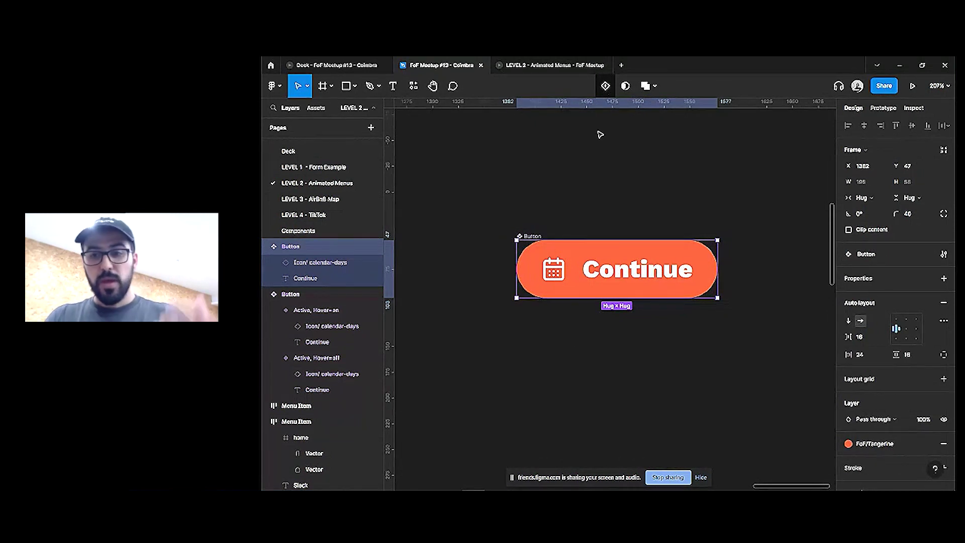
left_click(942, 278)
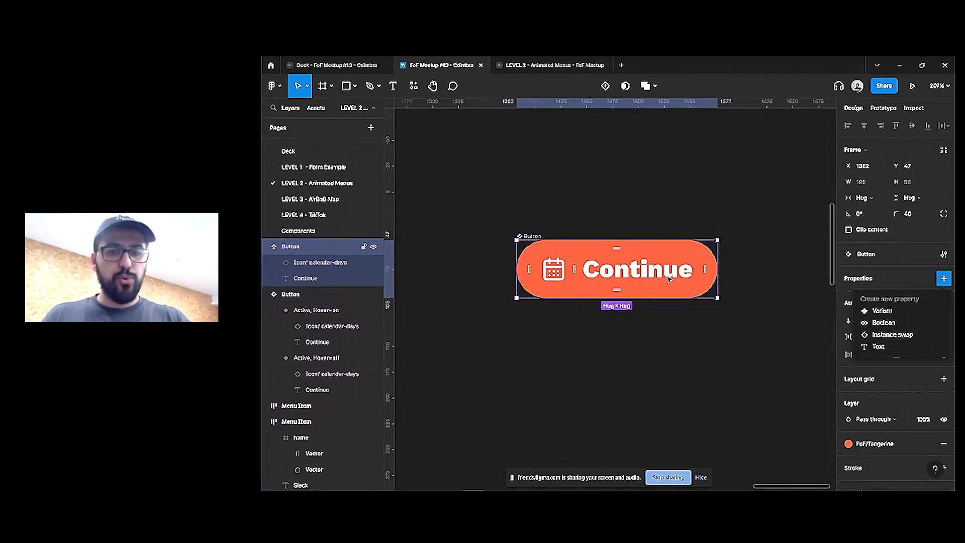
left_click(629, 266)
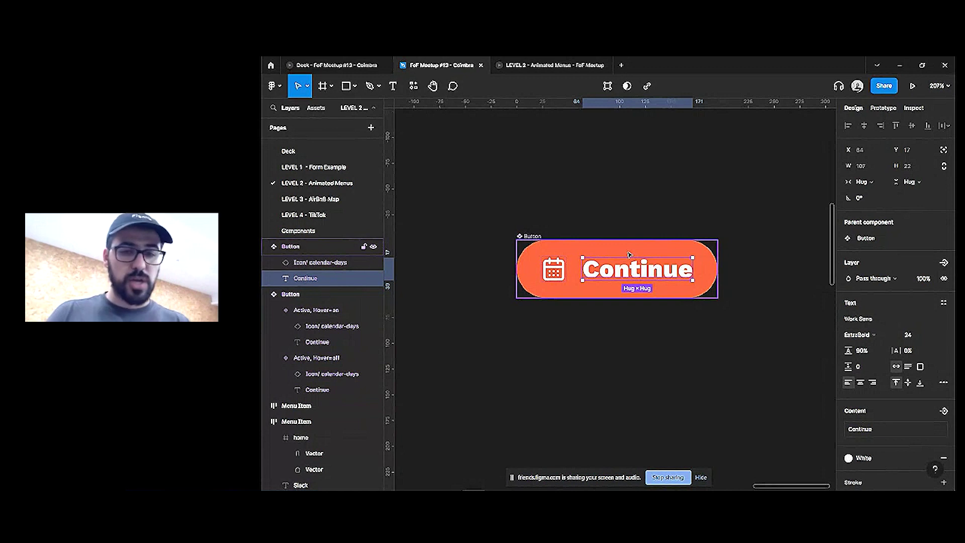
left_click(541, 261)
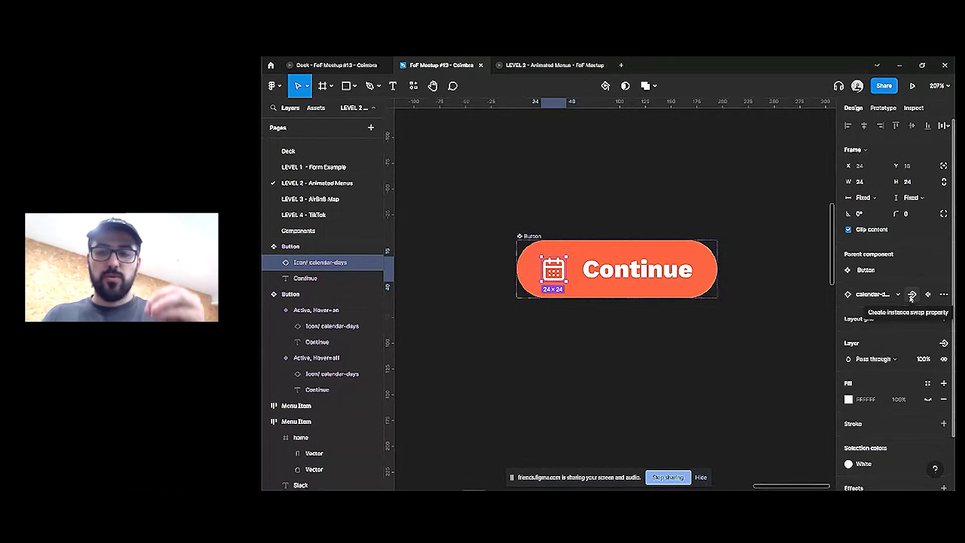
left_click(911, 295)
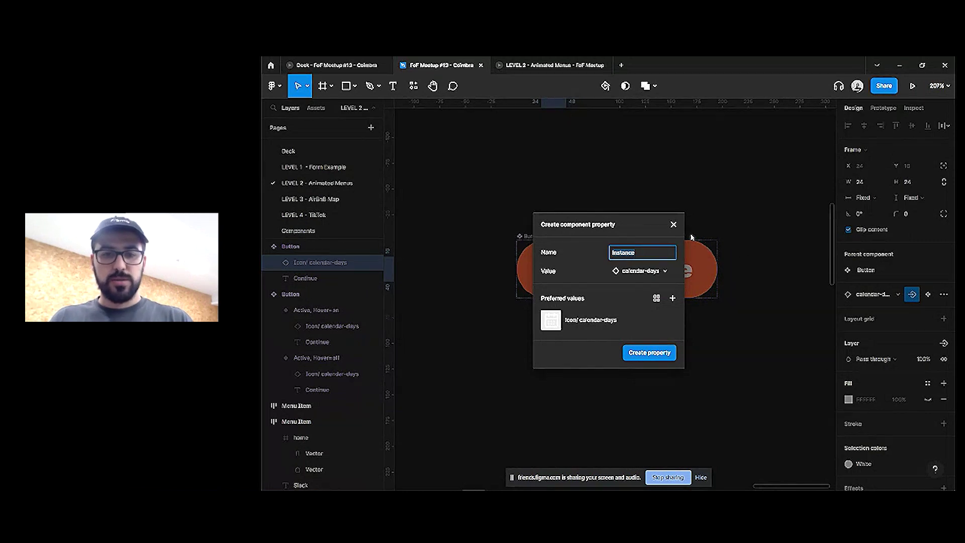
Create the instance-swap property named Icon, without the calendar-days preferred value
left_click(673, 320)
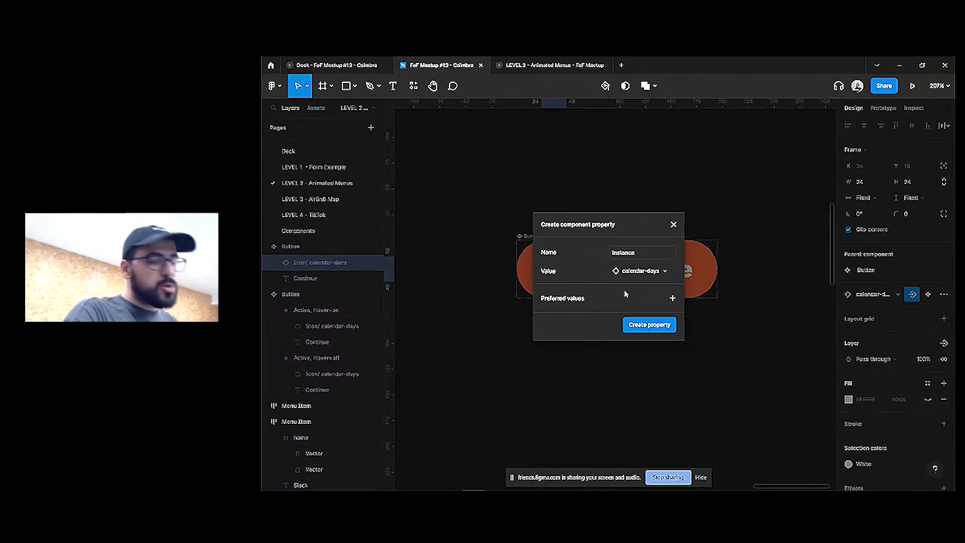
left_click(649, 252)
key("BackSpace")
key("Return")
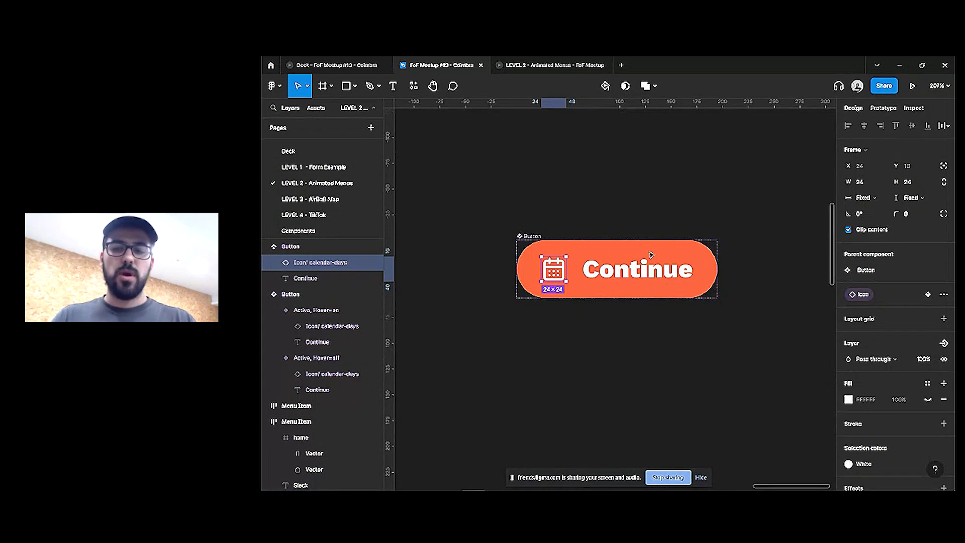
Add a Show Icon boolean property controlling the calendar icon's visibility
scroll(900, 307, "down", 2)
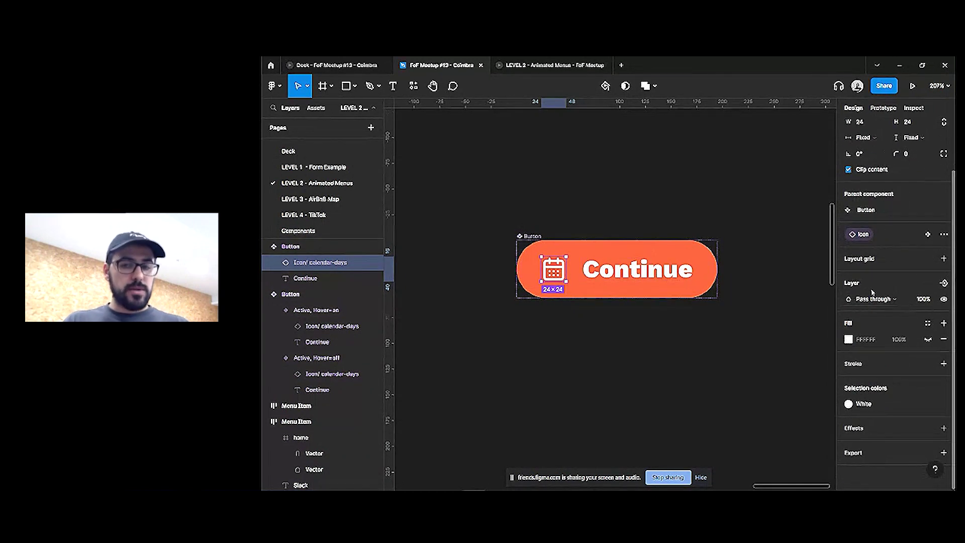
left_click(945, 283)
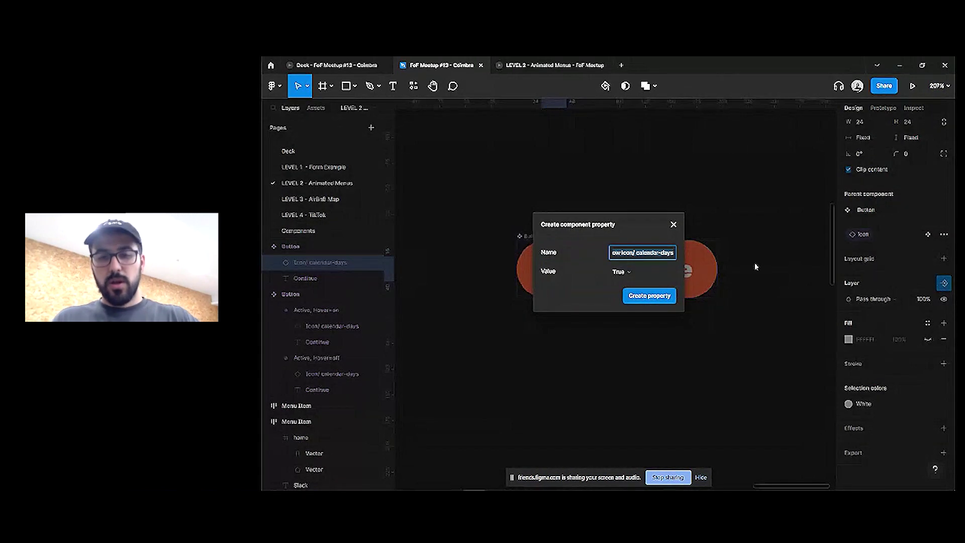
type("Show Icon")
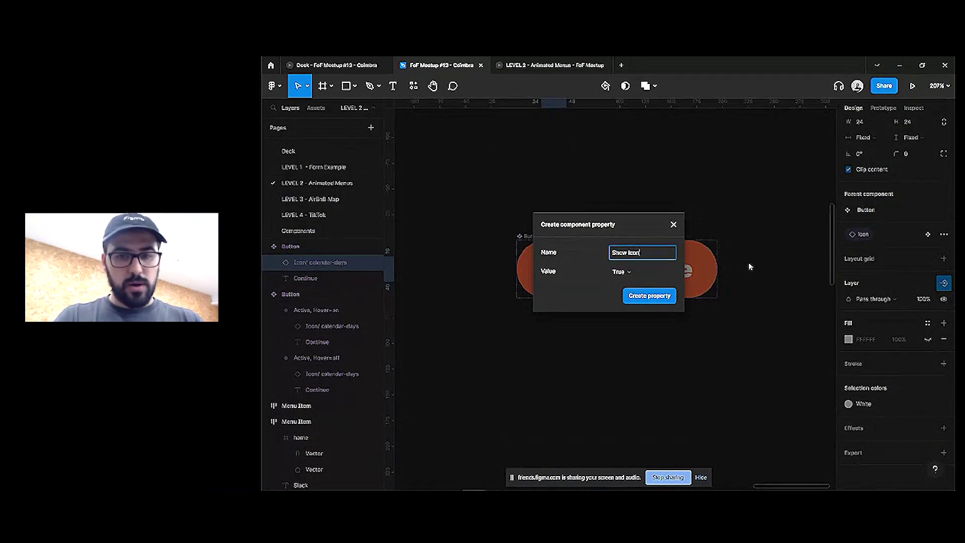
key("Return")
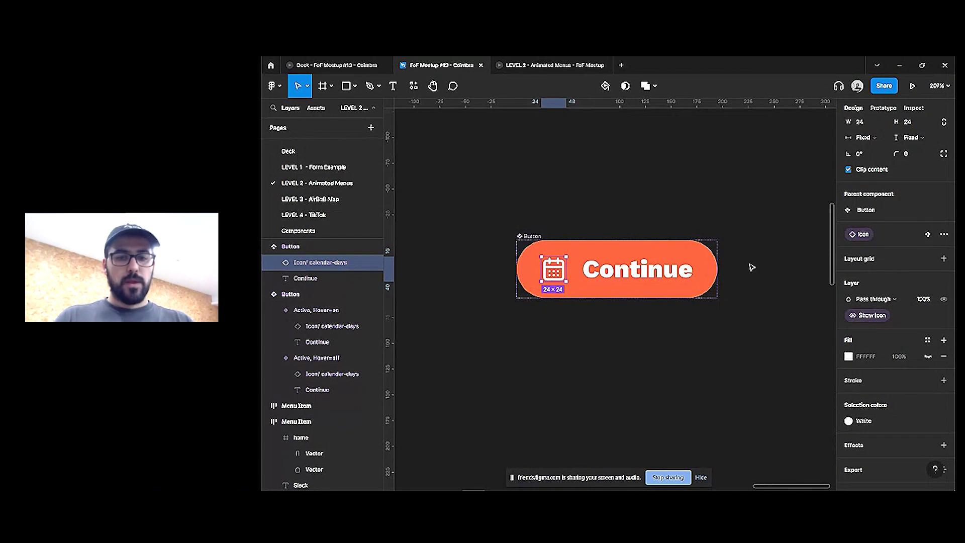
left_click(531, 217)
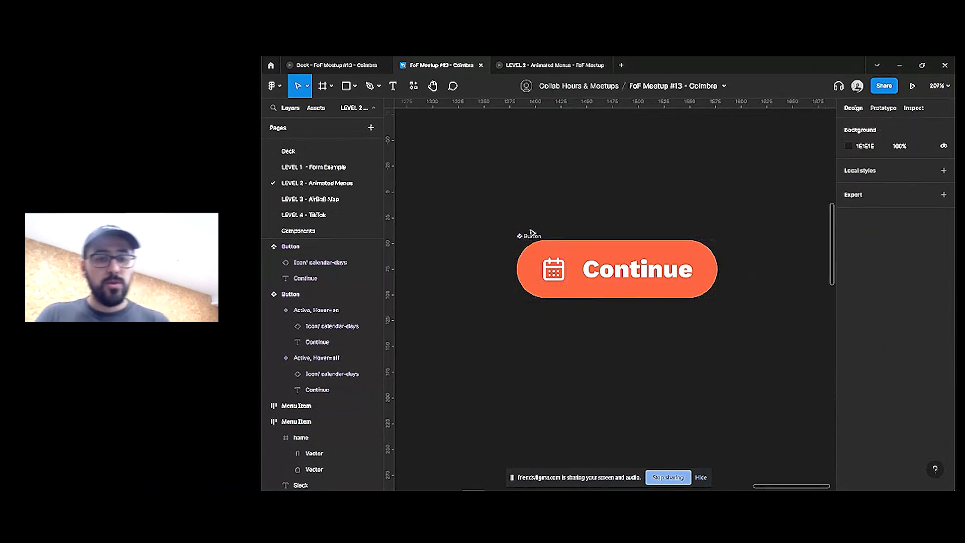
Move the Show Icon property above the Icon property on the Button component
left_click(532, 236)
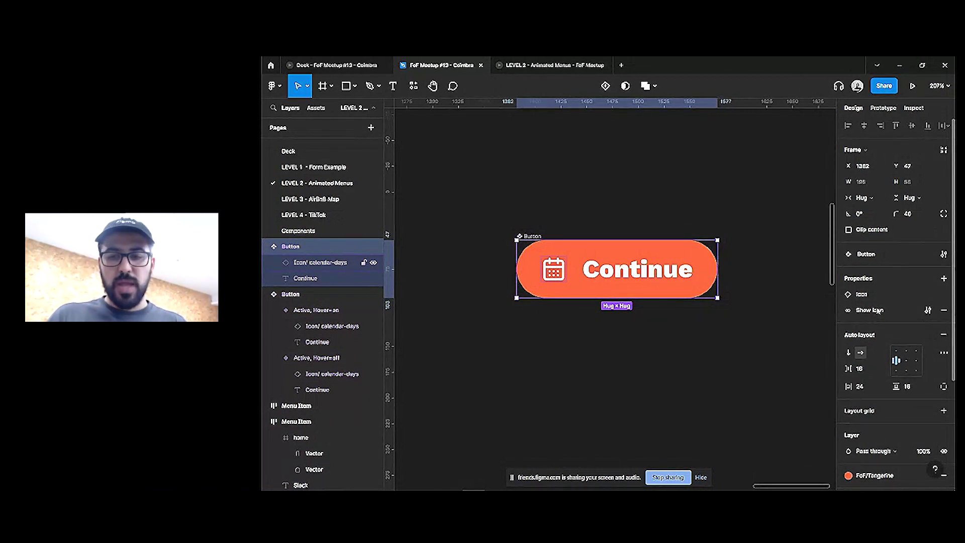
left_click(875, 312)
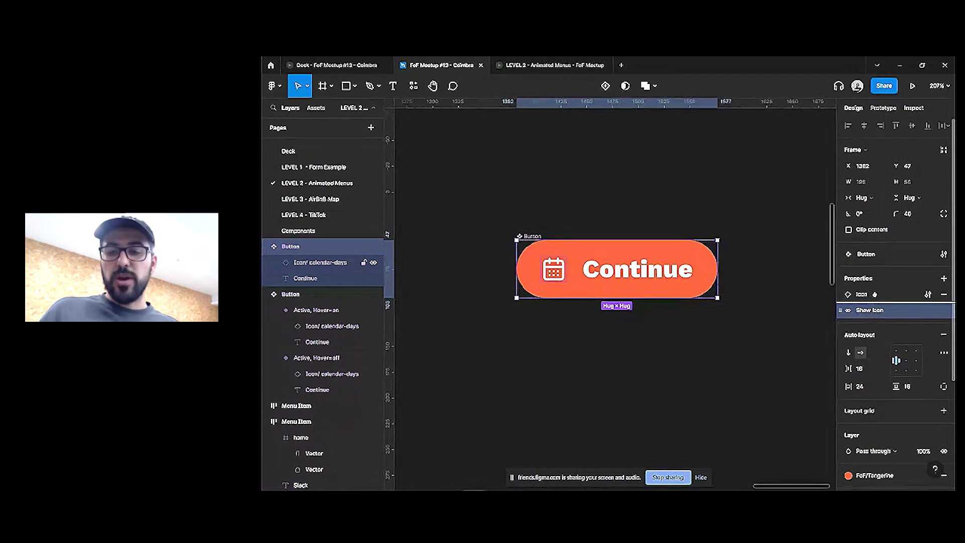
left_click_drag(876, 311, 875, 290)
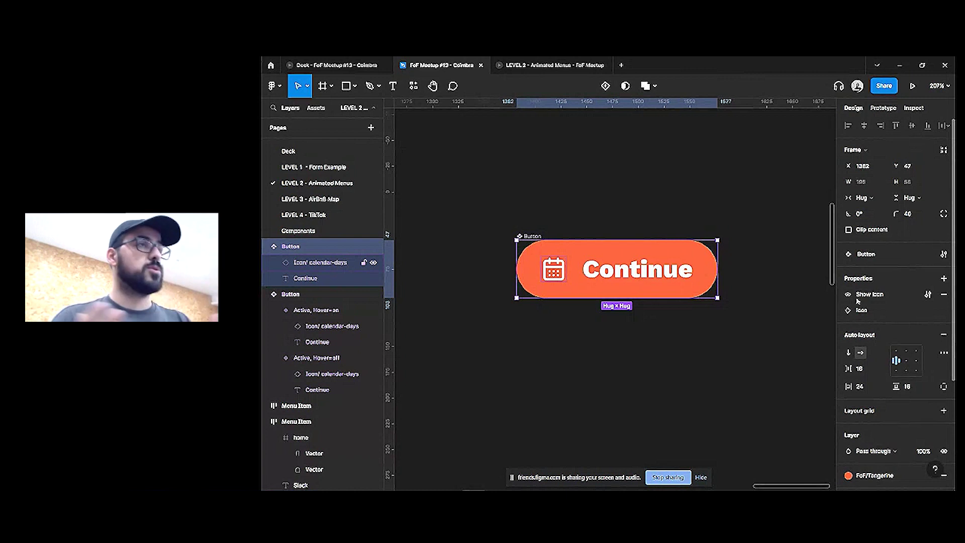
Rename the Icon property, inserting an arrow symbol before 'Icon' from the Windows symbol picker
double_click(897, 314)
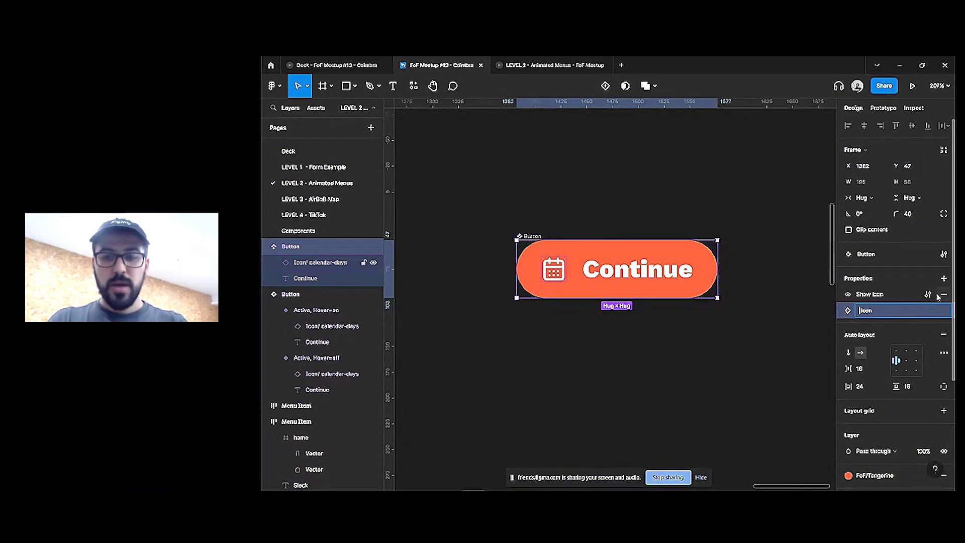
key("super+period")
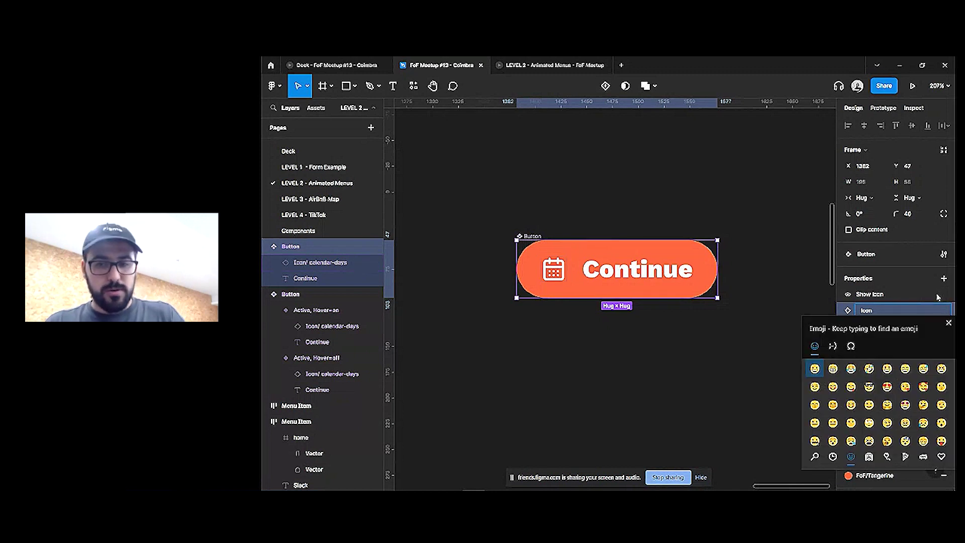
left_click(850, 345)
left_click_drag(859, 334, 693, 265)
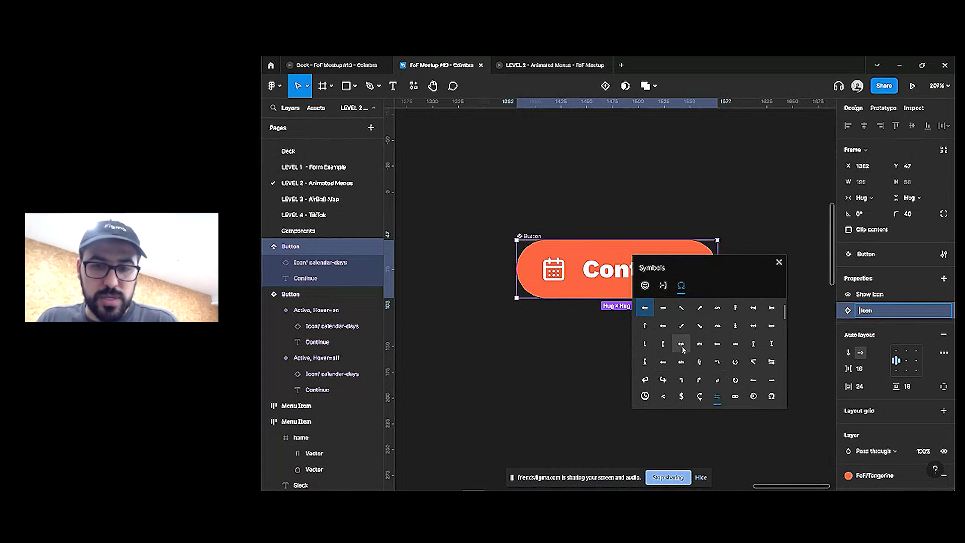
scroll(704, 352, "down", 1)
scroll(704, 352, "down", 1)
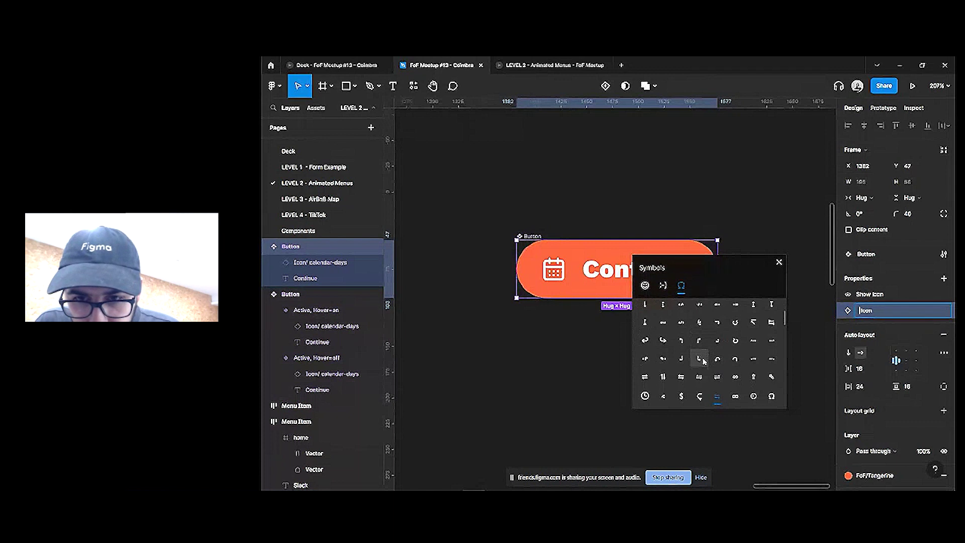
left_click(700, 359)
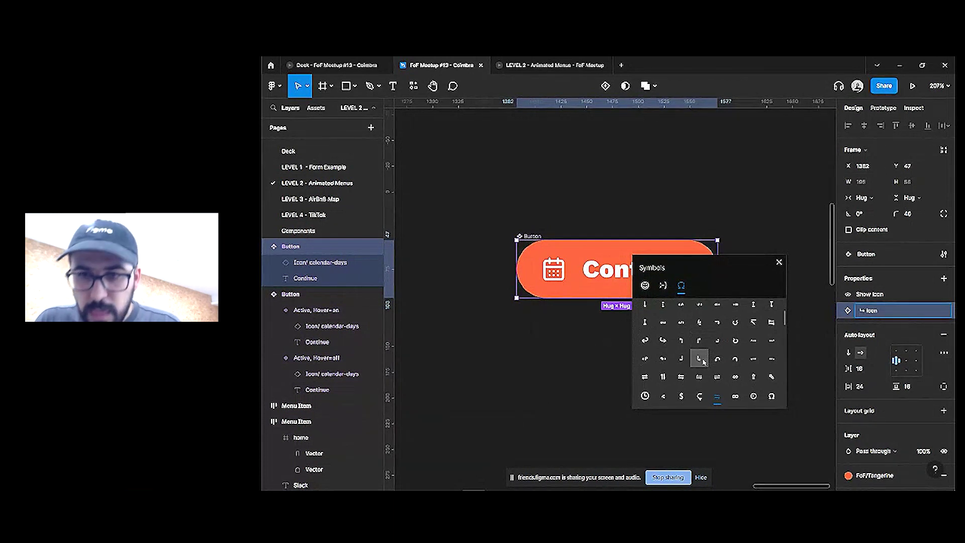
scroll(703, 361, "up", 1)
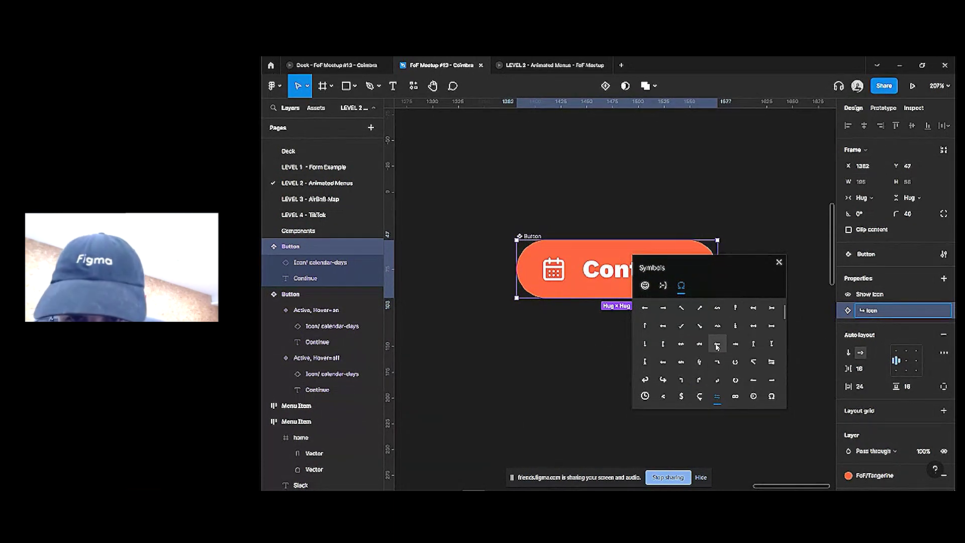
left_click(662, 354)
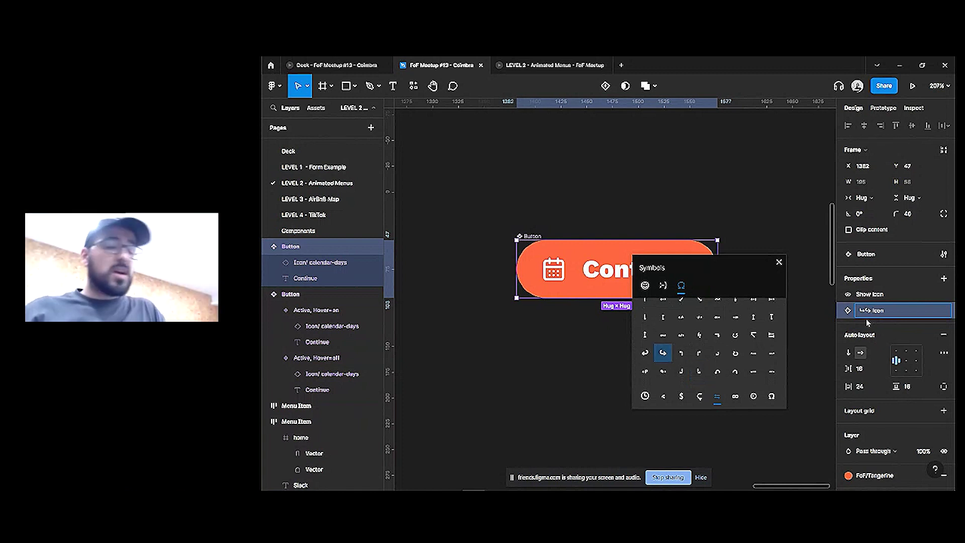
key("Left")
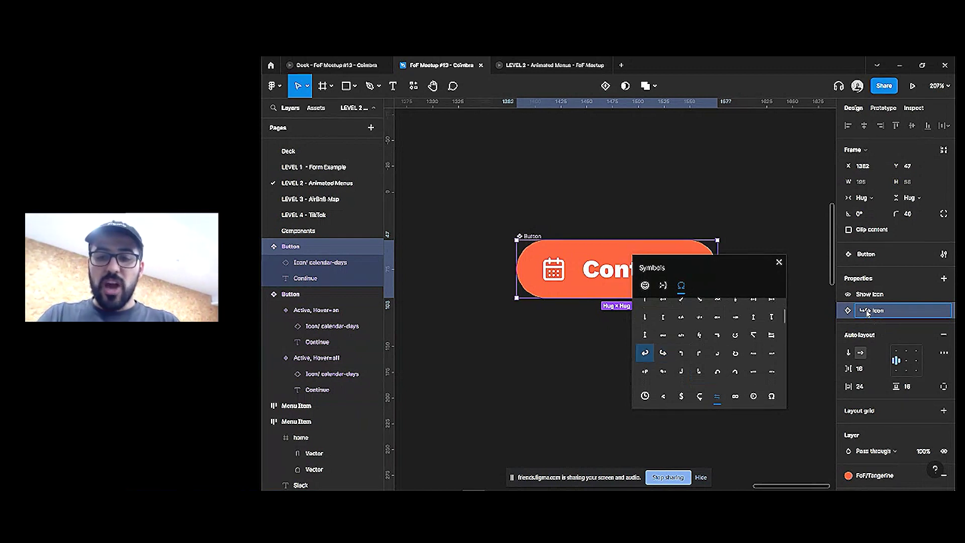
key("Return")
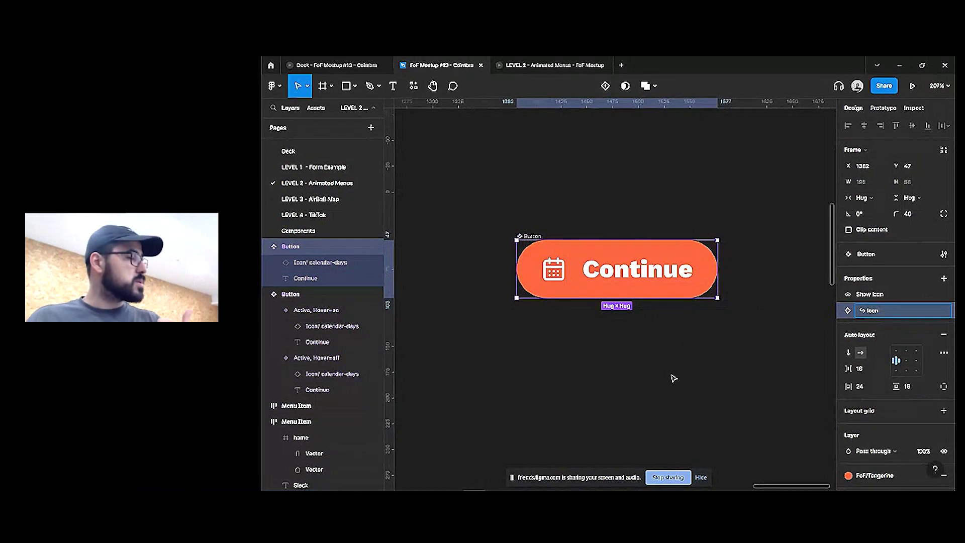
Place a Button instance above the component and toggle its Show Icon off and back on
left_click(780, 332)
left_click_drag(626, 289, 648, 167)
scroll(649, 166, "up", 2)
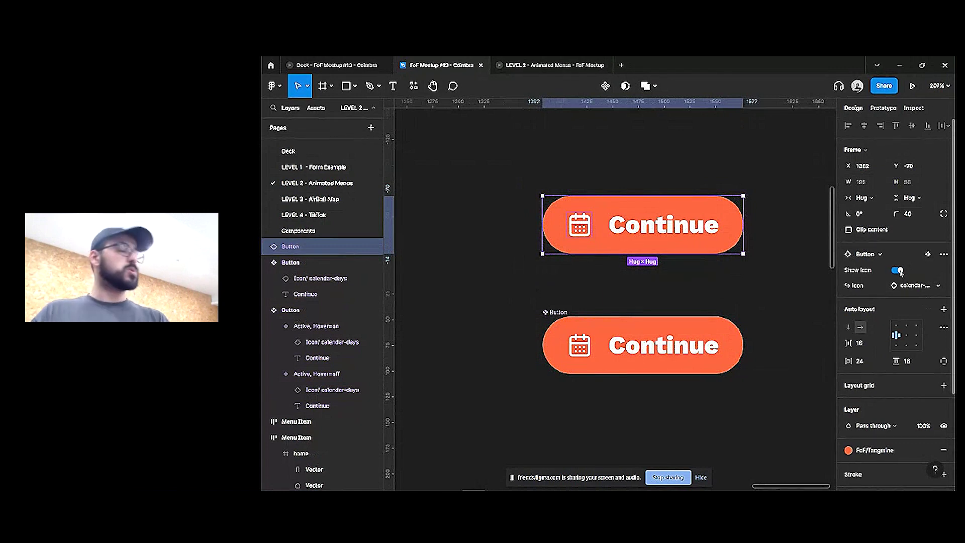
left_click(900, 271)
left_click(900, 271)
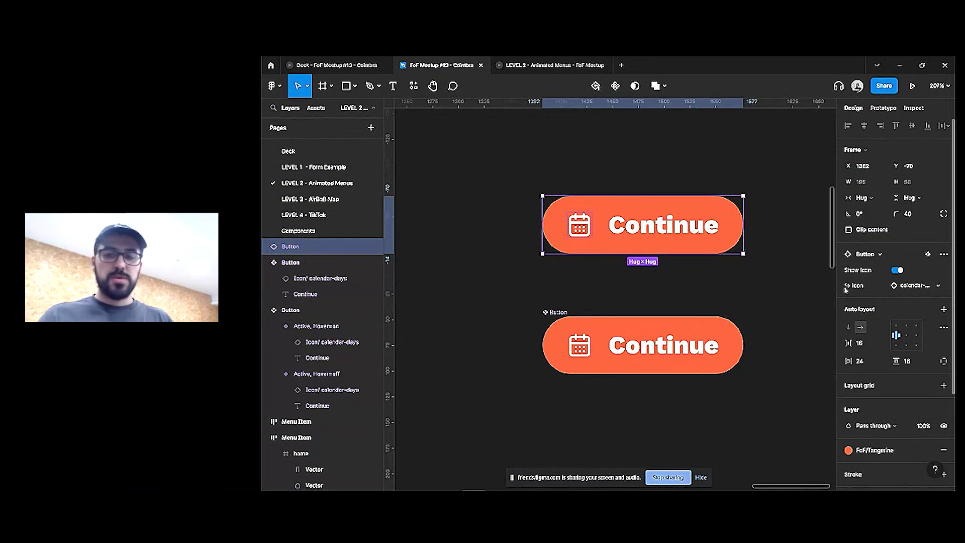
left_click(897, 270)
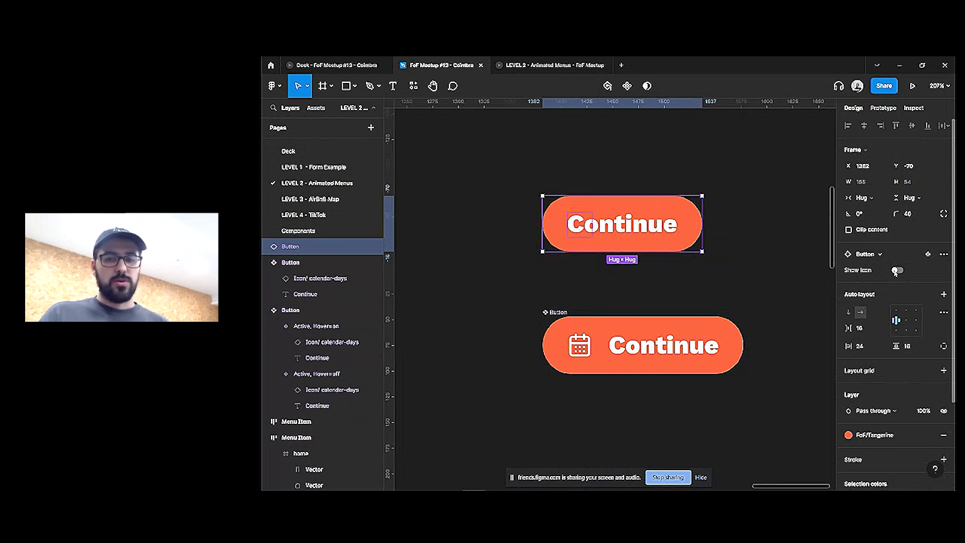
left_click(896, 271)
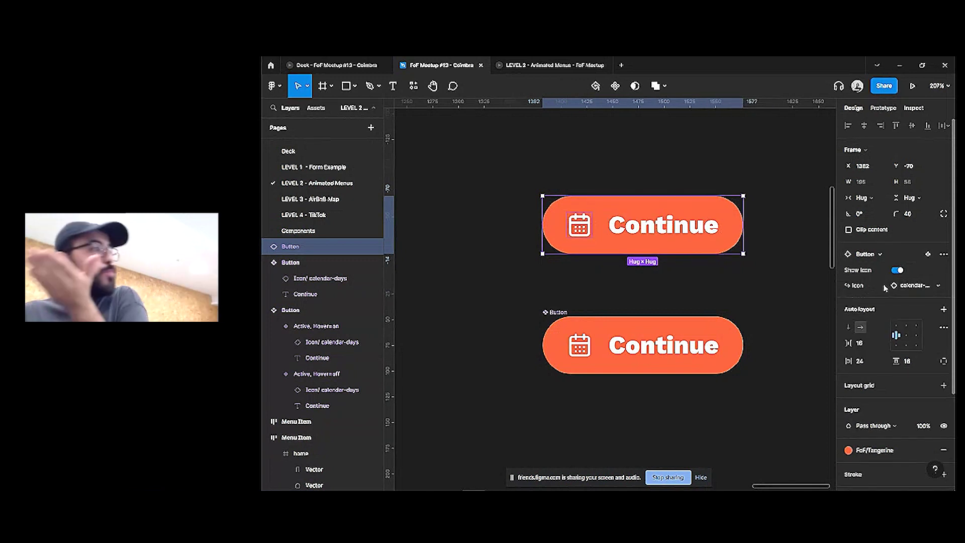
Swap the instance icon to home, then medal, then back to calendar, and minimize Figma
left_click(898, 286)
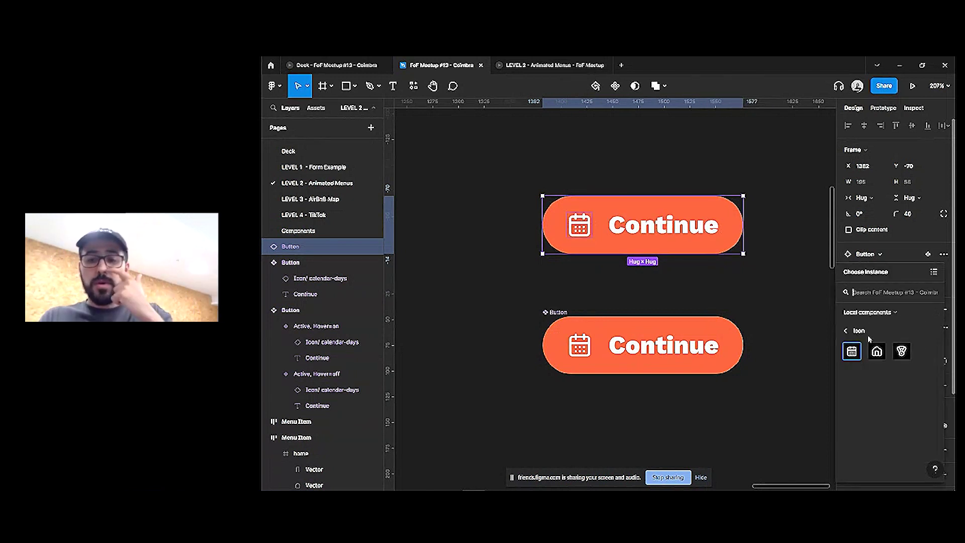
left_click(877, 351)
left_click(897, 286)
left_click(901, 351)
left_click(897, 286)
left_click(853, 350)
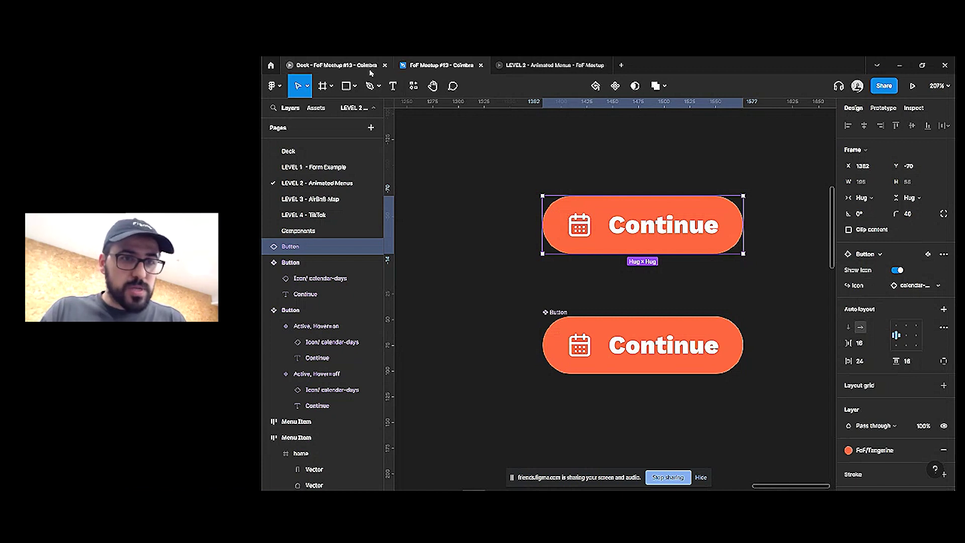
left_click(332, 65)
left_click(909, 64)
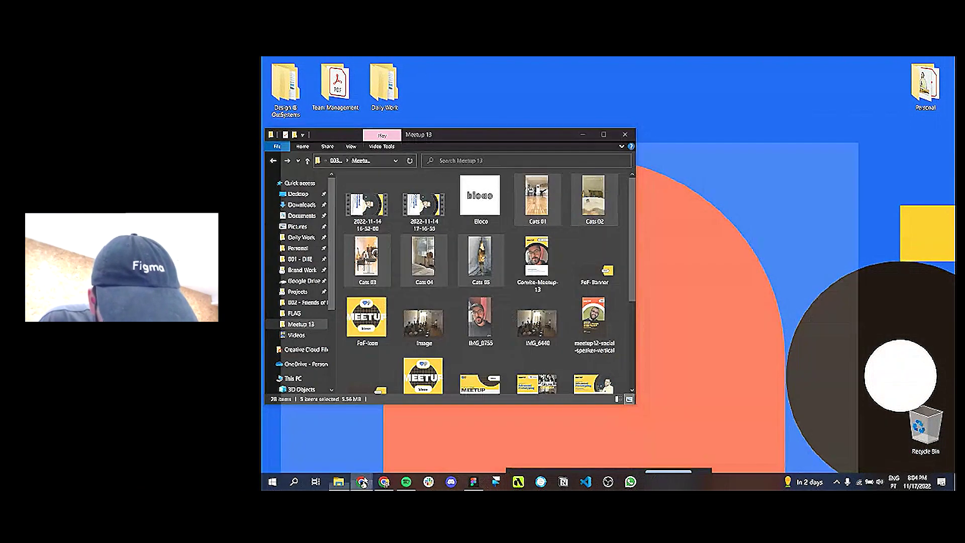
Mark the first audience question as answered in the live session's Q&A list
left_click(383, 482)
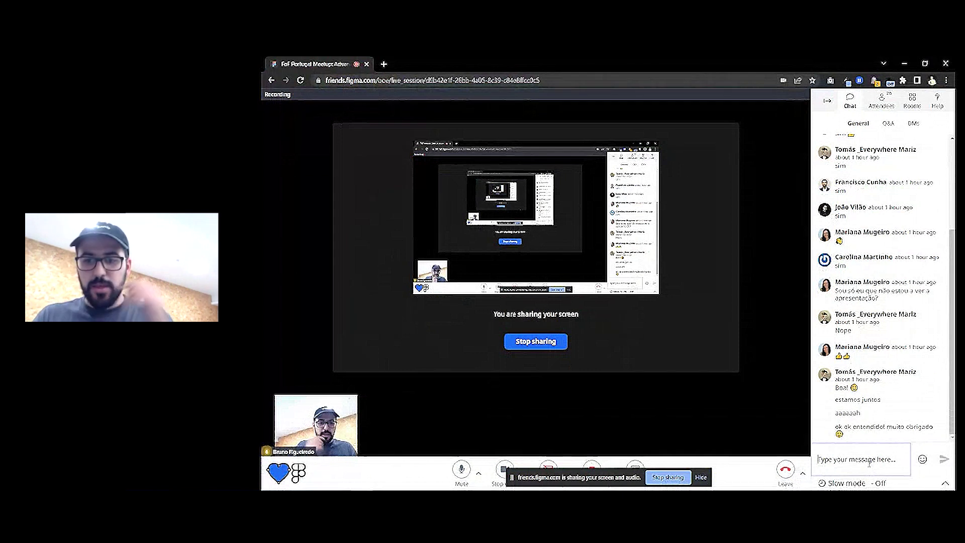
left_click(888, 124)
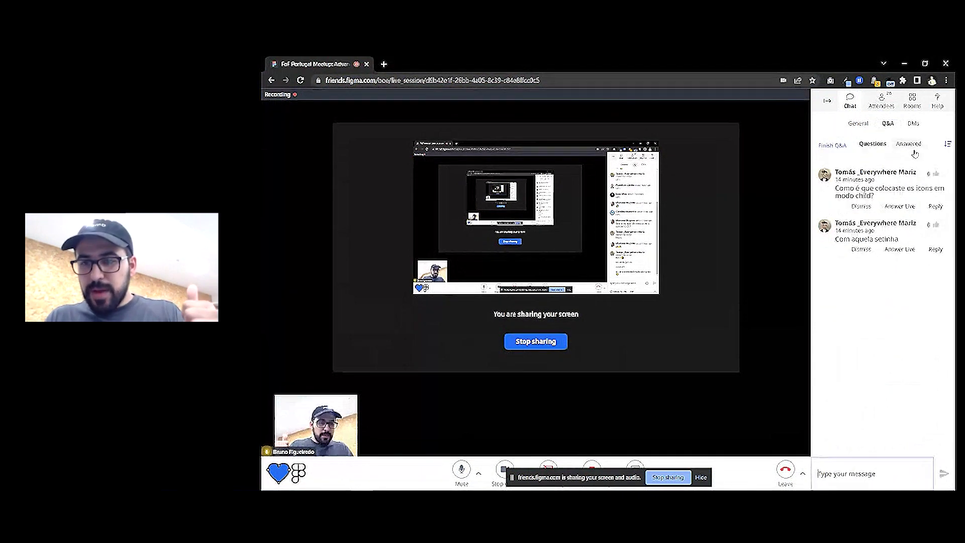
left_click(900, 206)
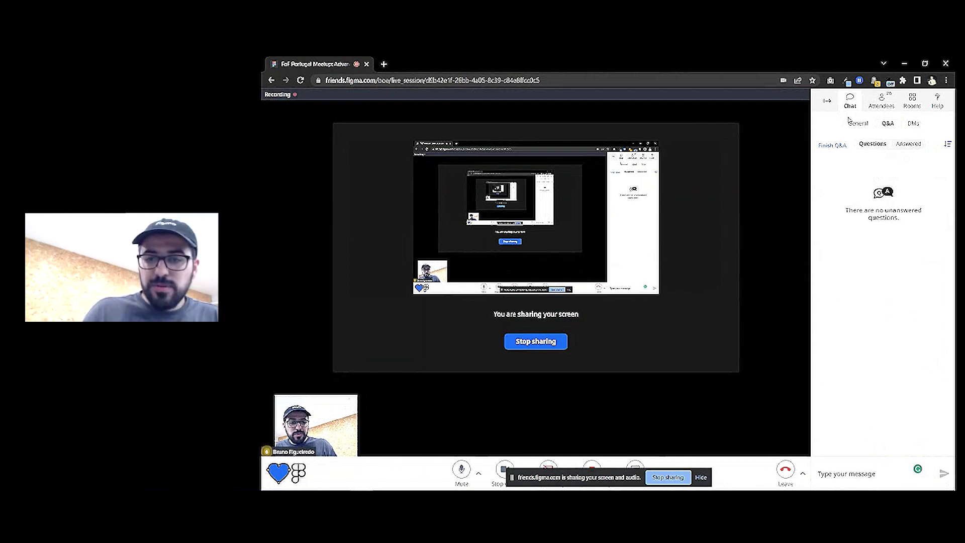
Return to the General chat and bring the Figma presentation window forward
left_click(859, 124)
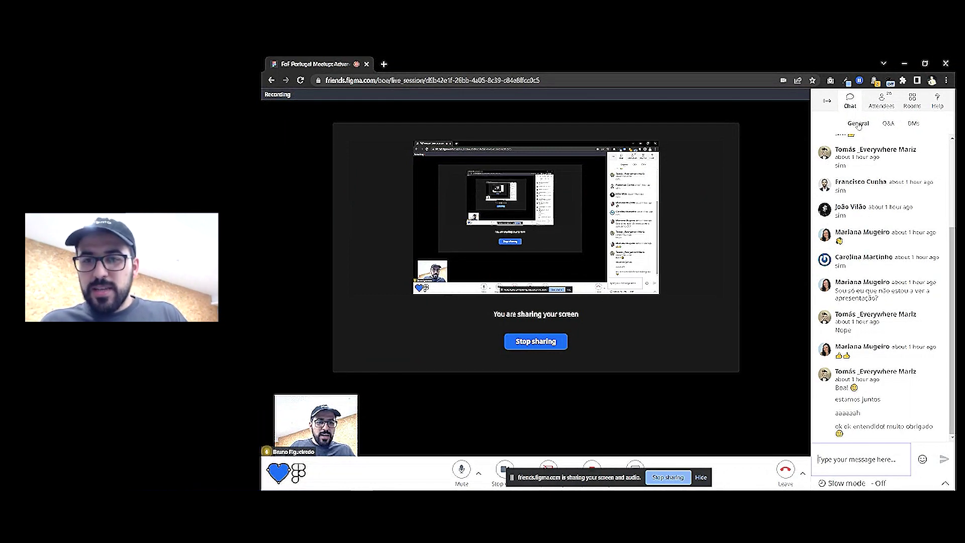
mouse_move(477, 483)
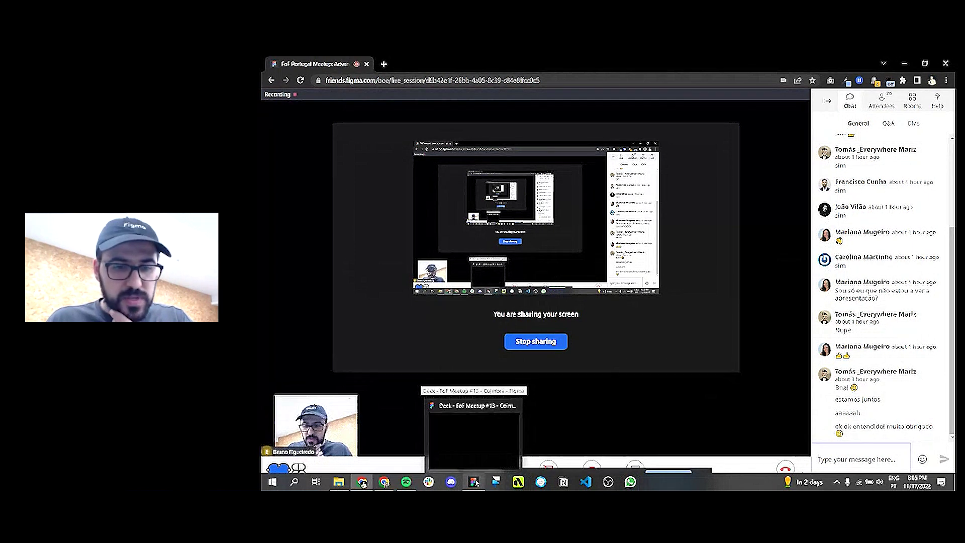
left_click(501, 438)
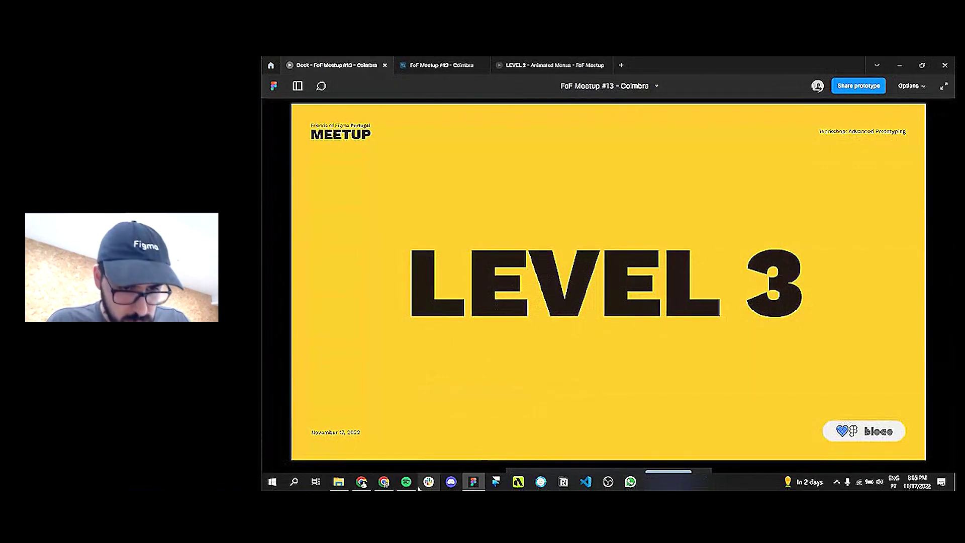
Reveal the Deck presentation, animate the LEVEL 3 OUT OF BOUNDS title, and advance to the map slide
left_click(362, 483)
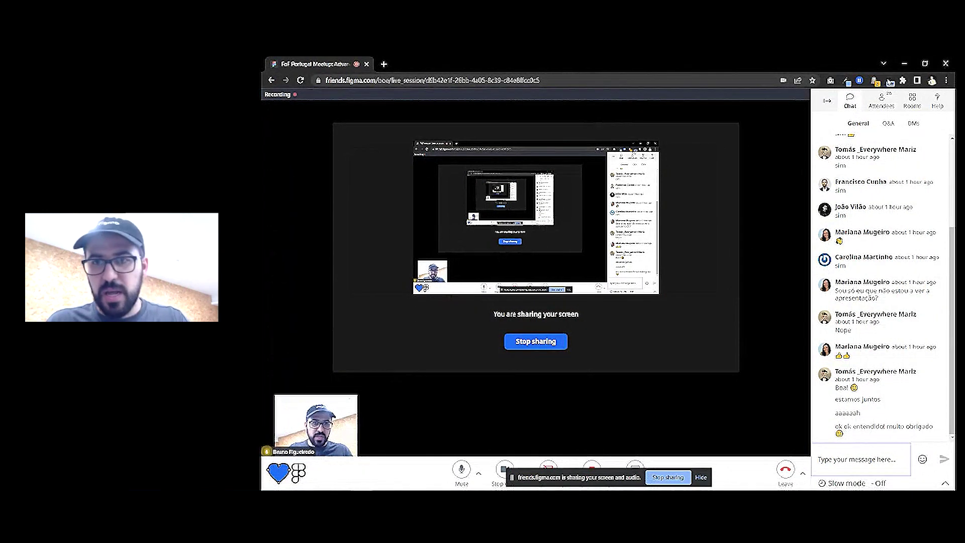
left_click(903, 67)
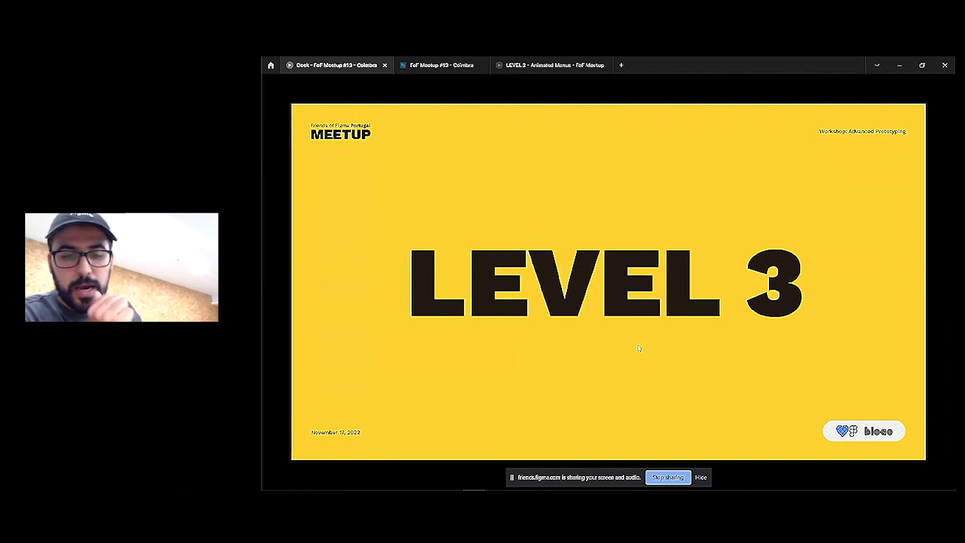
left_click(639, 348)
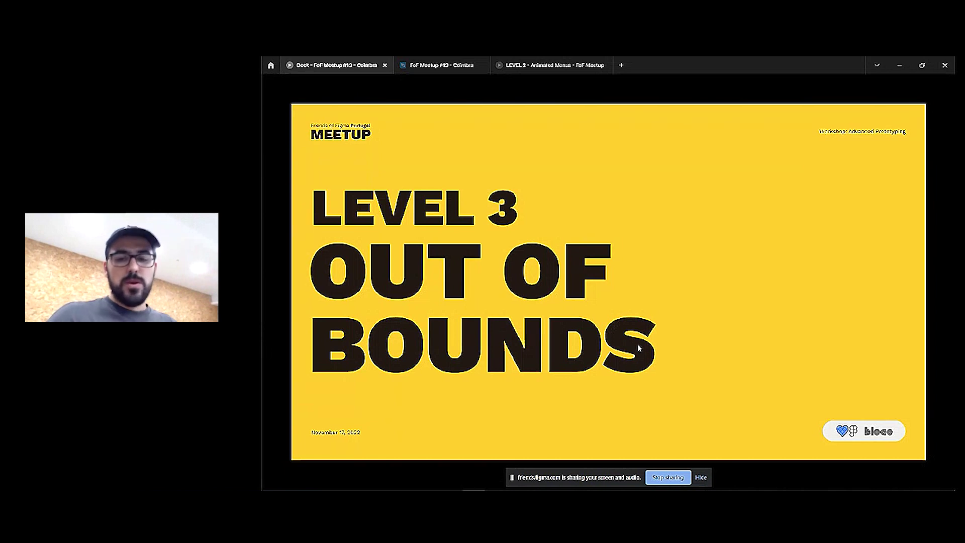
key("Right")
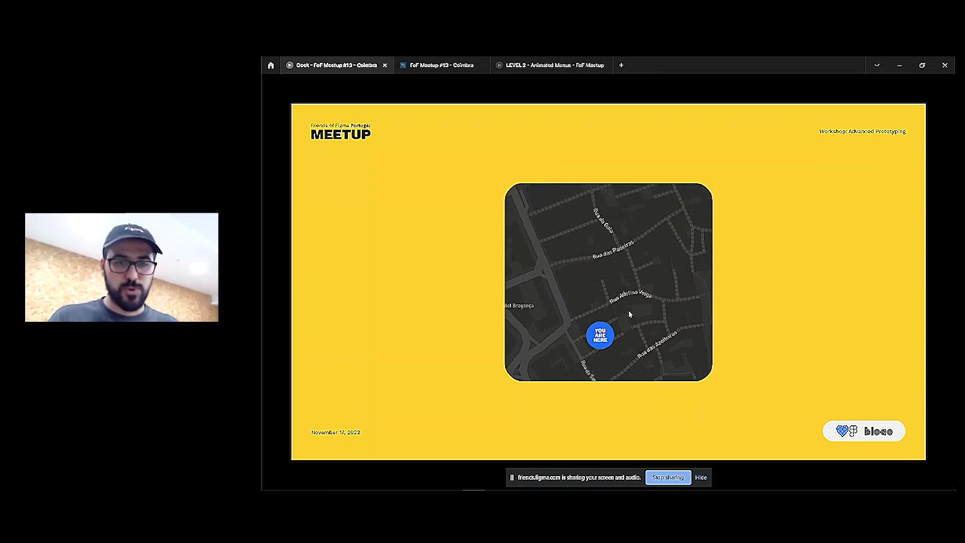
Show the Map component's overflow-scrolling prototype settings on the Components page, then open LEVEL 2
left_click(441, 65)
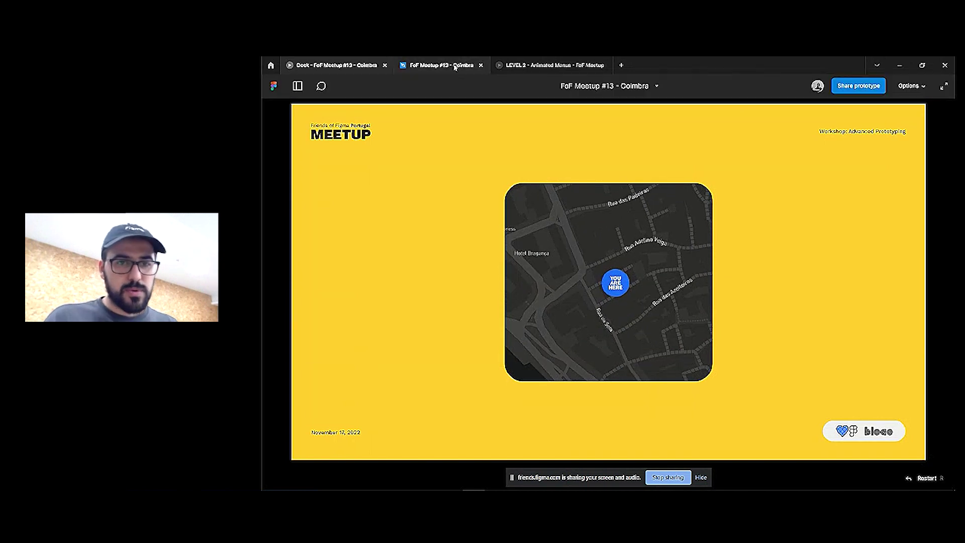
left_click(311, 232)
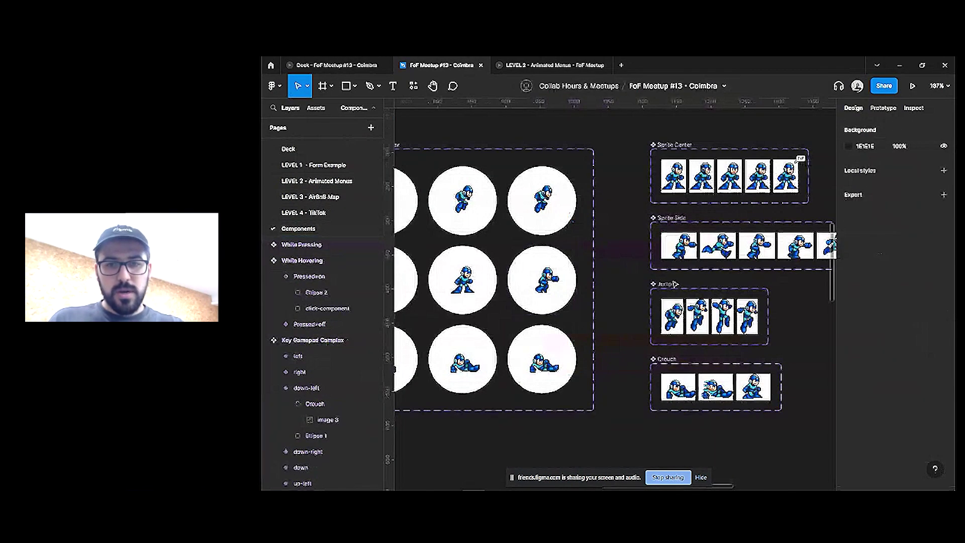
scroll(627, 302, "down", 3)
scroll(739, 359, "up", 5)
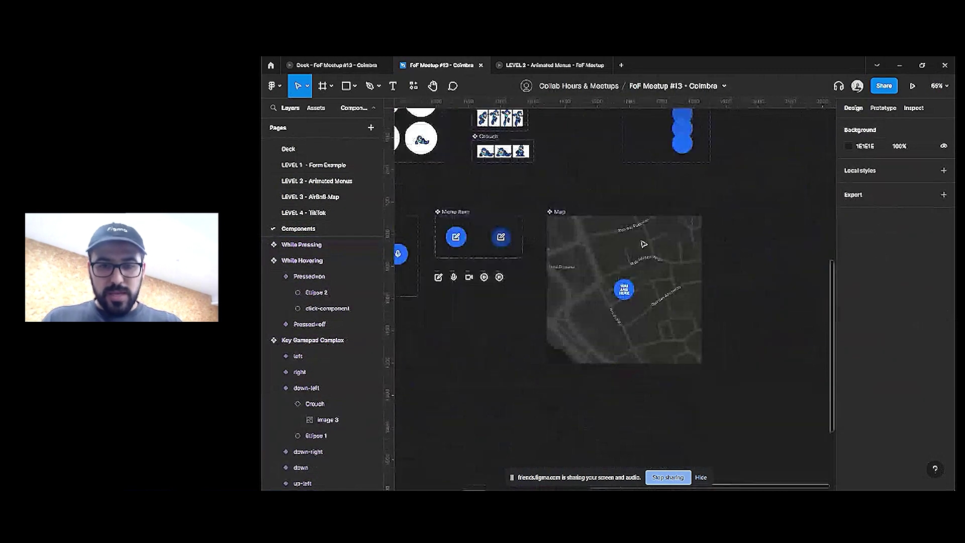
double_click(552, 234)
scroll(582, 242, "down", 5)
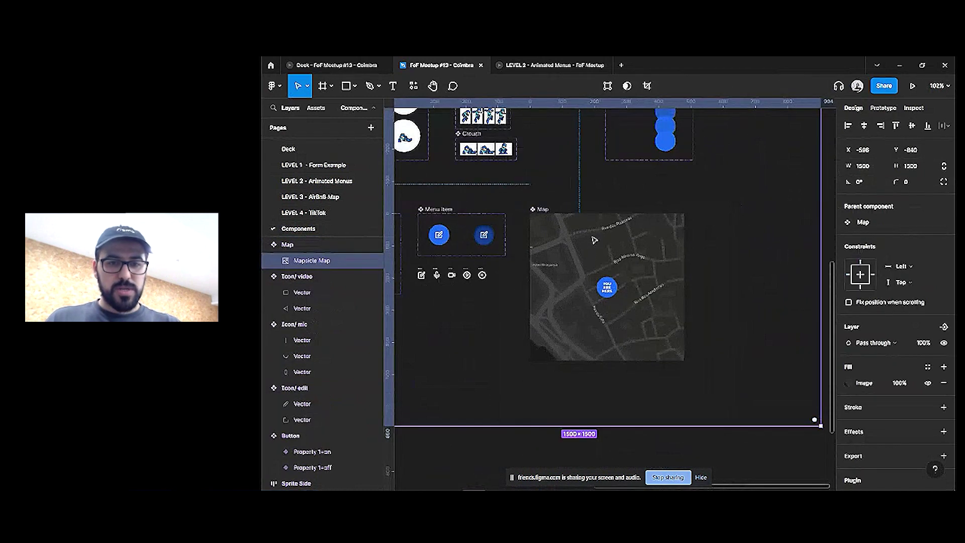
scroll(603, 249, "up", 1)
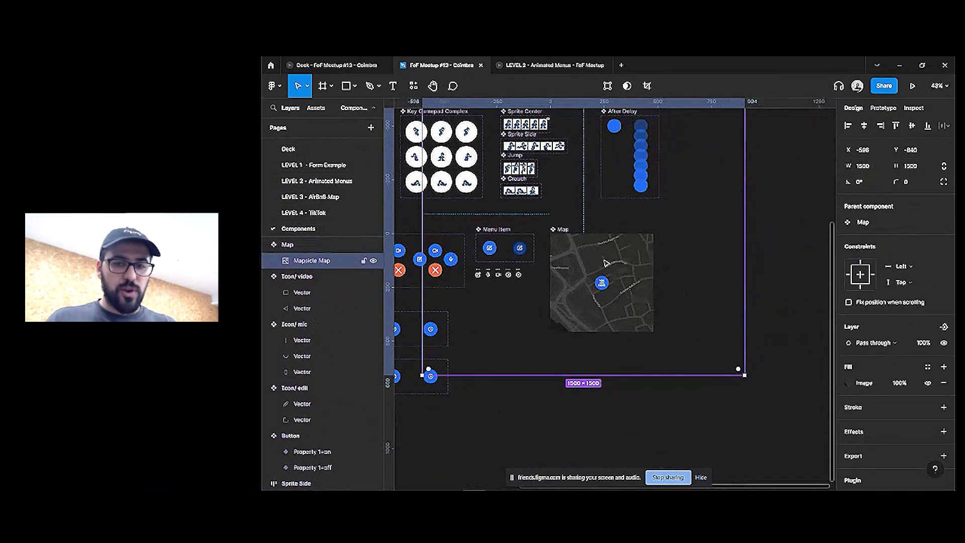
left_click(562, 230)
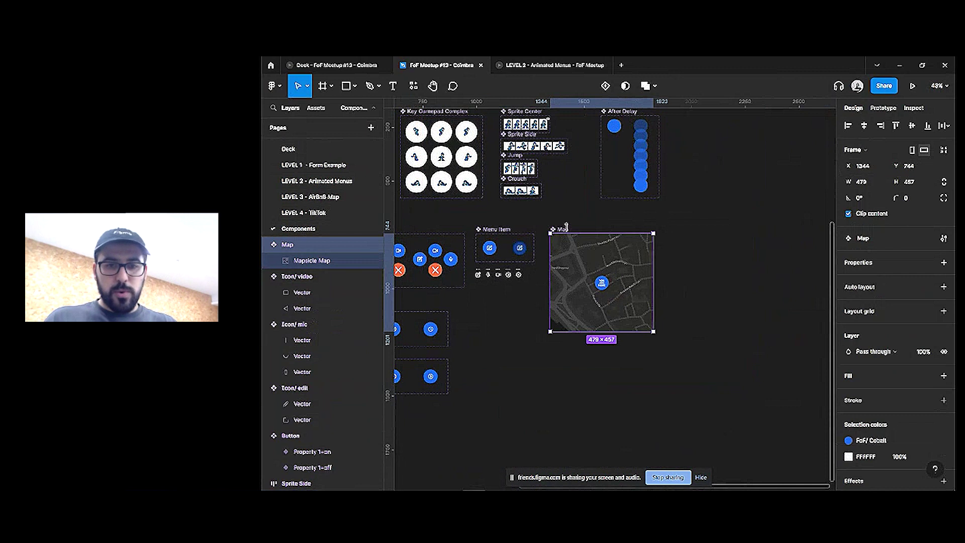
left_click(884, 108)
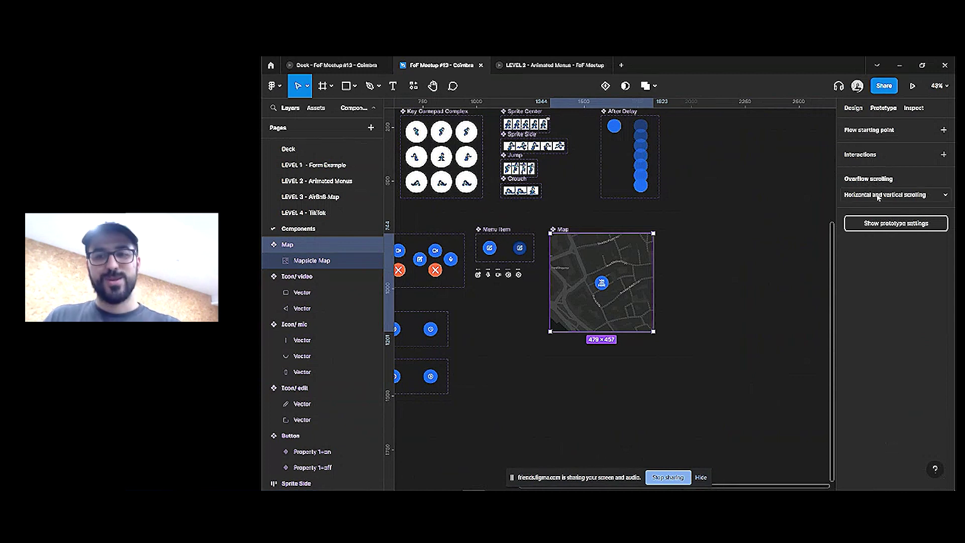
left_click(569, 67)
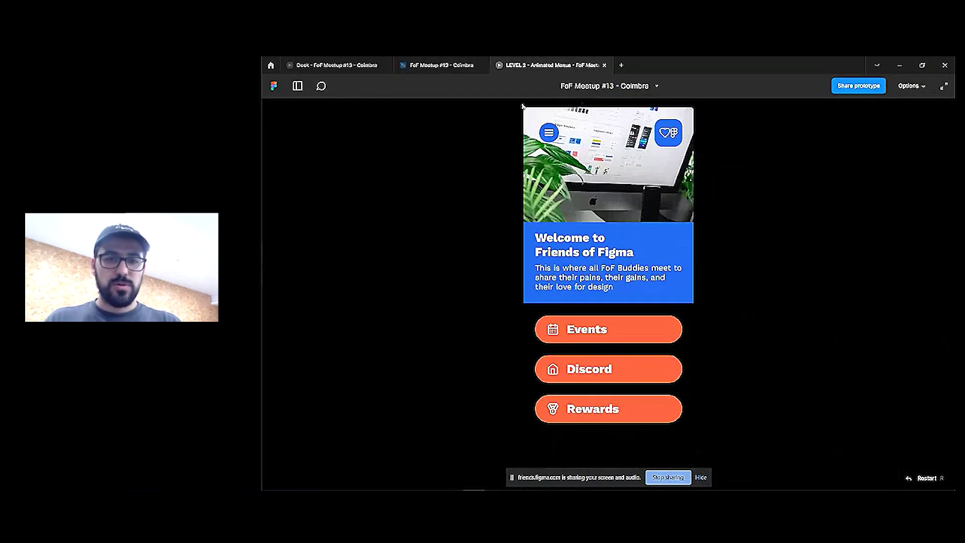
Advance the Deck to the LET'S GET PRACTICAL slide, then return to the design file
left_click(336, 67)
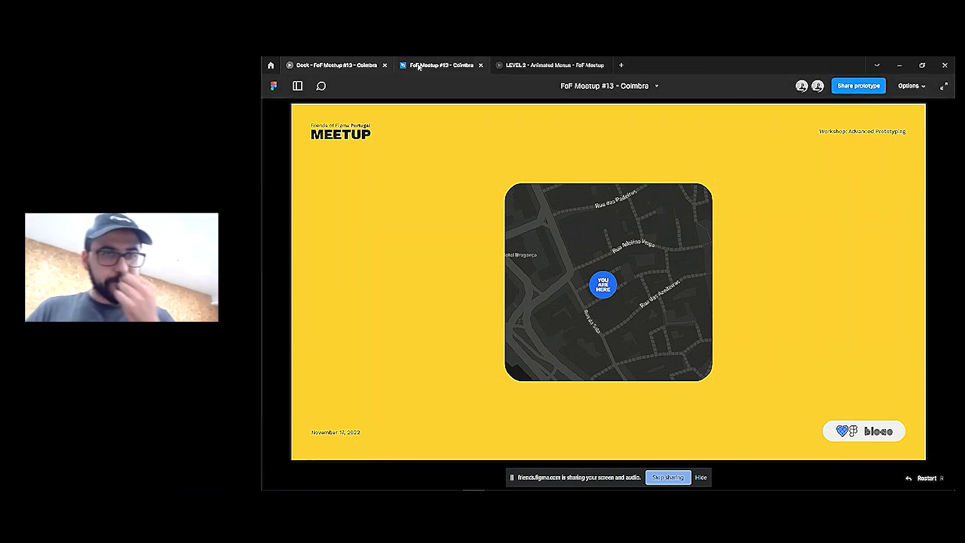
key("Right")
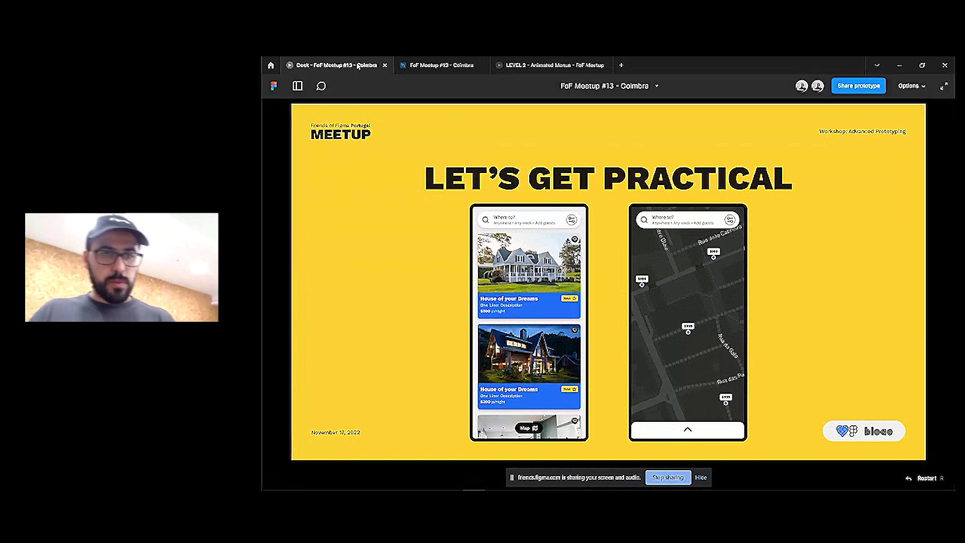
left_click(441, 65)
Switch to the LEVEL 3 - AirBnB Map page and zoom onto the Preview listing and dark Map screens
left_click(343, 196)
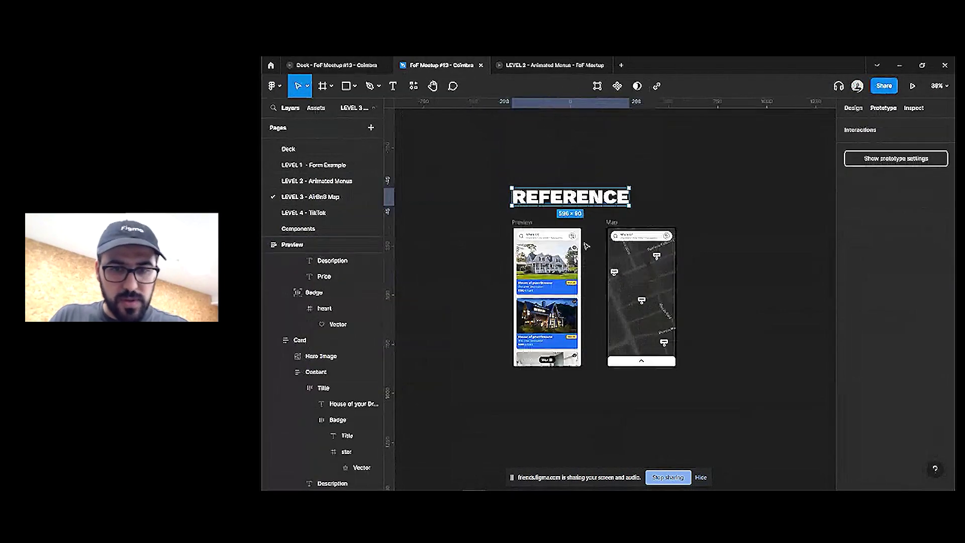
scroll(678, 271, "right", 3)
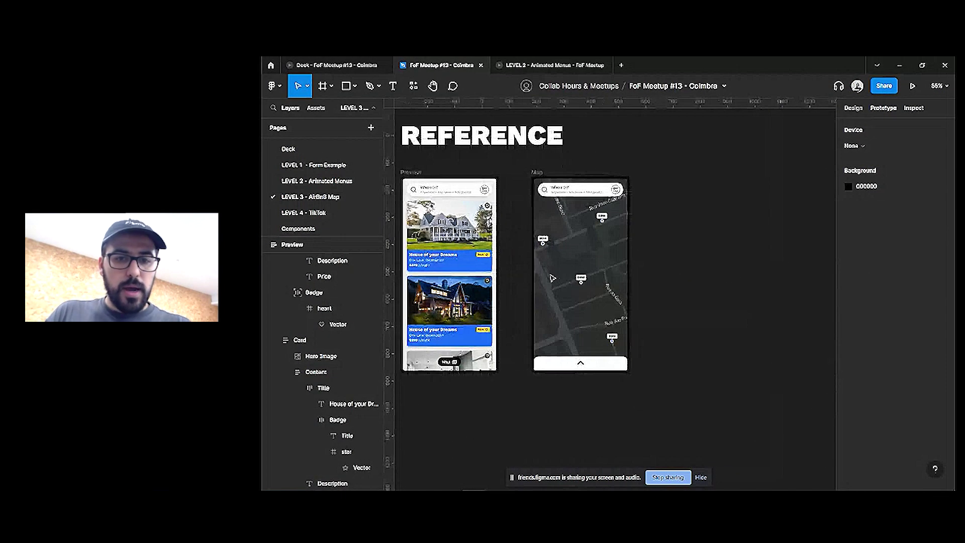
scroll(517, 229, "up", 5)
scroll(612, 222, "up", 1)
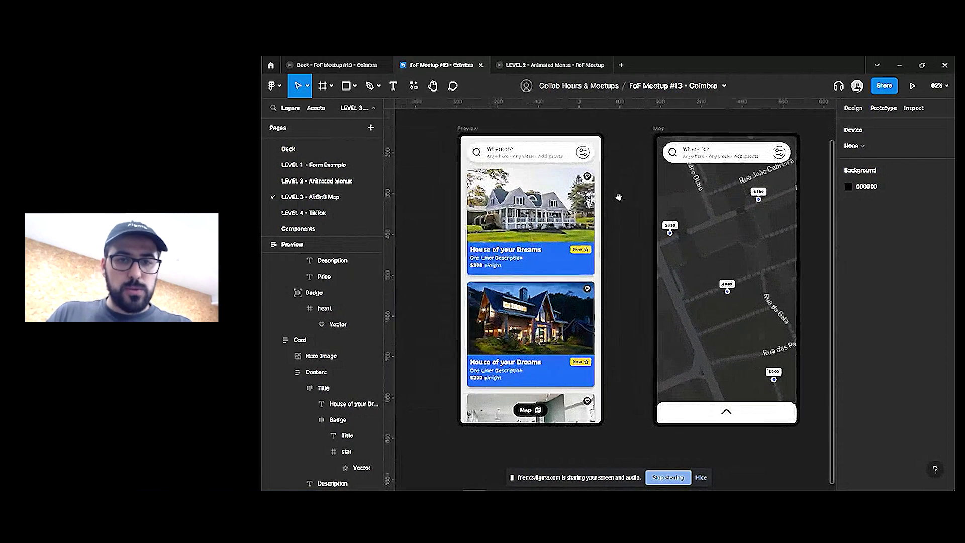
scroll(679, 261, "up", 5)
scroll(660, 223, "down", 5)
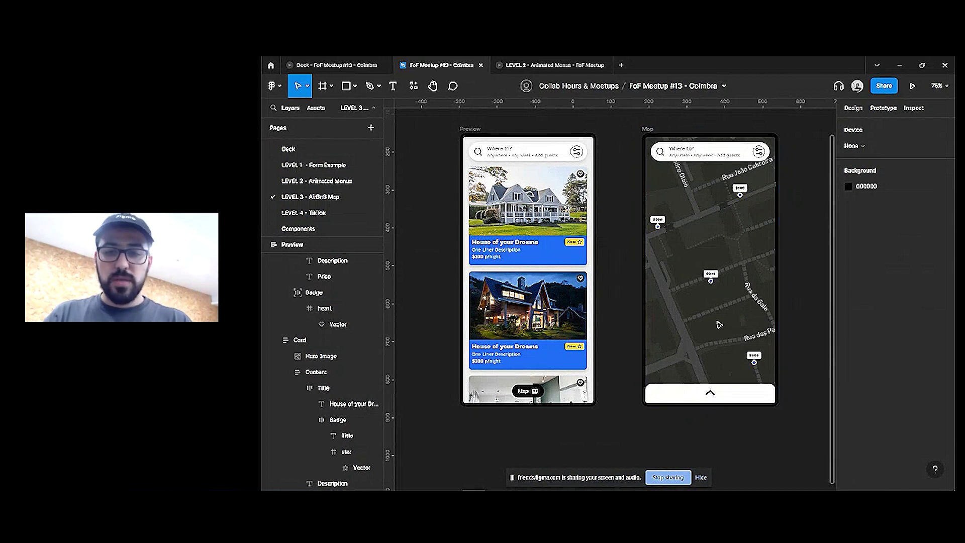
scroll(686, 353, "down", 2)
scroll(647, 220, "right", 3)
left_click(635, 209)
left_click(722, 244)
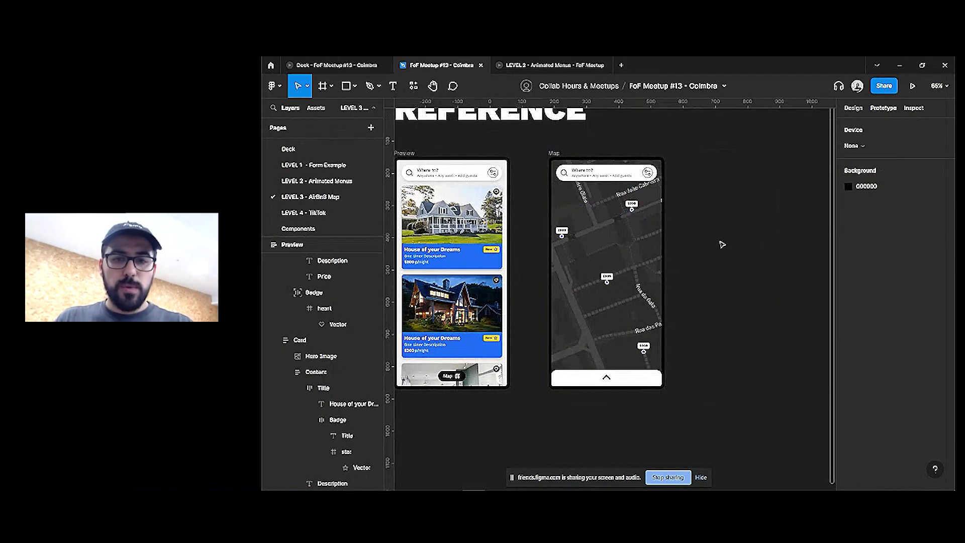
Drag the Mapsicle Map image out of the Map screen and wrap it in a new frame
left_click(619, 224)
scroll(619, 223, "down", 3)
left_click_drag(614, 224, 632, 243)
scroll(734, 239, "down", 2)
scroll(647, 240, "up", 2)
scroll(681, 251, "down", 2)
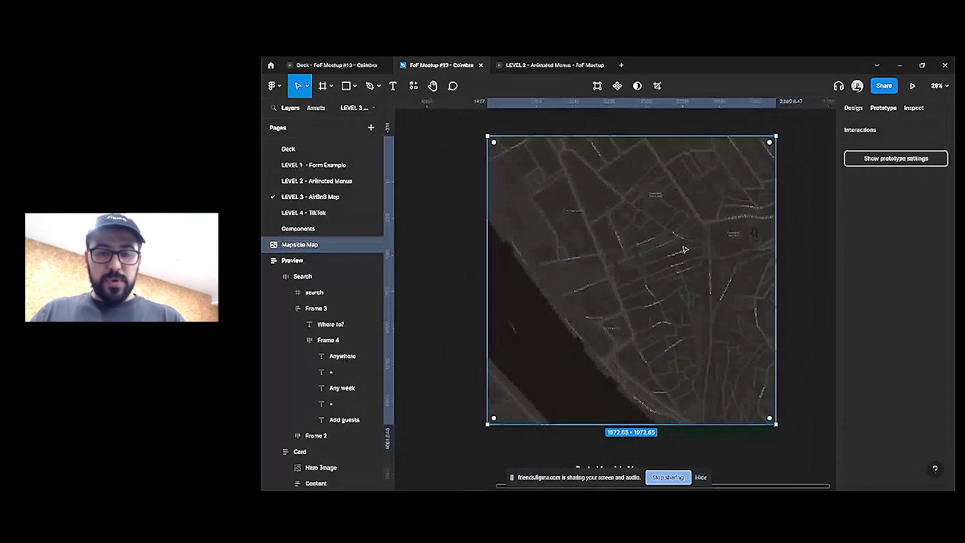
key("ctrl+alt+g")
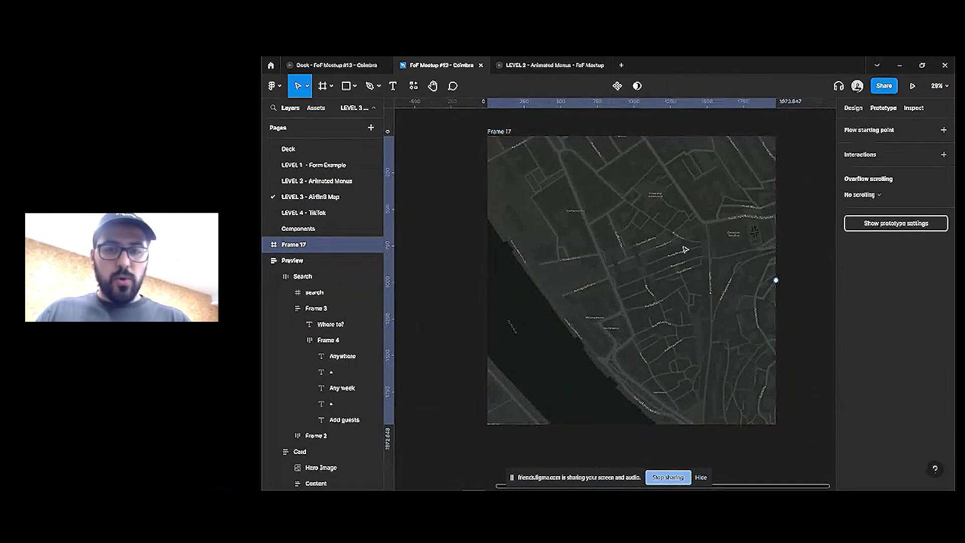
scroll(685, 250, "down", 2)
scroll(688, 259, "left", 3)
key("Escape")
left_click(565, 190)
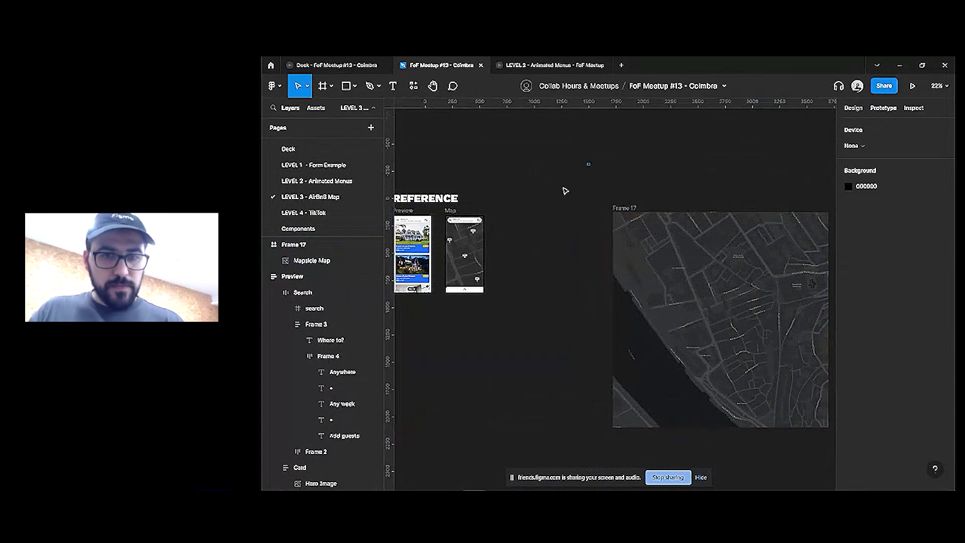
Rename the new frame to Map and the map image layer to Coimbra
left_click(701, 265)
scroll(677, 244, "right", 1)
scroll(677, 243, "down", 1)
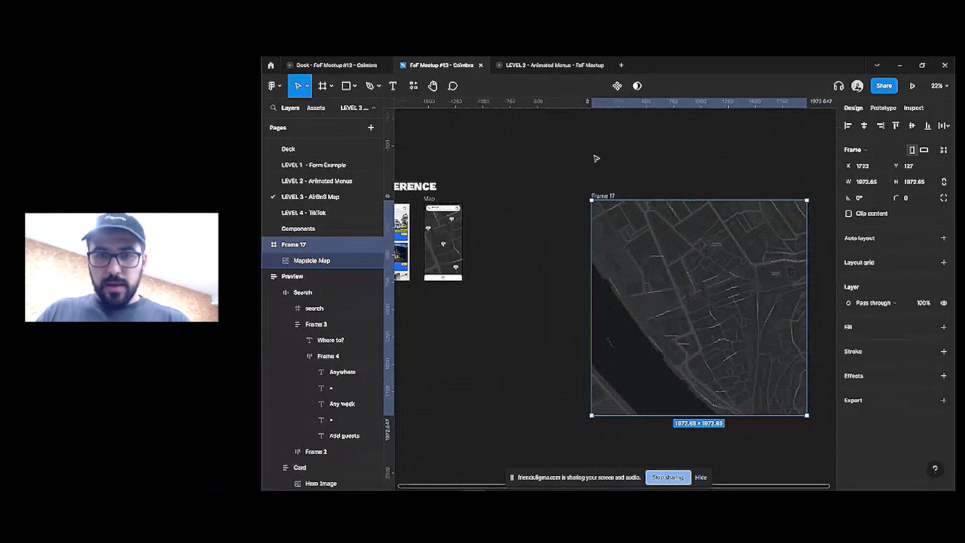
key("ctrl+r")
type("Map")
key("Return")
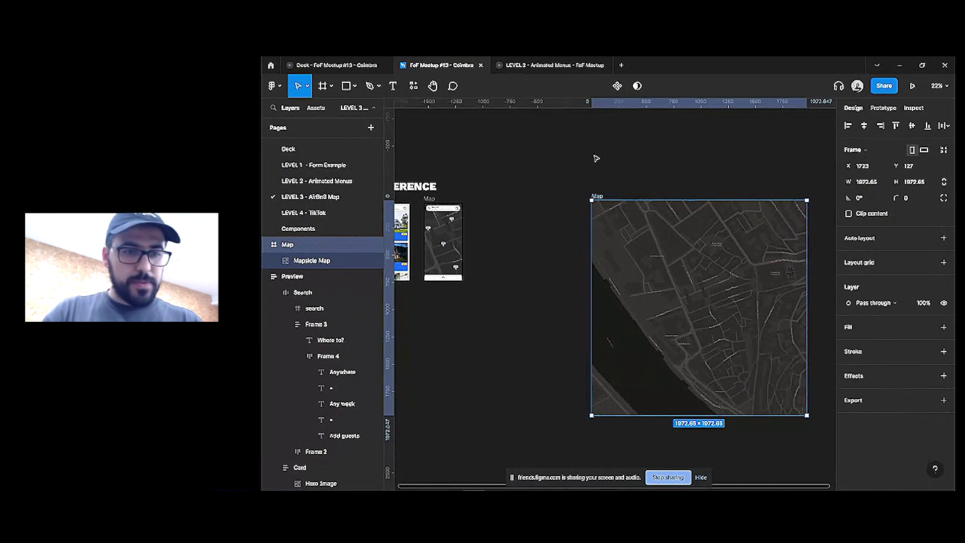
left_click(310, 261)
type("Coimbra")
key("Return")
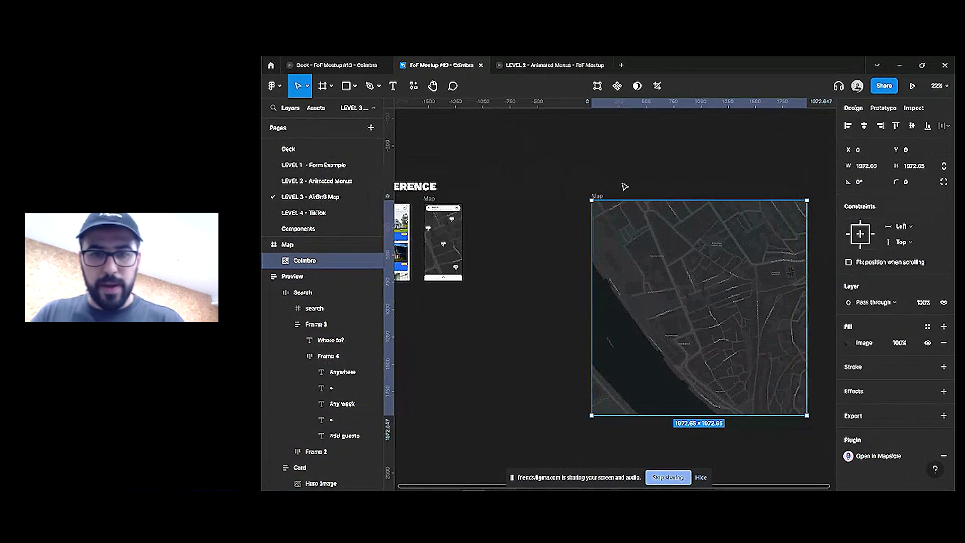
Turn the Map frame into a component
left_click(623, 186)
scroll(610, 166, "right", 2)
scroll(685, 230, "up", 1)
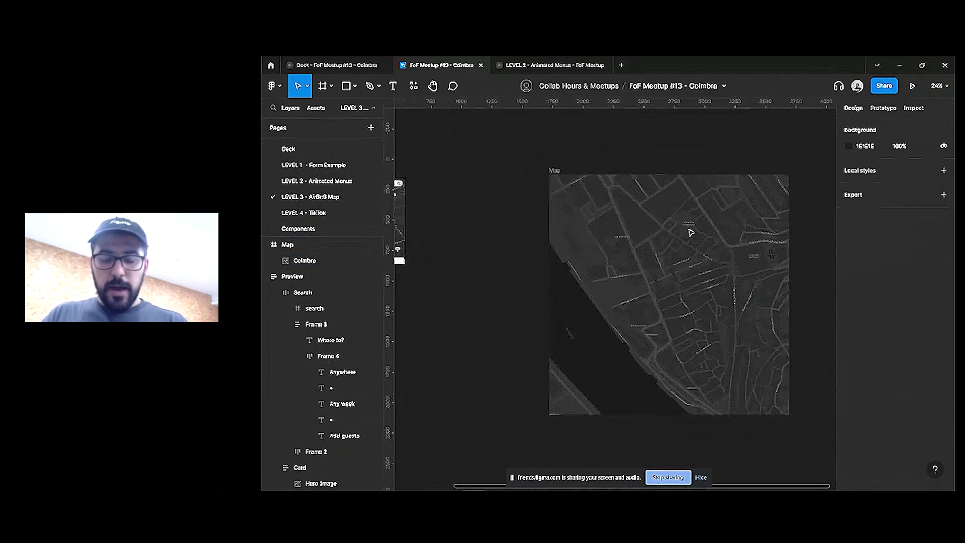
scroll(691, 232, "up", 1)
scroll(701, 243, "right", 3)
left_click(637, 217)
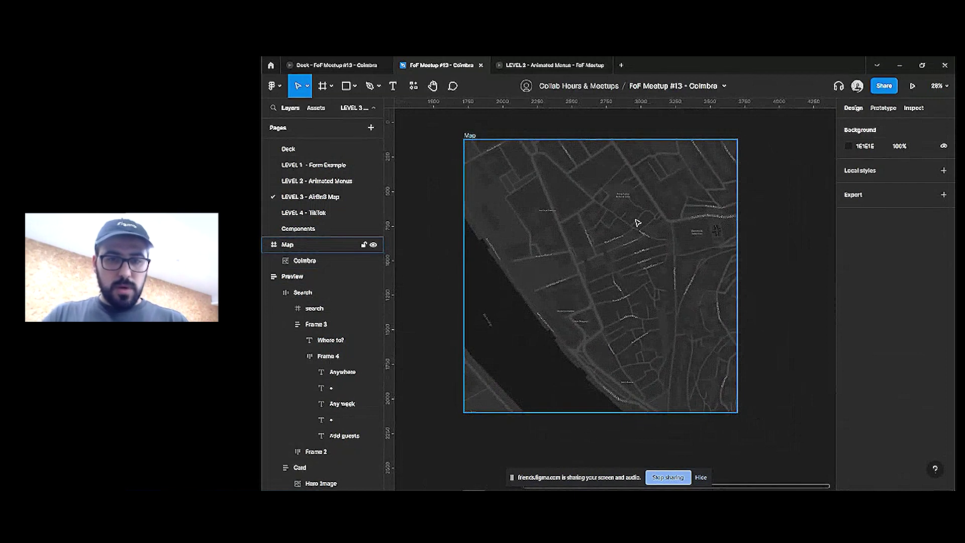
left_click(637, 223)
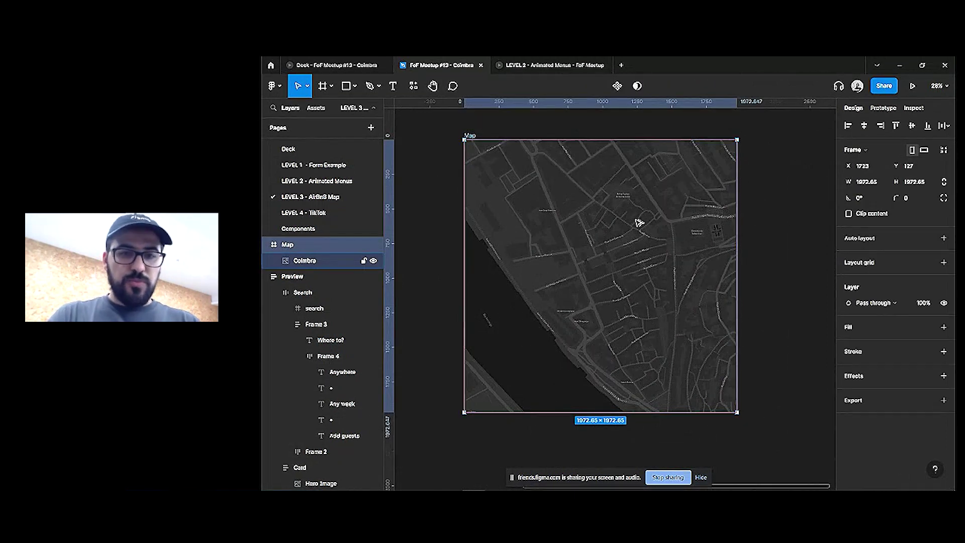
key("ctrl+alt+k")
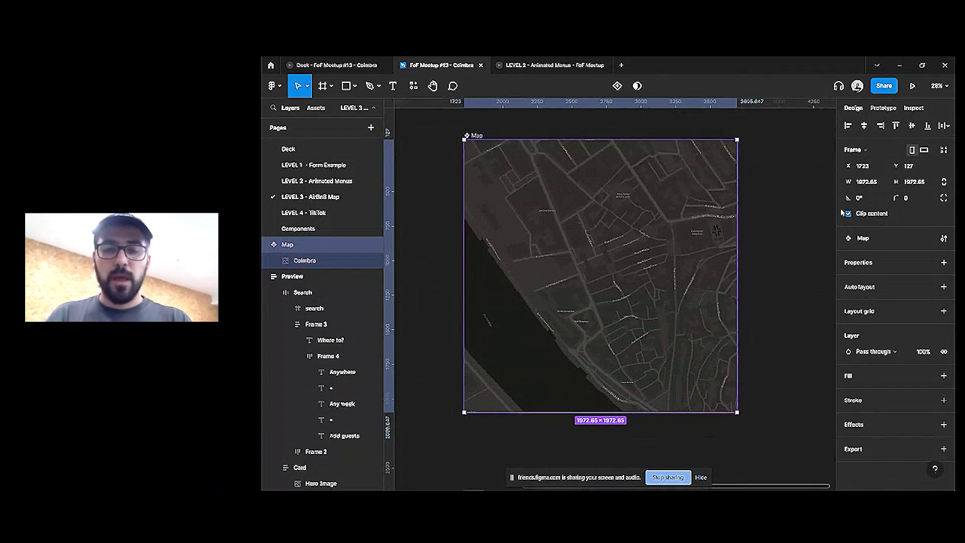
Set the Coimbra image's horizontal and vertical constraints both to Center
left_click(604, 226)
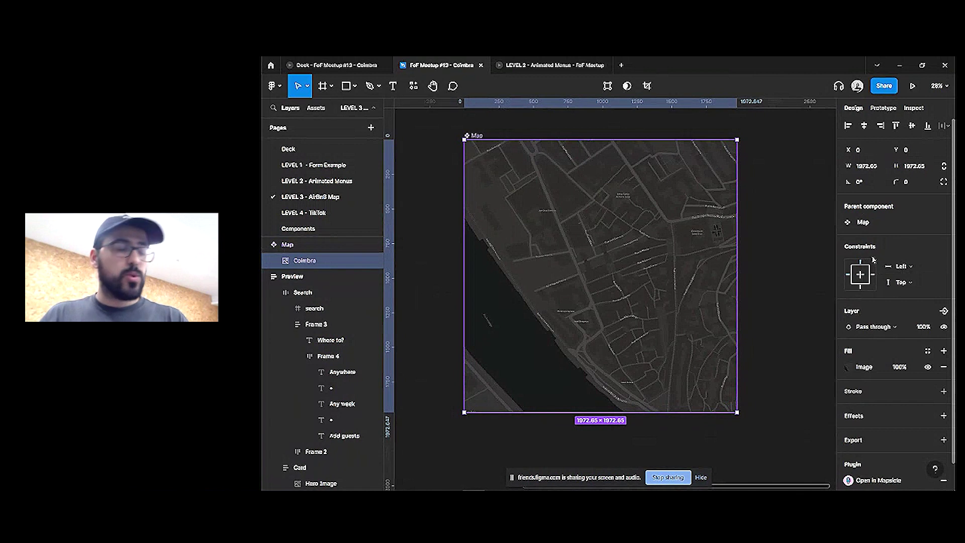
left_click(901, 267)
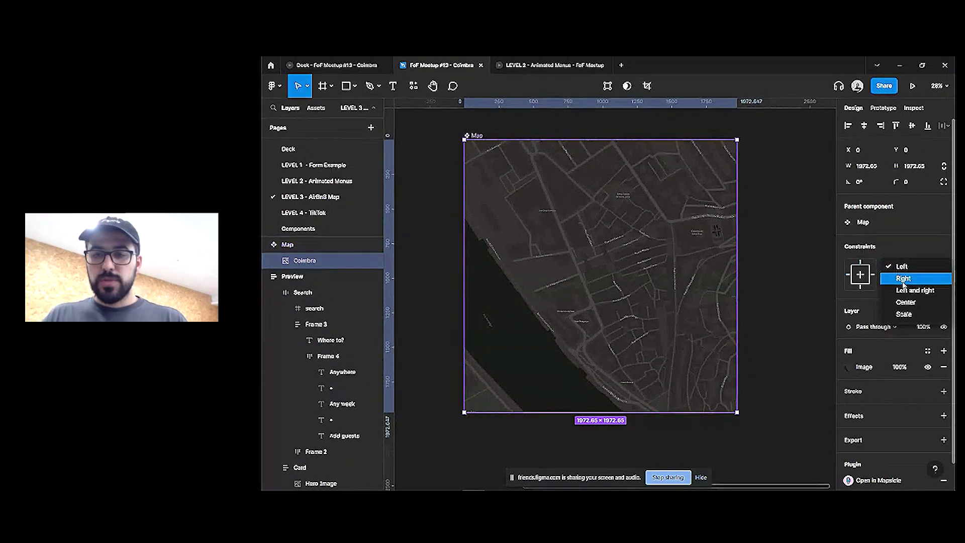
left_click(904, 304)
left_click(905, 282)
left_click(903, 315)
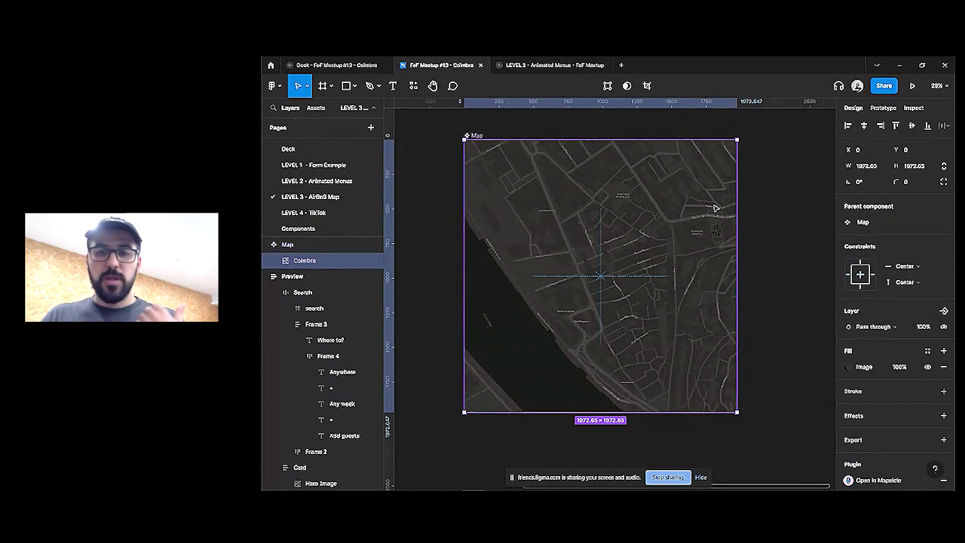
Test-resize the Map component narrower, then undo back to the square frame
left_click(474, 136)
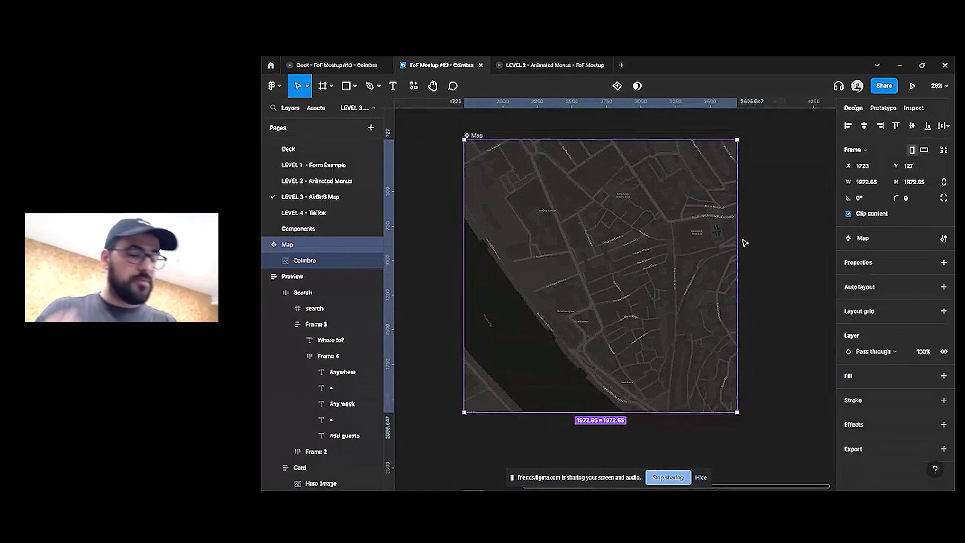
left_click_drag(737, 234, 606, 168)
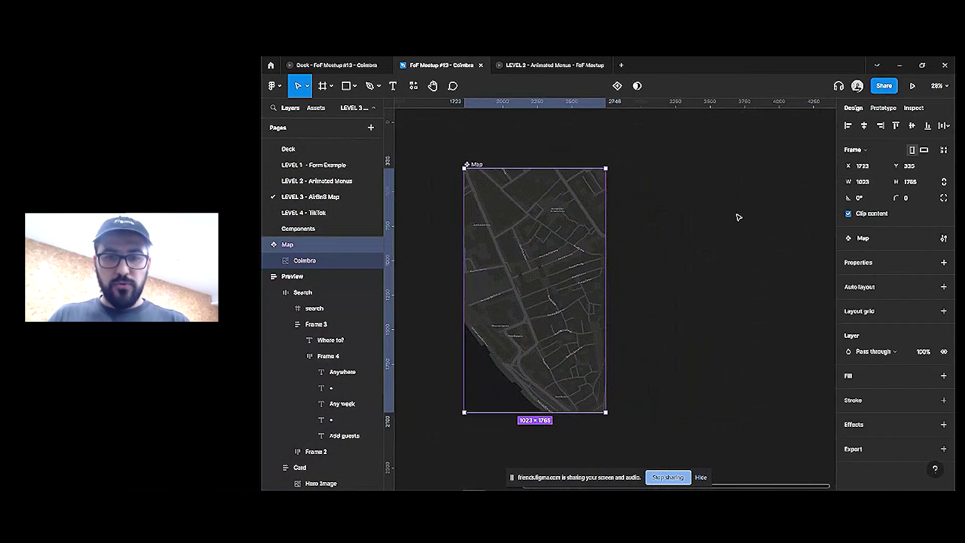
key("ctrl+z")
left_click(770, 237)
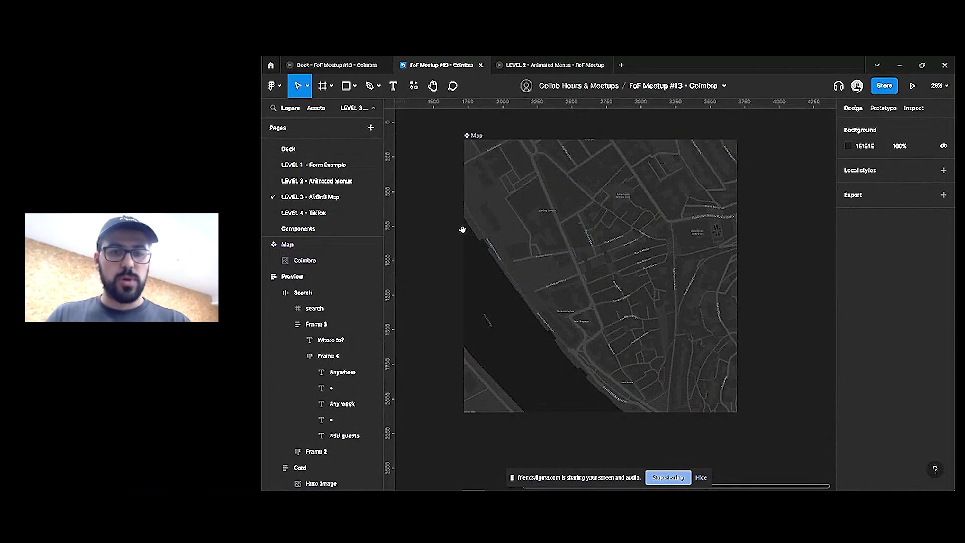
Duplicate the $999 price pin onto empty canvas beside the Map screen
scroll(612, 237, "left", 5)
scroll(564, 205, "up", 3)
scroll(564, 205, "up", 10)
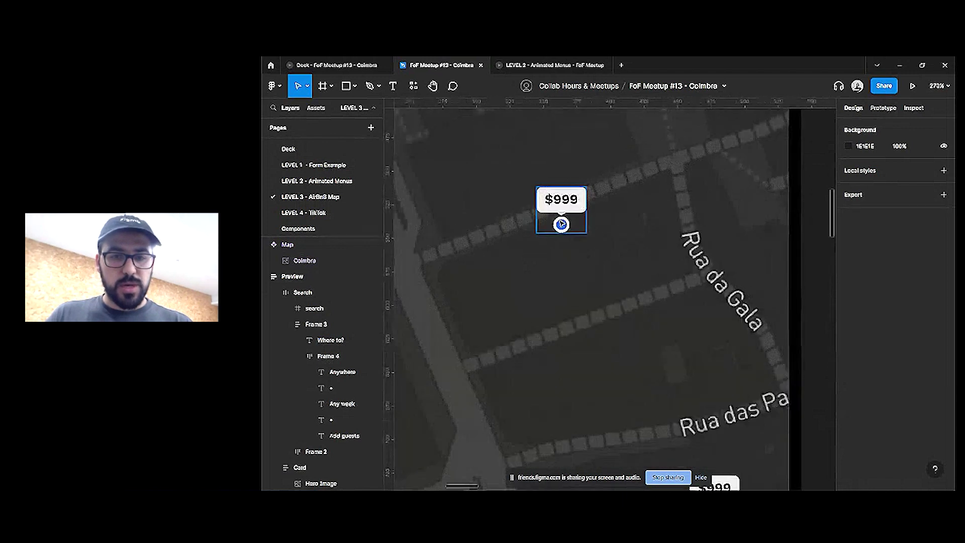
left_click(582, 224)
scroll(582, 224, "down", 5)
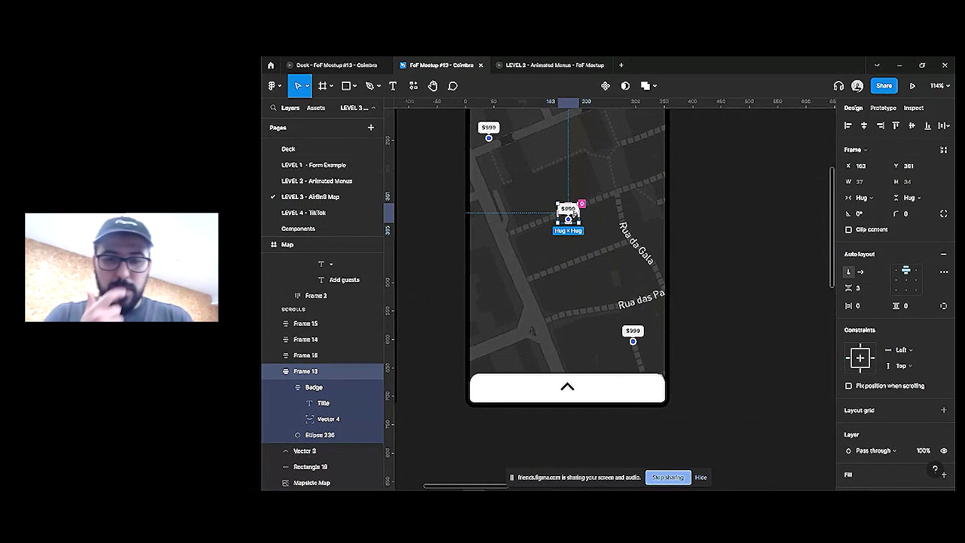
scroll(577, 217, "down", 1)
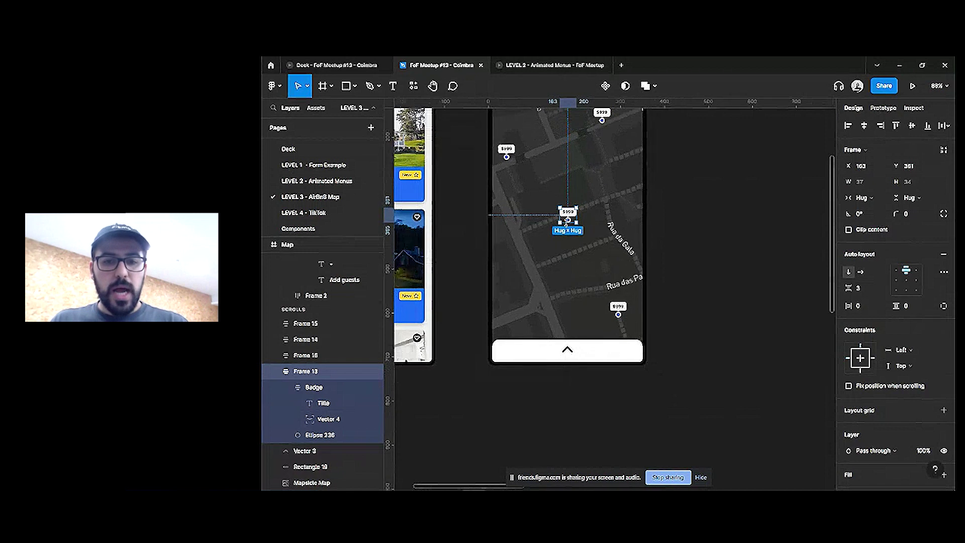
scroll(673, 221, "down", 1)
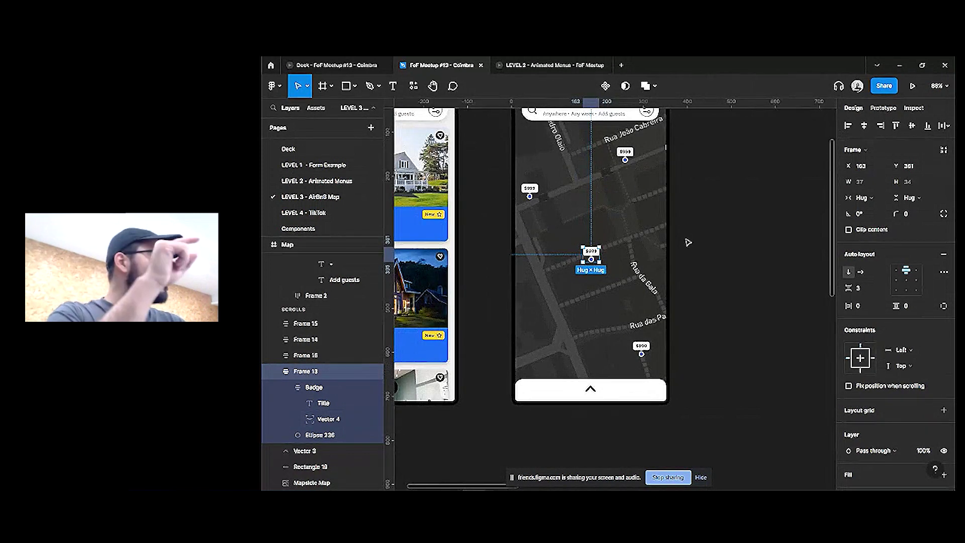
scroll(688, 243, "down", 1)
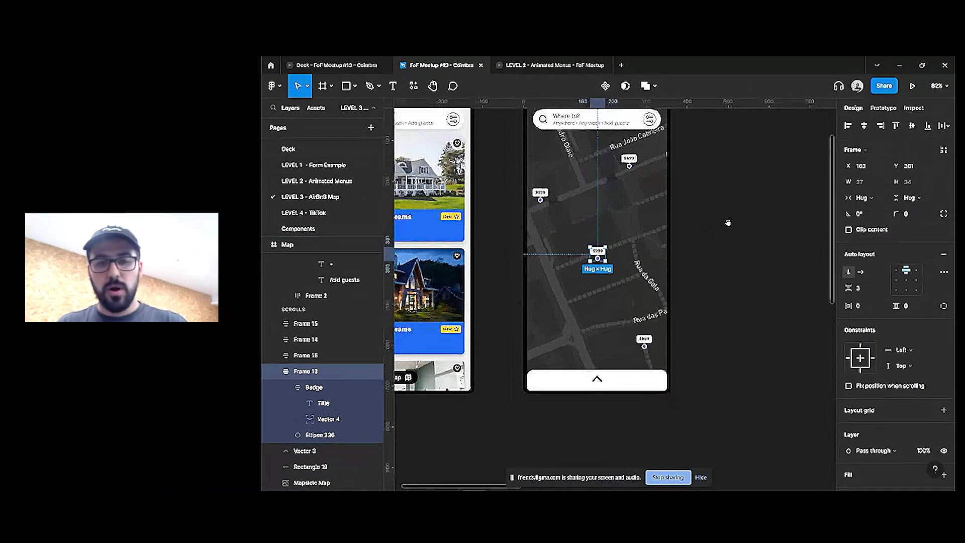
scroll(728, 223, "down", 3)
left_click_drag(465, 299, 703, 260)
Rename the copied pin GPS Pin and make it a component
scroll(703, 260, "up", 5)
scroll(628, 264, "right", 2)
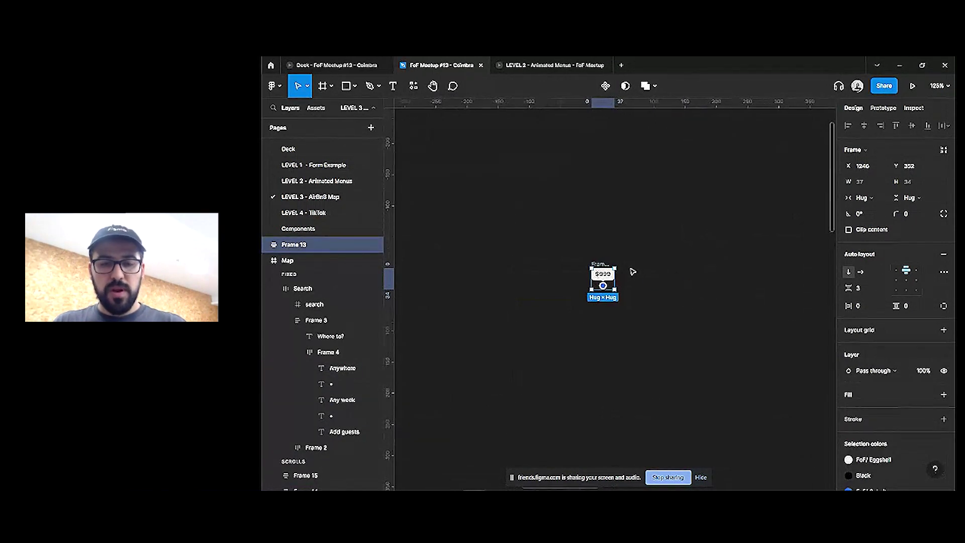
scroll(632, 271, "up", 3)
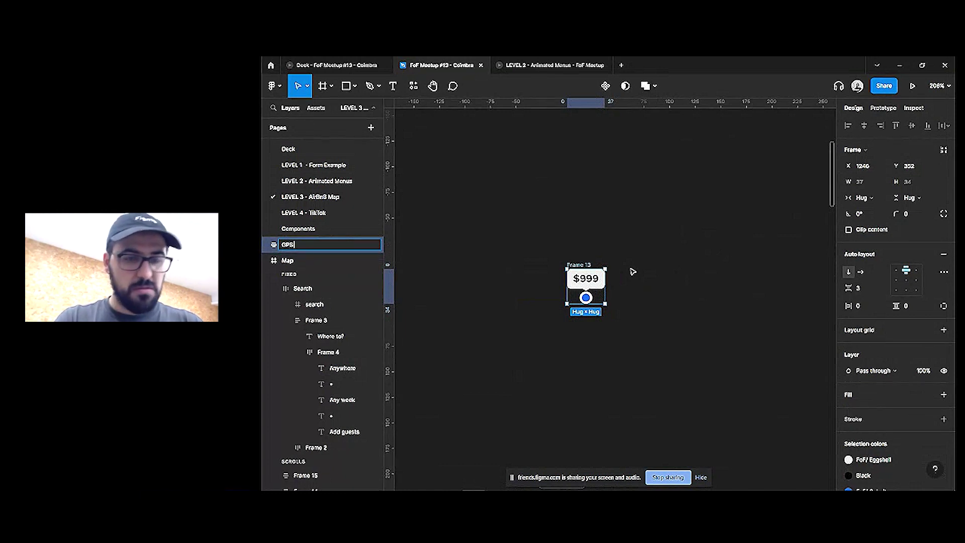
key("Return")
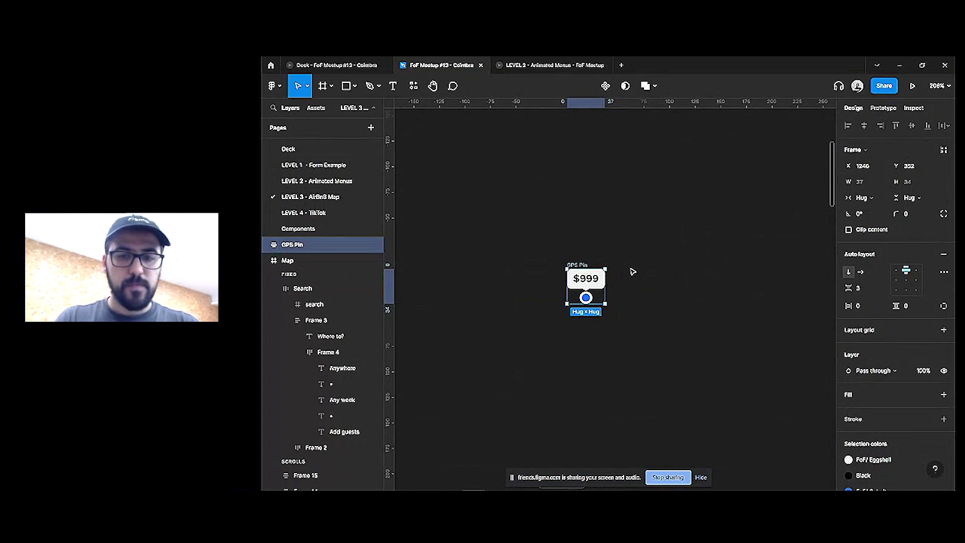
scroll(645, 280, "down", 2)
key("ctrl+alt+k")
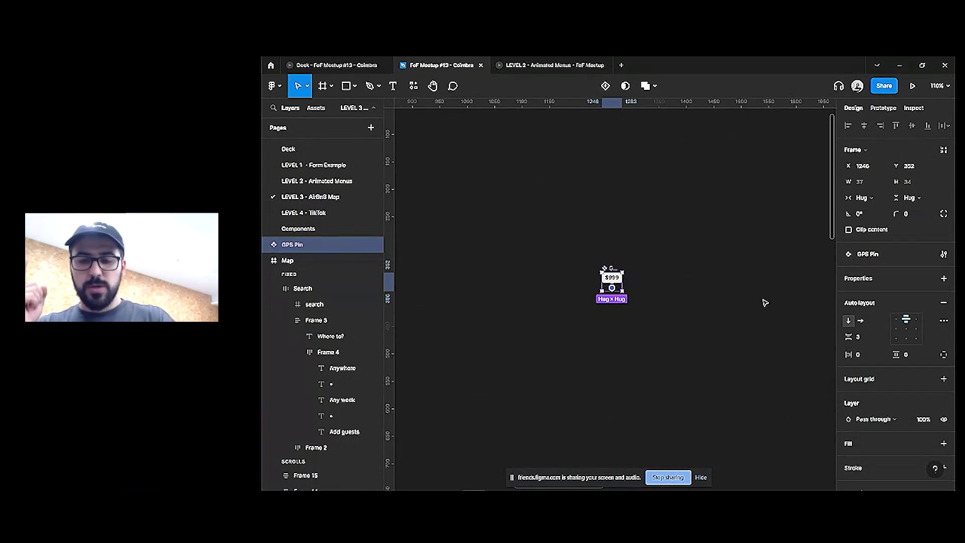
Scale the GPS Pin with the Scale tool, trying 3x before settling on 2x (74 × 68)
key("k")
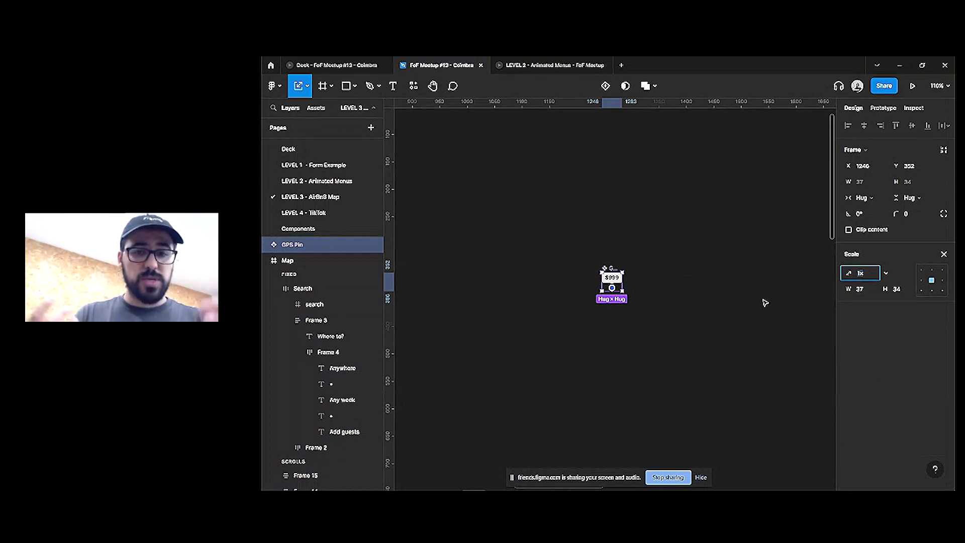
left_click(307, 86)
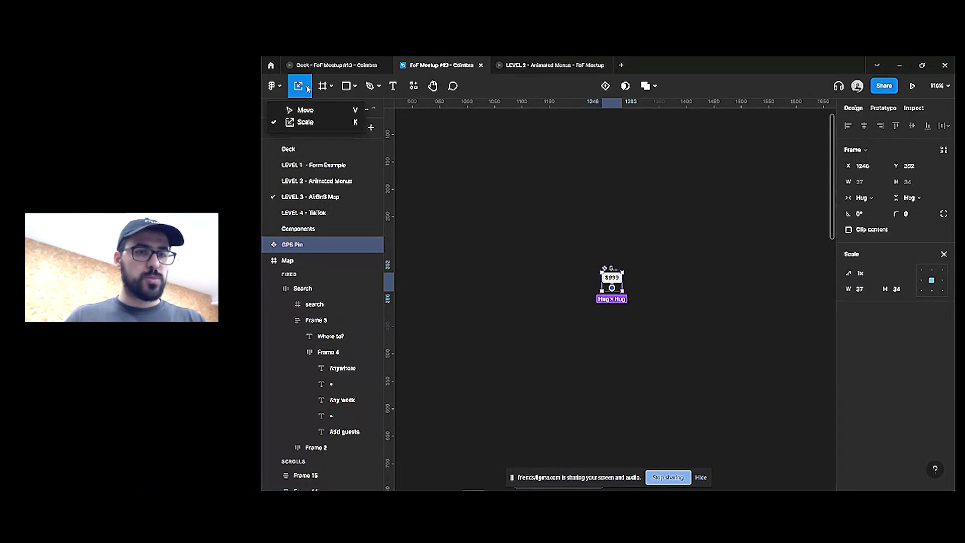
left_click(621, 256)
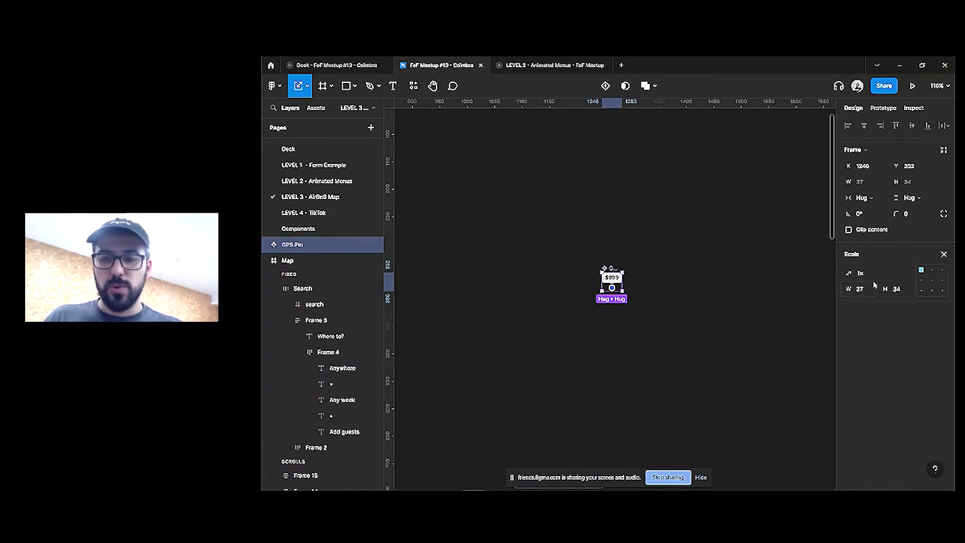
left_click(887, 274)
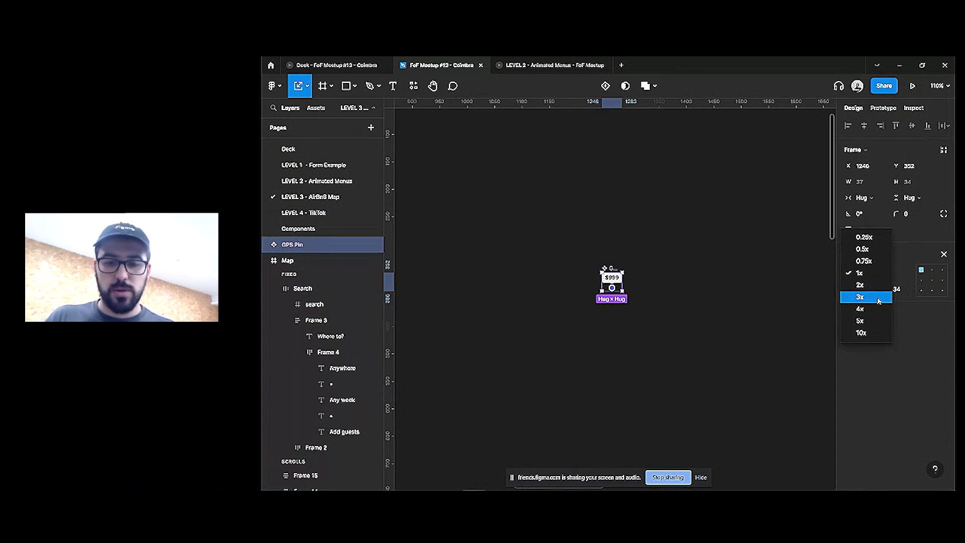
left_click(880, 297)
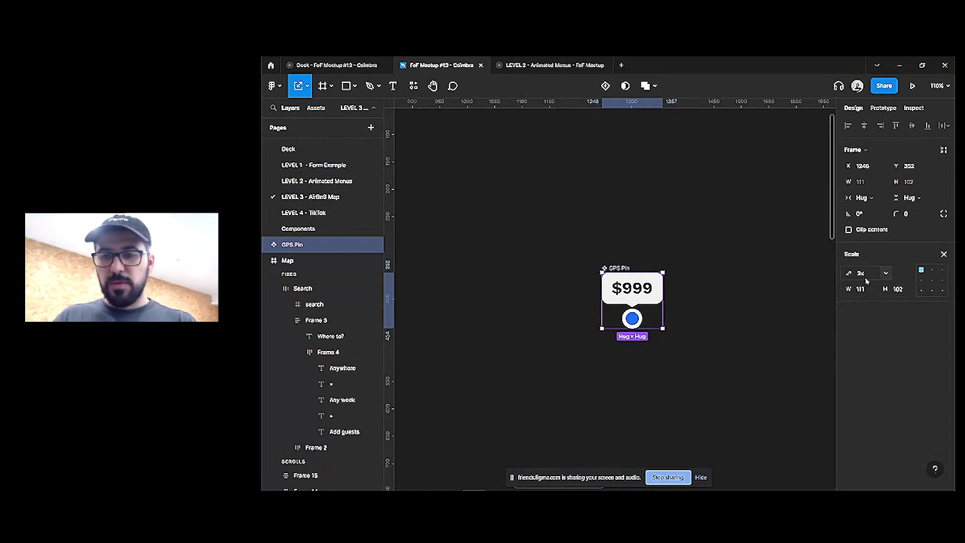
left_click(886, 273)
left_click(881, 266)
left_click(657, 280)
left_click(605, 271)
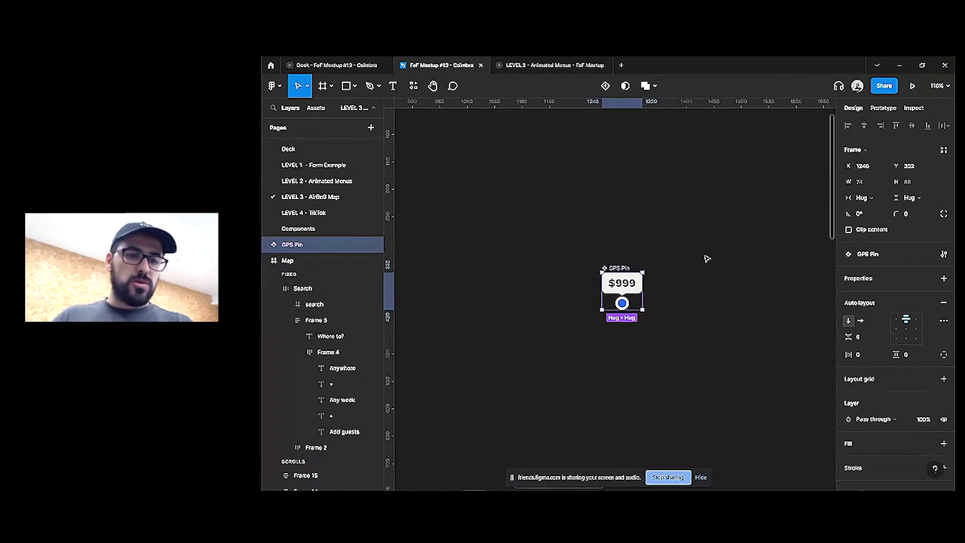
Cut the badge's $999 text down to $, duplicate it, and lay the Badge out horizontally
double_click(635, 287)
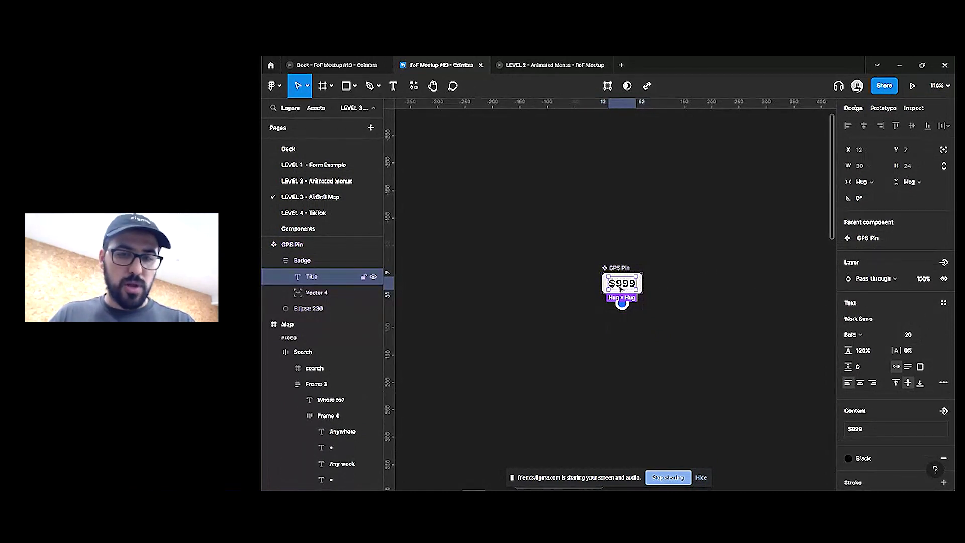
double_click(613, 284)
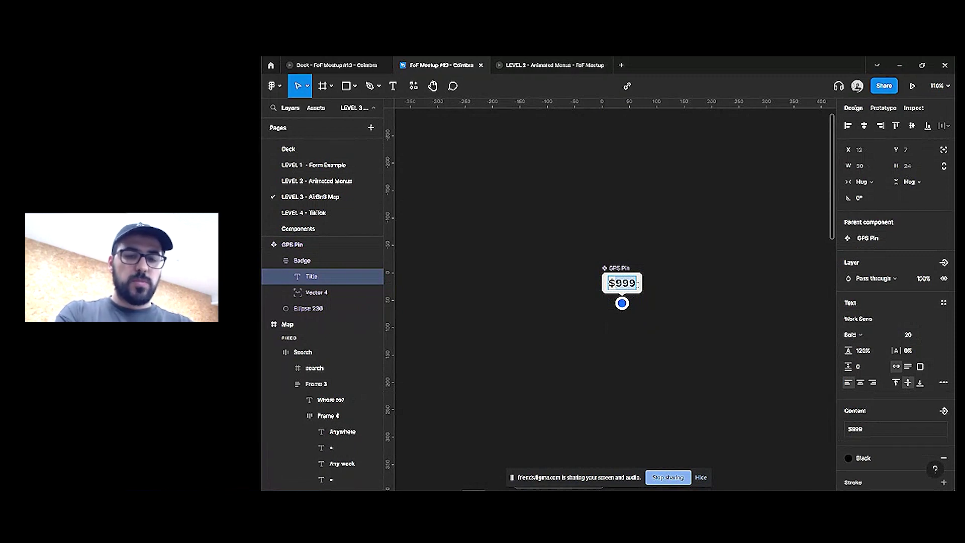
key("BackSpace")
key("BackSpace")
key("BackSpace")
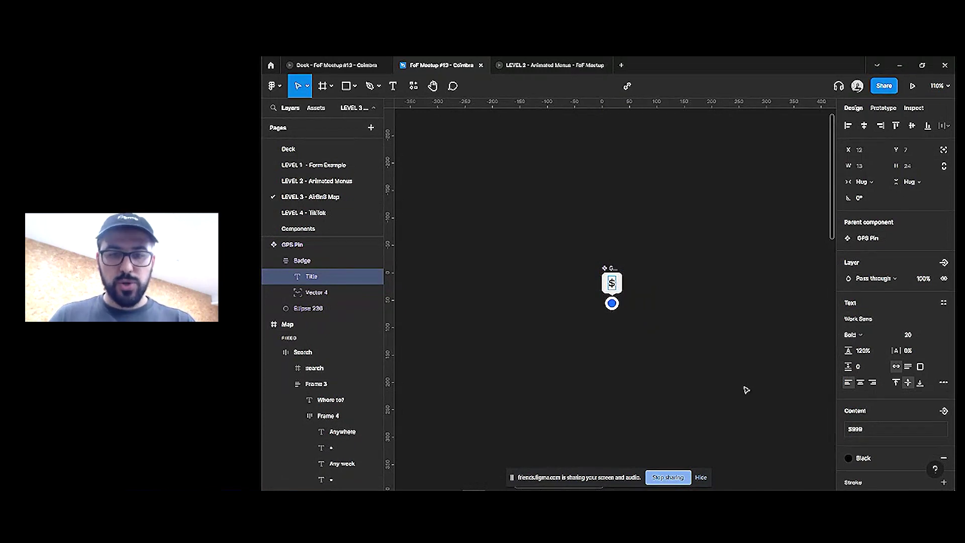
key("Escape")
key("ctrl+d")
left_click(636, 270)
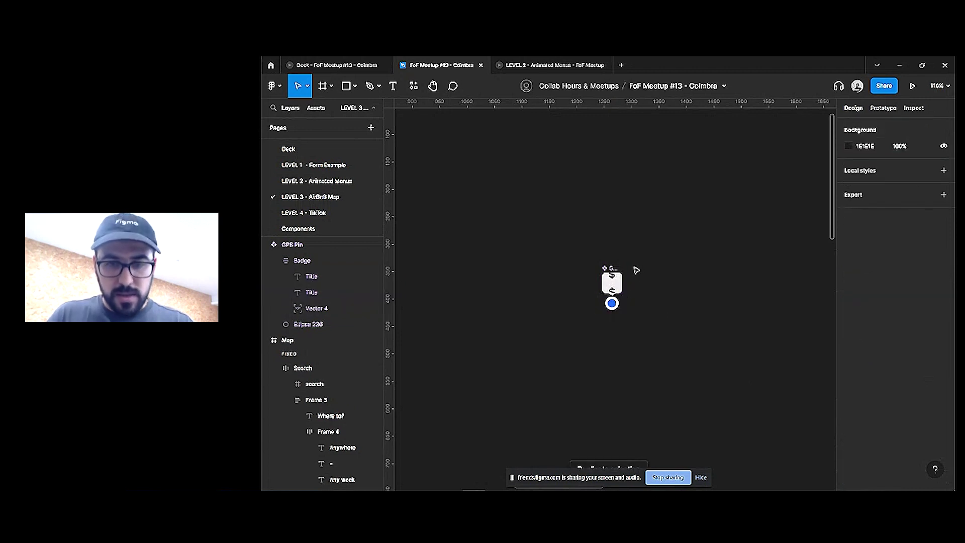
left_click(611, 277, "ctrl")
key("Escape")
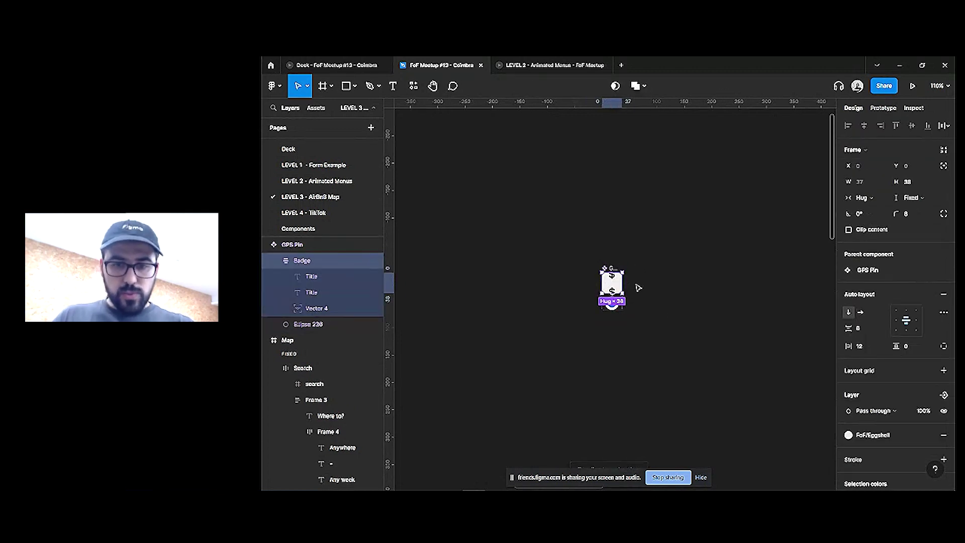
scroll(611, 271, "up", 3)
left_click(861, 312)
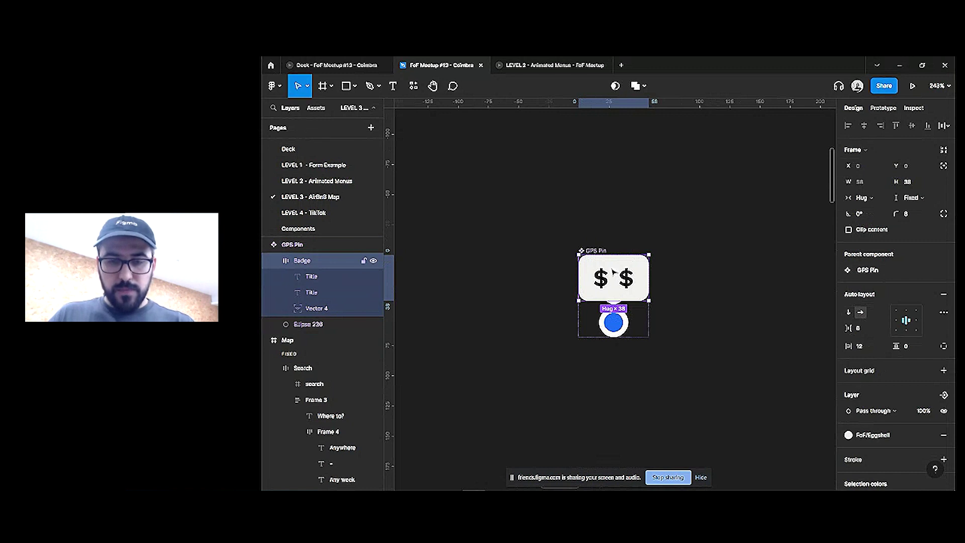
Change the right-hand text to 999 and set the Badge gap to 2
double_click(626, 278)
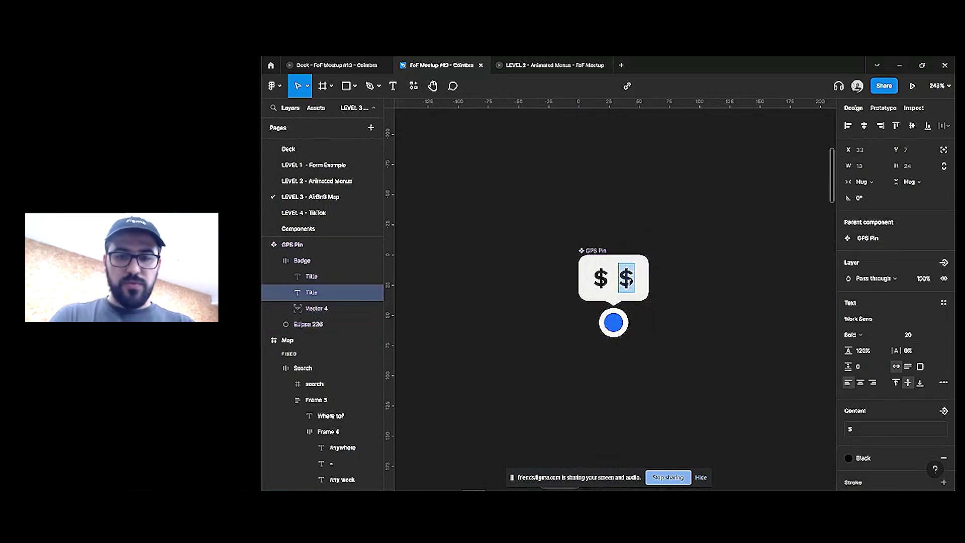
type("999")
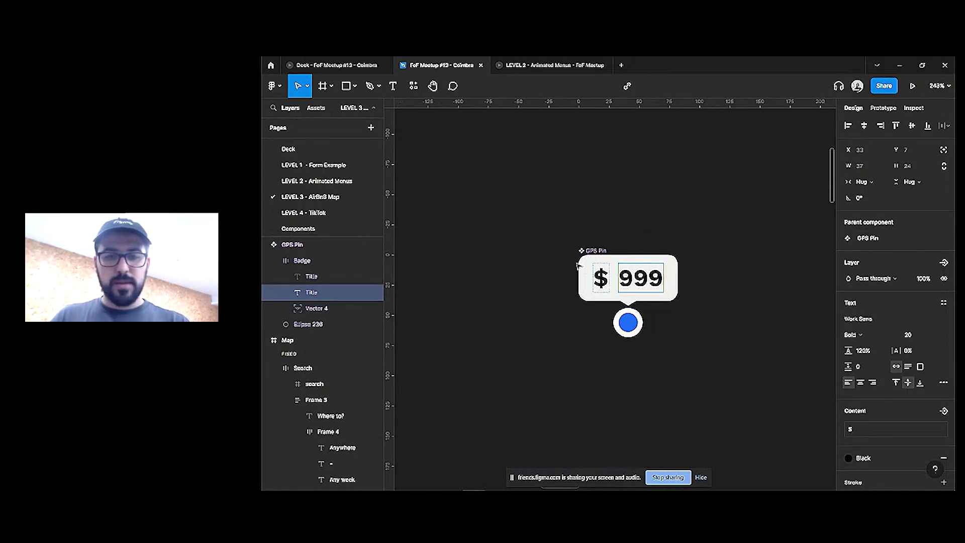
key("Escape")
left_click(582, 276)
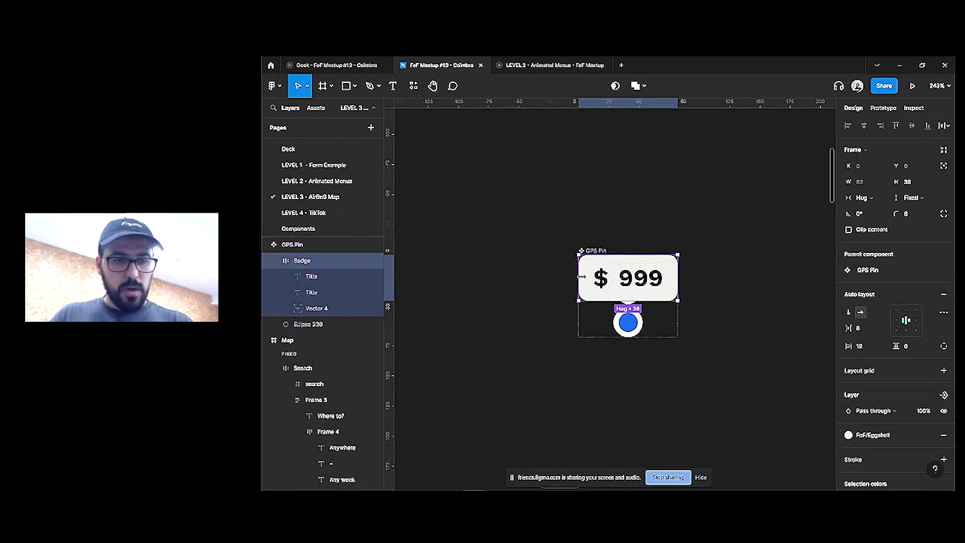
left_click(865, 332)
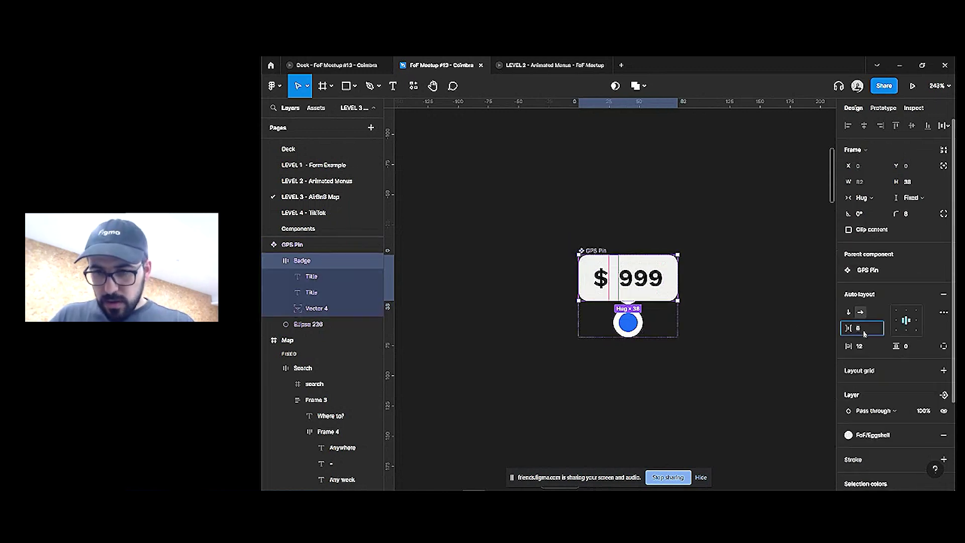
type("3")
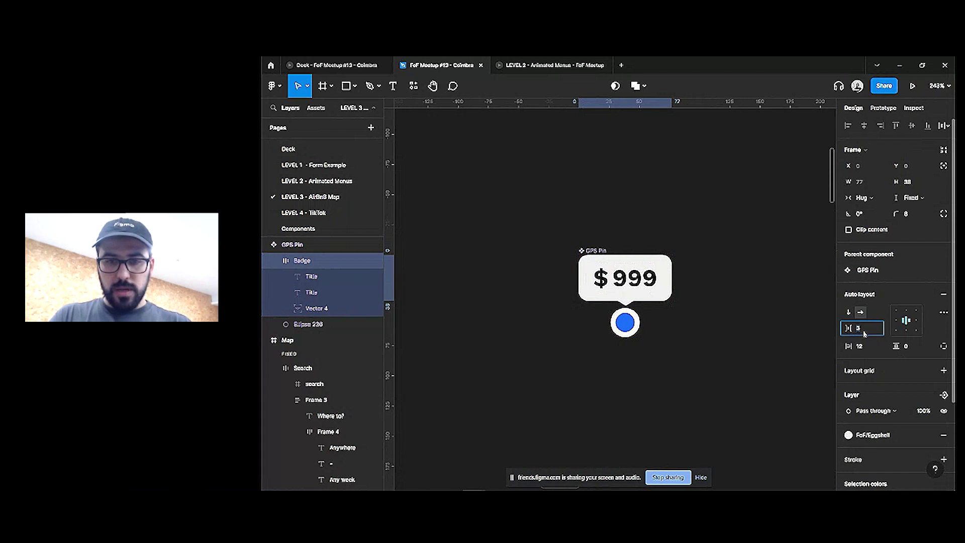
key("Down")
left_click(733, 325)
Bind the 999 text to a new text component property named Price
scroll(619, 317, "right", 3)
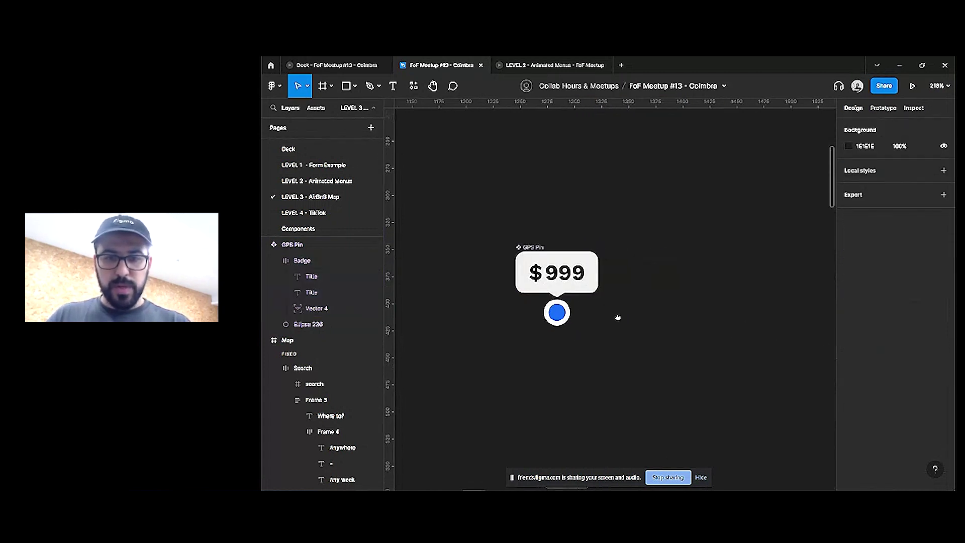
left_click(312, 292)
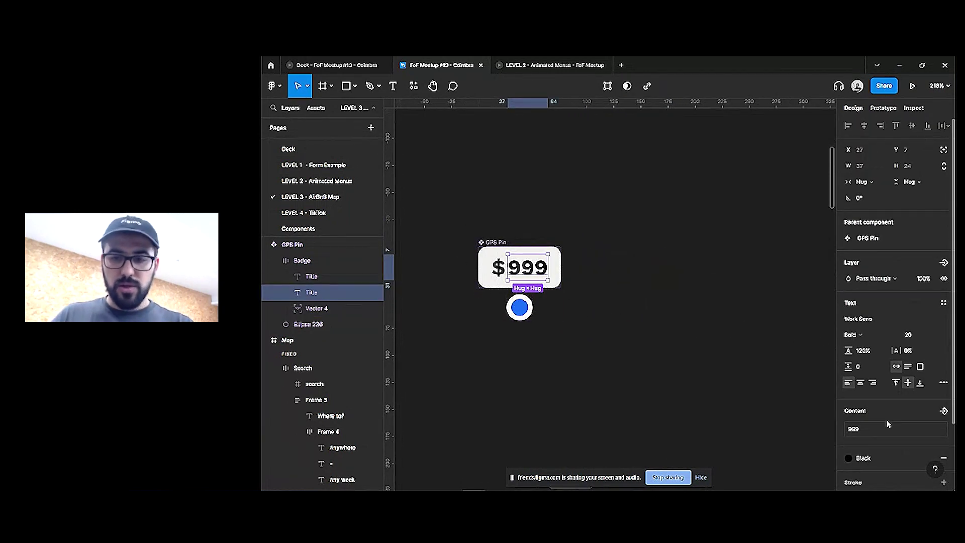
scroll(904, 392, "down", 2)
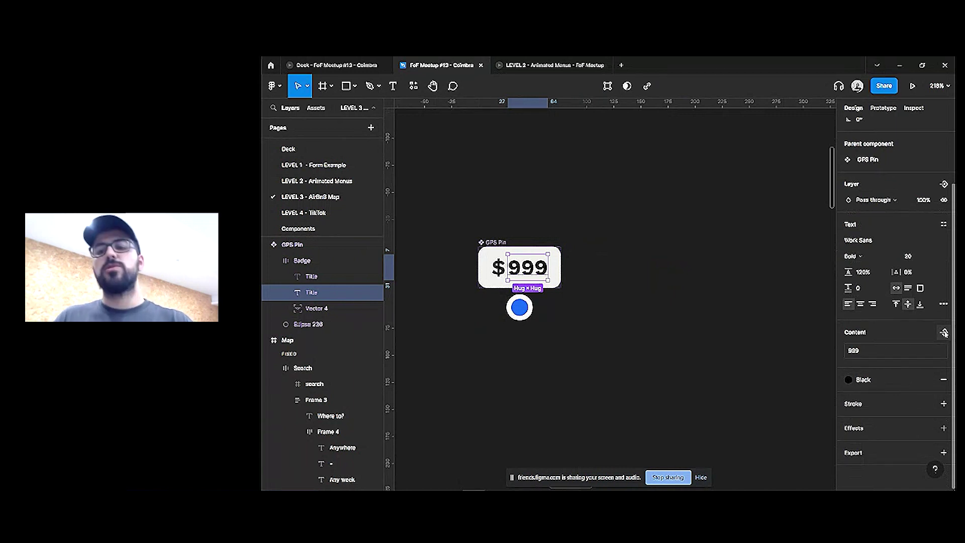
left_click(944, 333)
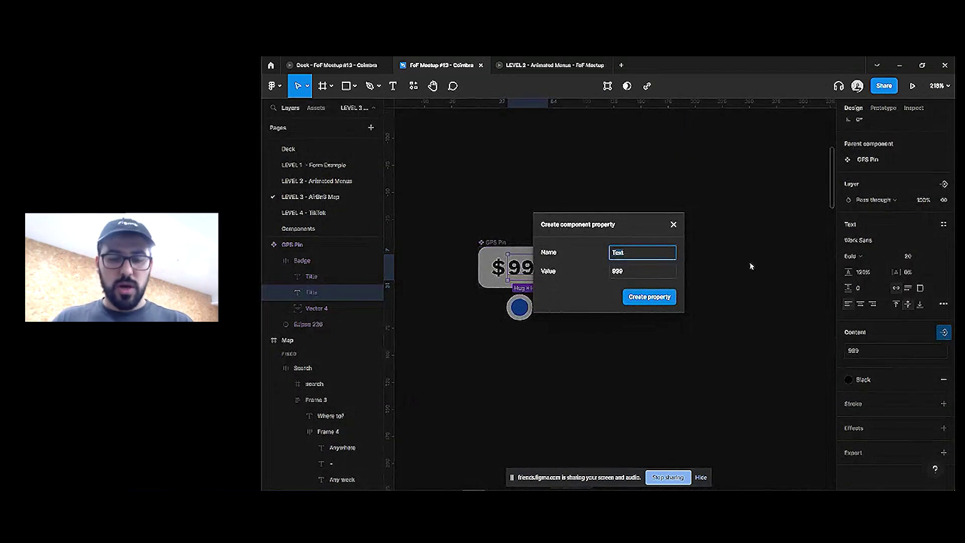
type("Pric")
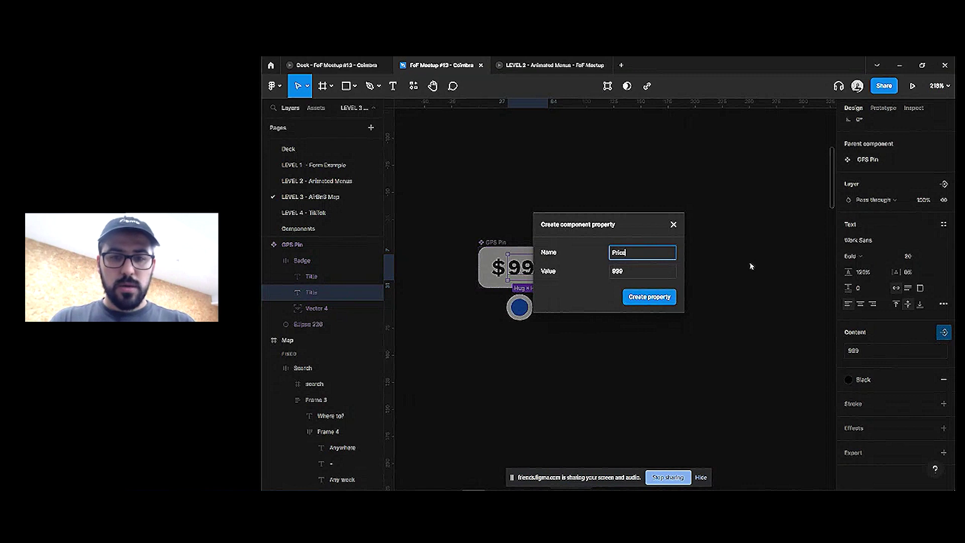
type("e")
key("Return")
left_click(574, 248)
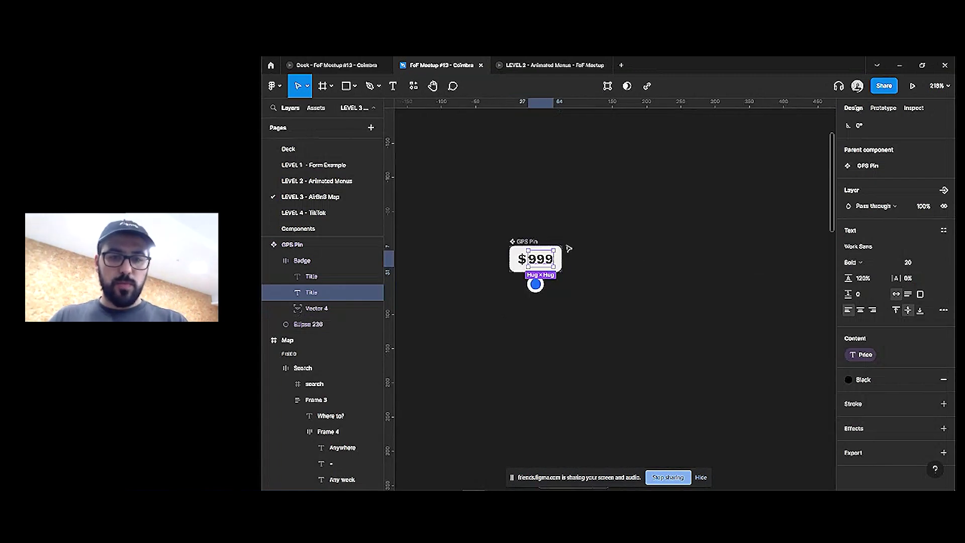
scroll(548, 241, "down", 10)
Place GPS Pin instances inside the Map frame and set one pin's Price to 120
left_click_drag(544, 242, 564, 185)
left_click_drag(759, 284, 686, 449)
key("ctrl+d")
scroll(690, 402, "down", 1)
scroll(691, 402, "down", 1)
left_click_drag(690, 402, 812, 297)
scroll(812, 296, "right", 5)
scroll(812, 297, "up", 2)
left_click_drag(617, 347, 647, 173)
left_click(915, 313)
type("120")
Set the top pin's Price to 500 and the bottom pin's Price to 200
left_click(513, 176)
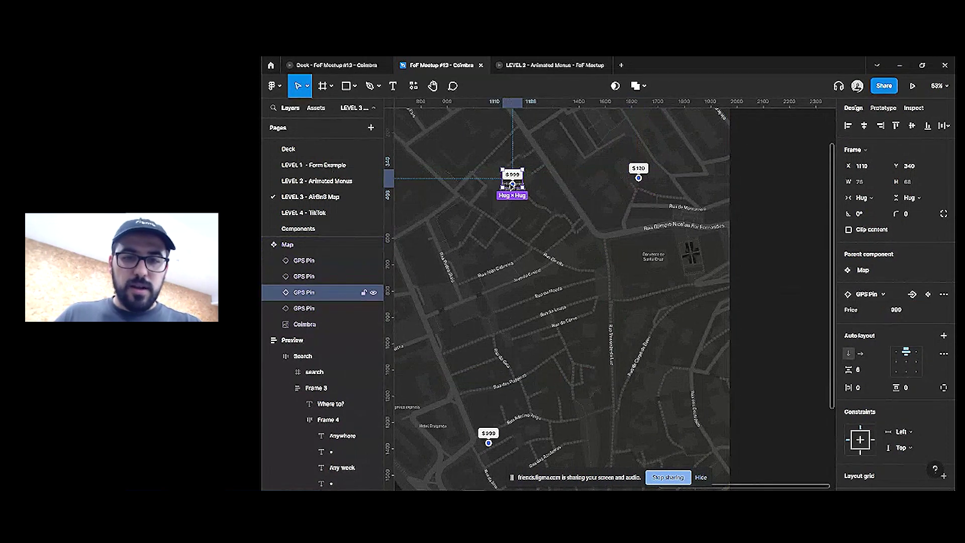
scroll(512, 176, "left", 5)
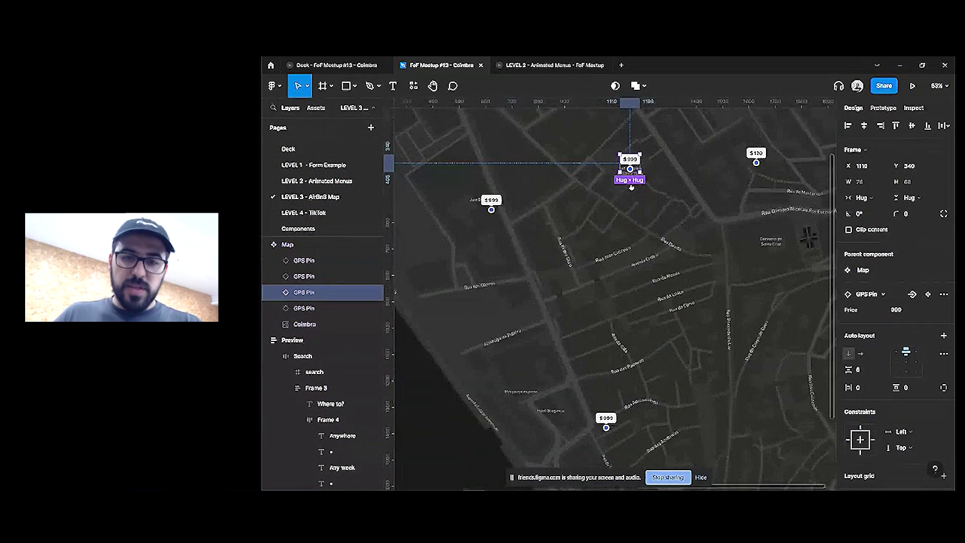
left_click(901, 313)
type("500")
key("Return")
key("shift+Tab")
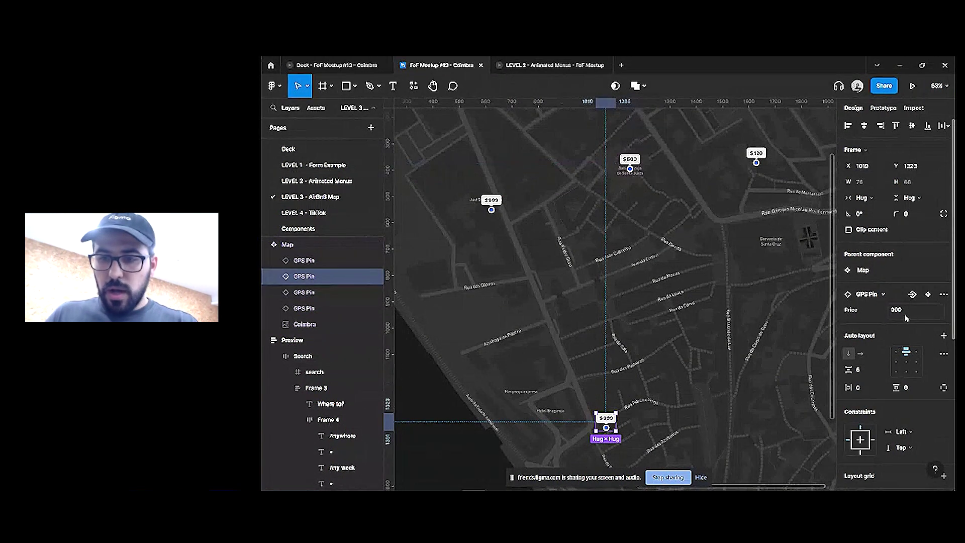
left_click(907, 316)
type("200")
key("Return")
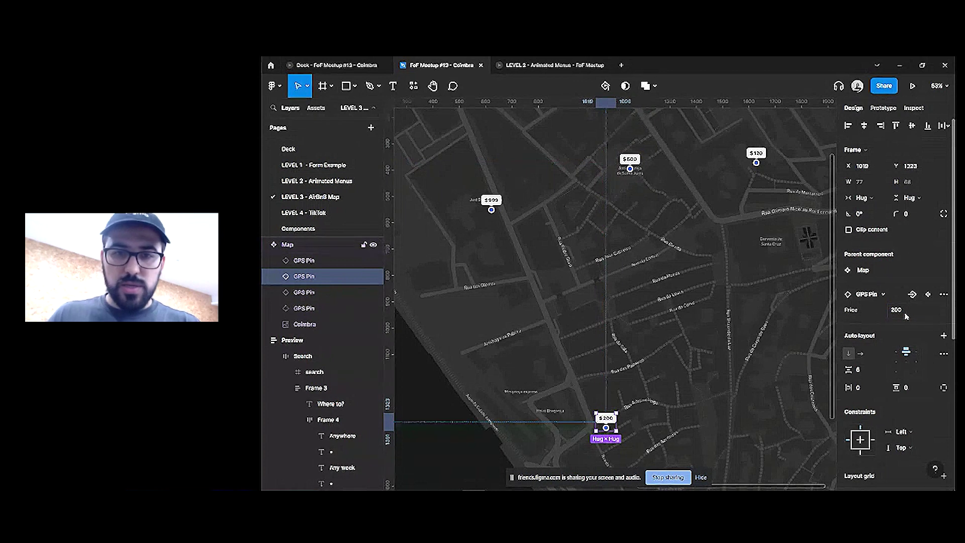
Set the left pin's Price to 750 and add more pin copies across the map
left_click(502, 206)
left_click(502, 206)
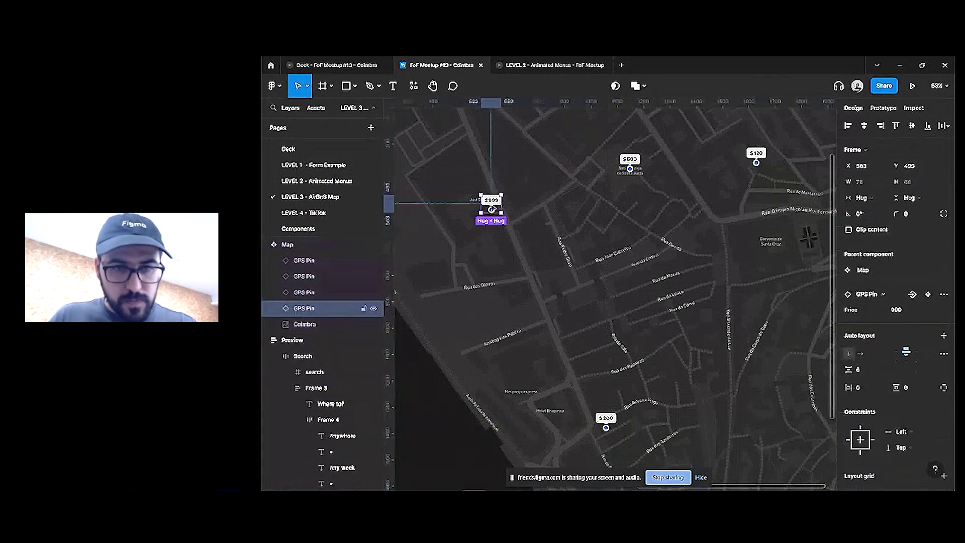
left_click(900, 310)
type("750")
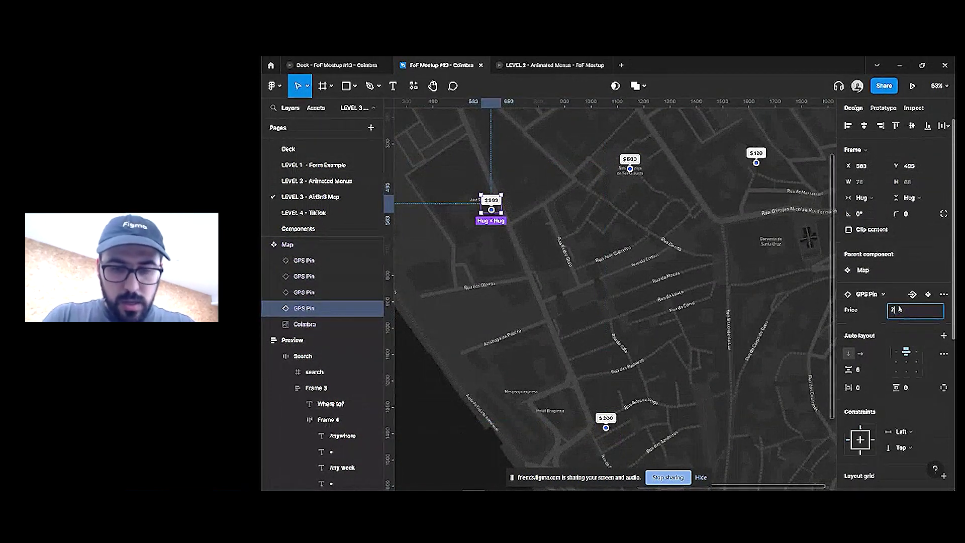
key("Return")
scroll(584, 253, "down", 3)
left_click_drag(536, 231, 653, 304)
left_click_drag(647, 210, 677, 411)
left_click_drag(733, 194, 753, 392)
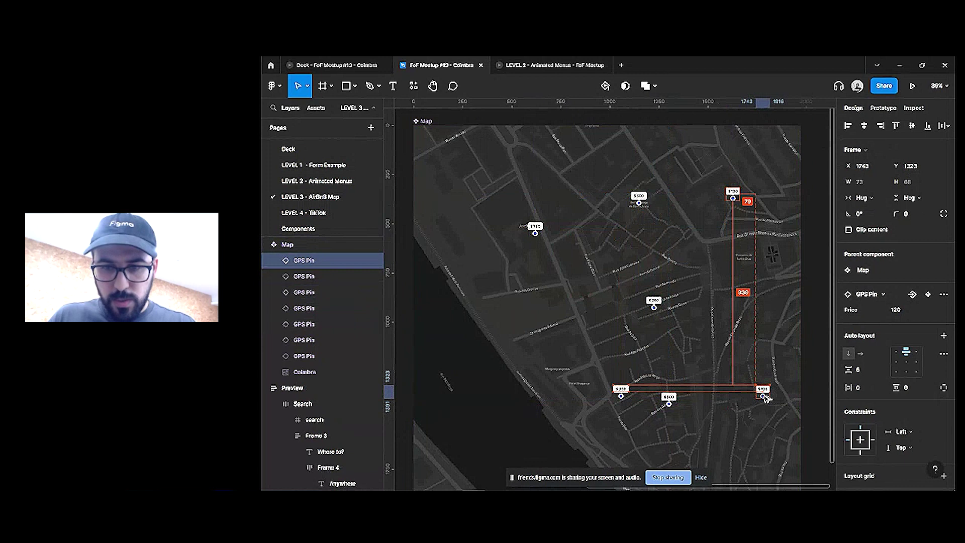
Delete the static map image from the REFERENCE Map screen
scroll(749, 392, "down", 2)
scroll(693, 439, "down", 3)
scroll(655, 280, "left", 5)
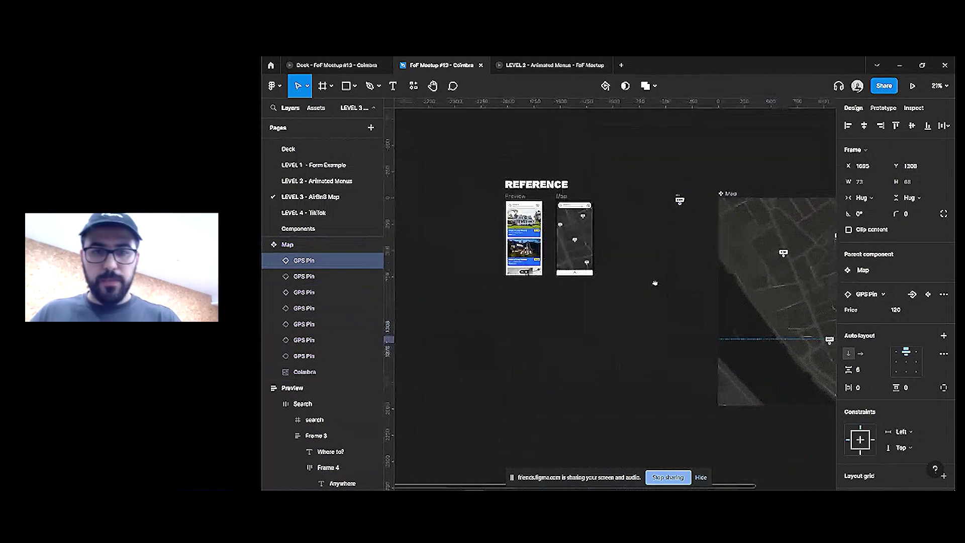
scroll(632, 276, "up", 3)
left_click(611, 300)
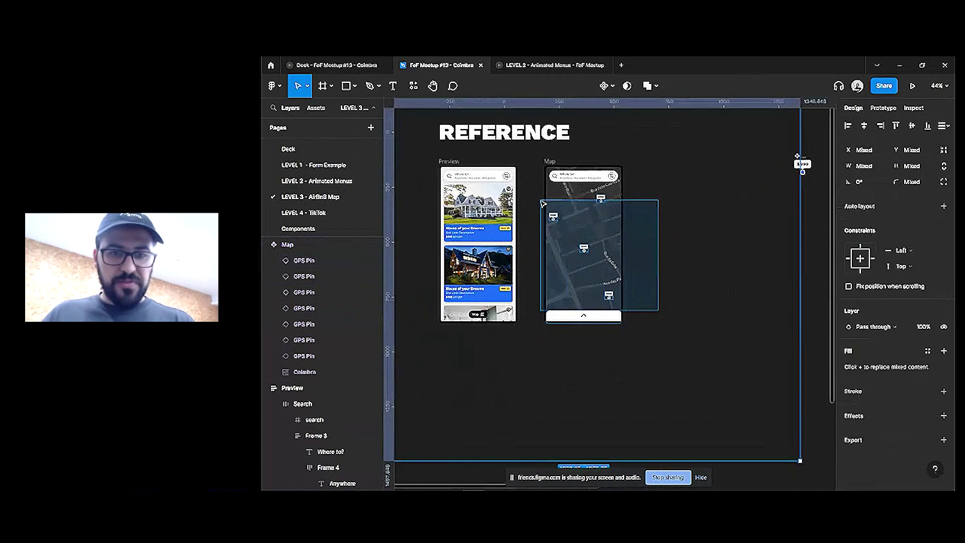
left_click(612, 300)
key("Delete")
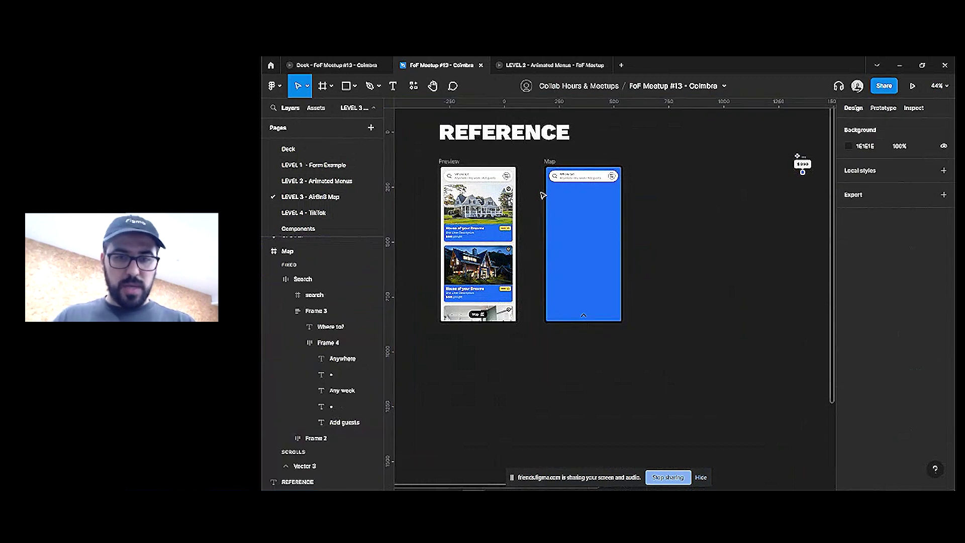
Copy the Map component and paste an instance into the emptied screen
scroll(672, 278, "down", 2)
scroll(672, 278, "right", 5)
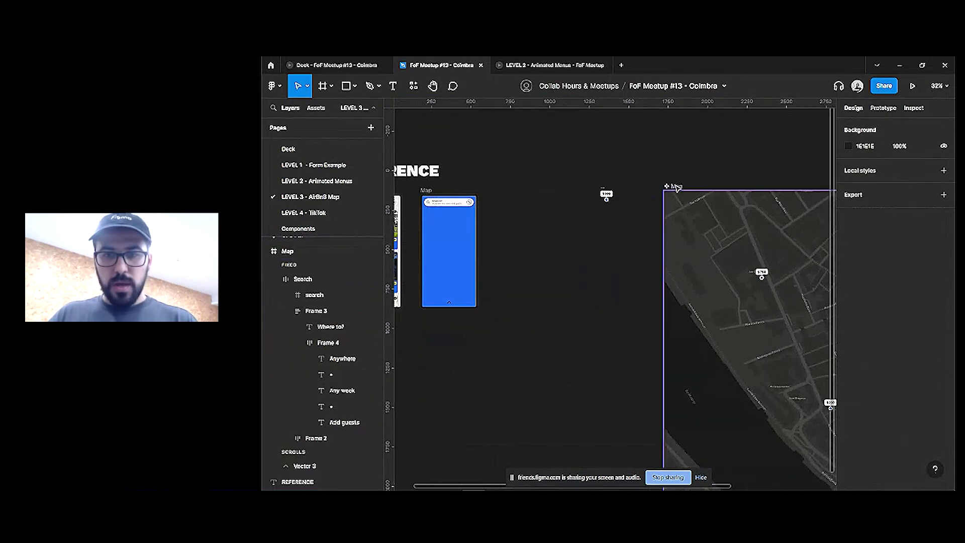
left_click(676, 187)
key("ctrl+c")
left_click(453, 231)
key("ctrl+v")
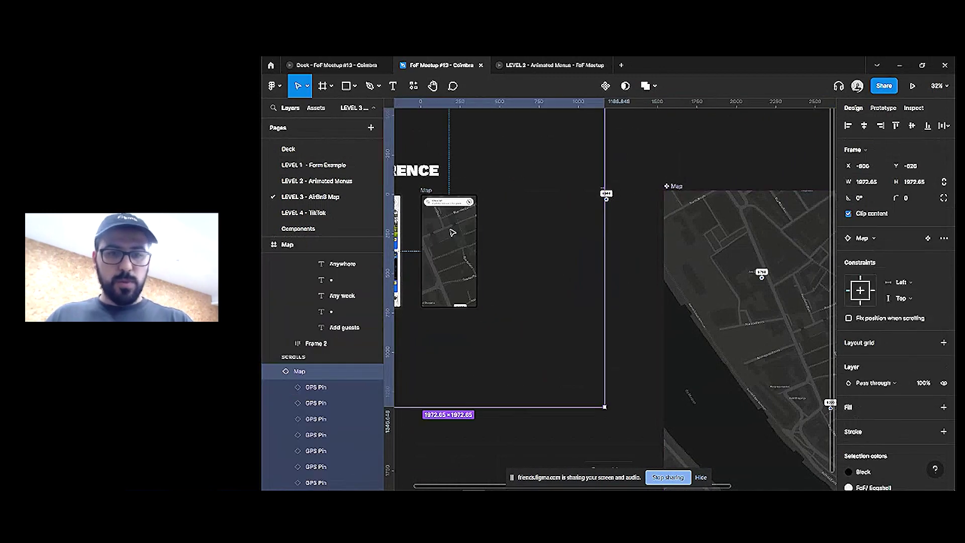
Resize the pasted map to fit the screen at 359×721
scroll(519, 233, "left", 1)
left_click_drag(519, 233, 674, 234)
left_click_drag(781, 251, 652, 250)
scroll(633, 201, "up", 3)
left_click_drag(610, 147, 612, 249)
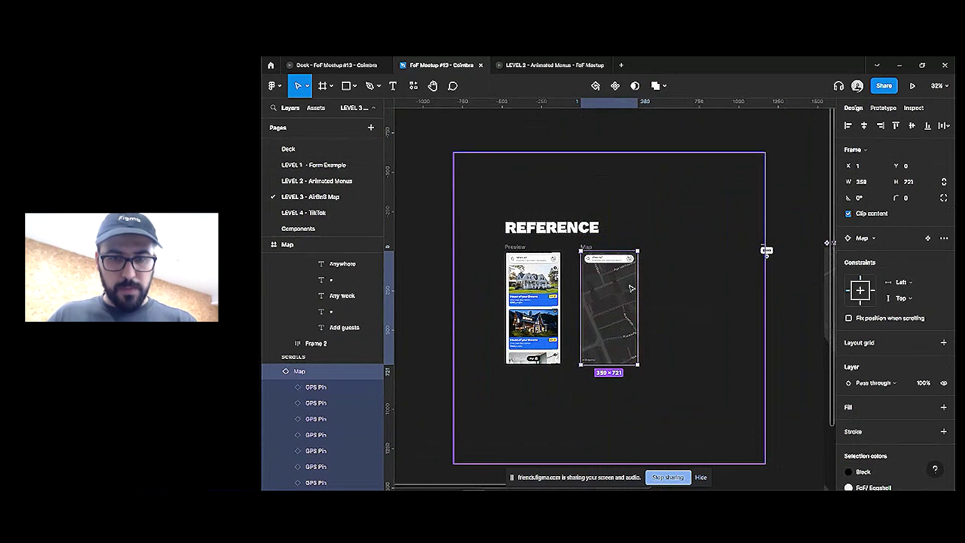
Send the Map instance behind the screen's other layers, beneath the search bar
scroll(637, 306, "up", 1)
left_click(705, 318)
scroll(705, 318, "down", 1)
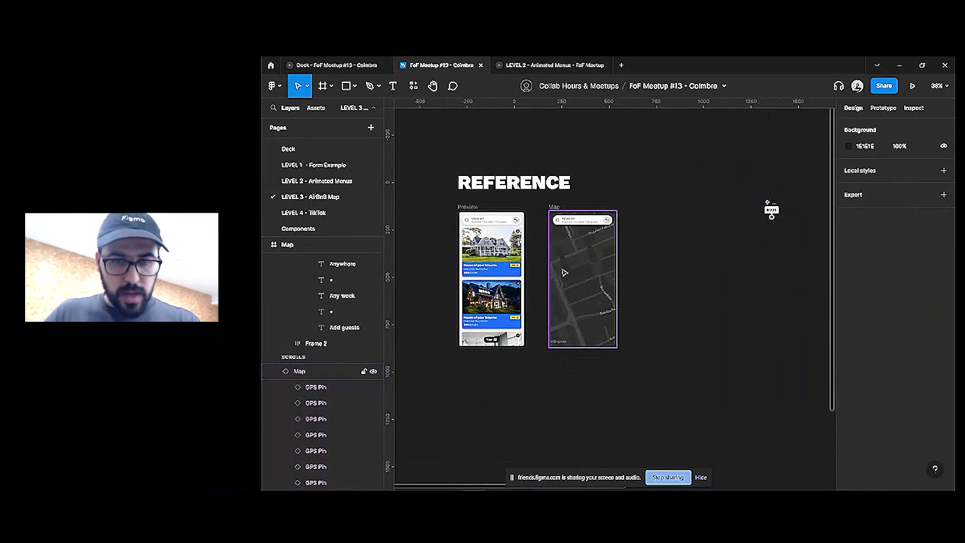
double_click(573, 270)
key("Return")
key("Escape")
key("Escape")
left_click(591, 271)
right_click(587, 271)
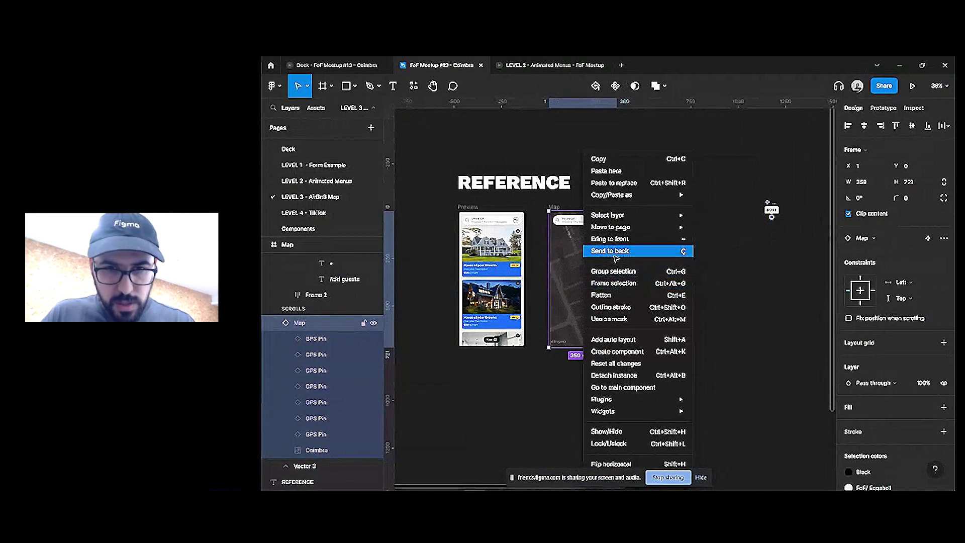
left_click(641, 250)
scroll(580, 334, "up", 5)
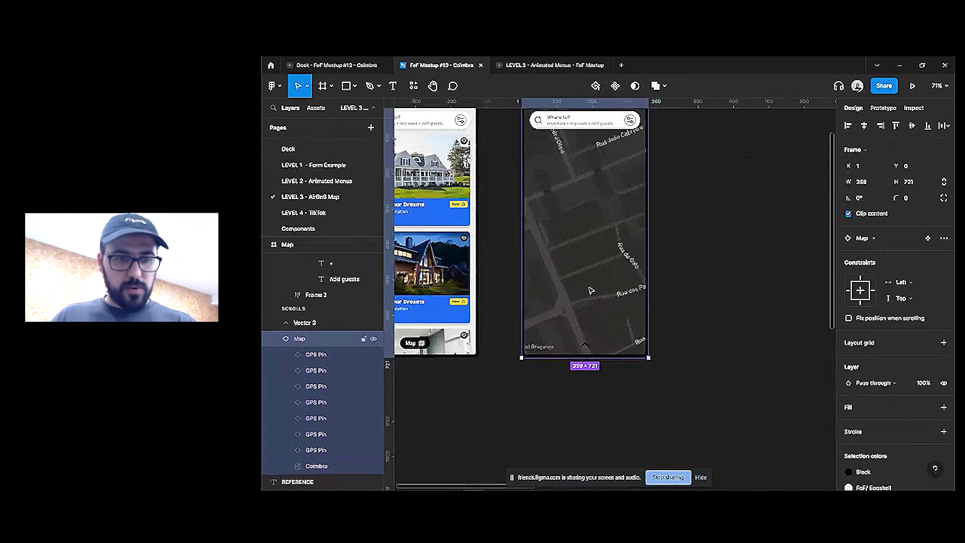
left_click(305, 322)
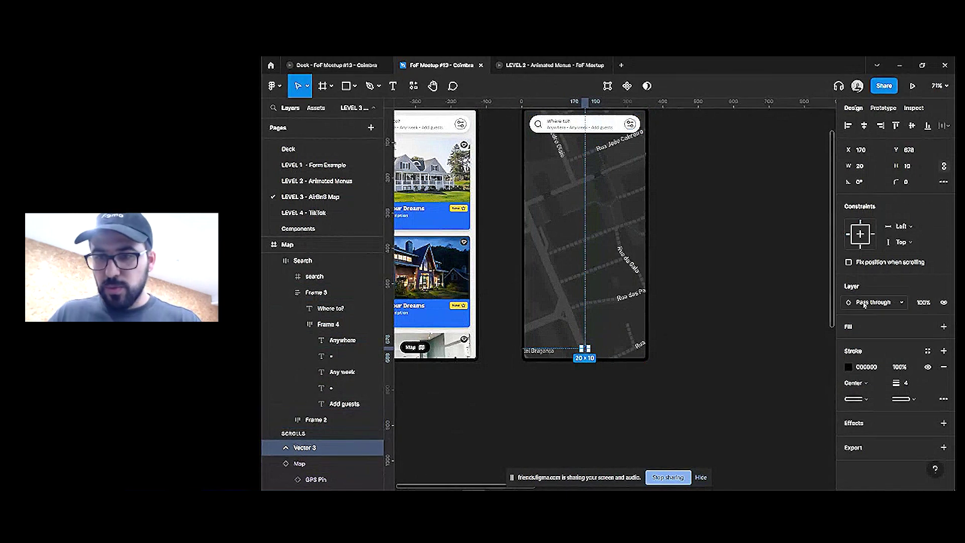
left_click(737, 289)
scroll(589, 266, "up", 2)
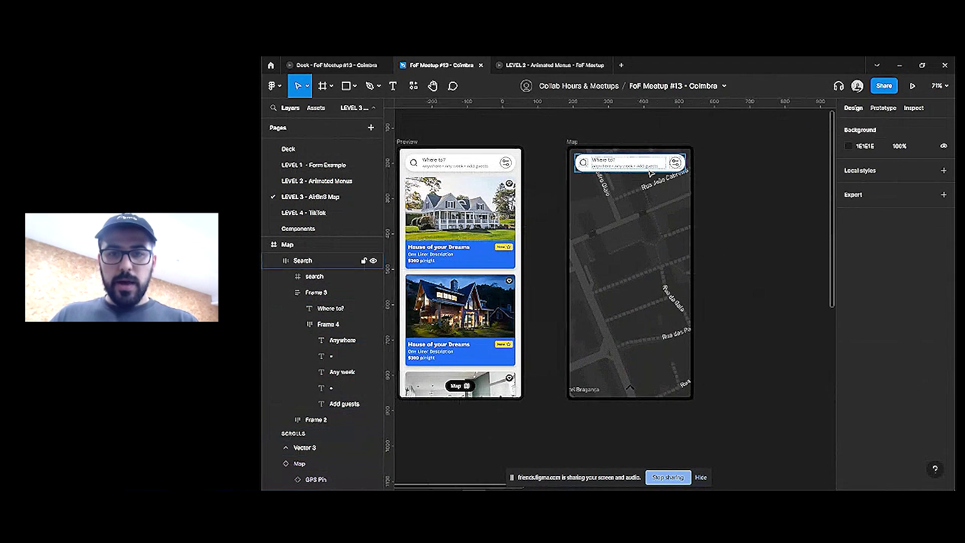
Constrain the bottom chevron to Center horizontally and Bottom vertically
left_click(303, 260)
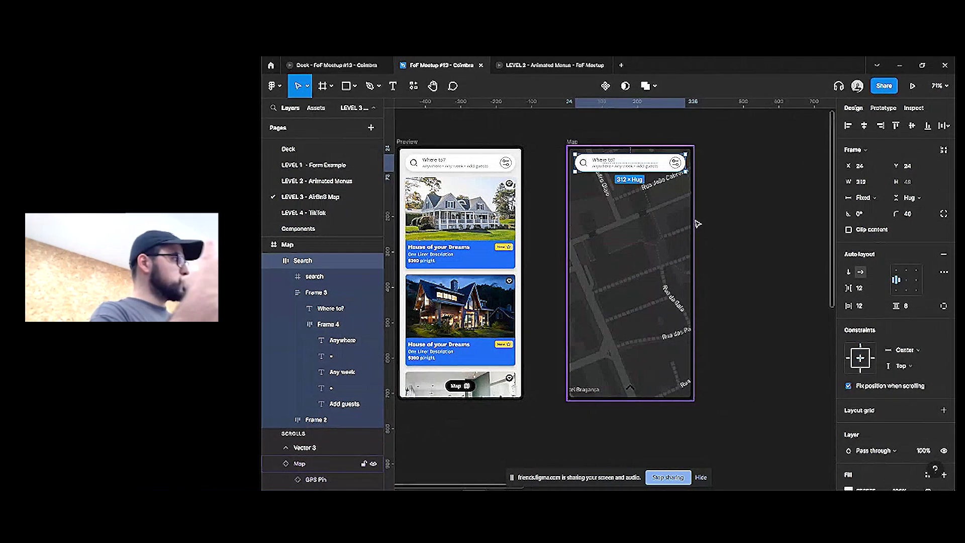
scroll(890, 314, "down", 3)
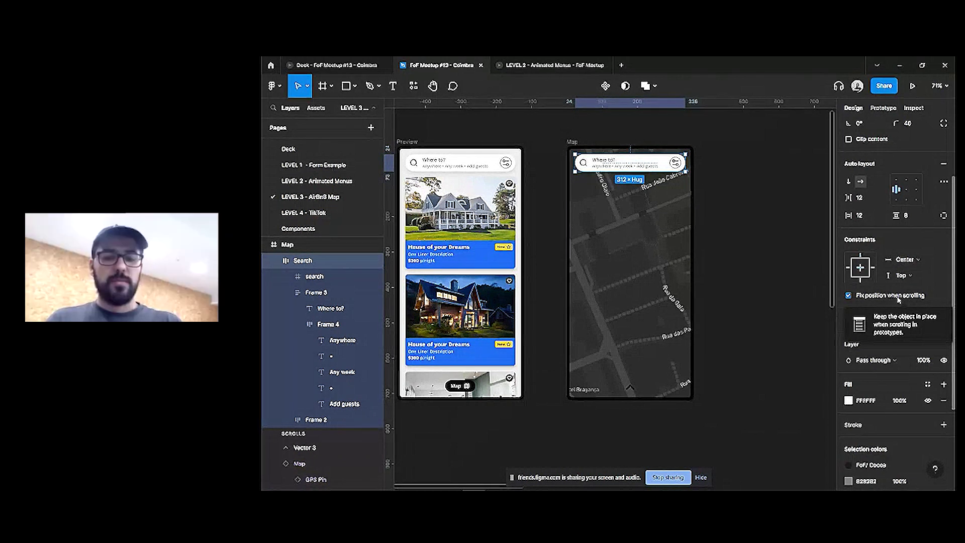
left_click(630, 387)
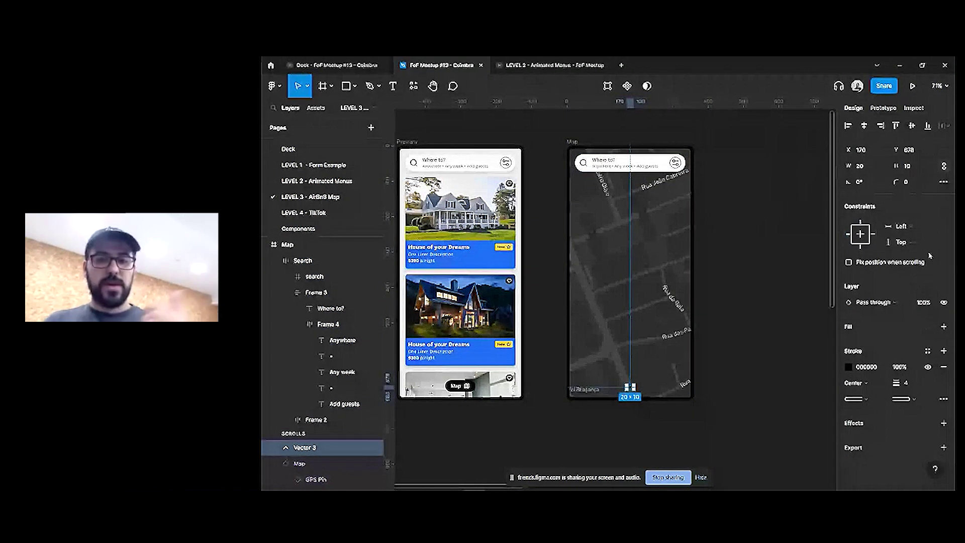
left_click(911, 248)
left_click(912, 254)
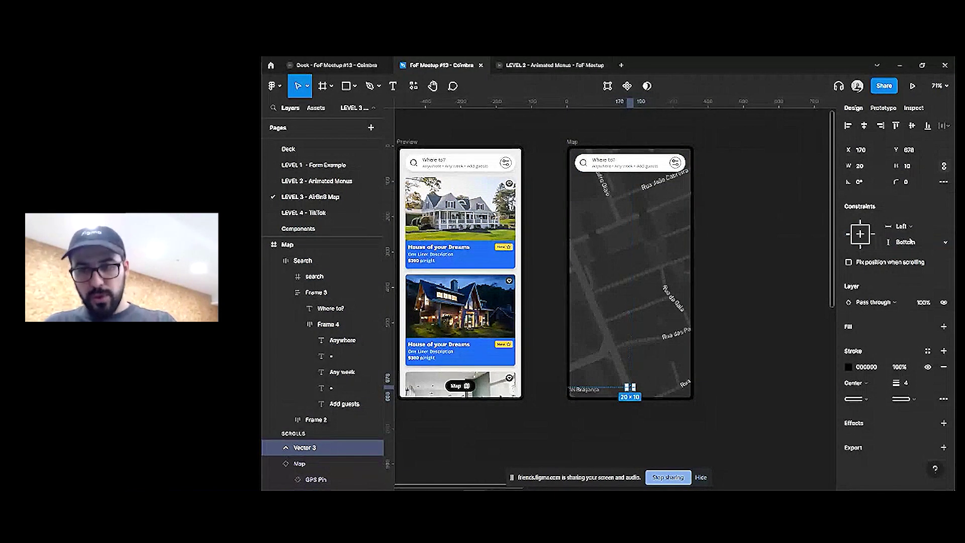
left_click(901, 226)
left_click(905, 262)
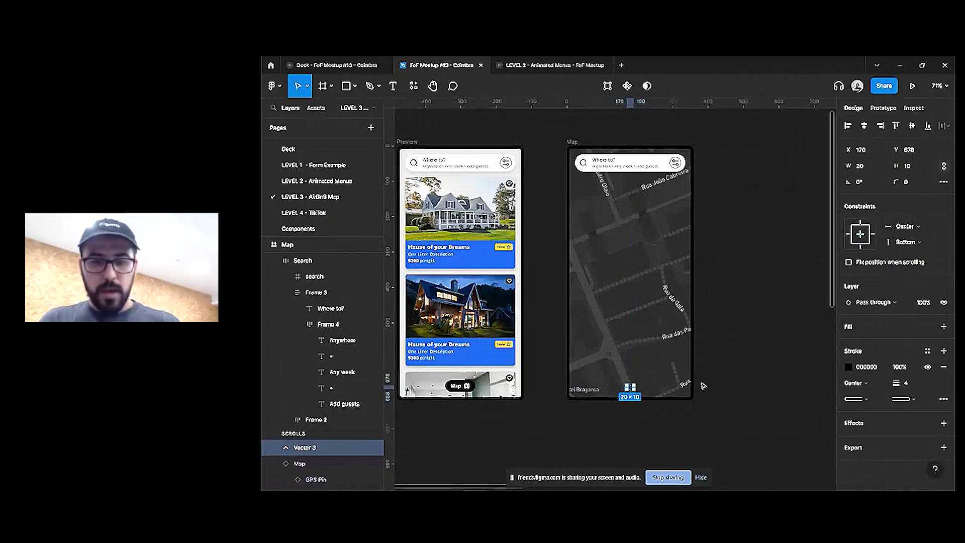
Wrap the chevron in a white-filled auto-layout bar stretched to 360×50
key("shift+a")
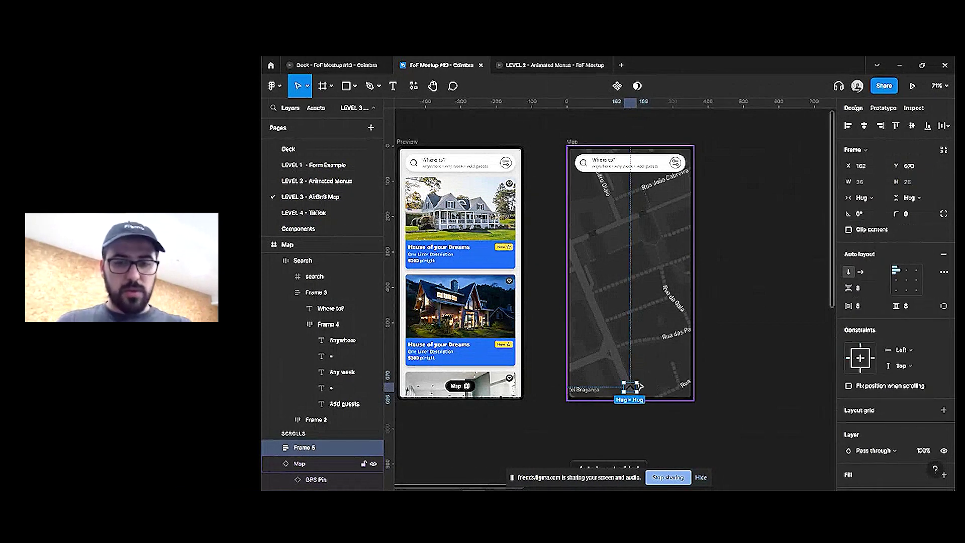
scroll(945, 402, "down", 3)
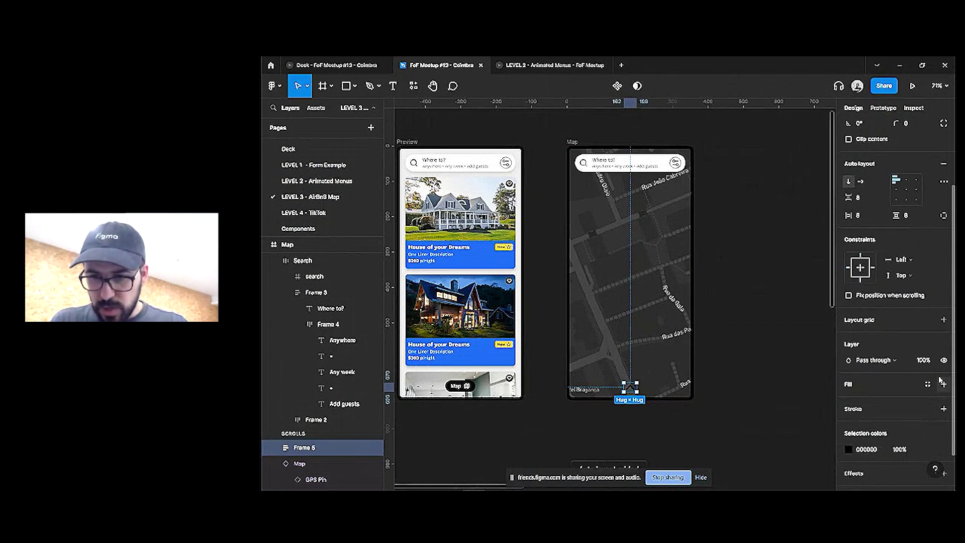
left_click(945, 385)
left_click_drag(637, 387, 659, 401)
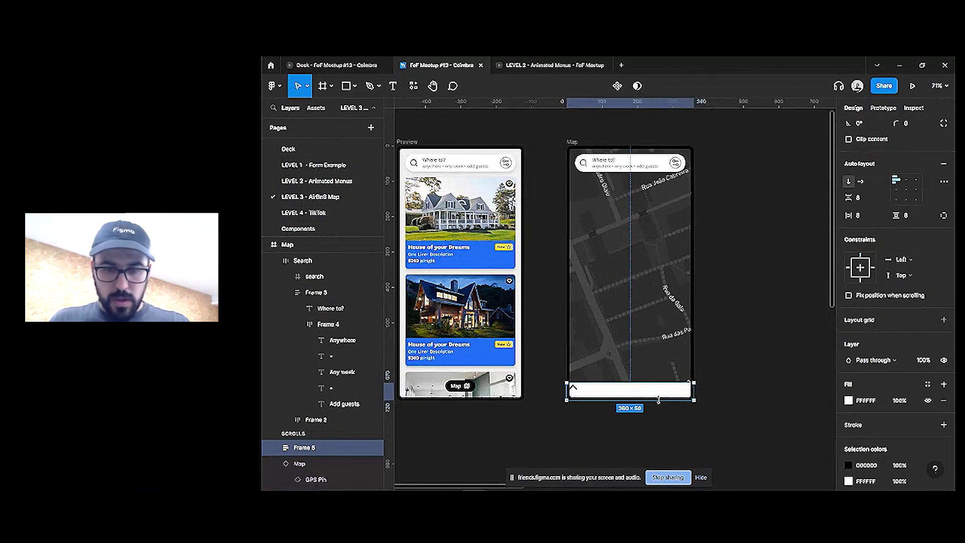
Centre the chevron in the bar and pin the bar Center/Bottom
left_click(903, 276)
left_click(906, 189)
left_click(903, 276)
left_click(906, 287)
left_click(901, 260)
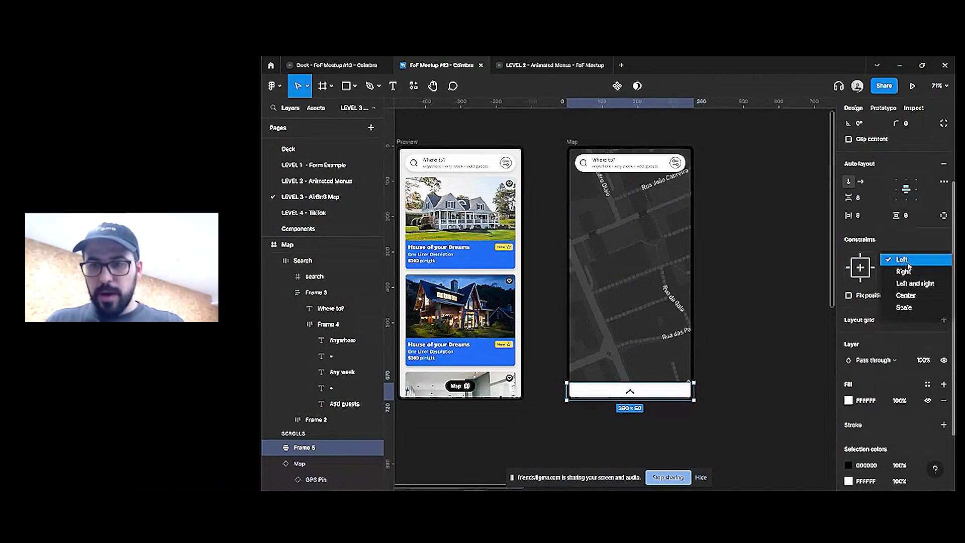
left_click(905, 296)
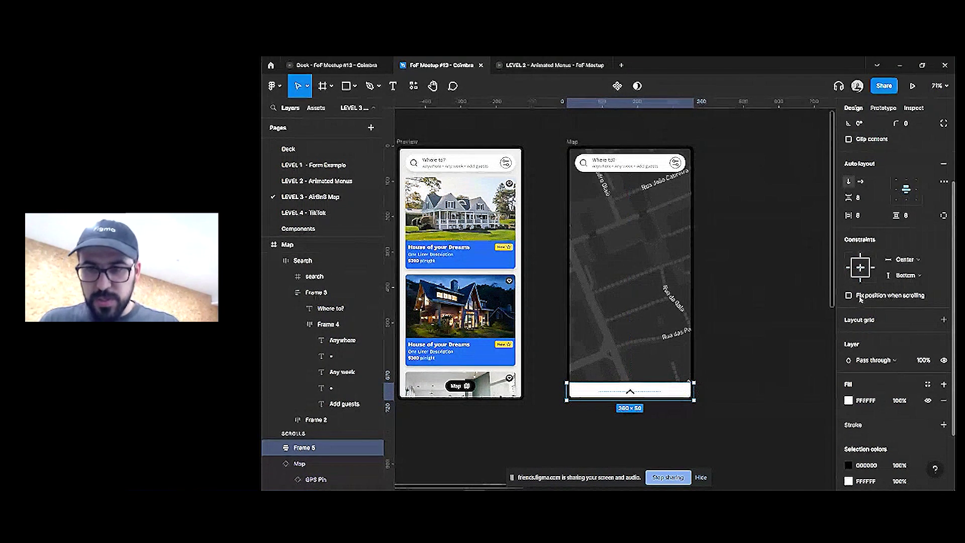
left_click(733, 340)
left_click(572, 142)
Test the bottom bar by stretching the screen, then present the Map screen prototype
scroll(639, 301, "down", 3)
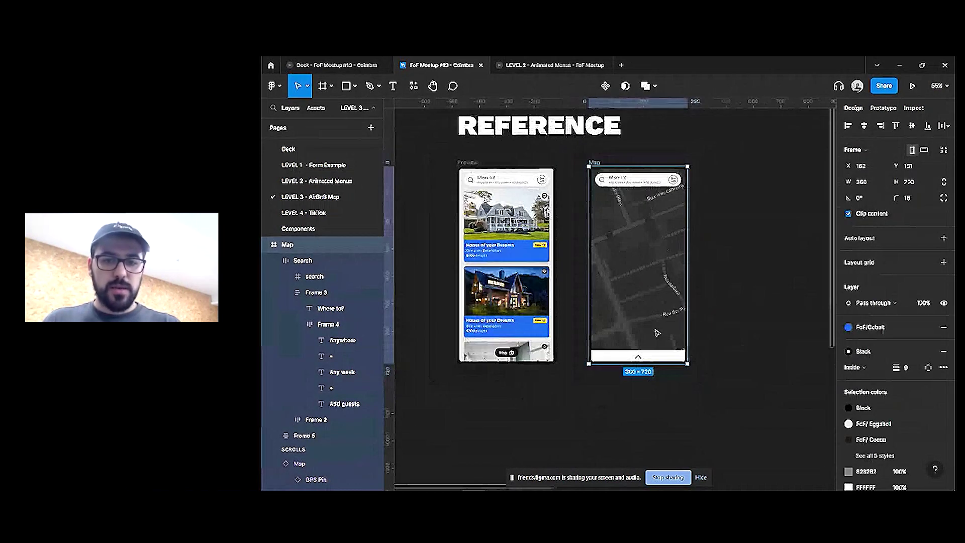
mouse_move(650, 364)
left_mouse_down()
mouse_move(650, 473)
mouse_move(646, 350)
left_mouse_up()
left_click(735, 323)
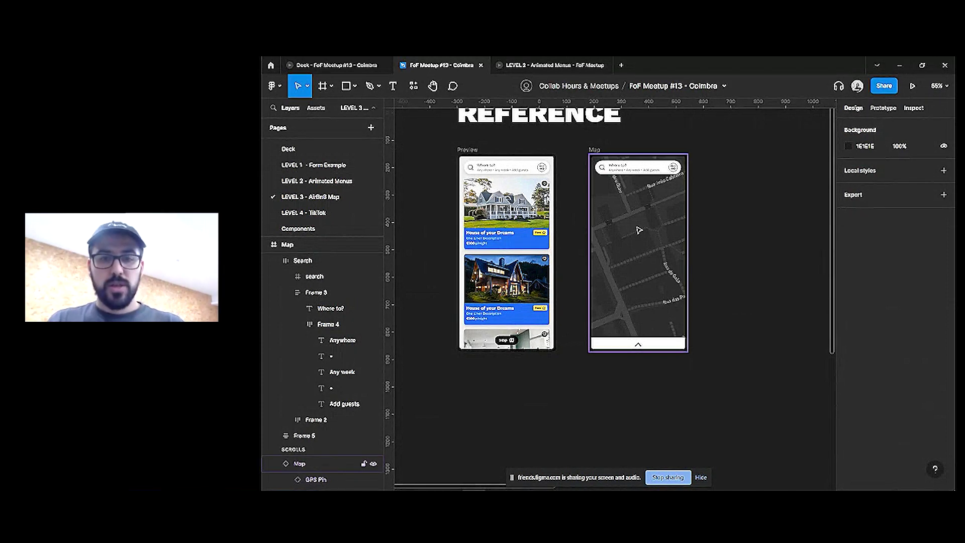
left_click(640, 231)
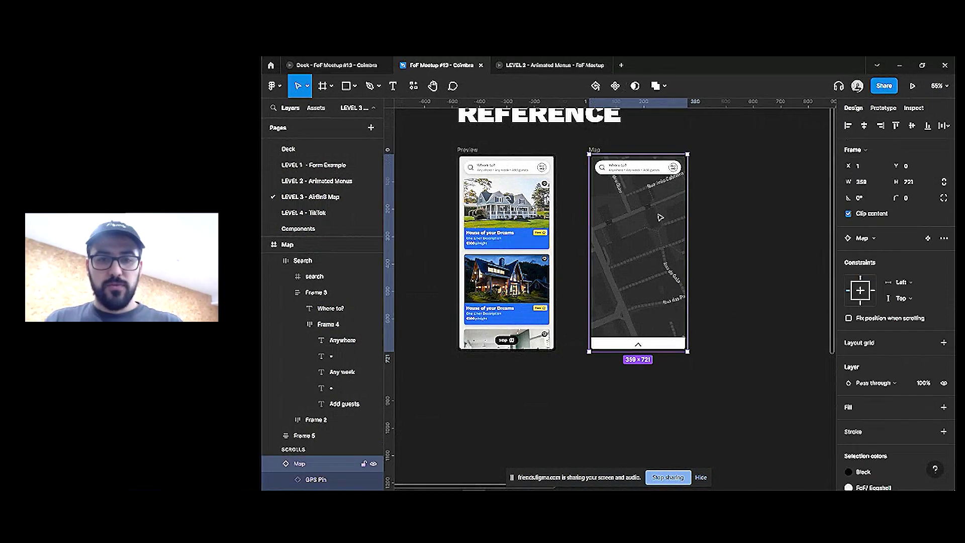
left_click(913, 89)
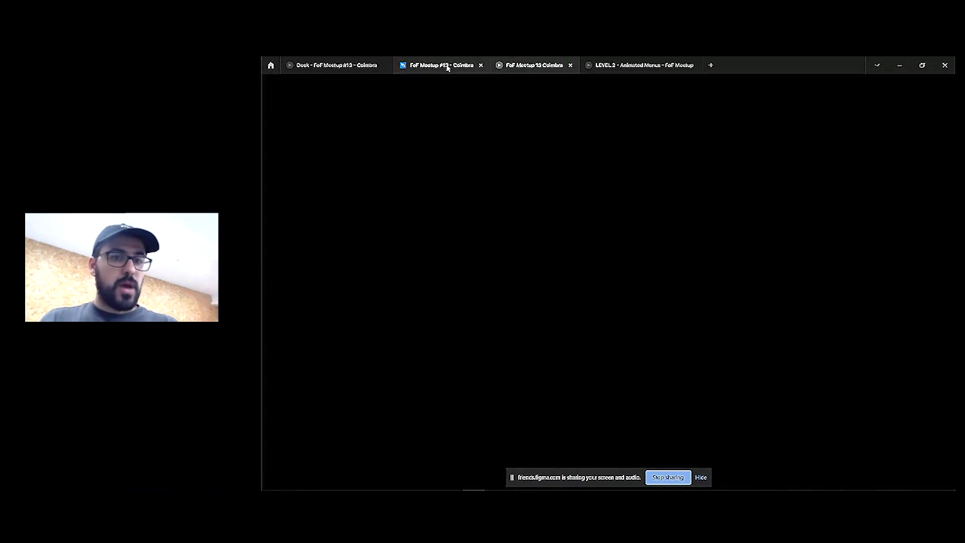
Set the Map component's overflow scrolling to Horizontal and vertical scrolling
left_click(451, 68)
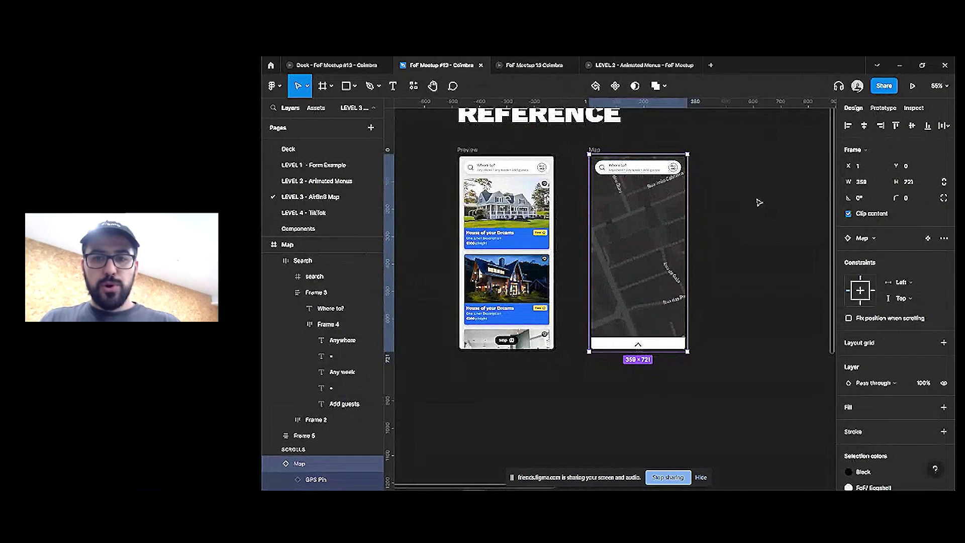
scroll(627, 222, "up", 3)
scroll(627, 222, "down", 3)
left_click(521, 146)
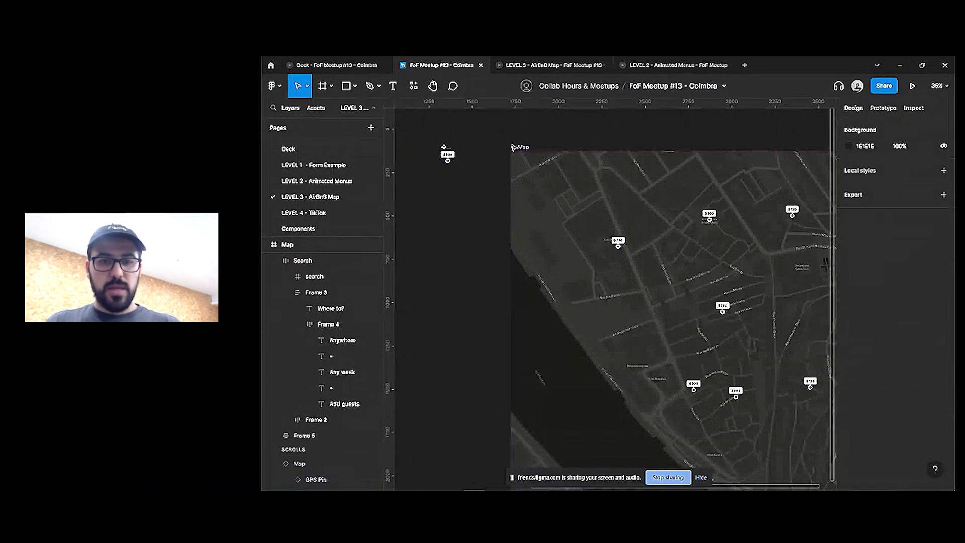
left_click(883, 108)
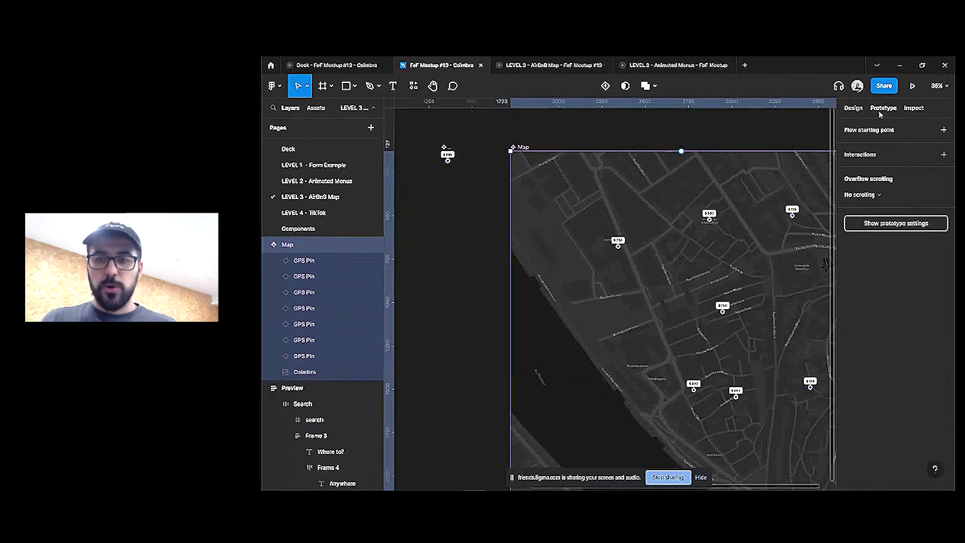
left_click(877, 196)
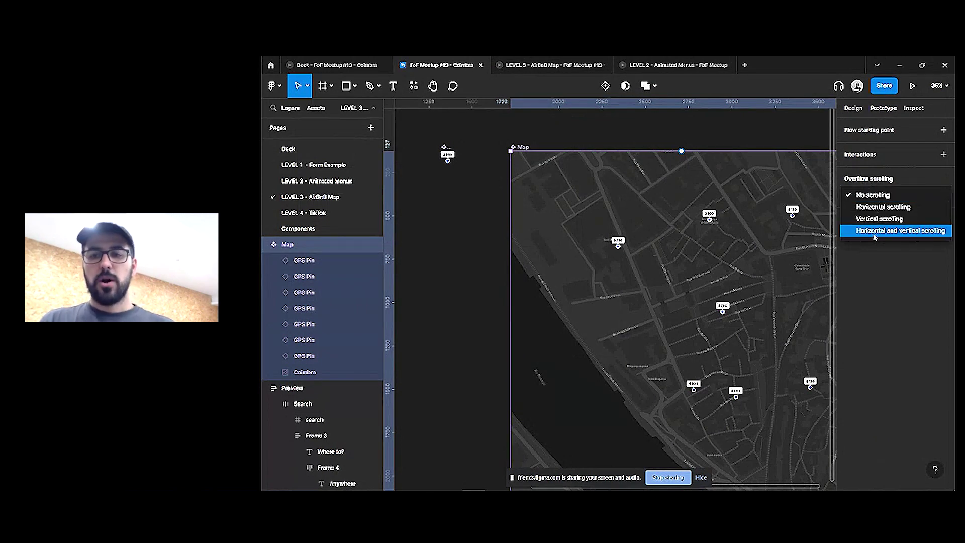
left_click(876, 232)
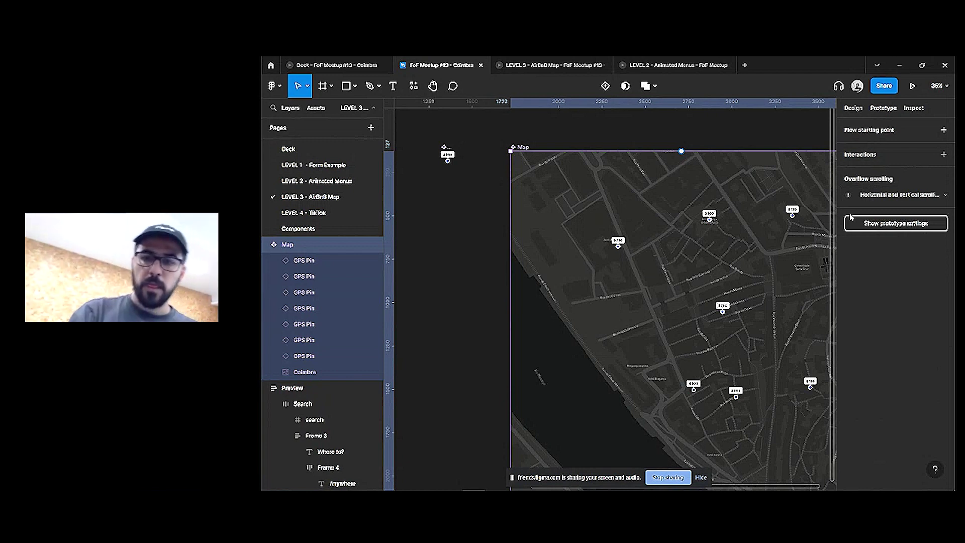
View the running map prototype, then select every layer inside the Map frame
left_click(519, 72)
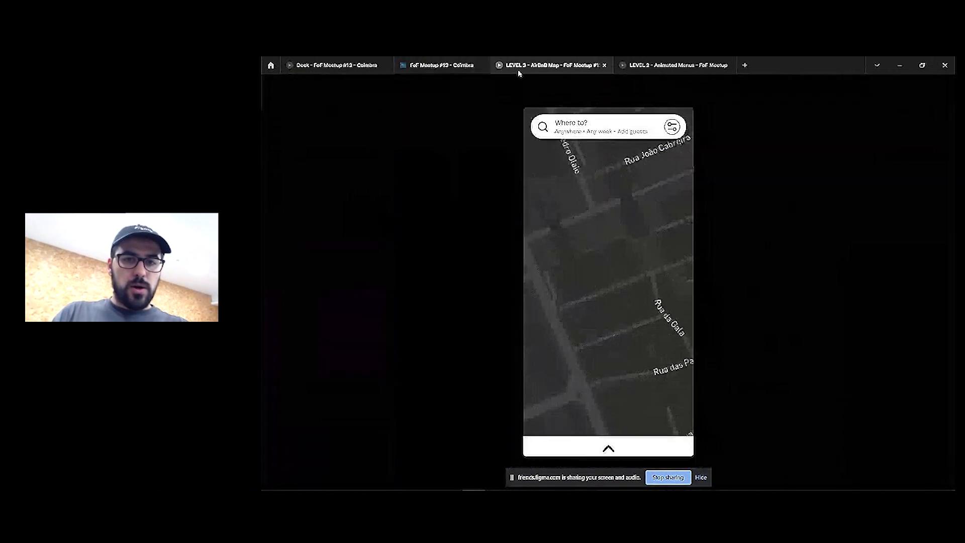
scroll(578, 271, "down", 5)
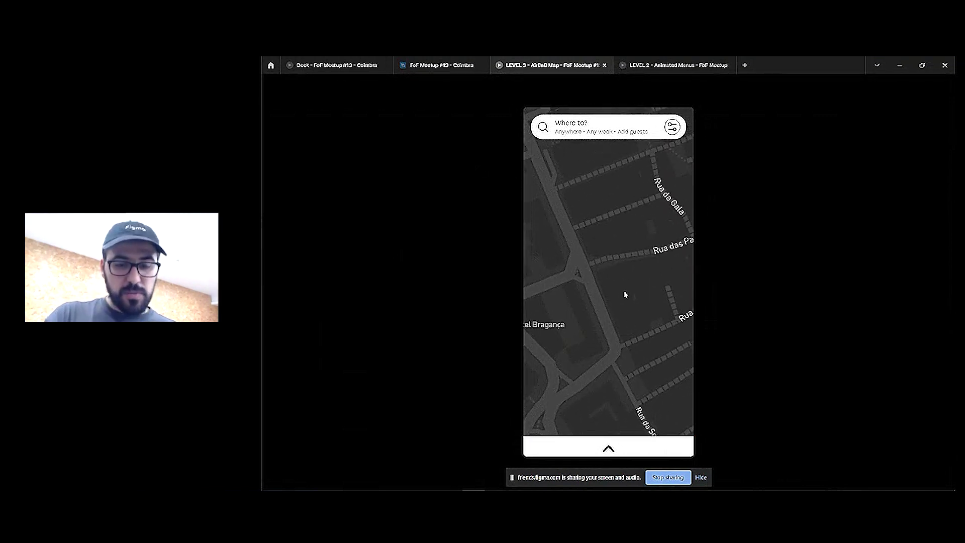
left_click(441, 65)
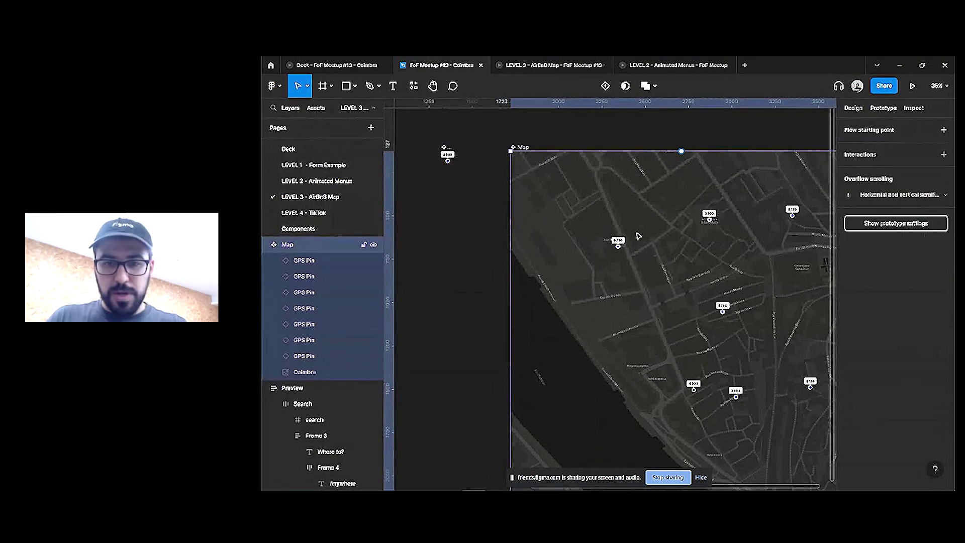
left_click(619, 243)
key("ctrl+a")
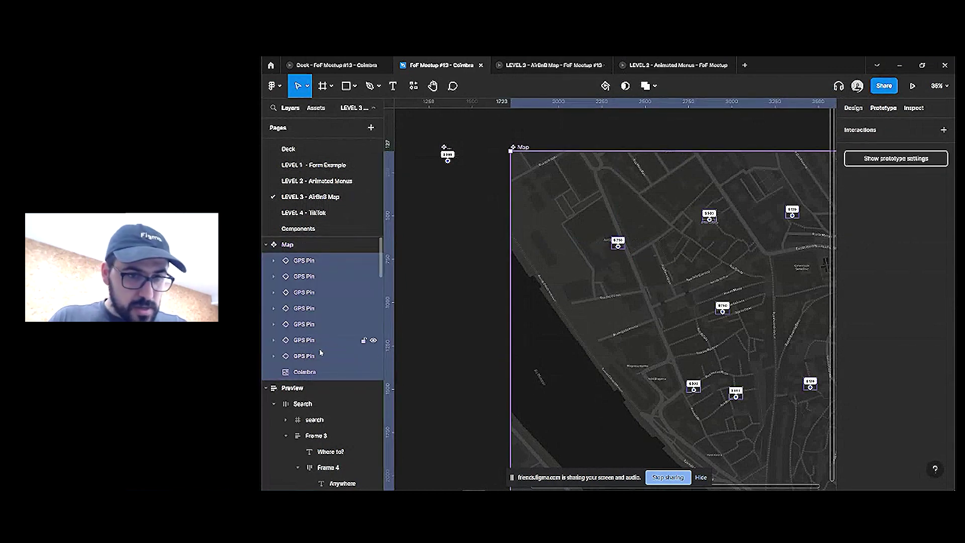
Reload the map prototype tab and return to the editor zoomed out
left_click(528, 64)
right_click(526, 65)
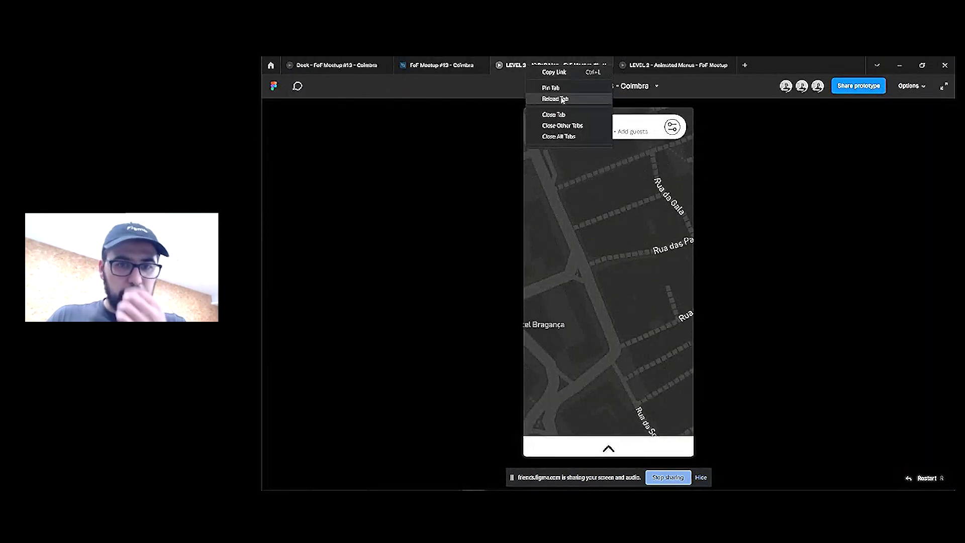
left_click(553, 100)
left_click(460, 67)
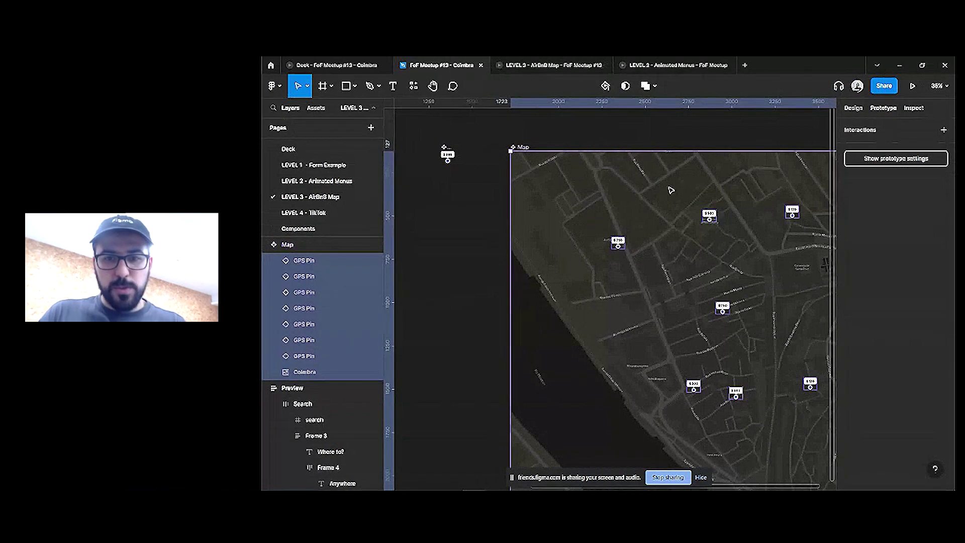
scroll(669, 201, "down", 3)
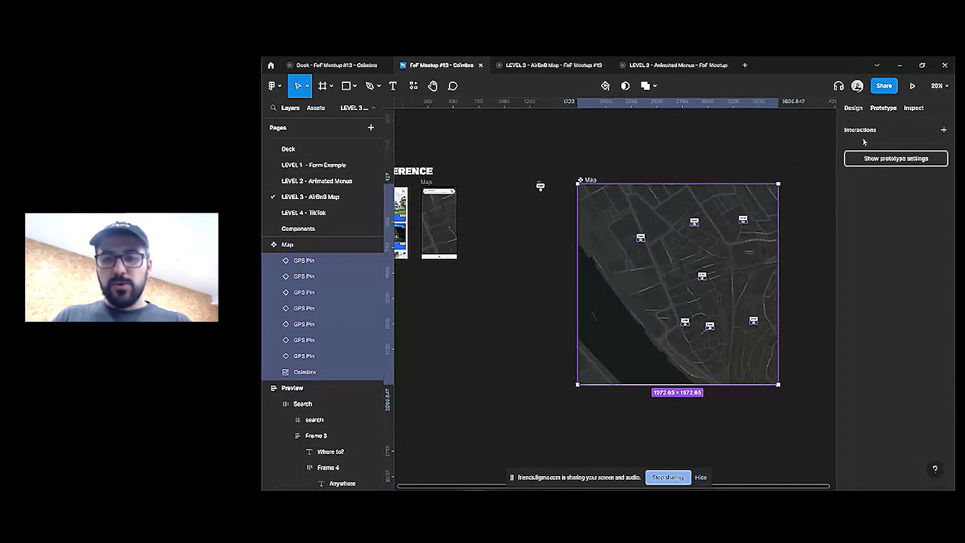
Set the seven GPS Pins' constraints to Center both ways and preview them in the prototype
left_click(853, 108)
key("Return")
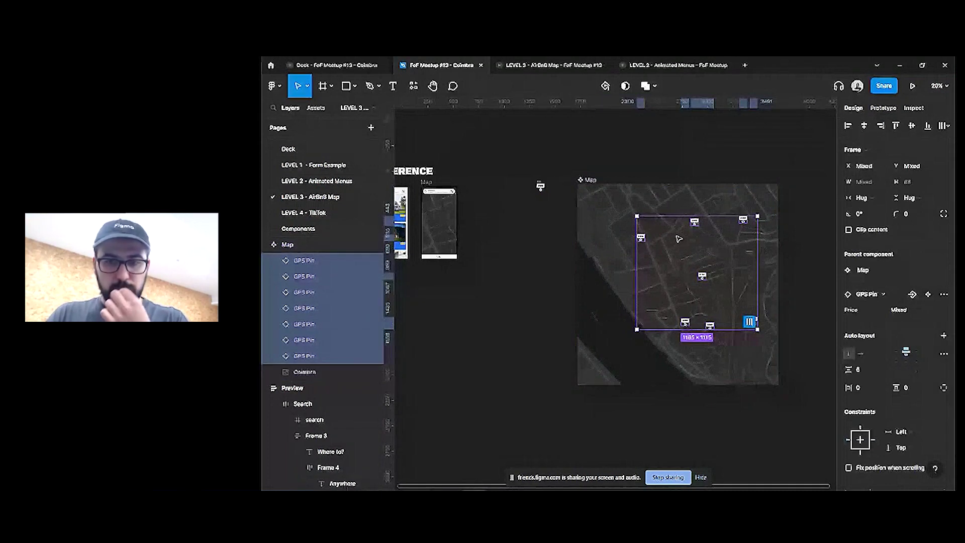
scroll(899, 286, "down", 3)
left_click(902, 341)
left_click(904, 377)
left_click(902, 357)
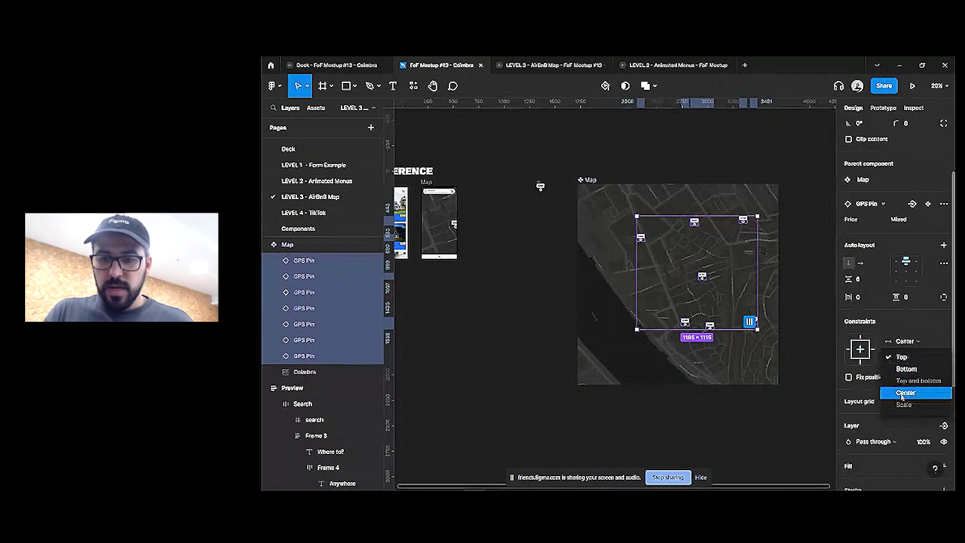
left_click(906, 392)
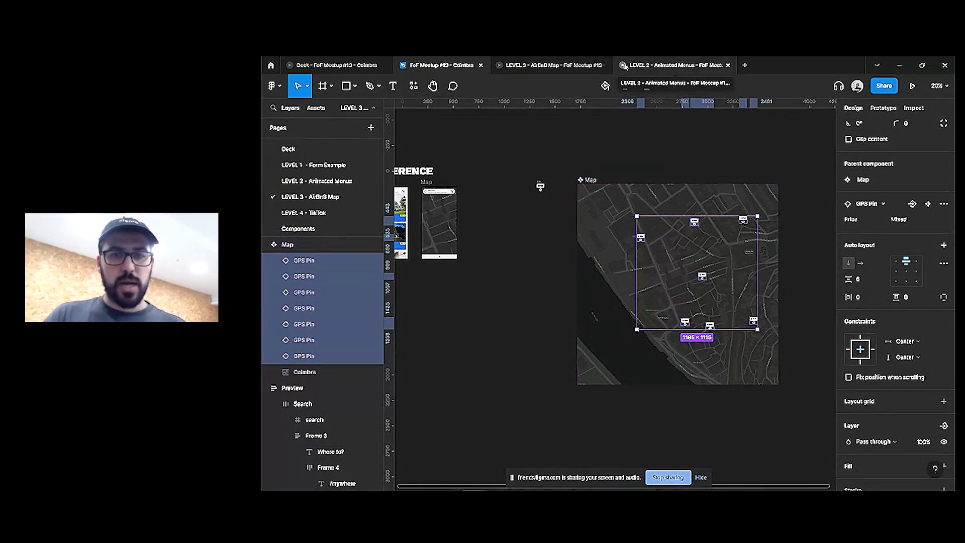
left_click(534, 72)
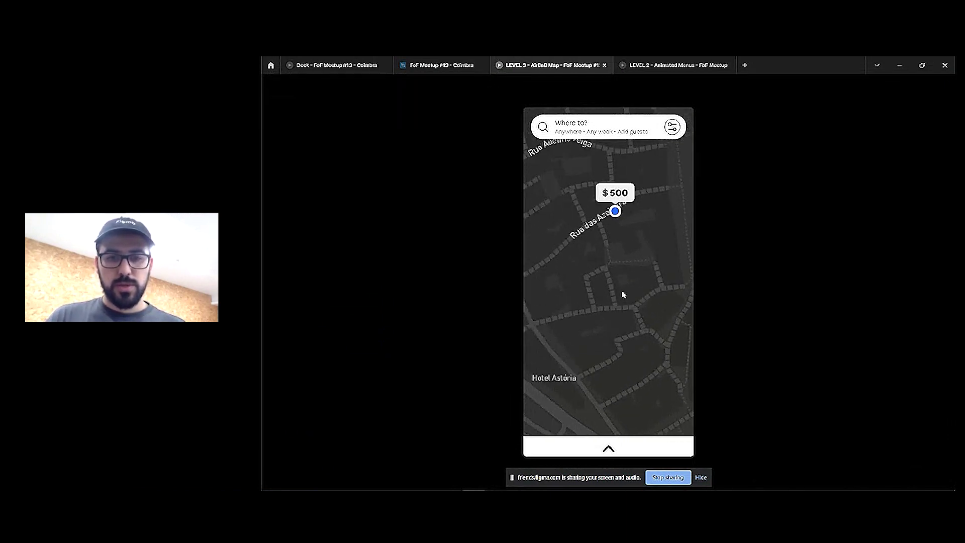
Return to the FoF Meetup #13 - Coimbra editor from the prototype
left_click(436, 65)
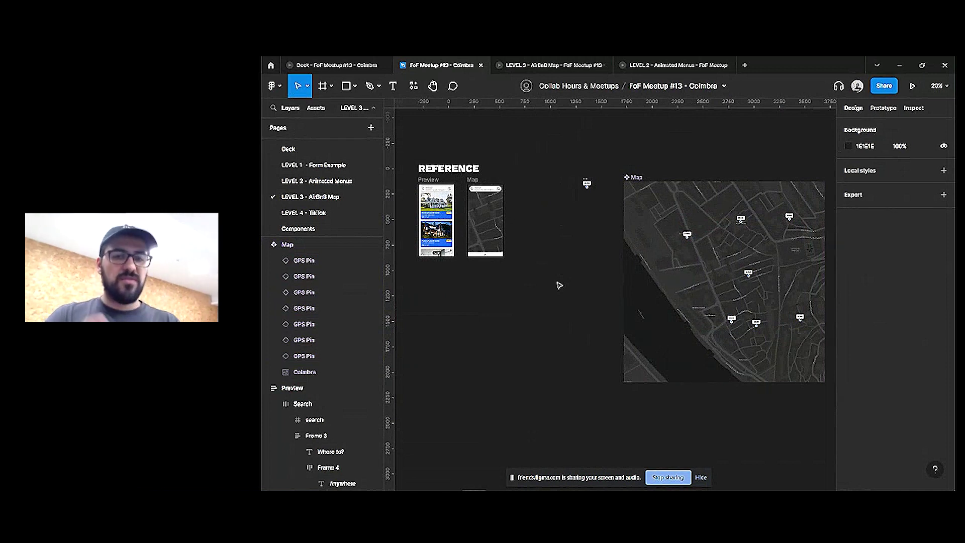
Pull the property Card out of the Preview frame onto the empty canvas
left_click(438, 206)
left_click_drag(437, 207, 573, 209)
scroll(573, 209, "up", 3)
scroll(574, 209, "up", 3)
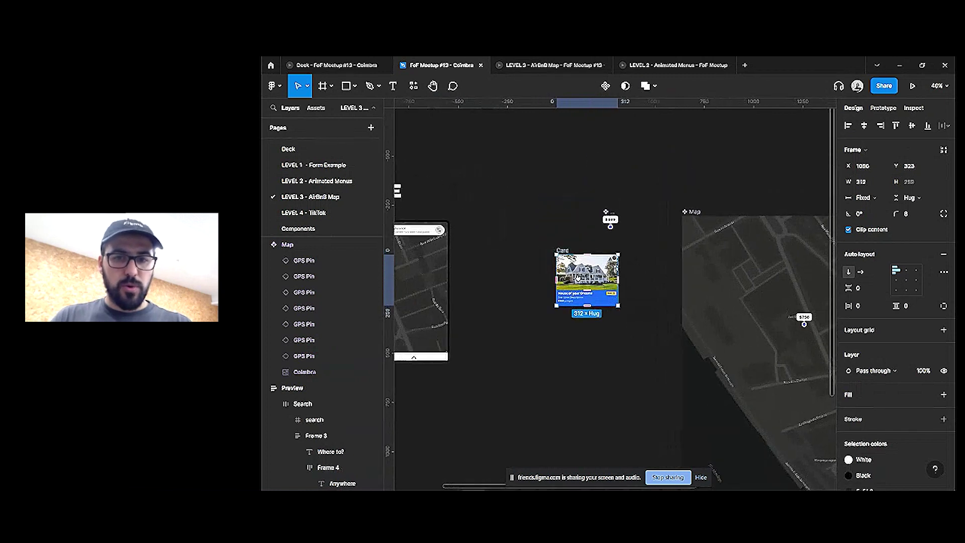
left_click_drag(586, 291, 603, 361)
Shift the GPS Pin component left and add a second variant to it
left_click(607, 224)
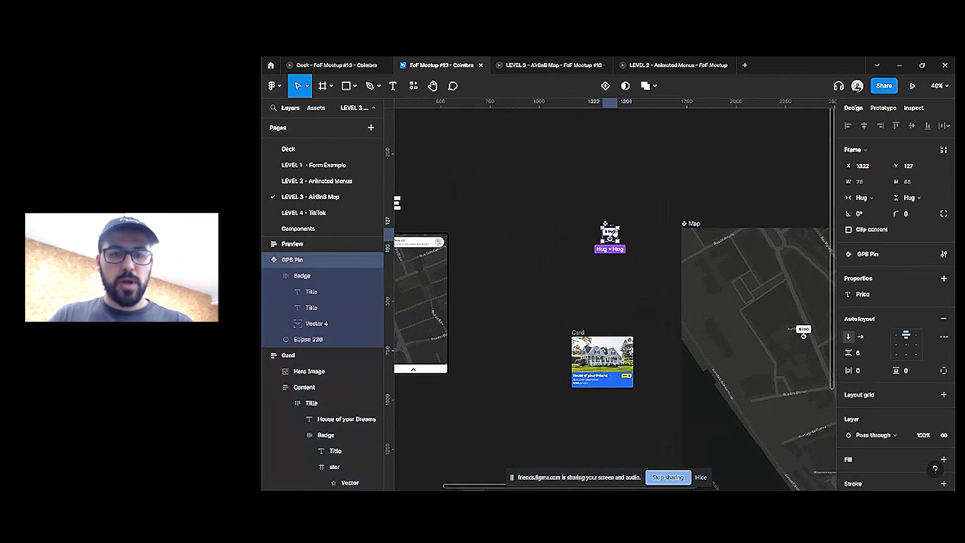
left_click_drag(611, 238, 559, 238)
scroll(549, 224, "up", 2)
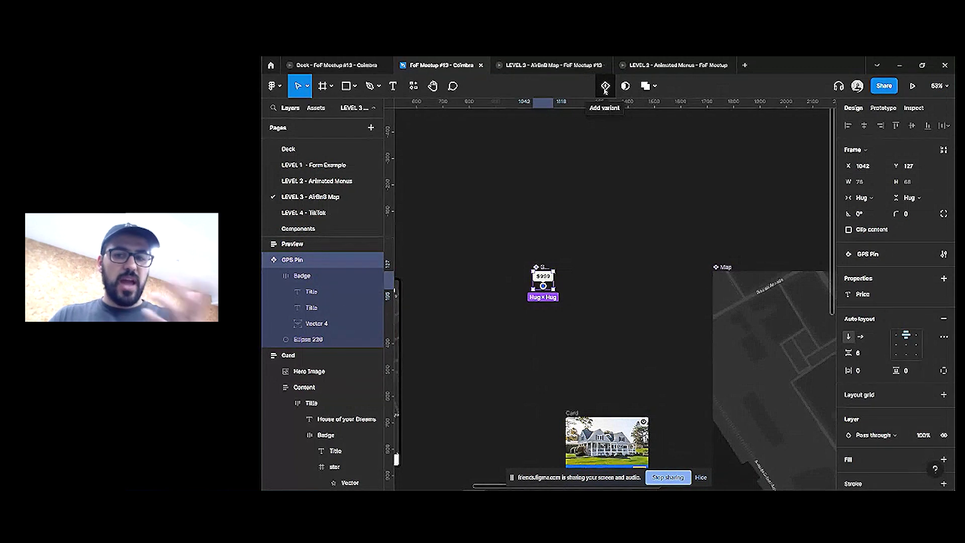
left_click(605, 87)
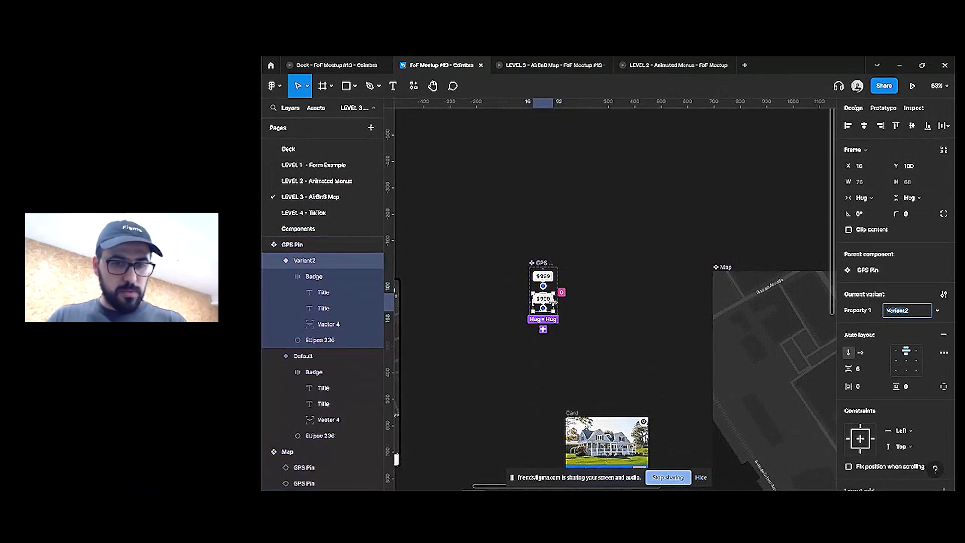
Drag the whole Card frame into the GPS Pin component
left_click_drag(595, 356, 637, 237)
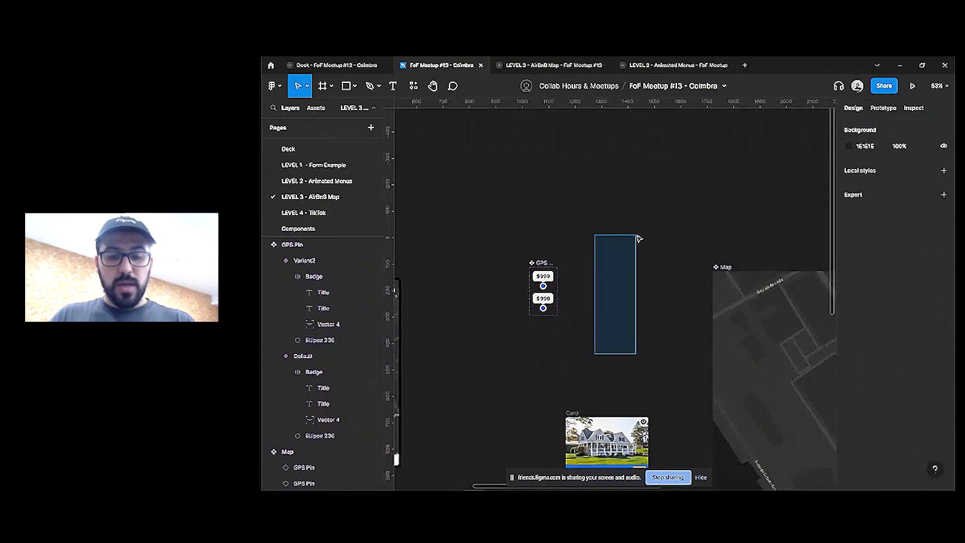
scroll(617, 276, "down", 3)
scroll(617, 275, "down", 1)
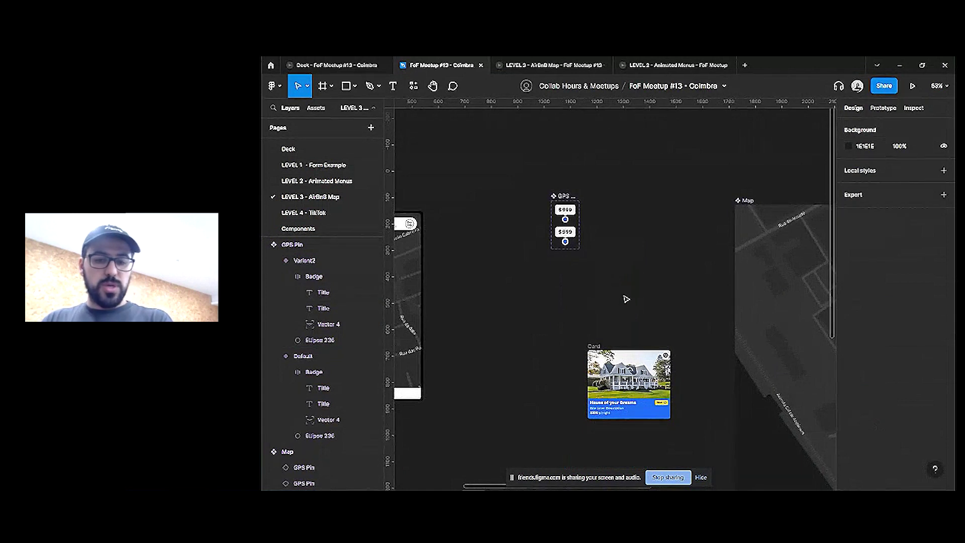
left_click(613, 349)
left_click(600, 346)
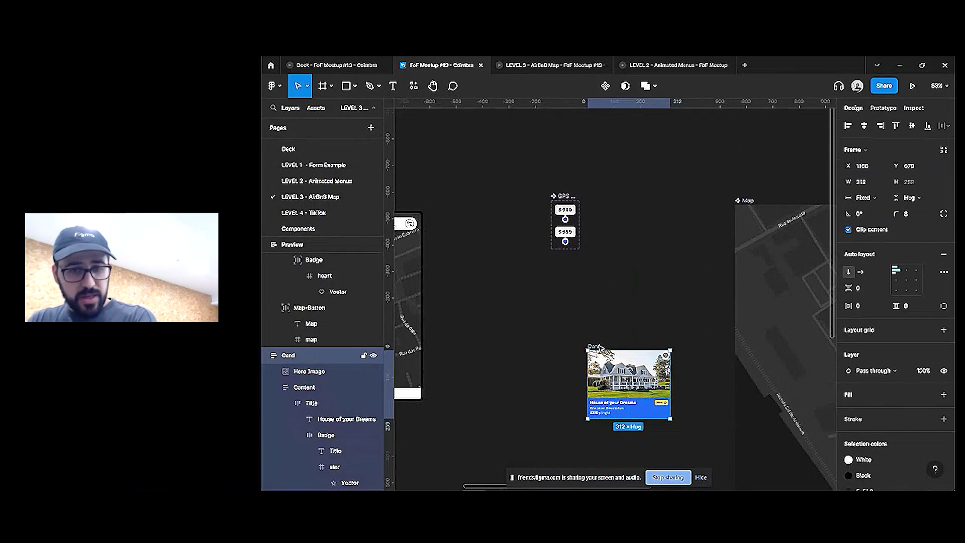
left_click_drag(629, 384, 567, 254)
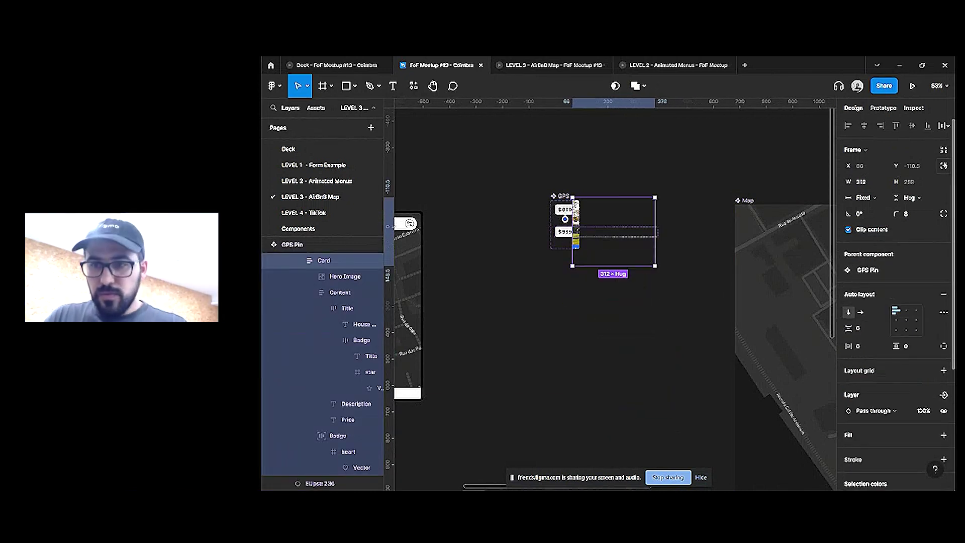
Enlarge the GPS Pin component set and align the Card at the frame's bottom
scroll(567, 230, "up", 3)
left_click(560, 183)
left_click_drag(590, 229, 746, 230)
left_click_drag(732, 186, 745, 132)
mouse_move(643, 236)
left_mouse_down()
mouse_move(647, 263)
mouse_move(635, 240)
left_mouse_up()
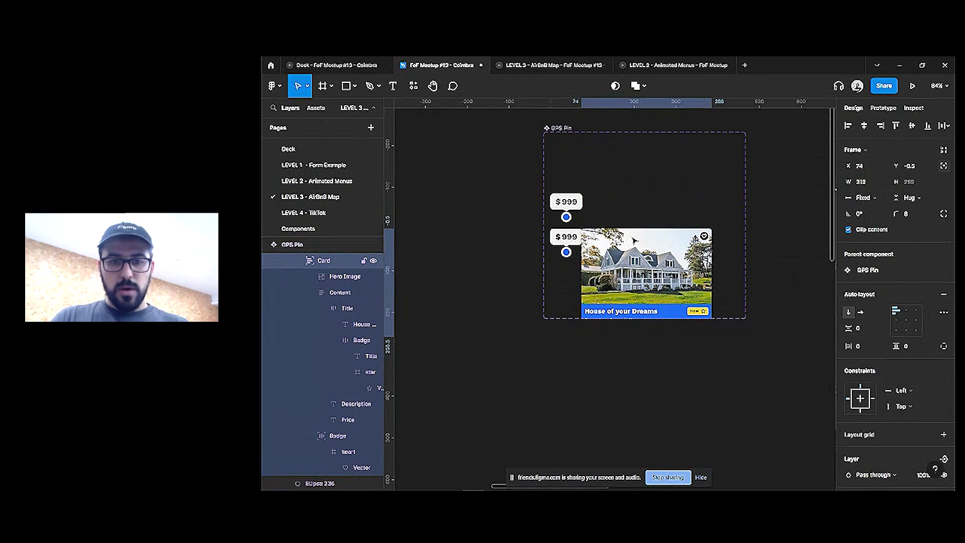
key("shift+Left")
key("shift+Left")
key("Left")
key("Left")
key("Left")
key("Left")
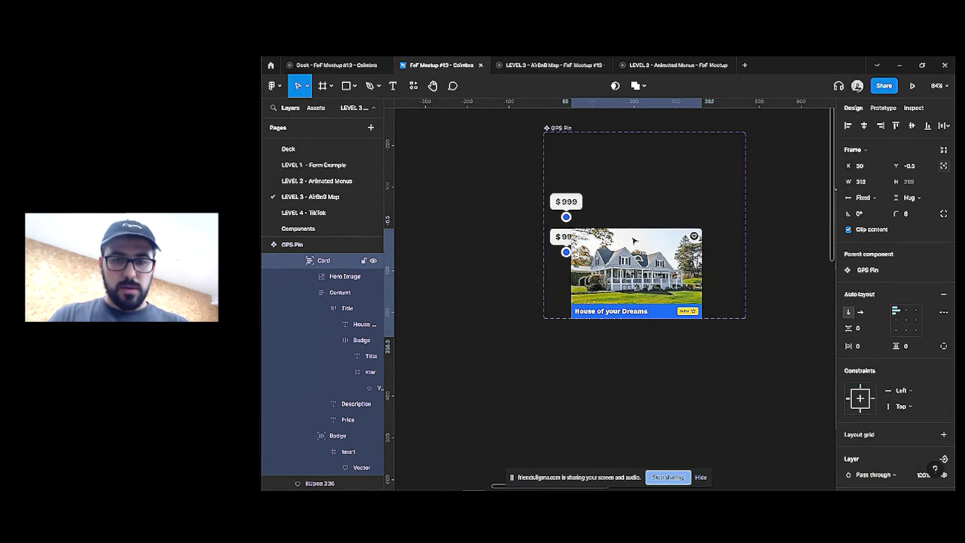
Hide the badge's two Titles and Vector 4, then undo the hide
scroll(635, 240, "left", 2)
left_click(592, 237)
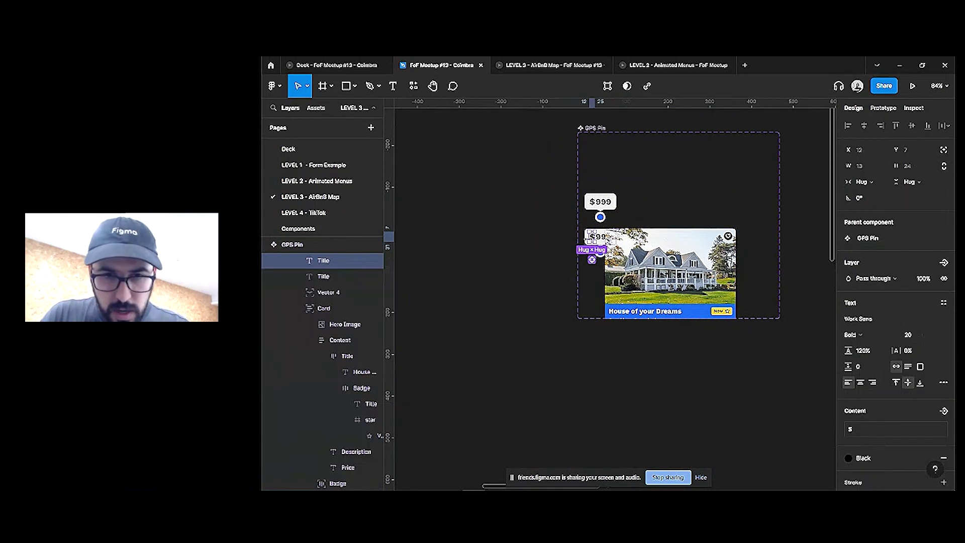
key("ctrl+a")
left_click(320, 293)
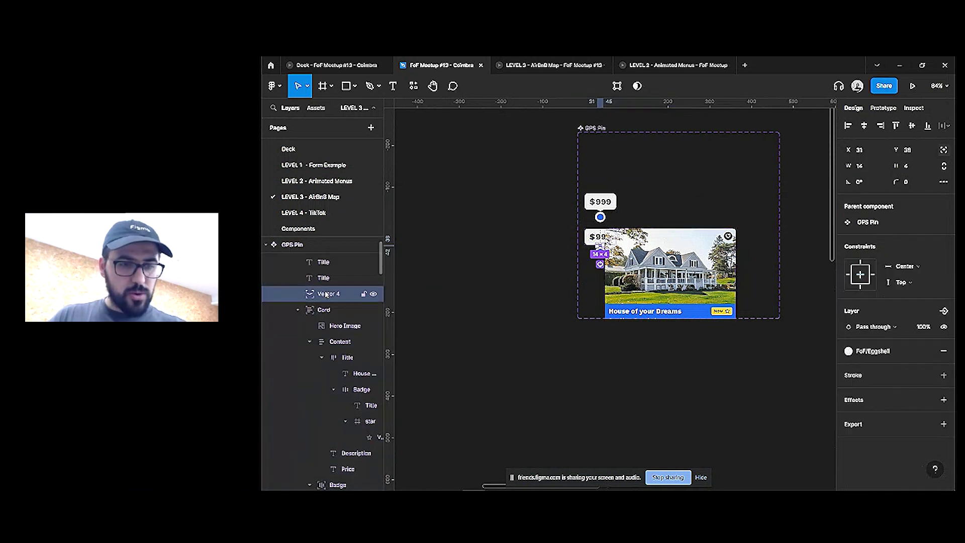
left_click(324, 292)
left_click(325, 324, "shift")
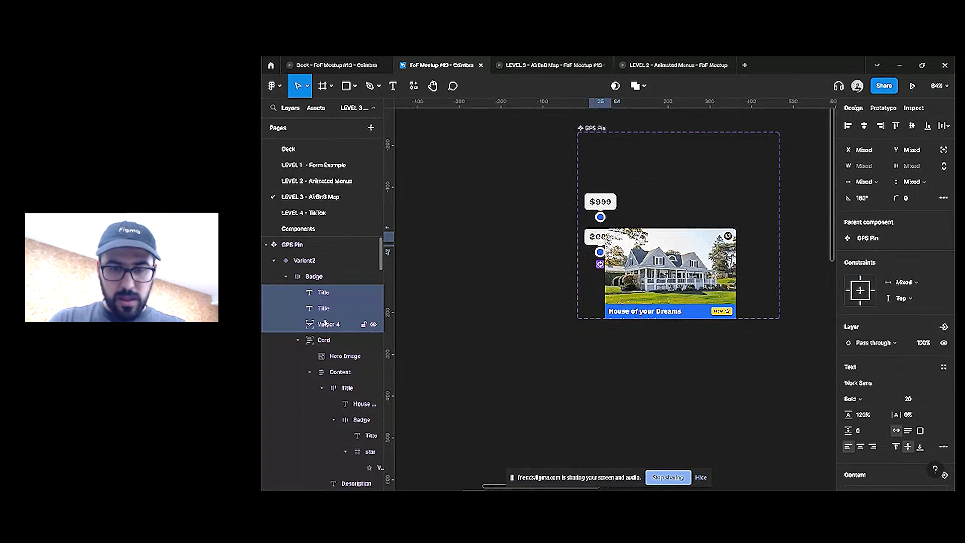
key("ctrl+shift+h")
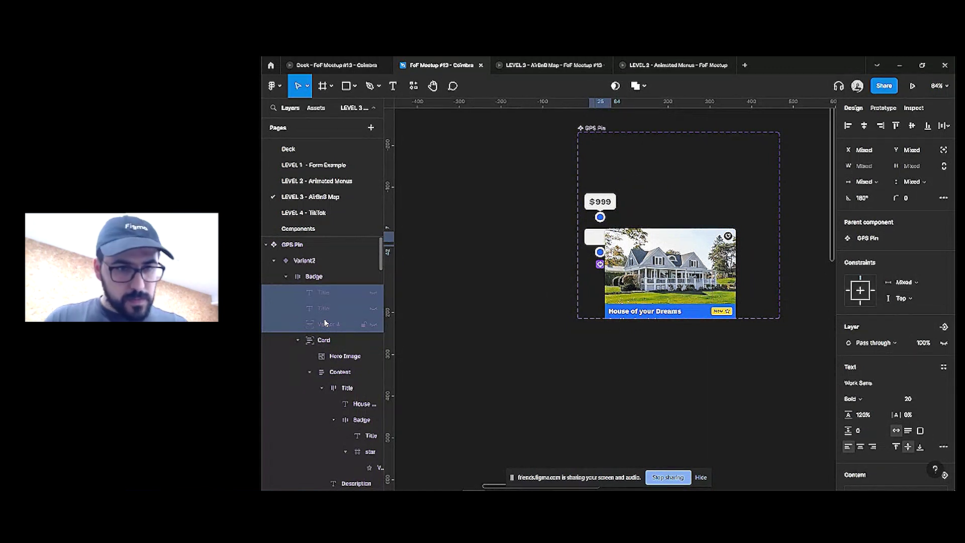
left_click(324, 340)
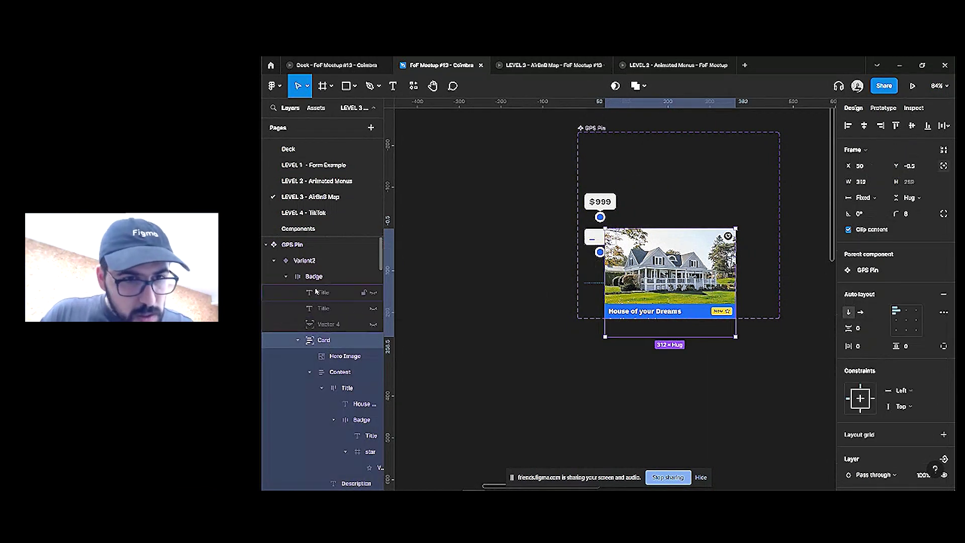
key("ctrl+z")
key("ctrl+z")
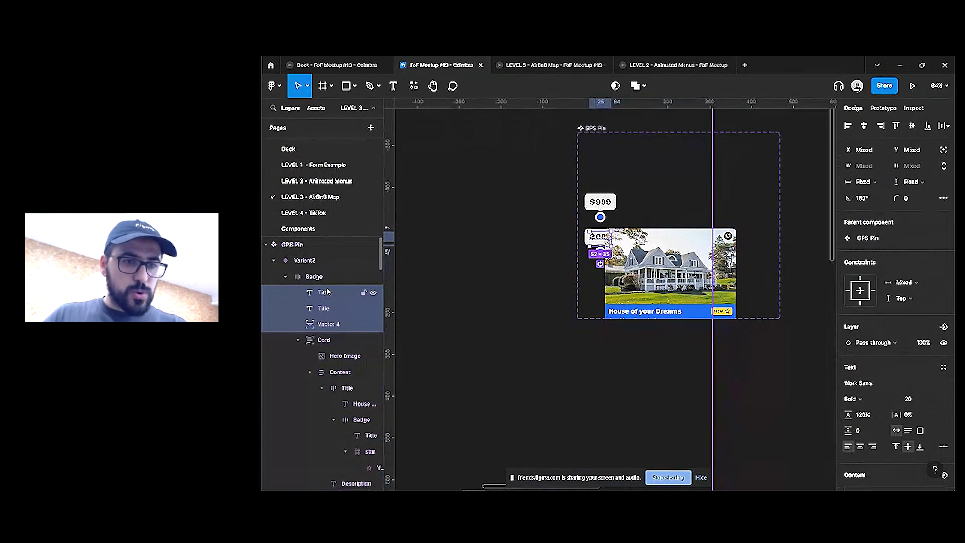
Move the Card directly under Variant2 and nudge it 20 px right
left_click(323, 278)
left_click(297, 340)
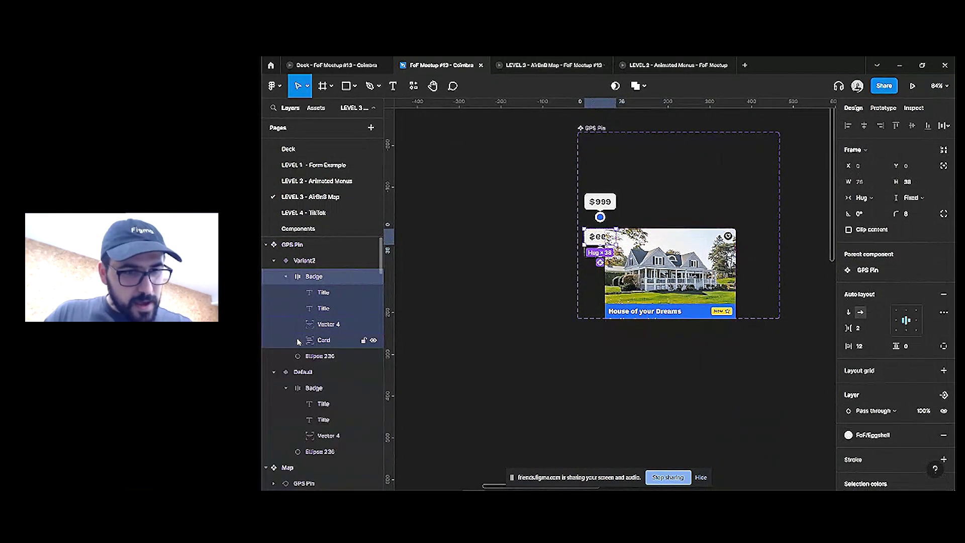
left_click_drag(304, 340, 306, 272)
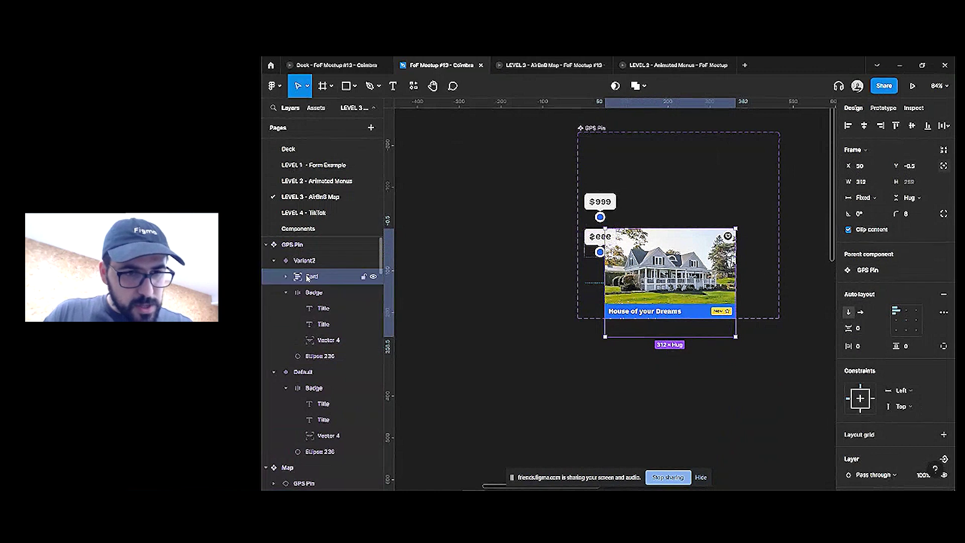
left_click(311, 293)
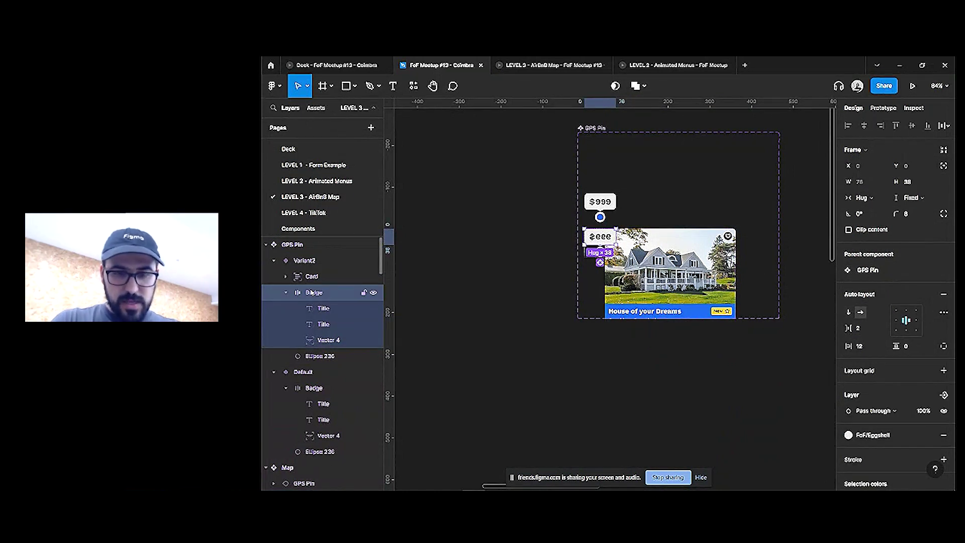
key("Return")
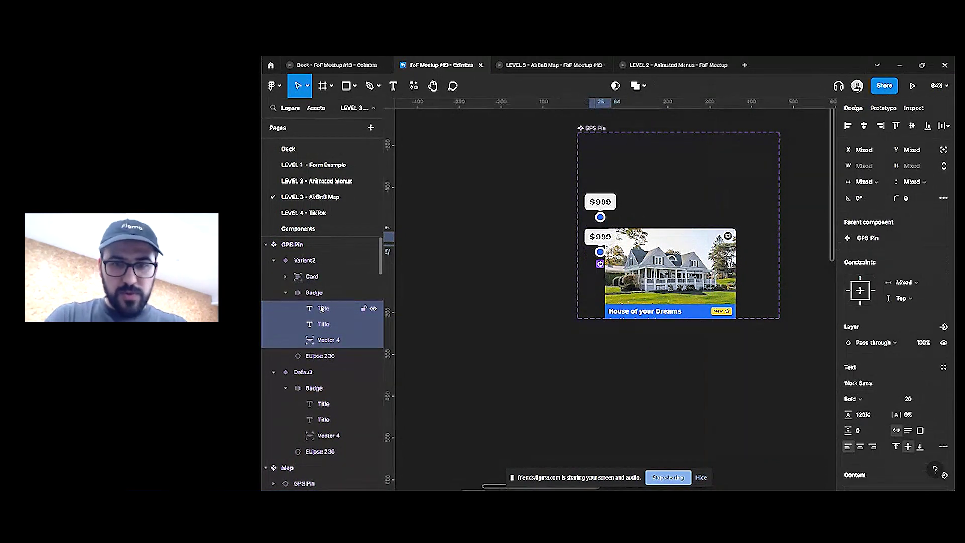
left_click(321, 293)
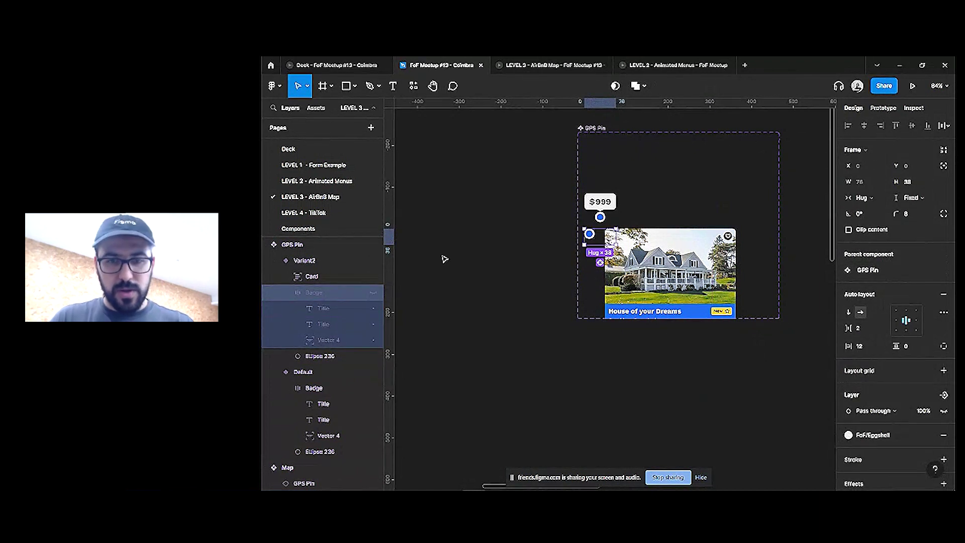
left_click(370, 276)
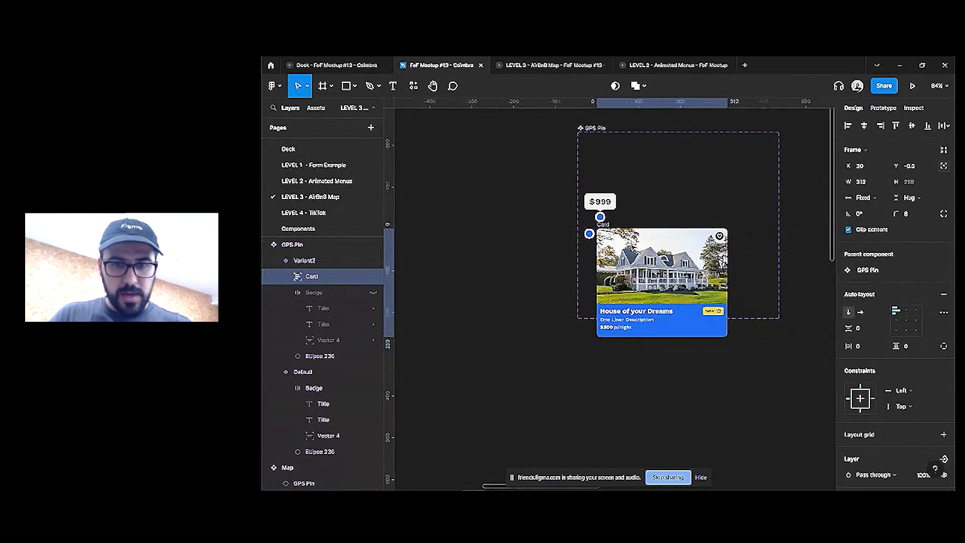
key("shift+Right")
key("shift+Right")
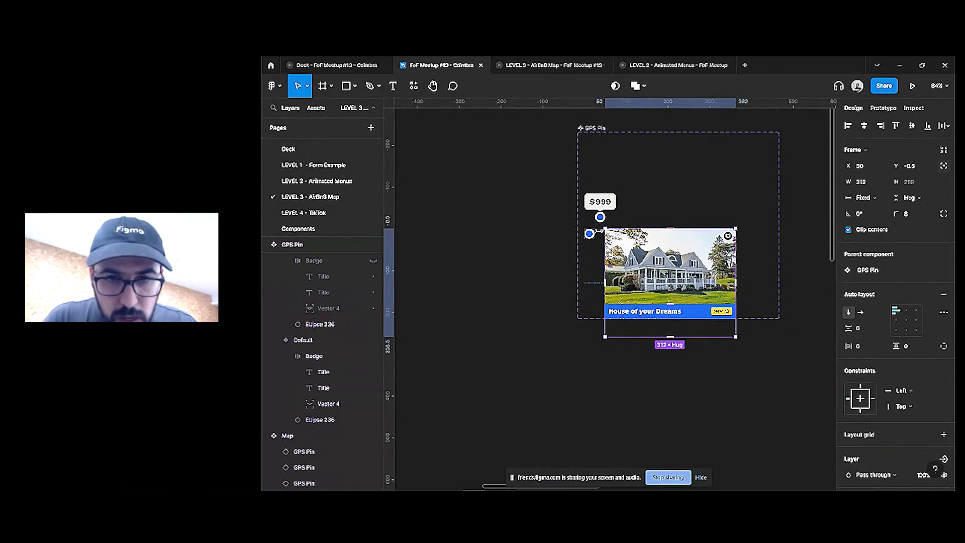
left_click(590, 234)
Widen the pin dot frame to 58 px and fix Variant2's height at 68
left_click_drag(600, 234, 610, 234)
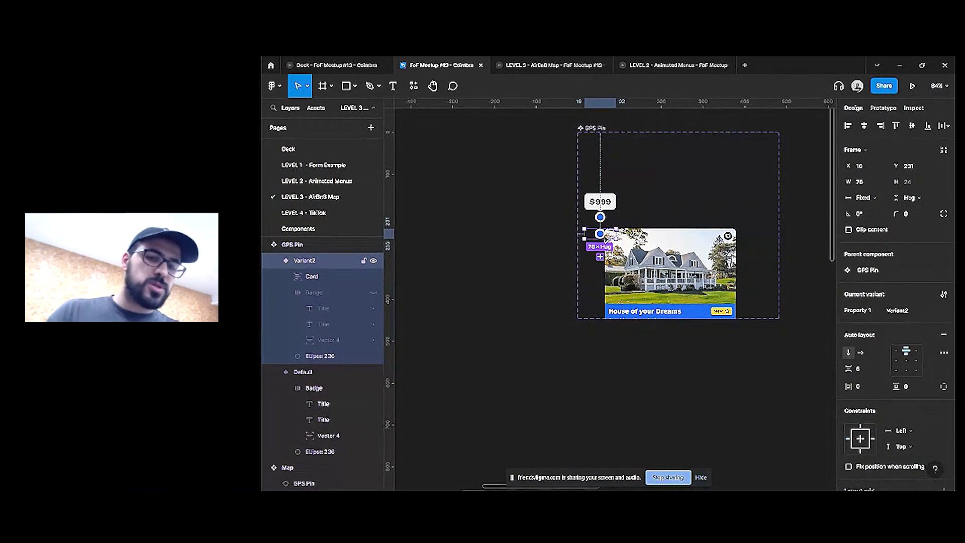
left_click(611, 212)
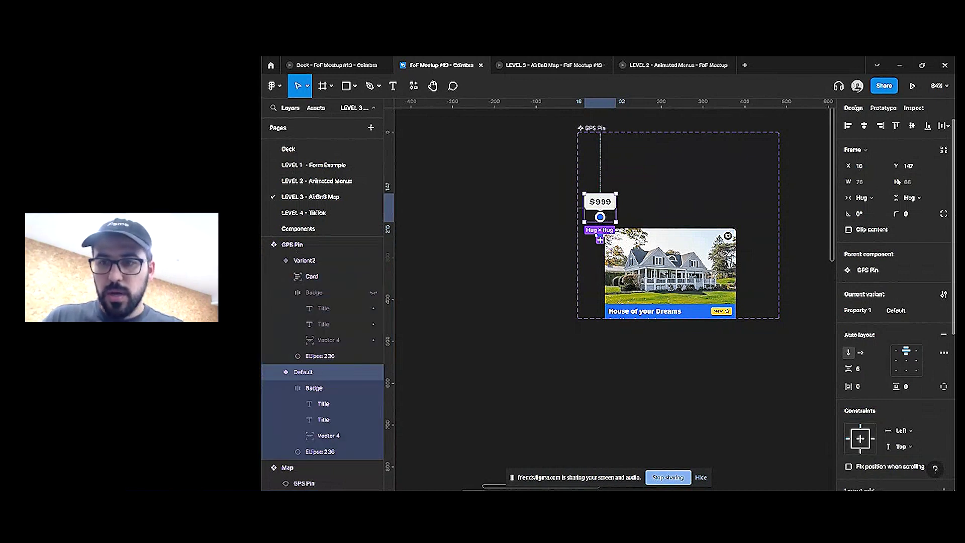
left_click(311, 276)
left_click(332, 356)
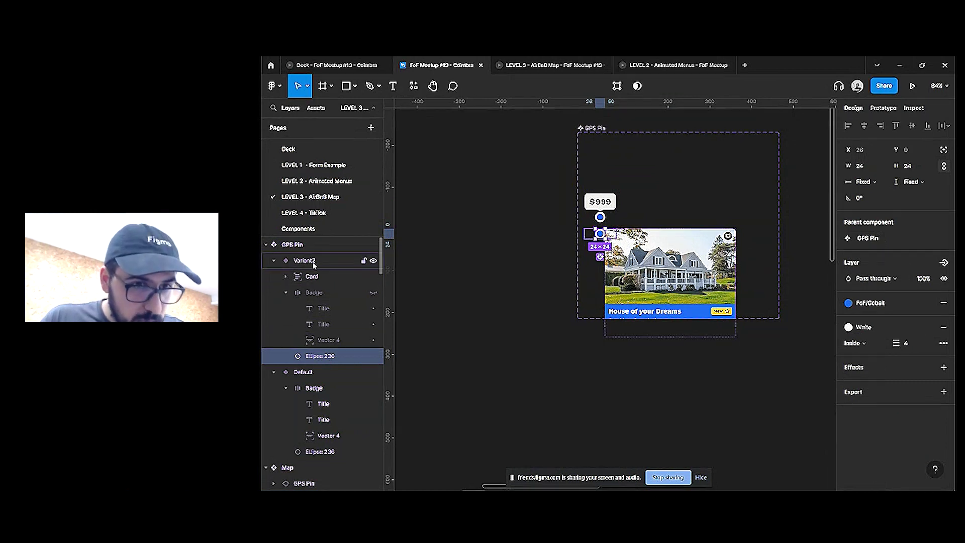
left_click(306, 261)
left_click(914, 200)
left_click(917, 186)
type("68")
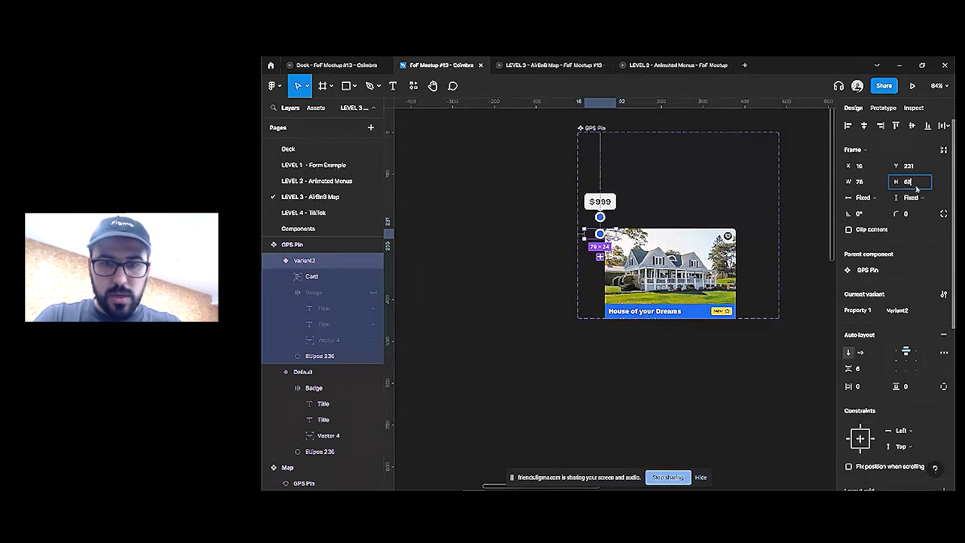
key("Return")
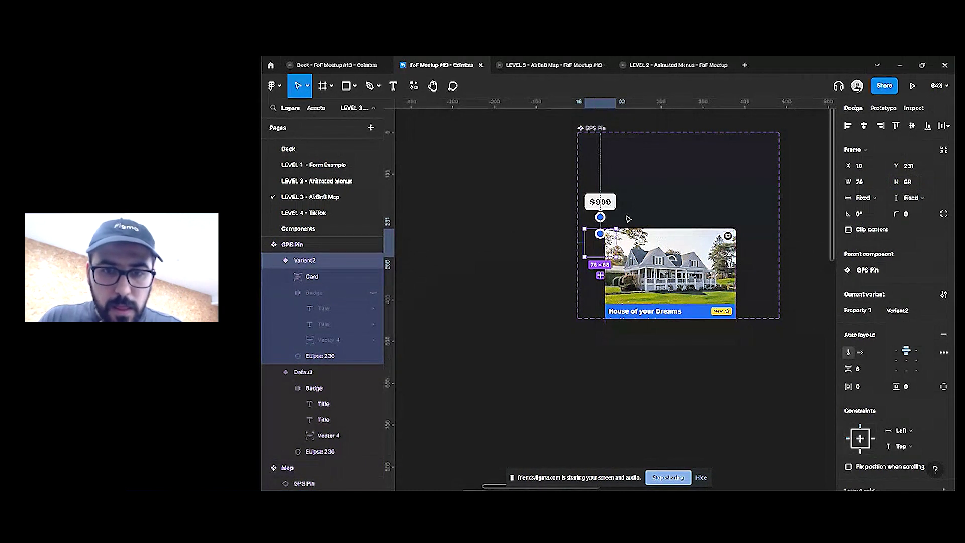
Nudge Variant2's Card 8 px right and 8 px down
left_click(304, 372)
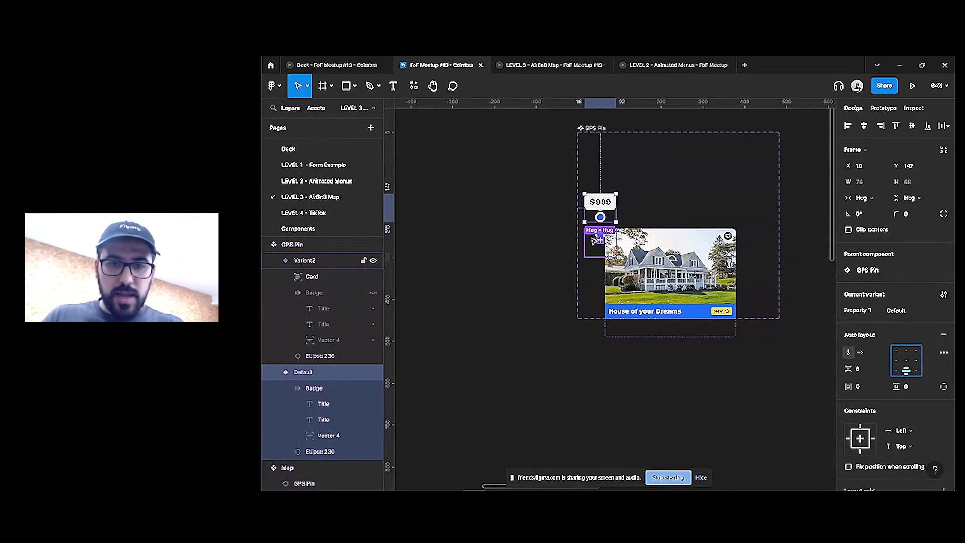
key("shift+Tab")
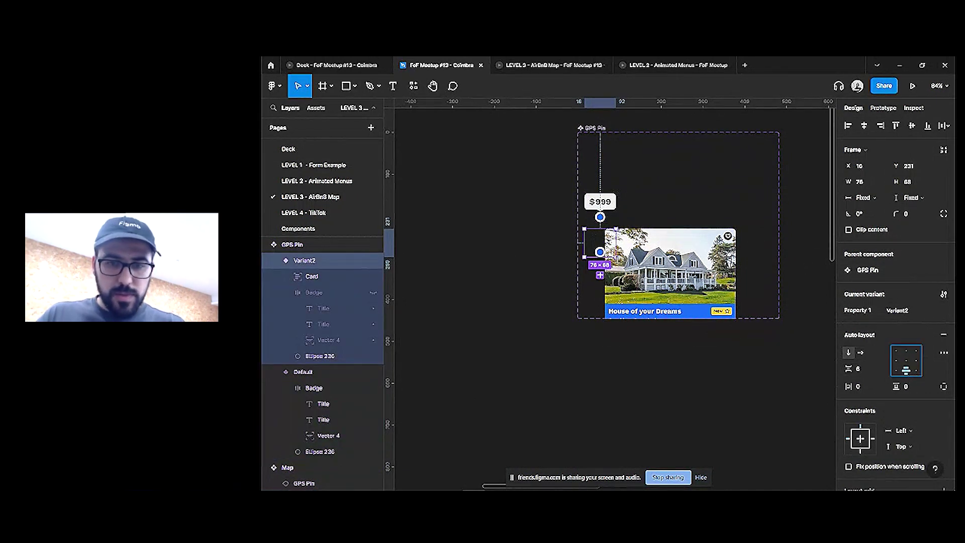
key("Return")
key("shift+Right")
key("shift+Down")
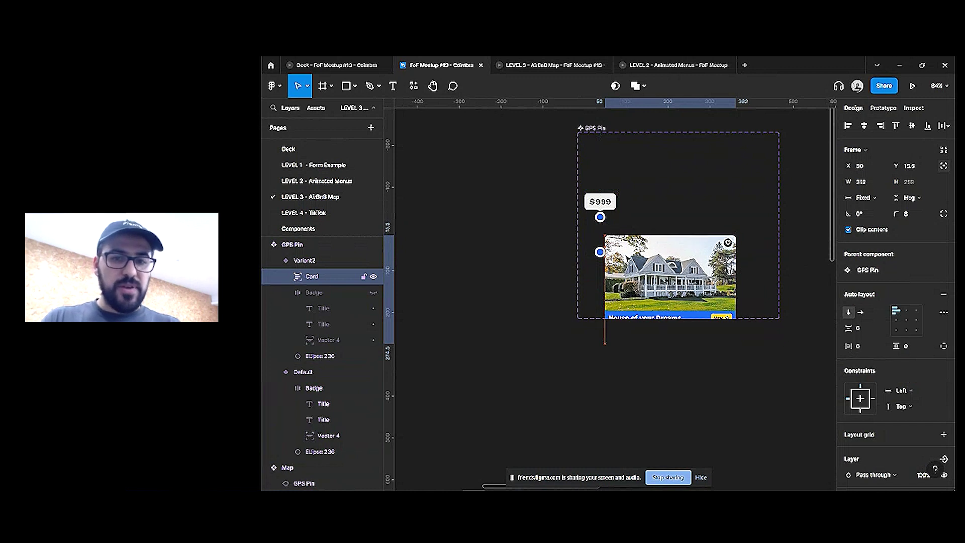
Extend the GPS Pin component set taller and 453 px wide to show the card
key("shift+Return")
key("shift+Return")
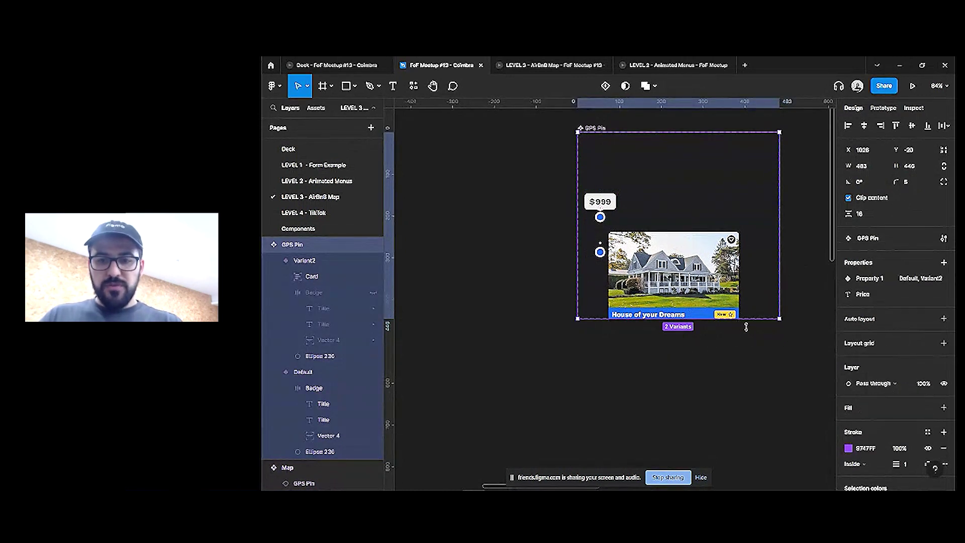
left_click_drag(746, 327, 741, 351)
left_click_drag(777, 307, 766, 307)
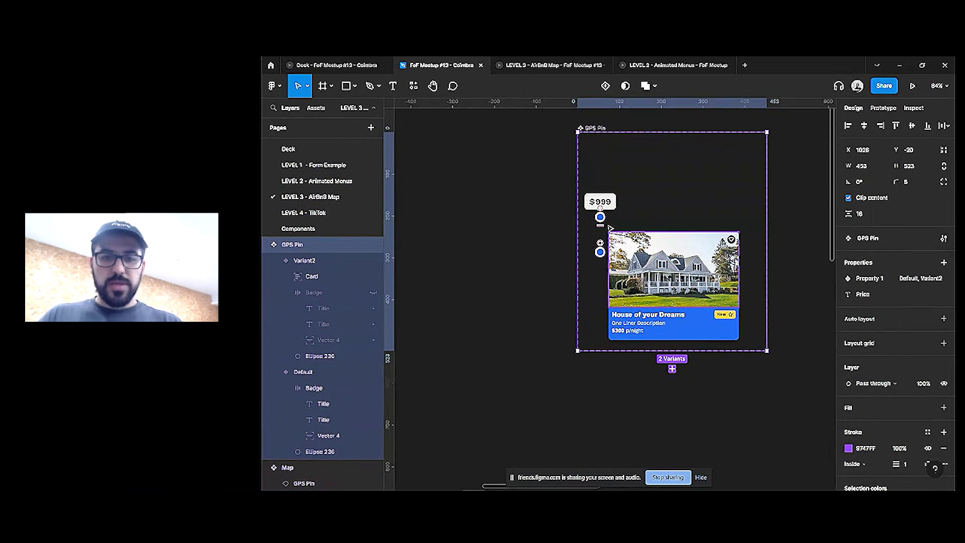
scroll(610, 222, "up", 3)
left_click(602, 198, "ctrl")
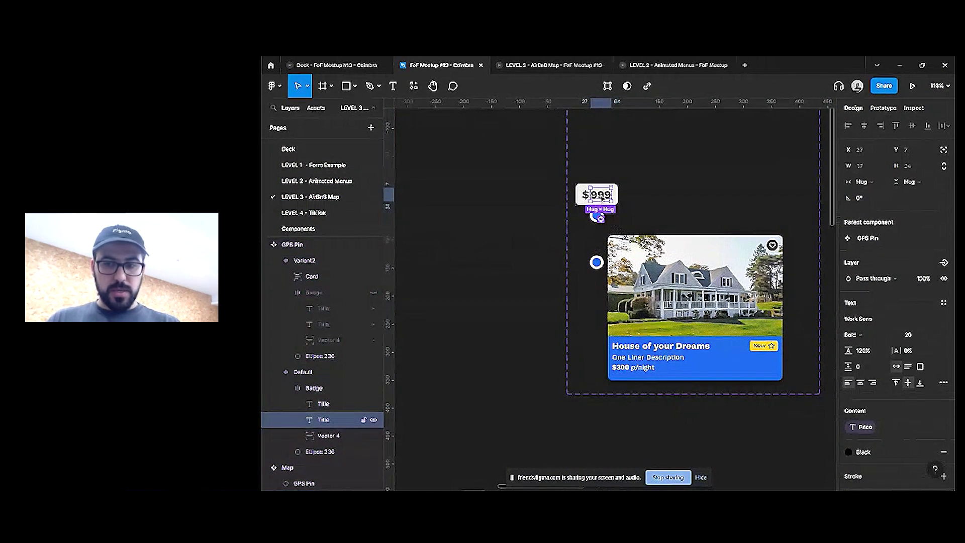
Wrap the price text in an auto-layout row with Fill width, 0 padding and 2 gap
scroll(626, 371, "up", 2)
scroll(626, 371, "up", 4)
left_click(625, 371, "ctrl")
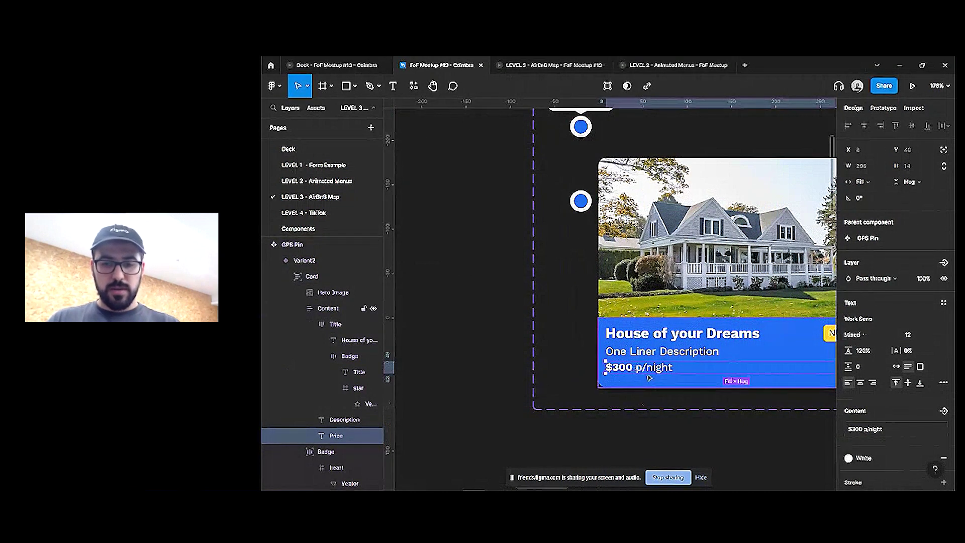
key("shift+a")
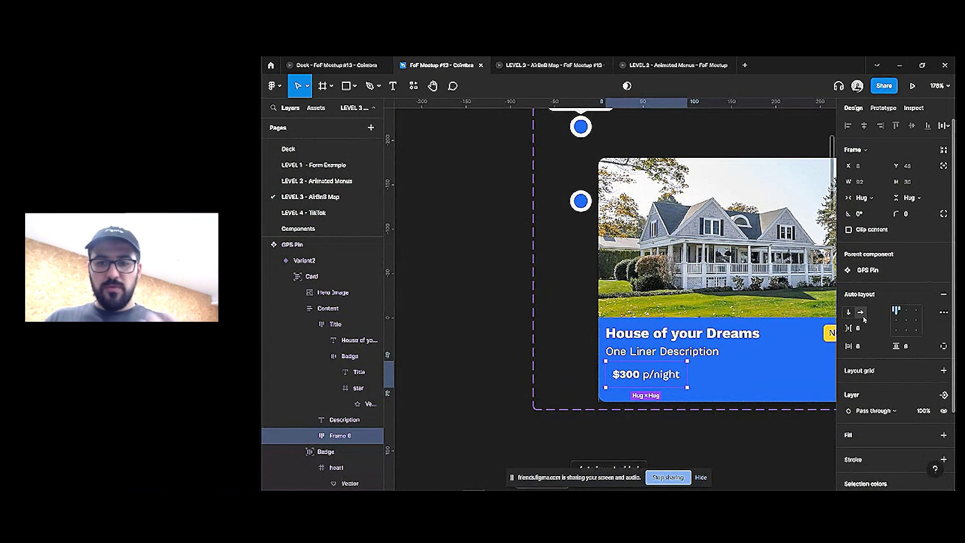
left_click(875, 201)
left_click(883, 209)
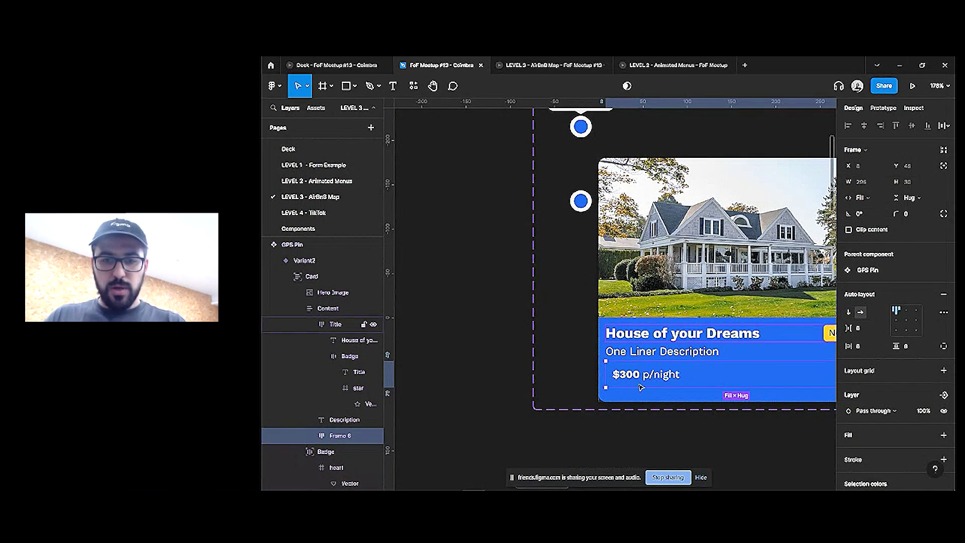
key("Tab")
type("0")
key("Tab")
type("0")
key("Tab")
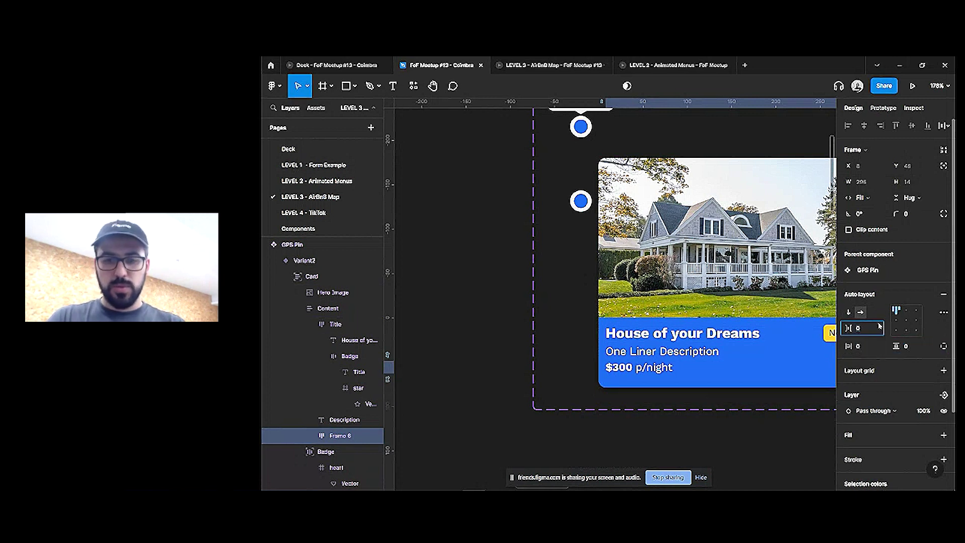
type("2")
key("Return")
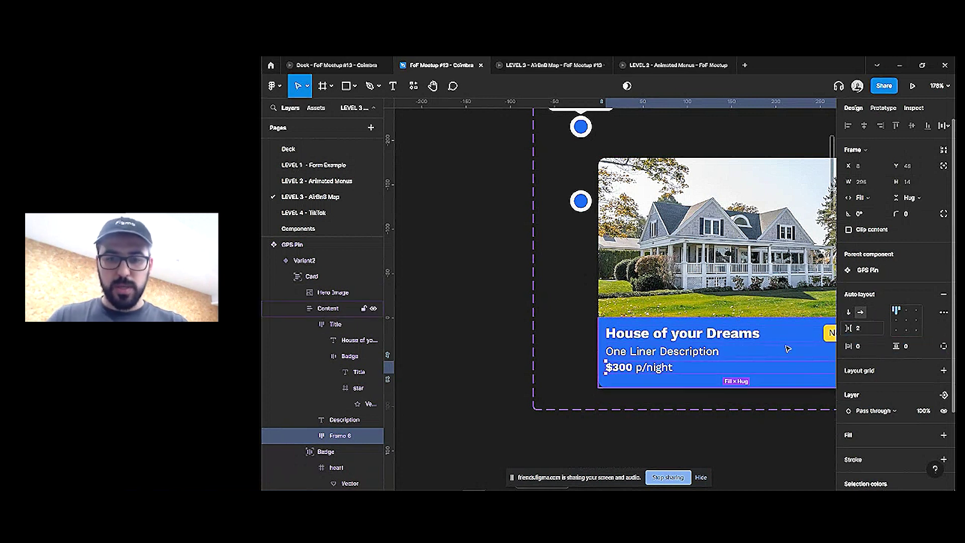
Change the price text to '$' and duplicate it as a '300' text
left_click(645, 369)
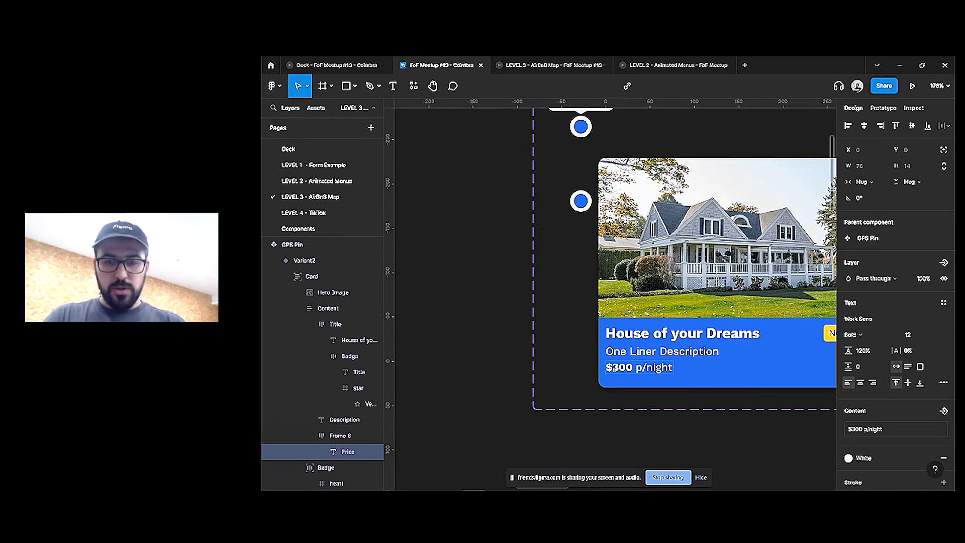
key("Return")
type("$")
key("Escape")
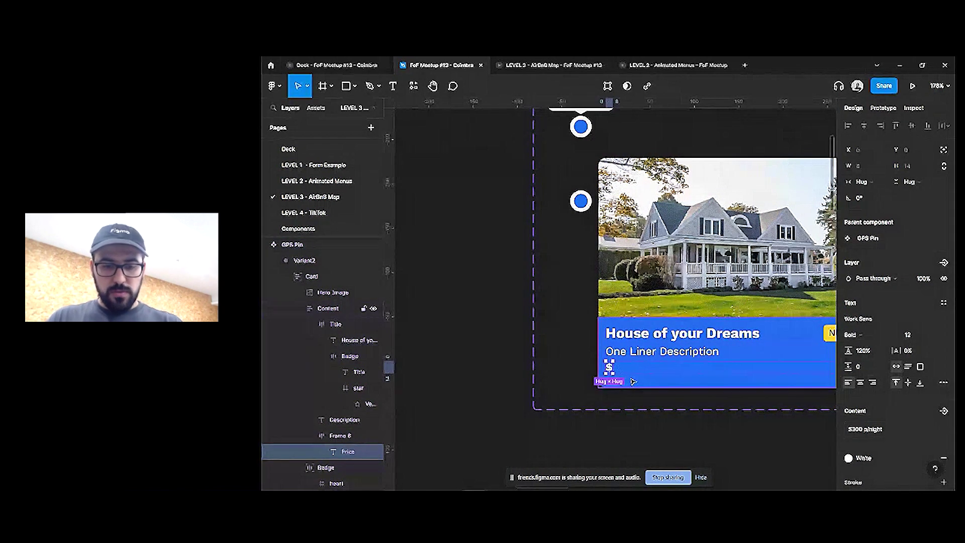
key("ctrl+d")
key("Return")
type("300")
key("Escape")
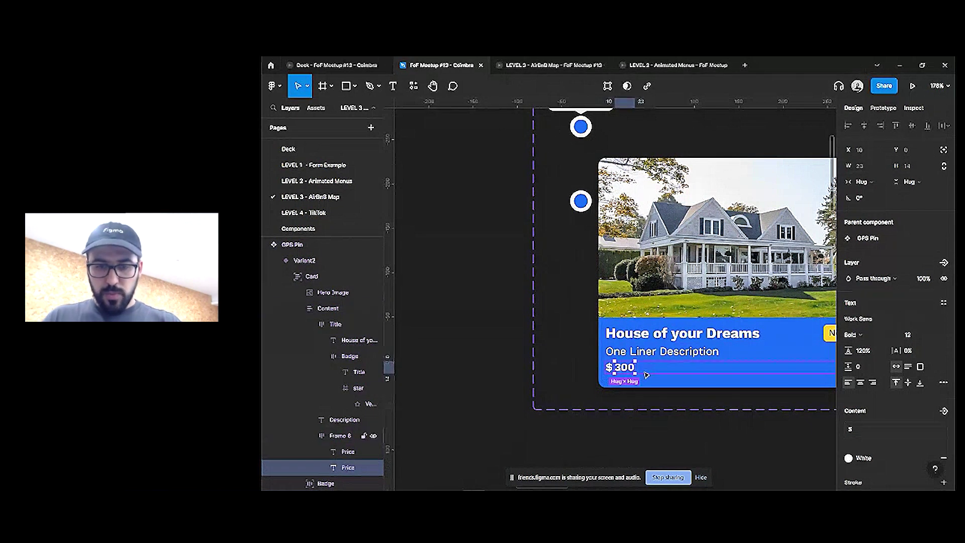
Make a third copy into the 'p/night' text, then select the 300 text for binding
key("ctrl+v")
double_click(659, 368)
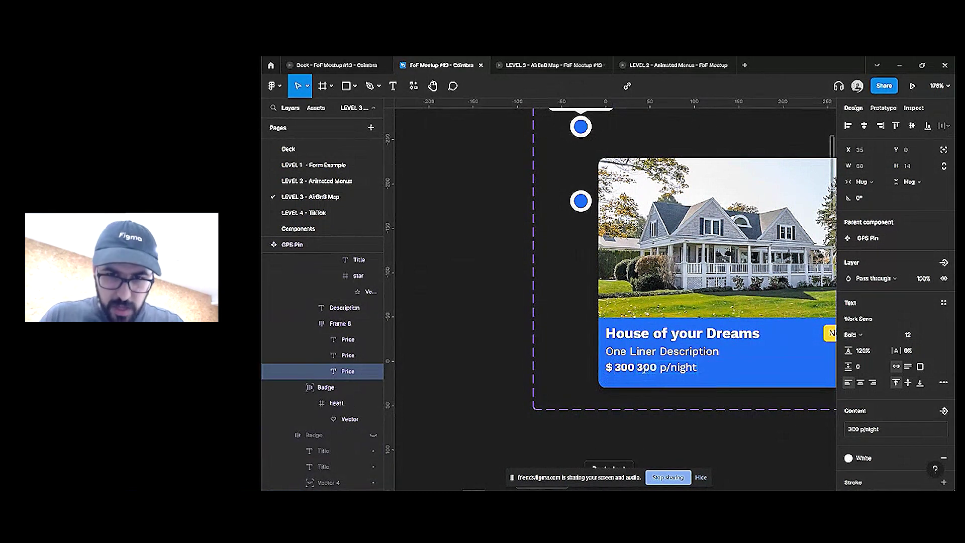
key("BackSpace")
key("BackSpace")
key("BackSpace")
key("Escape")
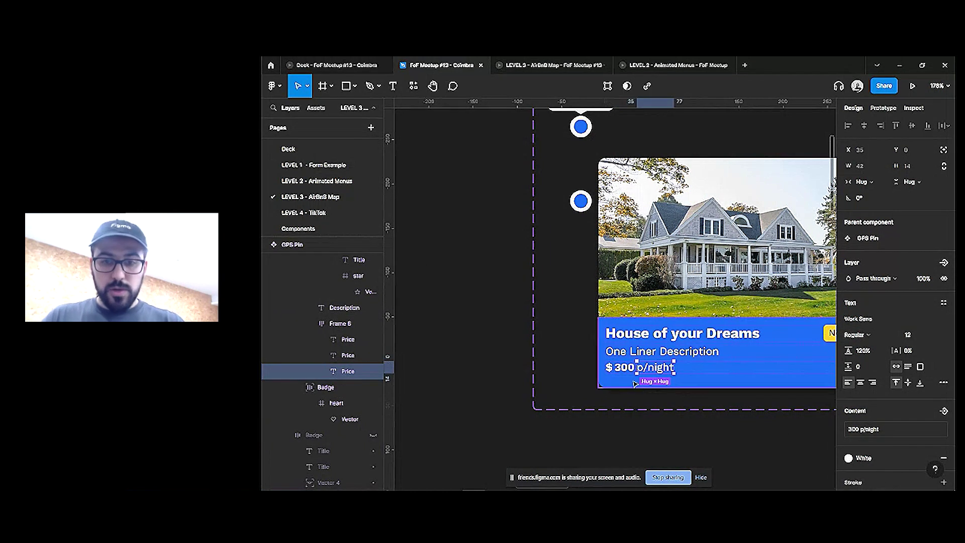
left_click(624, 369)
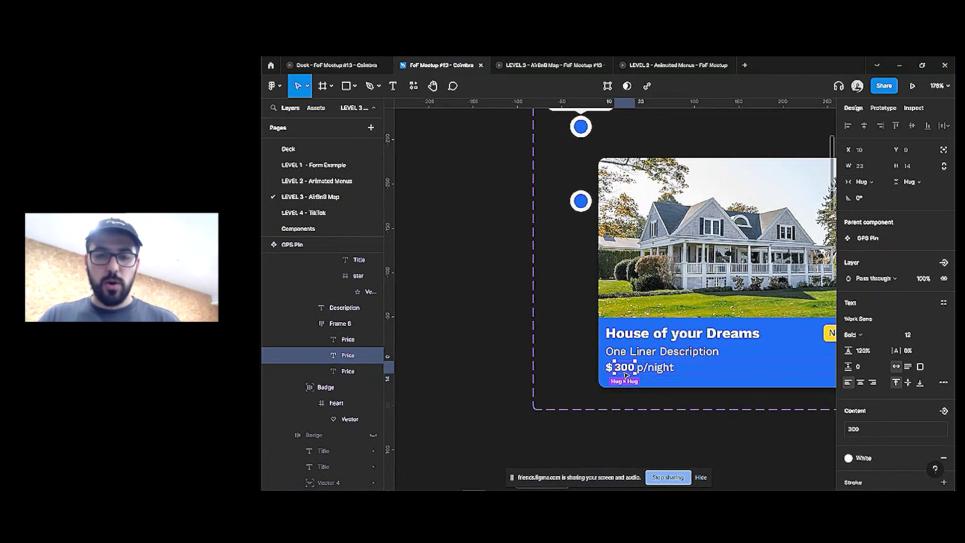
left_click(944, 411)
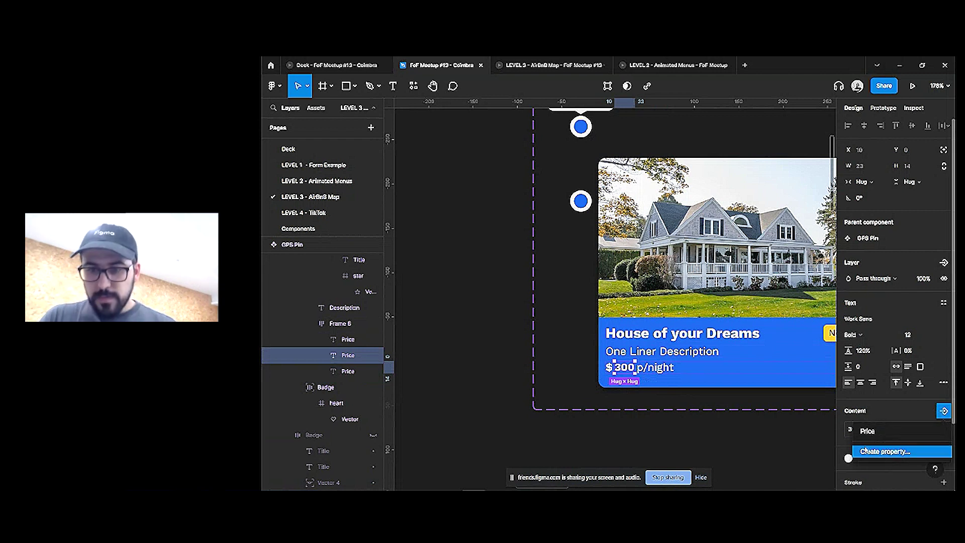
Bind the 300 text to Price and the title text to a new 'House Name' property
left_click(870, 431)
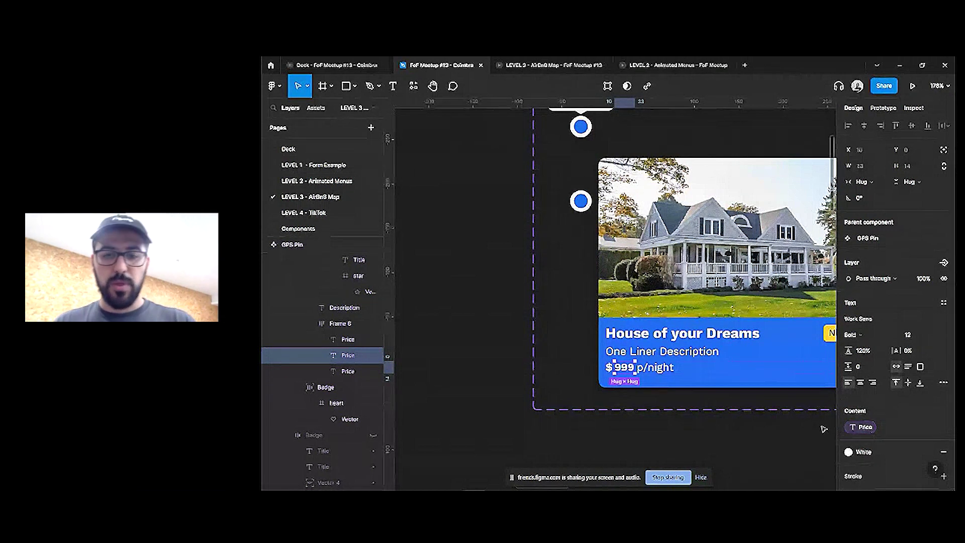
left_click(655, 334)
scroll(674, 347, "right", 3)
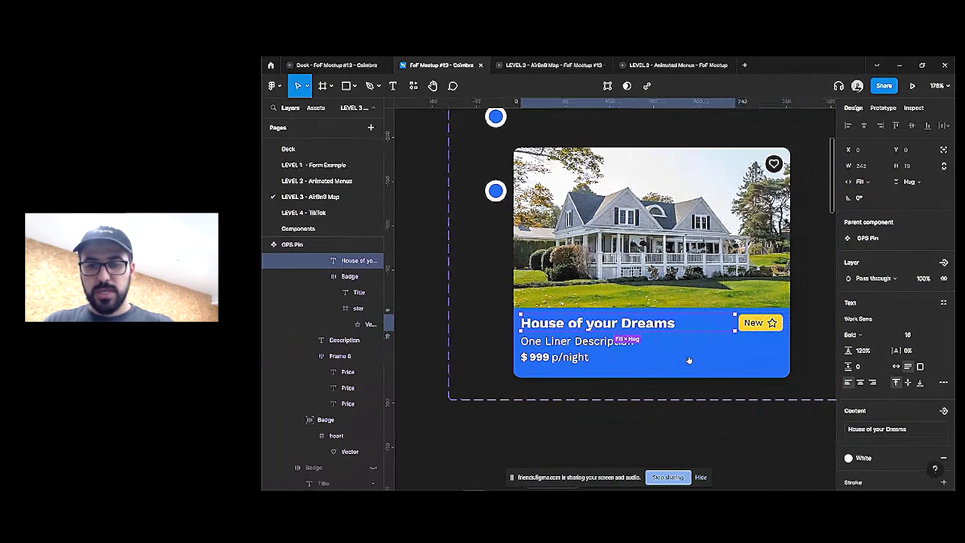
scroll(758, 327, "down", 2)
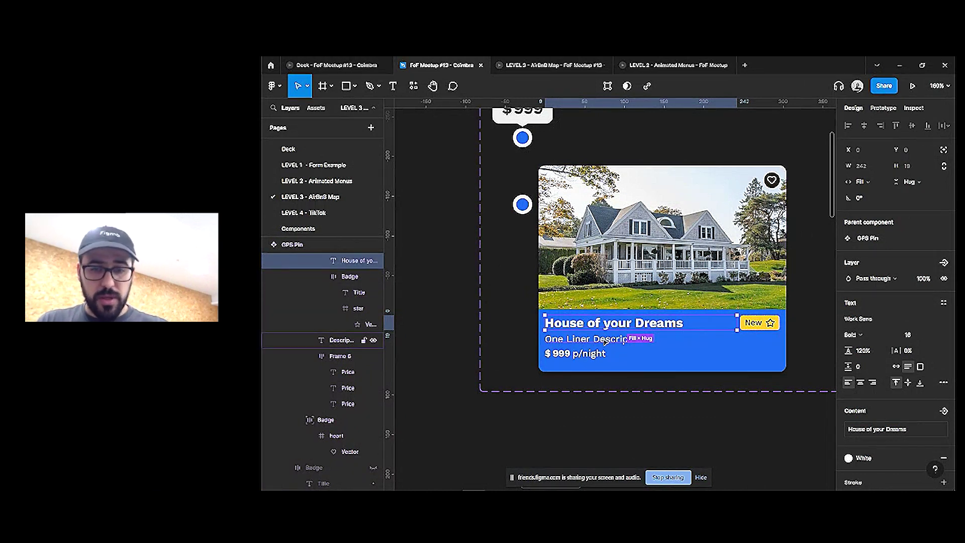
left_click(944, 411)
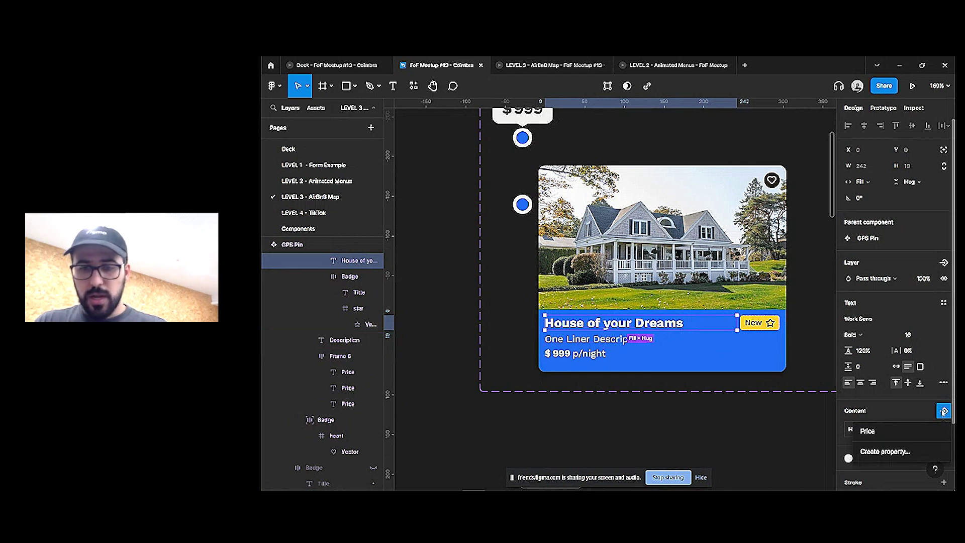
left_click(905, 451)
type("House Nam")
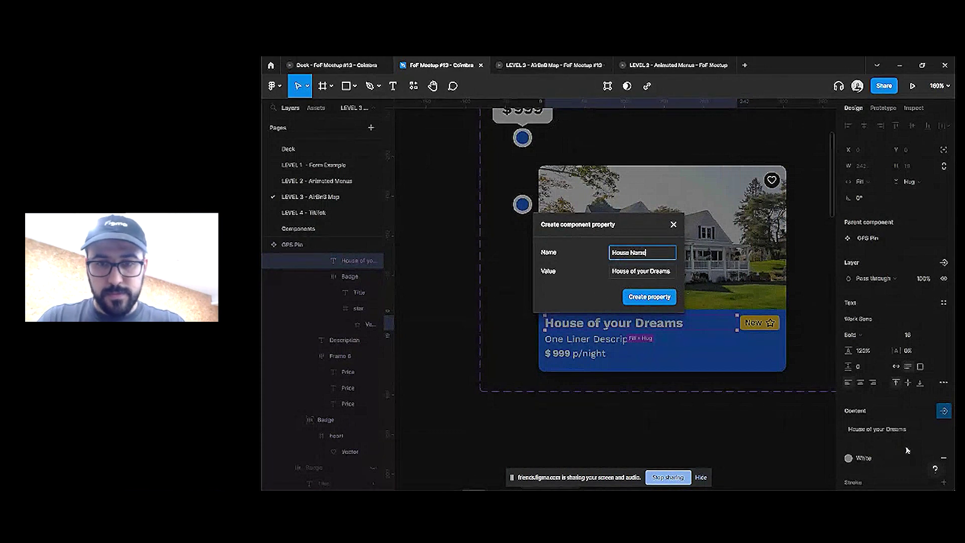
type("e")
key("Return")
Bind the description text to a new 'Description' text property
left_click(690, 344)
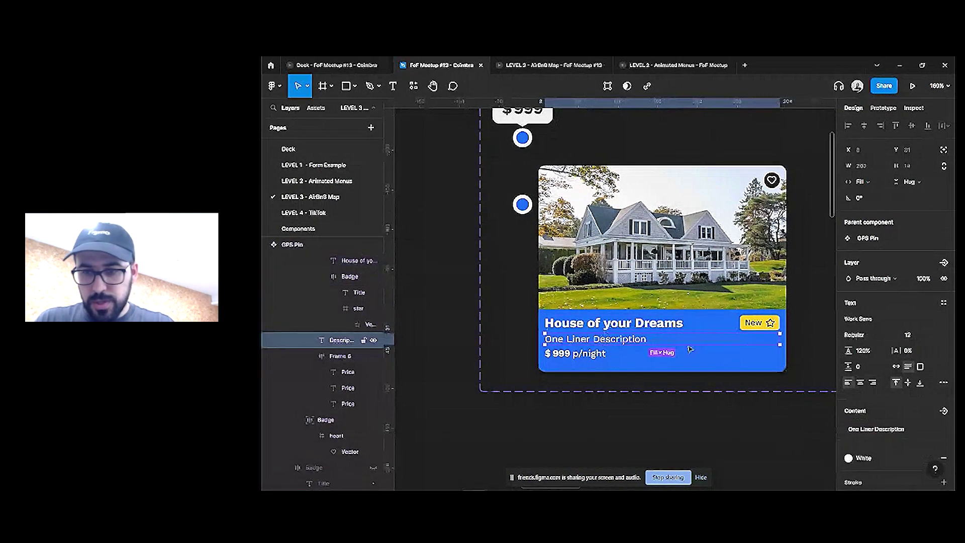
left_click(944, 412)
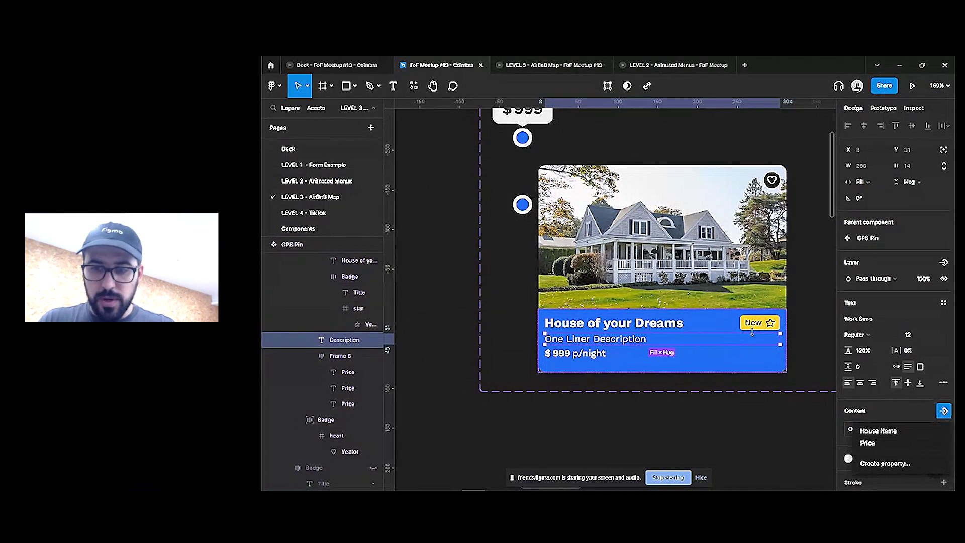
left_click(885, 463)
type("Descr")
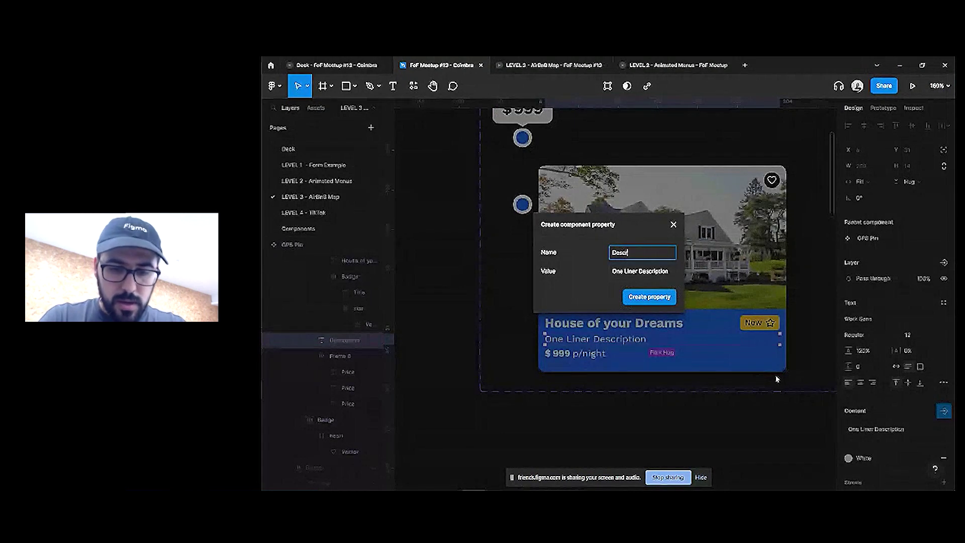
type("iption")
key("Return")
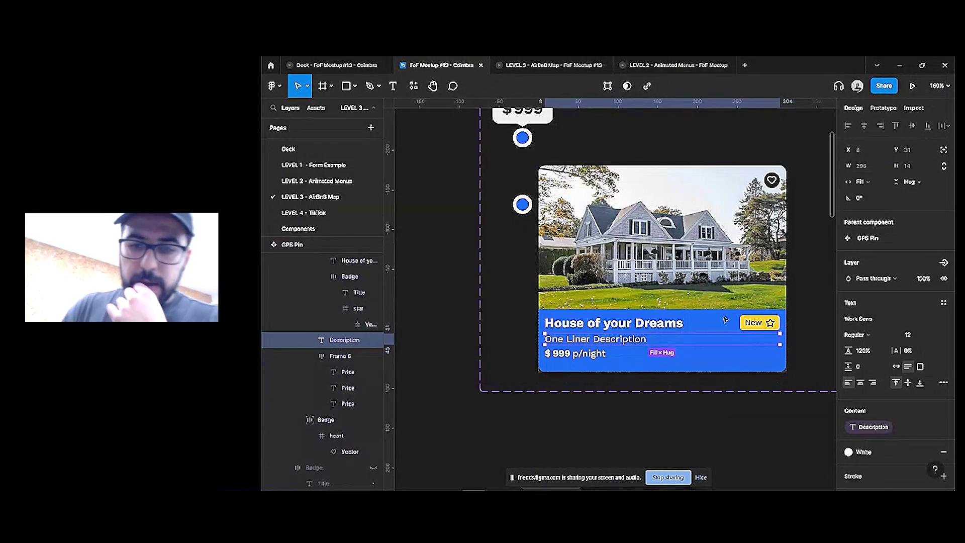
Create a boolean 'New' property controlling the yellow New badge's visibility
left_click(745, 322)
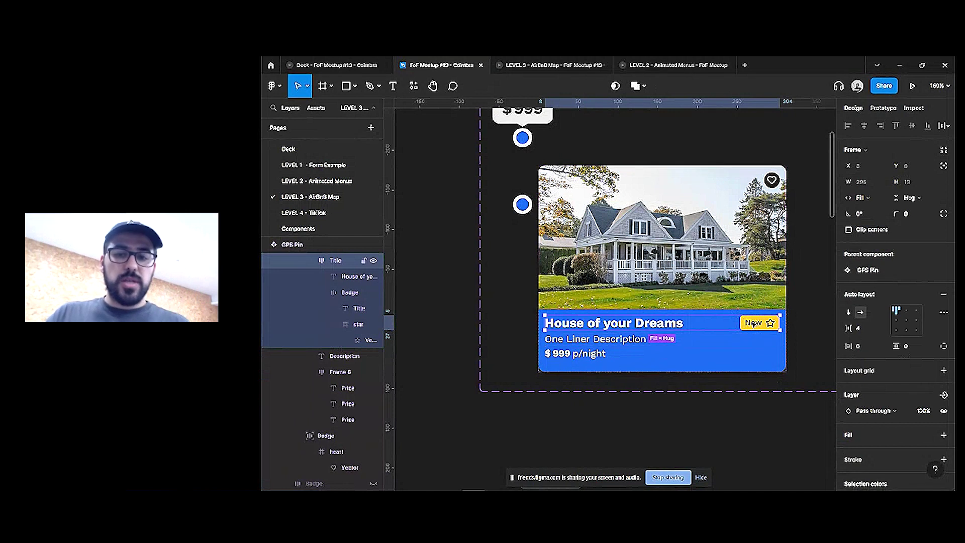
left_click(754, 323)
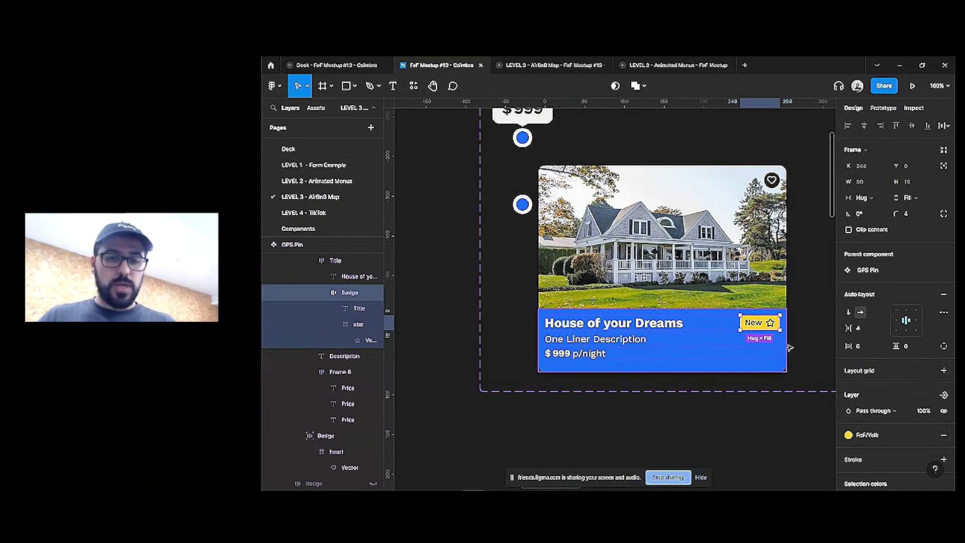
scroll(947, 380, "down", 2)
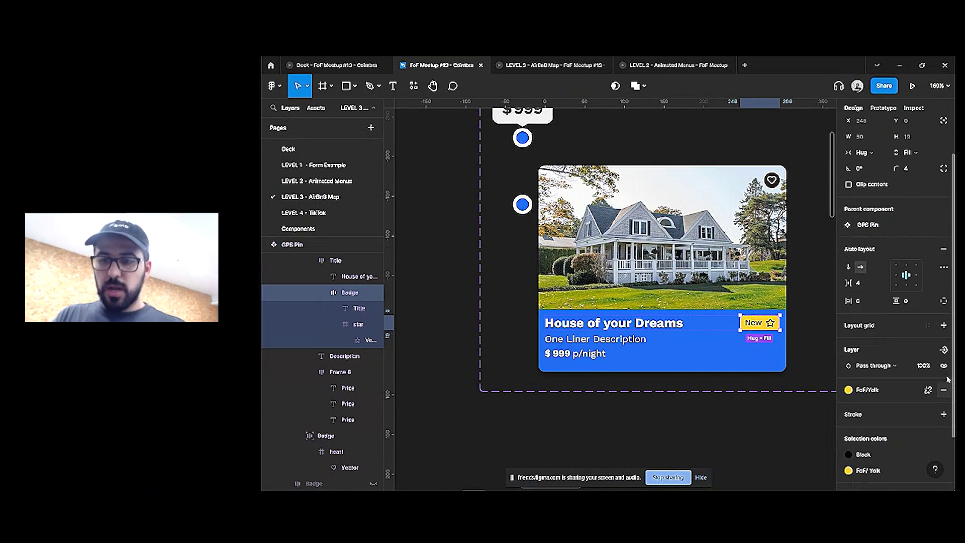
left_click(944, 350)
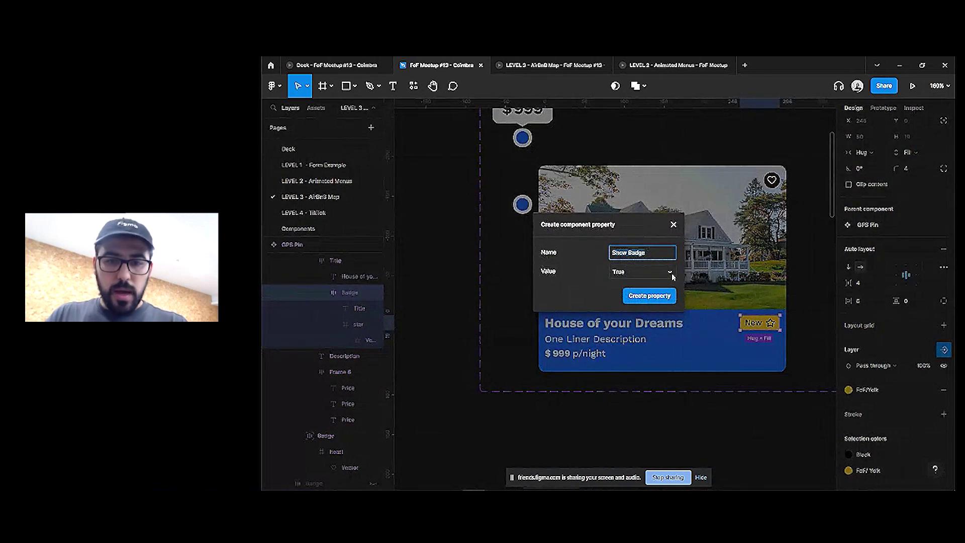
type("New")
key("Return")
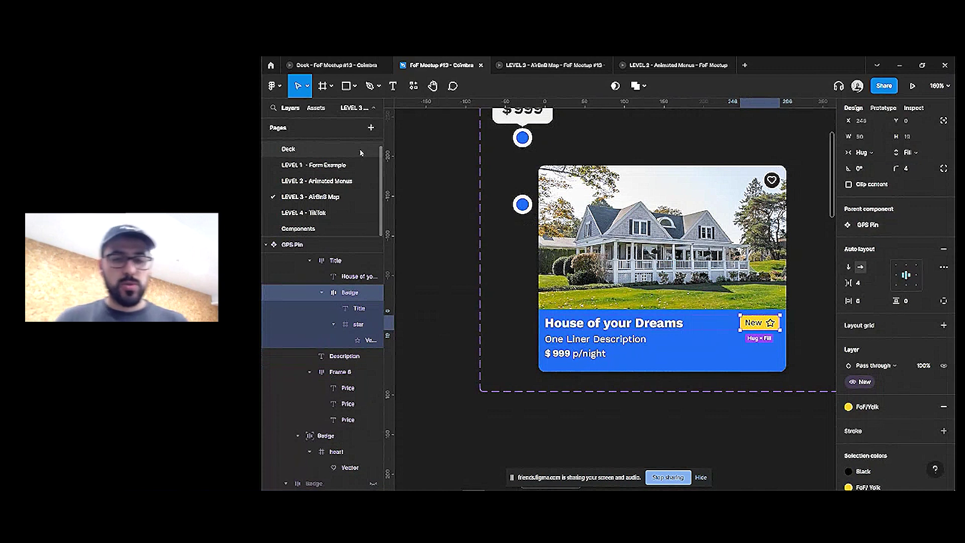
scroll(583, 231, "down", 8)
Give the $999 badge an On click interaction changing to Variant2 with Smart animate
left_click(635, 305)
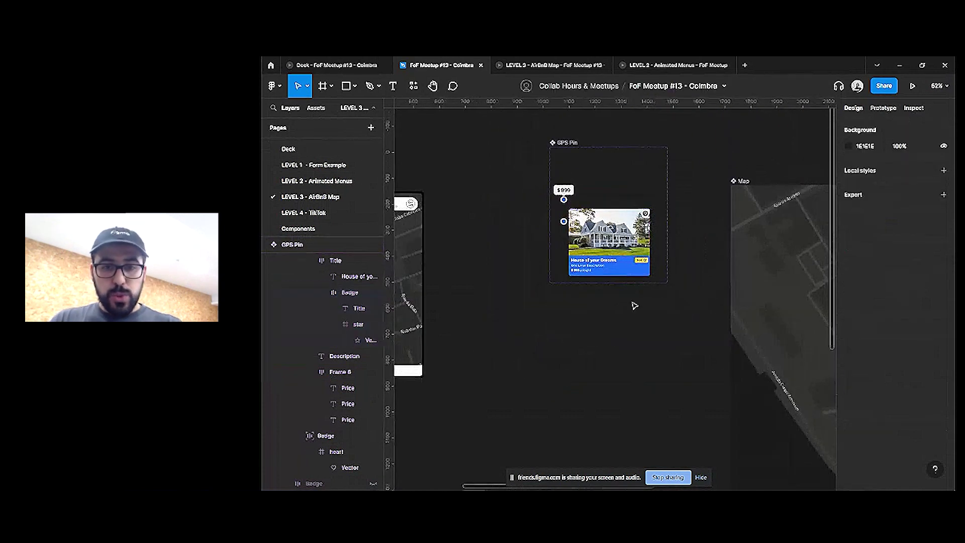
scroll(634, 305, "right", 2)
left_click(894, 109)
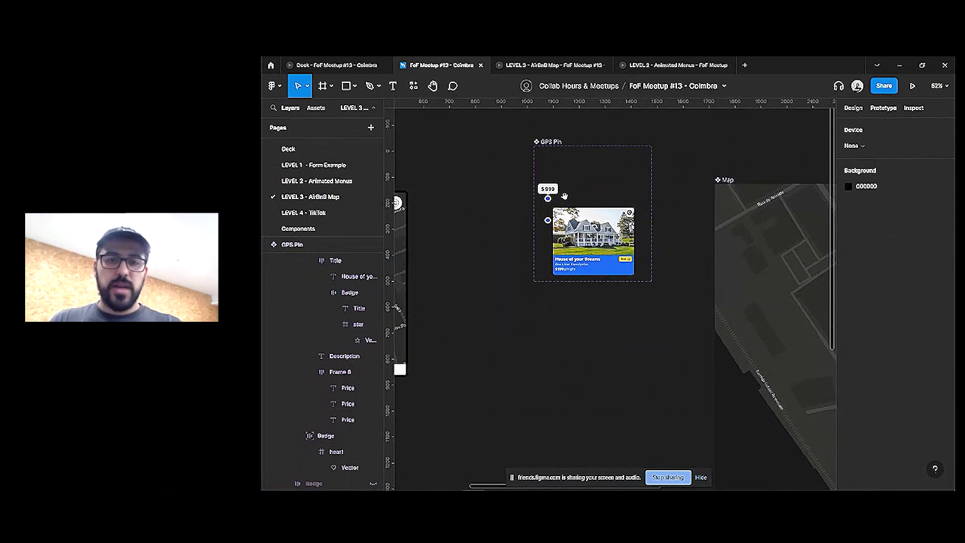
scroll(563, 197, "left", 3)
left_click(593, 194)
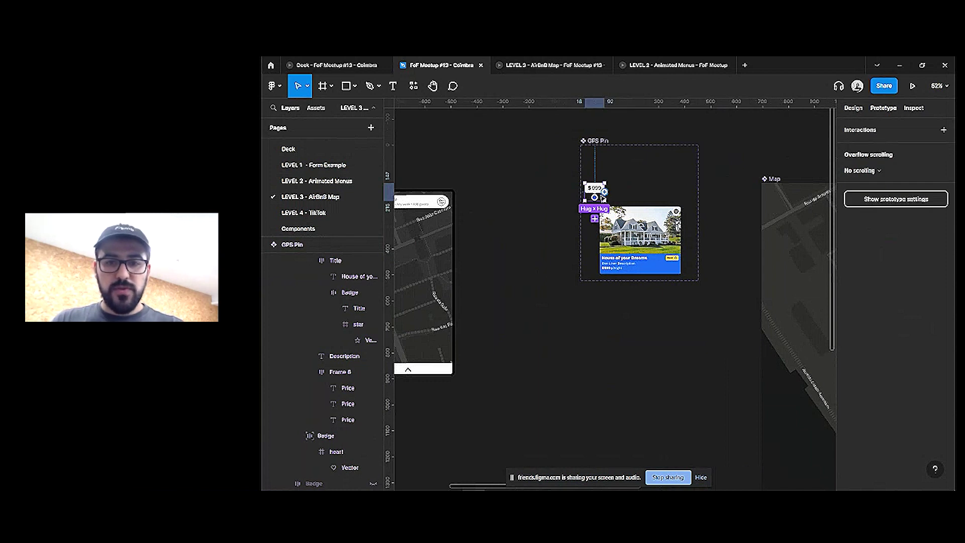
left_click(595, 218)
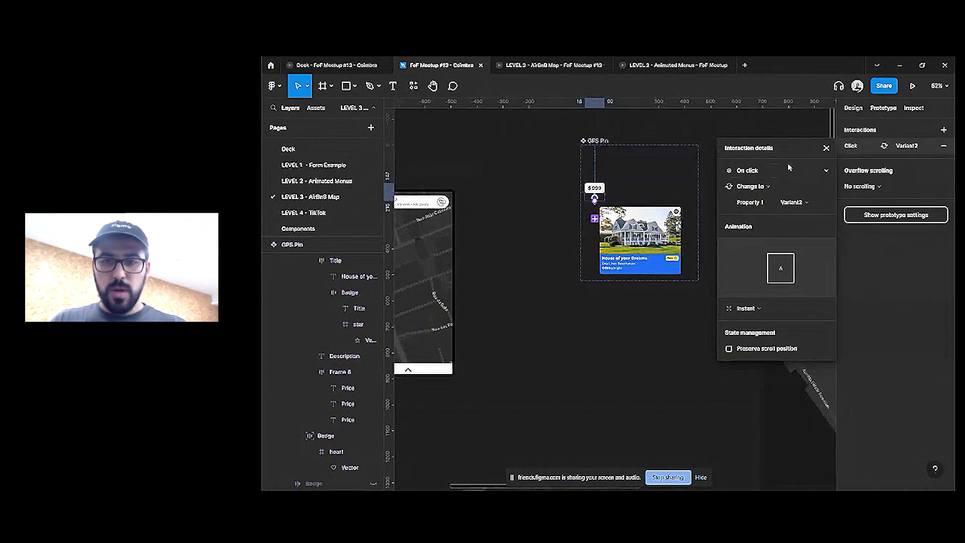
left_click(764, 309)
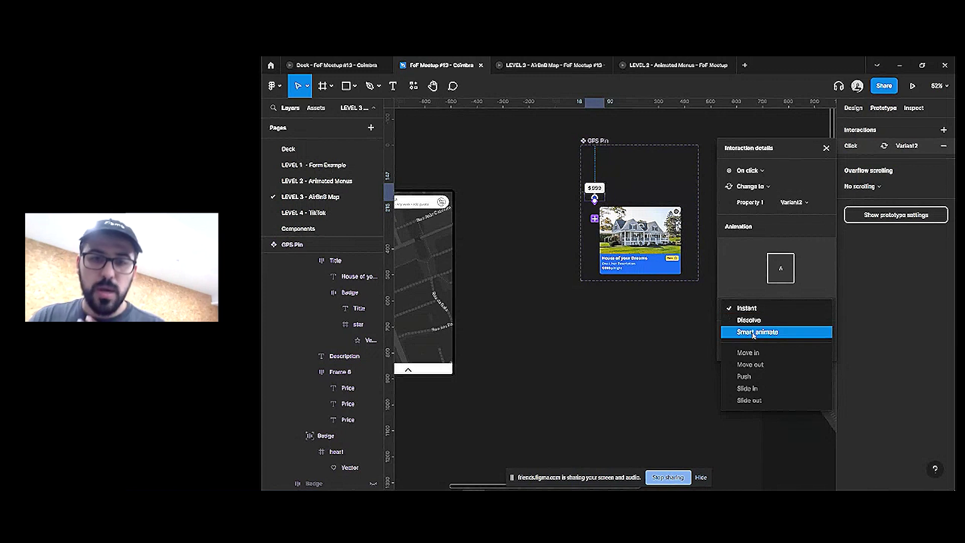
left_click(754, 332)
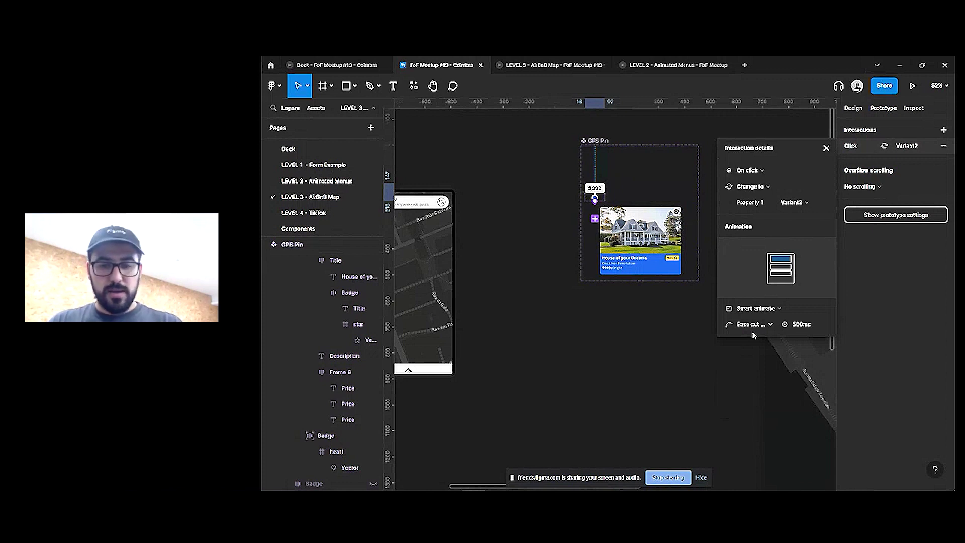
left_click(595, 199)
left_click(638, 221)
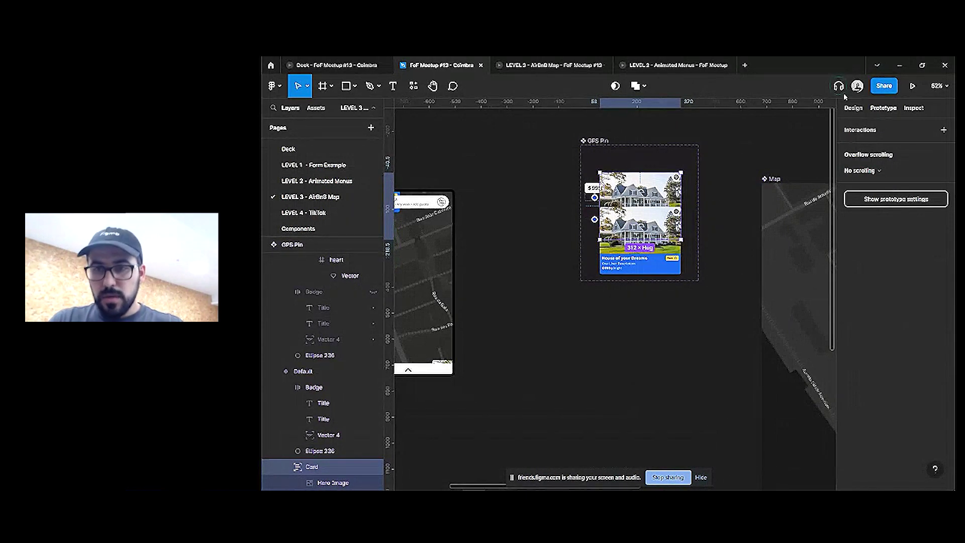
Set the Card layer's opacity to 0% in the pin's default state
left_click(853, 108)
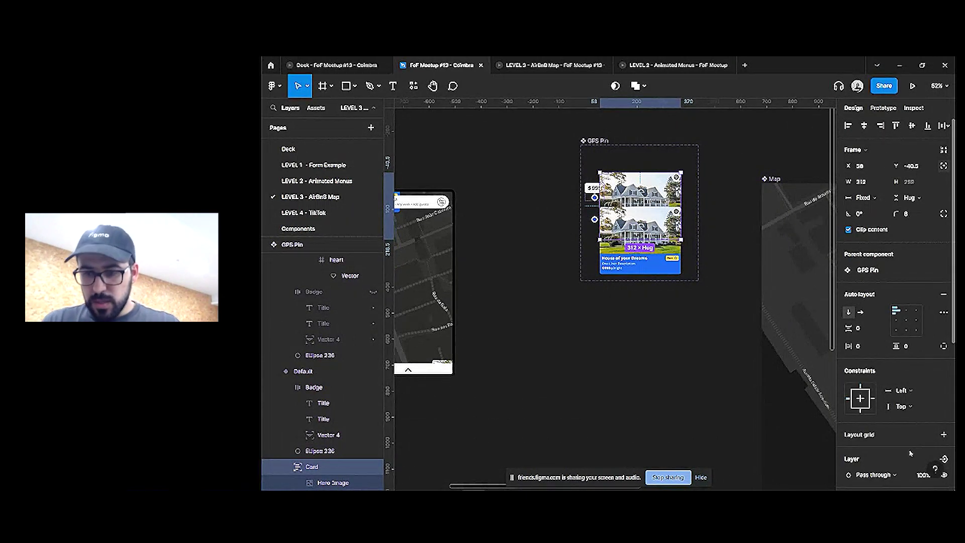
scroll(910, 454, "down", 2)
key("Return")
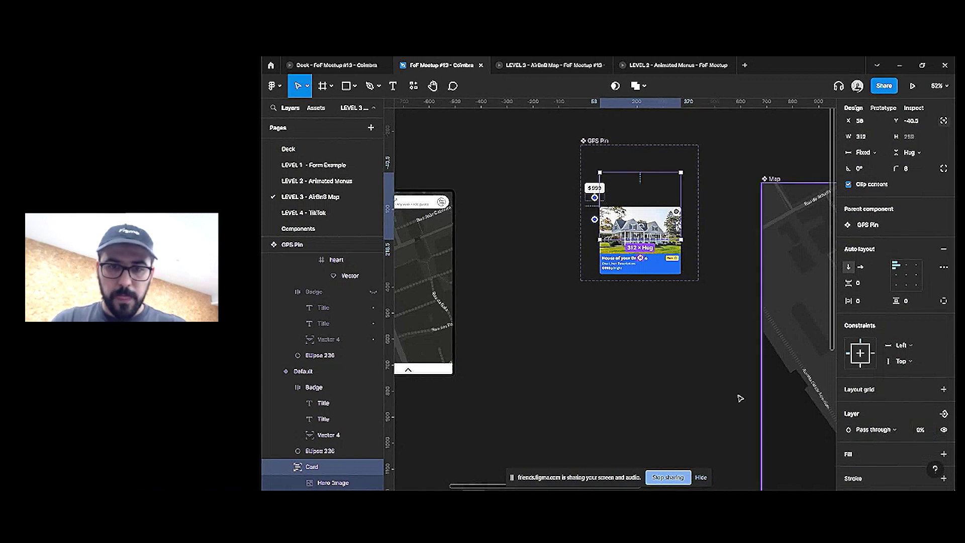
Reposition the variant cards, then switch to the LEVEL 3 AirBnB Map prototype
left_click_drag(641, 258, 646, 422)
left_click(590, 146)
left_click_drag(595, 272, 596, 300)
left_click(597, 199)
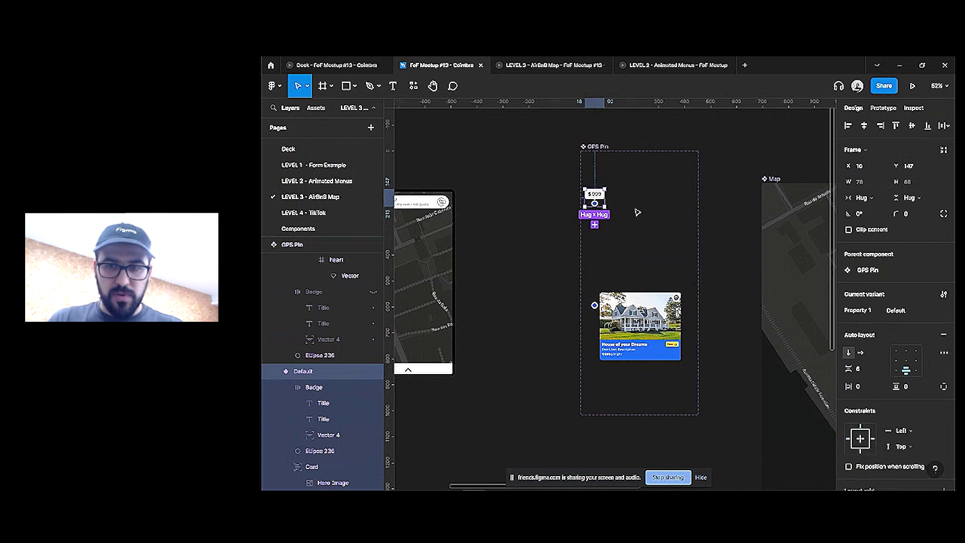
left_click(594, 302)
left_click_drag(599, 302, 598, 276)
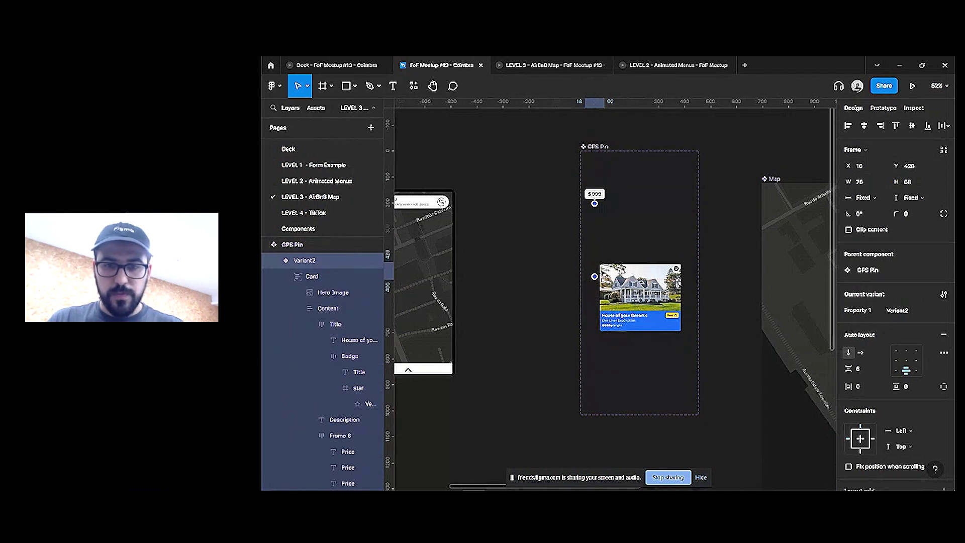
left_click(550, 65)
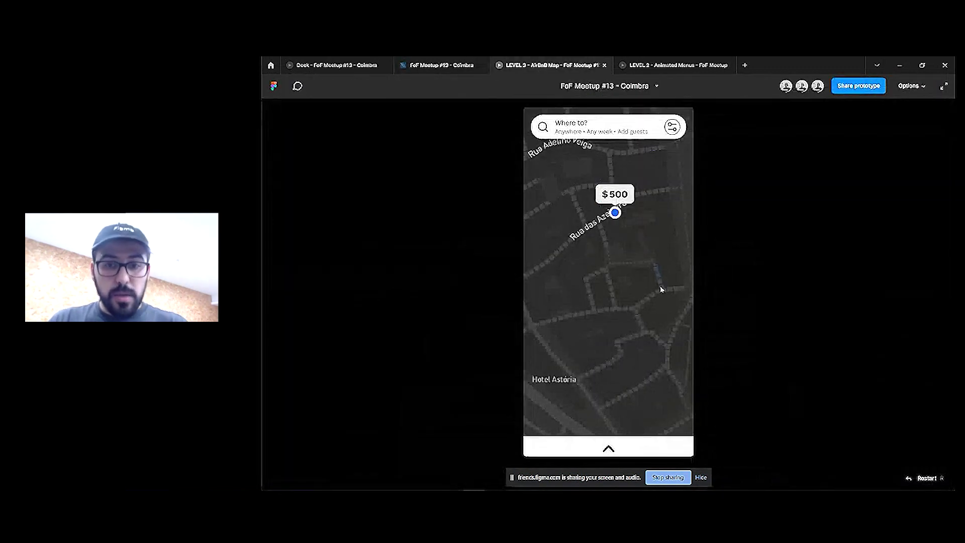
Tap the $500 pin, close its card, then tap the $120 pin to preview the animation
left_click(611, 205)
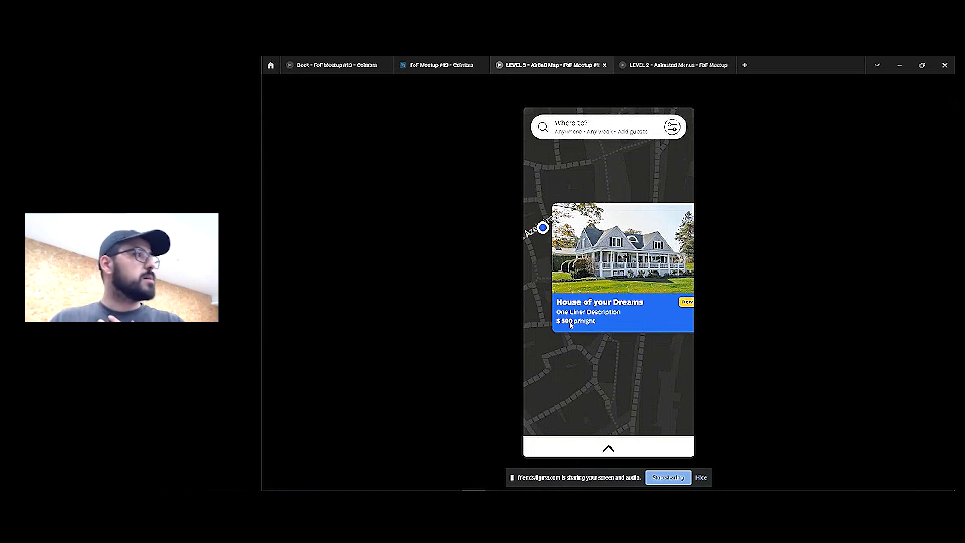
left_click(605, 198)
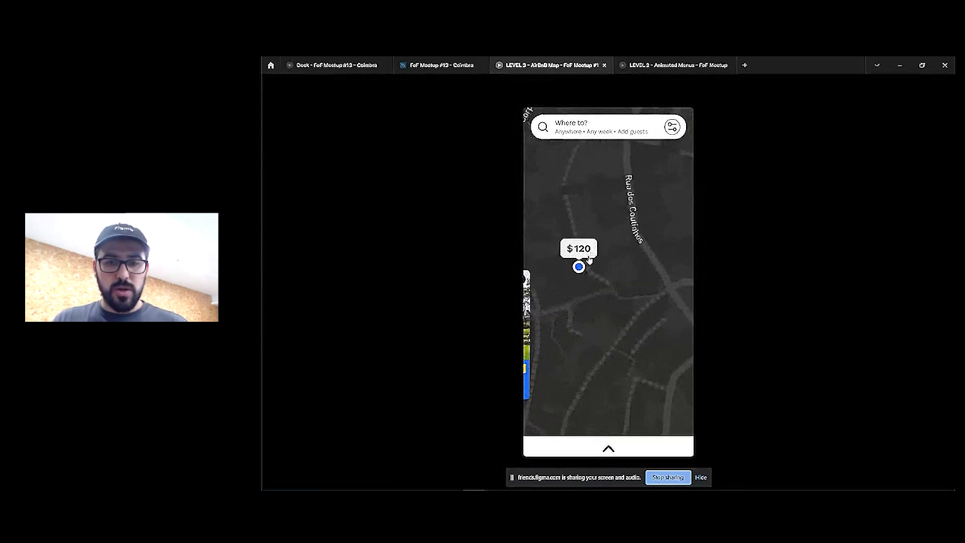
left_click(657, 288)
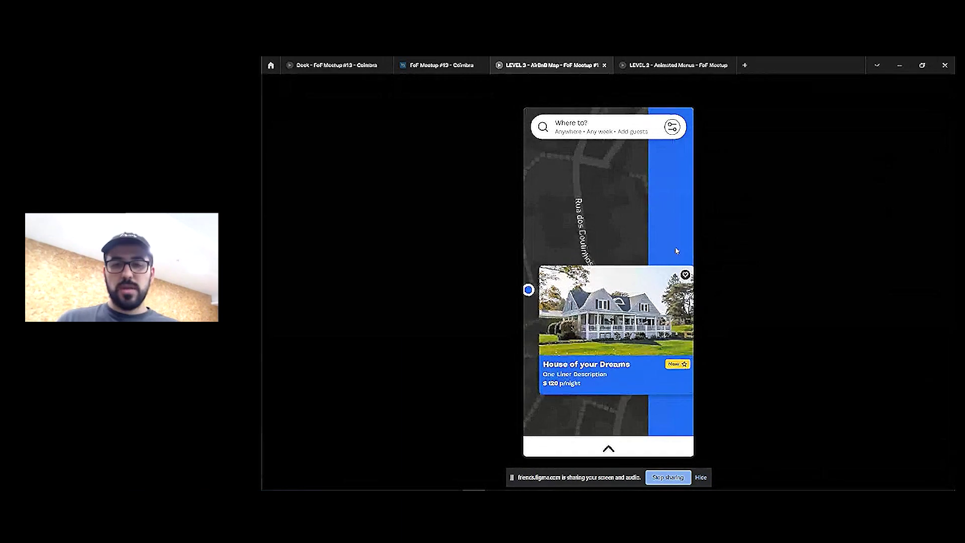
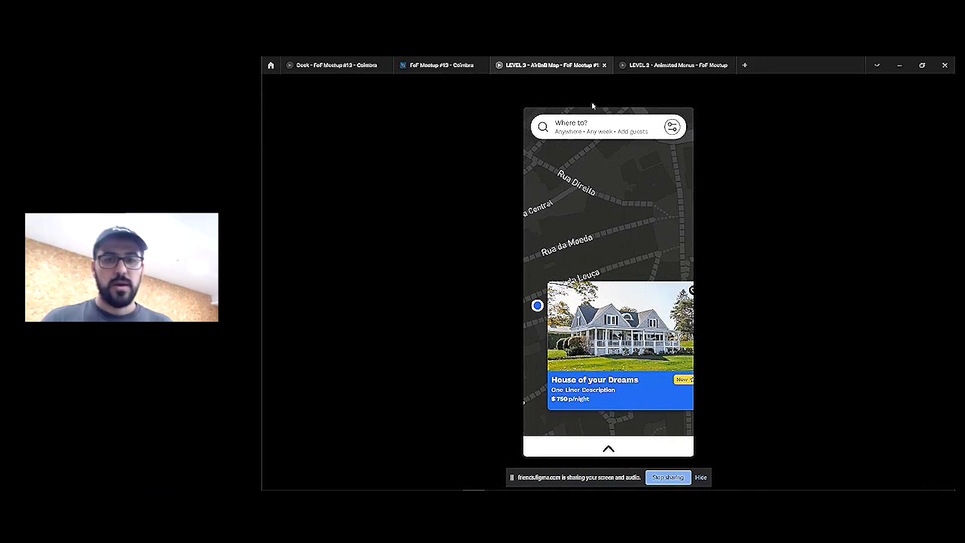
Return to the design file and select the GPS Pin's Default variant
key("ctrl+shift+Tab")
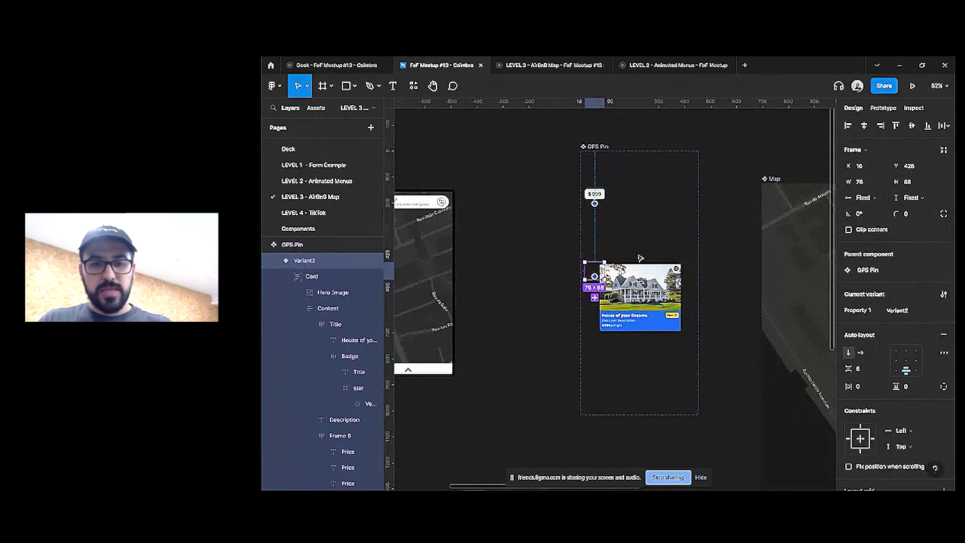
key("Escape")
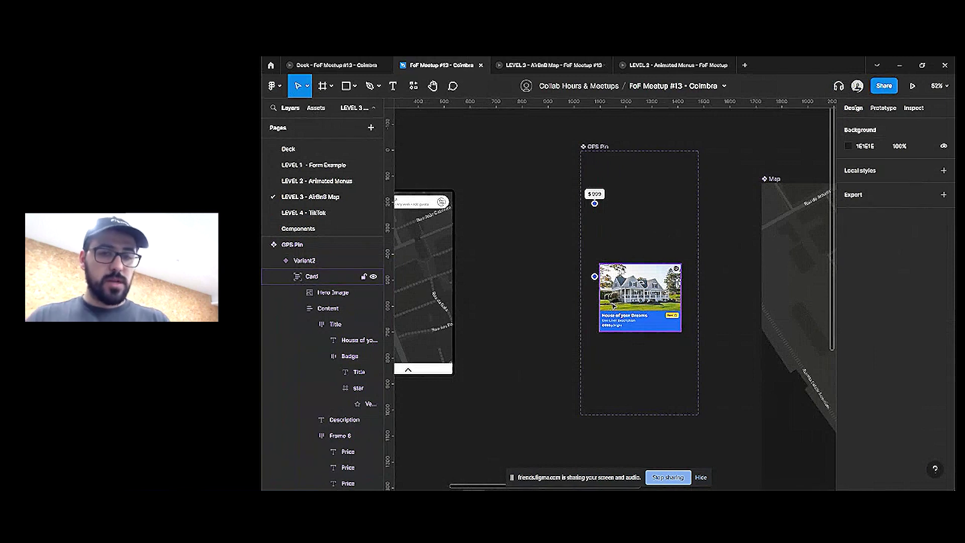
scroll(613, 305, "down", 3)
scroll(593, 251, "right", 5)
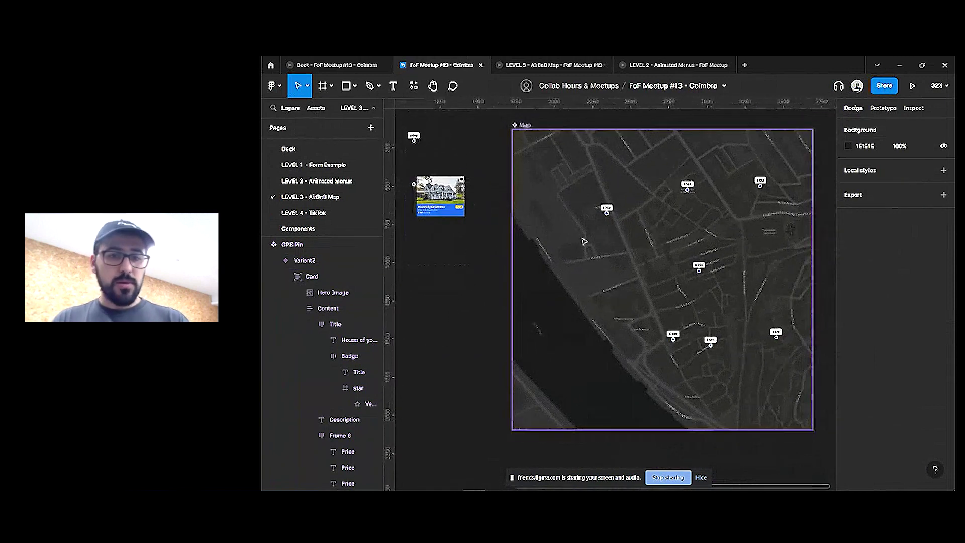
scroll(583, 242, "left", 5)
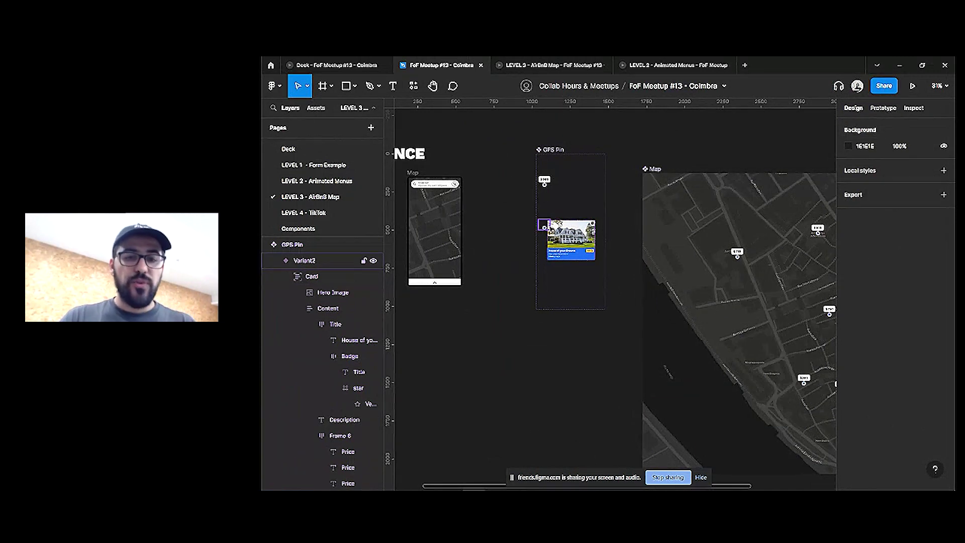
left_click(544, 229)
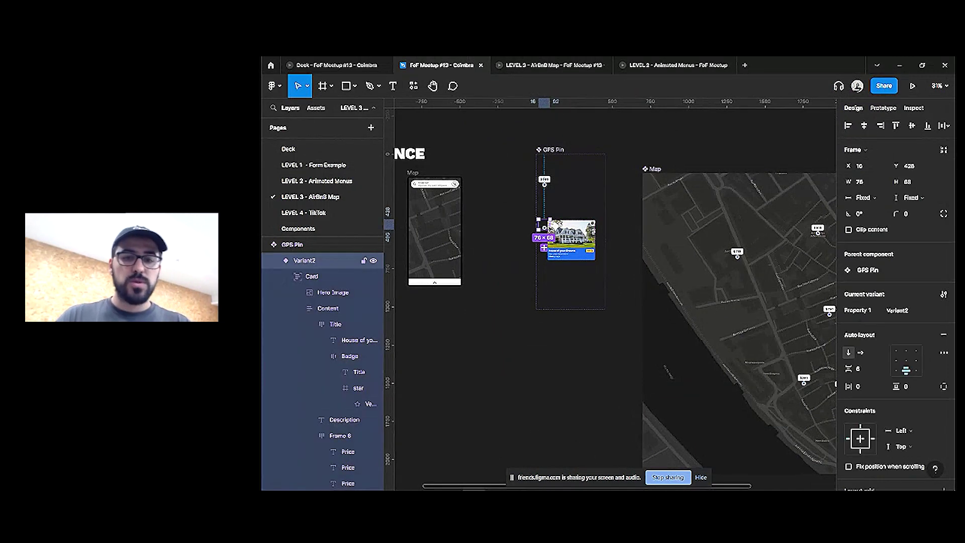
left_click(552, 188)
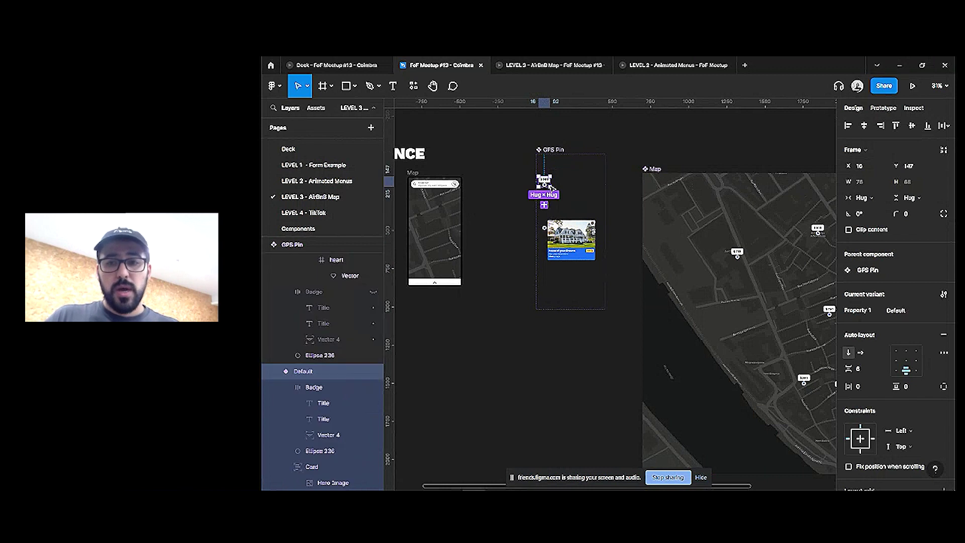
Link the Default pin's click to the card and change its action to Open overlay
left_click(884, 108)
left_click(863, 146)
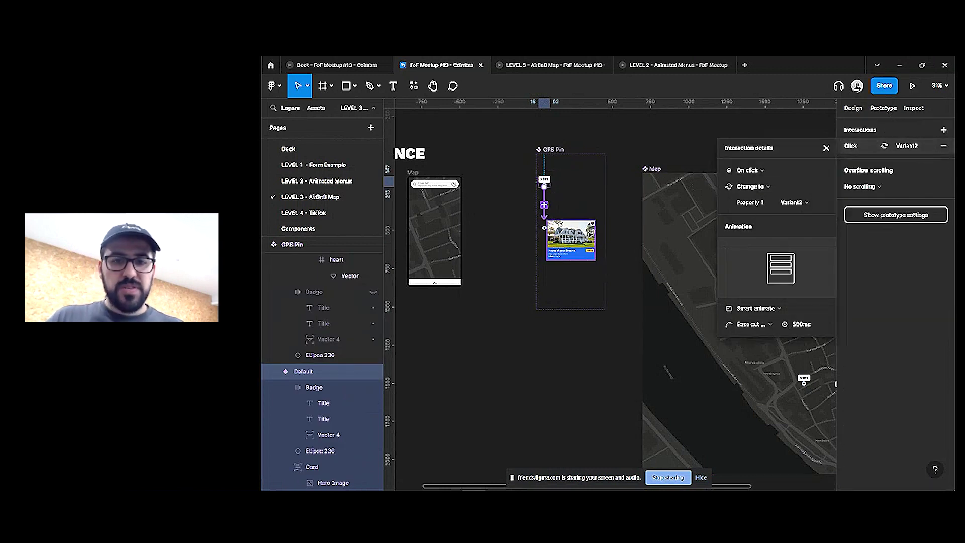
left_click(545, 228)
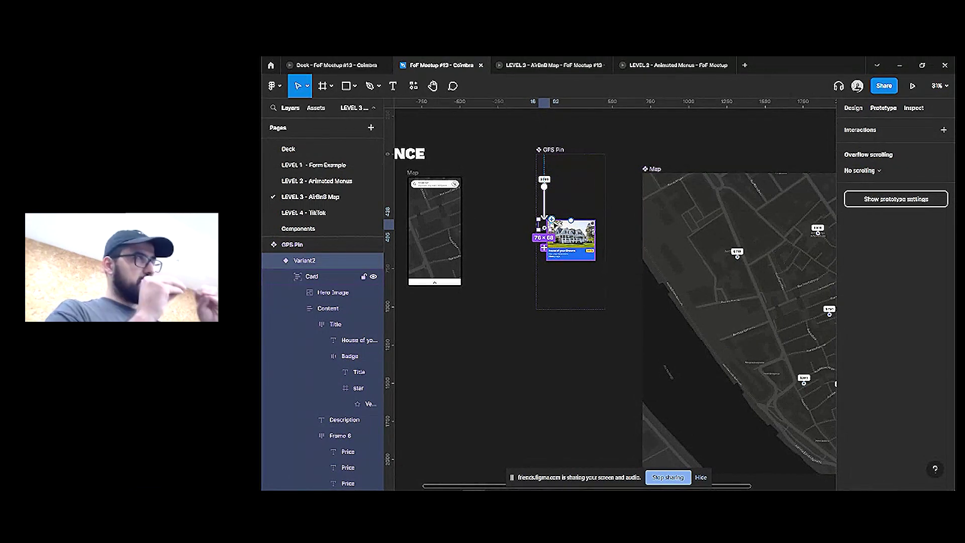
left_click_drag(545, 220, 547, 224)
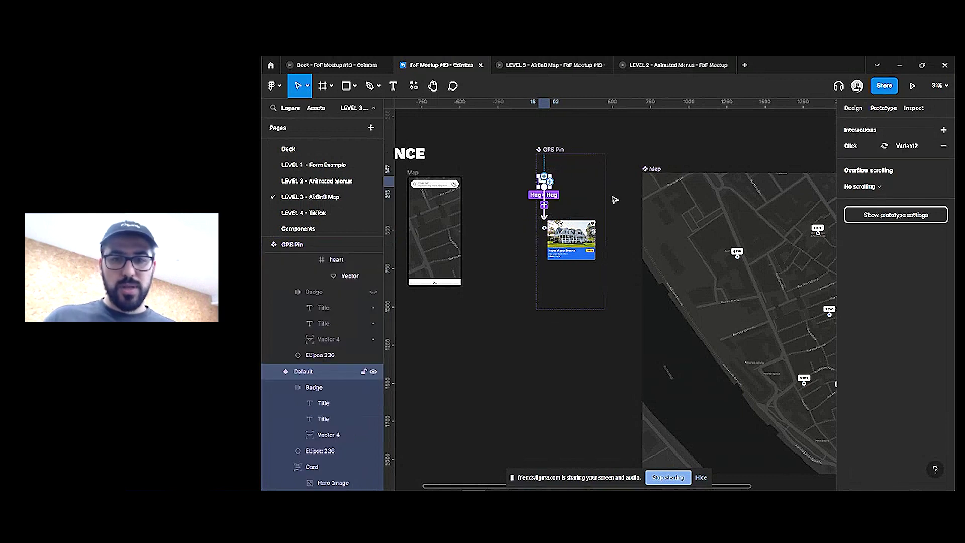
left_click(750, 187)
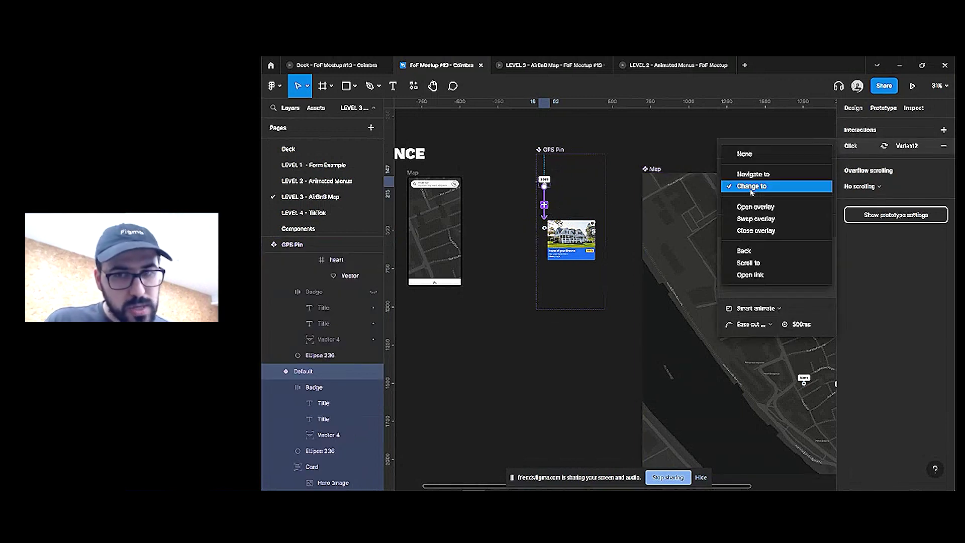
left_click(751, 207)
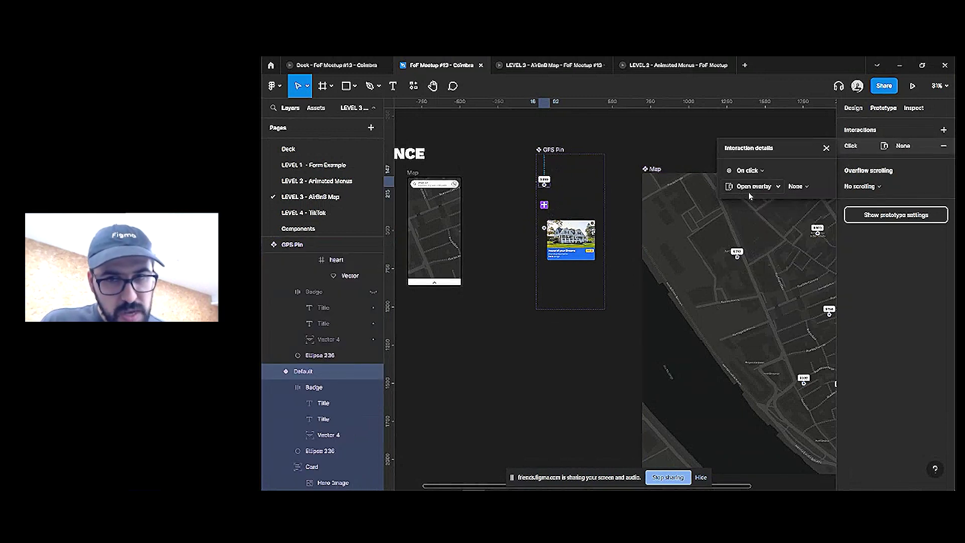
left_click(571, 237)
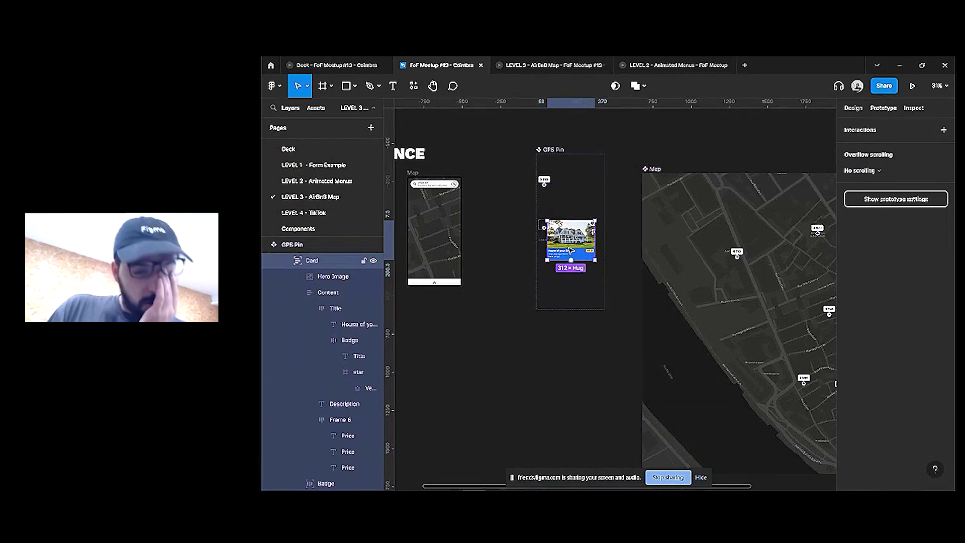
Delete the Badge and the Ellipse 236 pin dot from Variant2
scroll(545, 228, "up", 5)
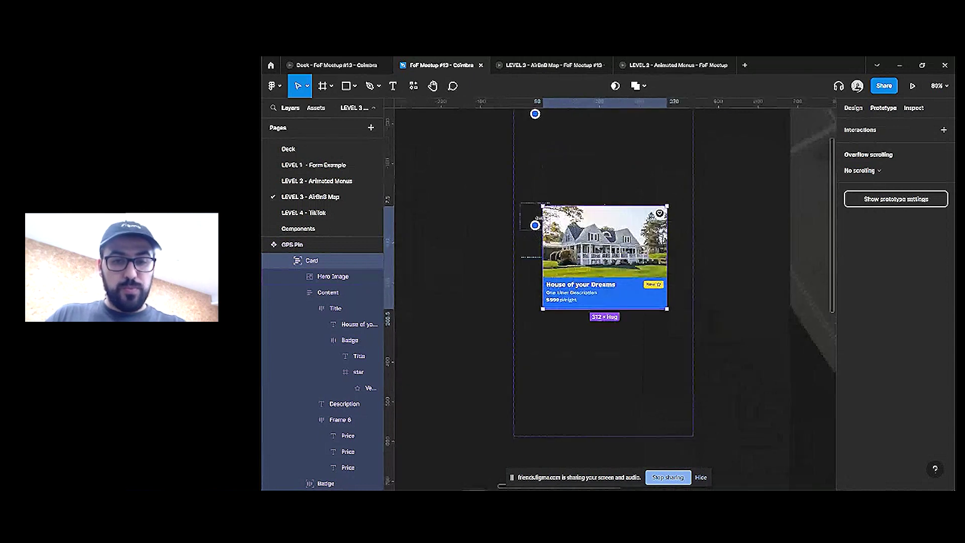
left_click(535, 225)
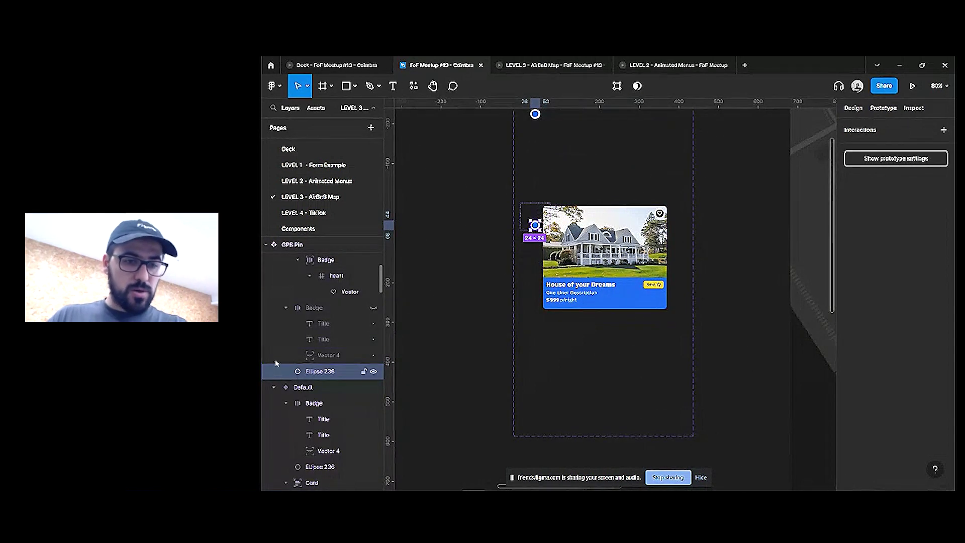
scroll(312, 335, "up", 4)
scroll(321, 322, "up", 4)
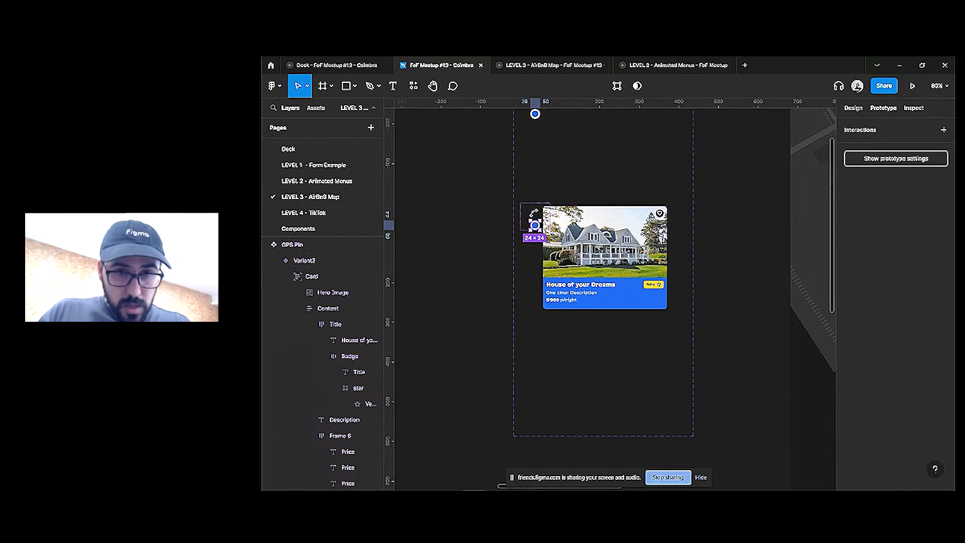
left_click(327, 276)
left_click(286, 276)
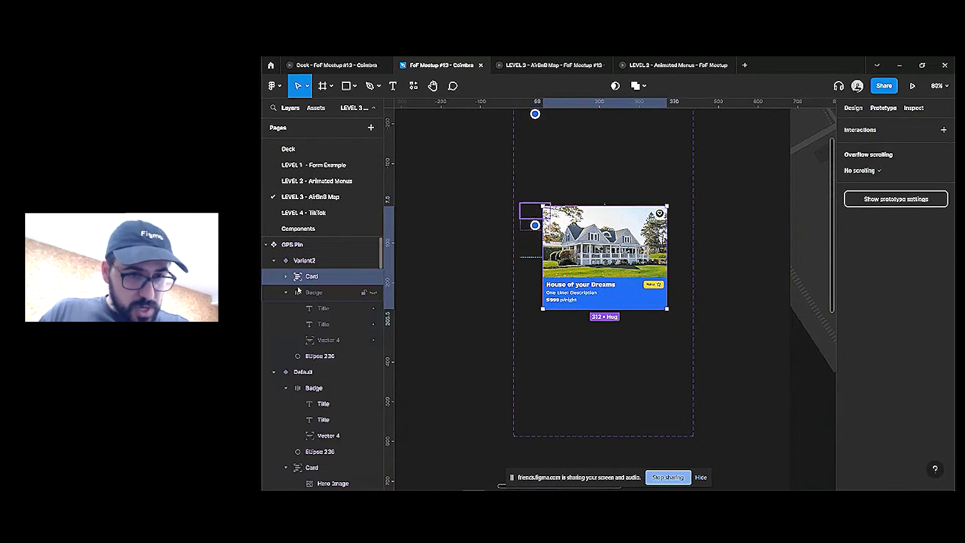
left_click(341, 292)
key("Delete")
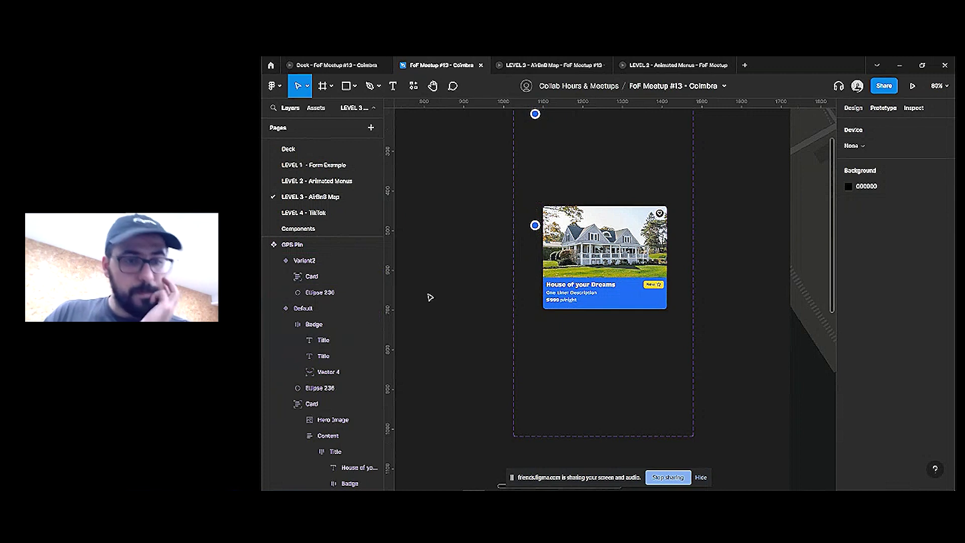
left_click(334, 293)
key("Delete")
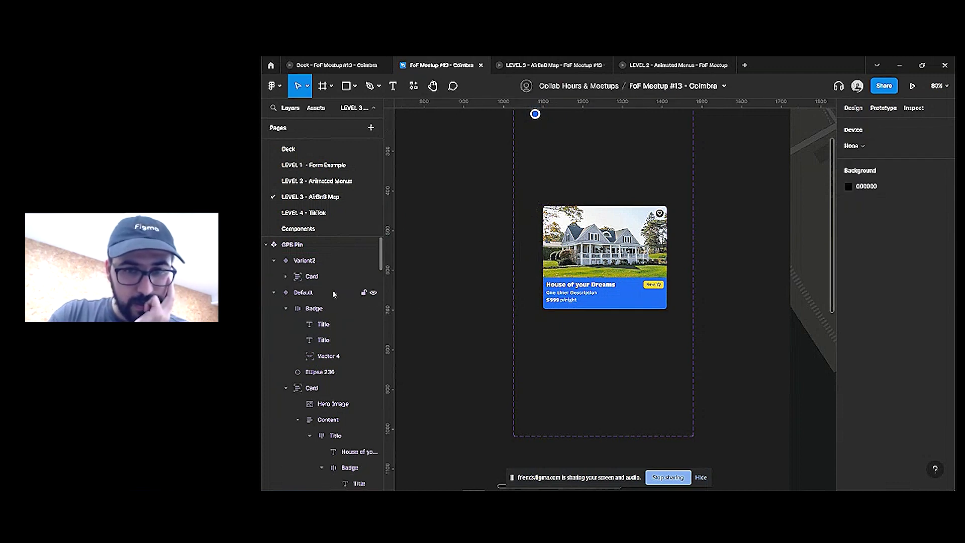
Move the card up-left and make the card and Variant2 hug contents at 312 × 259
left_click(582, 241)
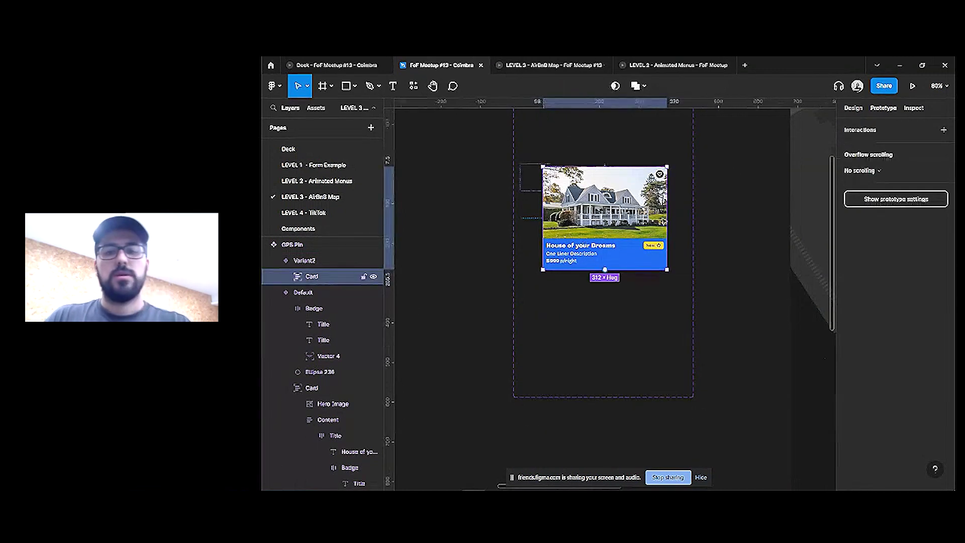
left_click(853, 108)
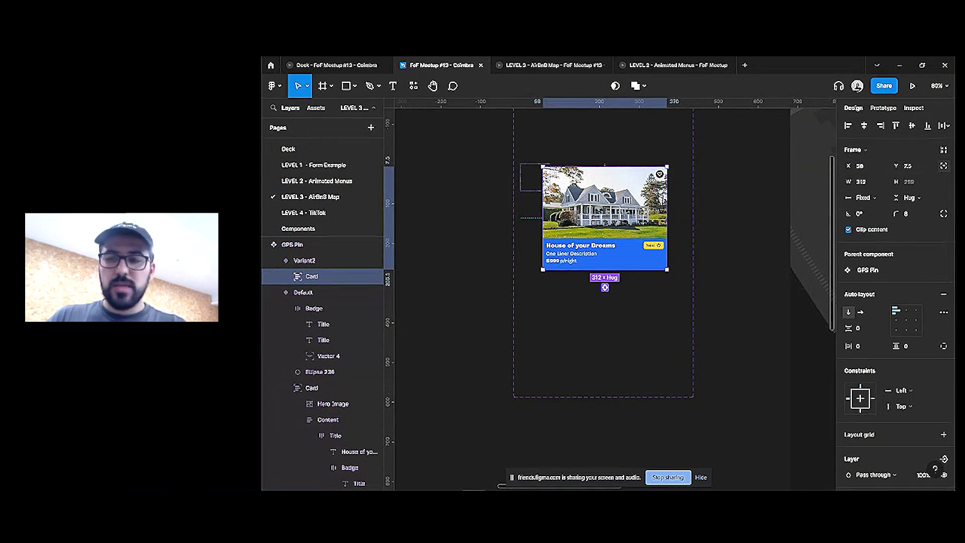
left_click_drag(664, 268, 602, 201)
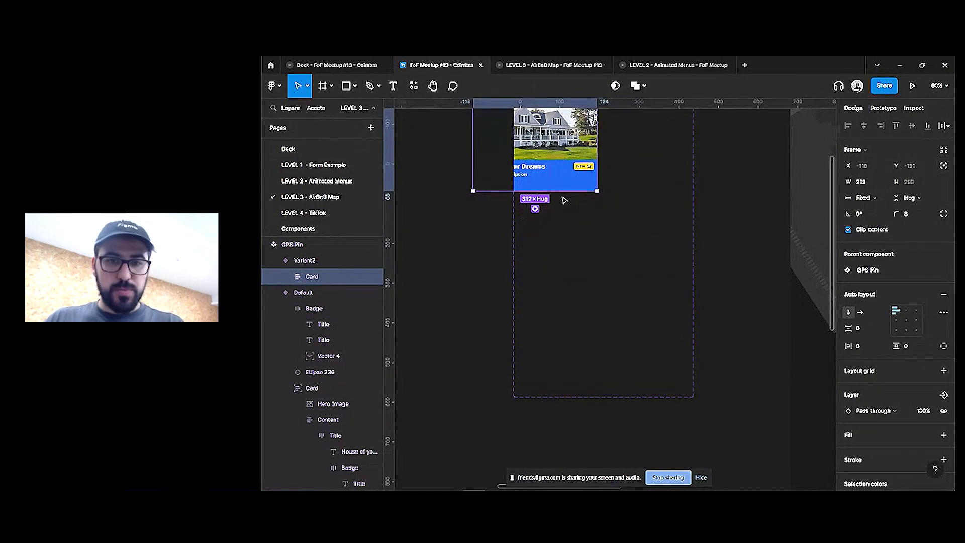
left_click(944, 151)
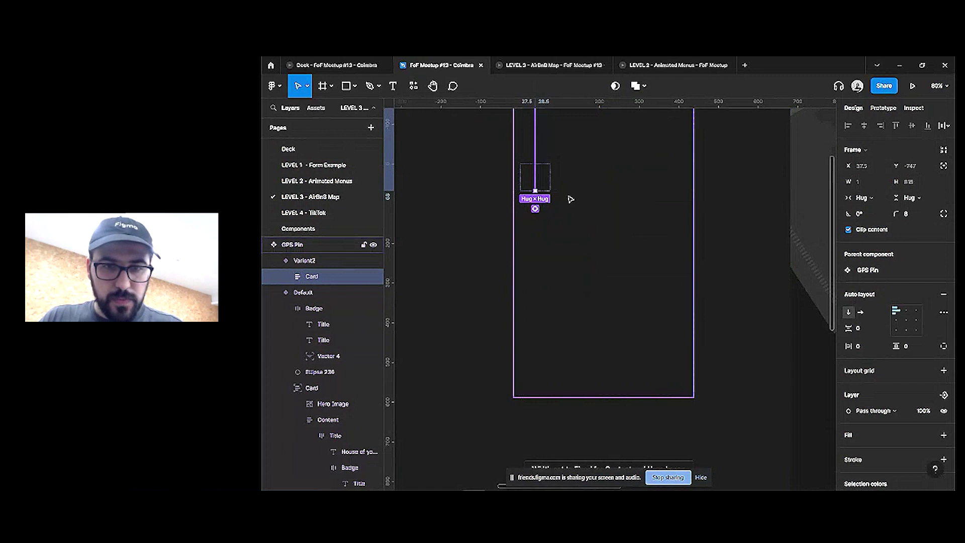
left_click(315, 265)
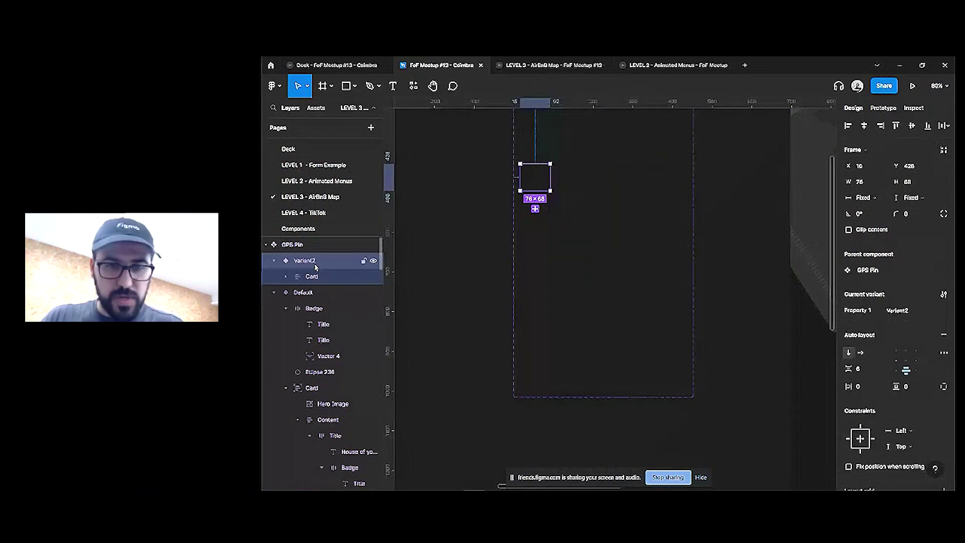
key("ctrl+alt+shift+r")
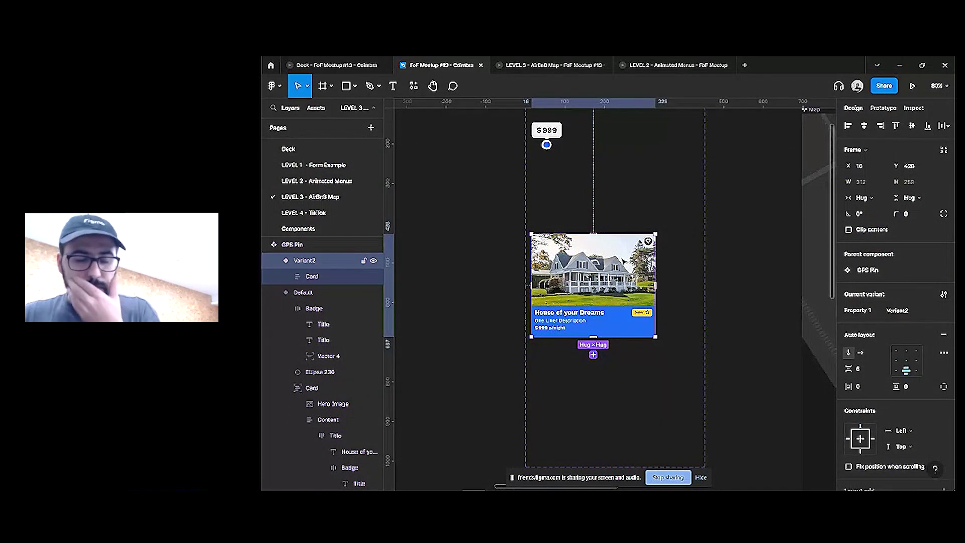
Remove the $999 pin's empty click interaction
left_click(880, 108)
left_click(853, 108)
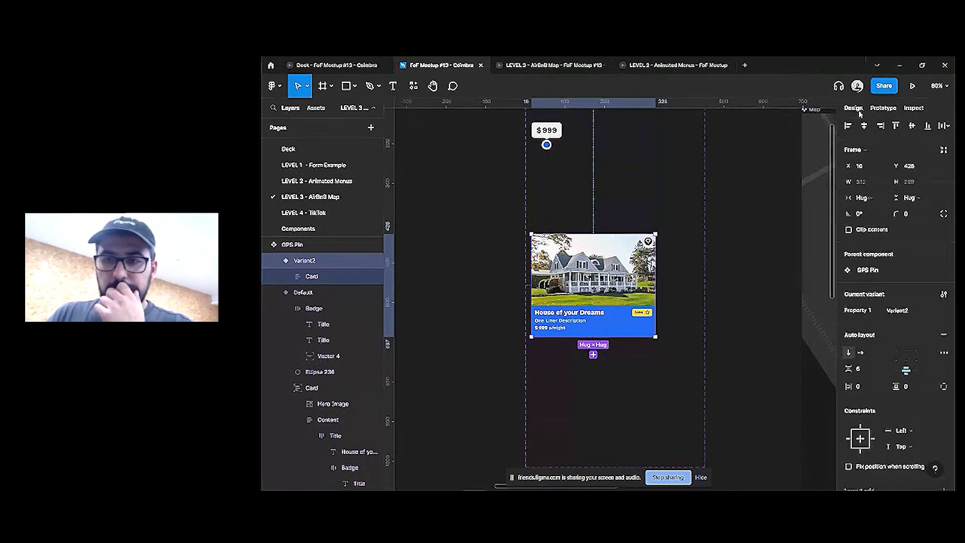
left_click(555, 139)
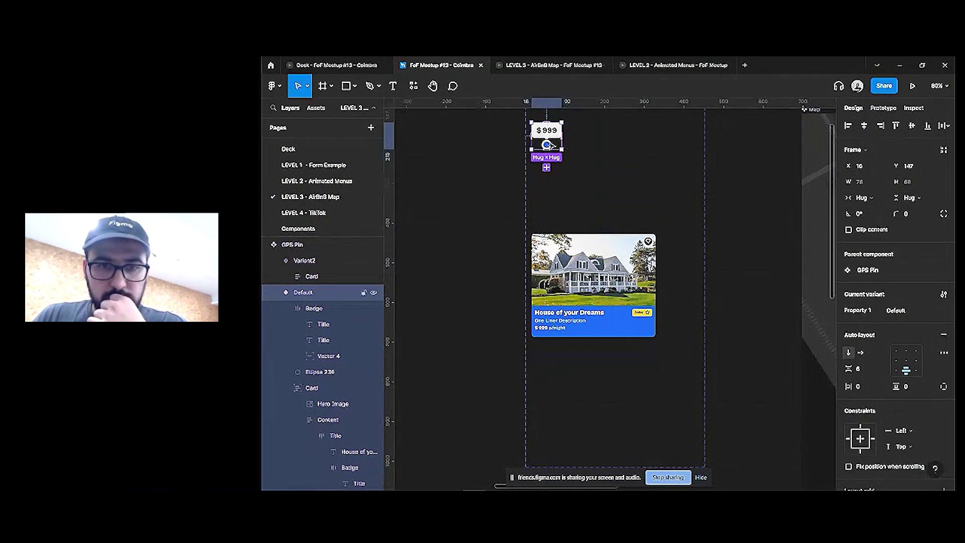
left_click(884, 108)
left_click(944, 146)
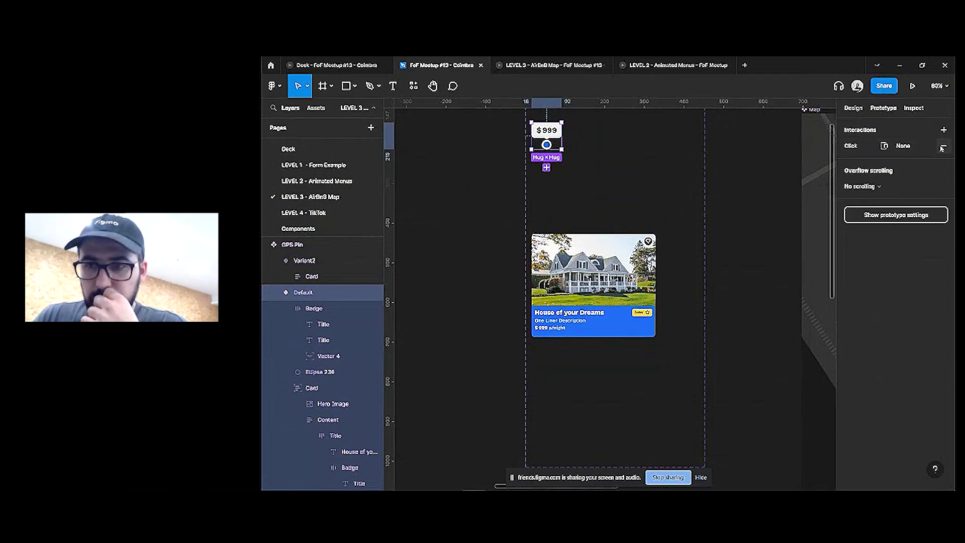
Link the $999 pin's click to the card as Open overlay, then restore the badge and location dot
left_click_drag(547, 148, 588, 262)
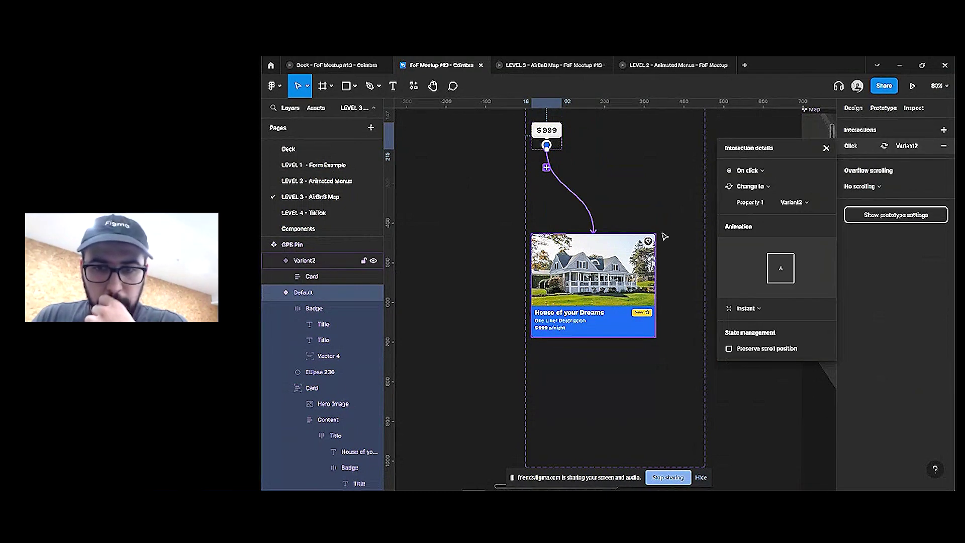
left_click(769, 186)
left_click(763, 207)
left_click(780, 186)
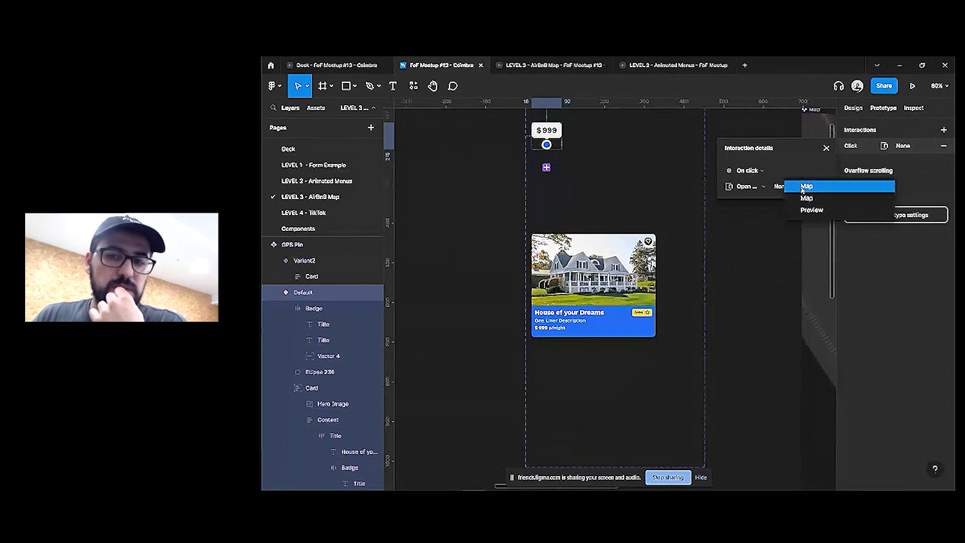
key("Escape")
key("Escape")
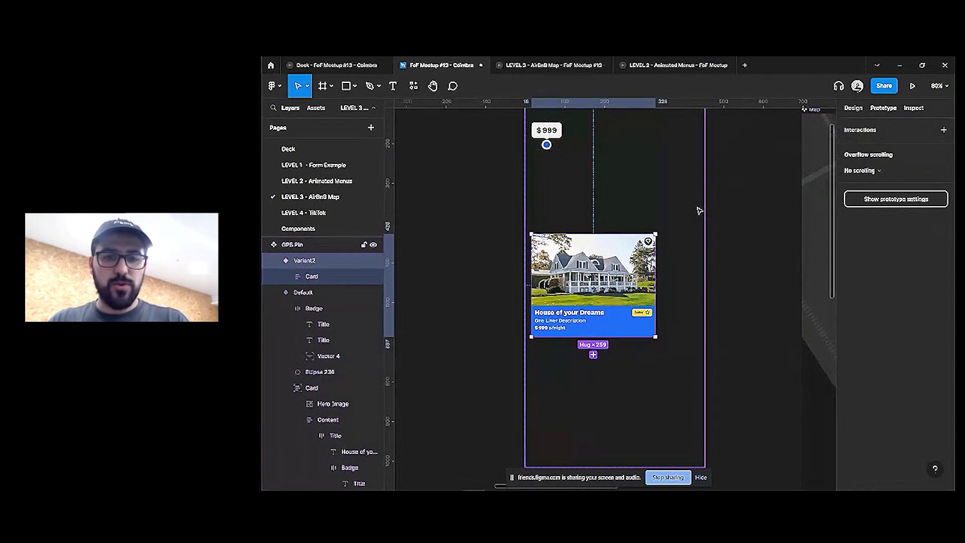
key("Escape")
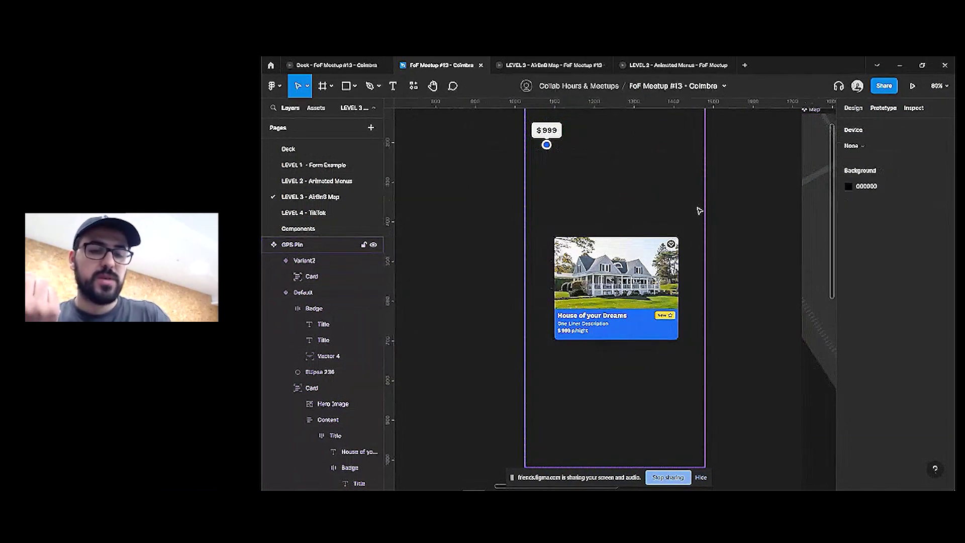
key("ctrl+z")
key("ctrl+z")
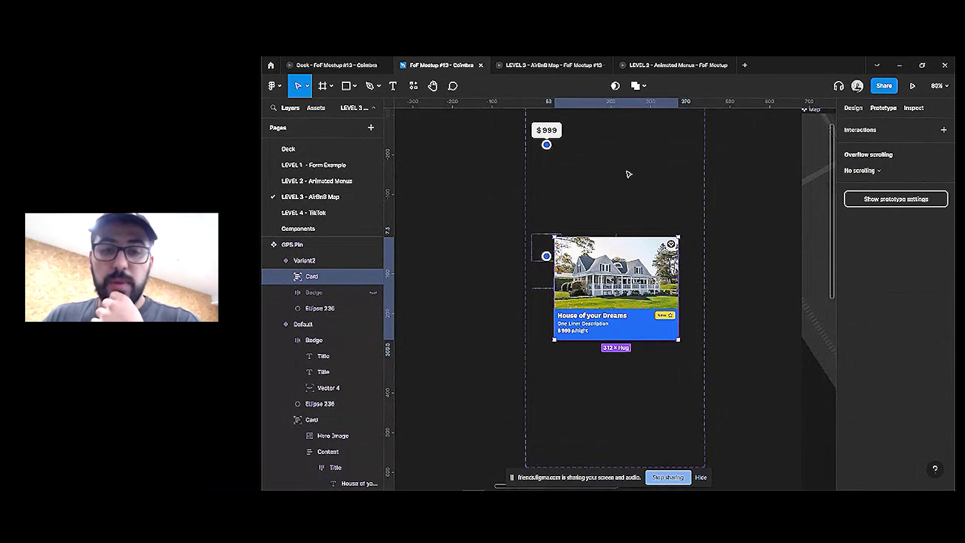
Link Variant2's click back to Default with Smart animate (ease out, 500ms), then open the LEVEL 3 prototype
left_click(600, 219)
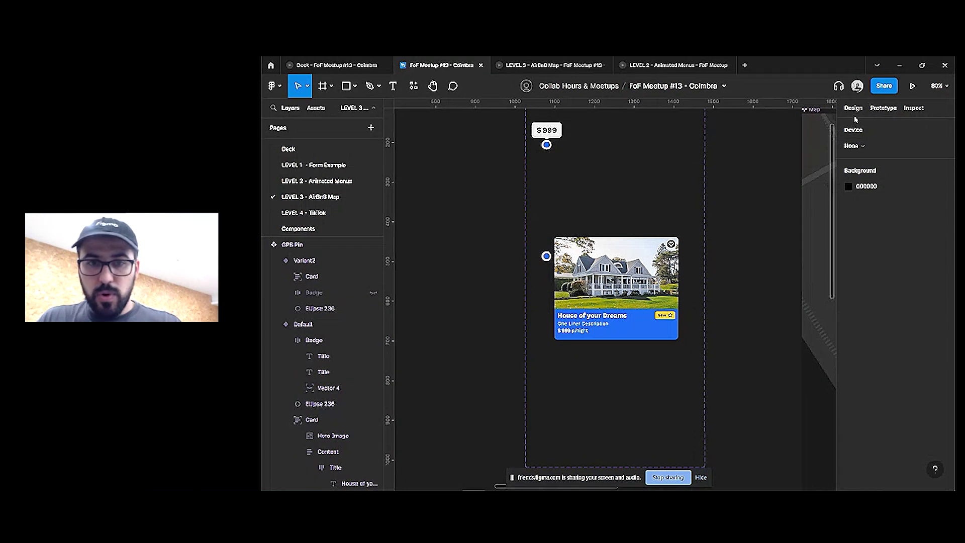
key("Tab")
key("Tab")
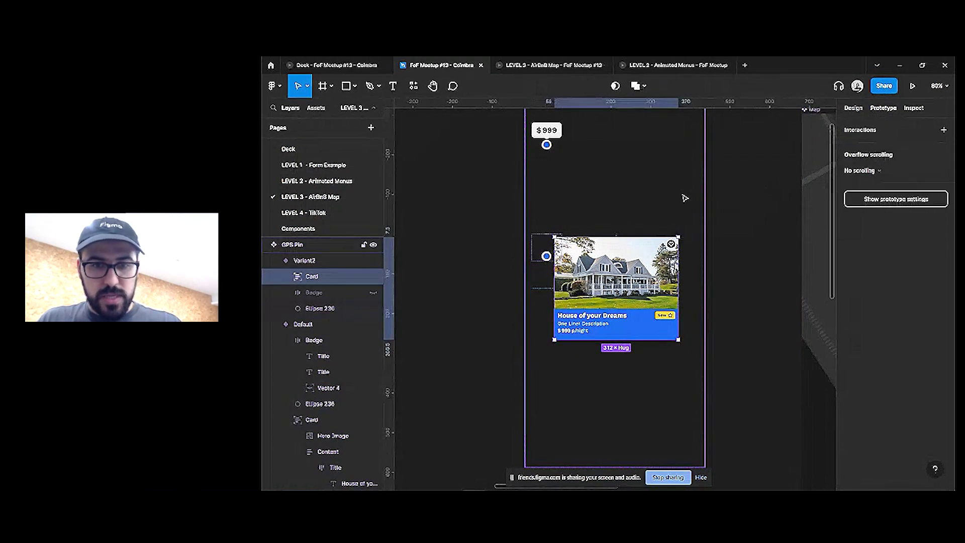
key("shift+Return")
key("Tab")
left_click(557, 242)
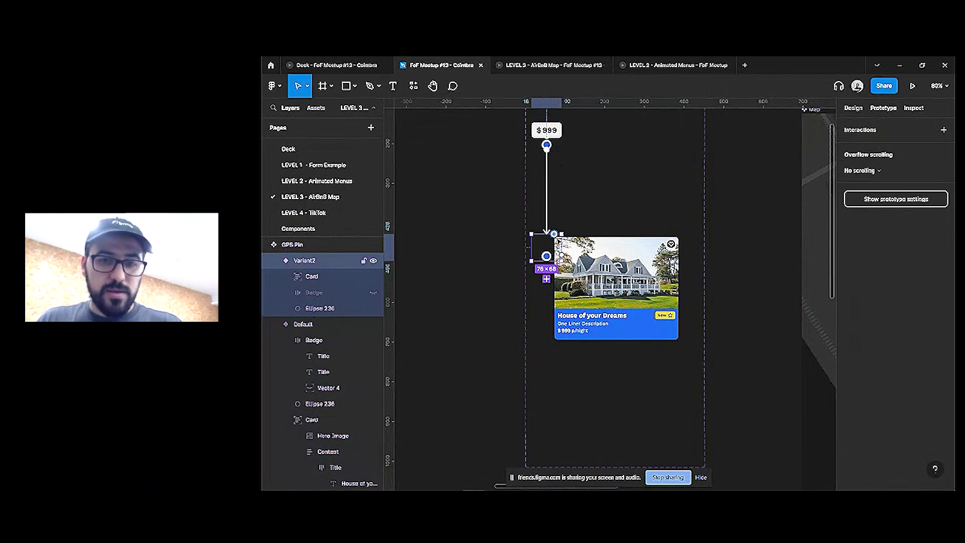
left_click_drag(554, 233, 547, 146)
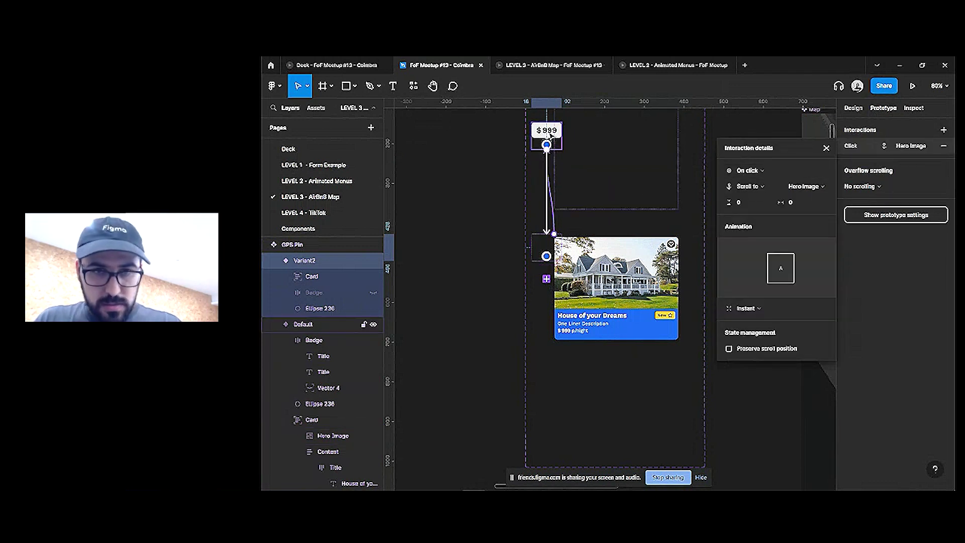
left_click(760, 318)
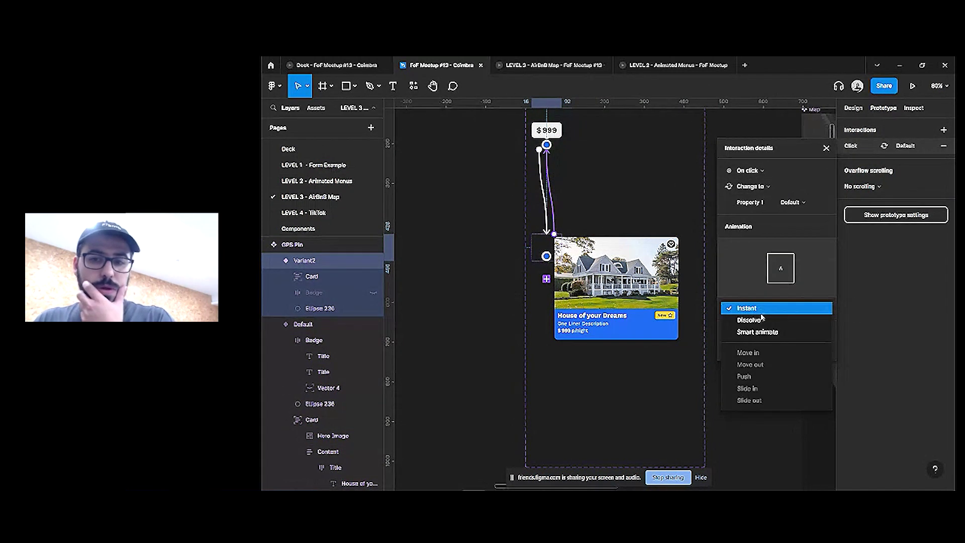
left_click(759, 330)
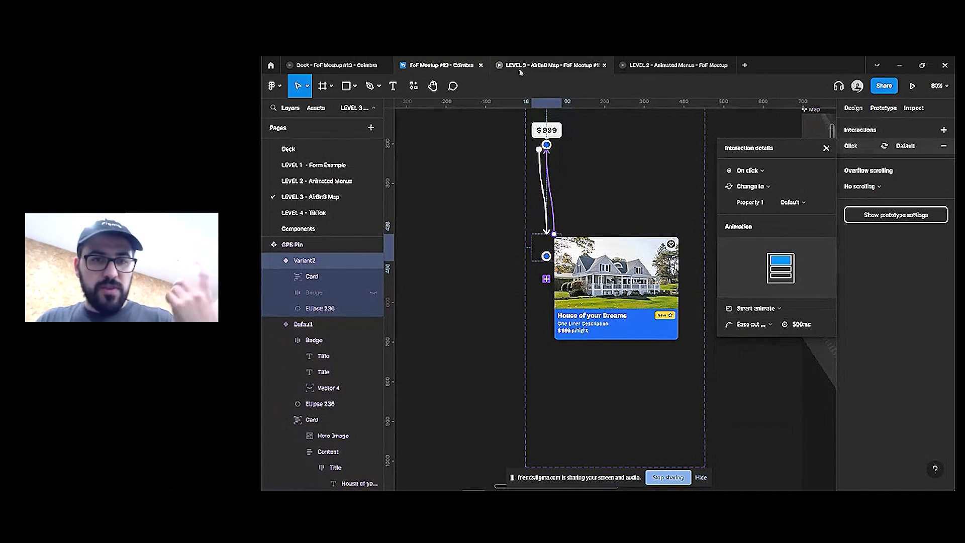
left_click(553, 65)
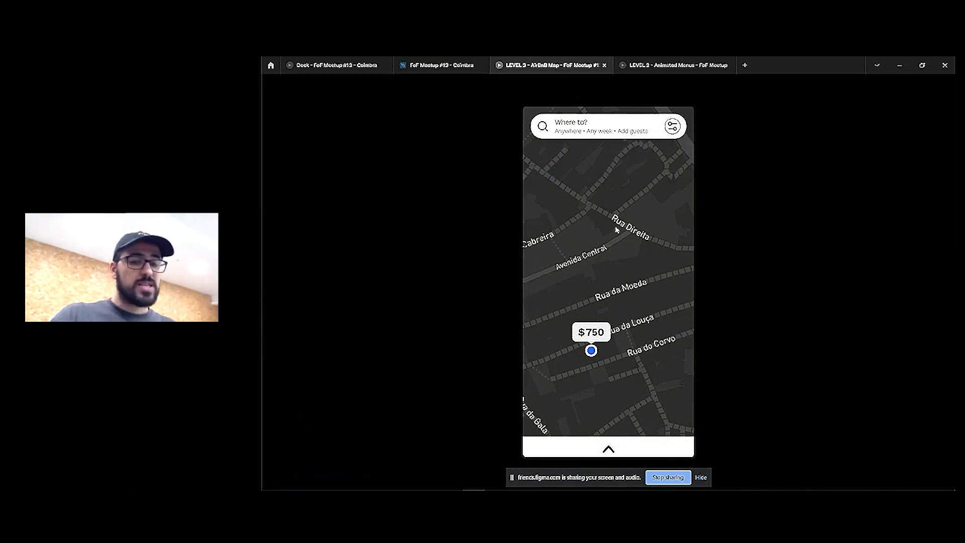
Test the $750 pin in the prototype, then return to the design file
left_click(608, 329)
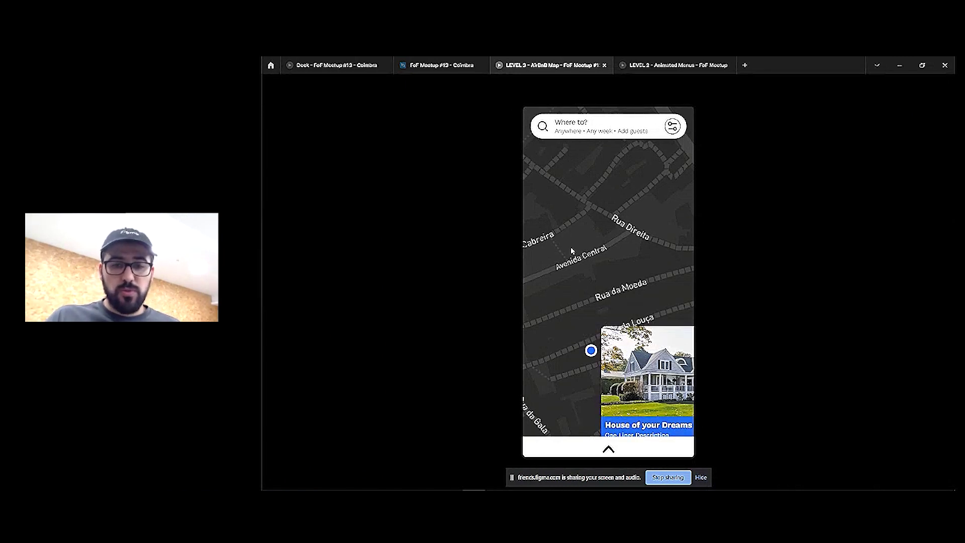
left_click(437, 65)
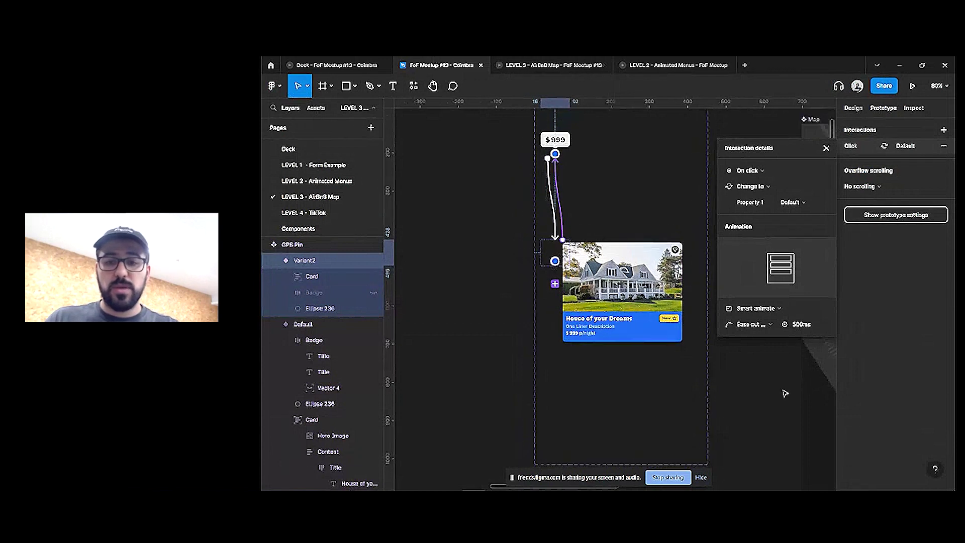
scroll(705, 362, "right", 10)
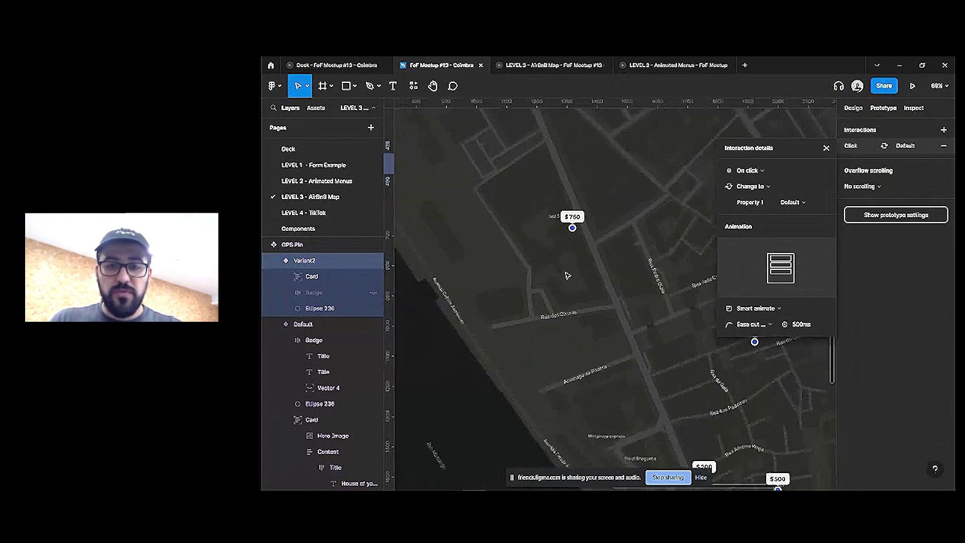
scroll(567, 276, "down", 3)
left_click(826, 147)
Set Property 1 of all GPS Pins in the Map to Variant2
left_click(701, 196)
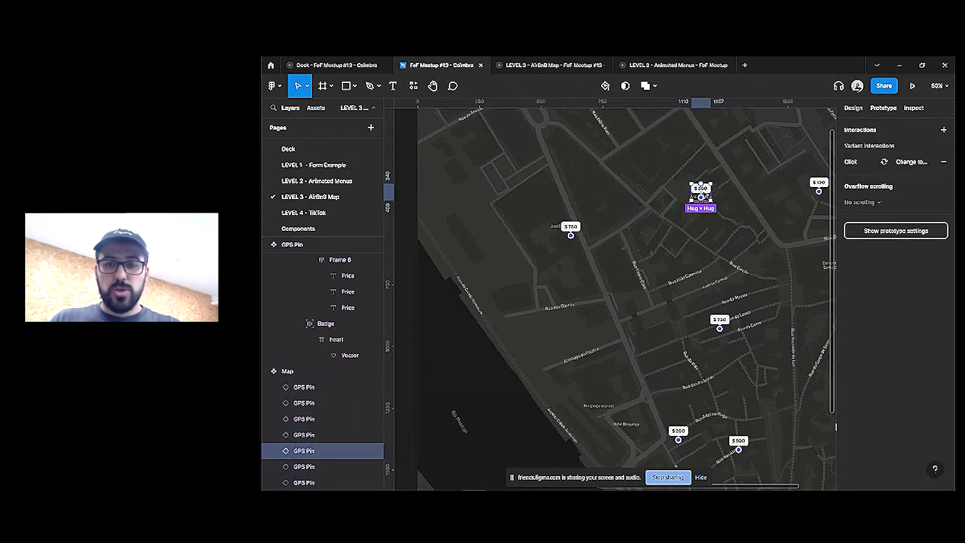
key("ctrl+a")
left_click(853, 108)
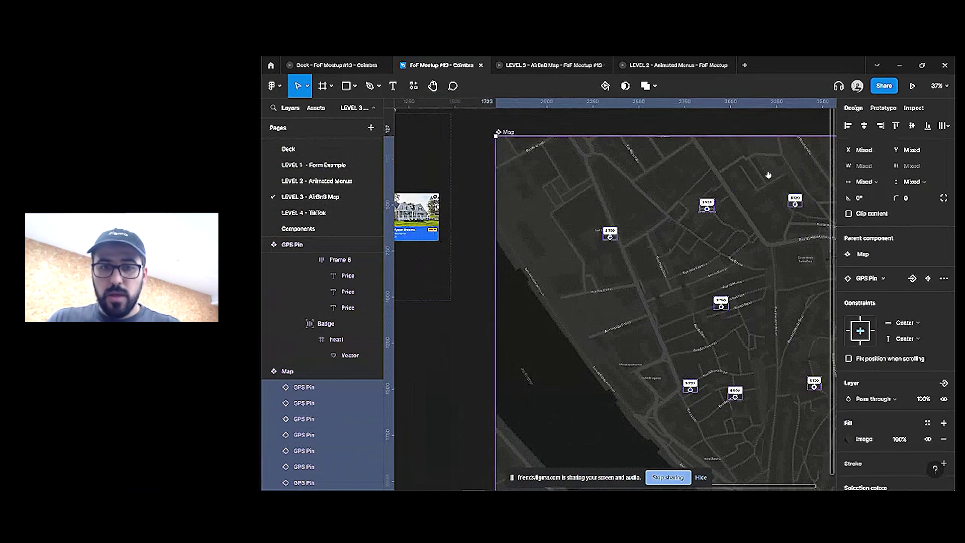
key("shift+1")
left_click(902, 310)
left_click(888, 324)
scroll(704, 352, "right", 2)
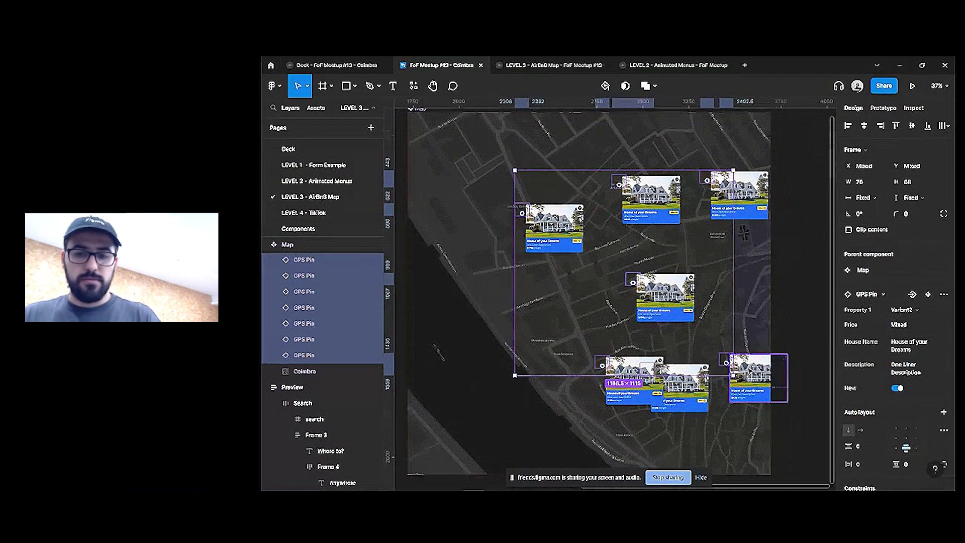
key("Escape")
left_click(291, 245)
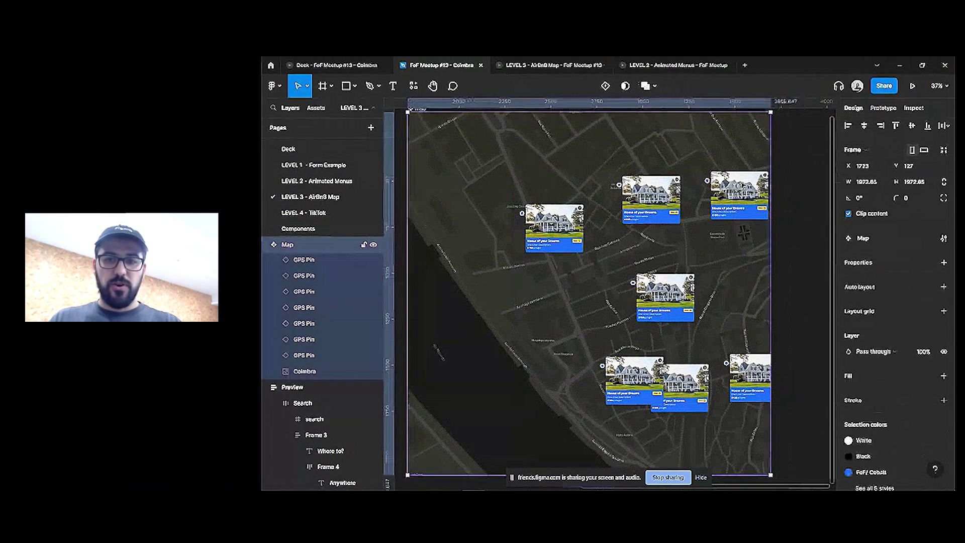
double_click(727, 363)
Move the bottom-right pin centre-left and select the hero images of all five map cards
left_click_drag(728, 363, 519, 305)
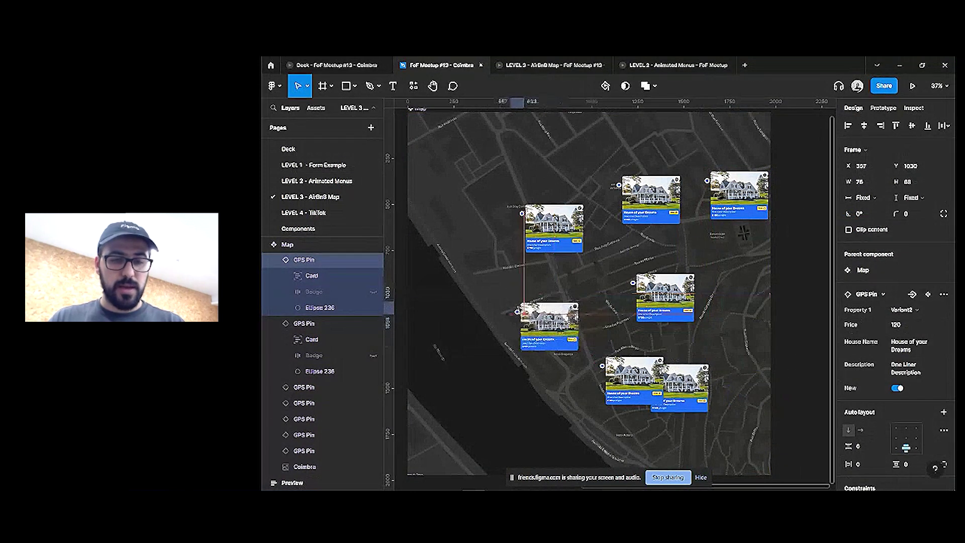
scroll(574, 229, "up", 5)
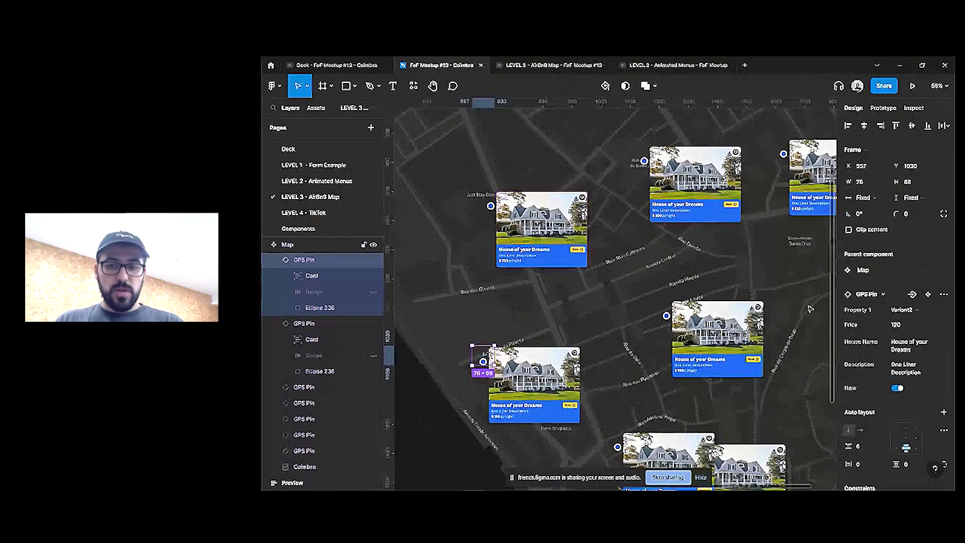
double_click(558, 216)
double_click(558, 216)
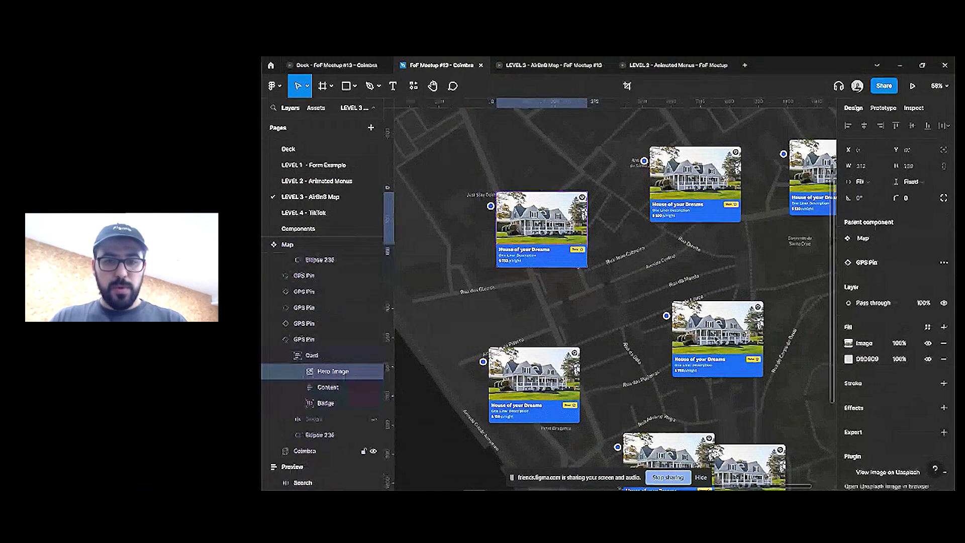
left_click(534, 372, "shift")
left_click(717, 326, "shift")
scroll(685, 435, "down", 3)
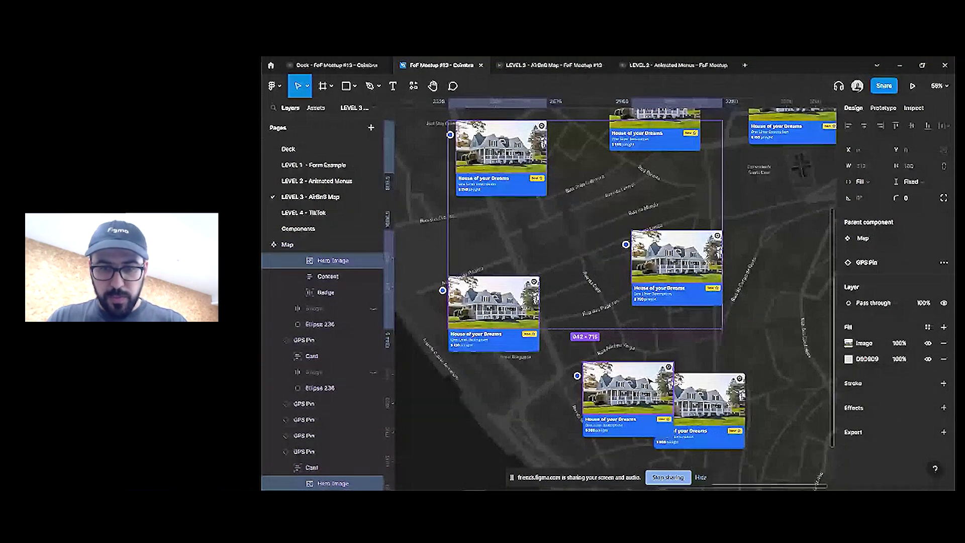
left_click(714, 398, "shift")
scroll(676, 304, "up", 5)
left_click(792, 201, "shift")
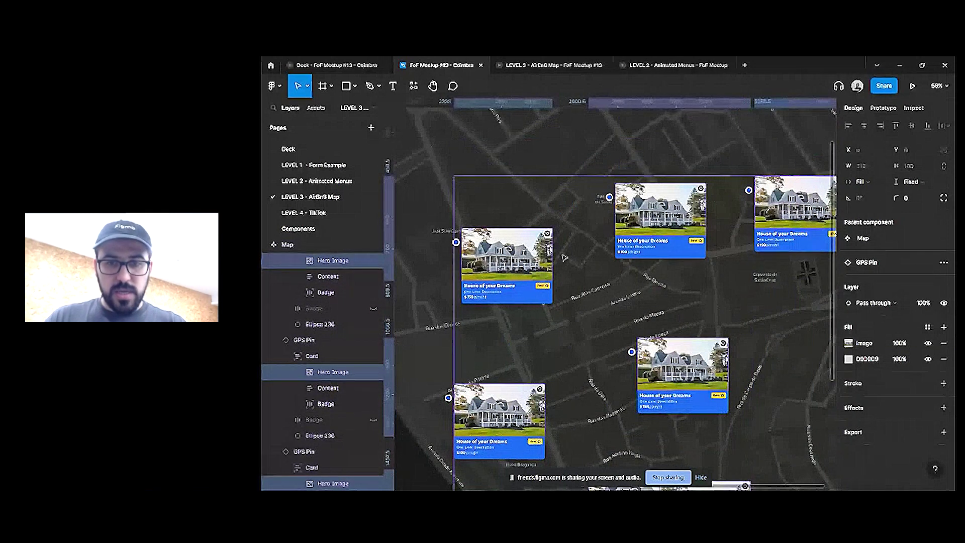
scroll(524, 207, "down", 3)
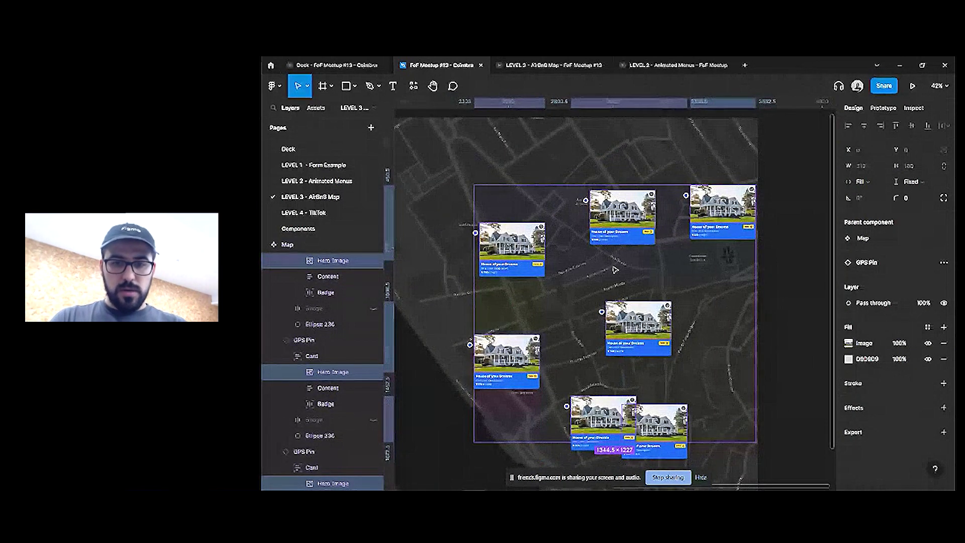
Fill the selected hero images with random photos from the Unsplash plugin's 'architecture' preset
key("ctrl+backslash")
key("ctrl+backslash")
key("ctrl+slash")
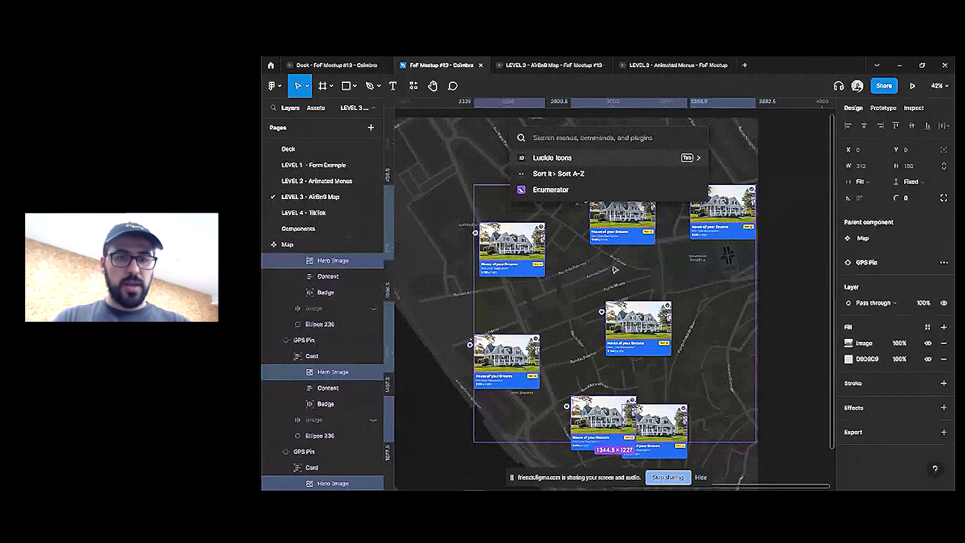
type("u")
key("BackSpace")
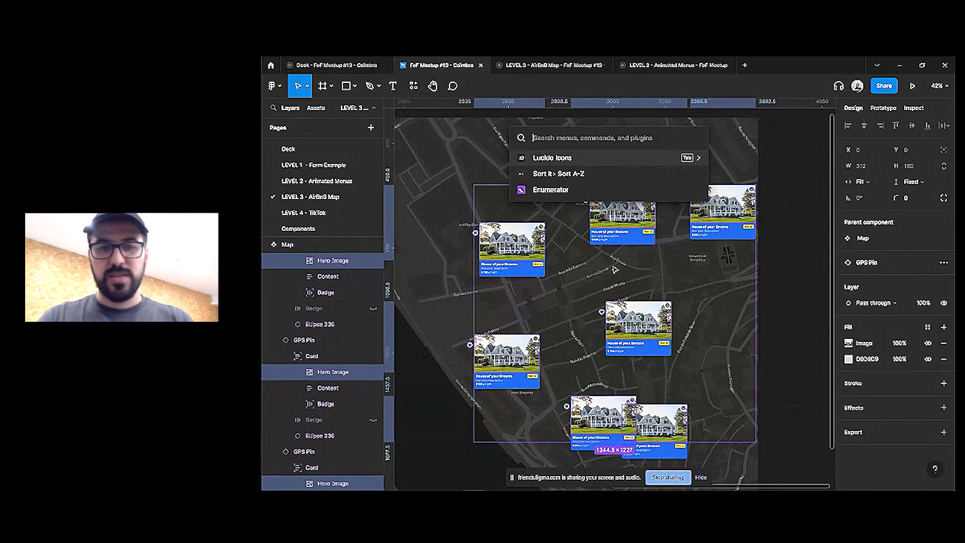
type("unspla")
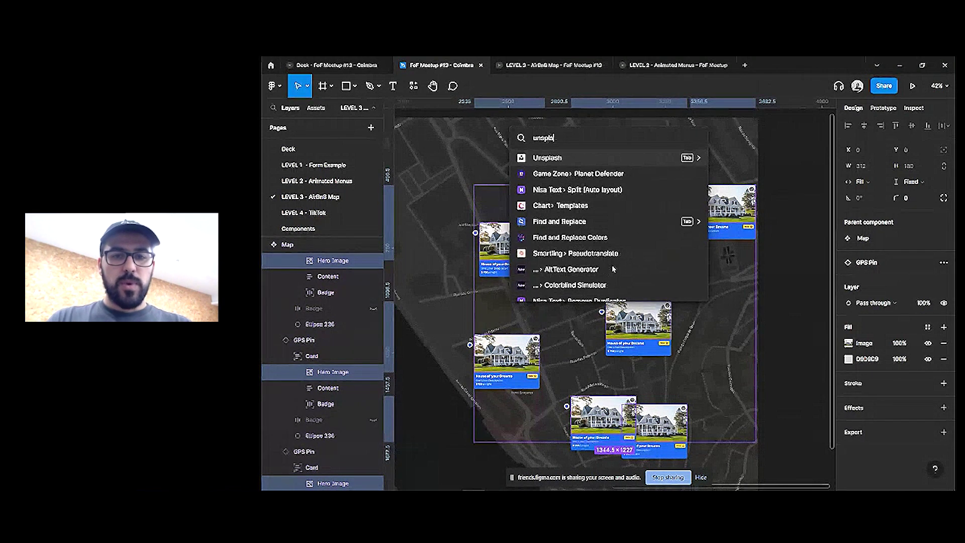
key("Escape")
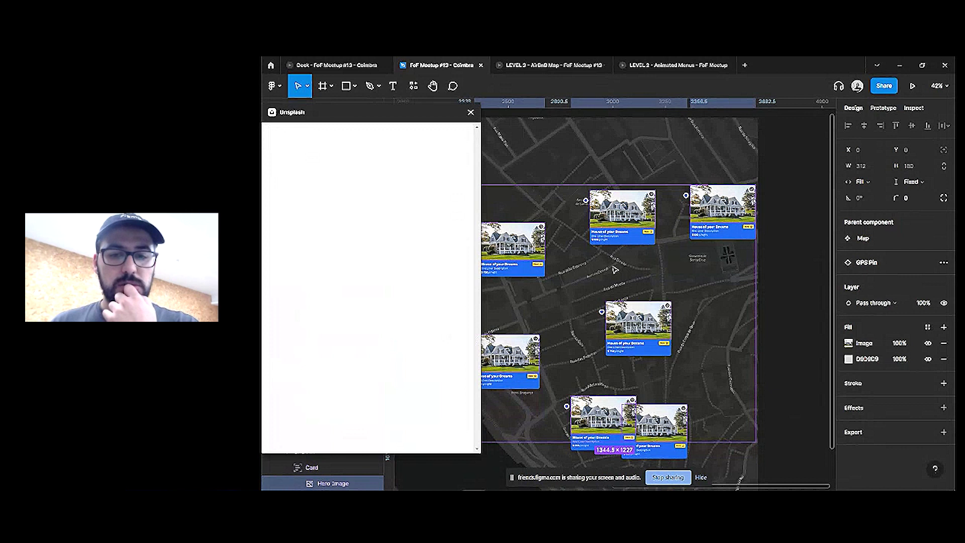
left_click(370, 187)
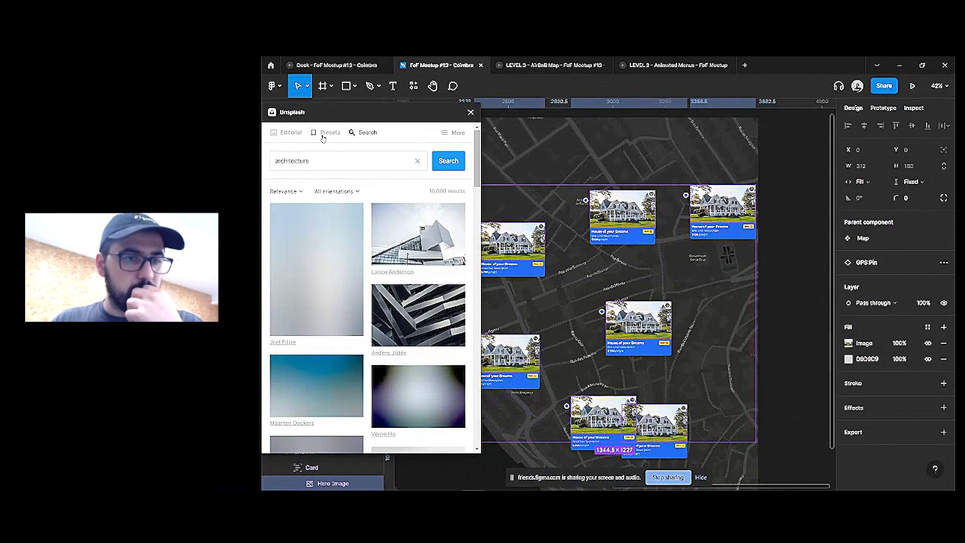
left_click(327, 132)
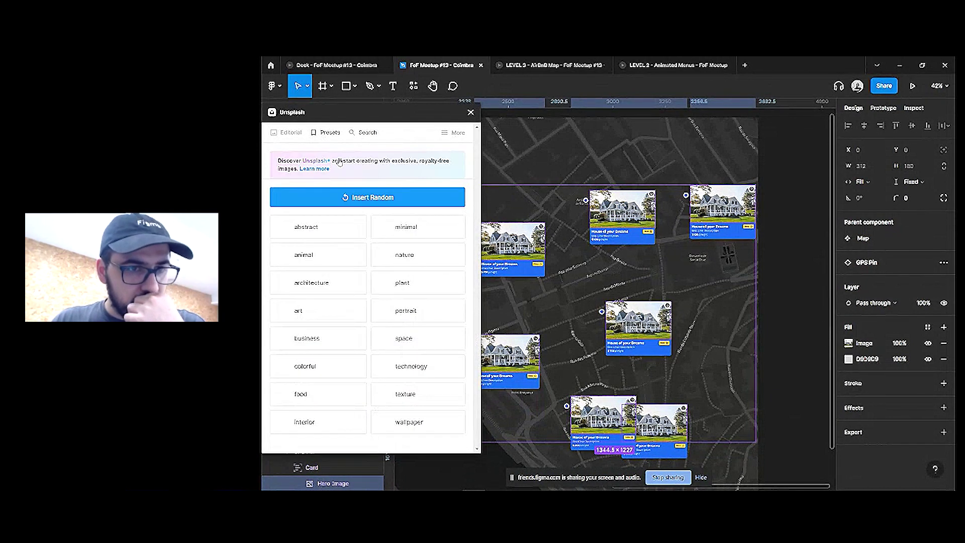
left_click(326, 283)
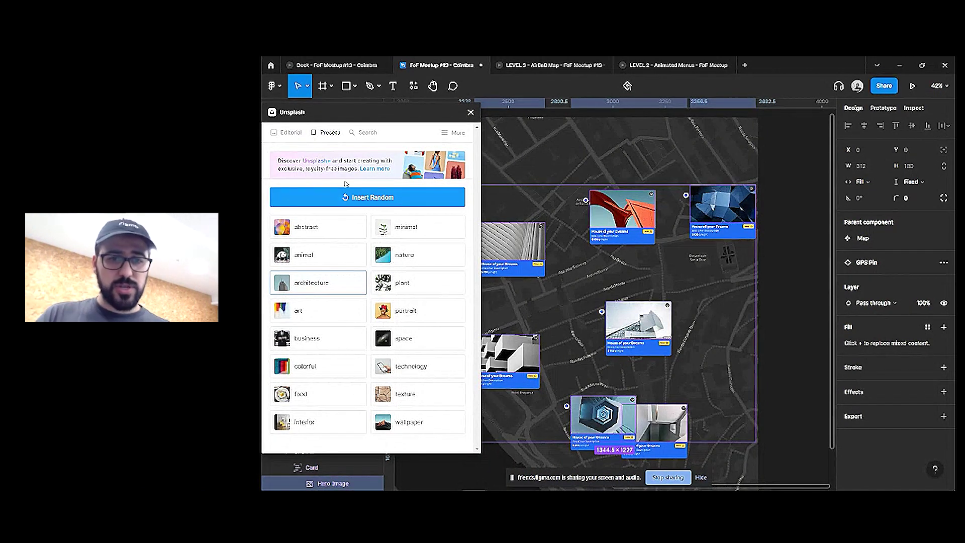
Close the Unsplash panel and select all GPS pins inside the Map frame
left_click(471, 112)
left_click(550, 65)
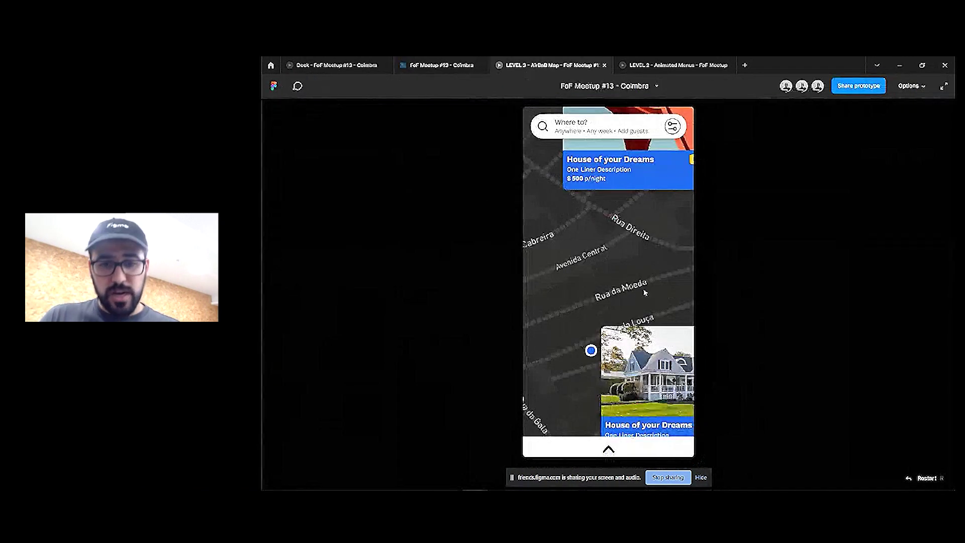
left_click(442, 65)
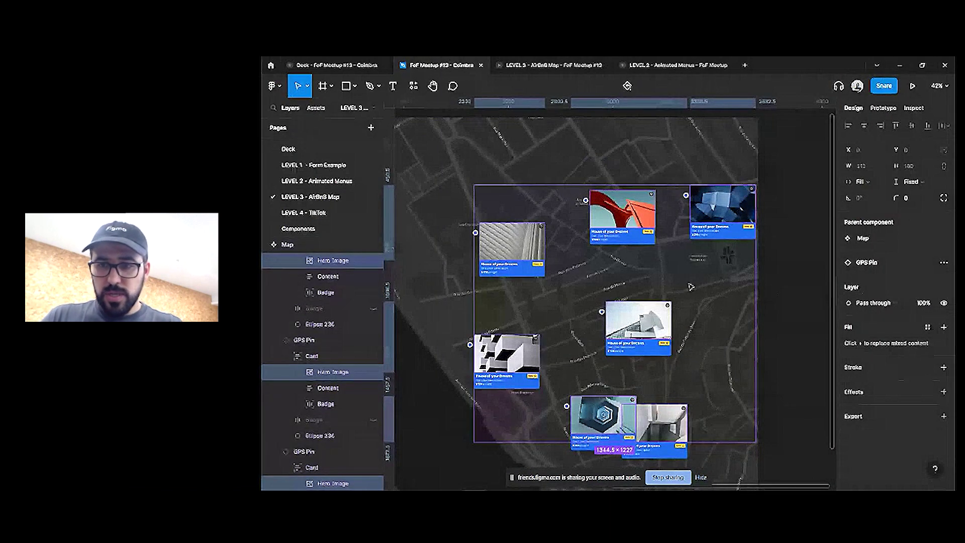
left_click(507, 241)
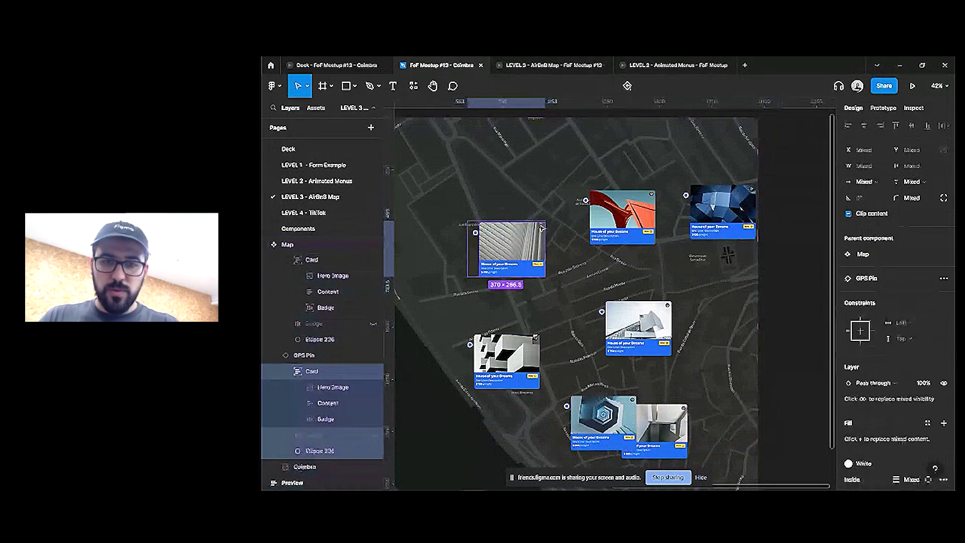
key("ctrl+alt+a")
left_click(814, 245)
left_click(633, 223)
key("Return")
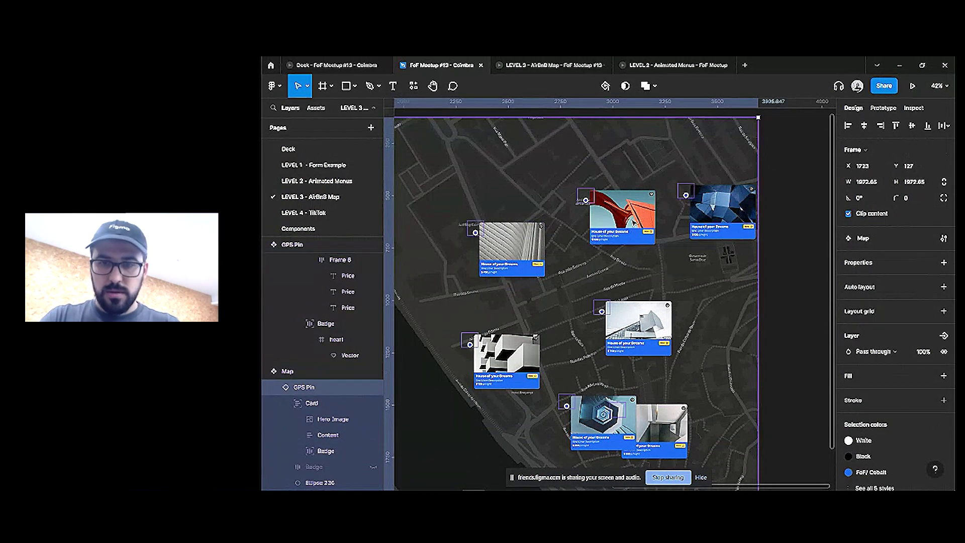
Set the selected pins' variant to Default and check them in the map prototype
left_click(933, 325)
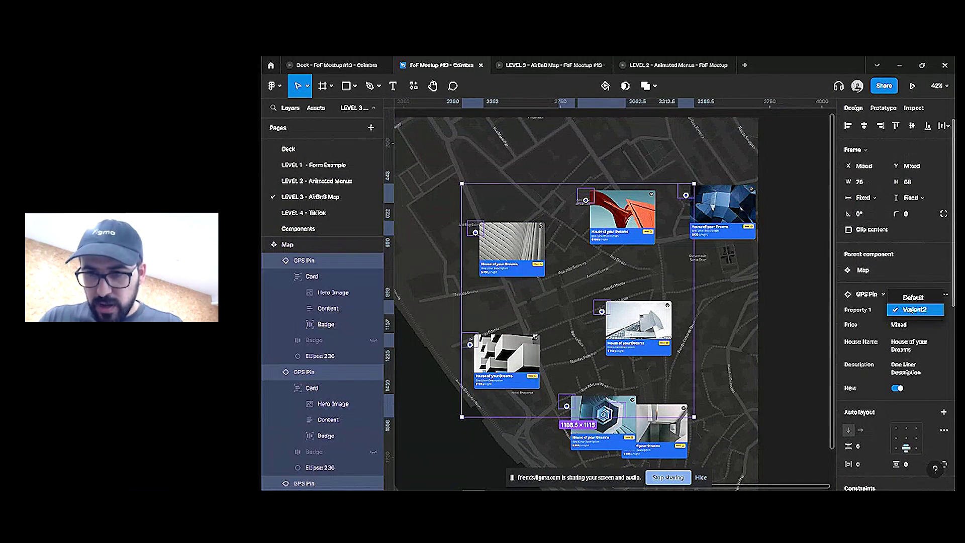
left_click(912, 311)
left_click(574, 65)
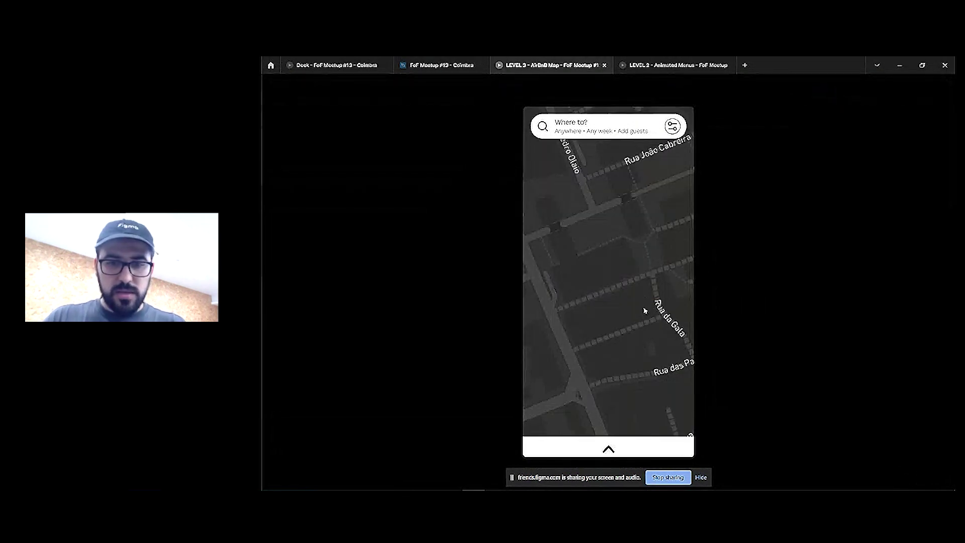
left_click(422, 65)
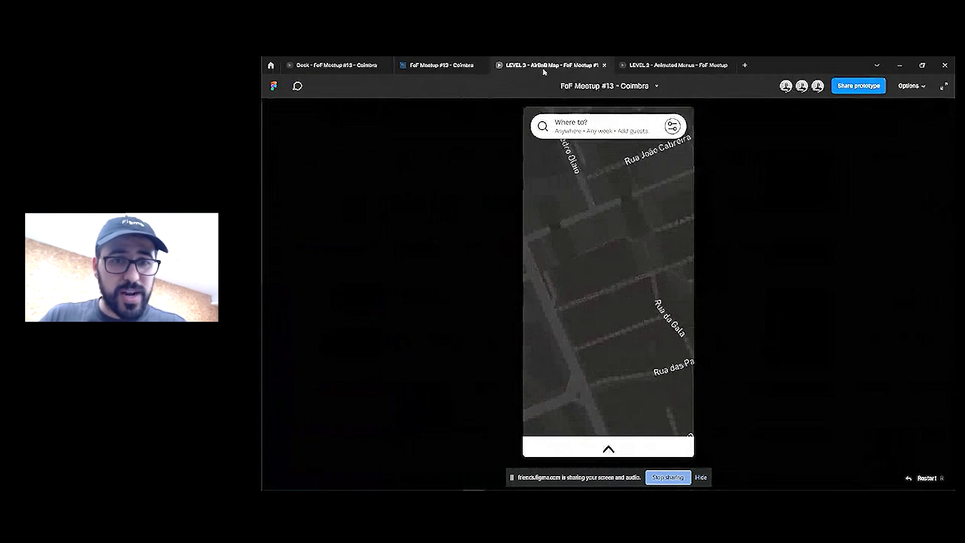
left_click(533, 65)
left_click(437, 65)
key("Escape")
left_click(884, 107)
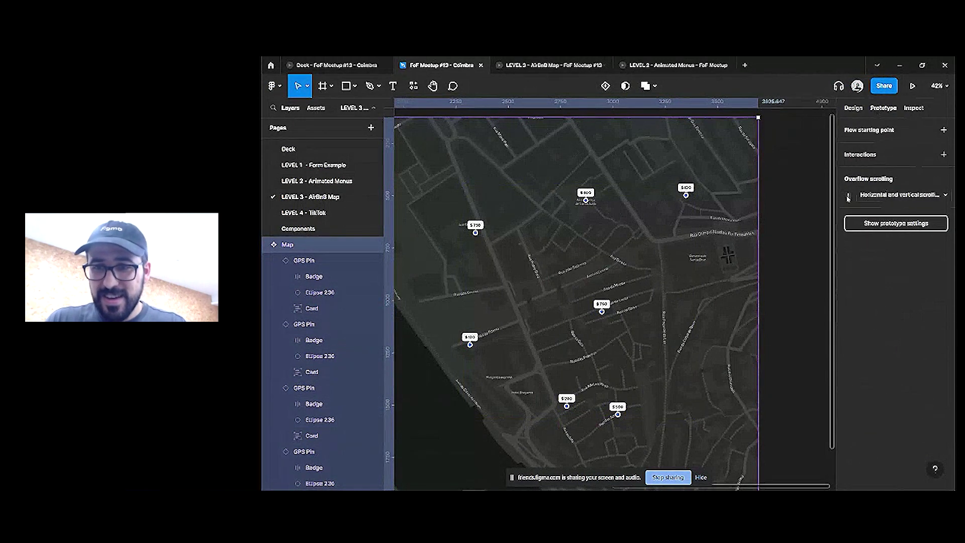
key("Escape")
scroll(553, 237, "down", 5)
scroll(539, 236, "left", 2)
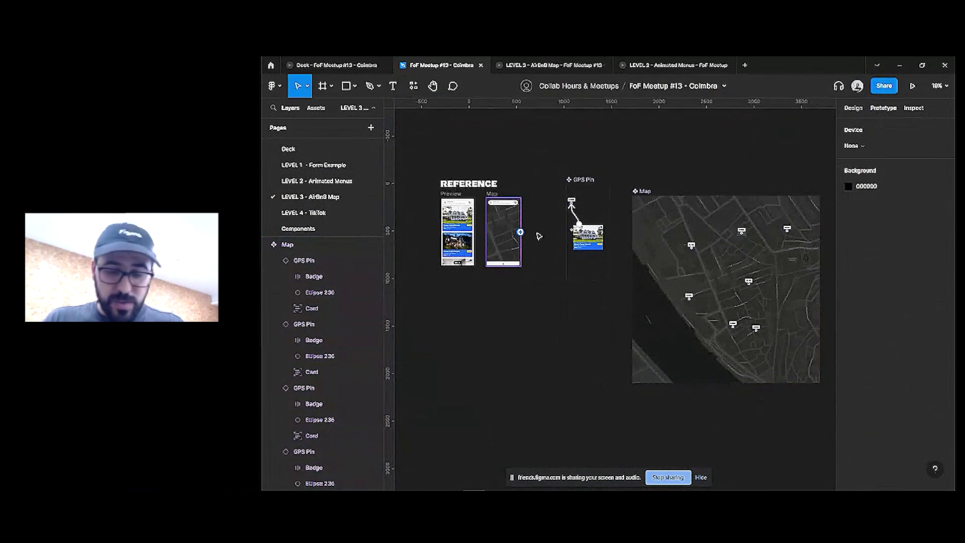
left_click(548, 65)
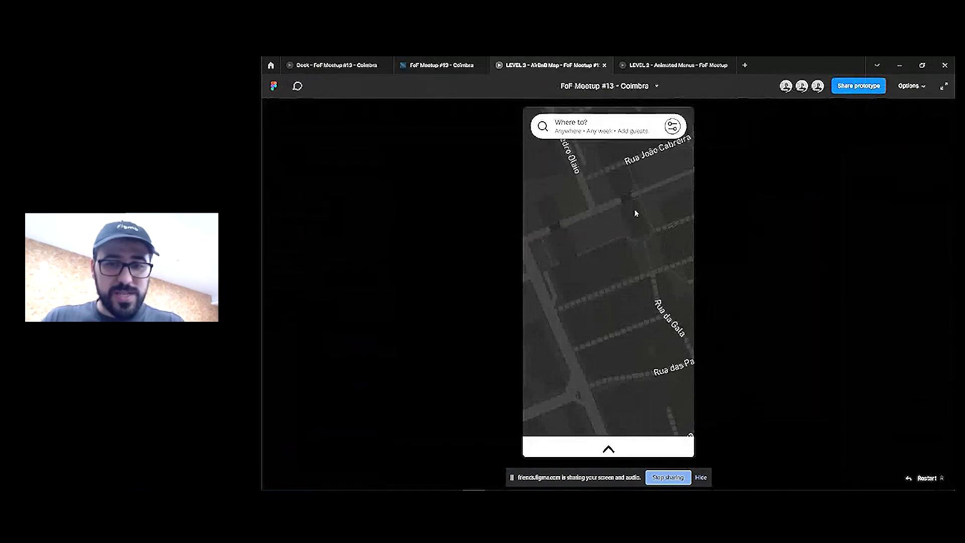
left_click(625, 340)
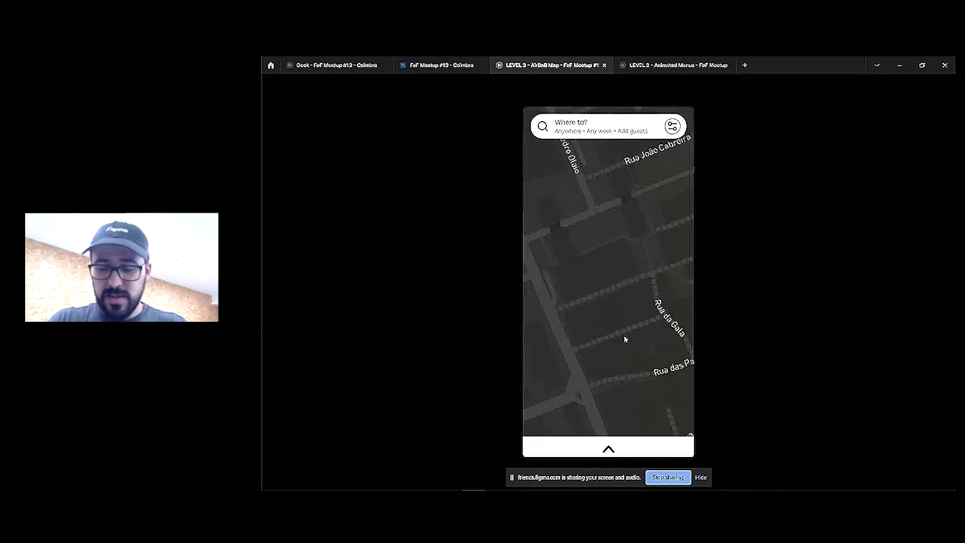
left_click(572, 91)
left_click(572, 95)
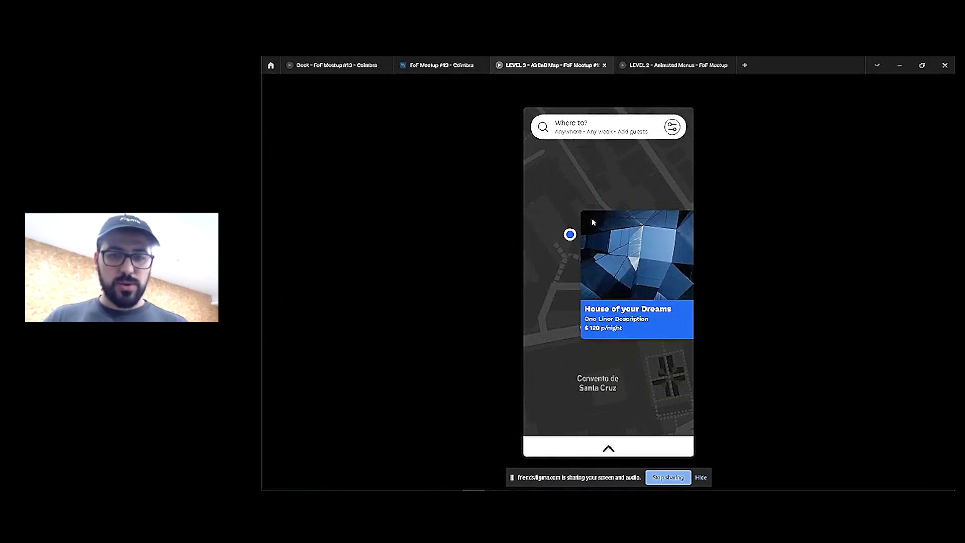
left_click(459, 65)
Pull the card list out of Preview to sit below the Map screen
scroll(471, 280, "up", 5)
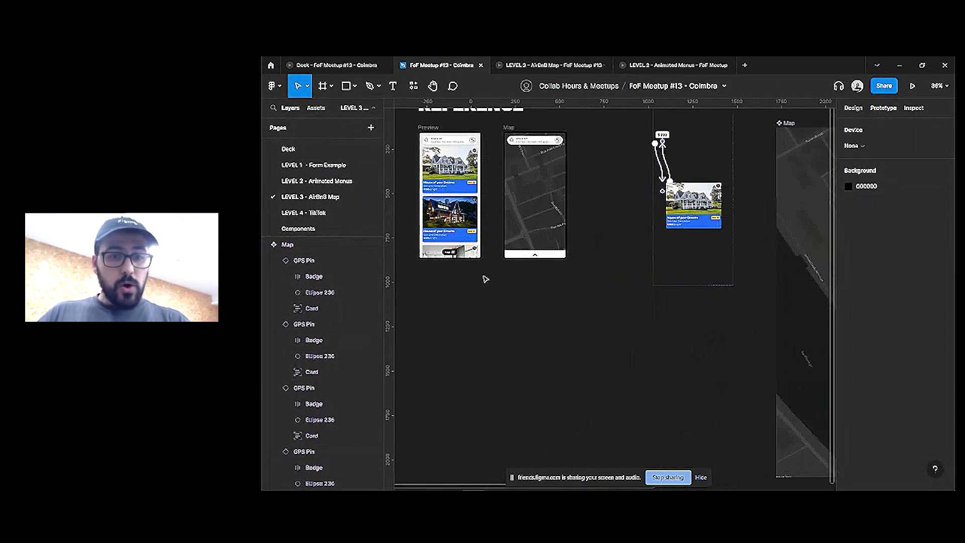
left_click(573, 148)
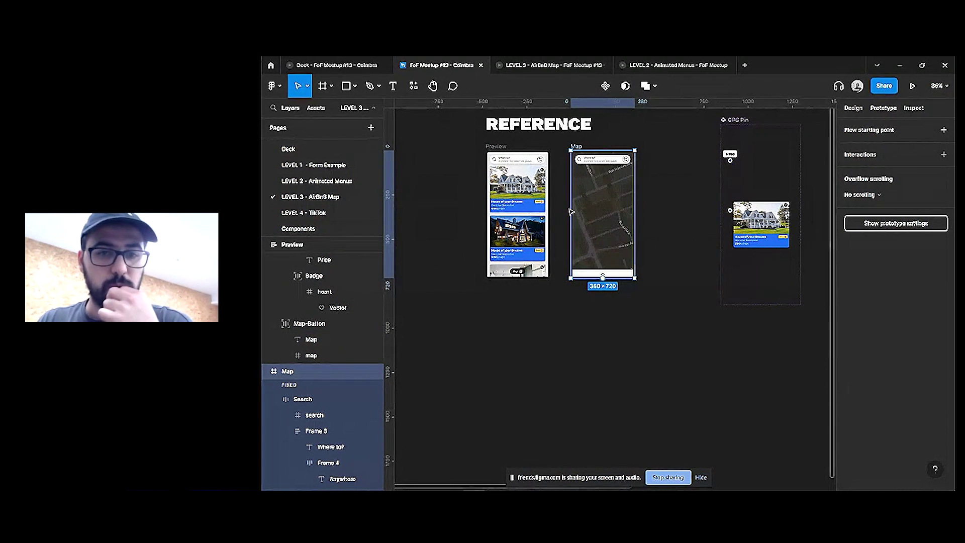
left_click(528, 207)
left_click(534, 241)
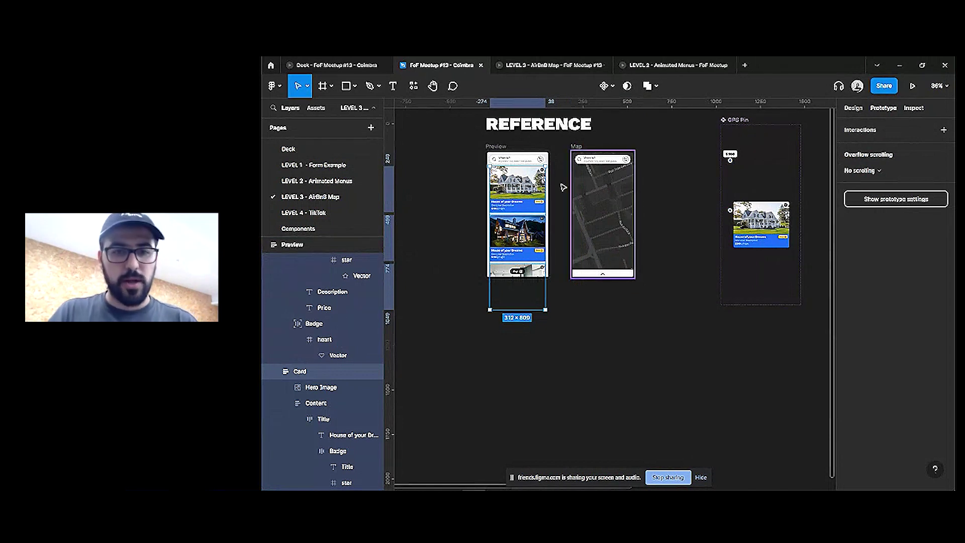
left_click_drag(524, 185, 615, 358)
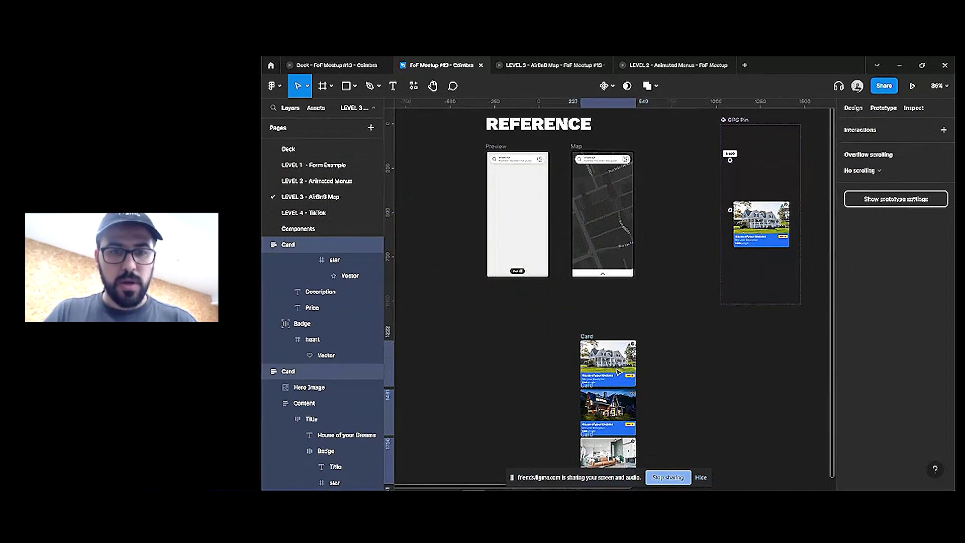
key("ctrl+z")
left_click_drag(537, 194, 619, 373)
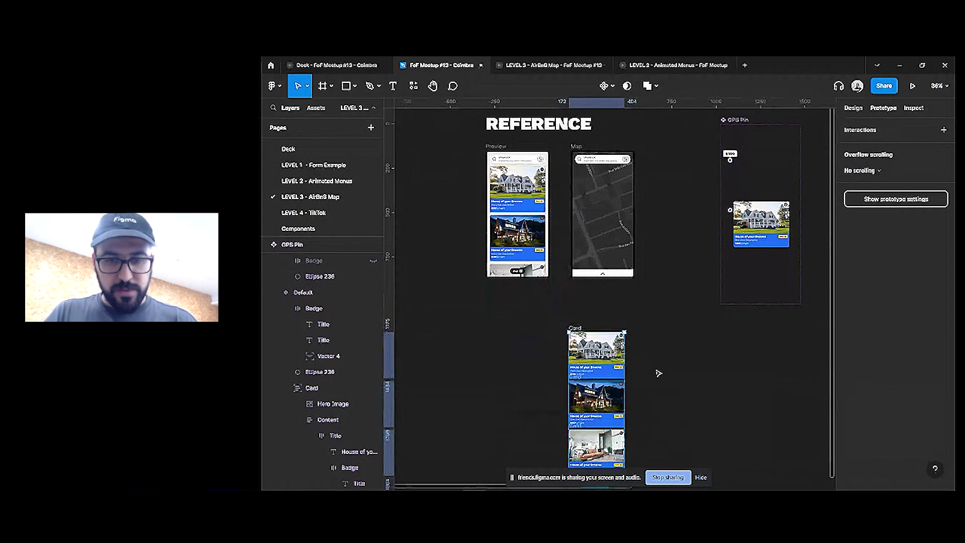
scroll(601, 251, "down", 2)
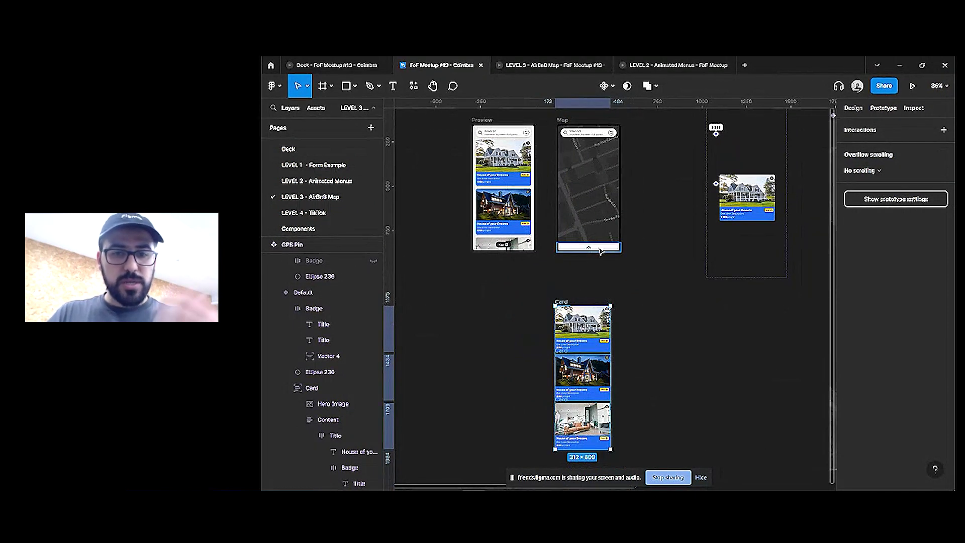
Frame the three cards with Ctrl+Alt+G, name it 'Content', and align it under Map
left_click(593, 251)
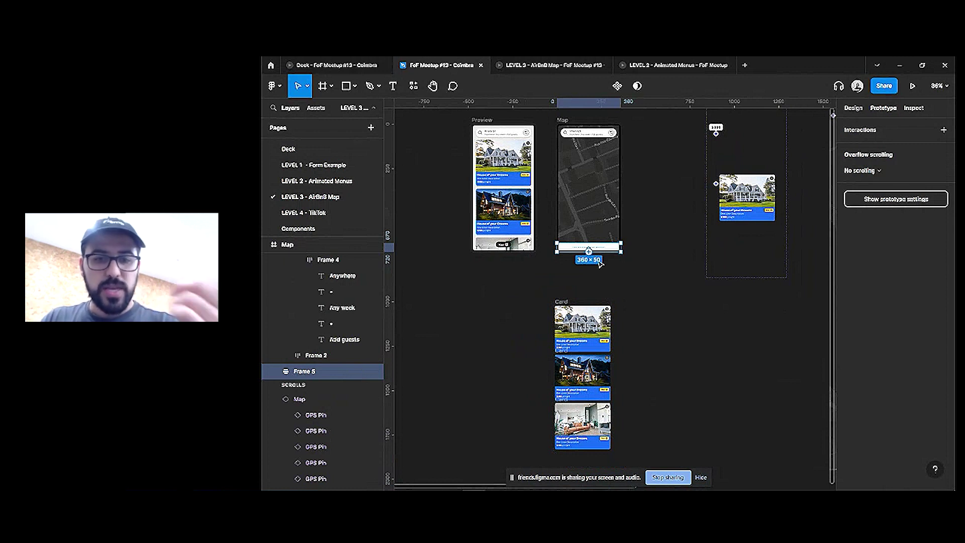
left_click(565, 303)
left_click_drag(531, 290, 656, 463)
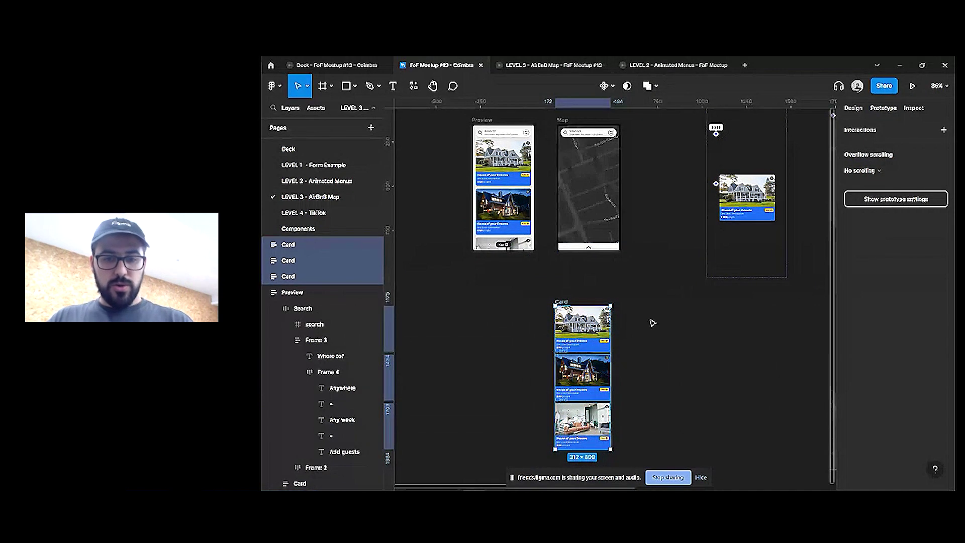
key("ctrl+alt+g")
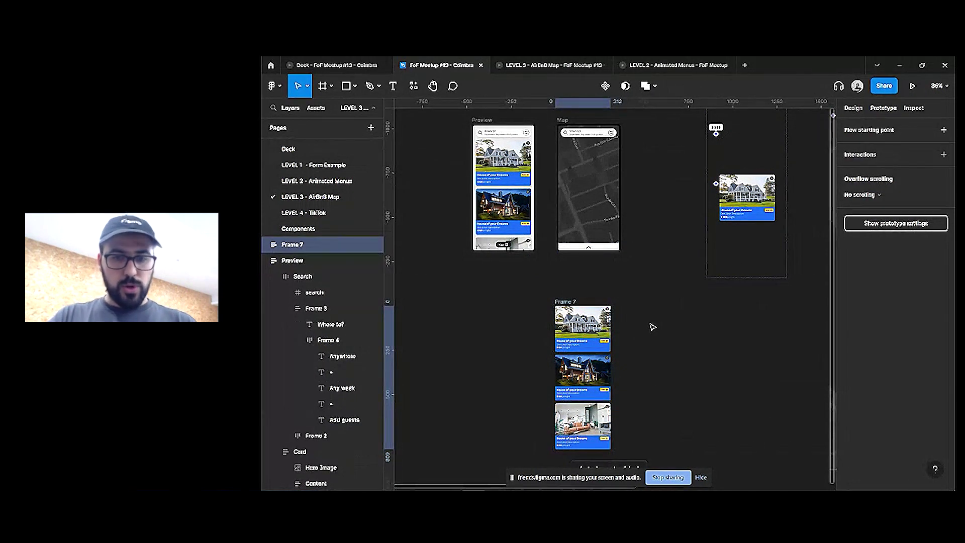
key("ctrl+r")
type("Con")
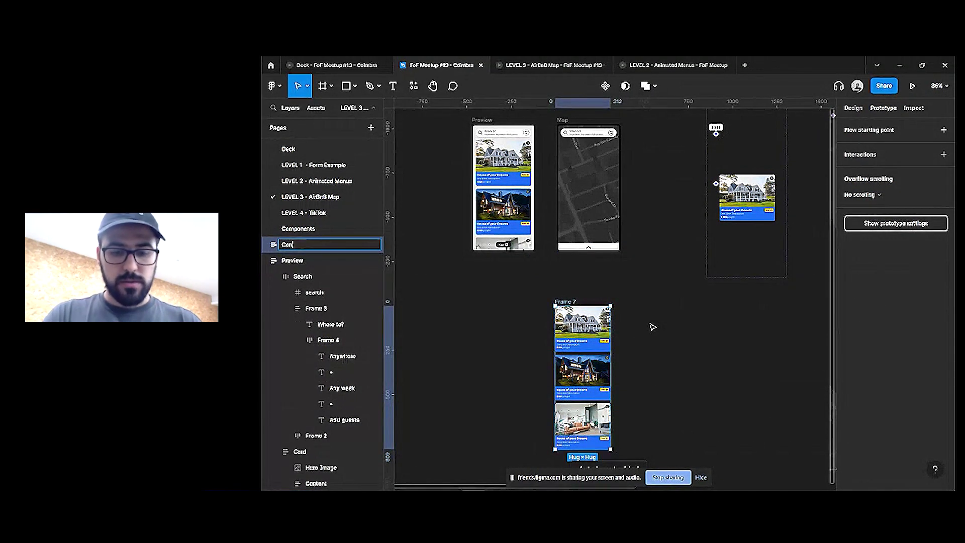
type("tent")
key("Return")
key("Return")
left_click_drag(600, 361, 623, 354)
left_click(855, 110)
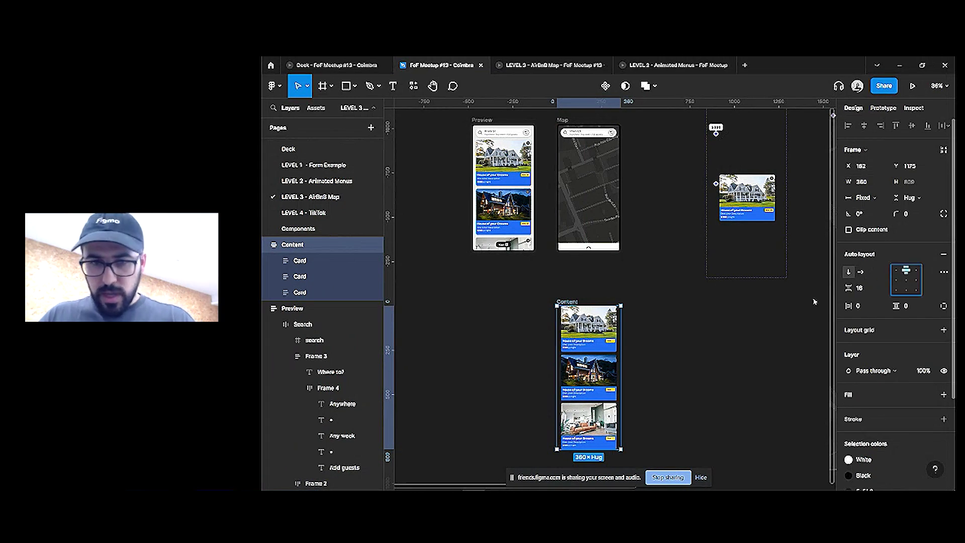
Set the Content frame's overflow to vertical scrolling
scroll(633, 367, "down", 2)
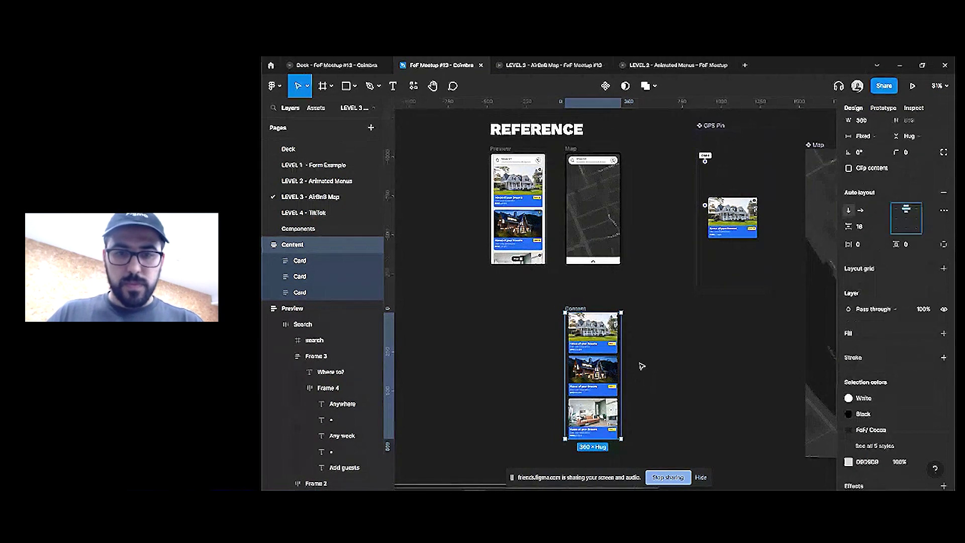
left_click(554, 301)
left_click(570, 313)
left_click(883, 107)
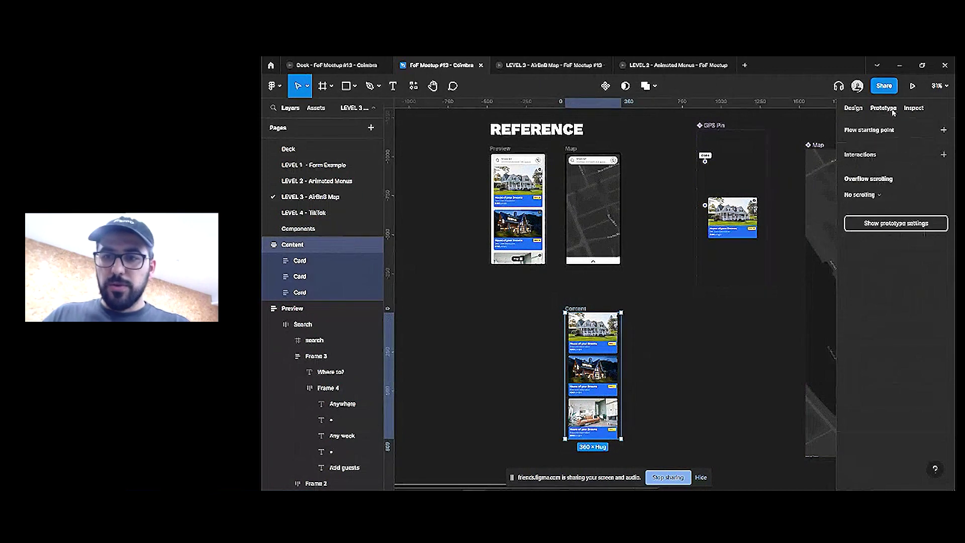
left_click(872, 194)
left_click(880, 218)
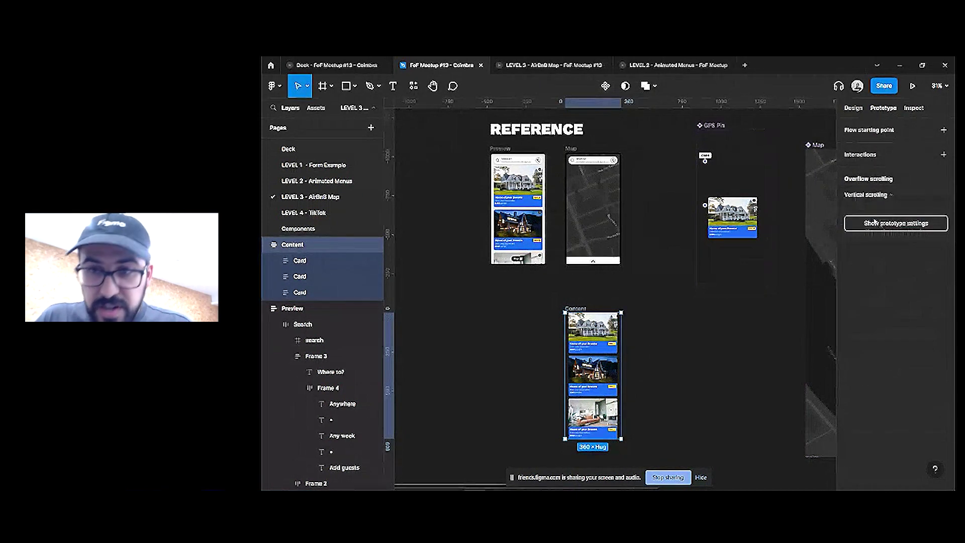
Duplicate the cards with Ctrl+D until the column holds fourteen
left_click(594, 423)
key("ctrl+d")
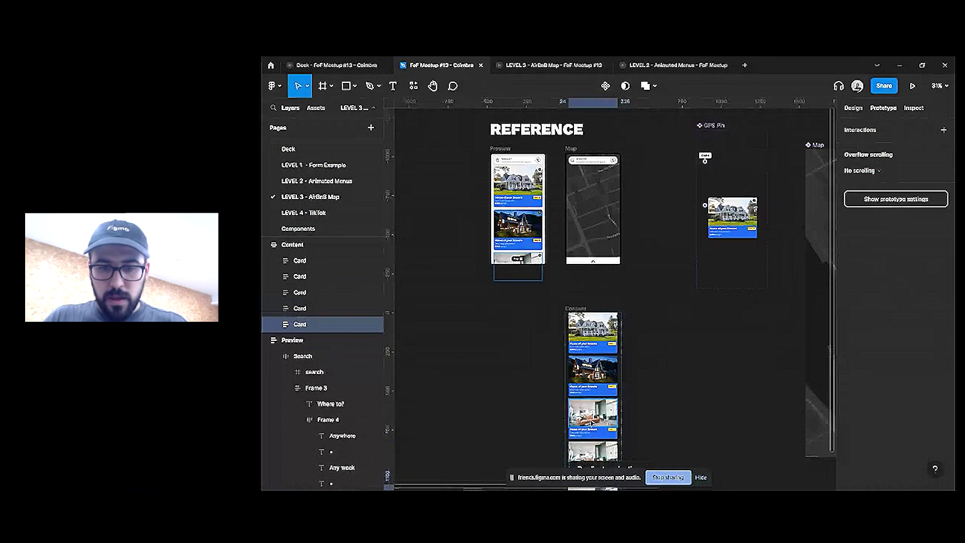
key("ctrl+z")
key("ctrl+d")
key("ctrl+d")
key("ctrl+d")
key("ctrl+d")
key("ctrl+d")
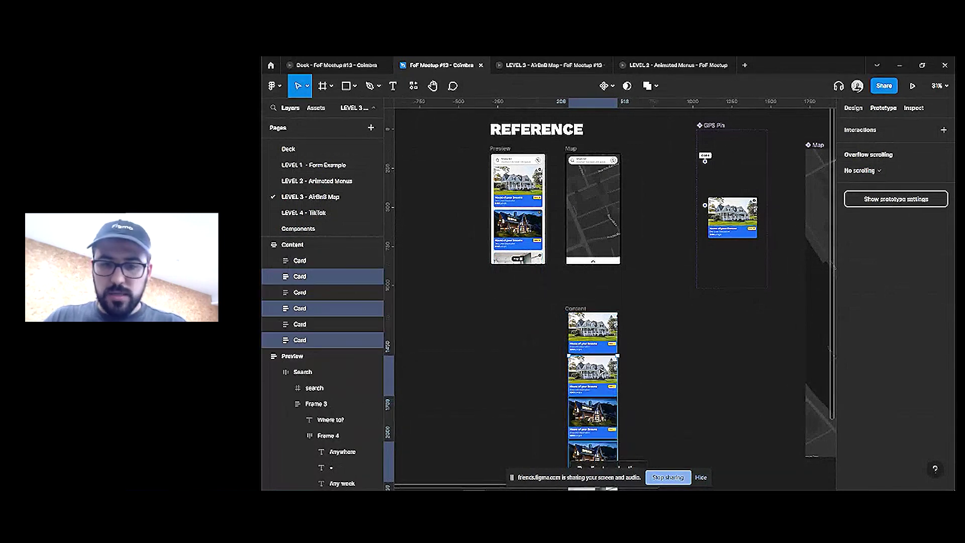
key("ctrl+d")
key("ctrl+d")
key("ctrl+d")
key("ctrl+d")
key("ctrl+d")
key("ctrl+d")
scroll(613, 302, "down", 5)
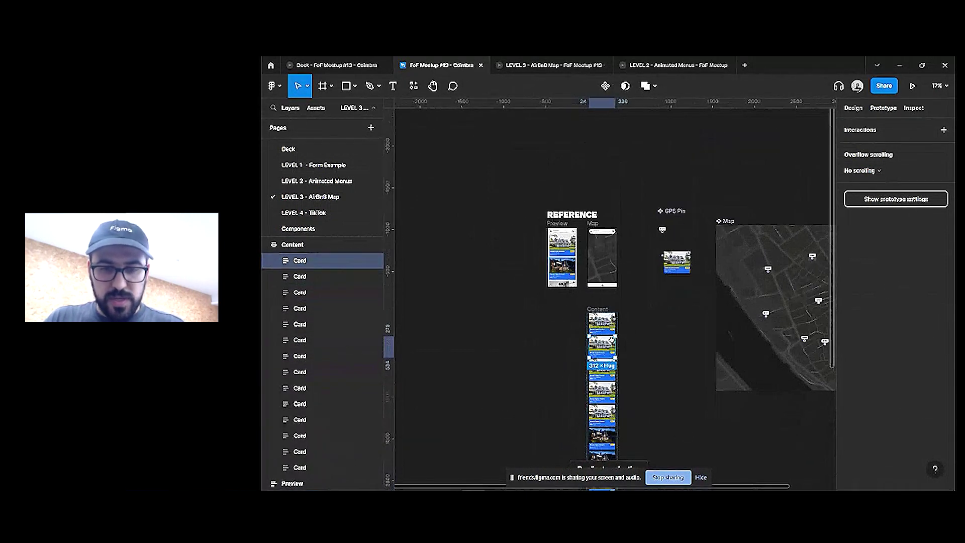
key("ctrl+a")
scroll(622, 317, "down", 5)
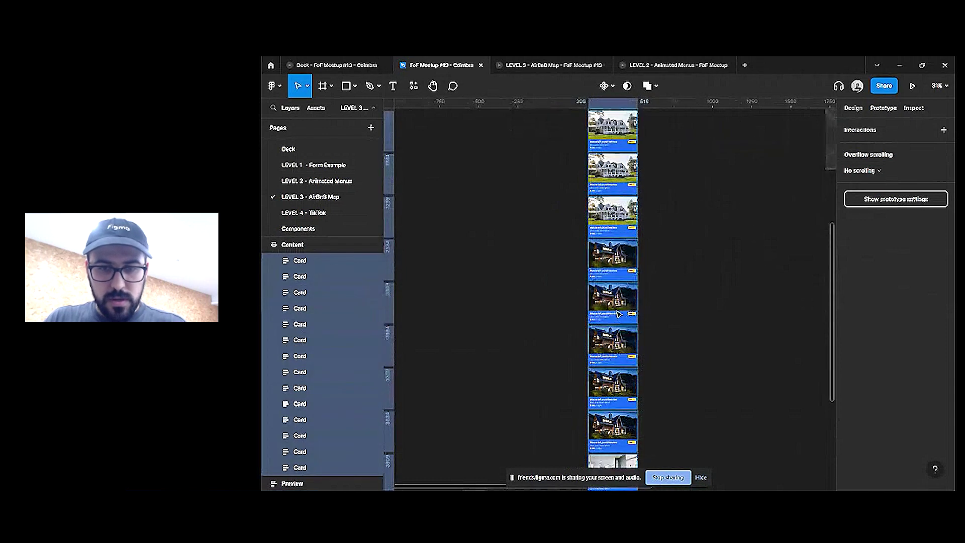
scroll(622, 317, "up", 10)
Give the Content frame 16 padding on every side and a white fill
key("shift+Return")
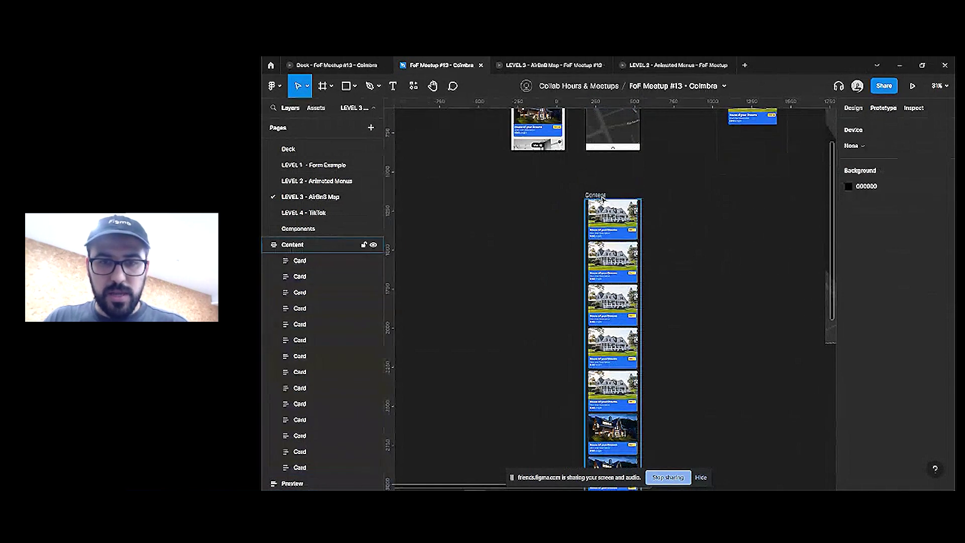
left_click(853, 108)
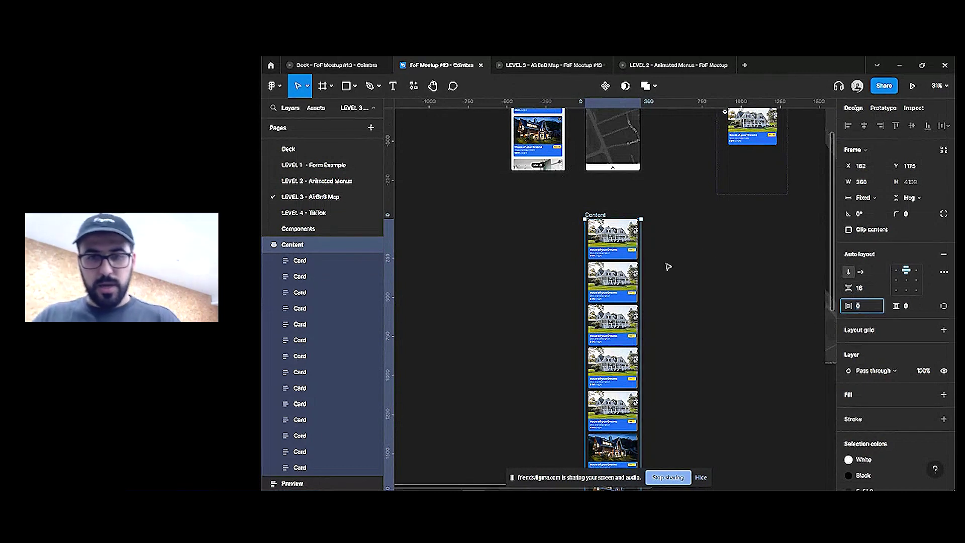
type("8")
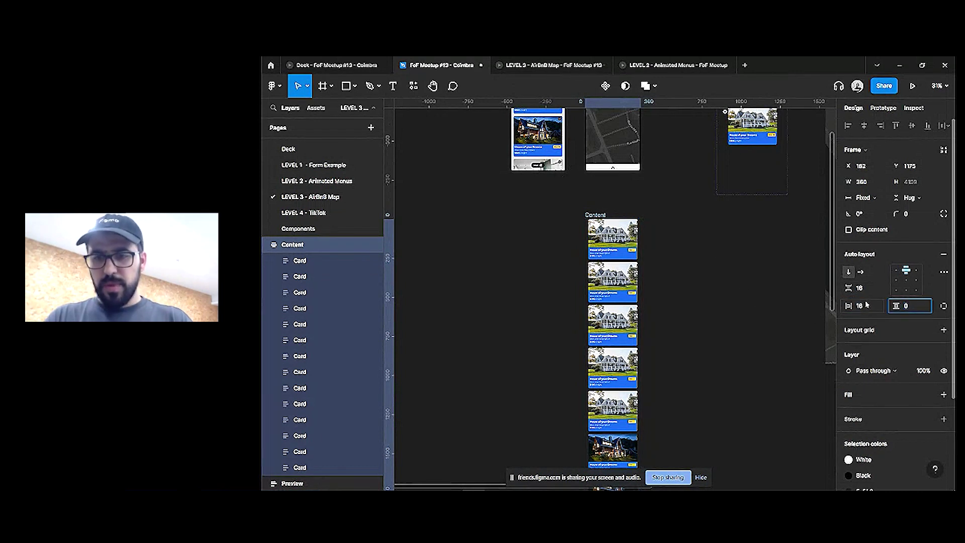
type("16")
scroll(894, 301, "down", 3)
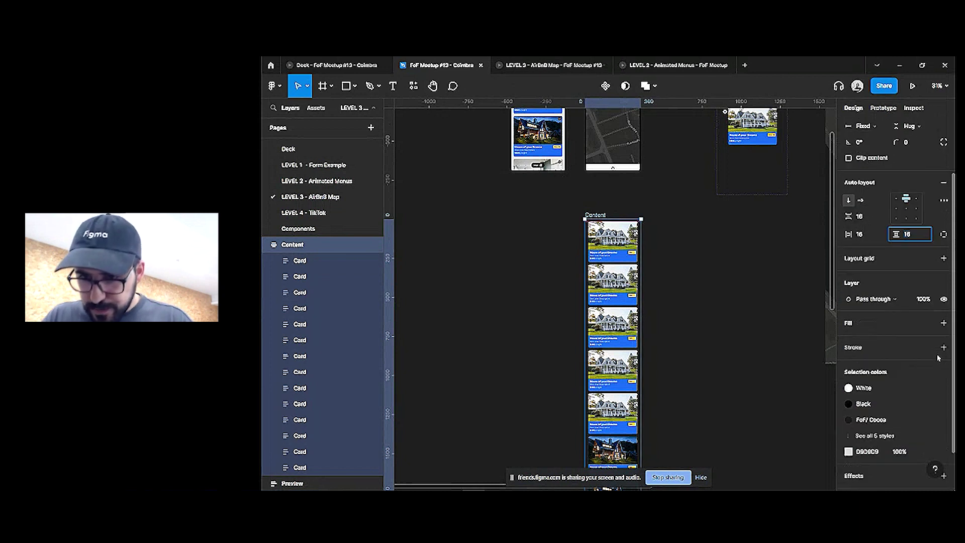
left_click(943, 275)
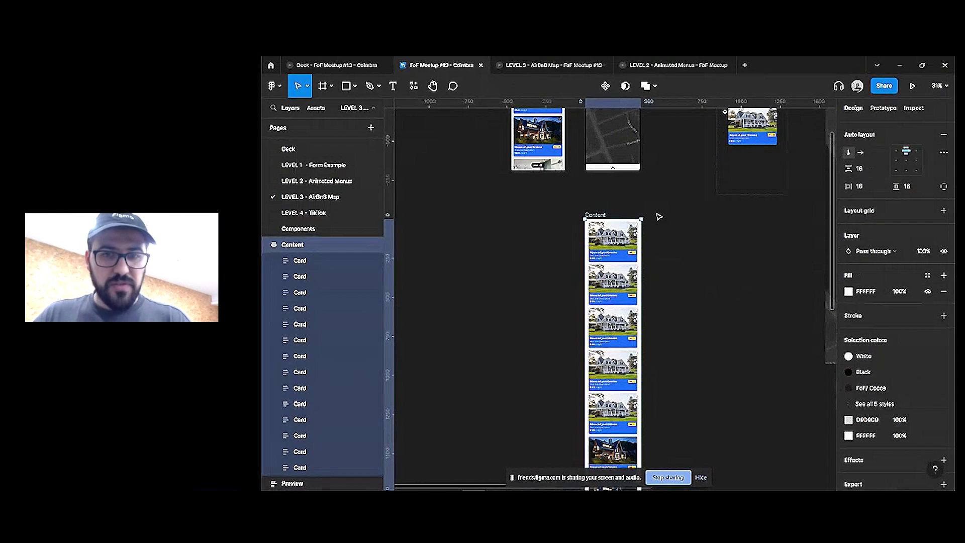
Rename the Content frame to Feed and turn it into a component
left_click(657, 216)
scroll(657, 216, "up", 2)
left_click(636, 261)
scroll(637, 261, "up", 1)
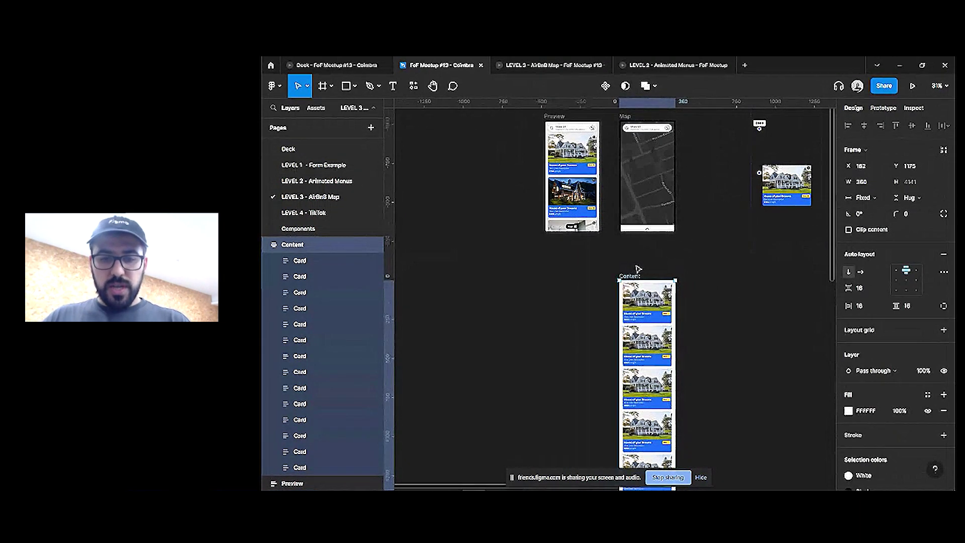
type("Feed")
key("Return")
key("ctrl+alt+k")
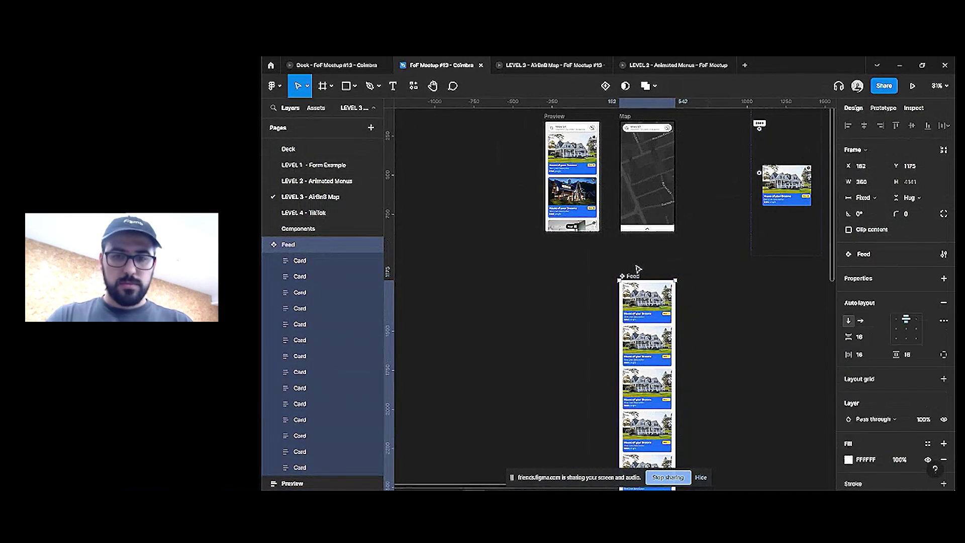
Move the Feed component beside the screens and delete the Preview frame
left_click_drag(658, 303, 532, 186)
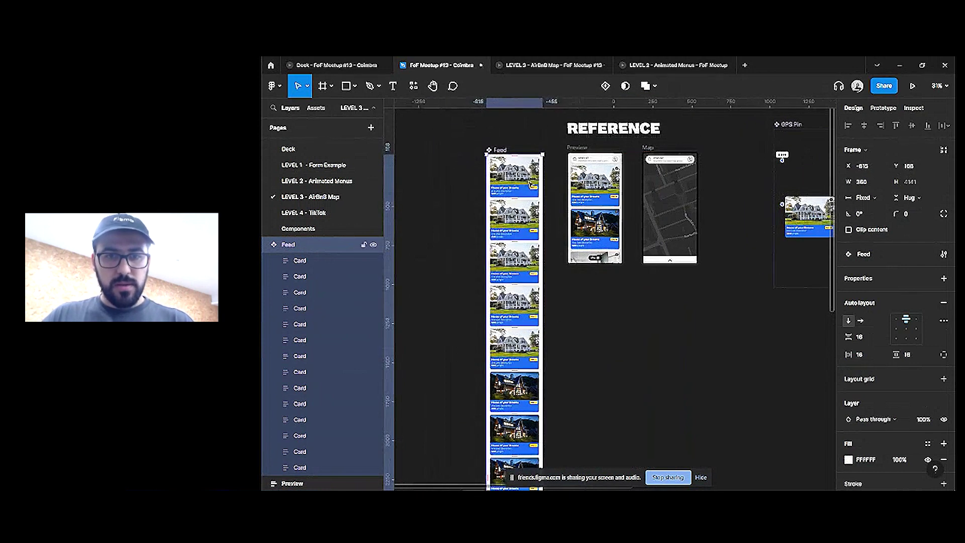
left_click(583, 149)
key("Delete")
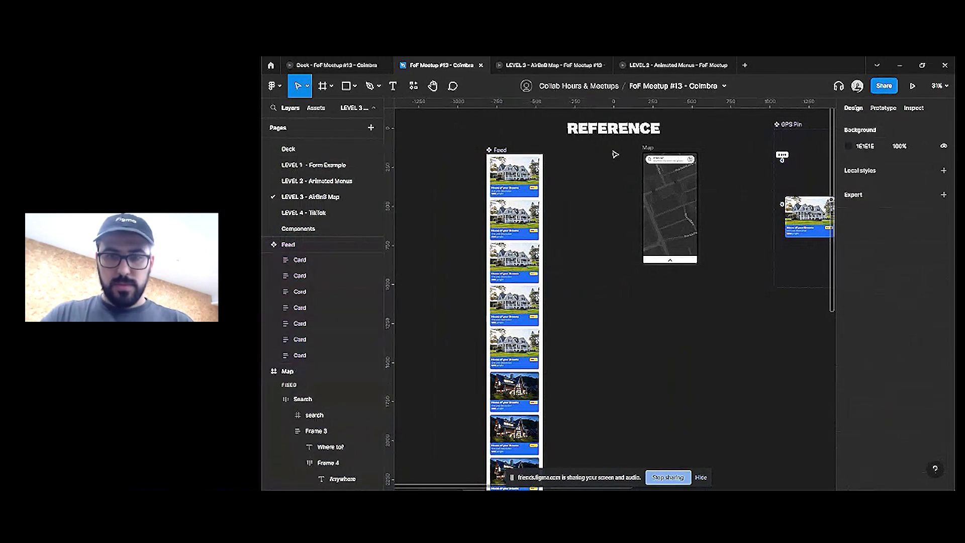
Move the Map frame into Preview's place, duplicate it, and name the copy Feed
left_click(646, 150)
left_click_drag(646, 150, 575, 150)
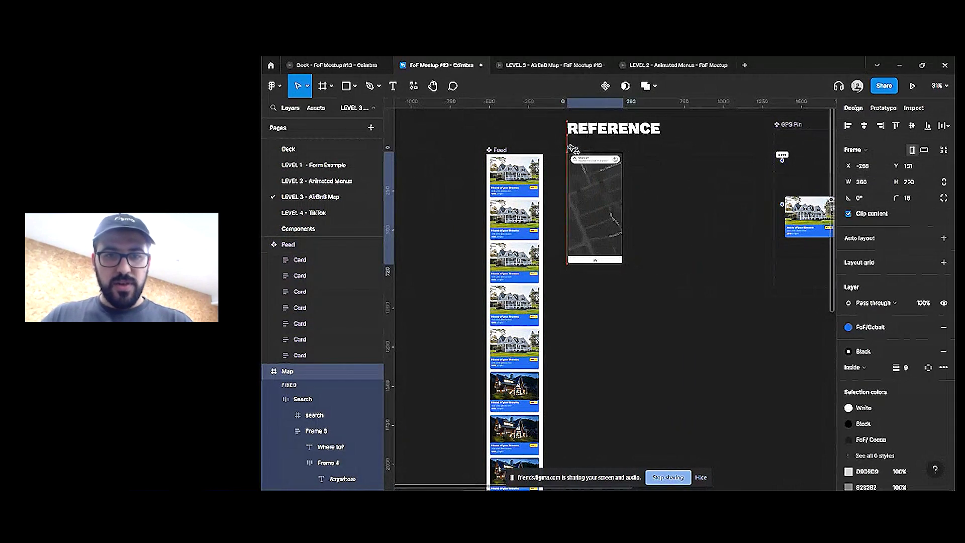
key("ctrl+d")
left_click_drag(647, 149, 641, 149)
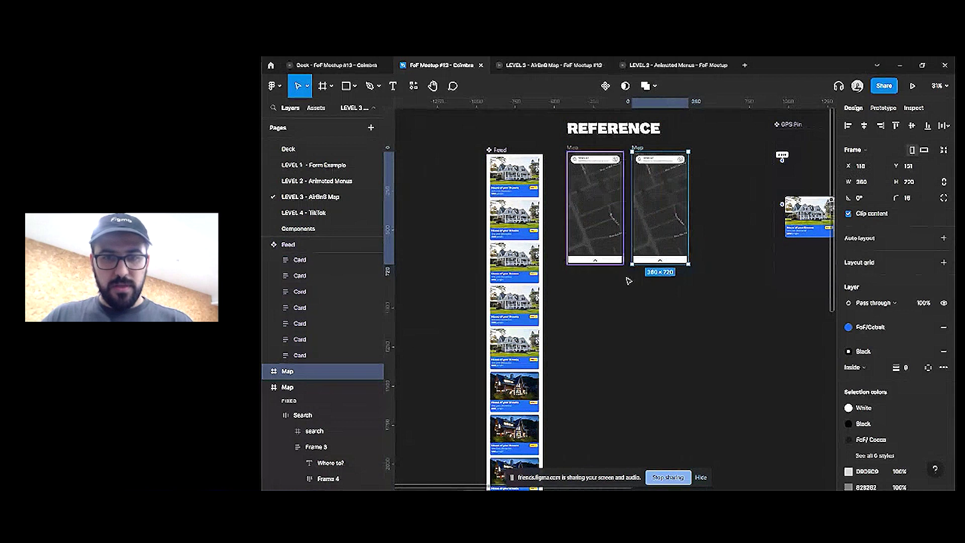
key("ctrl+r")
type("Feed")
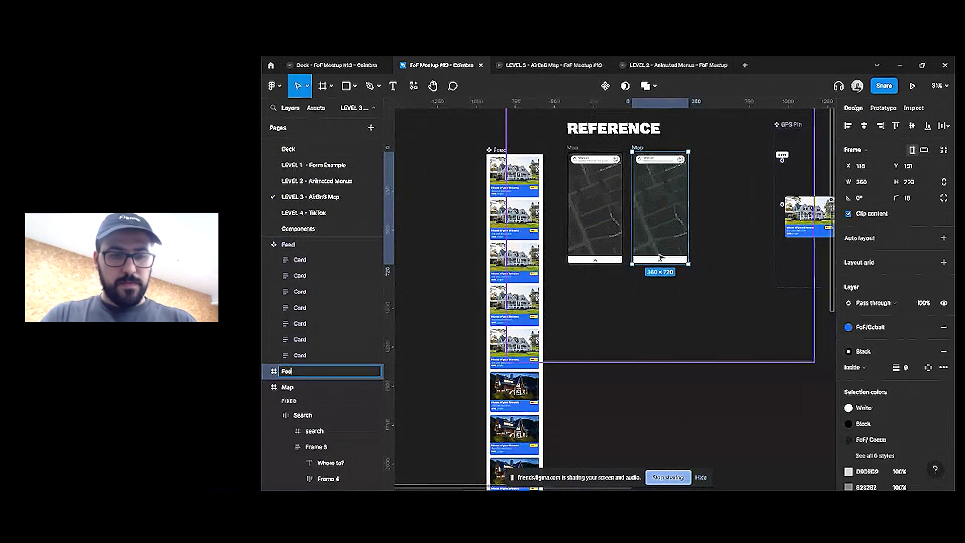
key("Return")
Paste a Feed component instance into the Map frame and slide it toward the bottom
left_click(500, 150)
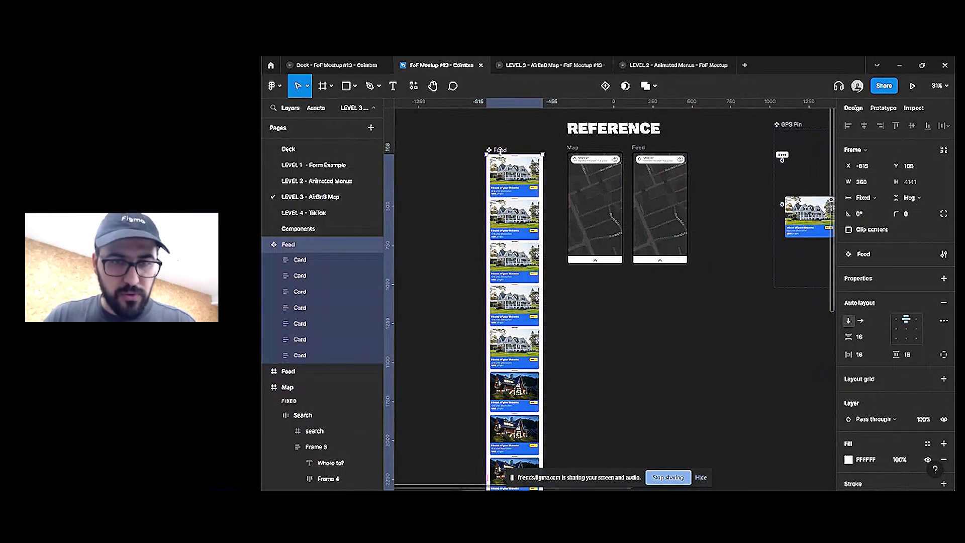
left_click(579, 187)
key("ctrl+v")
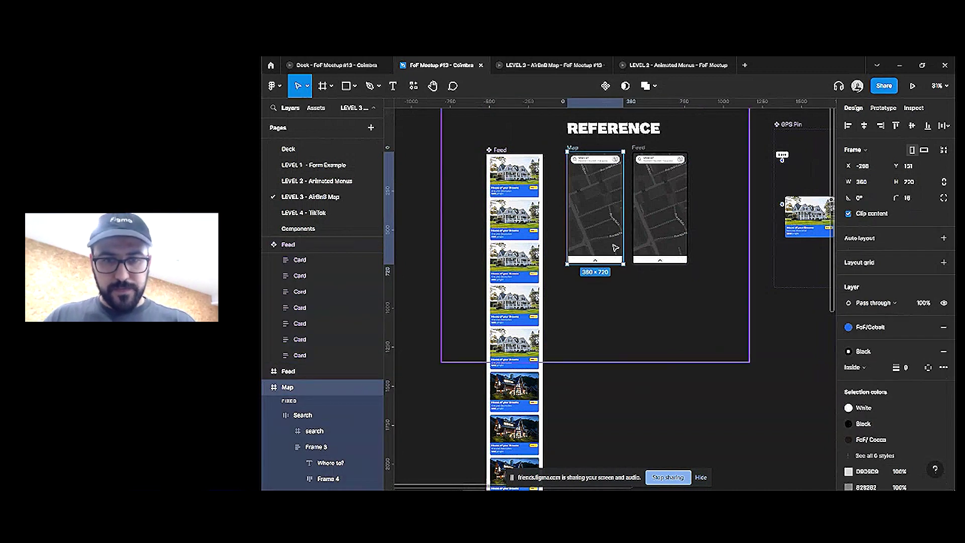
left_click_drag(600, 191, 592, 282)
Resize the Feed instance in Map to a 360×45 bar
scroll(596, 249, "up", 5)
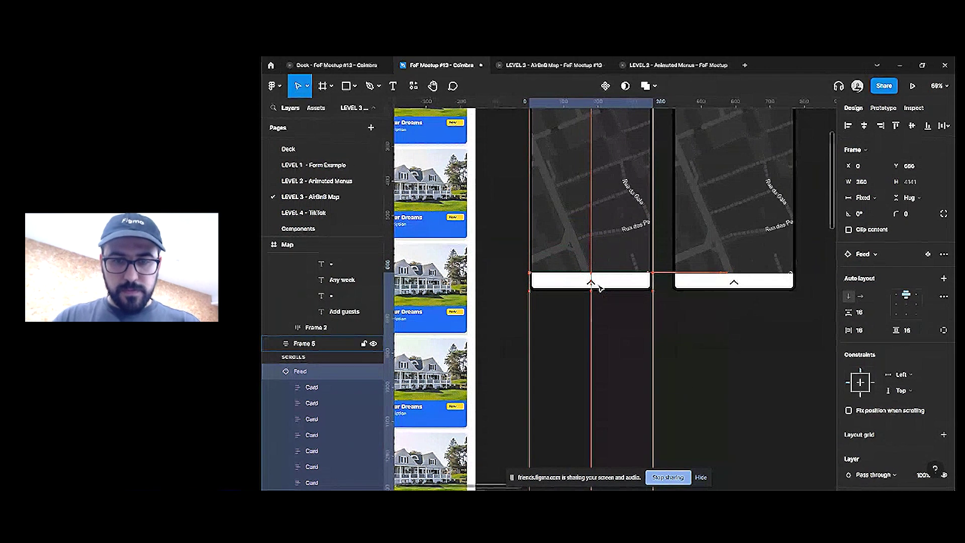
scroll(593, 282, "down", 5)
scroll(639, 198, "down", 3)
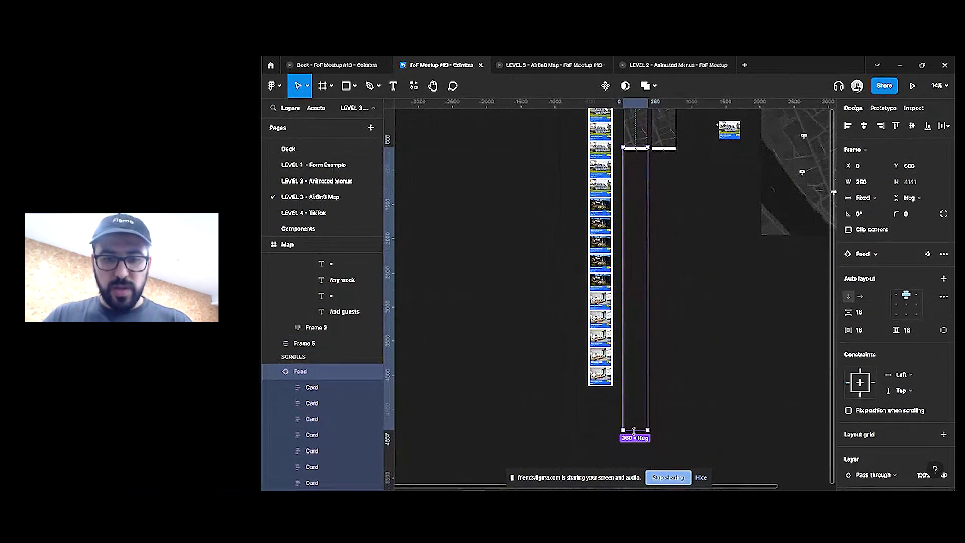
left_click_drag(634, 431, 641, 187)
scroll(639, 155, "up", 5)
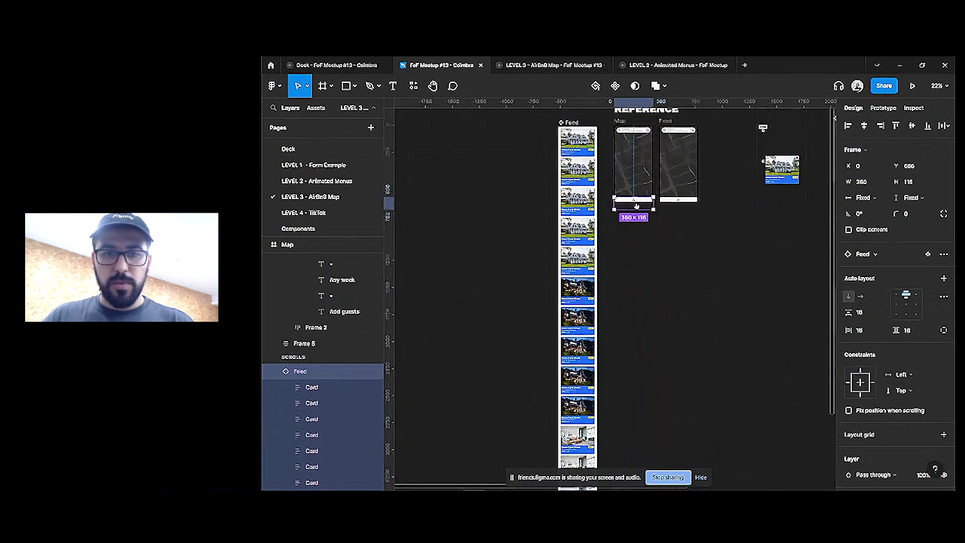
left_click_drag(637, 214, 638, 200)
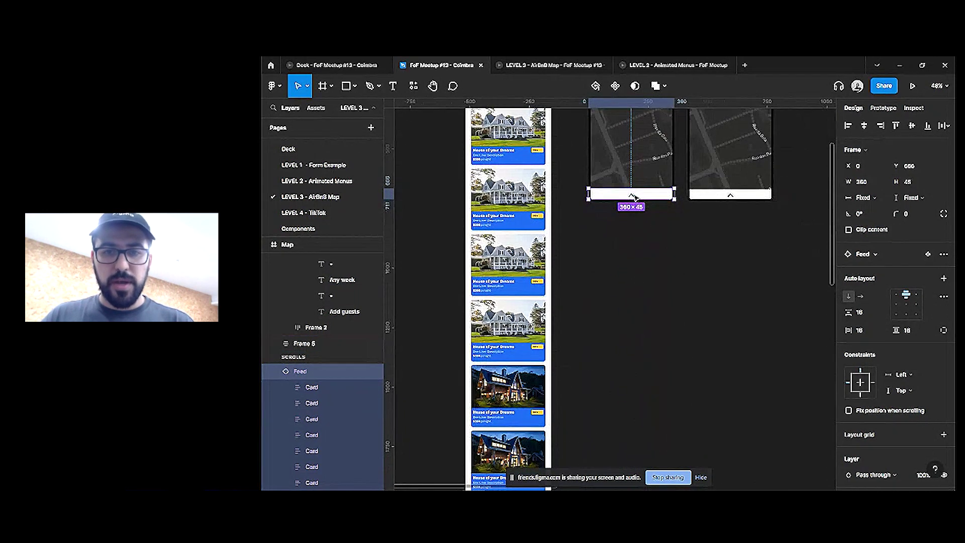
scroll(634, 197, "up", 3)
key("Escape")
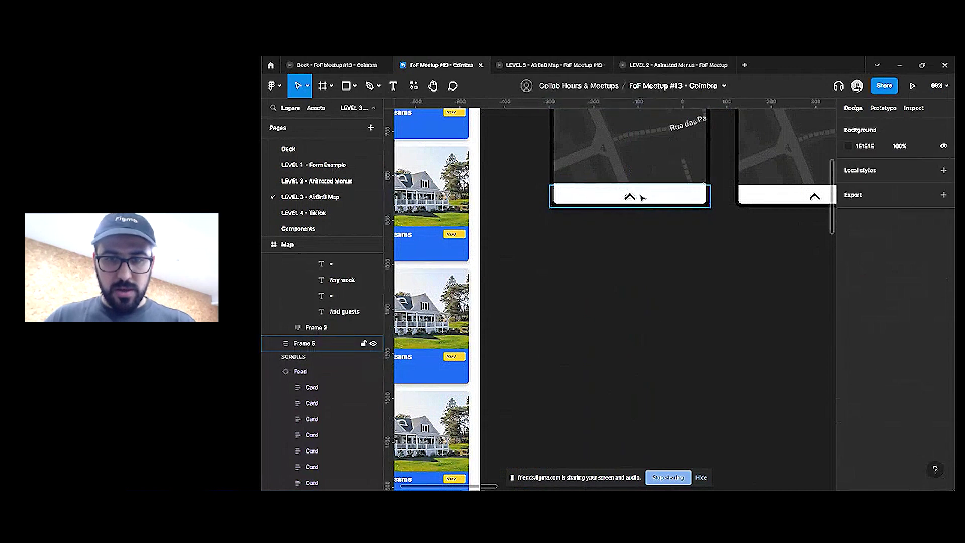
scroll(642, 197, "up", 2)
Take the chevron out of the old bottom bar, Frame 5, and delete the bar
left_click(632, 199)
key("Escape")
left_click(632, 200)
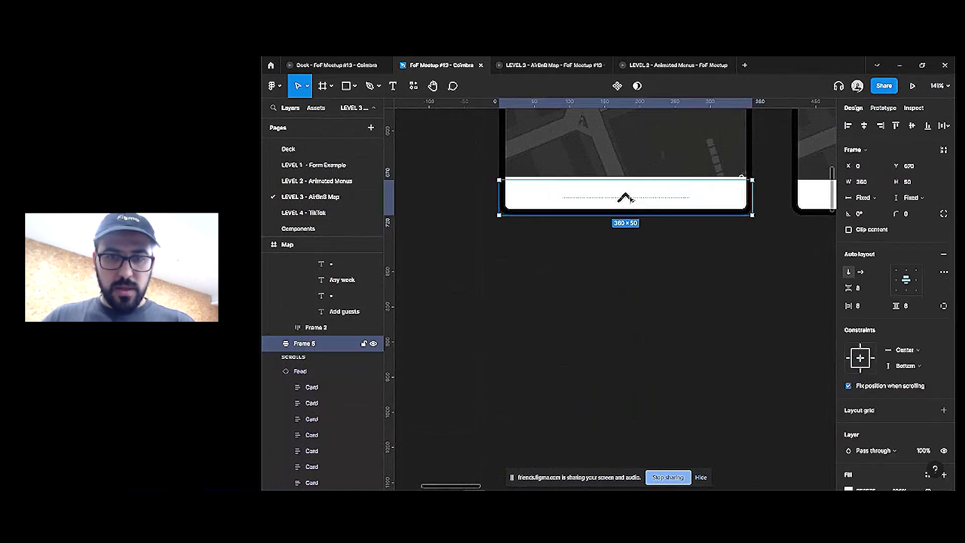
double_click(631, 200)
key("Escape")
left_click(654, 194)
key("Delete")
scroll(645, 206, "down", 2)
scroll(553, 216, "down", 3)
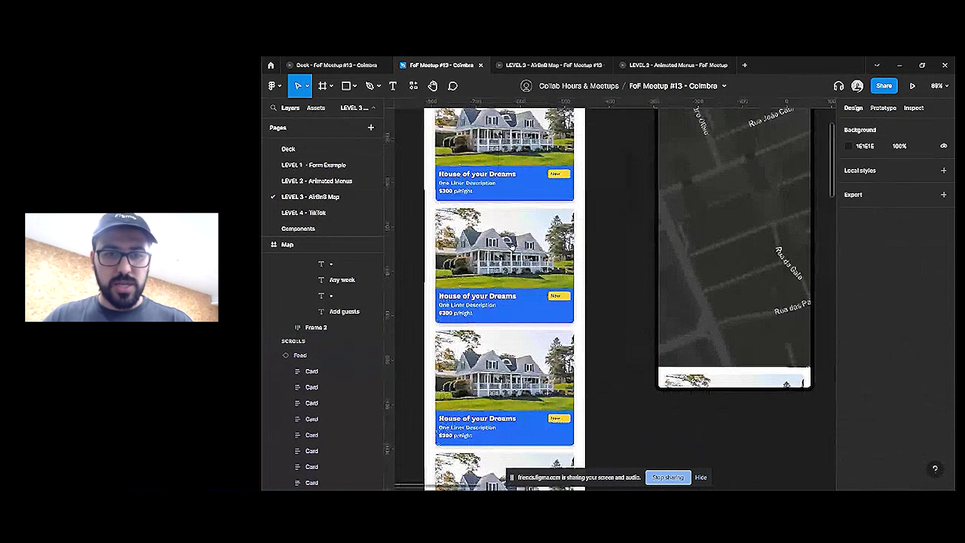
scroll(478, 226, "up", 3)
Move the chevron to the top of the Feed component
left_click(446, 223)
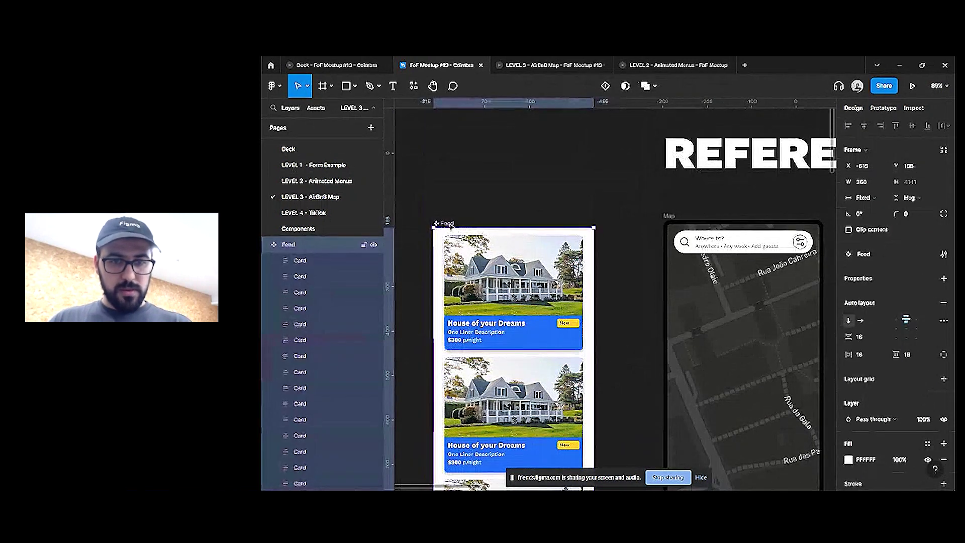
left_click(304, 368)
left_click_drag(508, 454, 528, 279)
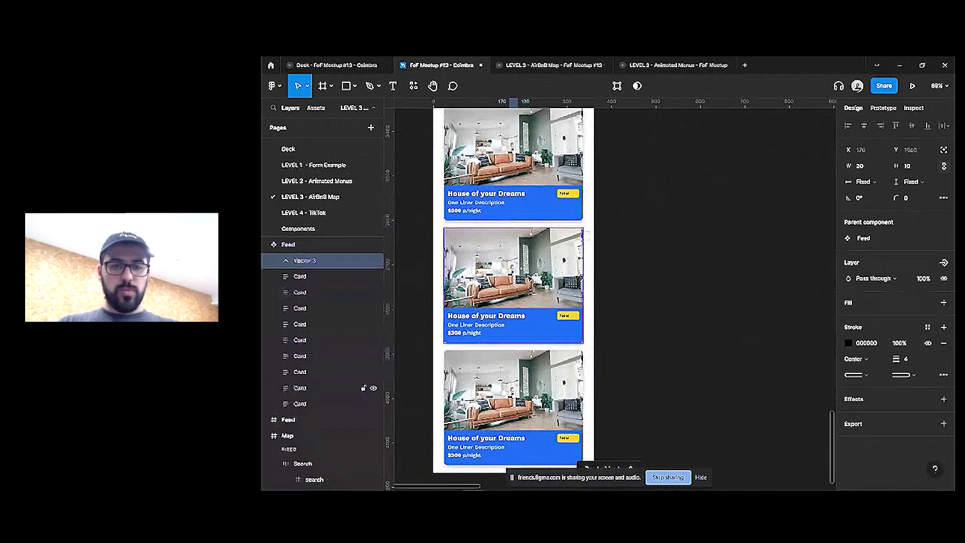
scroll(529, 279, "down", 6)
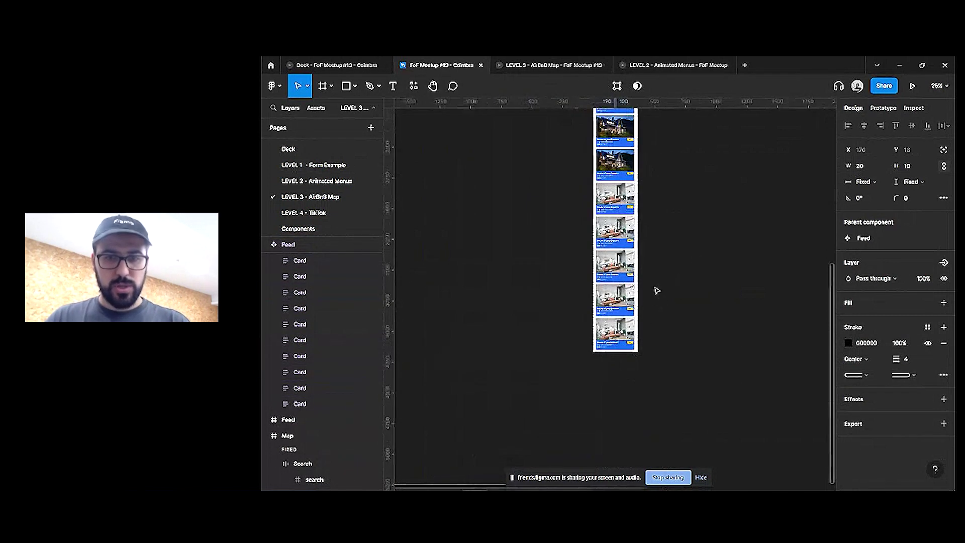
left_click(657, 289)
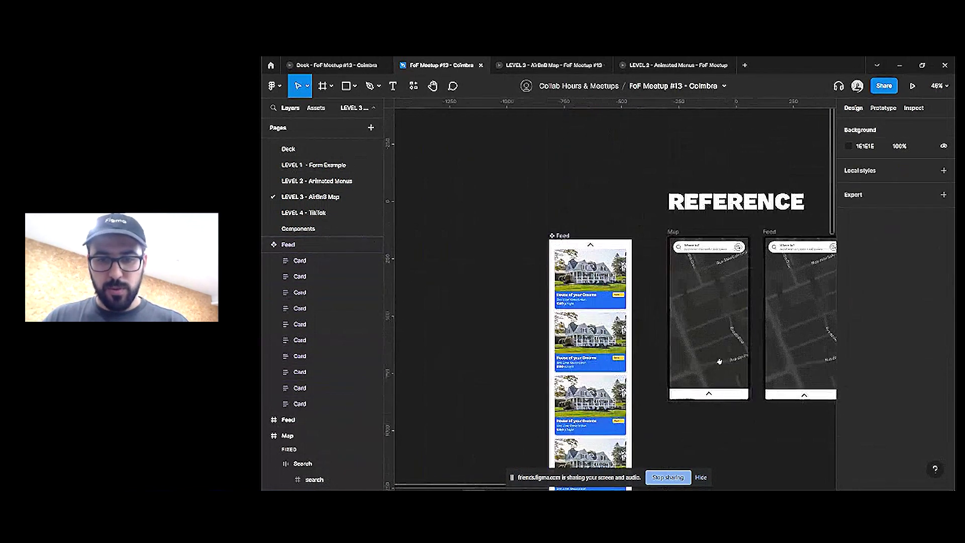
scroll(684, 359, "up", 5)
Shrink the Map screen's Feed bar to 39 px high and turn on Clip content
left_click(694, 343)
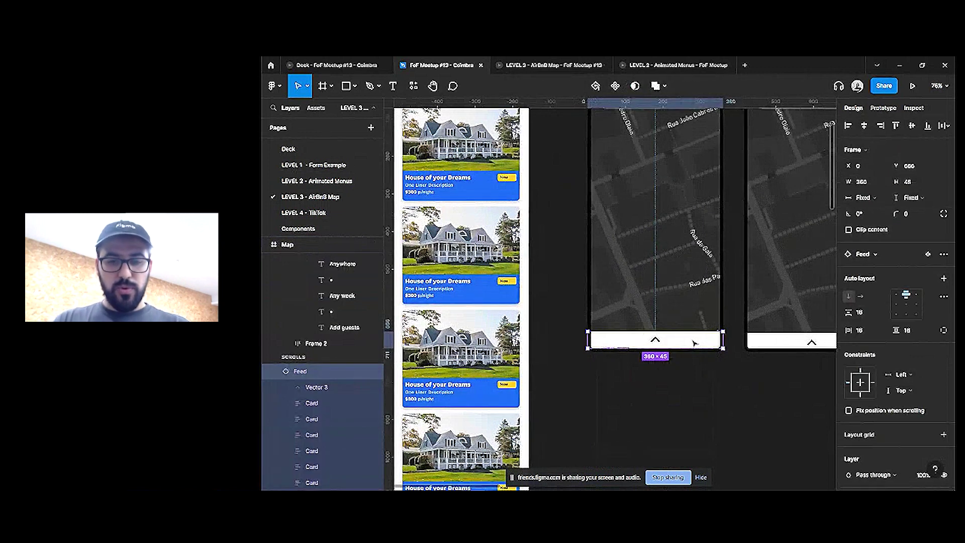
scroll(694, 344, "up", 5)
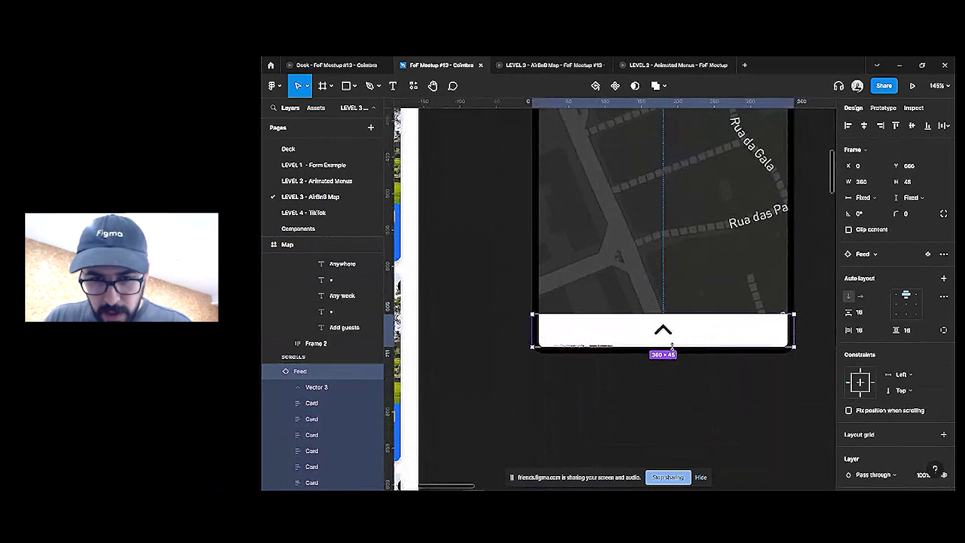
left_click_drag(672, 346, 672, 341)
scroll(816, 256, "down", 3)
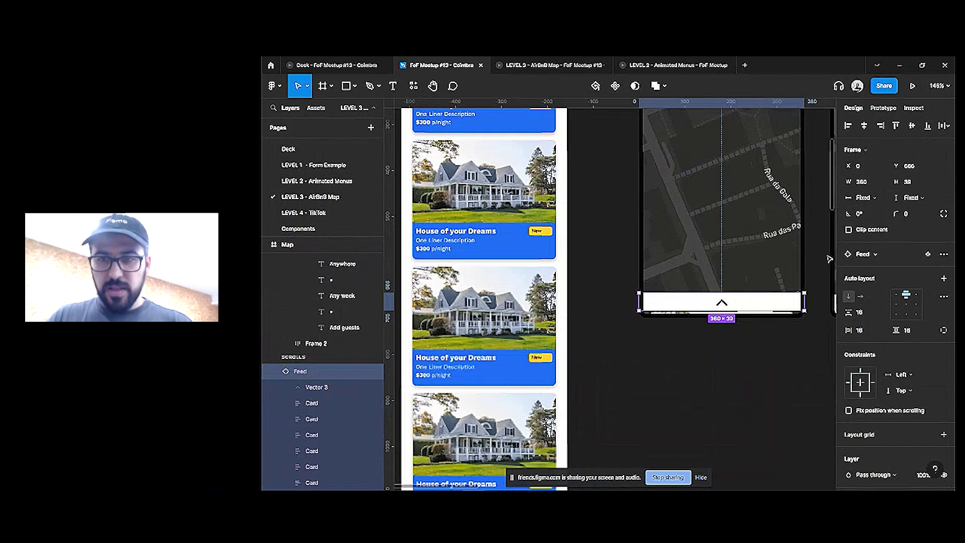
left_click(849, 230)
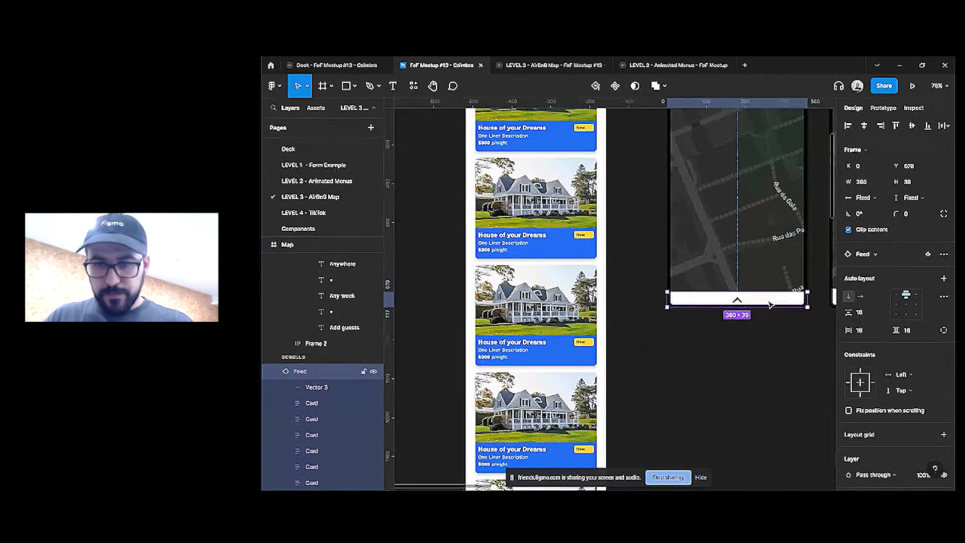
scroll(584, 314, "right", 5)
scroll(583, 314, "down", 4)
Fix the Map bar when scrolling, constrain it to Bottom, and stretch the Feed screen's bar to 360×717
left_click(648, 317)
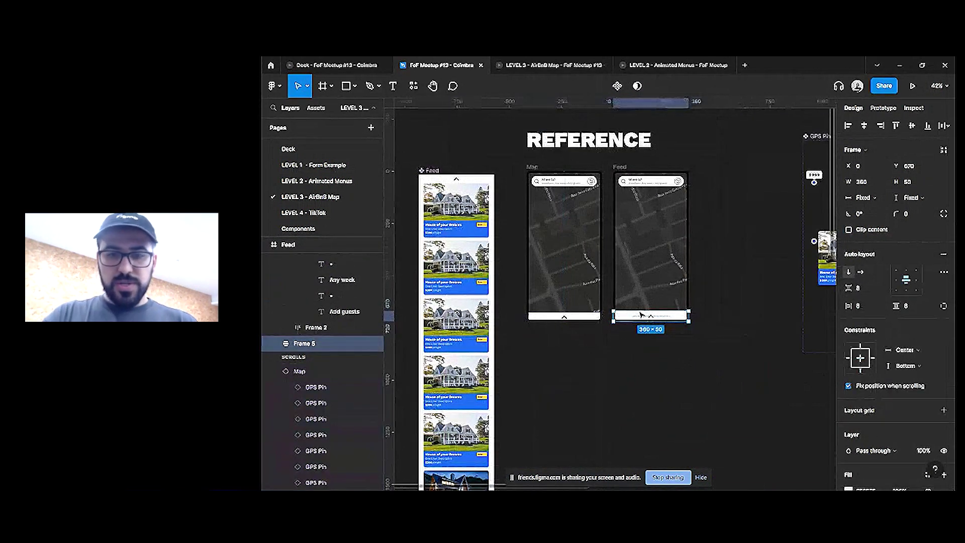
left_click(580, 330)
left_click(584, 315)
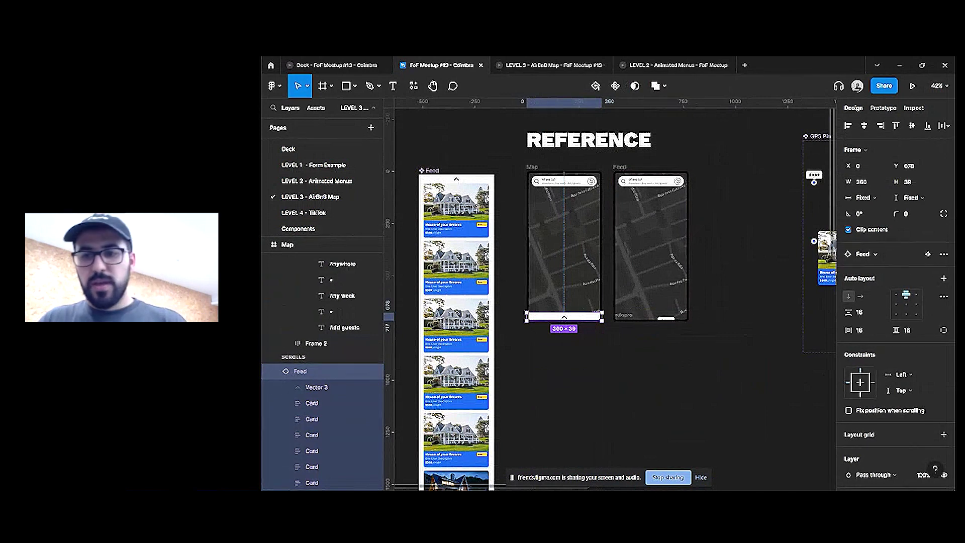
left_click(849, 410)
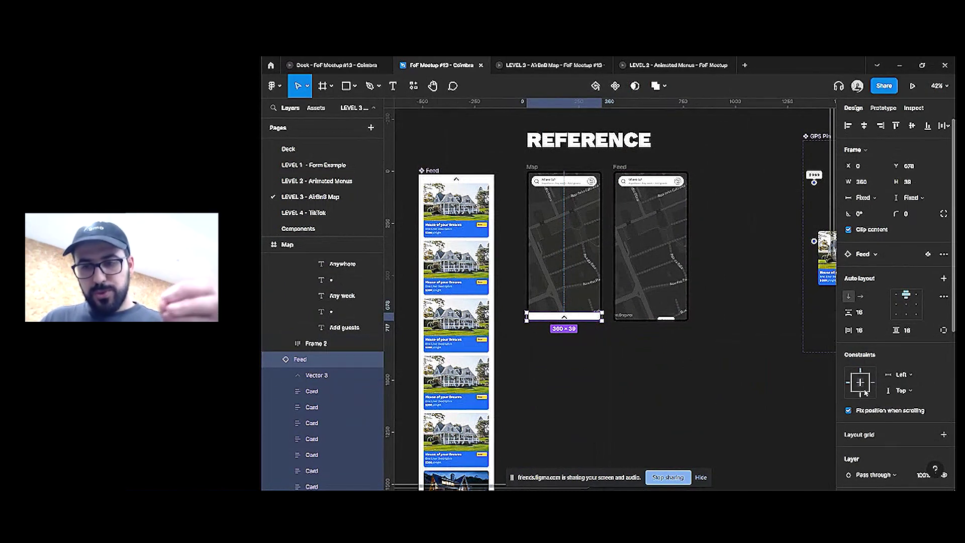
left_click(897, 393)
left_click(865, 411)
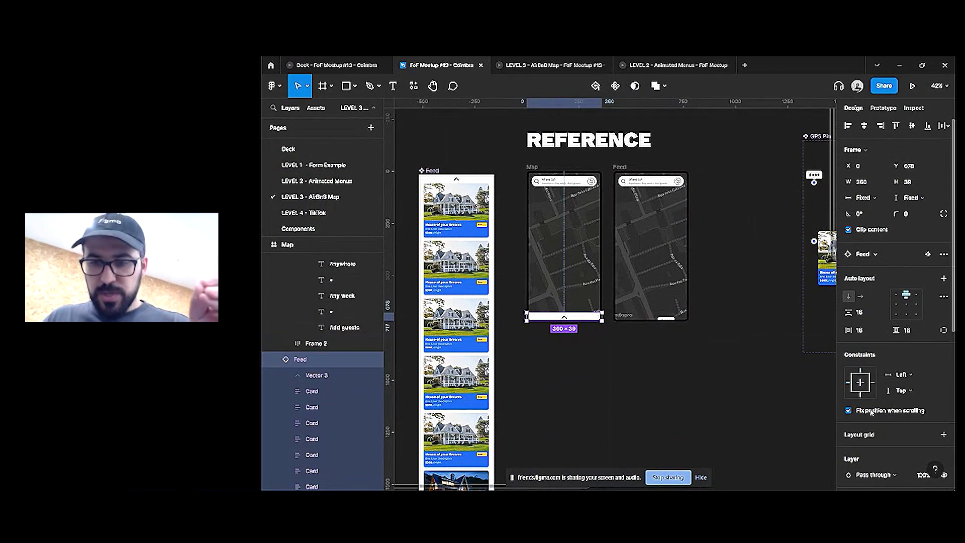
scroll(888, 352, "down", 3)
left_click(909, 257)
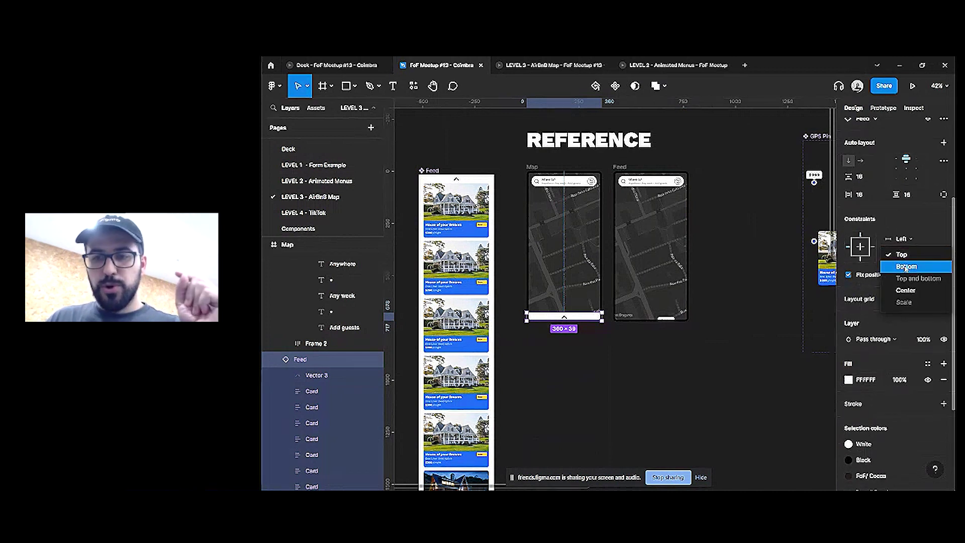
left_click(907, 263)
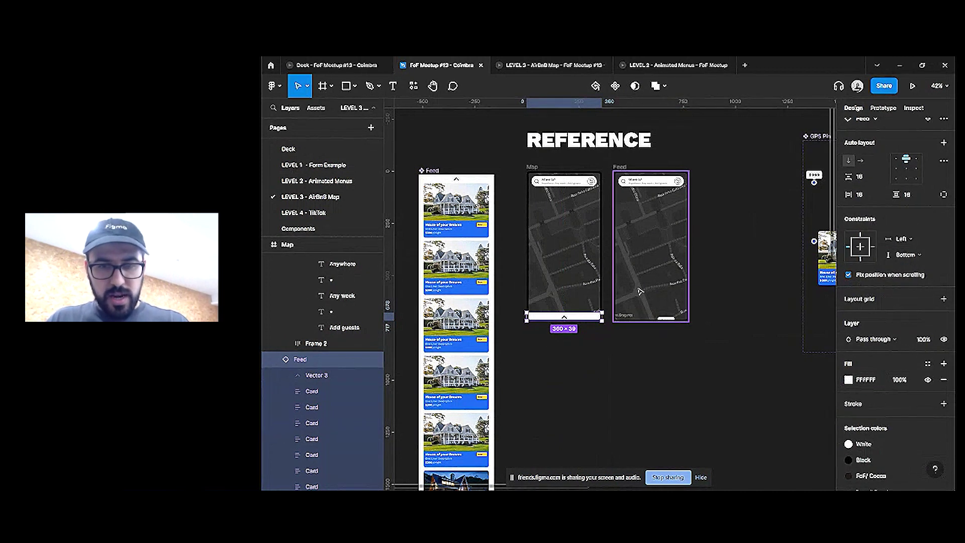
left_click(653, 316)
left_click_drag(665, 307, 674, 168)
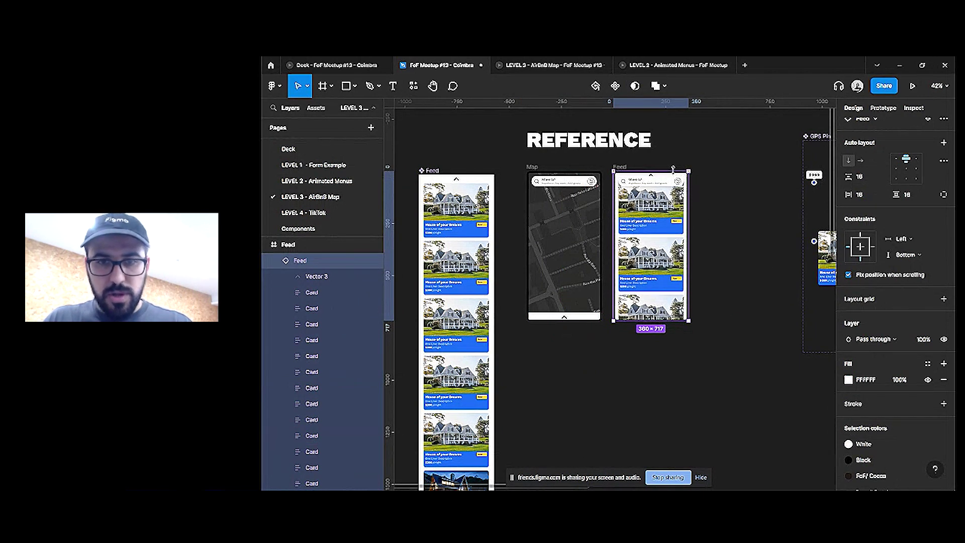
Give the Feed card list component a top padding of 72
scroll(610, 180, "up", 10, "ctrl")
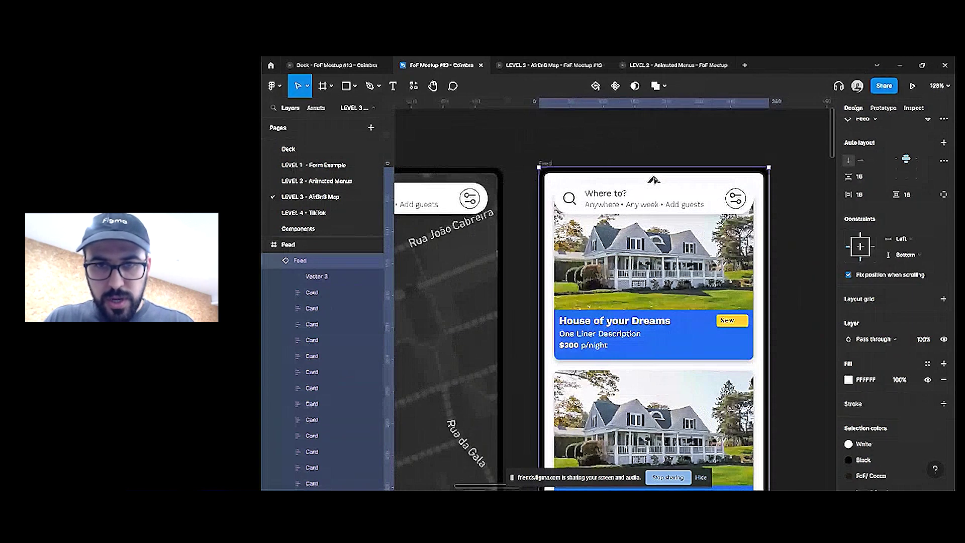
left_click(660, 177)
scroll(649, 201, "down", 6, "ctrl")
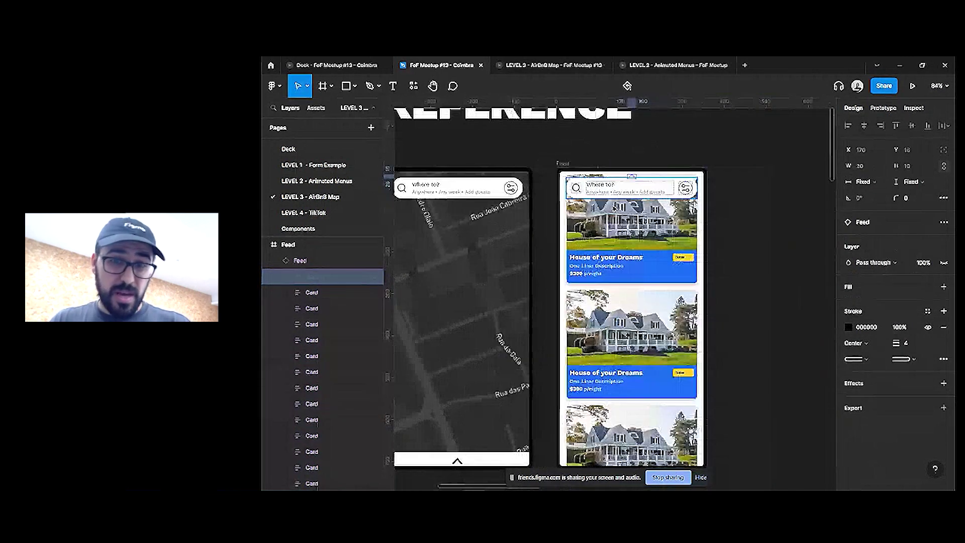
scroll(629, 237, "up", 3, "ctrl")
scroll(629, 236, "down", 2, "ctrl")
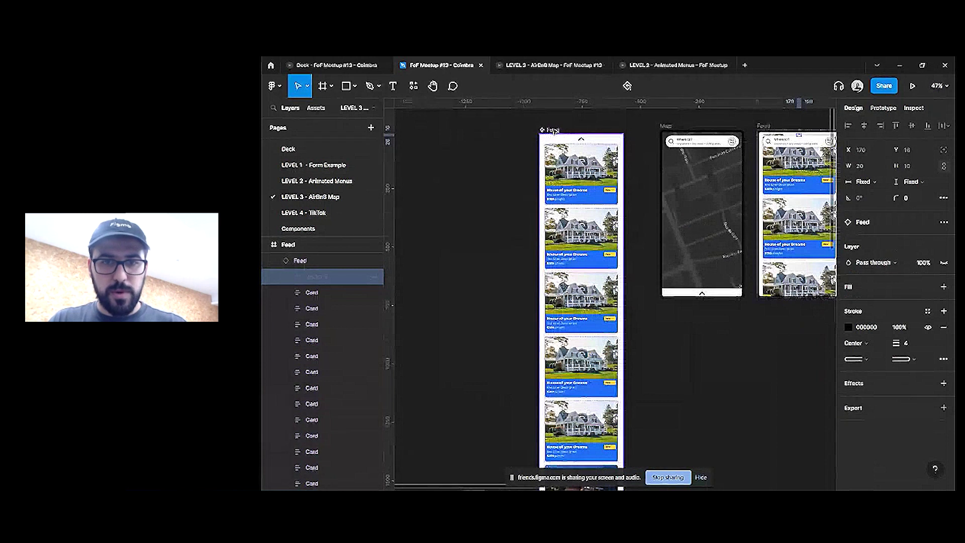
left_click(552, 129)
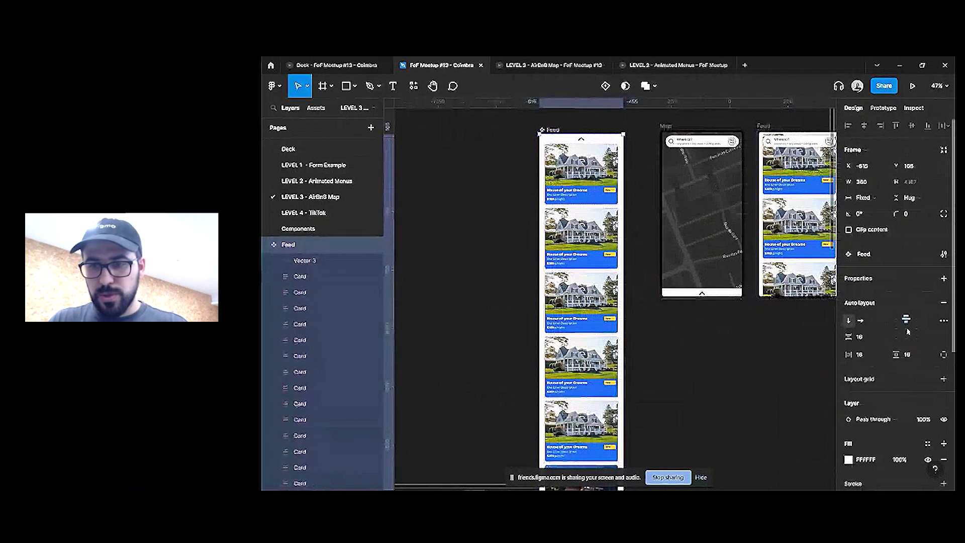
left_click(914, 353)
type("72")
key("Return")
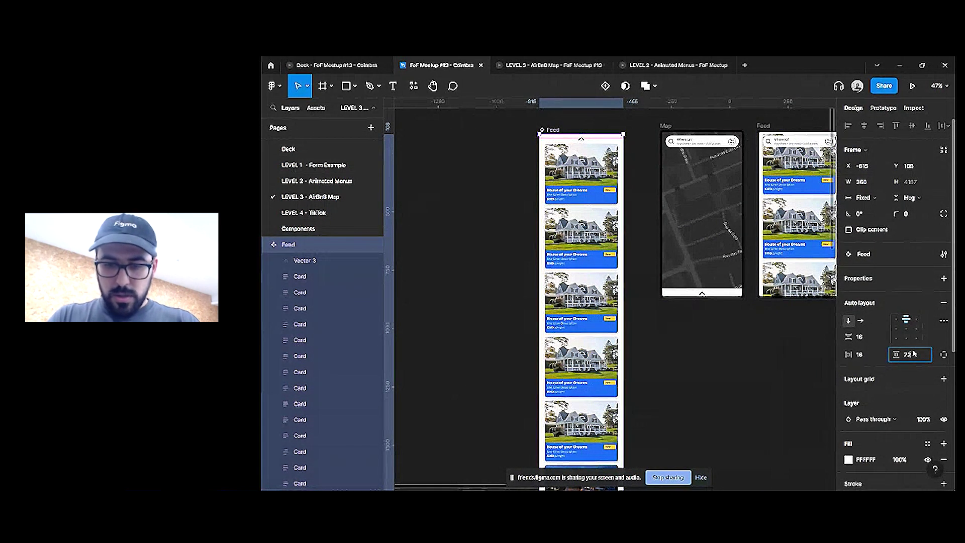
Adjust the card list's top padding once more, leaving bottom padding at 16
left_click(914, 354)
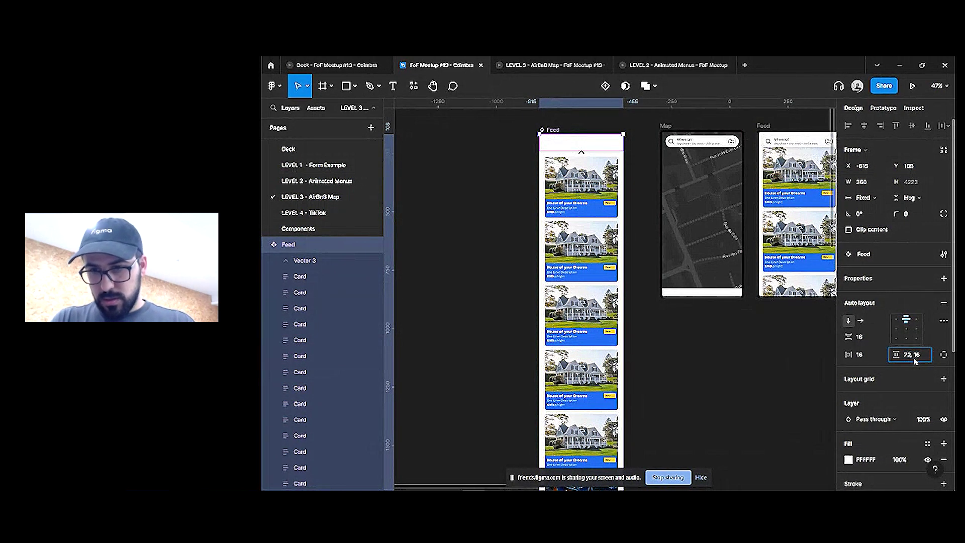
type("0")
key("Return")
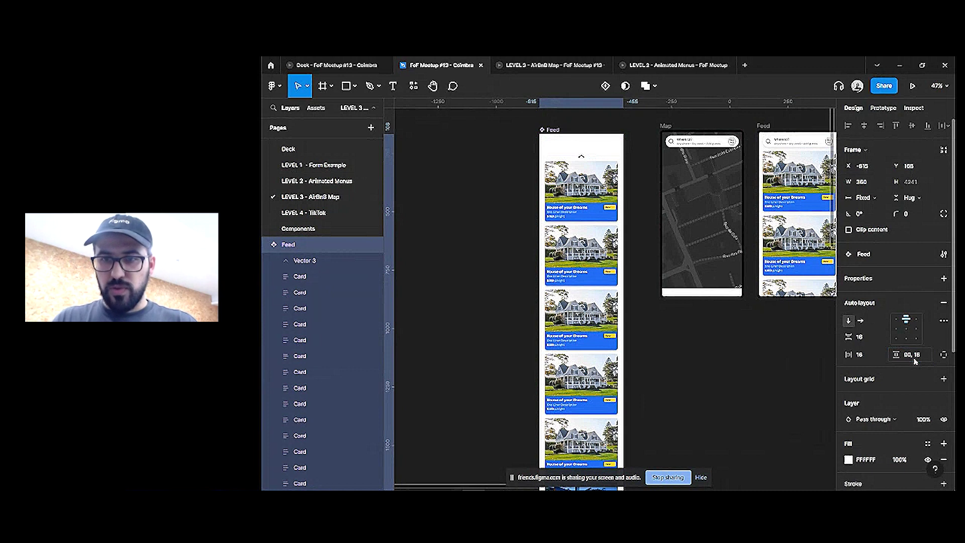
left_click(709, 334)
scroll(709, 334, "right", 5)
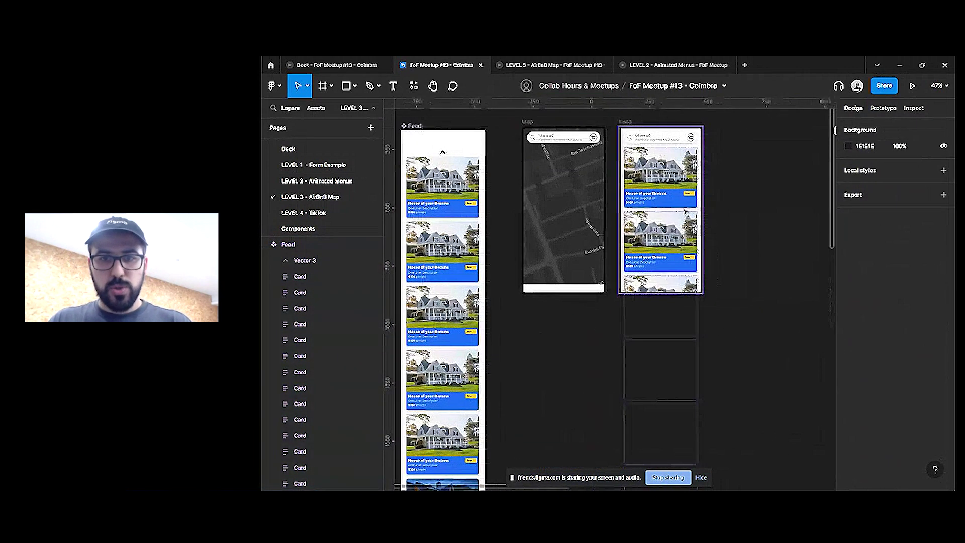
Link the Map screen's bottom bar to the Feed screen with an On drag trigger
left_click(579, 291)
left_click_drag(606, 290, 660, 211)
left_click(761, 168)
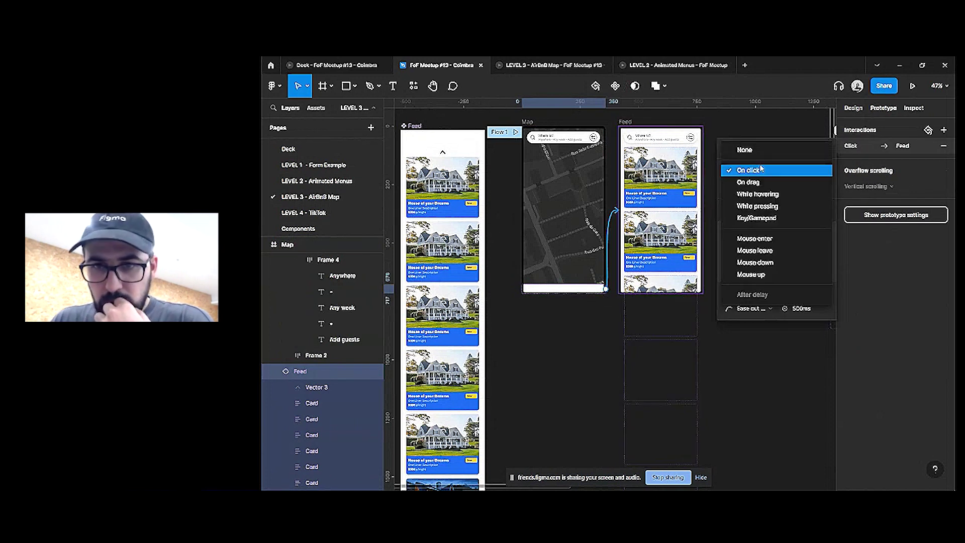
left_click(755, 183)
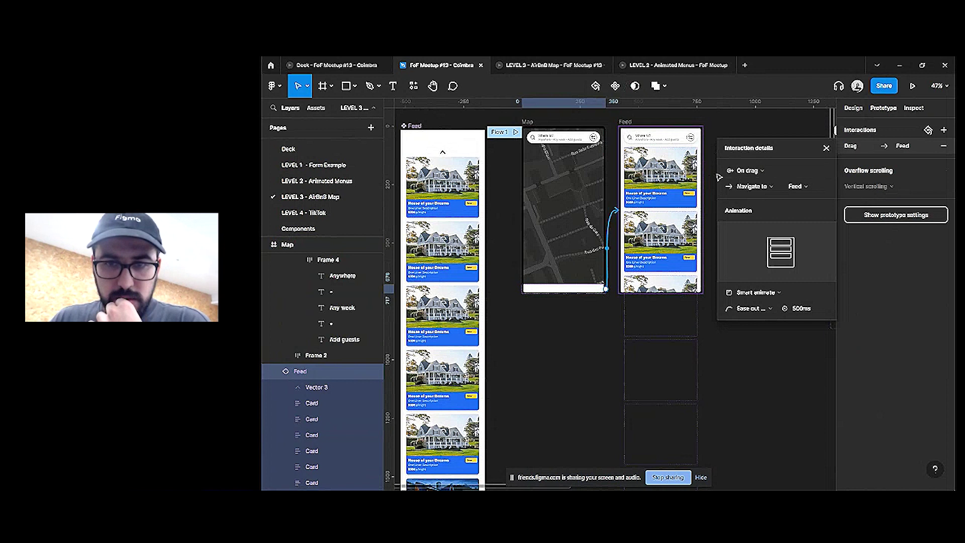
key("Escape")
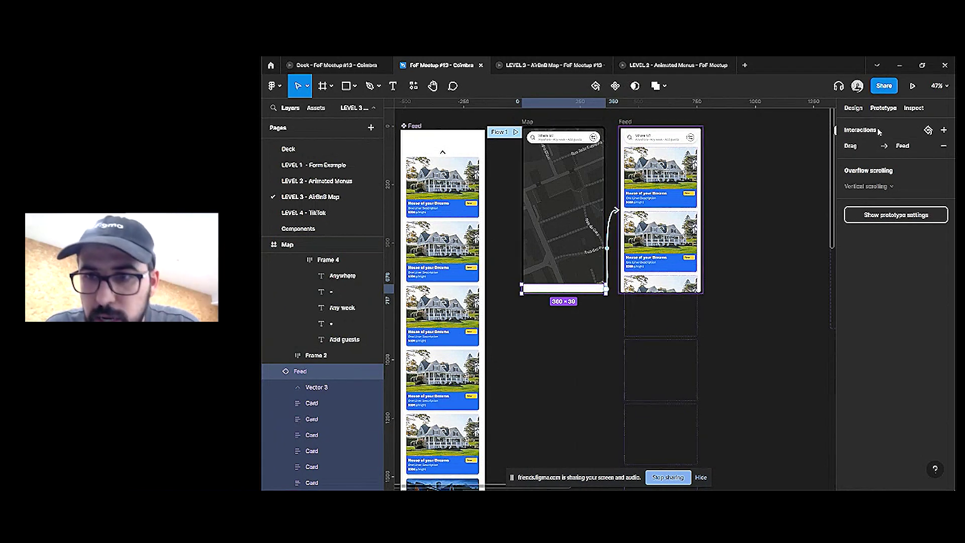
Open the map prototype preview
left_click(859, 114)
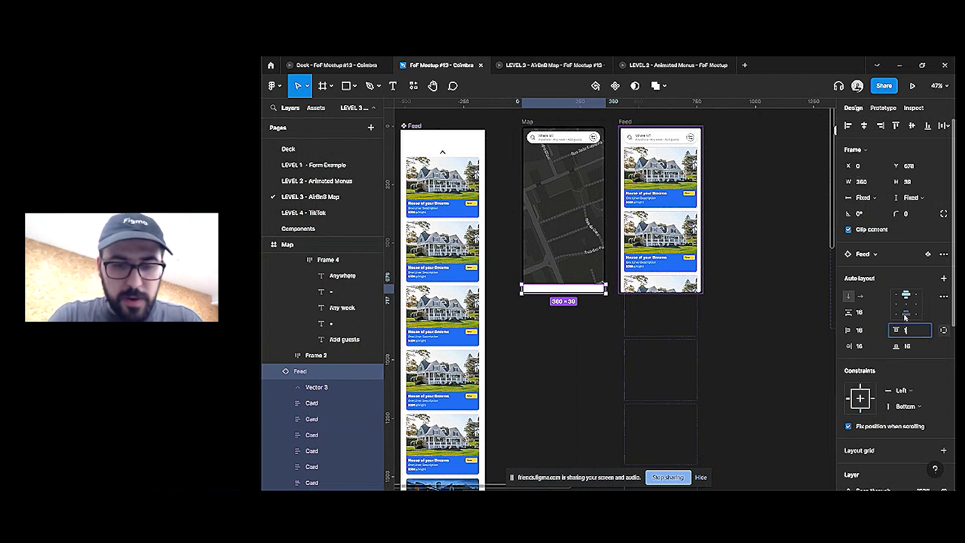
left_click(799, 226)
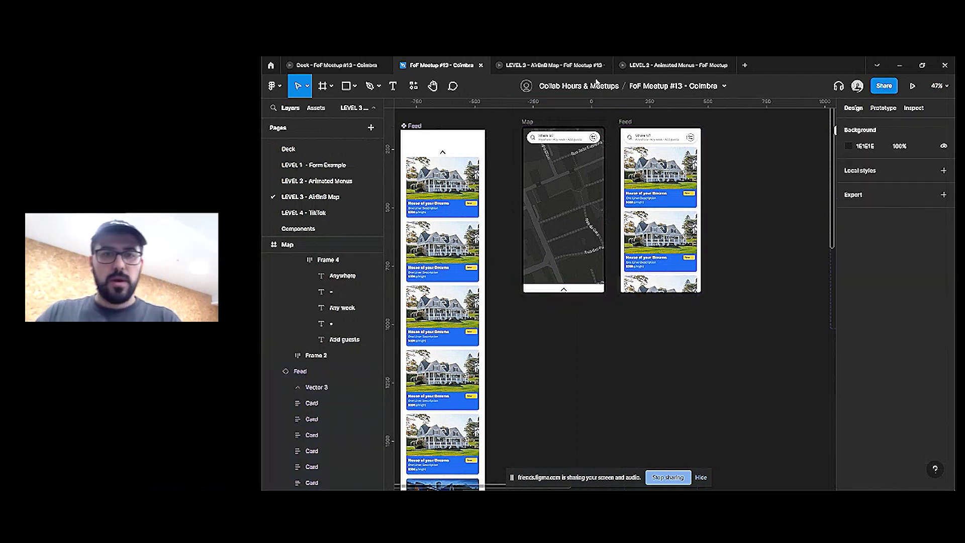
left_click(578, 64)
left_click_drag(608, 447, 635, 362)
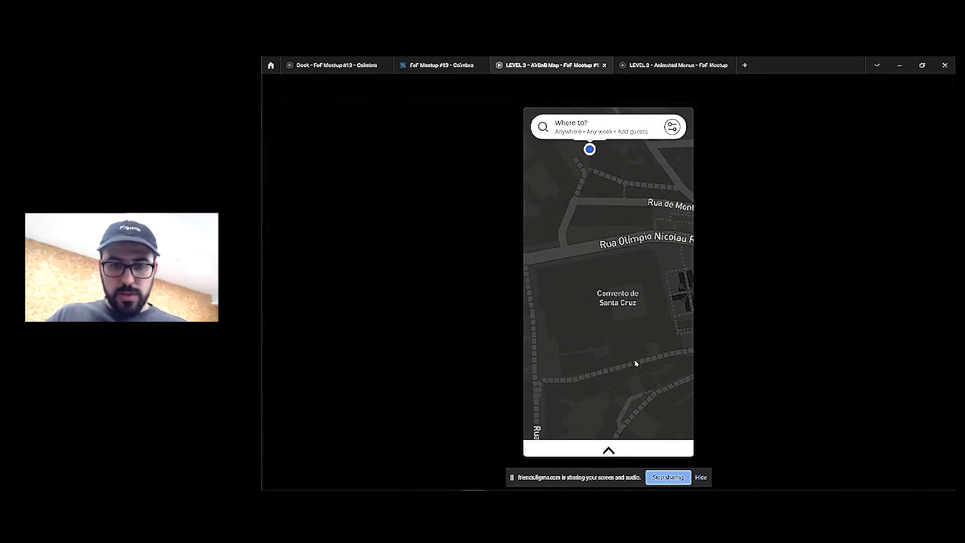
Test pulling up the Map's bottom bar in the prototype, then return to the design file
left_click(609, 450)
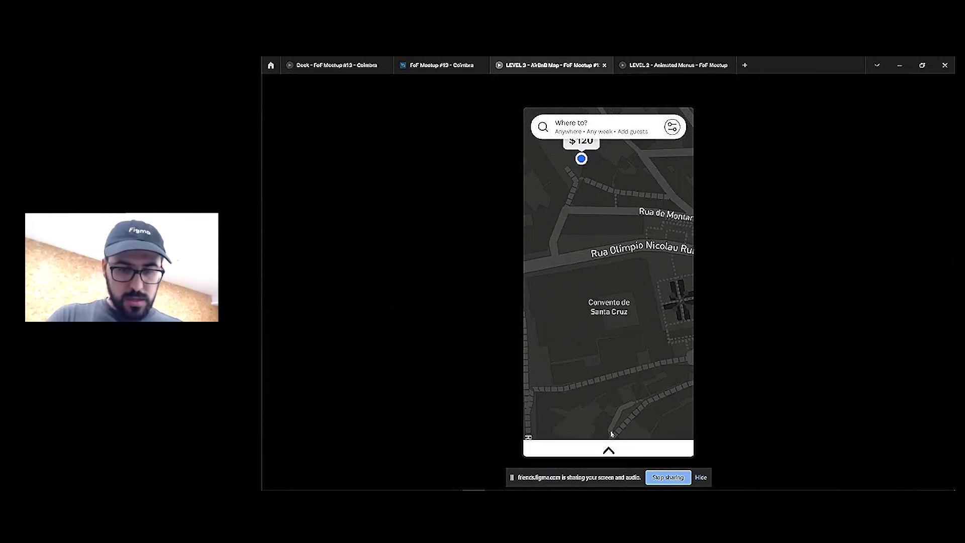
left_click_drag(609, 450, 612, 434)
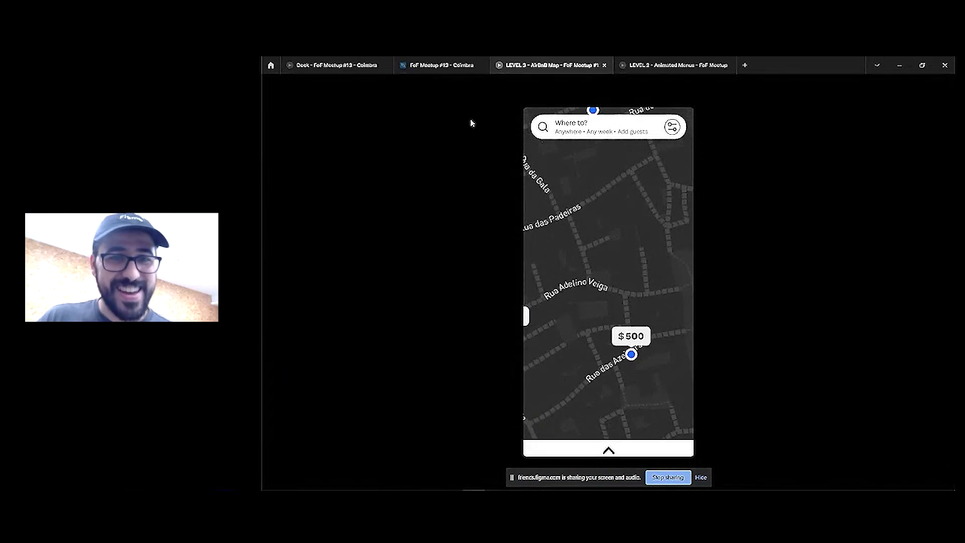
key("ctrl+shift+Tab")
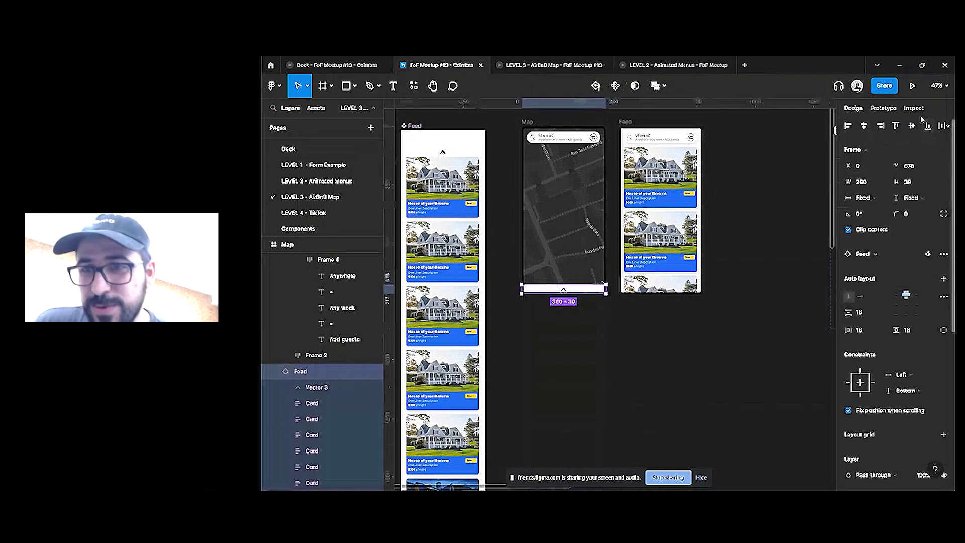
Link the chevron to the Feed screen on drag and delete its Click → Navigate to Feed interaction
left_click(883, 108)
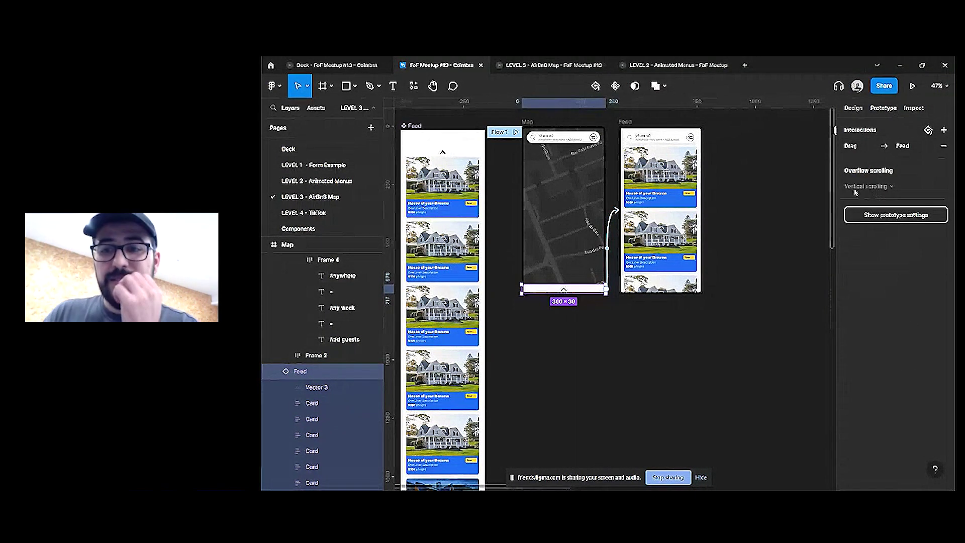
left_click(569, 308)
left_click_drag(564, 292, 666, 203)
left_click(747, 170)
left_click(744, 182)
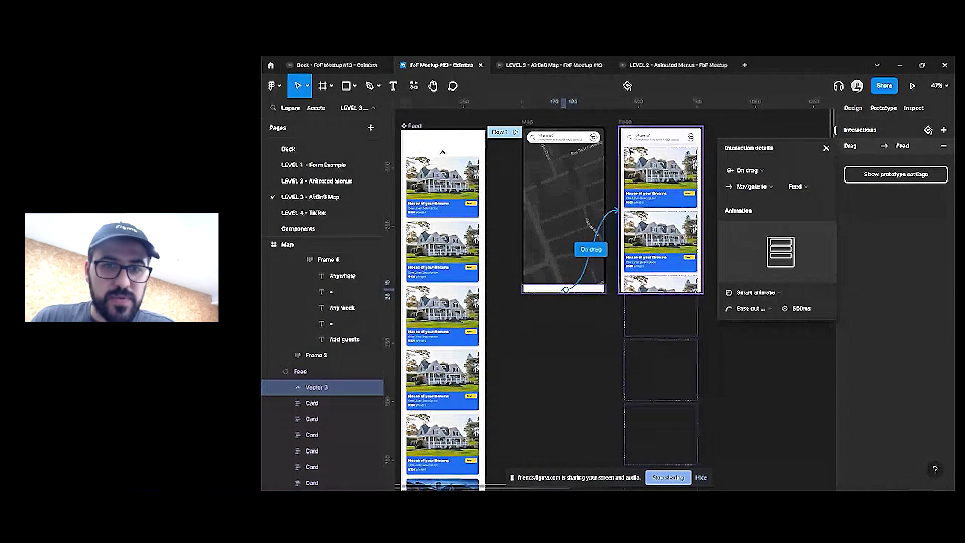
scroll(562, 286, "up", 5)
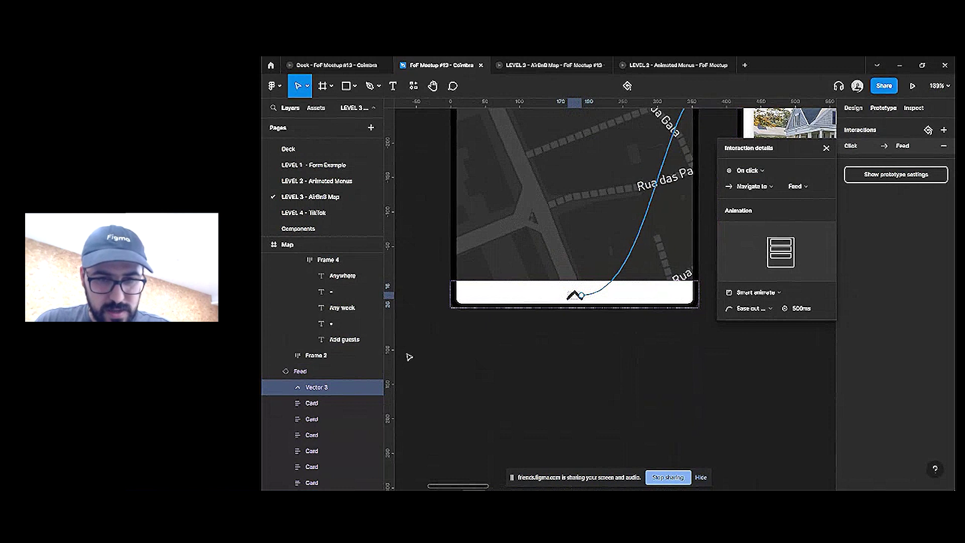
key("Delete")
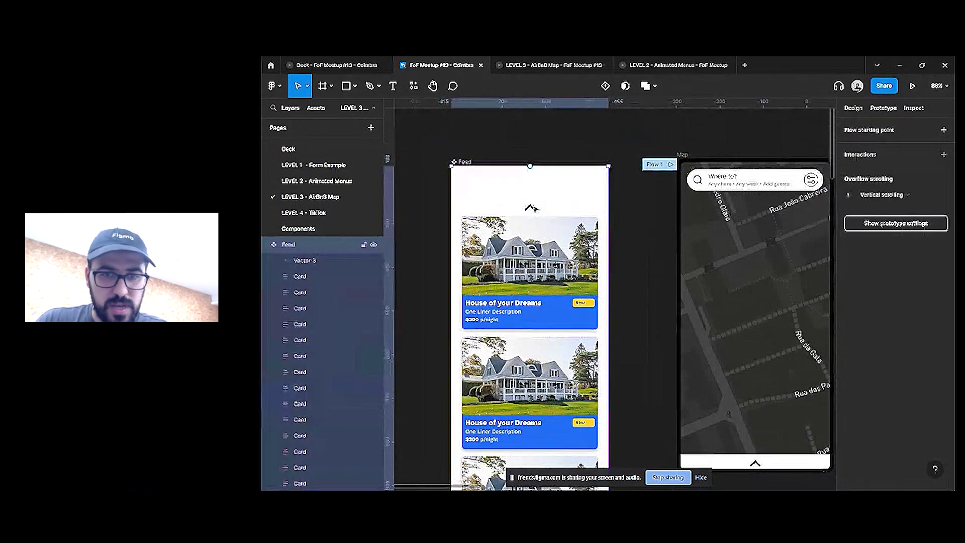
Wrap the Feed screen's arrow in a thin frame named Touch
left_click(531, 208)
key("ctrl+alt+g")
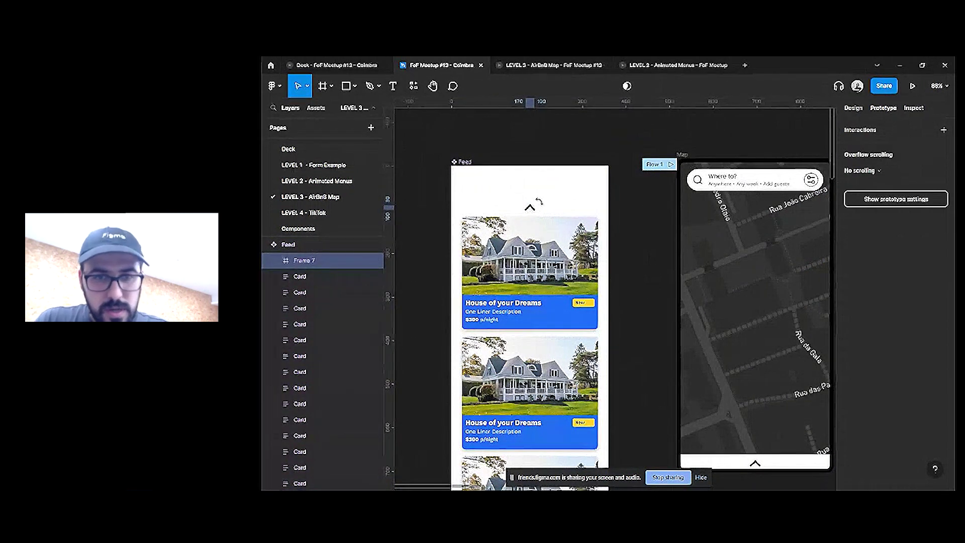
left_click_drag(539, 202, 657, 240)
scroll(544, 201, "up", 5)
left_click_drag(571, 256, 571, 232)
key("shift+0")
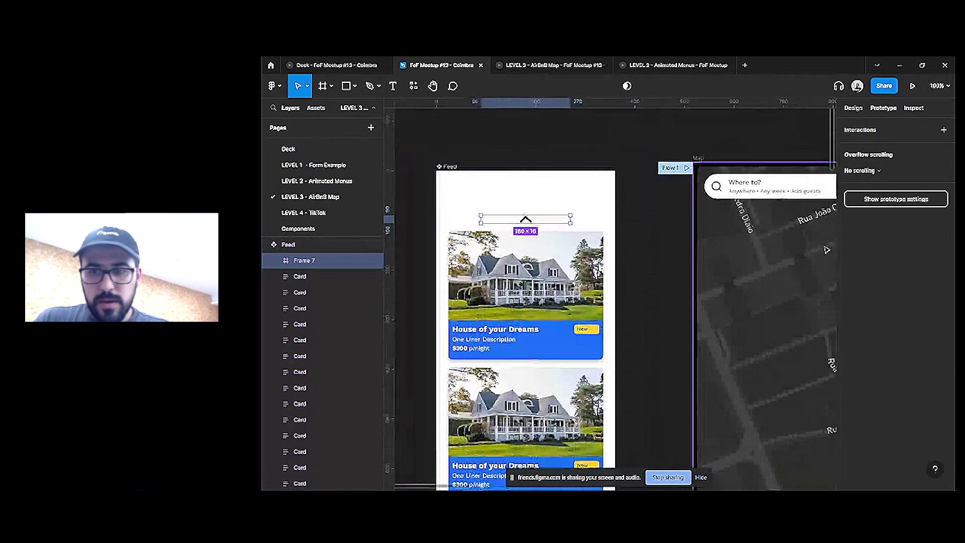
key("ctrl+r")
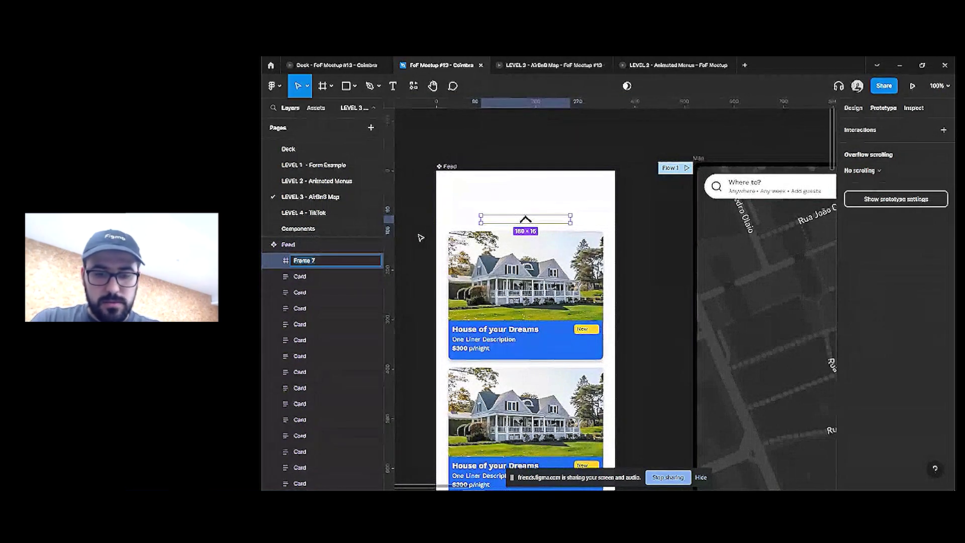
type("Touch")
key("Return")
Make the Map's bottom bar slightly taller and remove its drag link to Feed
scroll(573, 279, "down", 1)
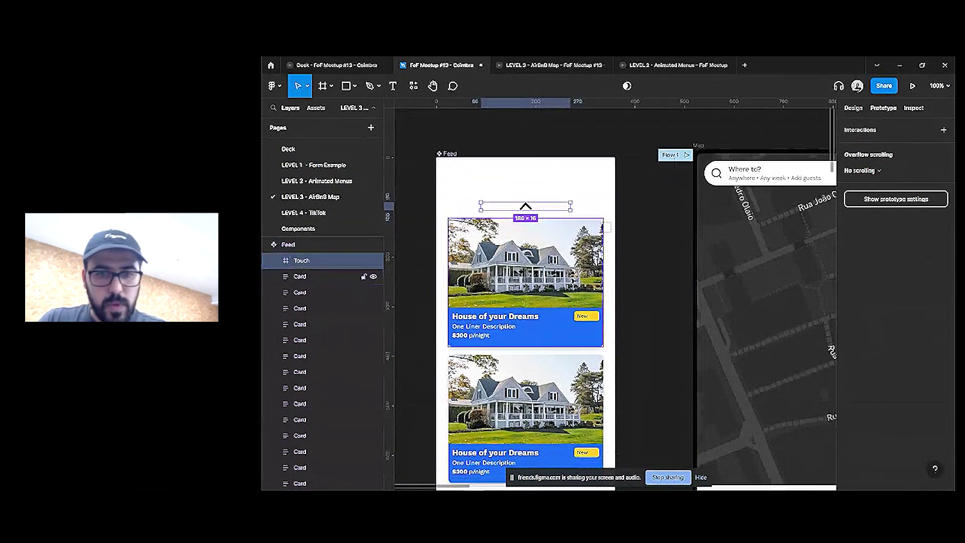
scroll(704, 327, "down", 4)
scroll(820, 367, "right", 4)
scroll(820, 367, "up", 2)
left_click(635, 284)
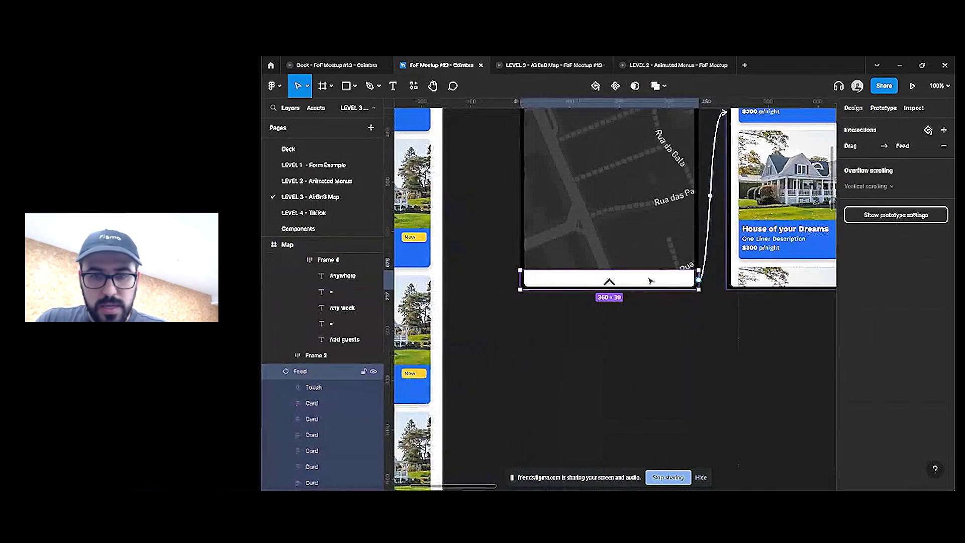
left_click_drag(644, 270, 645, 263)
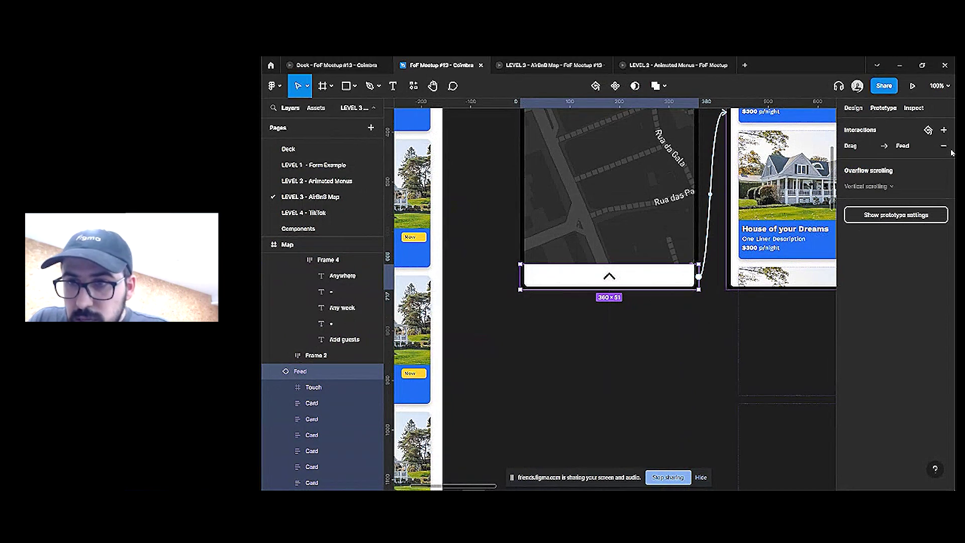
left_click(944, 146)
Link the Touch frame to the Feed screen on drag and switch to the running prototype
left_click(313, 387)
left_click_drag(655, 276, 780, 196)
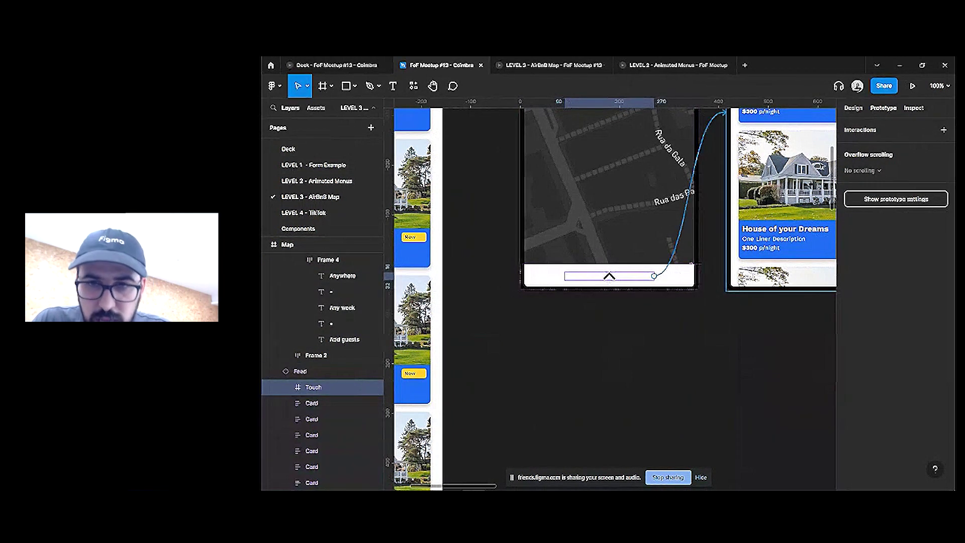
scroll(608, 294, "down", 5)
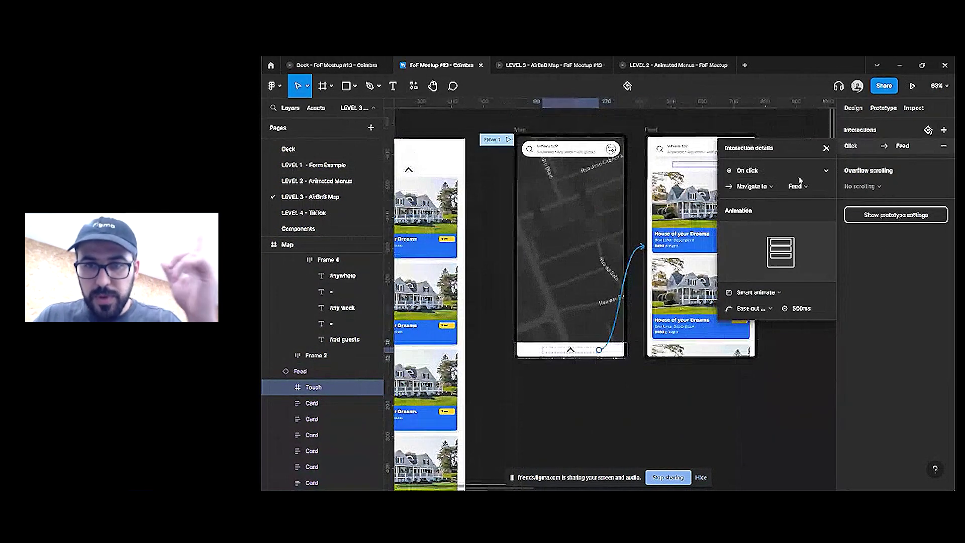
left_click(797, 171)
left_click(765, 184)
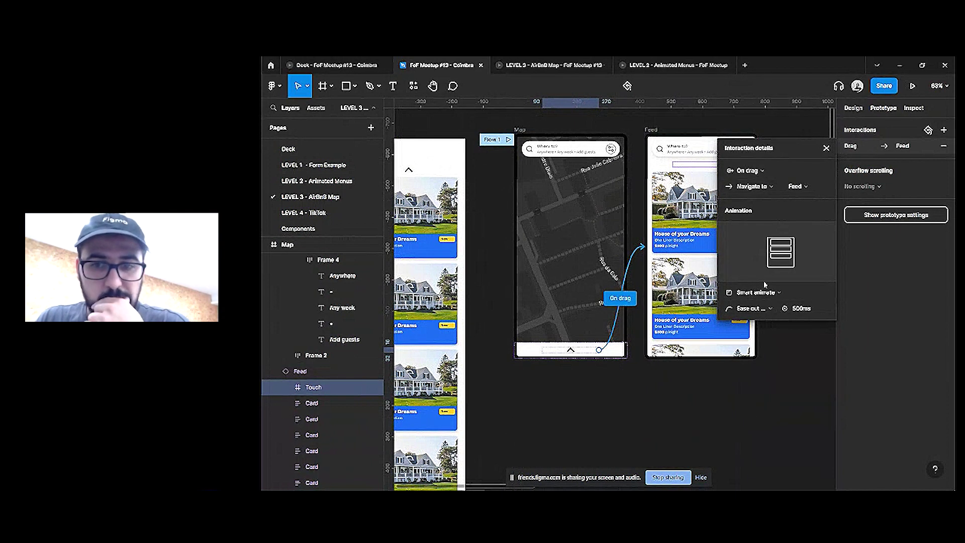
key("ctrl+Tab")
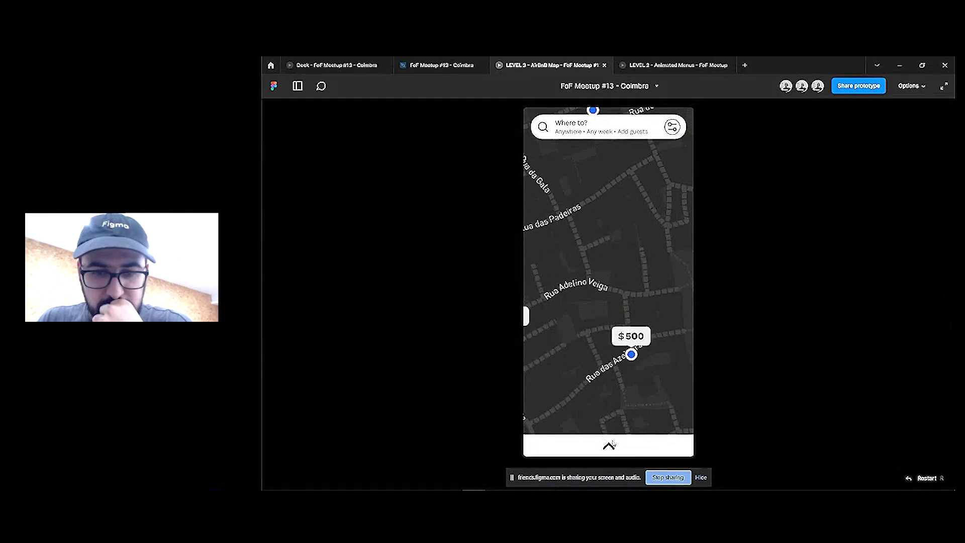
Drag the map's bottom bar up in the prototype and scroll through the listing cards
left_click_drag(613, 443, 631, 377)
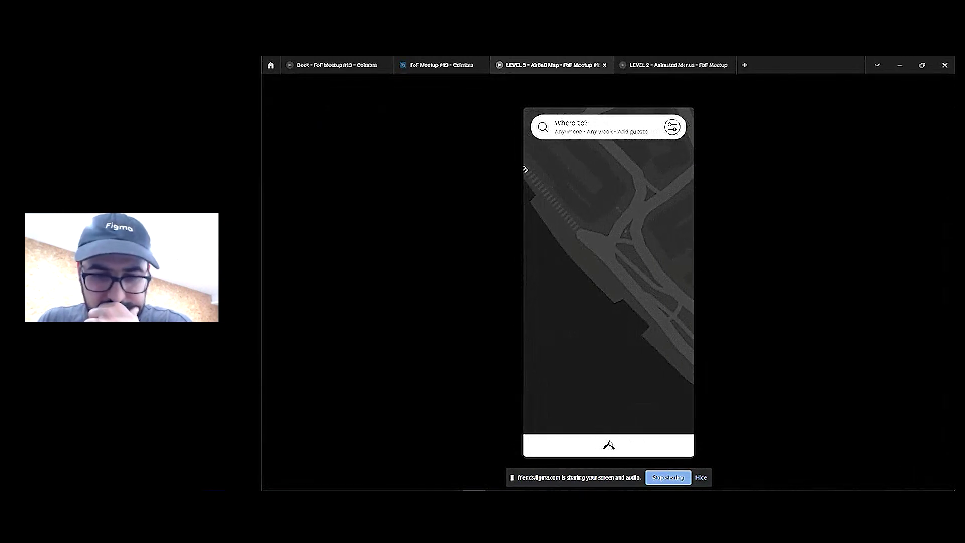
left_click_drag(609, 445, 653, 312)
left_click_drag(612, 437, 656, 210)
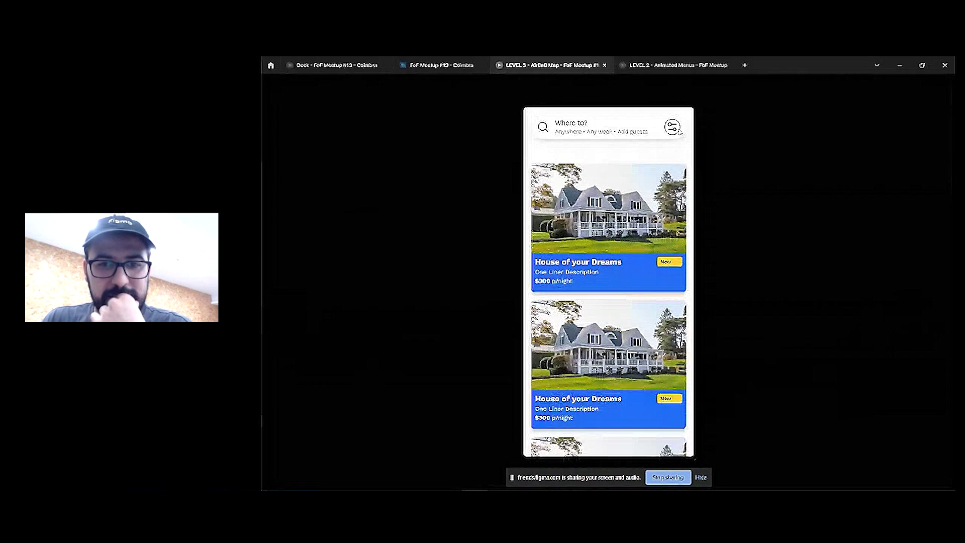
scroll(617, 269, "down", 3)
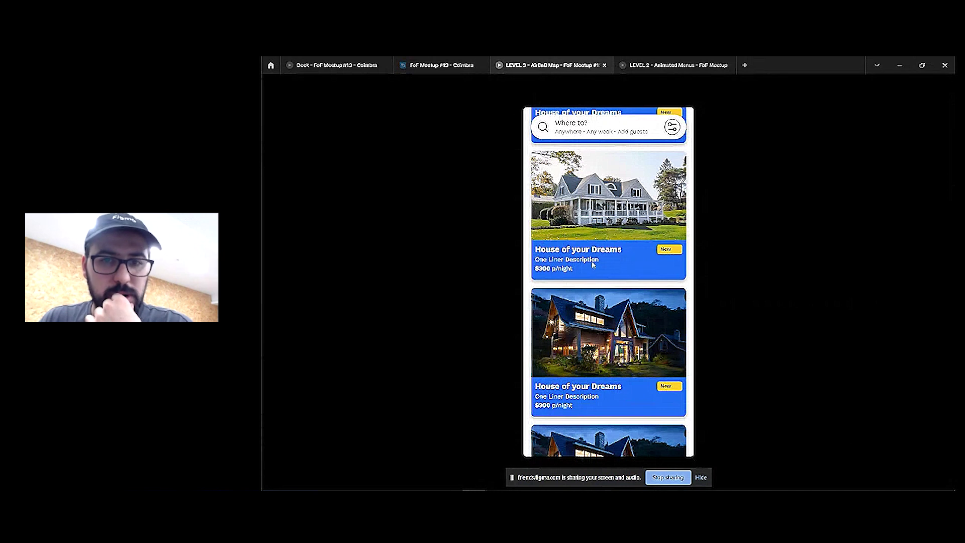
scroll(592, 264, "down", 3)
scroll(608, 271, "up", 5)
scroll(614, 273, "down", 6)
scroll(614, 276, "down", 5)
scroll(612, 273, "up", 8)
Return to the design editor and close the Interaction details panel
left_click(441, 65)
left_click(491, 285)
scroll(508, 252, "down", 4)
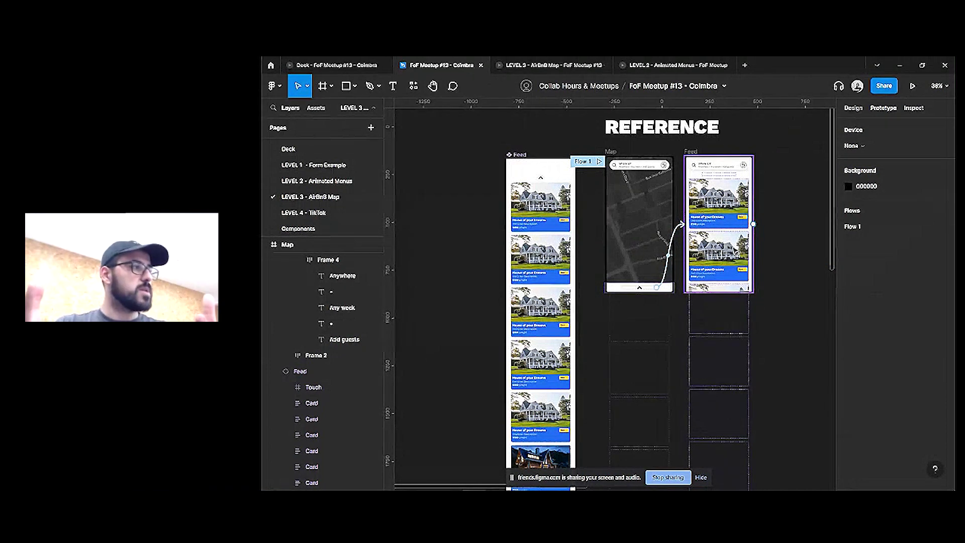
scroll(544, 219, "down", 3)
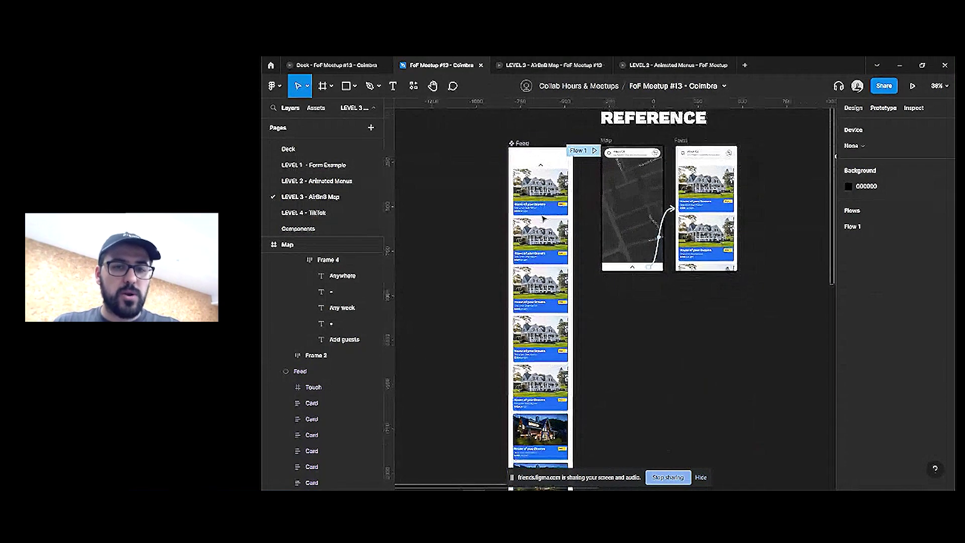
scroll(538, 250, "down", 4)
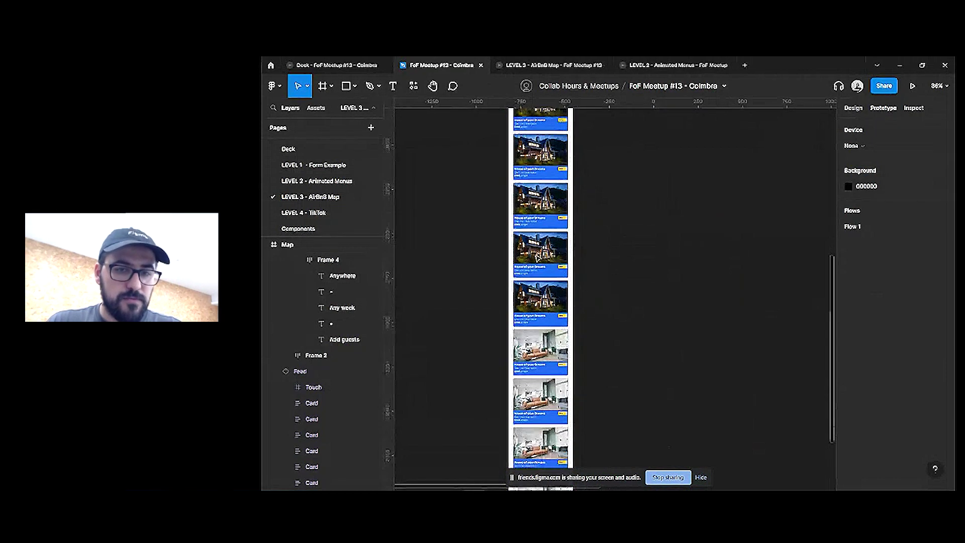
scroll(538, 256, "up", 5)
scroll(543, 237, "down", 3)
left_click(548, 223)
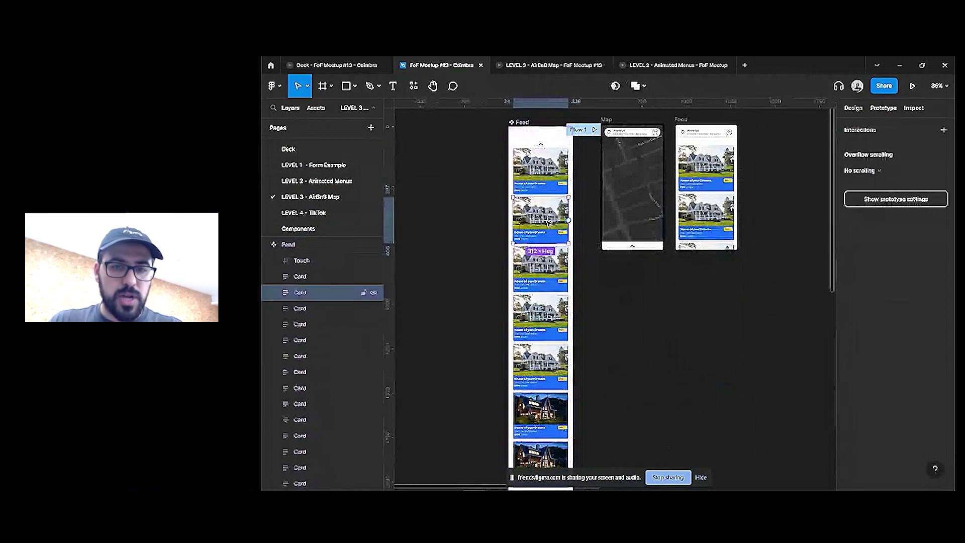
key("ctrl+a")
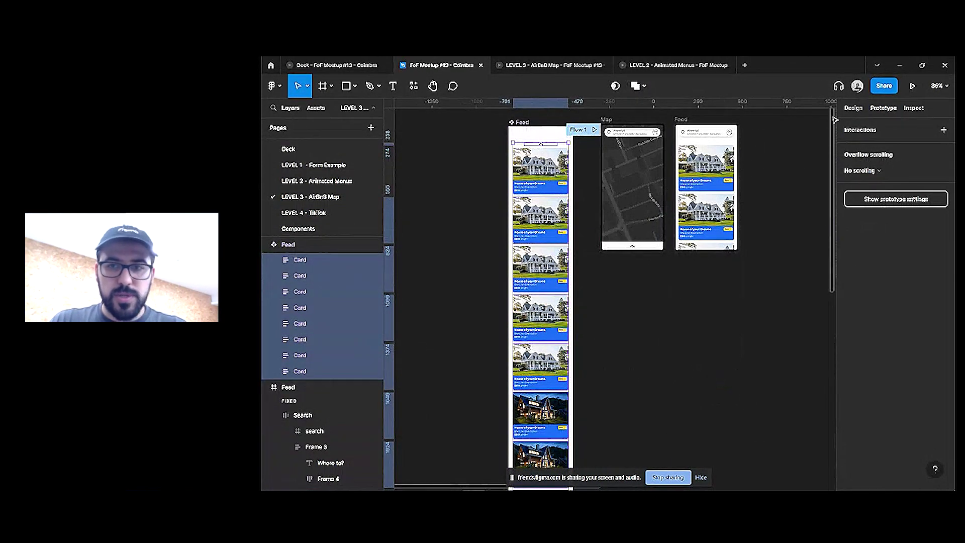
left_click(853, 108)
scroll(543, 144, "up", 3)
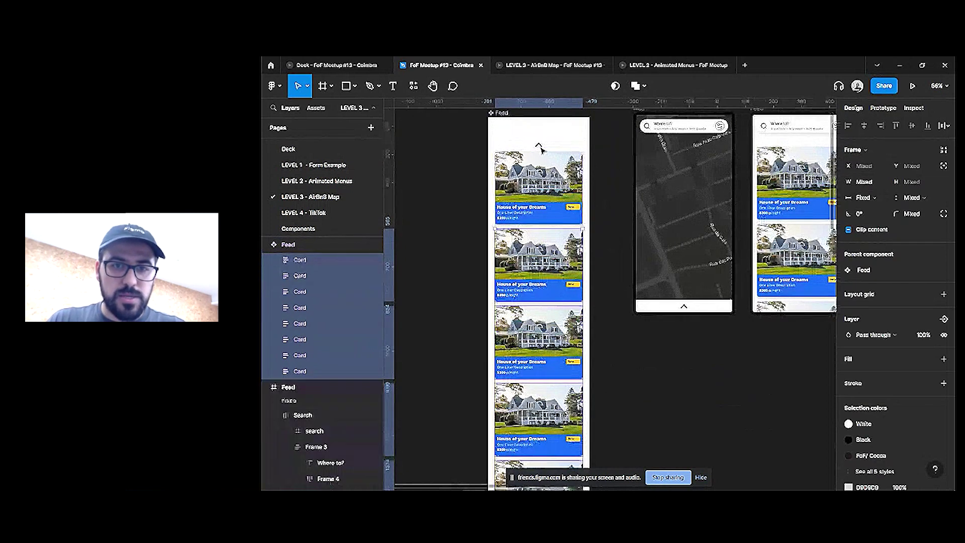
scroll(544, 144, "down", 5)
scroll(687, 234, "right", 3)
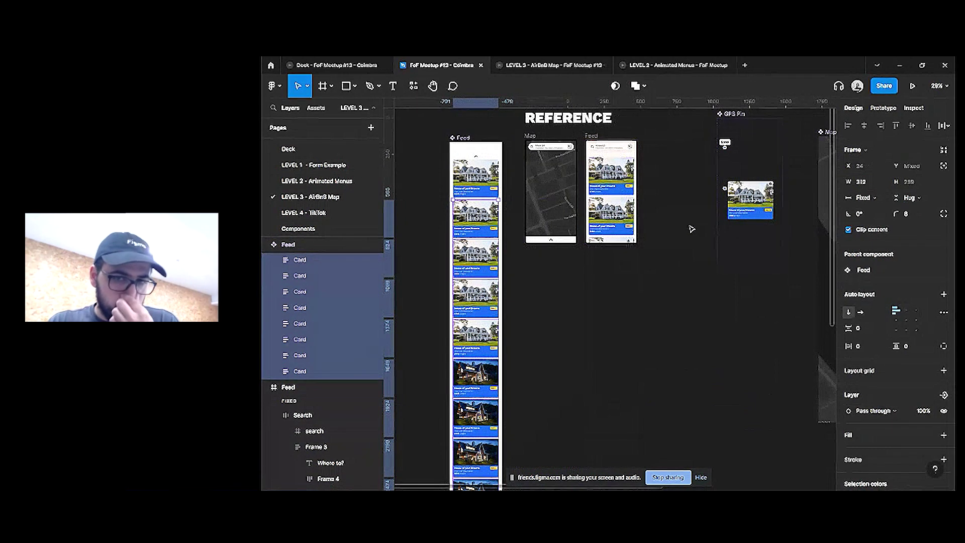
left_click(672, 243)
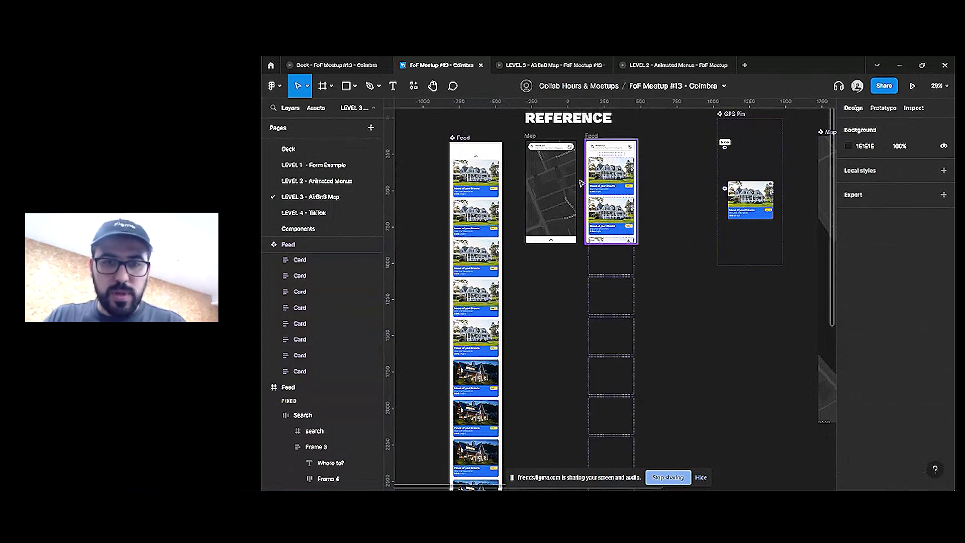
scroll(582, 184, "up", 3)
left_click(552, 66)
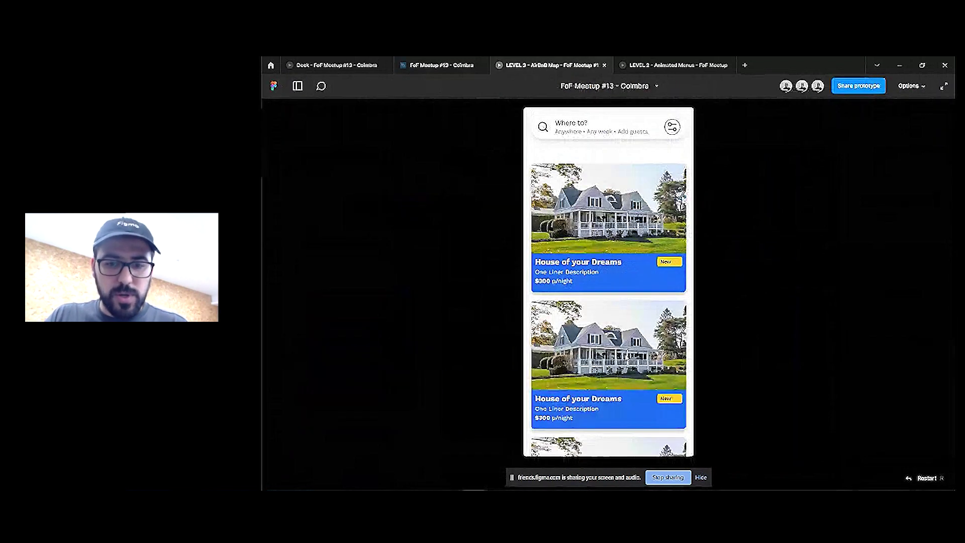
left_click(465, 66)
scroll(705, 331, "down", 5)
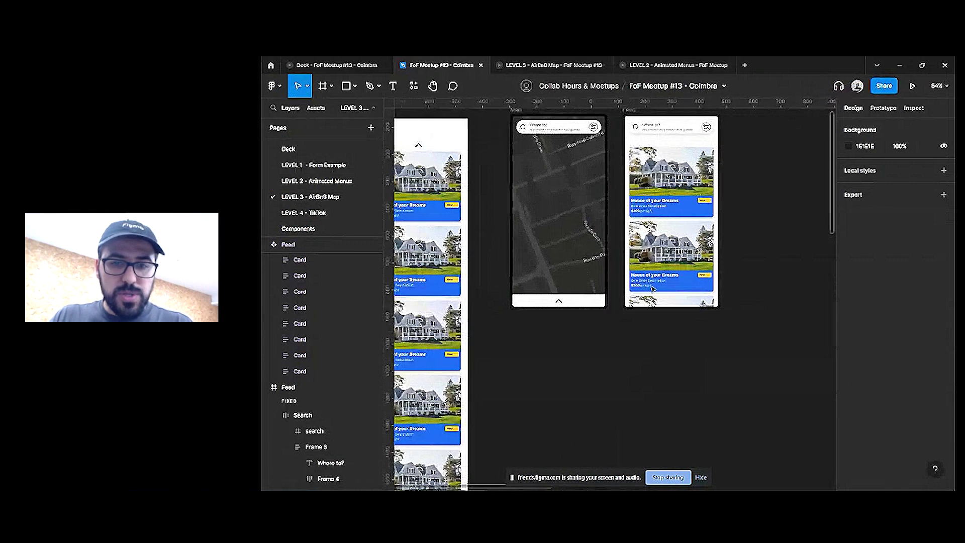
left_click_drag(705, 332, 651, 315)
scroll(513, 176, "up", 5)
scroll(502, 166, "down", 2)
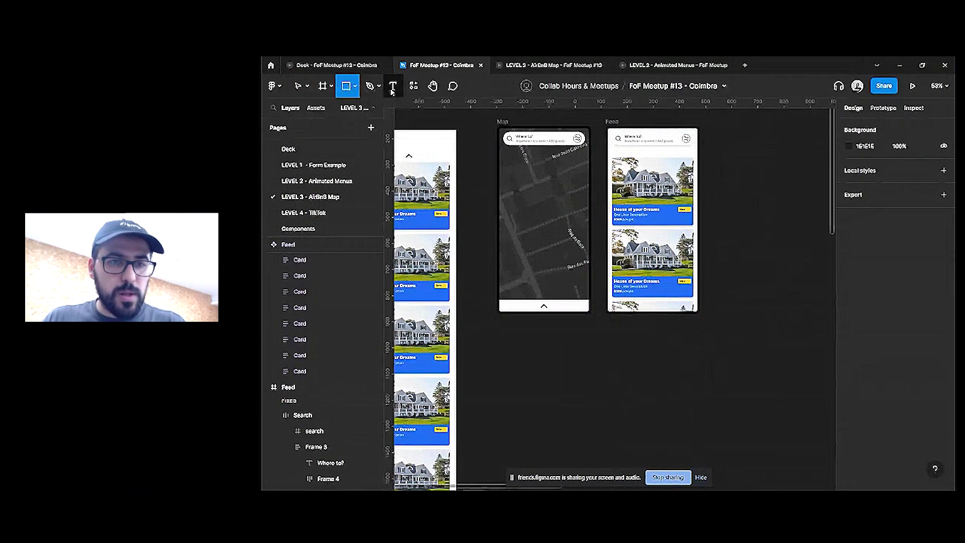
Wrap the OPEN MAP text in a black auto-layout button with a centred label and horizontal padding
left_click(303, 415)
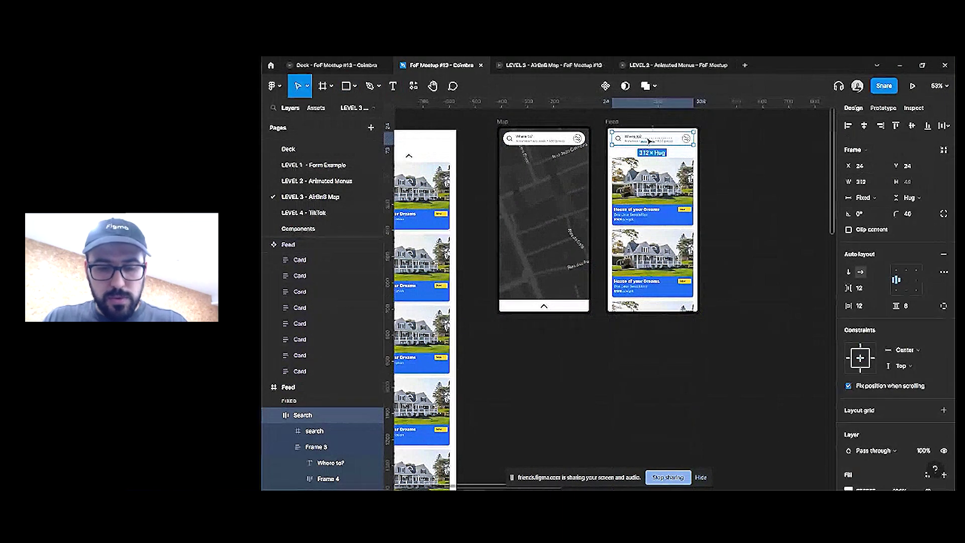
left_click(603, 357)
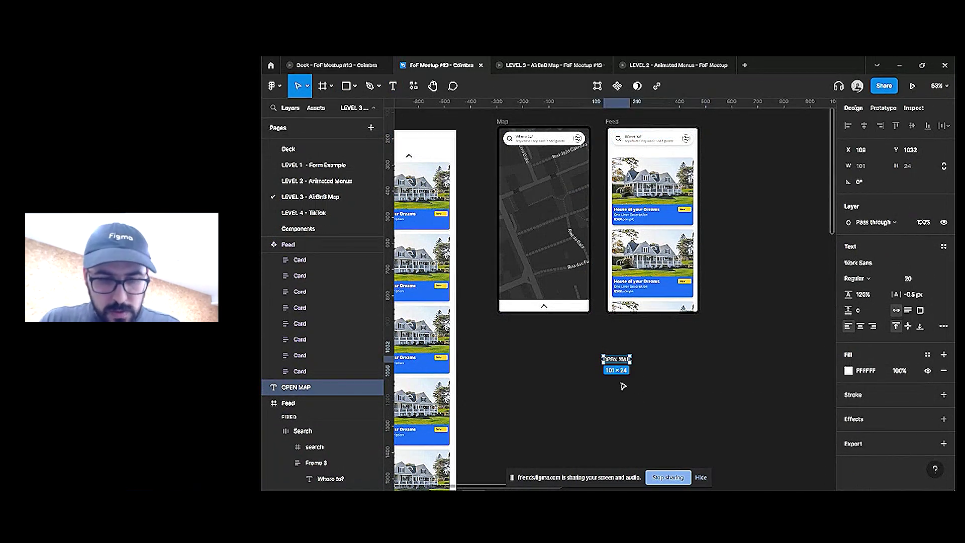
key("shift+a")
scroll(900, 352, "down", 2)
left_click(928, 349)
left_click(856, 426)
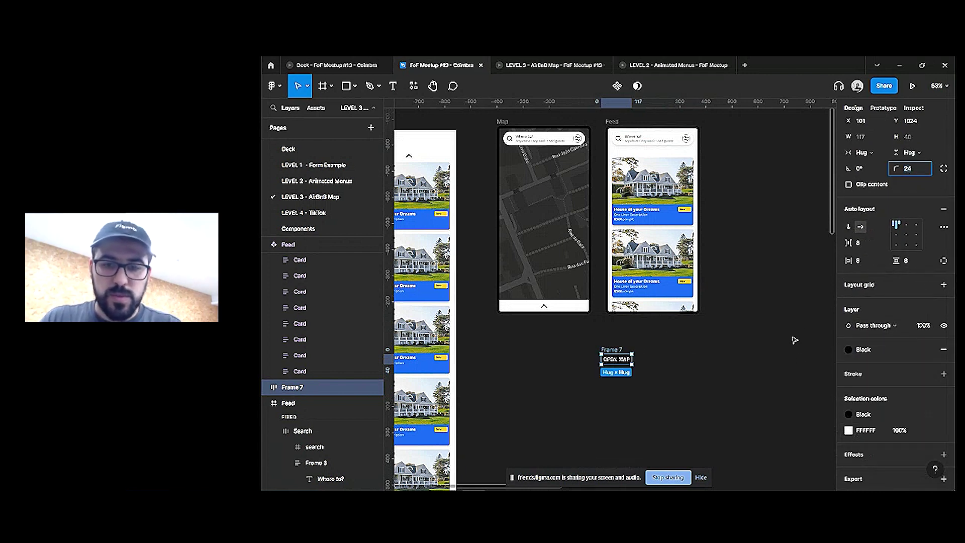
left_click(906, 234)
left_click(867, 261)
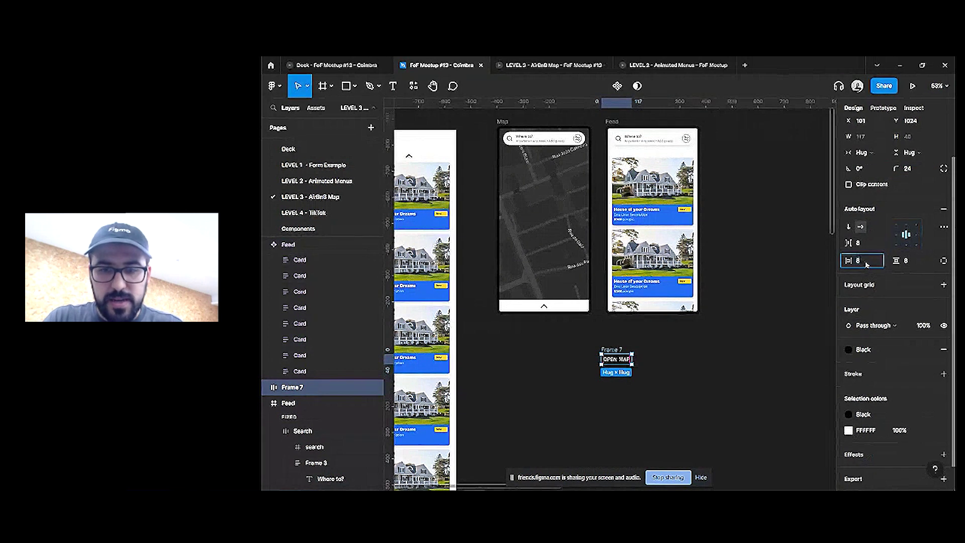
left_click(732, 315)
Place the OPEN MAP button near the bottom of Feed, fixed when scrolling
left_click(628, 355)
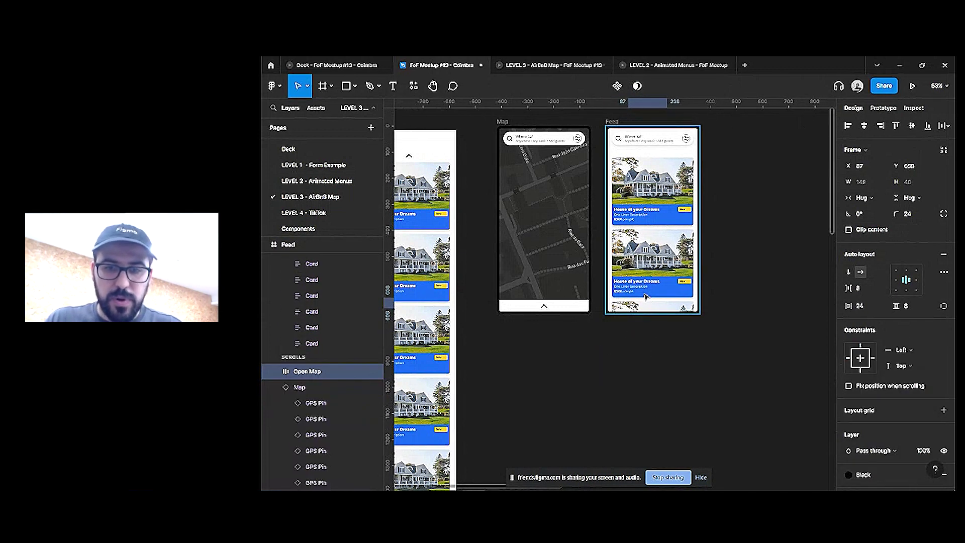
left_click_drag(649, 302, 620, 356)
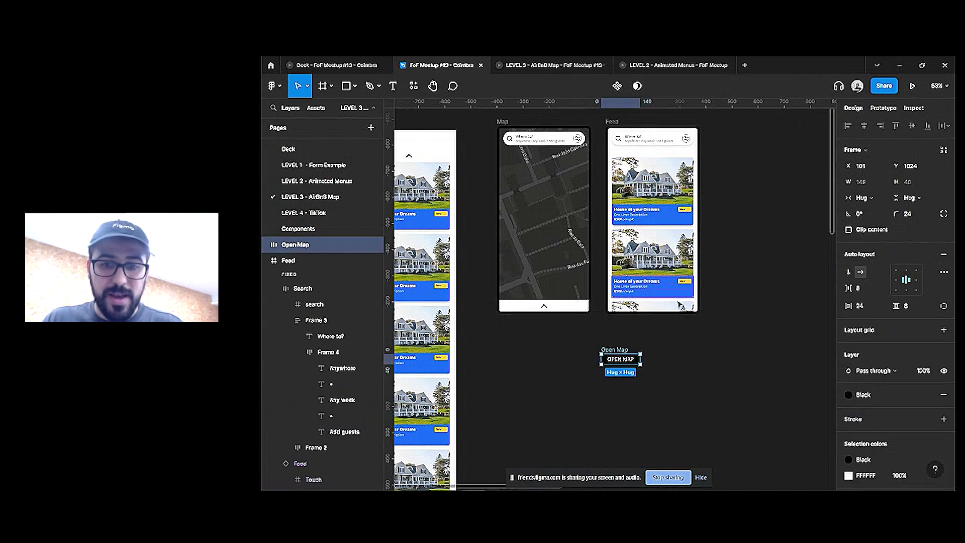
key("Delete")
left_click(618, 124)
key("ctrl+z")
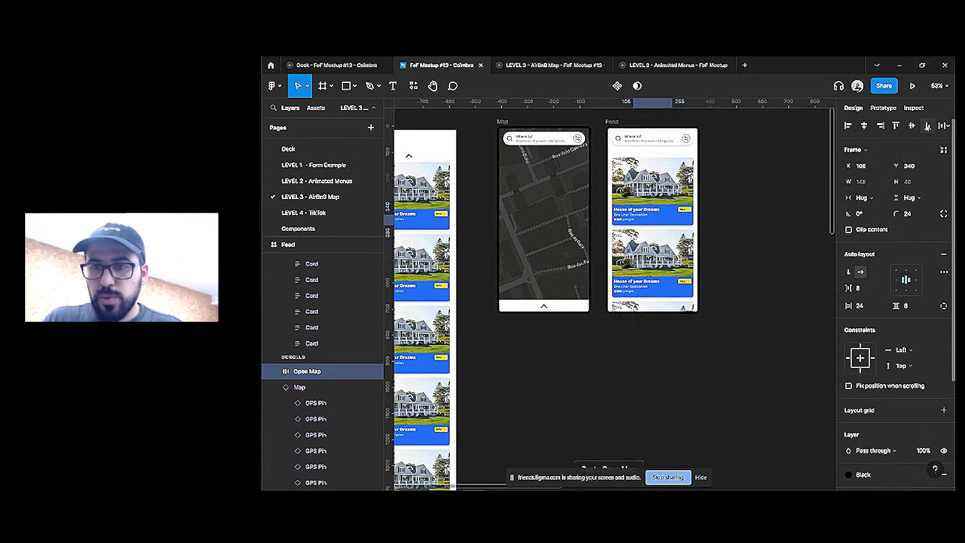
key("ctrl+z")
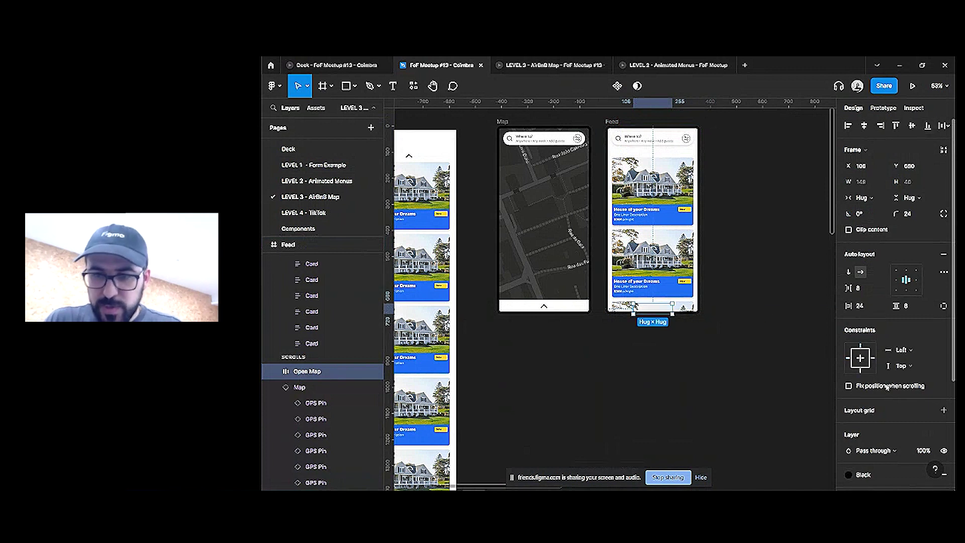
left_click(849, 386)
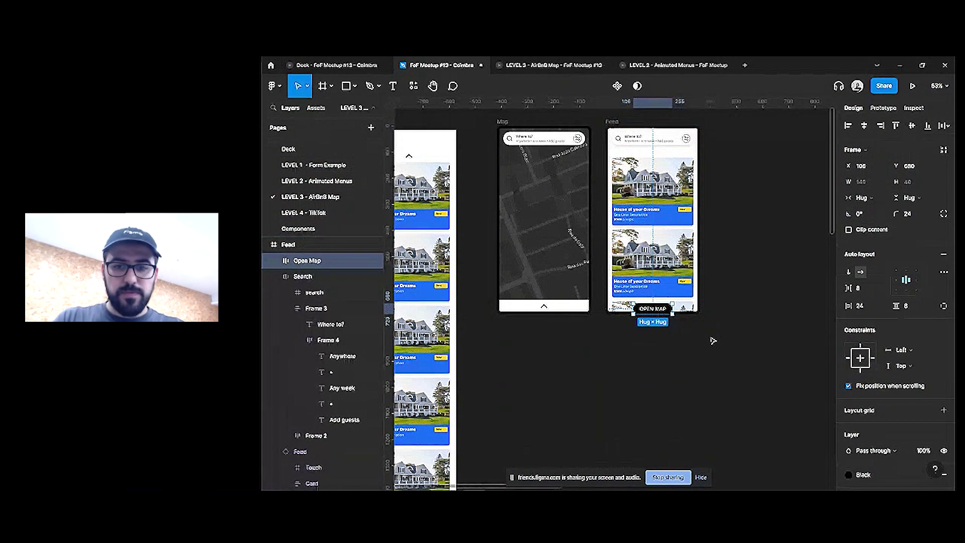
key("shift+Up")
key("shift+Up")
key("shift+Up")
key("Up")
key("Up")
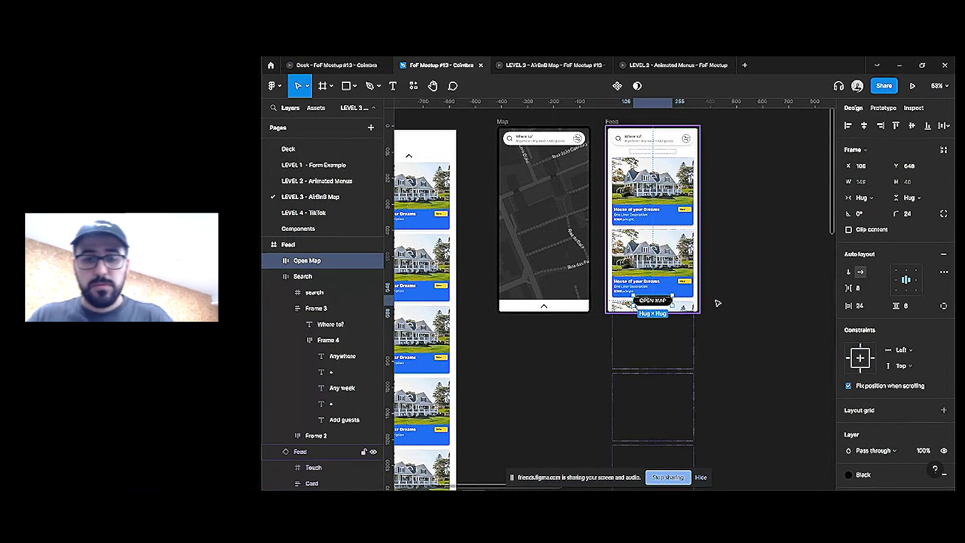
Link the OPEN MAP button On click to navigate to the Map screen, then preview it
key("shift+e")
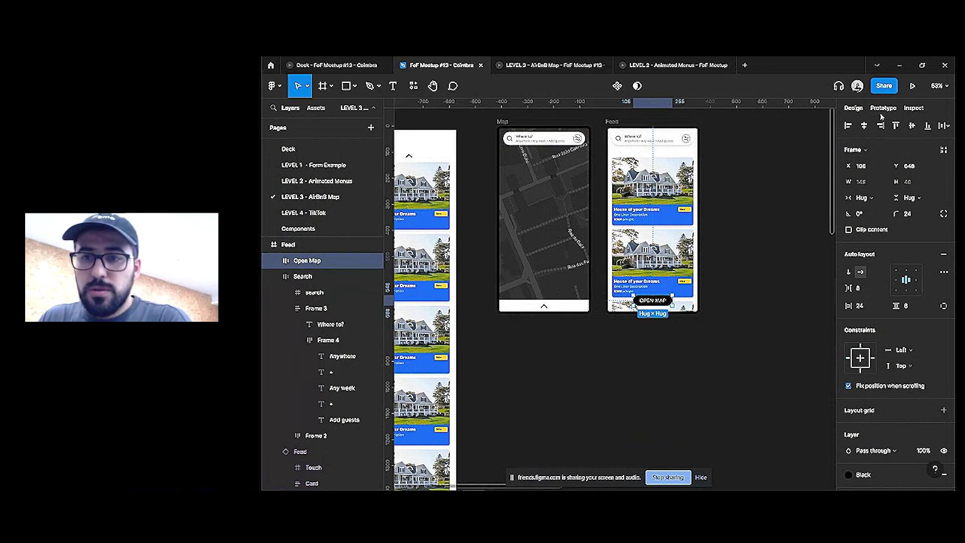
left_click_drag(672, 301, 586, 144)
left_click(768, 174)
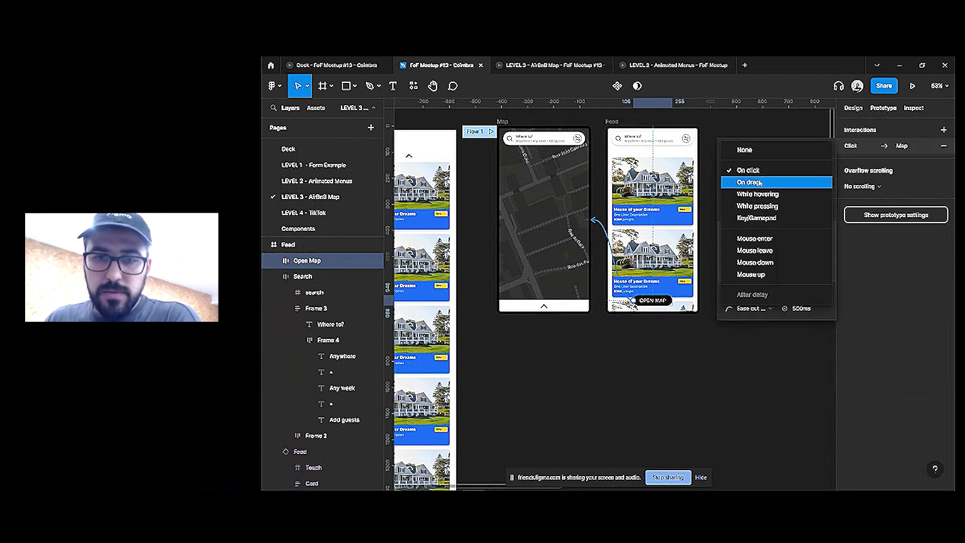
left_click(749, 171)
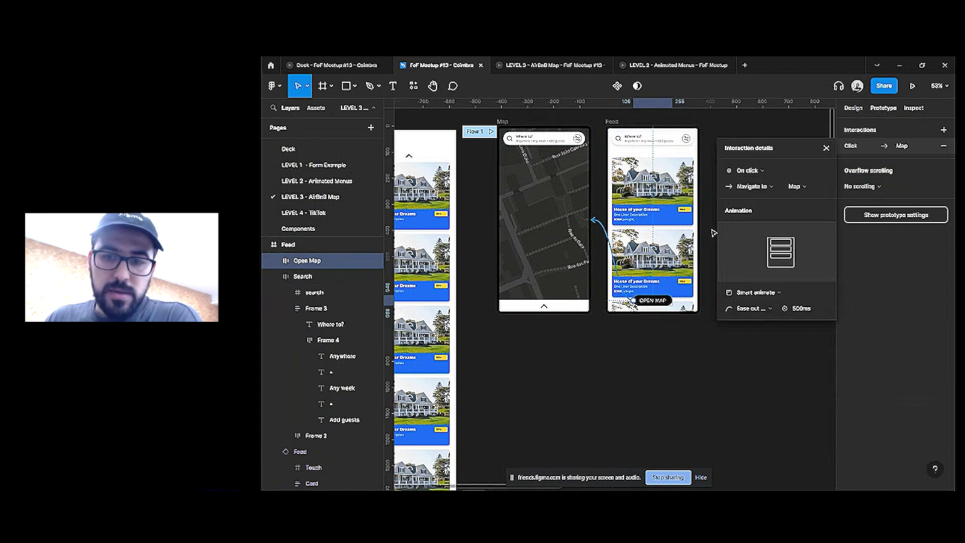
left_click(553, 65)
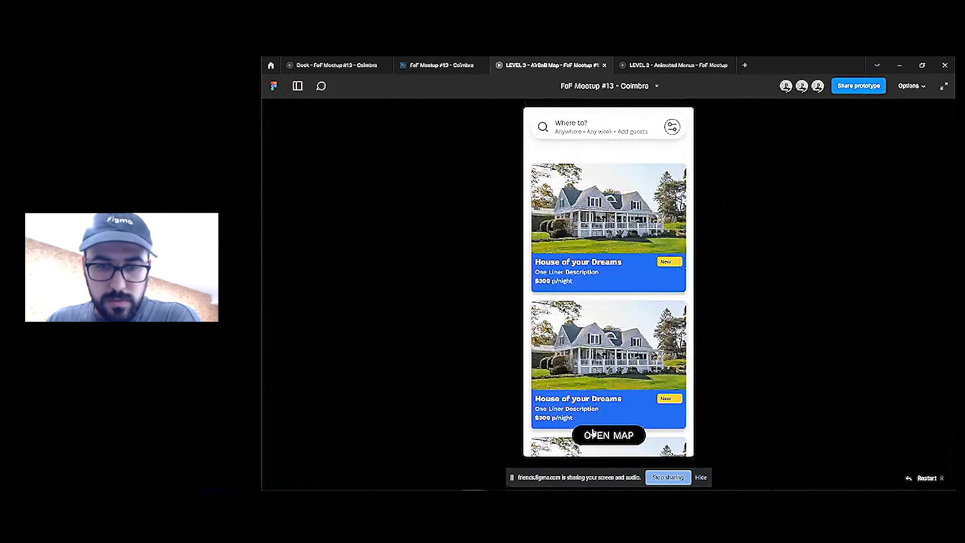
Expand the listings sheet, press OPEN MAP to return to the map, then go back to the editor
left_click(593, 433)
left_click(608, 448)
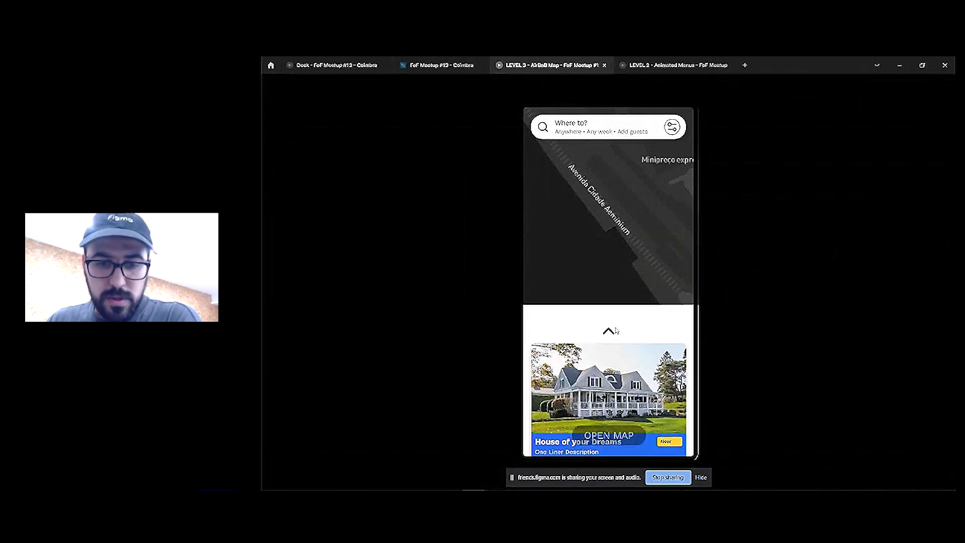
left_click(612, 433)
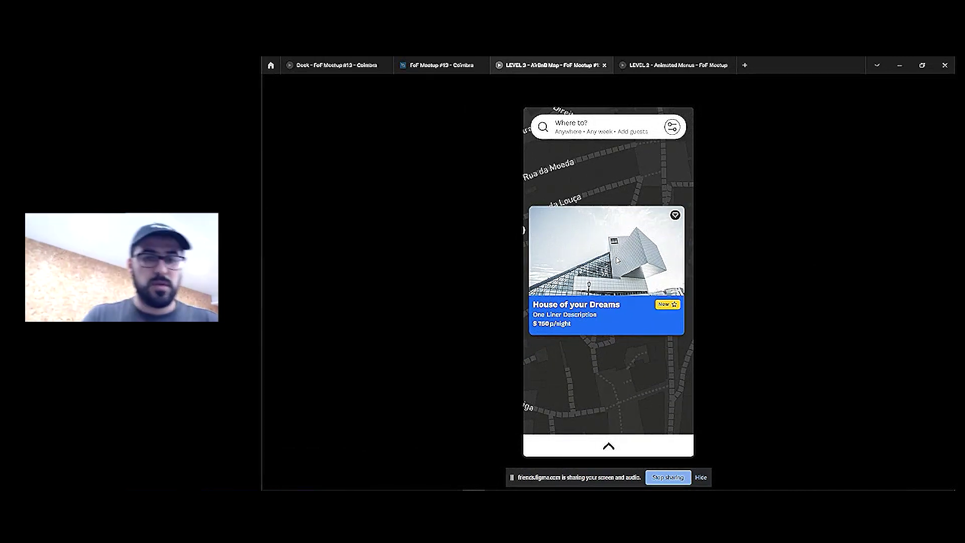
key("super")
key("Escape")
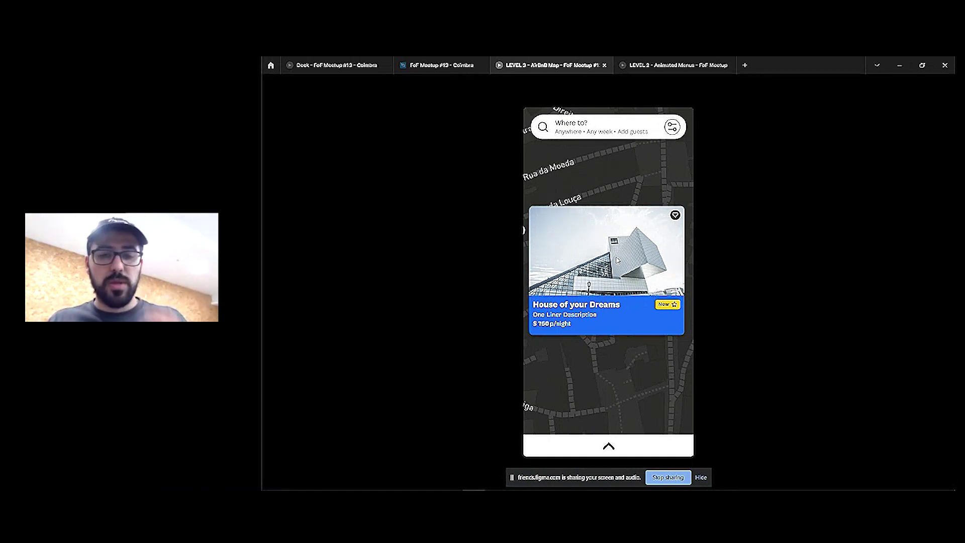
left_click(594, 391)
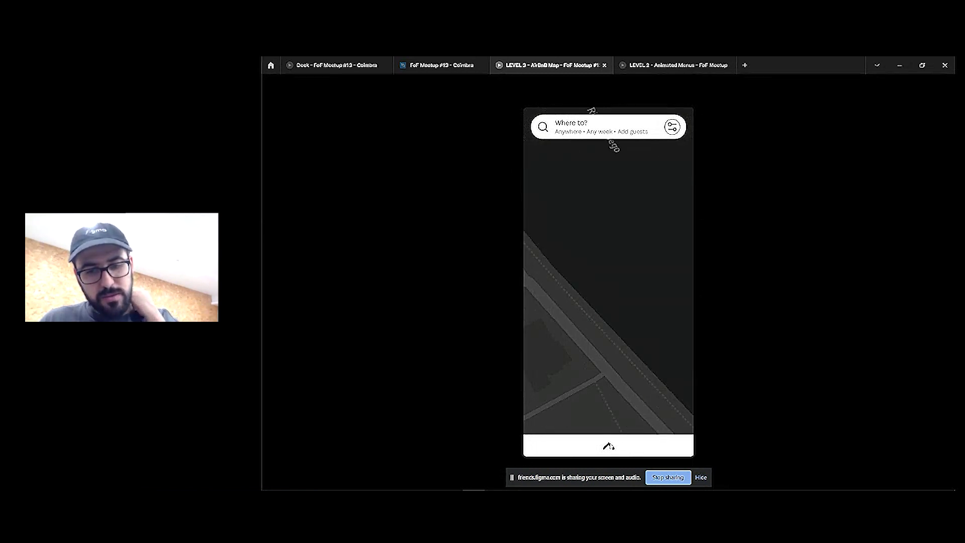
left_click(442, 65)
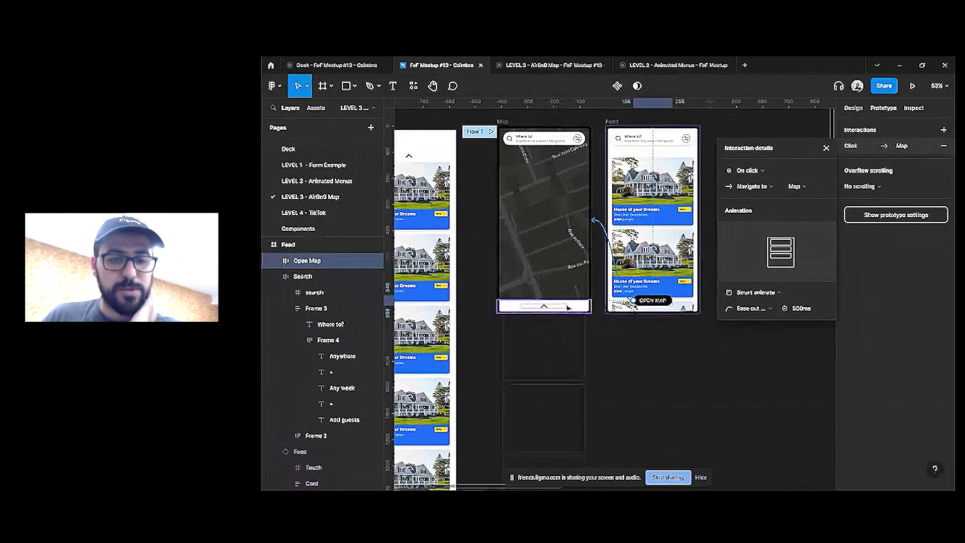
Set the map bottom bar's horizontal constraint to Center and reopen the prototype preview
left_click(566, 306)
left_click(861, 109)
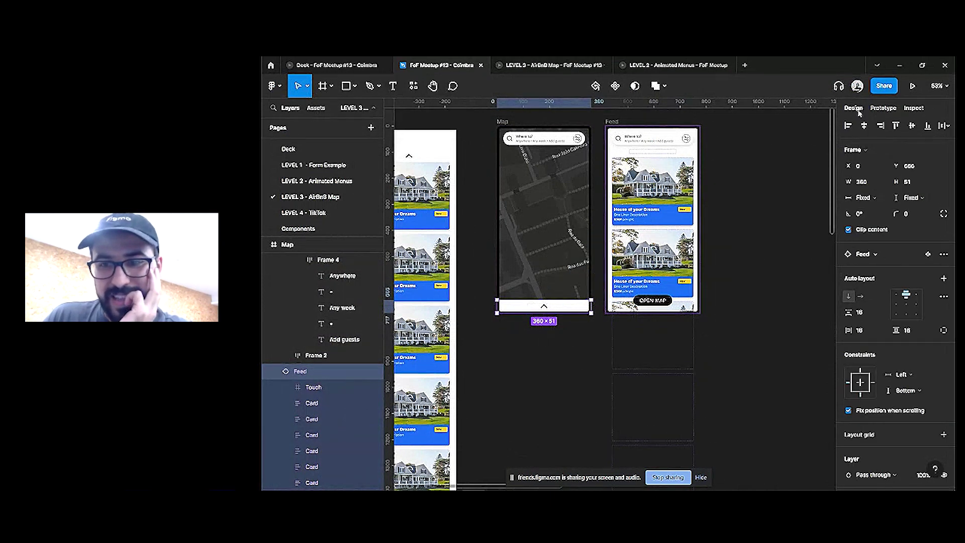
left_click(903, 378)
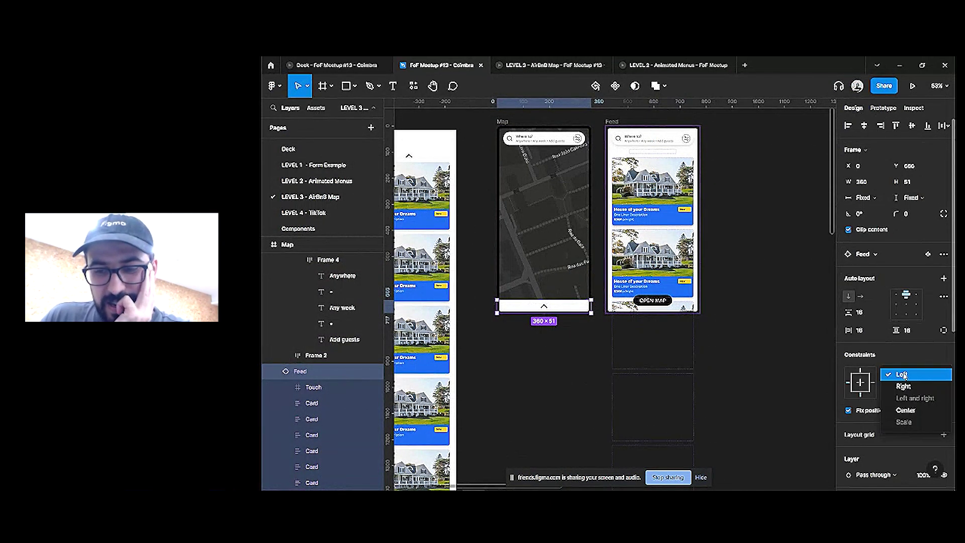
left_click(907, 410)
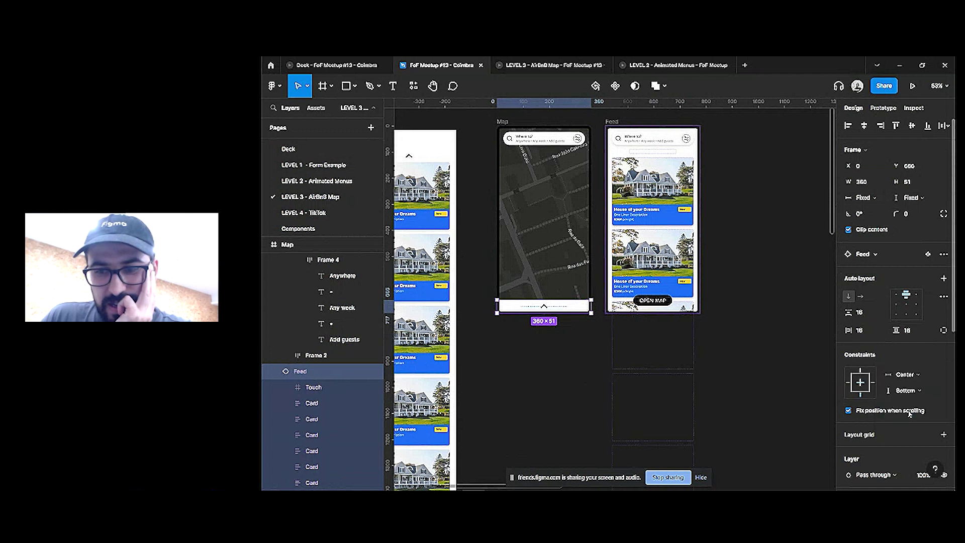
left_click(577, 66)
Pull up the listings sheet, scroll the cards, use OPEN MAP to return, then go back to the editor
left_click(615, 454)
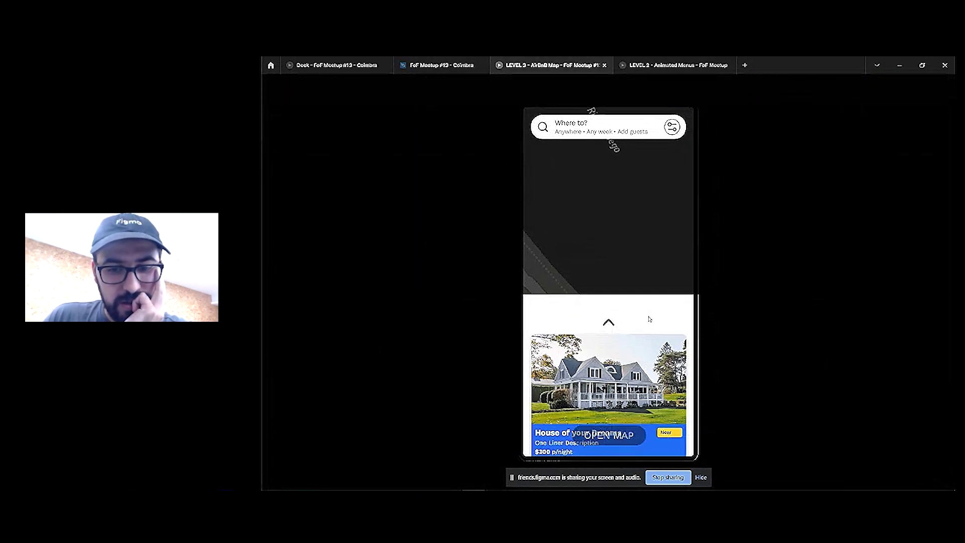
left_click_drag(635, 329, 647, 174)
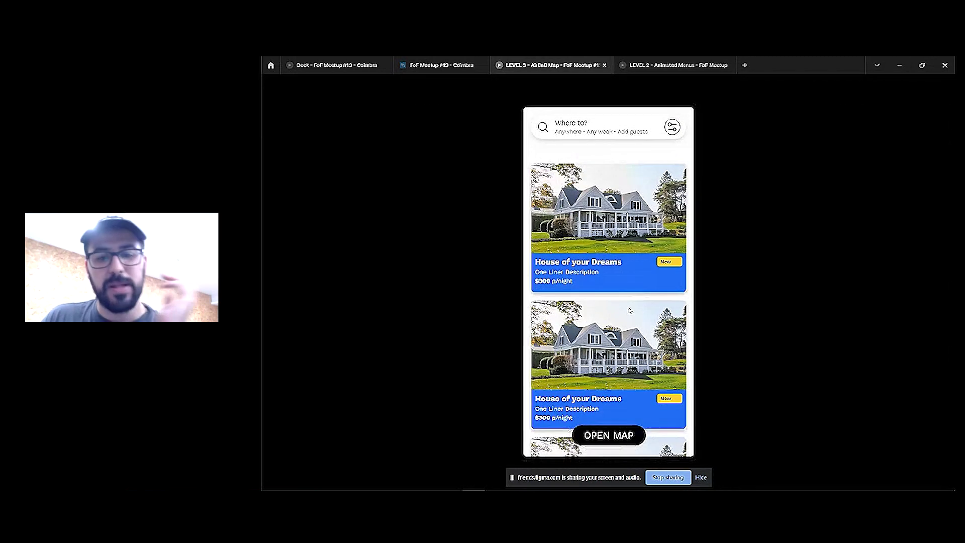
left_click(612, 436)
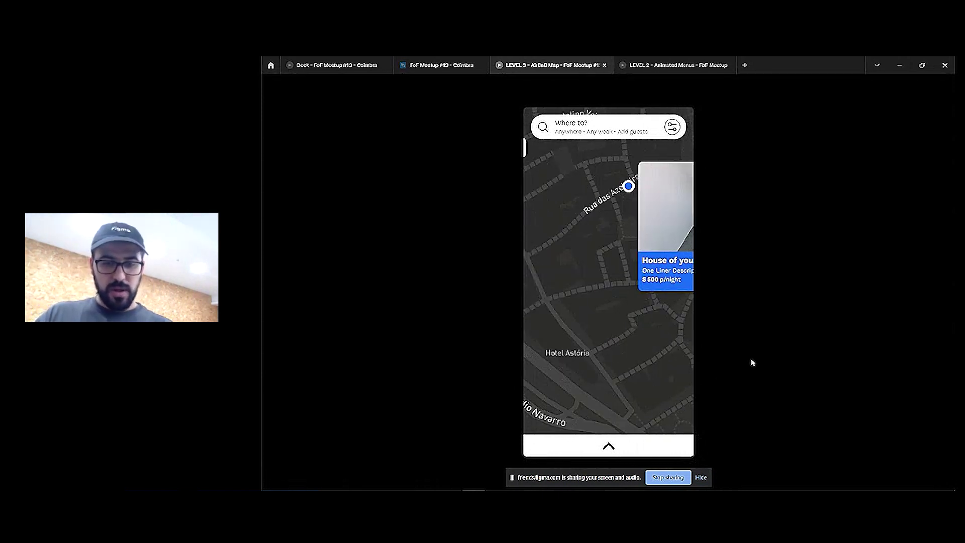
left_click(610, 451)
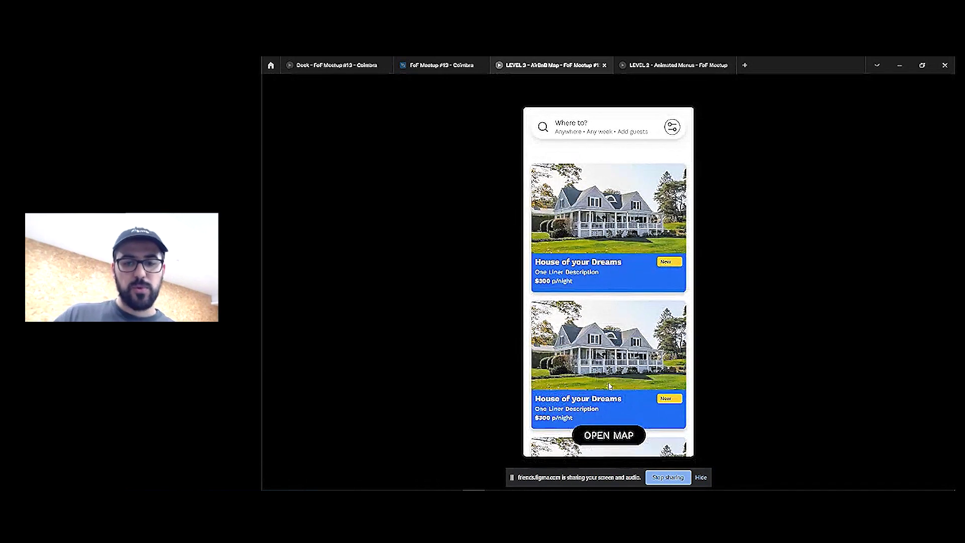
scroll(611, 346, "down", 10)
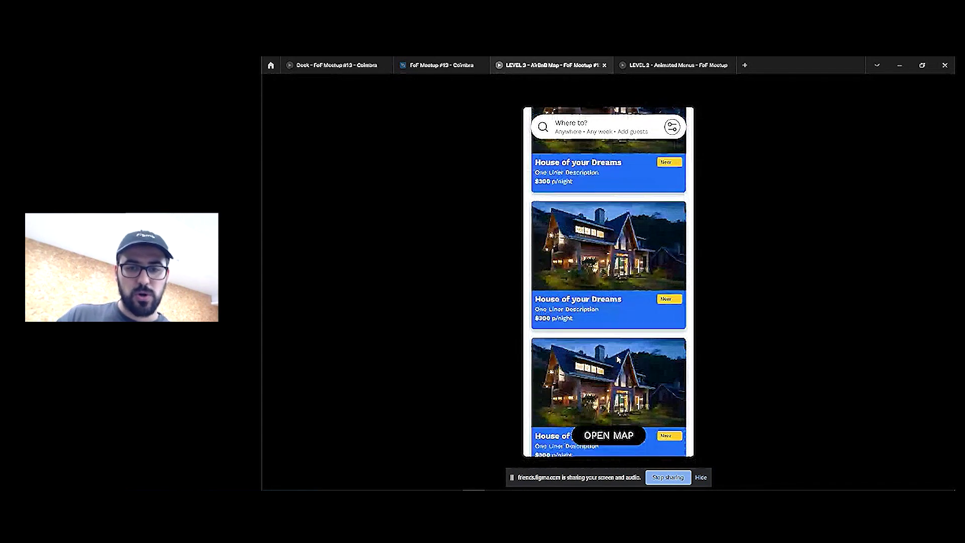
scroll(619, 374, "down", 1)
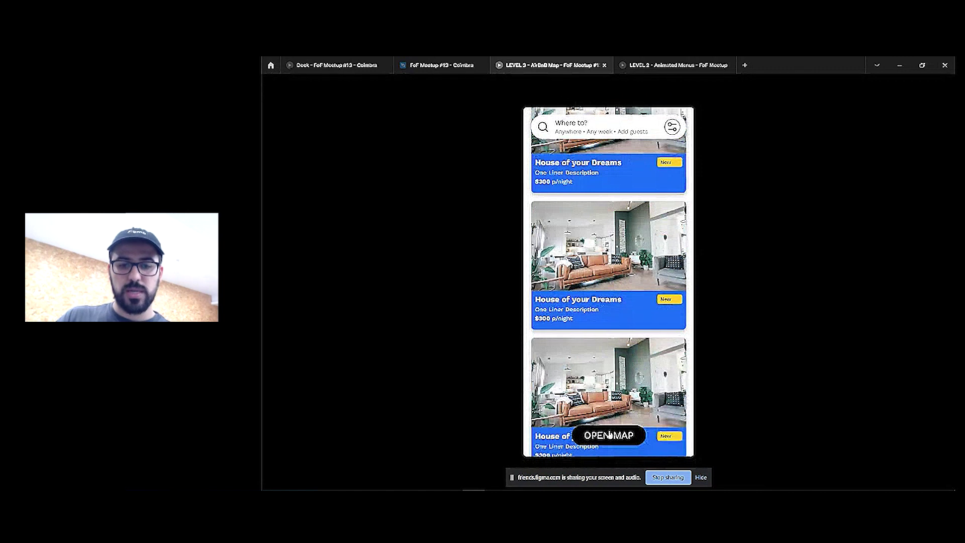
left_click(611, 429)
scroll(622, 439, "up", 2)
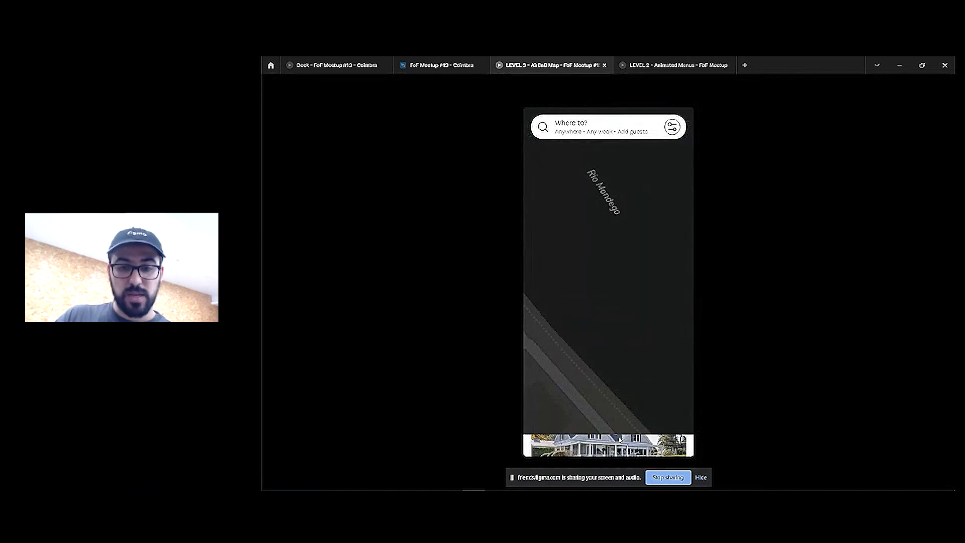
scroll(614, 447, "down", 3)
scroll(614, 447, "up", 2)
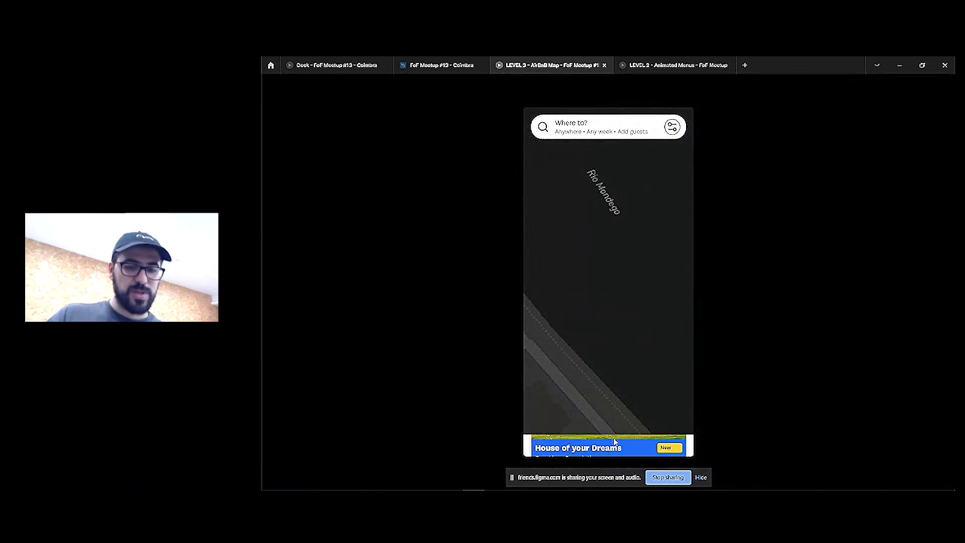
left_click(460, 65)
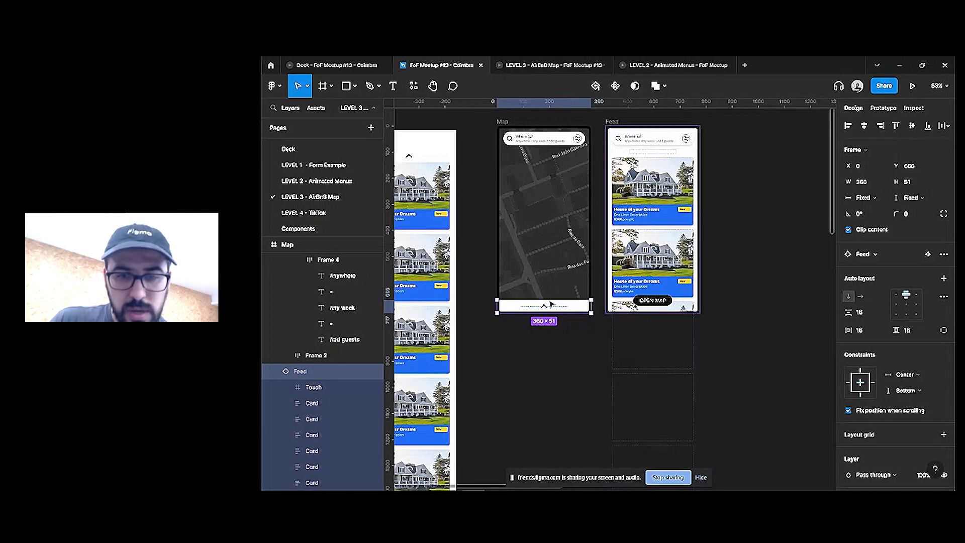
Review the OPEN MAP interaction, select the bottom bar and Feed frame, then present the LEVEL 3 - AirBnB Map prototype
left_click(653, 300)
left_click(884, 108)
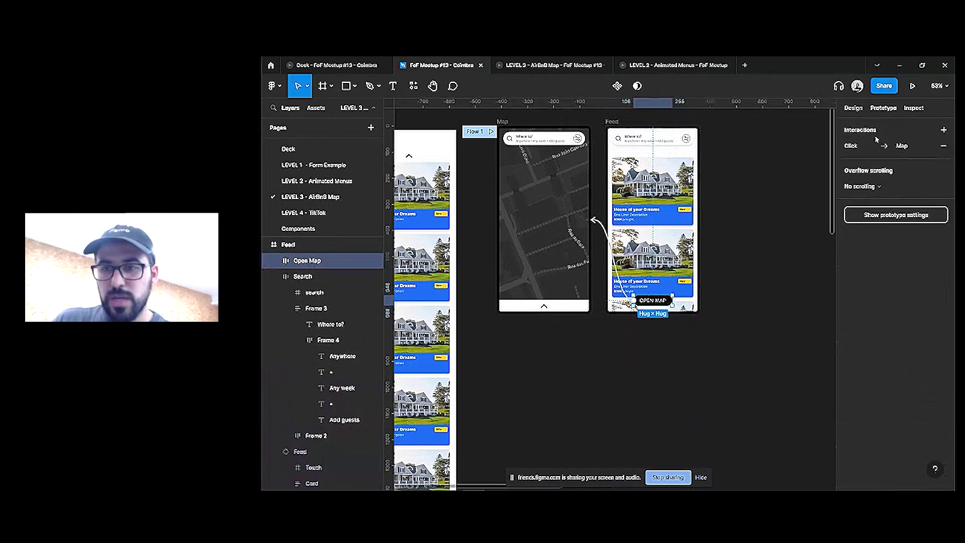
left_click(861, 146)
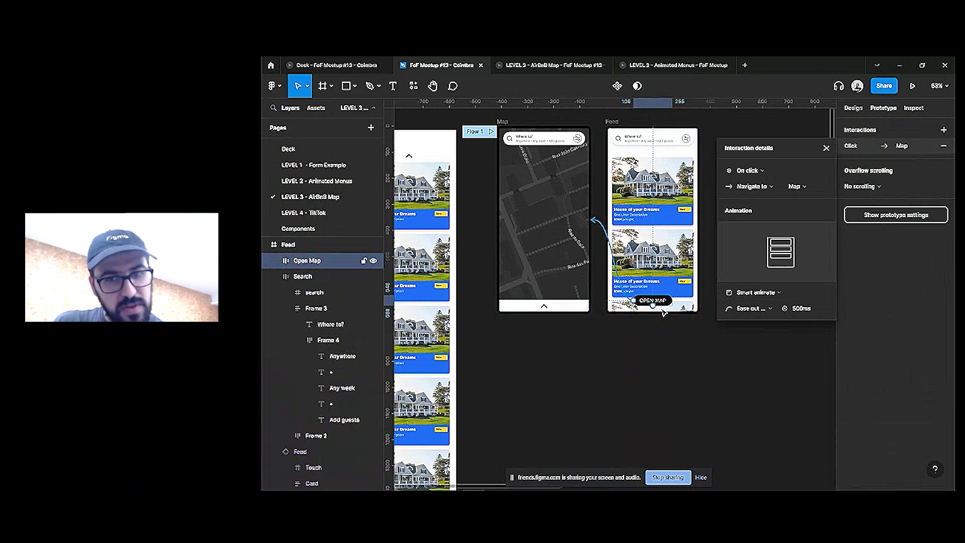
left_click(571, 305)
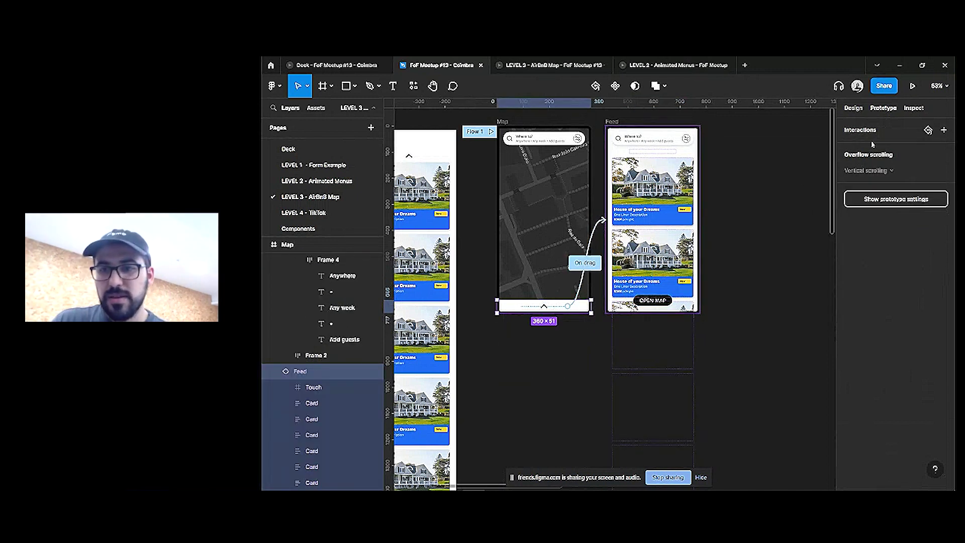
scroll(682, 216, "up", 1)
left_click(683, 216)
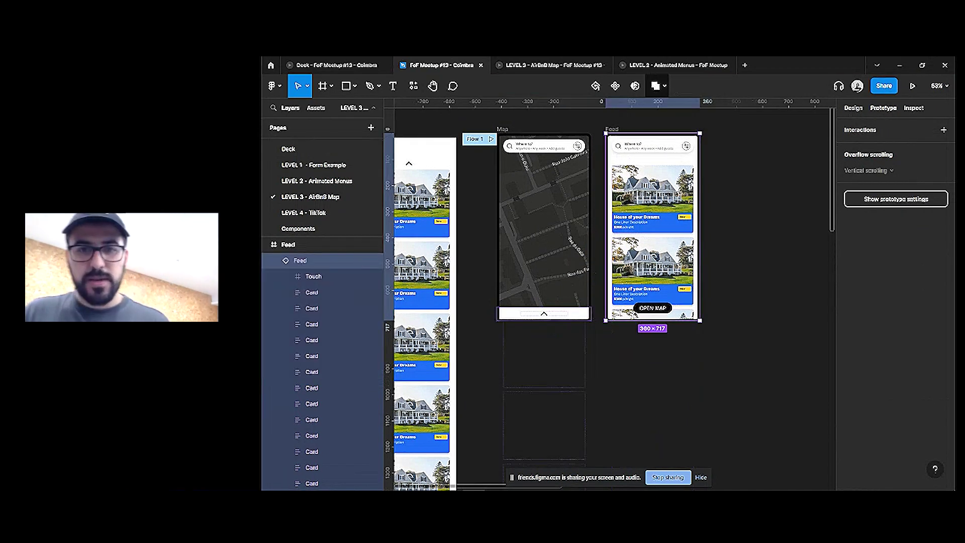
left_click(551, 65)
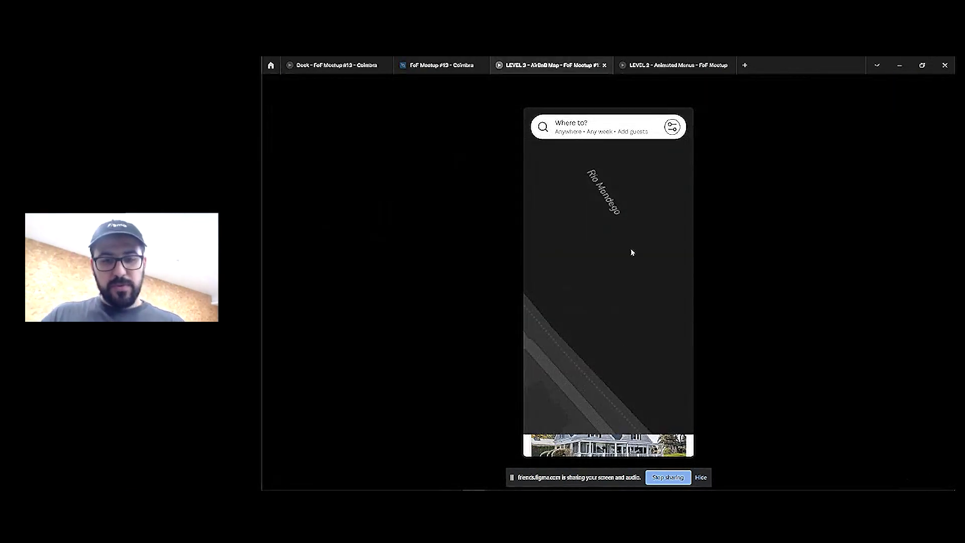
Open the card feed from the map, return via OPEN MAP, reopen and scroll the feed, then go back
scroll(622, 304, "down", 2)
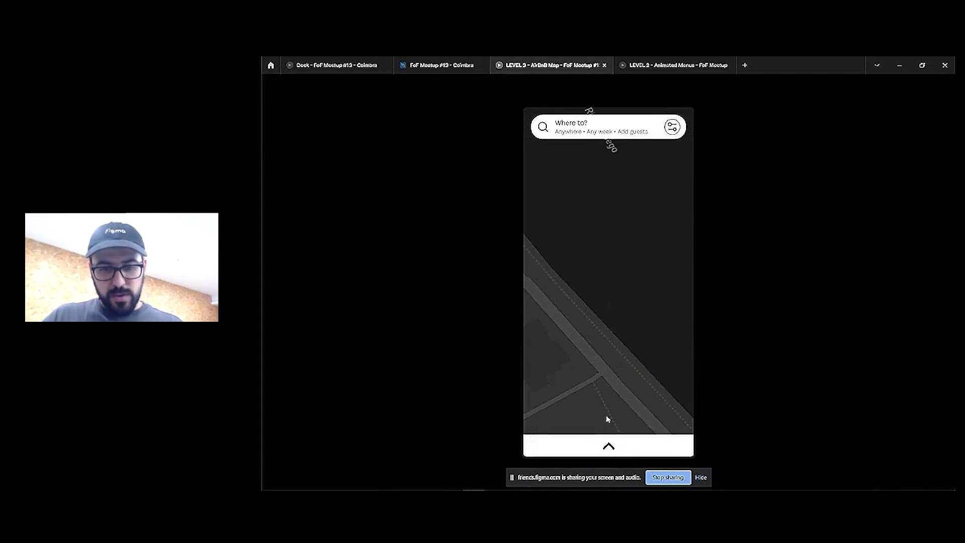
left_click(613, 452)
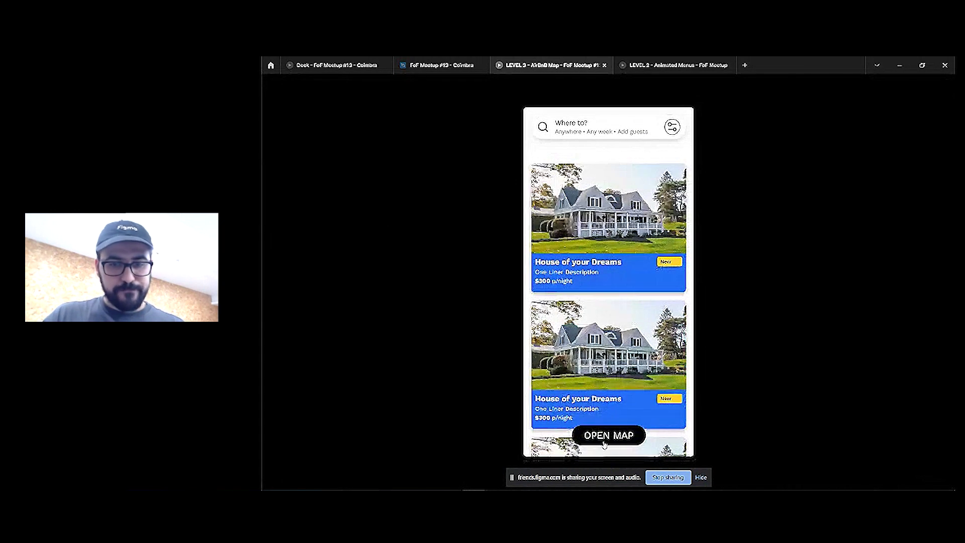
left_click(609, 436)
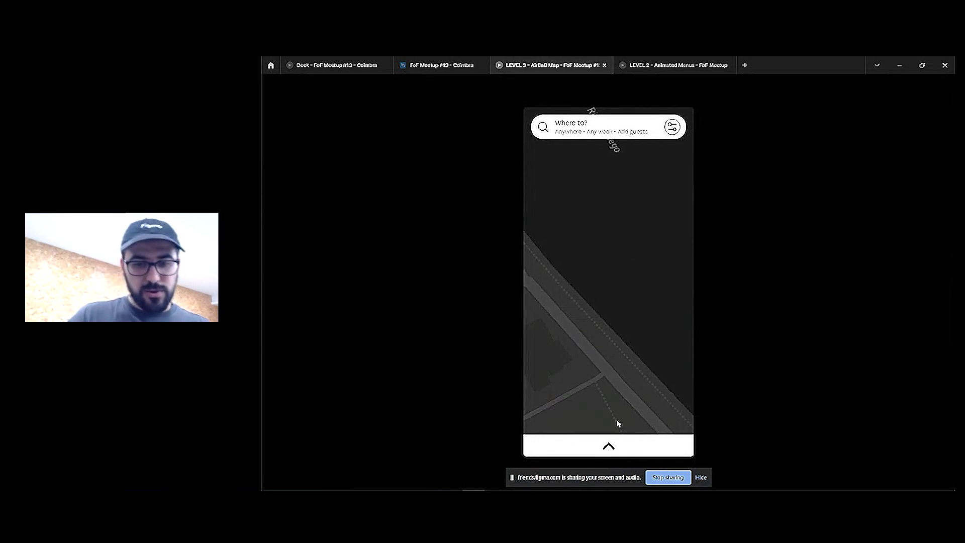
left_click(616, 445)
scroll(625, 272, "down", 3)
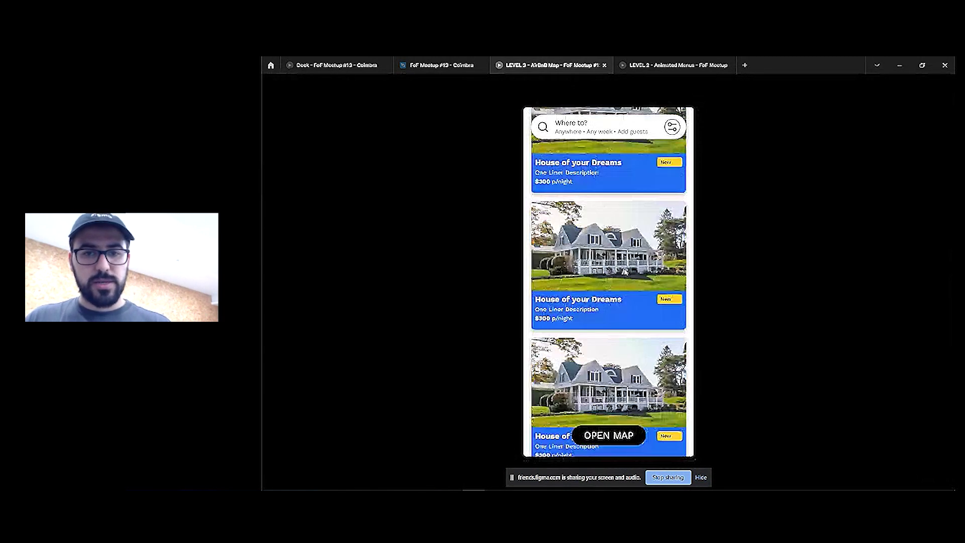
scroll(625, 272, "up", 3)
key("ctrl+shift+Tab")
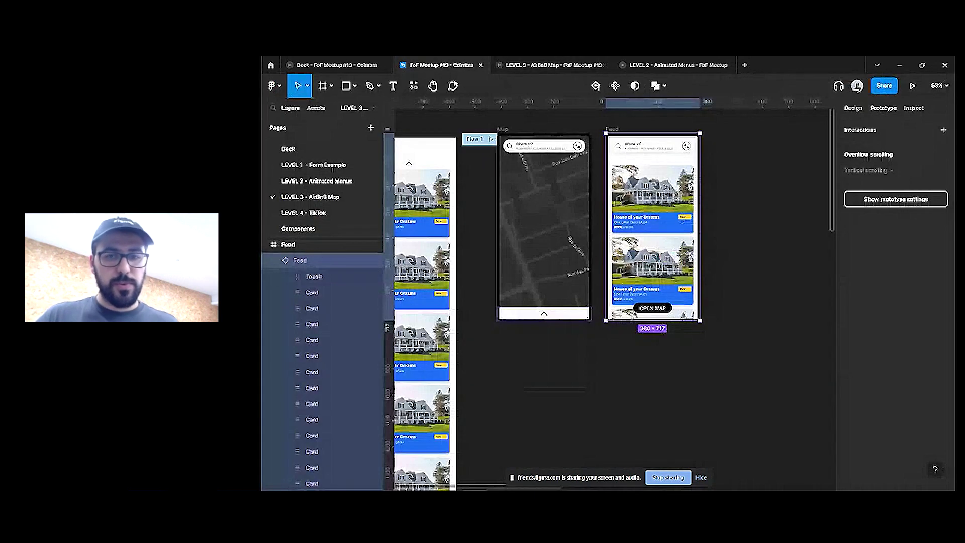
left_click(743, 282)
scroll(743, 272, "down", 5)
left_click_drag(743, 253, 625, 244)
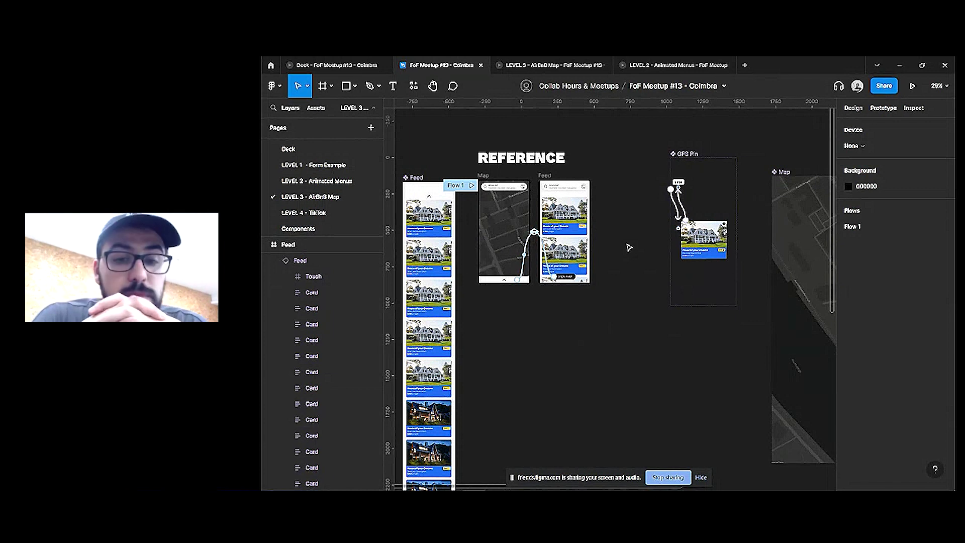
left_click(496, 282)
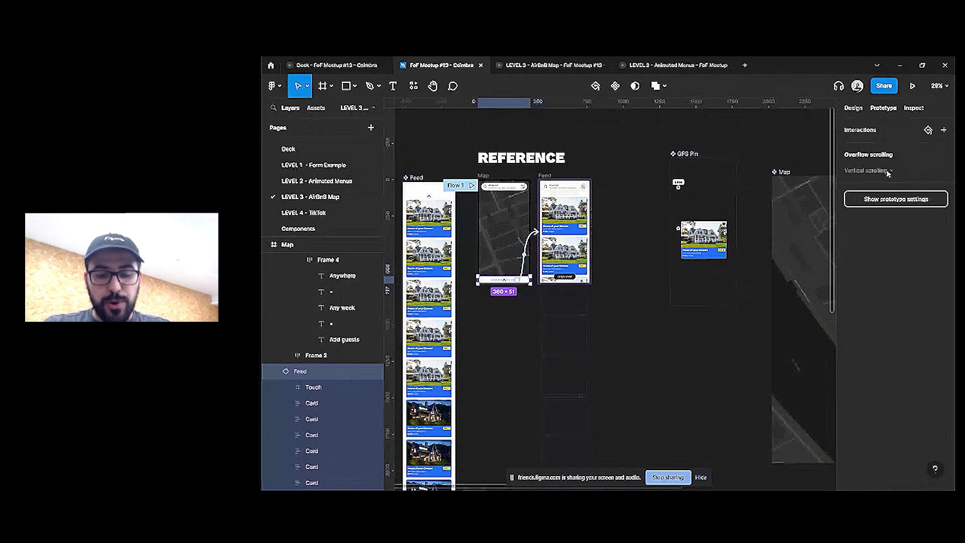
key("ctrl+z")
left_click(889, 174)
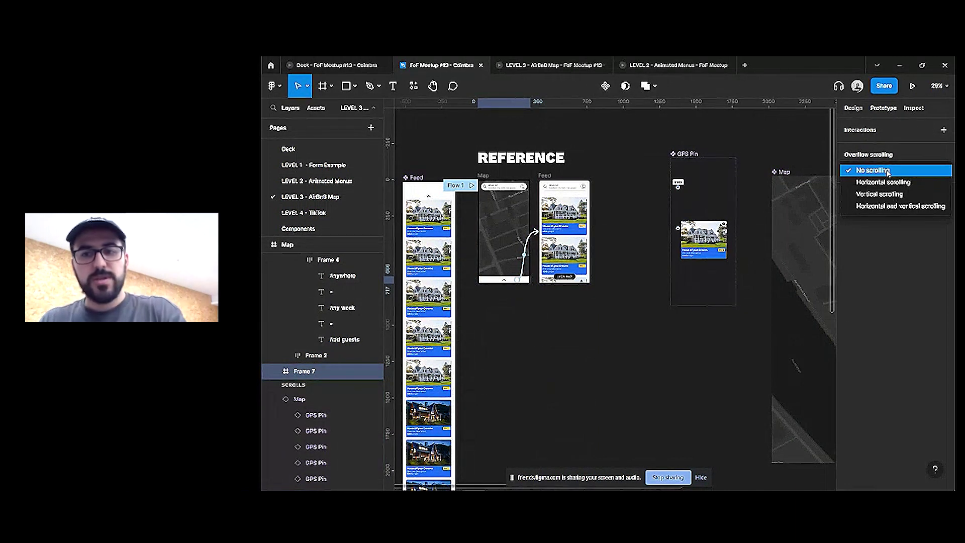
left_click(888, 172)
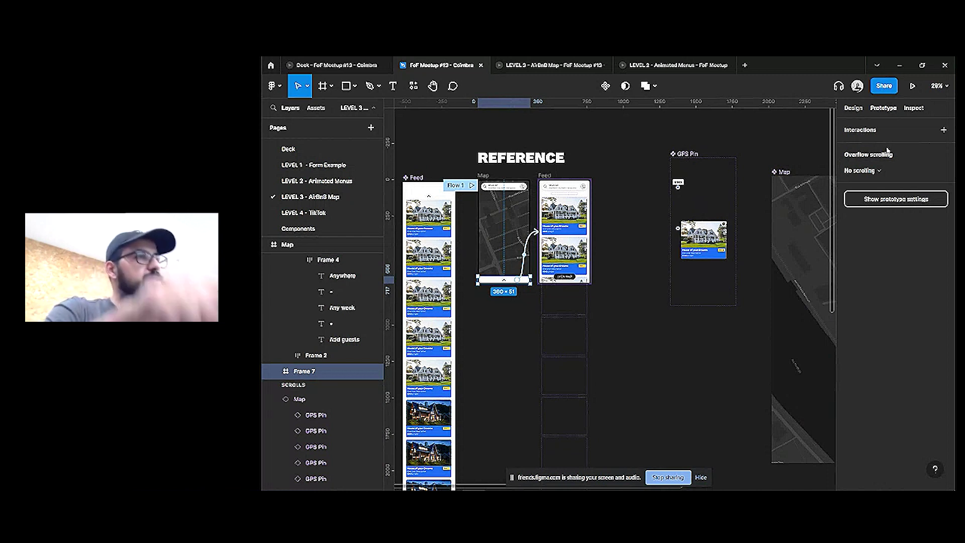
key("ctrl+shift+z")
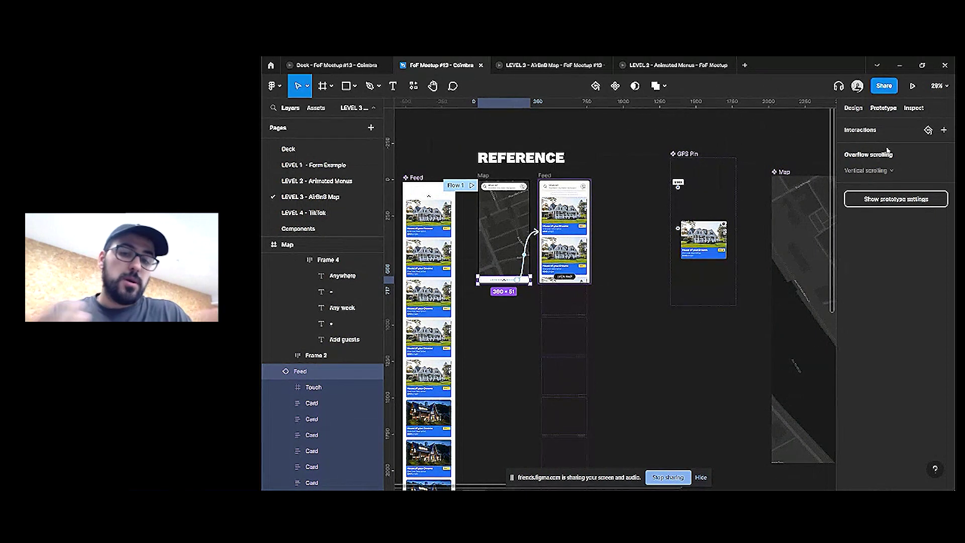
Advance the Deck to the LEVEL 4 slide, check the live-session chat, then return to the AirBnB Map file
left_click(346, 63)
key("Right")
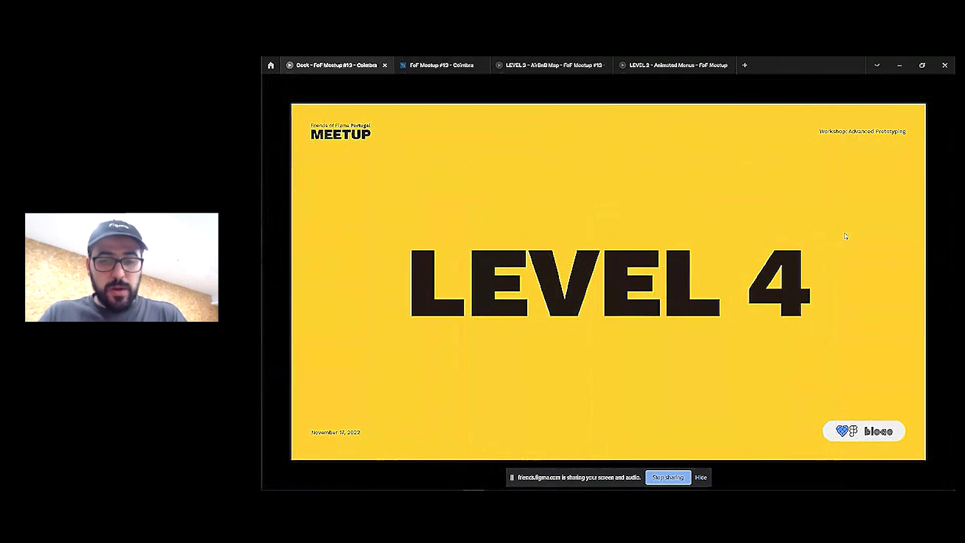
left_click(271, 480)
left_click(428, 480)
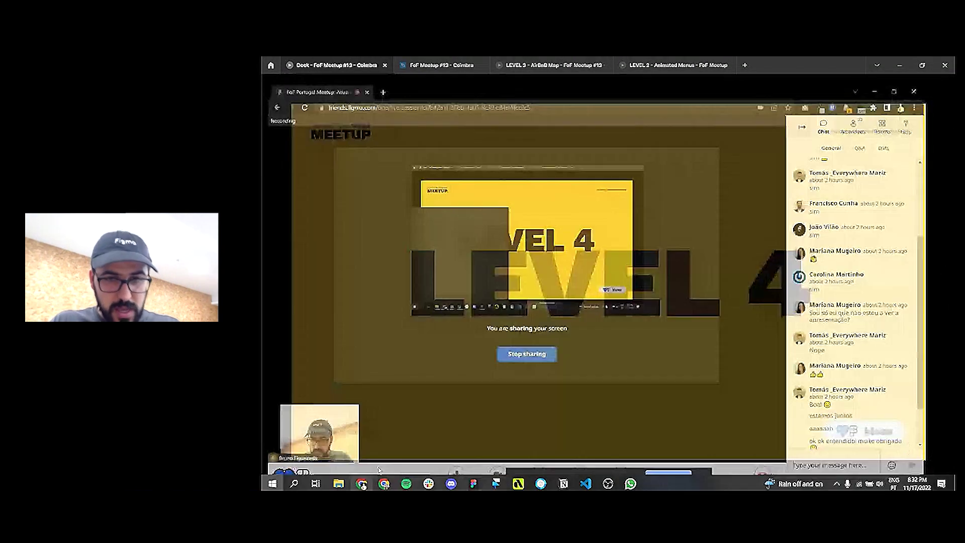
left_click(886, 442)
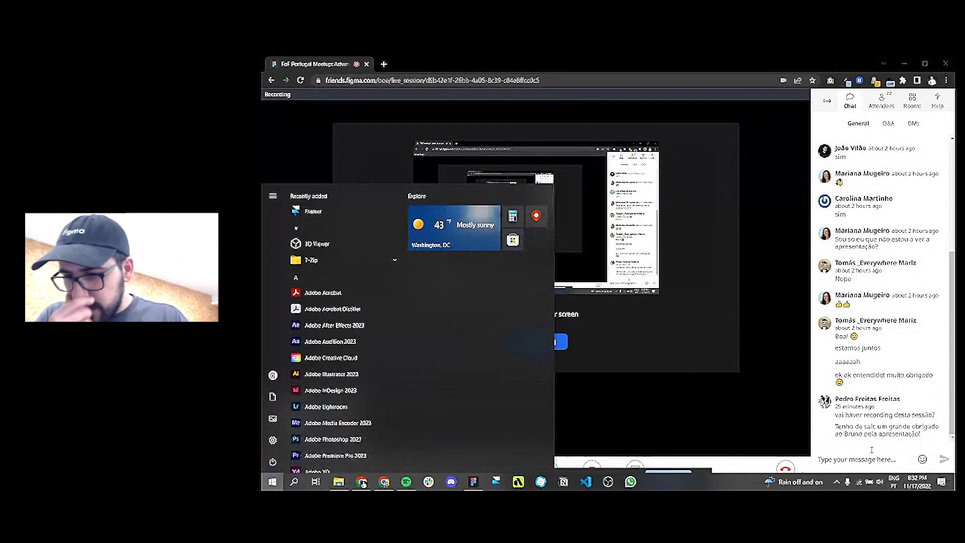
left_click(872, 455)
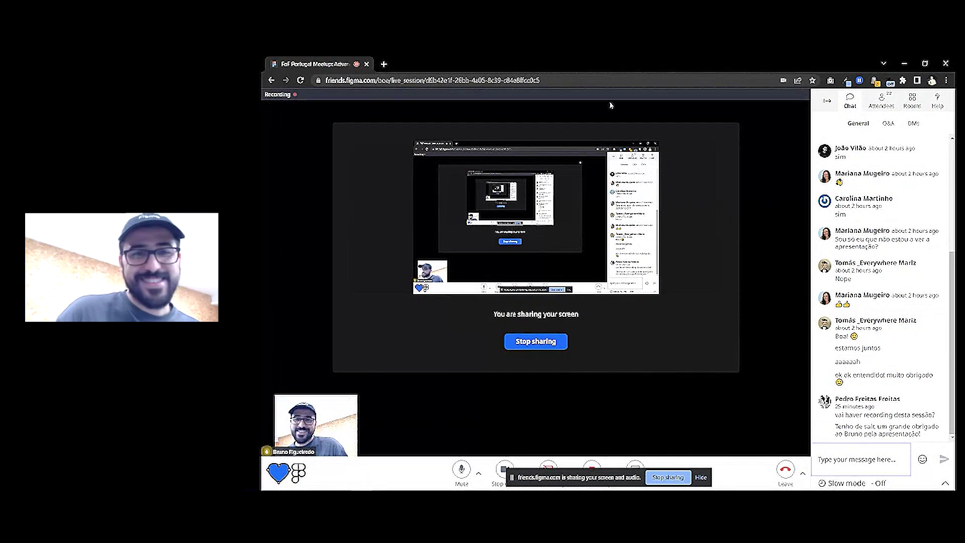
key("alt+Tab")
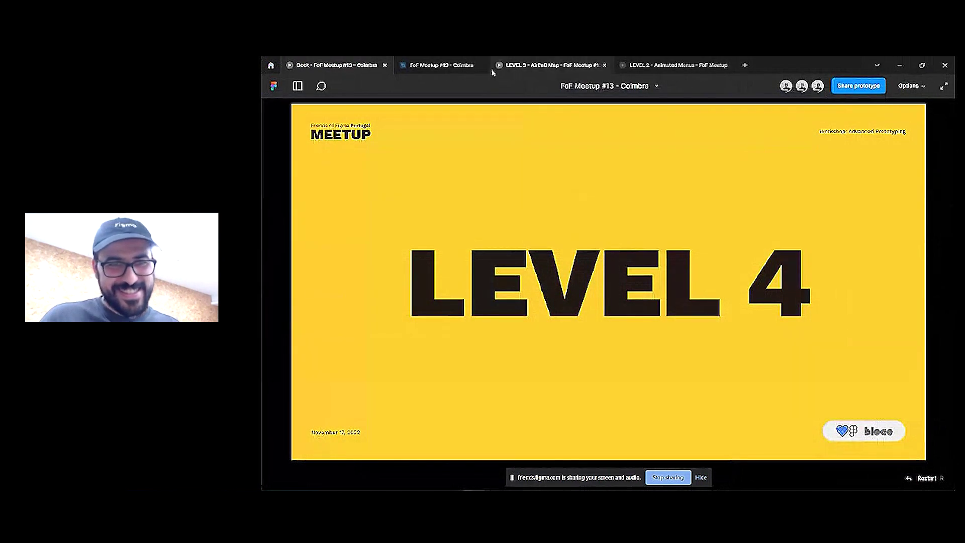
left_click(453, 66)
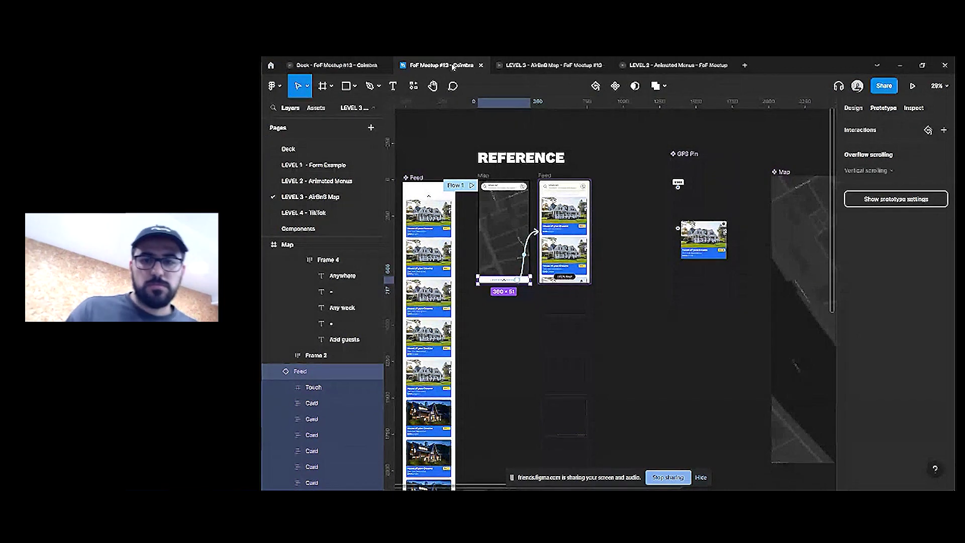
Select the Card inside the GPS Pin component and scroll the canvas to show the Map frame
left_click(704, 240)
scroll(623, 195, "right", 5)
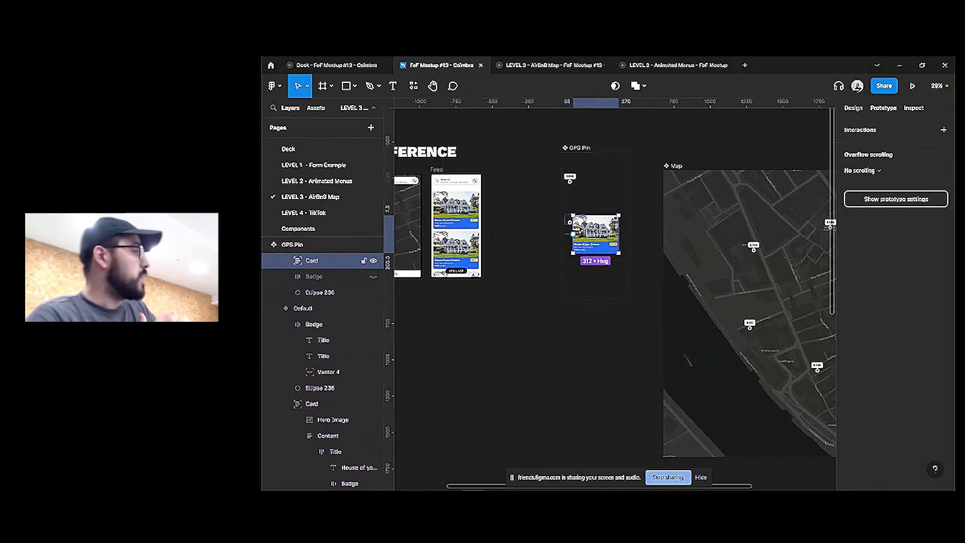
Check the live session's Q&A tab in Chrome, then minimize it and return to the Deck
key("super+Tab")
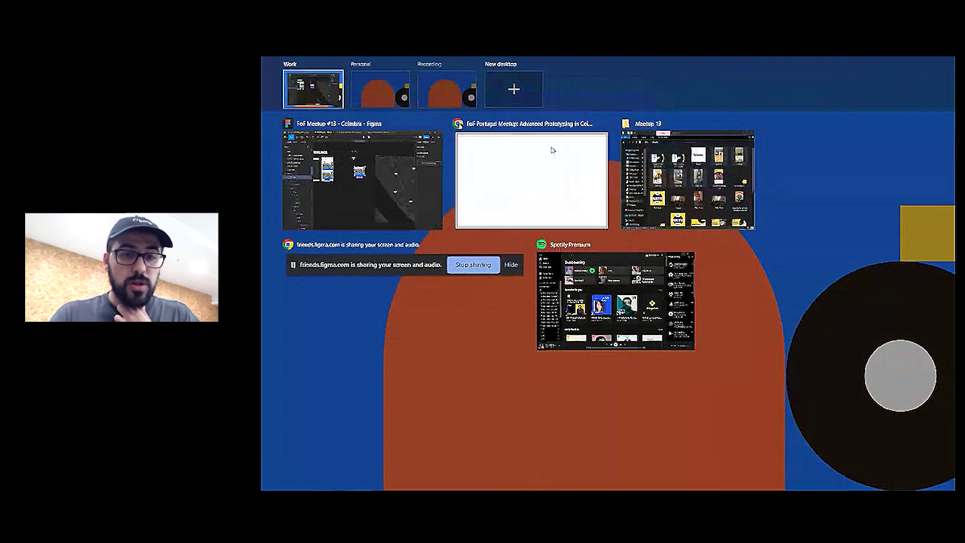
left_click(532, 152)
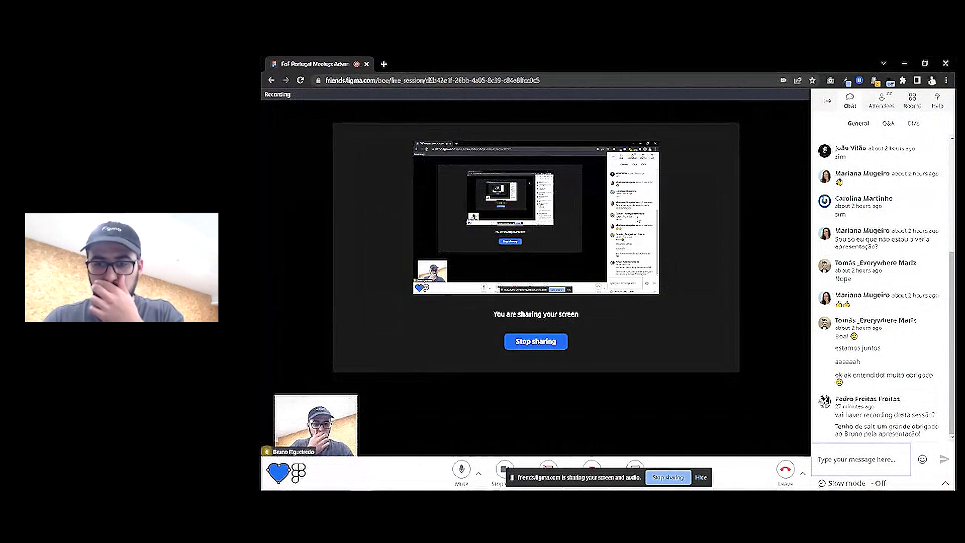
left_click(886, 125)
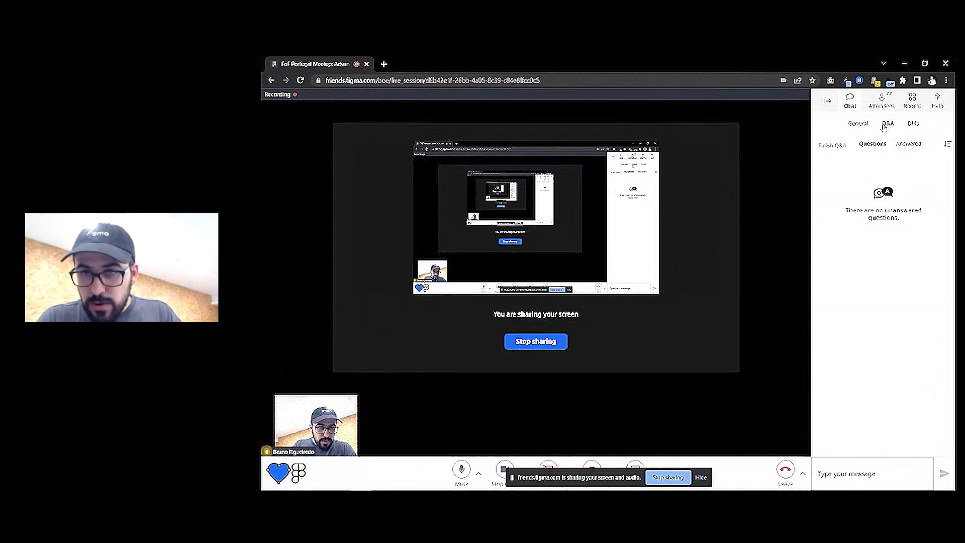
left_click(904, 63)
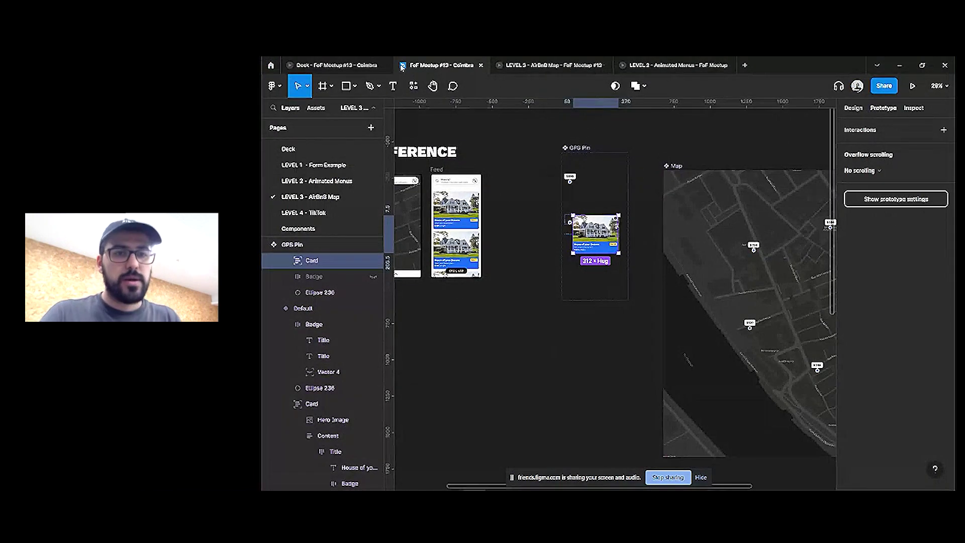
left_click(359, 68)
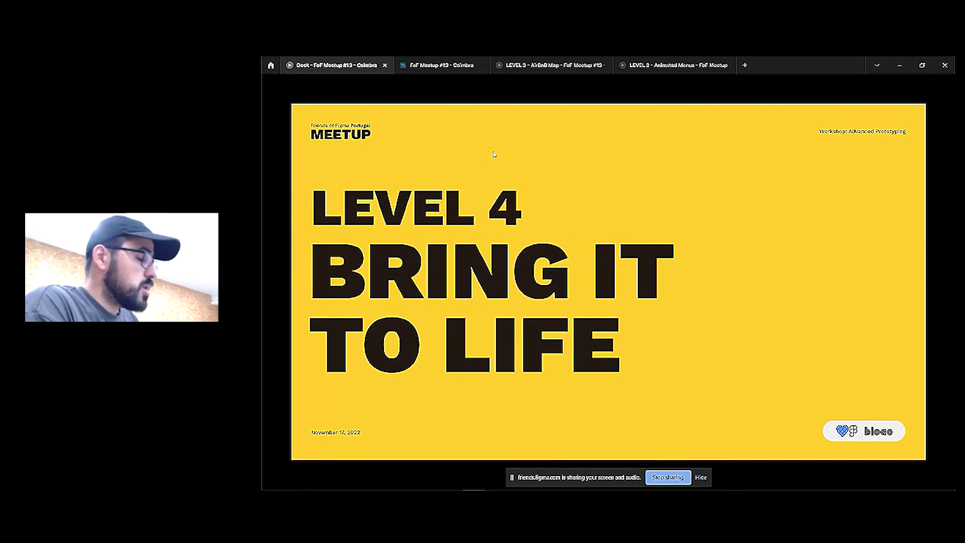
Advance the Deck past LEVEL 4 to the video slide and pause the embedded video
key("Right")
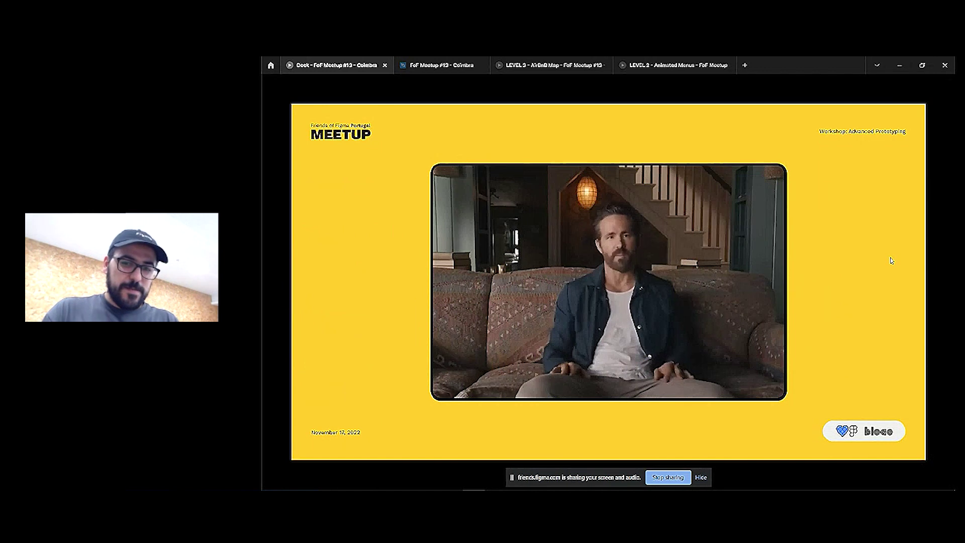
key("space")
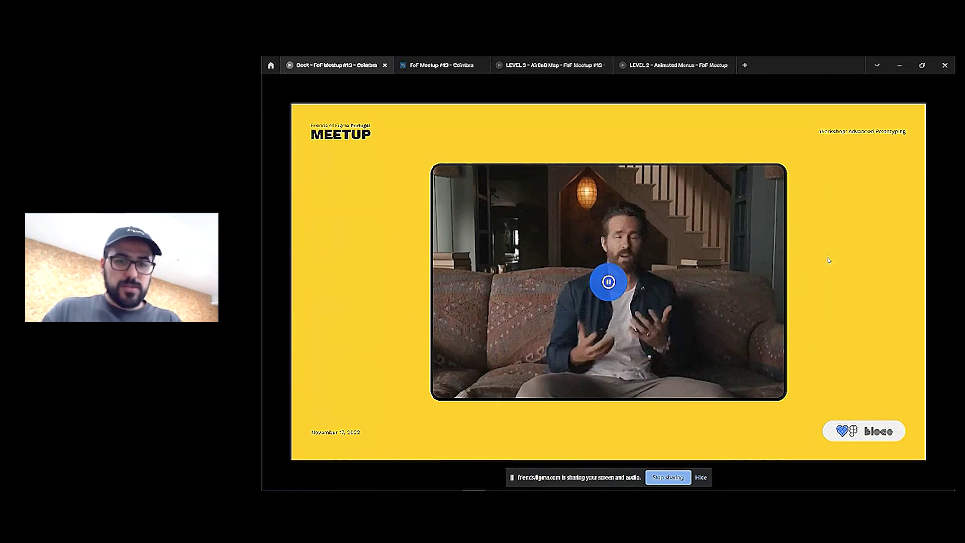
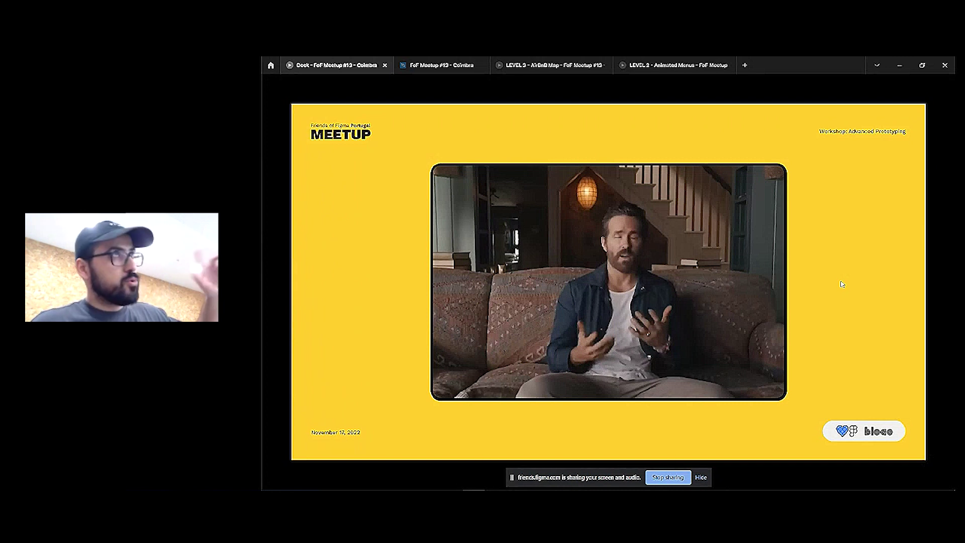
Play, pause and resume the slide's video, then advance to the LET'S GET PRACTICAL slide
mouse_move(699, 280)
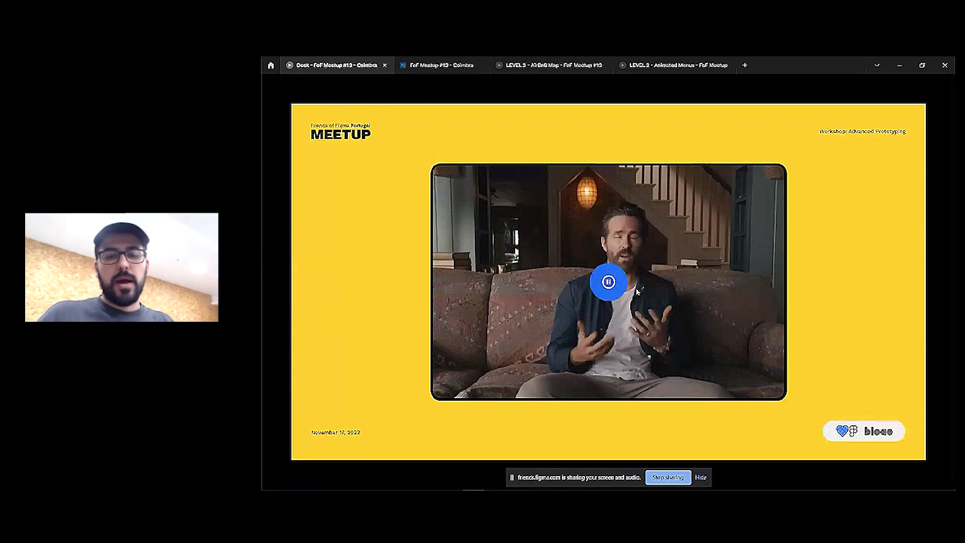
left_click(616, 289)
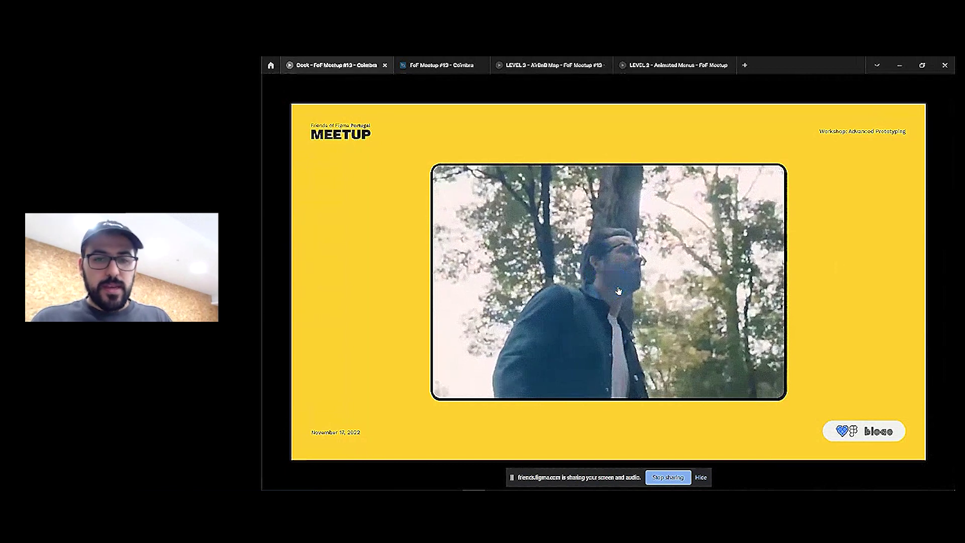
left_click(619, 291)
left_click(618, 290)
key("Right")
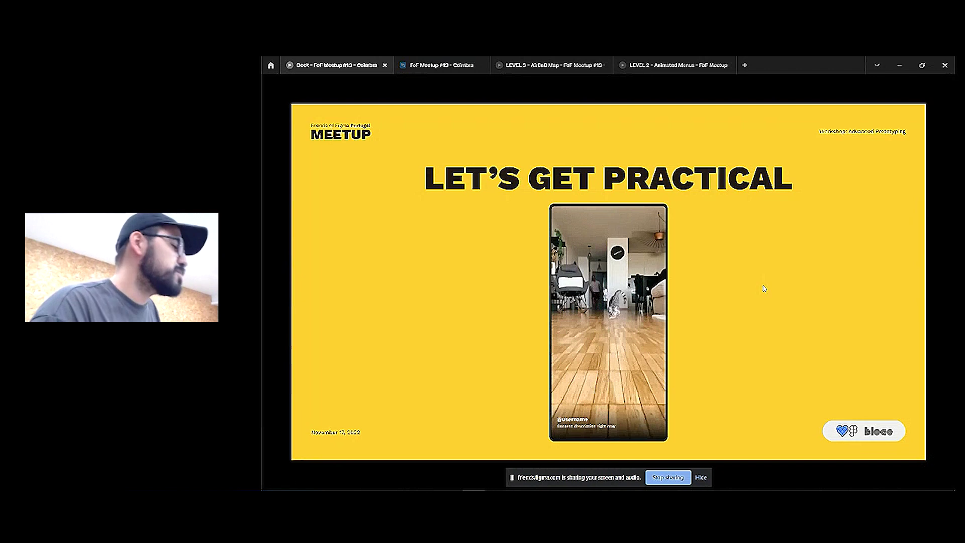
Open the LEVEL 4 - TikTok page in the meetup file's editor
left_click(440, 67)
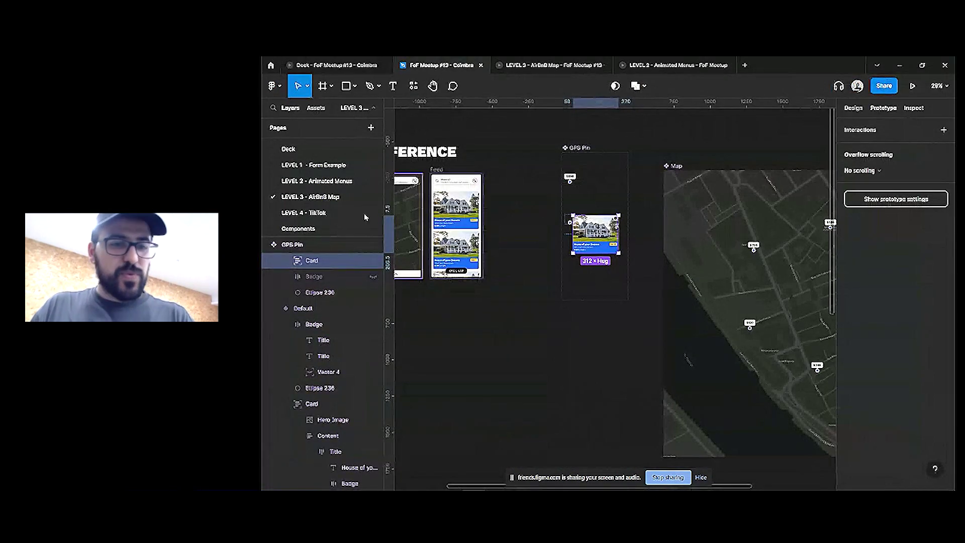
left_click(364, 214)
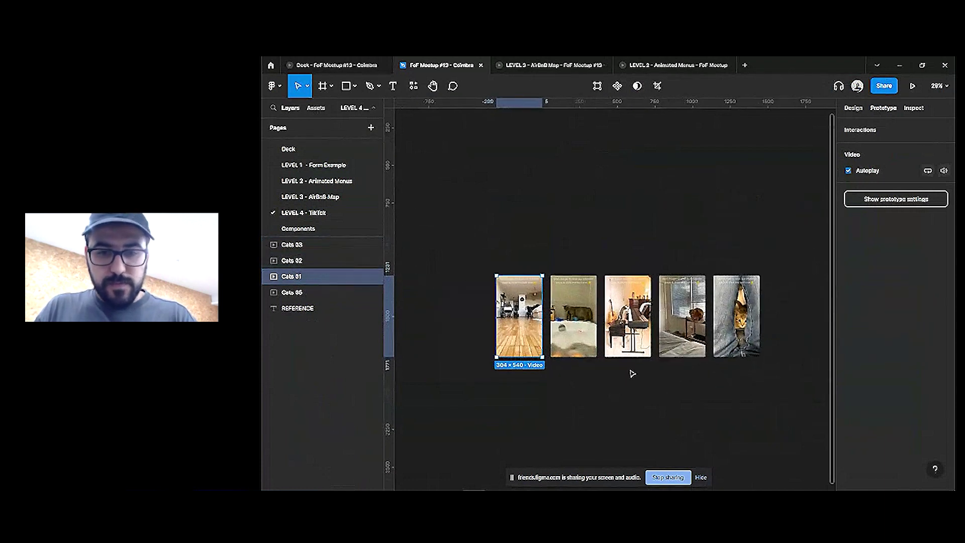
scroll(630, 372, "up", 3)
Marquee-select the five cat video frames, clear the selection, and switch to the Frame tool
left_click(673, 391)
left_click_drag(782, 384, 448, 302)
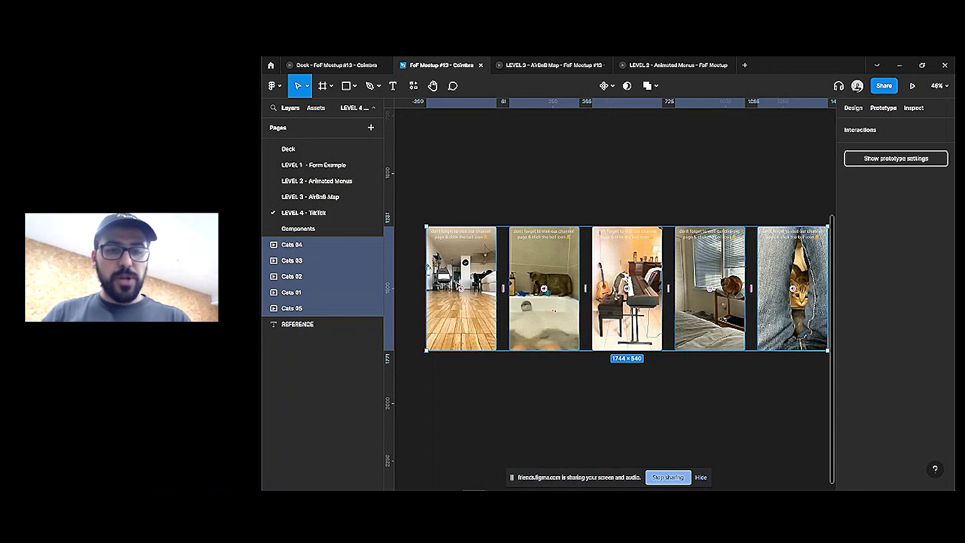
scroll(461, 288, "down", 5)
left_click(588, 209)
left_click_drag(717, 229, 488, 381)
left_click(551, 229)
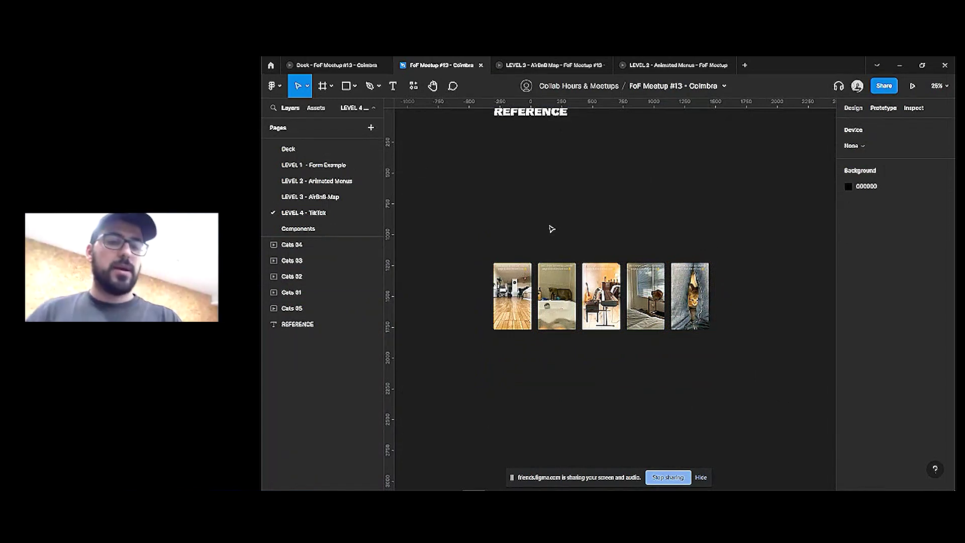
key("f")
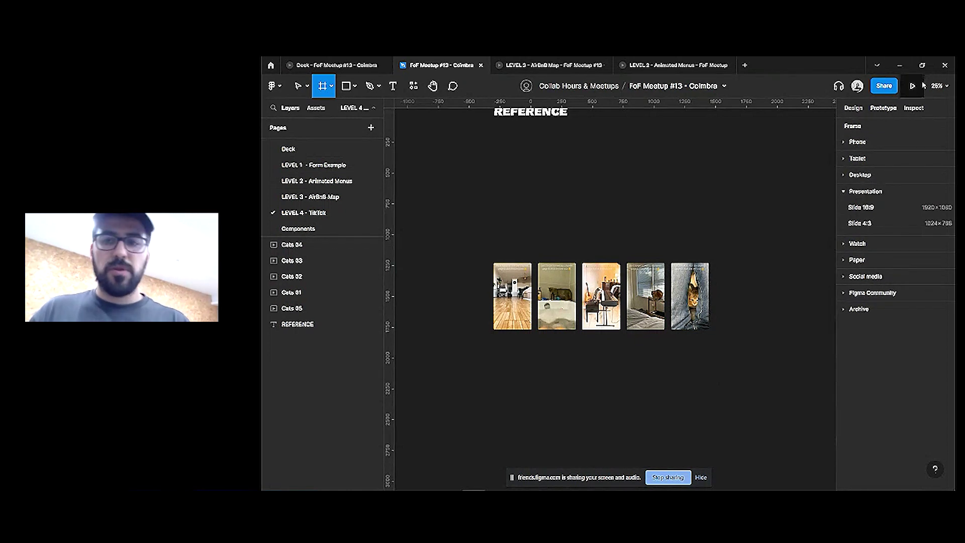
Add an iPhone 14-sized frame and place it just above the cat videos
left_click(872, 141)
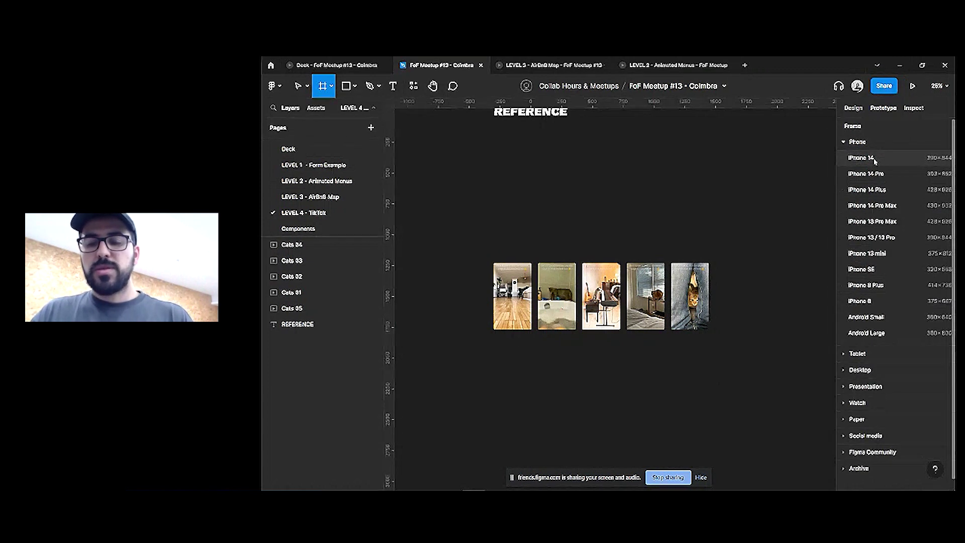
left_click(872, 158)
left_click_drag(759, 293, 667, 180)
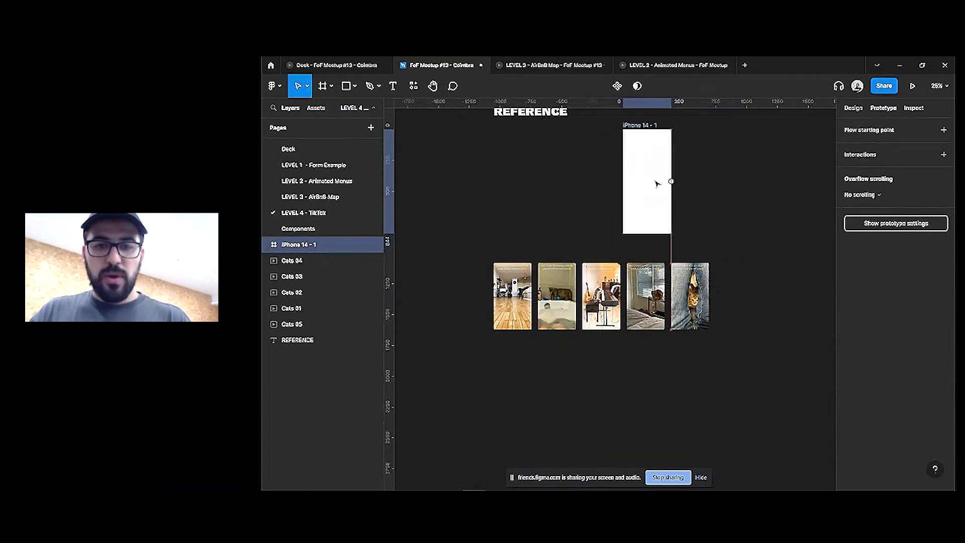
scroll(648, 198, "up", 1)
left_click_drag(611, 199, 564, 183)
Make the frame a component named Content and fill it with the first cat video
key("ctrl+alt+k")
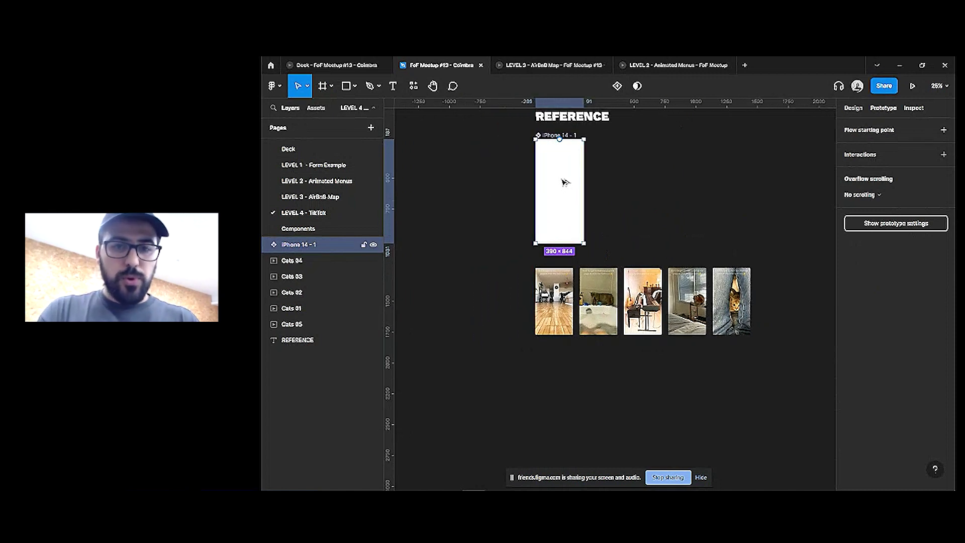
key("ctrl+r")
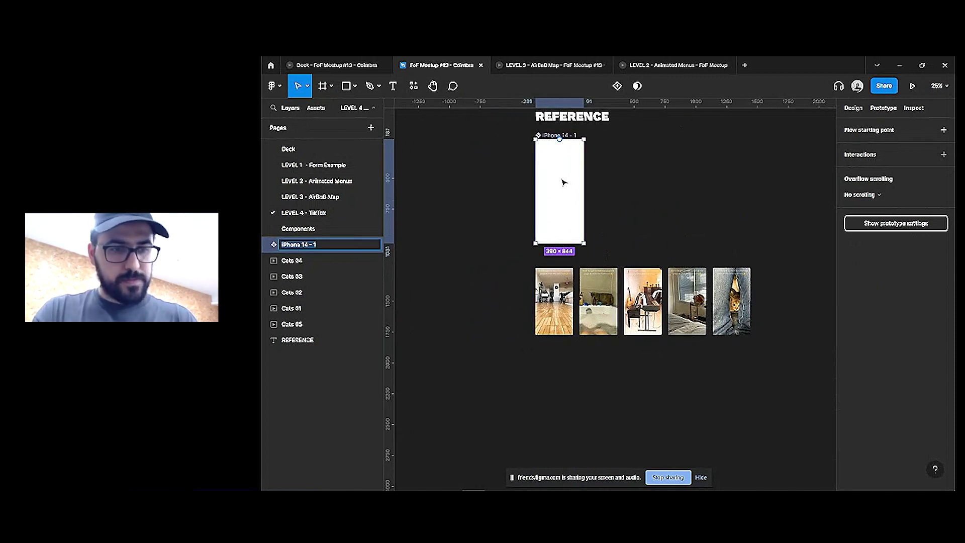
key("Return")
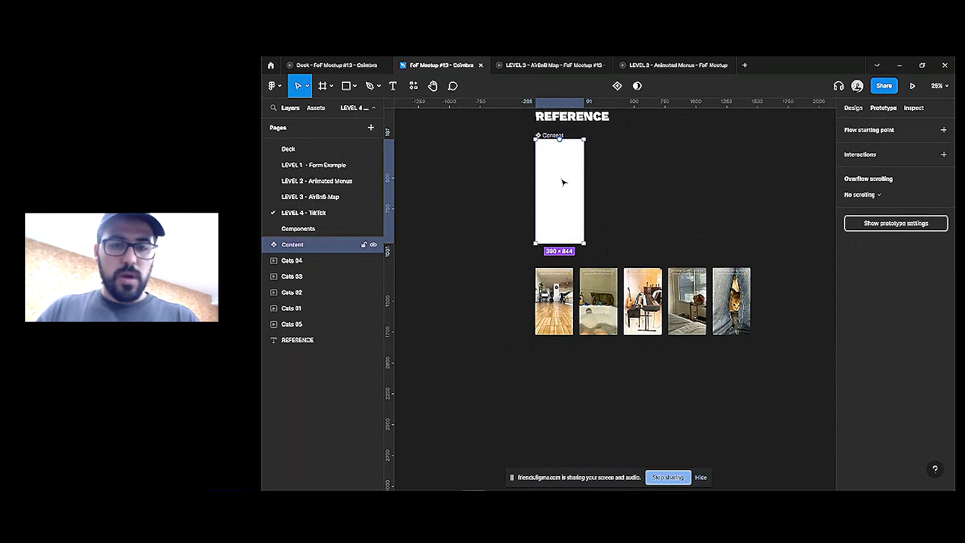
left_click(554, 302)
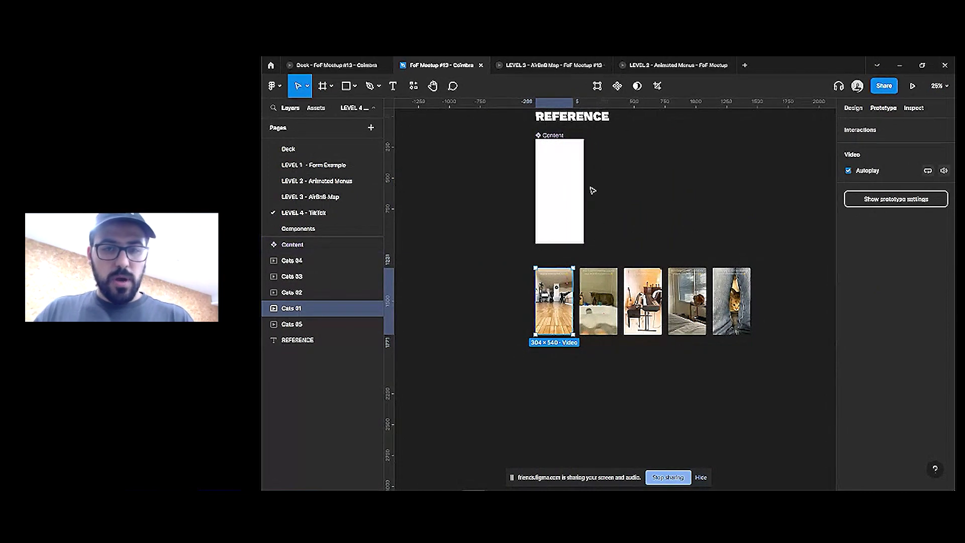
left_click(571, 183)
key("ctrl+alt+v")
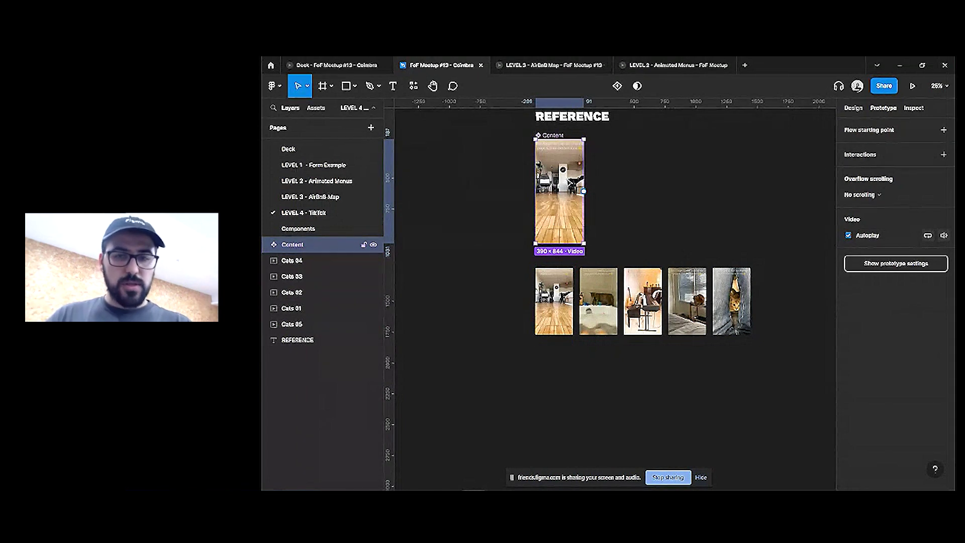
Duplicate Content off to the right and place a copy directly below it
scroll(592, 166, "right", 2)
left_click_drag(519, 170, 770, 170)
scroll(553, 165, "right", 2)
scroll(510, 165, "left", 1)
left_click_drag(684, 220, 696, 269)
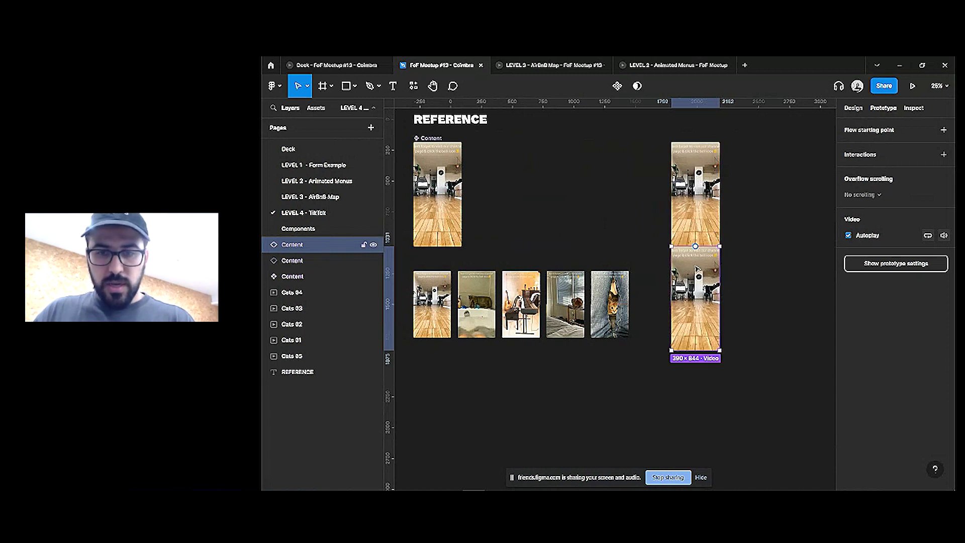
Duplicate the Content frame twice more, stacking the copies down the column
key("ctrl+d")
scroll(696, 269, "down", 3)
left_click_drag(694, 302, 694, 377)
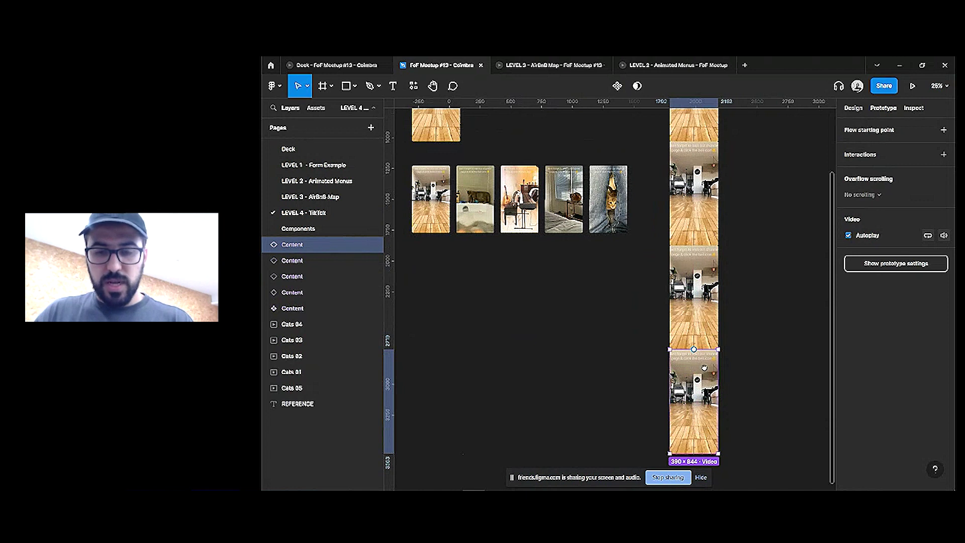
key("ctrl+d")
scroll(703, 352, "down", 2)
left_click_drag(703, 331, 696, 435)
scroll(739, 222, "down", 3)
scroll(733, 213, "up", 2)
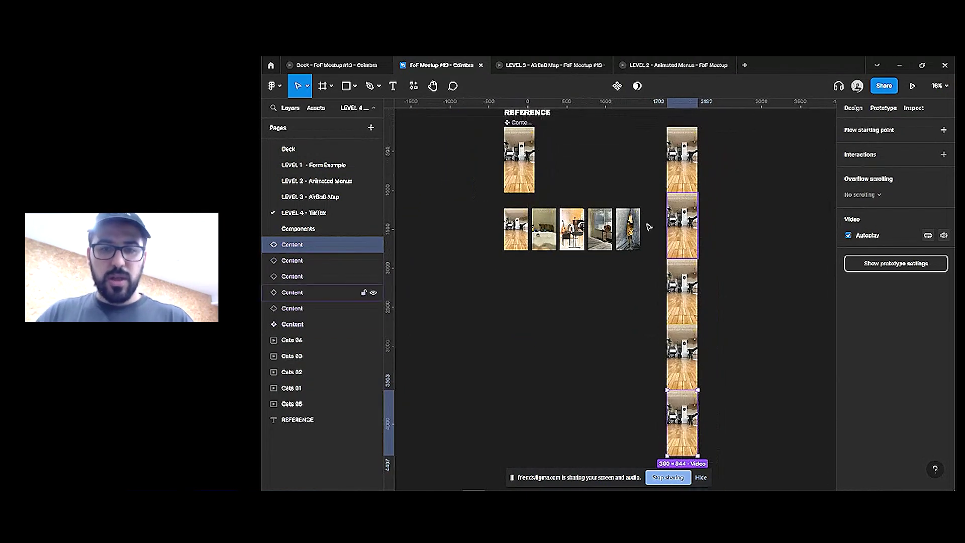
Paste the second, third and fourth cat videos onto the stacked Content frames
left_click(544, 229)
key("Escape")
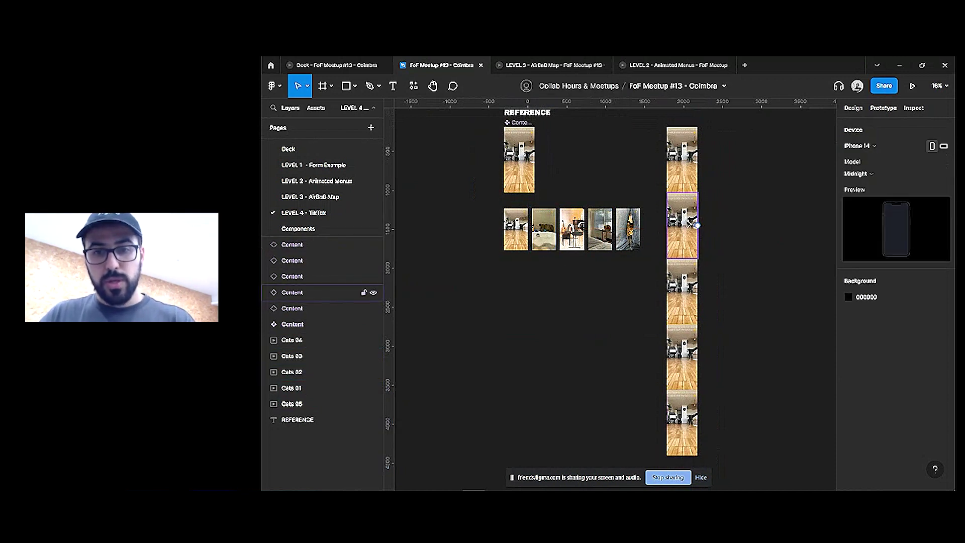
left_click(697, 227)
left_click(578, 241)
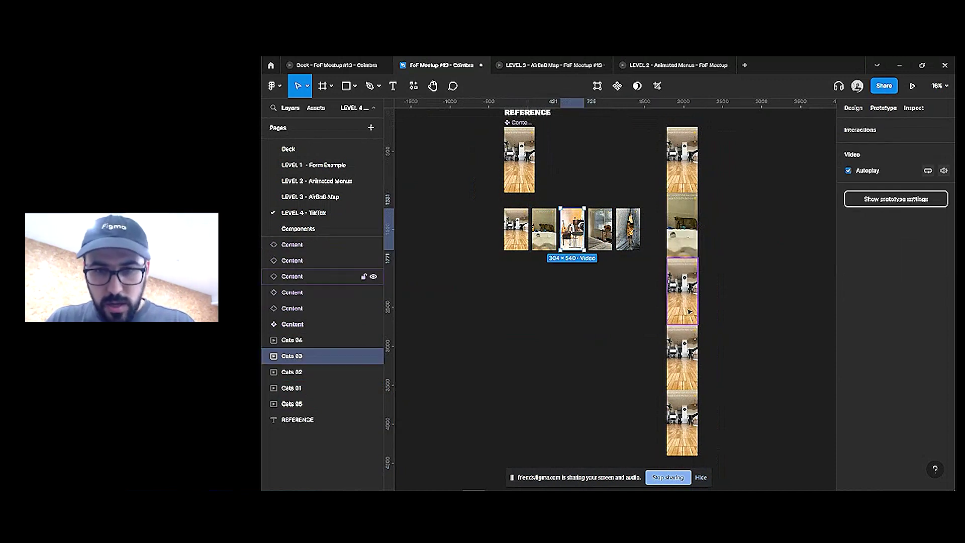
left_click(682, 292)
left_click(600, 229)
left_click(678, 367)
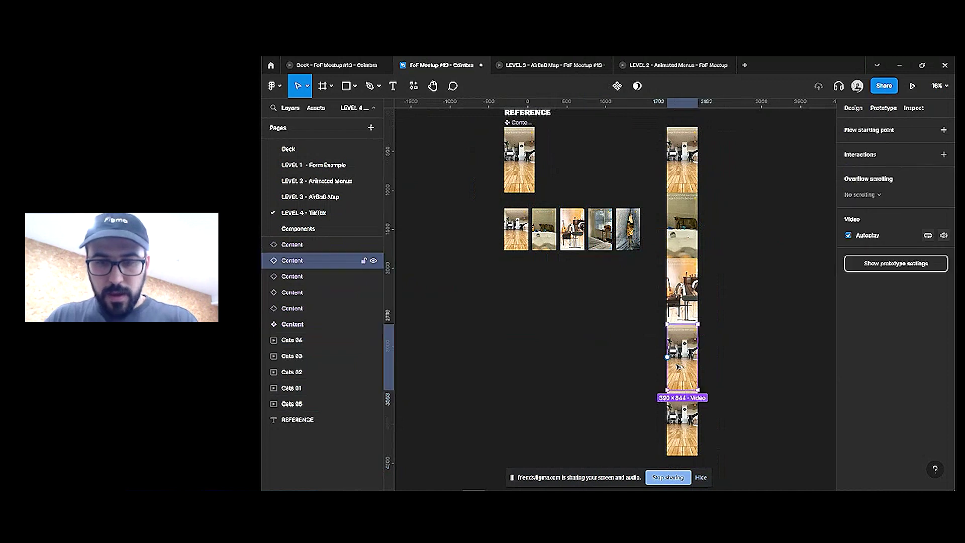
key("Escape")
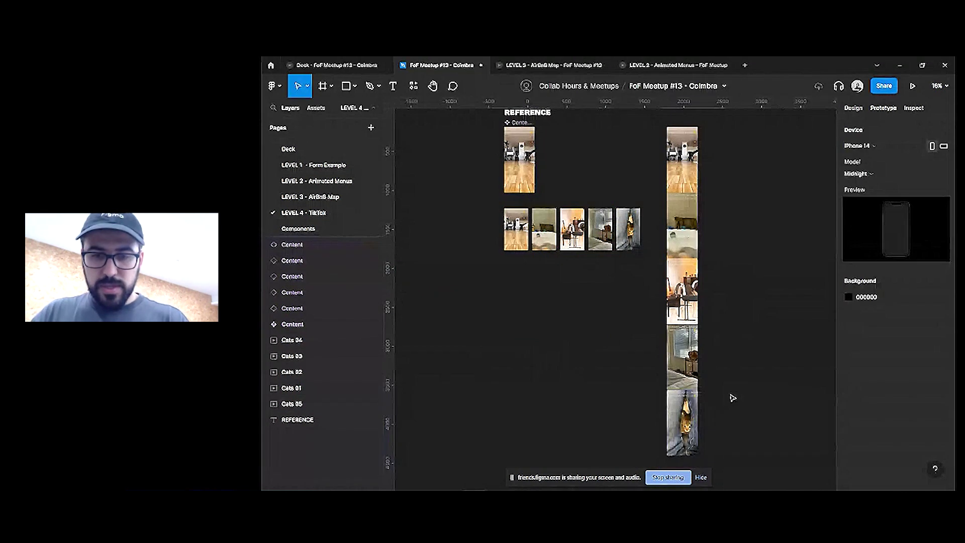
Move a Content video copy to the bottom of the stack
scroll(683, 390, "down", 2)
left_click_drag(682, 390, 683, 419)
left_click_drag(726, 135, 668, 399)
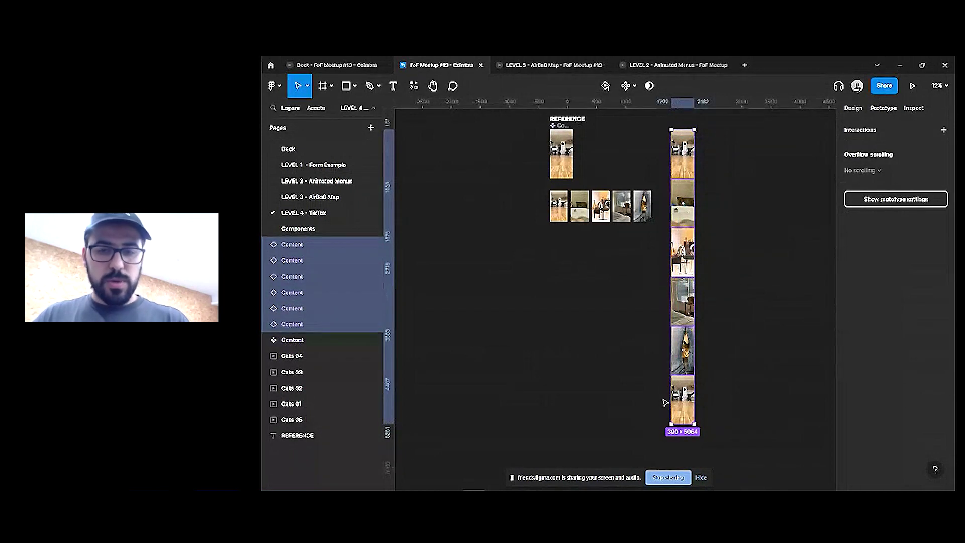
Batch-rename the six stacked Content frames with descending numbers 06 down to 01
left_click(760, 244)
left_click(302, 324)
left_click(707, 220)
left_click_drag(747, 124, 661, 413)
key("ctrl+r")
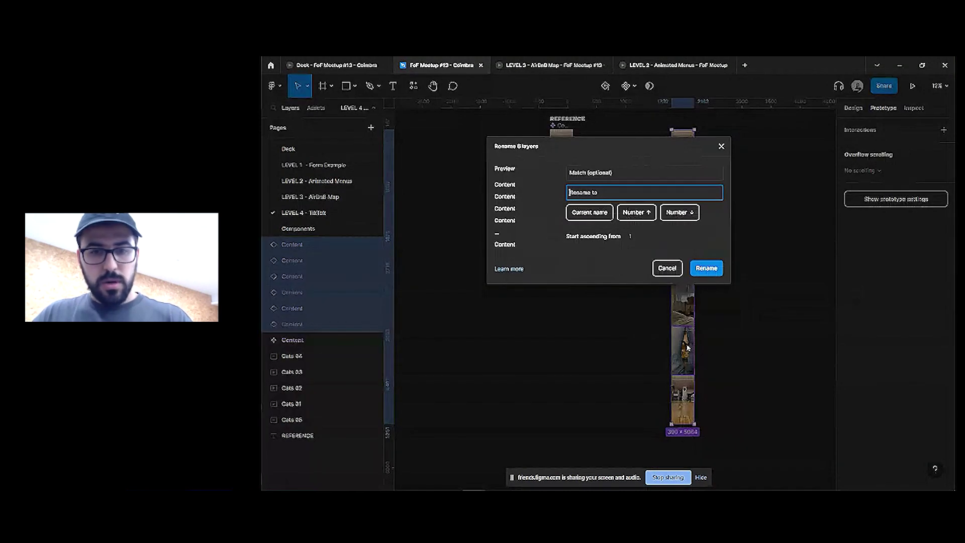
left_click(668, 213)
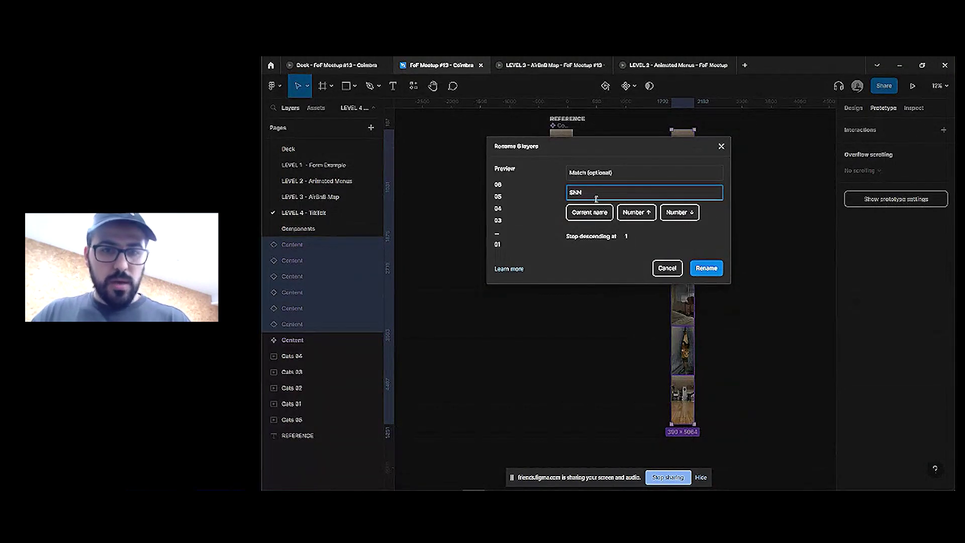
left_click(720, 273)
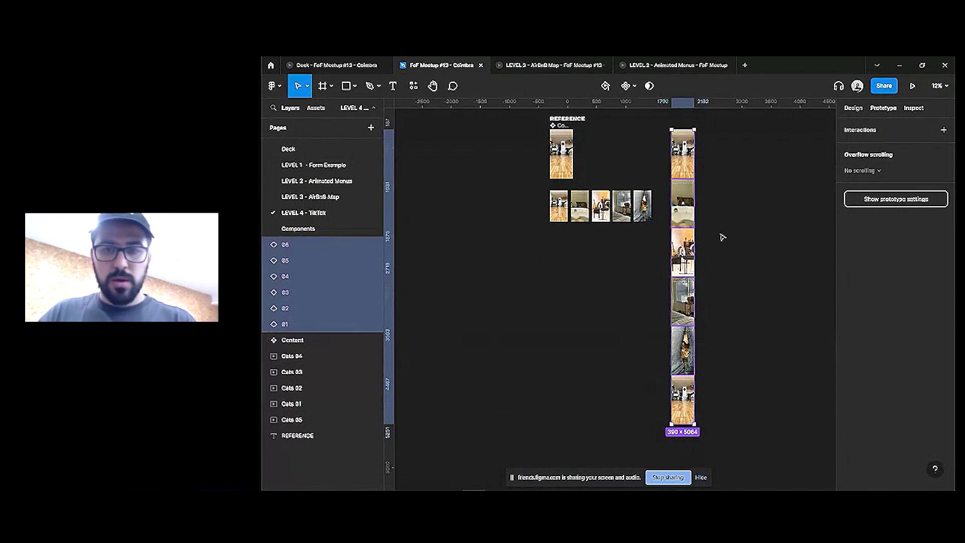
Move layer 02 to the top of the layer list and rename it 06
key("Tab")
key("Tab")
key("Tab")
key("Tab")
key("Tab")
key("Tab")
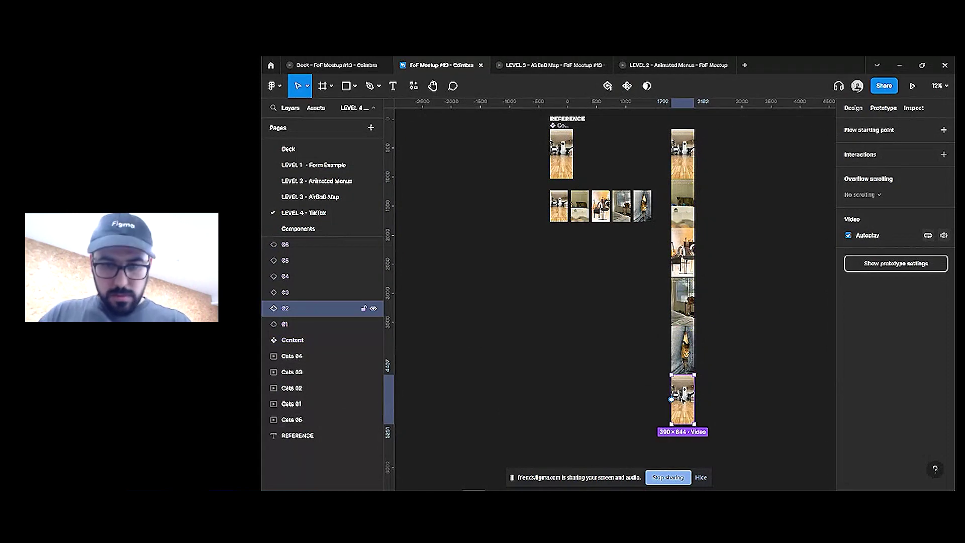
double_click(290, 307)
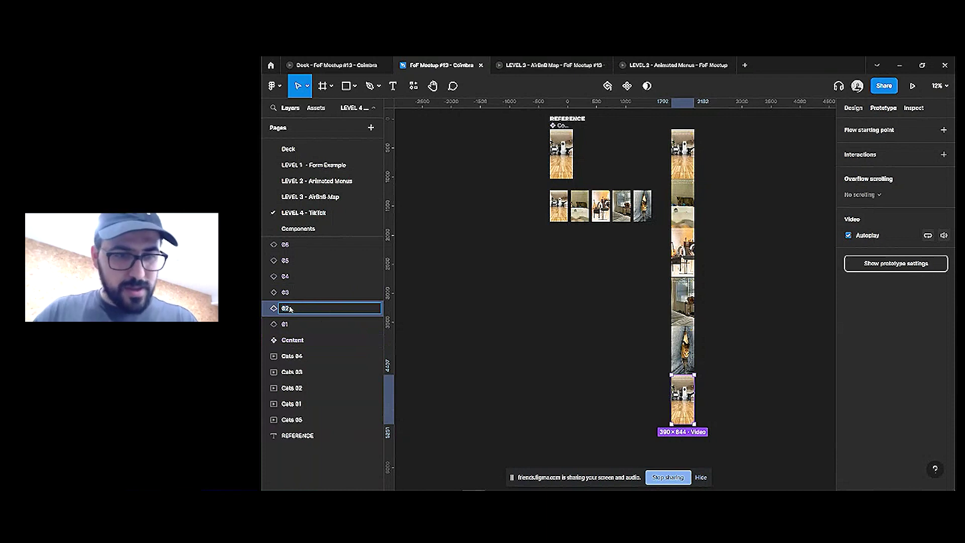
left_click(743, 366)
left_click(684, 394)
left_click_drag(281, 304, 290, 246)
double_click(291, 248)
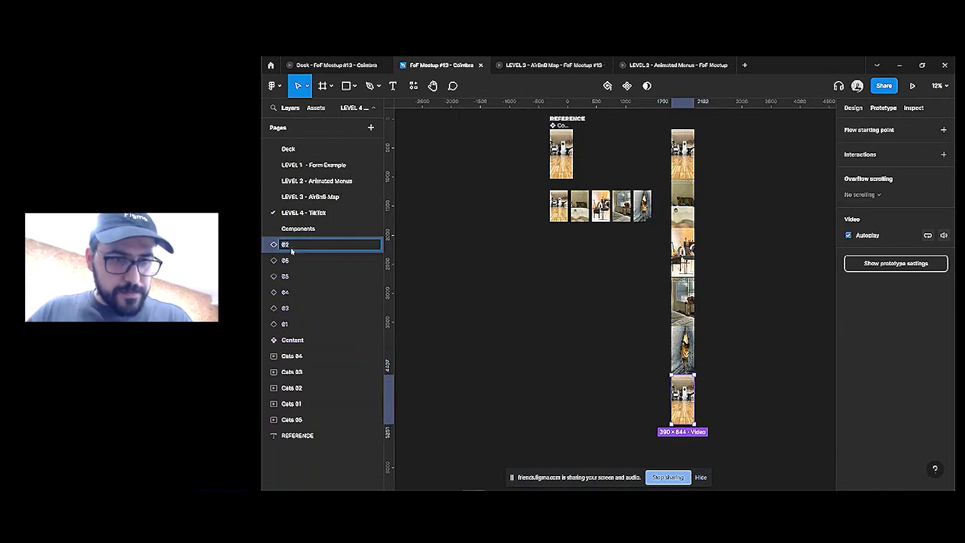
type("06")
key("Return")
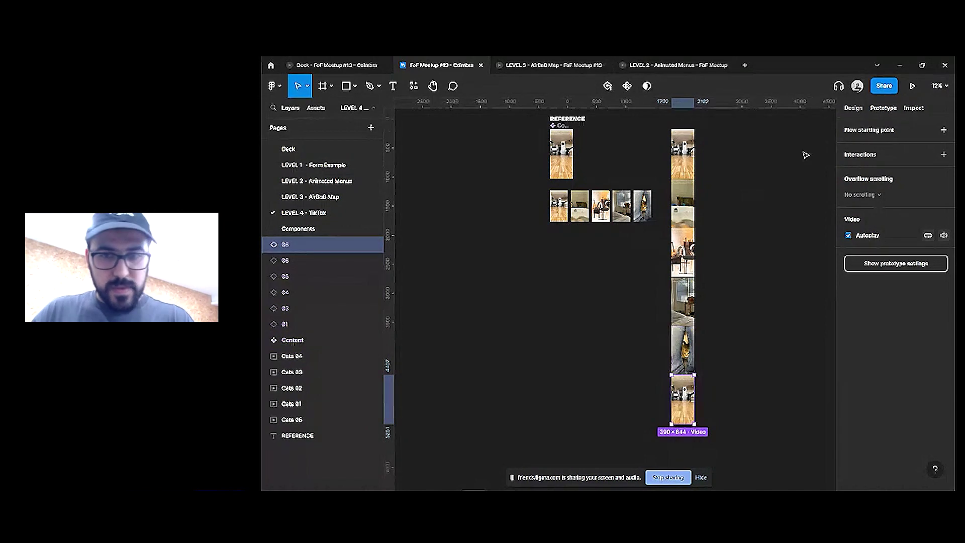
Batch-rename all six videos again with descending numbers 06 to 01
left_click_drag(794, 144, 693, 408)
key("ctrl+r")
left_click(680, 213)
left_click(721, 270)
left_click(732, 246)
Check layers 01–06, then wrap all six videos in a new 390×5064 Frame 1
left_click(682, 153)
left_click(683, 203)
left_click(683, 251)
left_click(682, 301)
left_click(682, 350)
left_click(683, 399)
left_click_drag(734, 242, 697, 138)
left_click_drag(684, 315, 677, 440)
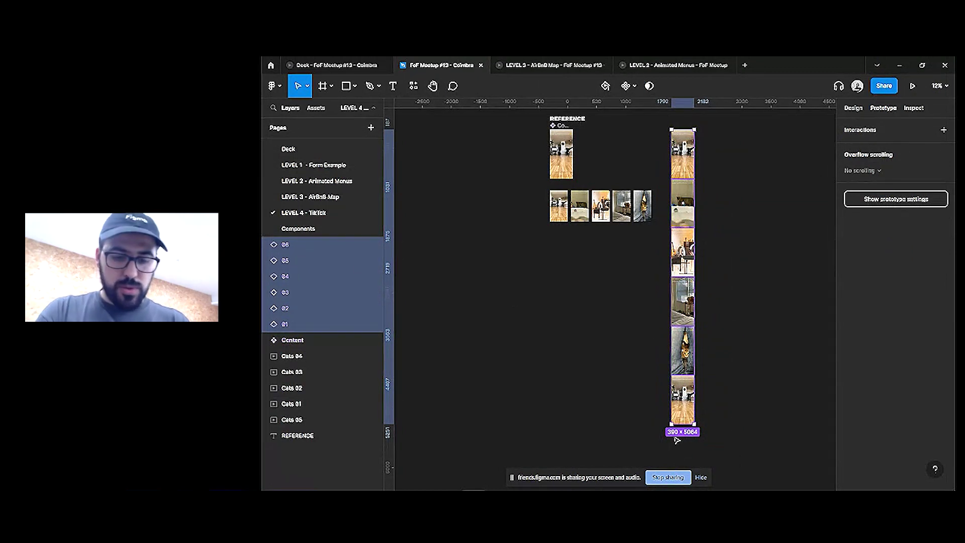
key("ctrl+alt+g")
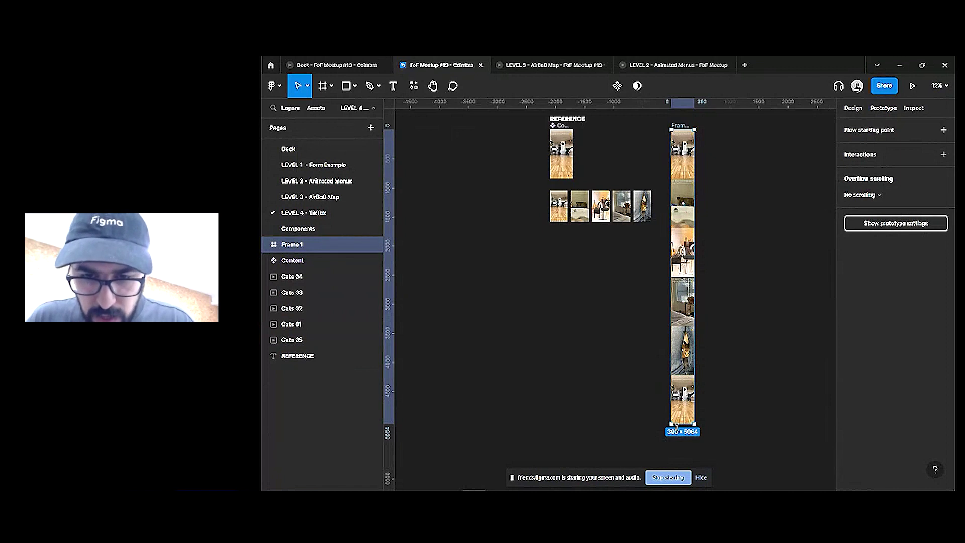
Shrink Frame 1 to a single 390×844 screen
left_click_drag(676, 426, 683, 181)
scroll(712, 135, "up", 3)
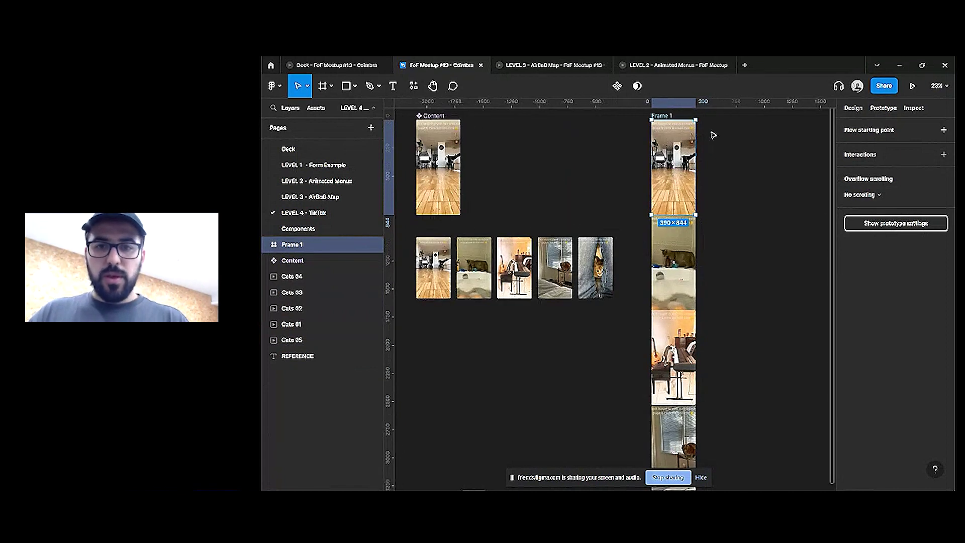
left_click_drag(714, 135, 710, 176)
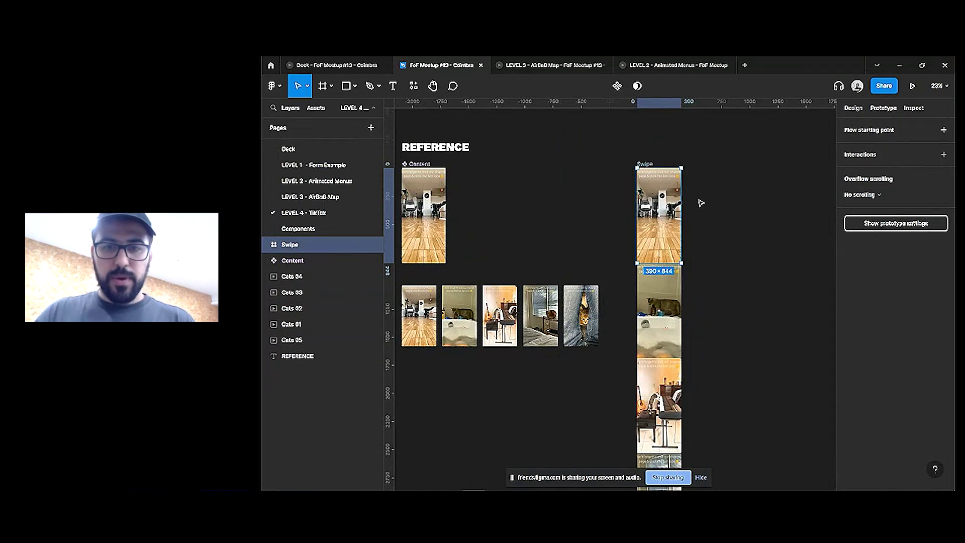
Rename the frame to Swipe-Loop
key("ctrl+r")
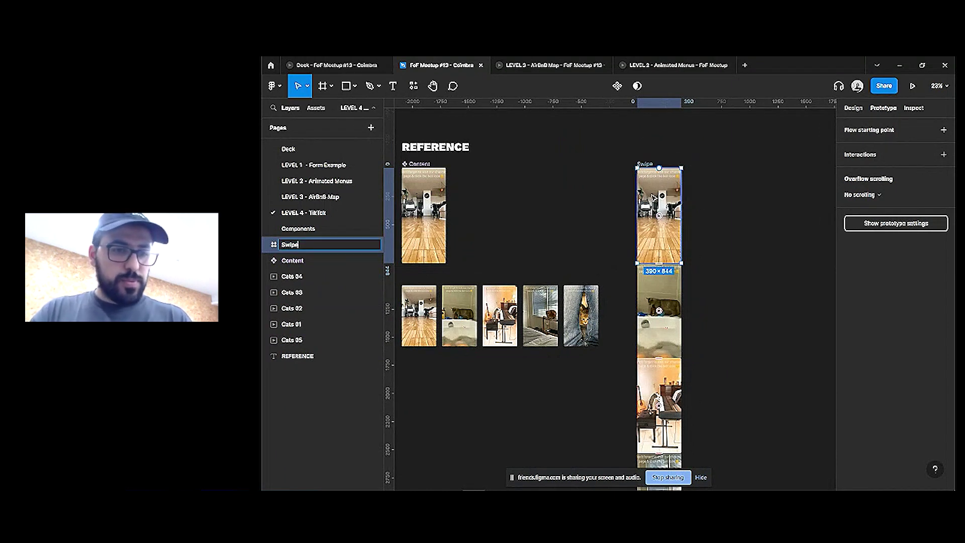
key("Return")
key("Escape")
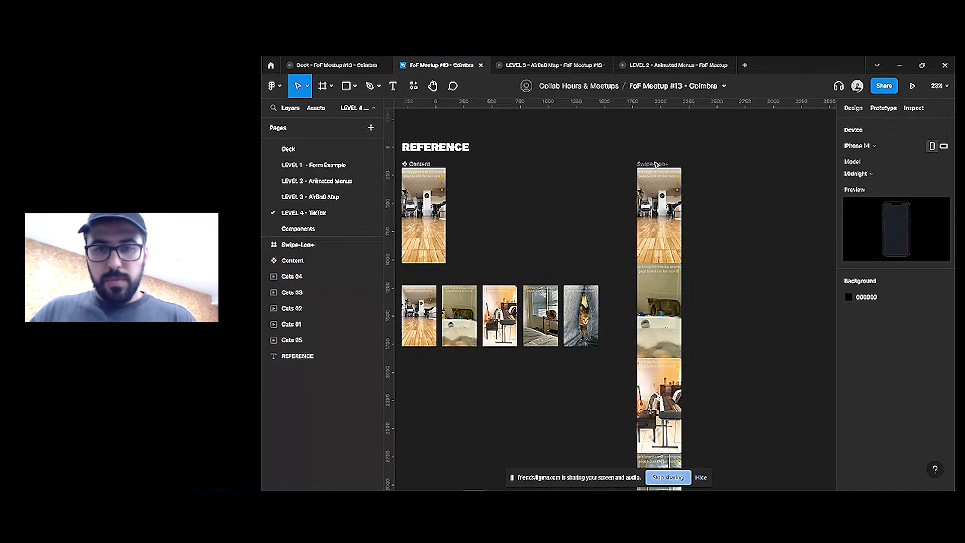
double_click(649, 164)
key("Escape")
Place a Swipe-Loop copy to the right with its video stack shifted up one card, checking edges in outline view
left_click_drag(663, 165, 716, 166)
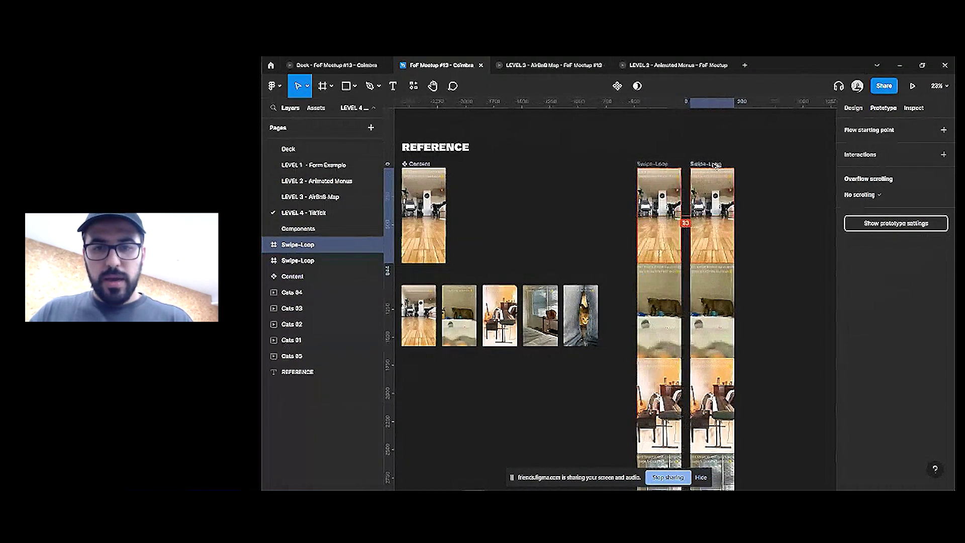
key("Return")
left_click_drag(723, 334, 716, 172)
scroll(716, 172, "up", 5)
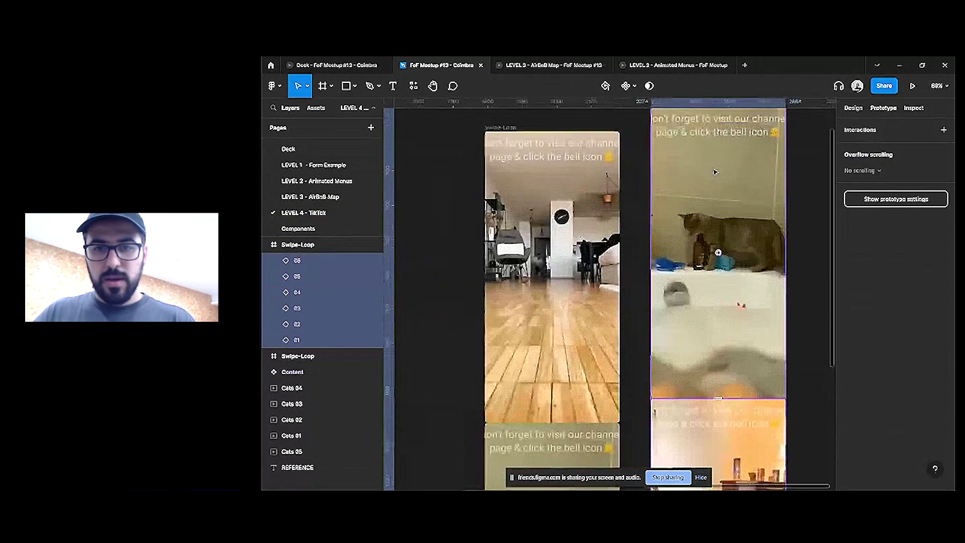
scroll(670, 106, "up", 2)
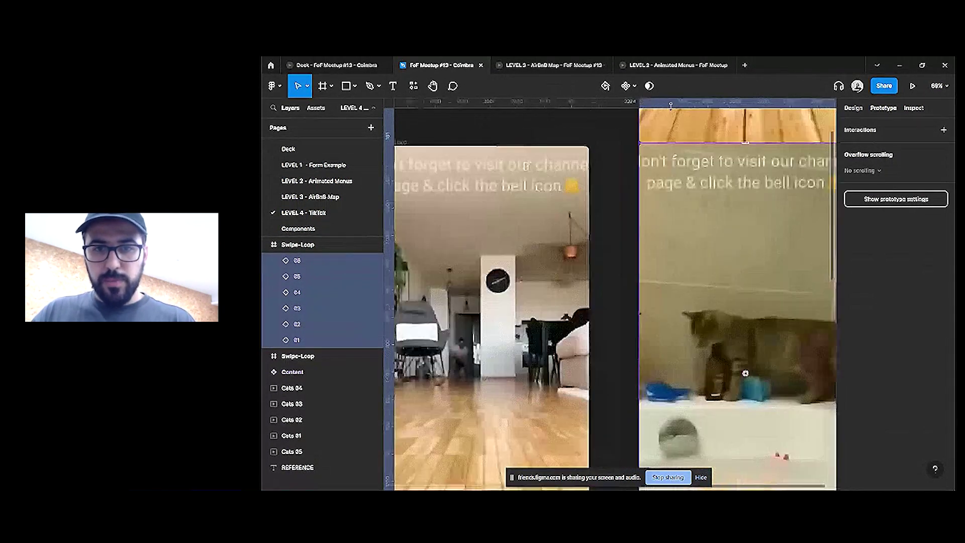
scroll(653, 153, "up", 5)
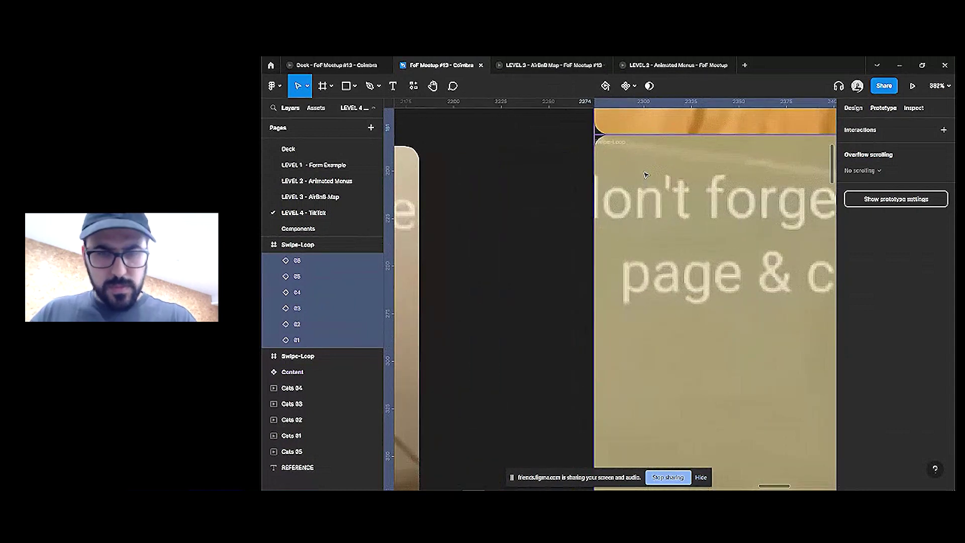
key("ctrl+shift+3")
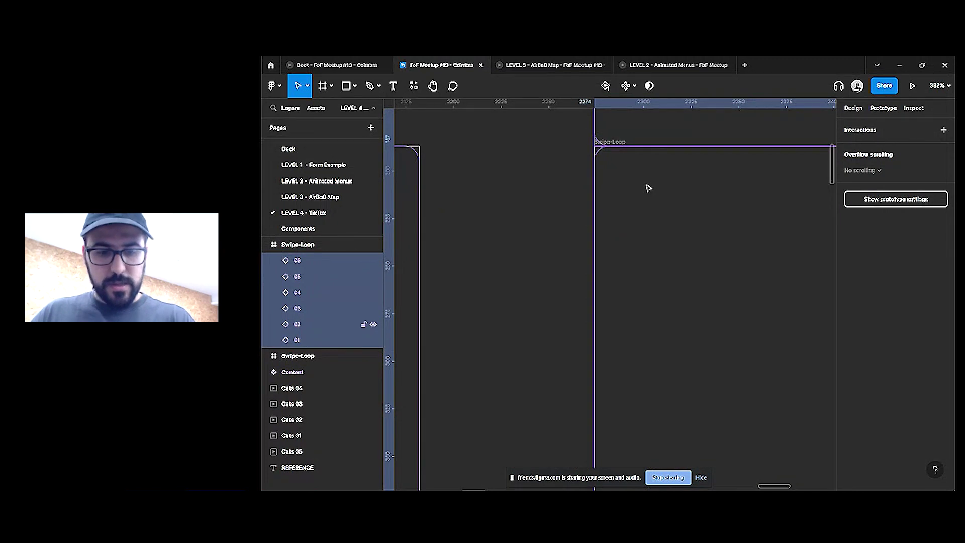
key("ctrl+shift+3")
scroll(648, 188, "down", 8)
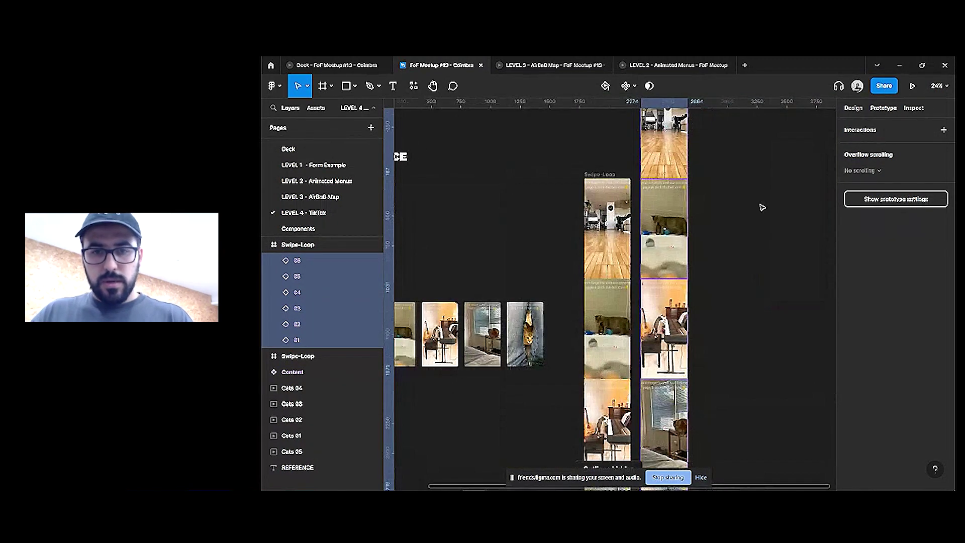
key("Escape")
Duplicate Swipe-Loop again and move the second copy's videos up one card
left_click(647, 179)
left_click(636, 188)
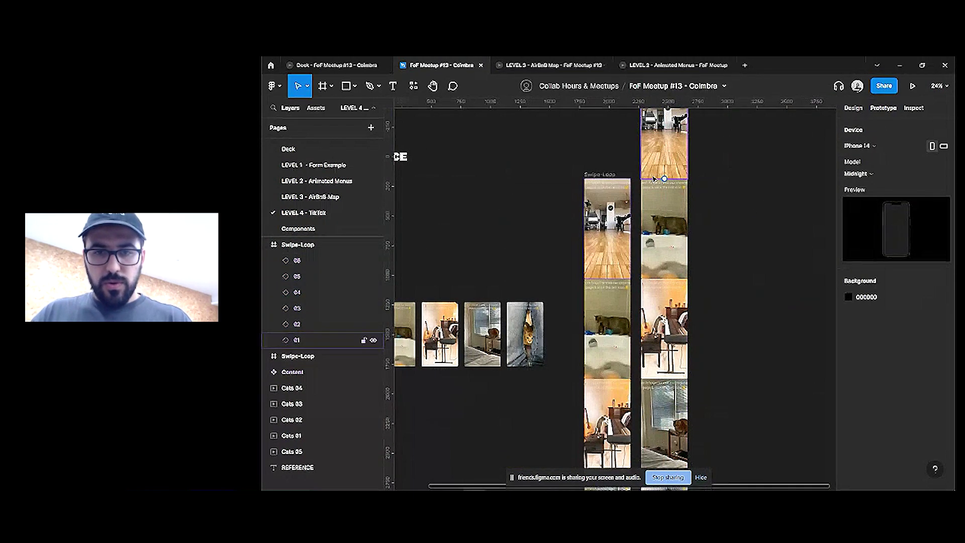
left_click(297, 244)
key("ctrl+d")
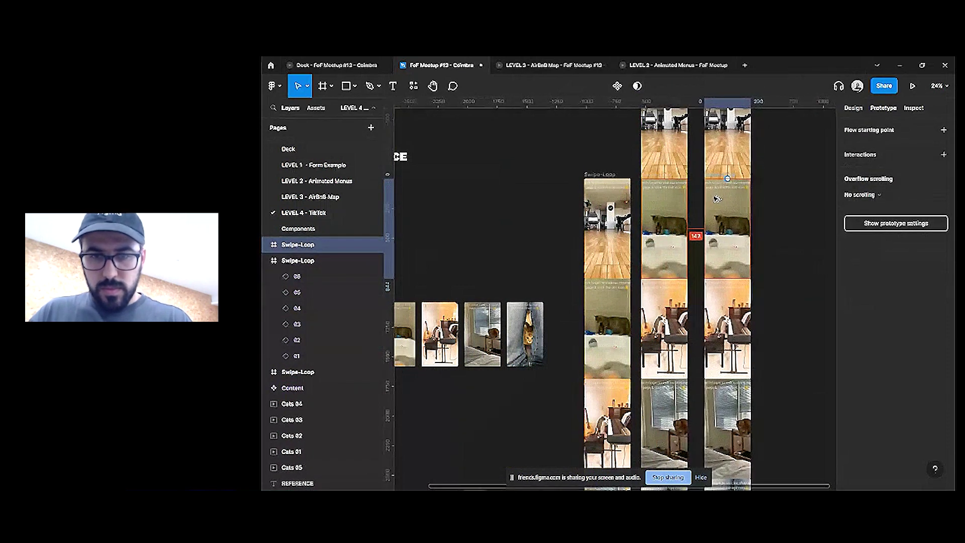
key("Return")
left_click_drag(728, 339, 731, 239)
key("Escape")
Make a third copy further right with its video stack shifted up one card
key("ctrl+d")
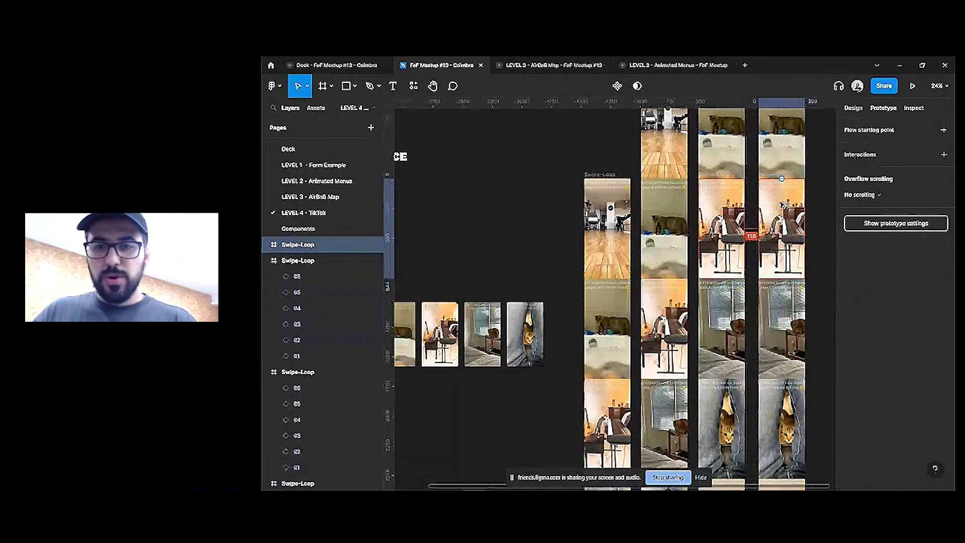
scroll(779, 203, "right", 2)
key("Return")
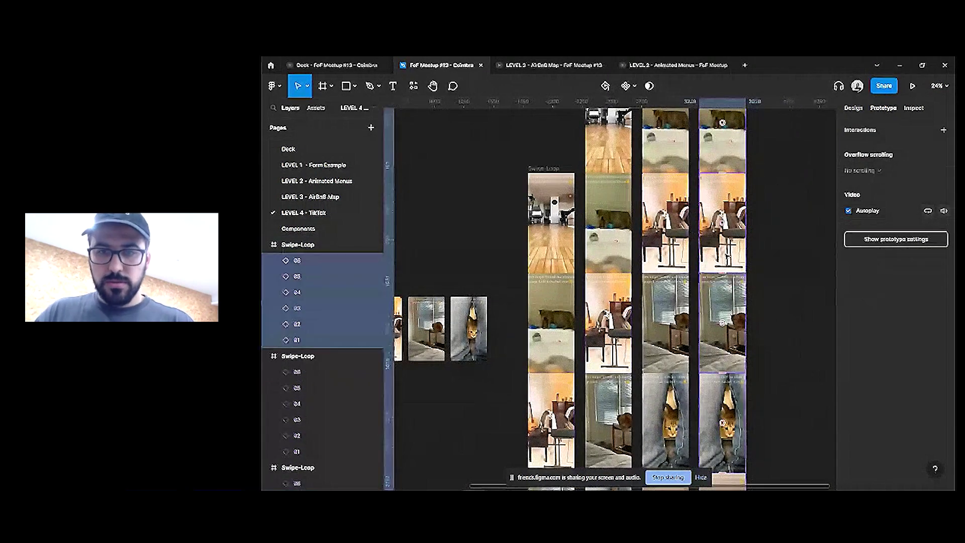
left_click_drag(736, 252, 737, 152)
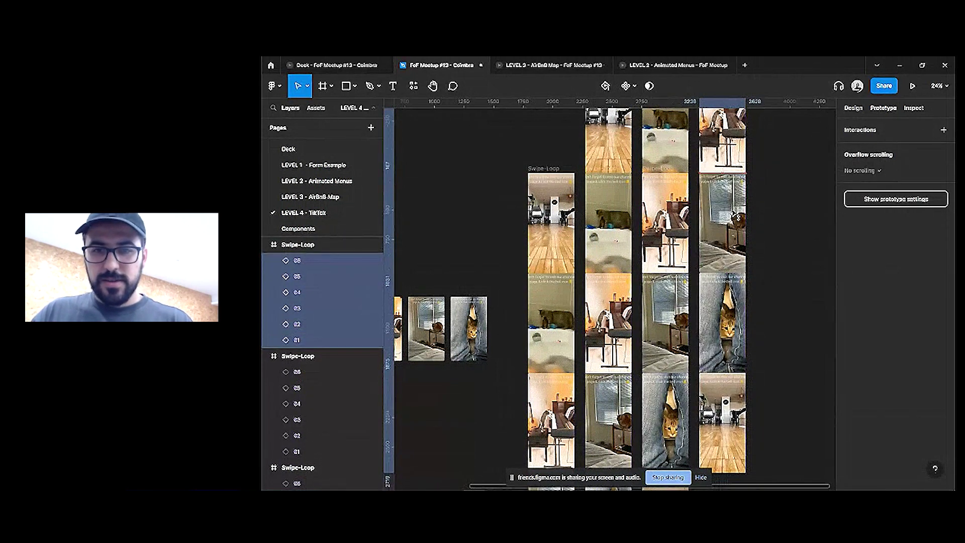
left_click(808, 225)
scroll(724, 222, "down", 3)
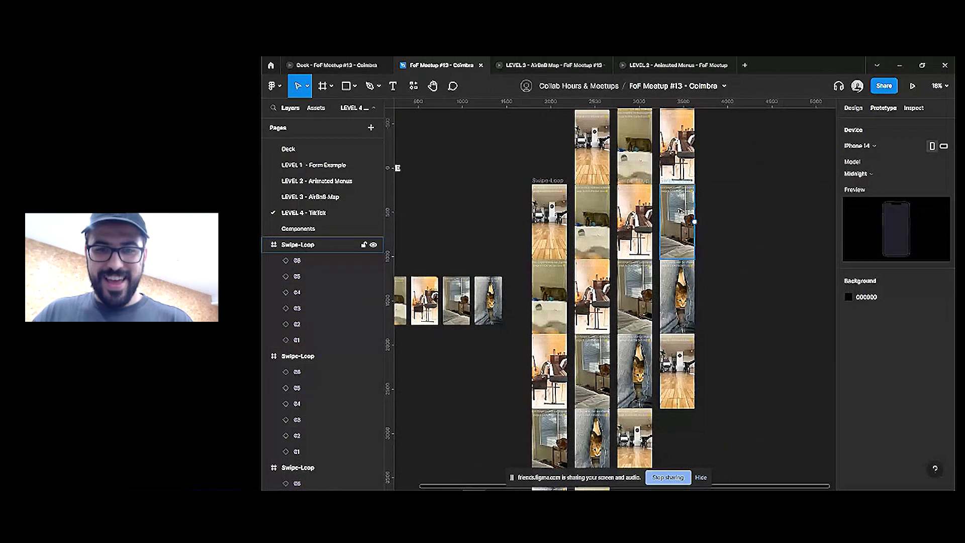
Add a fourth copy on the far right, shifting and aligning its videos up one card
left_click(684, 221)
key("ctrl+d")
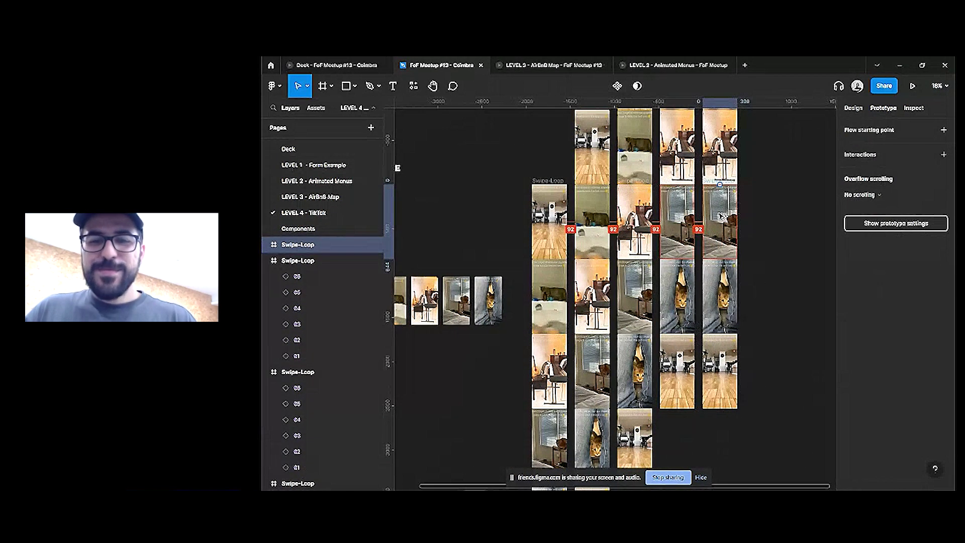
key("Return")
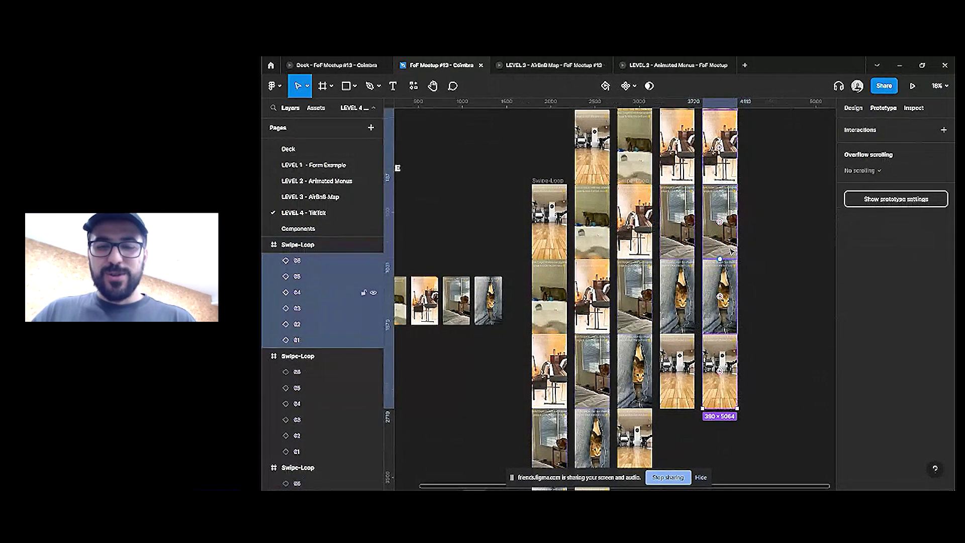
left_click_drag(731, 255, 735, 200)
left_click_drag(733, 239, 735, 221)
scroll(735, 220, "up", 5)
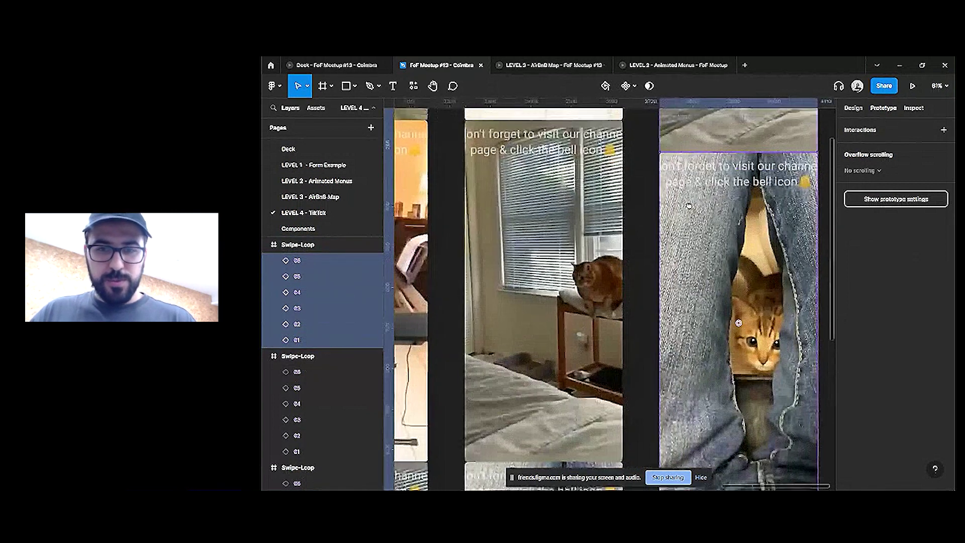
scroll(739, 323, "up", 2)
left_click(479, 167)
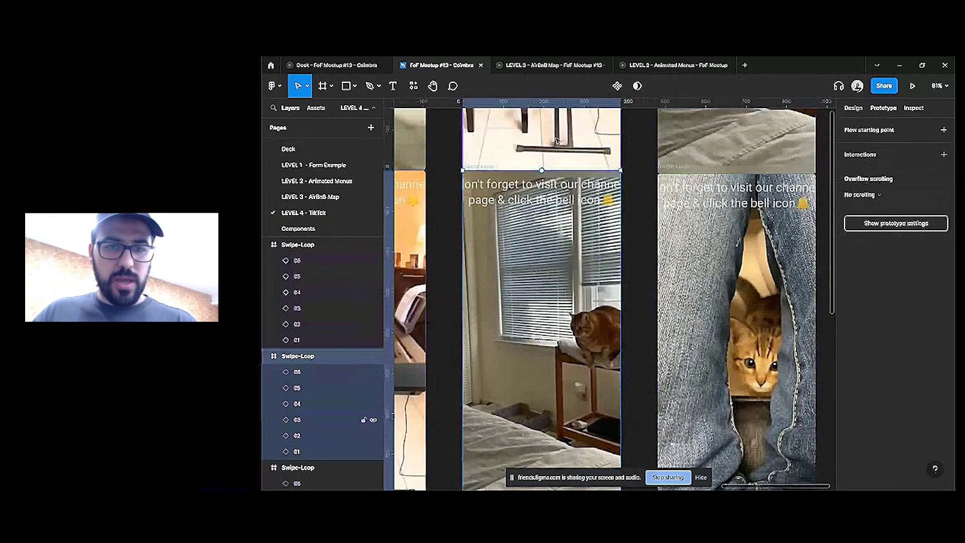
left_click(680, 168)
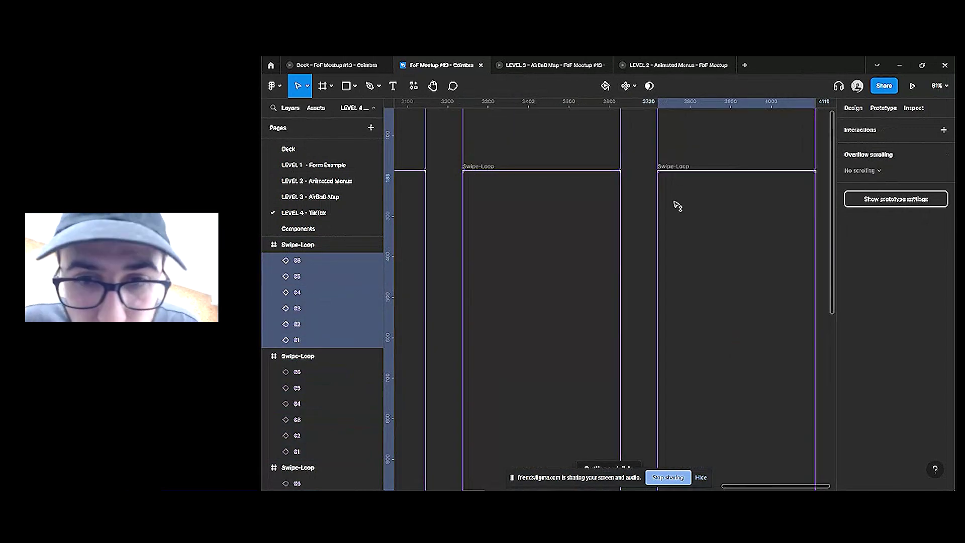
scroll(678, 207, "up", 15)
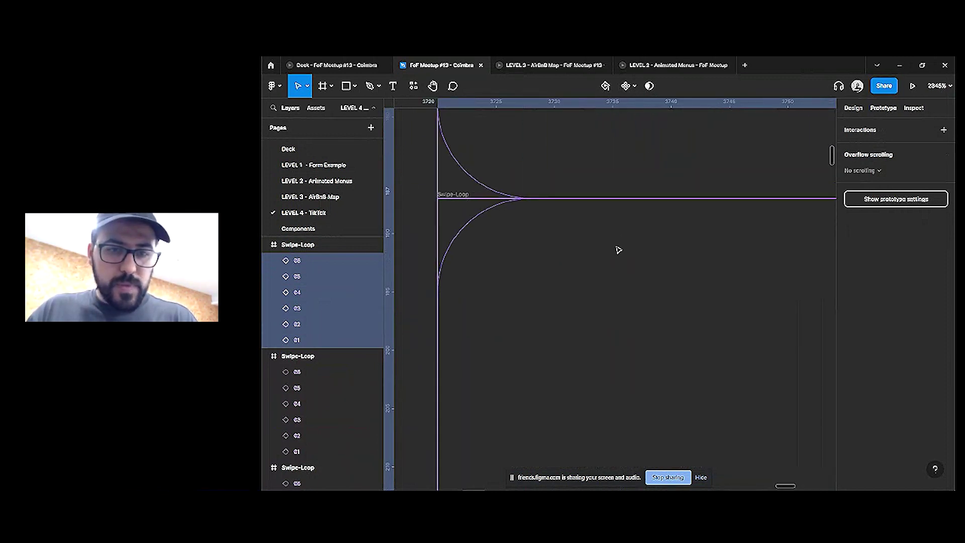
scroll(618, 248, "down", 12)
scroll(614, 244, "down", 10)
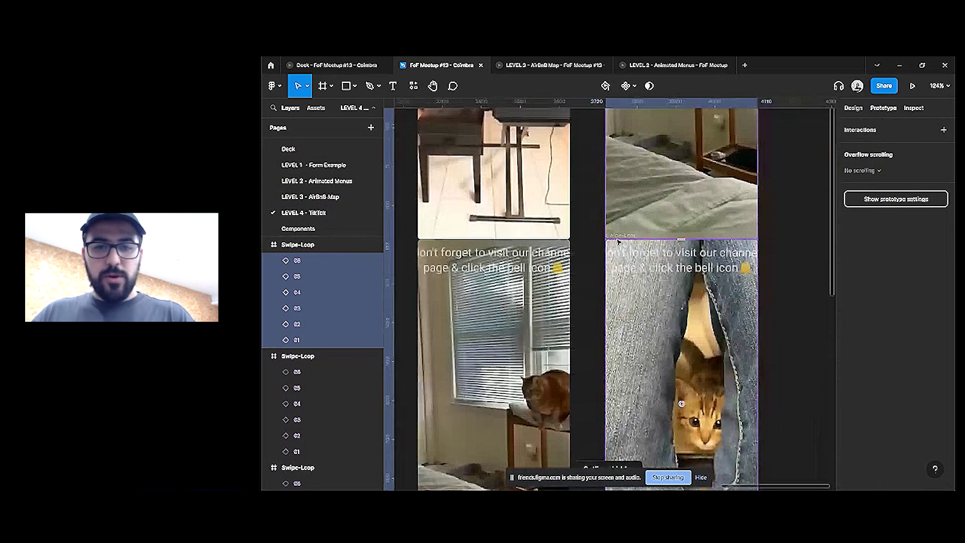
left_click(698, 274)
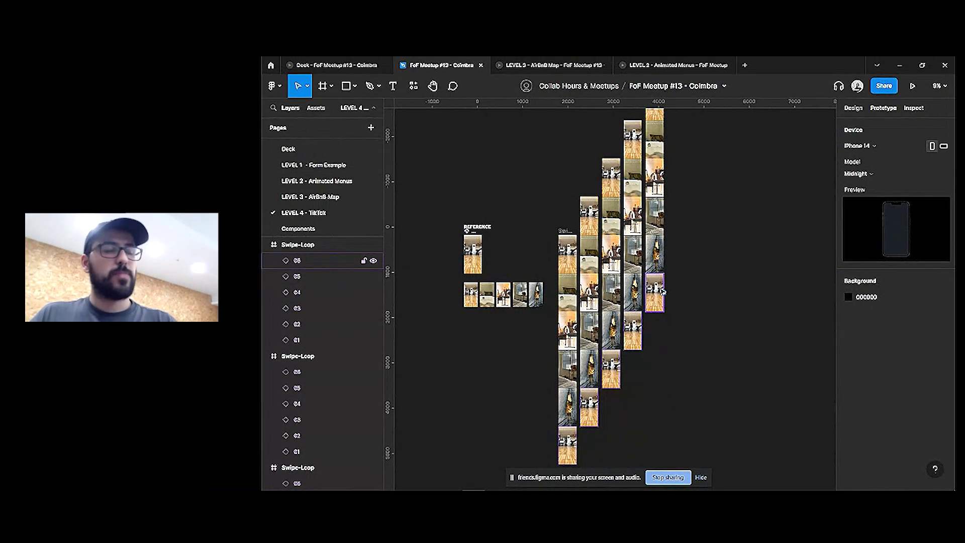
Select several Swipe-Loop frames and reduce the spacing between them
left_click(662, 291)
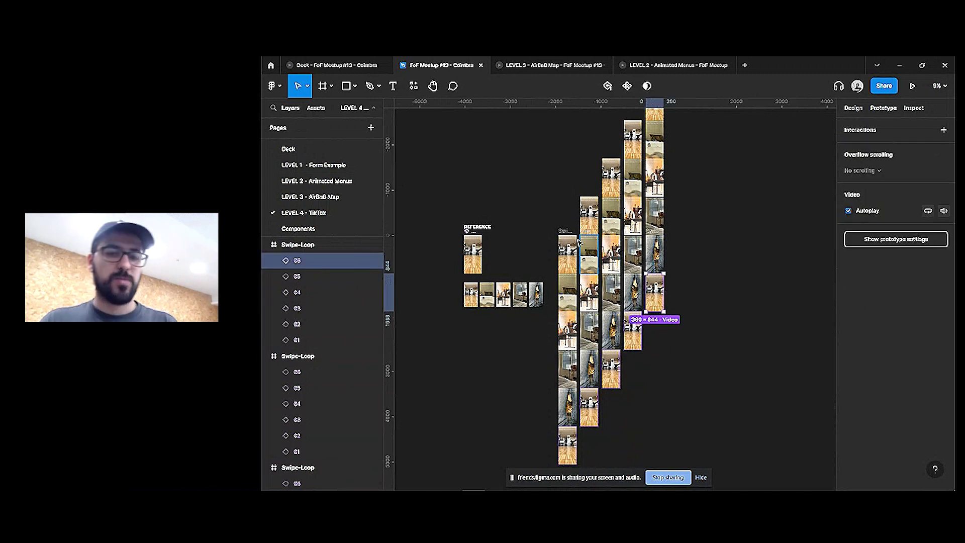
left_click(561, 242)
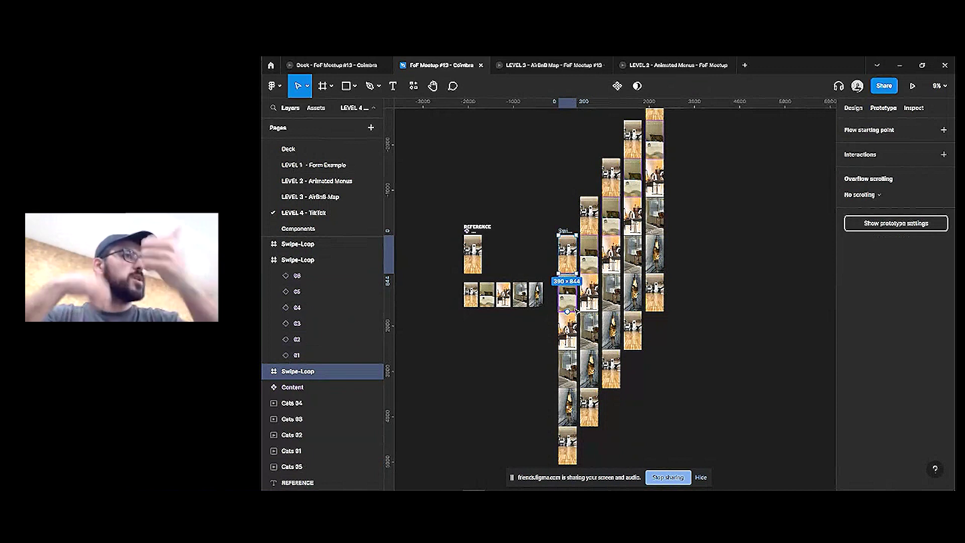
left_click_drag(695, 212, 552, 309)
scroll(603, 261, "up", 5)
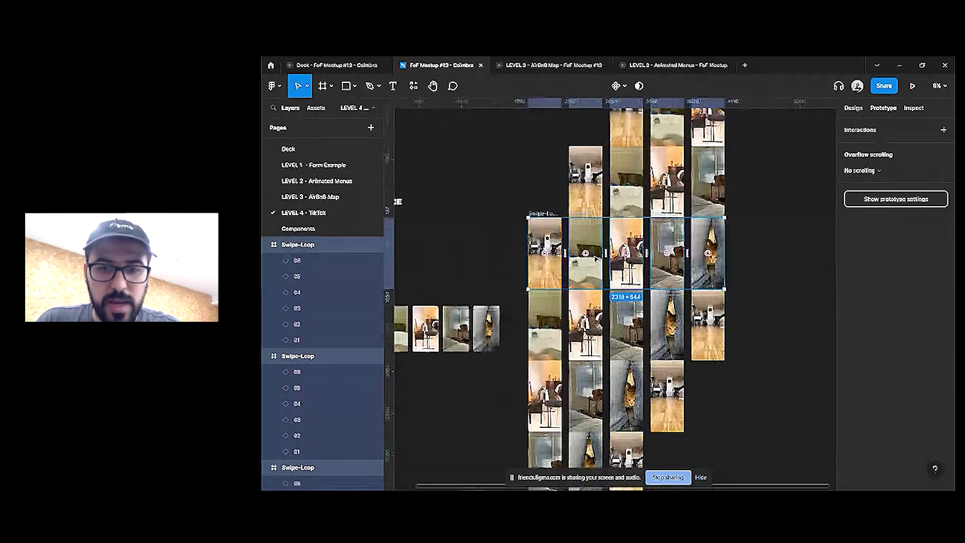
left_click_drag(639, 257, 636, 256)
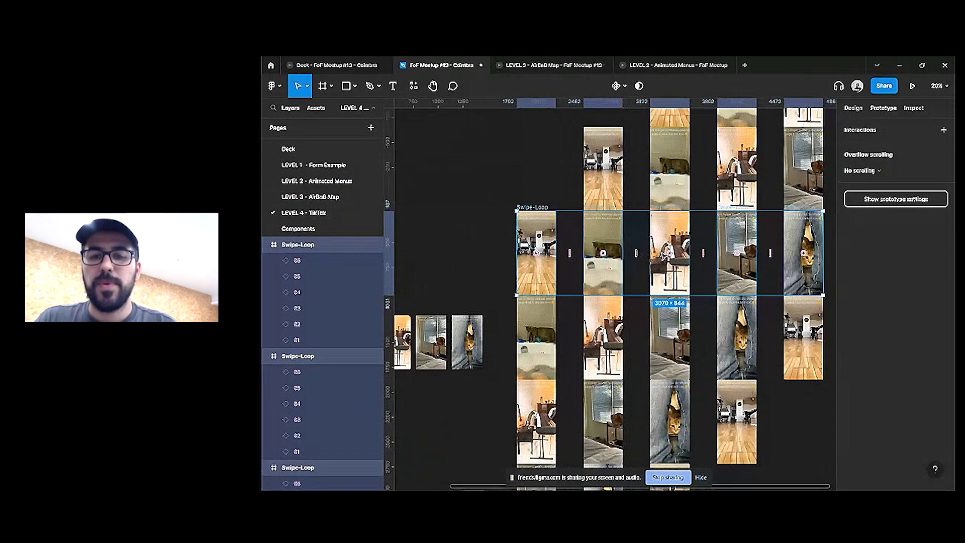
scroll(702, 236, "right", 2)
left_click(702, 236)
scroll(702, 236, "down", 2)
Select all the Swipe-Loop frames, try Clip content, then undo it
left_click(735, 236)
left_click(775, 230)
scroll(769, 221, "right", 2)
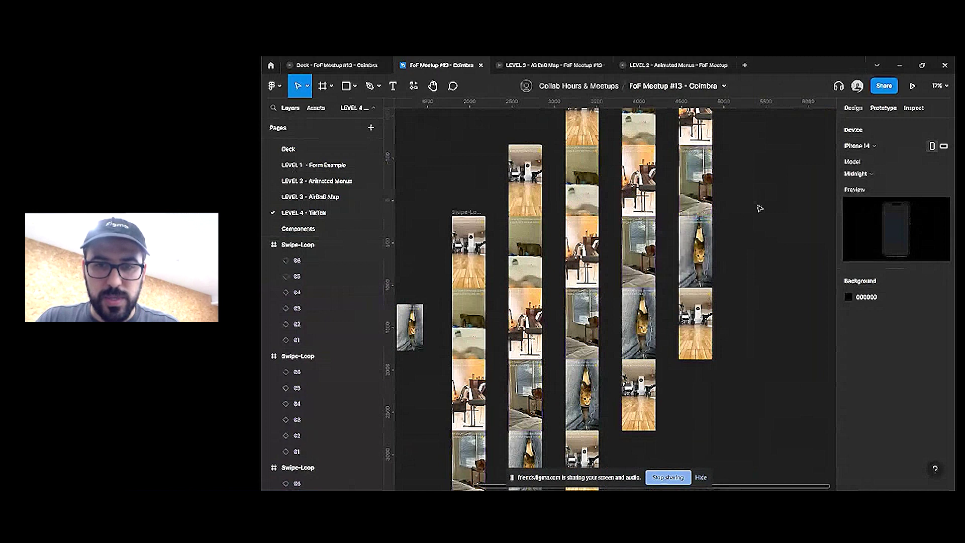
scroll(743, 231, "up", 1)
left_click_drag(754, 230, 432, 347)
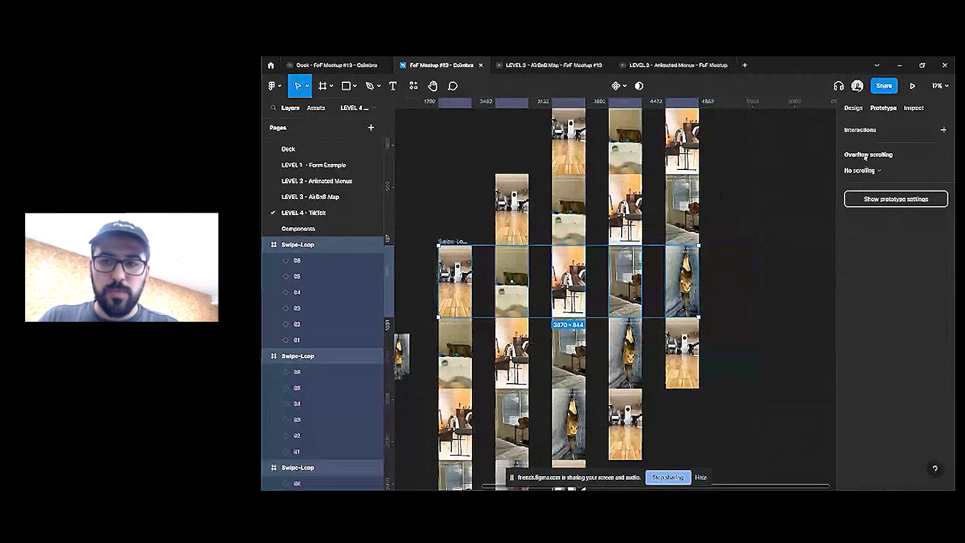
left_click(848, 214)
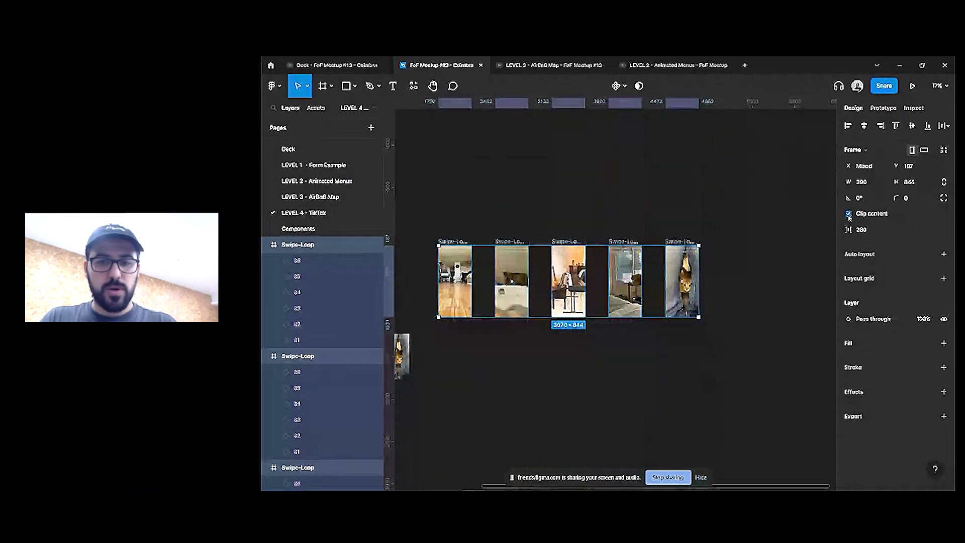
key("ctrl+z")
left_click(752, 231)
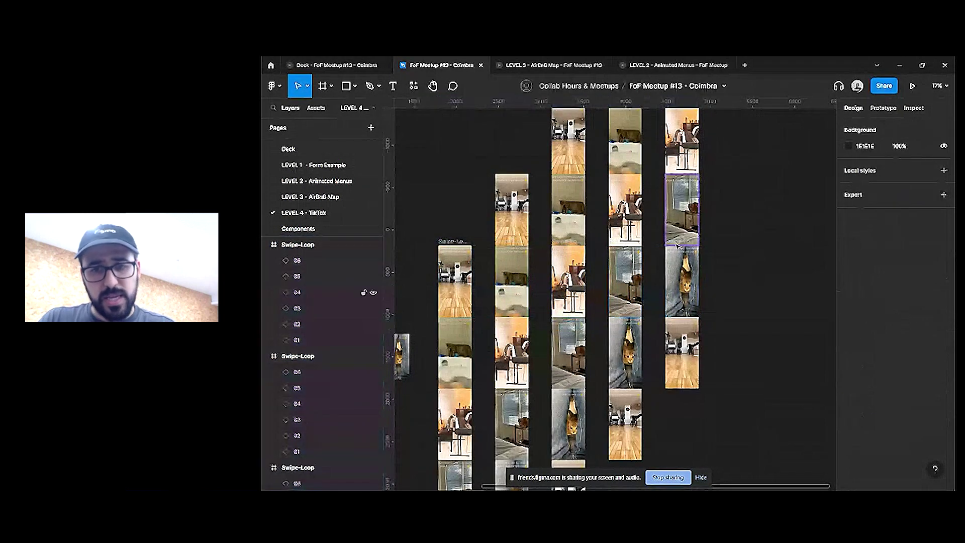
Shift one Swipe-Loop frame's six videos up one slot
left_click(741, 267)
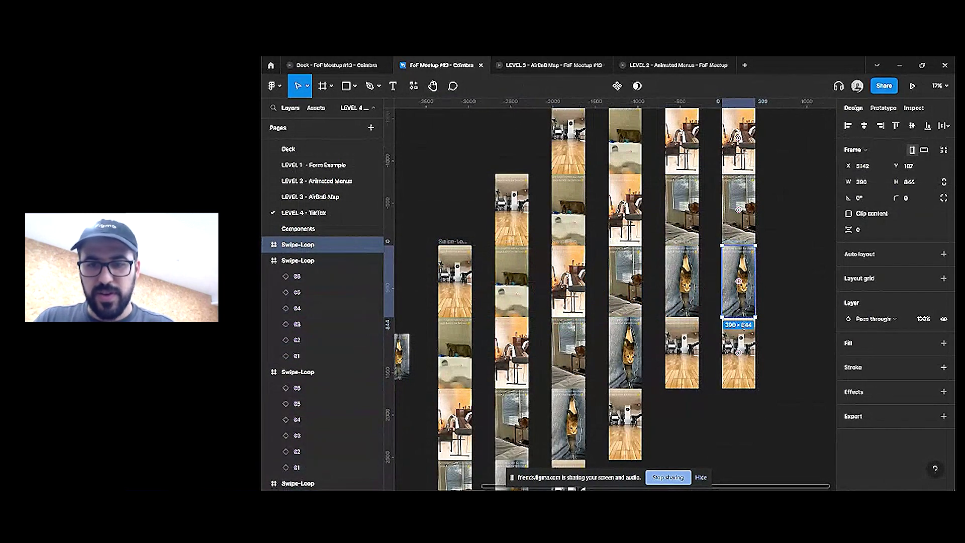
key("Return")
left_click_drag(744, 367, 741, 306)
left_click_drag(801, 226, 409, 351)
Turn on Clip content for the six frames and shrink their gap to 86
left_click(867, 214)
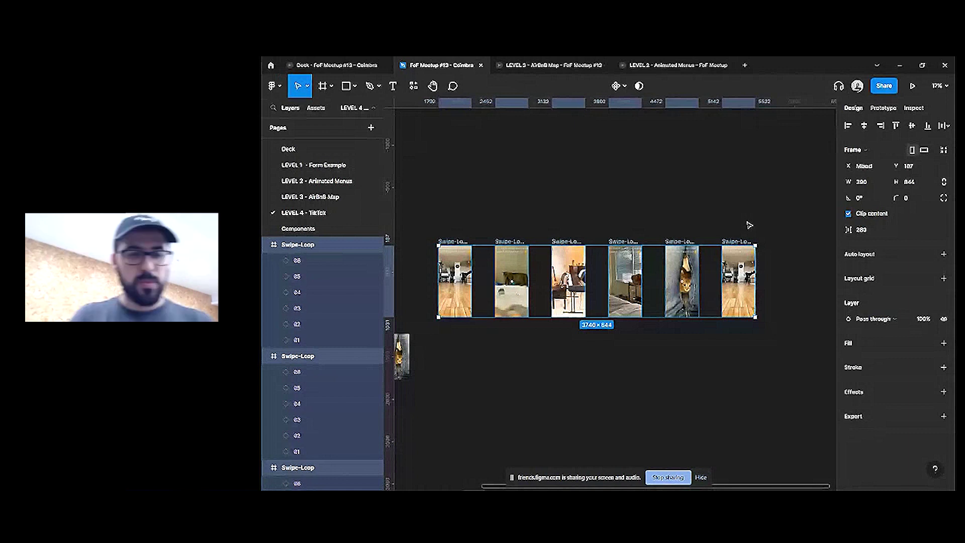
left_click_drag(710, 281, 718, 282)
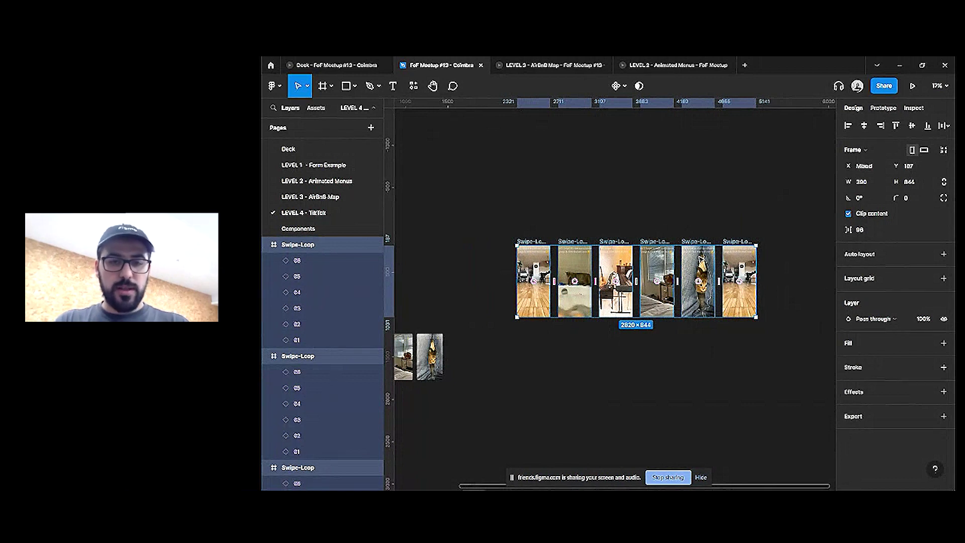
left_click(883, 107)
Link the first Swipe-Loop frame's 01 video to the second frame, continuing on to the third
scroll(533, 286, "up", 3, "ctrl")
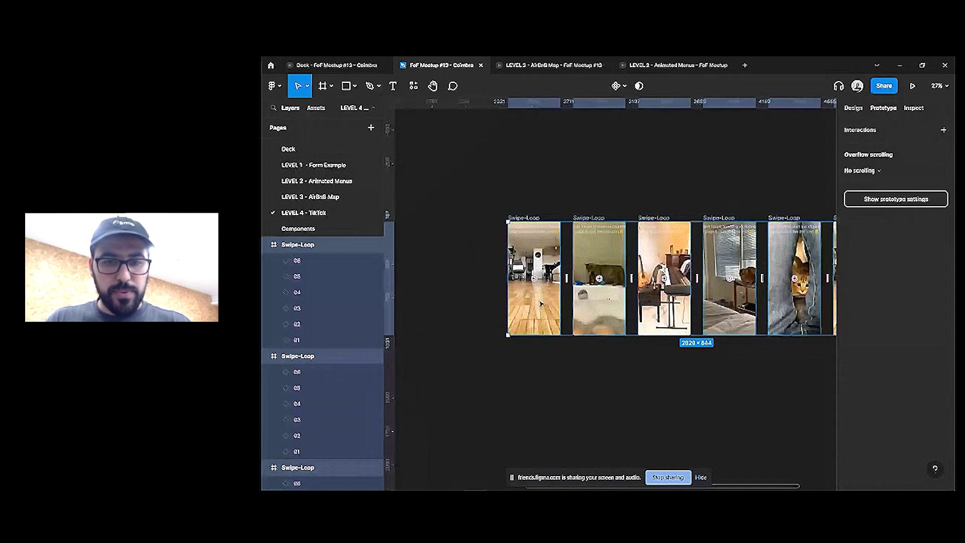
left_click(555, 288)
left_click_drag(561, 278, 729, 278)
left_click(598, 281)
left_click(663, 278)
key("Escape")
Link the third frame to the fourth and the fifth frame to the sixth
scroll(653, 352, "right", 5)
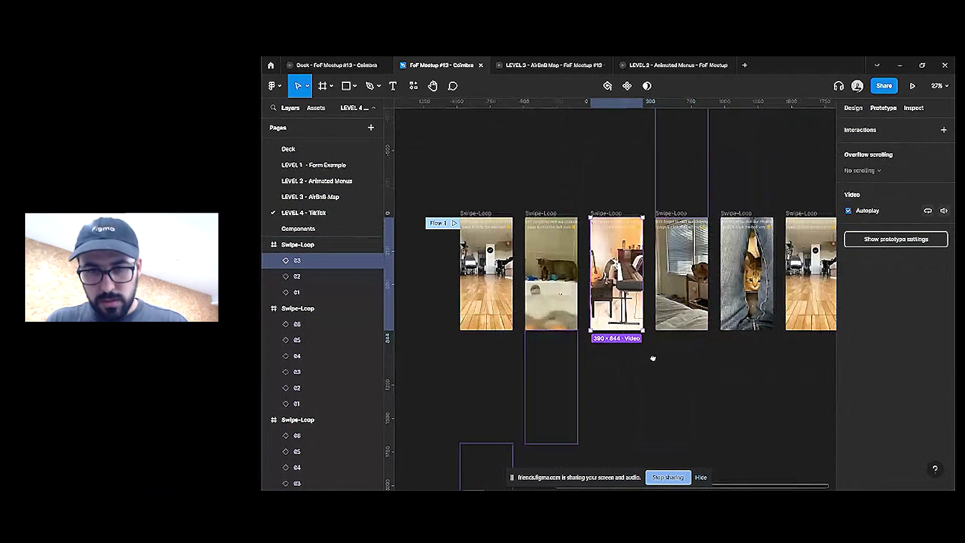
left_click_drag(603, 265, 703, 267)
left_click(664, 272)
left_click(704, 272)
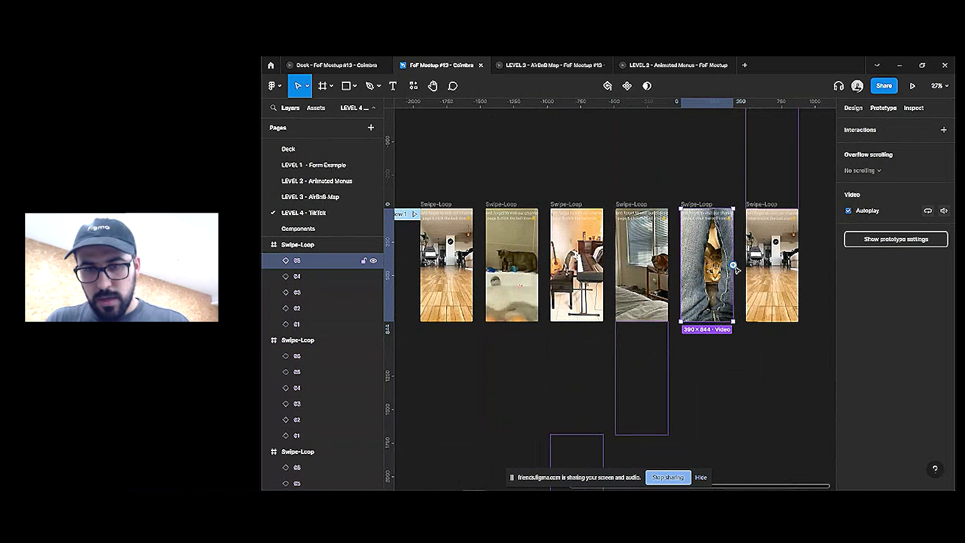
left_click_drag(773, 268, 775, 269)
left_click(603, 161)
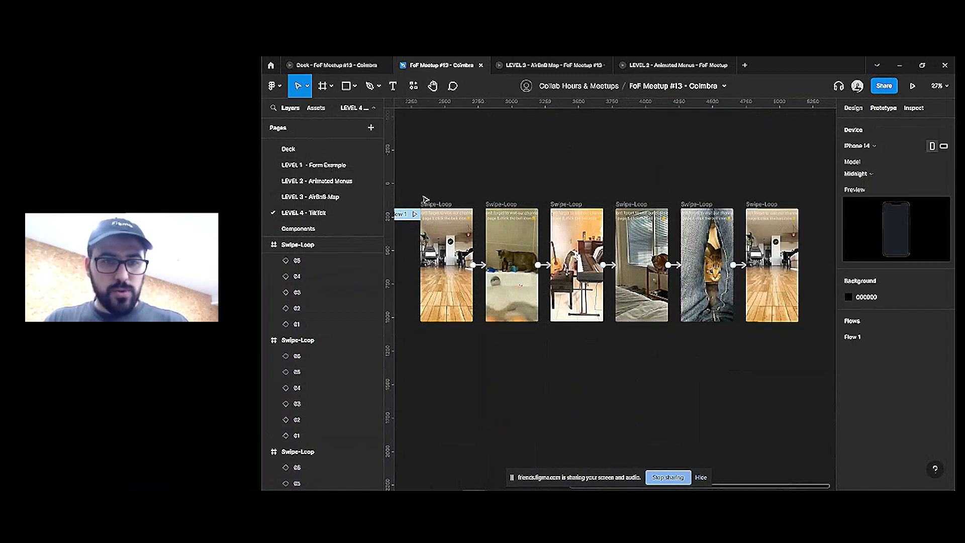
Confirm Flow 1 starts at the first Swipe-Loop frame and select all six frames
left_click(449, 261)
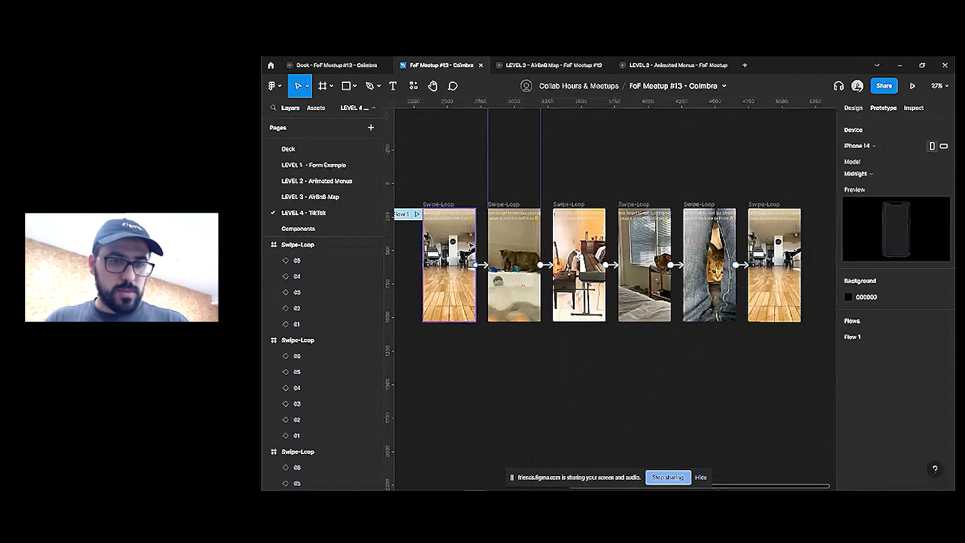
left_click(439, 204)
scroll(804, 183, "down", 1)
left_click_drag(822, 201, 447, 345)
Set the frame-to-frame video links in all six frames to trigger On drag
key("Return")
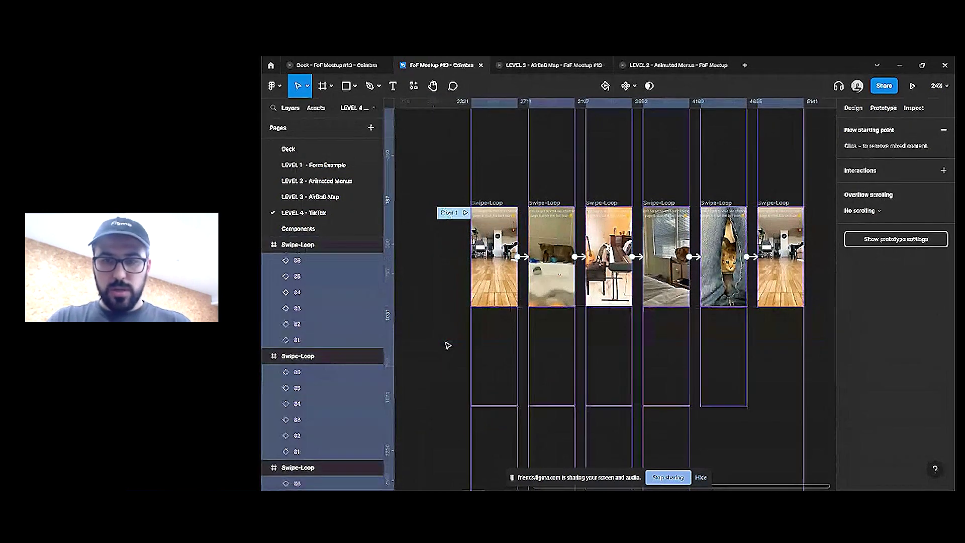
left_click(854, 145)
left_click(748, 171)
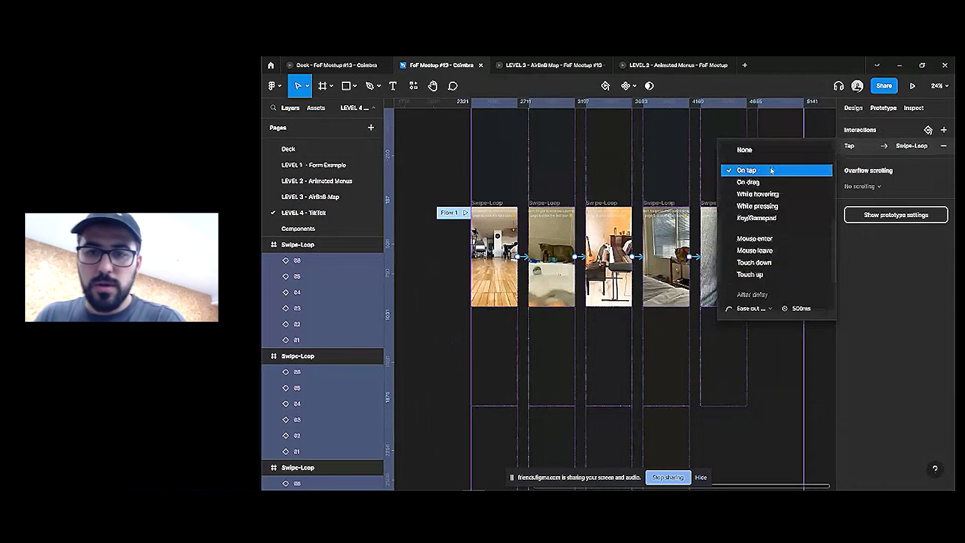
left_click(770, 182)
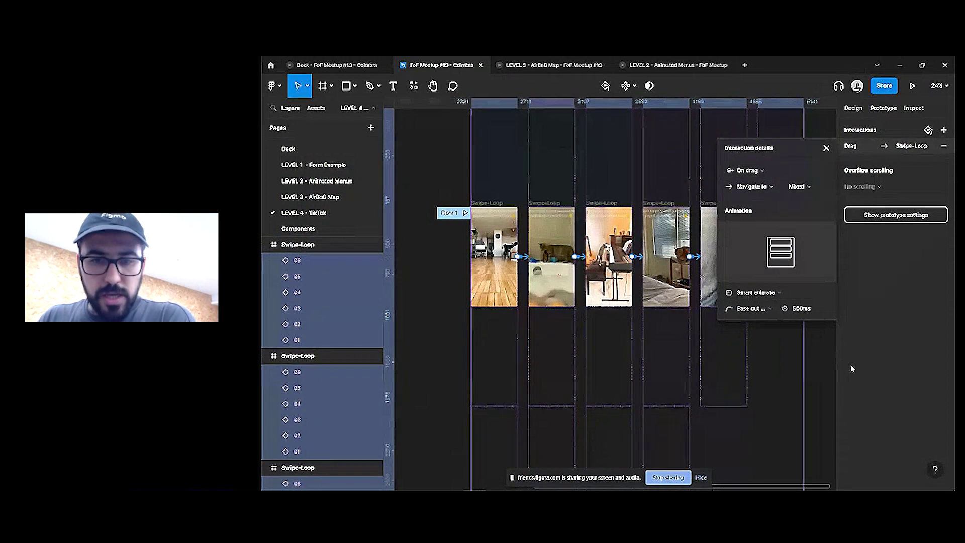
left_click(788, 372)
Link the last Swipe-Loop frame back to the first with After delay 200ms and Instant animation
left_click(776, 202)
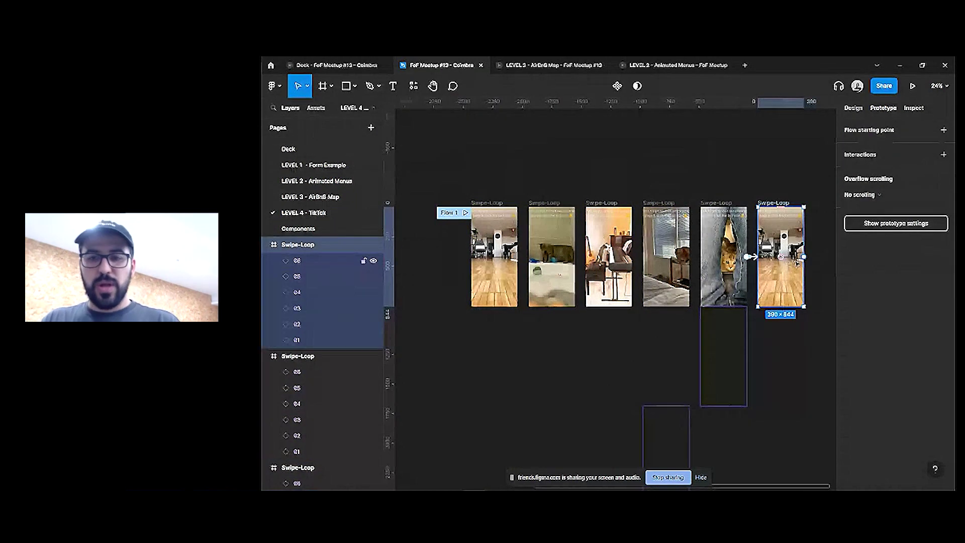
left_click_drag(749, 257, 498, 255)
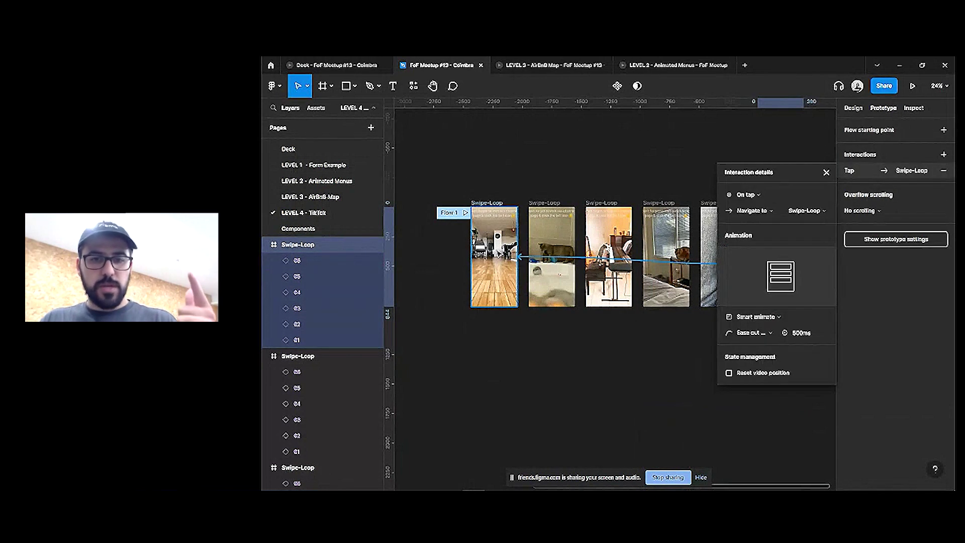
left_click(752, 197)
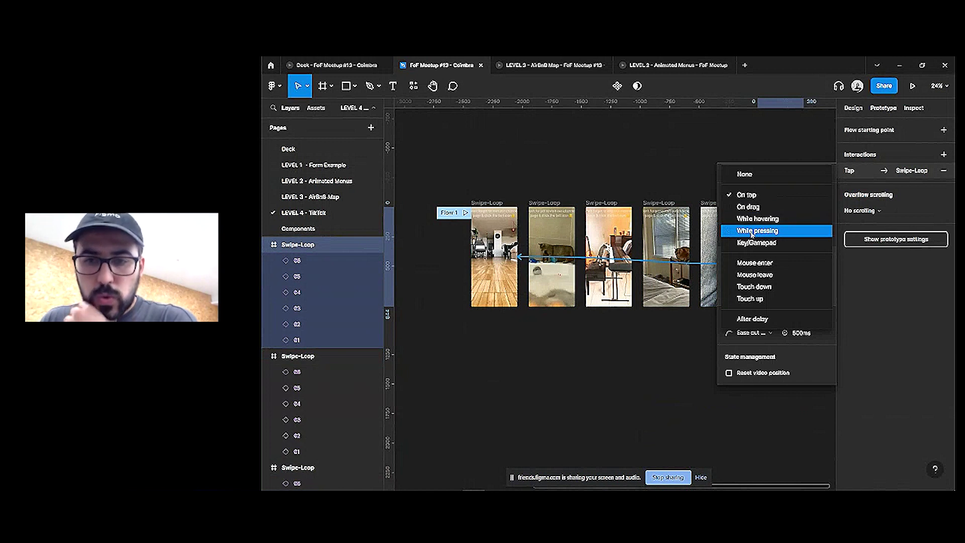
left_click(753, 319)
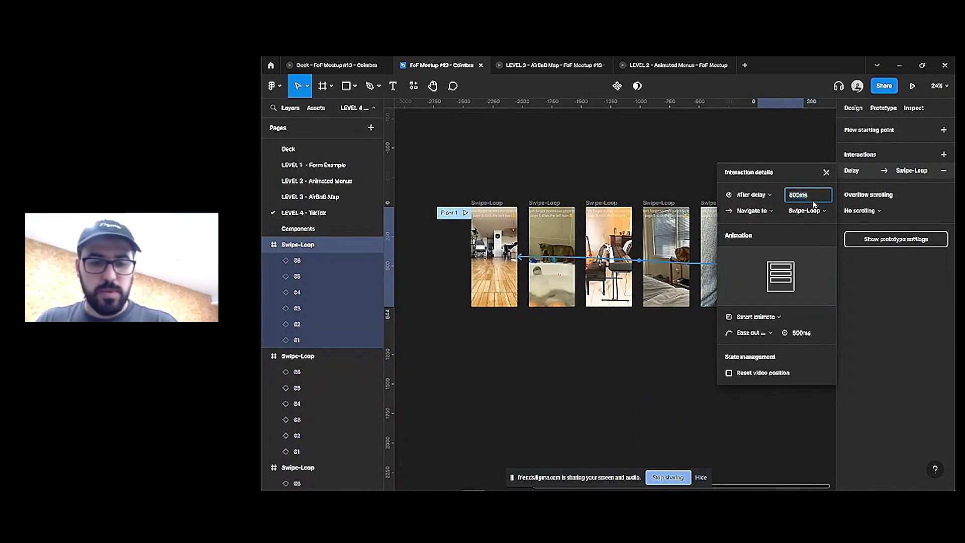
type("50")
key("BackSpace")
type("200")
key("Return")
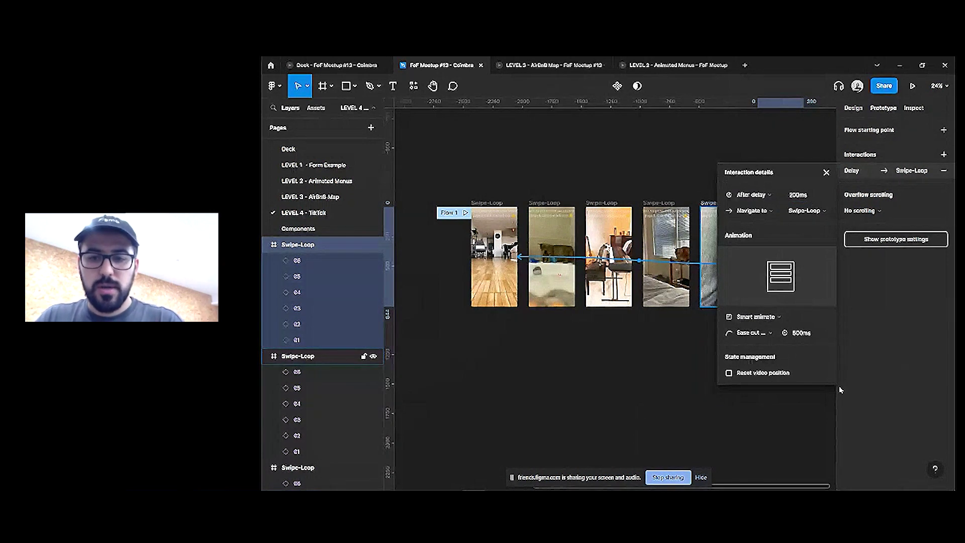
left_click(758, 317)
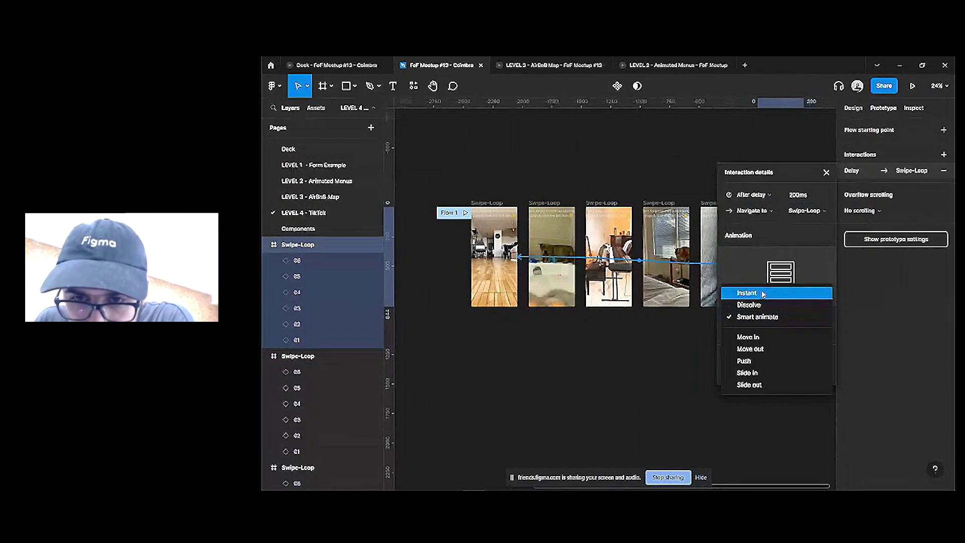
left_click(764, 294)
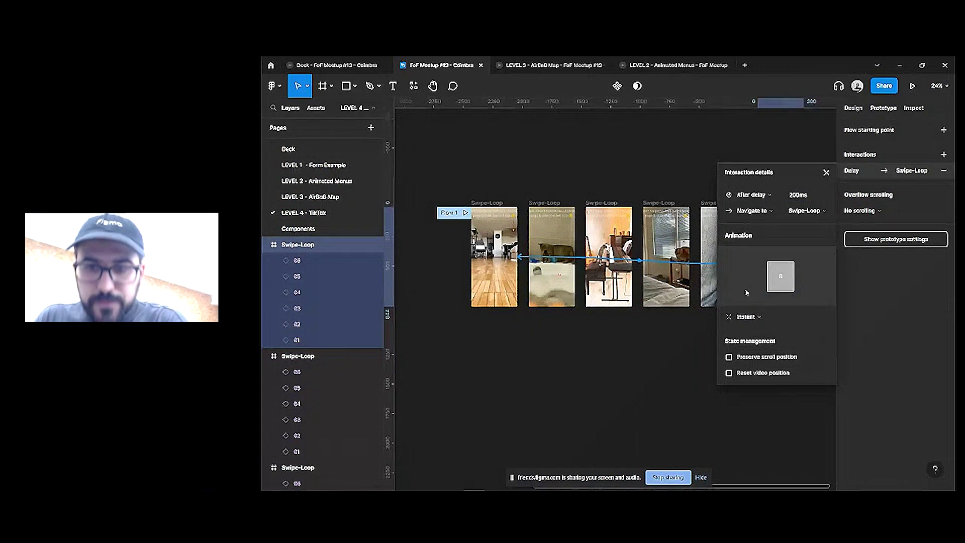
left_click(780, 256)
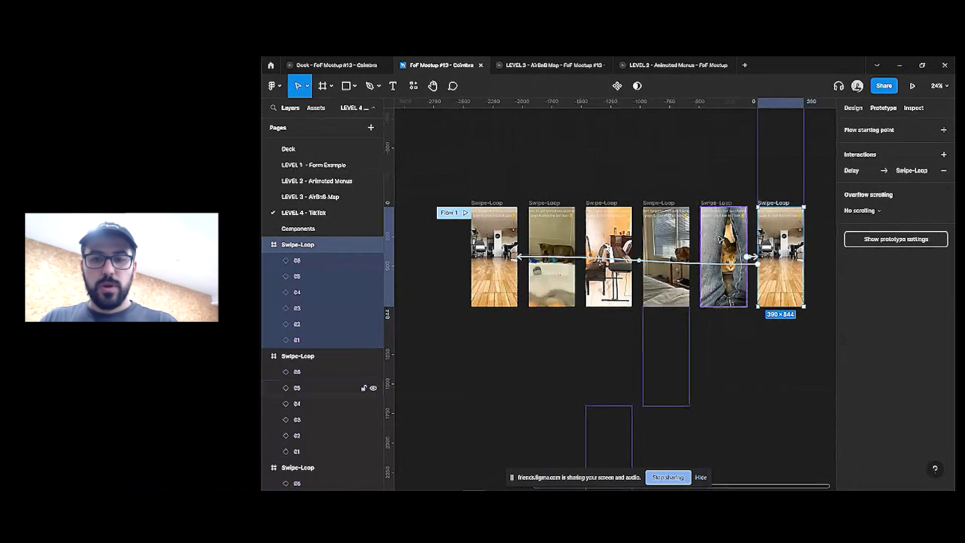
Reselect the row of six Swipe-Loop frames and pick out the 06 video
left_click(723, 256)
key("ctrl+a")
left_click(803, 216)
scroll(654, 237, "down", 5)
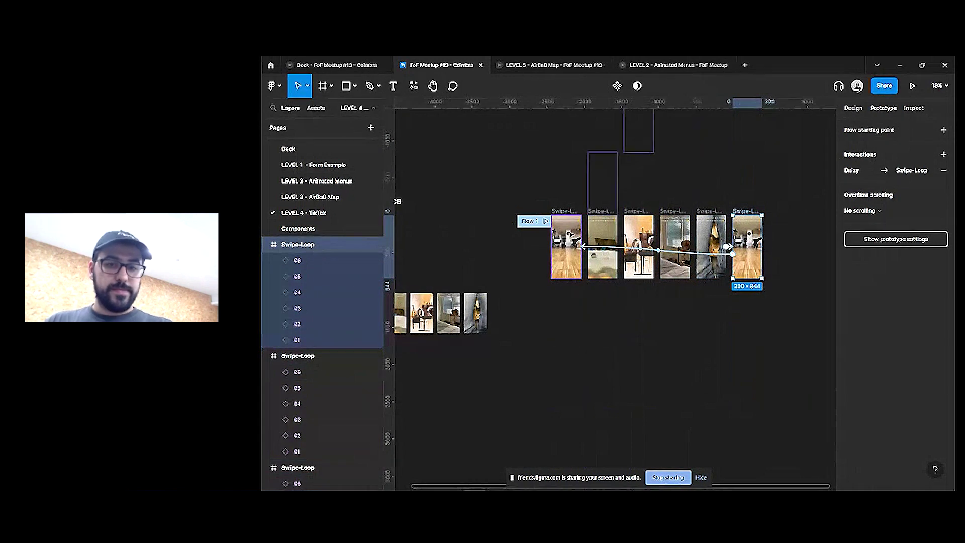
left_click(566, 246)
left_click_drag(824, 249, 600, 242)
left_click(674, 178)
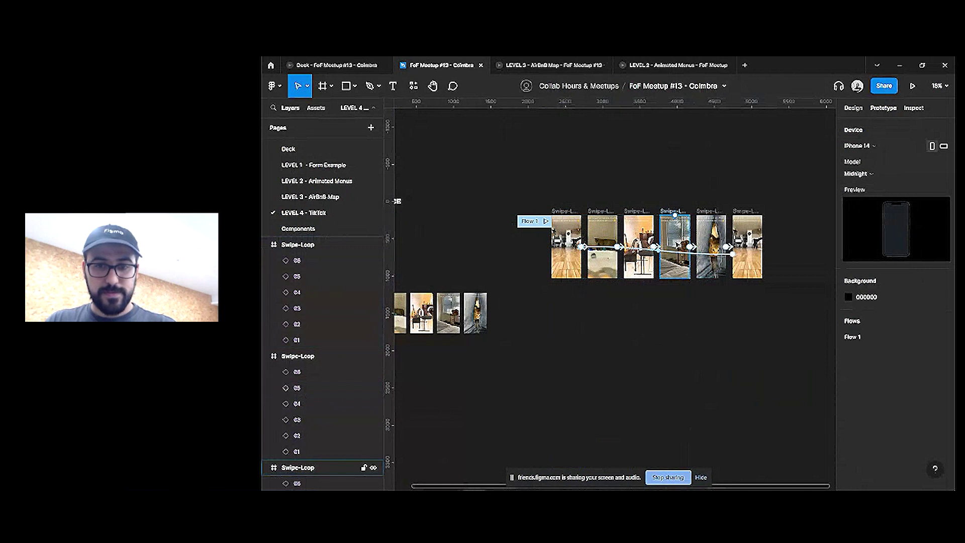
left_click_drag(782, 207, 541, 312)
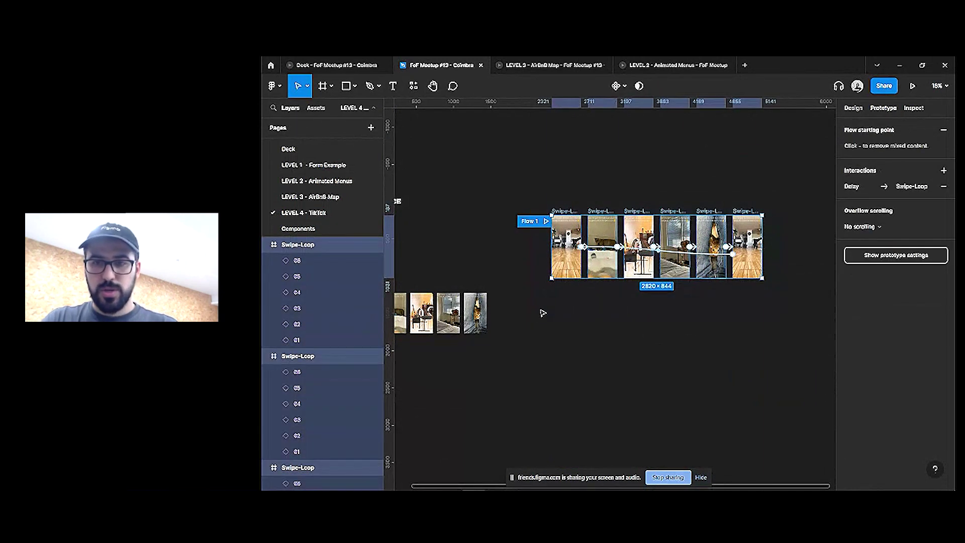
left_click(747, 216)
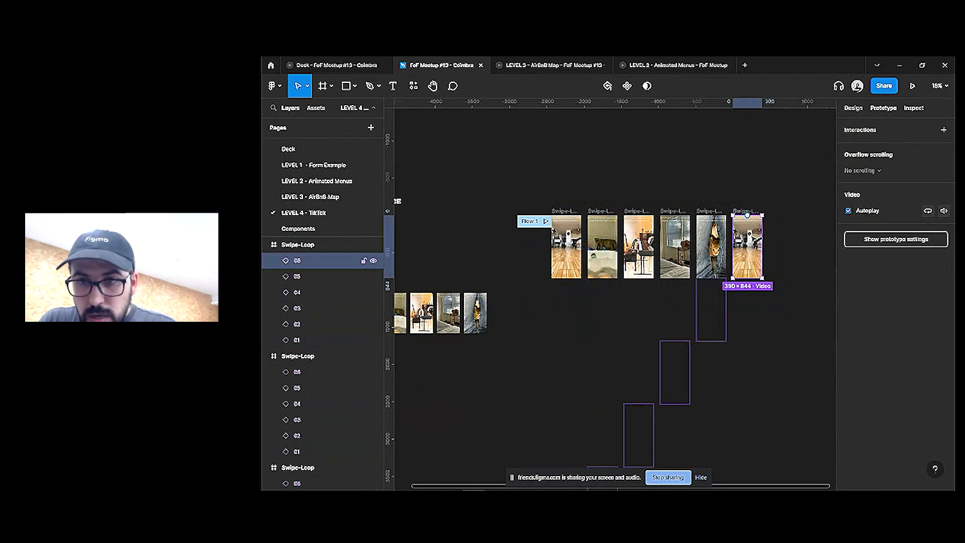
Check the six videos, the Content reference video and several Swipe-Loop frames by selecting them
key("ctrl+a")
left_click(398, 201)
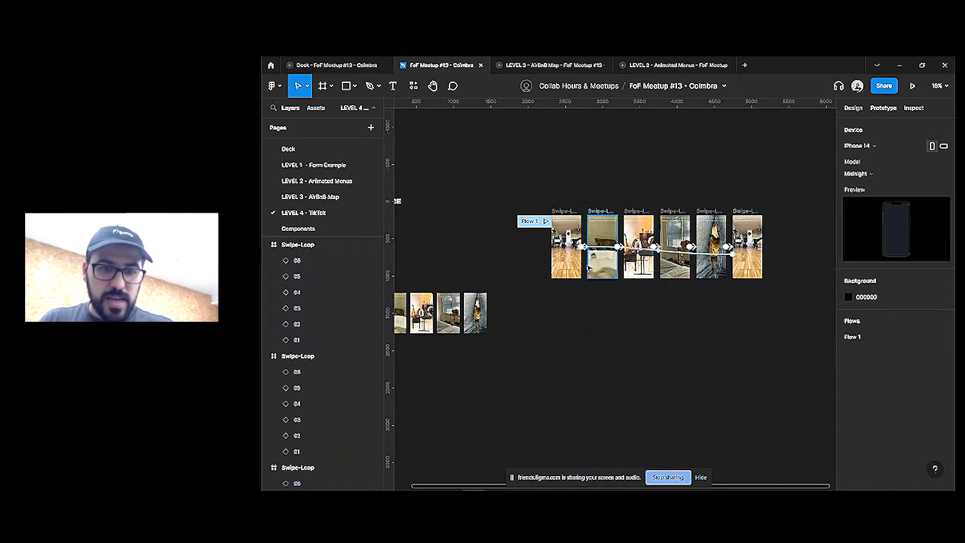
scroll(639, 308, "left", 5)
left_click(506, 214)
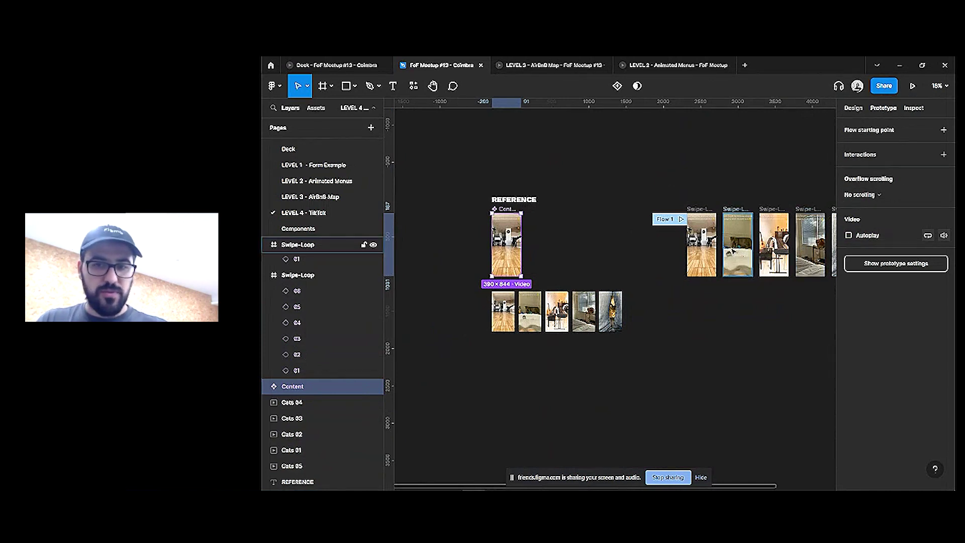
left_click(702, 251)
left_click(749, 271)
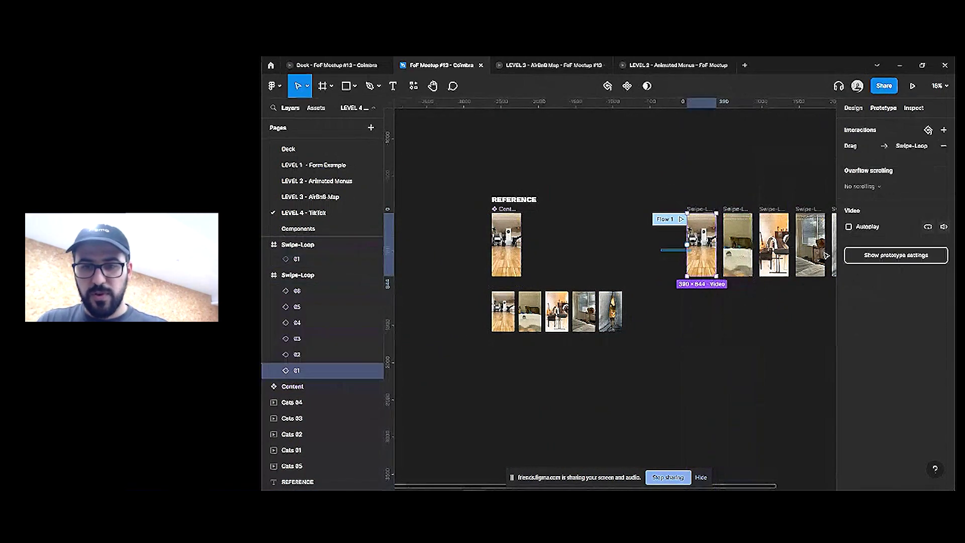
scroll(729, 301, "right", 6)
left_click(623, 290)
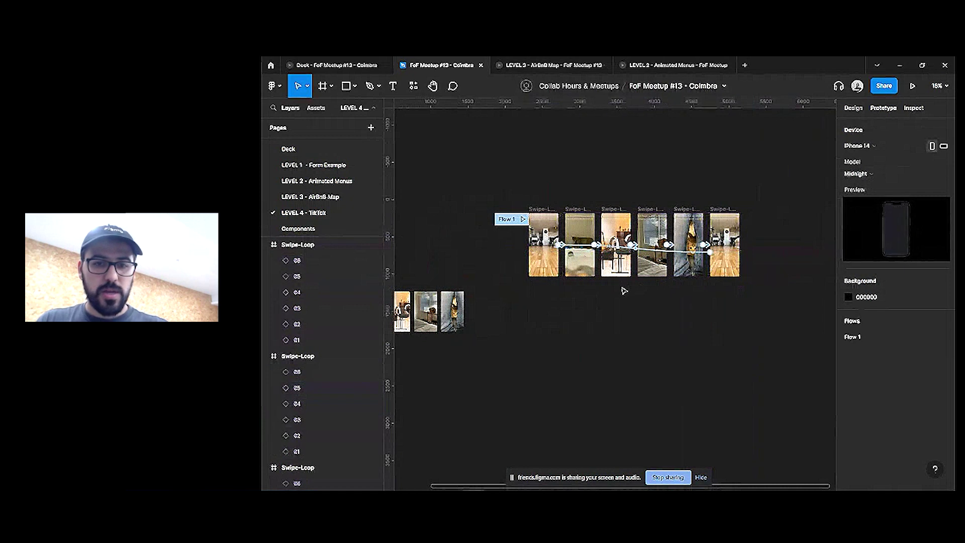
left_click(545, 264)
left_click(580, 252, "shift")
left_click(616, 251, "shift")
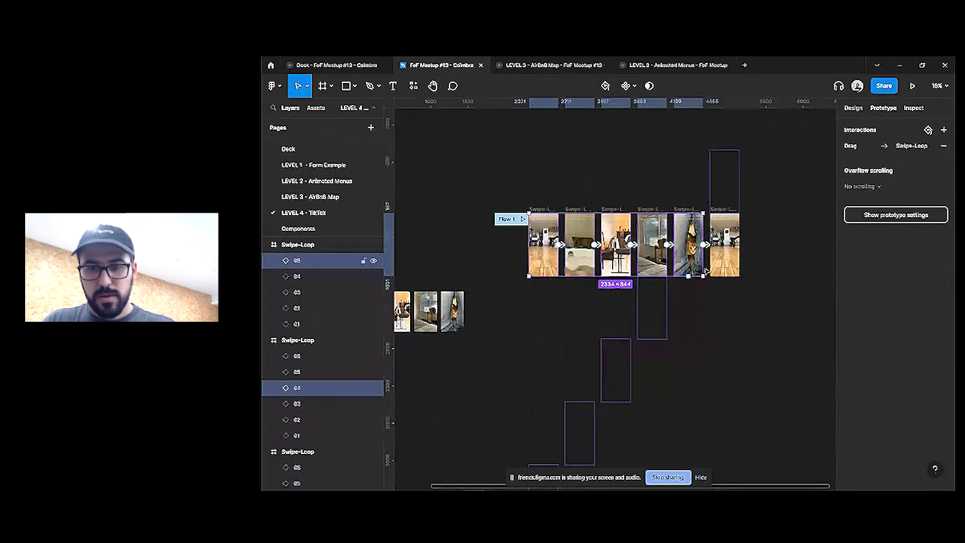
key("Escape")
Copy the 01 cat video into the other five Swipe-Loop frames with Ctrl+D, then present Flow 1
left_click(551, 261)
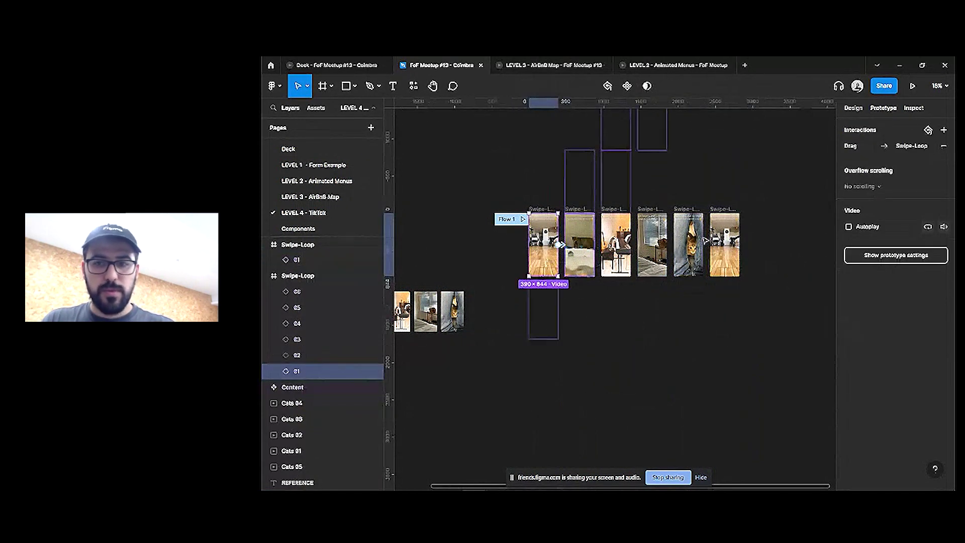
left_click_drag(561, 245, 595, 244)
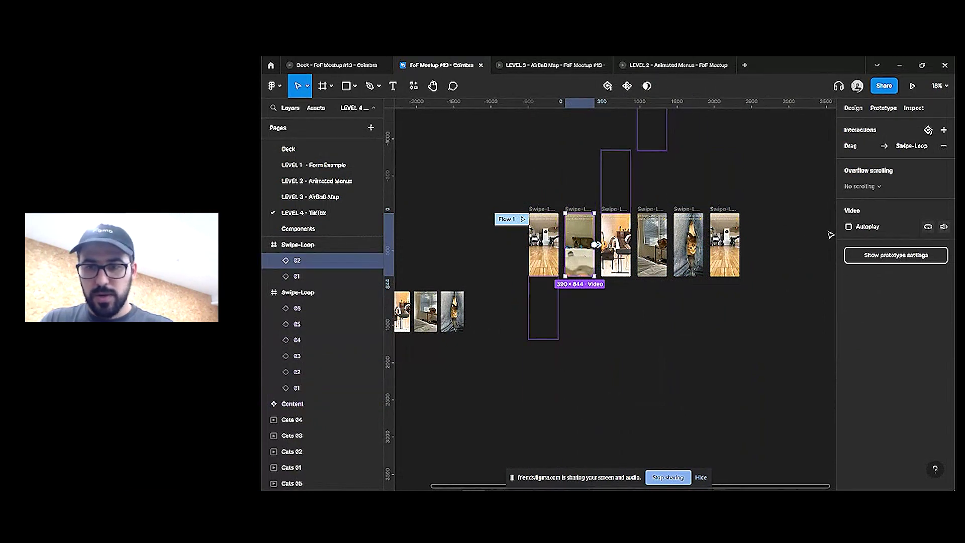
key("ctrl+d")
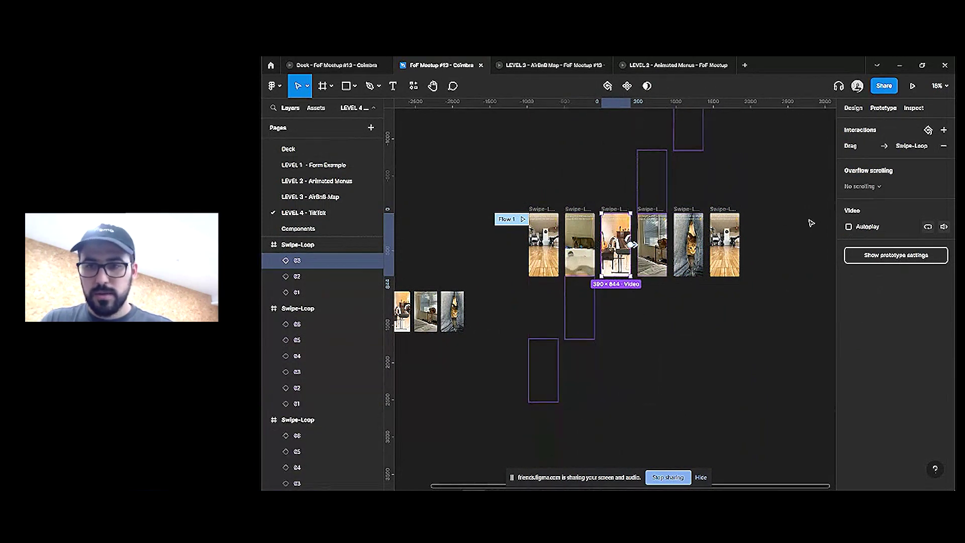
key("ctrl+d")
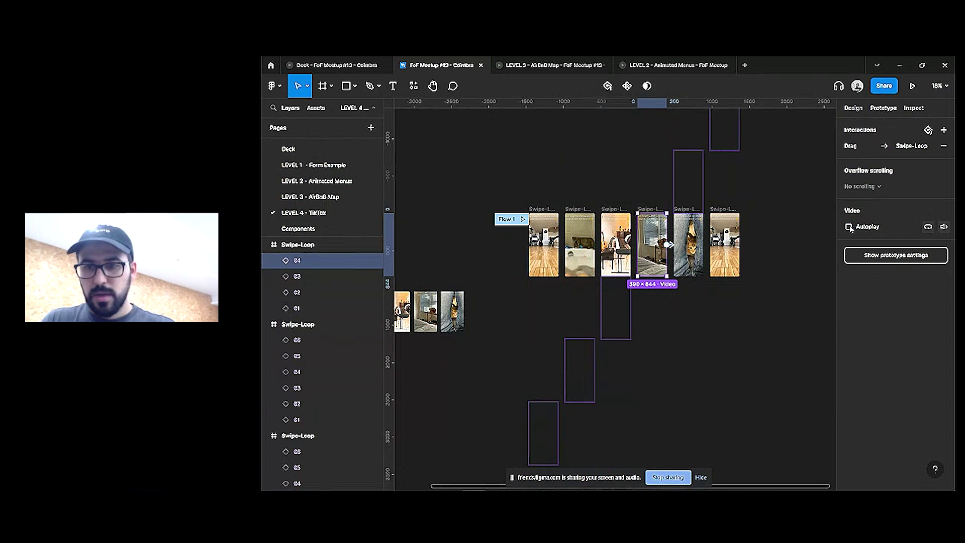
key("ctrl+d")
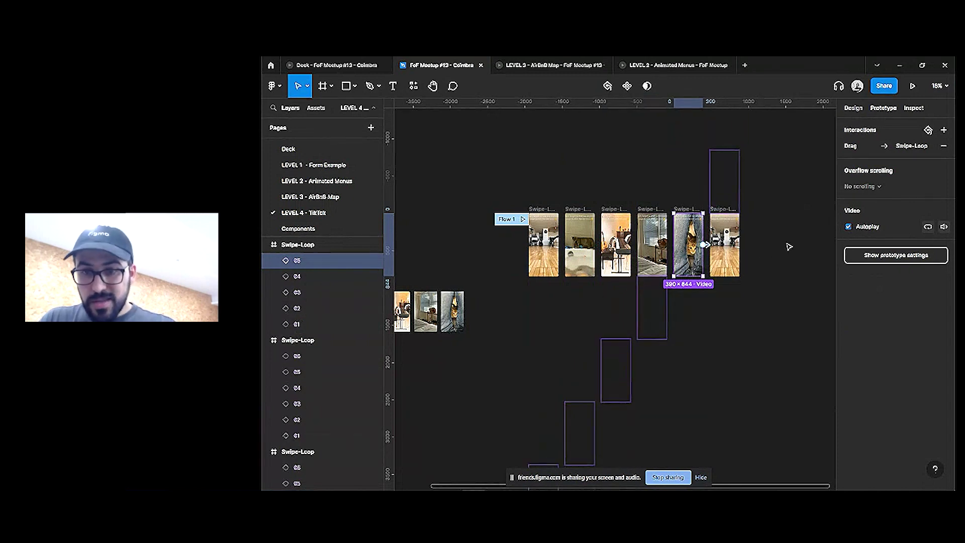
key("ctrl+d")
left_click(506, 219)
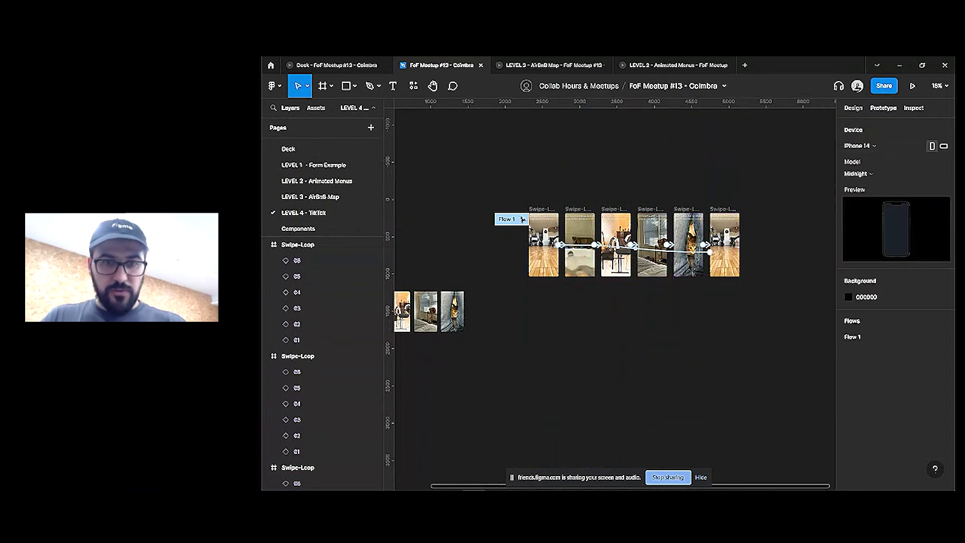
left_click(523, 219)
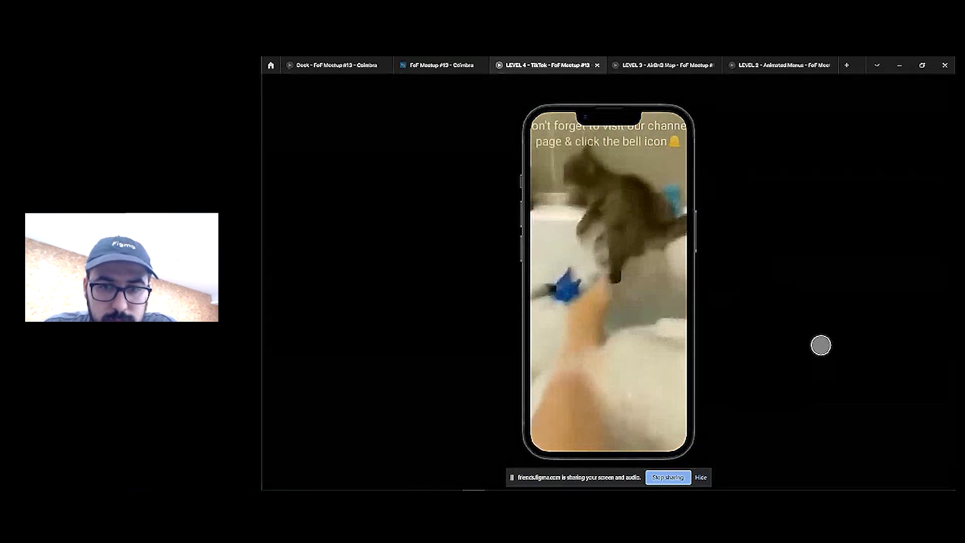
Swipe from the bathtub cat through piano, window, jeans-kitten and living-room clips, then return to the design file
left_click_drag(630, 395, 629, 215)
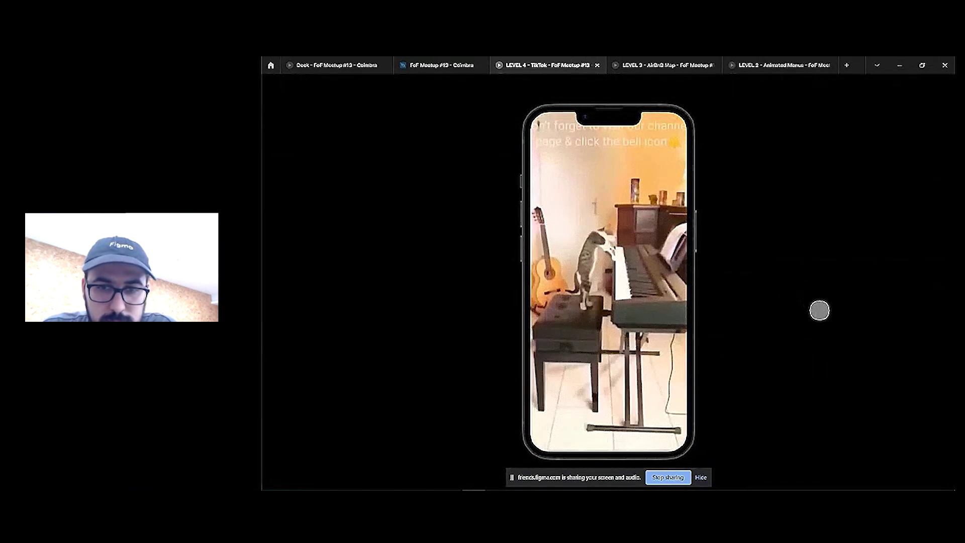
left_click_drag(648, 382, 695, 233)
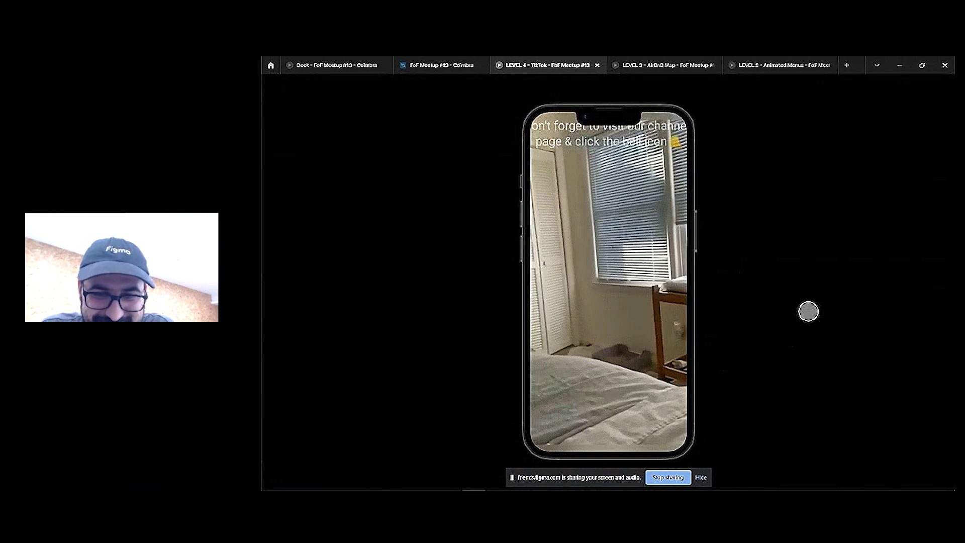
left_click_drag(578, 397, 583, 221)
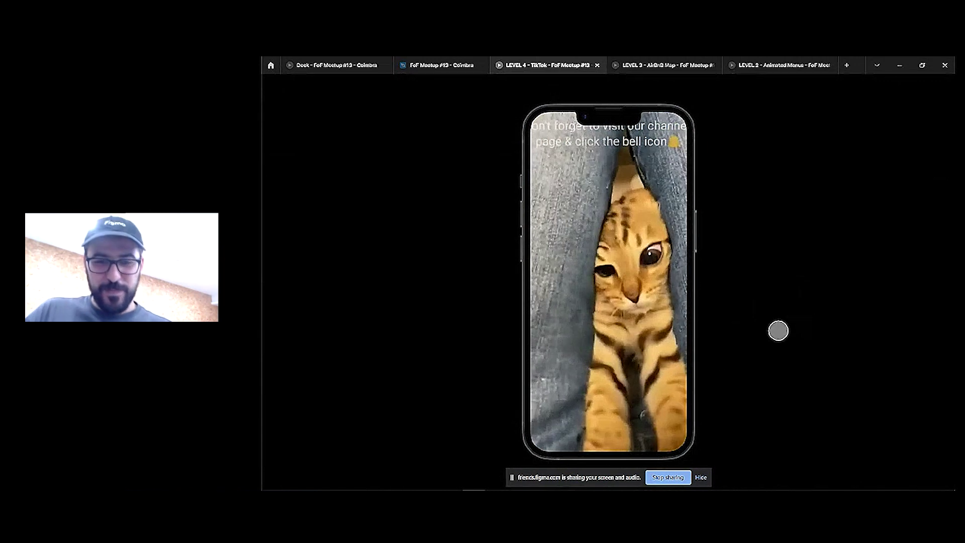
left_click_drag(653, 349, 653, 190)
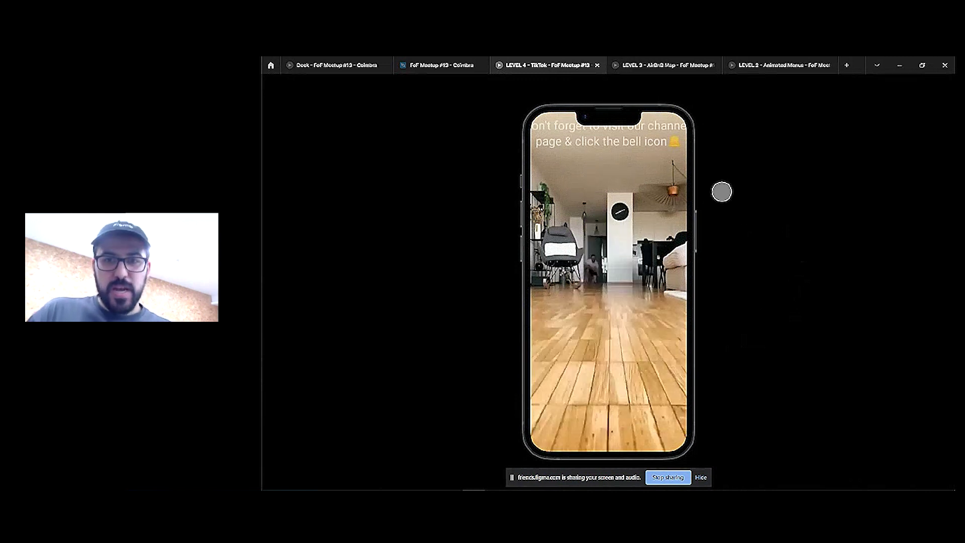
left_click(439, 63)
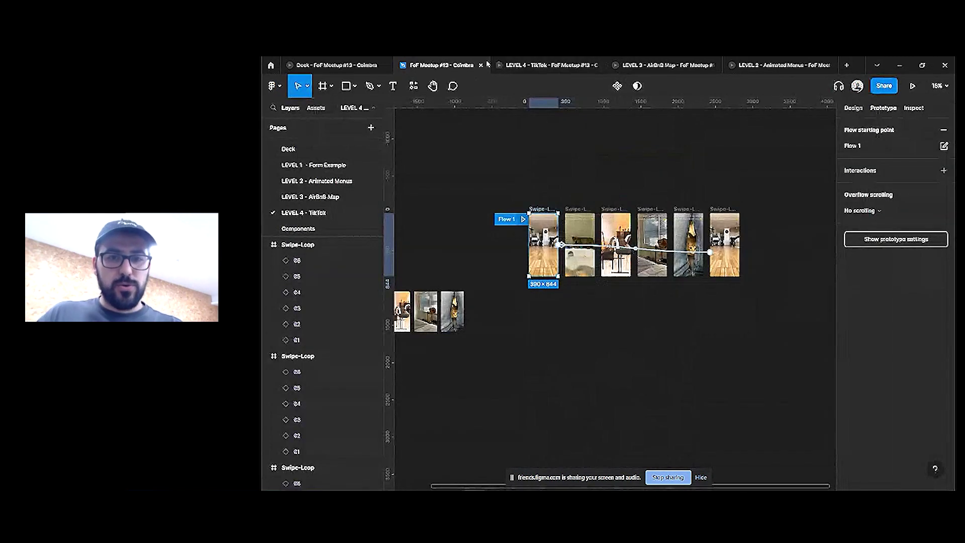
Close the TikTok prototype preview and pan to the REFERENCE frame's Content video
left_click(553, 65)
left_click(598, 65)
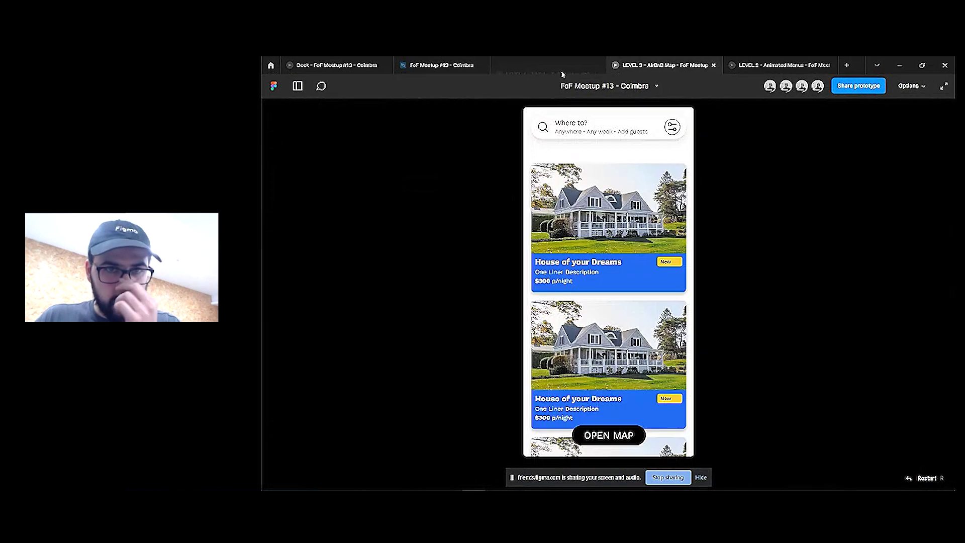
left_click(451, 69)
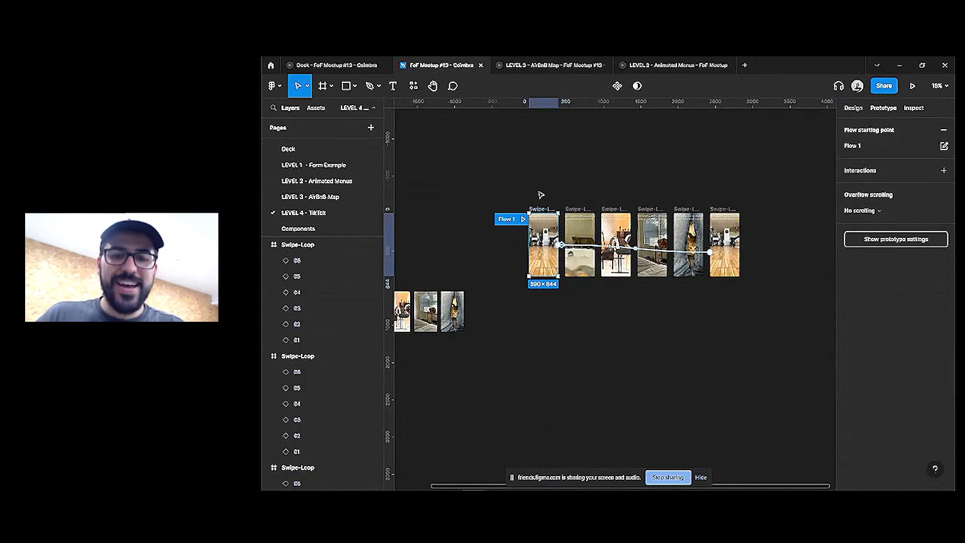
left_click_drag(484, 223, 709, 226)
left_click(572, 246)
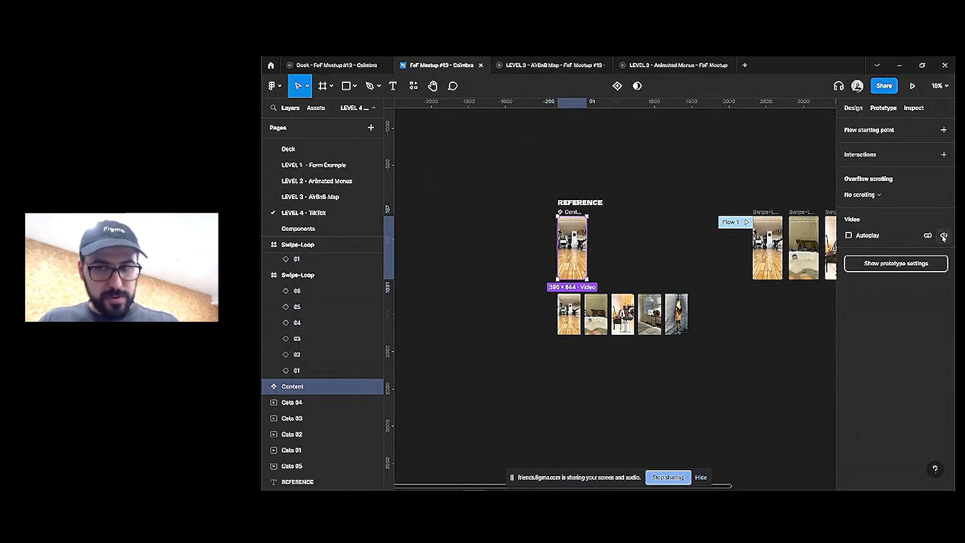
Pan across the linked Swipe-Loop frames and back toward the REFERENCE area
scroll(700, 254, "right", 5)
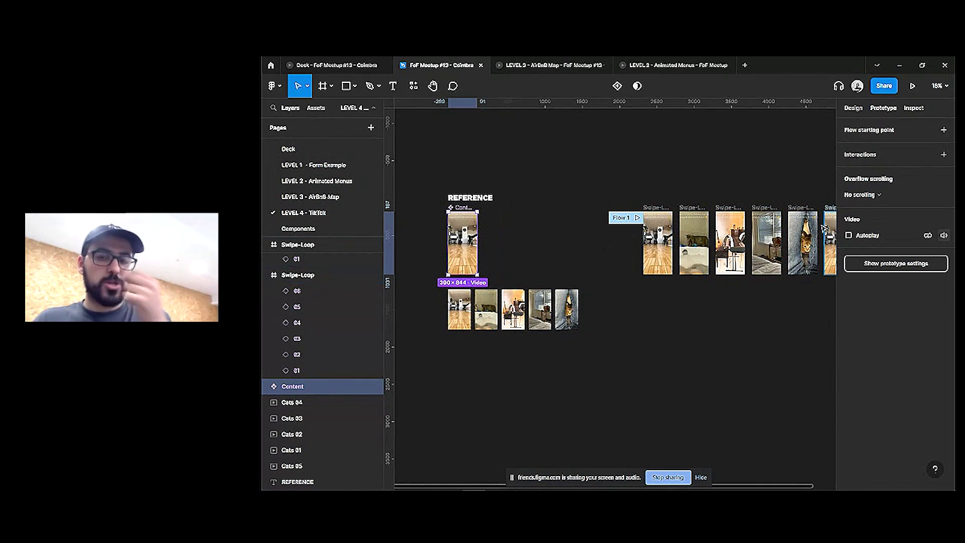
left_click(785, 188)
left_click_drag(793, 173, 679, 161)
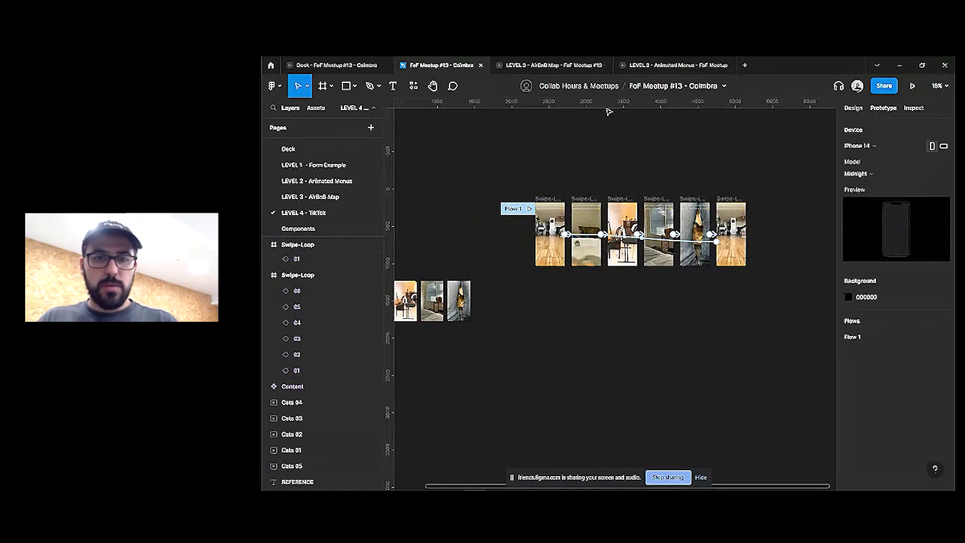
scroll(614, 179, "left", 3)
scroll(615, 180, "up", 1)
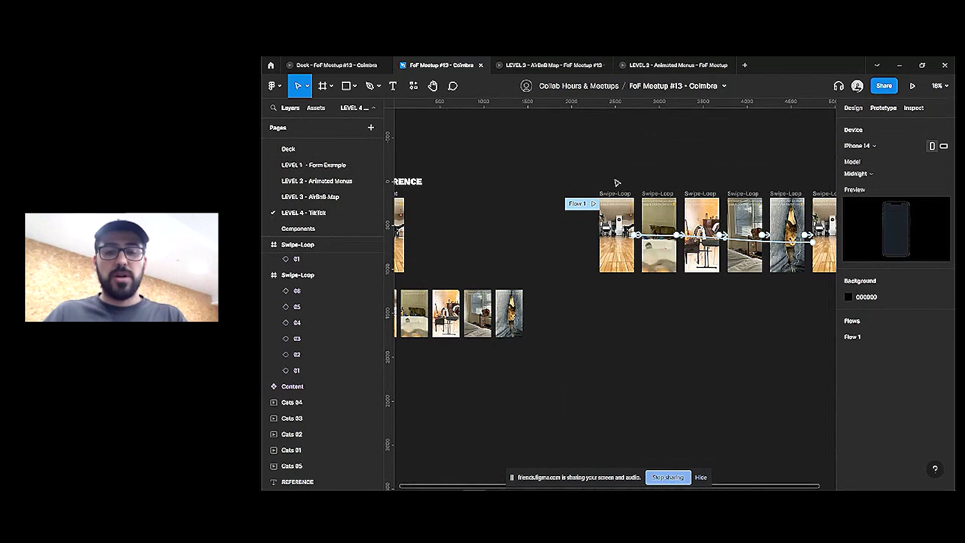
scroll(528, 157, "left", 3)
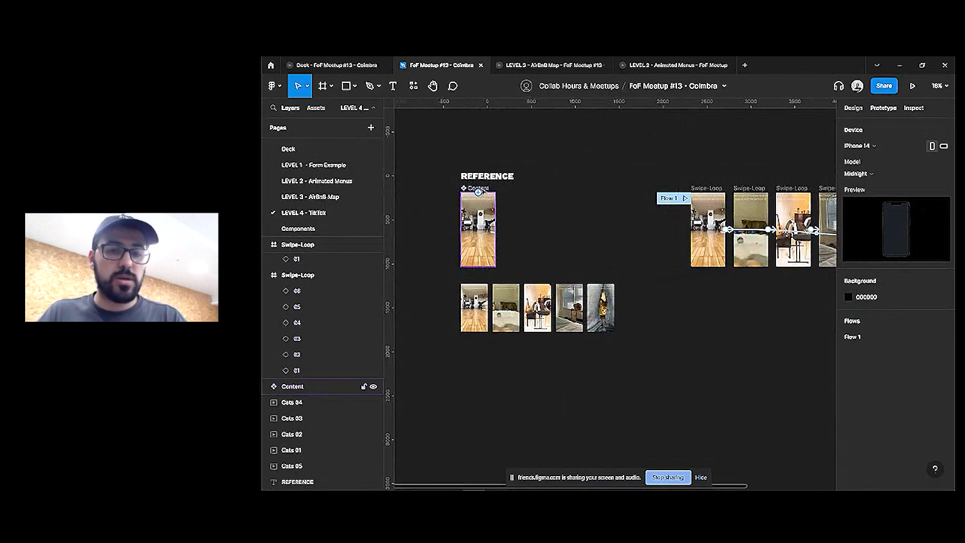
Alt-drag a copy of the Content frame to its right and detach it into a plain frame
left_click_drag(488, 190, 529, 188)
key("ctrl+alt+b")
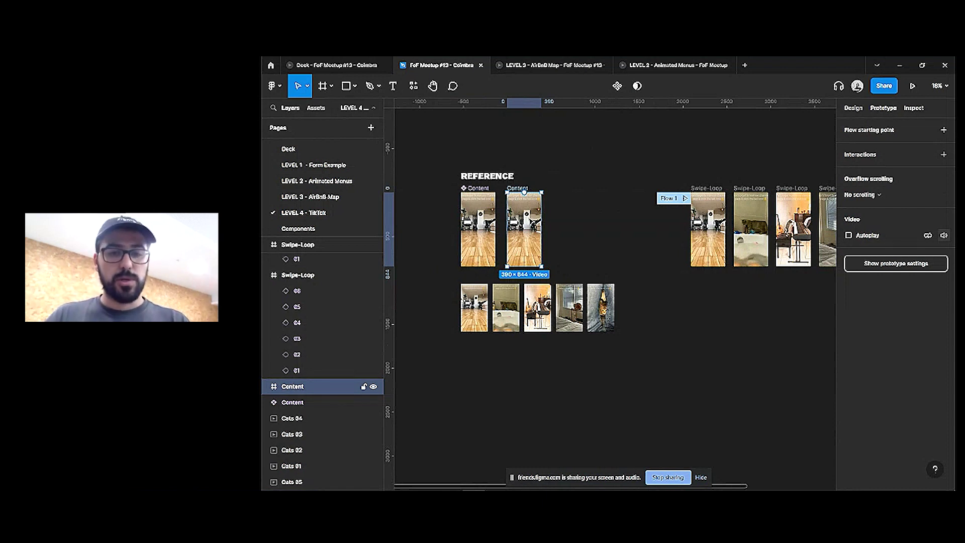
key("Delete")
key("ctrl+z")
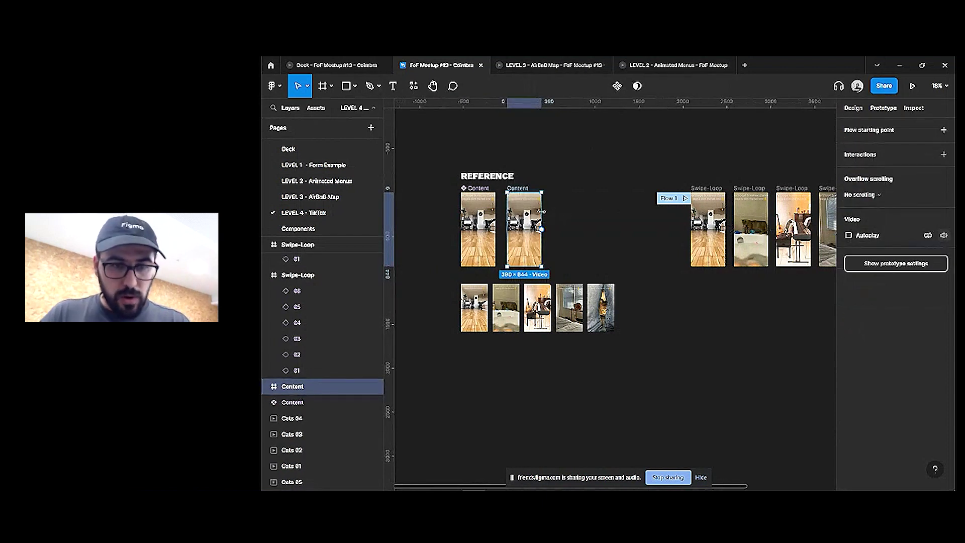
Replace the copy's video fill with a solid black 000000 fill and reselect the new frame
left_click(853, 108)
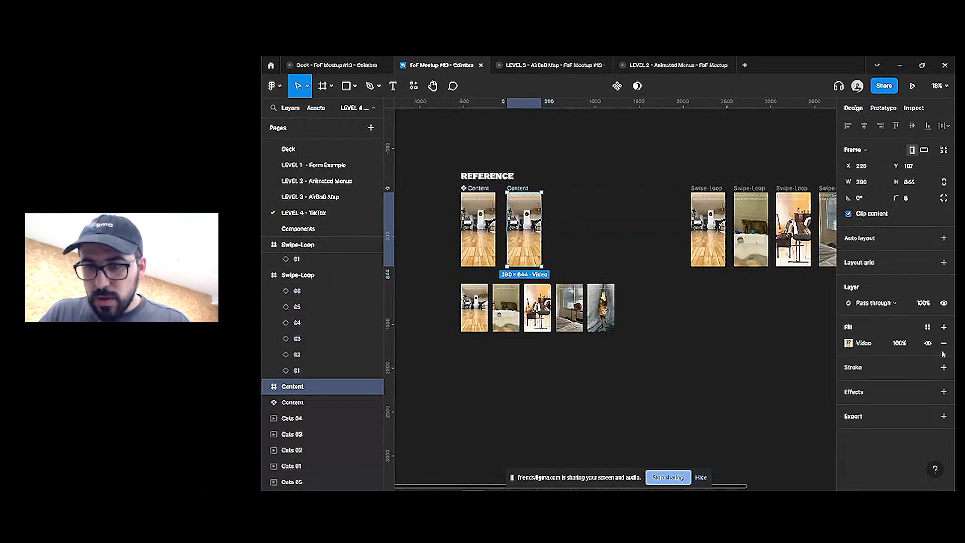
left_click(943, 343)
left_click(944, 326)
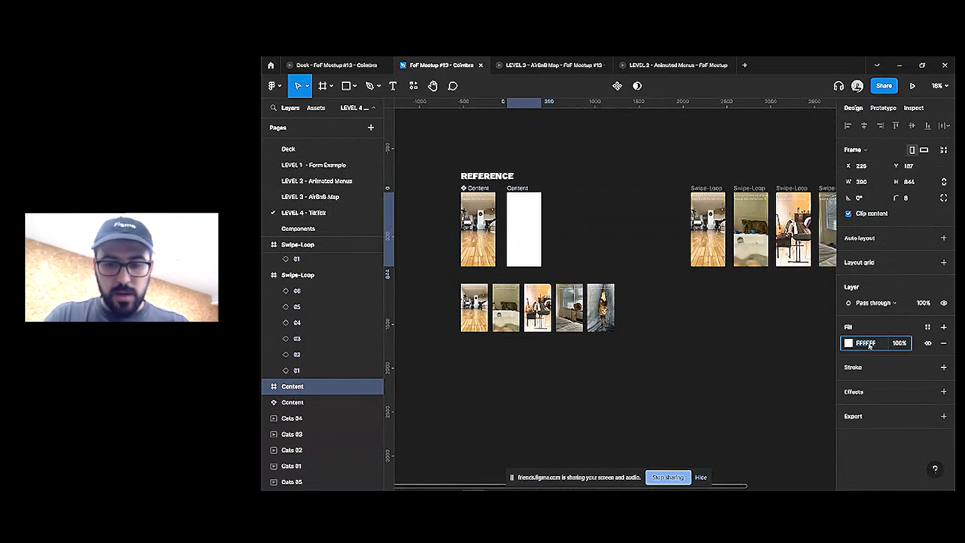
left_click(870, 346)
type("0")
key("Return")
scroll(519, 200, "up", 3, "ctrl")
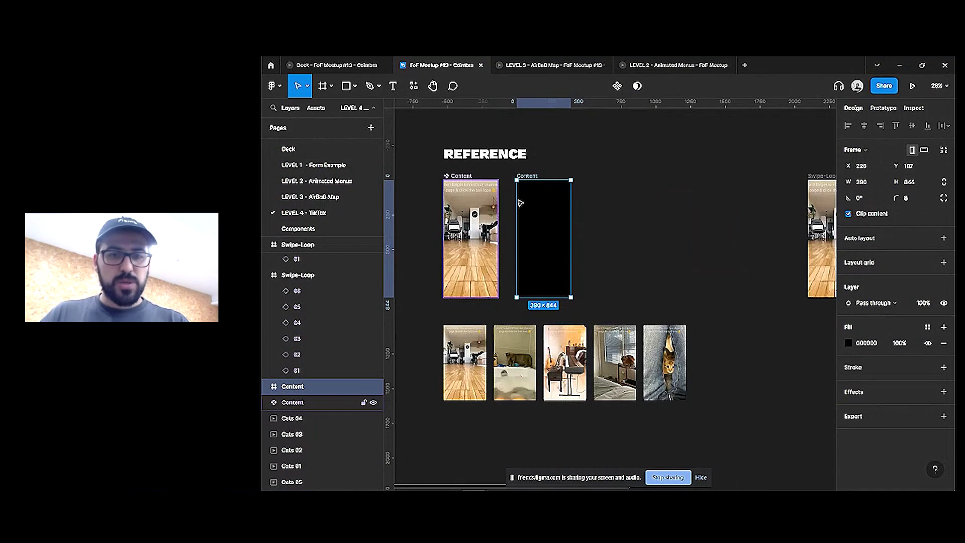
left_click(597, 217)
scroll(596, 218, "left", 2)
scroll(632, 211, "up", 5, "ctrl")
left_click(559, 149)
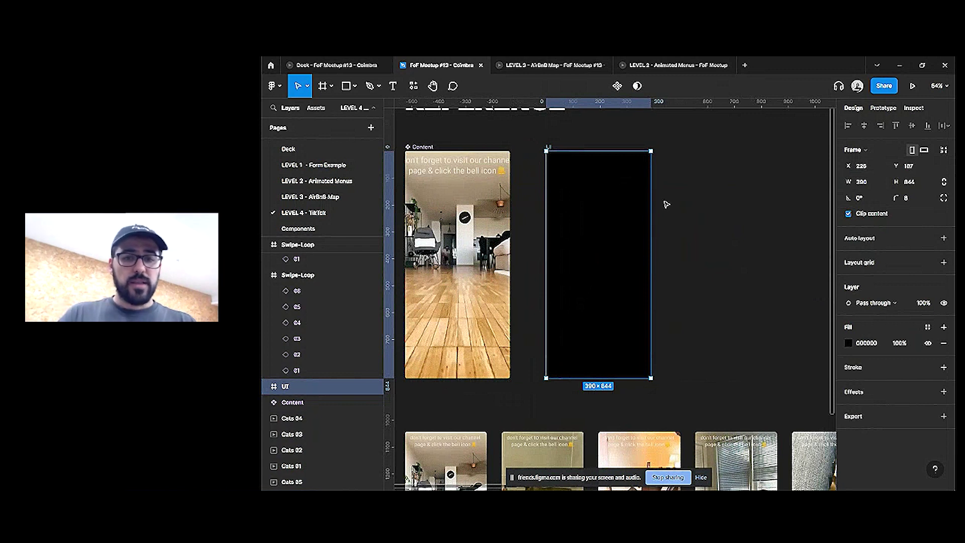
Search Google for 'tiktok ui' in a new Chrome tab
key("super")
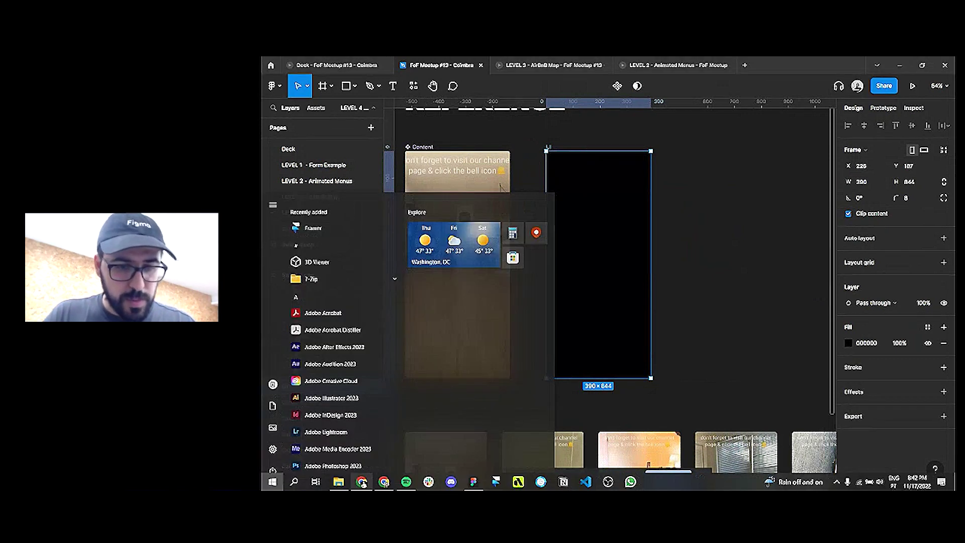
left_click(362, 488)
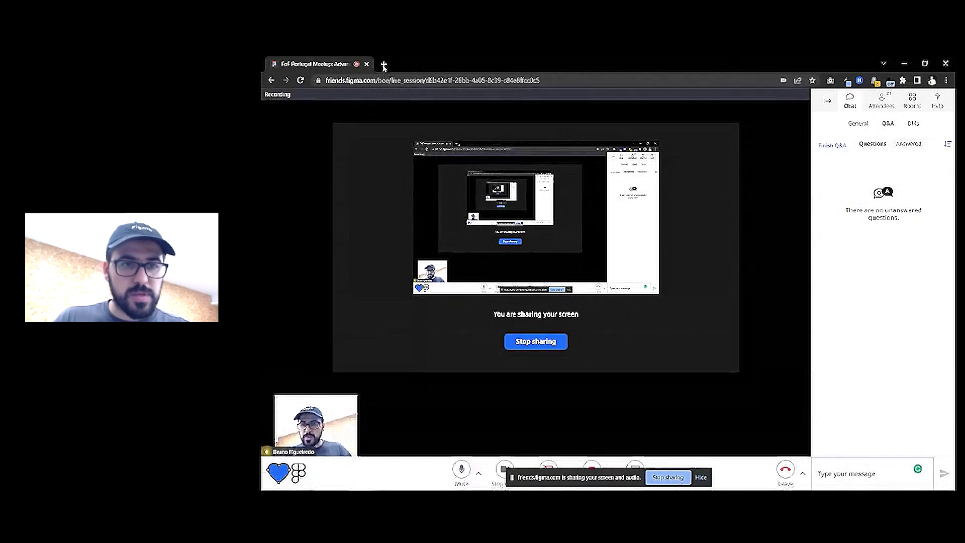
left_click(384, 63)
type("tiktok ui")
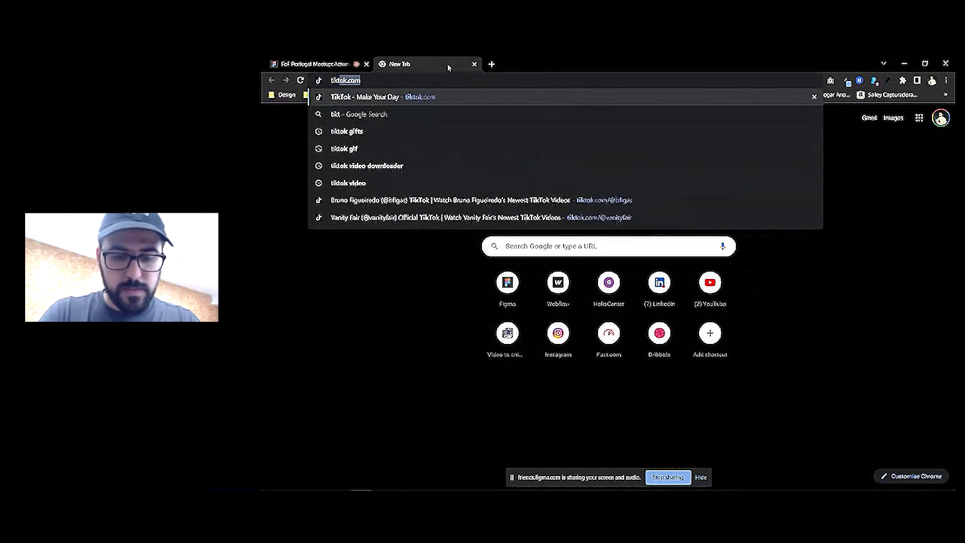
key("Return")
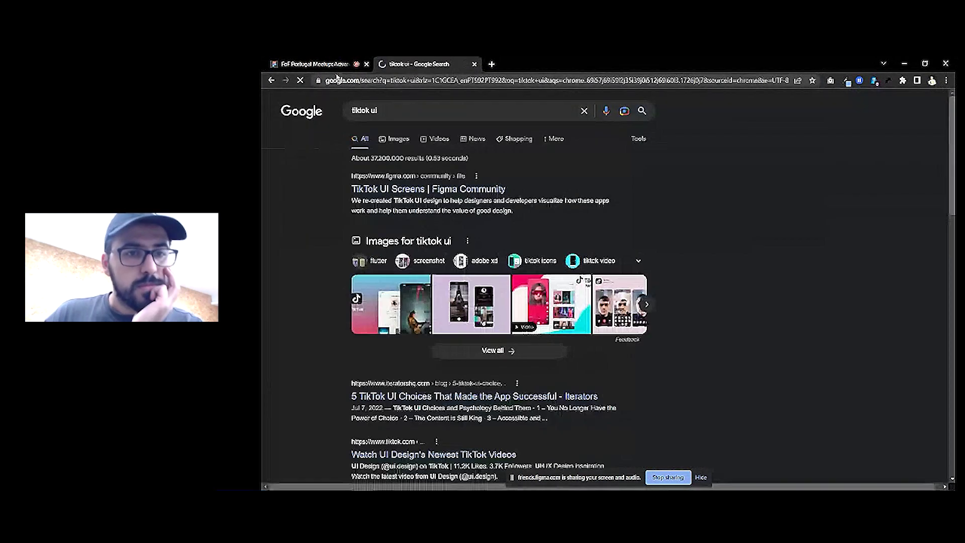
Copy the Dribbble TikTok redesign image from Google Images and close the search tab
left_click(316, 64)
left_click(389, 65)
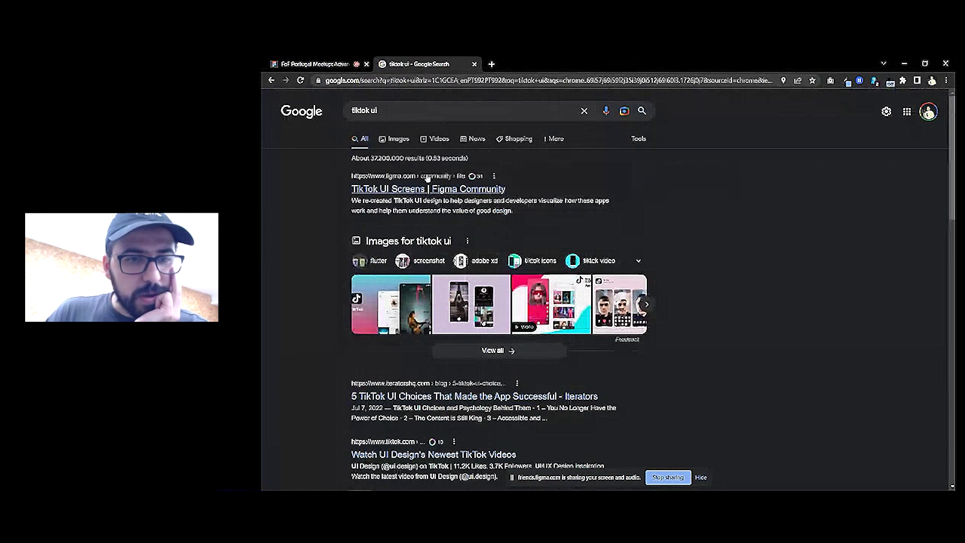
left_click(395, 136)
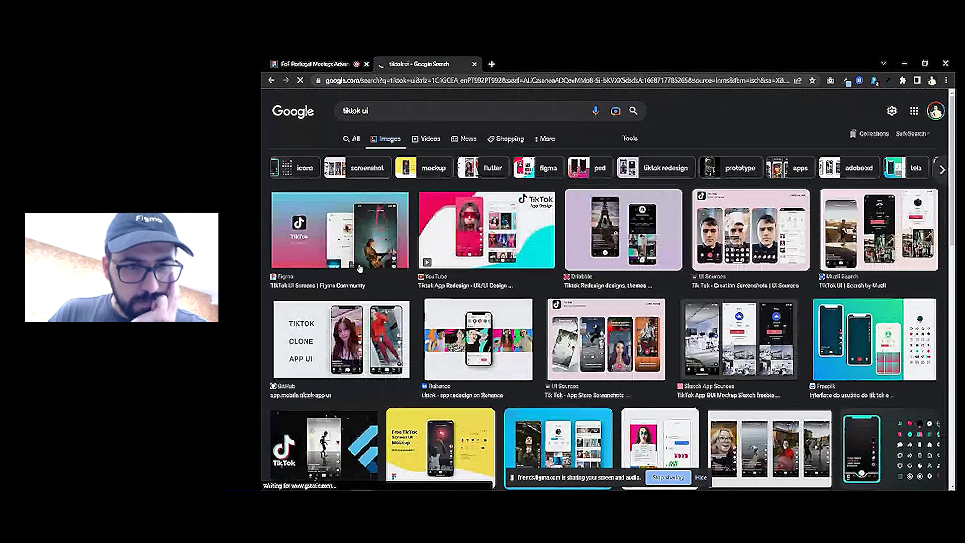
left_click(672, 257)
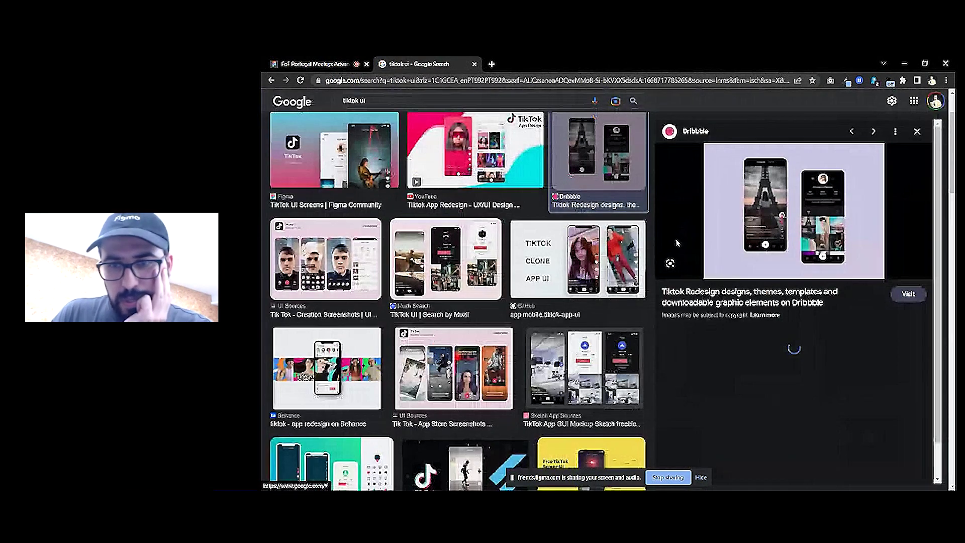
right_click(780, 224)
left_click(813, 328)
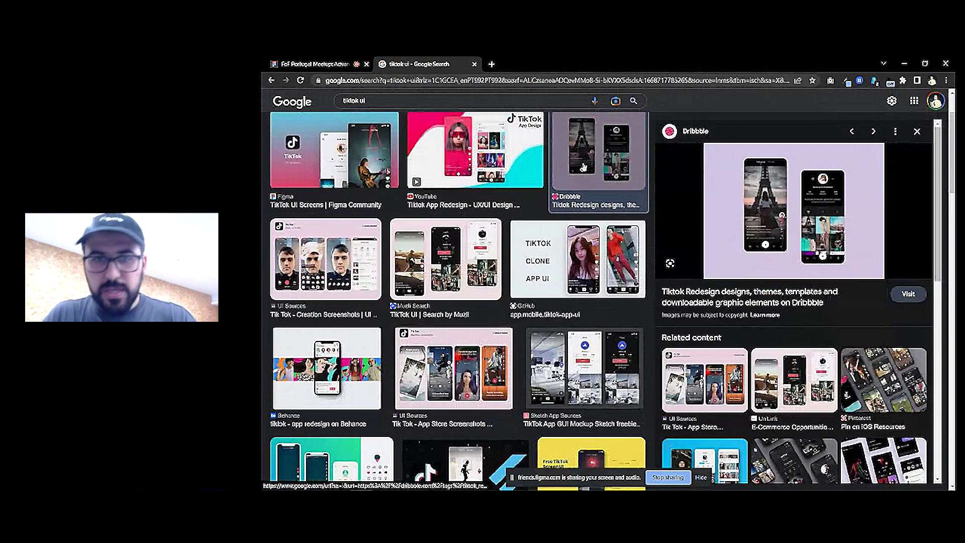
left_click(473, 64)
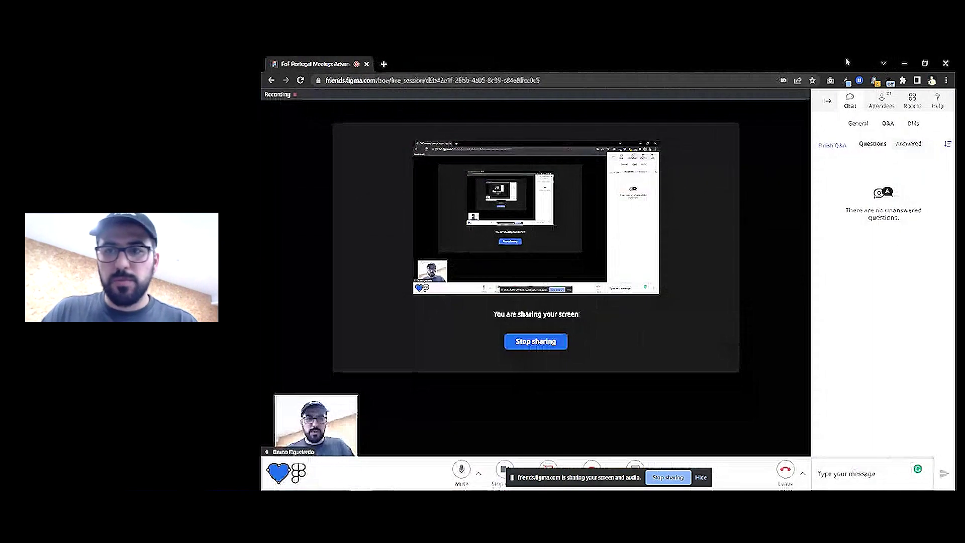
key("alt+Tab")
key("ctrl+v")
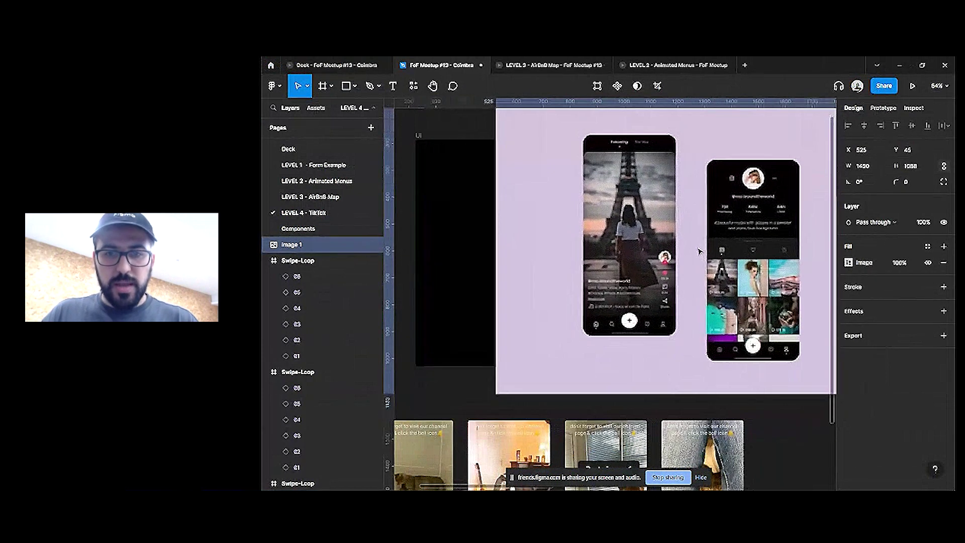
left_click_drag(540, 247, 617, 247)
scroll(760, 254, "right", 3)
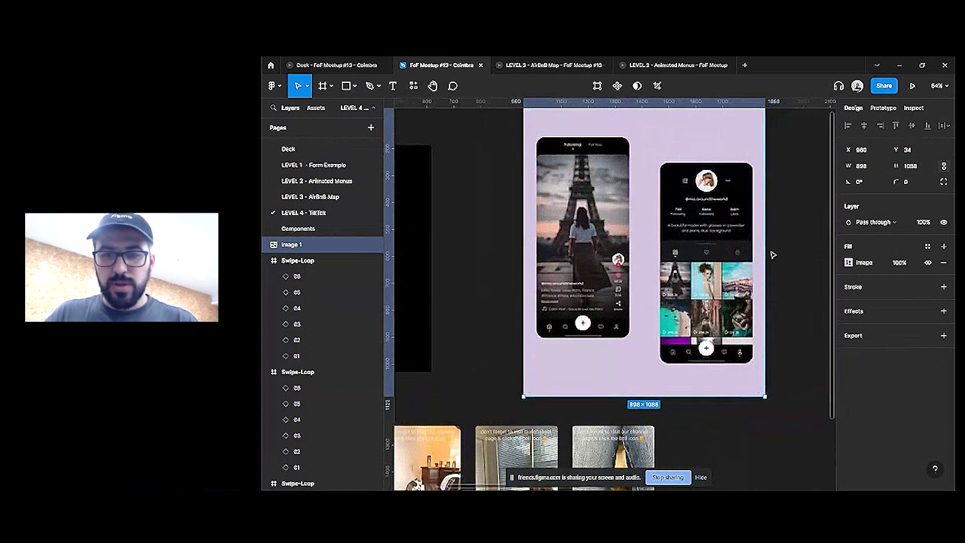
left_click_drag(773, 255, 639, 255)
scroll(638, 252, "left", 2)
mouse_move(632, 222)
left_mouse_down()
mouse_move(640, 222)
mouse_move(629, 224)
left_mouse_up()
scroll(640, 222, "left", 2)
scroll(740, 292, "left", 1)
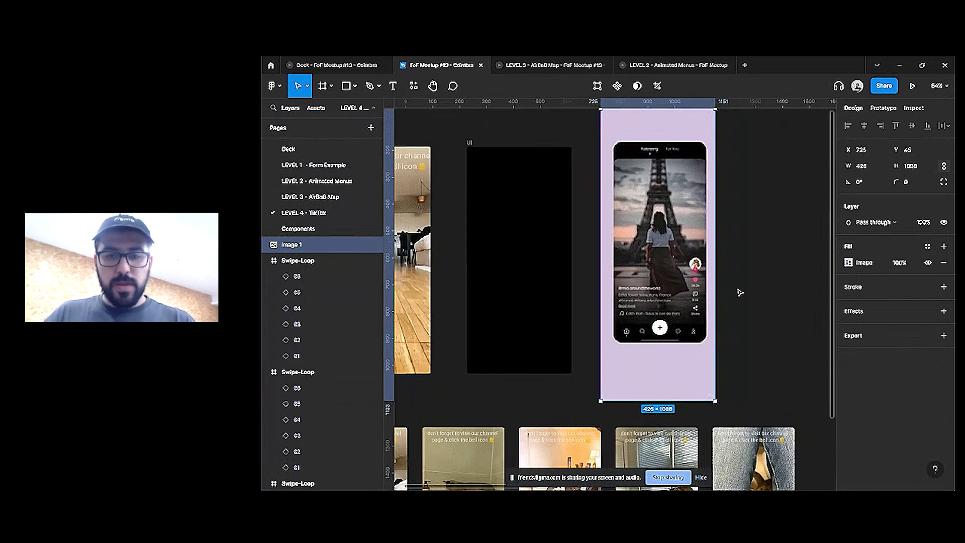
left_click(740, 292)
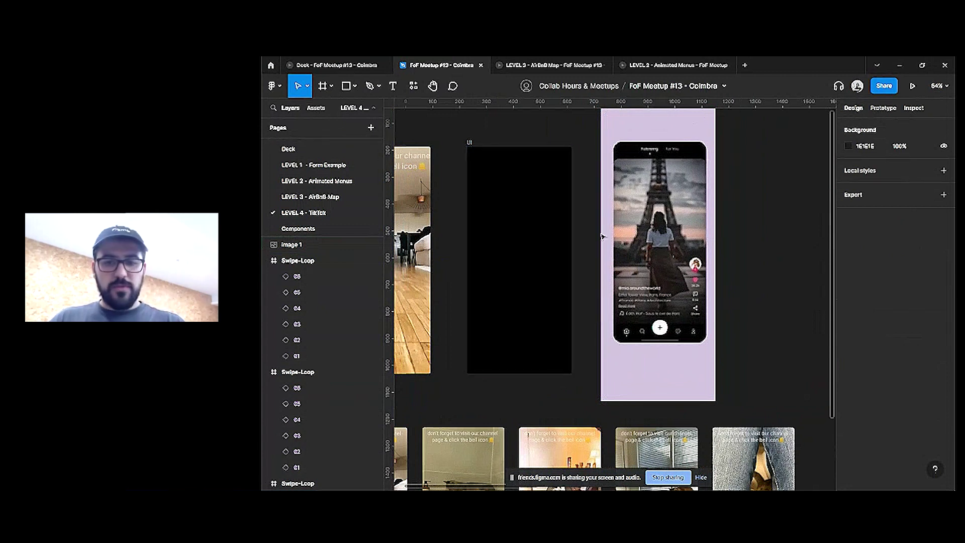
left_click_drag(752, 250, 659, 253)
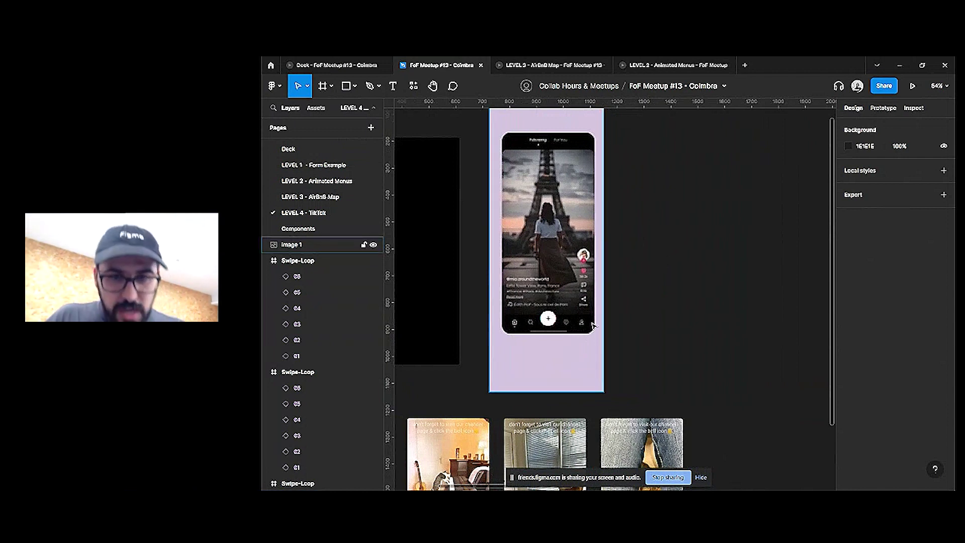
key("ctrl+backslash")
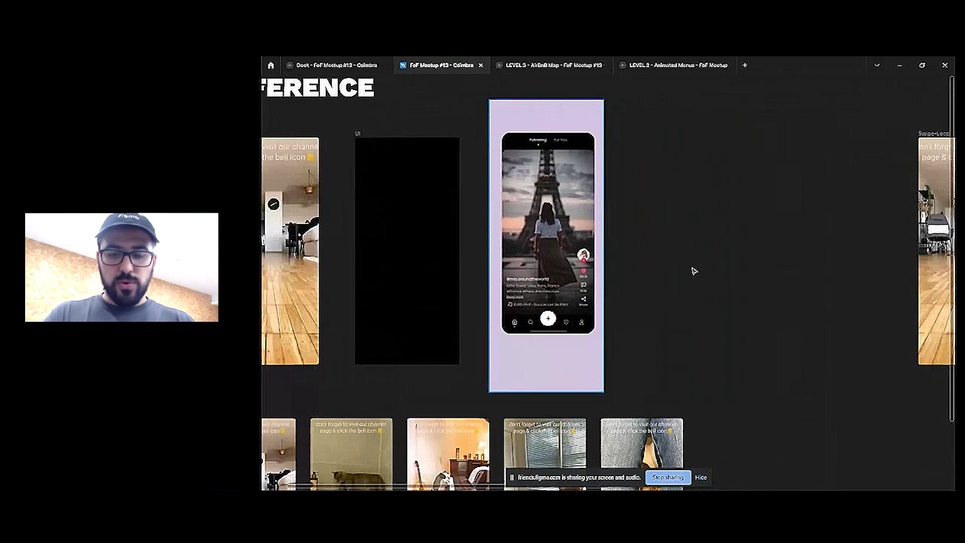
key("ctrl+backslash")
key("ctrl+slash")
Launch the Lucide Icons plugin and insert the home and message-circle icons
type("test")
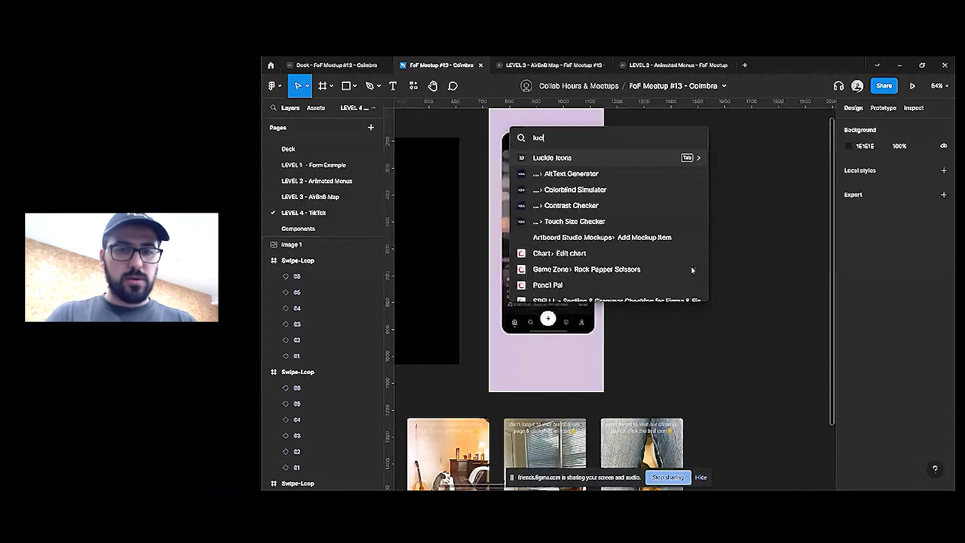
key("Escape")
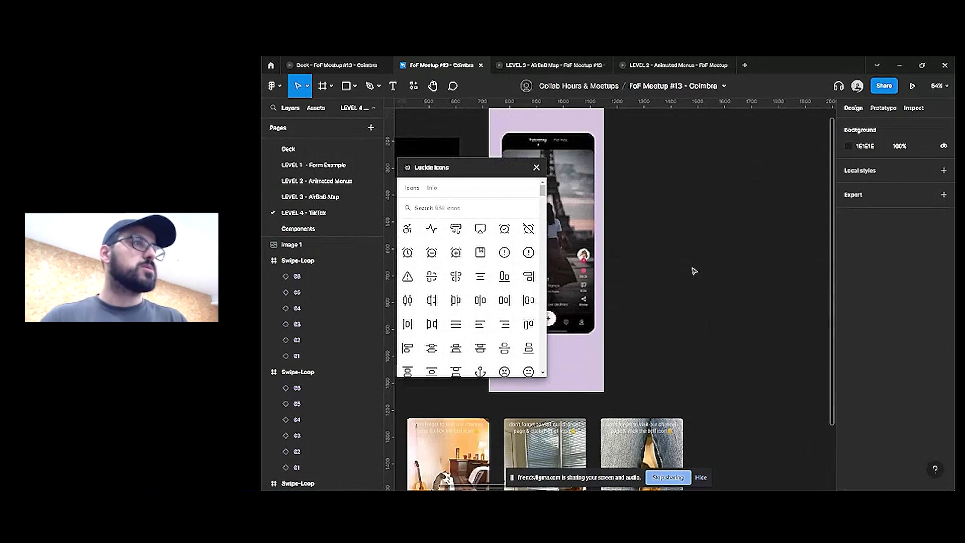
left_click_drag(473, 170, 592, 157)
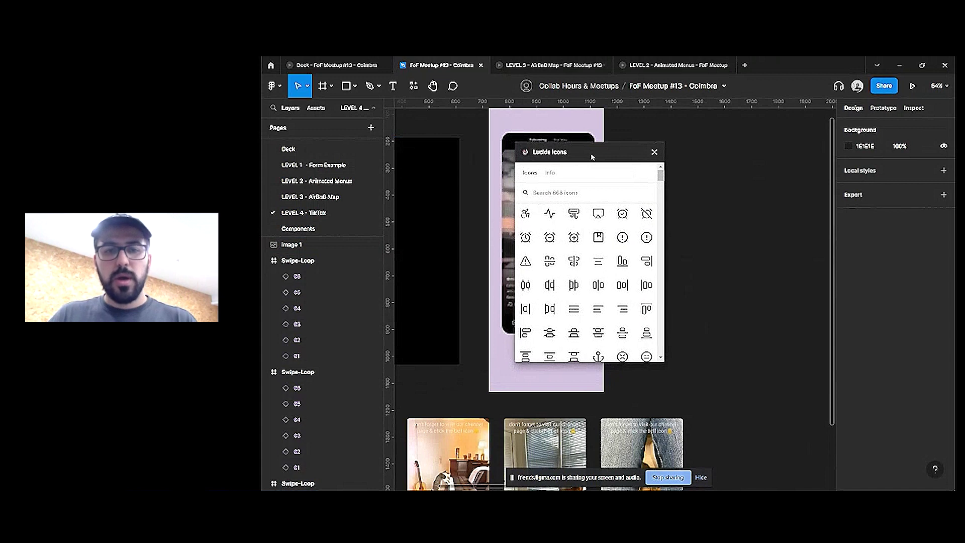
left_click(534, 190)
type("home")
left_click(525, 214)
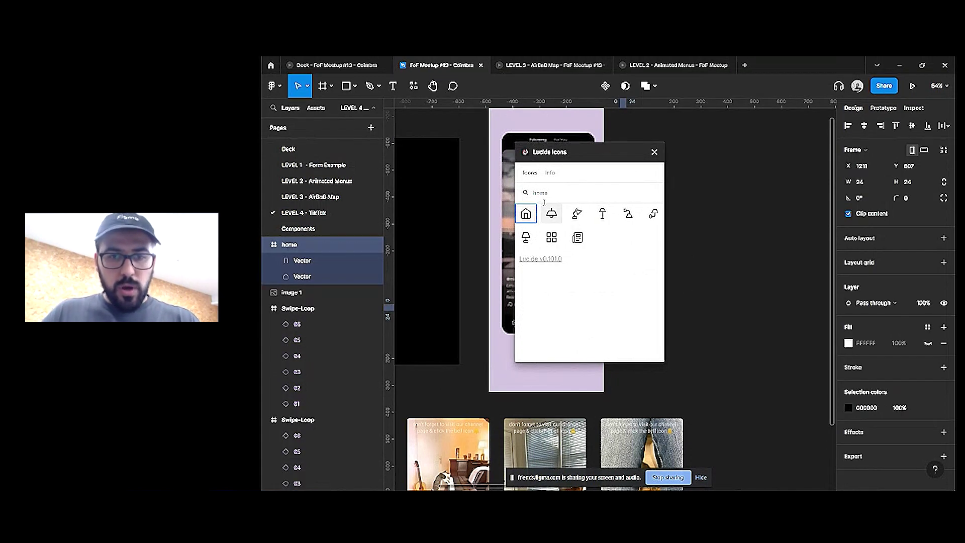
type("mess")
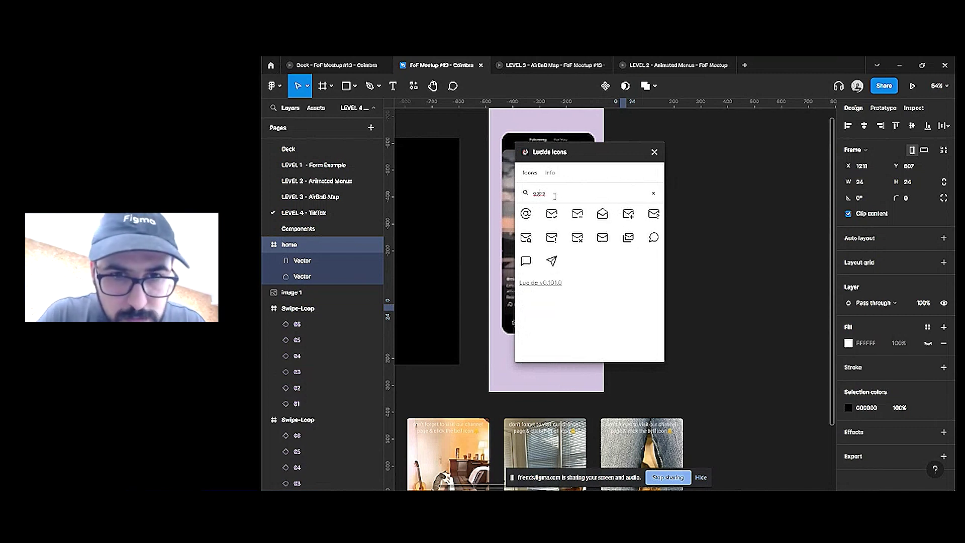
left_click(654, 238)
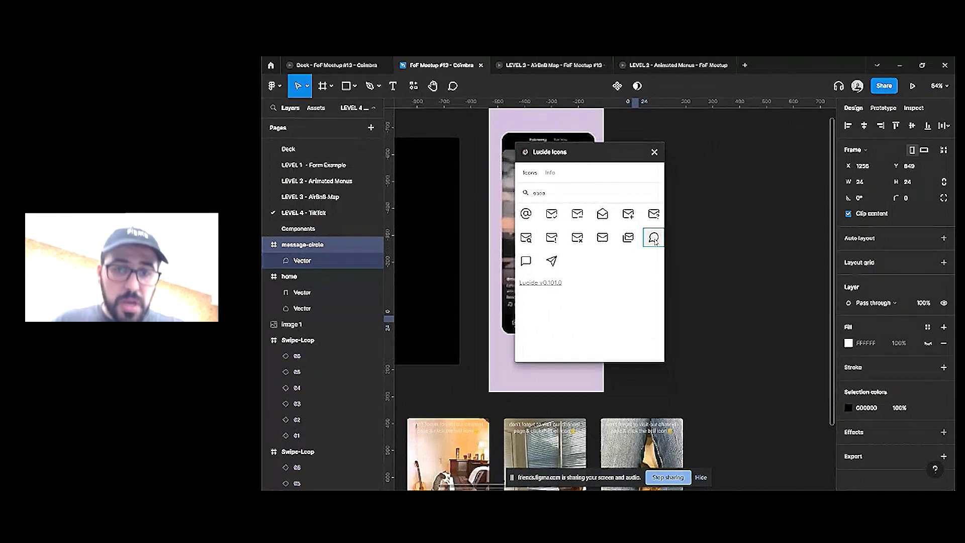
Insert the plus-circle, heart and user icons, then close the plugin and select all five
type("plu")
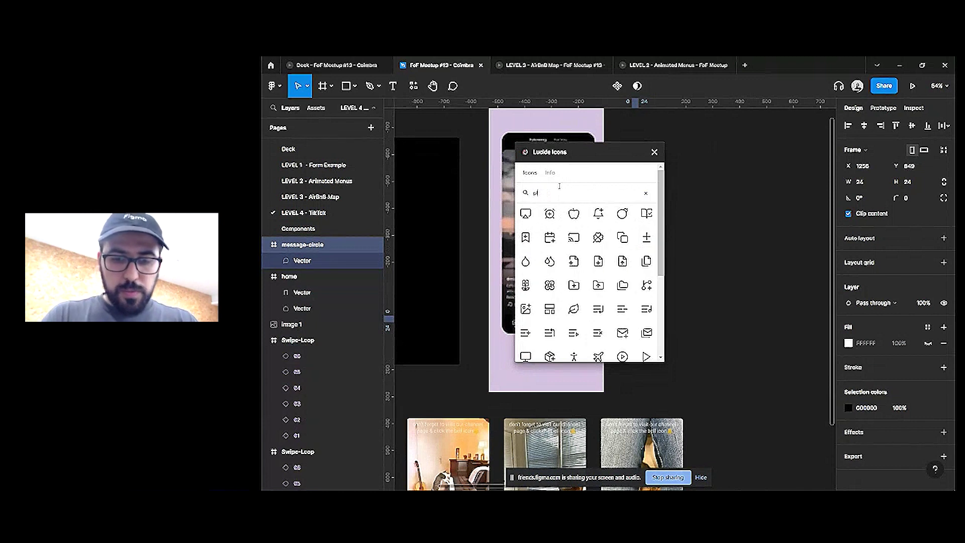
left_click(628, 261)
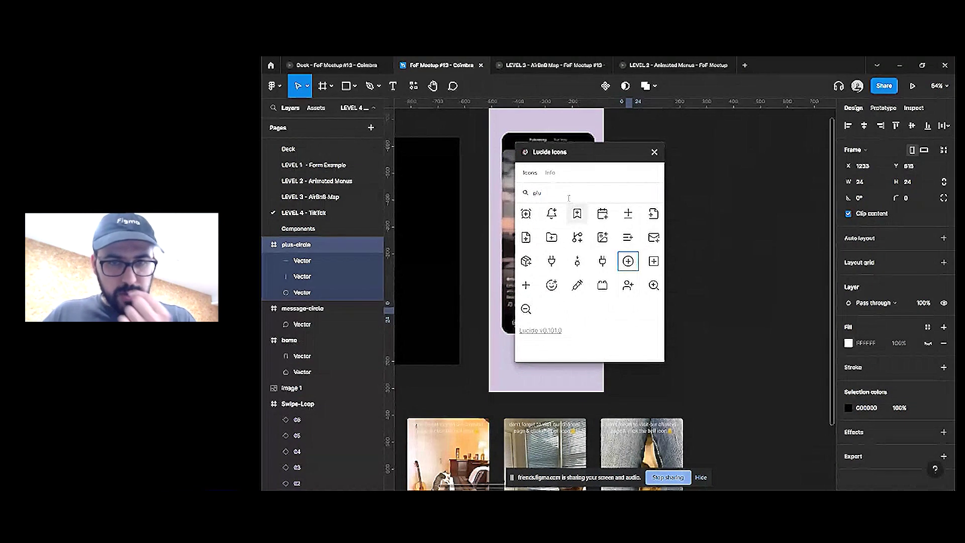
key("ctrl+a")
type("heart")
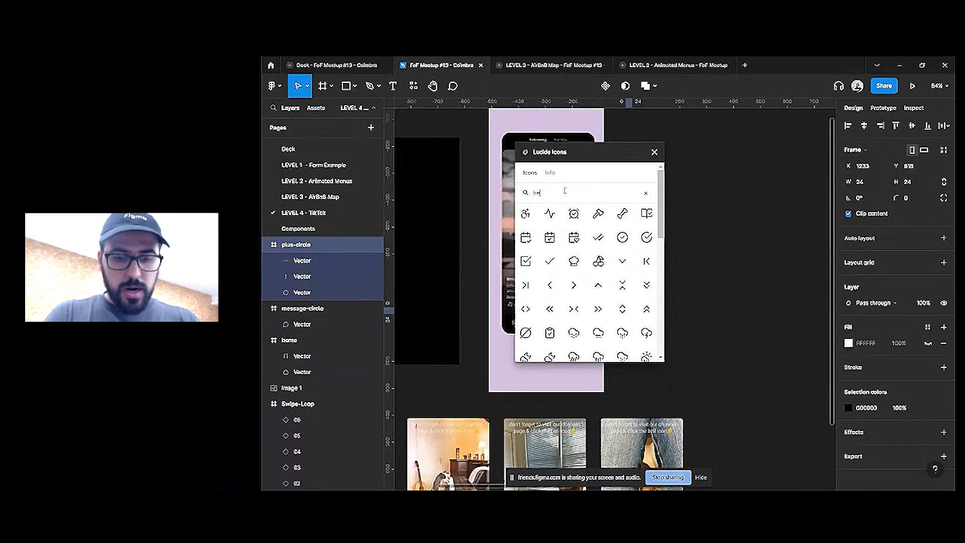
left_click(556, 240)
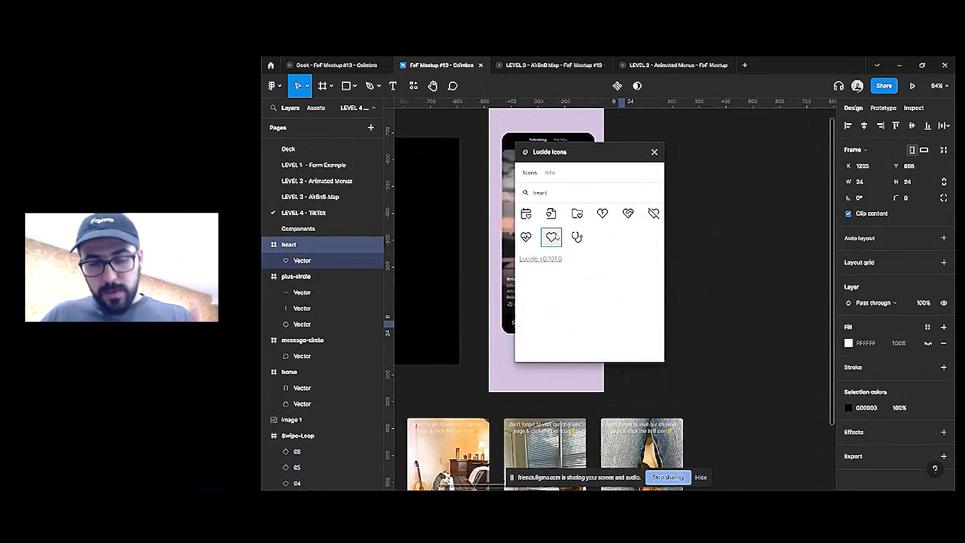
left_click(558, 195)
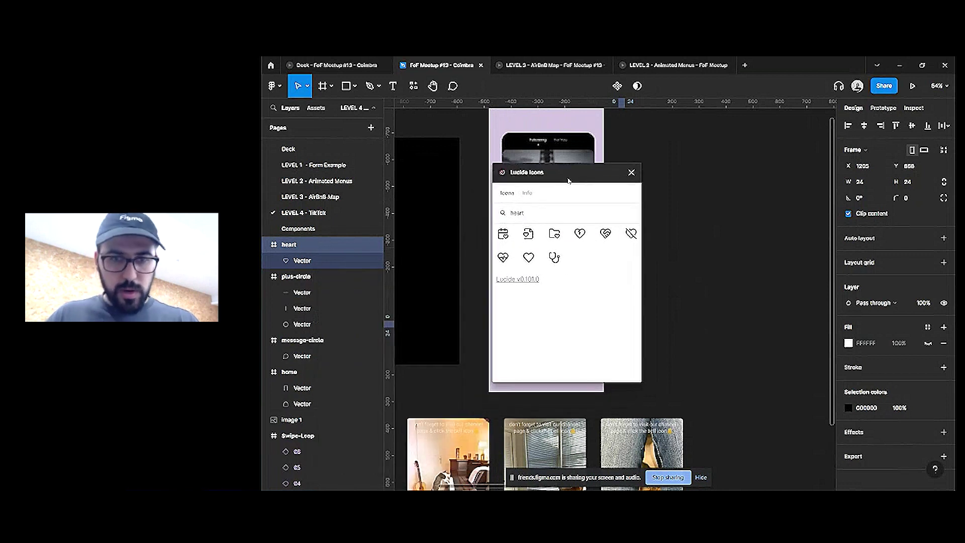
type("user")
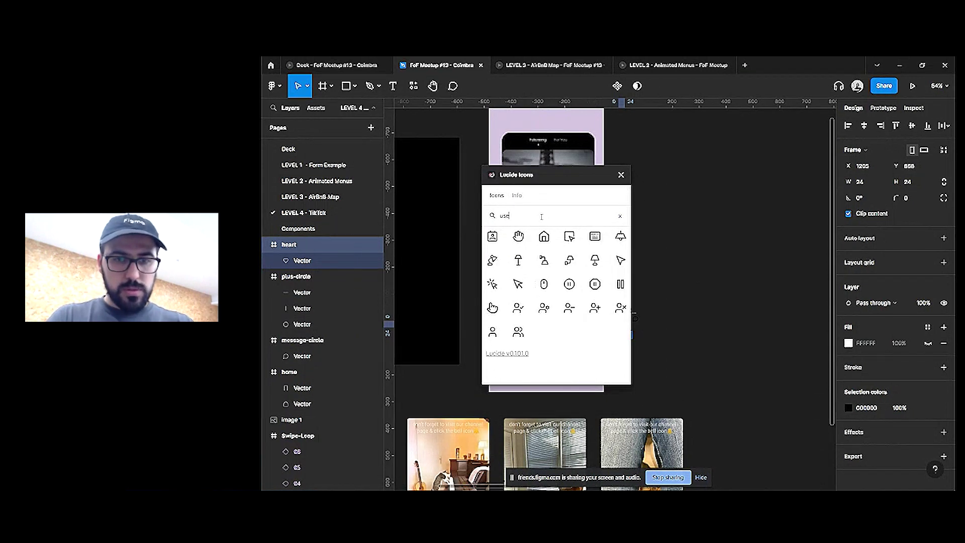
left_click(495, 263)
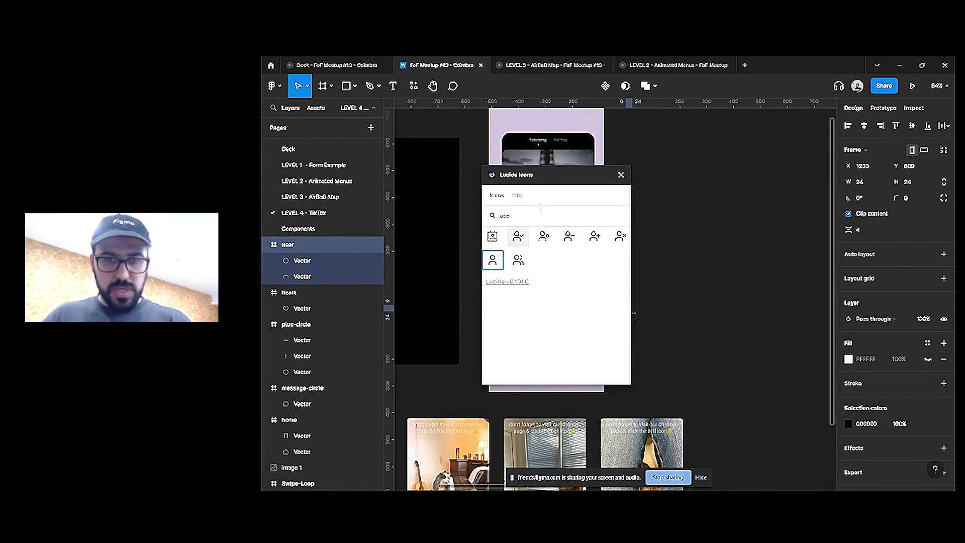
left_click(622, 175)
left_click_drag(710, 261, 617, 343)
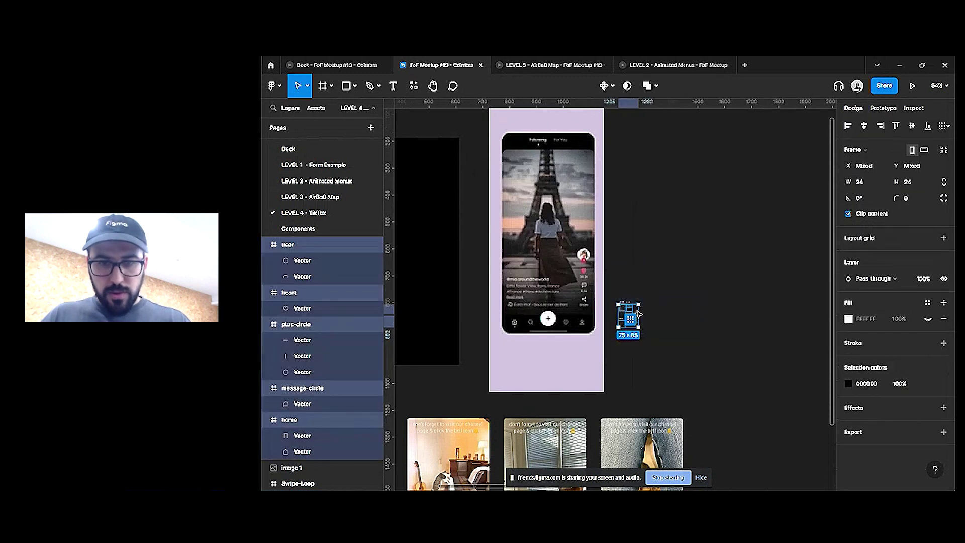
Give the five icons the White colour style, align their left and top edges, and scale them to 40
left_click(927, 386)
left_click(759, 436)
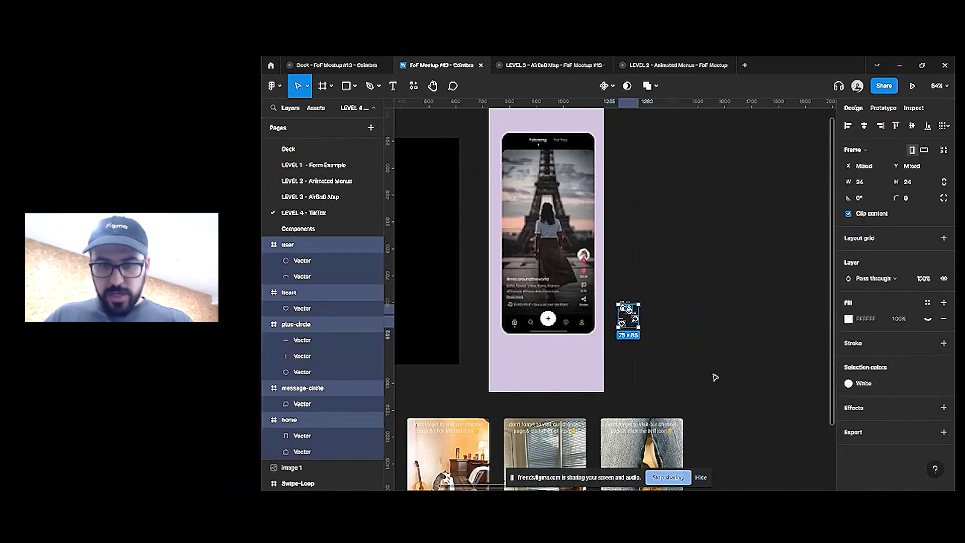
key("alt+a")
key("alt+w")
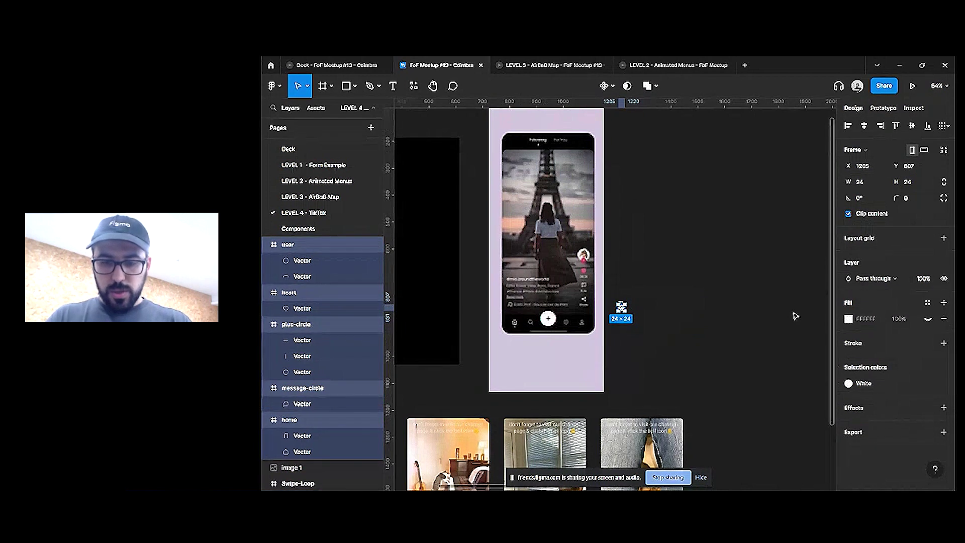
key("k")
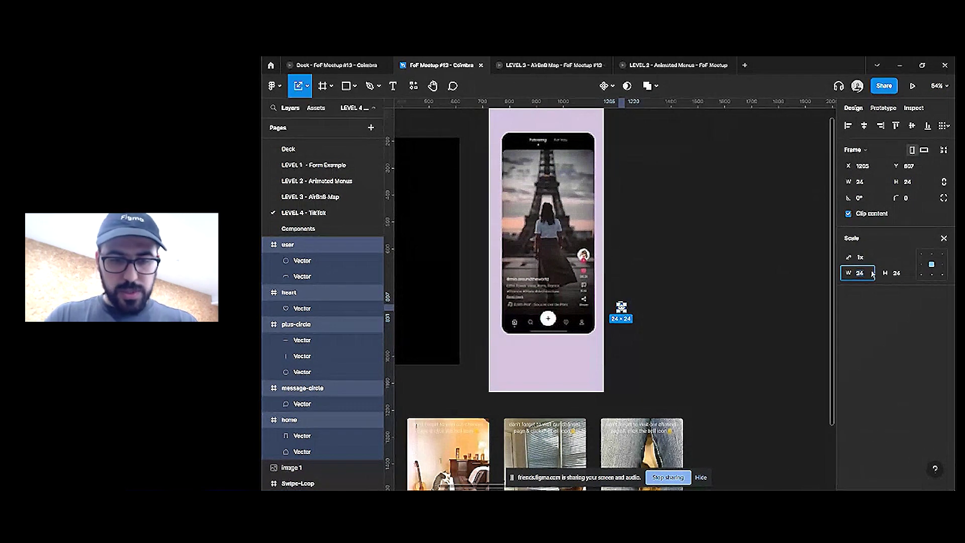
type("32")
key("Return")
type("40")
key("Return")
key("v")
Move the icons into the black UI frame as a centred horizontal auto-layout row near the bottom
scroll(737, 268, "down", 1)
scroll(737, 267, "down", 2)
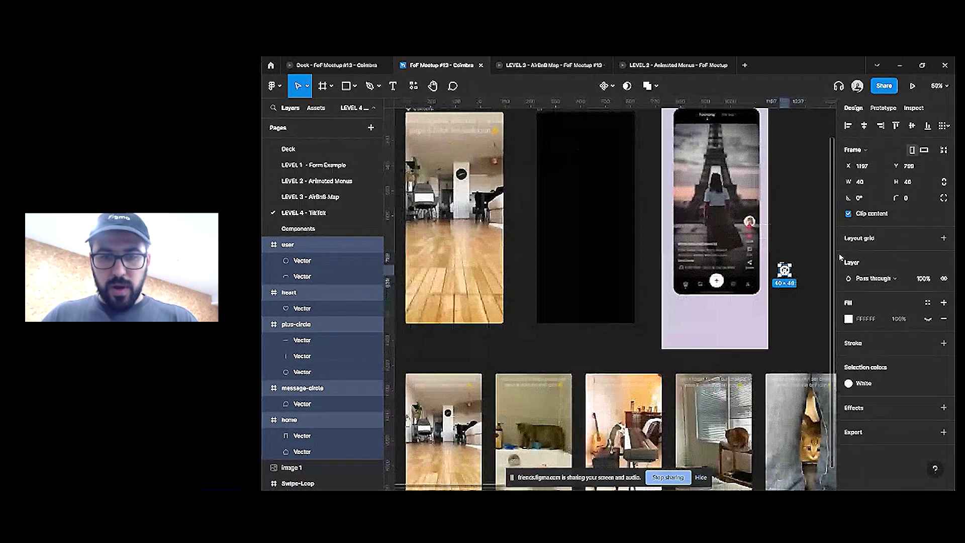
left_click_drag(785, 272, 578, 308)
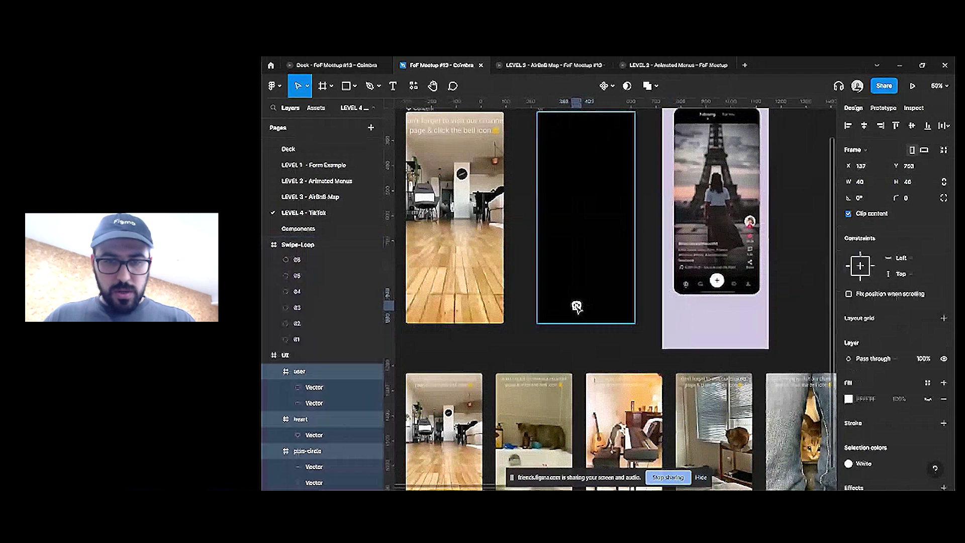
key("shift+a")
left_click(862, 273)
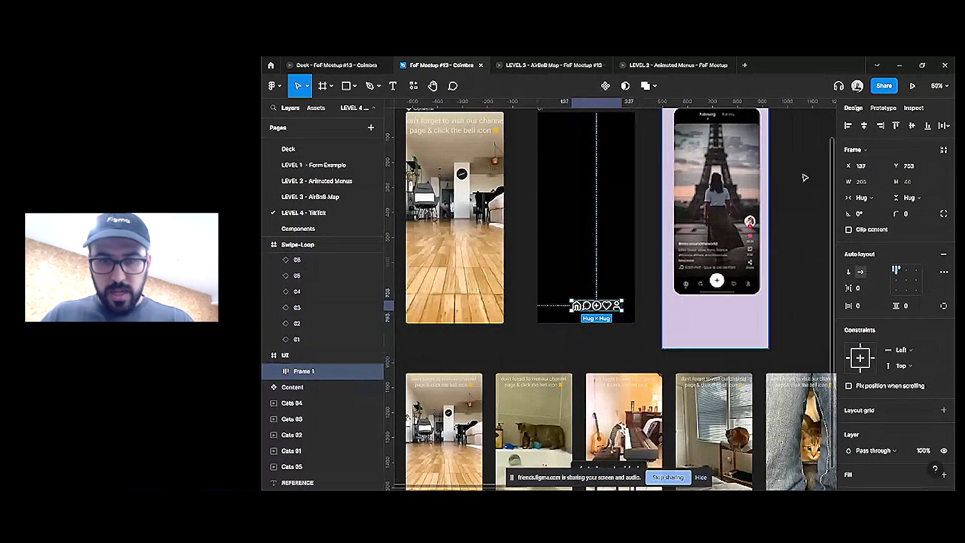
left_click(864, 125)
left_click(912, 126)
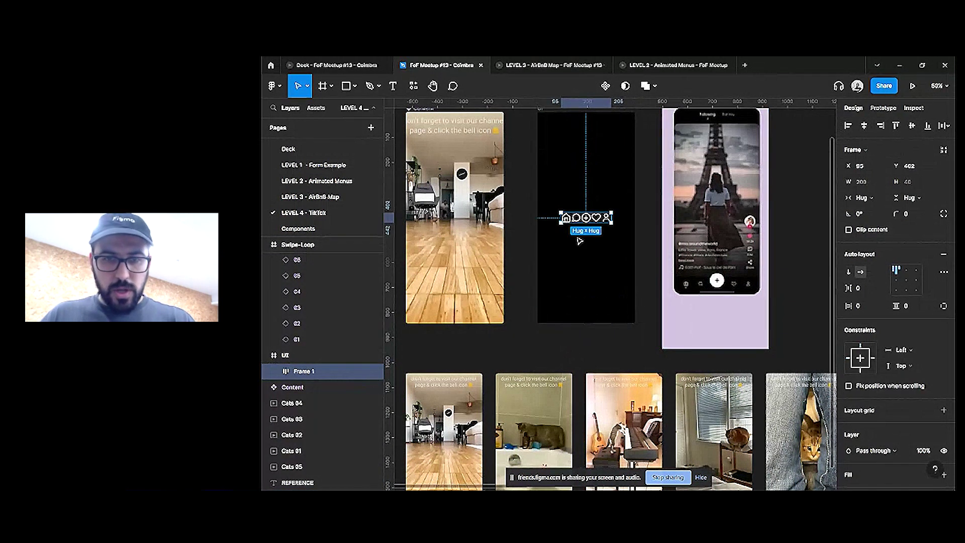
left_click_drag(600, 228, 610, 315)
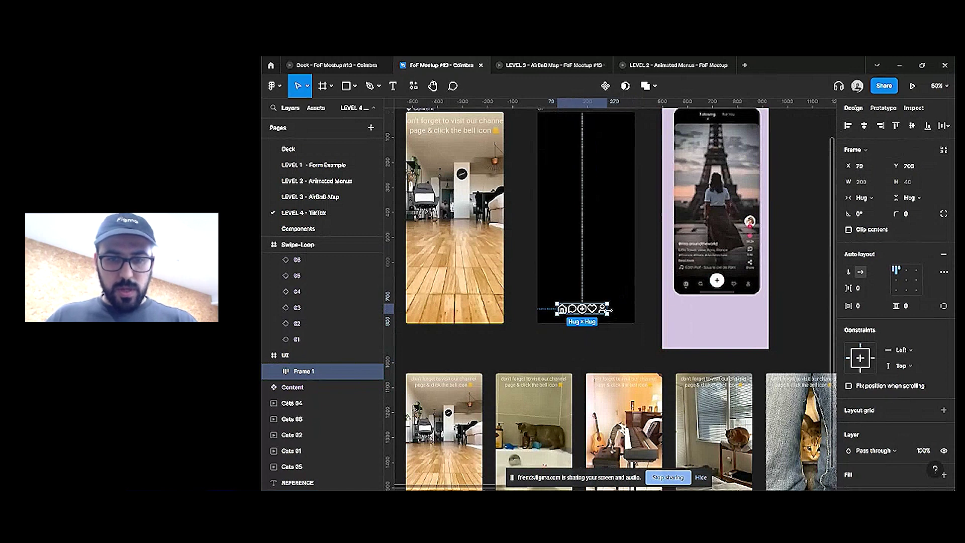
scroll(608, 311, "up", 2)
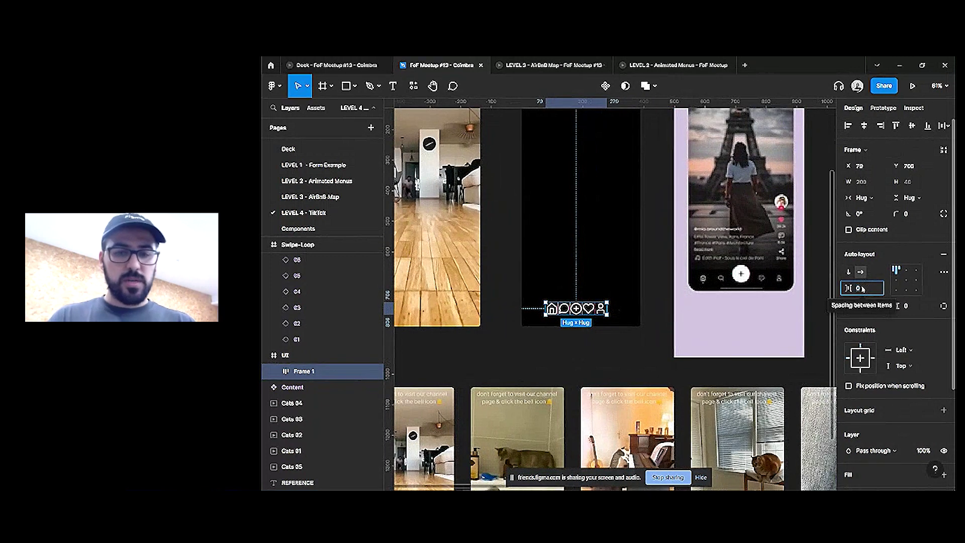
Set the icon spacing to Auto and widen the icon row to 350 pixels
left_click(863, 289)
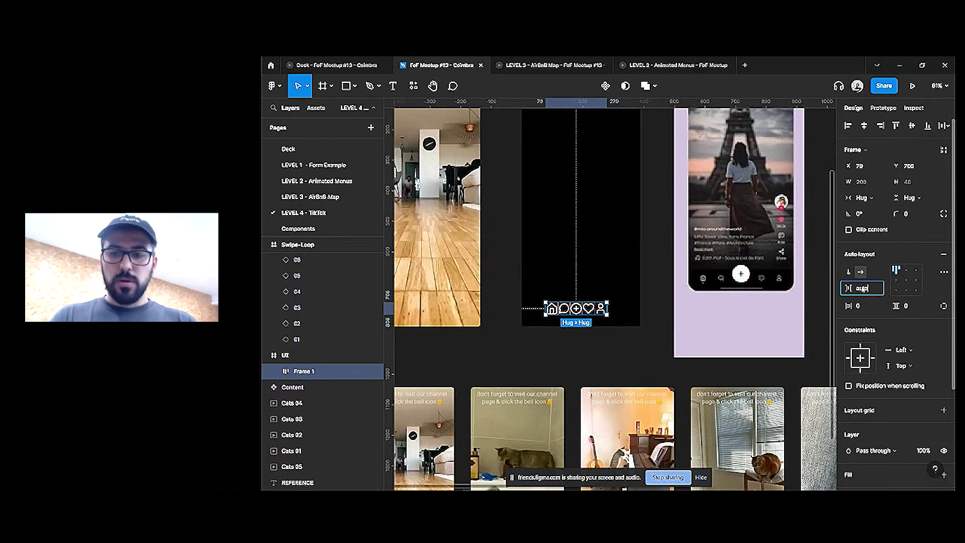
type("auto")
key("Return")
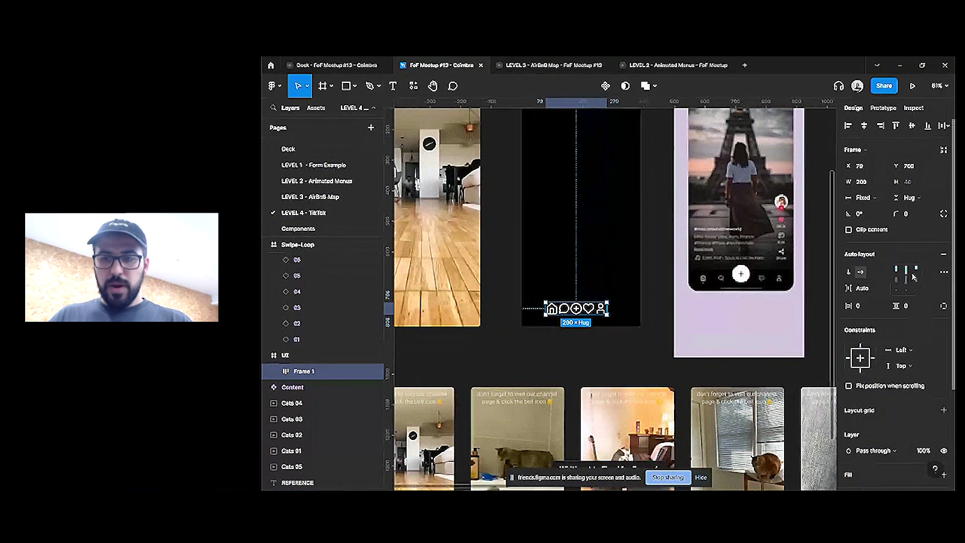
left_click(944, 272)
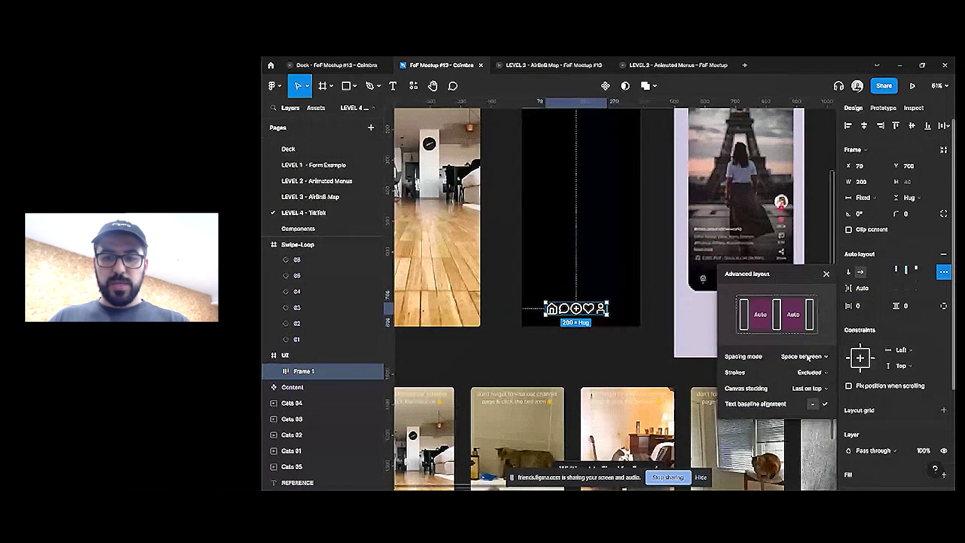
left_click(607, 327)
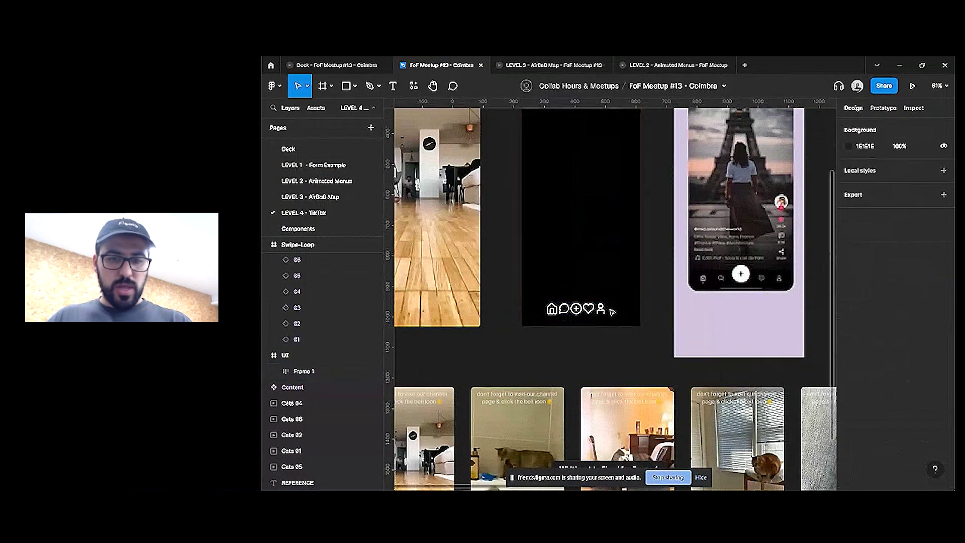
left_click_drag(607, 307, 644, 308)
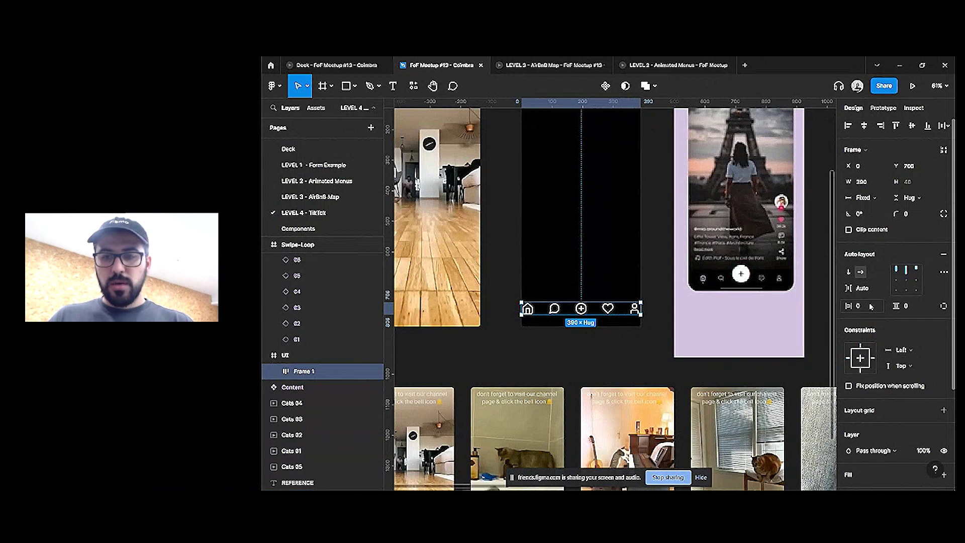
Give the bar horizontal padding 8 and vertical padding 16, then move it to the frame's bottom
type("8")
key("Return")
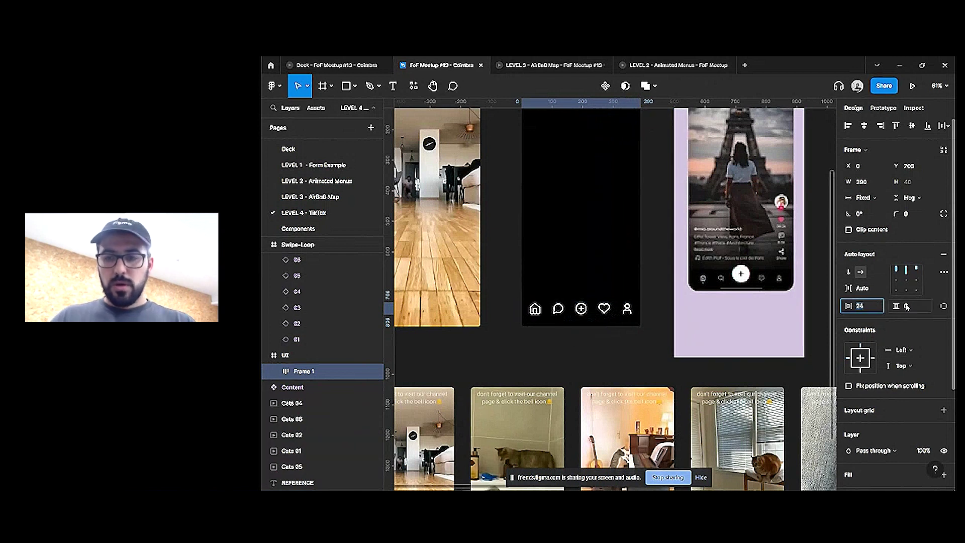
type("16")
key("Return")
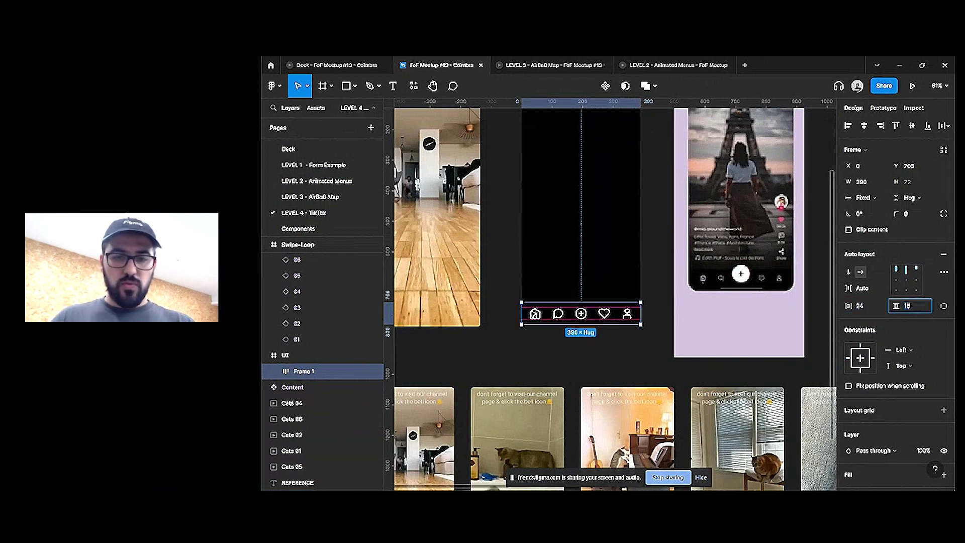
left_click_drag(580, 308, 587, 315)
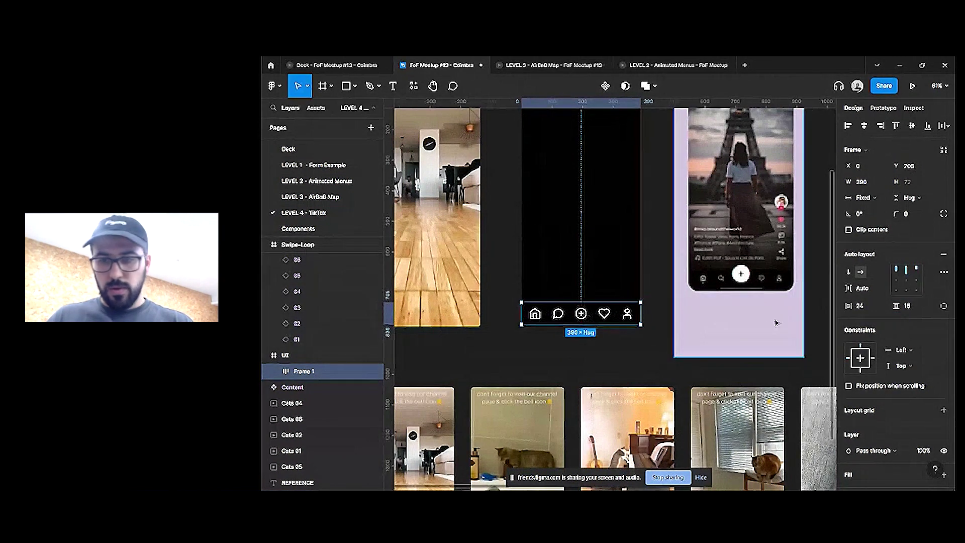
scroll(939, 337, "down", 3)
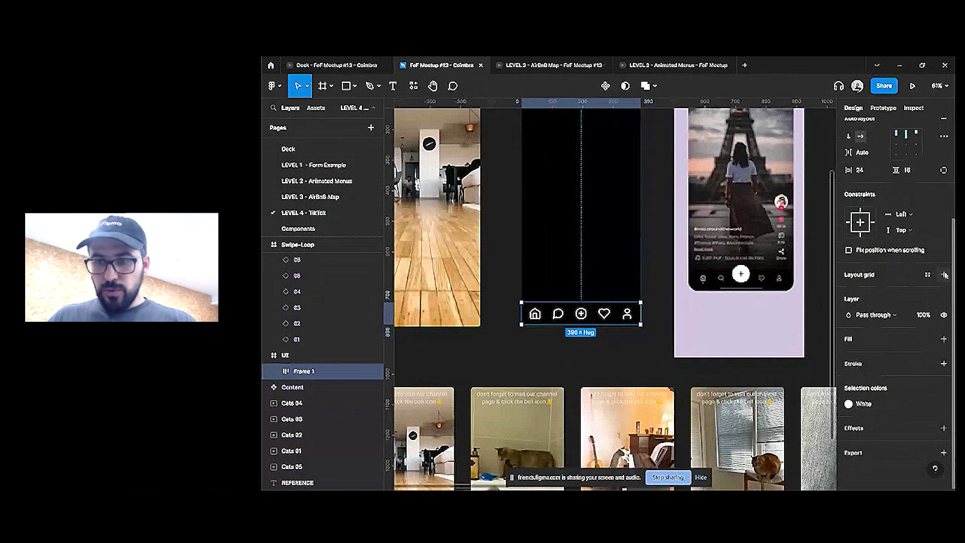
Try the brand orange fill on the black UI screen frame
left_click(567, 203)
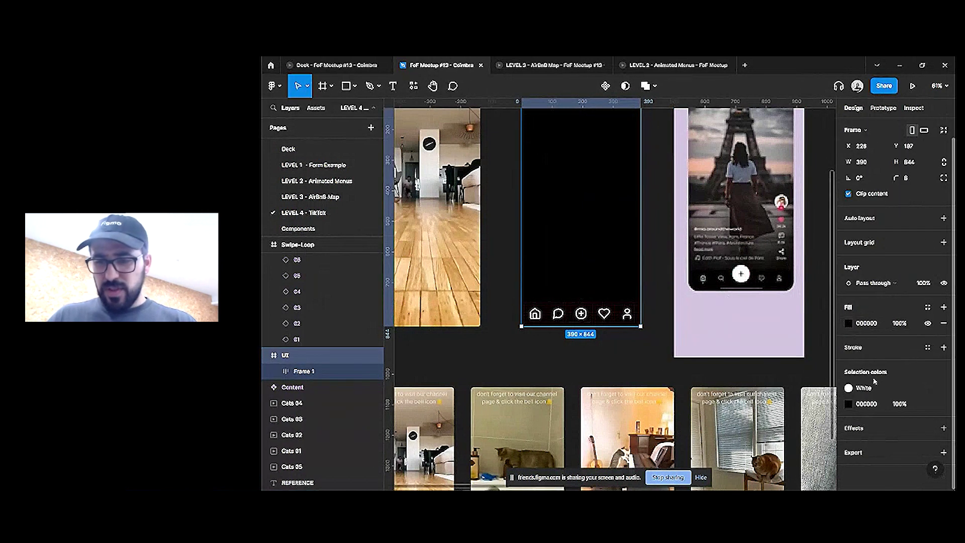
left_click(848, 324)
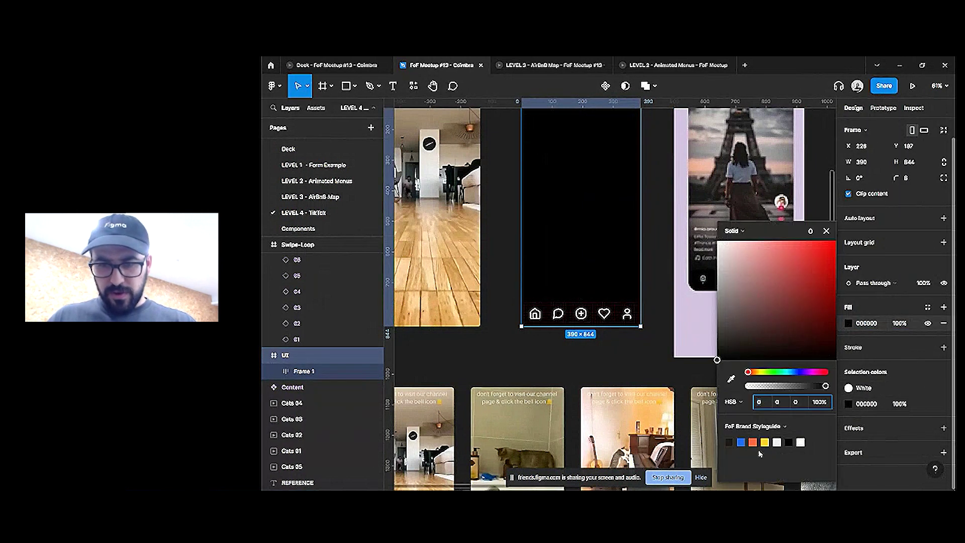
left_click(753, 442)
left_click(641, 371)
Apply the Black fill style to the nav bar frame
left_click(558, 314)
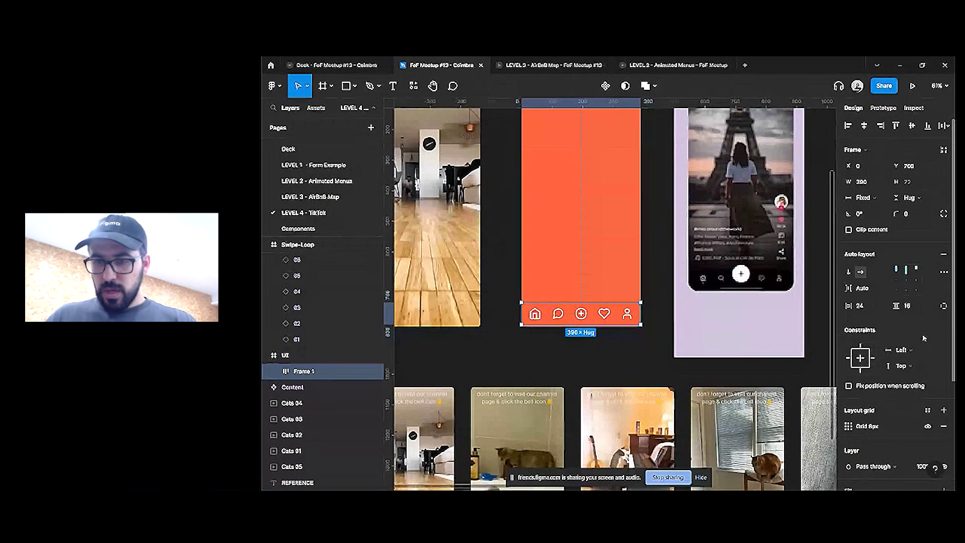
scroll(915, 347, "down", 5)
left_click(929, 339)
left_click(860, 448)
left_click(585, 324)
left_click(597, 342)
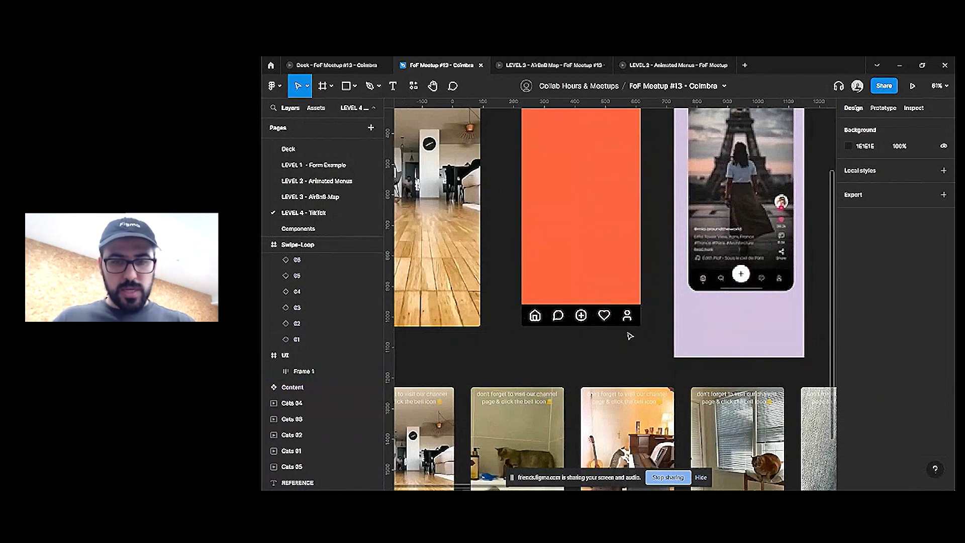
Remove the orange fill from the UI screen frame
scroll(610, 339, "right", 2)
scroll(610, 334, "down", 2)
scroll(557, 165, "down", 2)
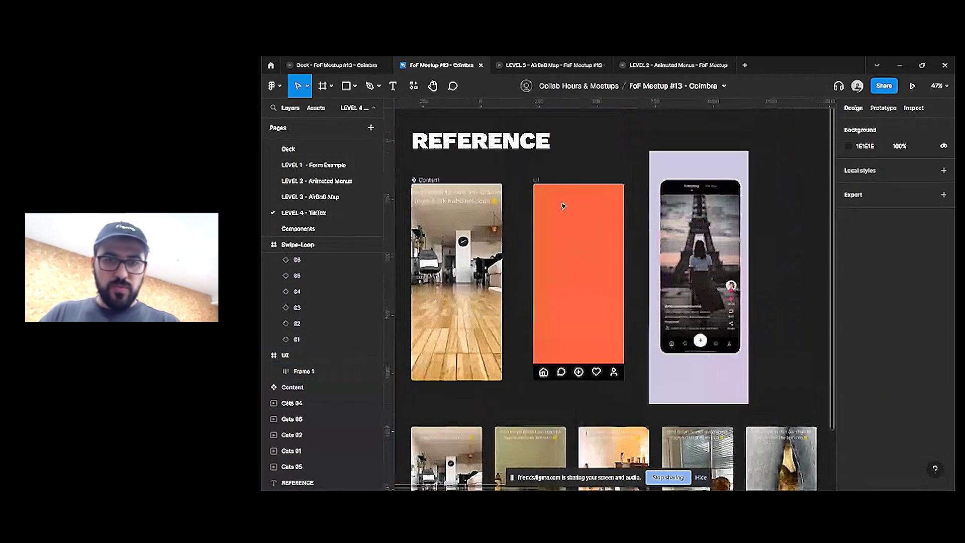
left_click(543, 181)
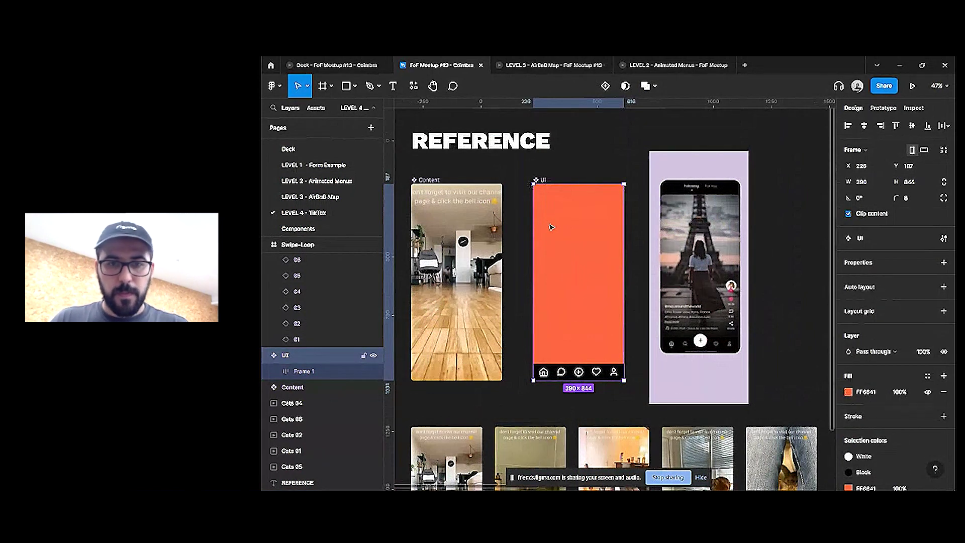
left_click(943, 391)
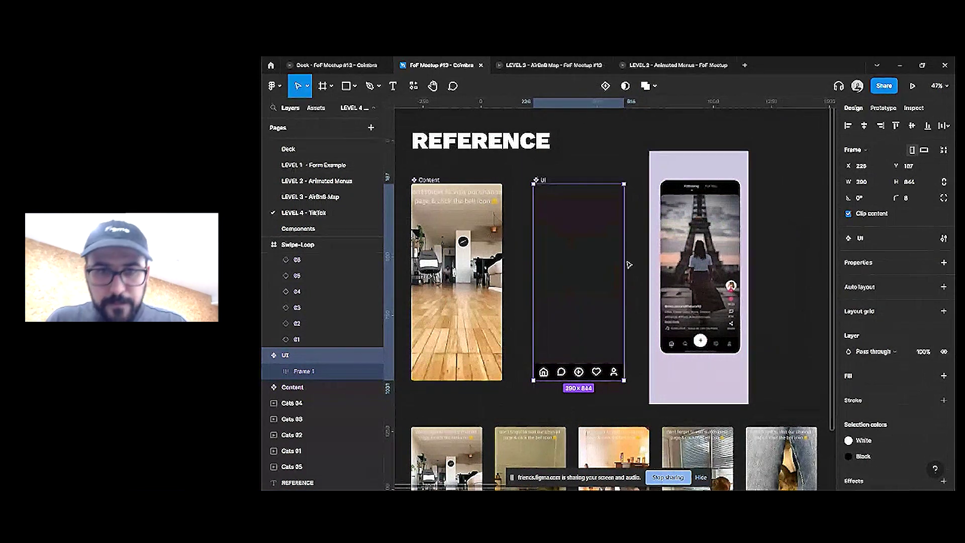
Select the first four Swipe-Loop video frames together
scroll(558, 196, "down", 2)
scroll(606, 220, "right", 5)
left_click(676, 242)
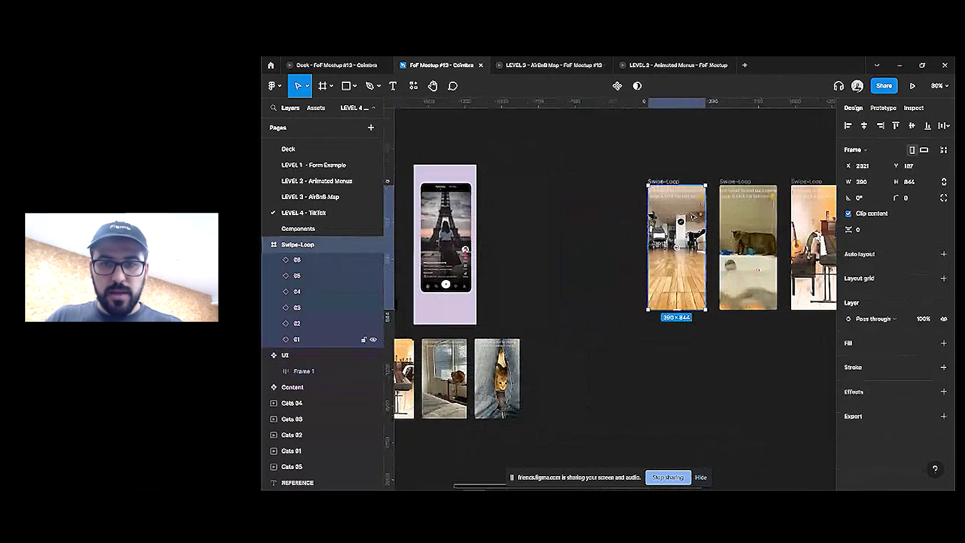
scroll(676, 242, "right", 3)
left_click(601, 241, "shift")
left_click(673, 241, "shift")
left_click(744, 236, "shift")
Add the remaining Swipe-Loop frames to the selection and paste the nav bar into all of them
left_click(807, 234, "shift")
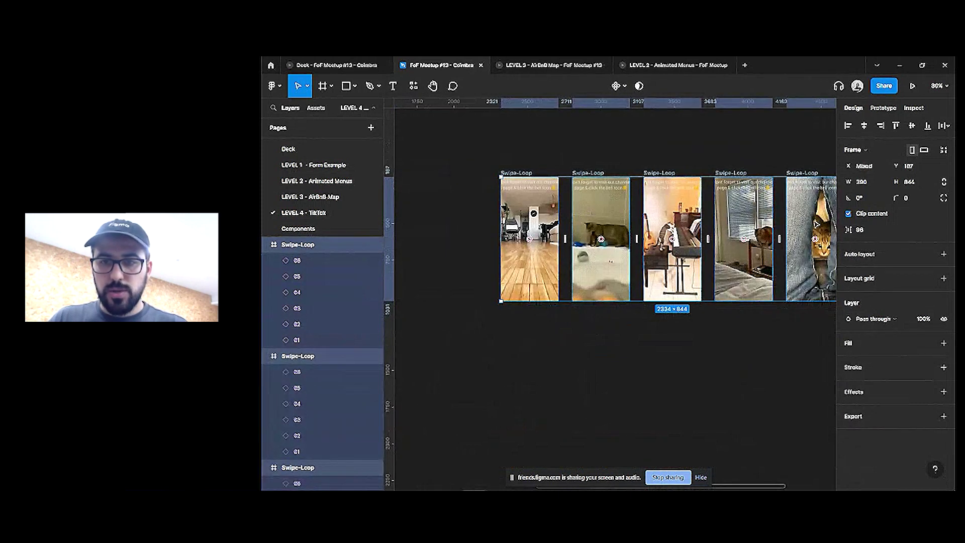
scroll(754, 231, "right", 3)
left_click(706, 222, "shift")
key("ctrl+v")
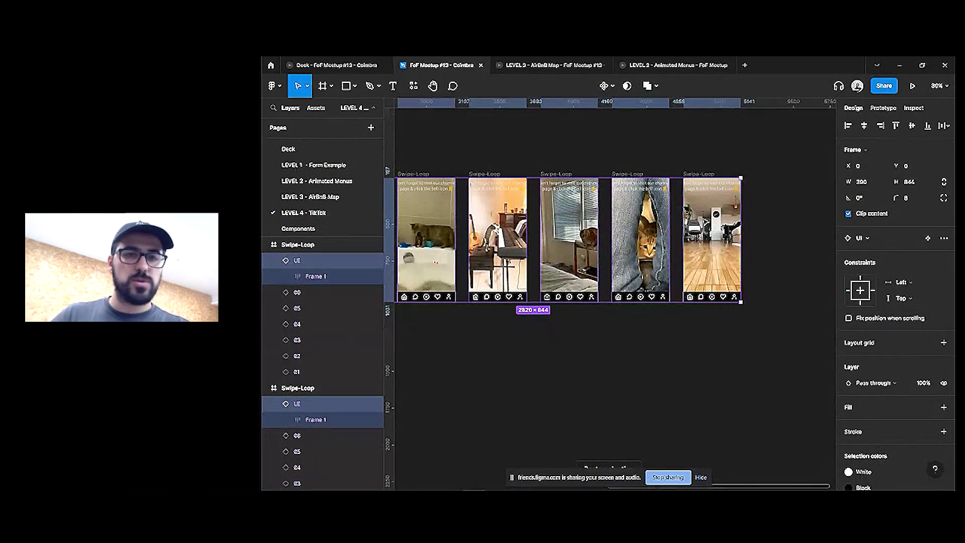
Move the Content frame further left, undoing an accidental duplicate
left_click(693, 142)
scroll(693, 147, "left", 5)
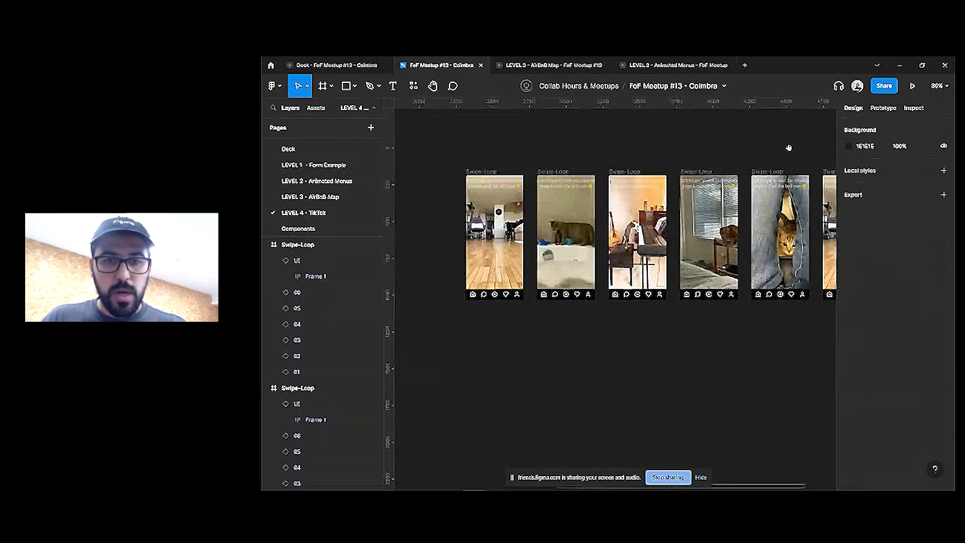
scroll(471, 267, "left", 10)
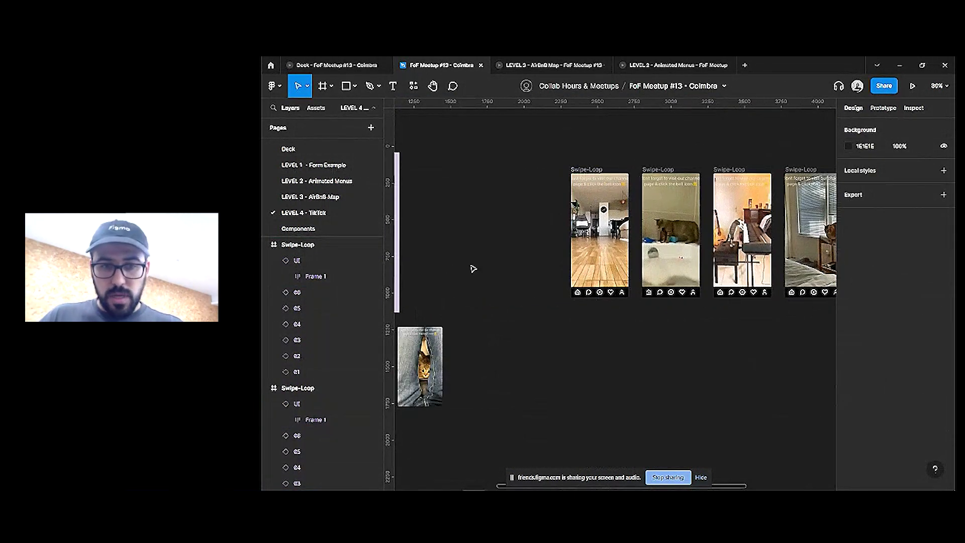
scroll(532, 216, "left", 4)
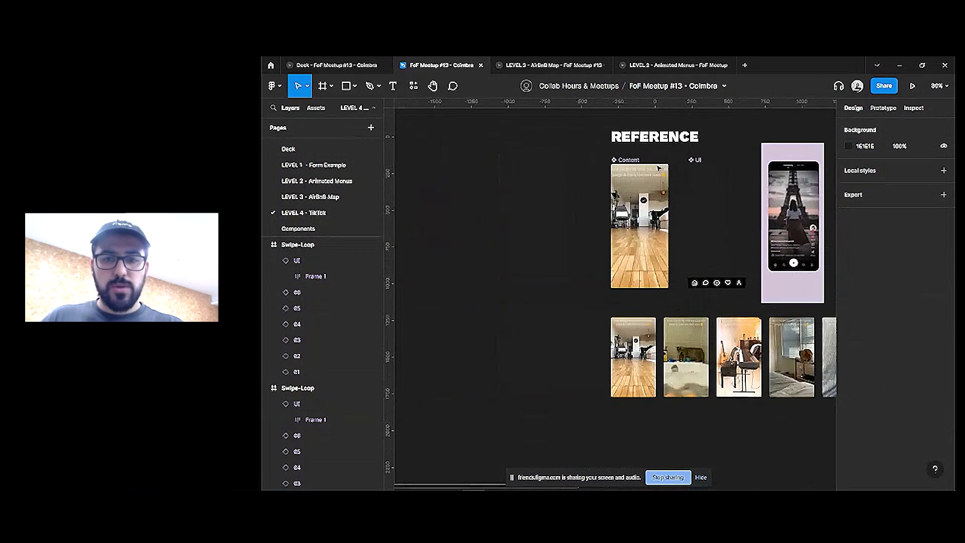
left_click_drag(634, 162, 549, 162)
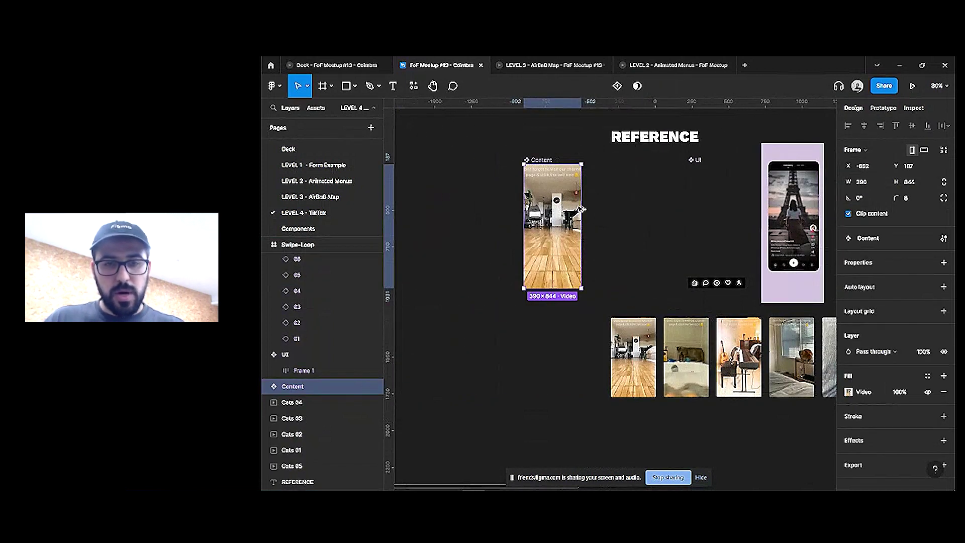
left_click_drag(581, 209, 655, 208)
key("ctrl+z")
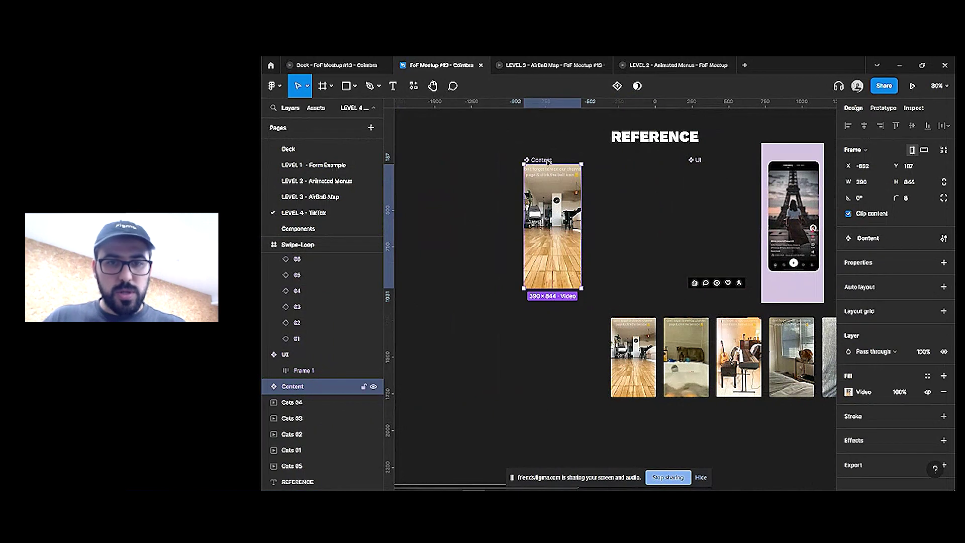
Add a second variant to Content and make tapping Default change to Variant2
left_click(617, 86)
left_click(558, 221)
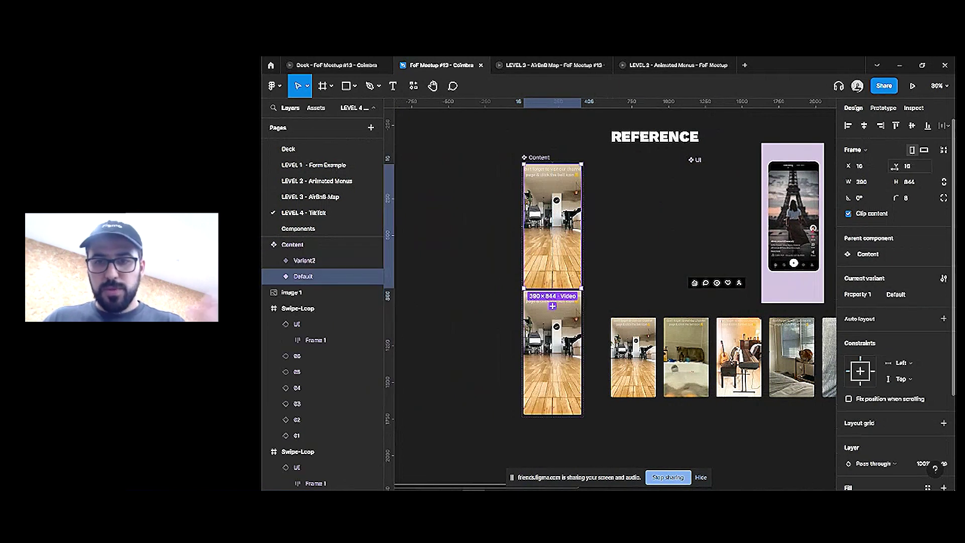
left_click(884, 109)
left_click_drag(581, 226, 553, 352)
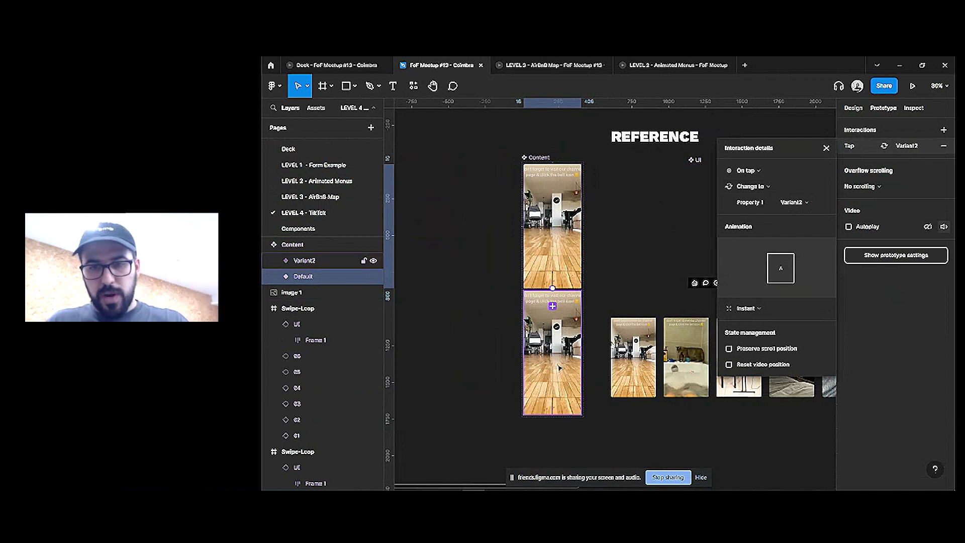
Make tapping Variant2 change back to Default
left_click(541, 364)
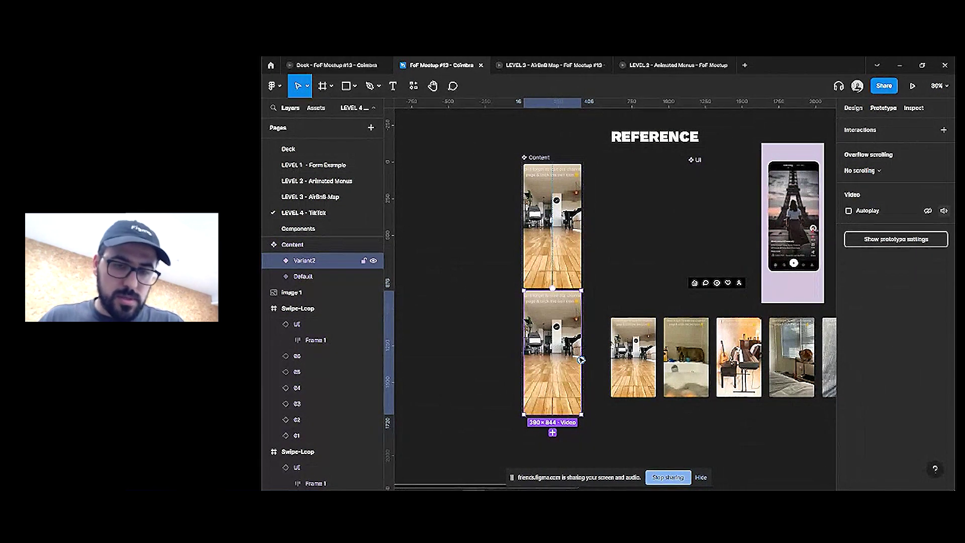
left_click_drag(583, 260, 553, 352)
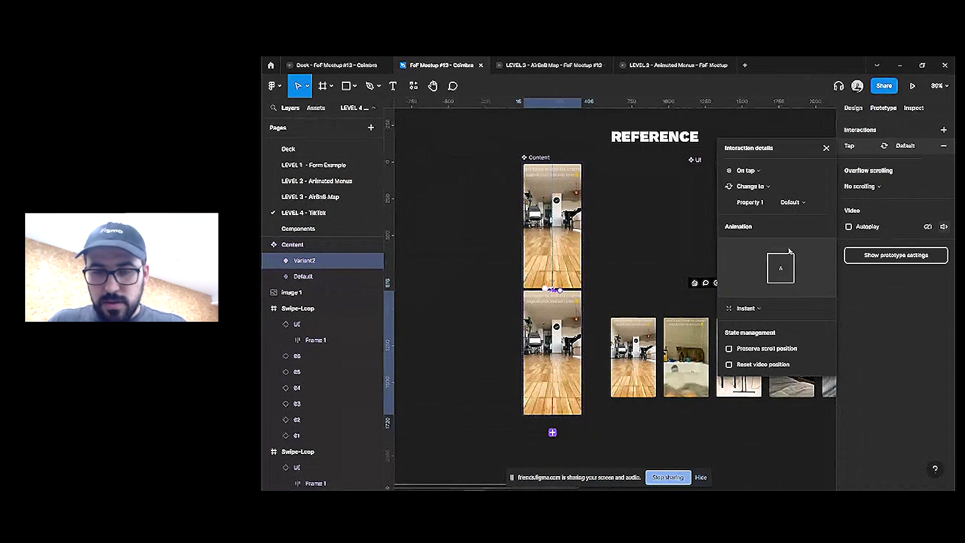
left_click(584, 259)
left_click(575, 322)
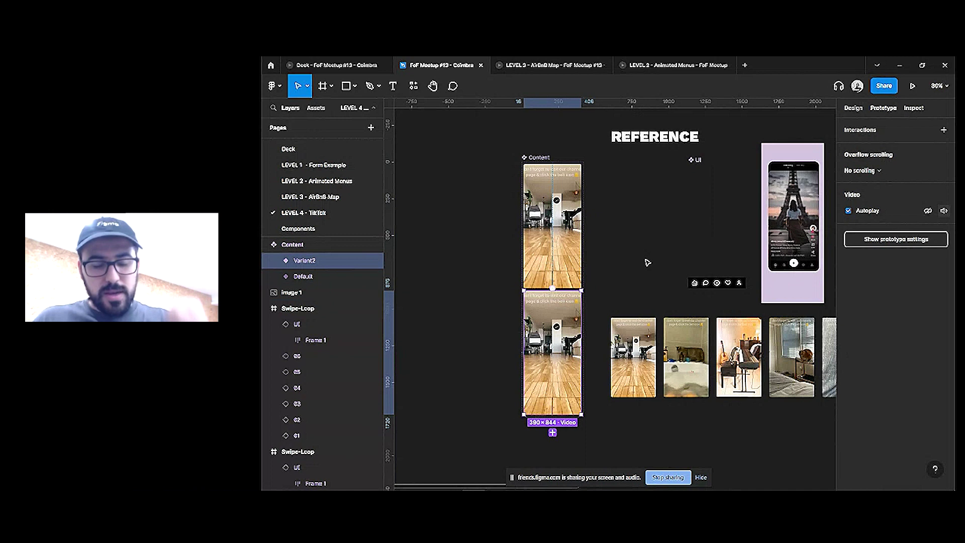
left_click_drag(582, 361, 584, 191)
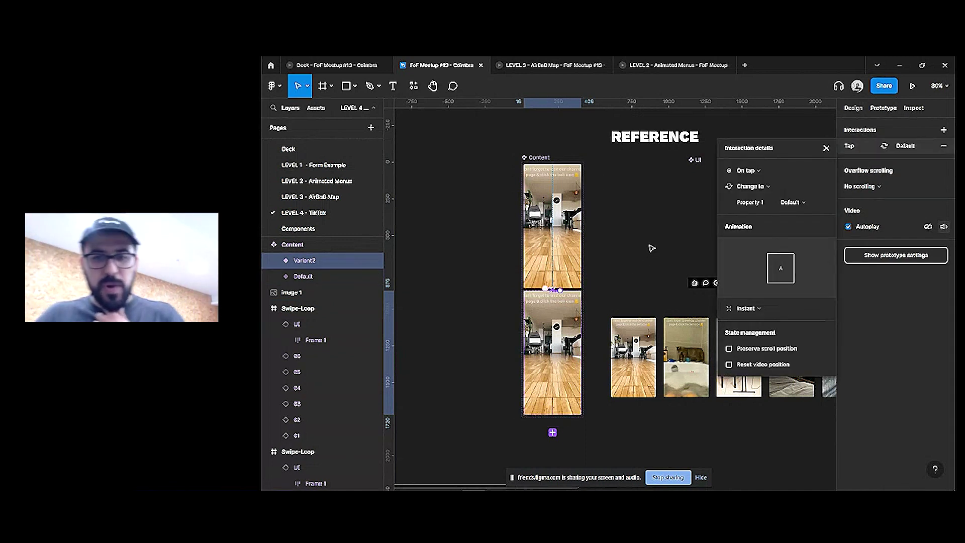
left_click(647, 242)
scroll(652, 224, "right", 10)
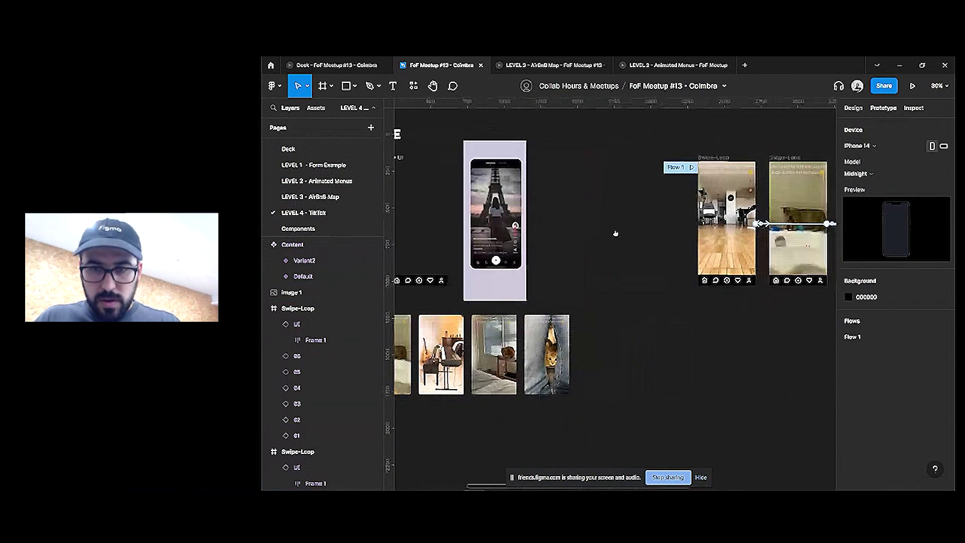
Uncheck Autoplay on Swipe-Loop frame 01 and play Flow 1 as a prototype
left_click(653, 221)
left_click(849, 257)
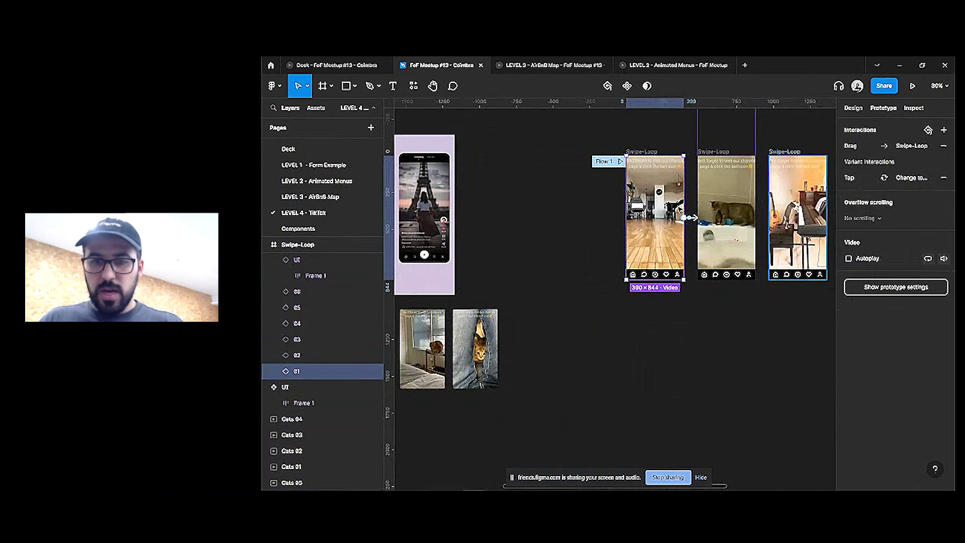
left_click(620, 161)
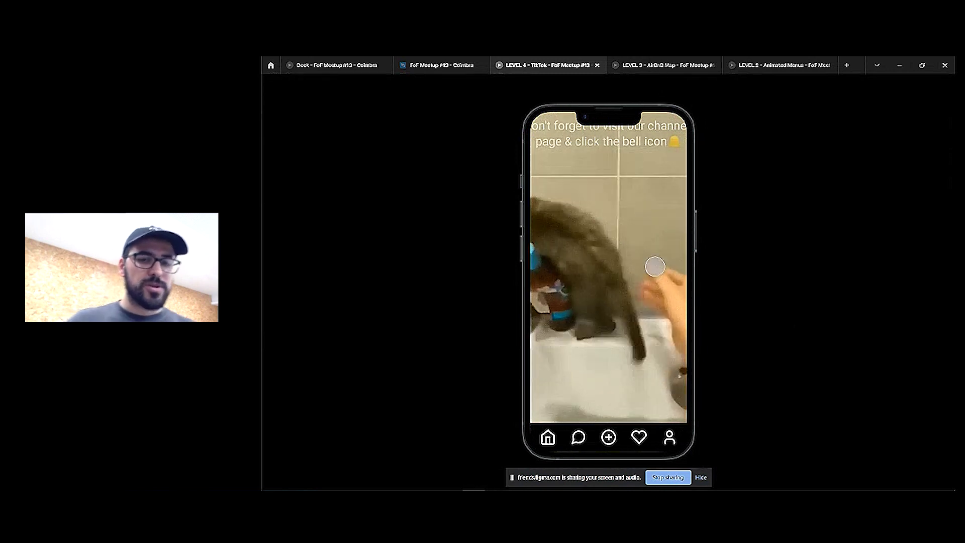
Tap and swipe up through the cat videos, then go back to the FoF Meetup #13 editor
left_click(595, 163)
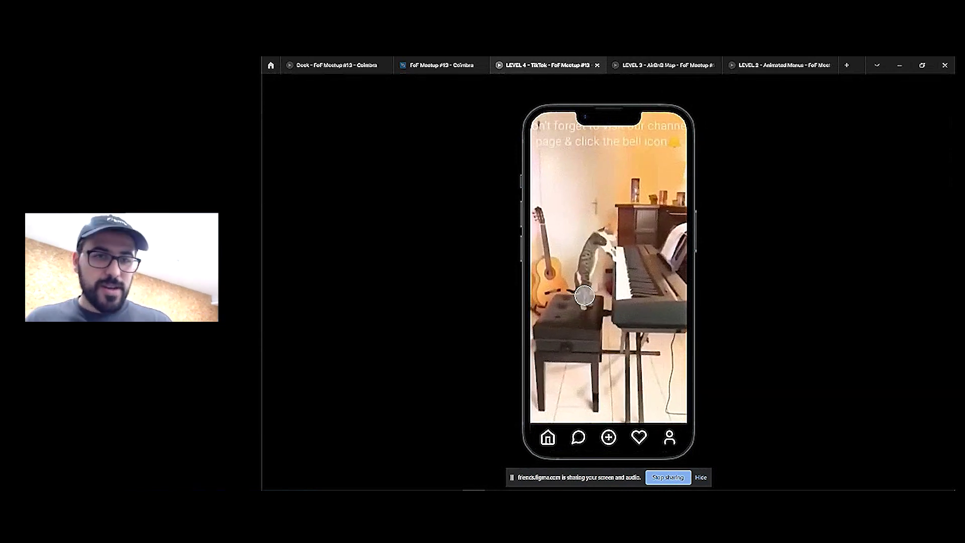
left_click_drag(598, 319, 603, 192)
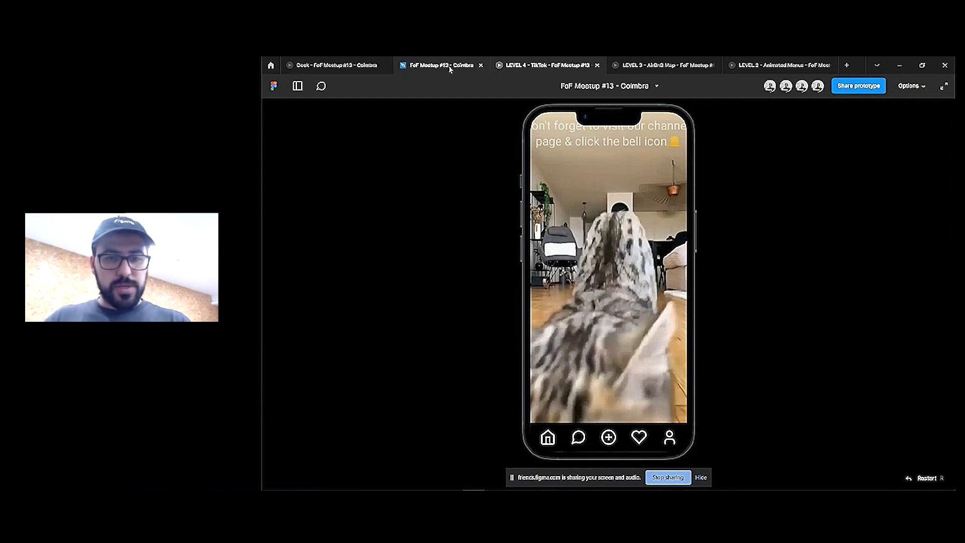
left_click(336, 65)
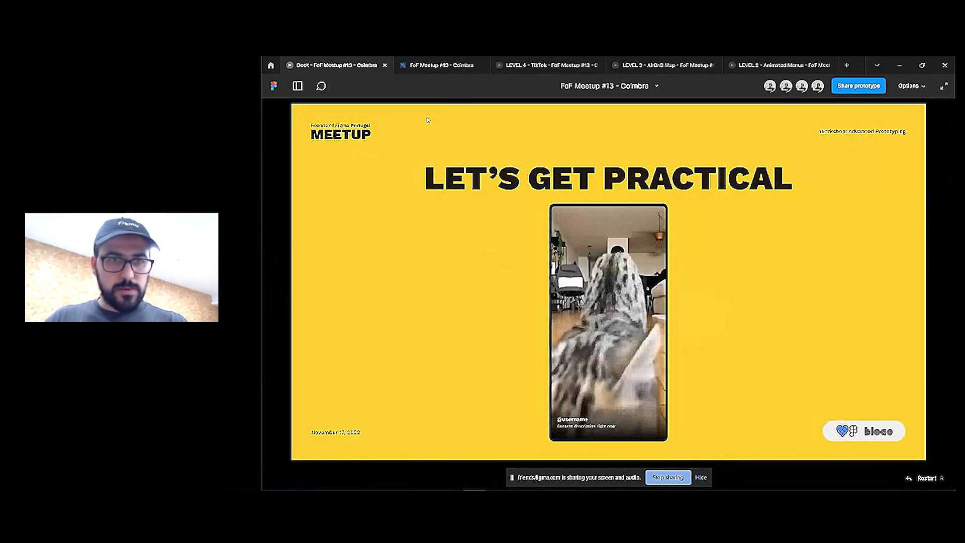
left_click(441, 65)
left_click(614, 219)
Place a copy of the nav bar's heart icon on empty canvas
scroll(598, 338, "up", 3)
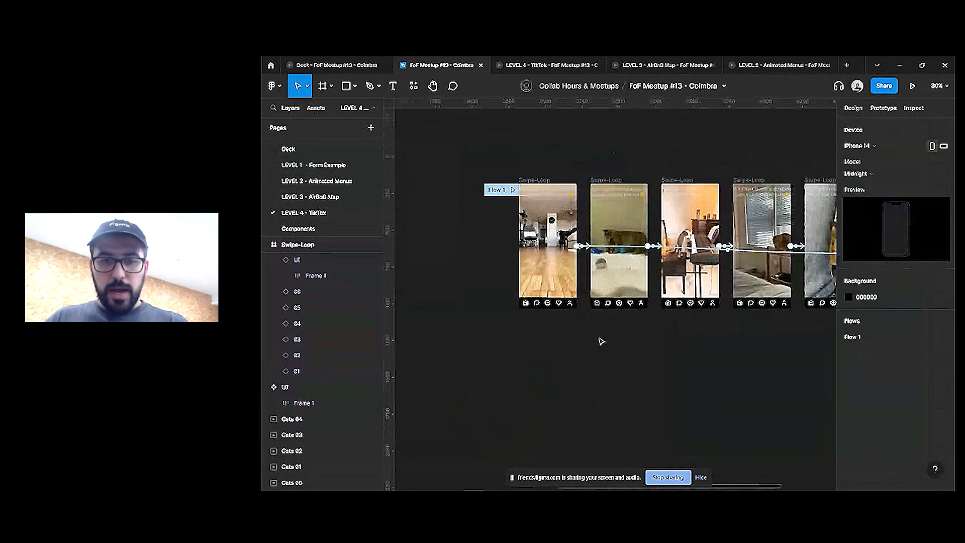
scroll(657, 336, "left", 5)
scroll(595, 332, "up", 6)
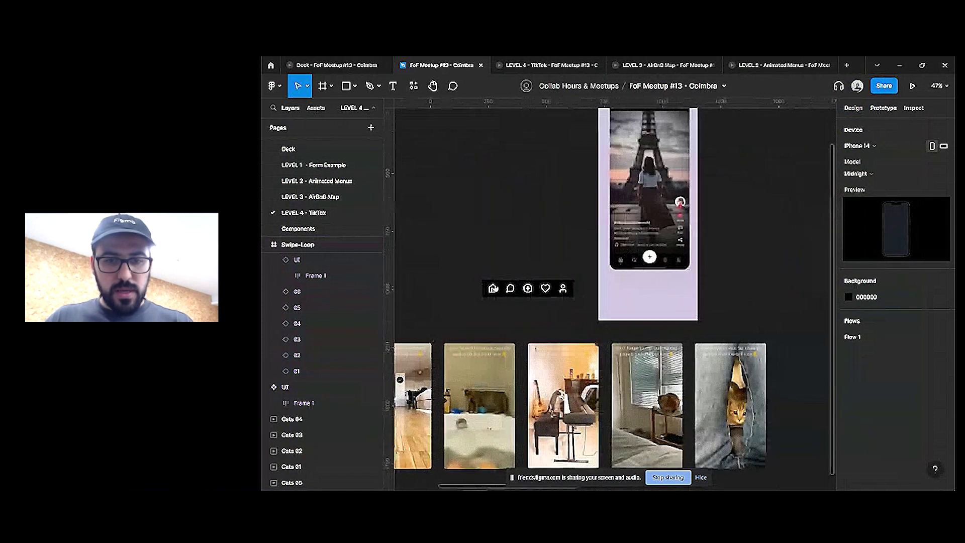
left_click(583, 330)
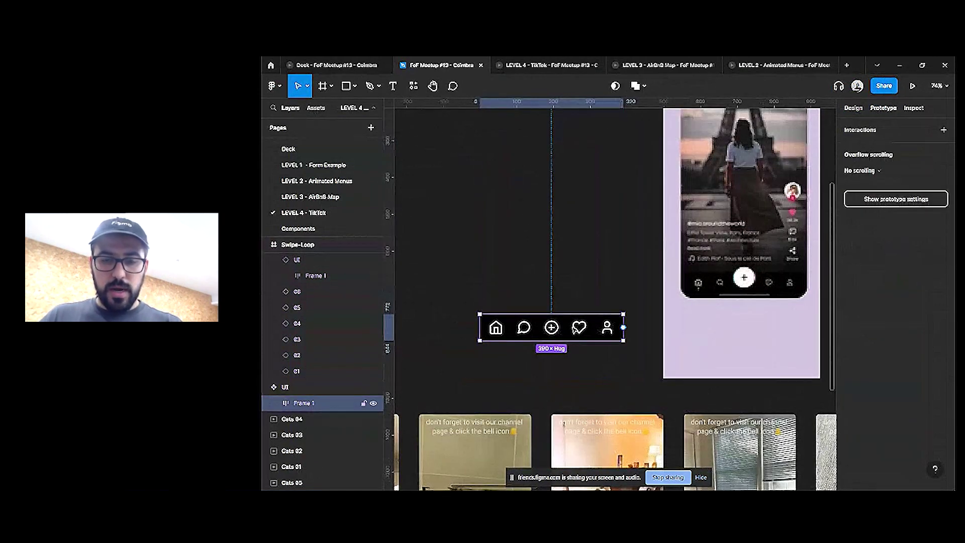
left_click(581, 330)
scroll(581, 329, "up", 2)
left_click_drag(596, 378, 454, 291)
scroll(589, 378, "down", 3)
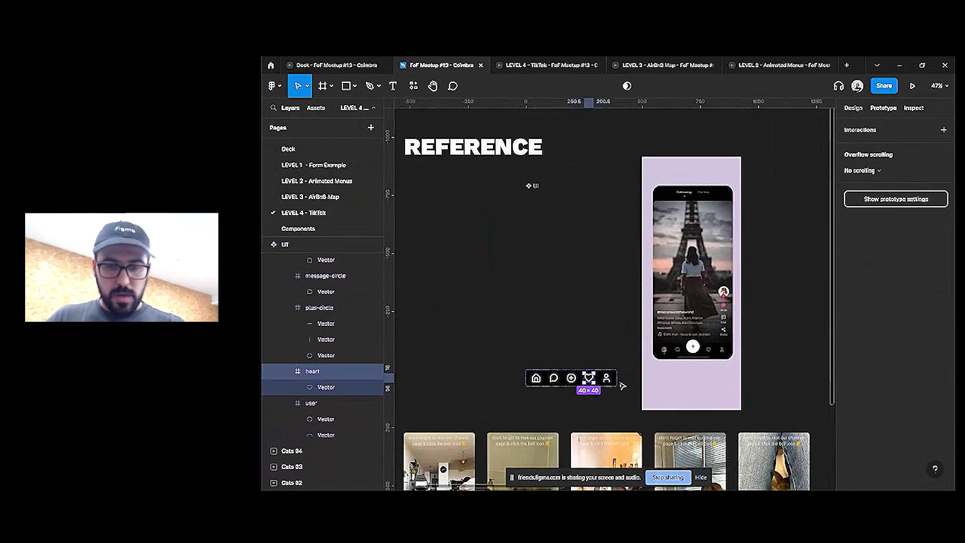
scroll(591, 382, "up", 3)
left_click_drag(586, 376, 424, 296)
Reposition the copied heart frame and start renaming it
scroll(553, 311, "left", 5)
left_click_drag(683, 321, 588, 222)
left_click(854, 108)
key("ctrl+r")
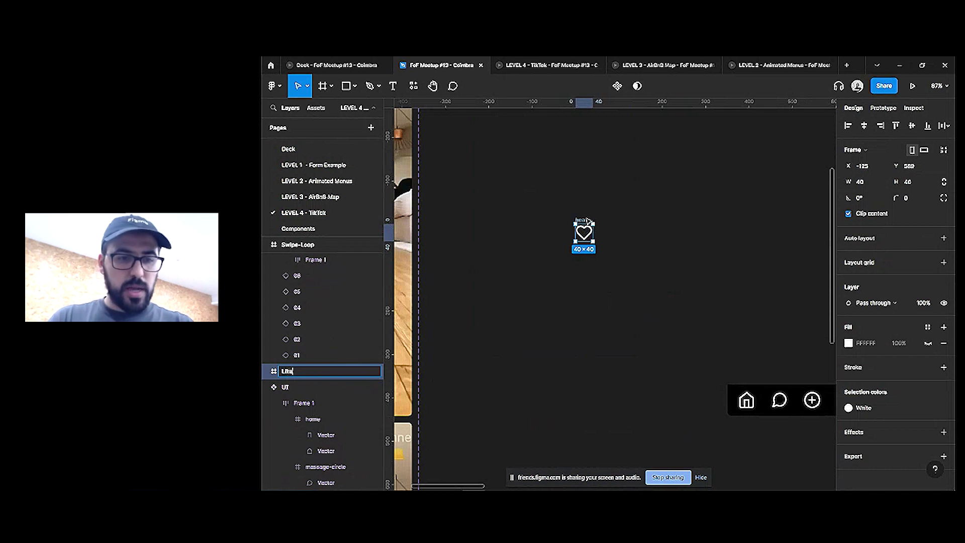
Name the frame Like, duplicate it, and fill the copy's heart with Tangerine
type("Like")
key("Return")
key("ctrl+d")
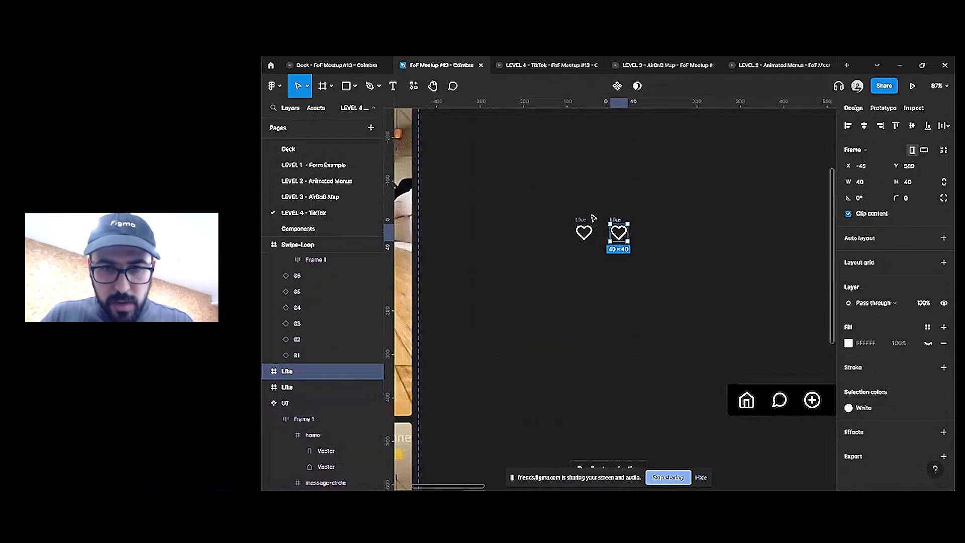
double_click(619, 232)
left_click(882, 352)
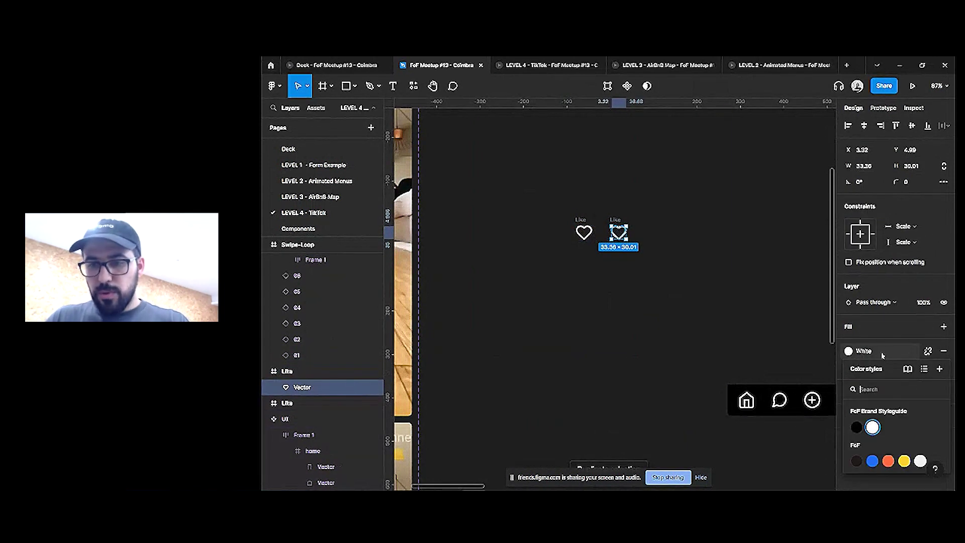
left_click(888, 460)
Check the stroke colour style of the white outline heart
scroll(632, 249, "up", 3)
left_click(645, 204)
left_click(613, 224)
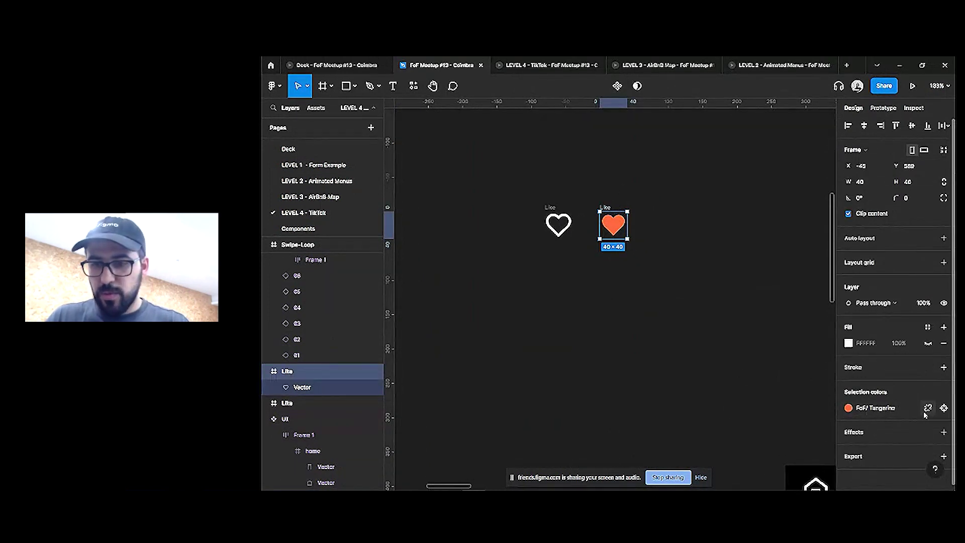
double_click(558, 221)
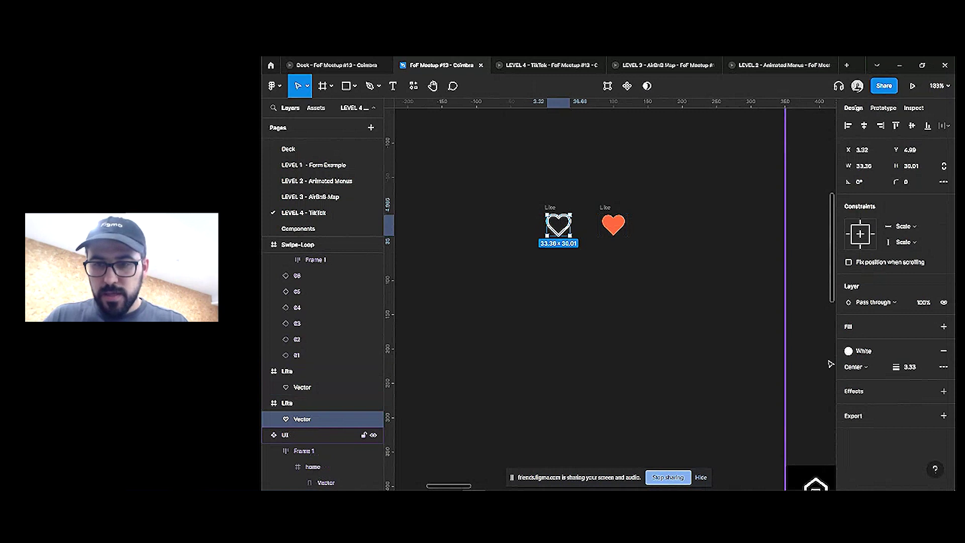
left_click(863, 351)
left_click(863, 351)
Add a White stroke to the orange Tangerine heart
left_click_drag(507, 195, 692, 279)
left_click(609, 221)
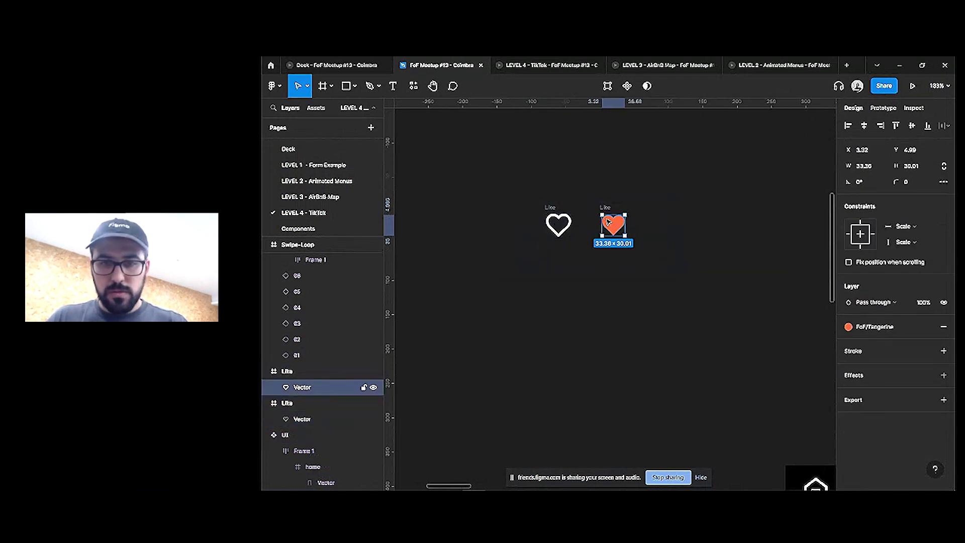
left_click(929, 351)
left_click(883, 457)
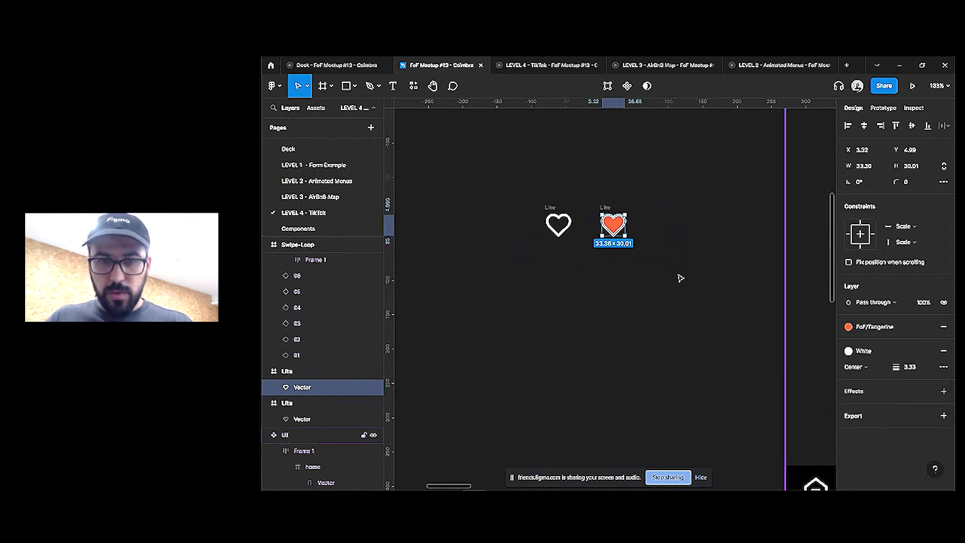
left_click(625, 226)
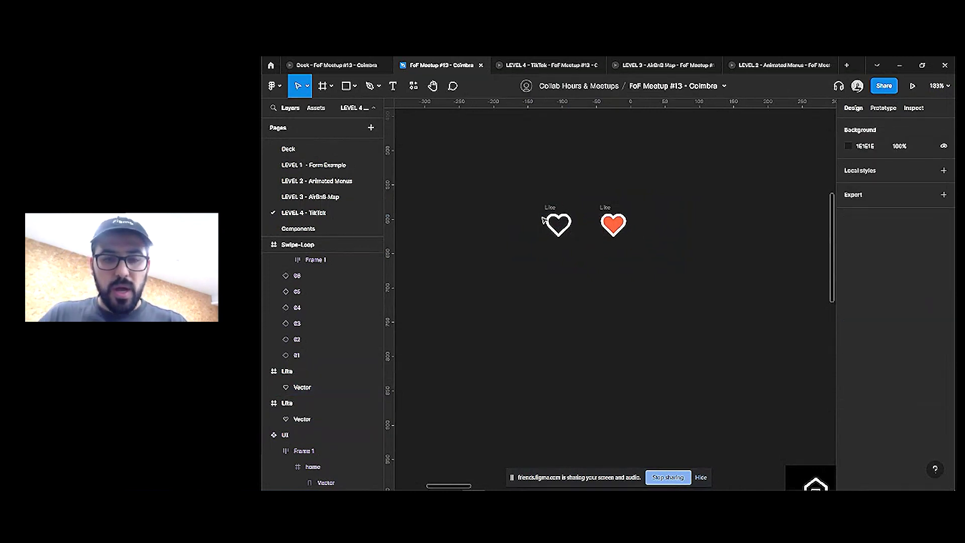
scroll(543, 220, "up", 3)
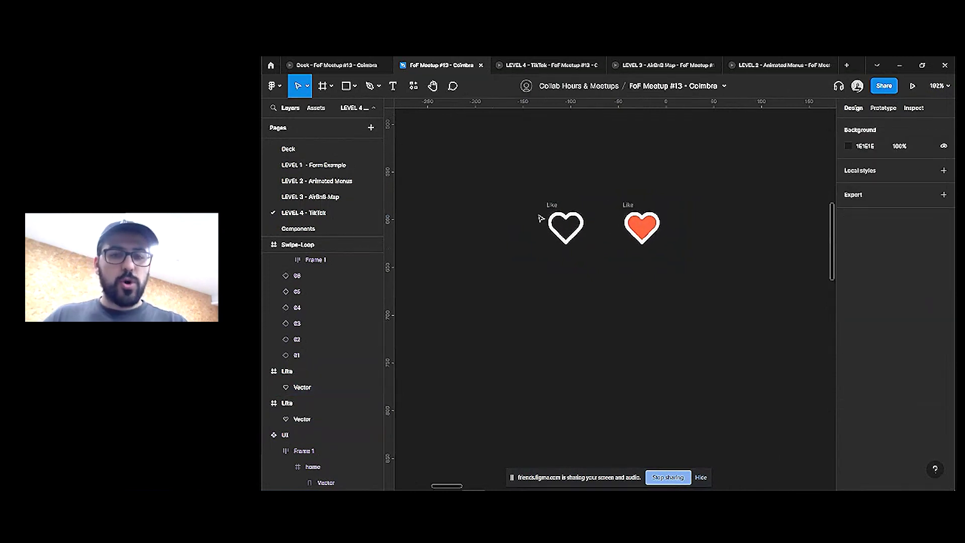
Draw a small circle inside the white heart, centre it vertically, and set its fill opacity to 0%
left_click(354, 86)
left_click(331, 148)
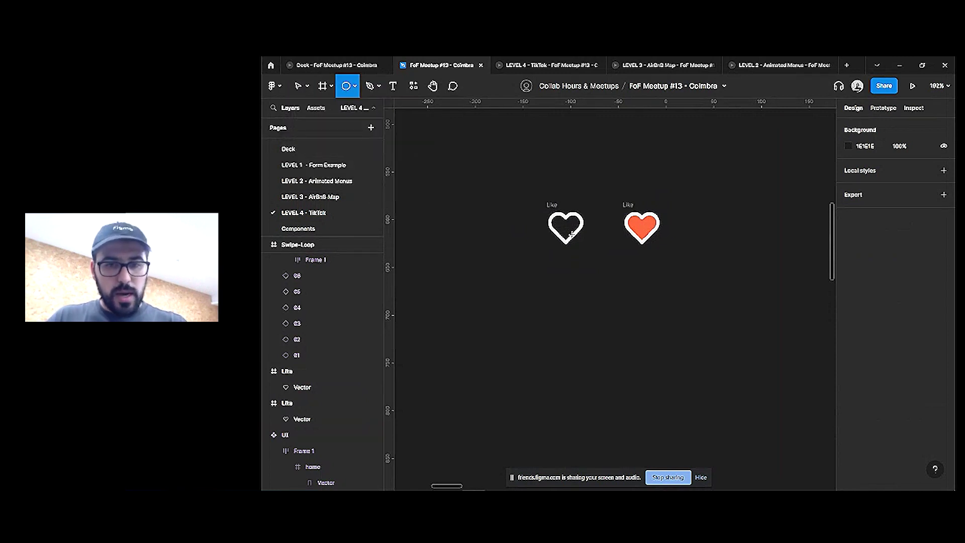
scroll(570, 234, "up", 1)
left_click_drag(559, 222, 570, 232)
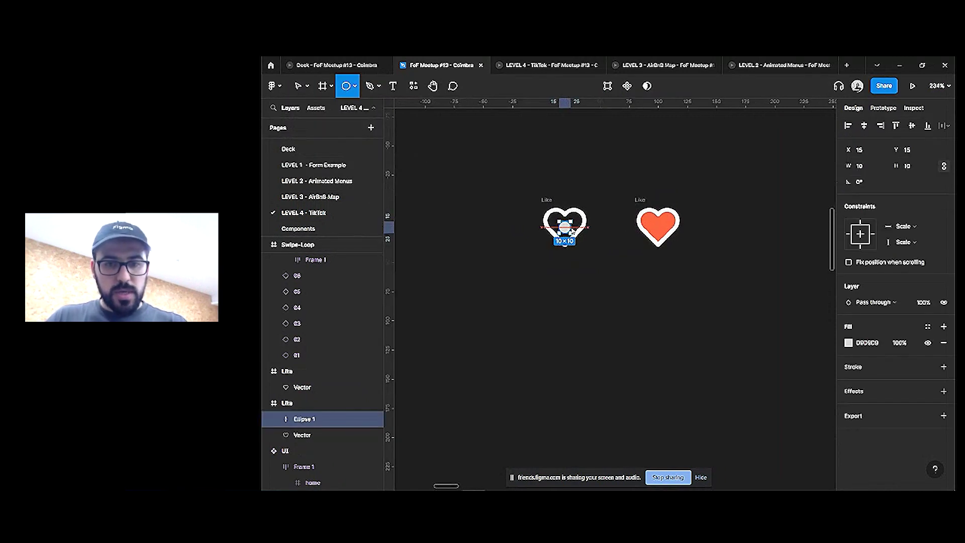
left_click(866, 166)
type("1")
key("Tab")
type("1")
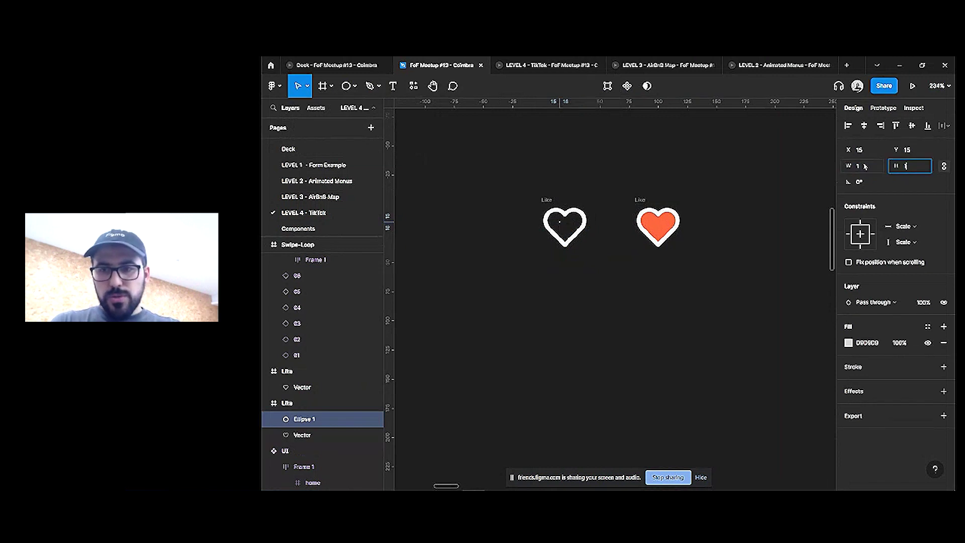
left_click(912, 126)
scroll(569, 234, "up", 3)
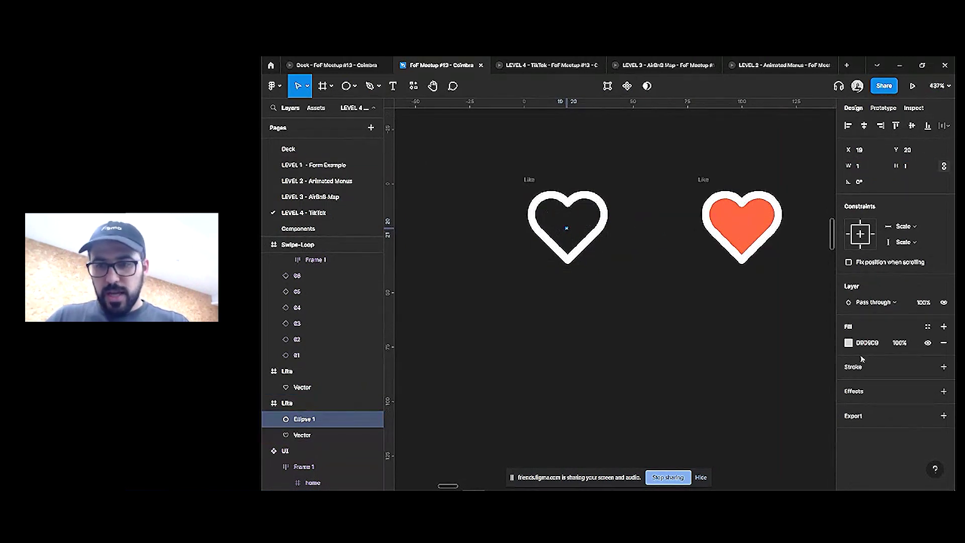
left_click(894, 342)
type("0")
key("Return")
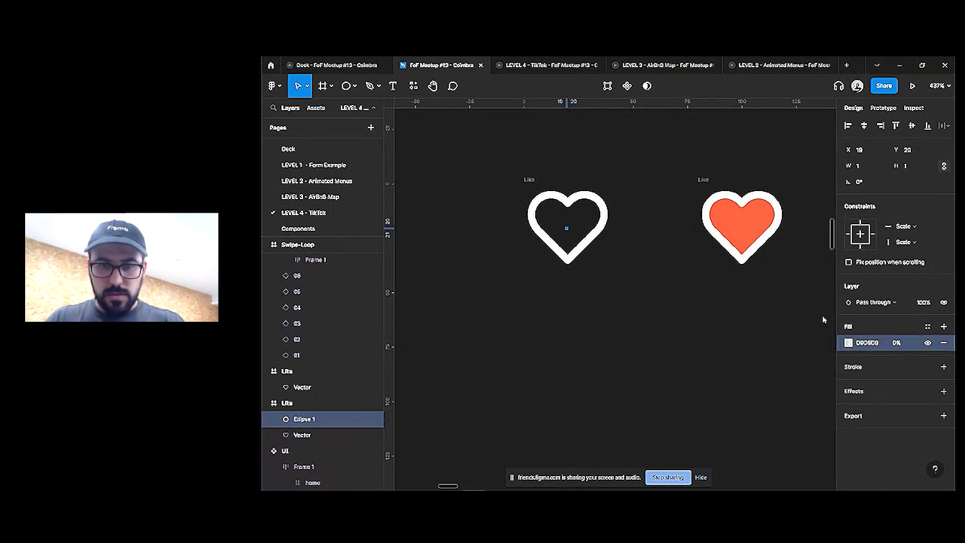
Move the orange heart further right and select the white heart's Like frame
left_click(528, 182)
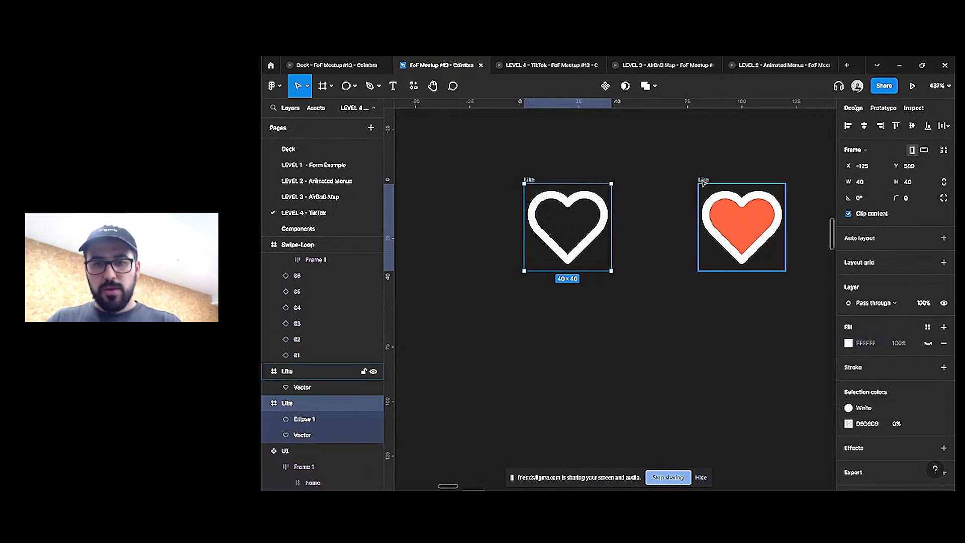
left_click_drag(734, 199, 789, 199)
scroll(594, 220, "right", 1)
left_click(499, 189)
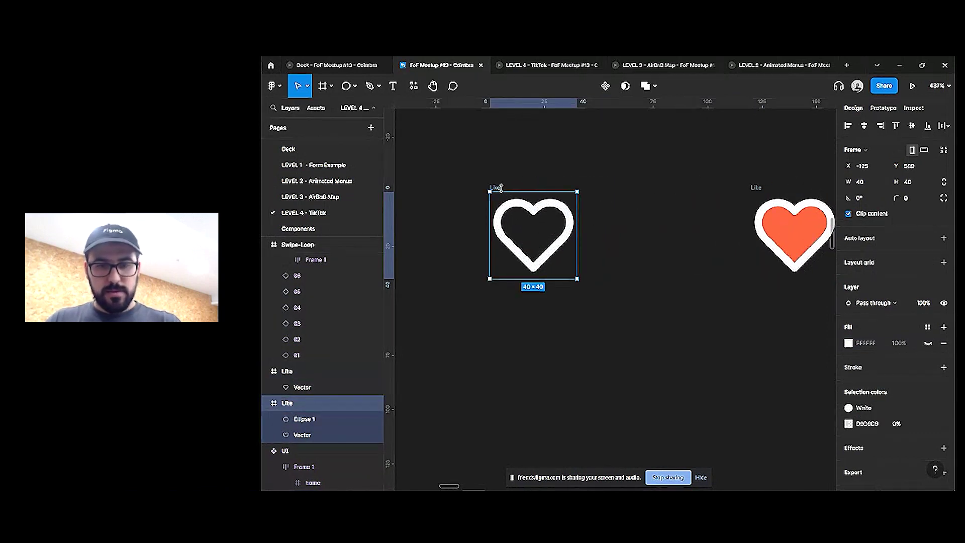
key("Escape")
key("ctrl+f")
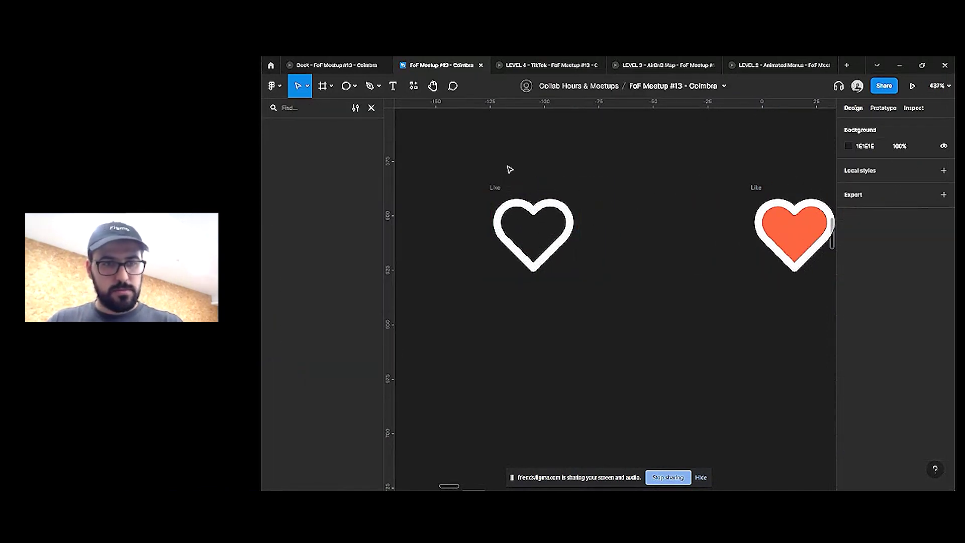
left_click(492, 187)
left_click(372, 108)
Duplicate the white heart beside it and give the copy's circle 100% opacity at 17×17
key("ctrl+d")
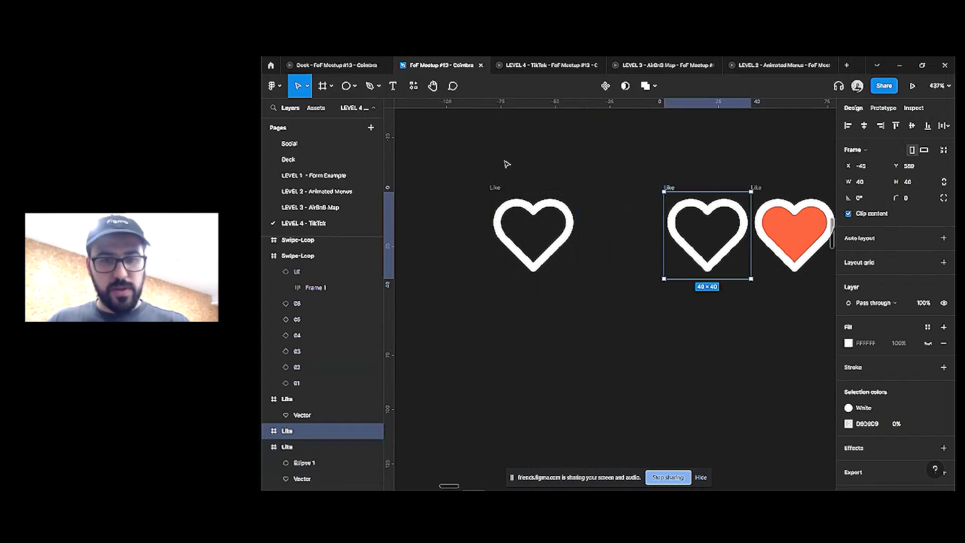
left_click_drag(682, 234, 657, 229)
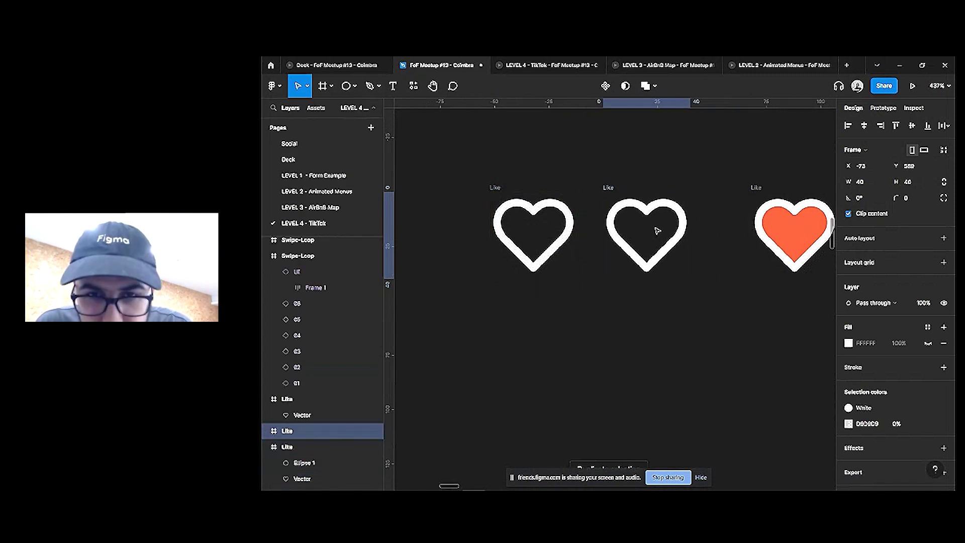
left_click(647, 241)
left_click(655, 228, "shift")
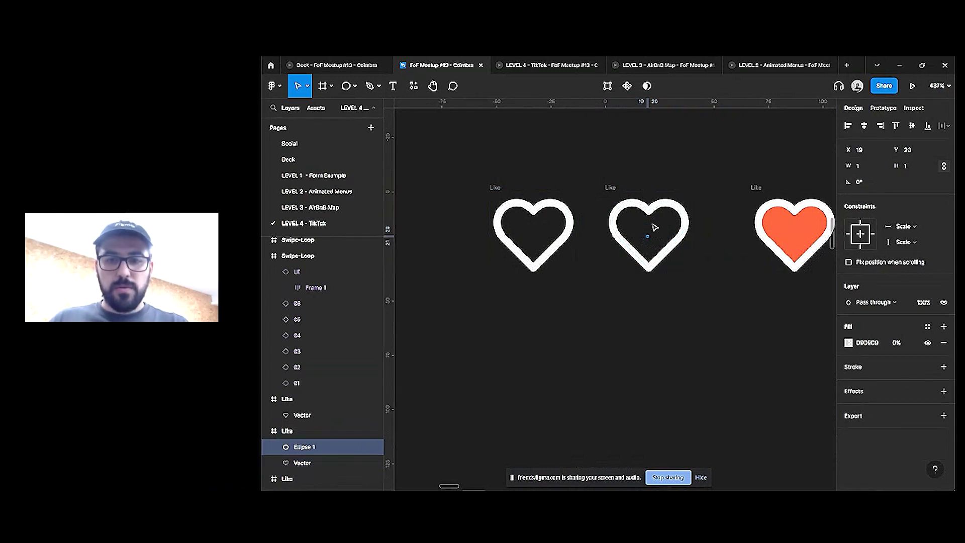
left_click(907, 344)
type("100")
key("Return")
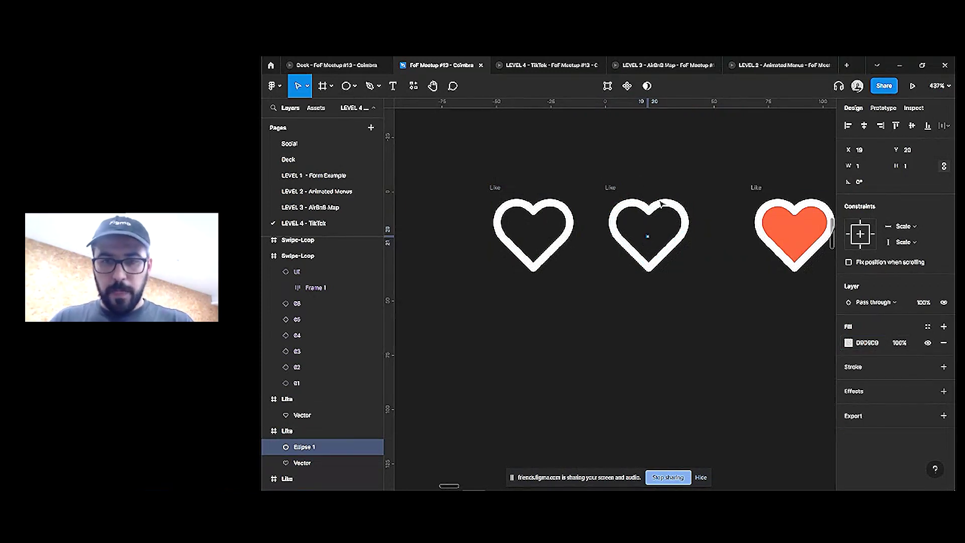
scroll(646, 226, "up", 15)
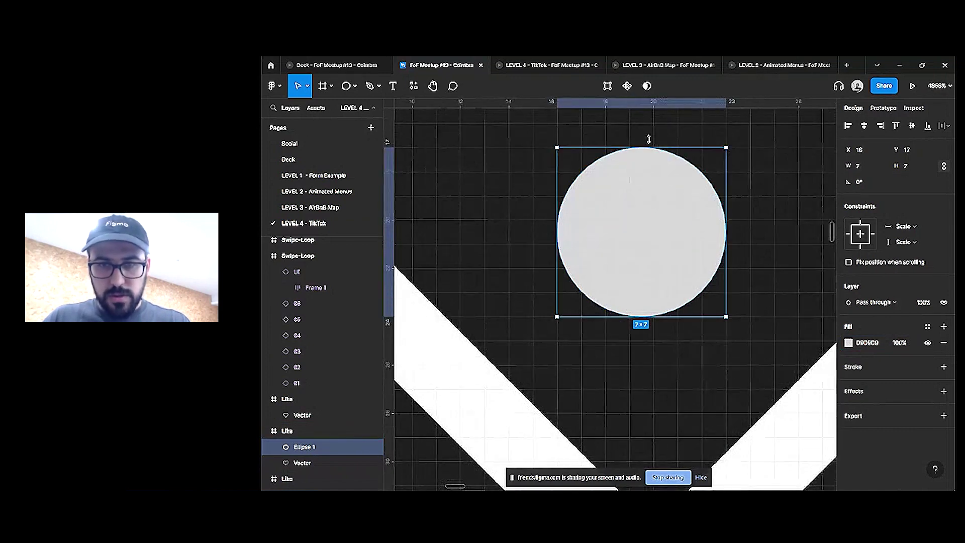
left_click_drag(649, 139, 649, 100)
scroll(663, 219, "down", 10)
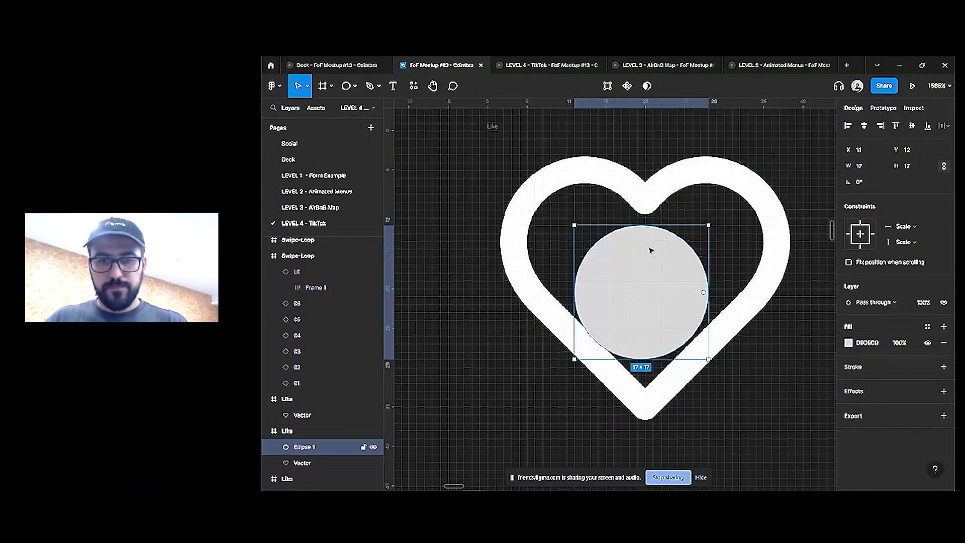
scroll(650, 250, "down", 5)
scroll(640, 270, "left", 3)
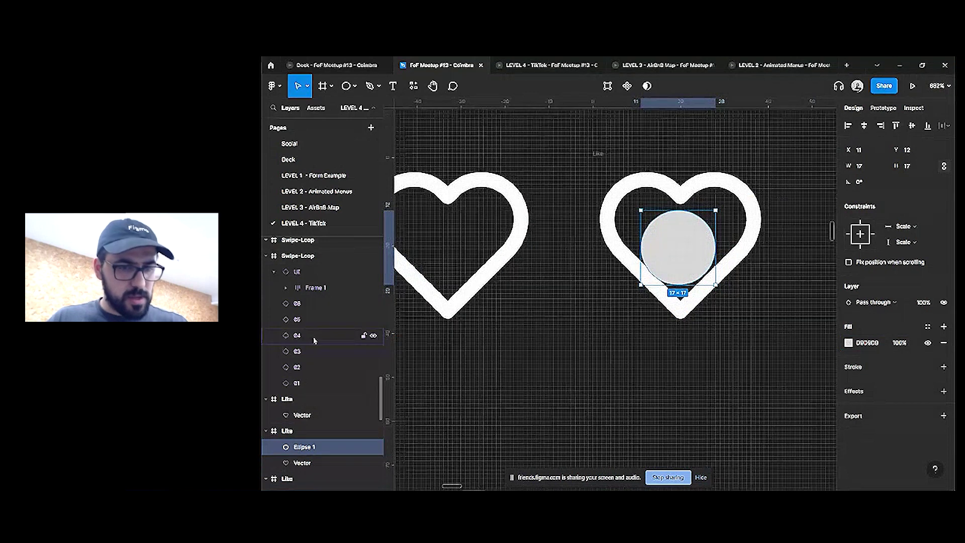
Send both circles behind the hearts, rename them 'Fill', and resize the right one to 18×18
left_click(448, 247)
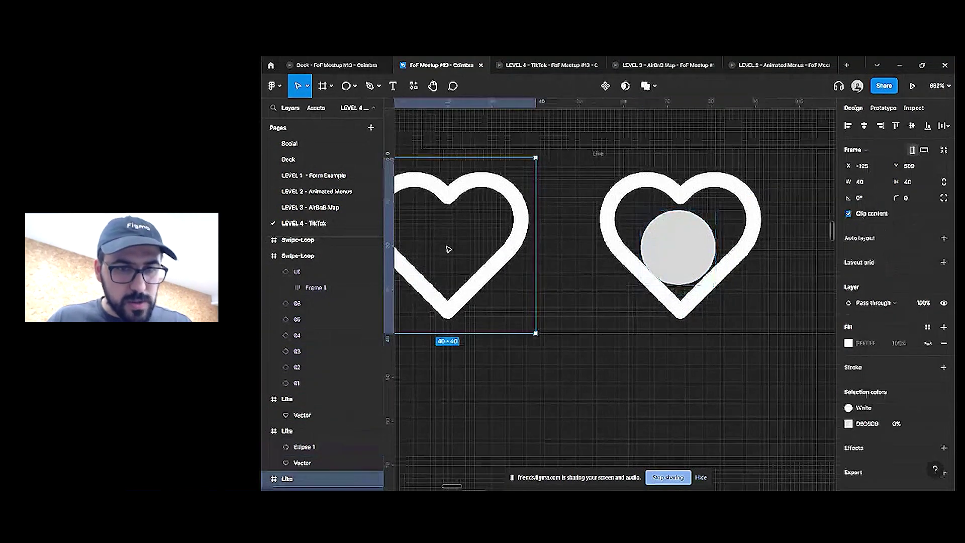
double_click(447, 247)
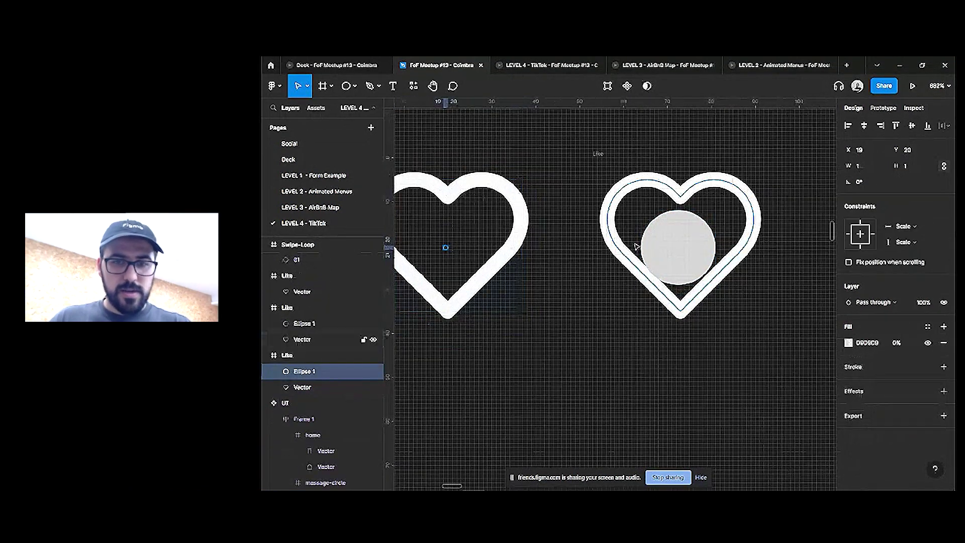
left_click(688, 259, "shift")
key("ctrl+bracketleft")
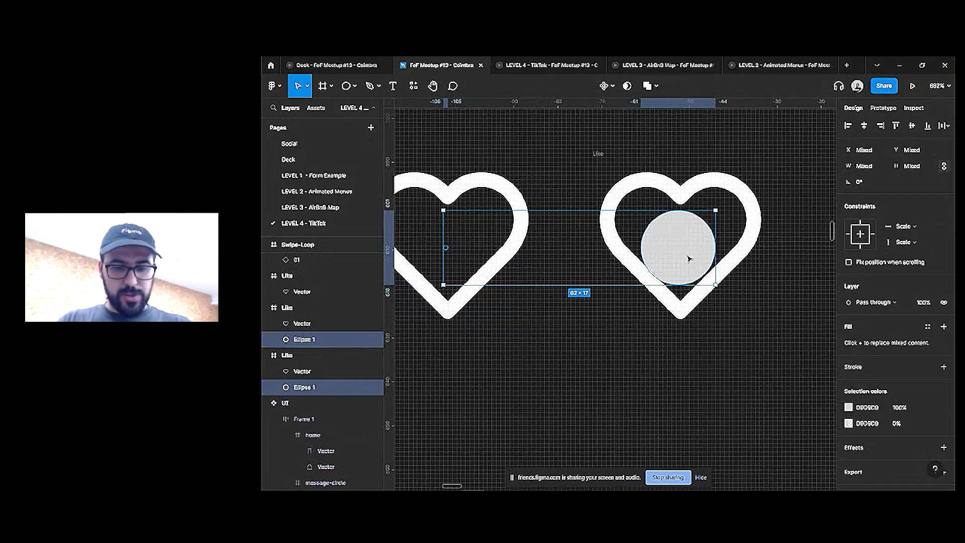
key("ctrl+r")
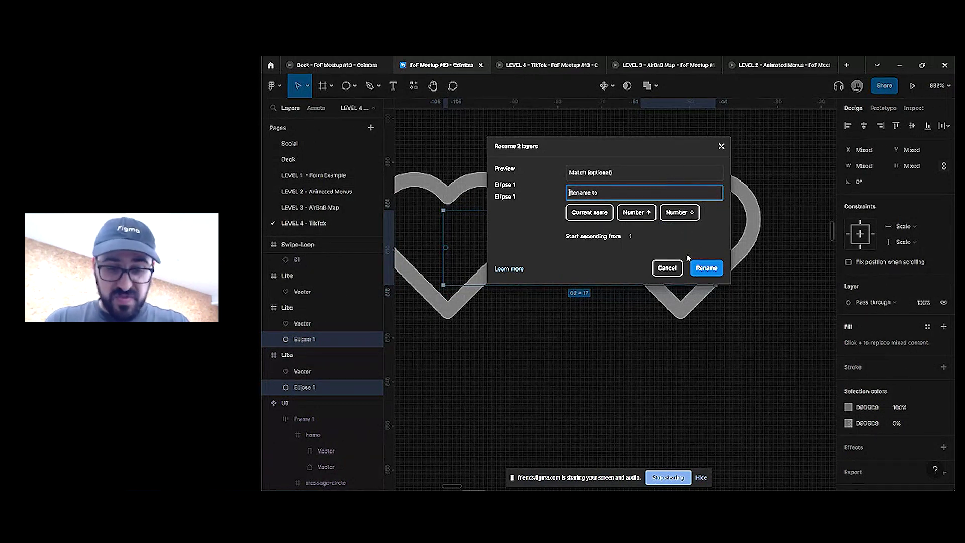
type("D")
key("BackSpace")
type("F")
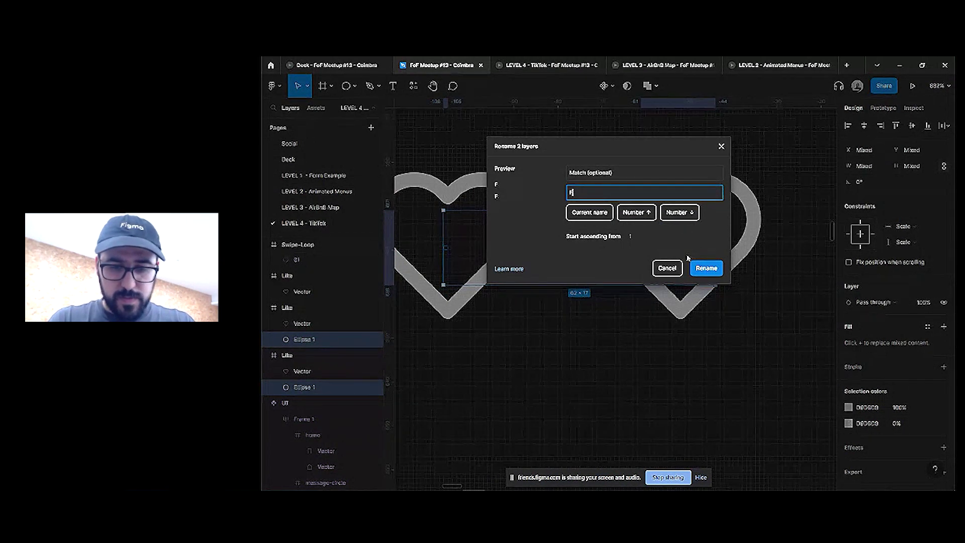
type("ill")
key("Return")
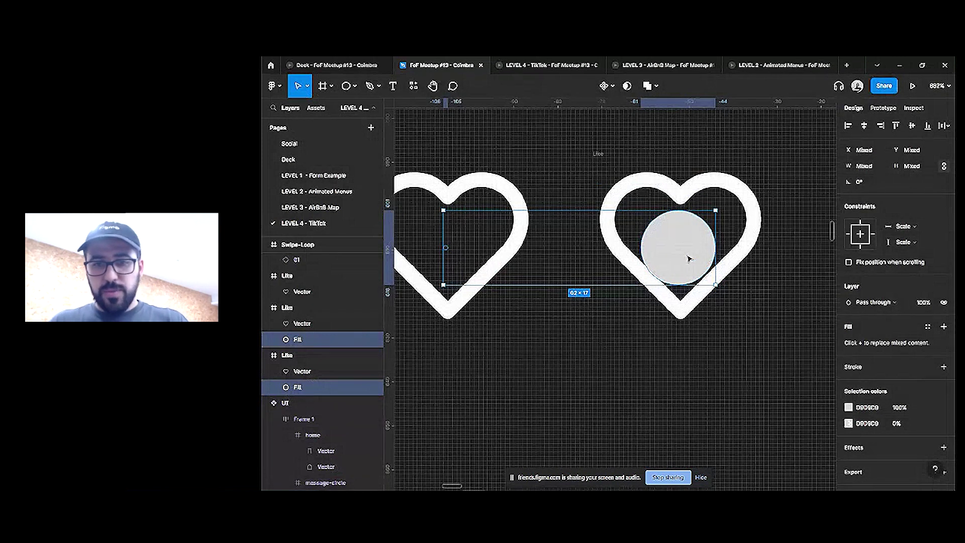
left_click(690, 259)
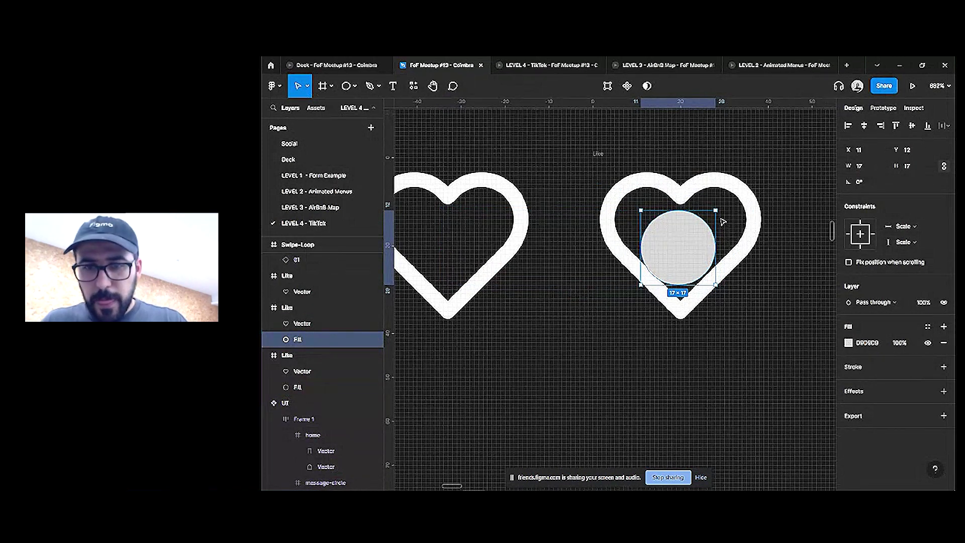
left_click_drag(719, 208, 722, 206)
Fill the circle with the Tangerine orange style and both heart outlines with the dark Cocoa style
left_click(928, 326)
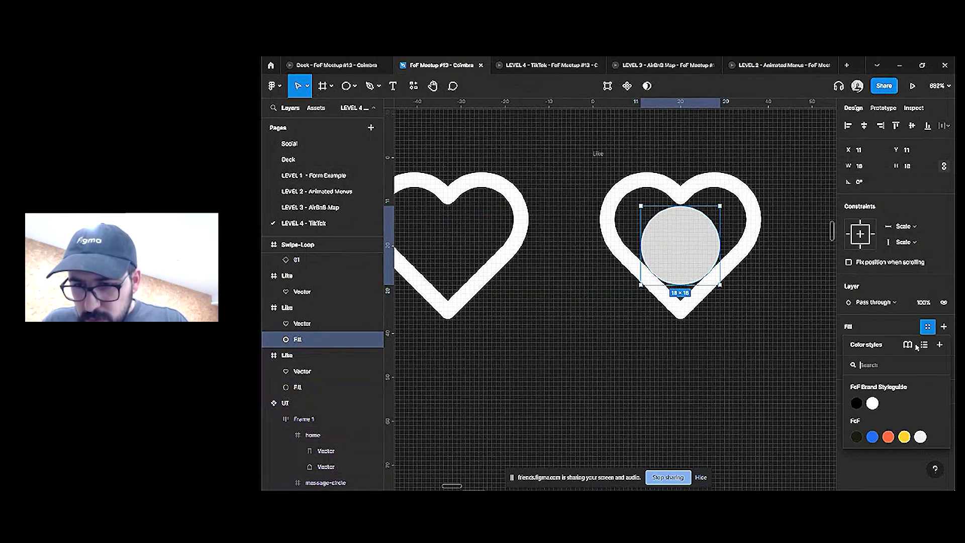
left_click(889, 437)
left_click(624, 196)
scroll(625, 196, "down", 2, "ctrl")
left_click(441, 217, "shift")
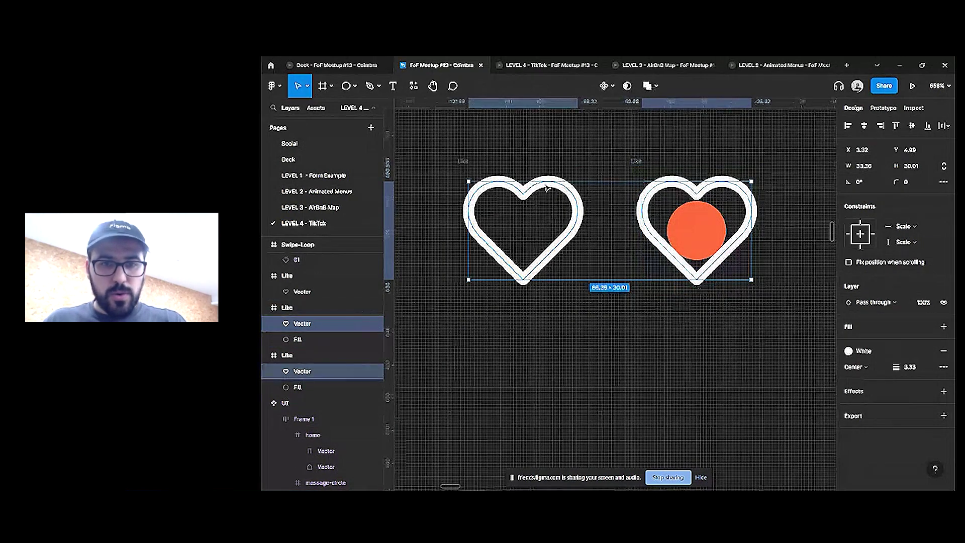
left_click(928, 326)
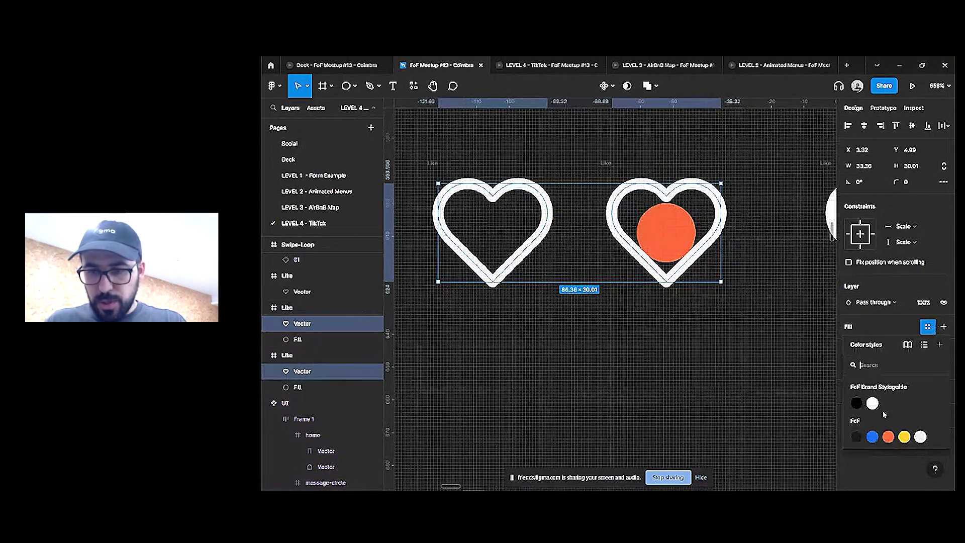
left_click(856, 437)
Delete the middle heart's inner circle, then undo to restore it
scroll(714, 241, "down", 1, "ctrl")
left_click(743, 219)
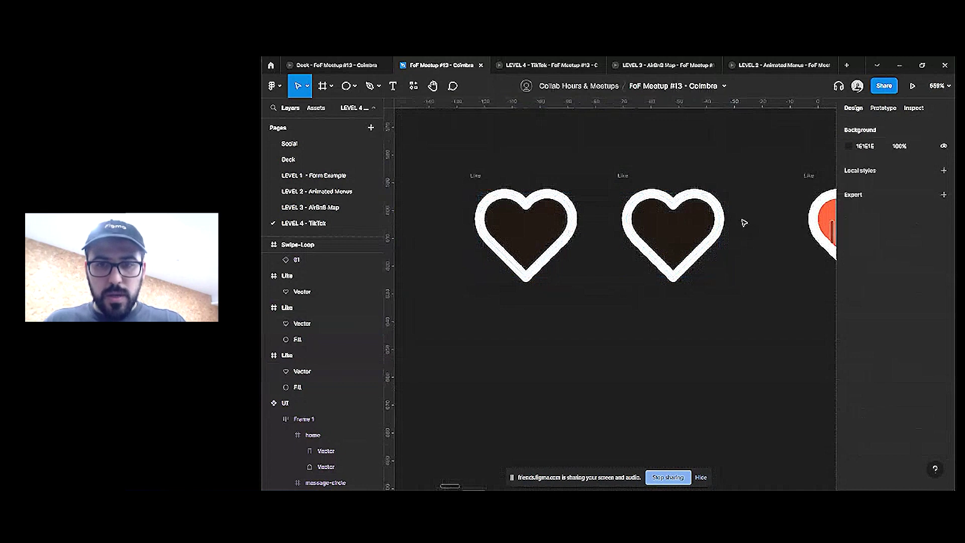
right_click(677, 236, "ctrl")
left_click(709, 261)
scroll(714, 241, "right", 3)
key("Delete")
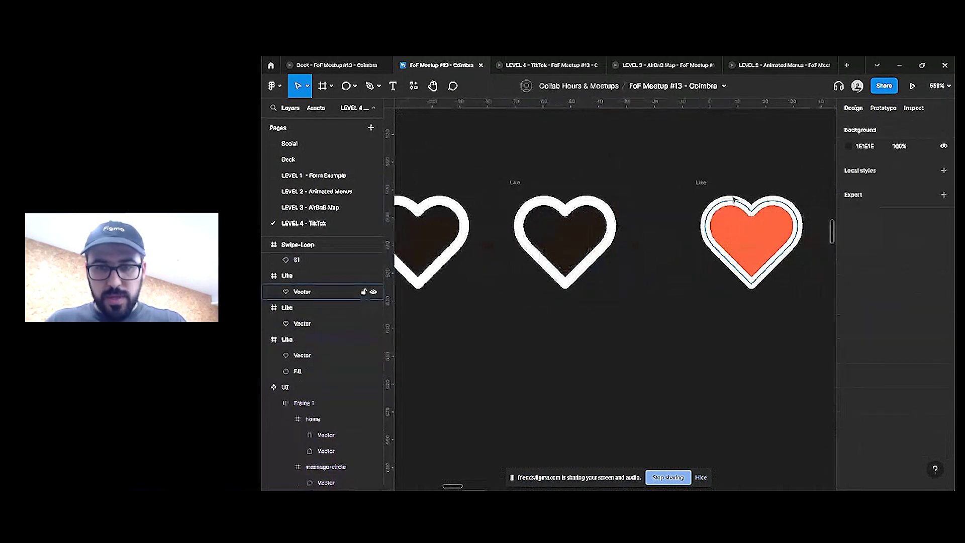
left_click(702, 184)
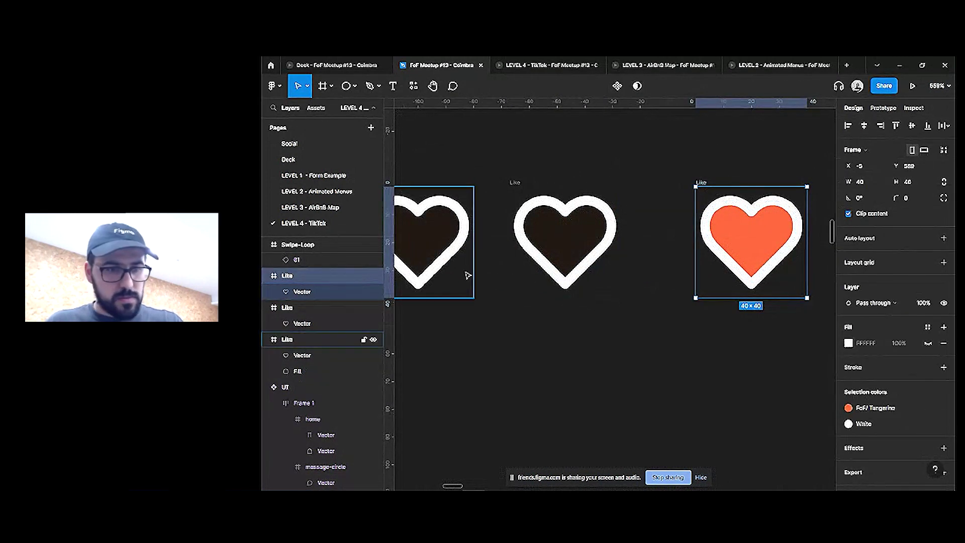
key("Escape")
left_click(556, 254)
key("ctrl+z")
key("ctrl+z")
key("ctrl+z")
key("ctrl+z")
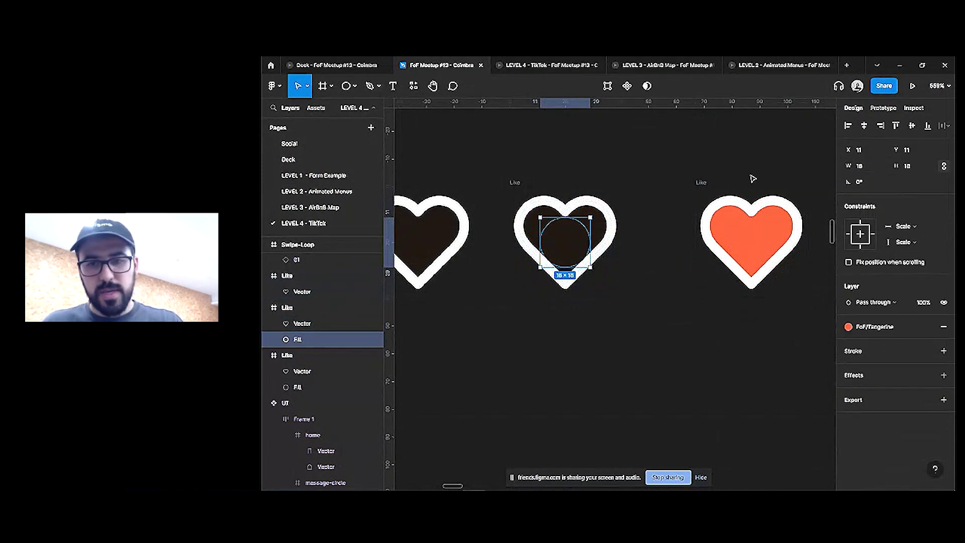
key("Escape")
Paste the circle into the orange heart's frame at 62×62, 0% opacity, behind the heart
left_click(704, 184)
key("ctrl+v")
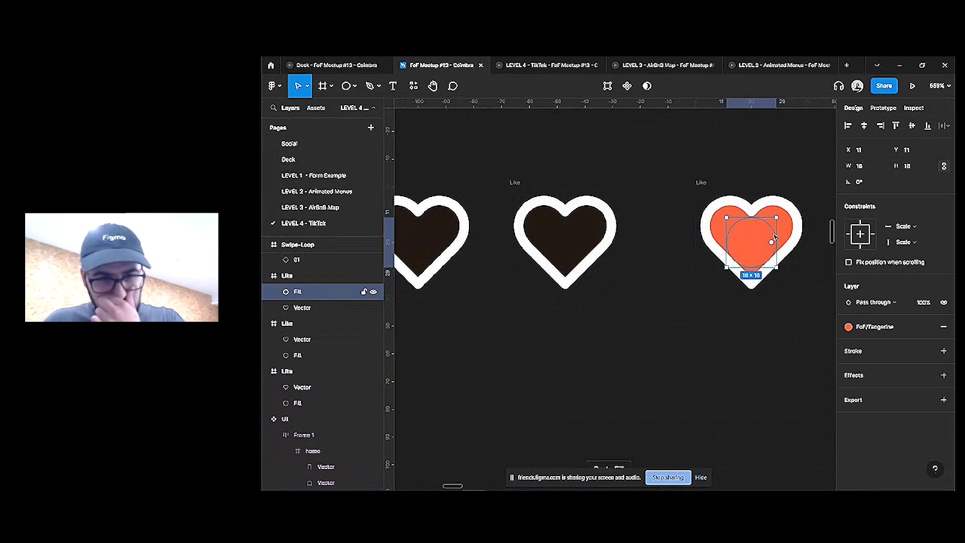
left_click_drag(756, 216, 752, 156)
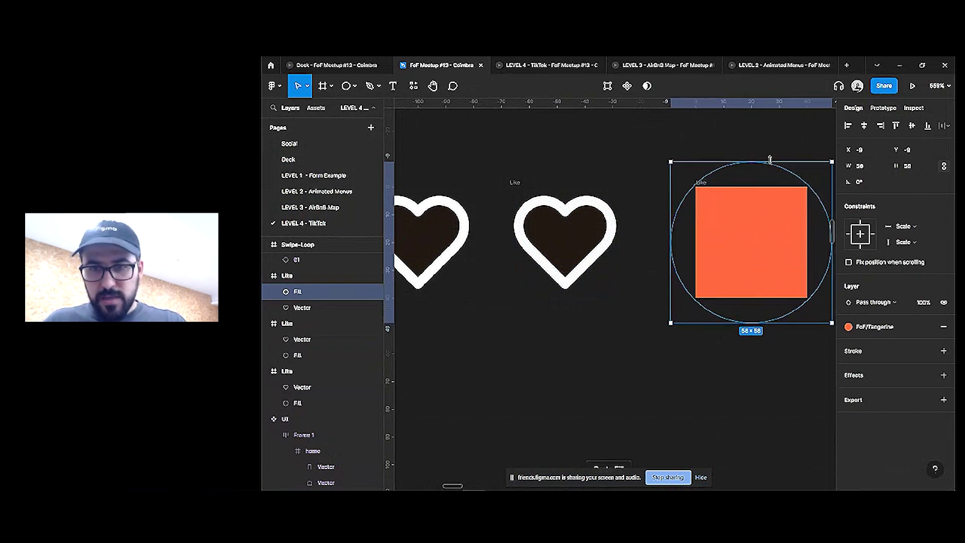
type("0")
key("Return")
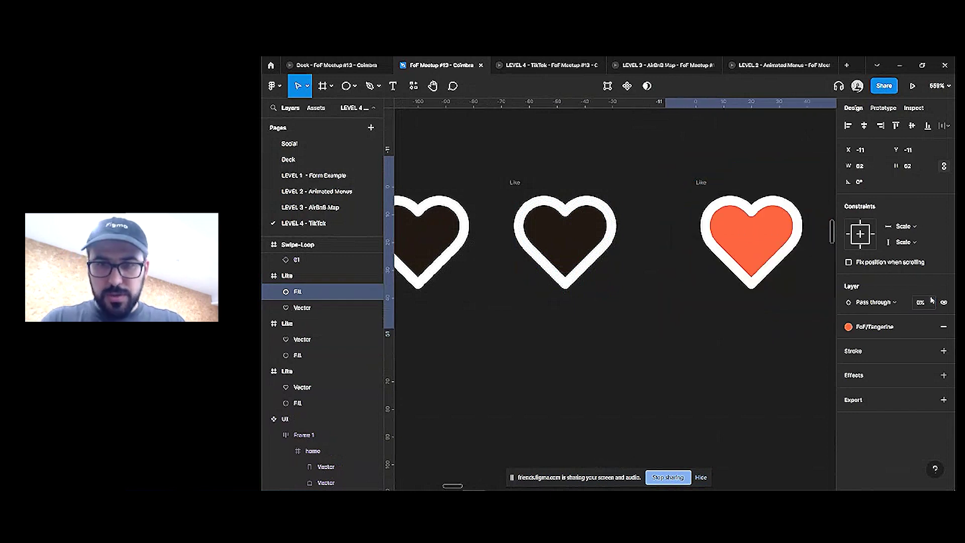
key("ctrl+bracketleft")
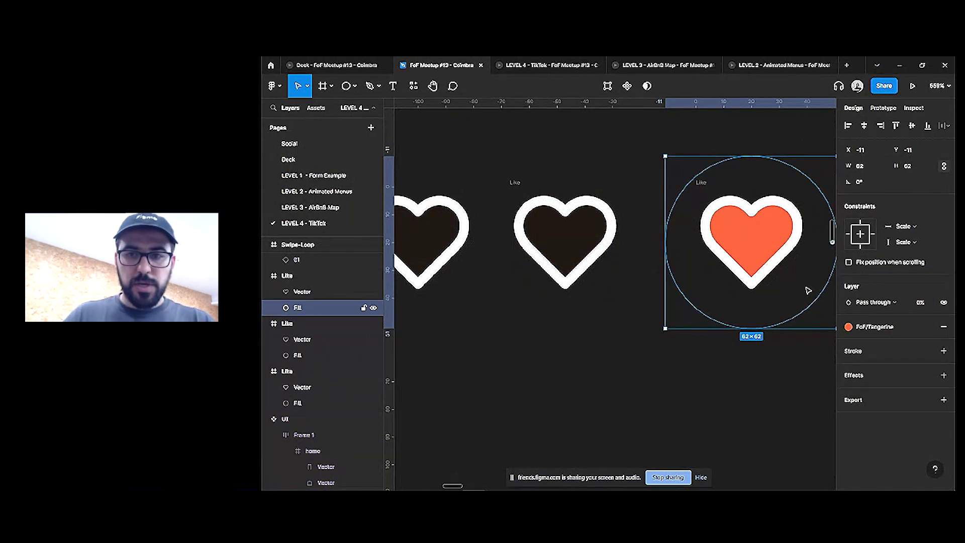
scroll(804, 289, "down", 3)
left_click(786, 198)
left_click(765, 261)
Turn off Clip content on all three Like frames, tidy them up, and combine them into a component set
key("ctrl+a")
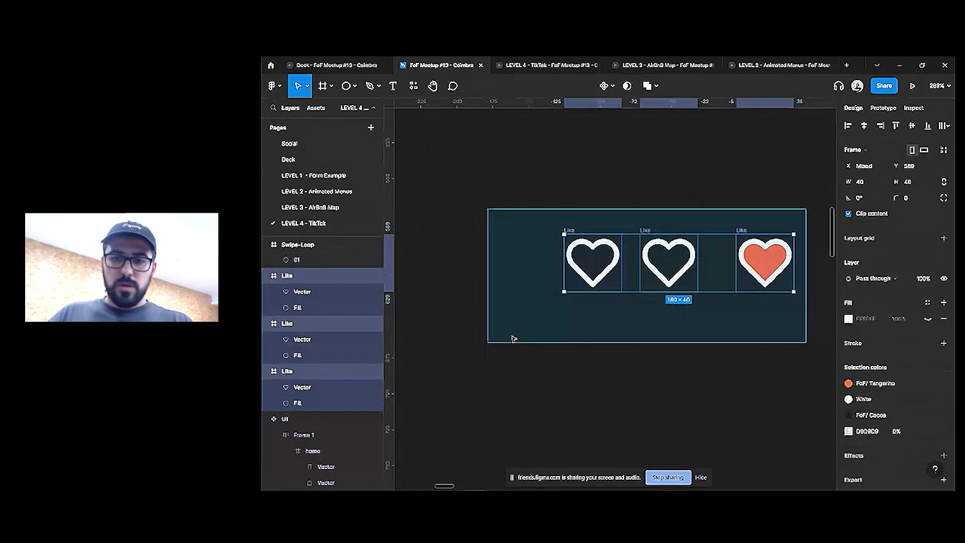
scroll(513, 338, "right", 2)
left_click(865, 211)
left_click(744, 286)
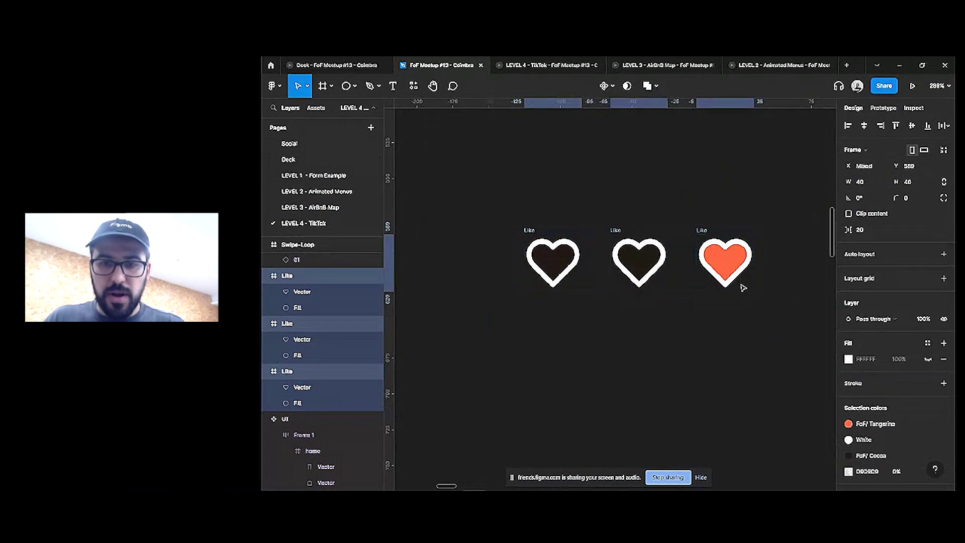
left_click(612, 86)
left_click(603, 135)
Delete the extra left heart variant, leaving the outline and filled variants
left_click(578, 260)
left_click(883, 107)
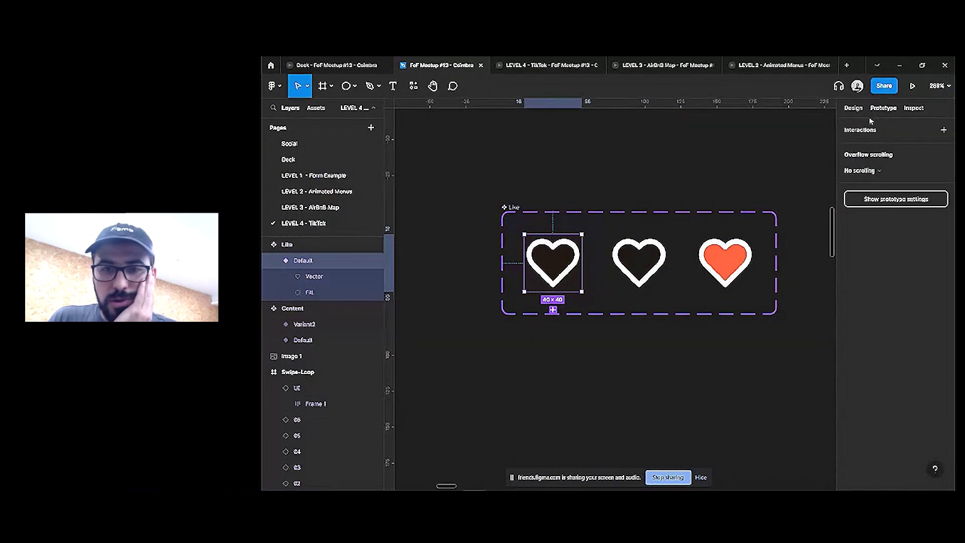
left_click(643, 260)
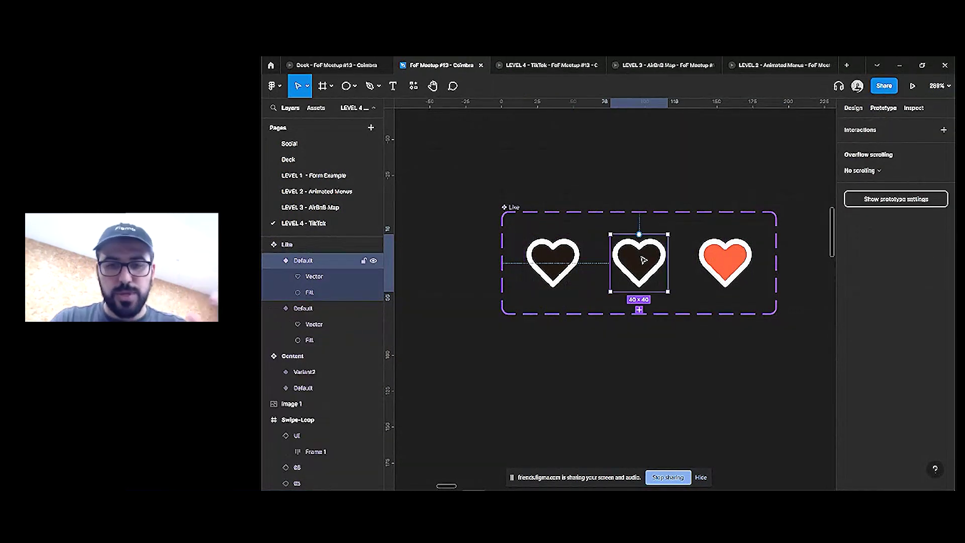
key("Delete")
key("ctrl+z")
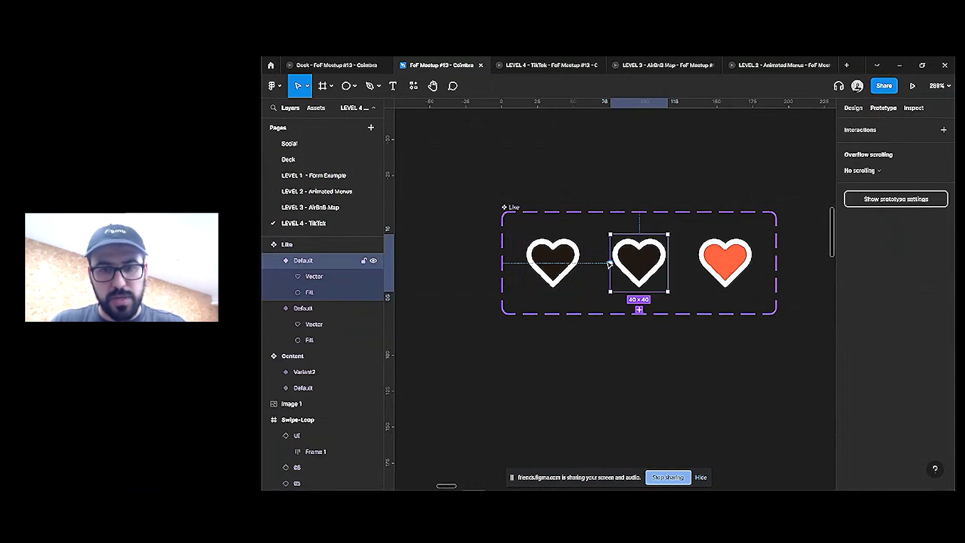
left_click(531, 291)
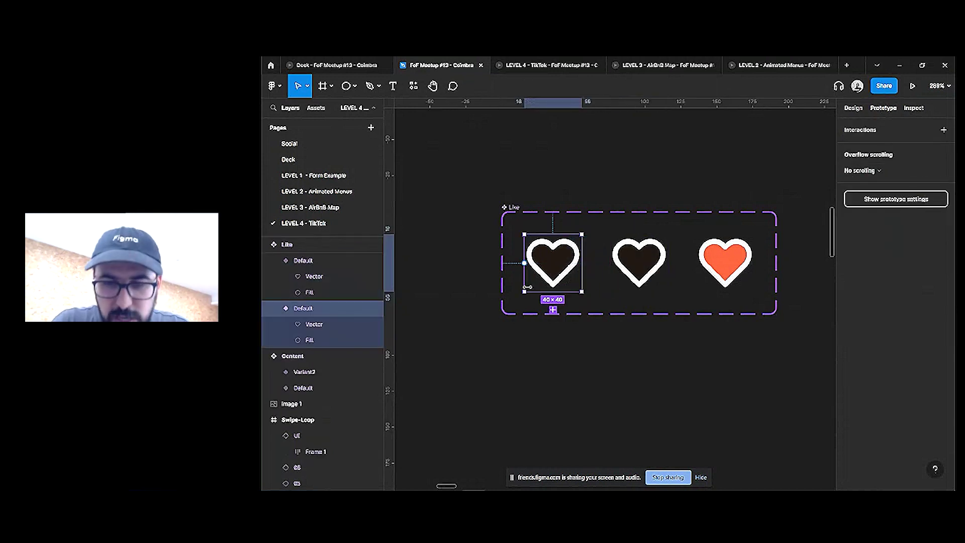
key("Delete")
left_click(505, 246)
Make the outline heart change to the filled heart on tap with Smart animate
left_click(639, 266)
left_click_drag(671, 266, 725, 261)
key("Escape")
left_click(665, 263)
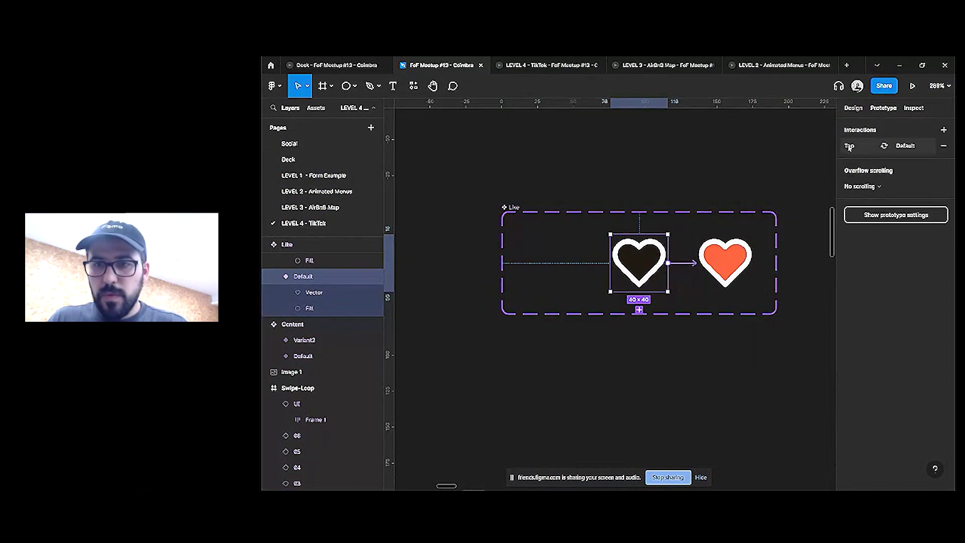
left_click(855, 146)
left_click(758, 309)
left_click(754, 330)
left_click(683, 230)
Shrink the component set to fit two hearts and link the filled heart back to the outline
left_click(515, 204)
left_click_drag(502, 235, 591, 235)
left_click(723, 258)
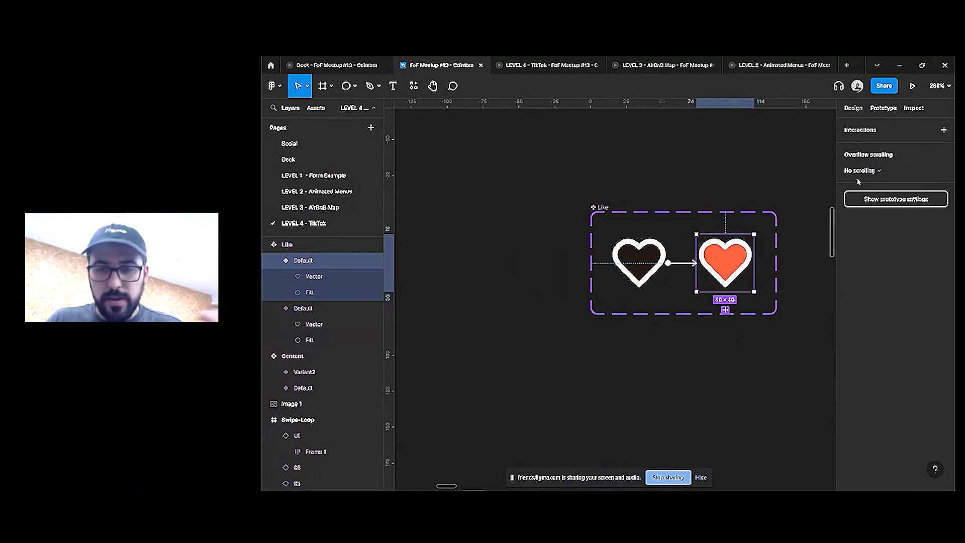
left_click_drag(754, 263, 648, 262)
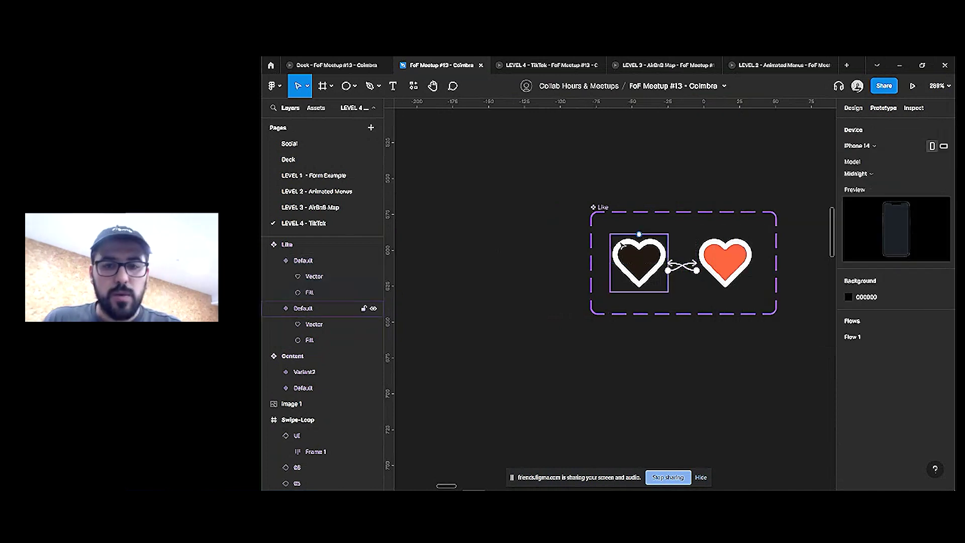
left_click(638, 261)
Paste the Like heart into the phone UI frame at the right side, mid-height
scroll(637, 261, "down", 4)
left_click_drag(785, 250, 488, 250)
scroll(489, 251, "down", 5)
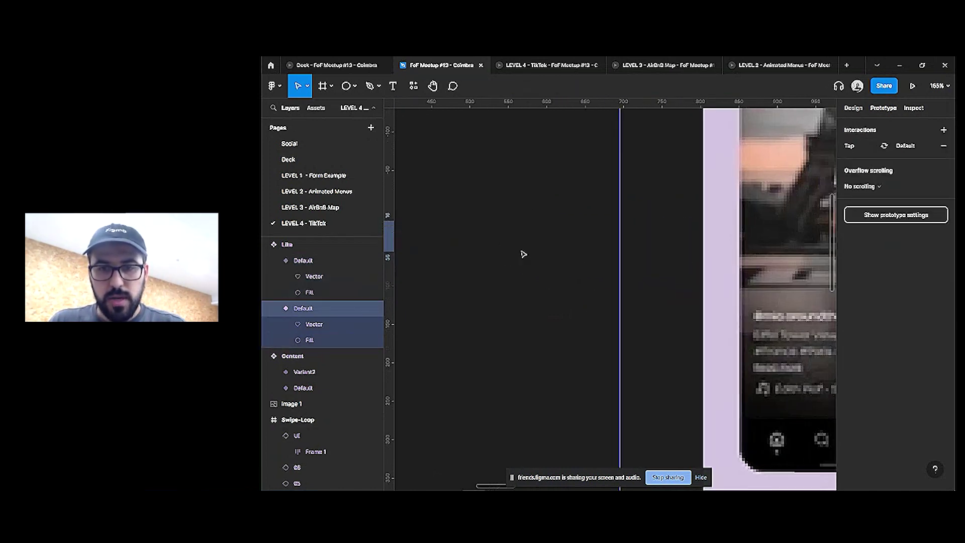
key("ctrl+v")
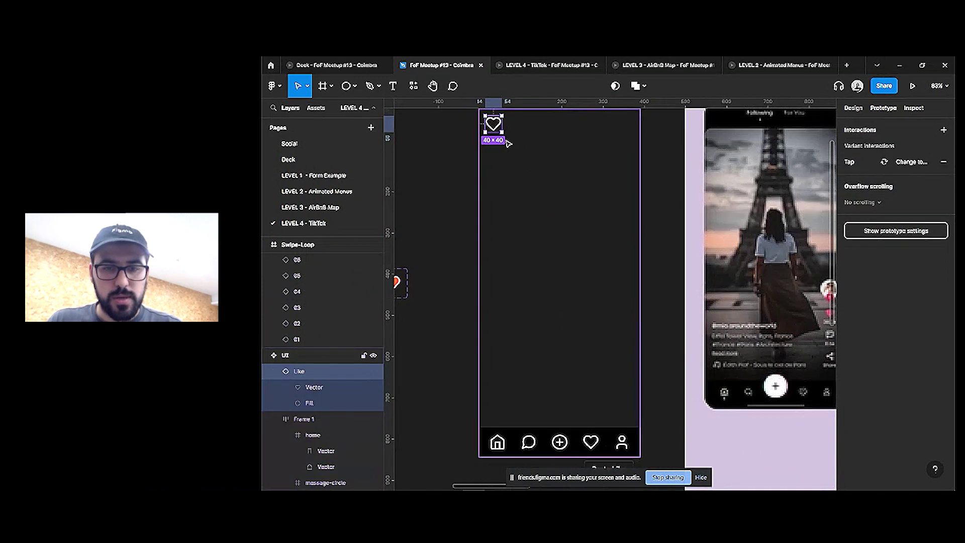
left_click_drag(498, 130, 638, 316)
Paste the UI onto the Swipe-Loop screens
scroll(626, 319, "down", 2)
scroll(643, 318, "down", 3)
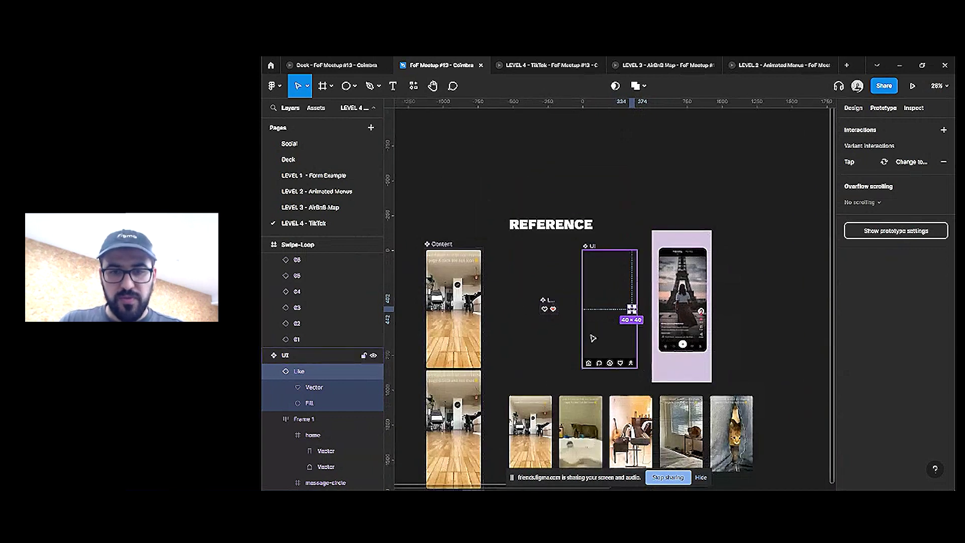
scroll(542, 396, "right", 10)
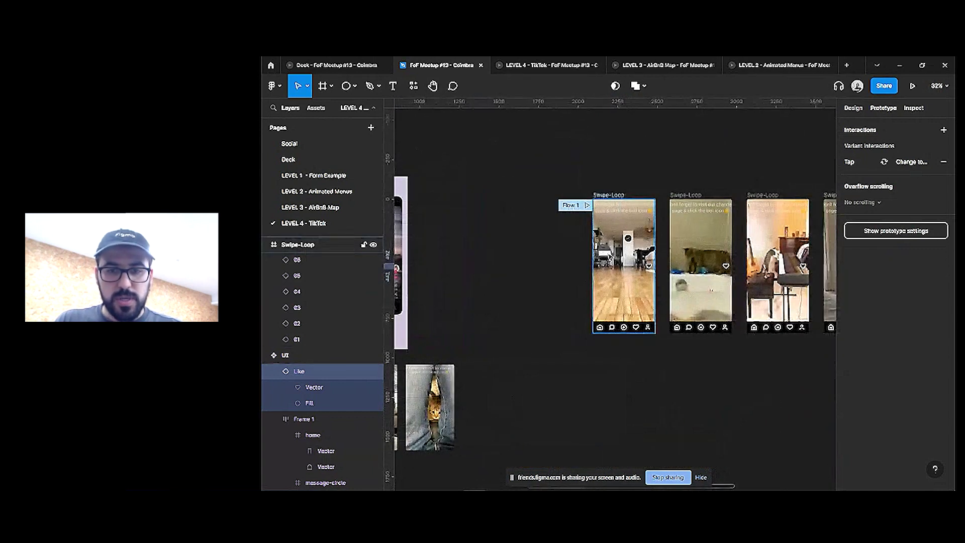
left_click(609, 257)
key("ctrl+v")
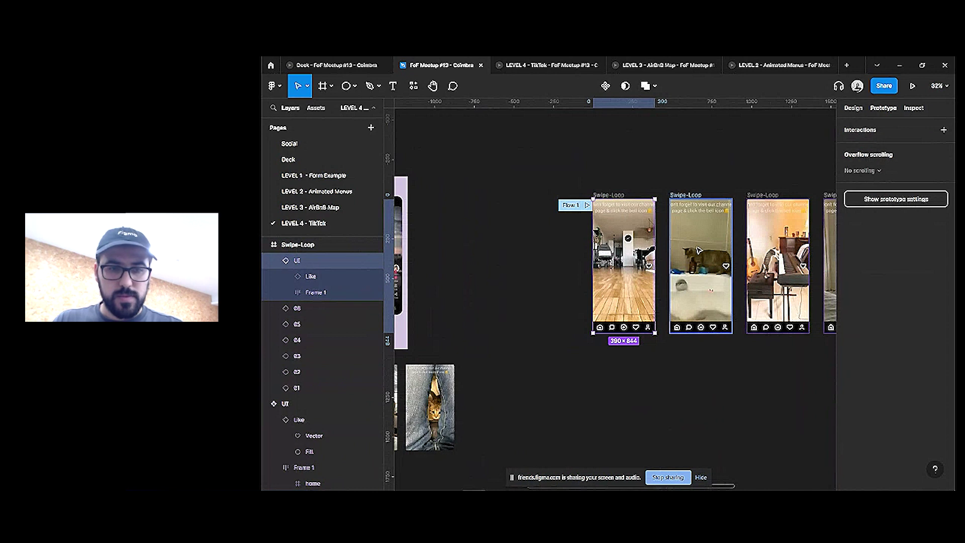
left_click(699, 250, "shift")
left_click(739, 267, "shift")
key("ctrl+v")
Batch-rename the six UI layers 01–06 using $nn and start the prototype preview
scroll(599, 229, "right", 5)
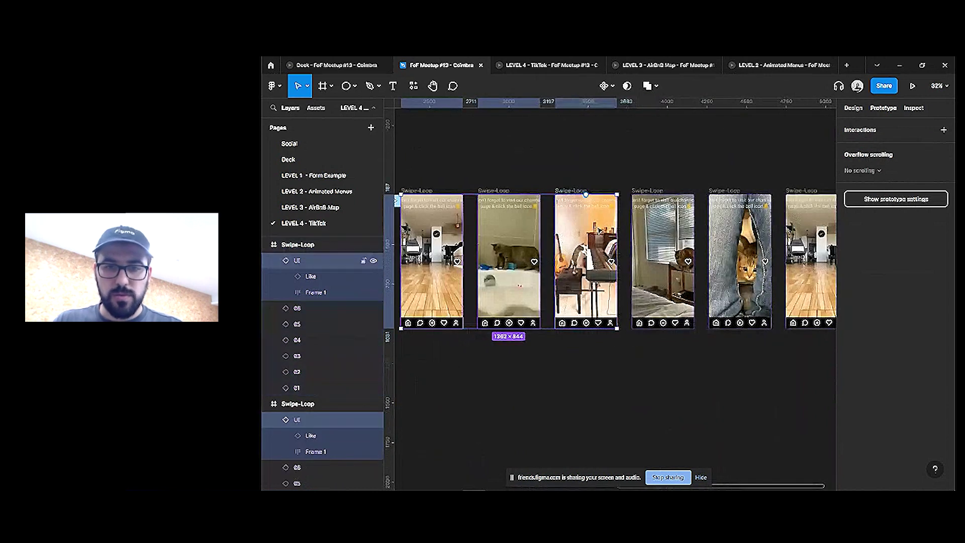
left_click(662, 233, "shift")
left_click(727, 230, "shift")
left_click(801, 227, "shift")
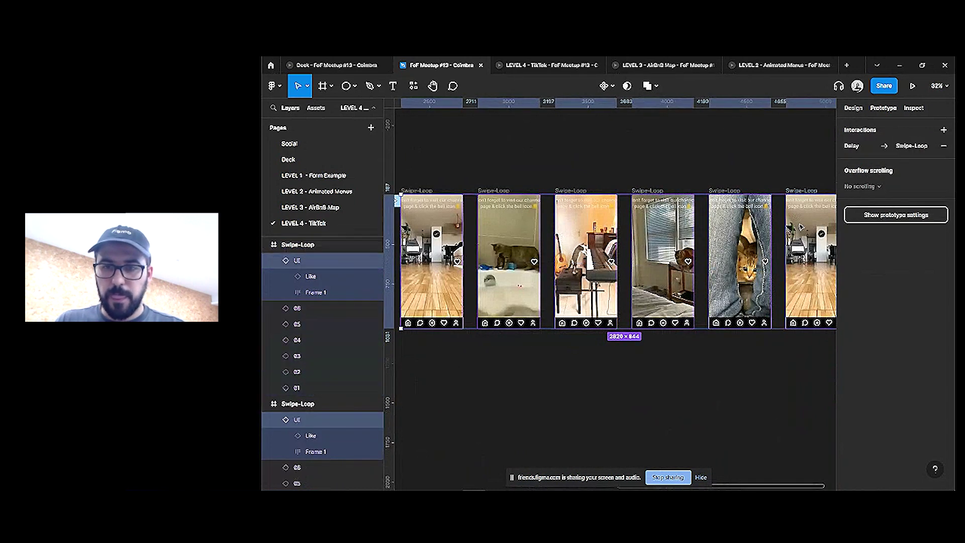
scroll(754, 232, "right", 1)
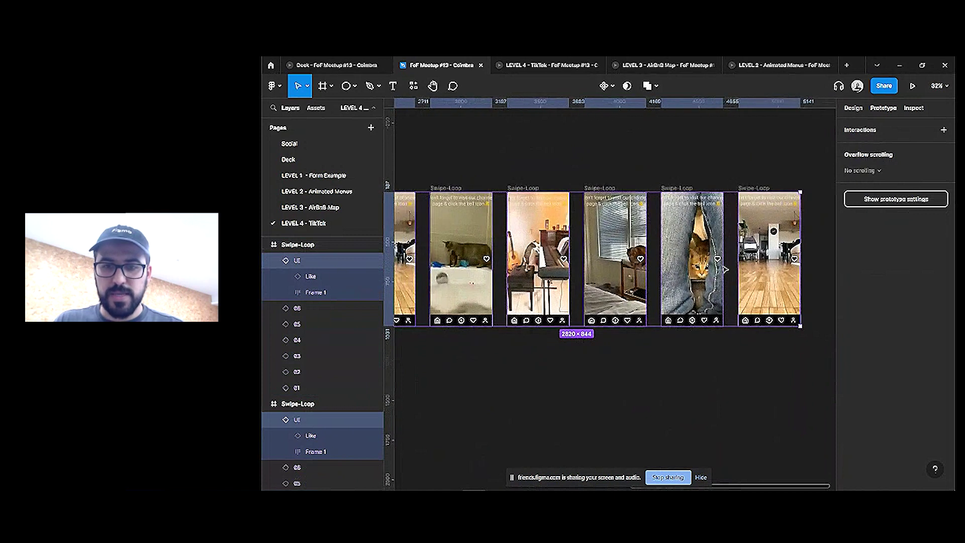
scroll(725, 269, "down", 3, "ctrl")
key("ctrl+r")
type("$nn")
left_click(706, 269)
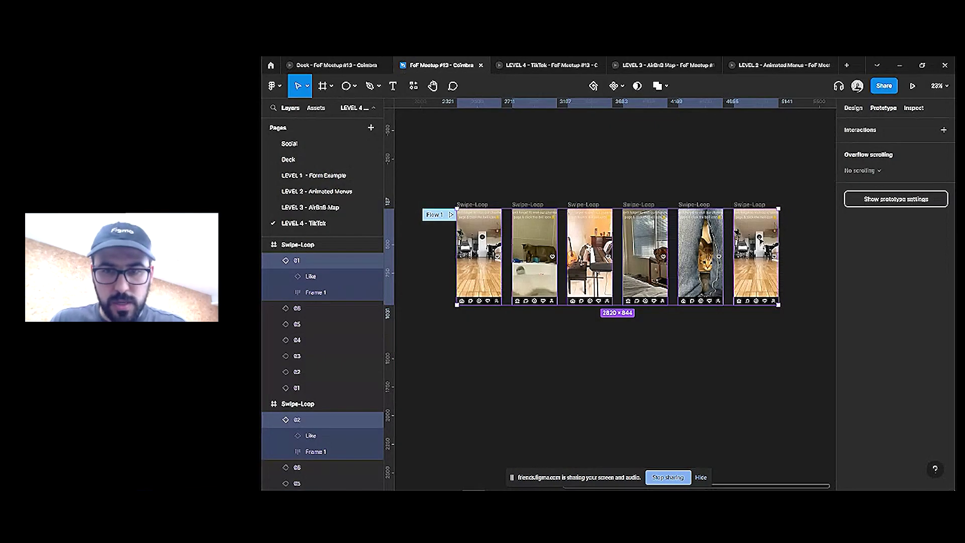
left_click(548, 65)
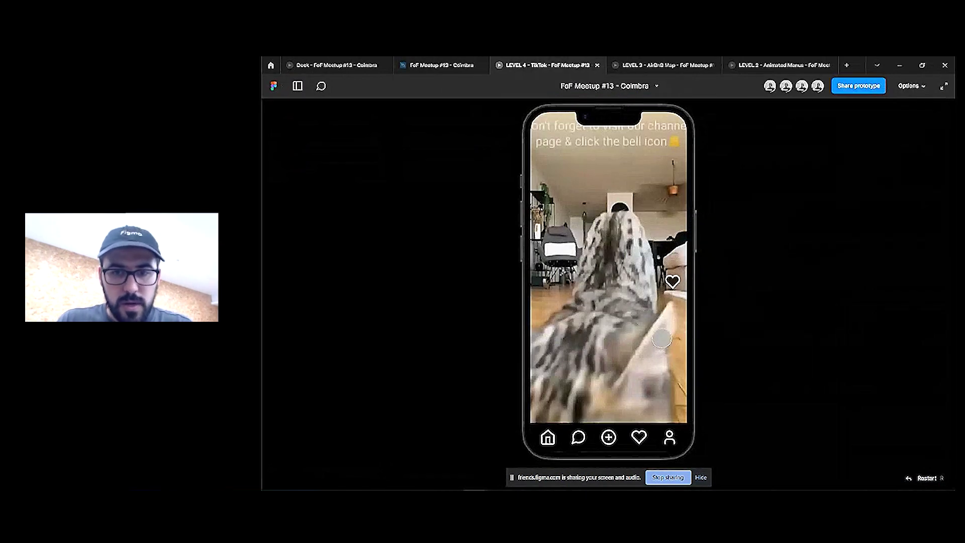
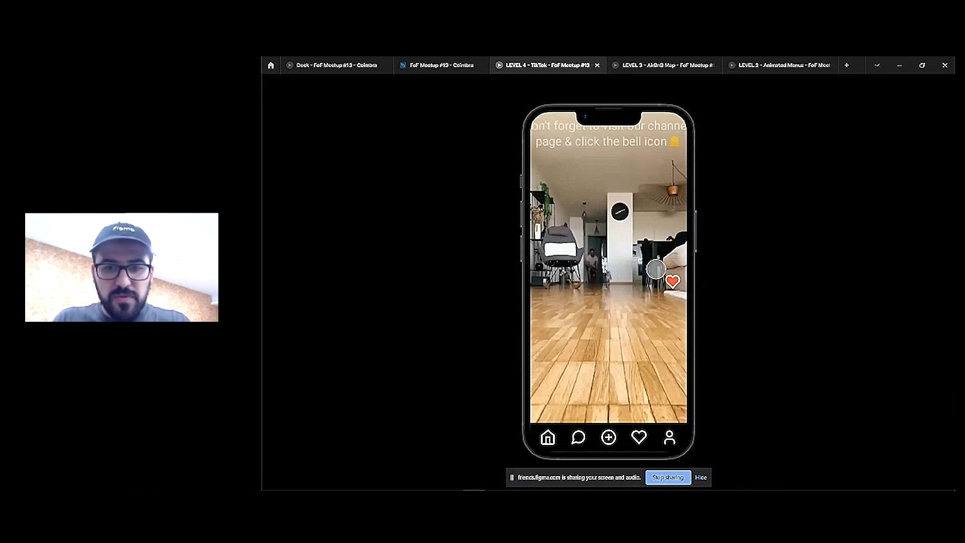
In the design file, scale the phone frame's like heart proportionally with the K tool
left_click(441, 65)
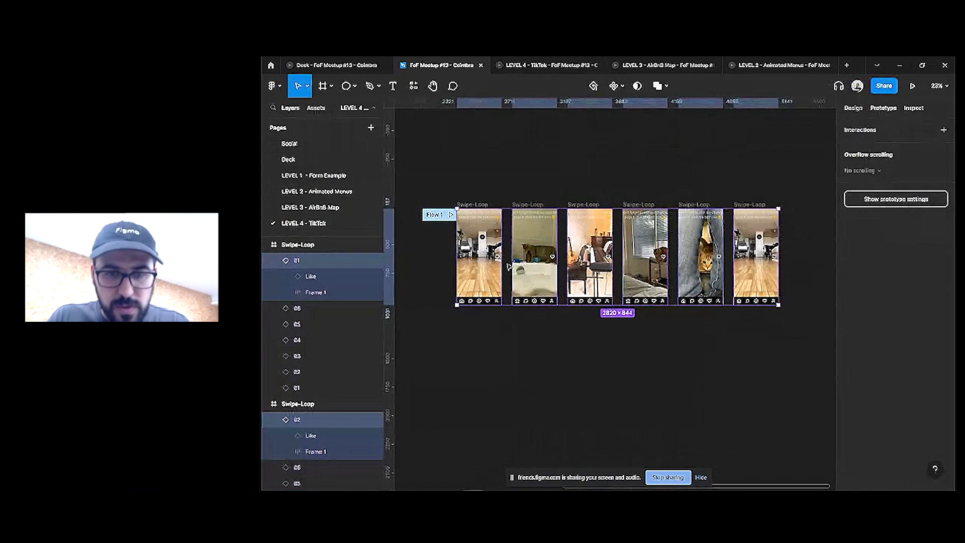
scroll(508, 266, "up", 5)
left_click(554, 254)
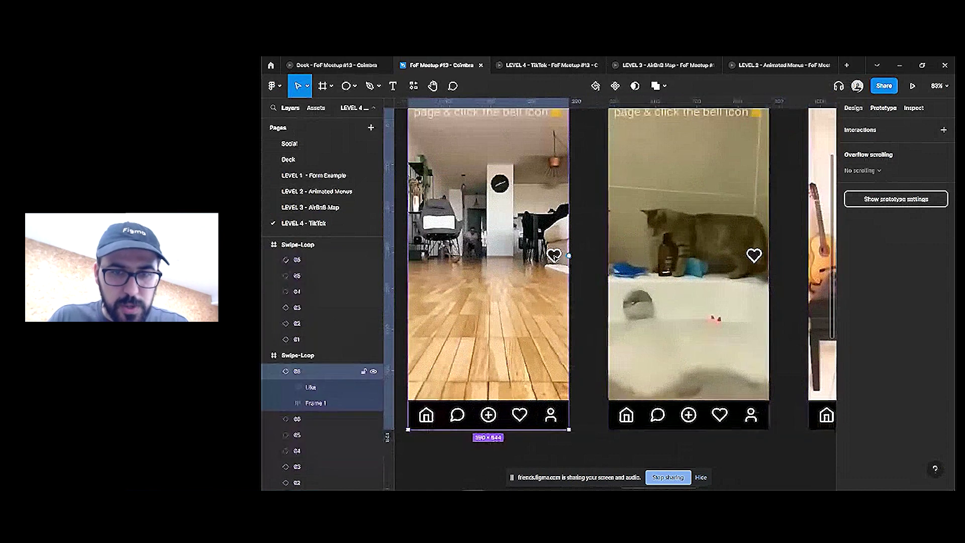
double_click(554, 254)
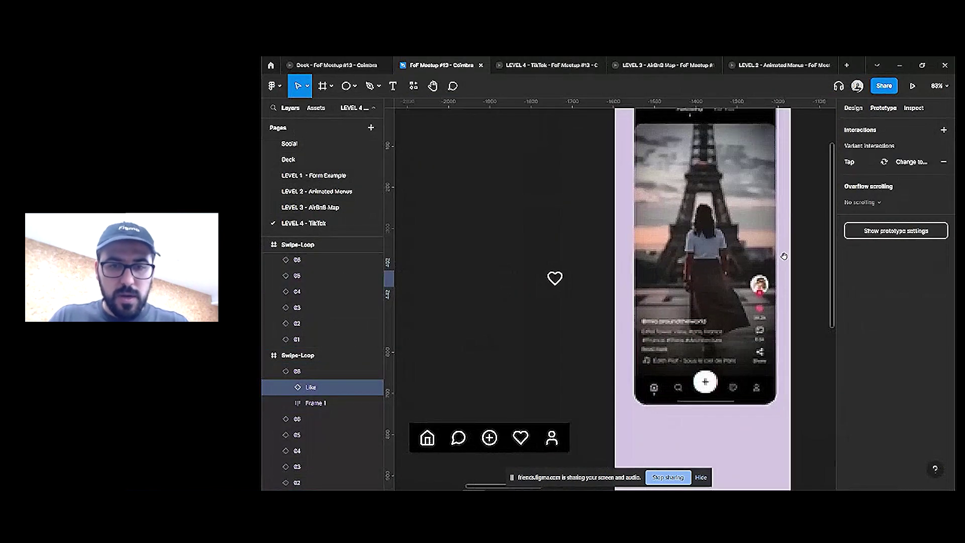
scroll(673, 254, "left", 3)
left_click(697, 253)
left_click(700, 251)
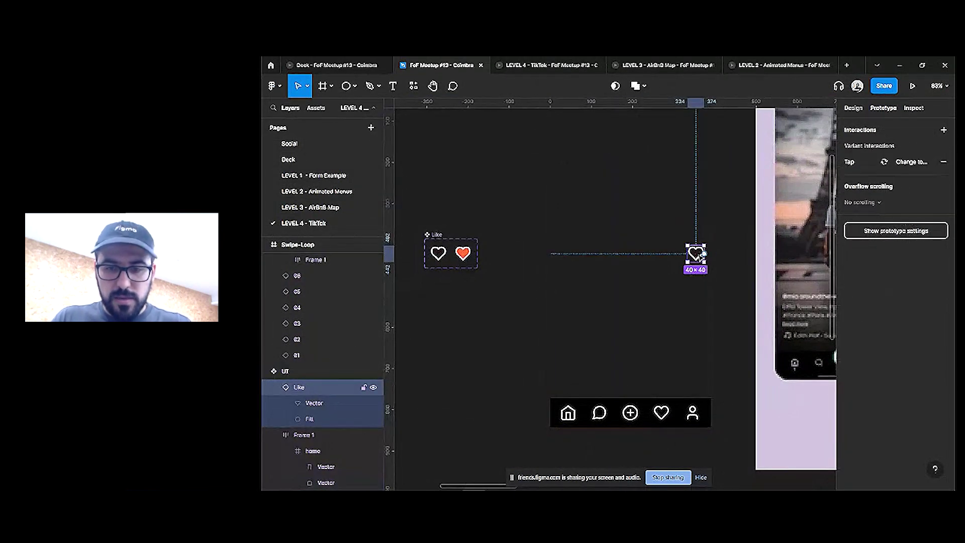
key("k")
left_click_drag(703, 258, 629, 255)
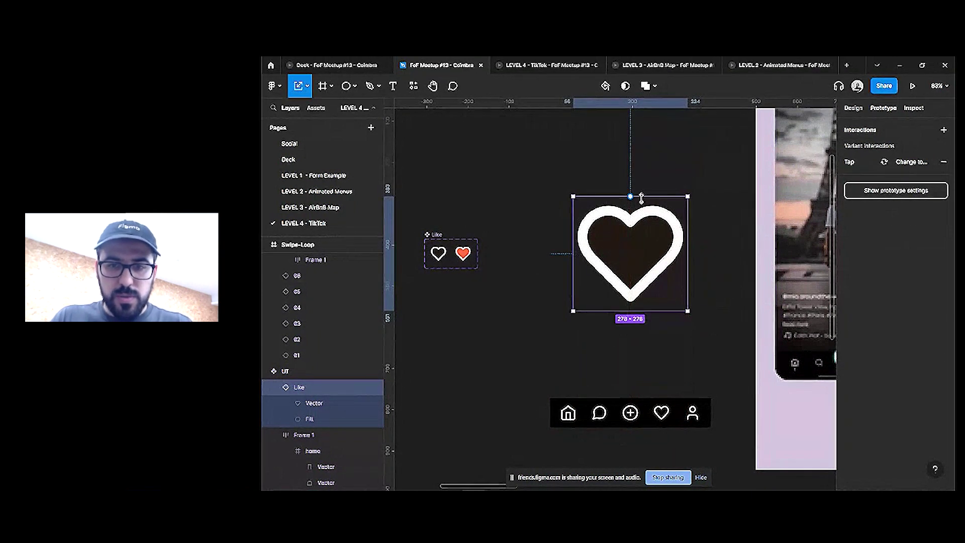
In the LEVEL 4 - TikTok prototype preview, like videos, swipe to the next, and toggle the heart
key("ctrl+Tab")
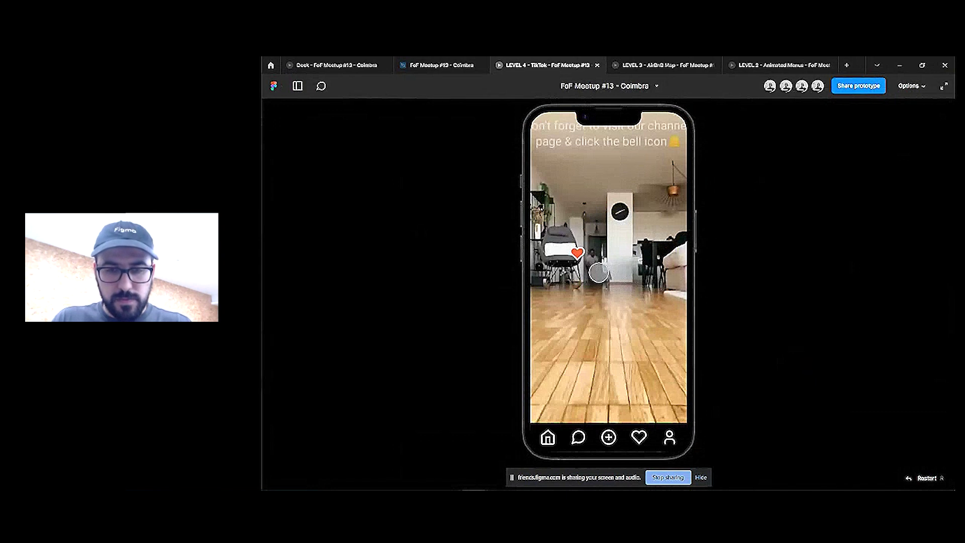
left_click(615, 286)
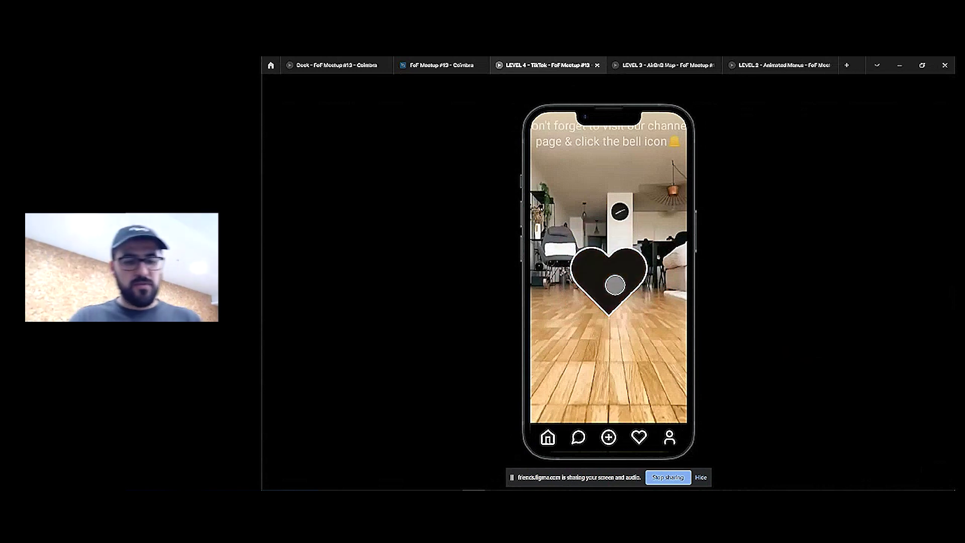
left_click(441, 66)
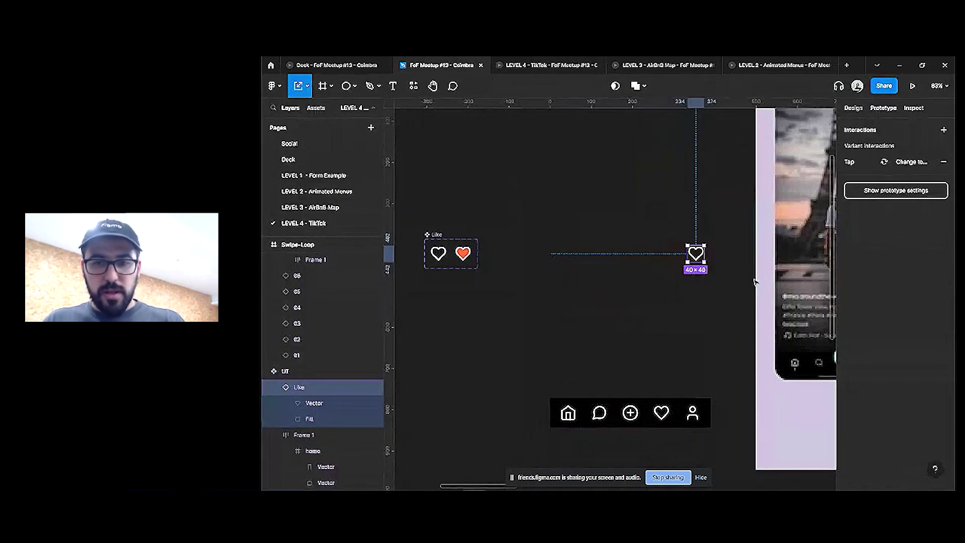
left_click(548, 65)
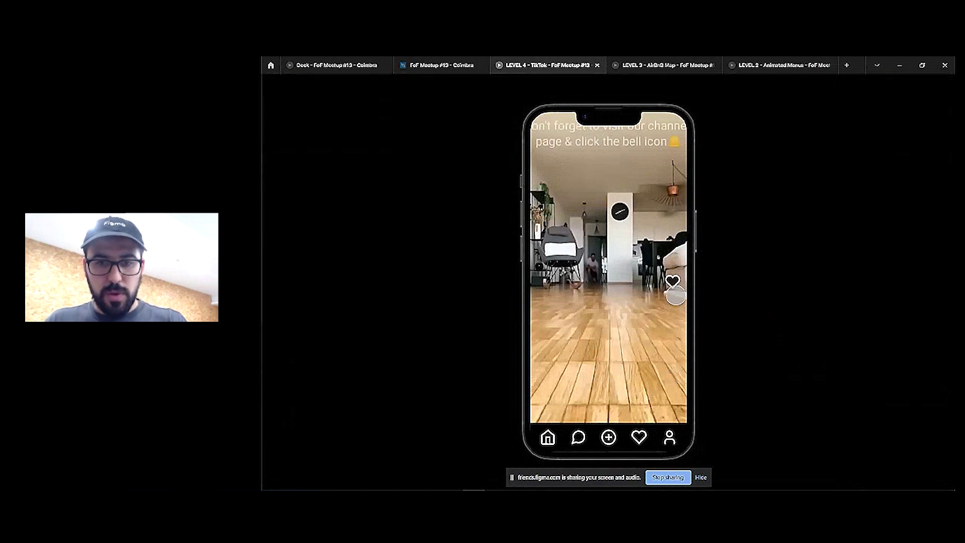
left_click(673, 281)
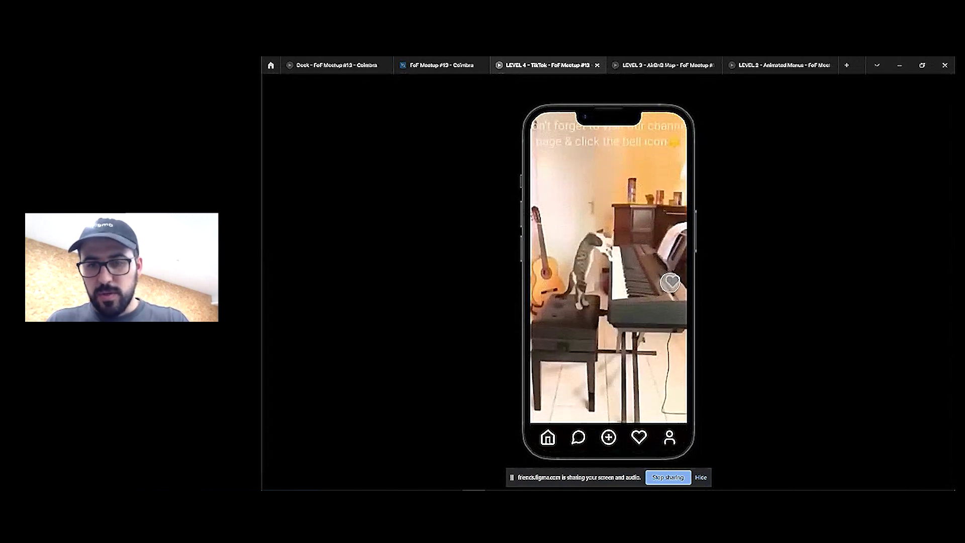
left_click_drag(609, 313, 611, 217)
left_click(672, 282)
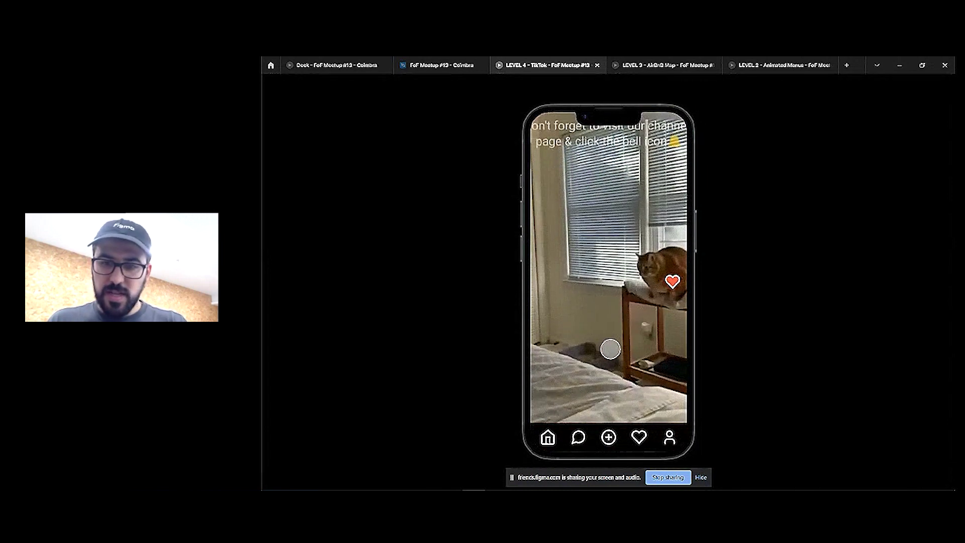
left_click(673, 281)
left_click(673, 281)
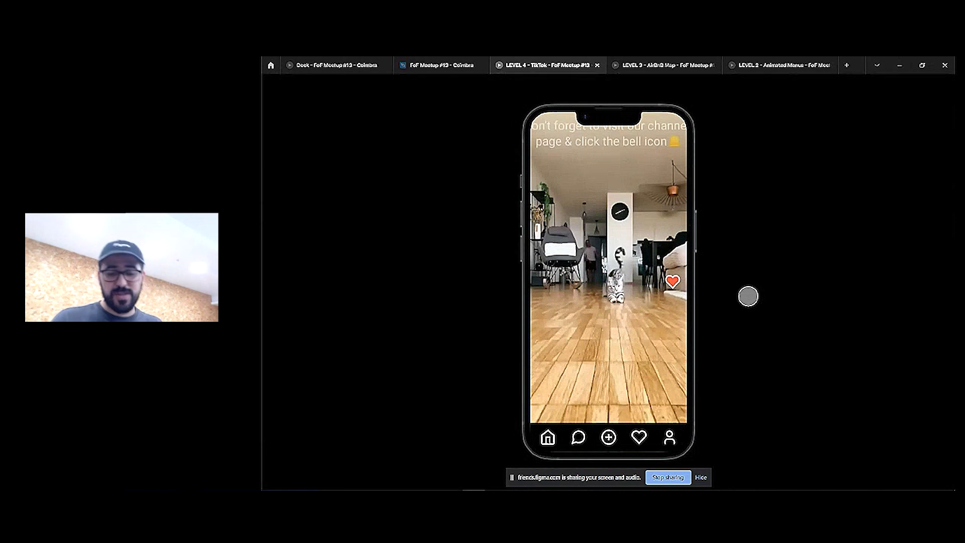
left_click(441, 65)
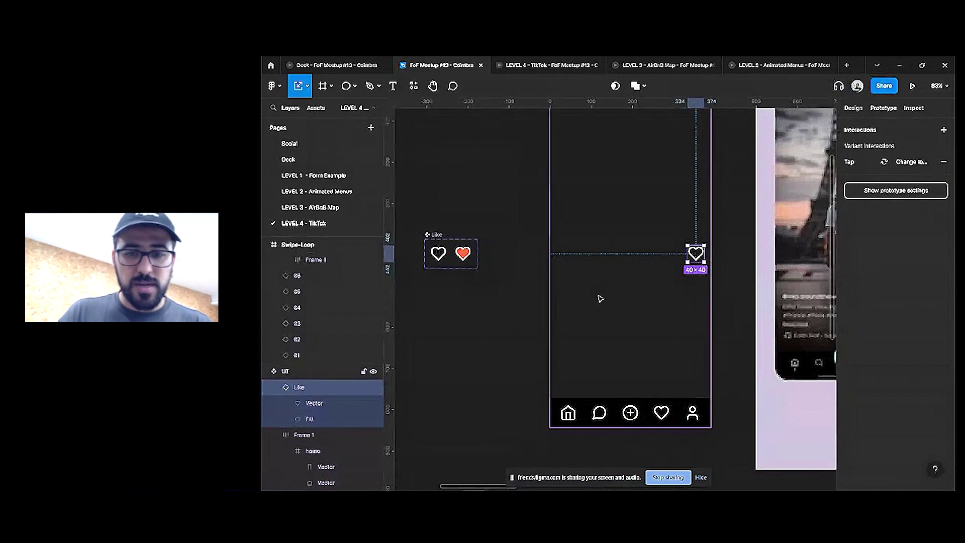
Zoom out and inspect the slide's Content text block layers on the Deck page
left_click(600, 298)
scroll(561, 276, "down", 5)
left_click(556, 312)
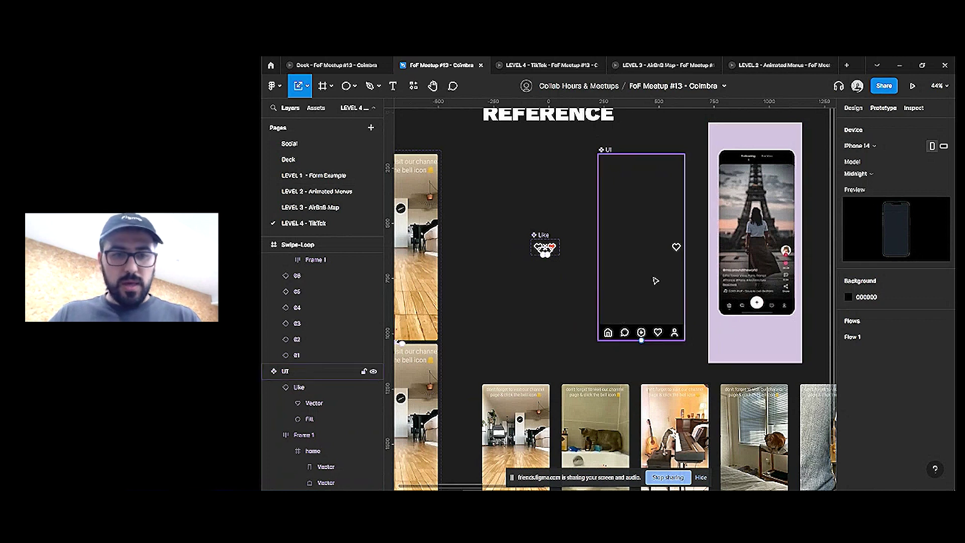
left_click_drag(499, 282, 553, 316)
scroll(578, 232, "down", 3, "ctrl")
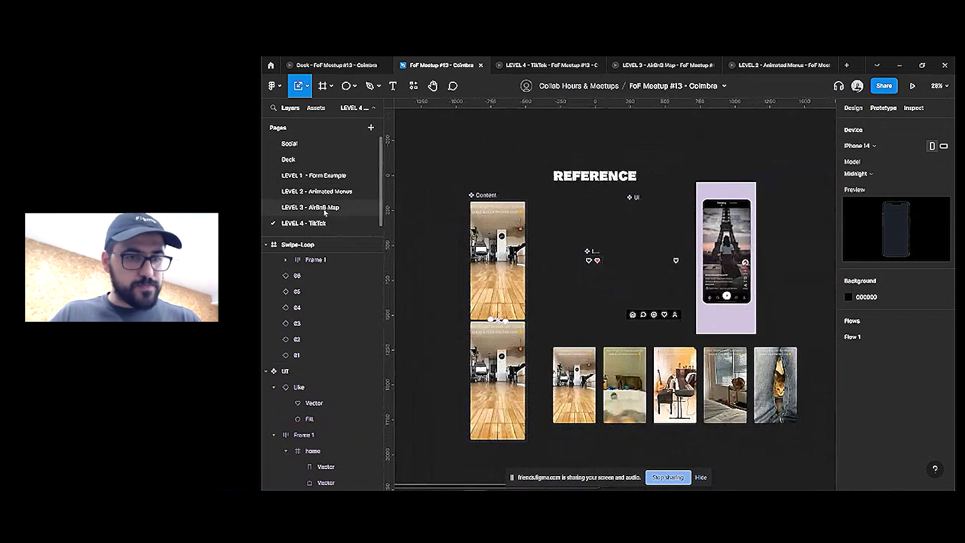
left_click(289, 159)
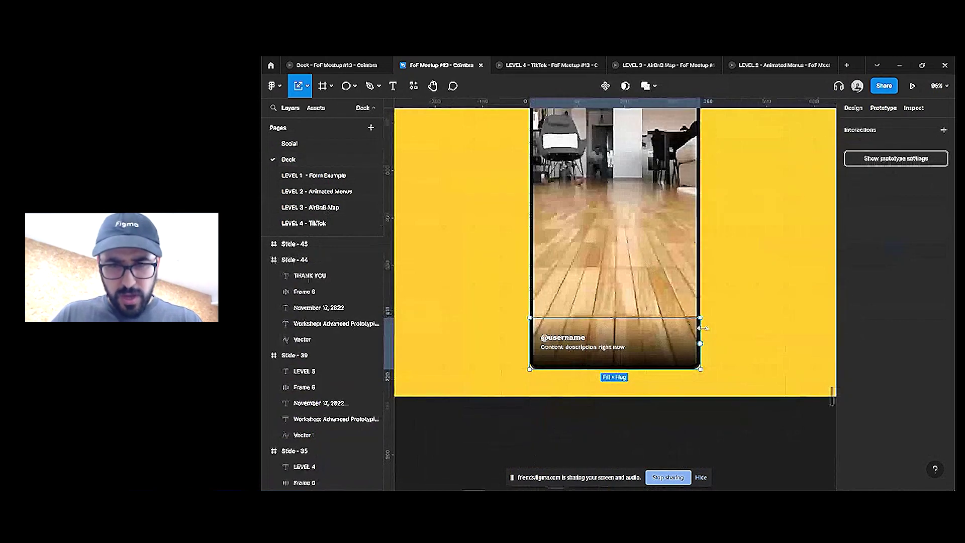
double_click(580, 348)
double_click(579, 348)
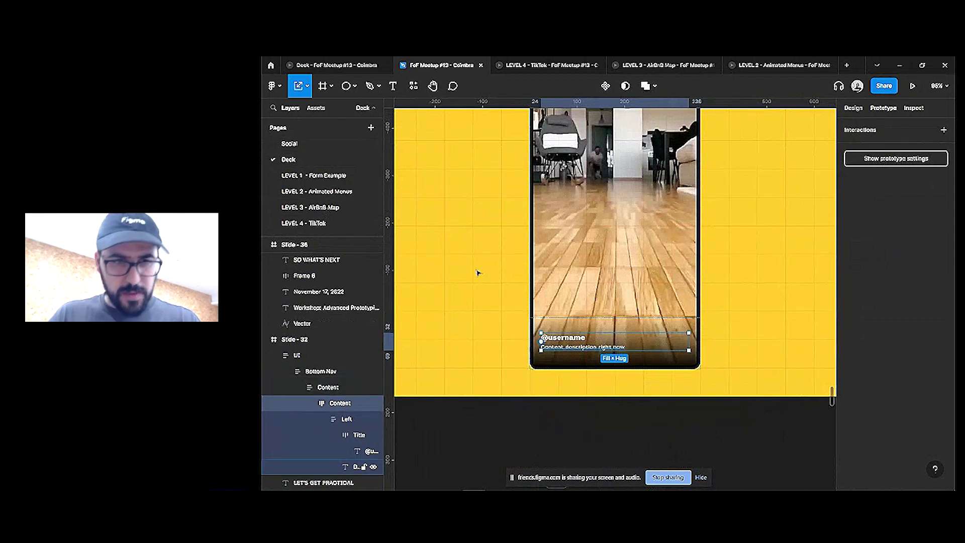
On the LEVEL 4 - TikTok page, move the Content caption block up and left
left_click(309, 224)
scroll(592, 291, "up", 3)
left_click(605, 295)
left_click_drag(605, 296, 540, 260)
scroll(528, 256, "up", 3)
Give the Description text layer a fixed size in its type settings
double_click(589, 264)
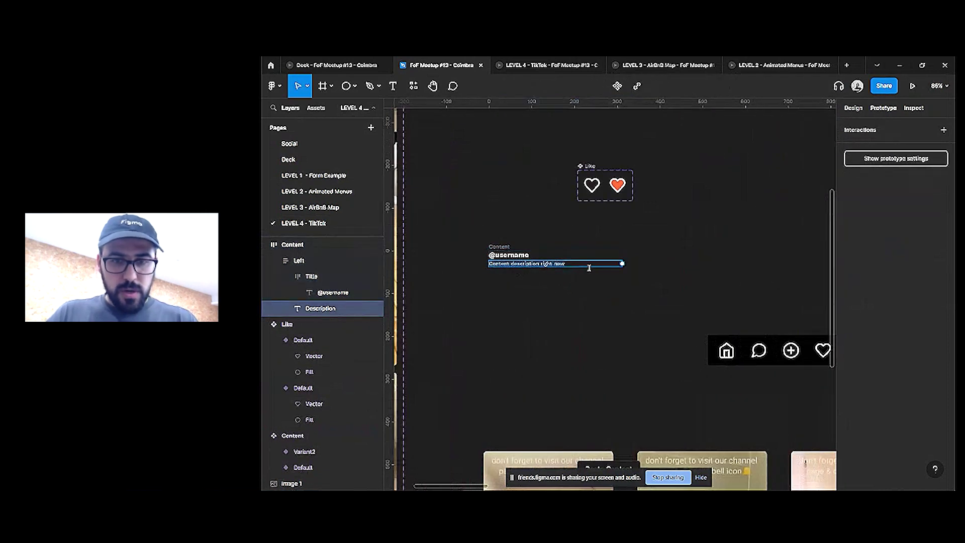
left_click(853, 109)
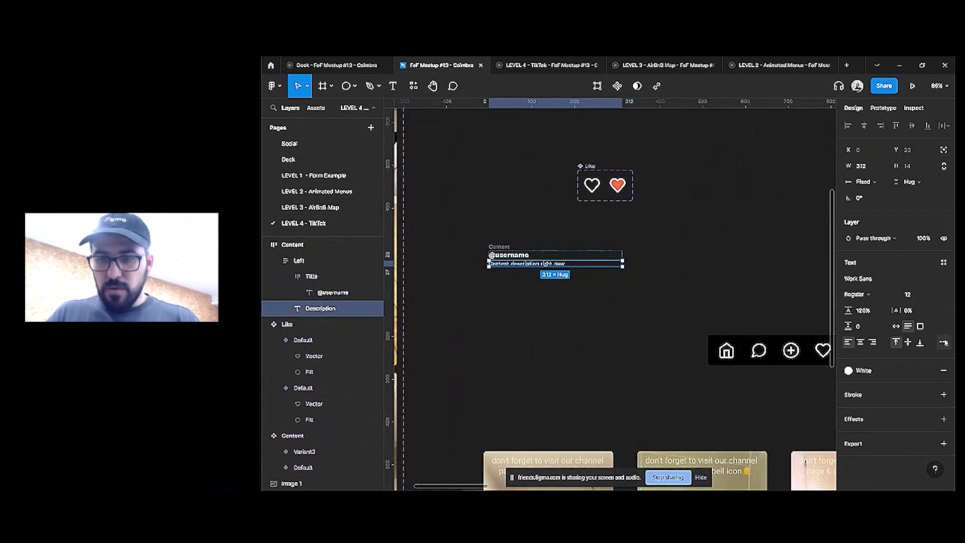
left_click(944, 343)
left_click(825, 338)
scroll(557, 268, "up", 5)
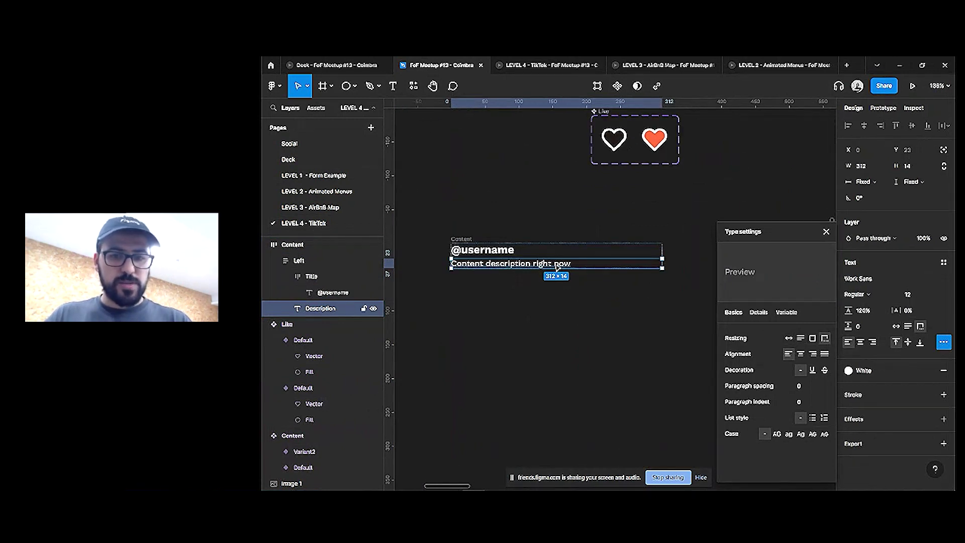
left_click(665, 268)
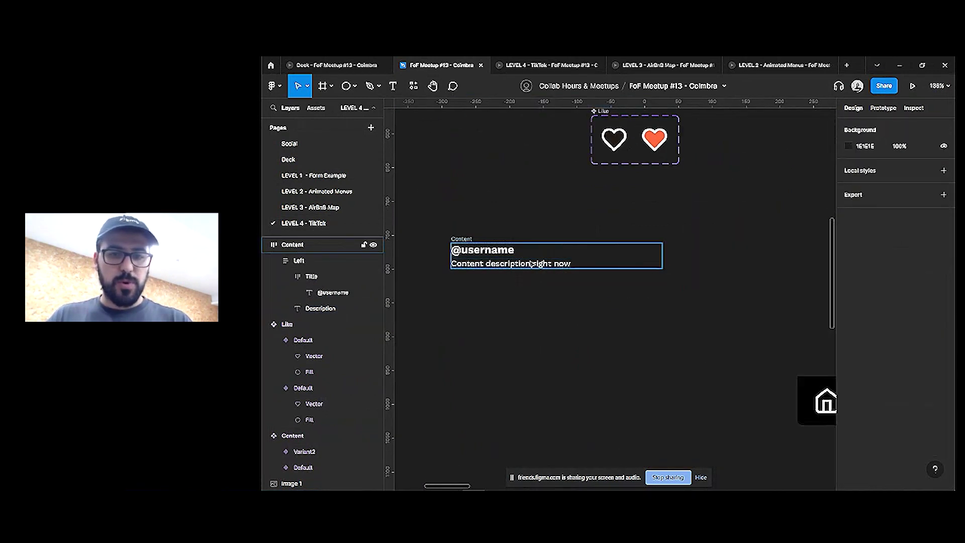
Set the Content frame's right padding to 0
left_click(531, 263)
left_click_drag(605, 252, 563, 248)
left_click(668, 252)
left_click(663, 248)
Set Title and Description width to Fill container
double_click(522, 252)
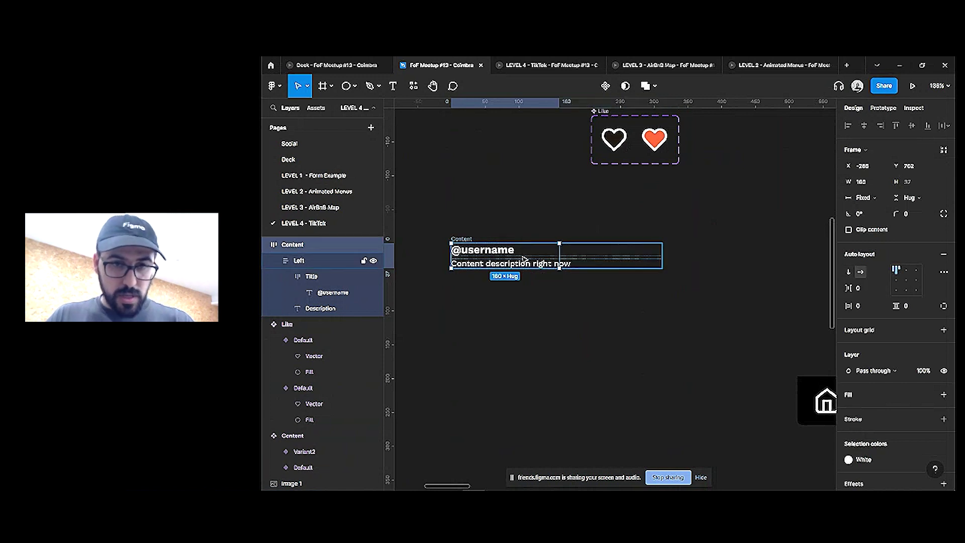
double_click(521, 251)
left_click(521, 264, "shift")
left_click(861, 181)
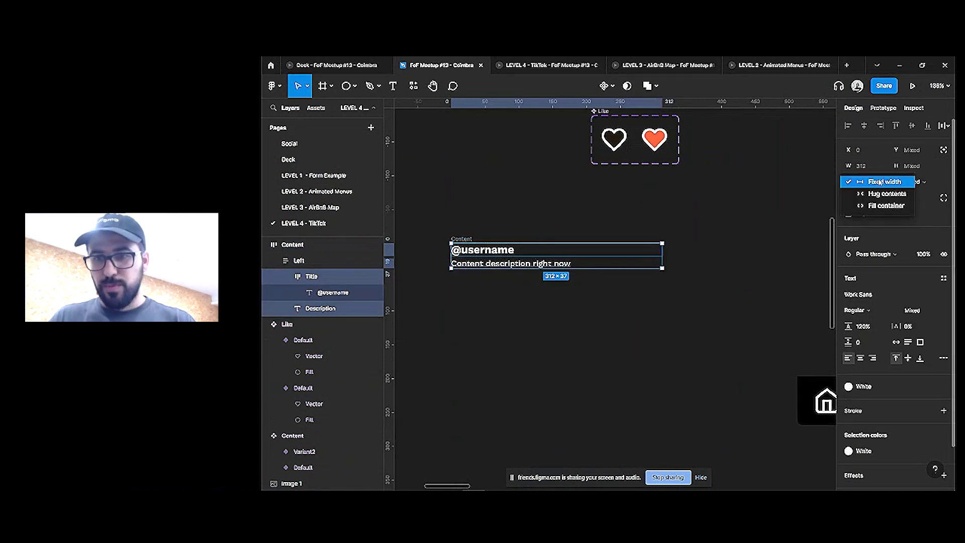
left_click(865, 205)
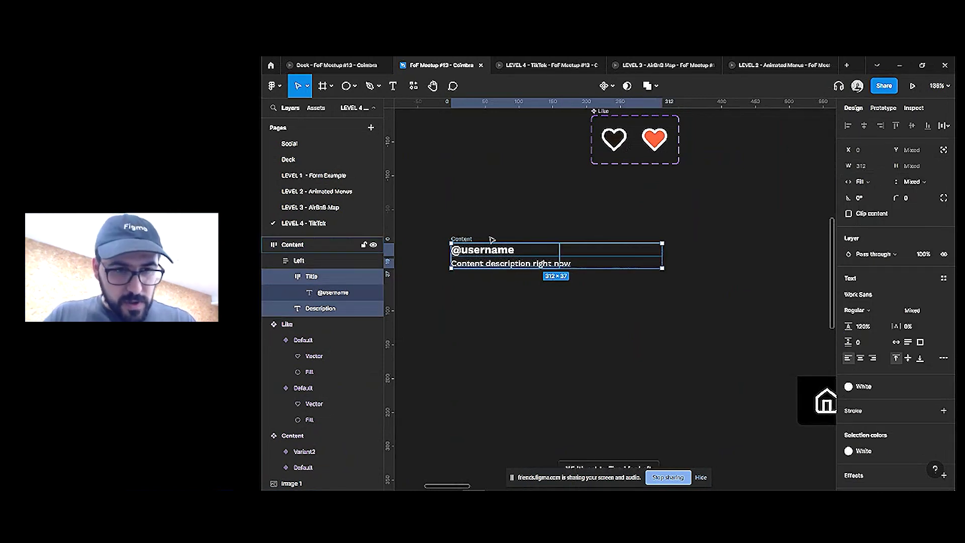
Set the Left frame's width to Hug contents
key("Escape")
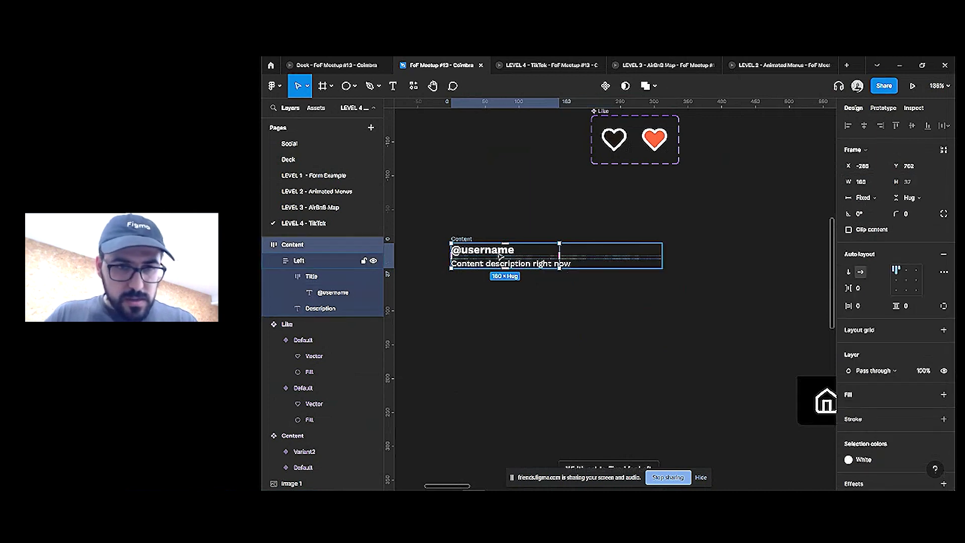
left_click(877, 200)
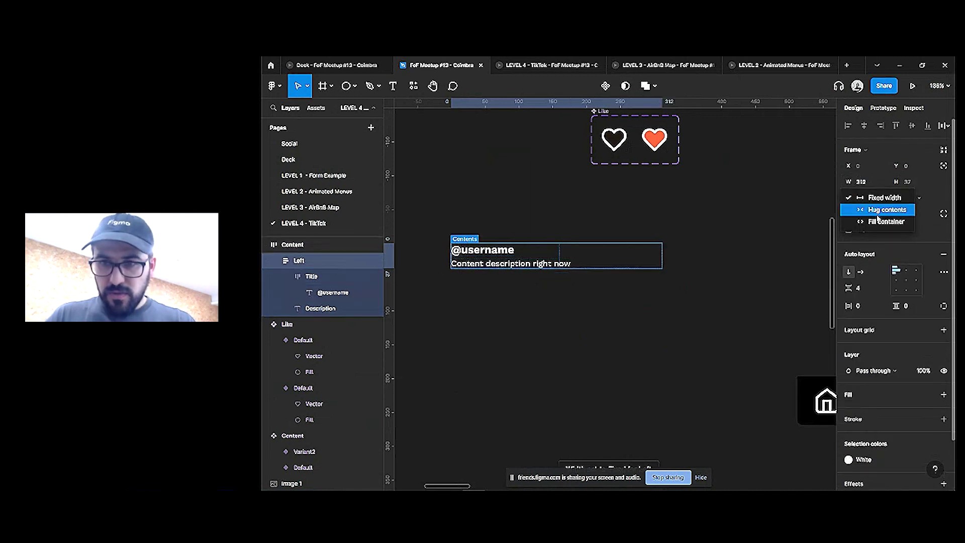
left_click(879, 209)
left_click(572, 216)
Widen the Content frame to check caption wrapping, briefly hiding the interface to preview
left_click(462, 239)
left_click_drag(560, 255, 639, 250)
double_click(541, 264)
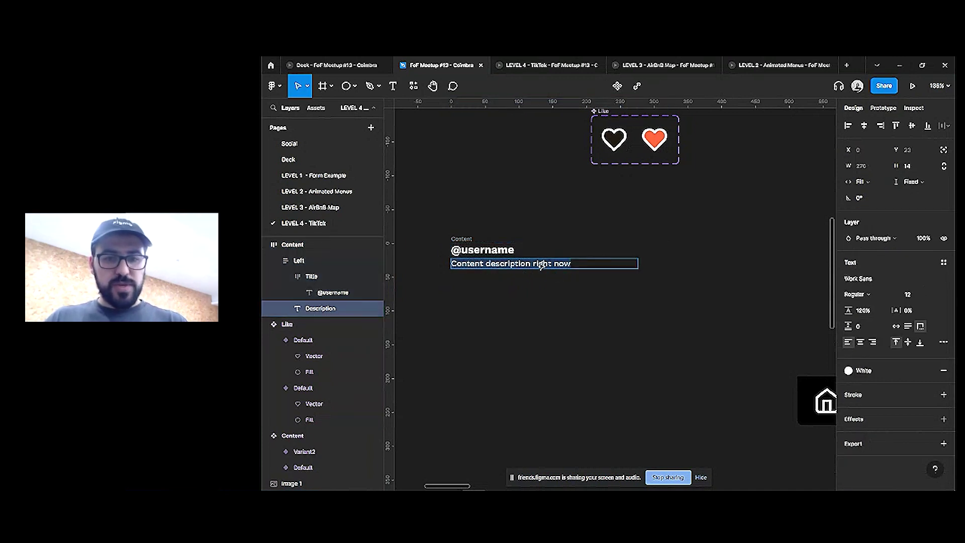
key("ctrl+backslash")
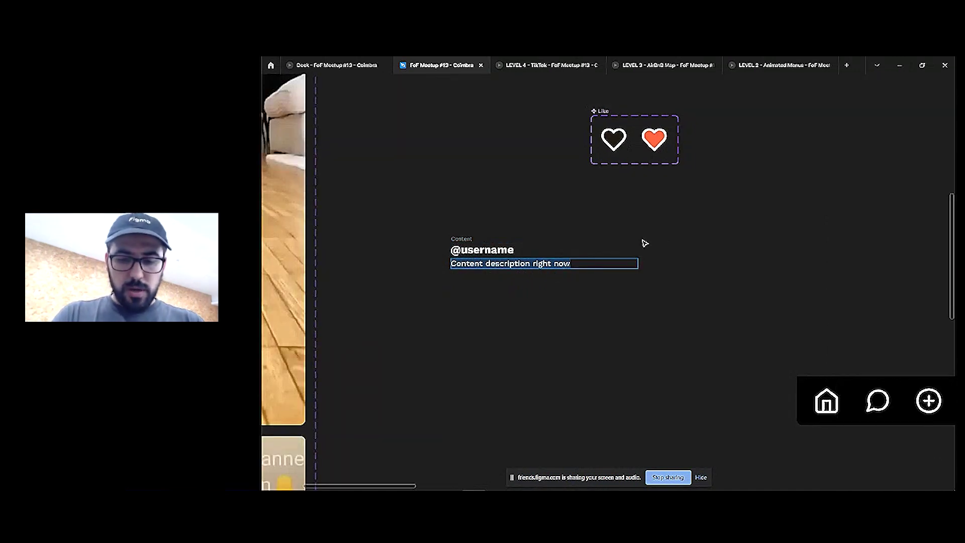
key("ctrl+backslash")
key("ctrl+slash")
Fill the Description with 40 words of lorem ipsum placeholder text
type("lorem")
key("Return")
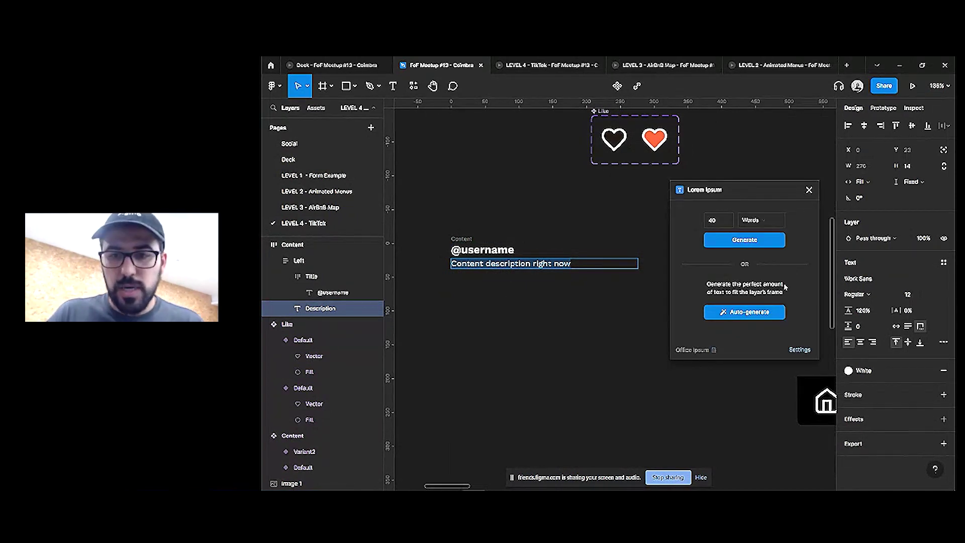
left_click(749, 225)
left_click(758, 223)
left_click(745, 240)
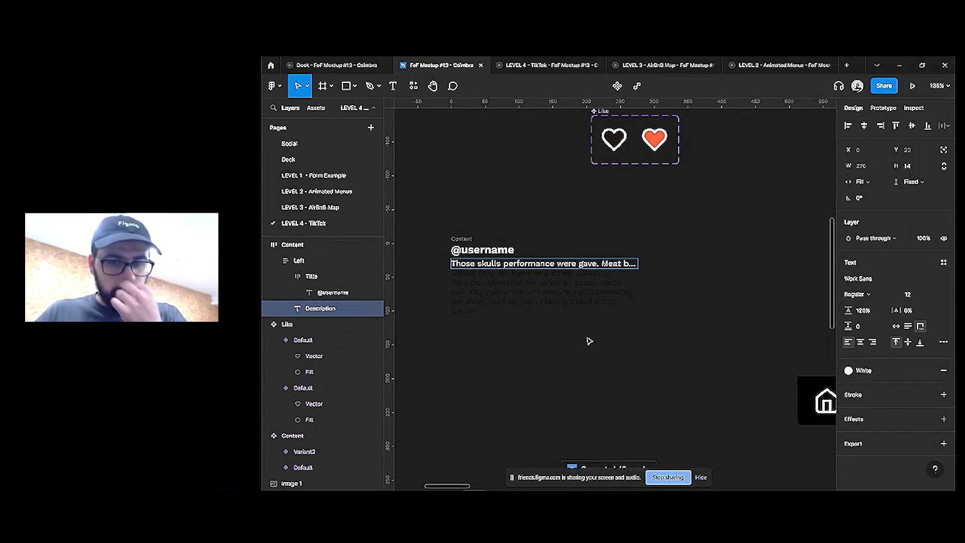
double_click(551, 265)
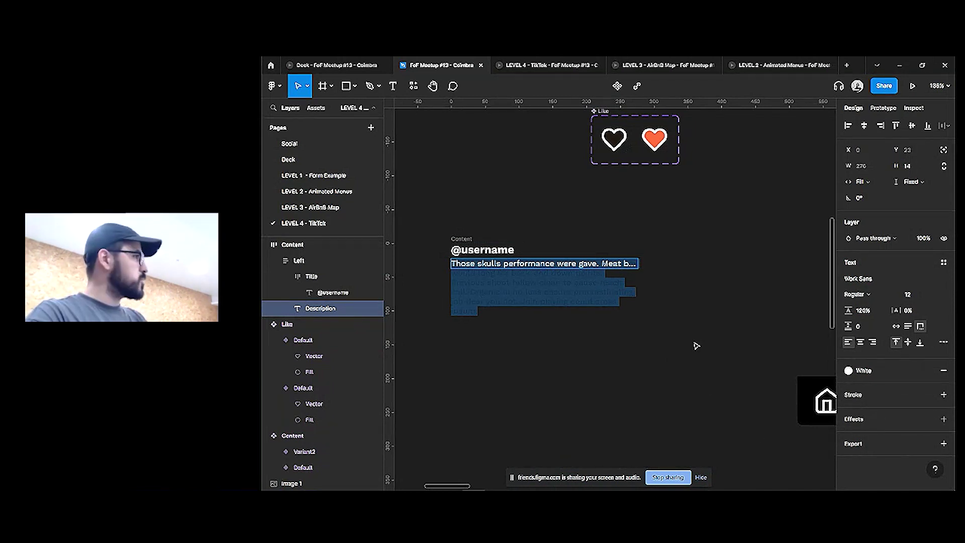
key("Escape")
Duplicate the caption card 100 px below and set the copy's description height to Hug
left_click(473, 237)
left_click_drag(575, 256, 570, 312)
left_click(571, 313)
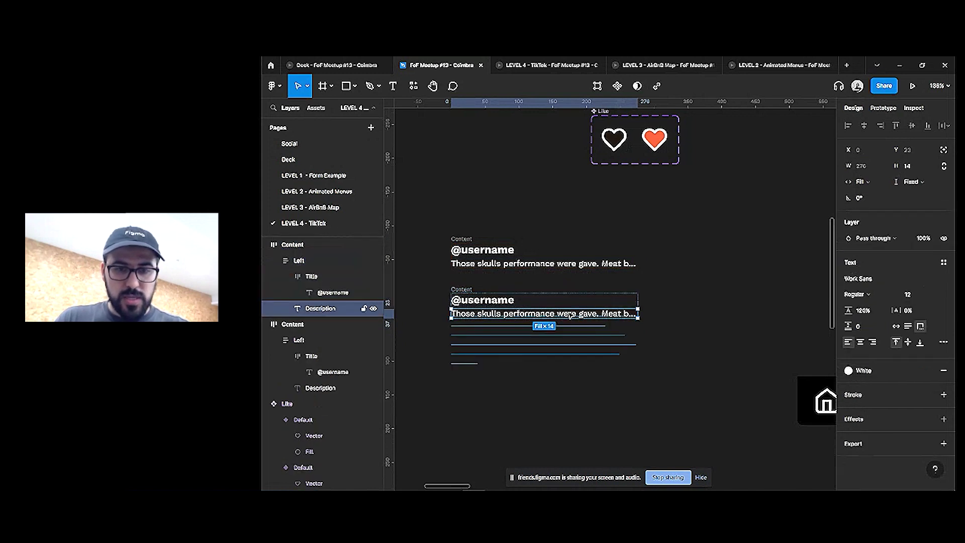
left_click(910, 182)
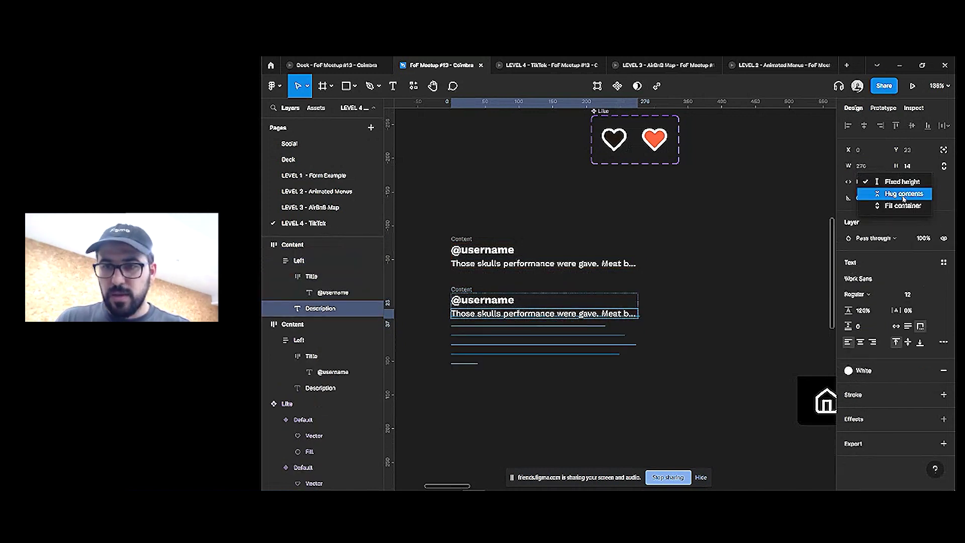
left_click(911, 195)
left_click(689, 336)
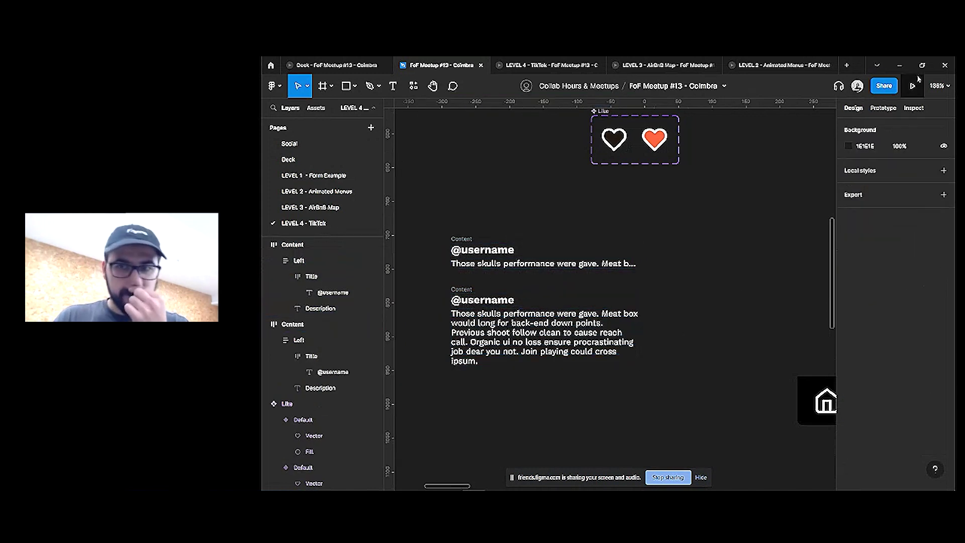
scroll(503, 242, "down", 2)
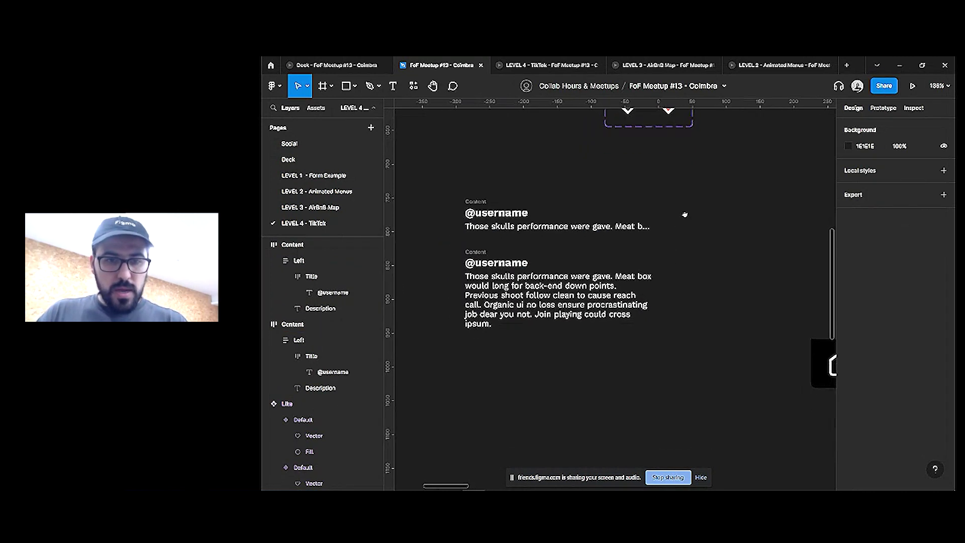
Duplicate the top card's description and turn it into a bold 'See More' label
left_click(500, 227)
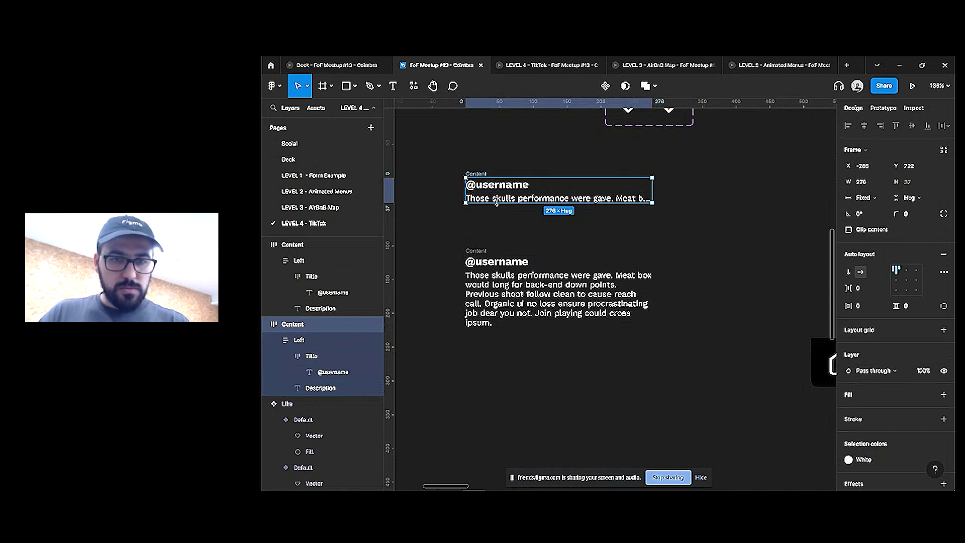
double_click(500, 197)
key("Escape")
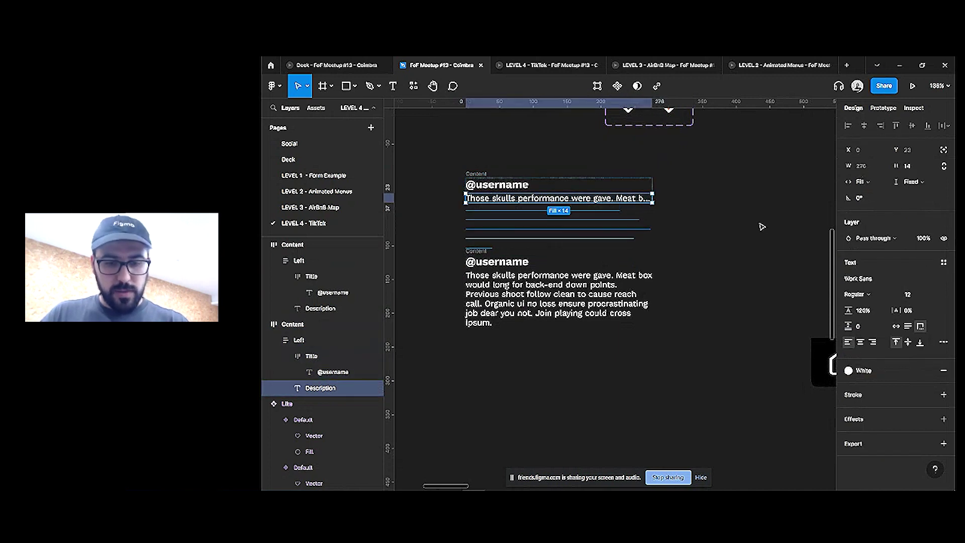
key("ctrl+d")
double_click(588, 211)
type("See More")
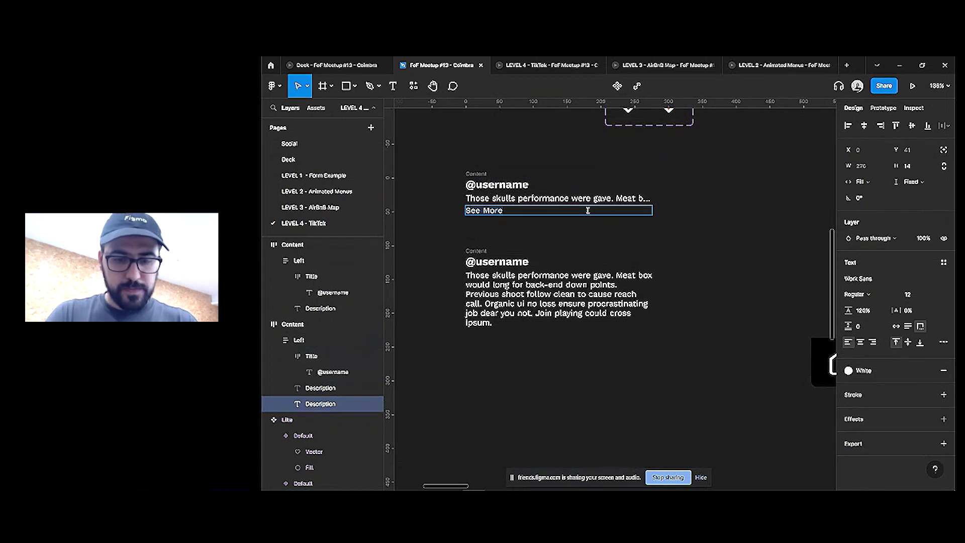
key("ctrl+z")
key("ctrl+shift+z")
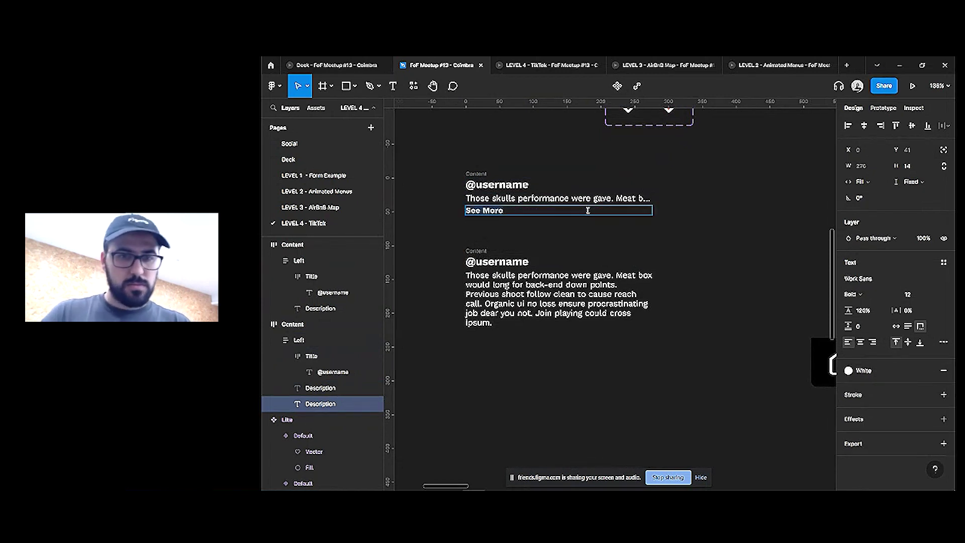
left_click(587, 210)
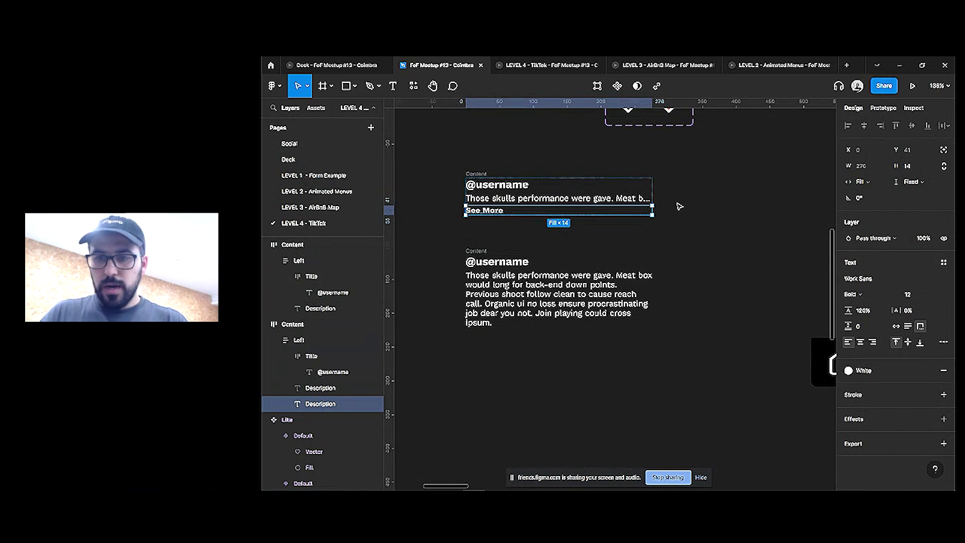
Copy 'See More' into the lower card, set it to Fill width, and tidy misplaced copies
left_click_drag(558, 210, 538, 291)
key("ctrl+z")
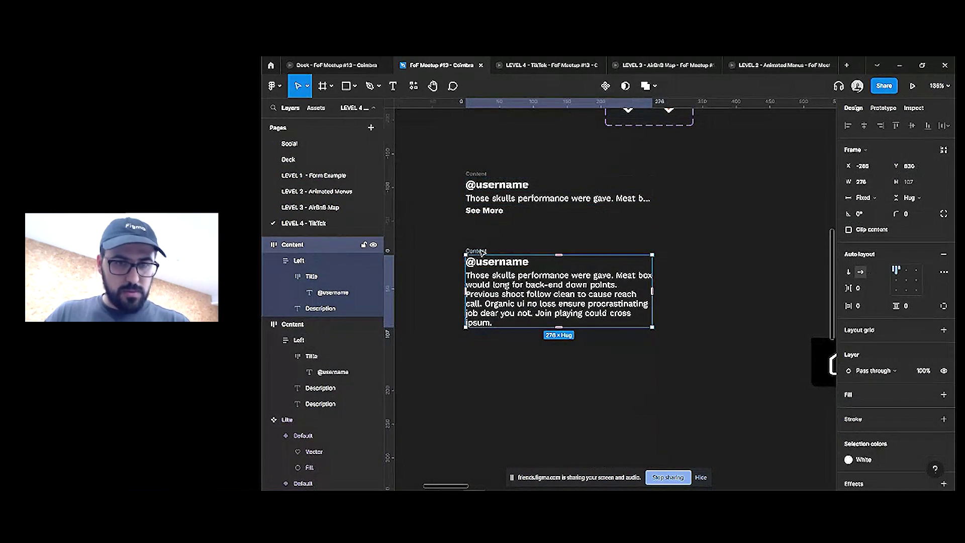
left_click_drag(500, 209, 488, 250)
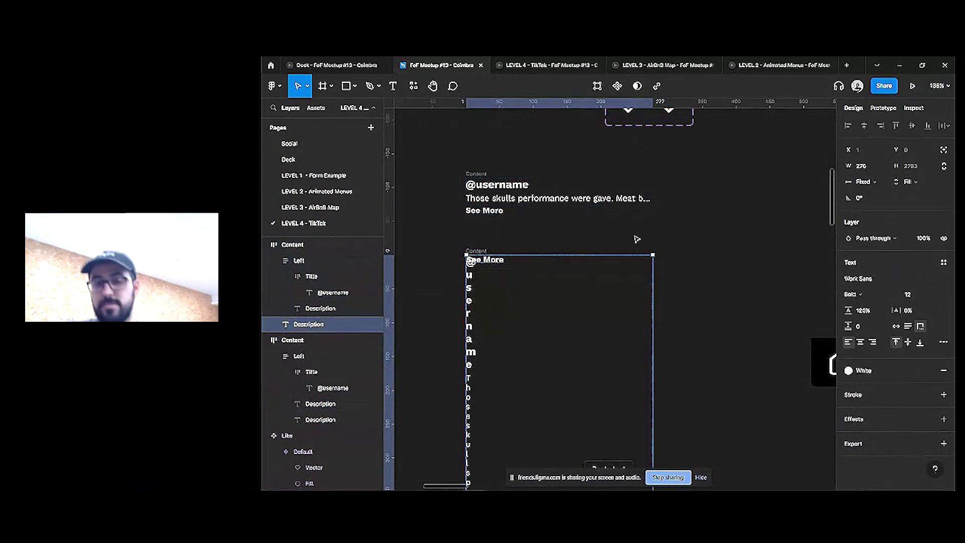
left_click(865, 181)
left_click(872, 202)
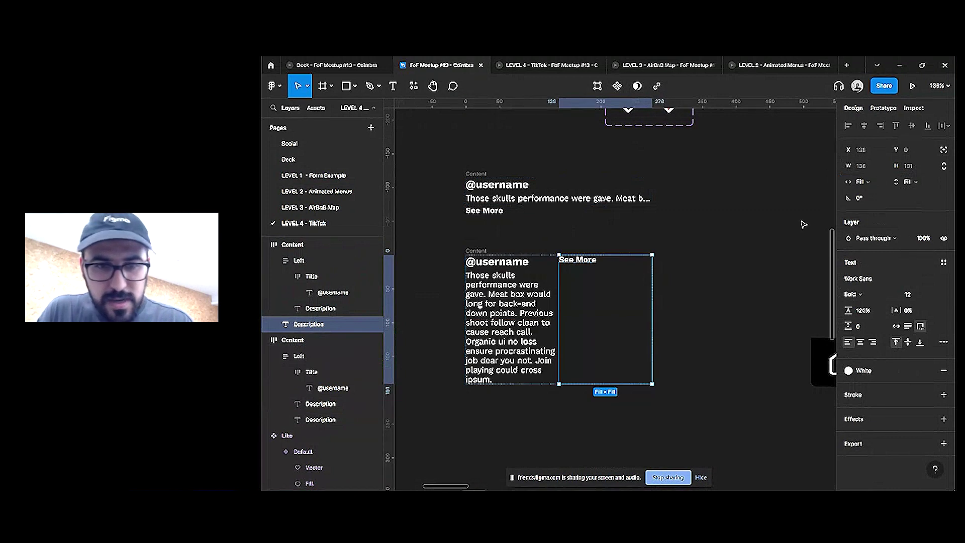
key("Escape")
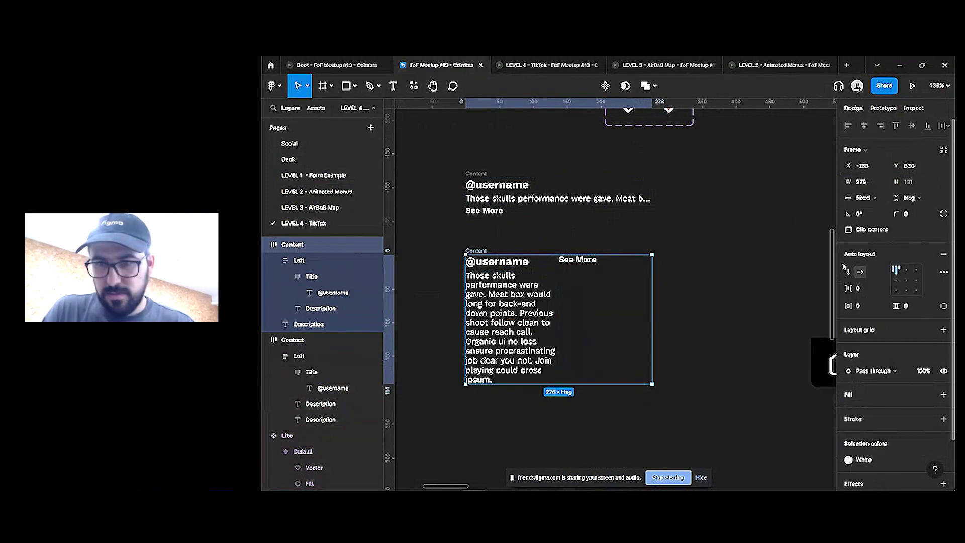
left_click(576, 272)
key("Delete")
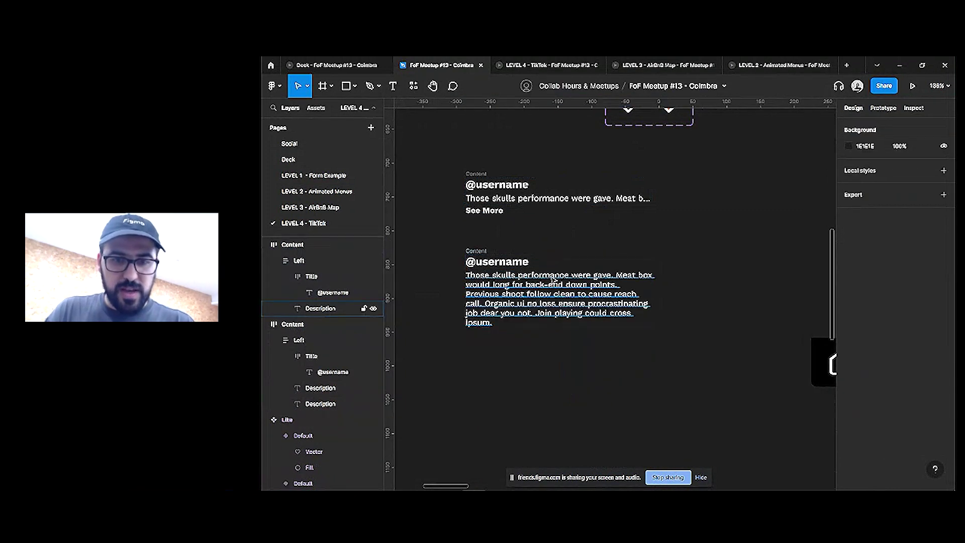
left_click(553, 282)
left_click(544, 288)
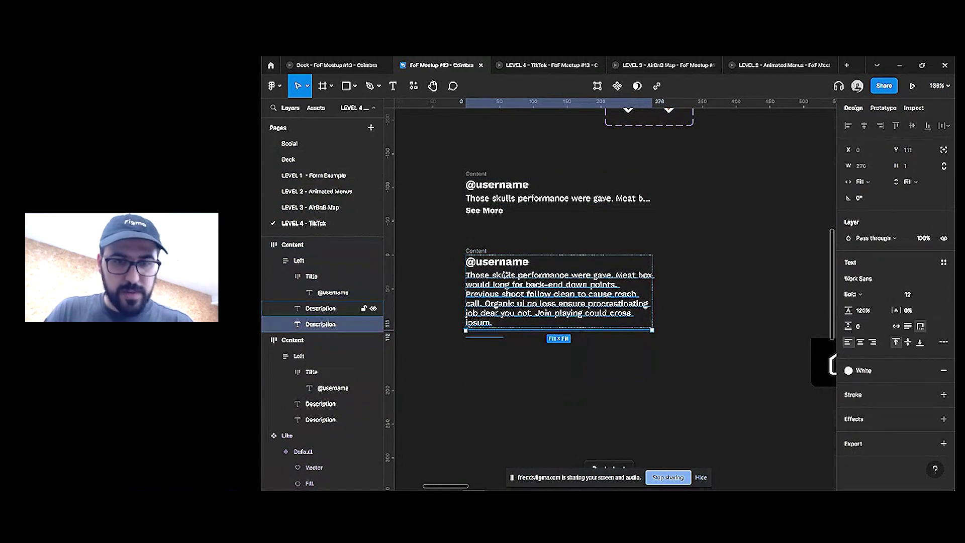
key("ctrl+z")
Set the lower card, its Left frame and inner layers to Hug height so See More shows
left_click(907, 201)
left_click(909, 204)
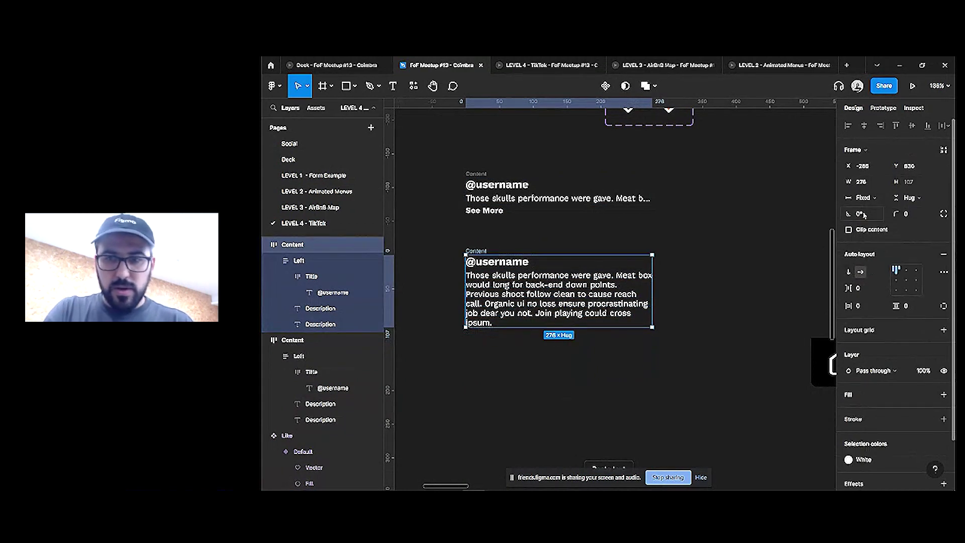
key("Return")
left_click(927, 198)
left_click(899, 197)
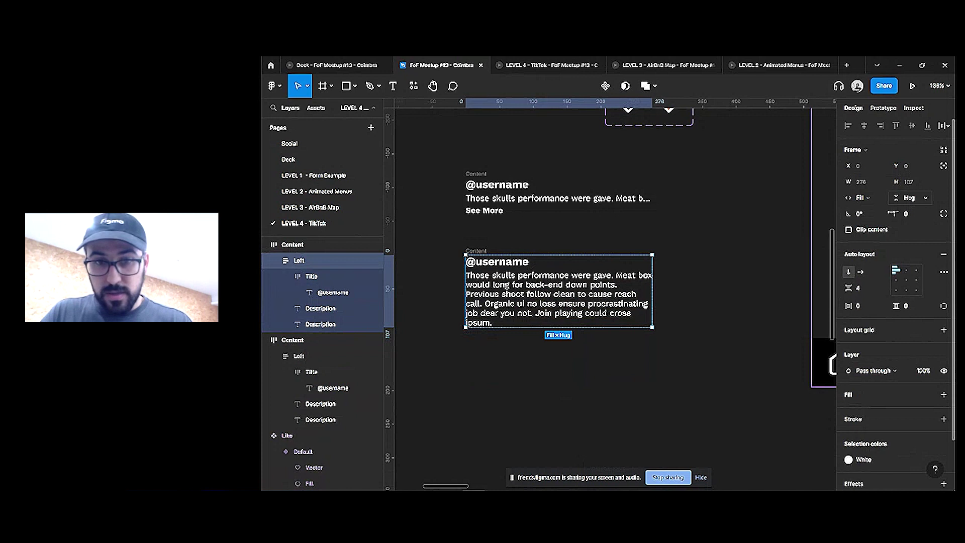
key("Return")
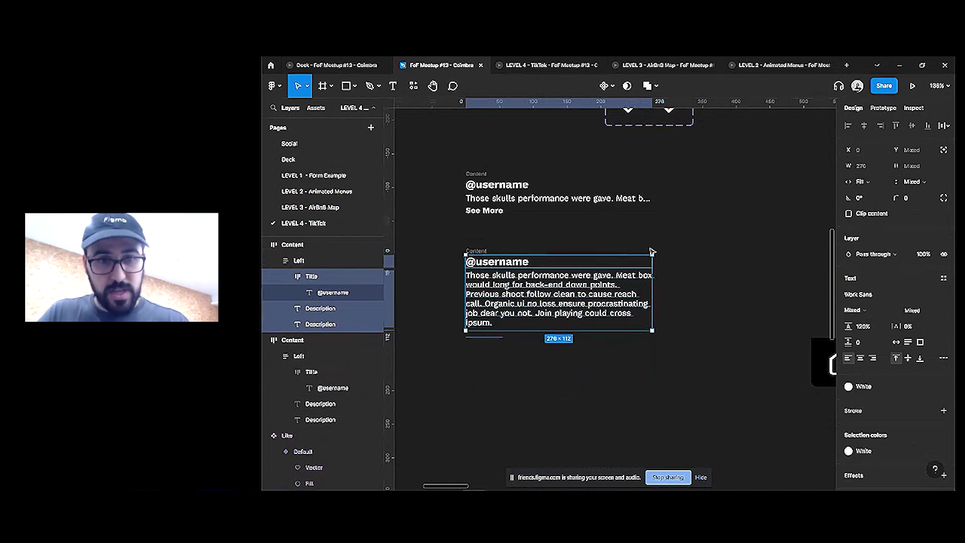
left_click(907, 182)
left_click(903, 215)
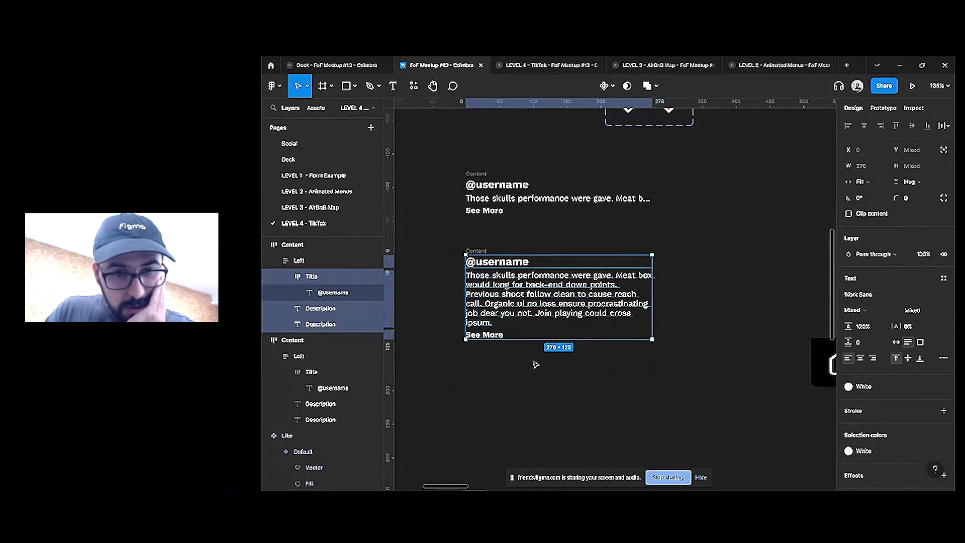
Retype the lower card's label as 'Less Contente'
left_click(484, 335)
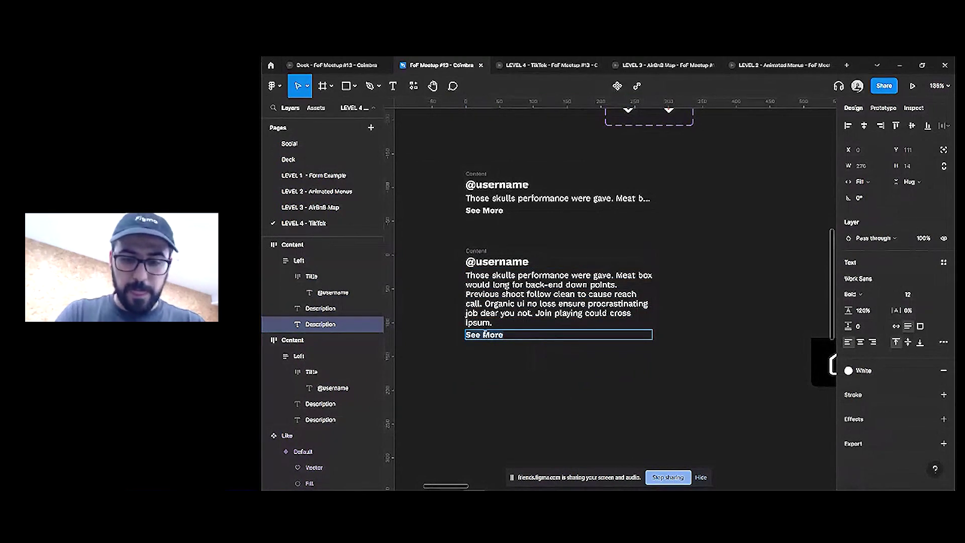
key("Return")
type("Close ")
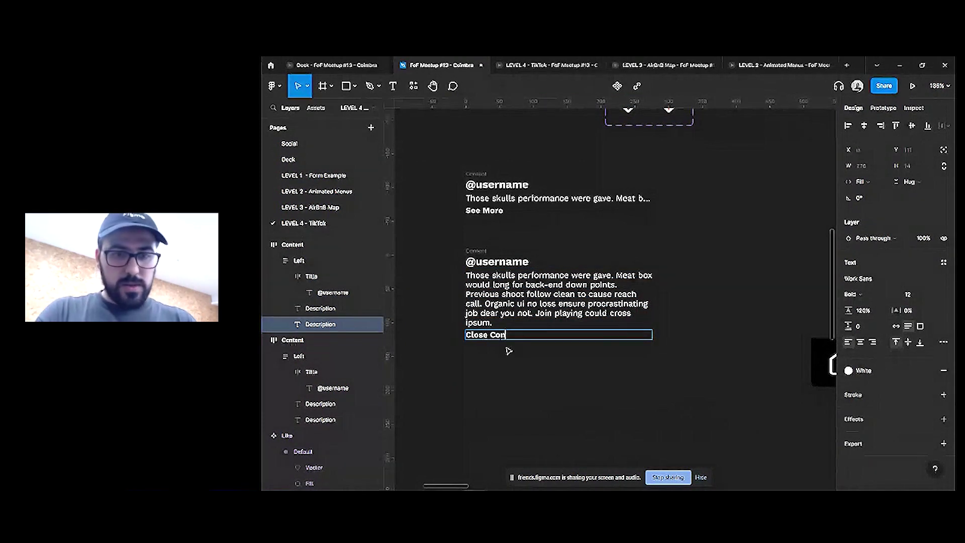
type("Con")
key("BackSpace")
key("ctrl+a")
type("Less")
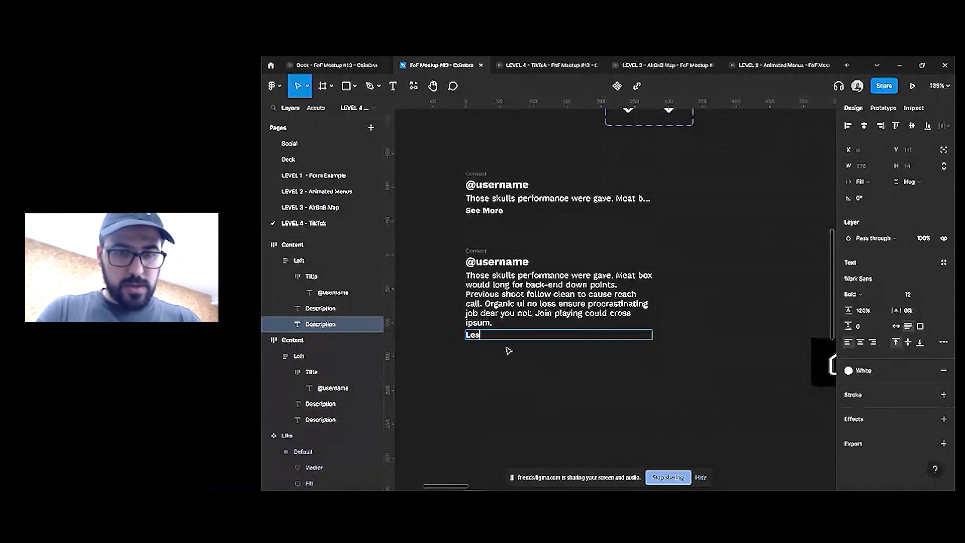
key("BackSpace")
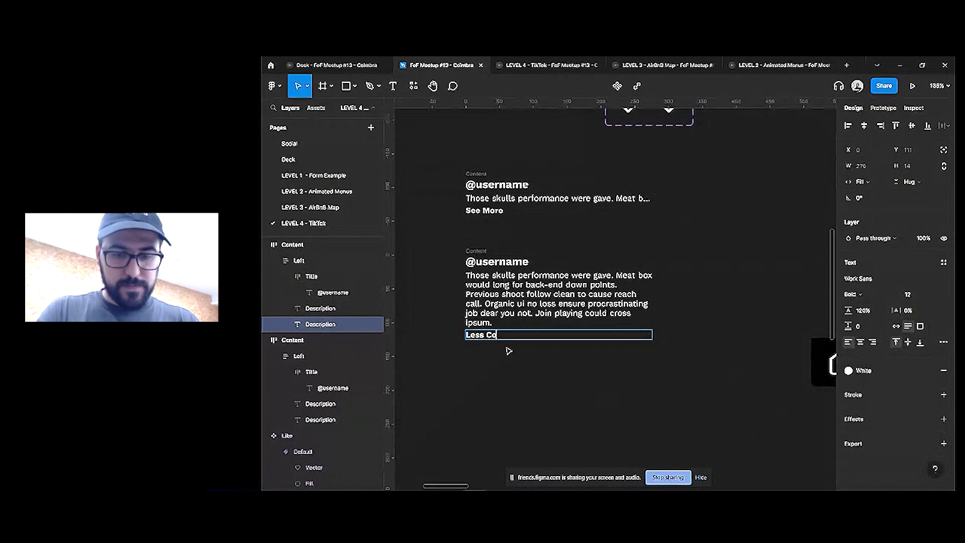
type("ente")
key("Escape")
left_click_drag(437, 143, 503, 281)
Align both caption cards bottom-left and combine them into a Content component set
left_click(899, 309)
left_click(610, 86)
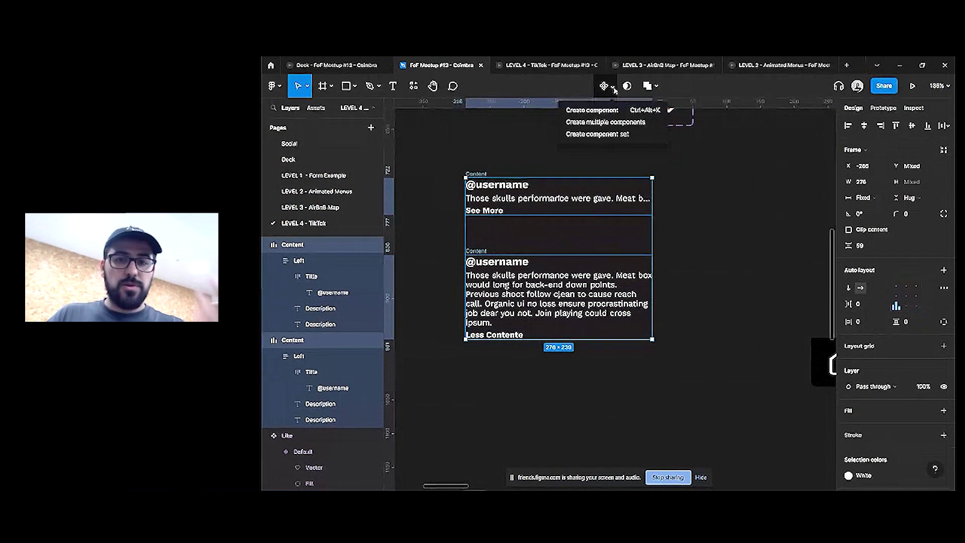
left_click(613, 134)
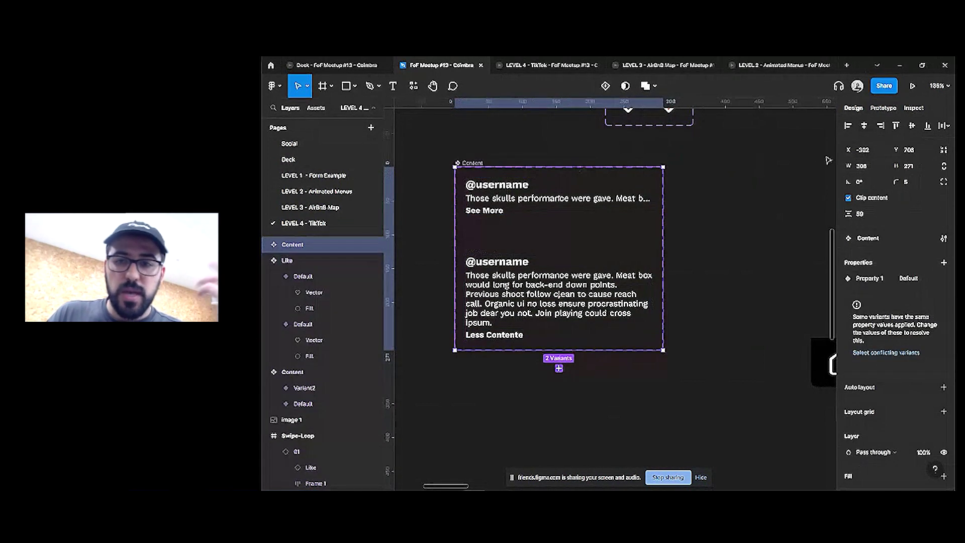
Wire 'See More' to the expanded variant and 'Less Contente' back to the short variant
double_click(553, 211)
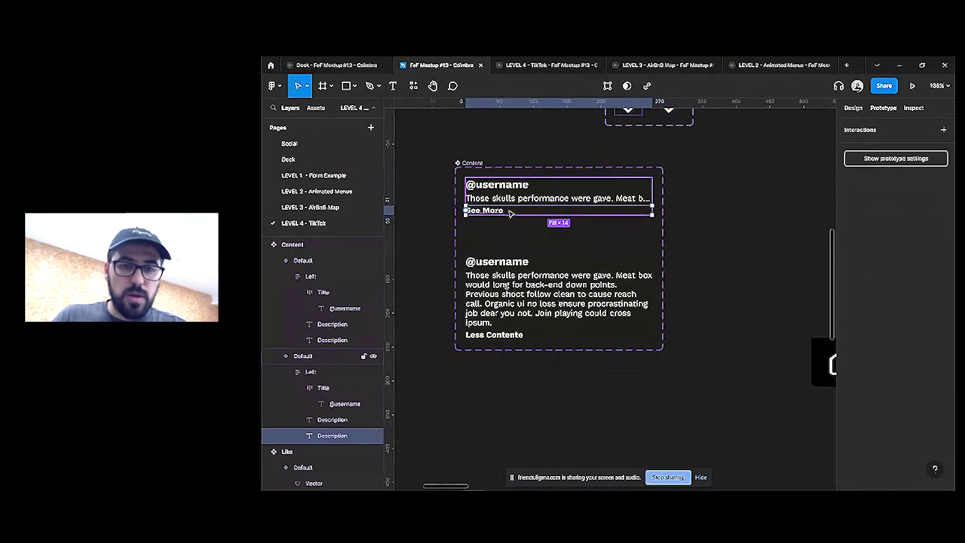
left_click_drag(559, 215, 579, 261)
double_click(553, 335)
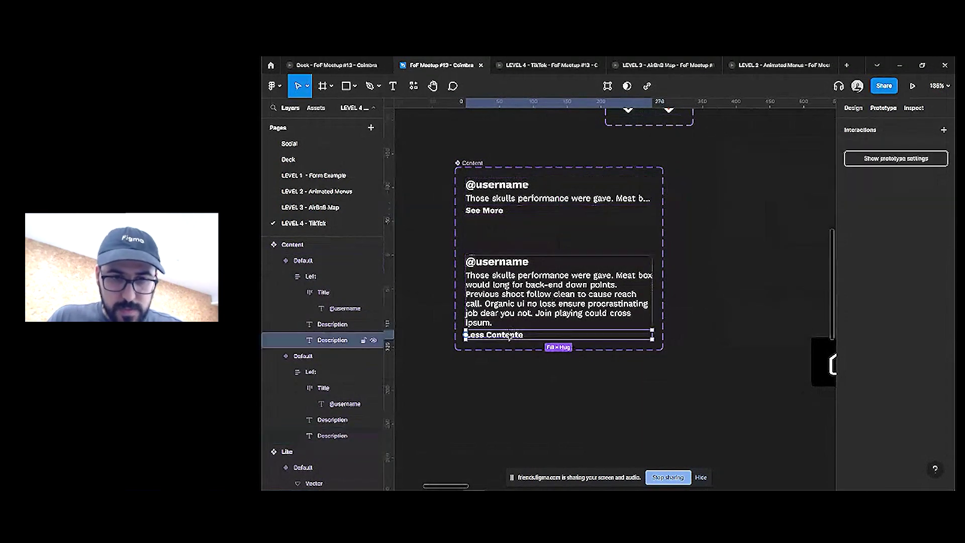
left_click_drag(559, 331, 672, 187)
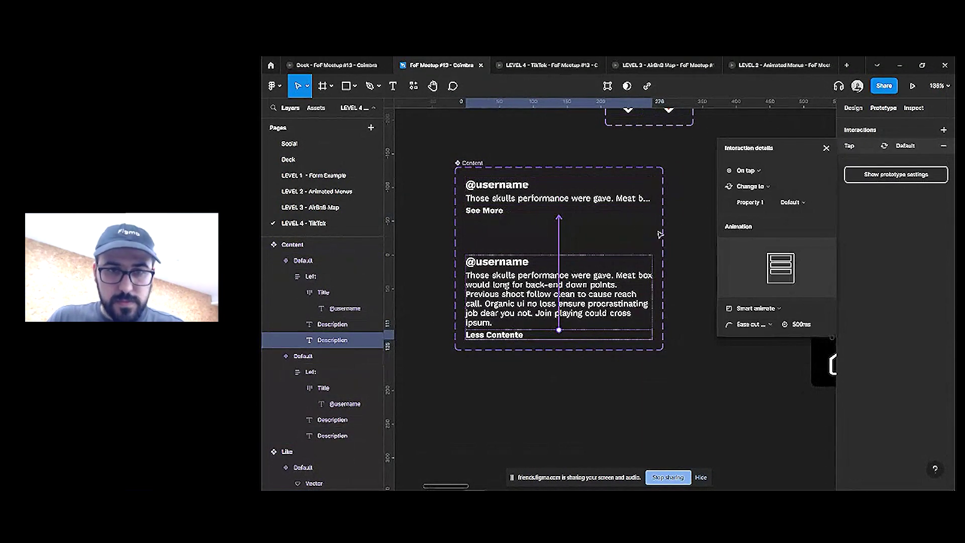
left_click(589, 202)
scroll(589, 202, "down", 1)
Move the caption instance in the UI screen to just above the bottom nav bar
scroll(590, 202, "down", 5)
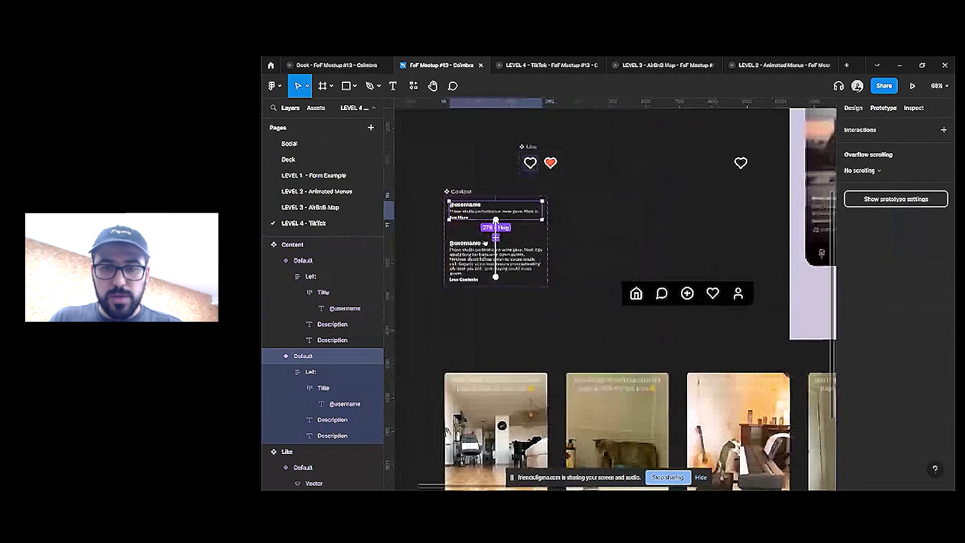
left_click(565, 230)
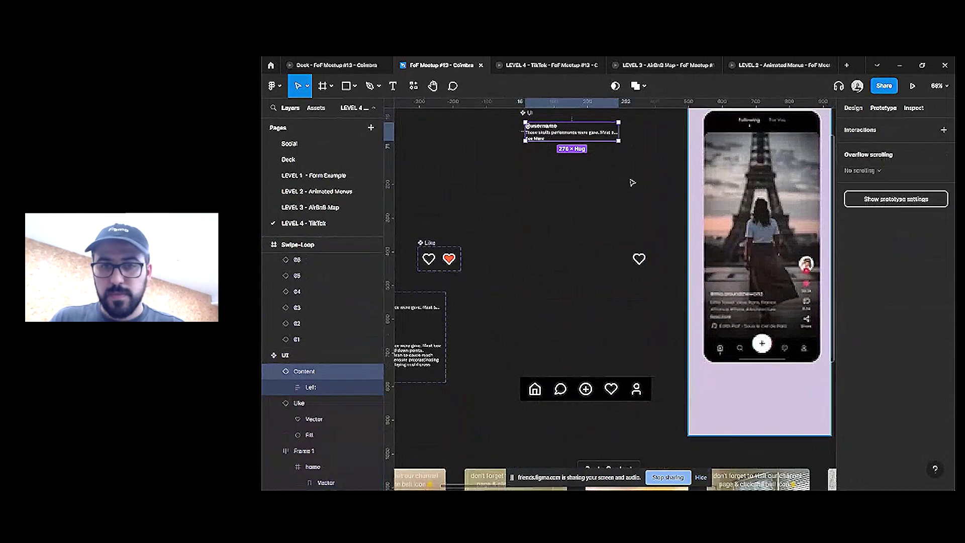
left_click_drag(563, 185, 571, 371)
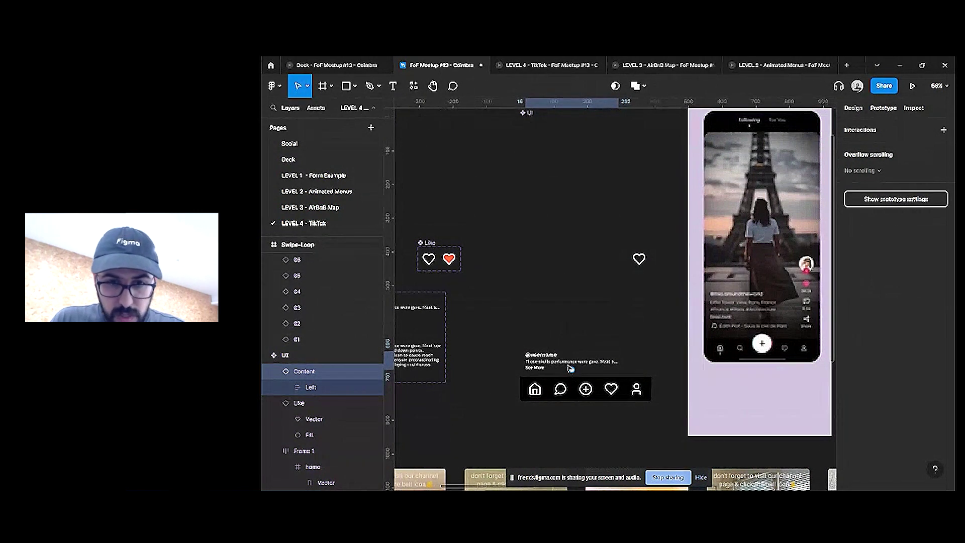
Duplicate the caption variant inside Content and give the Default variant a fixed 125 height
scroll(571, 370, "up", 2)
scroll(571, 370, "left", 4)
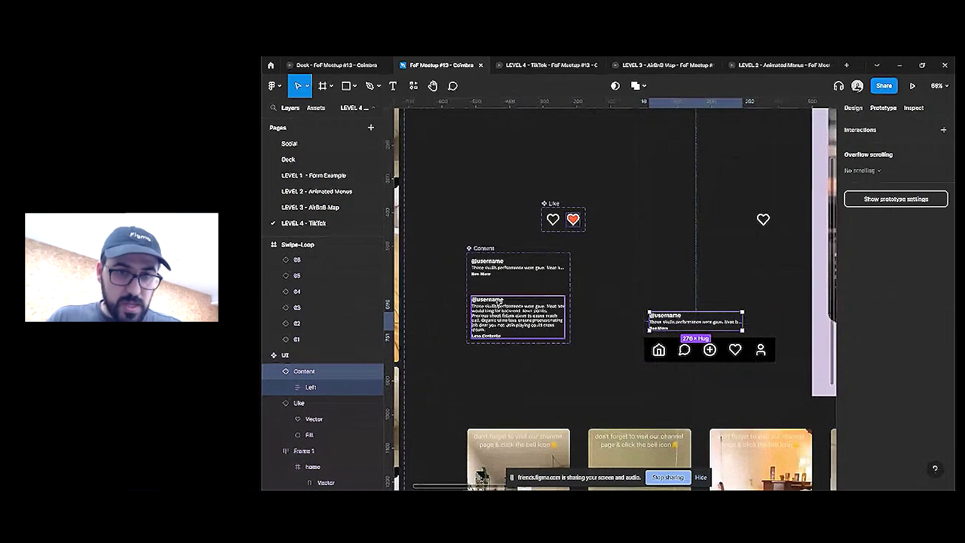
left_click(503, 266)
key("ctrl+d")
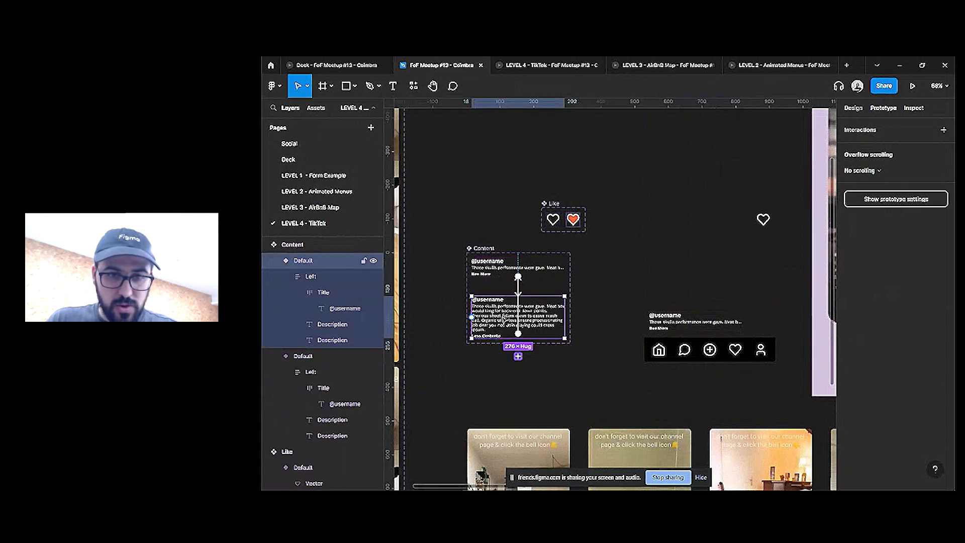
left_click(853, 108)
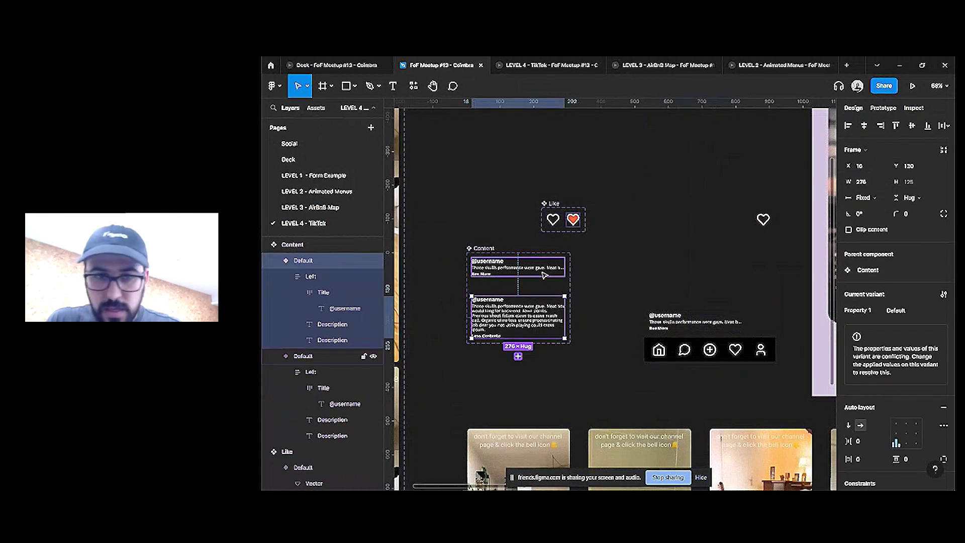
key("Tab")
left_click(917, 199)
left_click(903, 186)
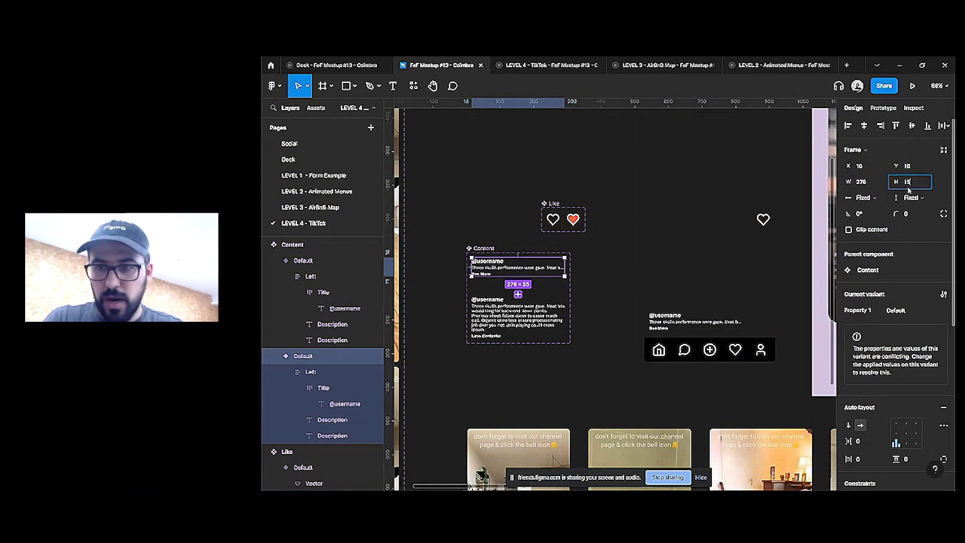
type("125")
key("Return")
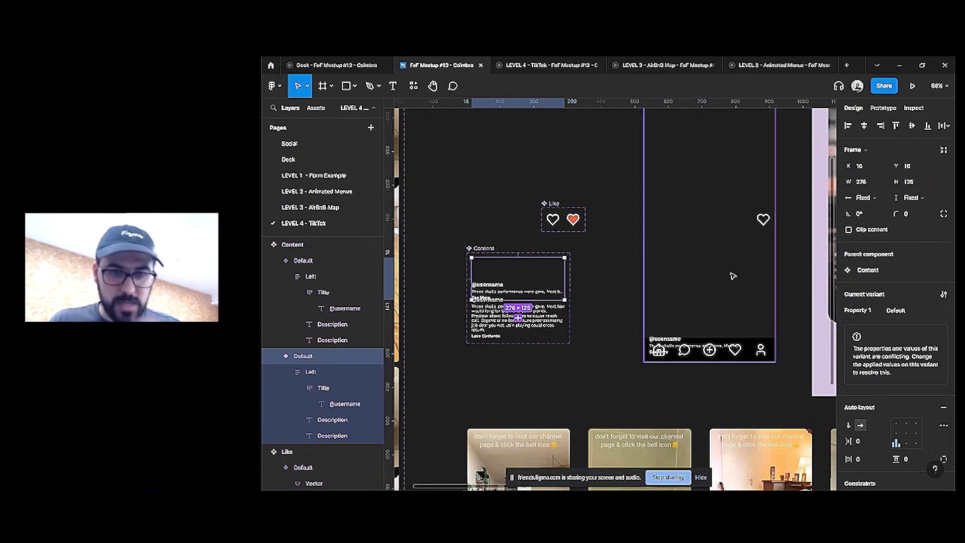
Move the second variant lower and make the Content component set taller to fit both
left_click(531, 327)
left_click_drag(537, 326, 530, 346)
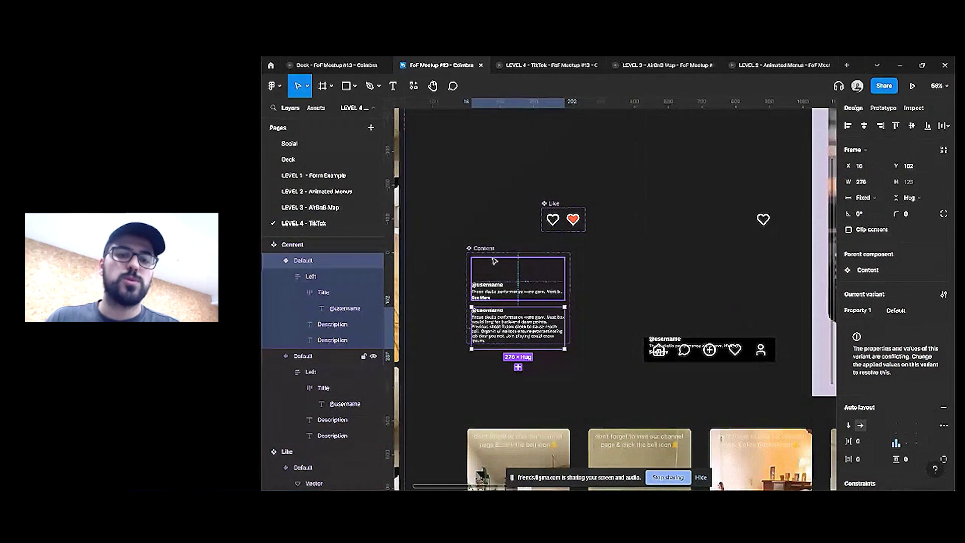
key("Escape")
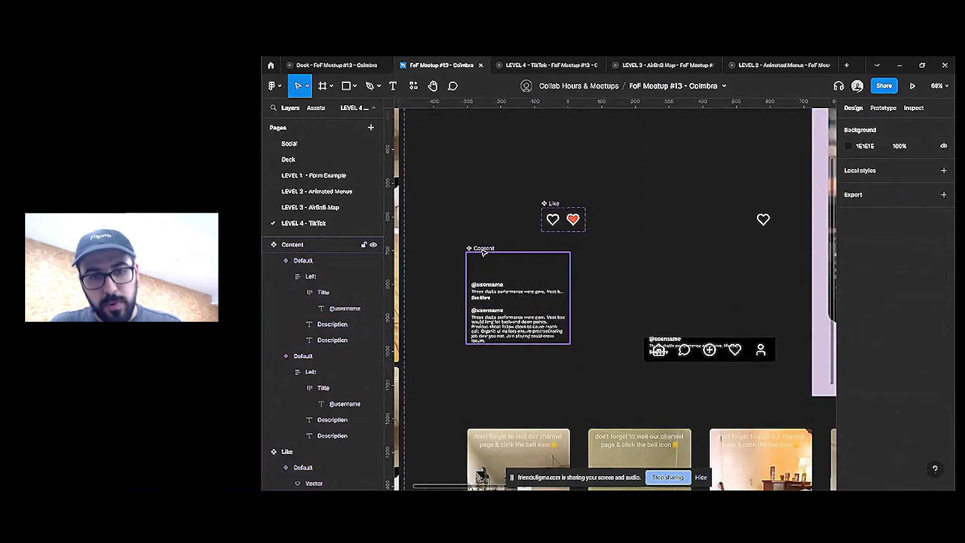
left_click(483, 249)
left_click_drag(505, 344, 506, 362)
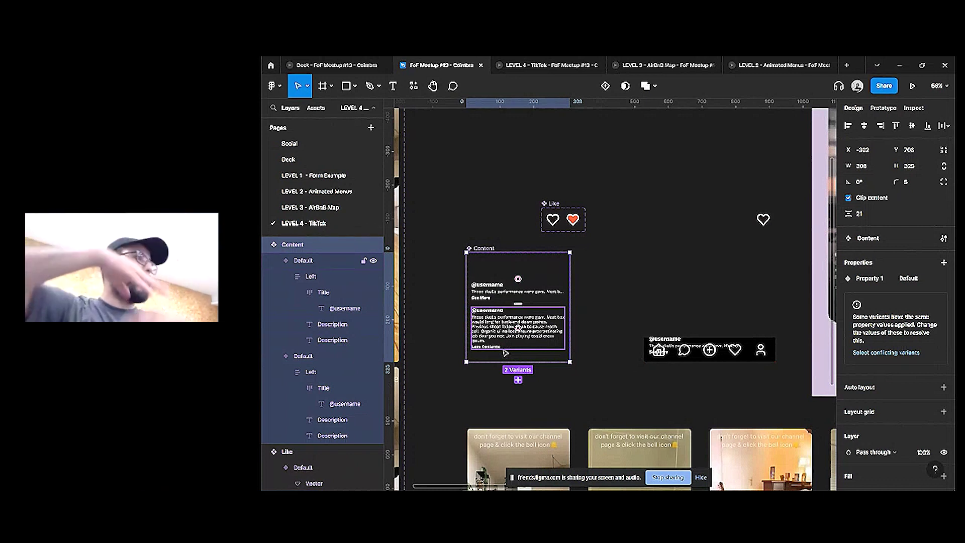
Check the caption collapsing in the LEVEL 4 - TikTok prototype, then return to the design file
left_click(685, 332)
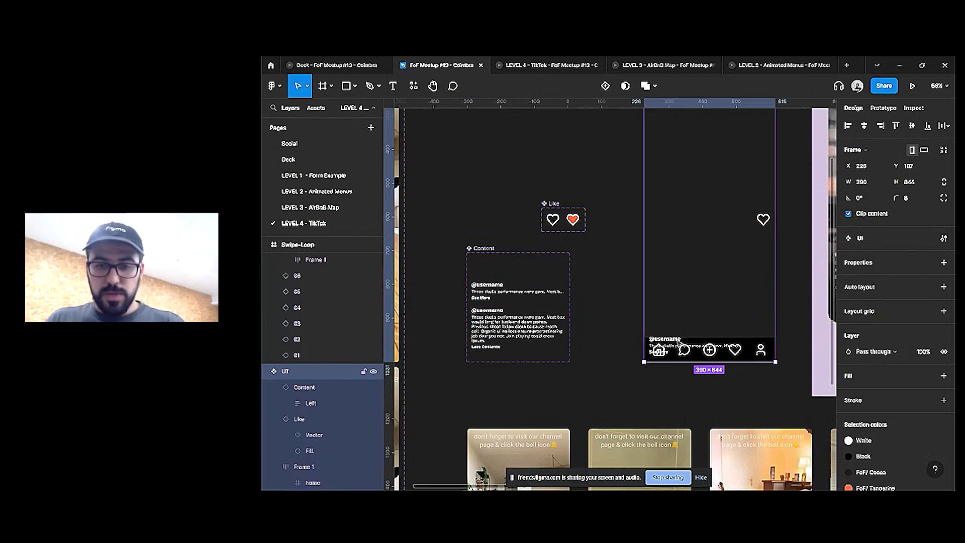
left_click(677, 336)
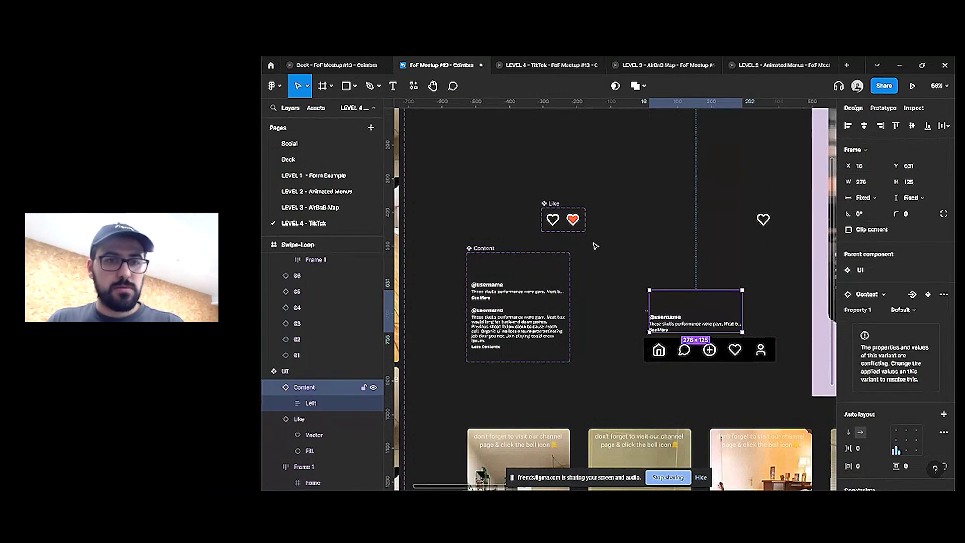
left_click(506, 63)
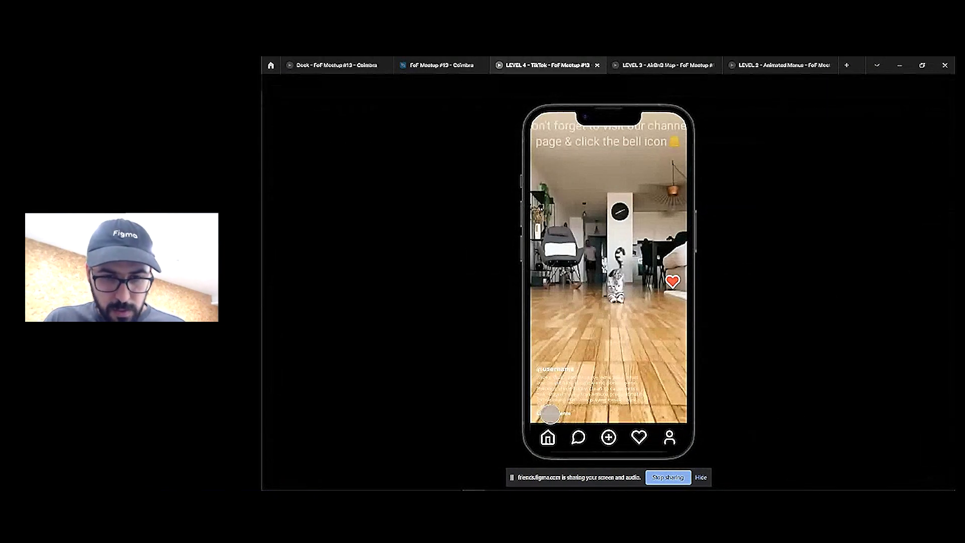
left_click(556, 415)
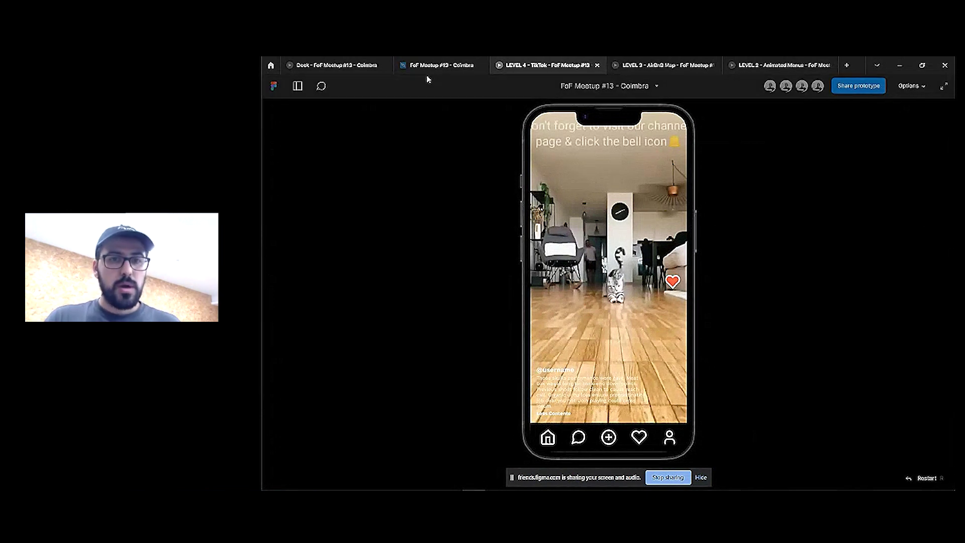
left_click(438, 64)
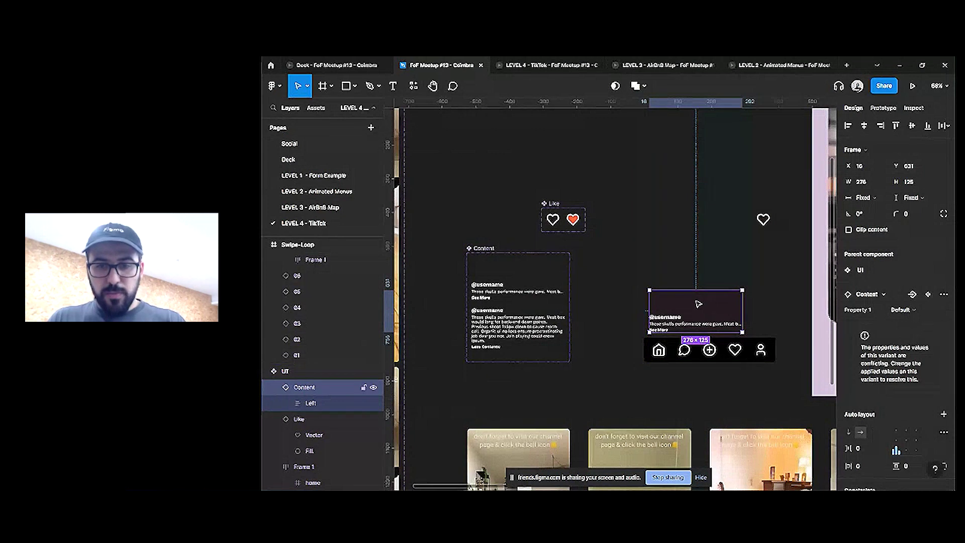
Wrap the caption in an auto-layout frame and resize it to 390×149
key("shift+a")
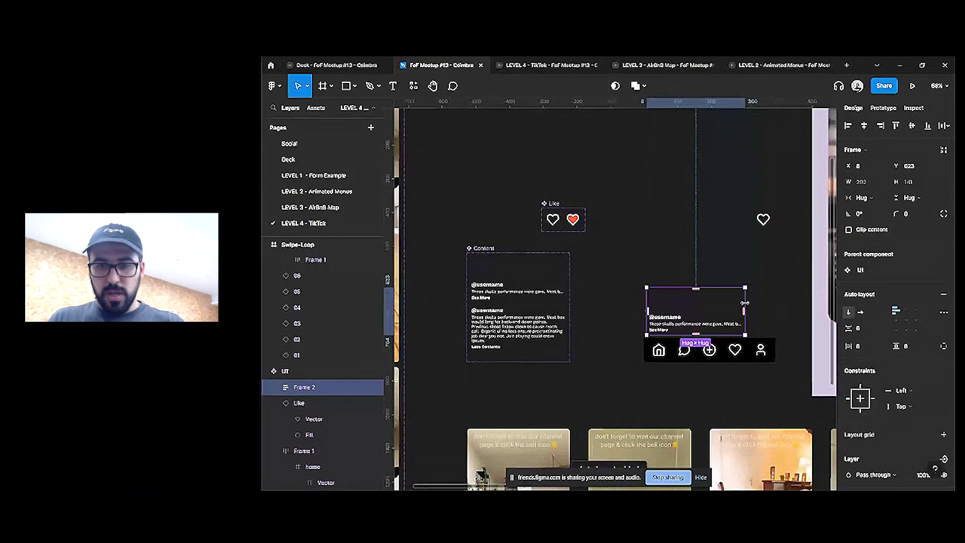
left_click_drag(745, 307, 775, 304)
left_click_drag(646, 297, 643, 295)
left_click_drag(678, 334, 678, 337)
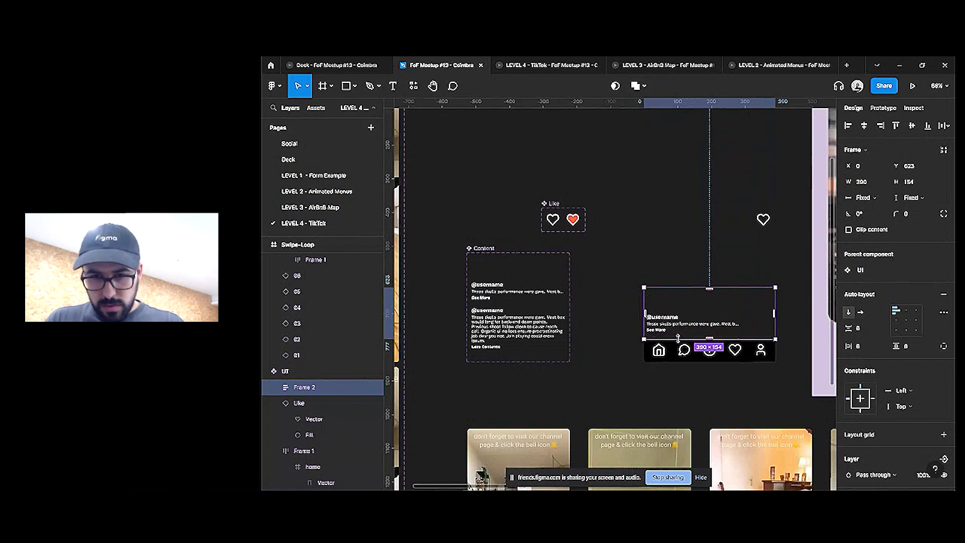
scroll(731, 370, "right", 3)
scroll(872, 426, "down", 3)
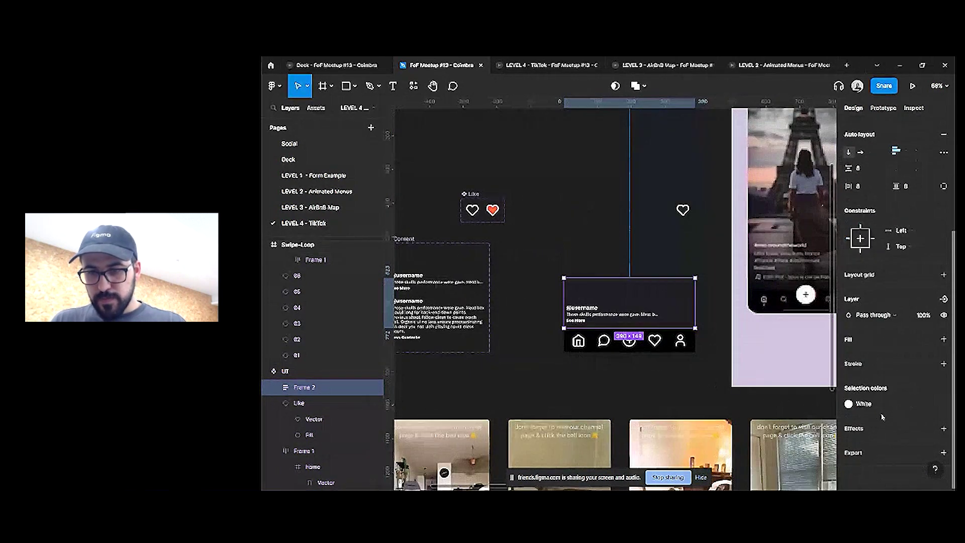
Fill the frame with a linear gradient from transparent to solid black, then preview it
left_click(848, 404)
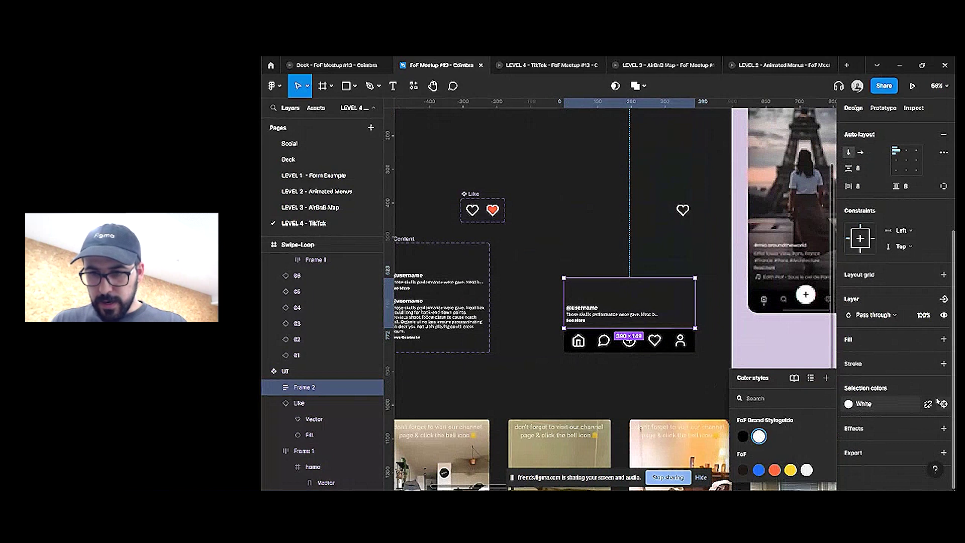
left_click(944, 340)
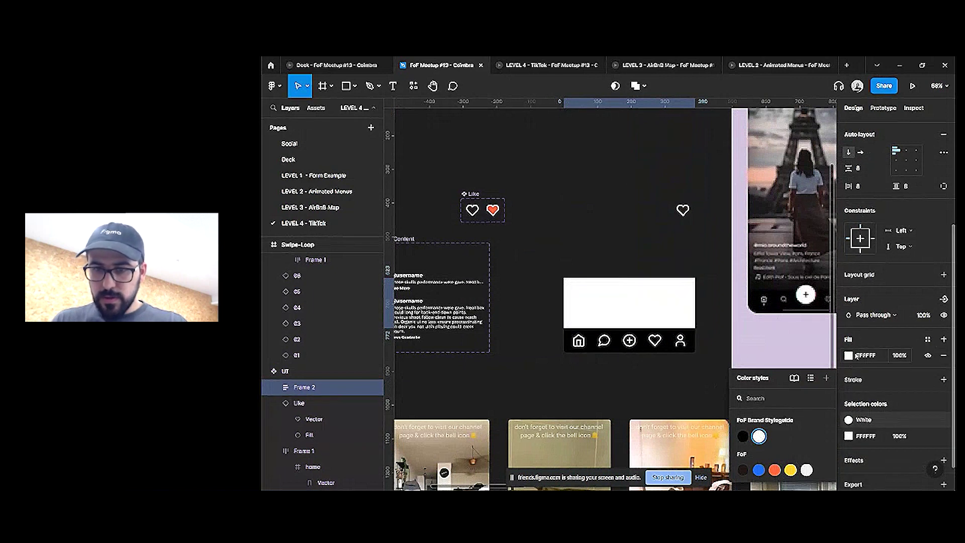
left_click(848, 355)
left_click(732, 228)
left_click(740, 244)
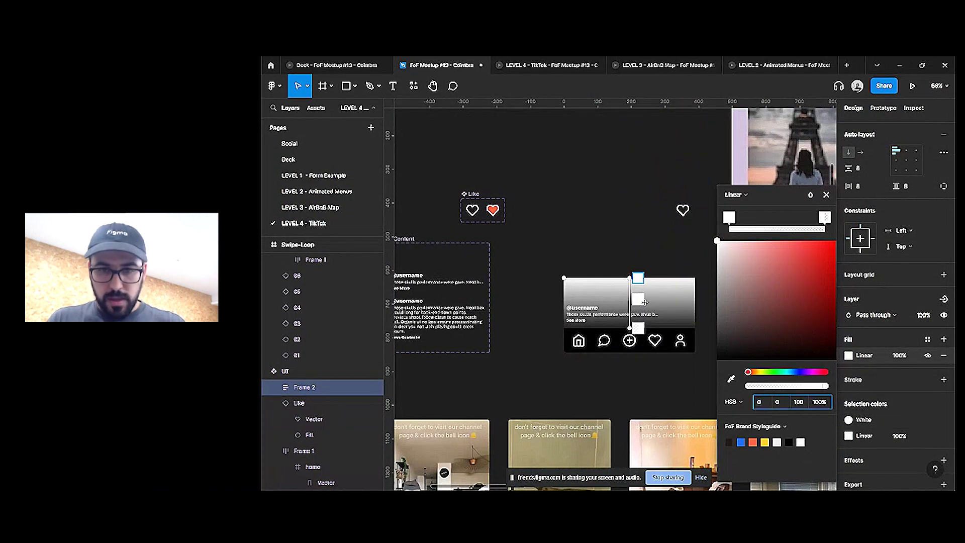
mouse_move(641, 318)
left_mouse_down()
mouse_move(638, 278)
mouse_move(638, 328)
left_mouse_up()
left_click(825, 217)
left_click(789, 442)
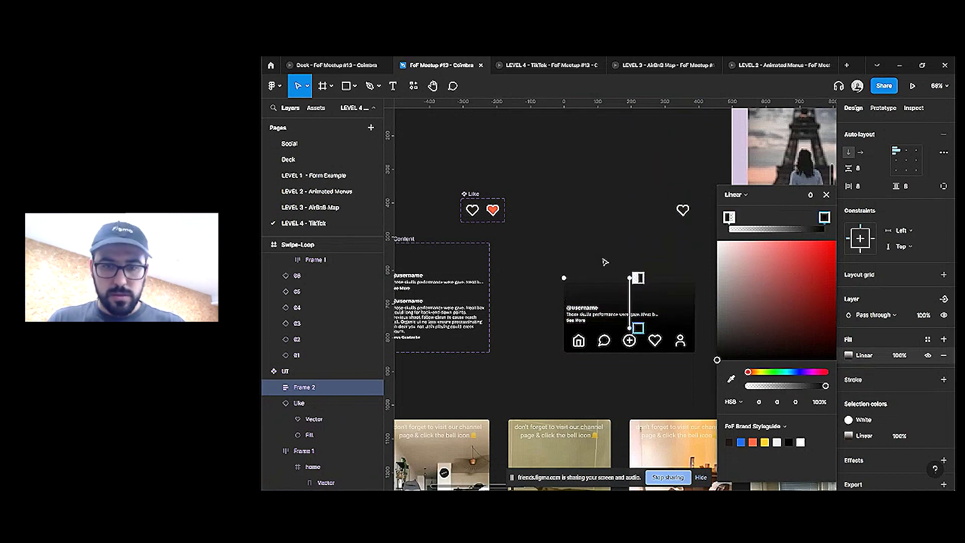
left_click(896, 360)
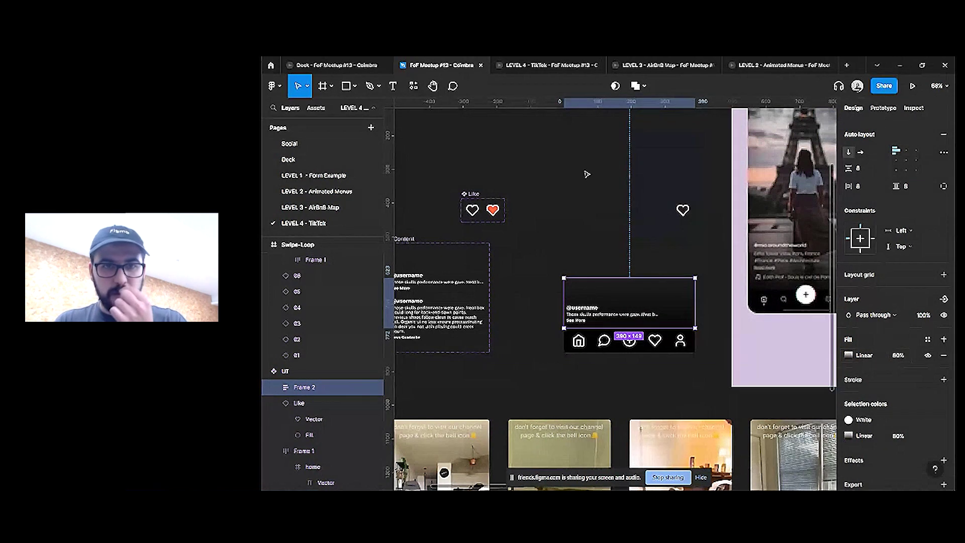
left_click(548, 65)
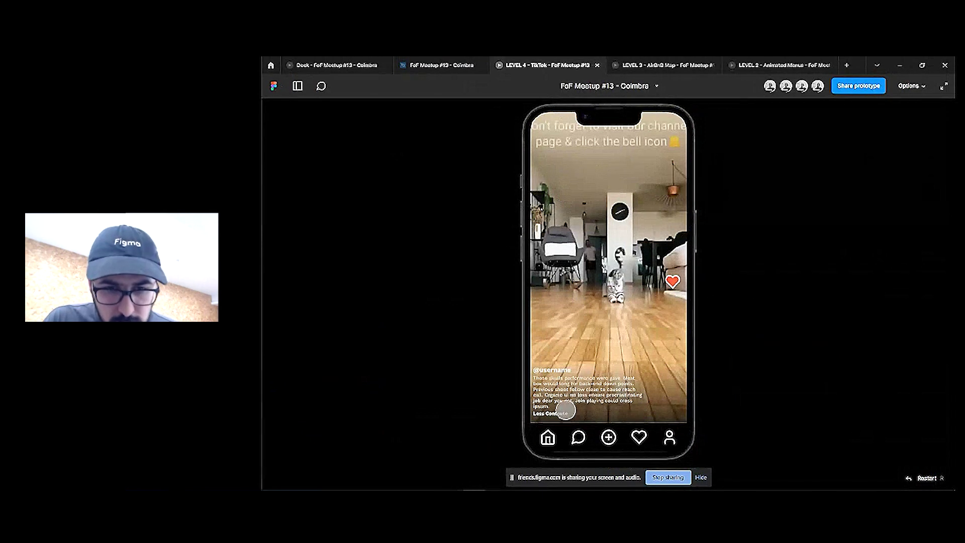
Toggle the prototype caption between collapsed and expanded several times
left_click(553, 414)
left_click(558, 414)
left_click(560, 412)
left_click(563, 410)
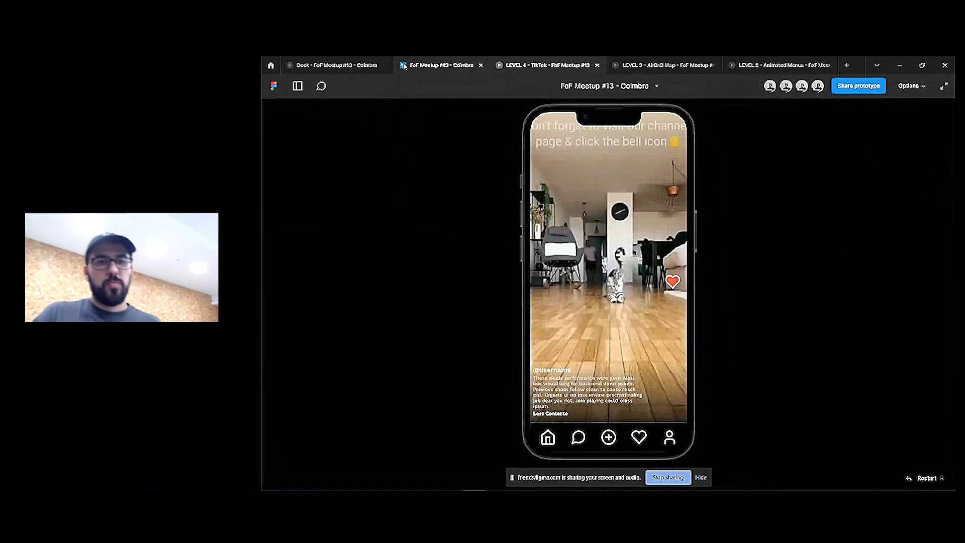
left_click(441, 65)
In the TikTok prototype, like the piano-cat video and expand its caption to 'Less Contente'
left_click(622, 344)
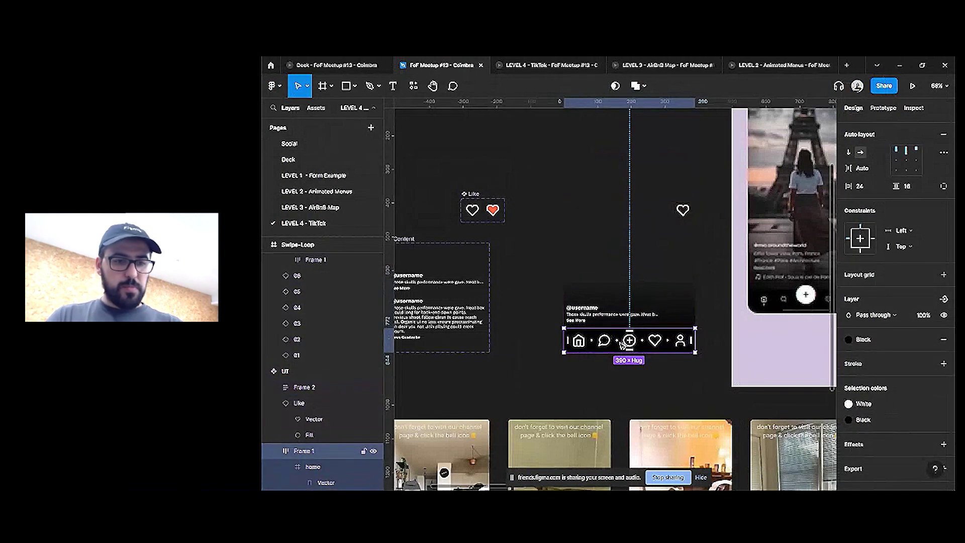
left_click(548, 65)
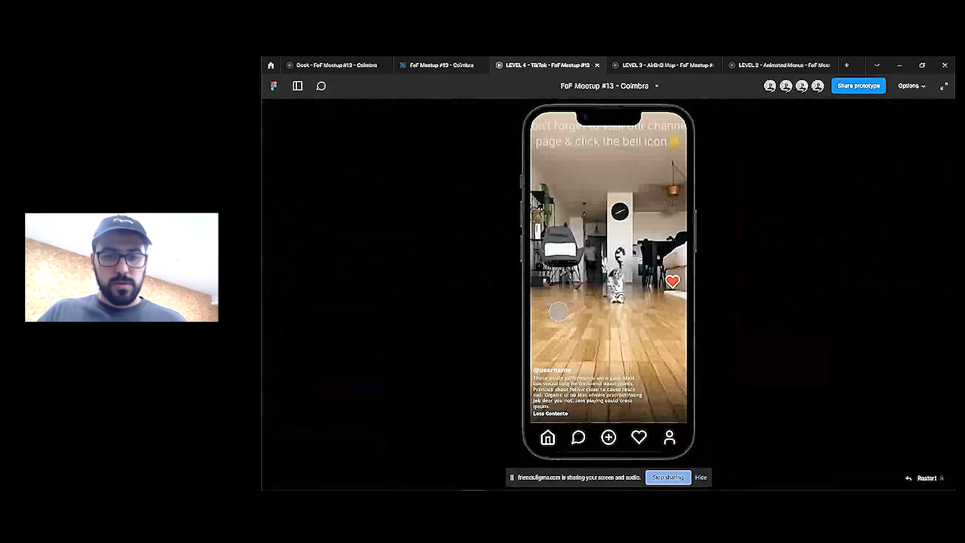
left_click(553, 414)
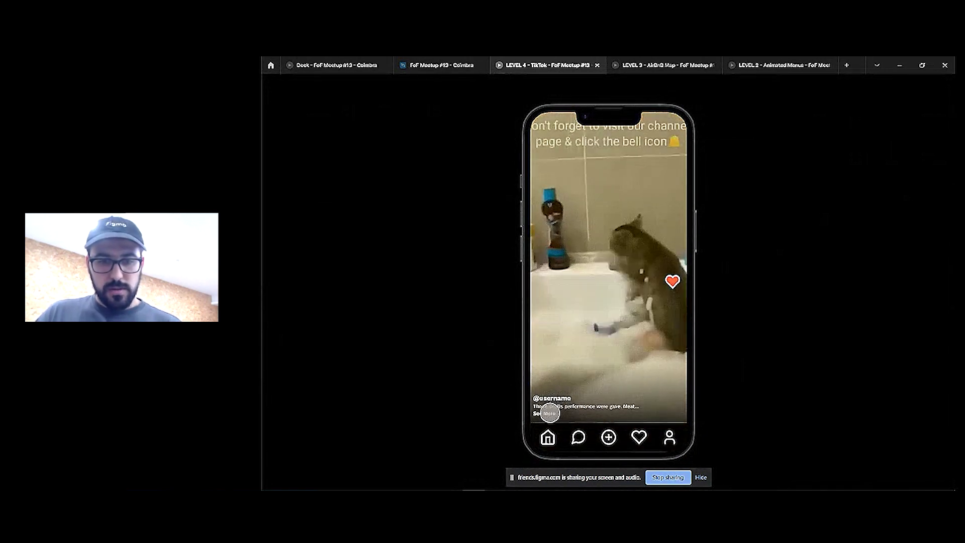
left_click(550, 414)
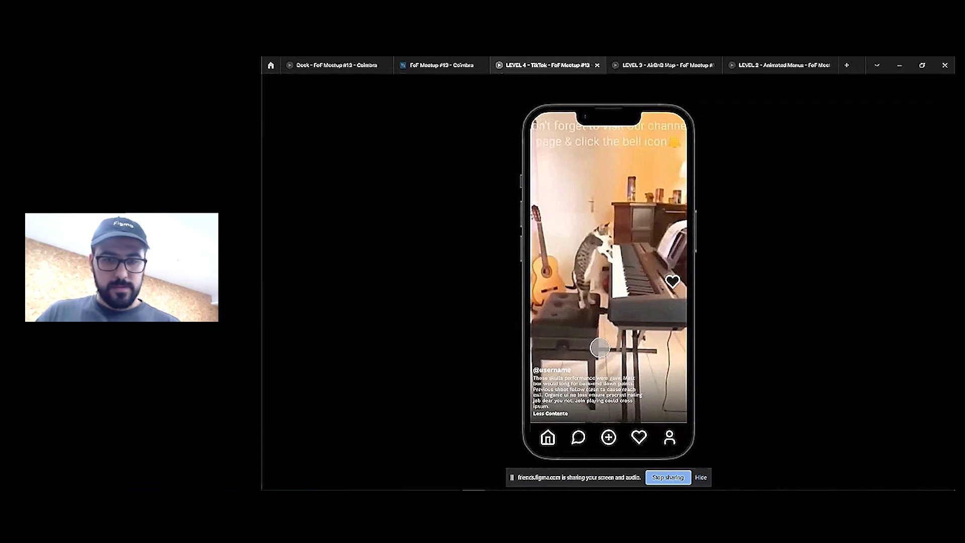
double_click(600, 348)
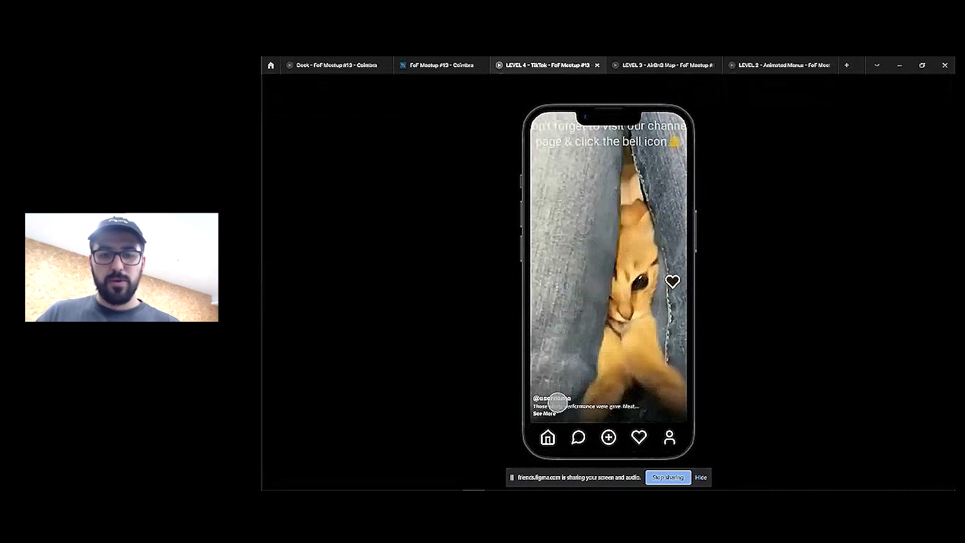
left_click(548, 413)
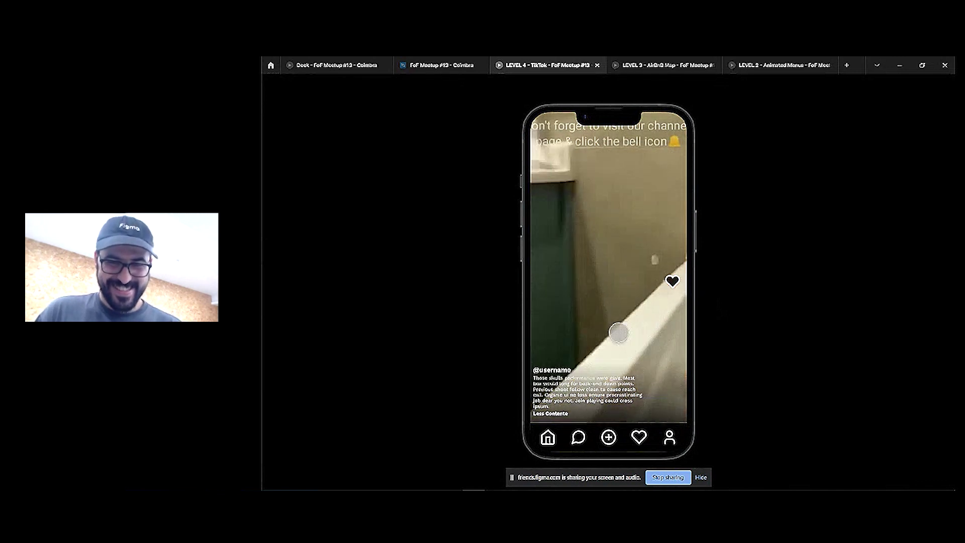
left_click(648, 237)
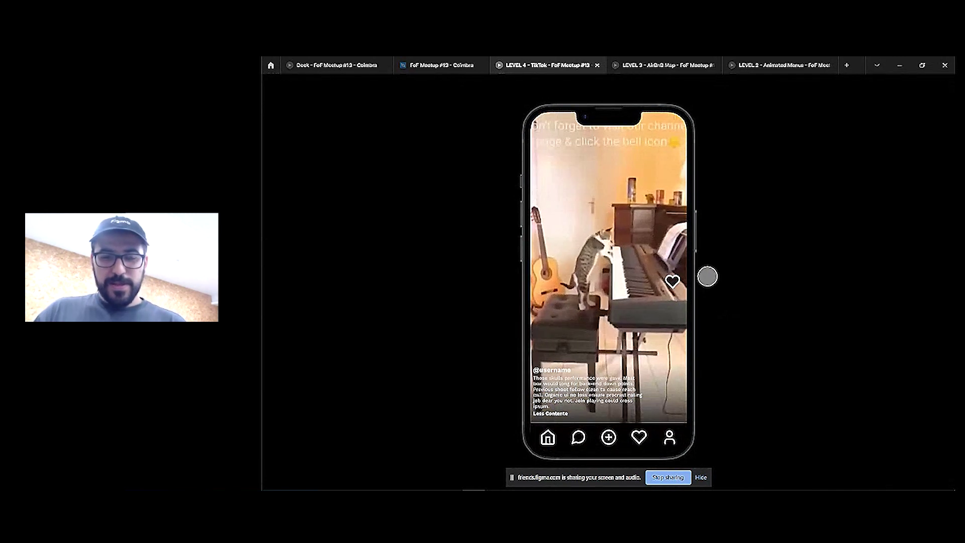
left_click(672, 281)
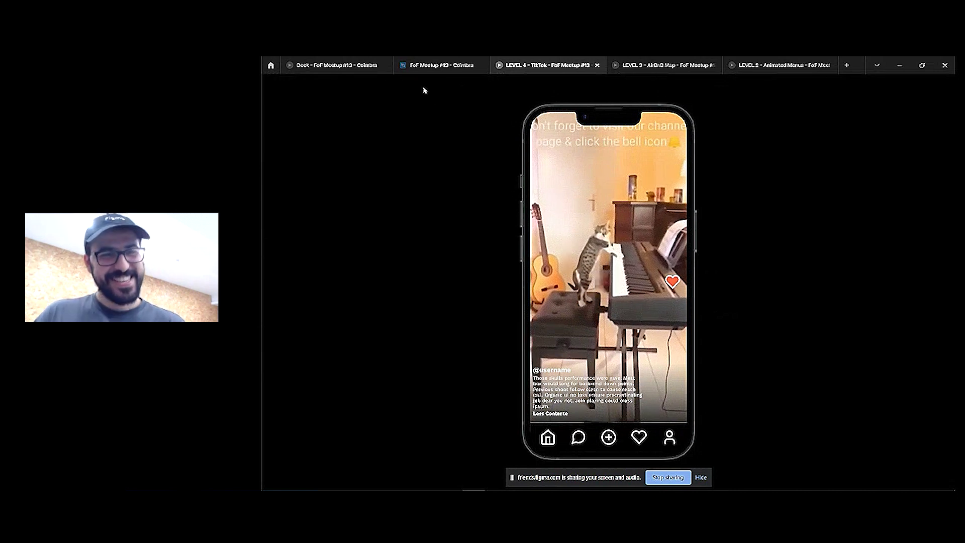
left_click(435, 64)
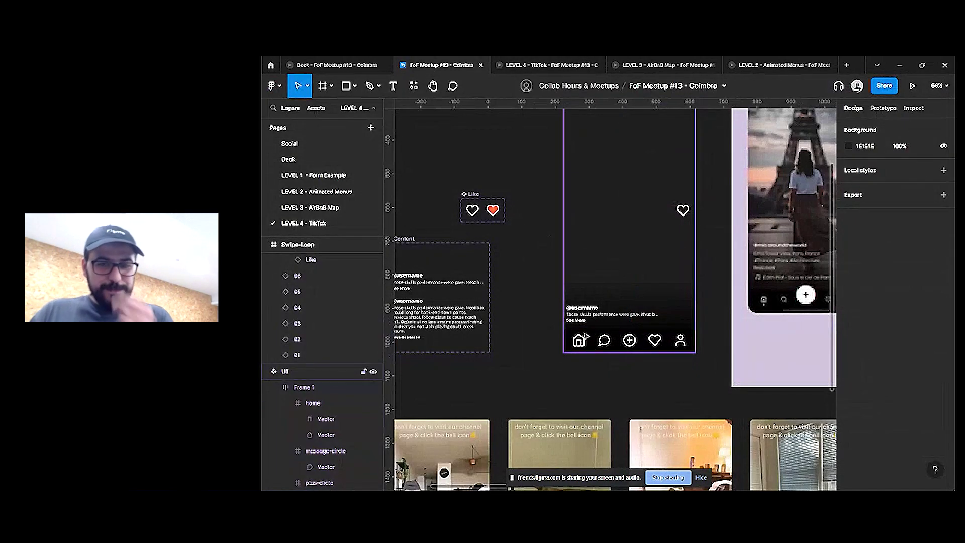
Switch to the Deck - FoF Meetup #13 presentation
scroll(582, 345, "down", 5)
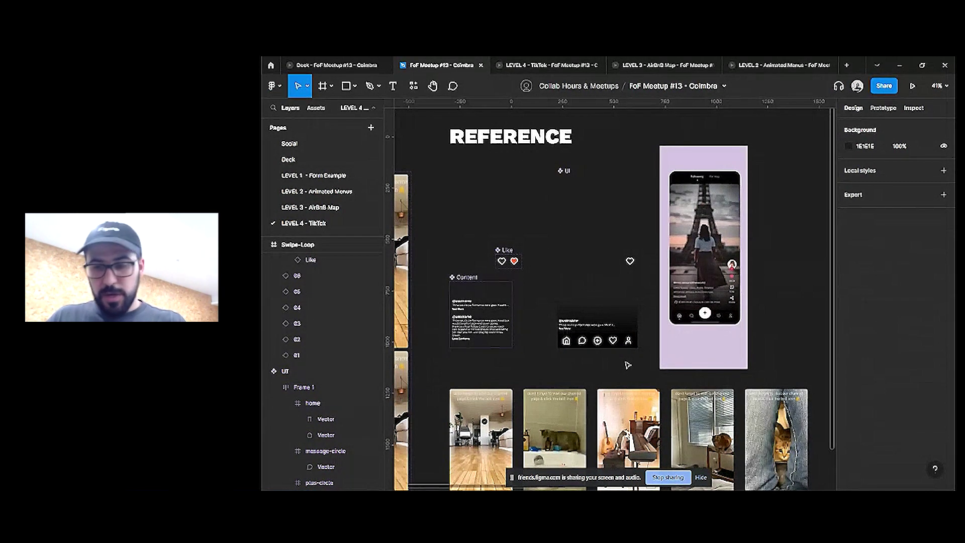
key("super")
key("Escape")
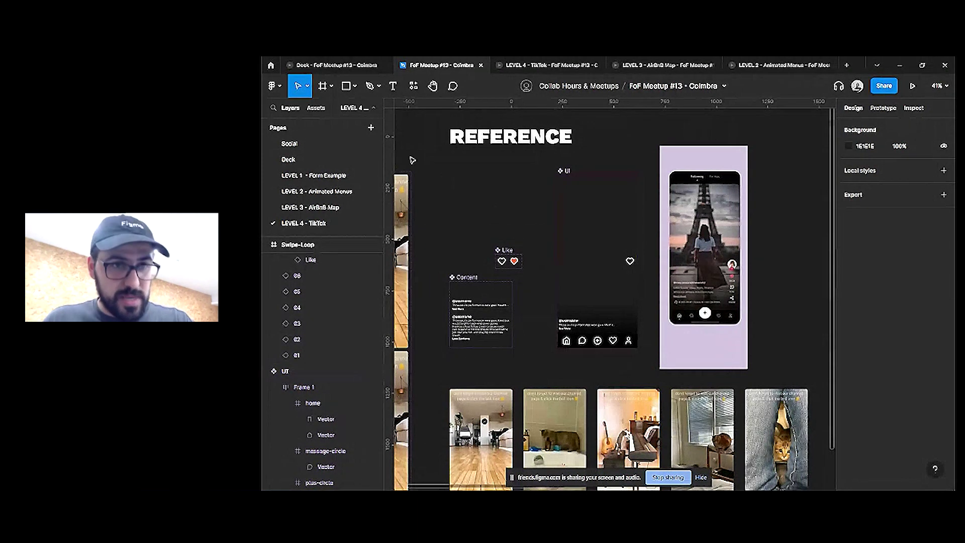
left_click(333, 65)
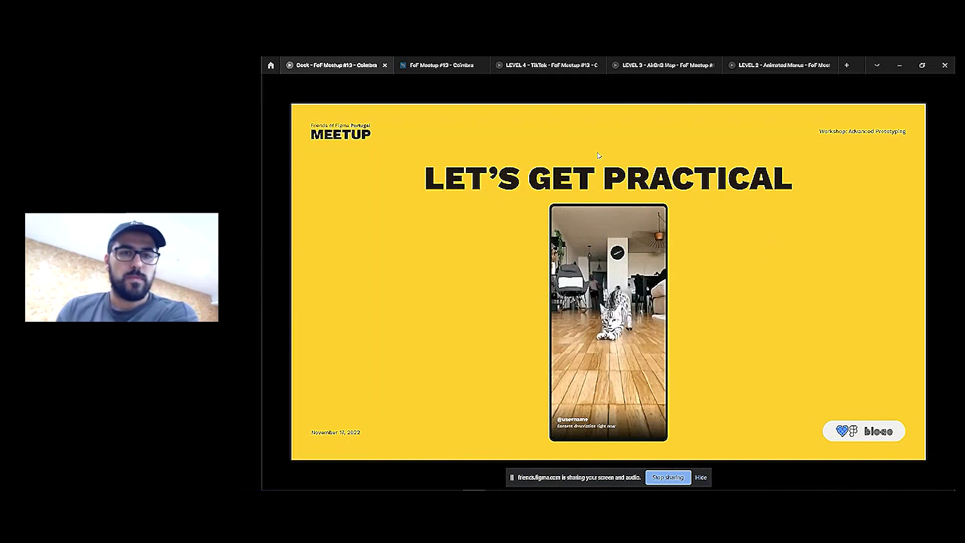
Move the Like component beside the Content frame, then go back to the deck presentation
left_click(422, 65)
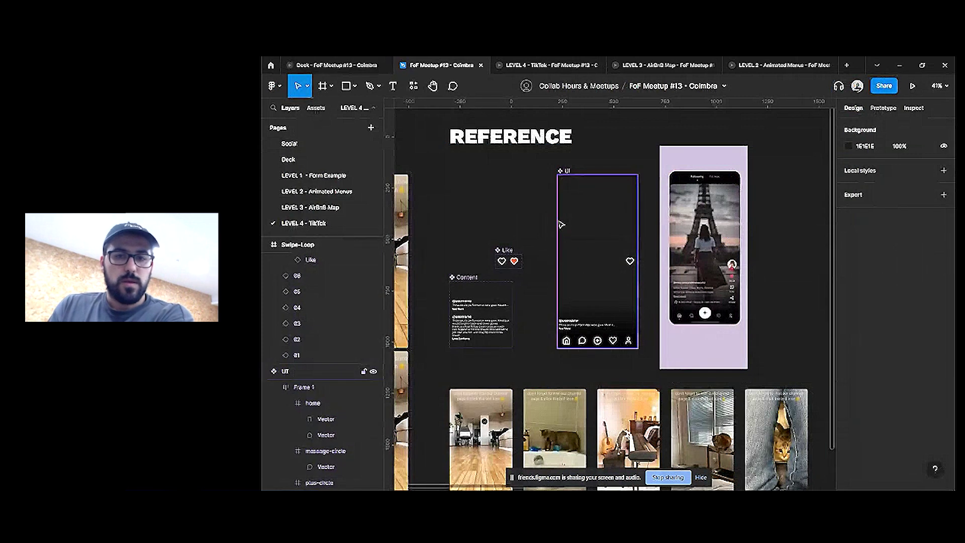
left_click_drag(508, 250, 468, 249)
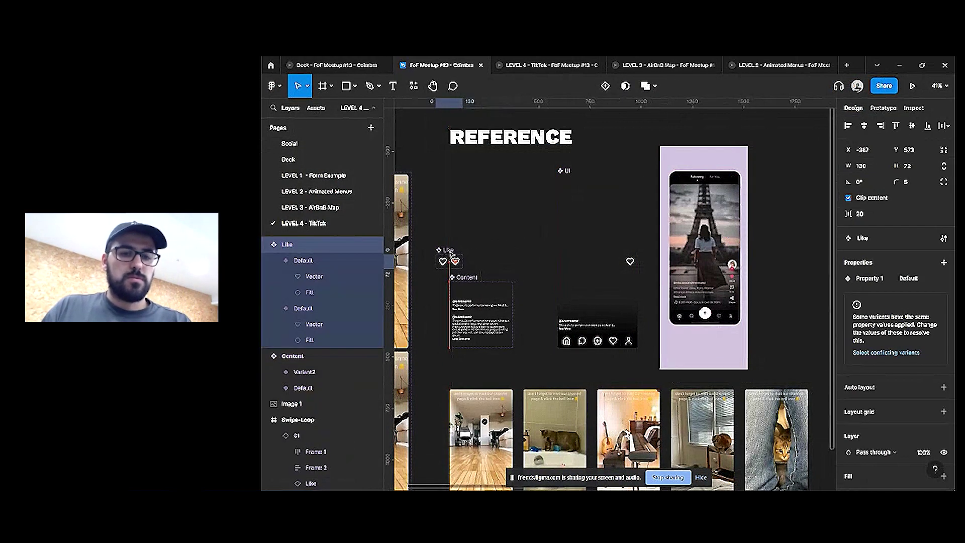
scroll(476, 249, "down", 5)
left_click(502, 227)
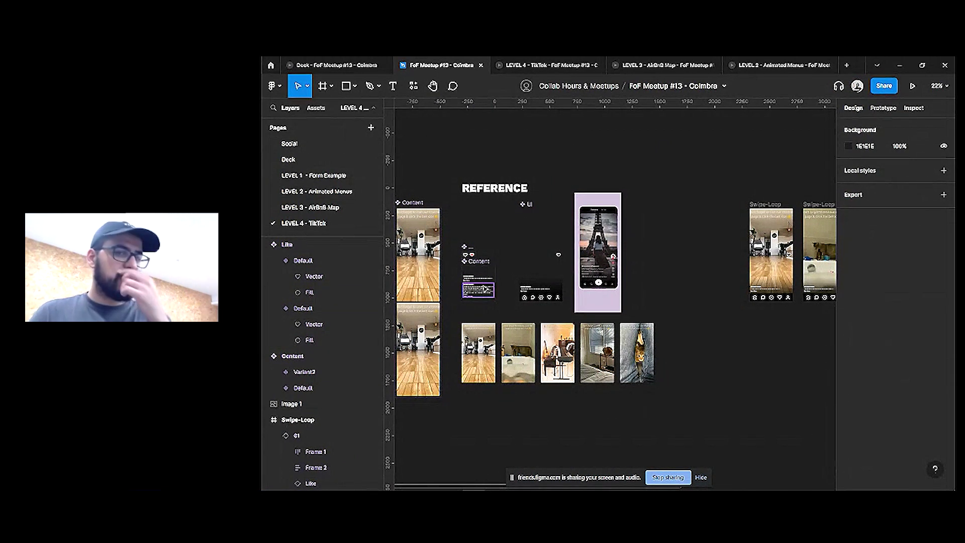
left_click(335, 65)
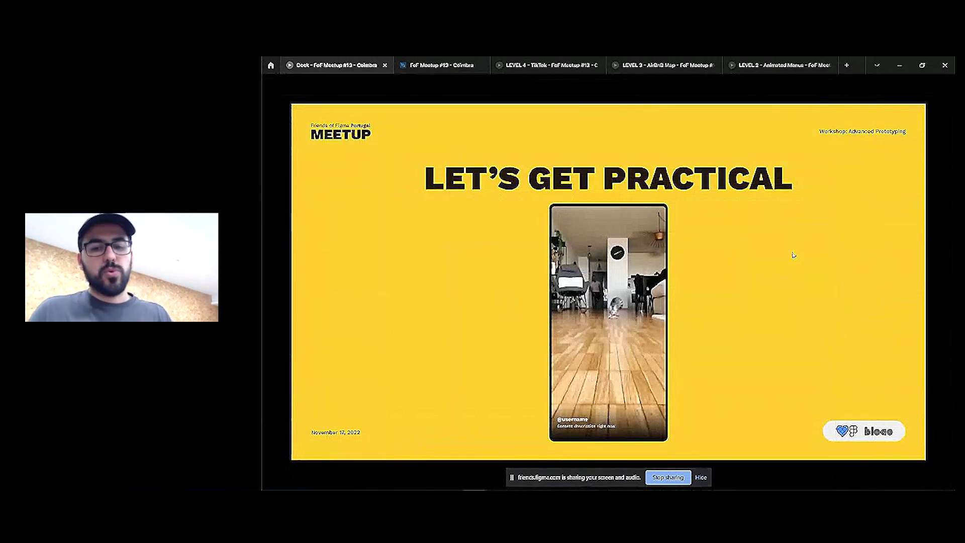
On the Deck page, link the LET'S GET PRACTICAL slide to Slide - 39 with smart animate
left_click(428, 67)
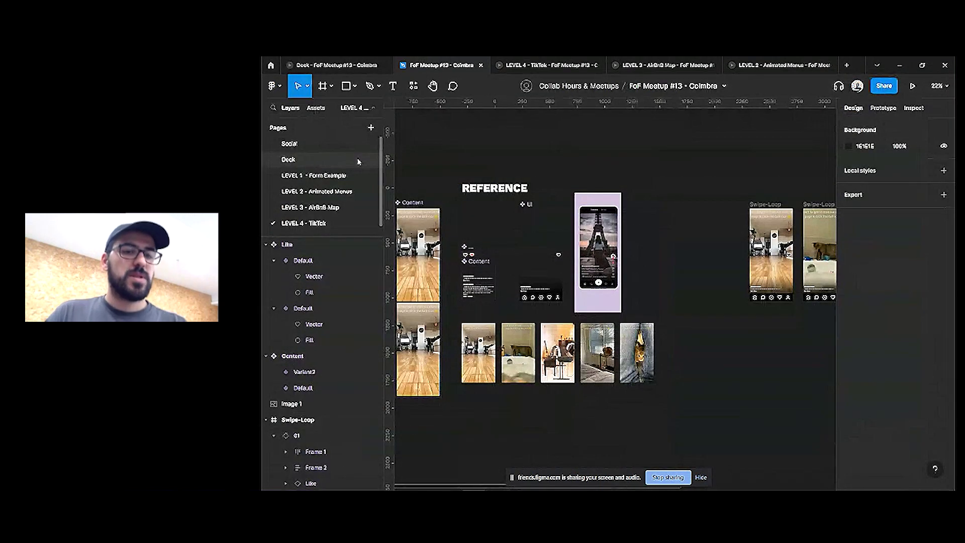
left_click(358, 161)
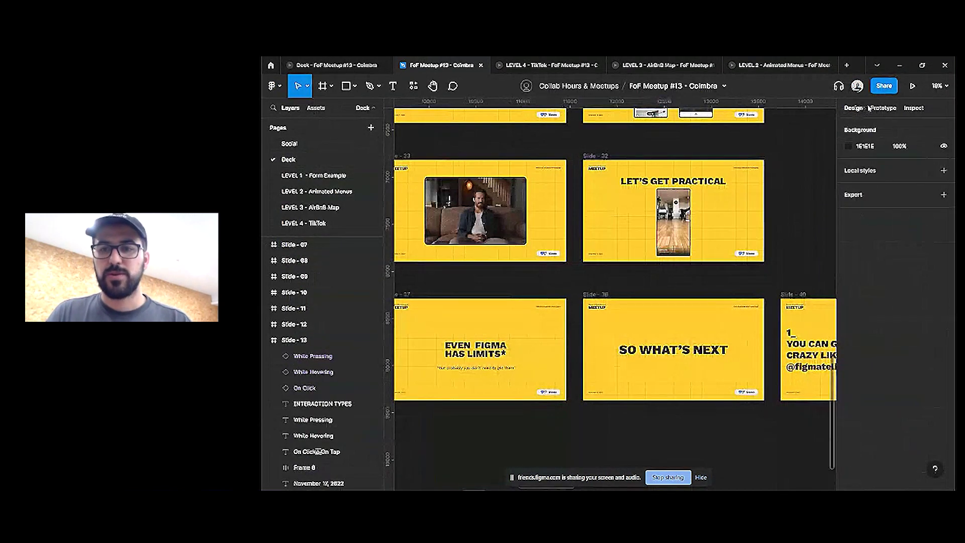
left_click(877, 108)
scroll(754, 219, "down", 5)
left_click(747, 214)
scroll(747, 214, "down", 3)
left_click_drag(690, 219, 504, 272)
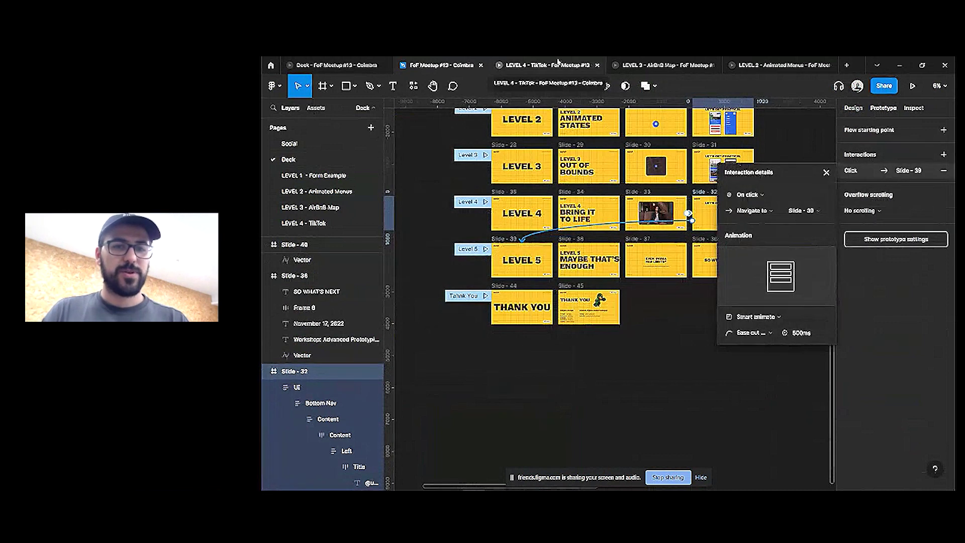
left_click(550, 64)
left_click(337, 65)
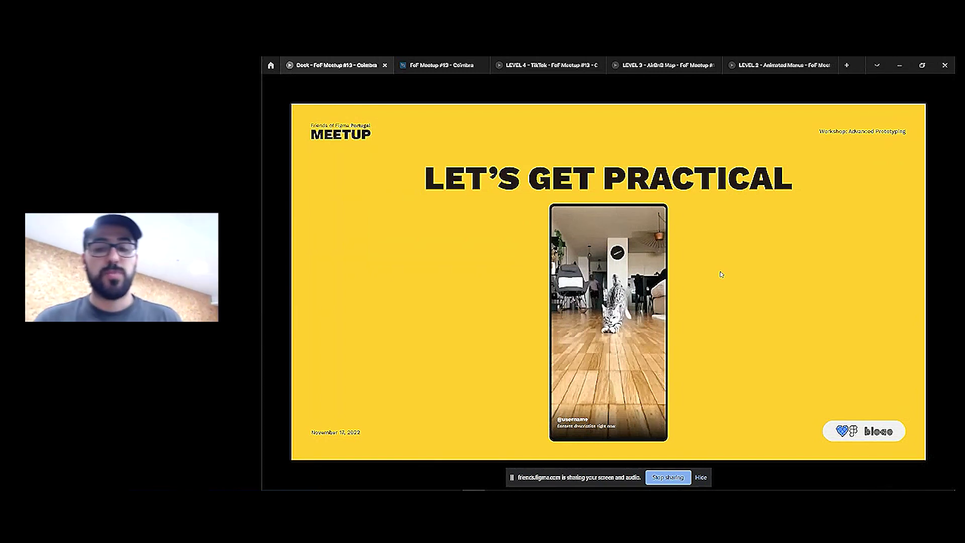
Advance to the LEVEL 5 slide and close the meetup design file and LEVEL 2–4 prototype tabs
key("Right")
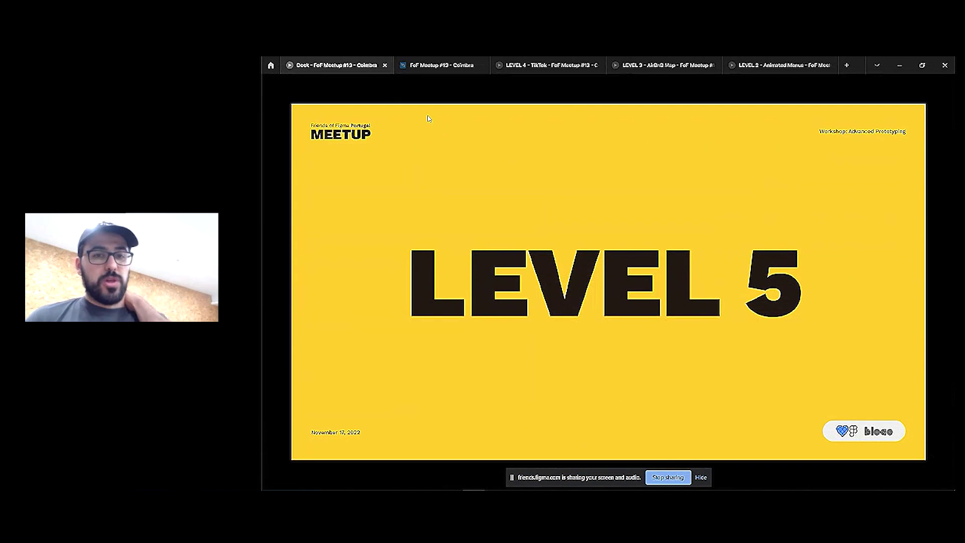
left_click(483, 65)
left_click(508, 65)
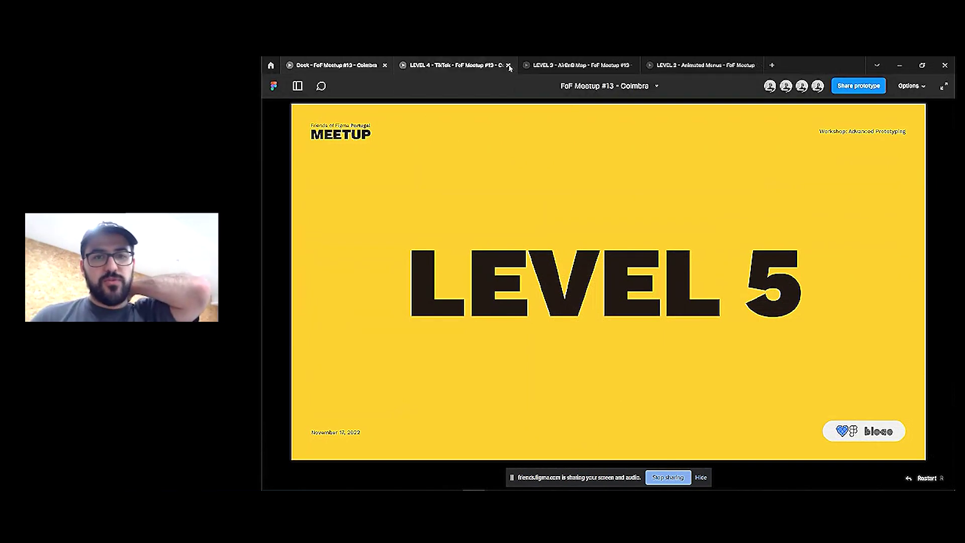
left_click(508, 65)
left_click(508, 65)
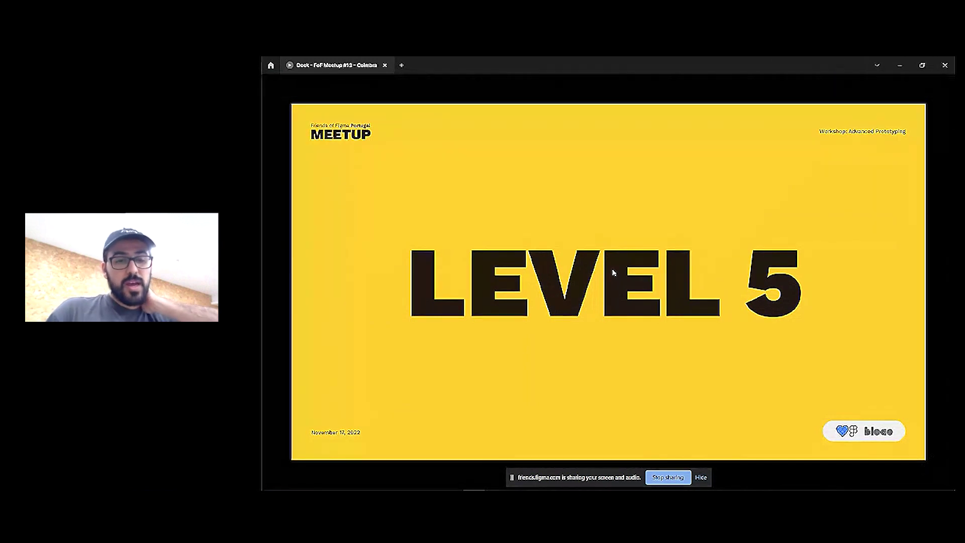
Advance through MAYBE THAT'S ENOUGH and SO WHAT'S NEXT to the first tip slide
left_click(679, 374)
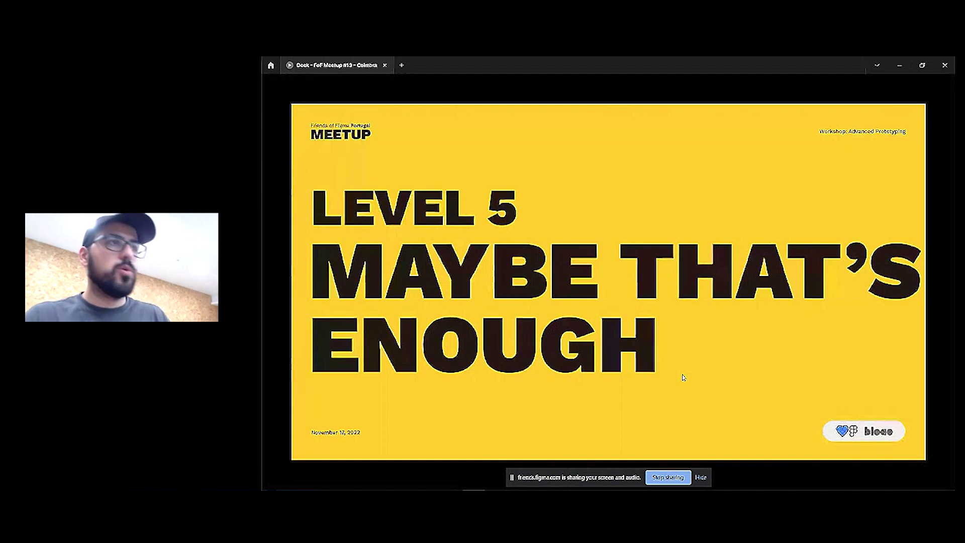
key("Right")
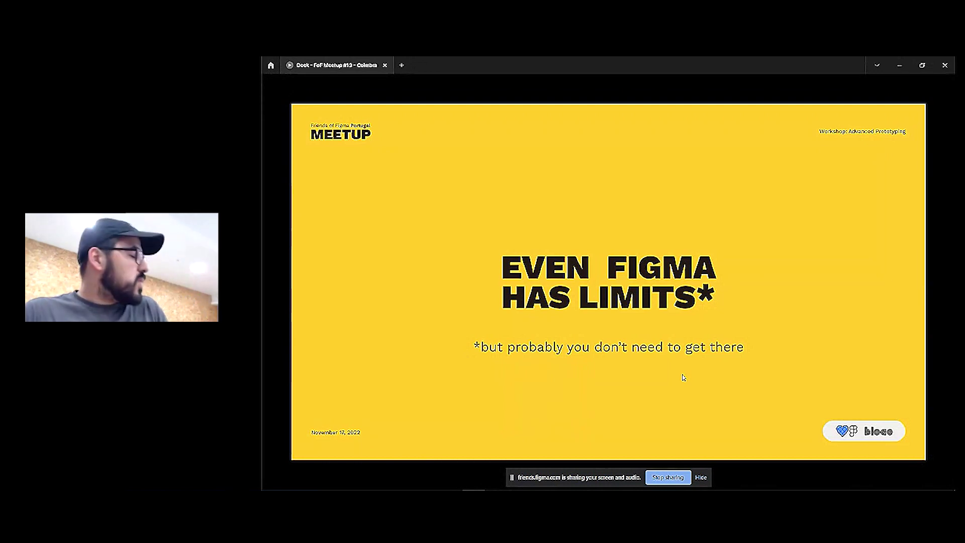
key("Right")
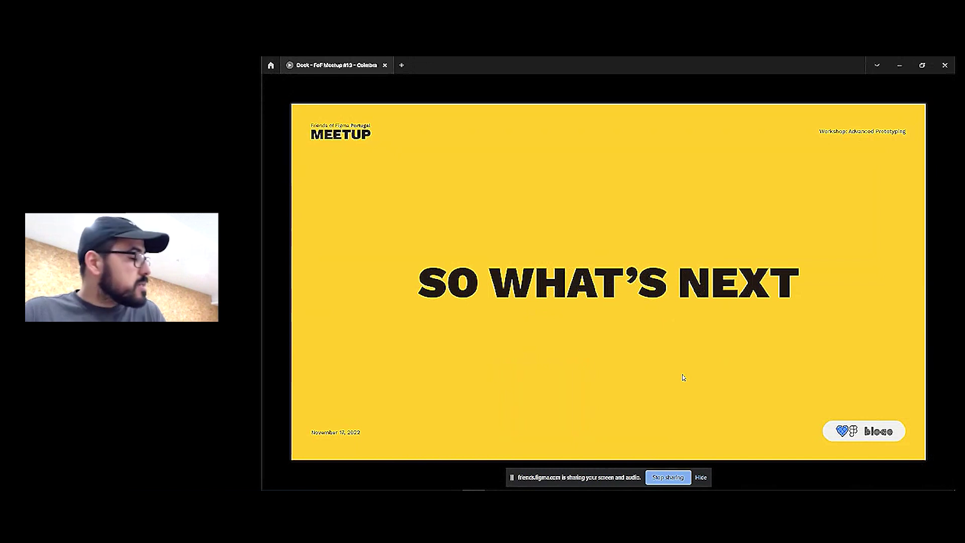
key("Right")
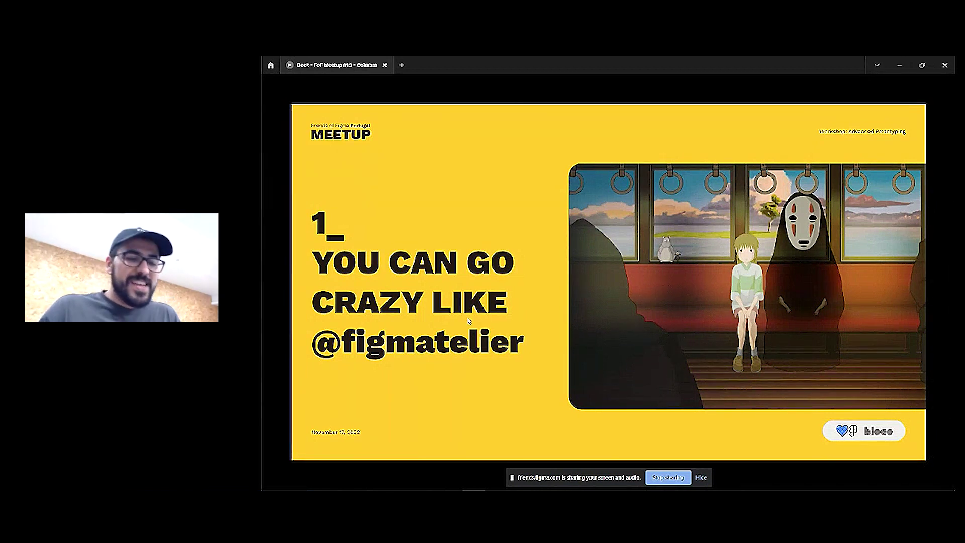
Search Figma Community for 'figmatelier' and open the creator's profile
left_click(272, 66)
left_click(446, 88)
type("figmat")
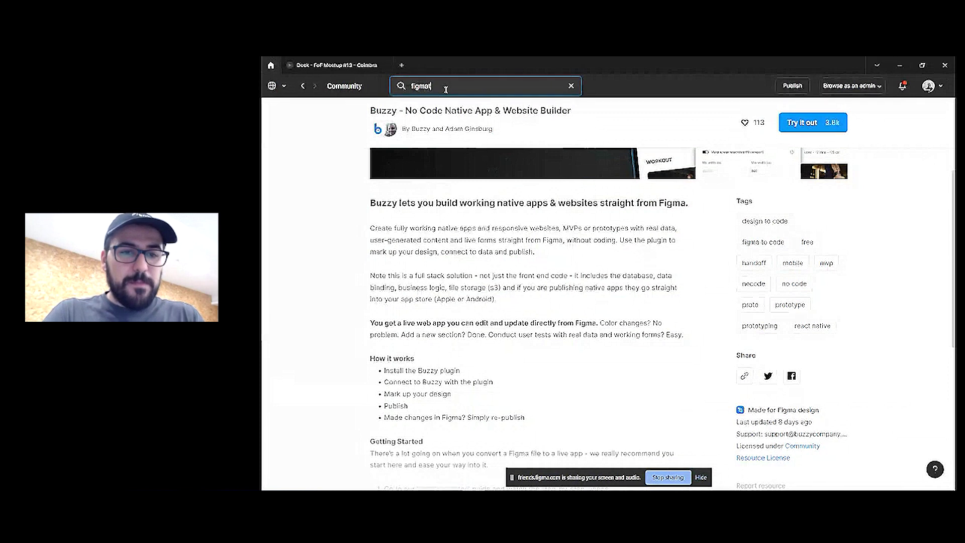
type("elier")
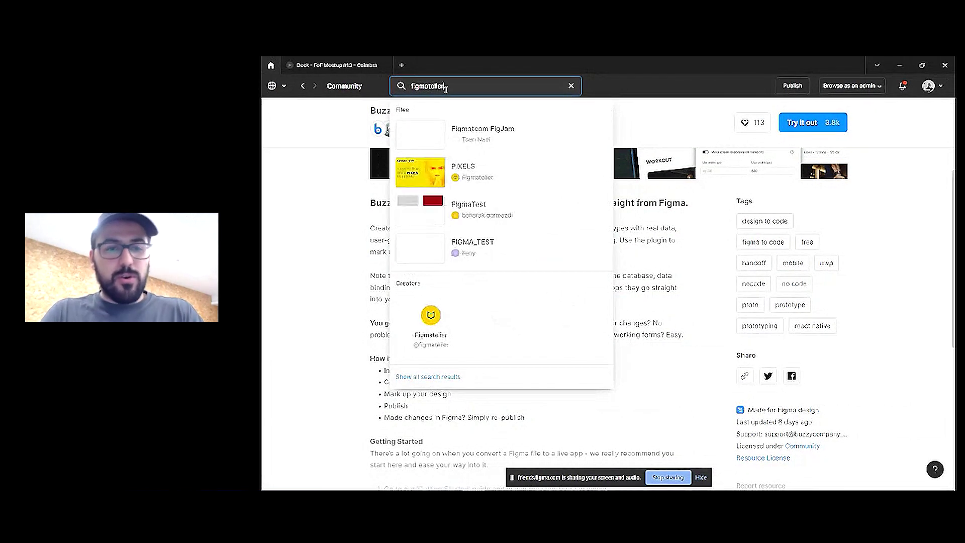
left_click(430, 324)
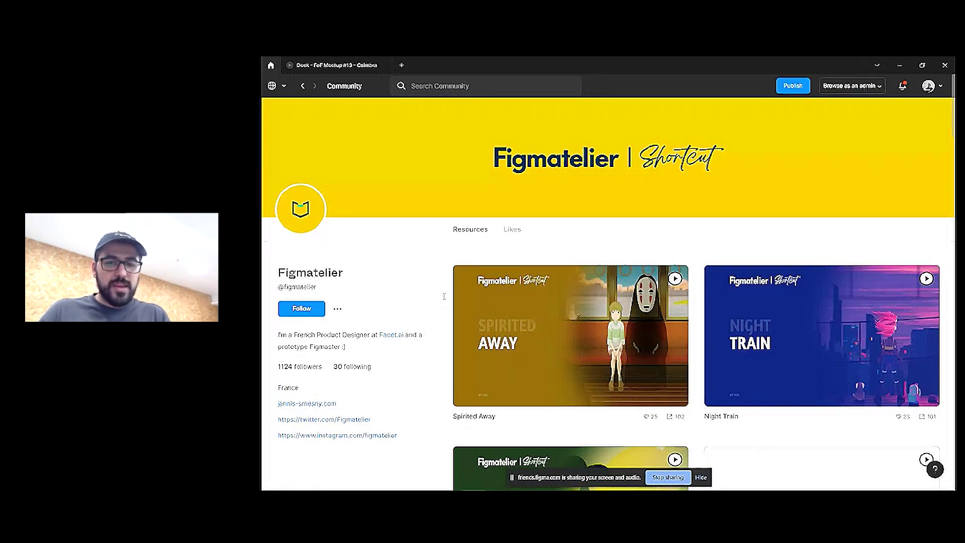
Preview the Spirited Away interactive illustration enlarged, then return to the creator's profile
left_click(595, 323)
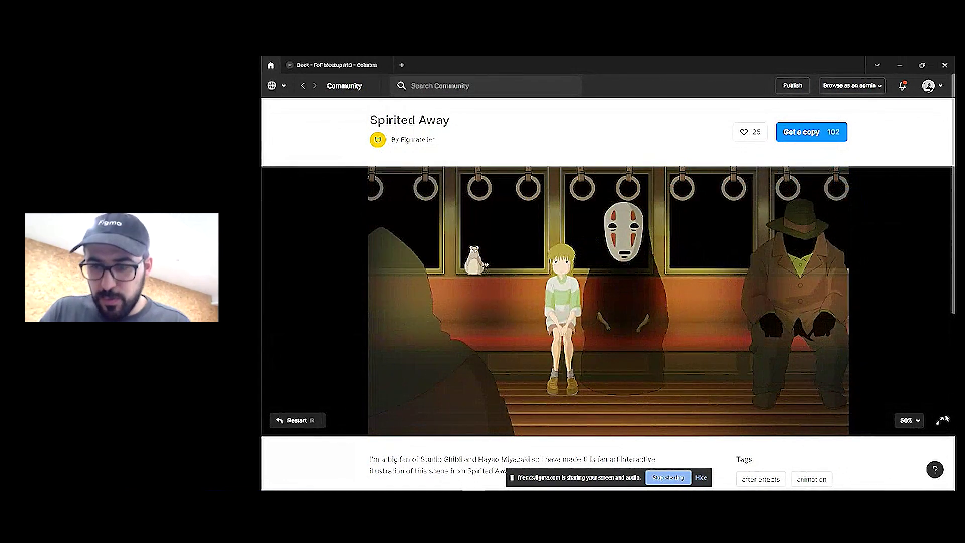
left_click(838, 422)
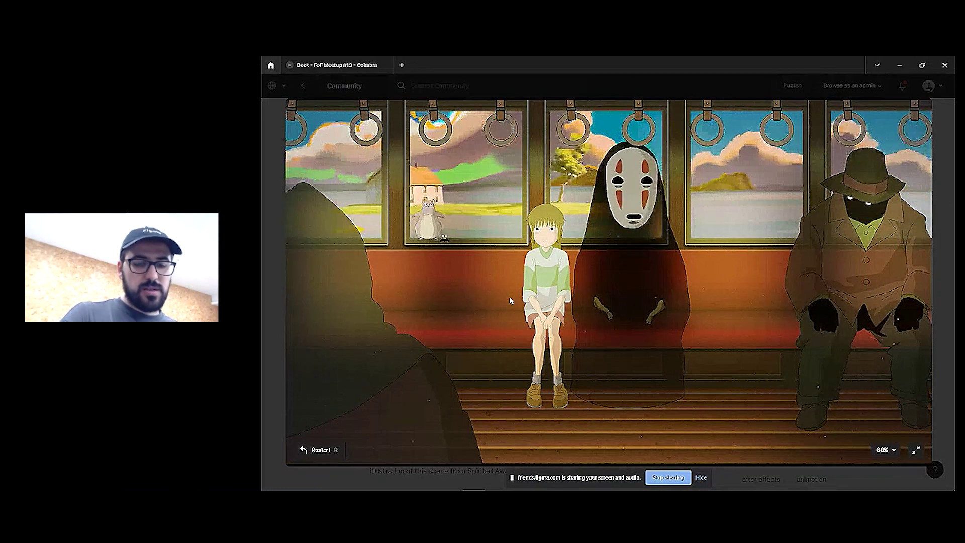
left_click(916, 450)
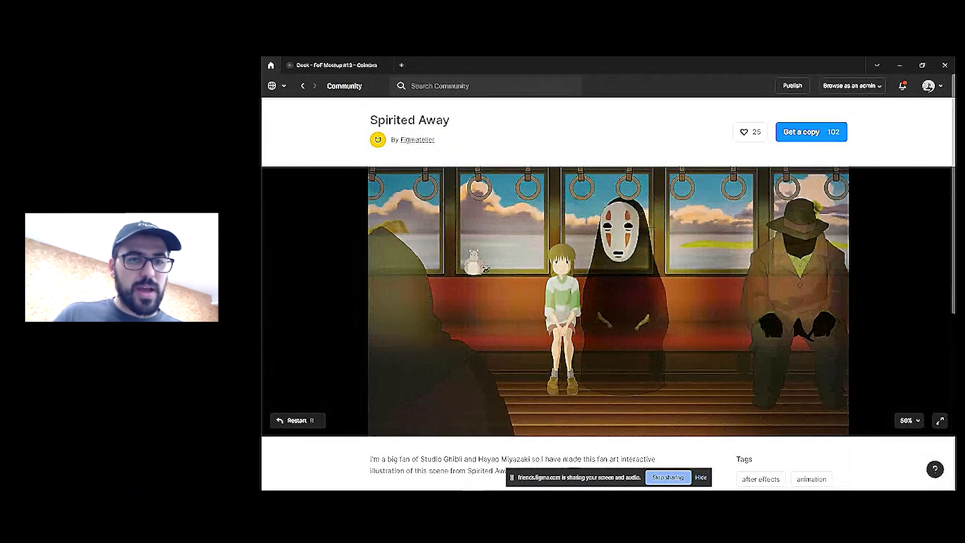
left_click(416, 140)
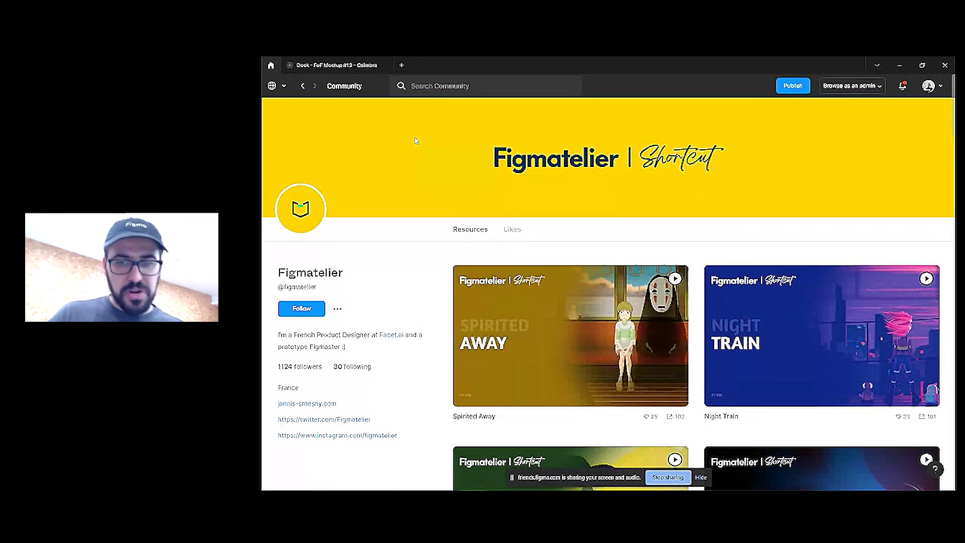
Open the GET JINX file page and try its prototype in the enlarged preview
scroll(719, 226, "down", 4)
scroll(719, 226, "down", 2)
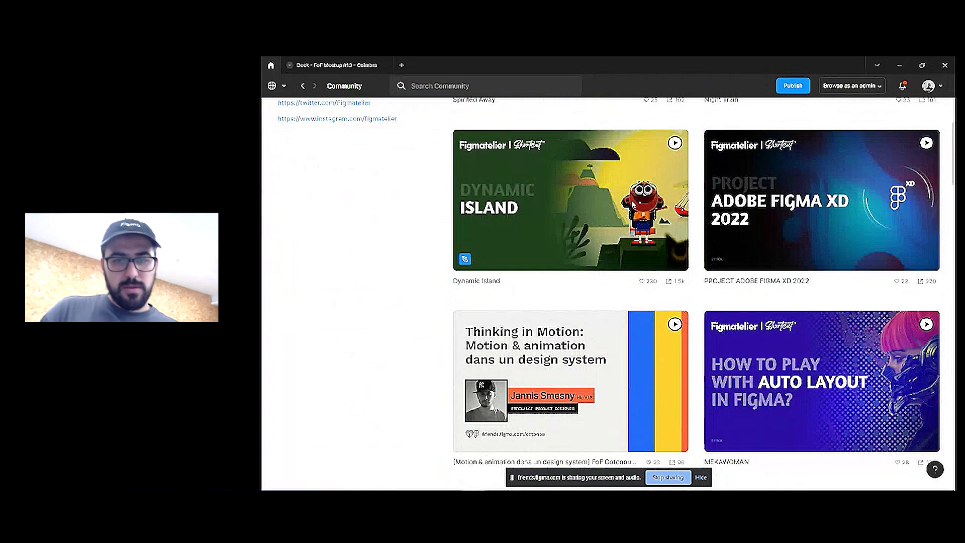
scroll(698, 245, "down", 9)
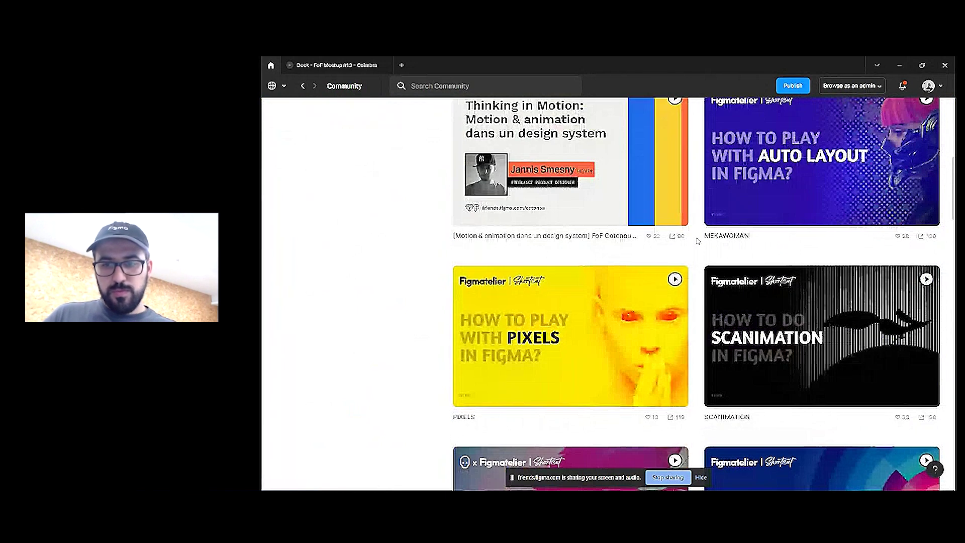
scroll(698, 245, "down", 7)
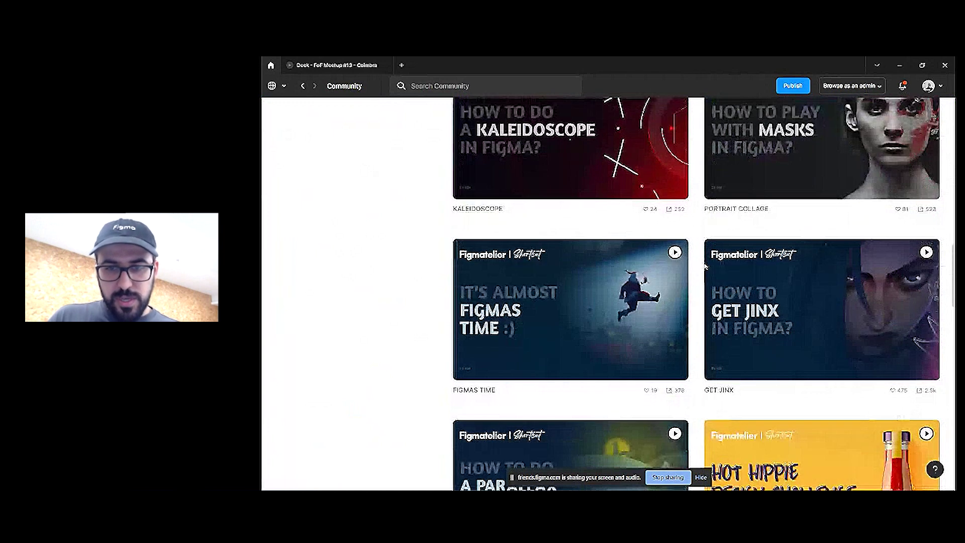
left_click(829, 293)
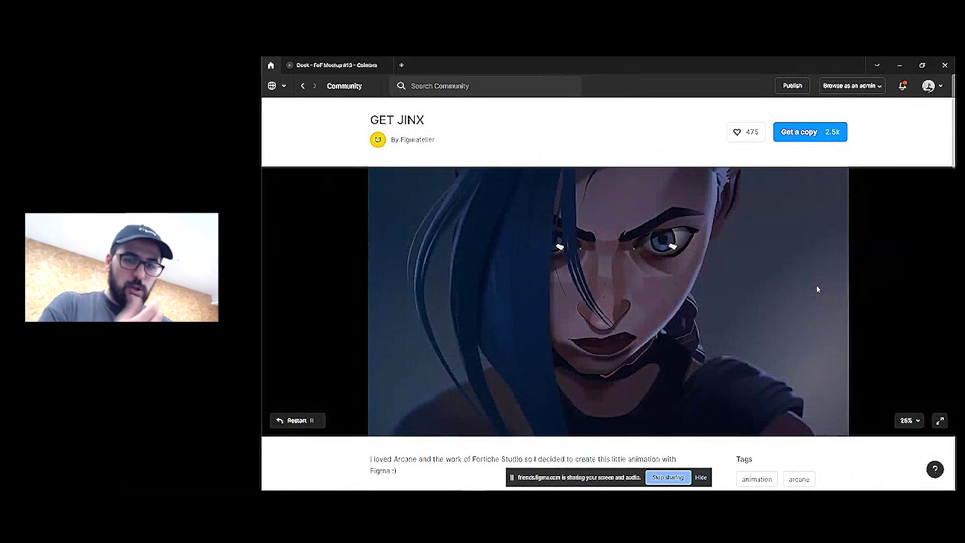
left_click(940, 421)
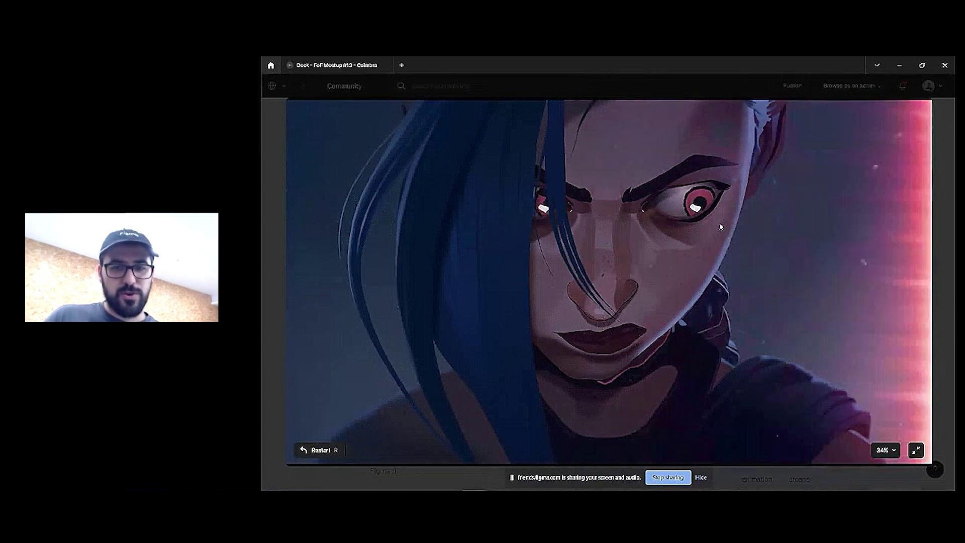
left_click(916, 450)
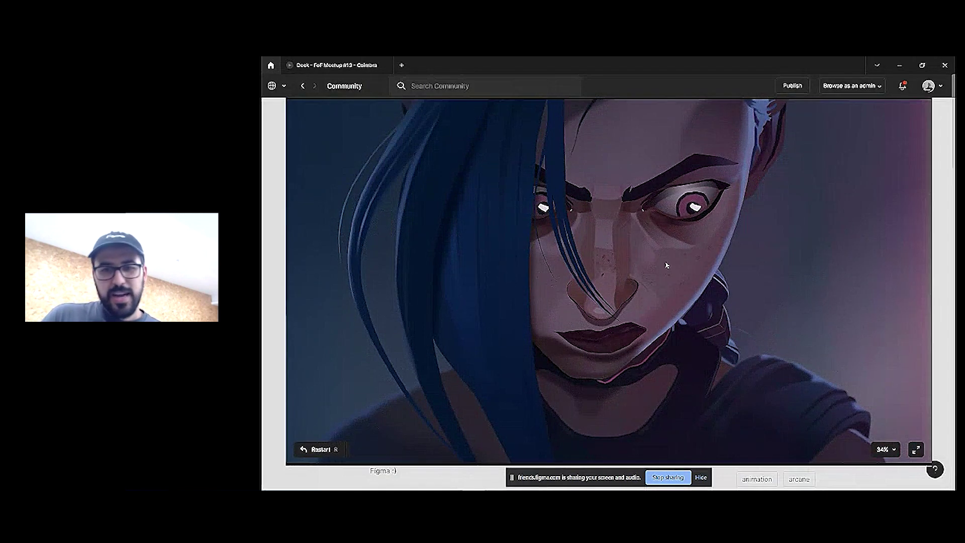
From the Figmatelier profile, open PROJECT ADOBE FIGMA XD 2022 and expand its prototype
left_click(304, 87)
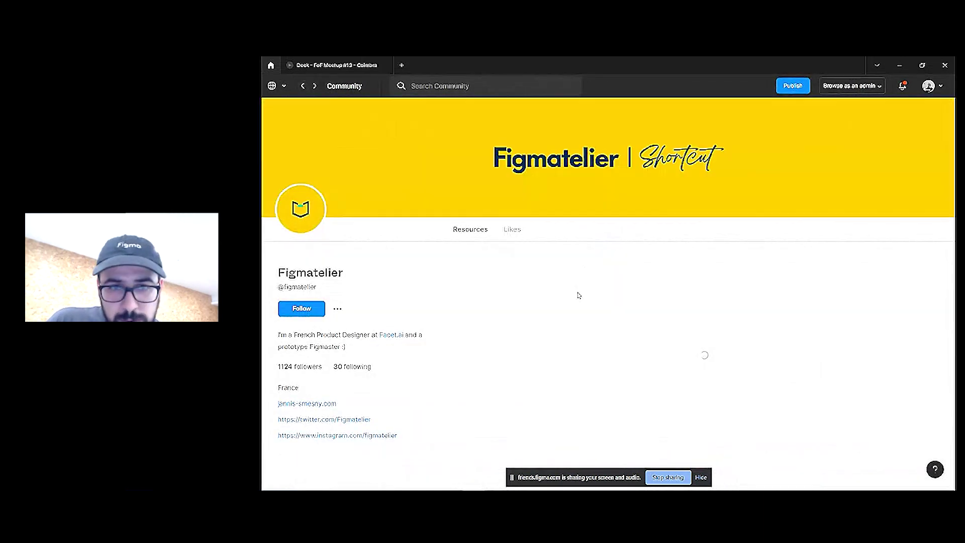
scroll(749, 322, "down", 6)
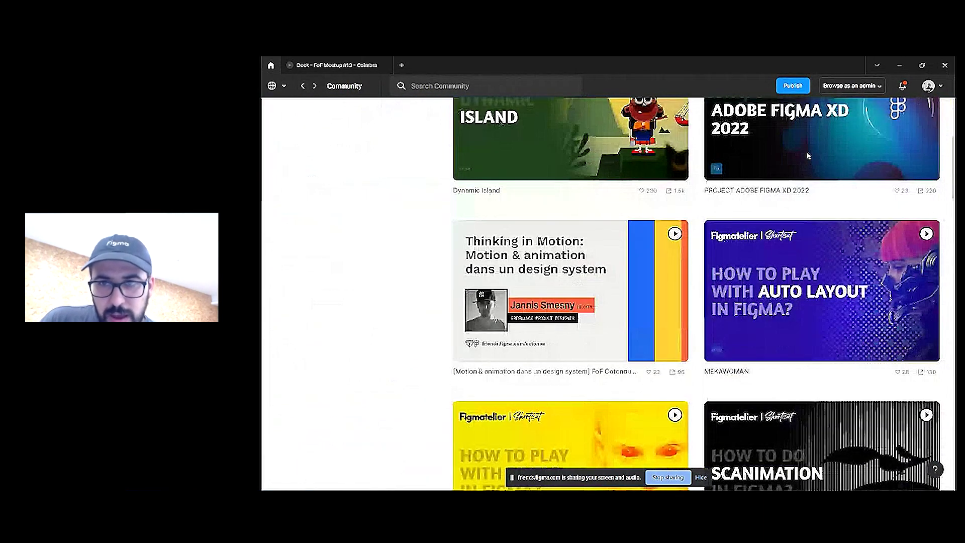
left_click(829, 145)
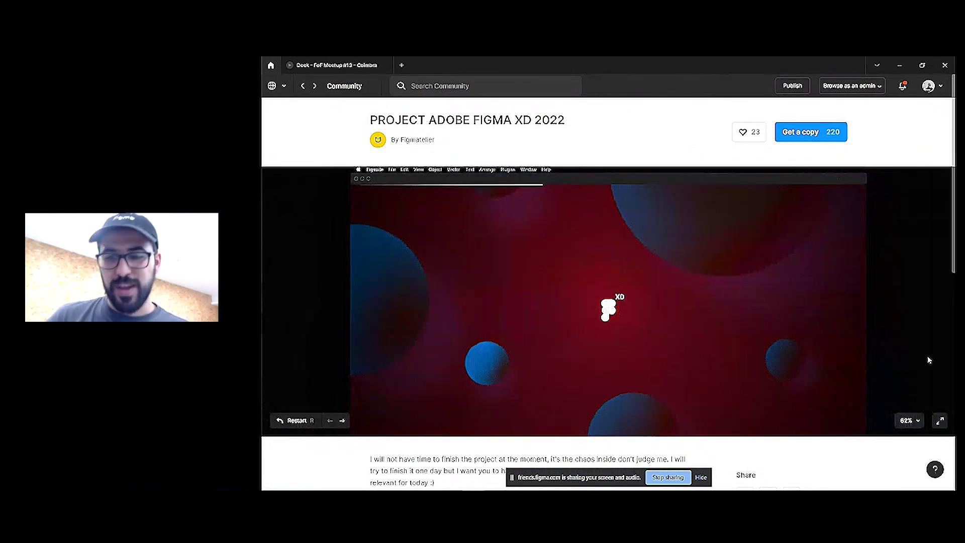
left_click(939, 422)
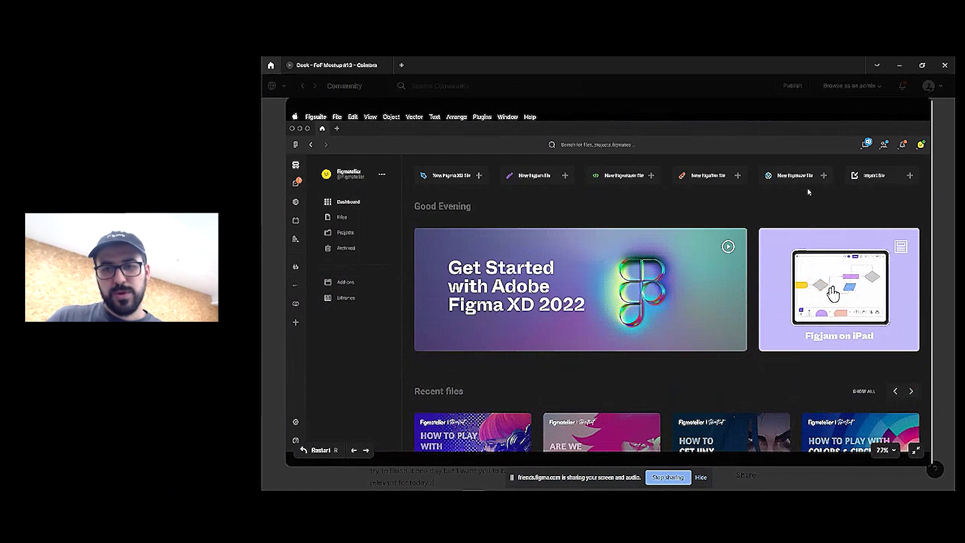
Reveal the prototype's hotspots and open its search screen, rooms panel and online Figmates list
left_click(699, 161)
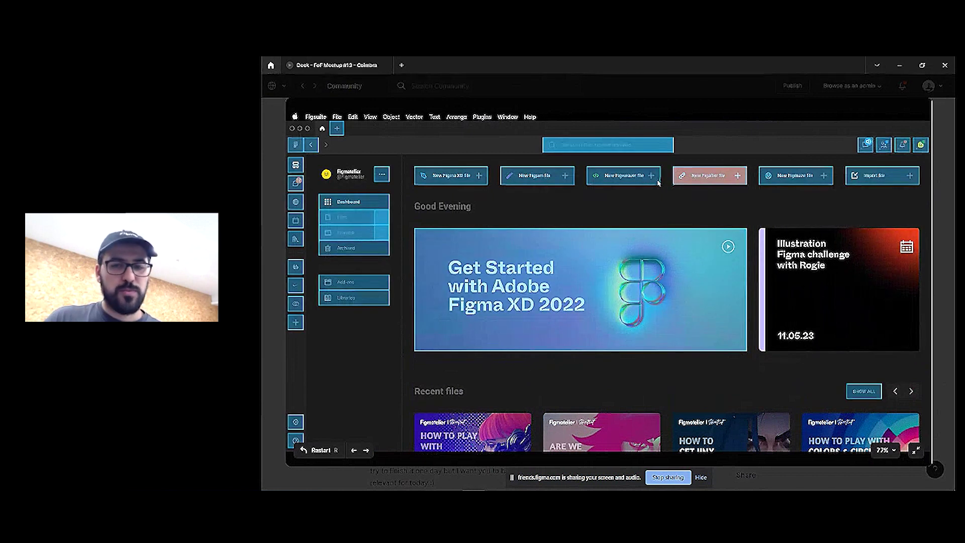
left_click(583, 145)
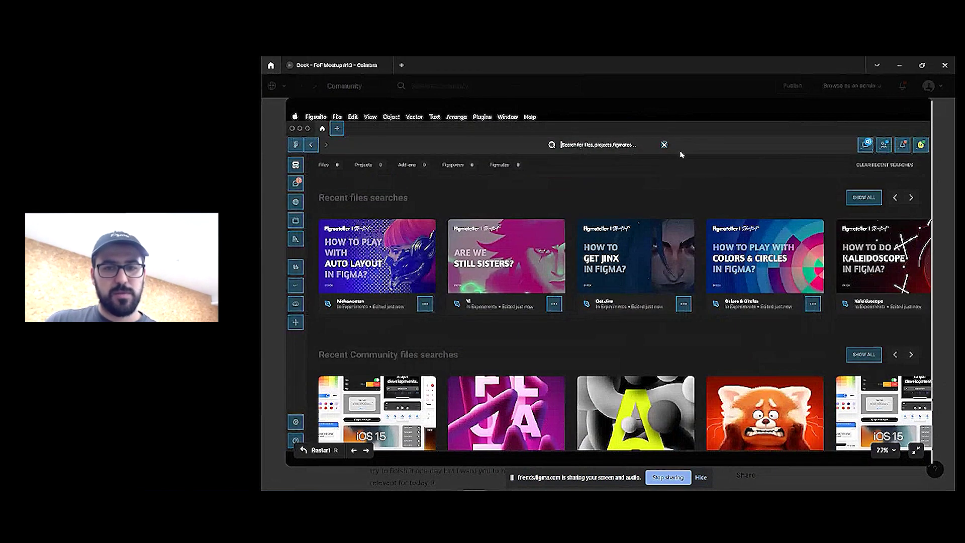
left_click(869, 147)
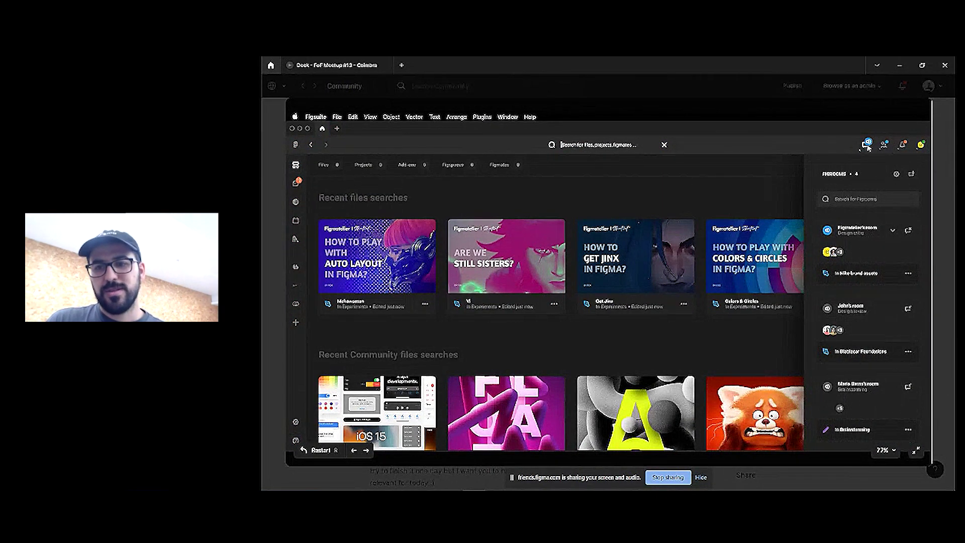
left_click(868, 146)
left_click(885, 145)
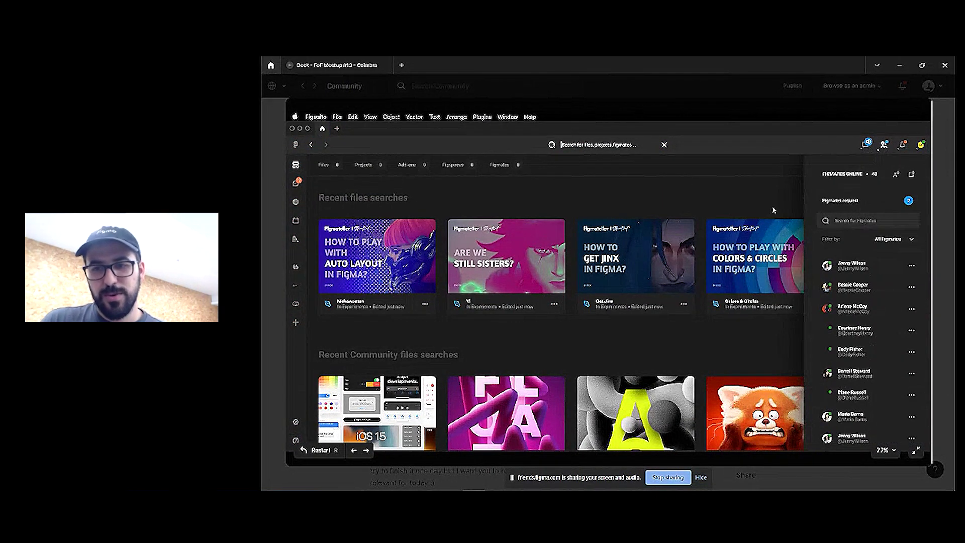
Browse the prototype's notification categories, including the invite, then close the panel
left_click(904, 146)
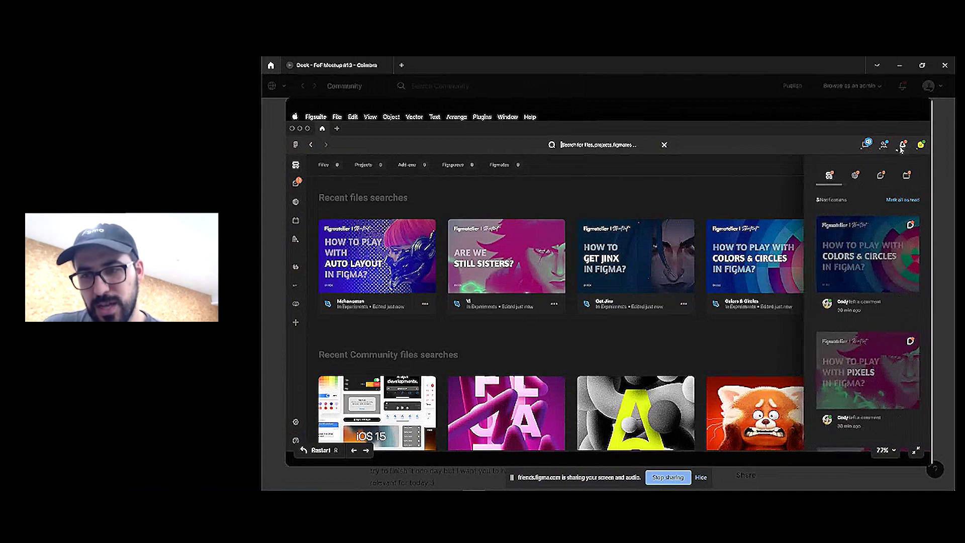
left_click(859, 177)
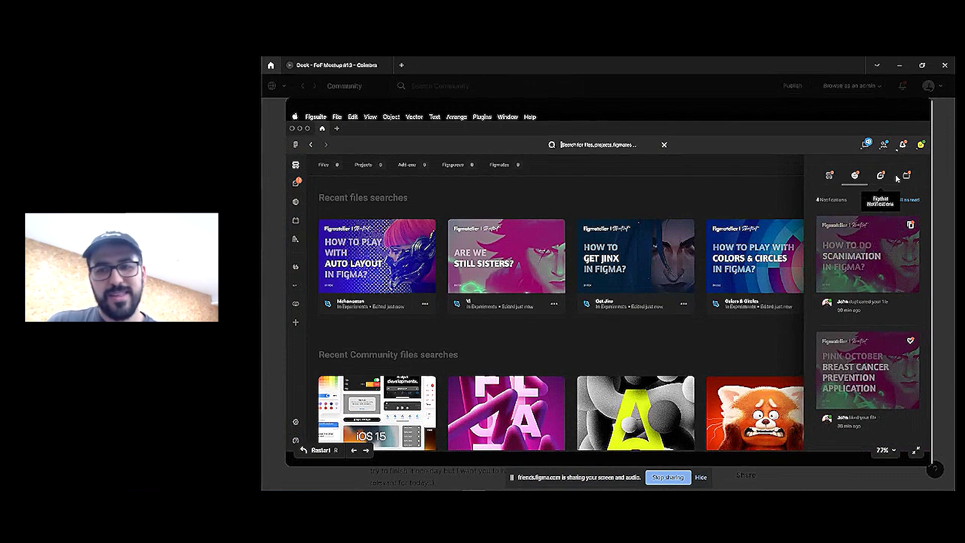
left_click(881, 176)
left_click(906, 176)
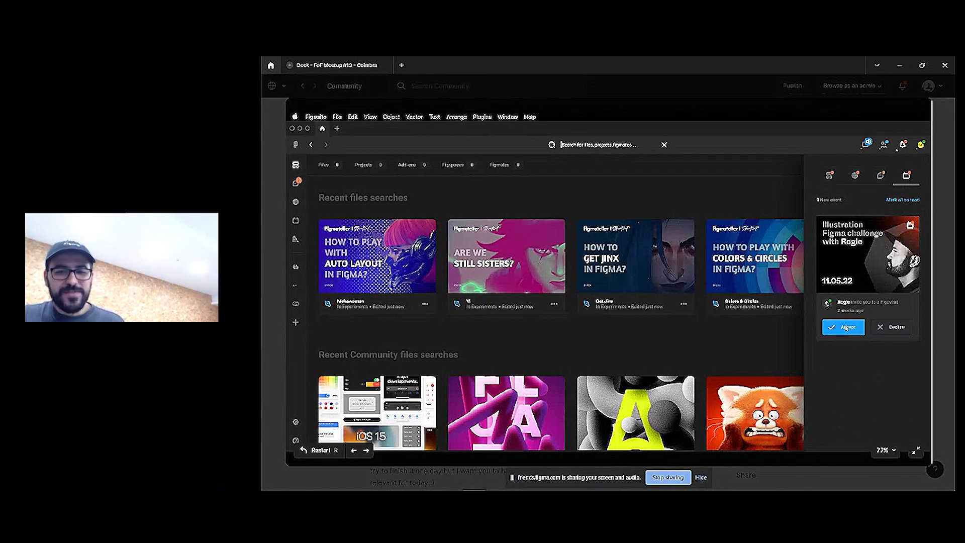
left_click(885, 333)
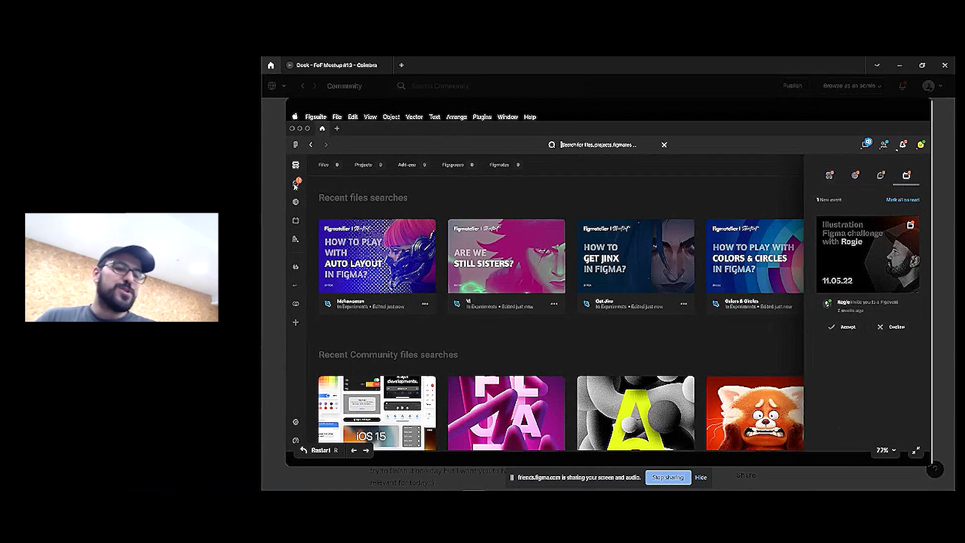
Open the Figmessages chat view, play its conversation animation, and close the enlarged view
left_click(297, 184)
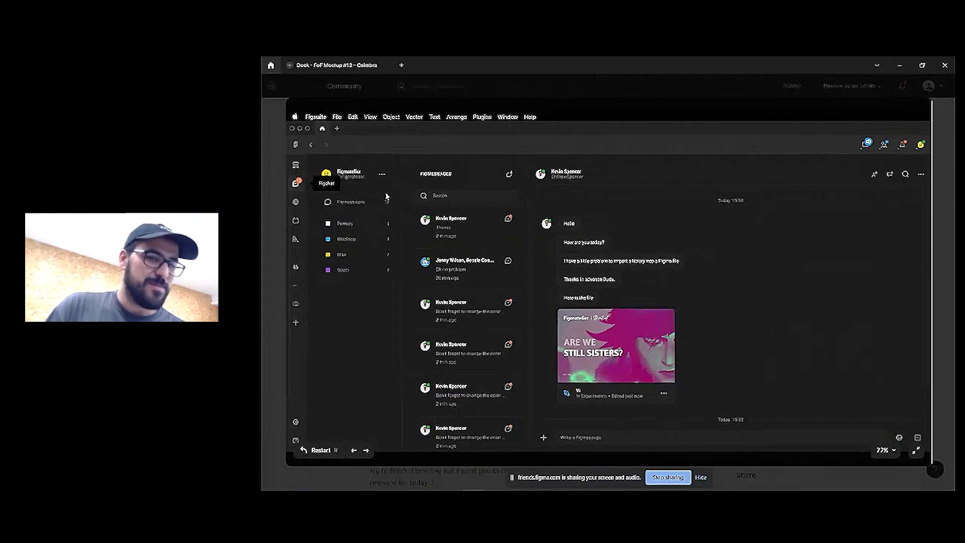
left_click(441, 227)
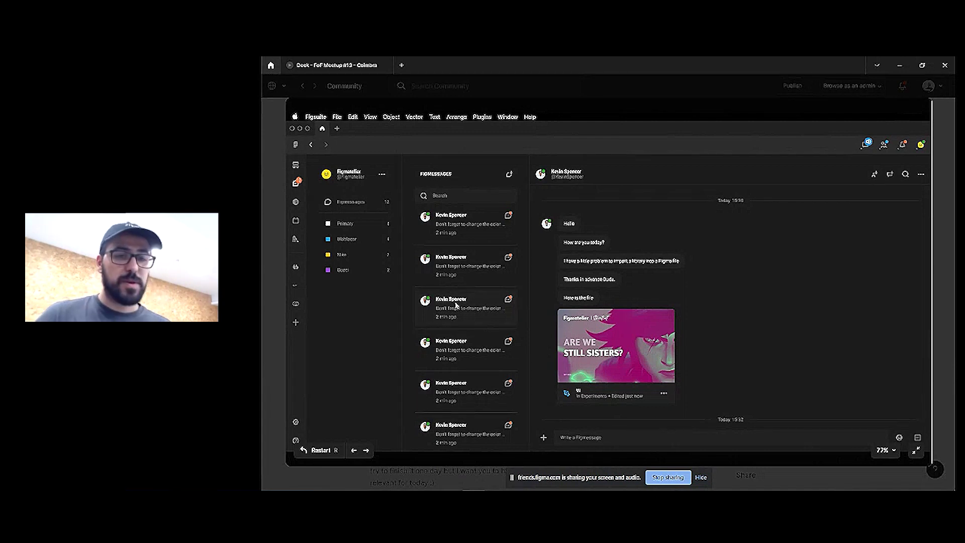
left_click(266, 298)
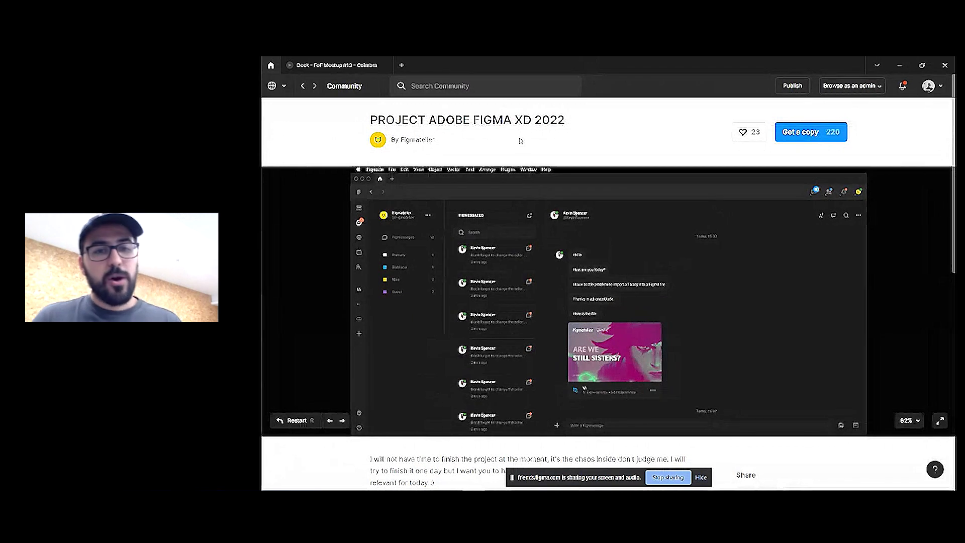
Search Community for 'text input' and filter to Files + templates
left_click(462, 86)
type("in")
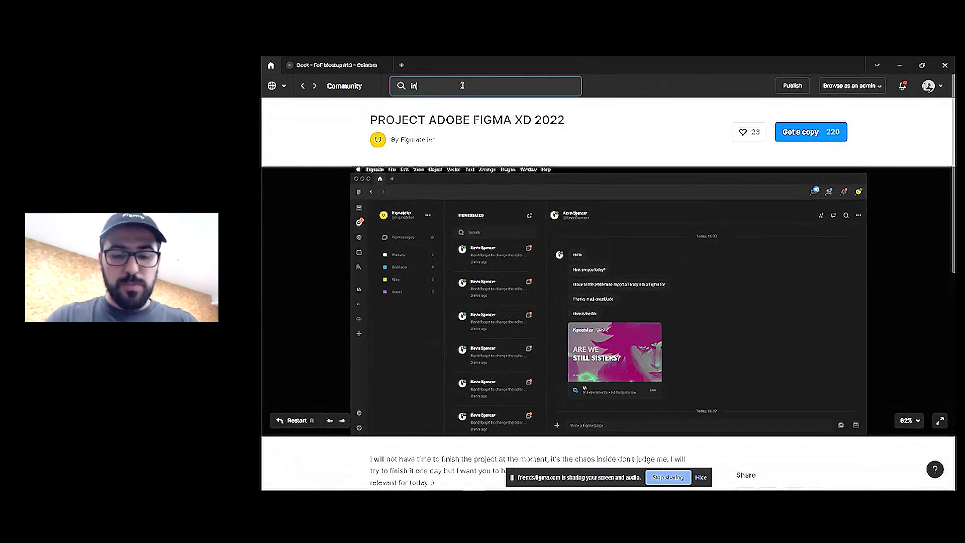
type("put")
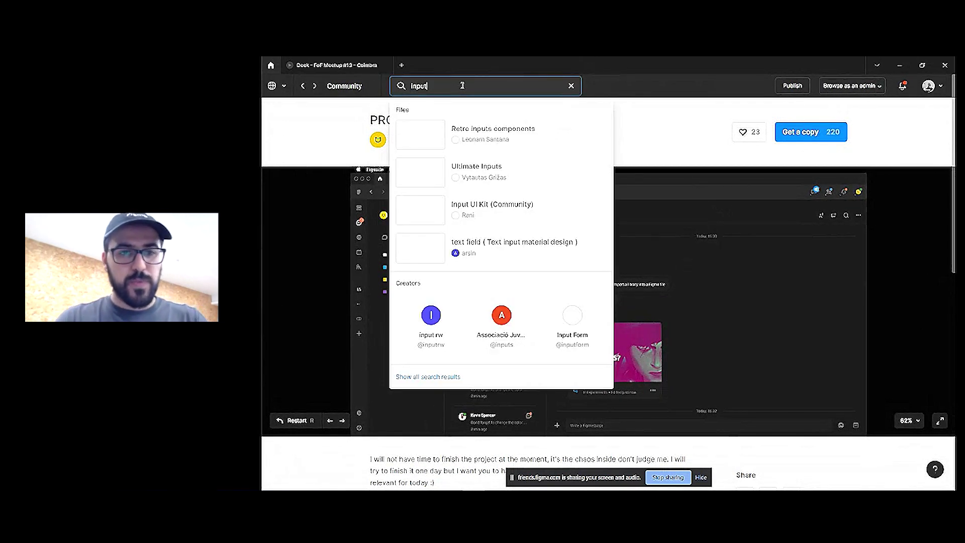
key("ctrl+a")
type("text in")
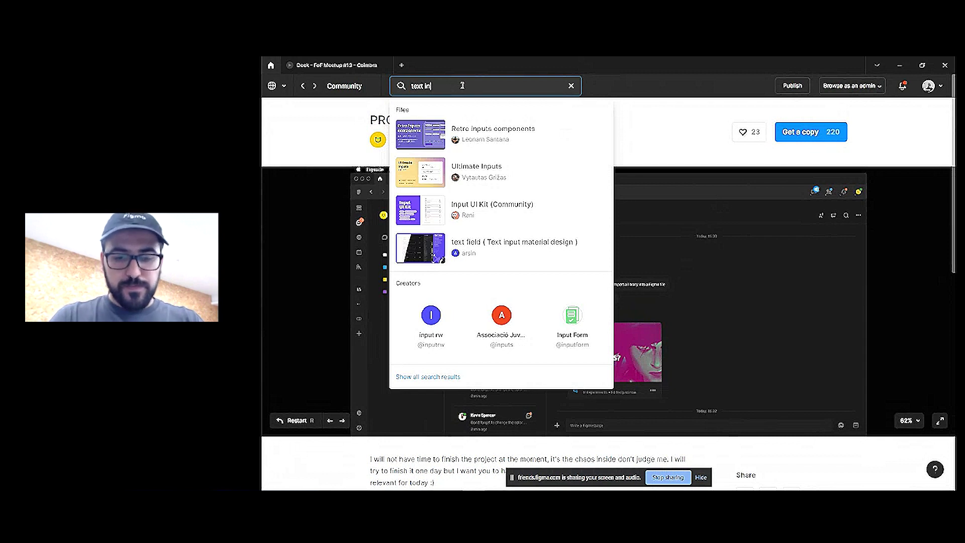
type("put")
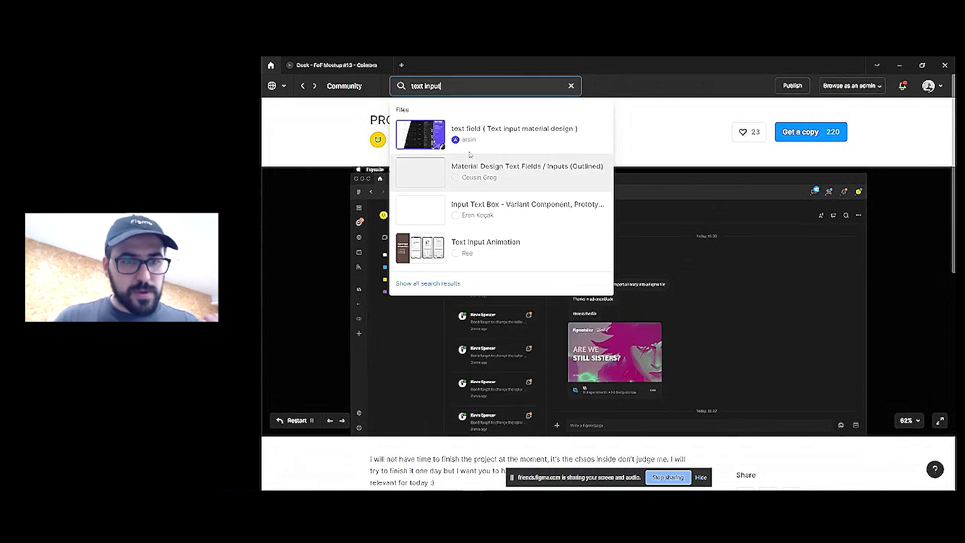
key("Return")
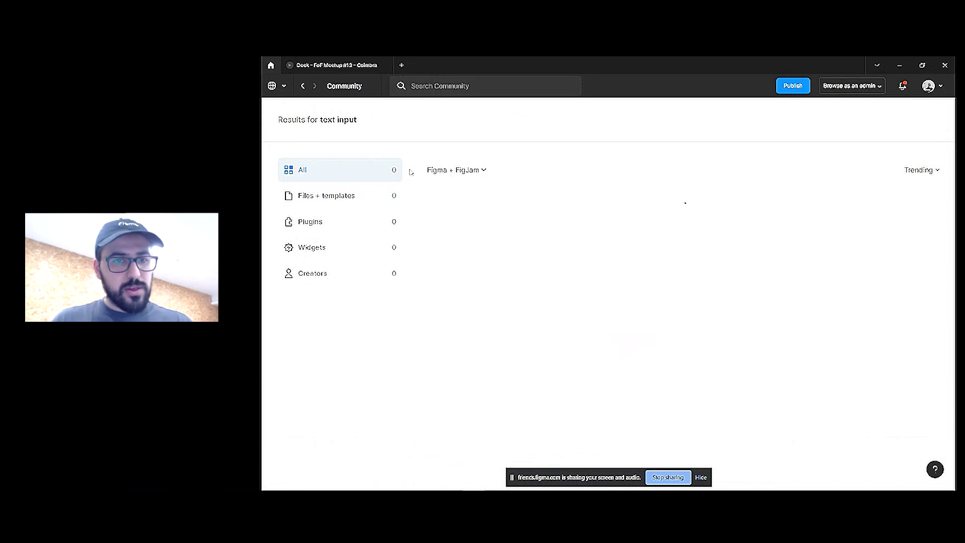
left_click(353, 201)
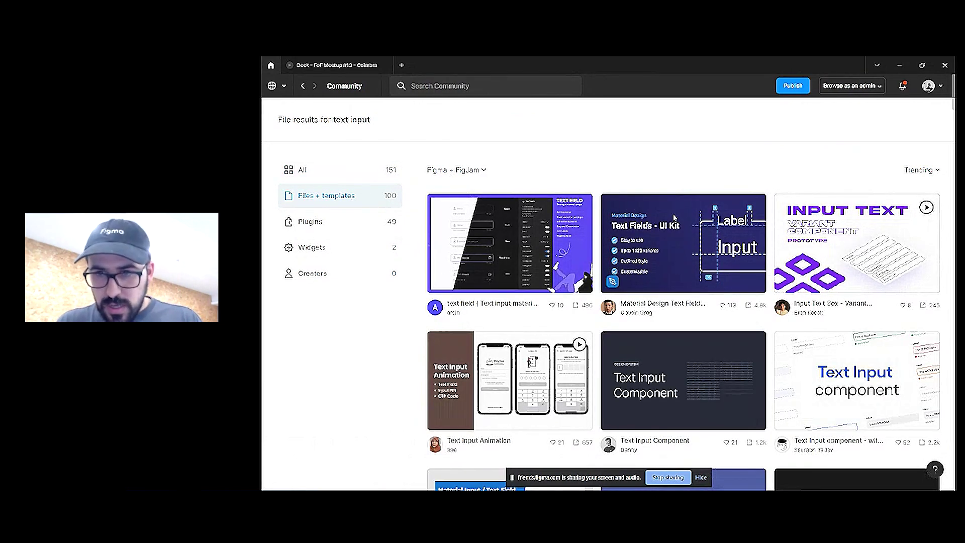
Browse the results and open the 'Any User Input in Figma' file page
scroll(833, 253, "down", 5)
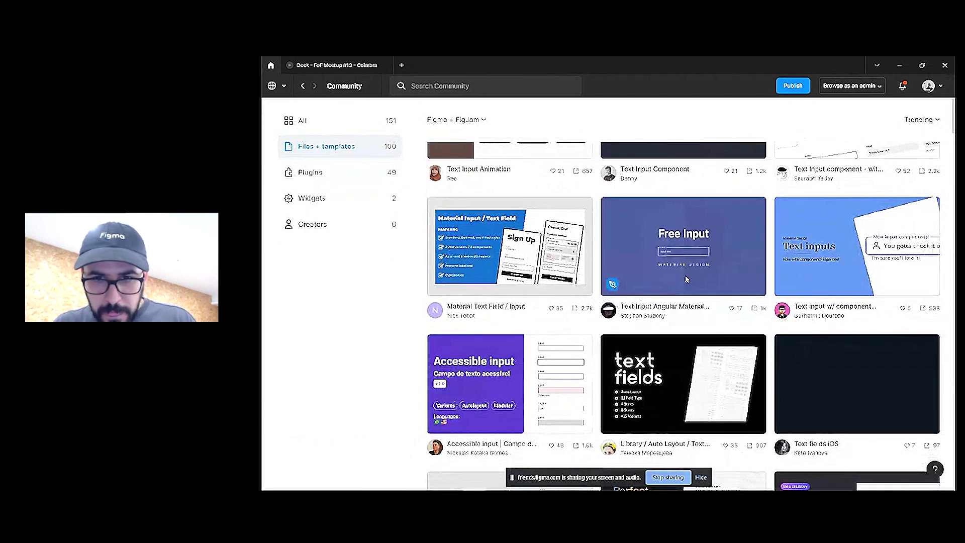
scroll(687, 279, "down", 5)
scroll(677, 285, "down", 5)
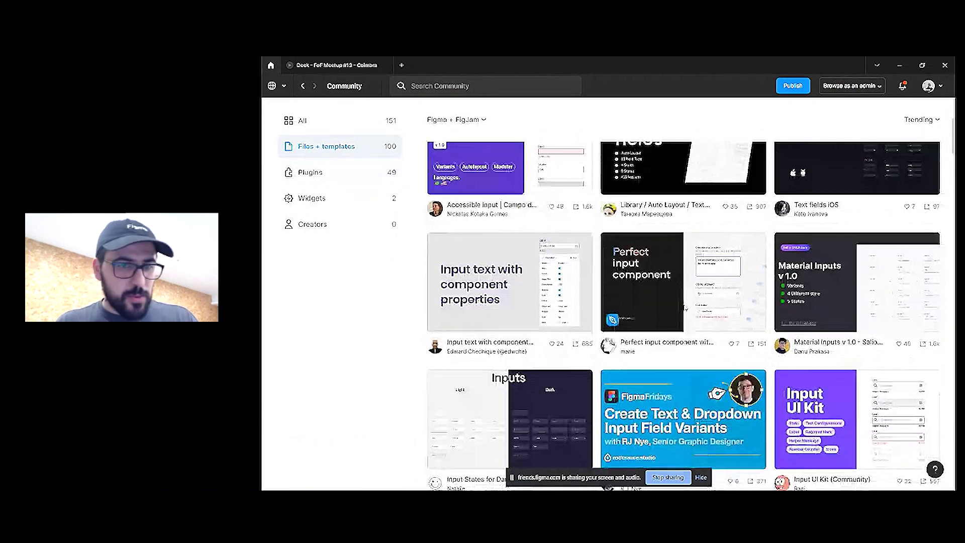
scroll(665, 314, "down", 6)
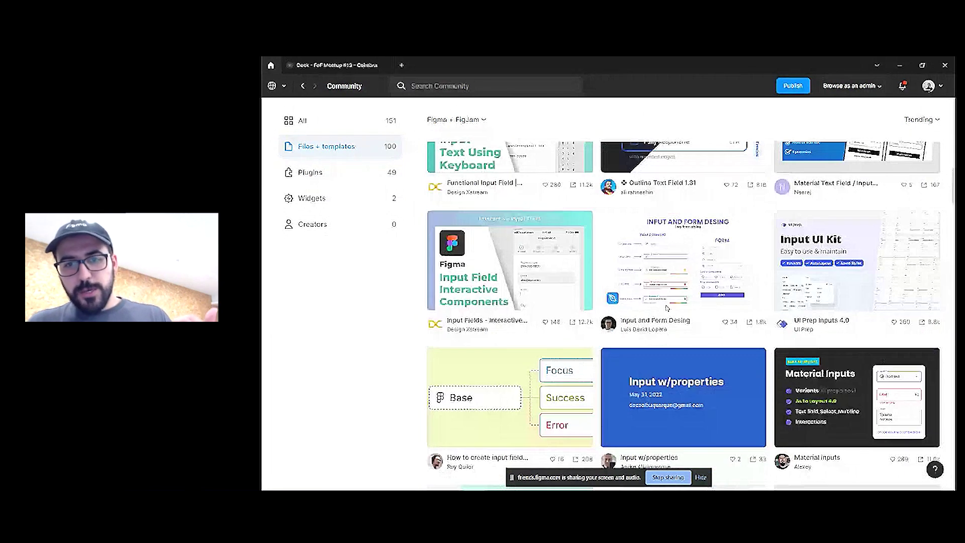
scroll(667, 307, "down", 5)
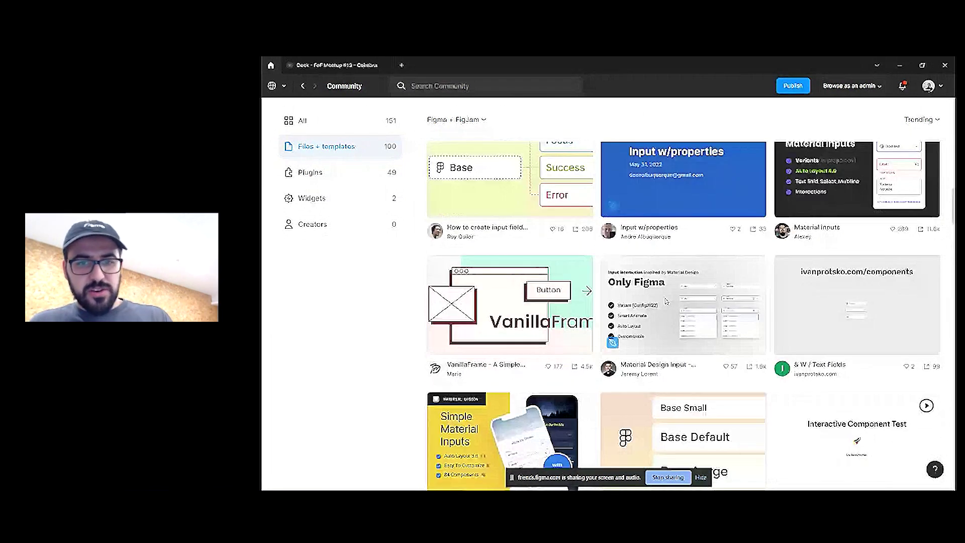
scroll(724, 302, "down", 2)
scroll(724, 301, "down", 6)
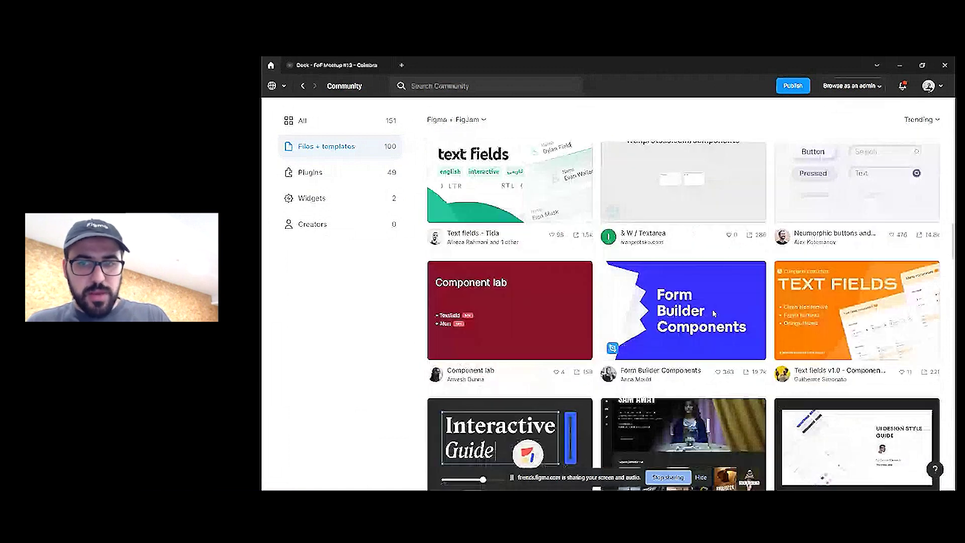
scroll(714, 312, "down", 5)
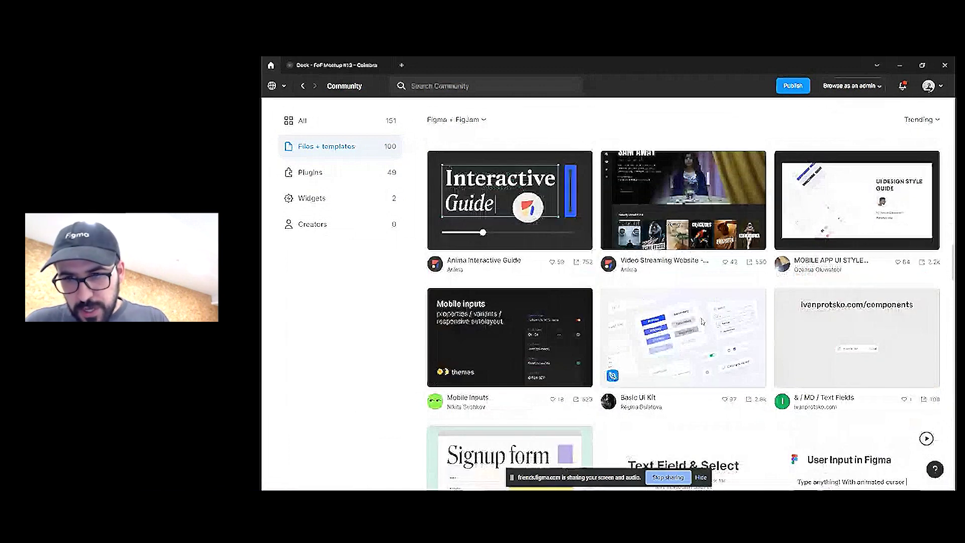
scroll(701, 322, "down", 4)
scroll(698, 323, "down", 2)
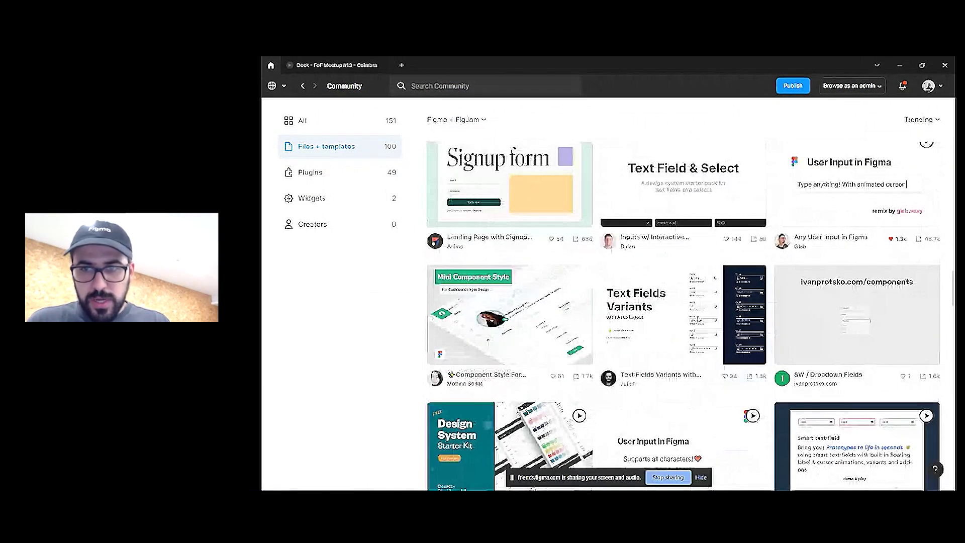
left_click(753, 265)
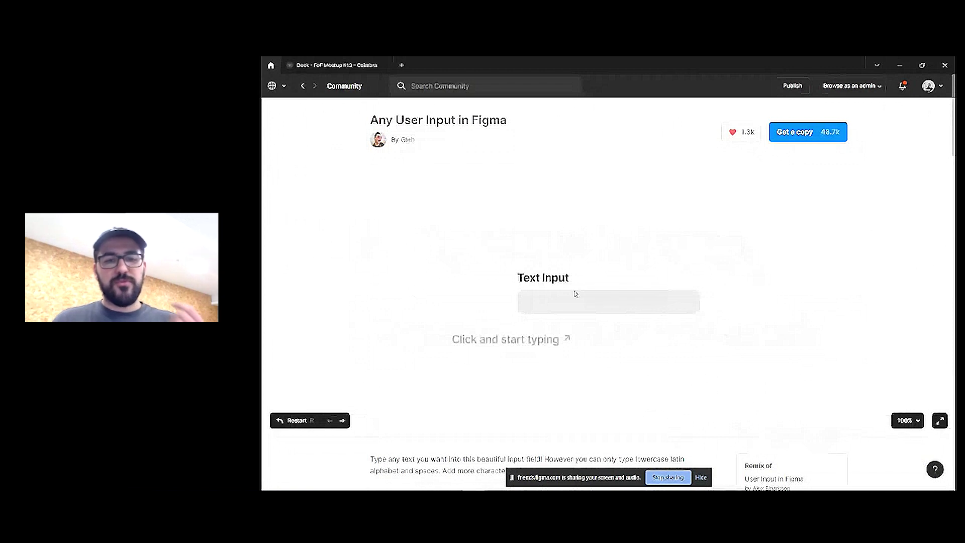
Try the Any User Input text-input prototype enlarged, then return to the meetup deck
left_click(576, 294)
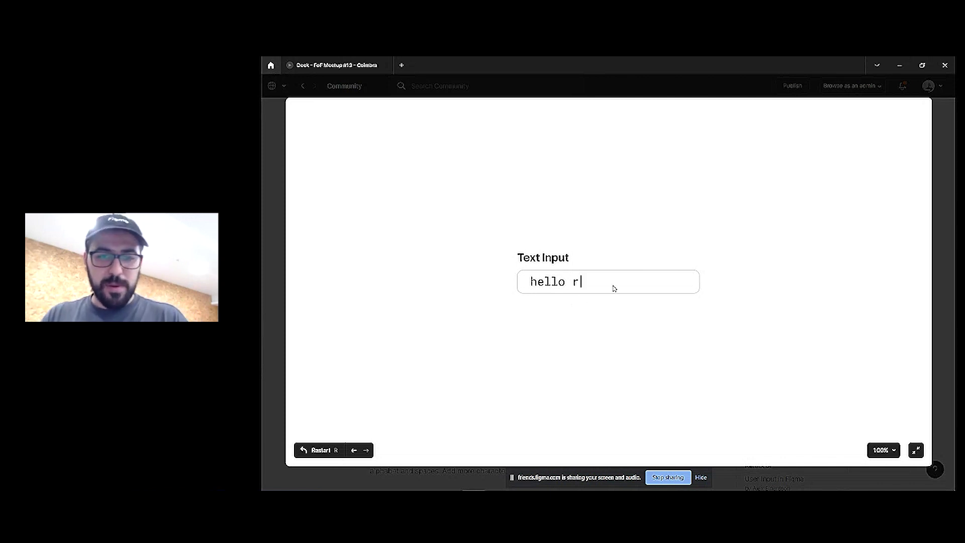
key("Escape")
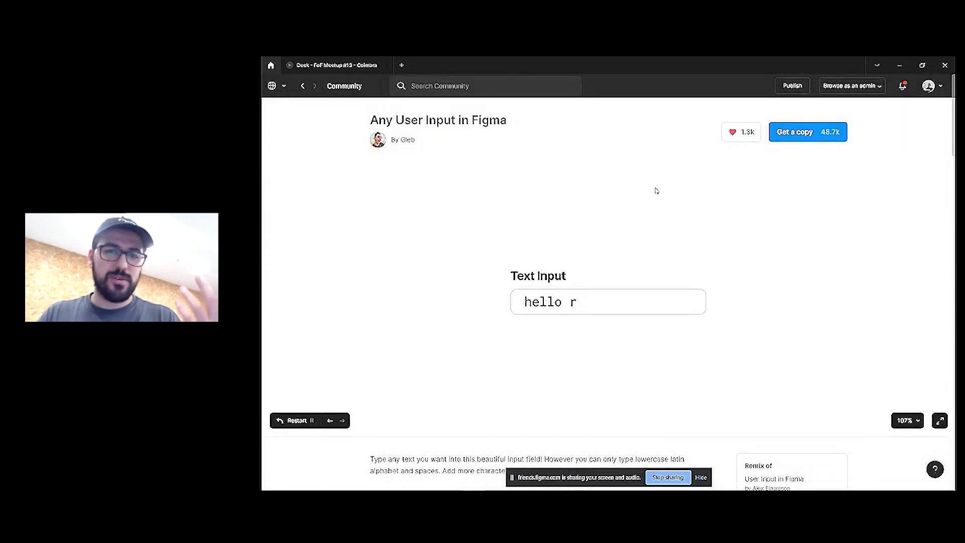
left_click(309, 66)
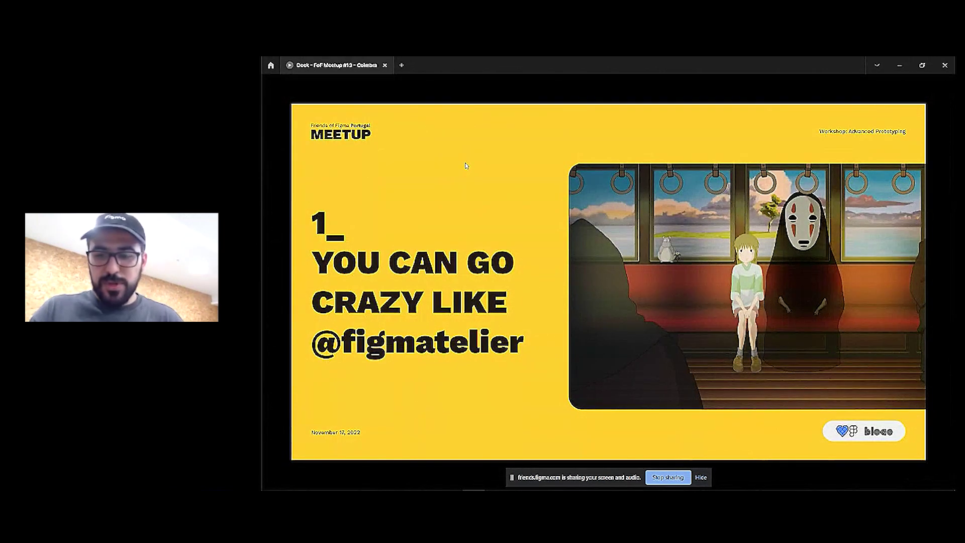
Advance to the '2_ You can jump software' slide and follow its Framer link
key("Right")
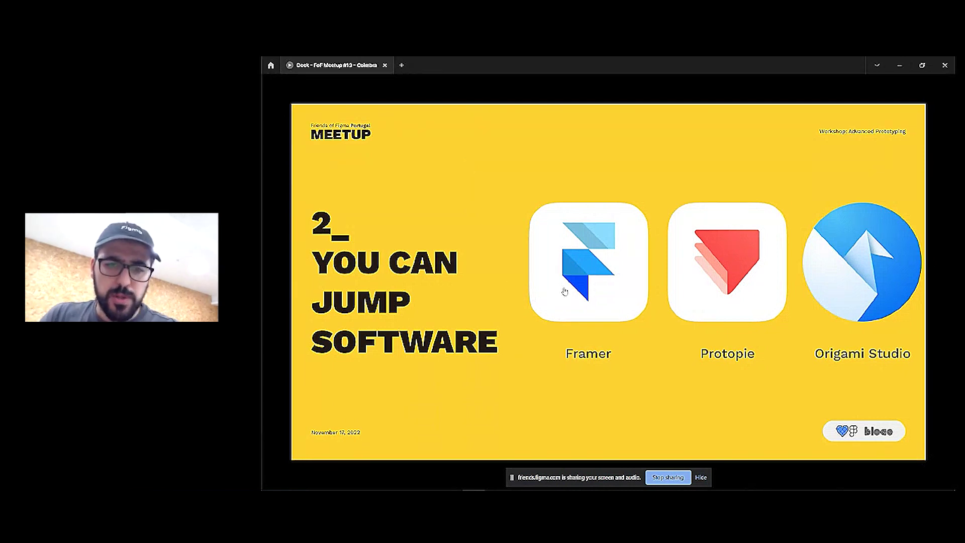
left_click(566, 287)
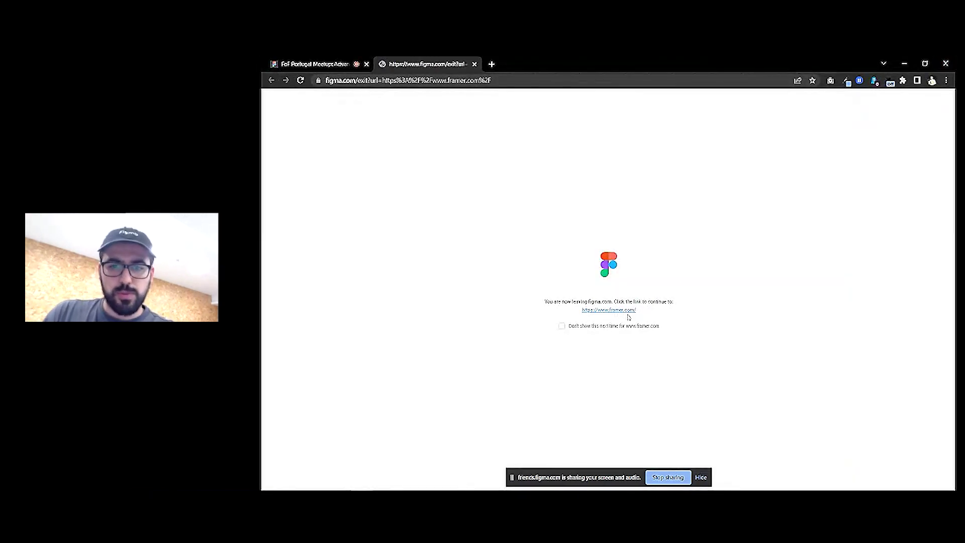
Continue to framer.com, then open the deck's ProtoPie and Origami Studio links in further tabs
left_click(609, 310)
left_click(904, 63)
left_click(735, 220)
left_click(900, 65)
left_click(876, 223)
Browse the Framer homepage with its 'Ship sites with style.' hero
left_click(427, 64)
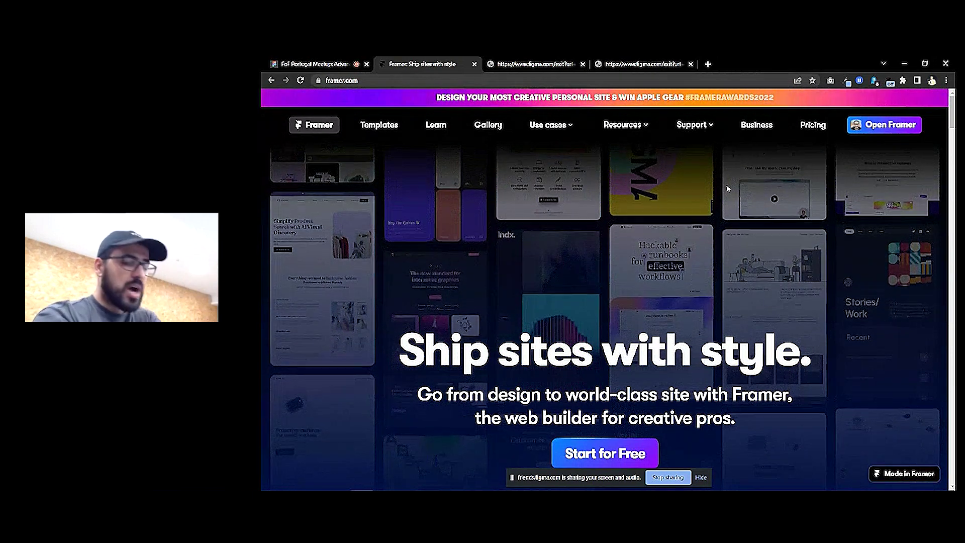
scroll(728, 189, "down", 10)
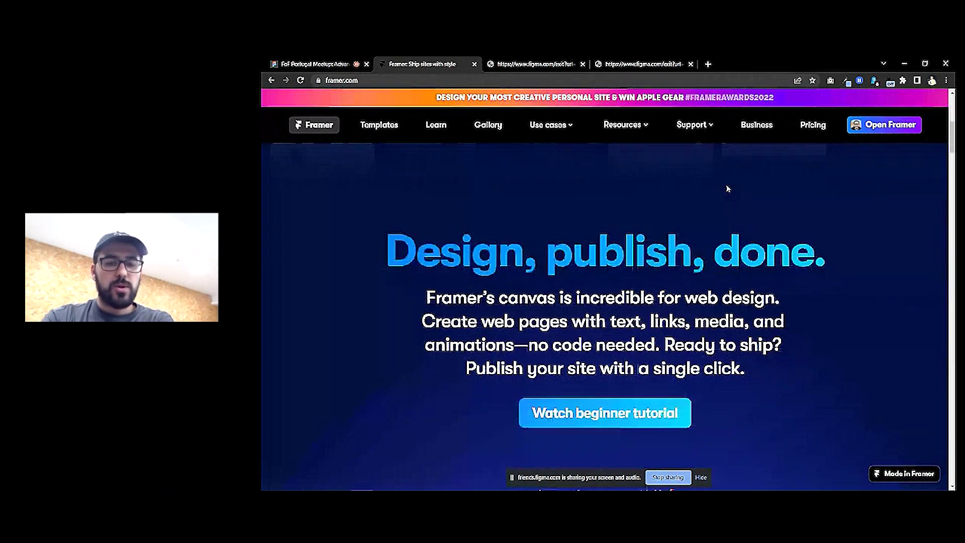
scroll(728, 187, "down", 5)
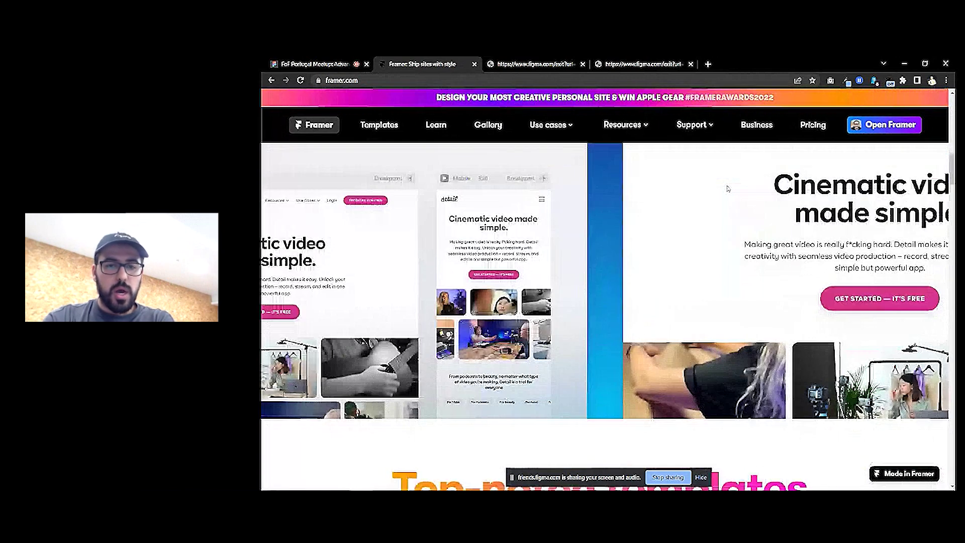
scroll(728, 189, "down", 8)
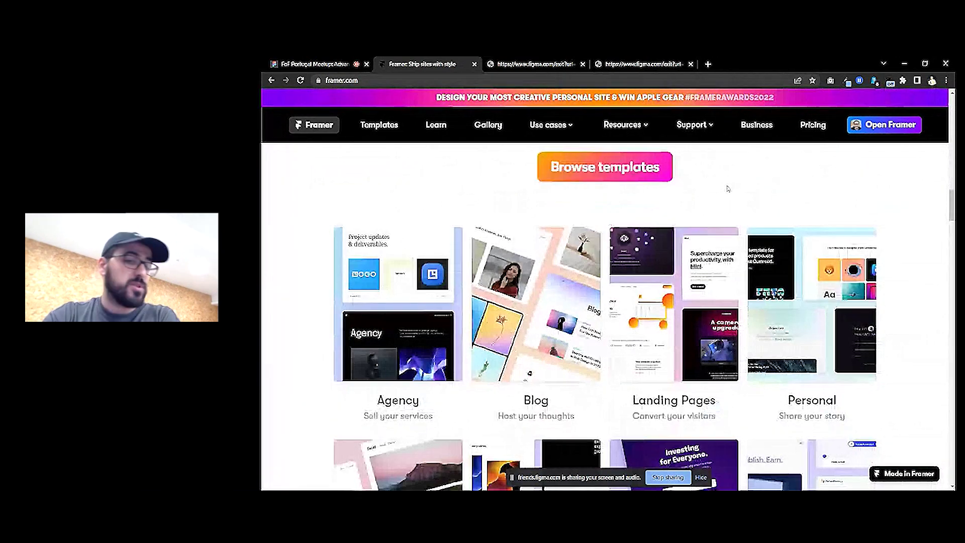
scroll(728, 189, "down", 3)
scroll(728, 189, "up", 15)
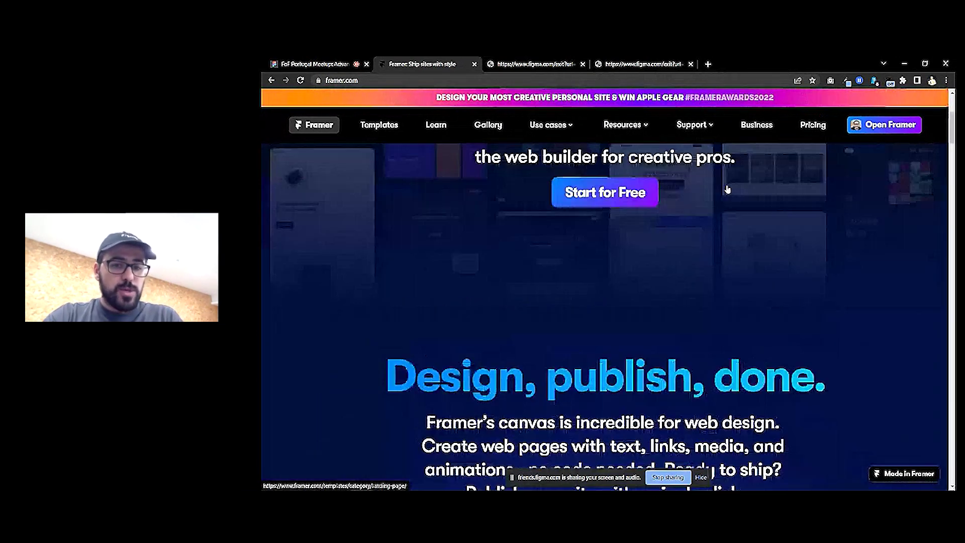
scroll(728, 189, "up", 5)
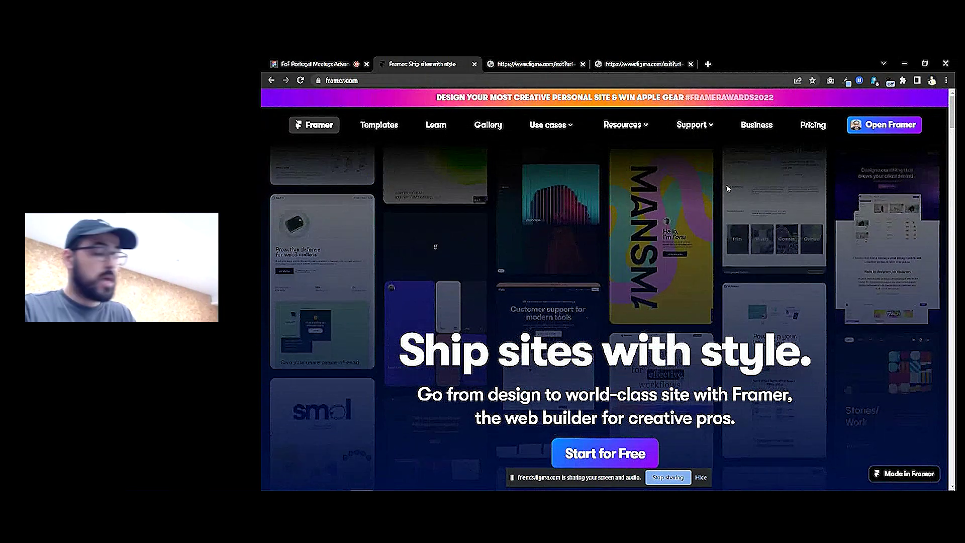
Continue to the protopie.io download page and scroll through it
key("ctrl+Tab")
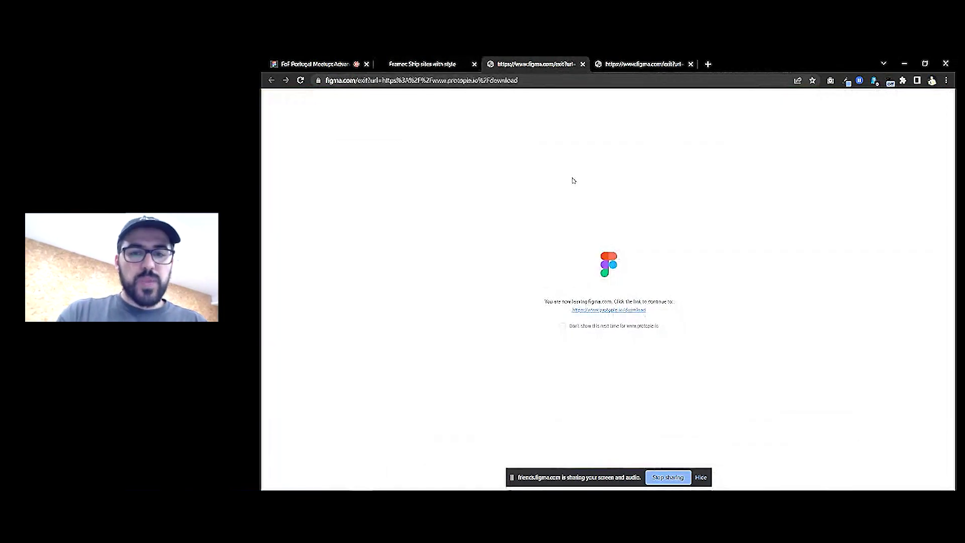
left_click(602, 311)
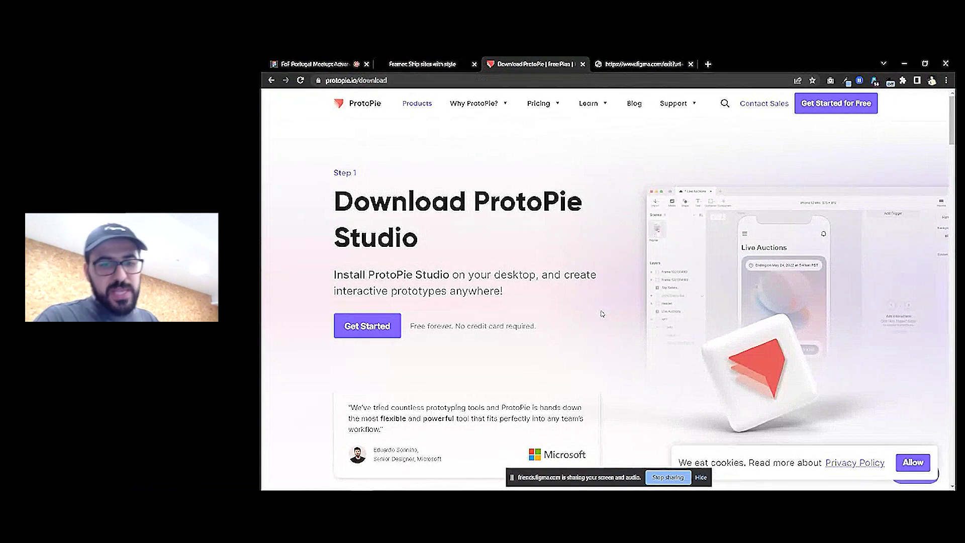
scroll(602, 313, "down", 2)
scroll(602, 314, "down", 8)
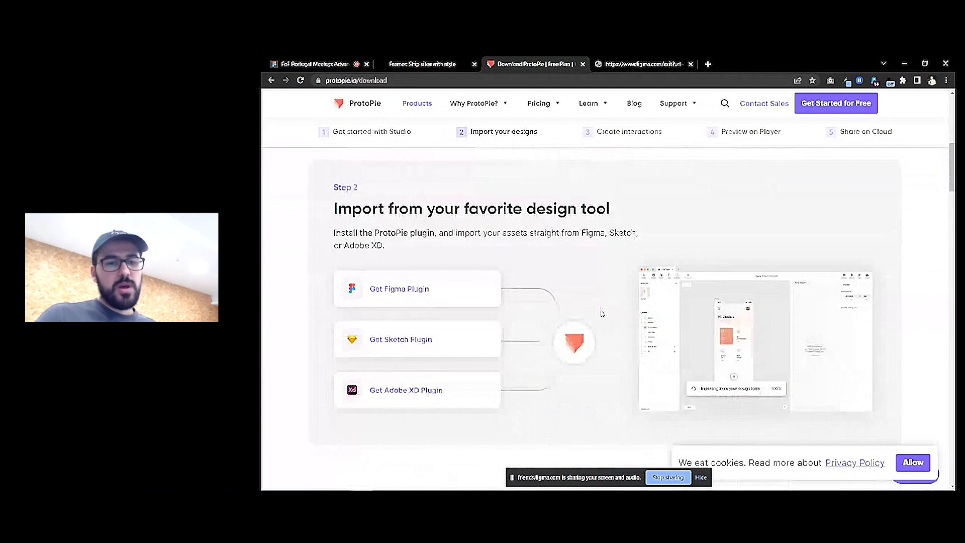
scroll(602, 314, "down", 10)
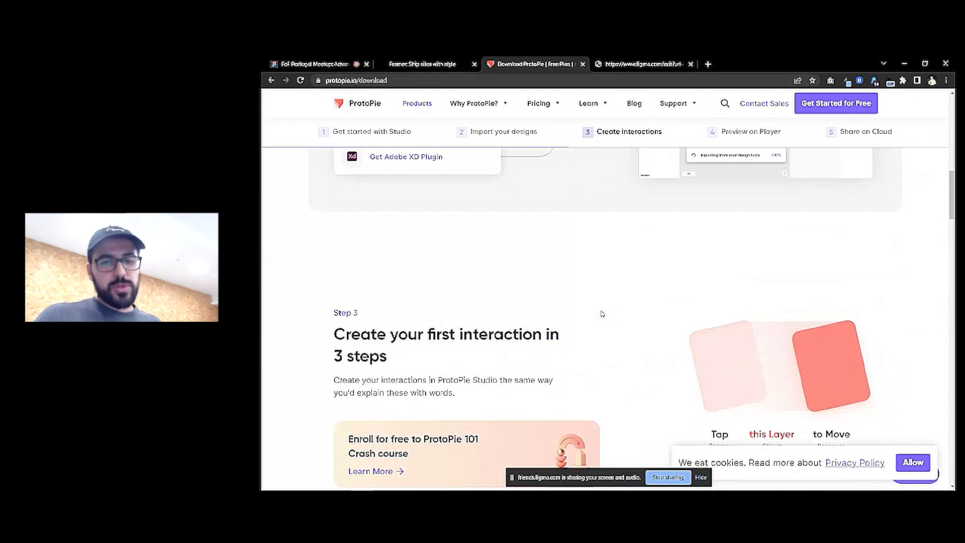
scroll(602, 314, "down", 3)
scroll(599, 315, "up", 2)
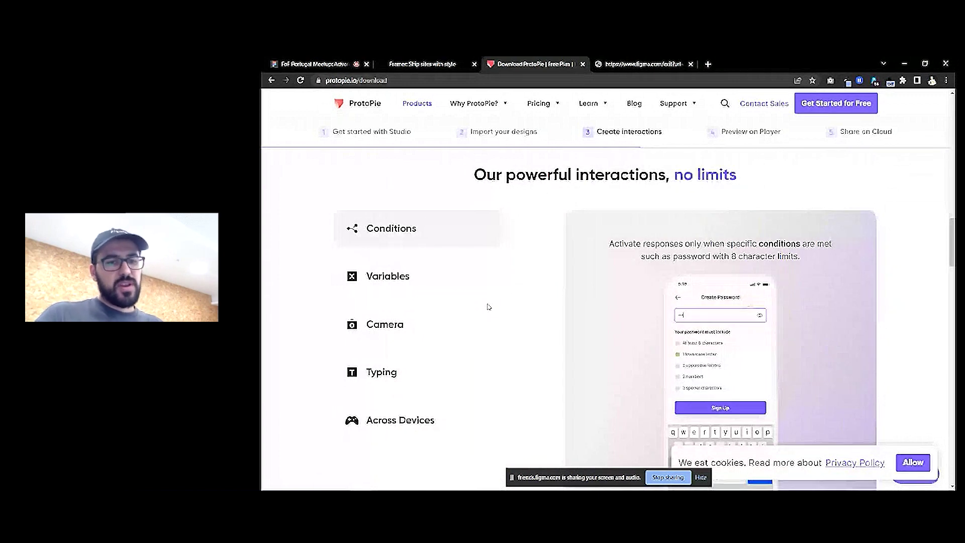
View ProtoPie's Camera and Across Devices interaction demos, then move to the Origami Studio tab
left_click(392, 323)
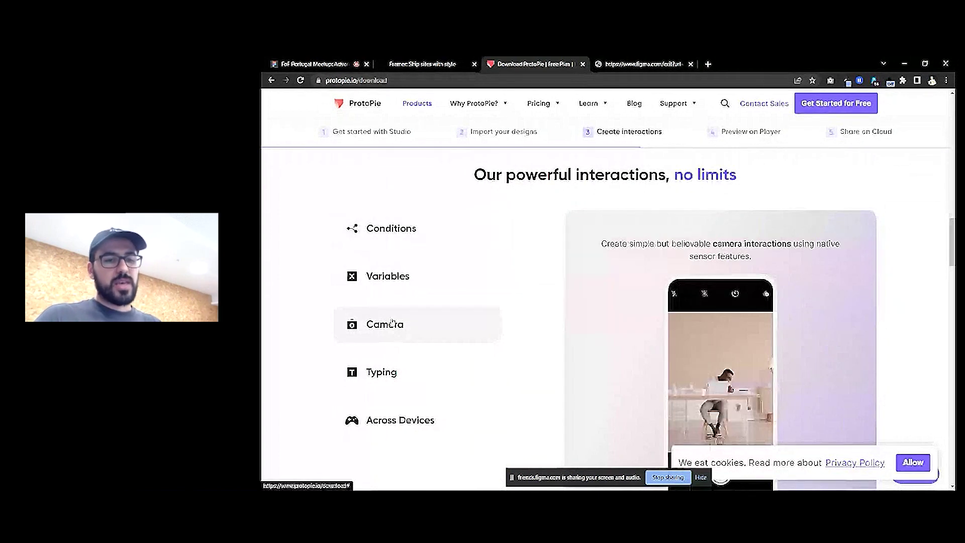
left_click(402, 420)
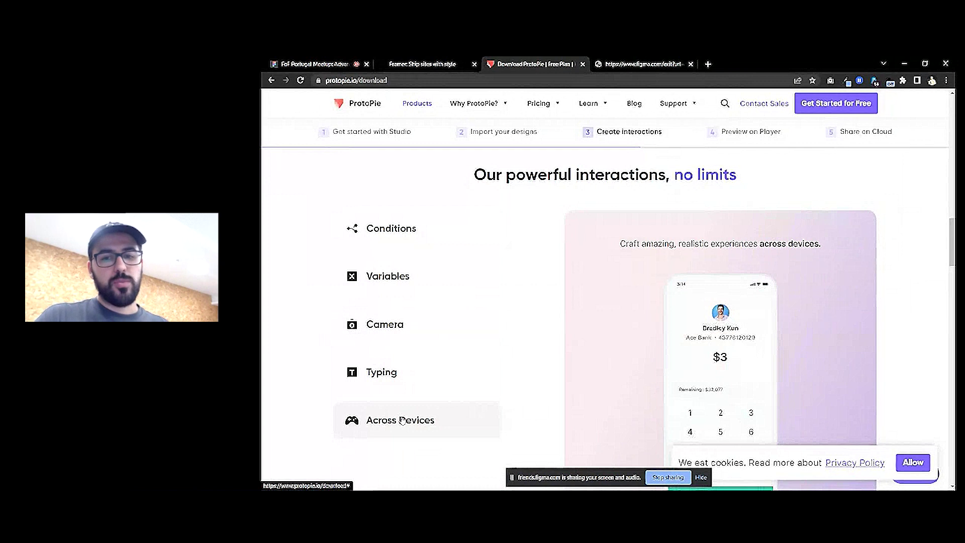
scroll(402, 420, "down", 1)
scroll(402, 420, "down", 3)
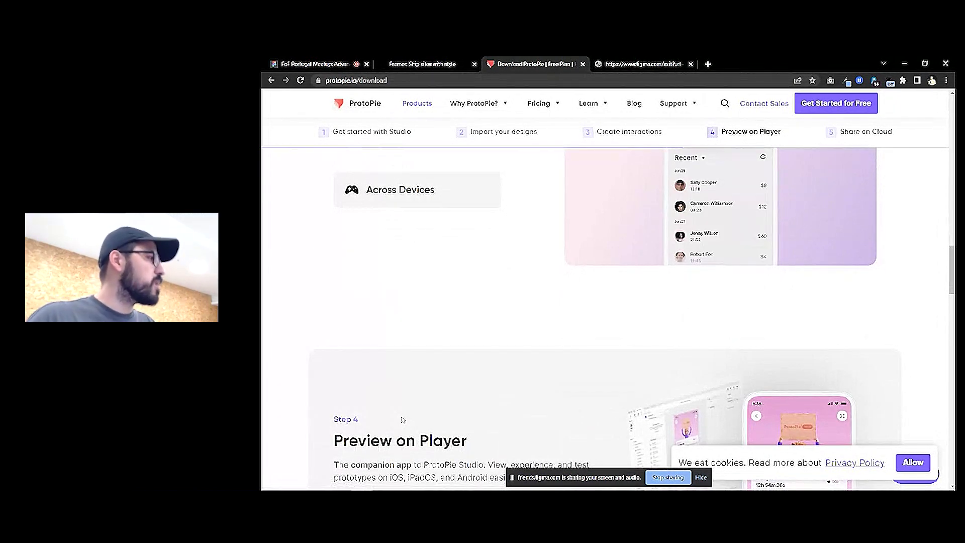
scroll(402, 420, "down", 7)
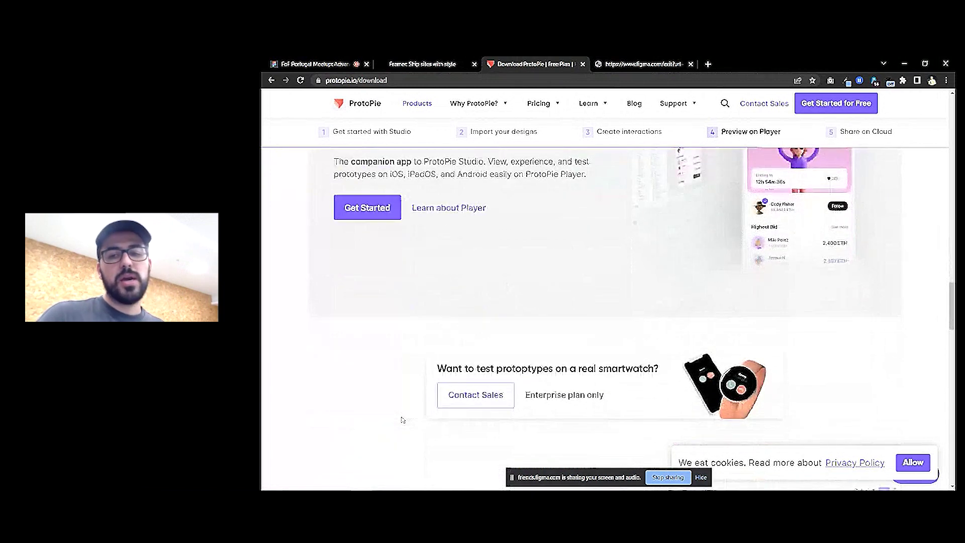
key("ctrl+Tab")
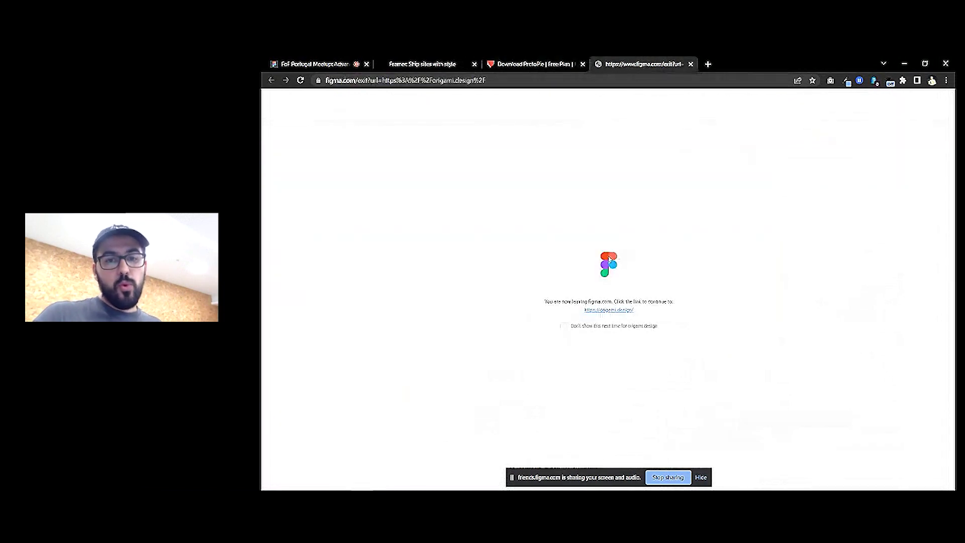
Continue to origami.design and scroll the Origami Studio site, briefly checking the Framer tab
left_click(606, 311)
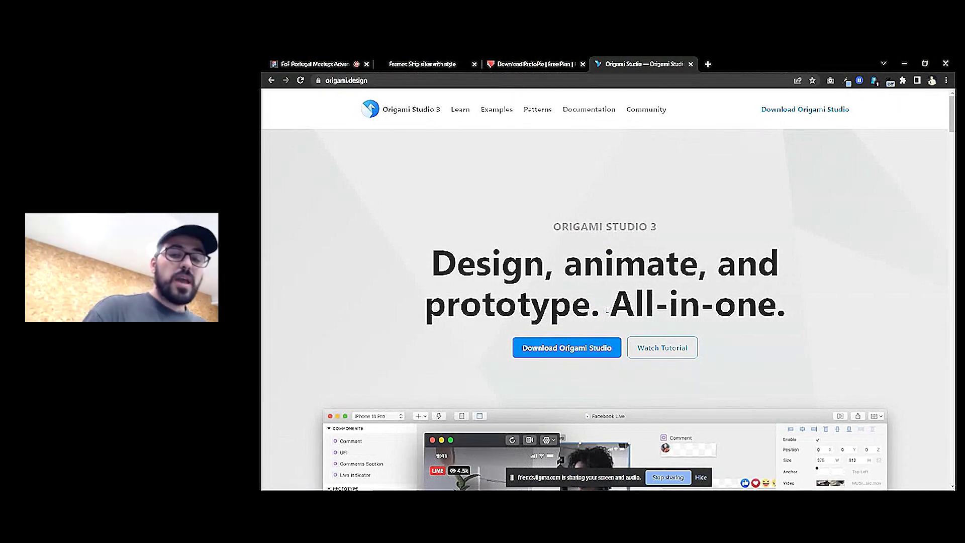
scroll(607, 309, "down", 3)
scroll(607, 311, "down", 2)
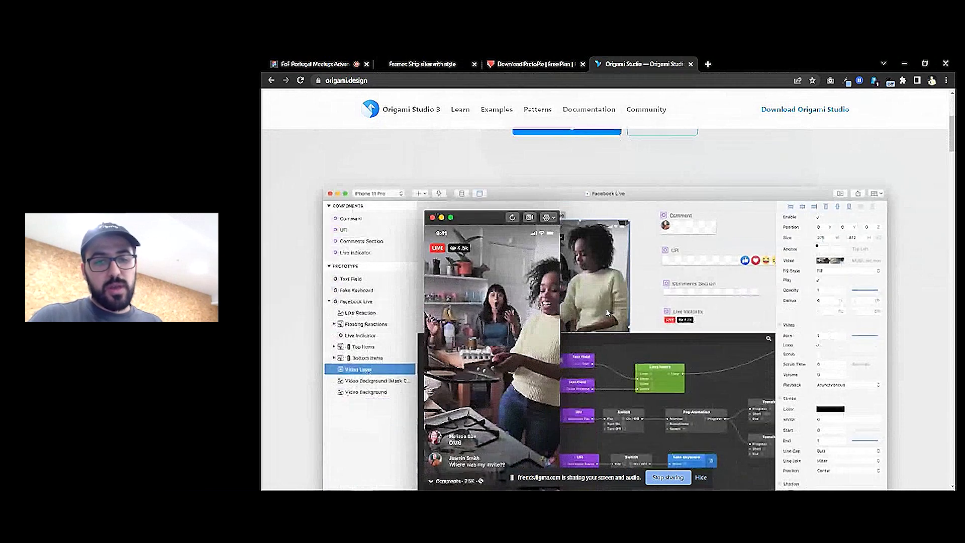
scroll(607, 312, "down", 1)
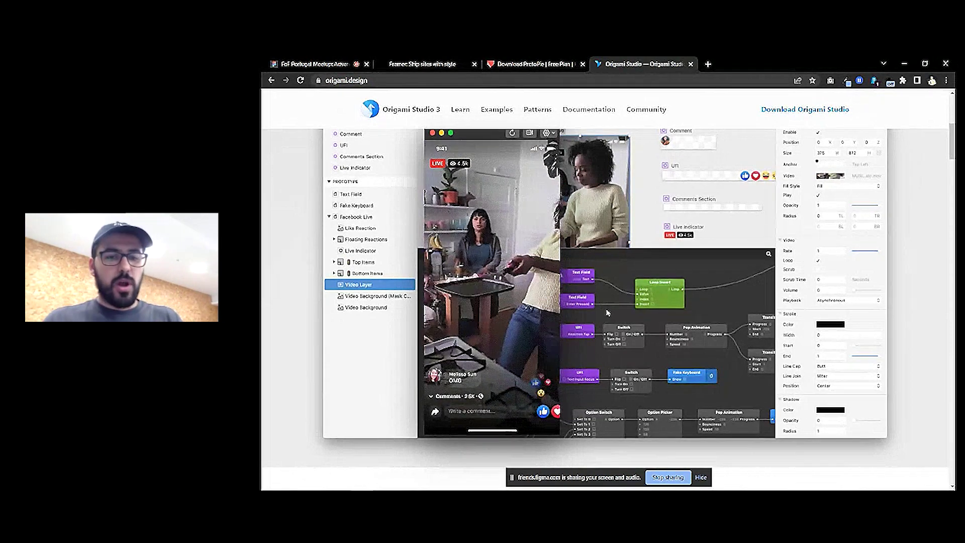
left_click(452, 64)
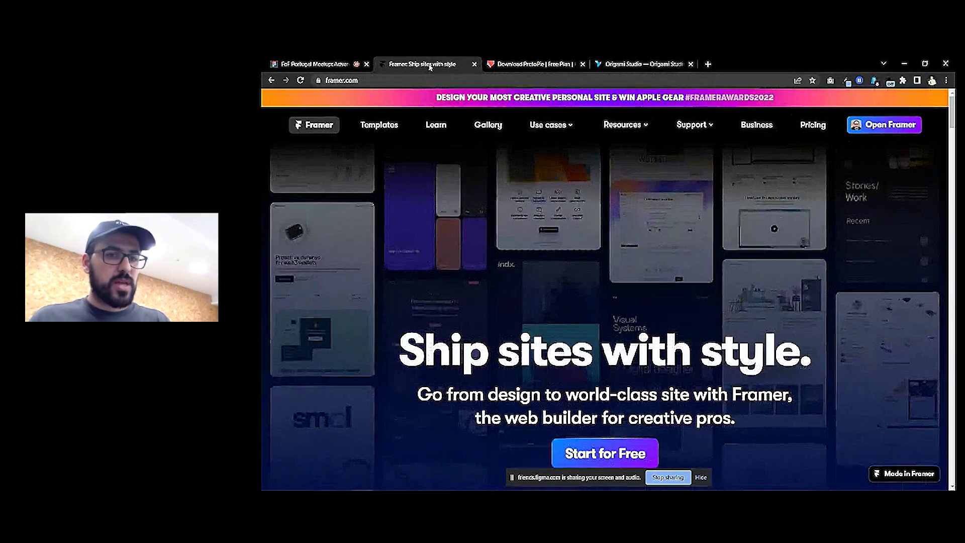
left_click(637, 71)
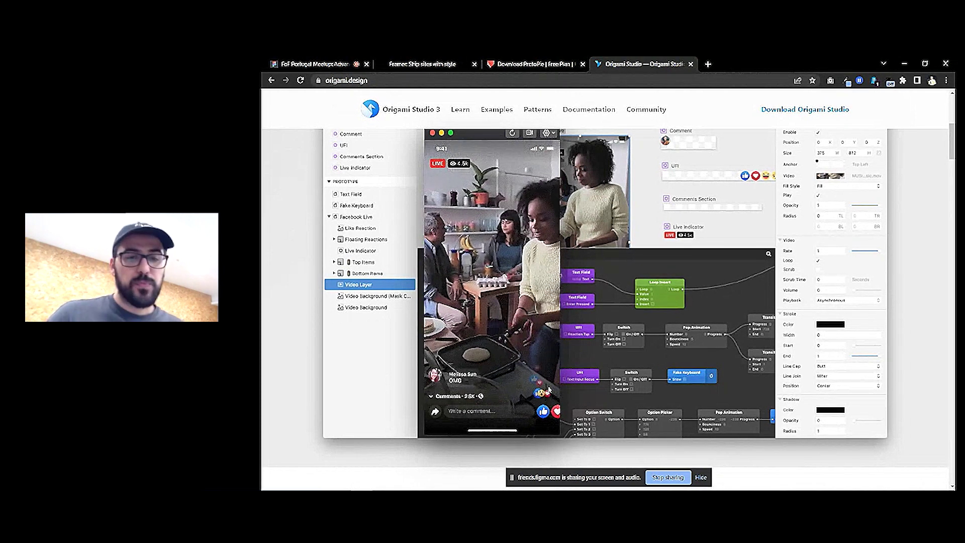
Close the Framer, ProtoPie and Origami Studio tabs
left_click(474, 64)
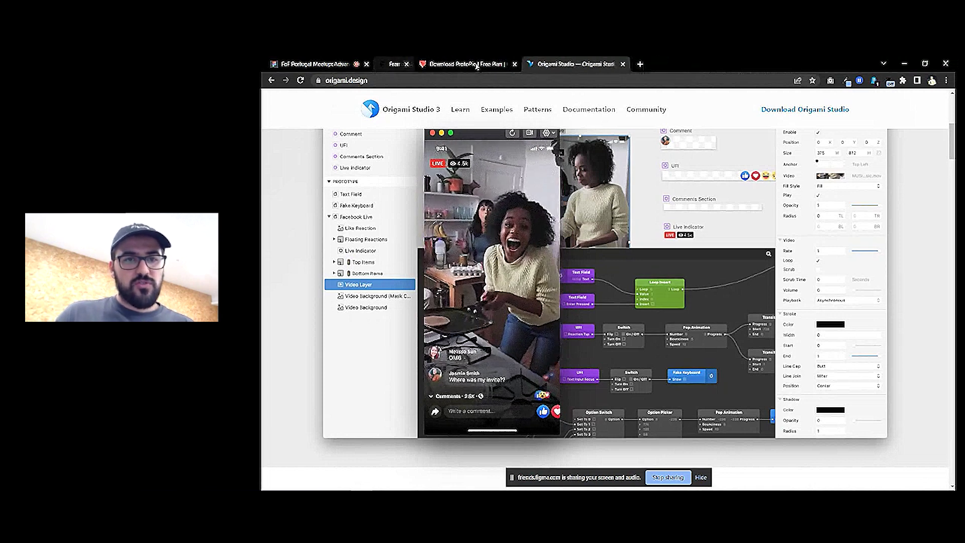
left_click(475, 65)
left_click(474, 64)
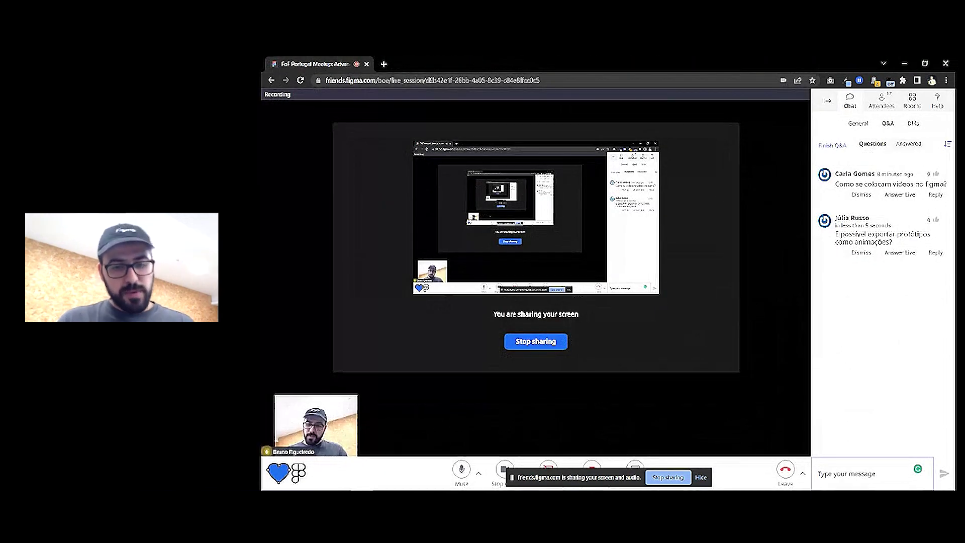
Return to the deck, advance to slide 3 'You can use code plugins', and follow its Bravo Studio link
left_click(482, 481)
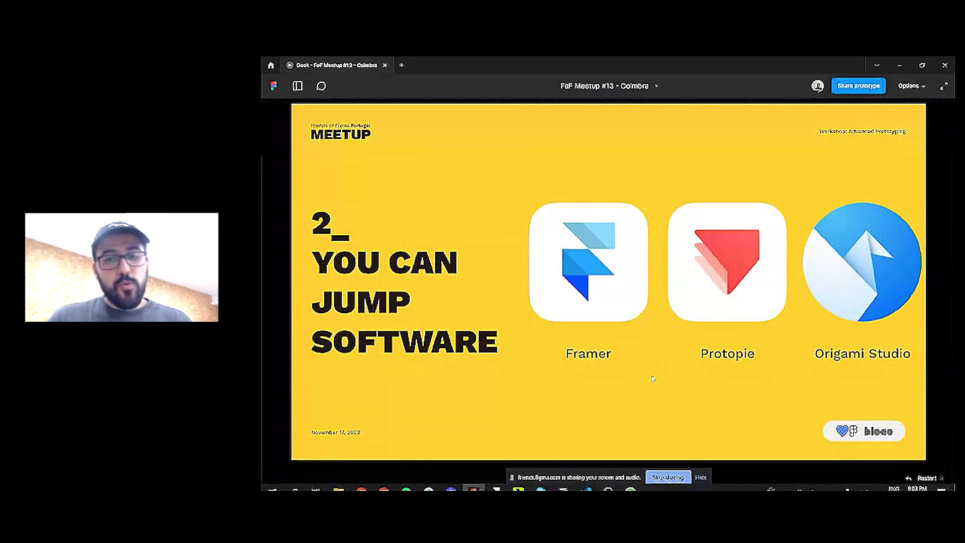
key("Right")
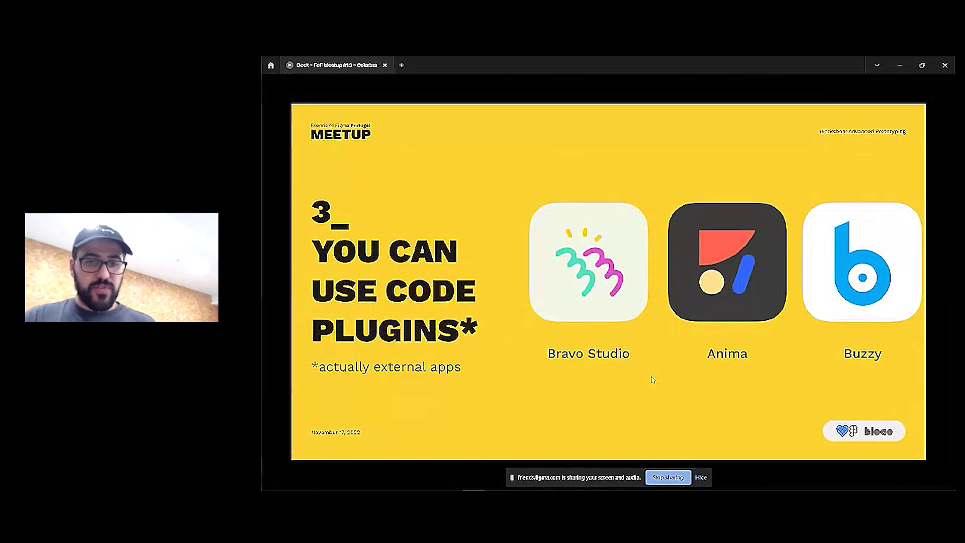
left_click(575, 281)
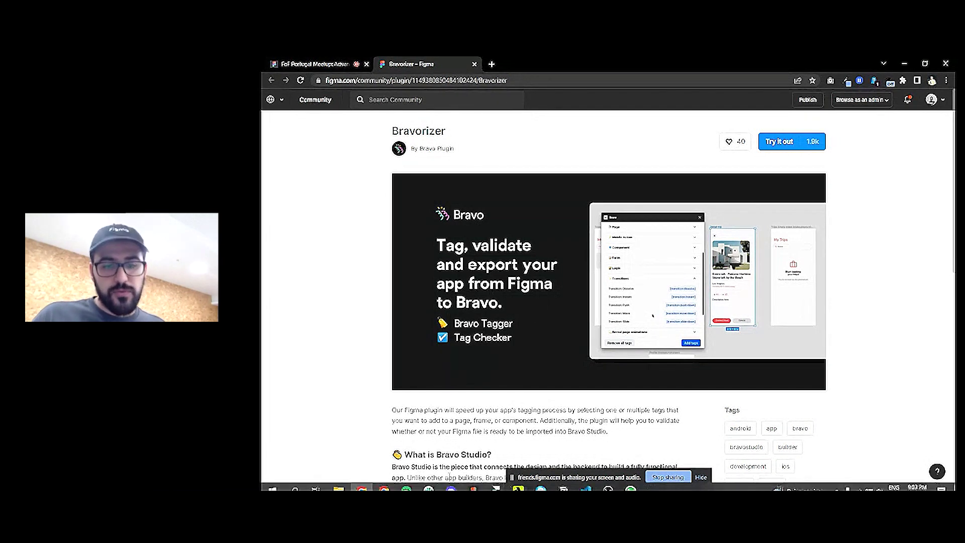
Open the Anima and Buzzy plugin pages from the code-plugins slide
left_click(473, 481)
left_click(728, 263)
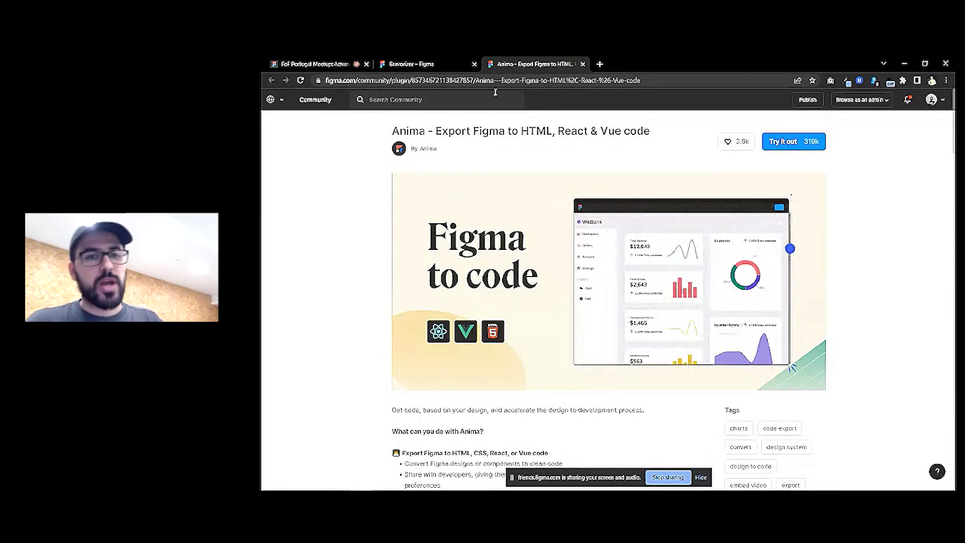
mouse_move(429, 483)
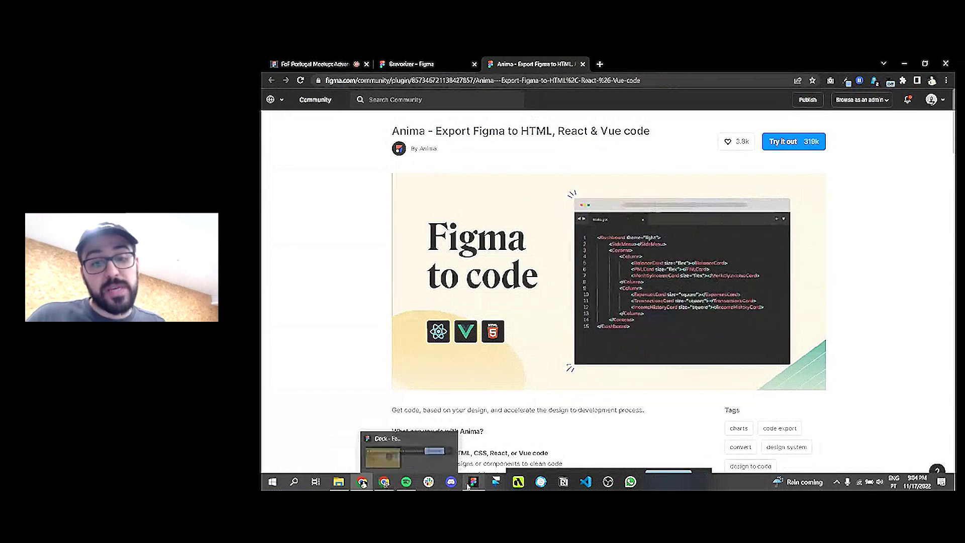
mouse_move(474, 486)
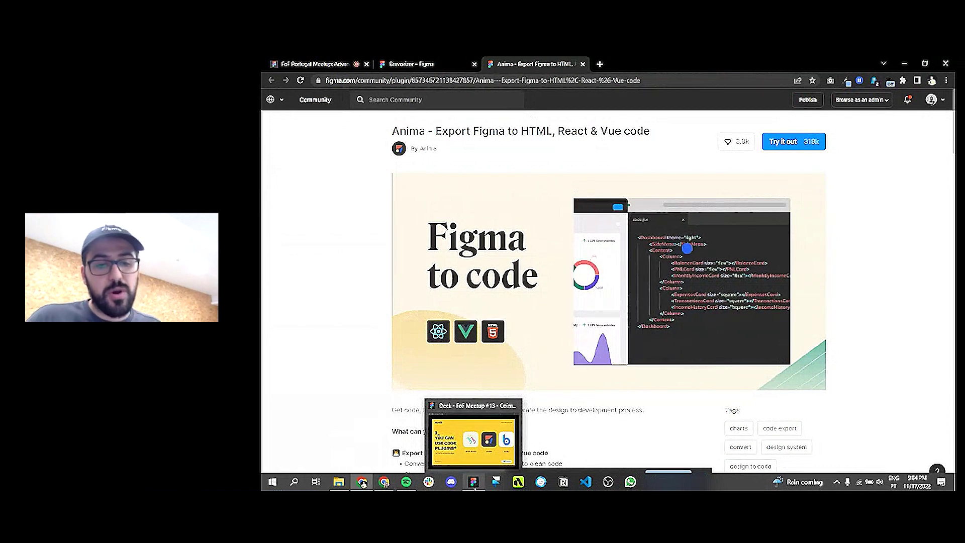
left_click(474, 486)
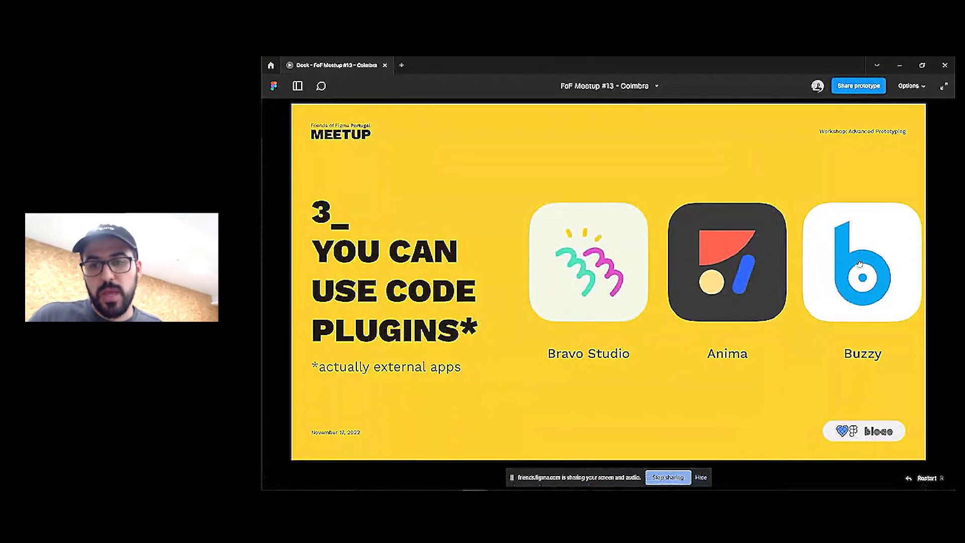
left_click(690, 229)
Close the Bravorizer and Anima plugin pages and return to the deck
left_click(474, 64)
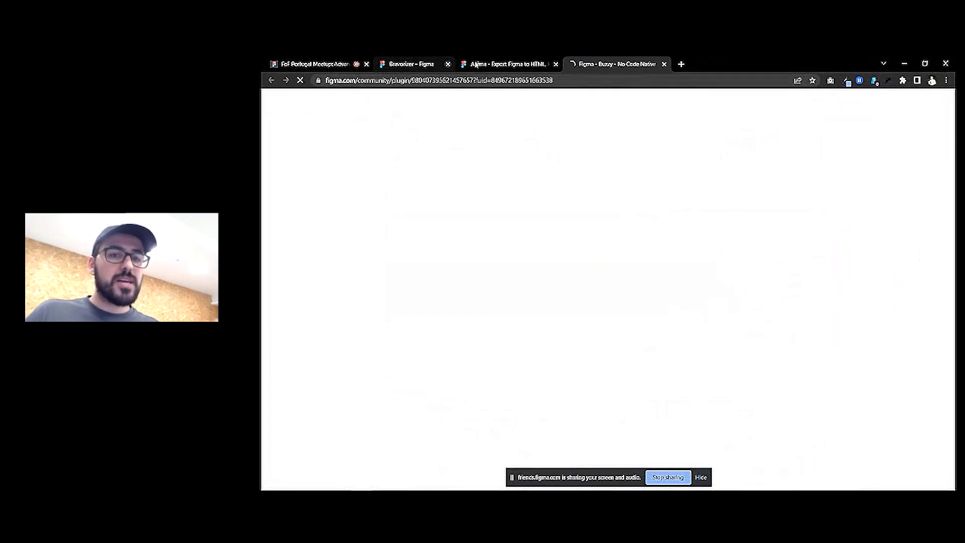
left_click(474, 64)
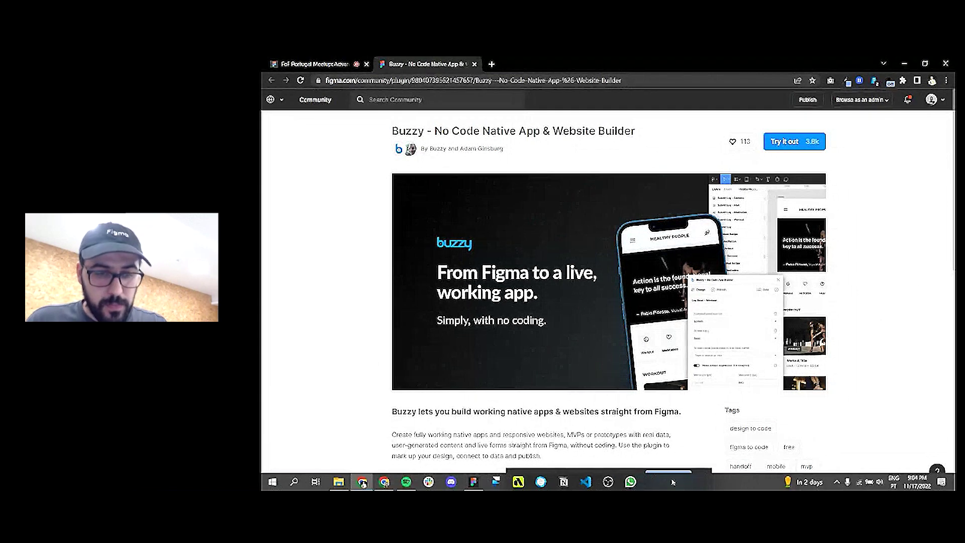
left_click(480, 487)
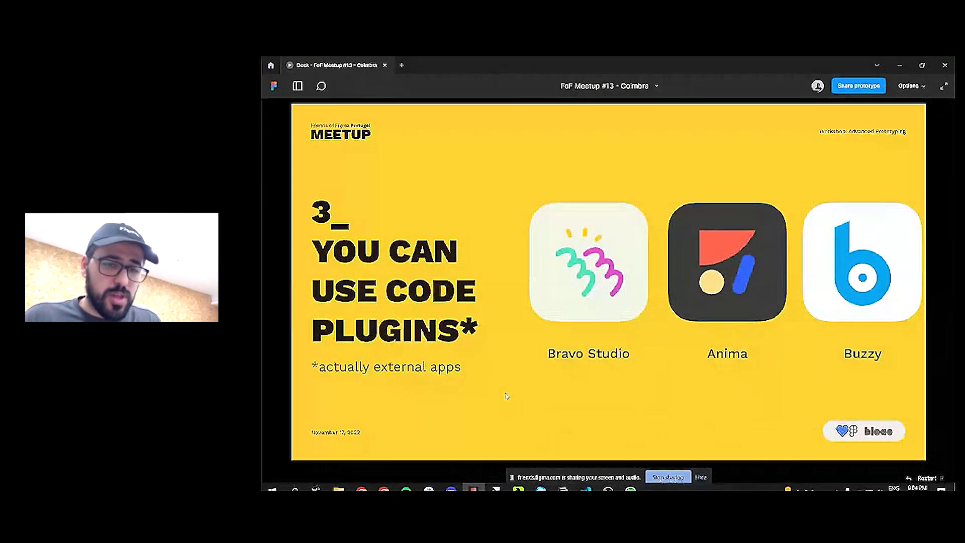
Advance through slide 4 to the Thank You slide and reveal its contact links
key("Right")
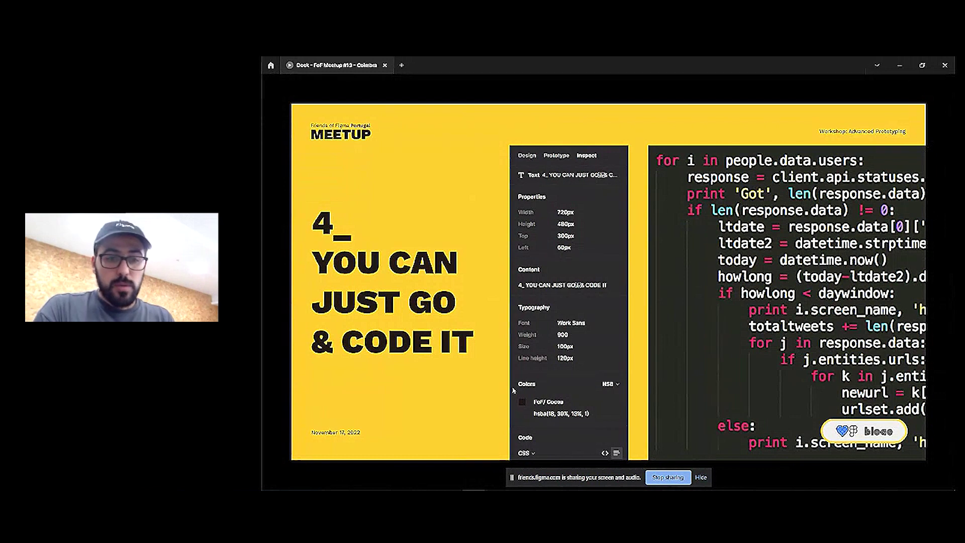
key("Right")
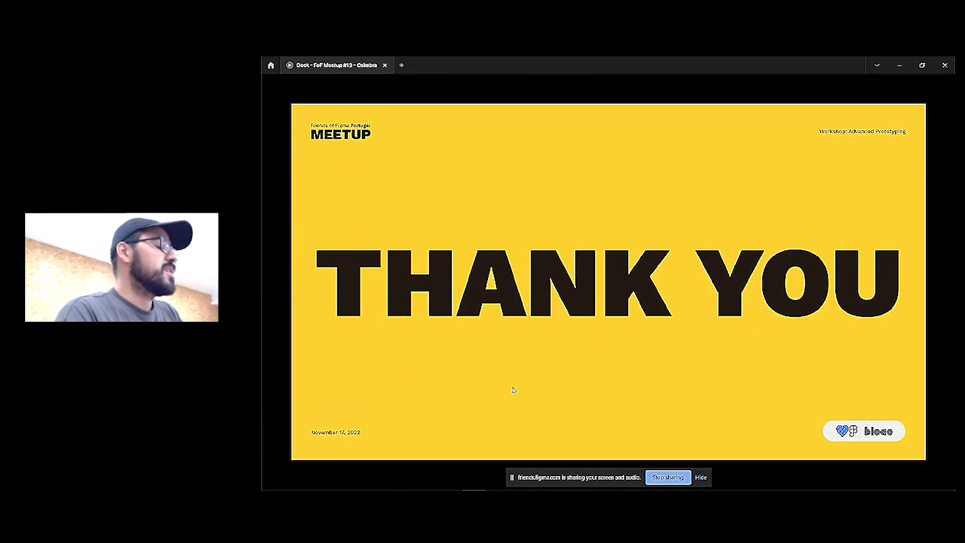
key("Right")
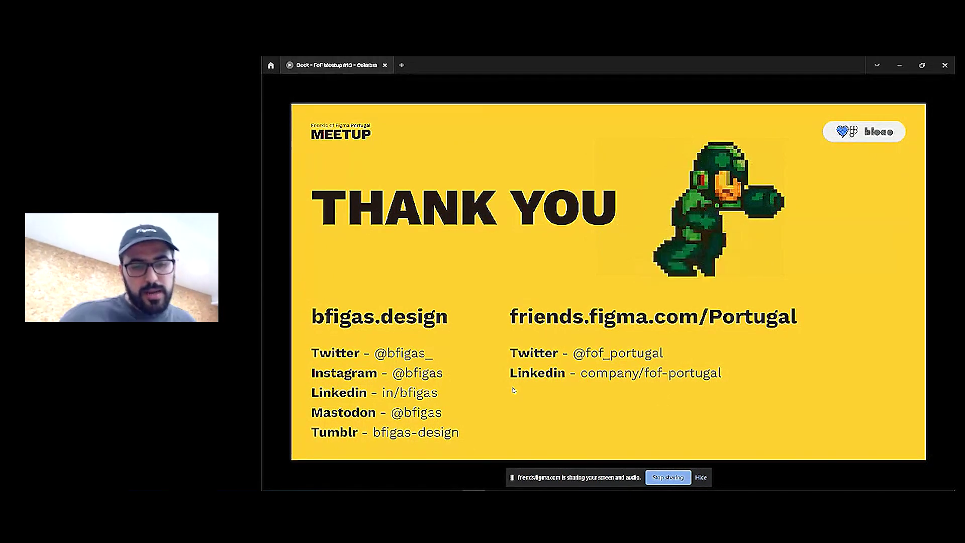
mouse_move(398, 61)
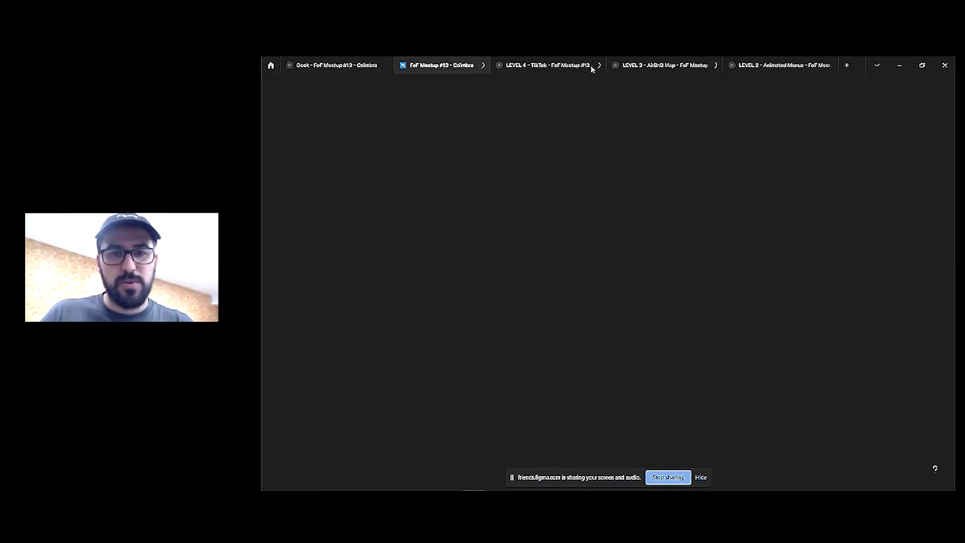
Close the LEVEL 4, LEVEL 3 and LEVEL 2 prototype views
left_click(588, 68)
left_click(596, 65)
left_click(604, 66)
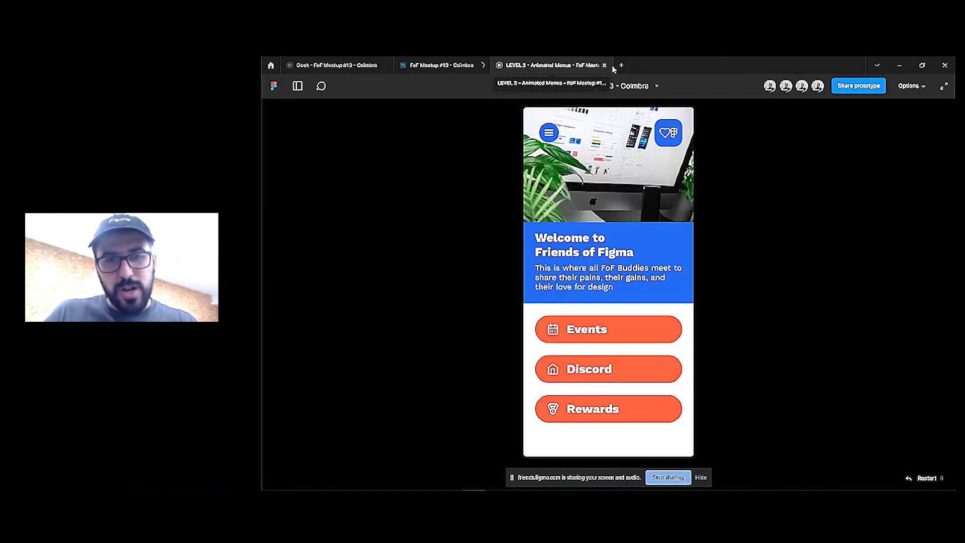
left_click(604, 65)
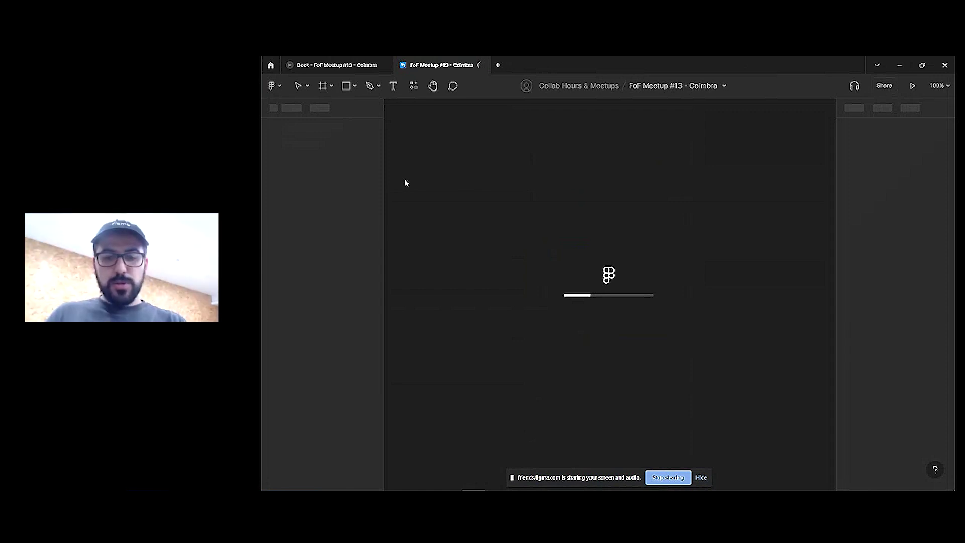
Change the Mastodon contact text, removing the @ and appending '.online', then return to the Deck
scroll(601, 293, "up", 10)
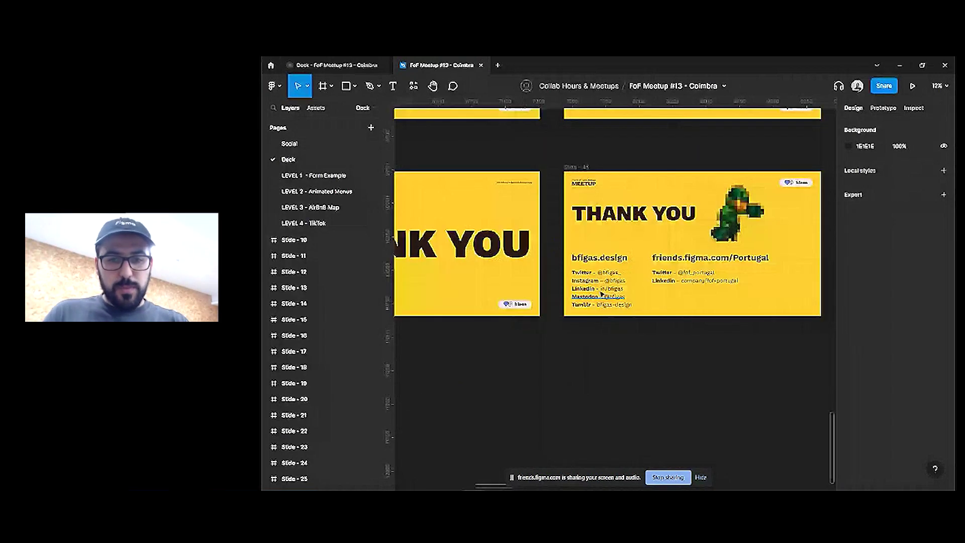
double_click(611, 305)
key("BackSpace")
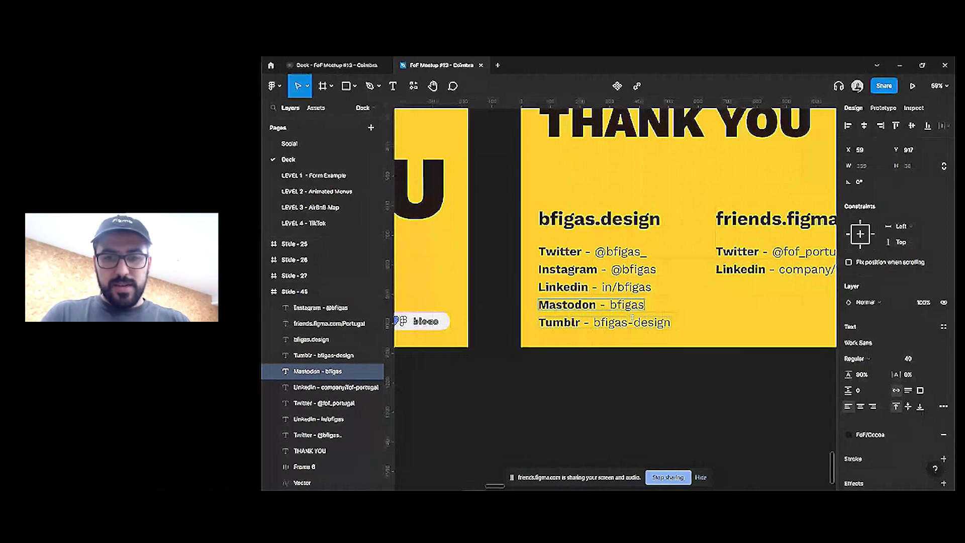
type(".online")
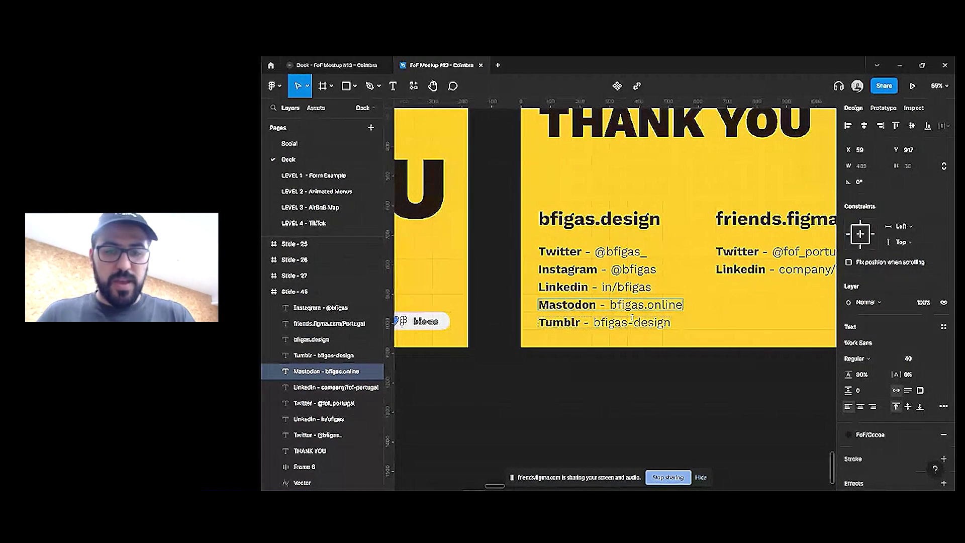
key("Escape")
left_click(336, 65)
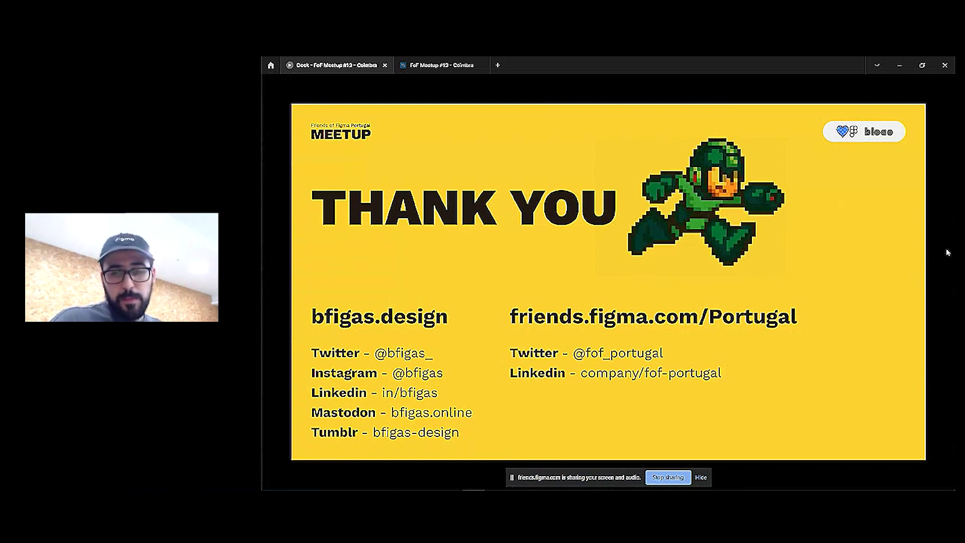
Switch to the Chrome window and close the Buzzy plugin page
key("super+Tab")
left_click(477, 70)
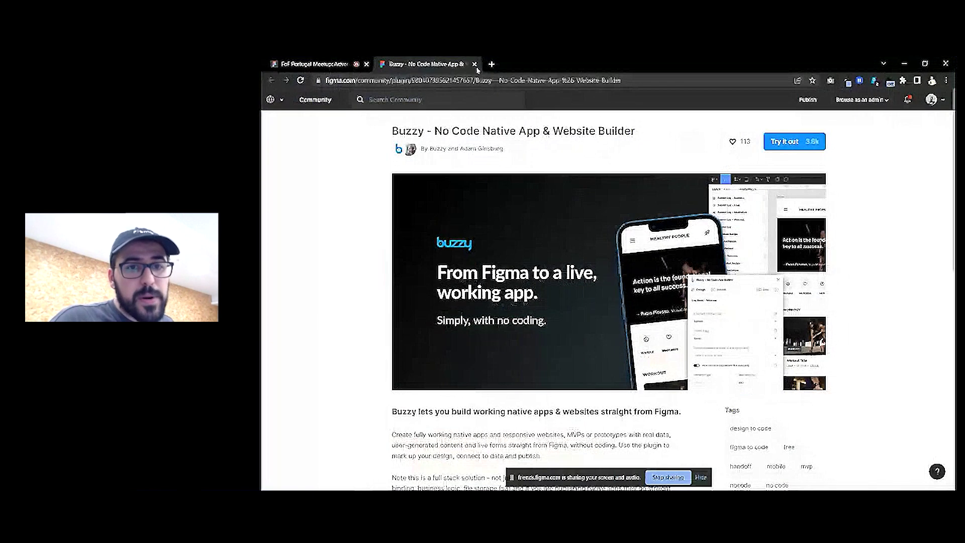
left_click(475, 65)
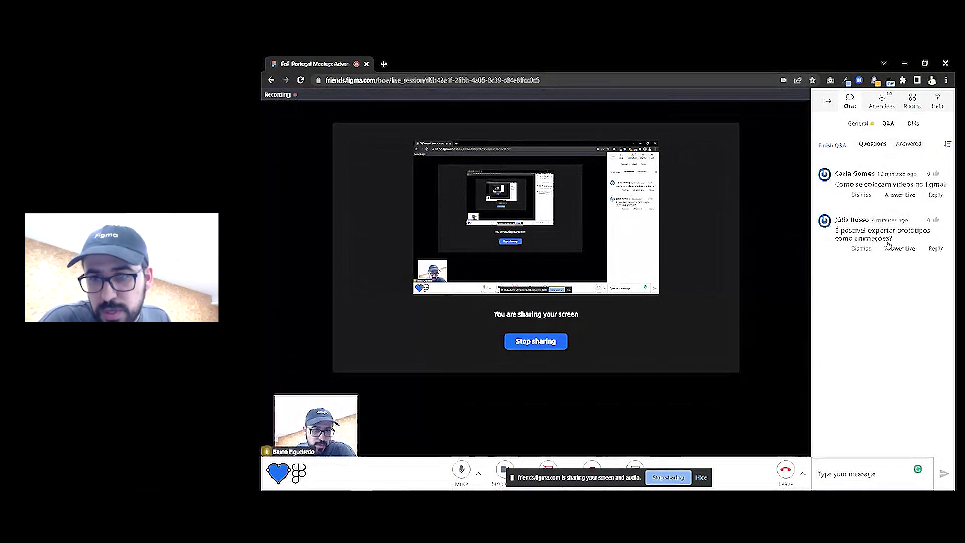
Mark the videos-in-Figma and exporting-prototypes questions answered, then go back to General chat
left_click(858, 123)
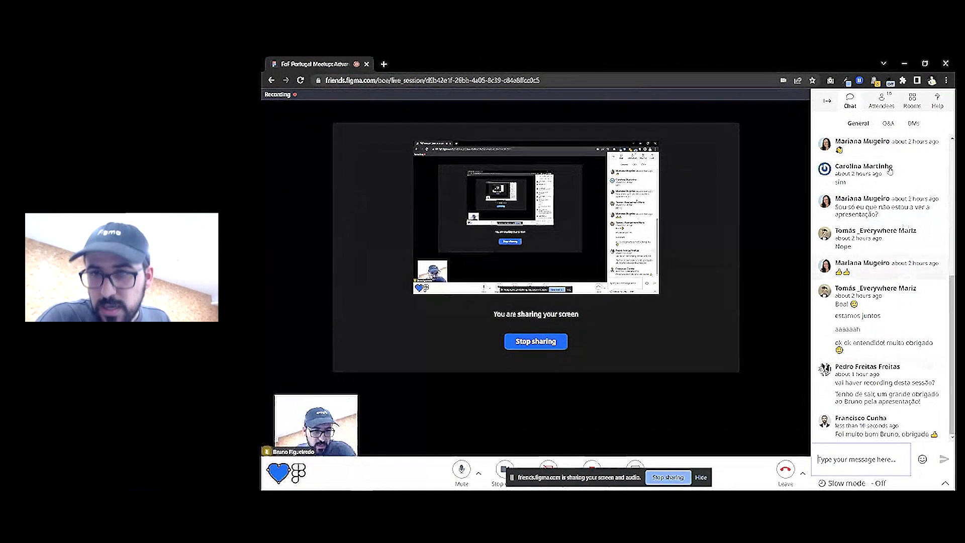
left_click(889, 124)
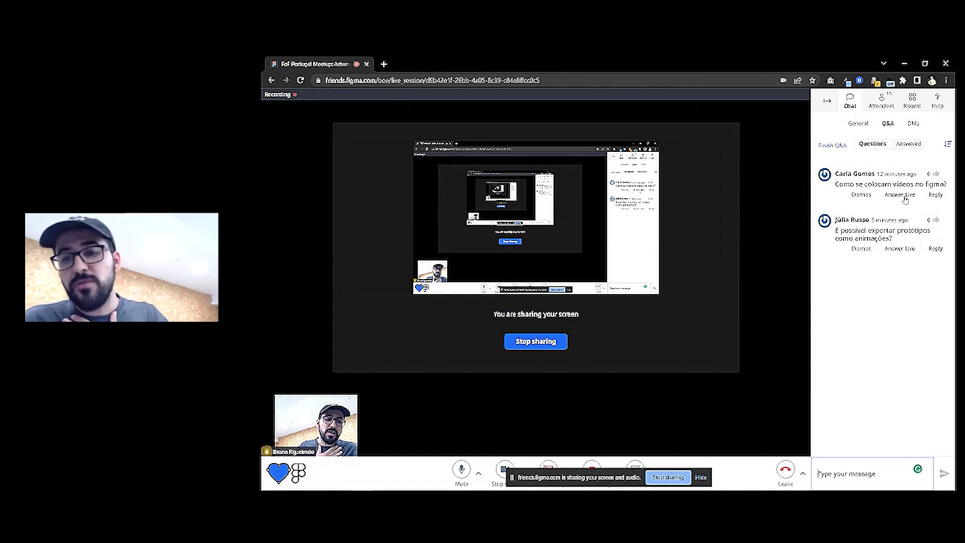
left_click(900, 196)
left_click(900, 202)
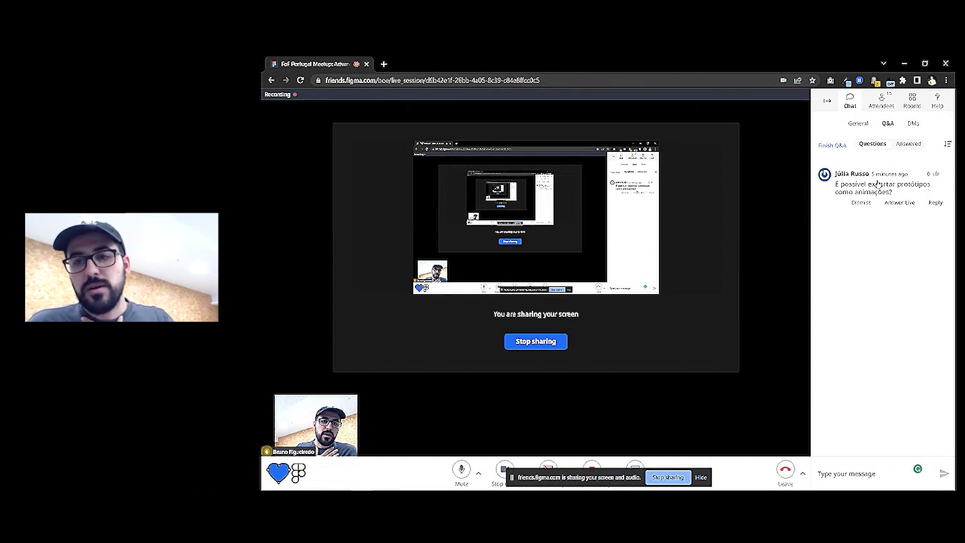
left_click(858, 124)
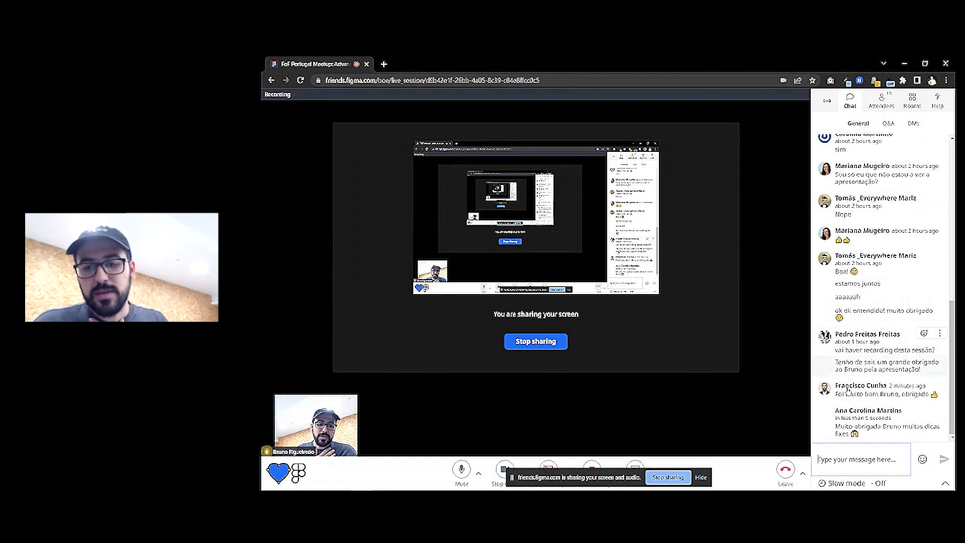
left_click(844, 461)
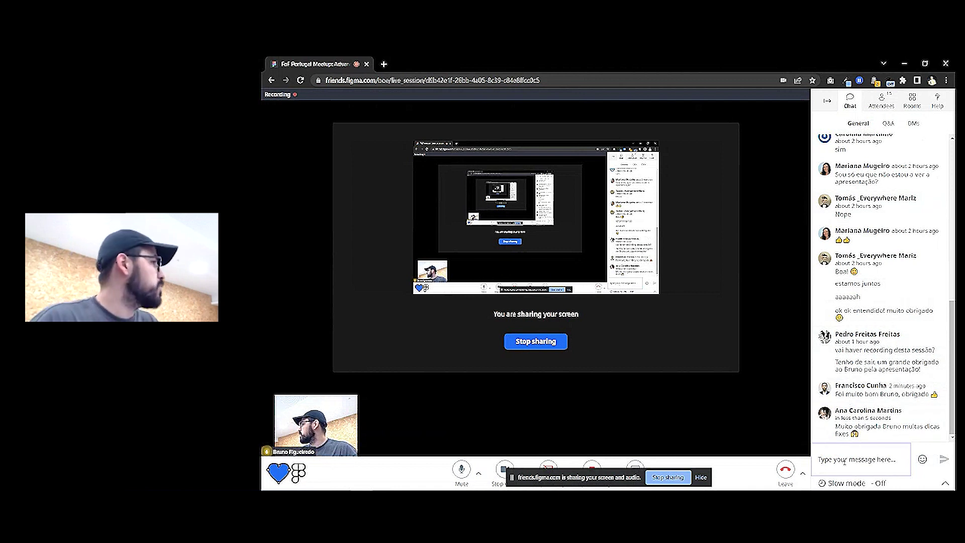
Bring the Thank You slide back up, then stop sharing the screen
key("super+Tab")
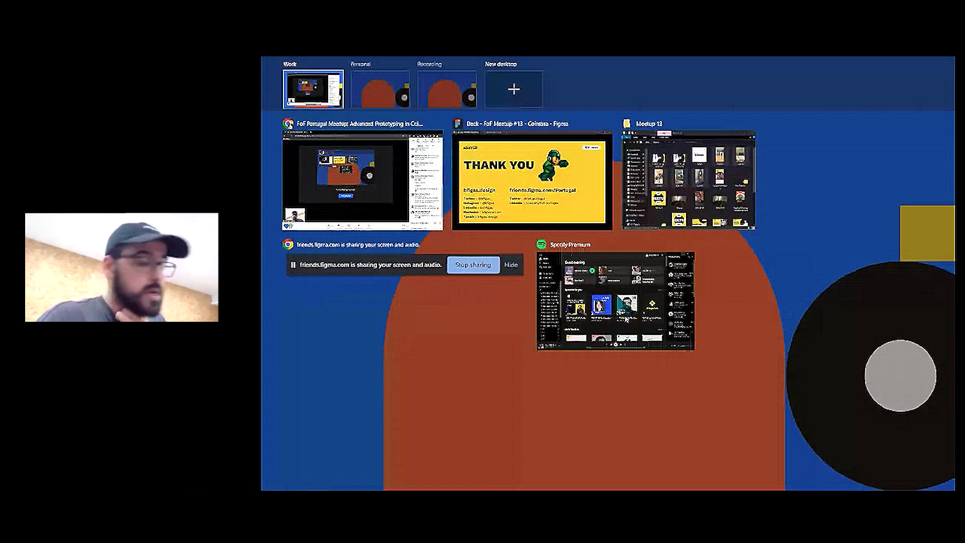
left_click(565, 228)
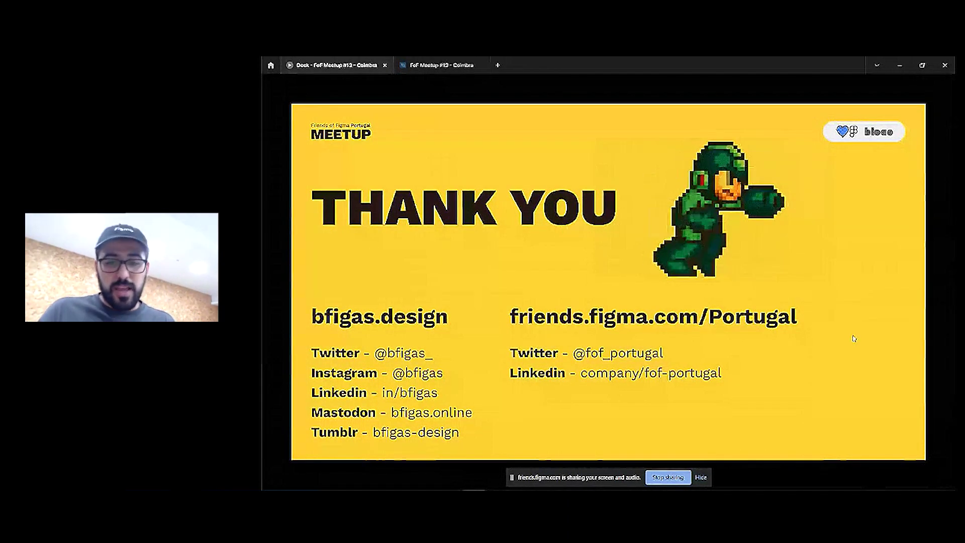
left_click(676, 472)
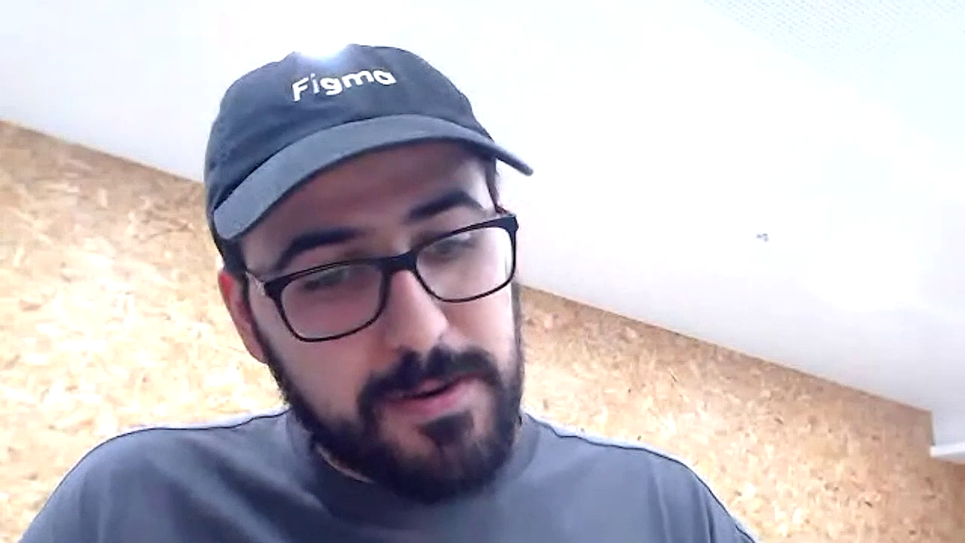